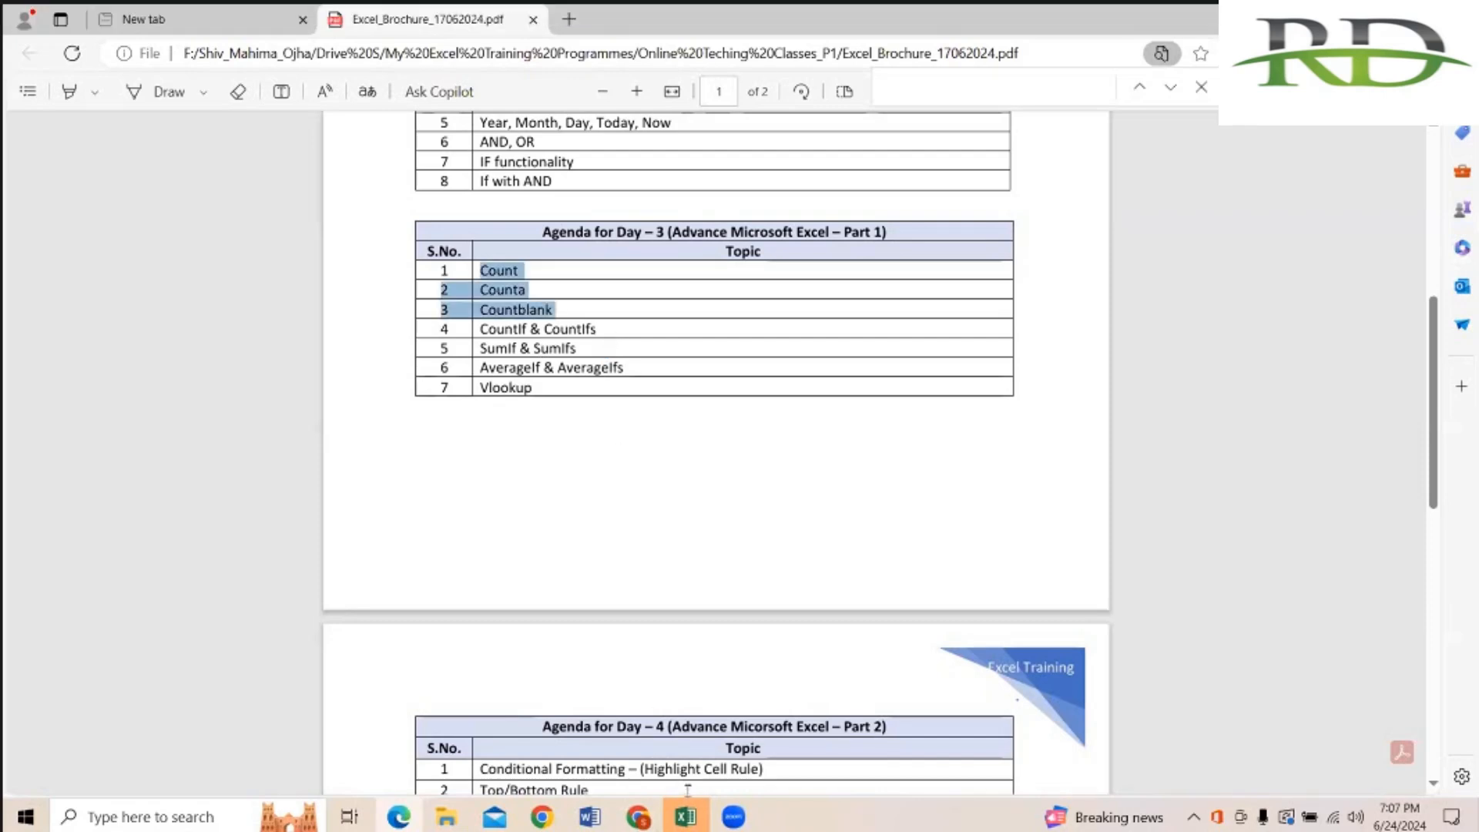
# Step: Switch to the Excel Training Sheet workbook in Excel and open the Count Functions sheet
pyautogui.click(685, 818)
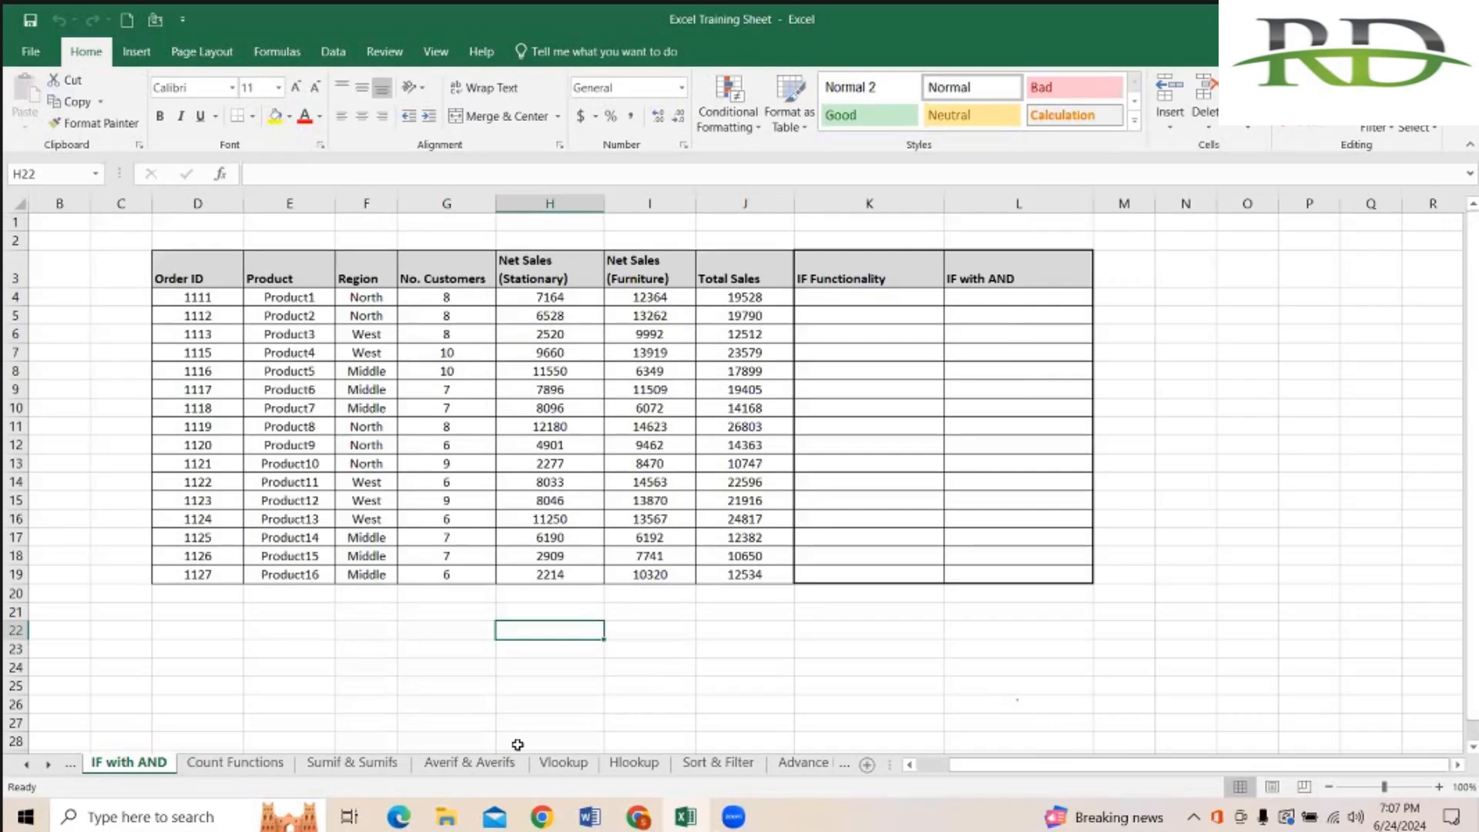
pyautogui.click(221, 765)
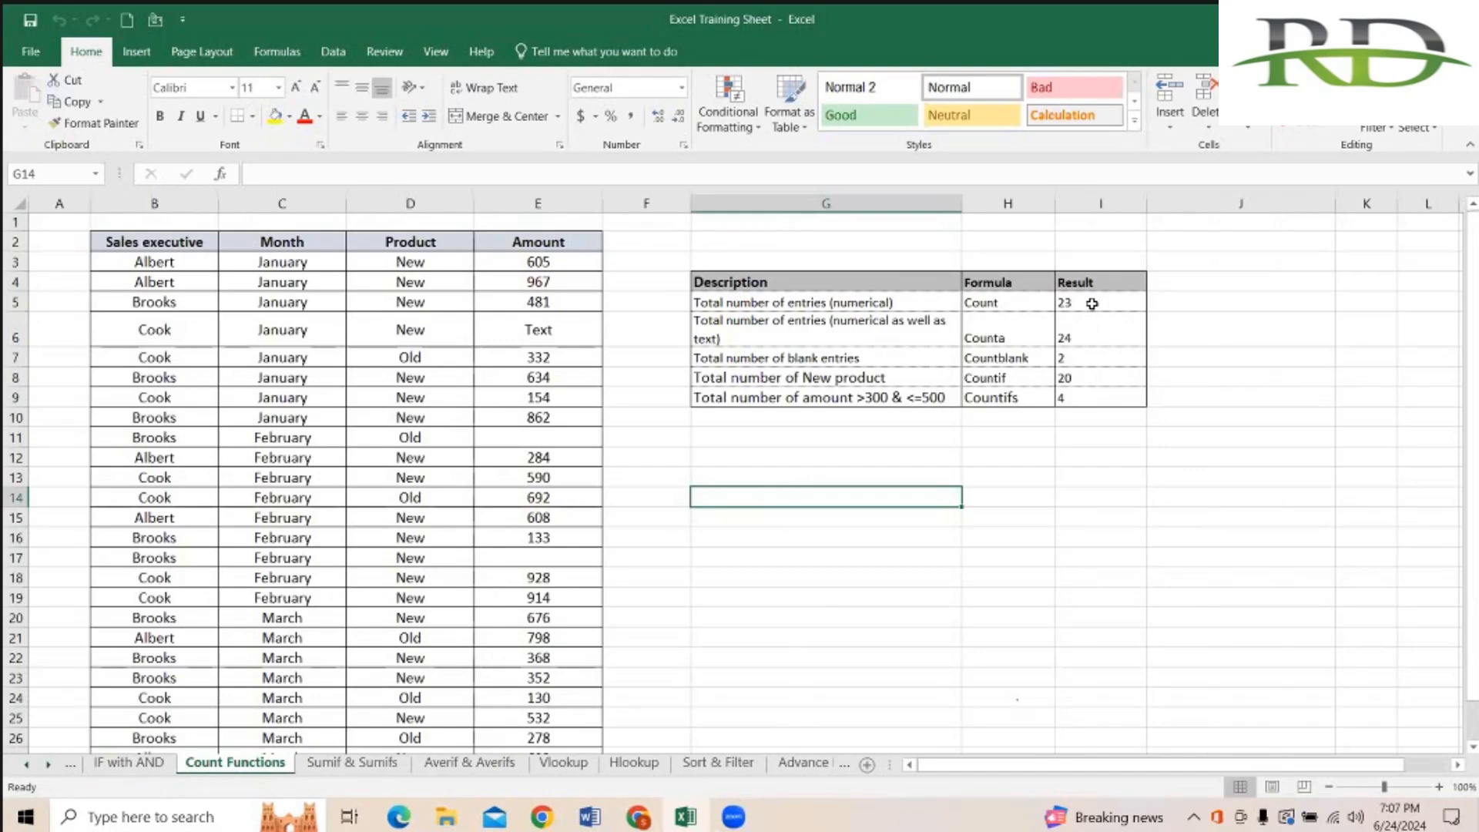
pyautogui.click(1240, 458)
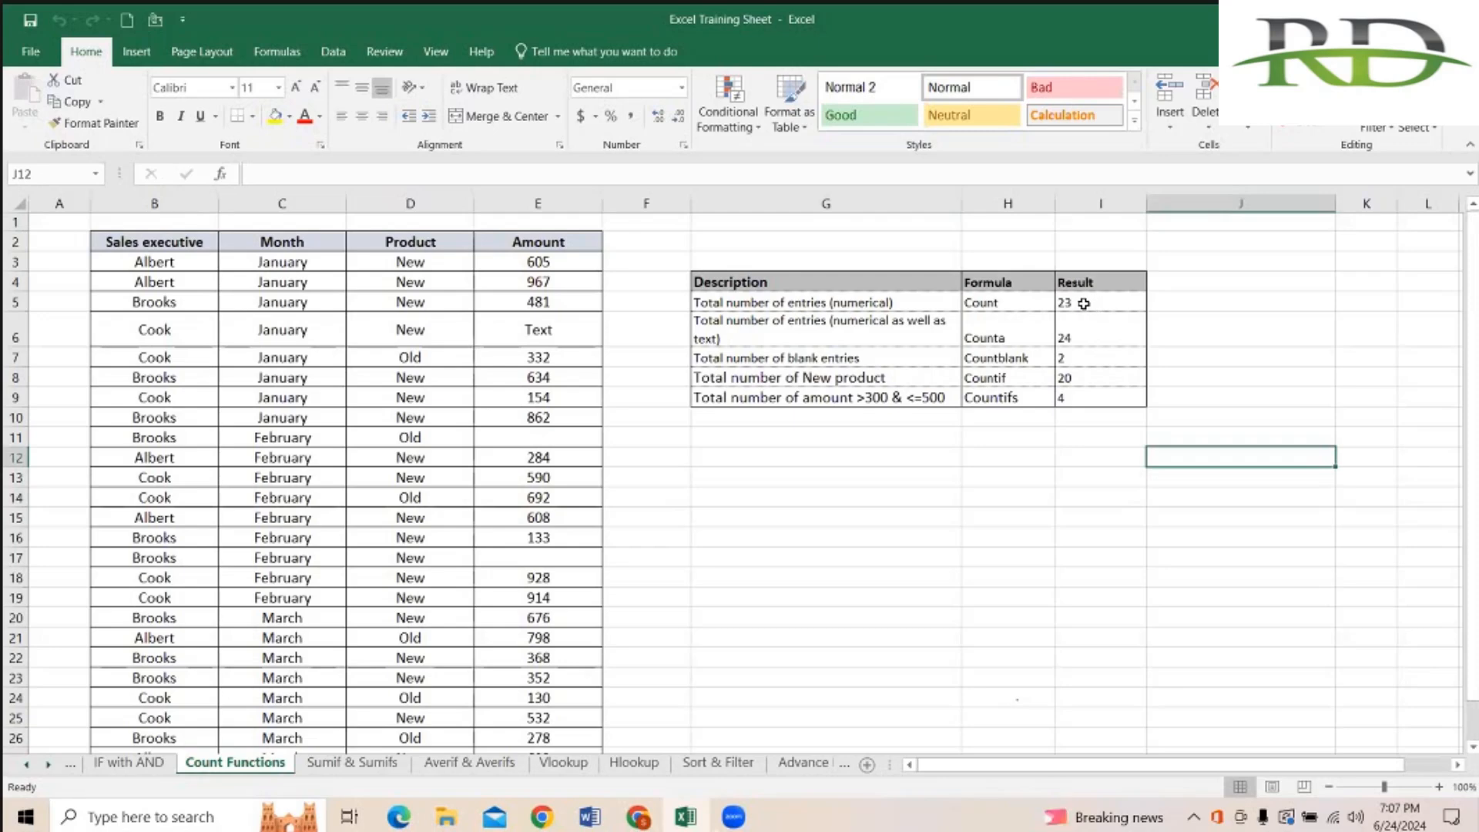
# Step: Examine the existing COUNT formula in result cell I5 for the total number of numerical entries
pyautogui.click(1088, 303)
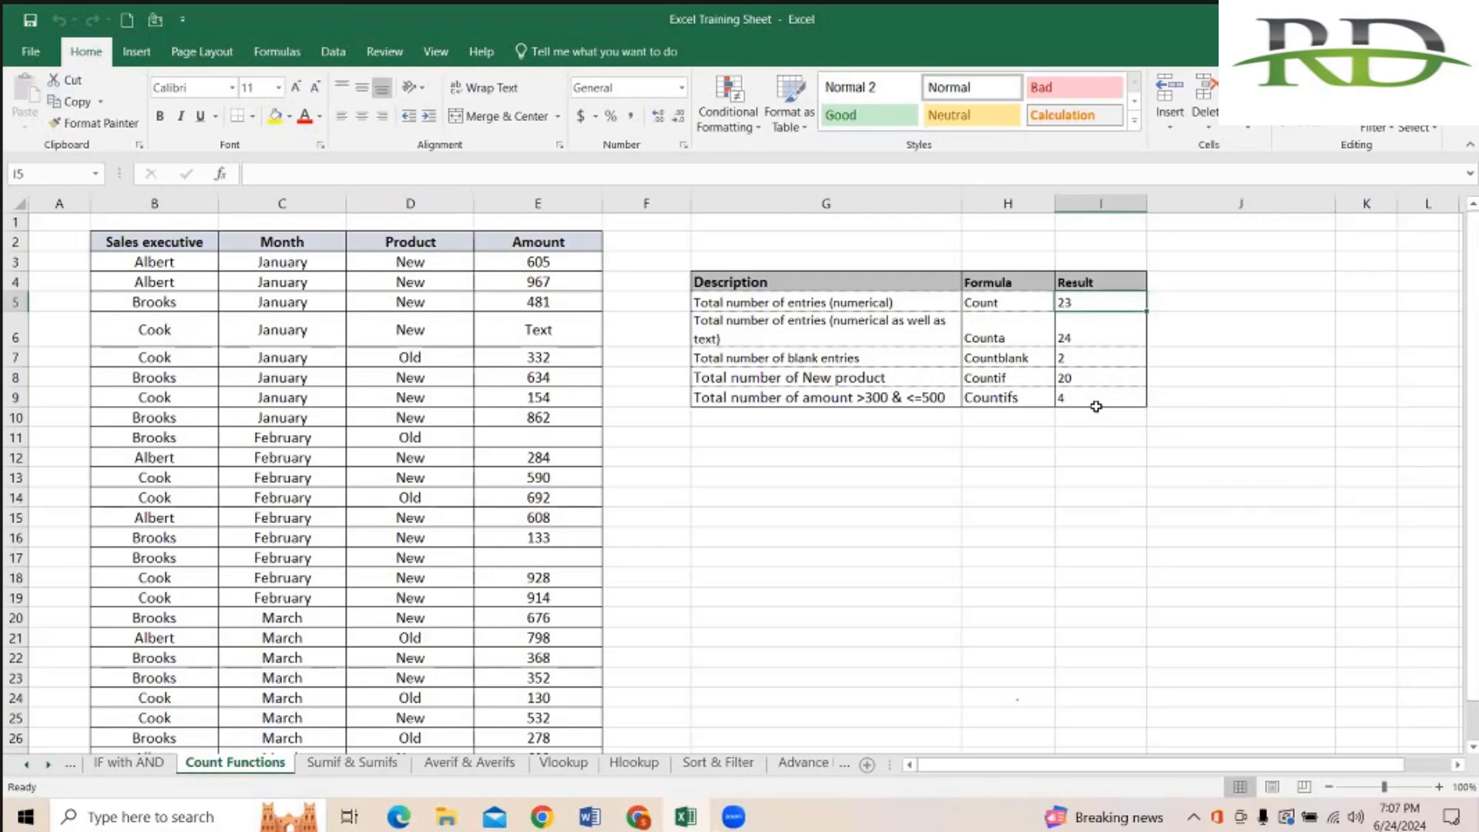
pyautogui.hotkey('shift', 'Down')
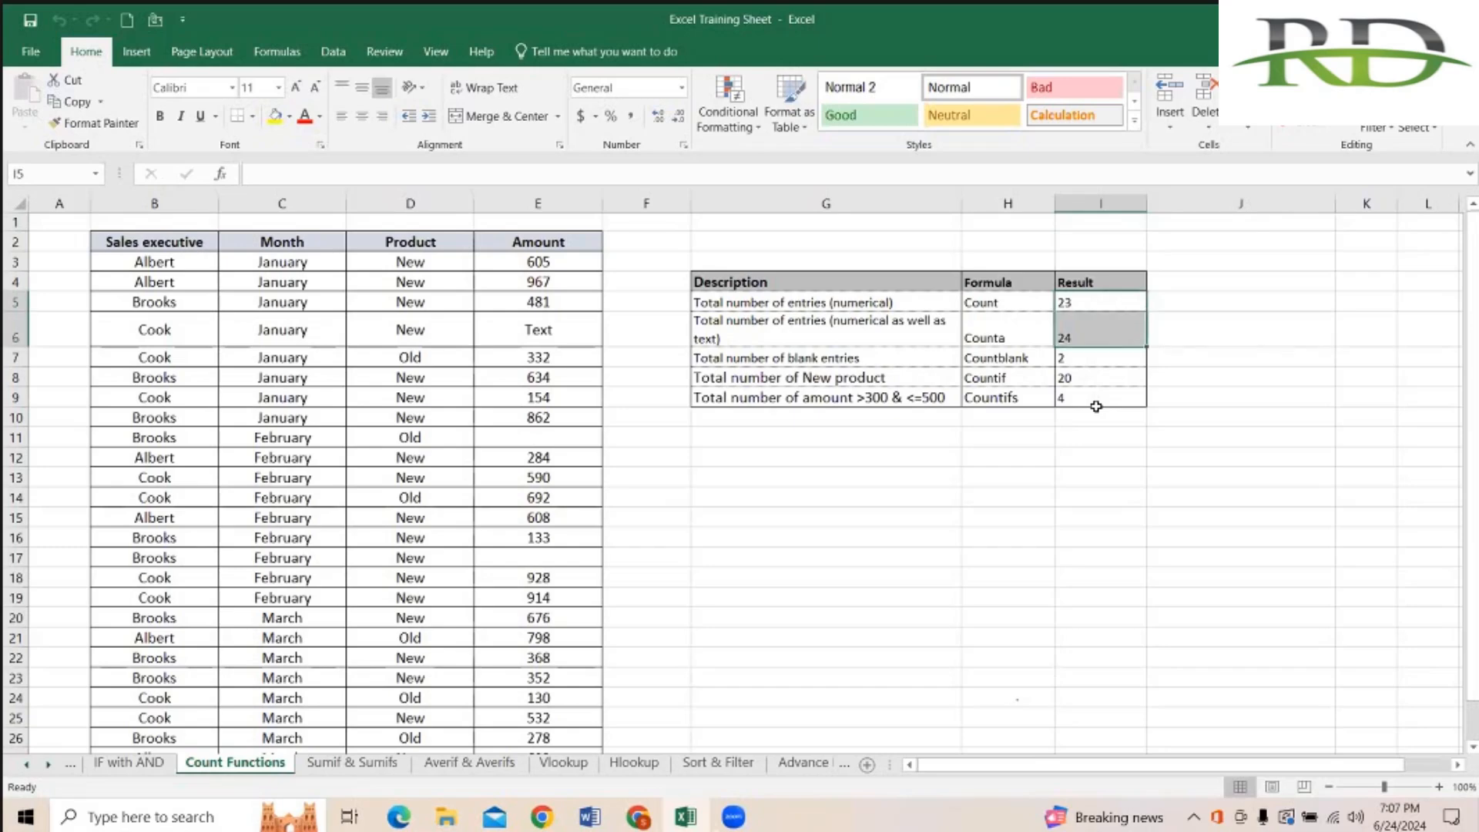
pyautogui.hotkey('shift', 'Up')
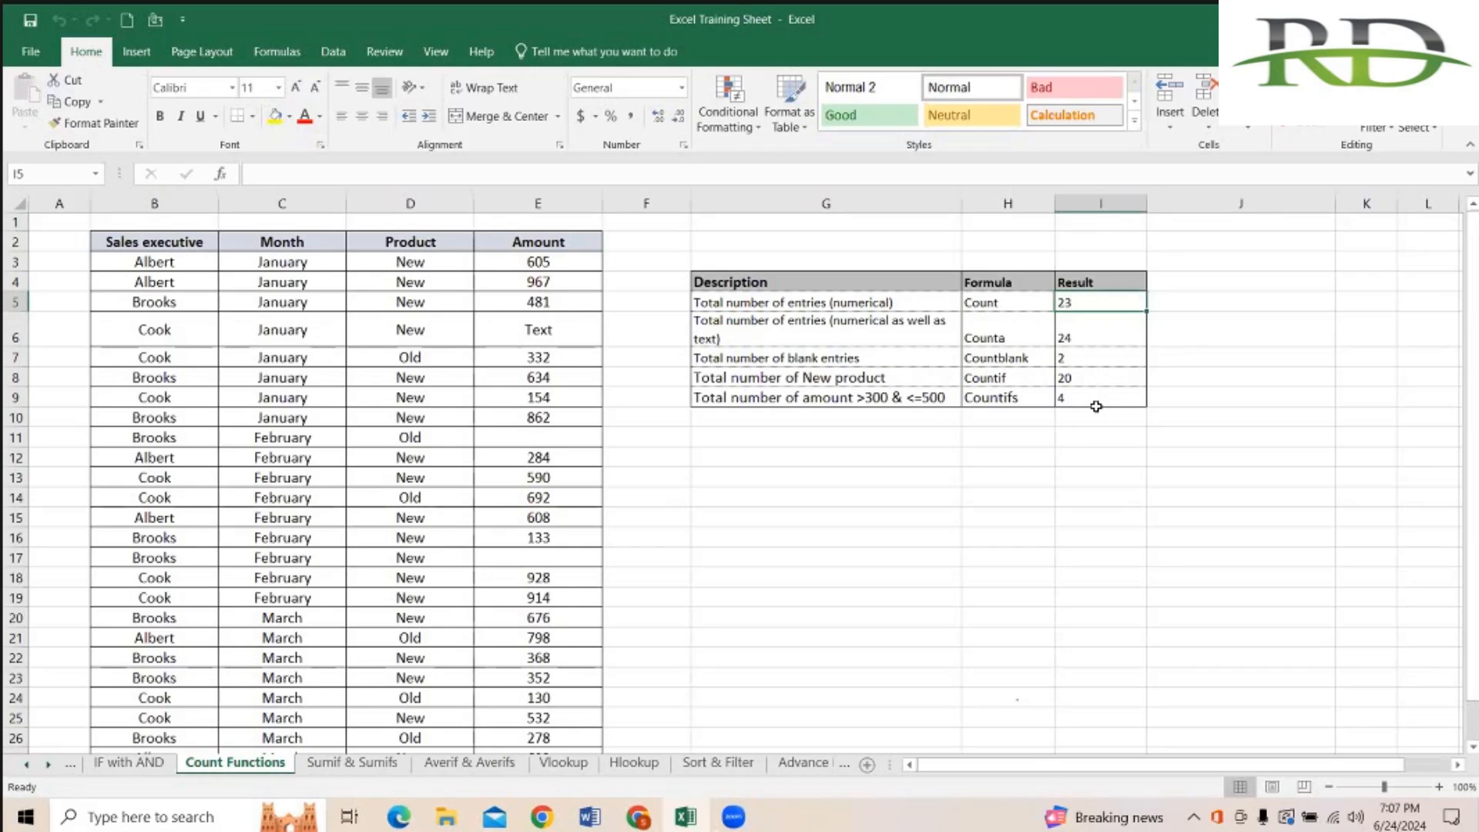
pyautogui.doubleClick(1096, 309)
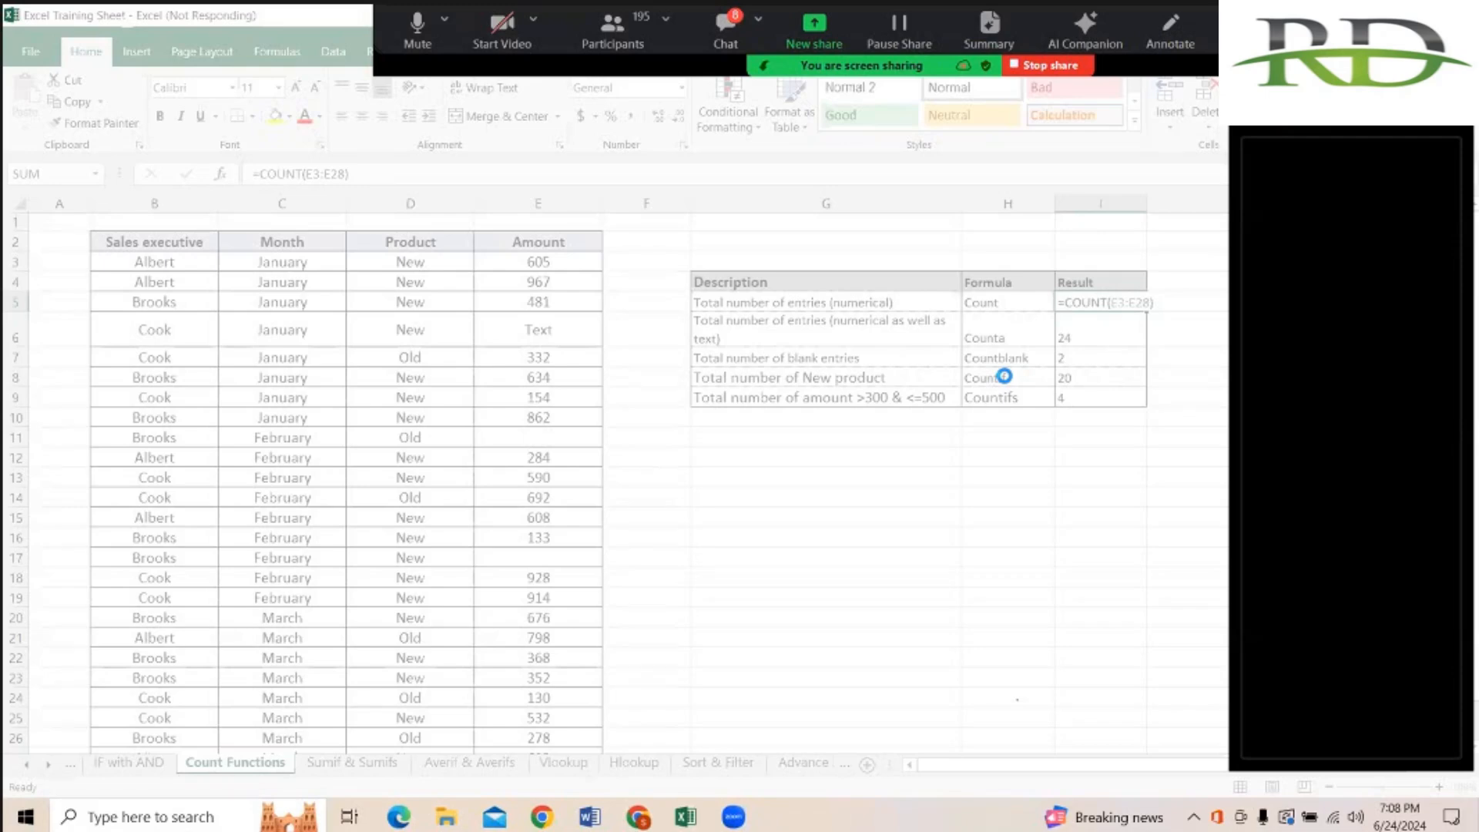
pyautogui.click(1182, 304)
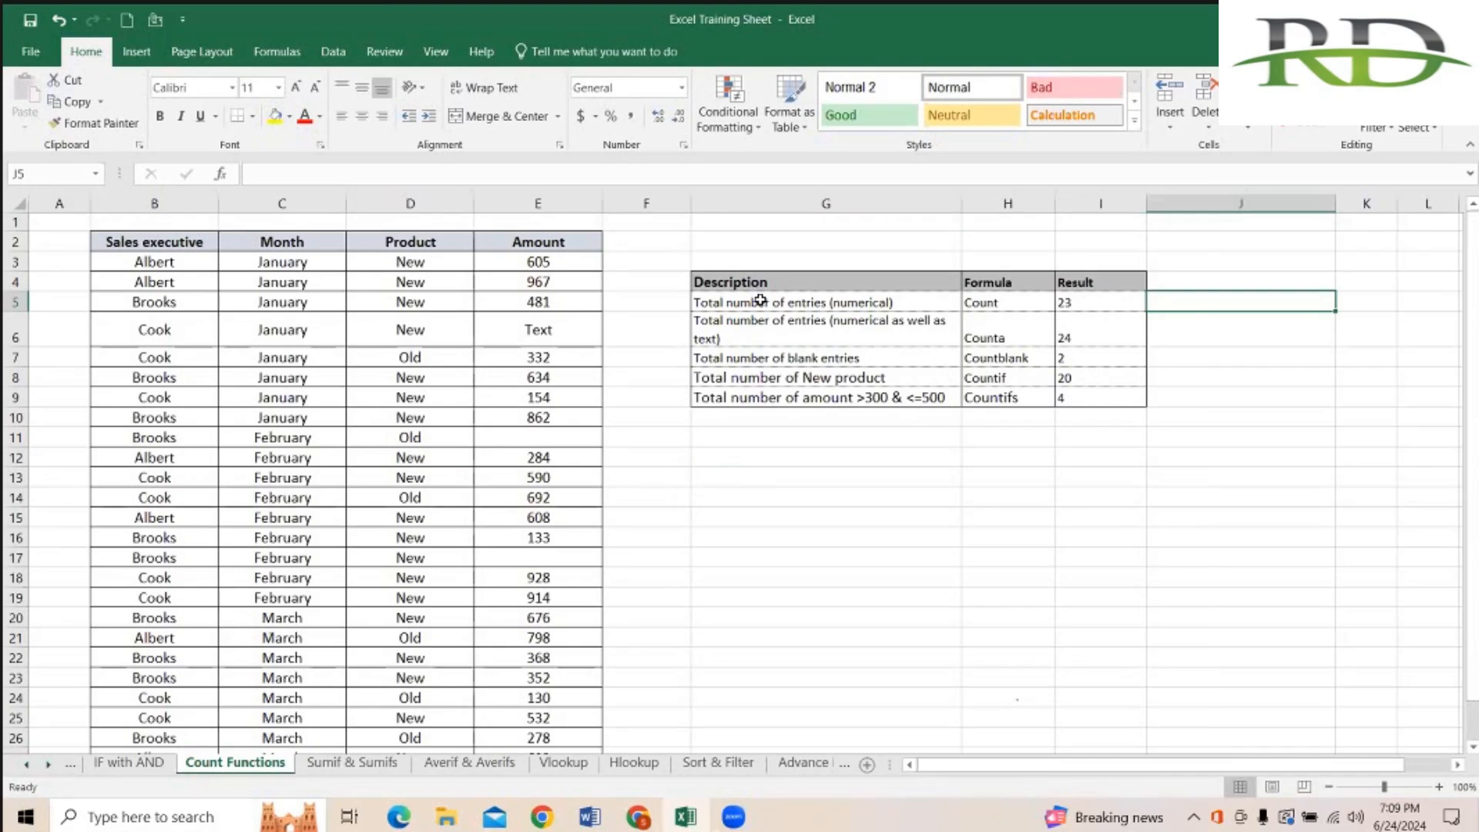
pyautogui.press('Right')
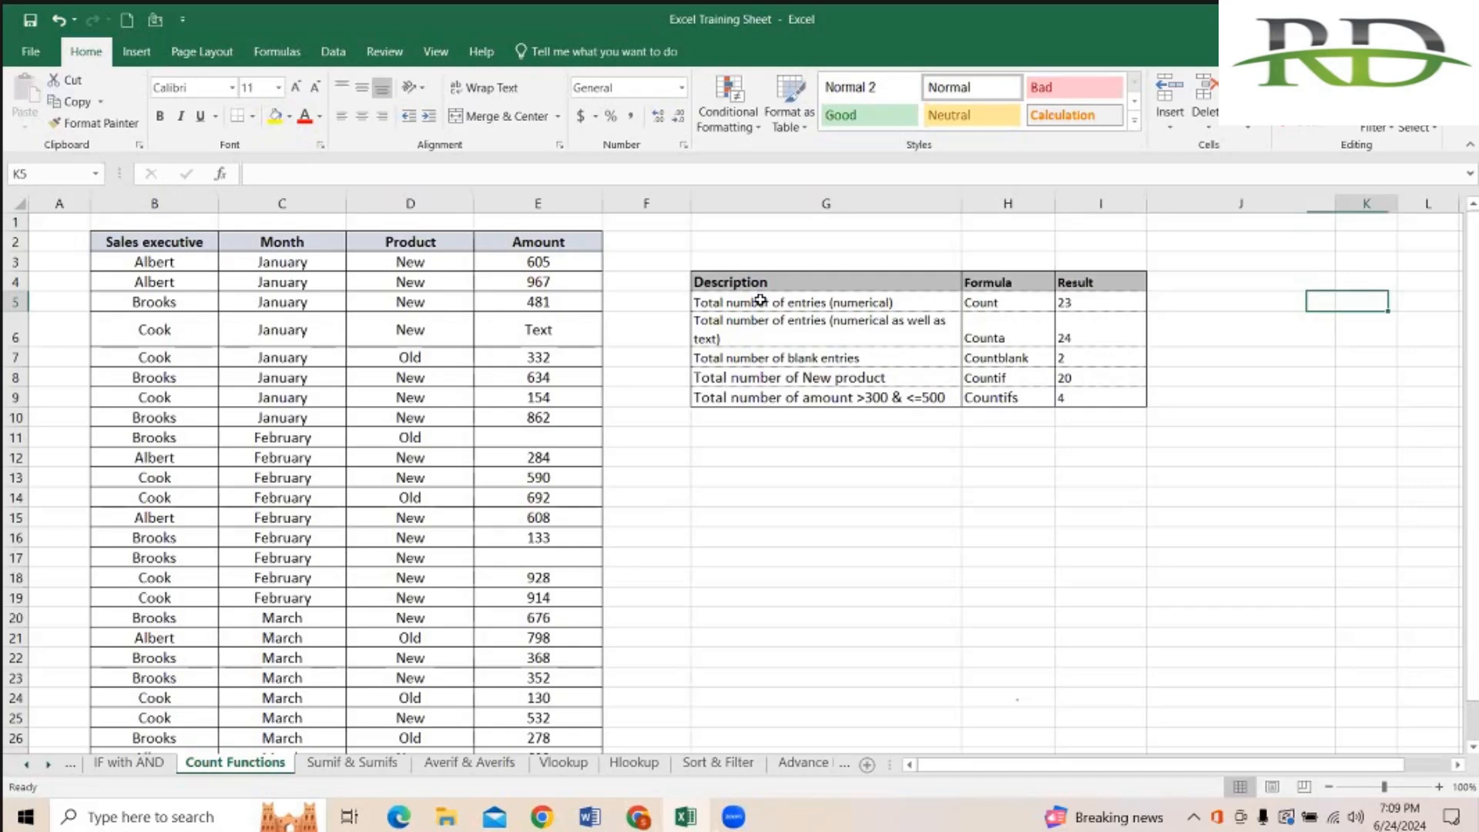
pyautogui.press('Left')
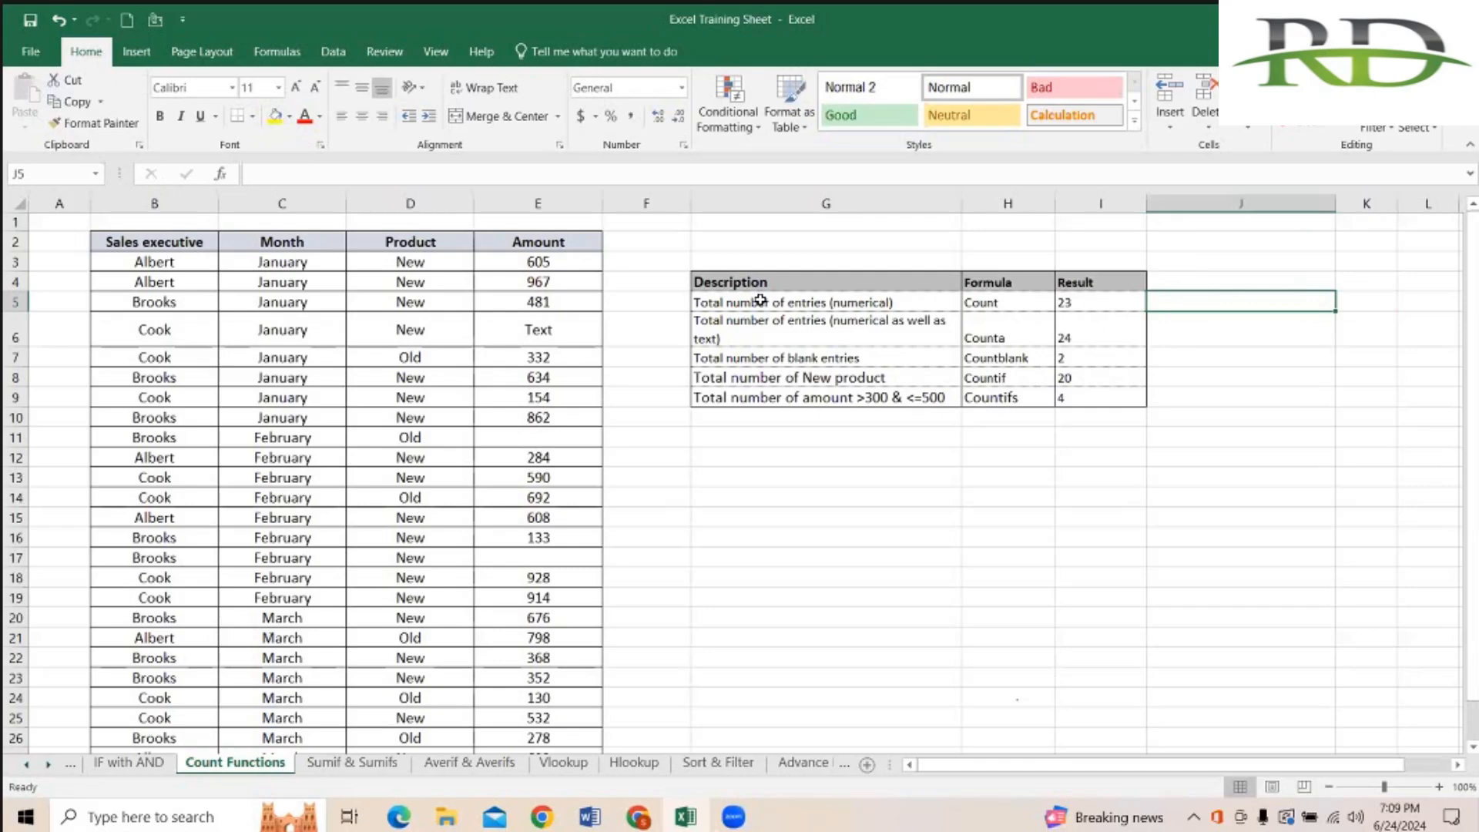
pyautogui.press('Left')
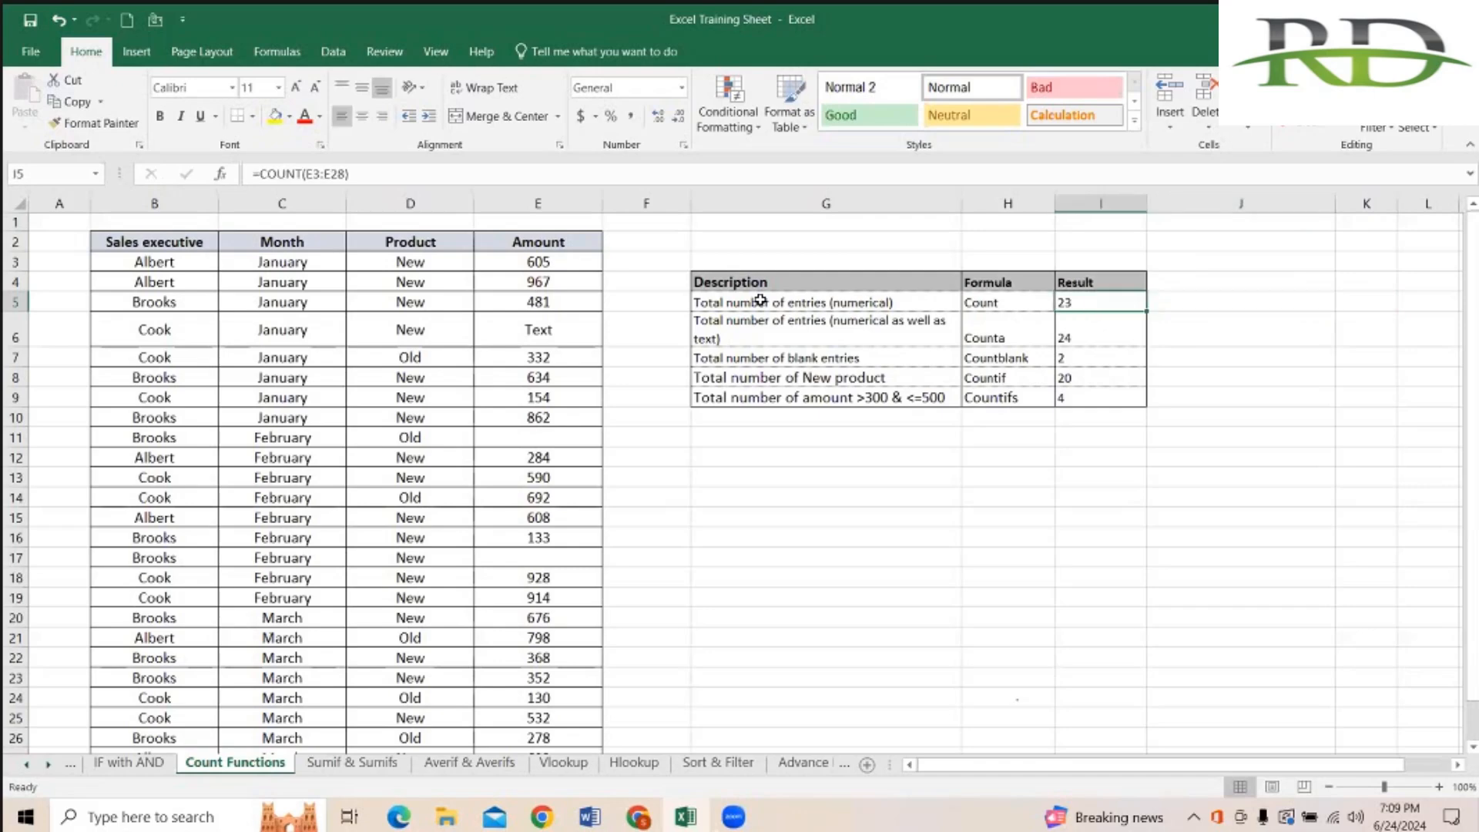
pyautogui.press('Right')
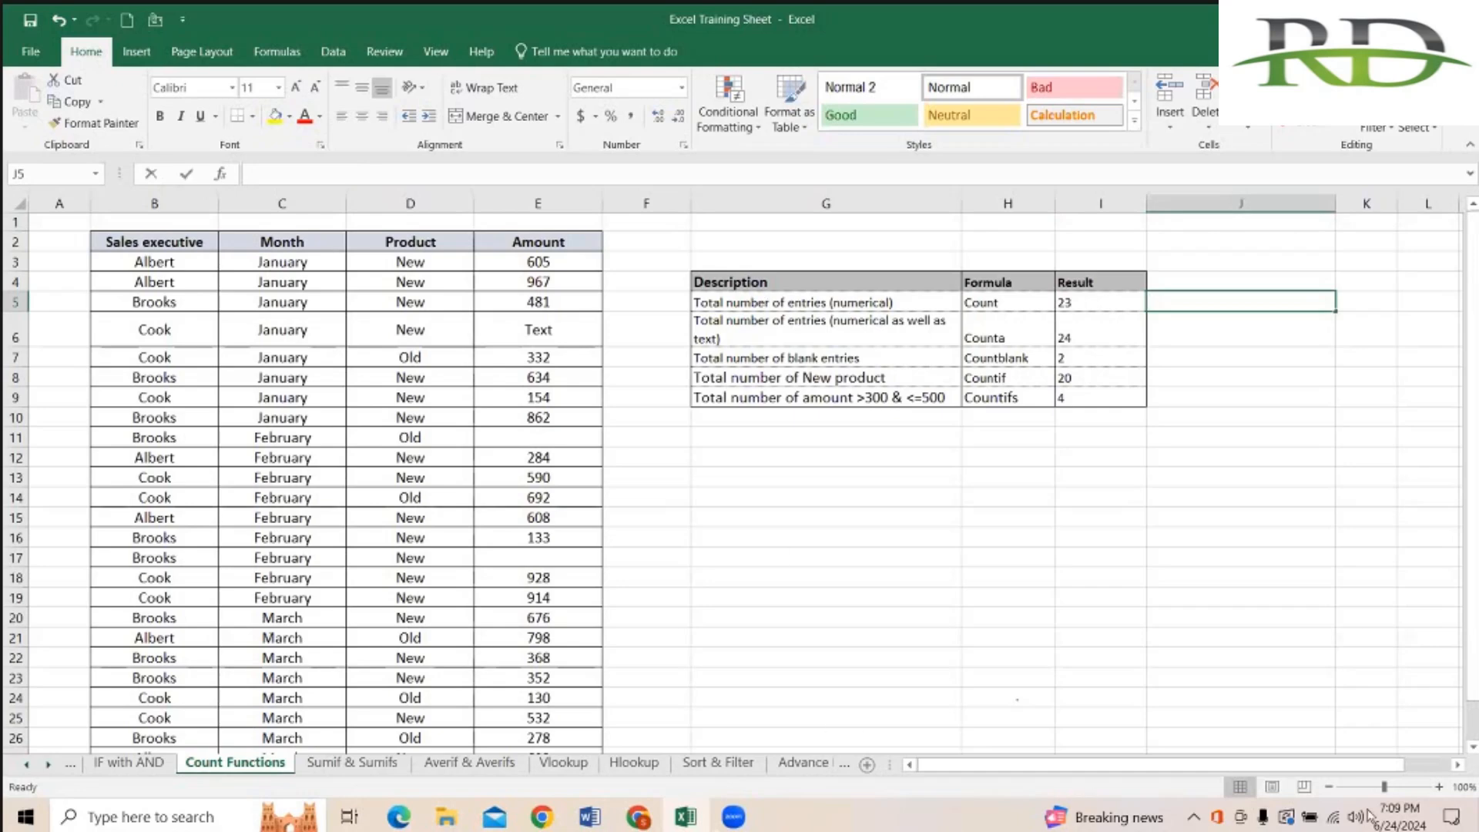
pyautogui.write('=')
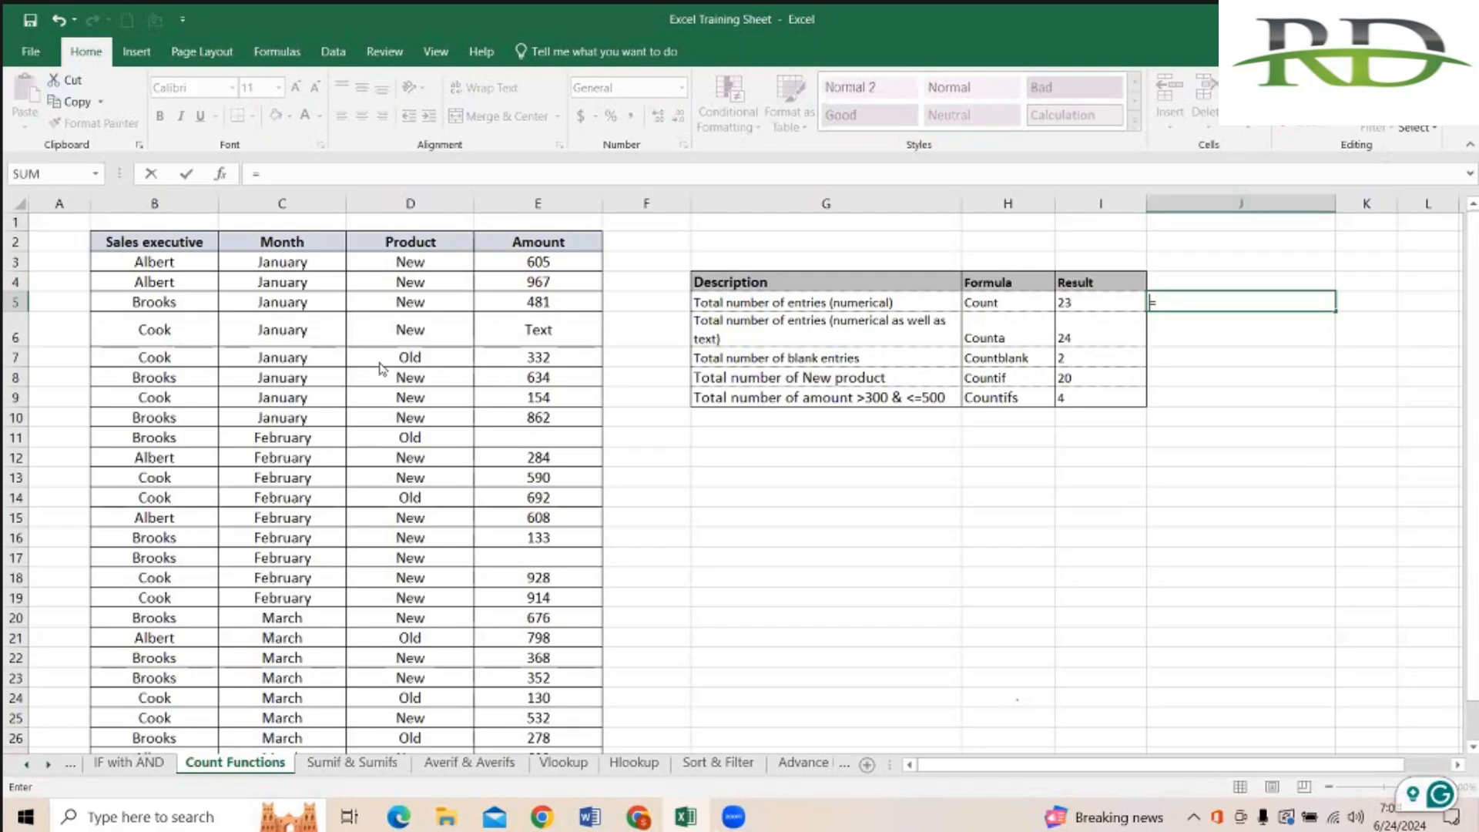
pyautogui.press('BackSpace')
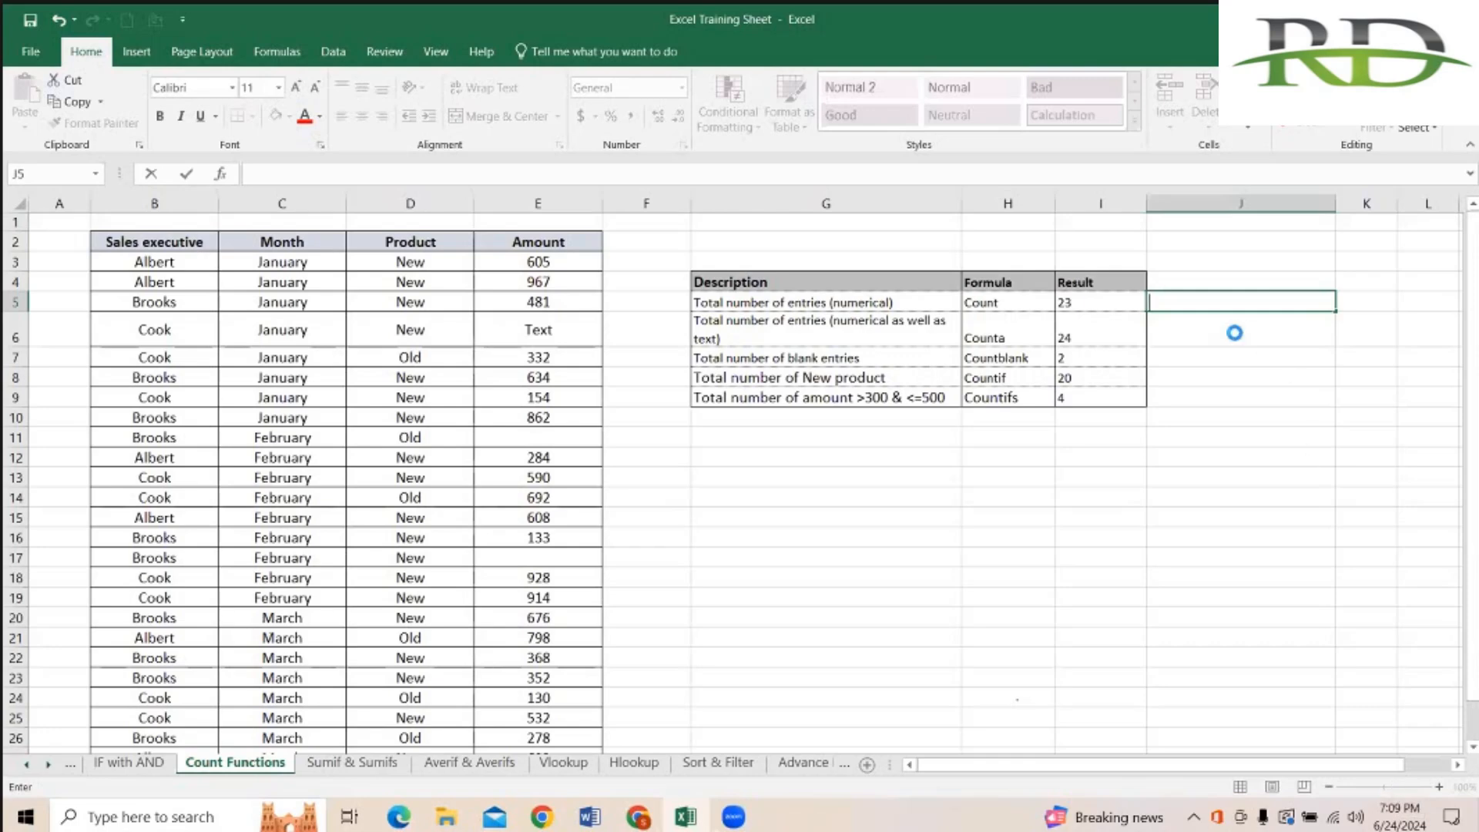
pyautogui.press('Escape')
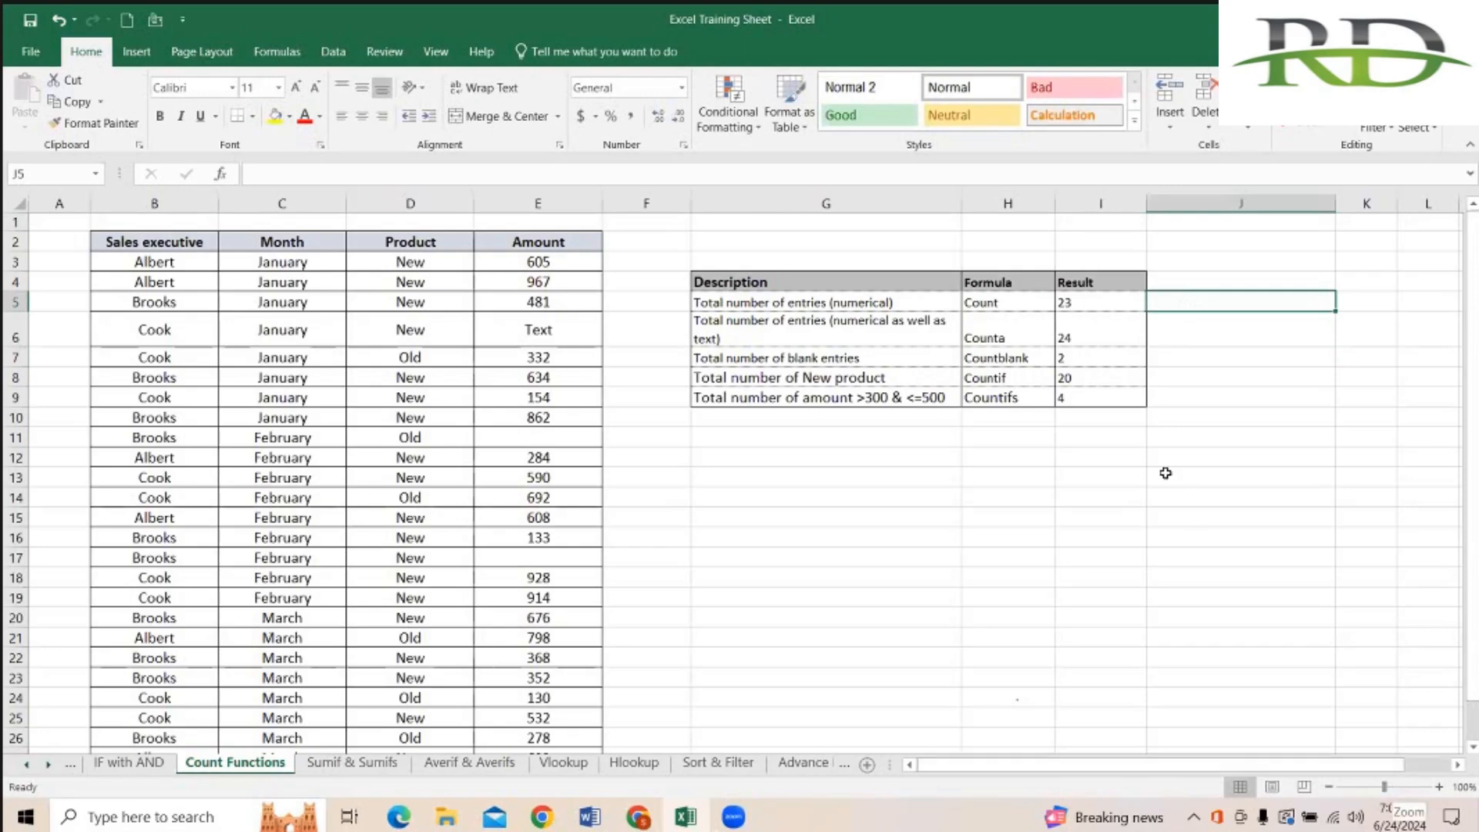
# Step: Begin a COUNT formula in cell J5, beside the result for the total number of numerical entries
pyautogui.scroll(3, 990, 477)
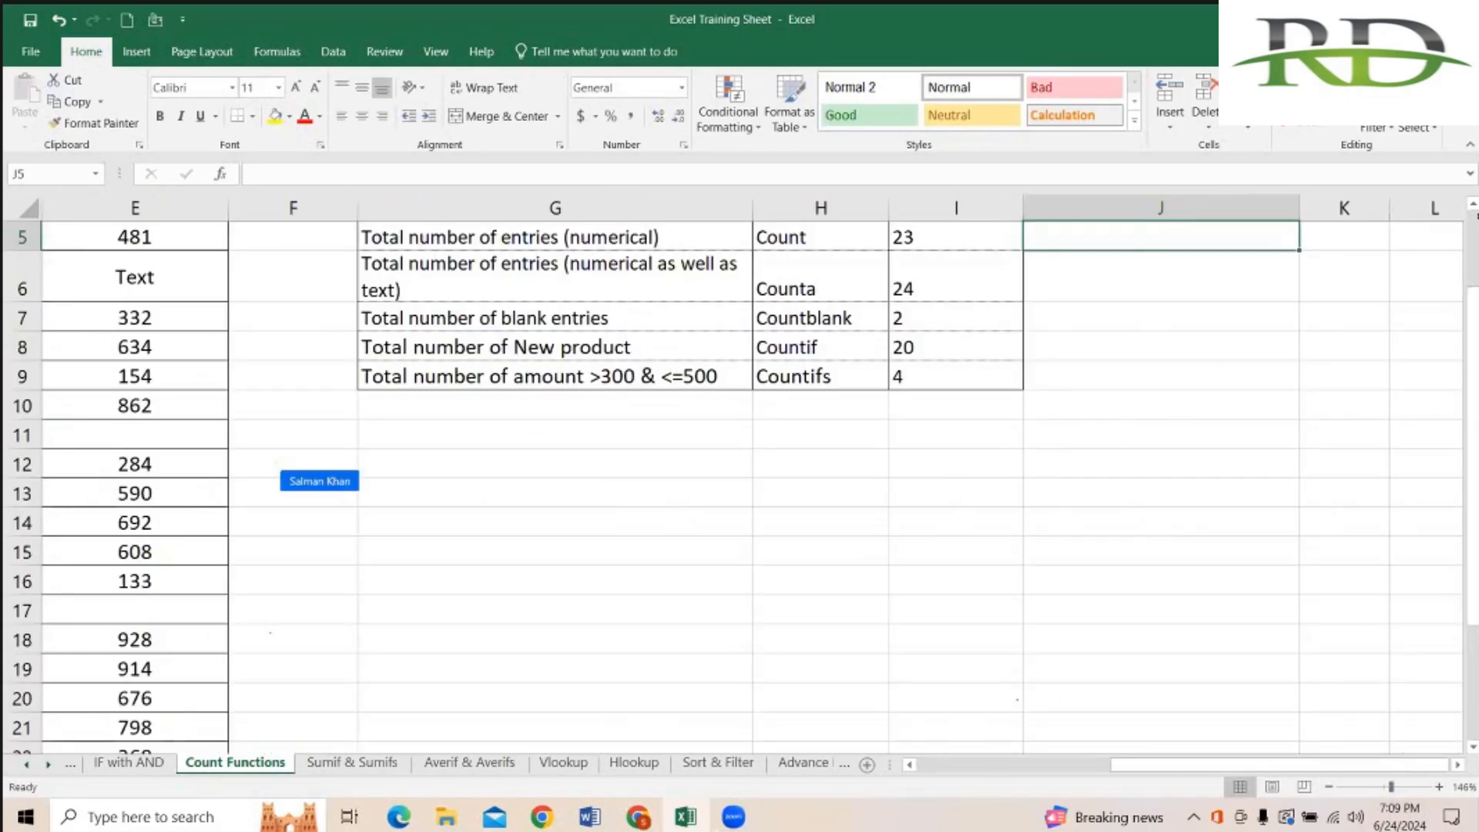
pyautogui.scroll(2, 1238, 304)
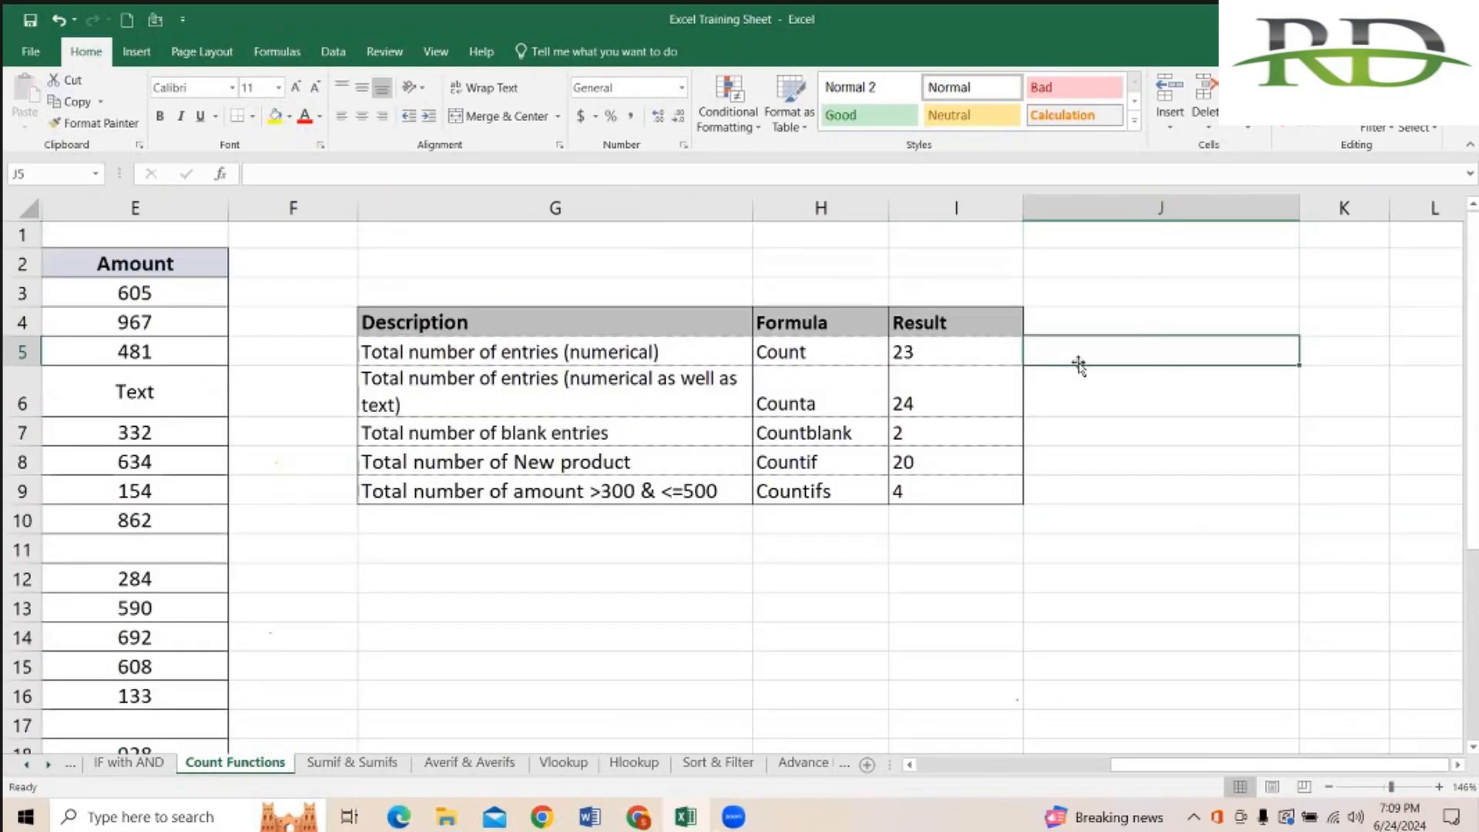
pyautogui.write('=')
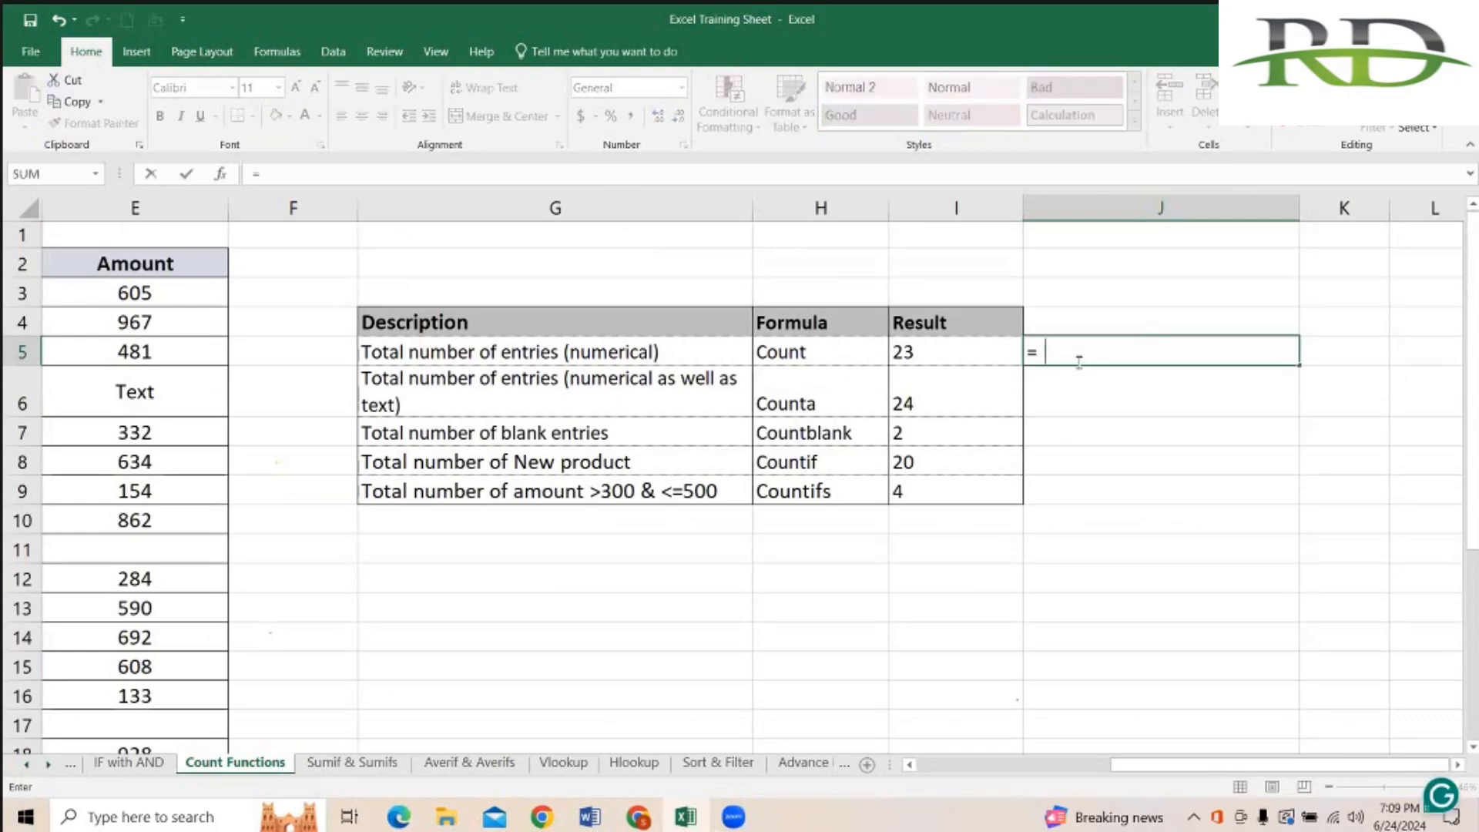
pyautogui.write('count')
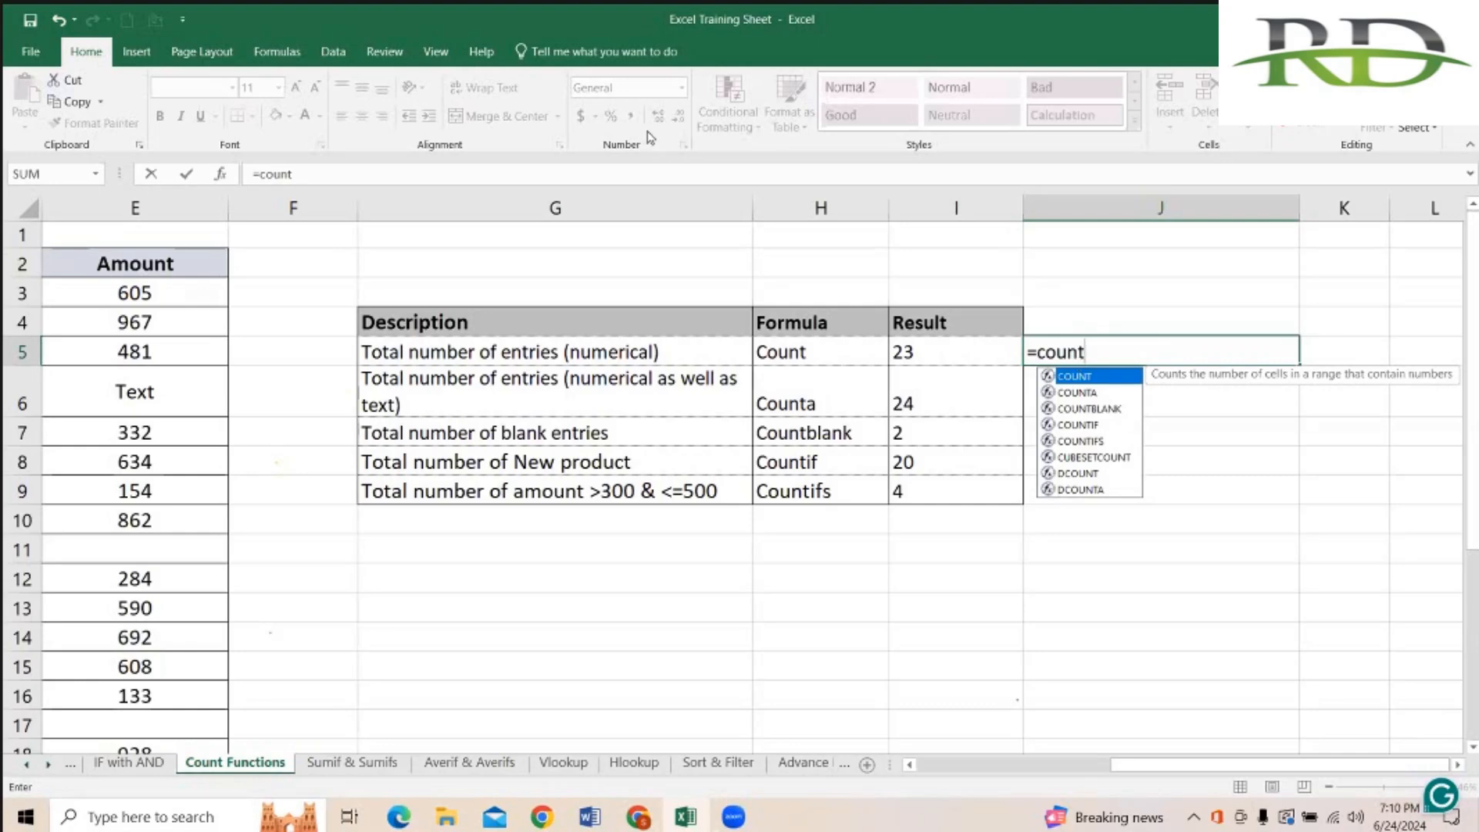
pyautogui.click(1249, 534)
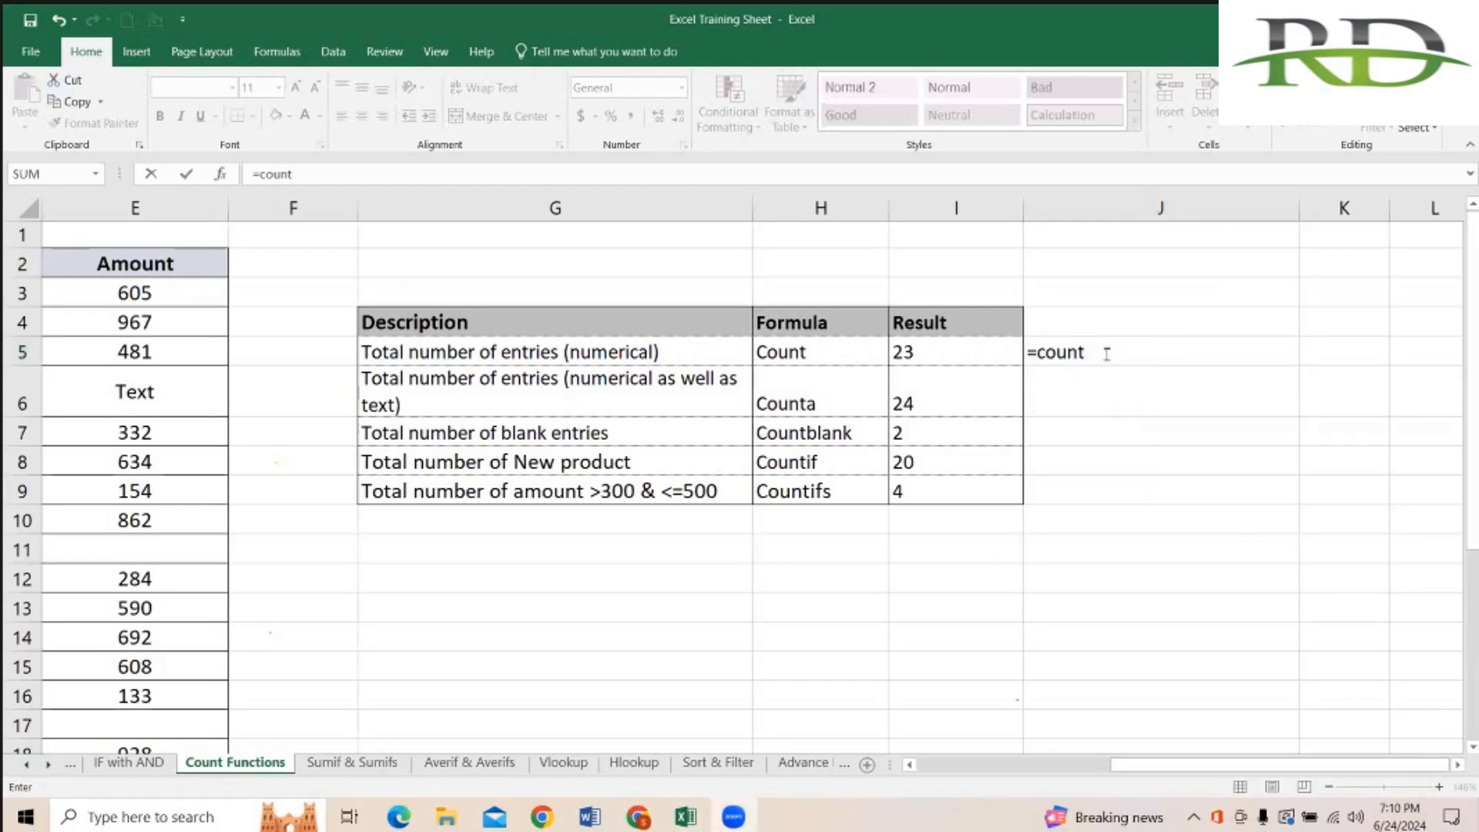
pyautogui.click(1106, 354)
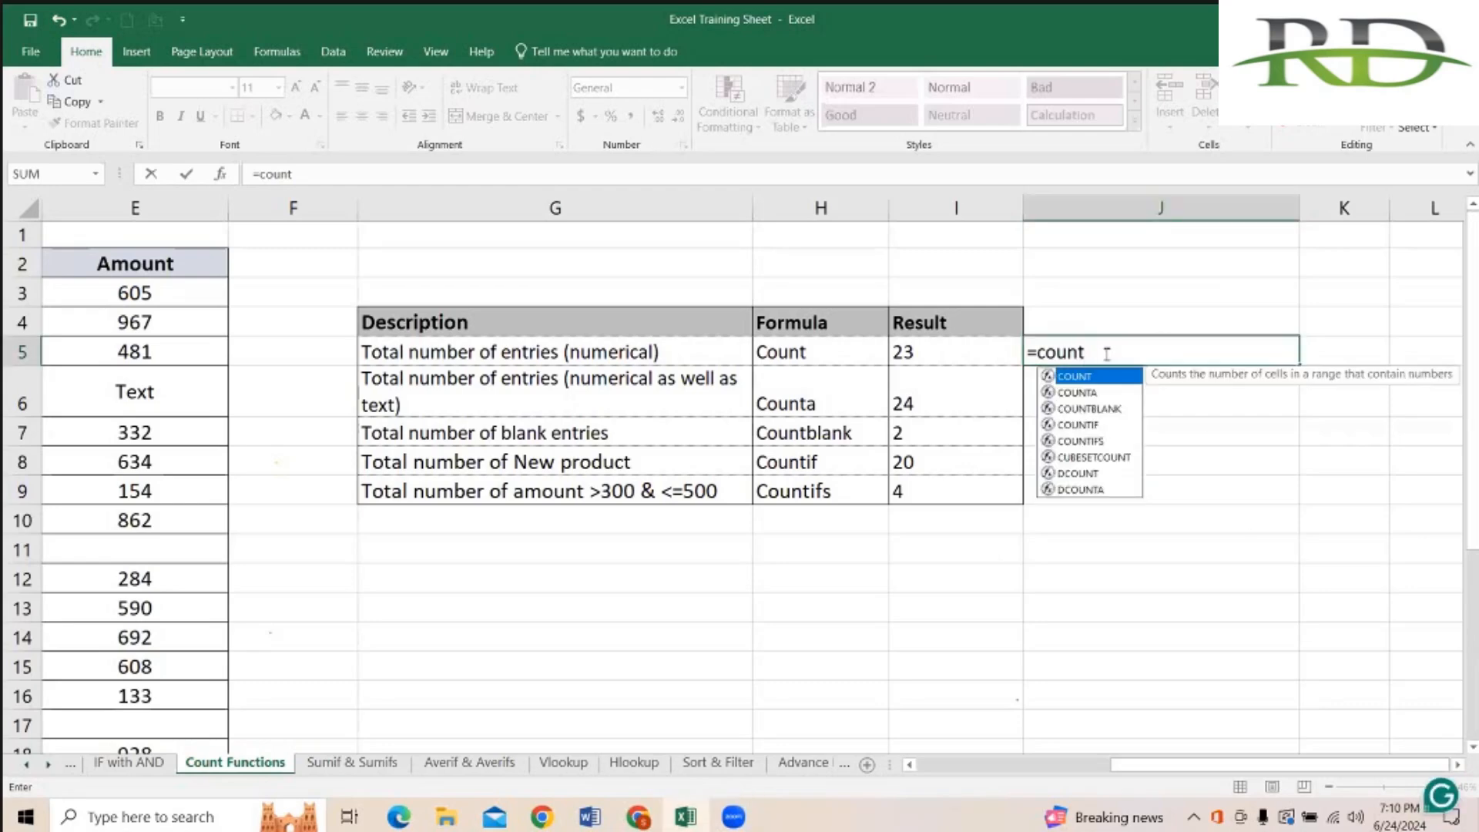
pyautogui.press('BackSpace')
pyautogui.press('BackSpace')
pyautogui.press('BackSpace')
pyautogui.press('BackSpace')
pyautogui.press('BackSpace')
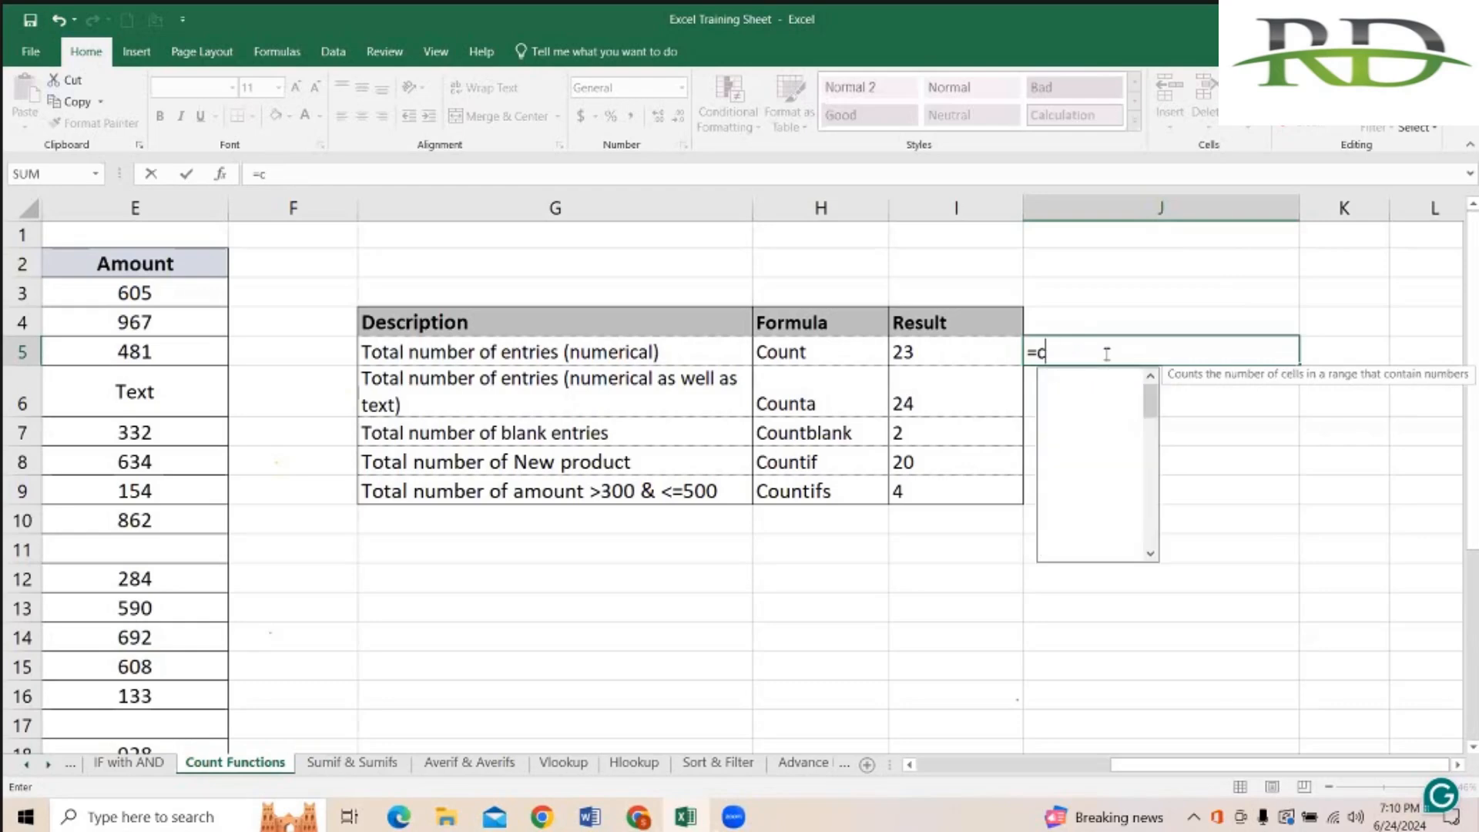
pyautogui.write('co')
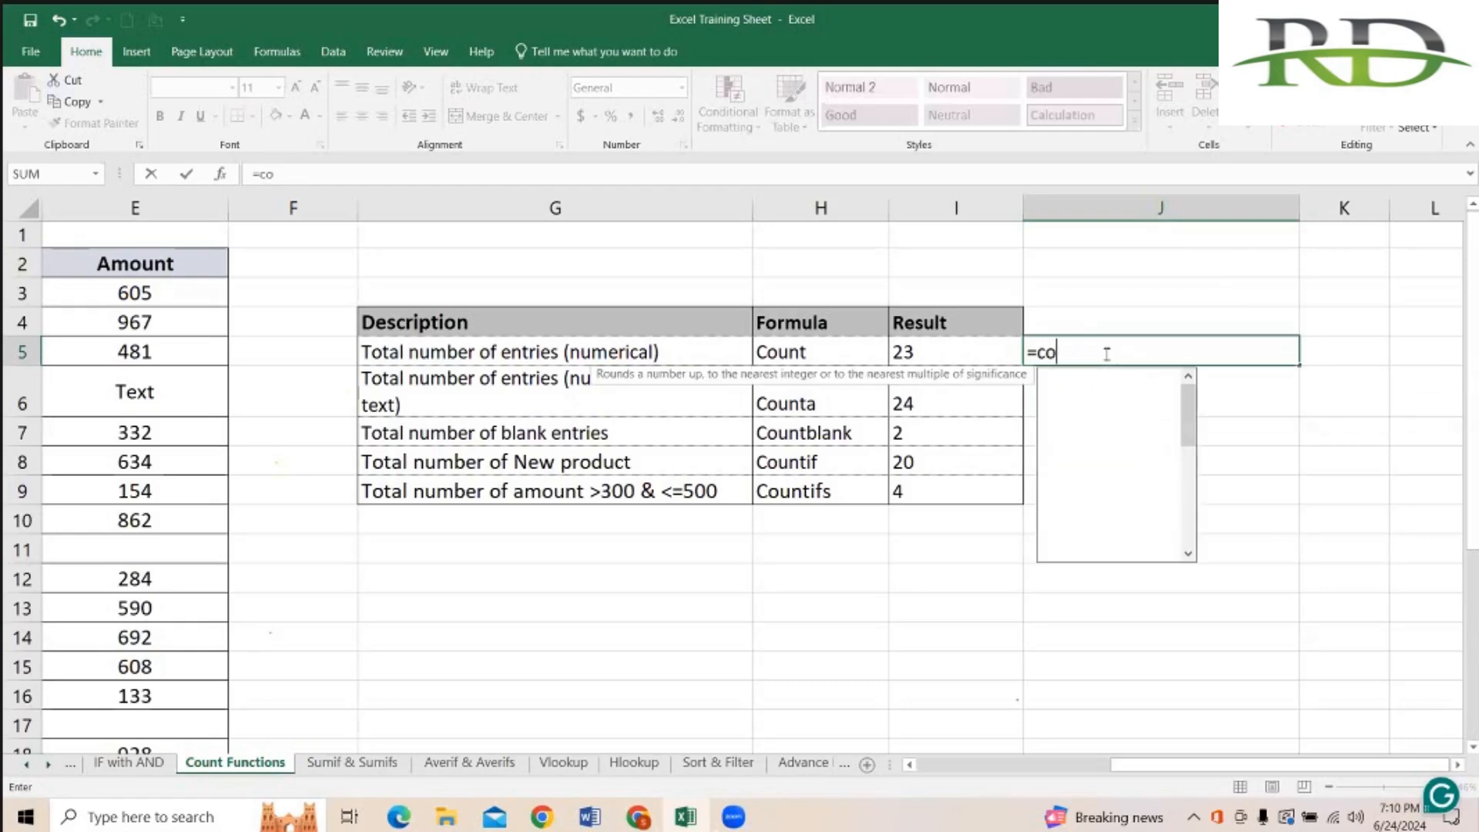
pyautogui.write('unt')
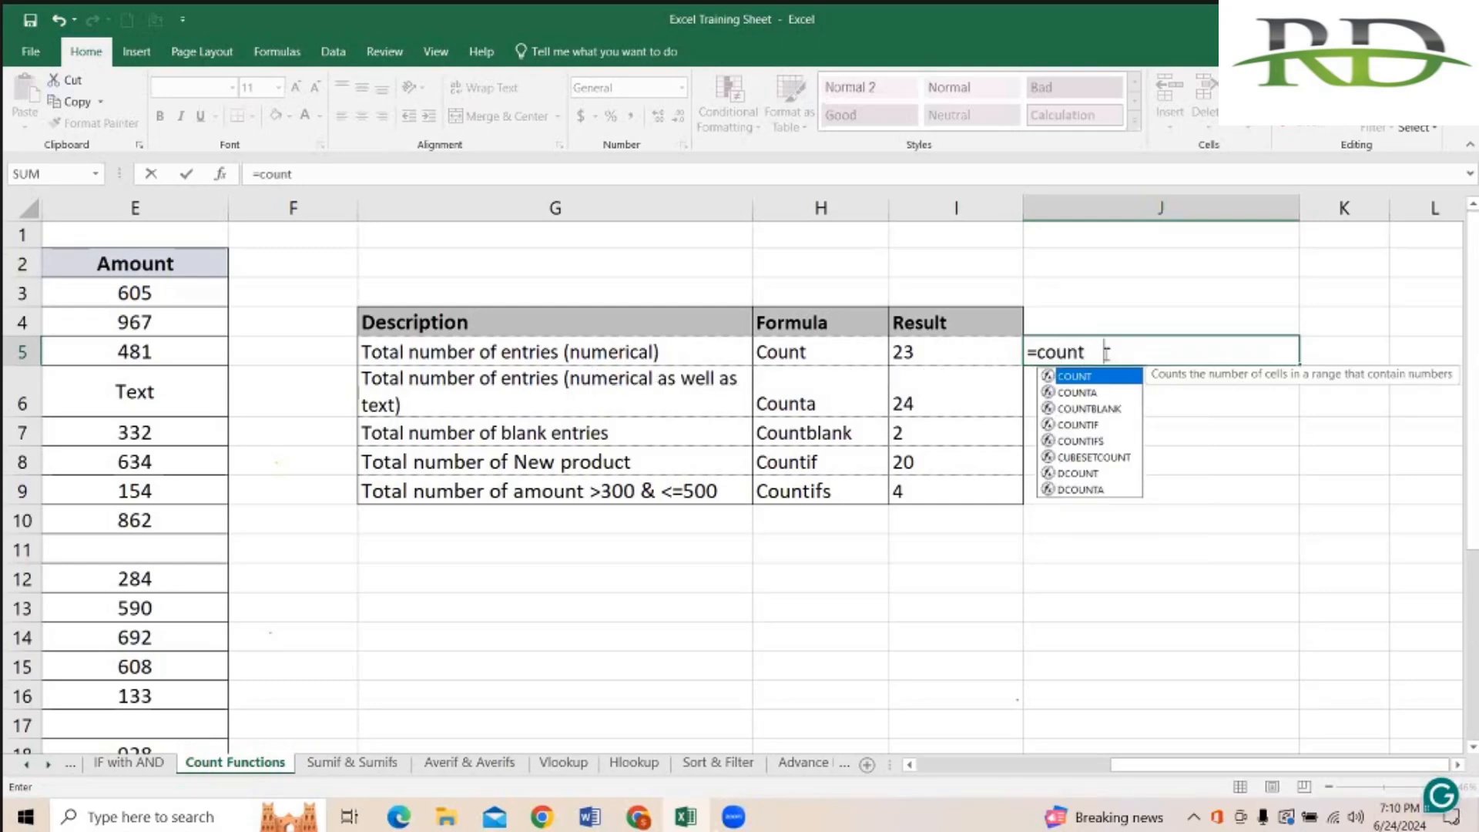
pyautogui.press('Tab')
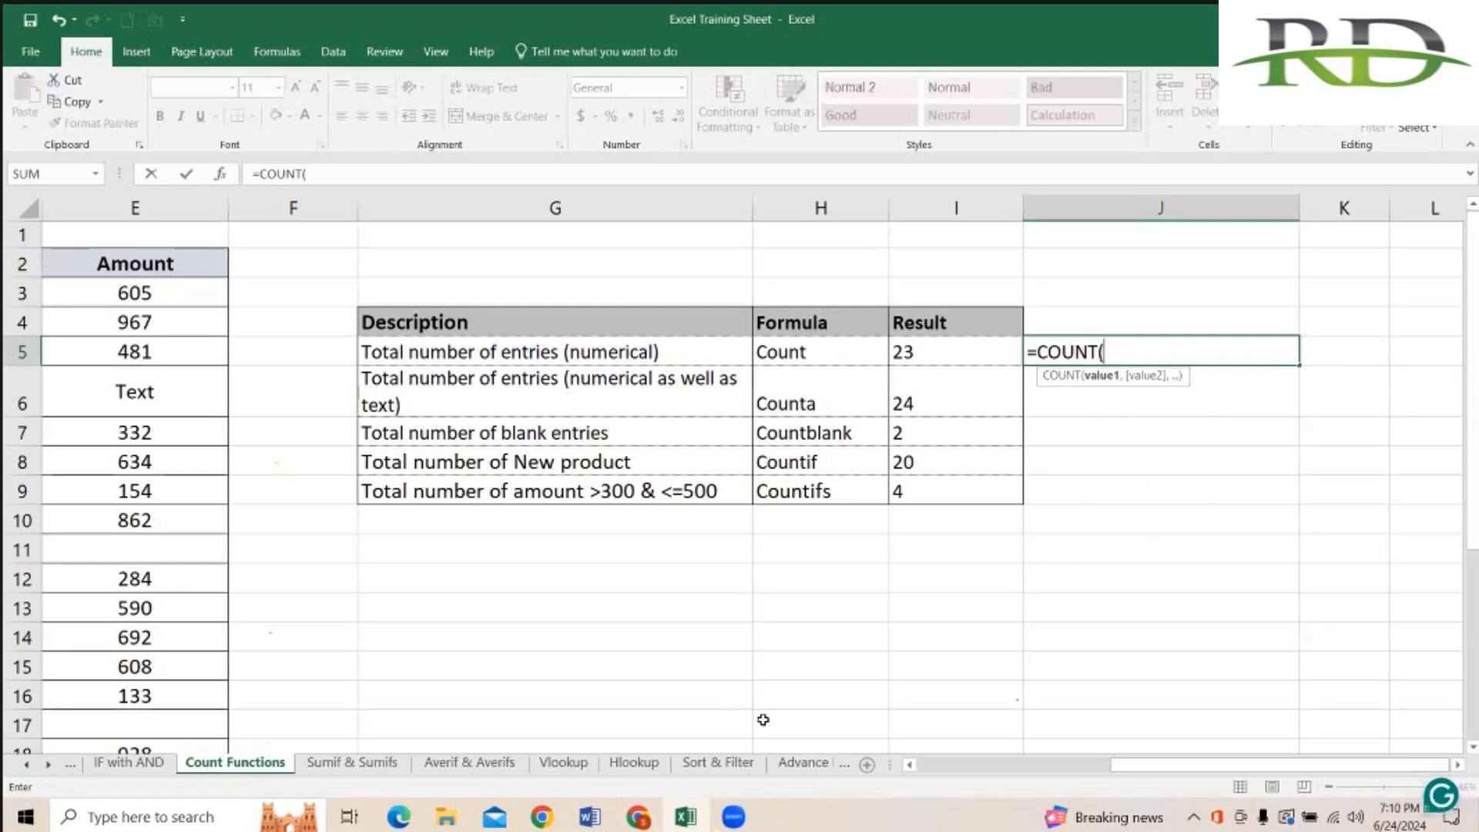
# Step: Complete the COUNT formula in J5 with the Amount range E3:E28 as its argument
pyautogui.moveTo(1118, 770); pyautogui.dragTo(913, 772)
pyautogui.click(912, 767)
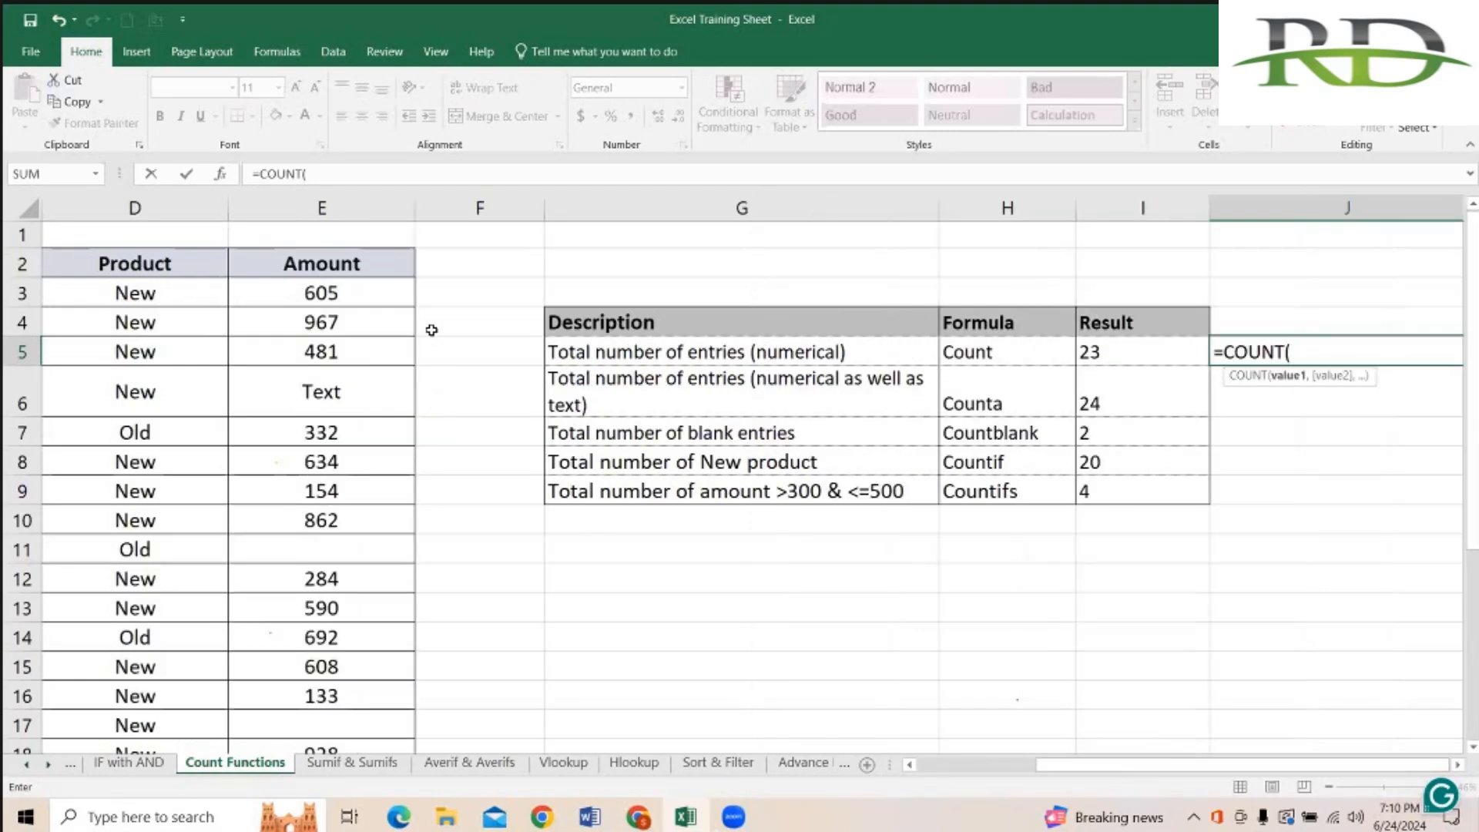
pyautogui.click(312, 297)
pyautogui.click(312, 298)
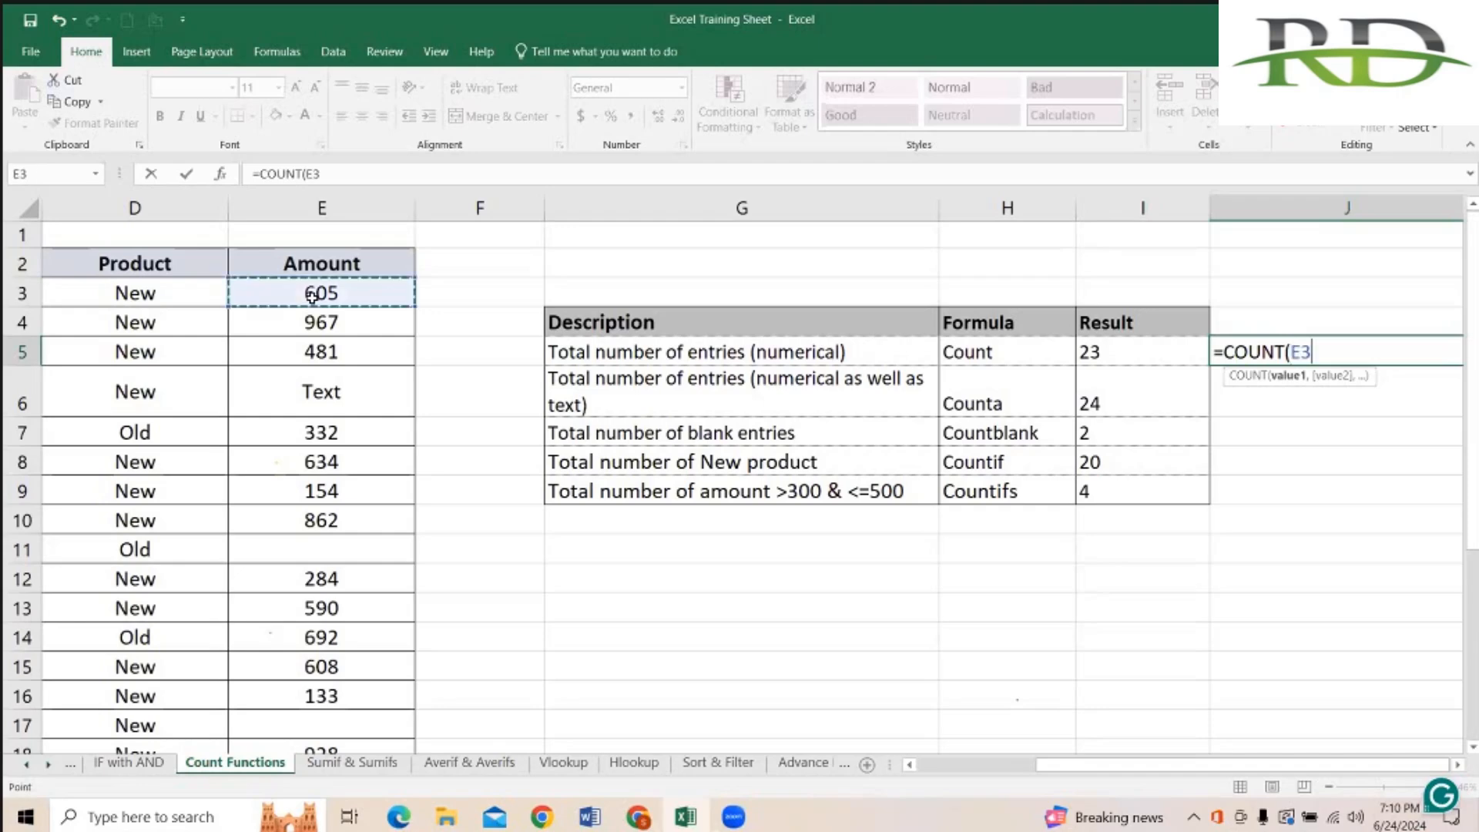
pyautogui.moveTo(312, 297); pyautogui.dragTo(311, 297)
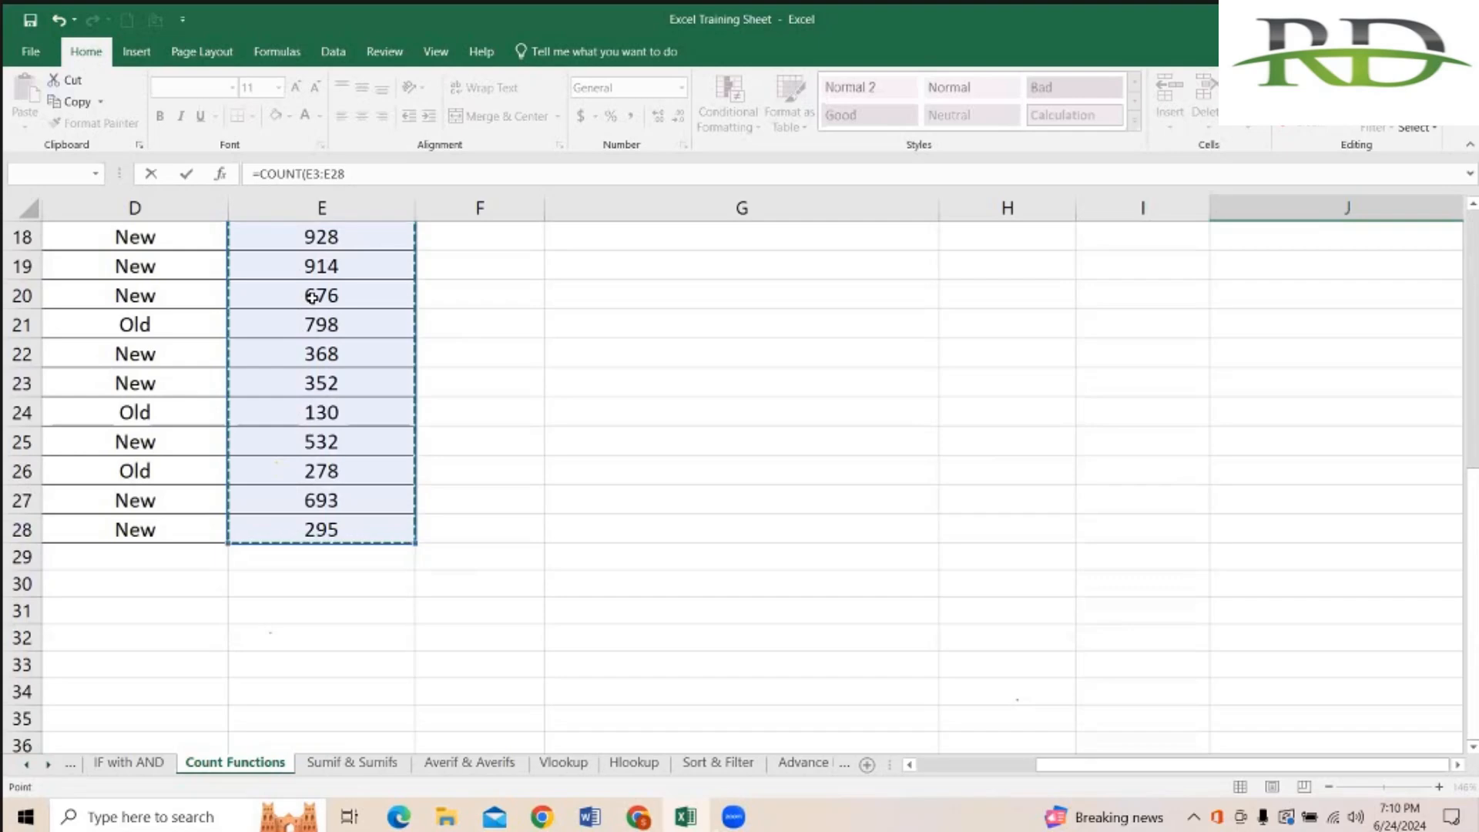
pyautogui.press('Return')
pyautogui.press('Up')
pyautogui.press('Up')
pyautogui.press('Up')
pyautogui.press('Up')
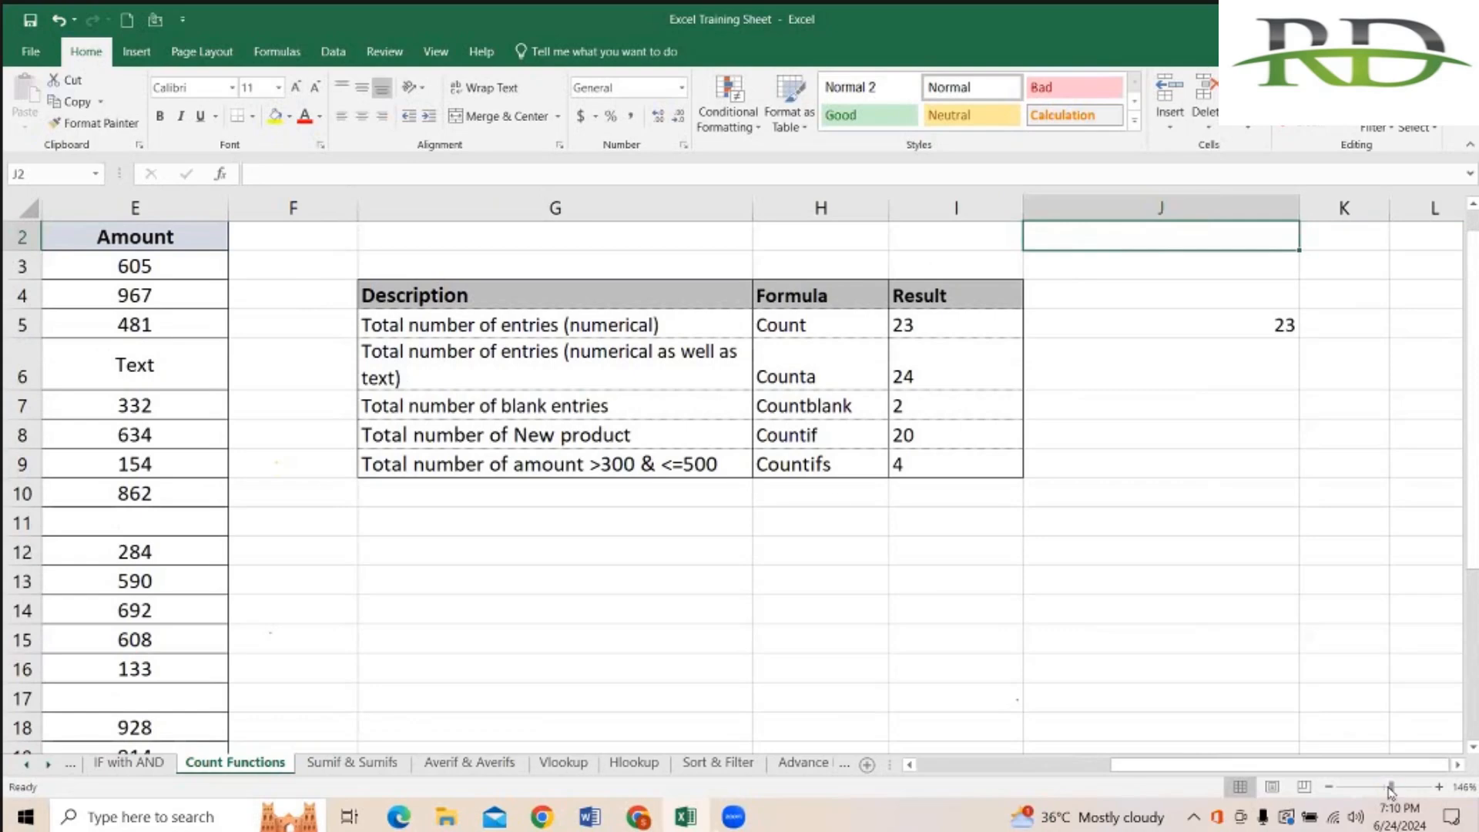
# Step: Begin a COUNTA formula in cell J6, beside the result for numerical as well as text entries
pyautogui.scroll(-2, 488, 372)
pyautogui.click(398, 266)
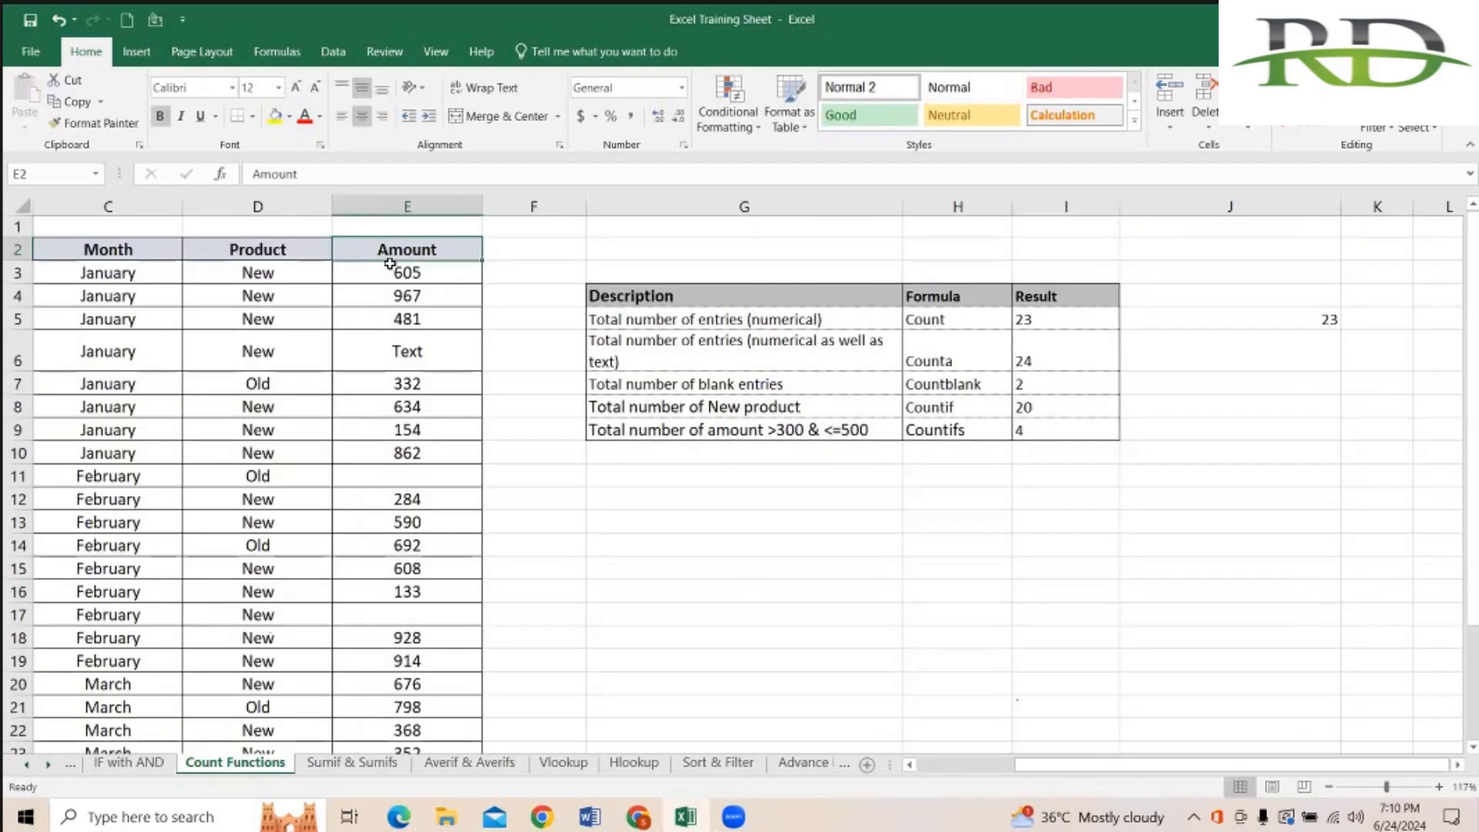
pyautogui.press('Right')
pyautogui.click(1294, 348)
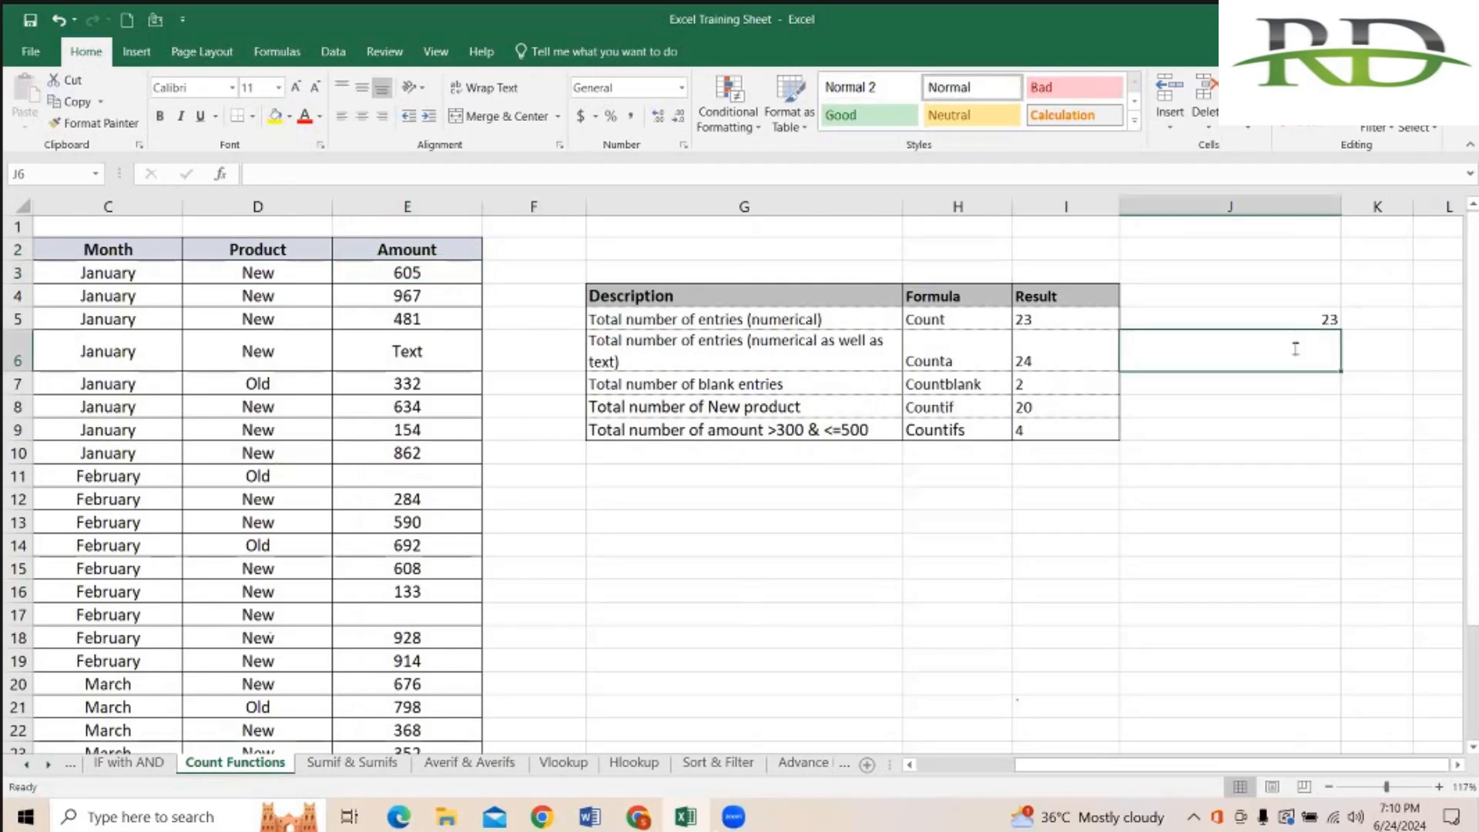
pyautogui.write('=')
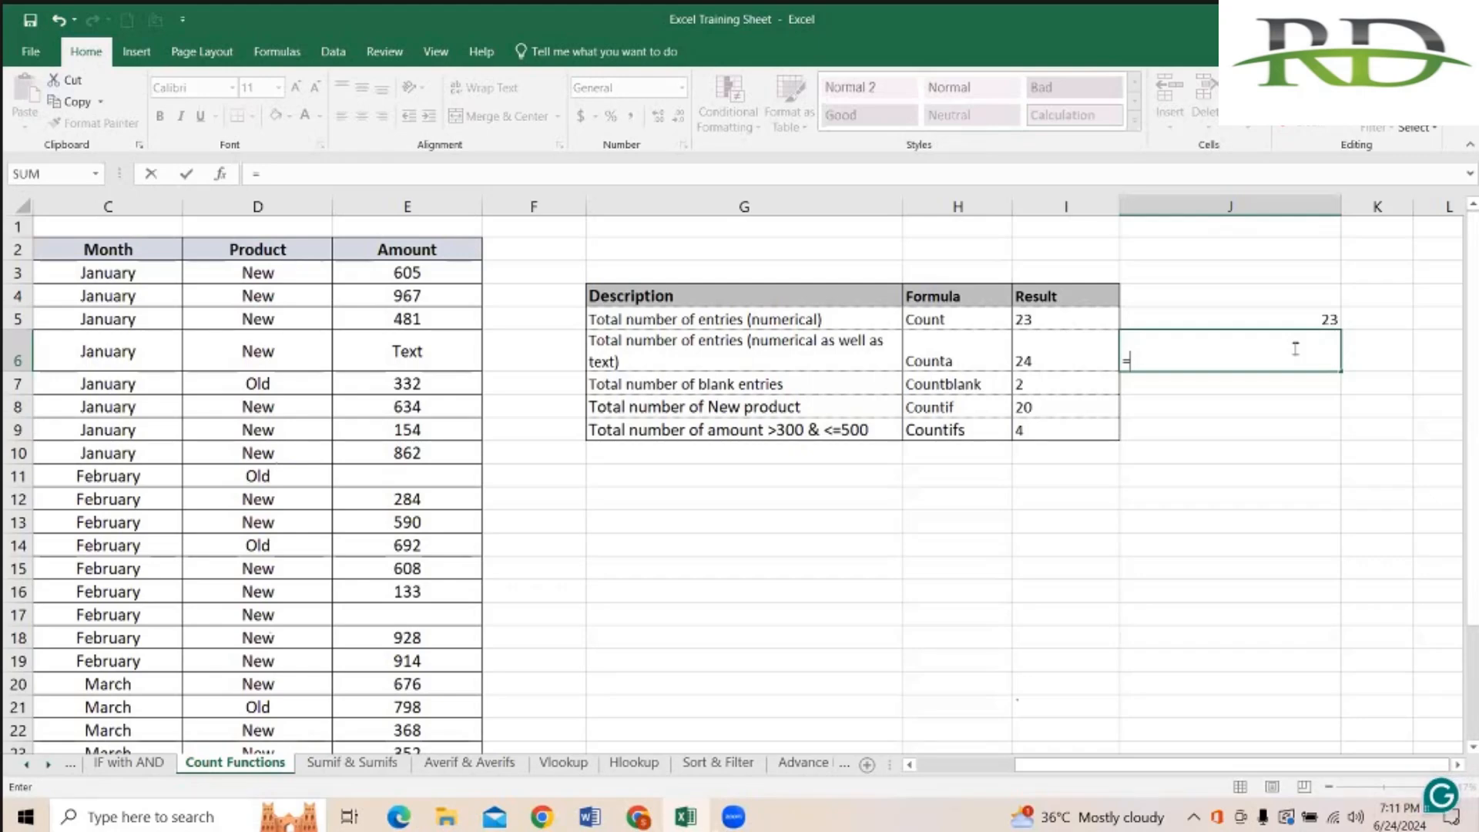
pyautogui.write('counta')
pyautogui.press('Tab')
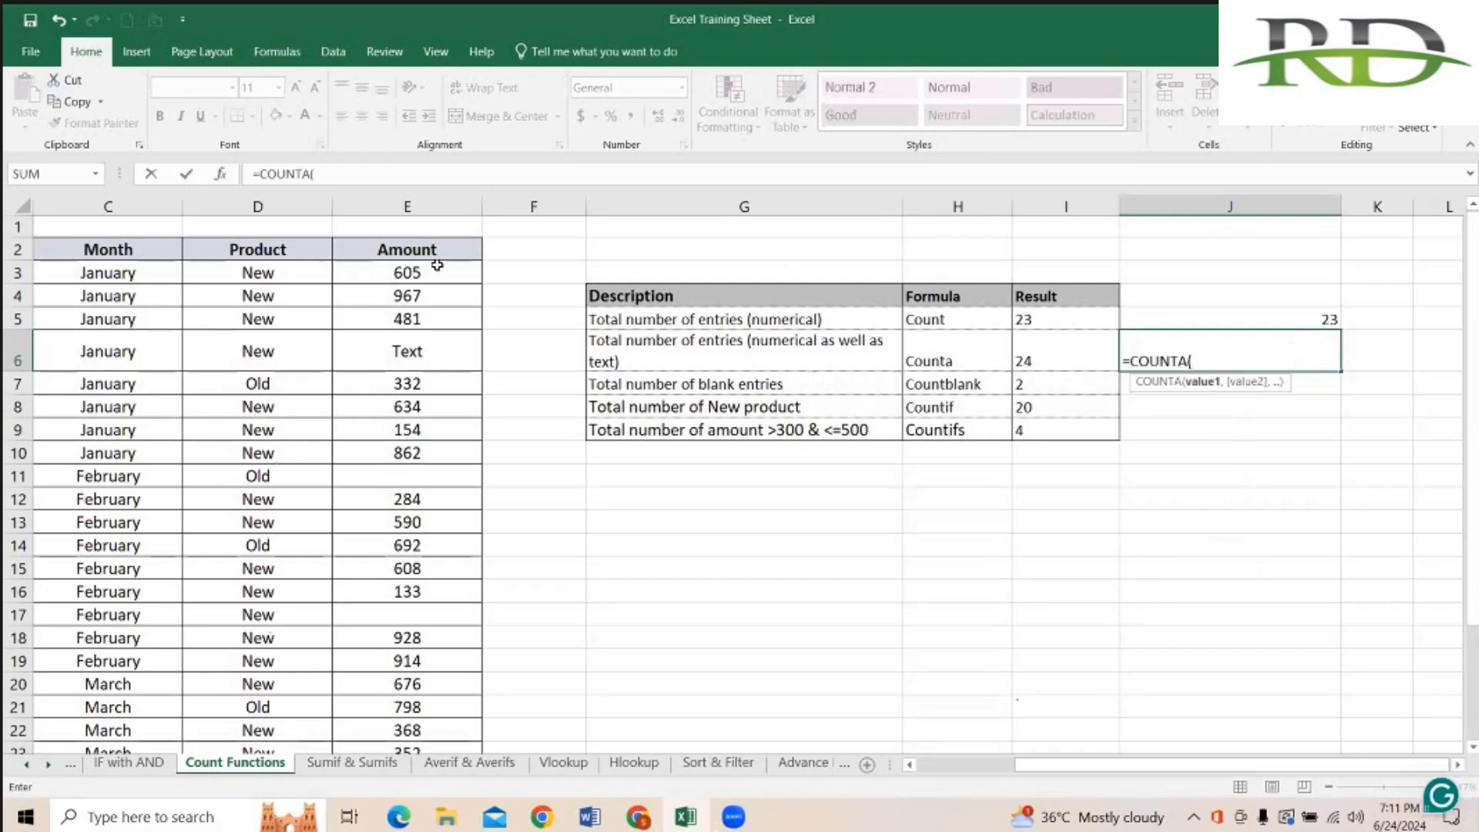
# Step: Complete the COUNTA formula in J6 with the Amount range E3:E28 as its argument
pyautogui.click(379, 272)
pyautogui.scroll(-7, 379, 272)
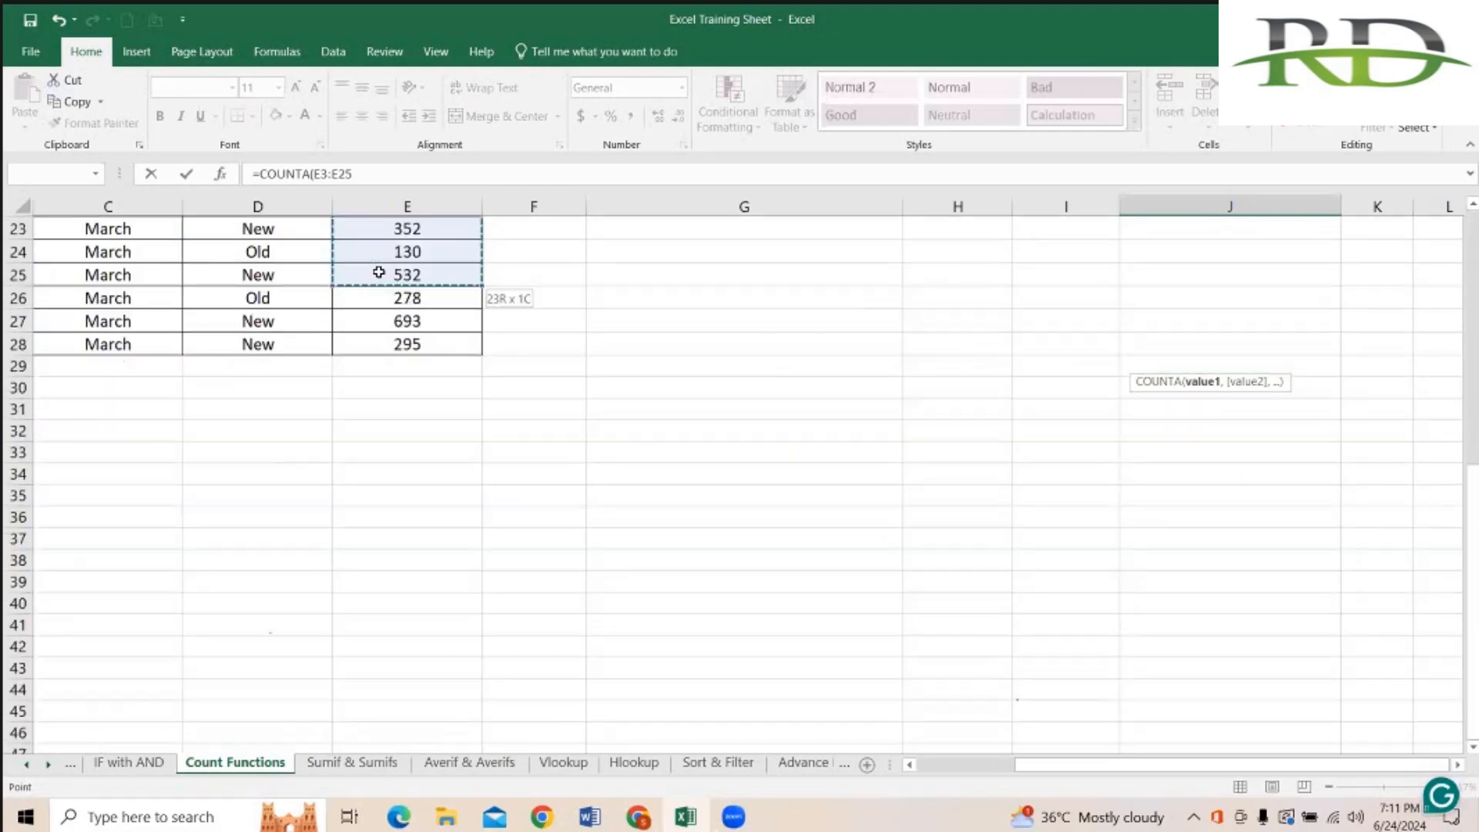
pyautogui.hotkey('shift', 'Down')
pyautogui.hotkey('shift', 'Down')
pyautogui.hotkey('shift', 'Down')
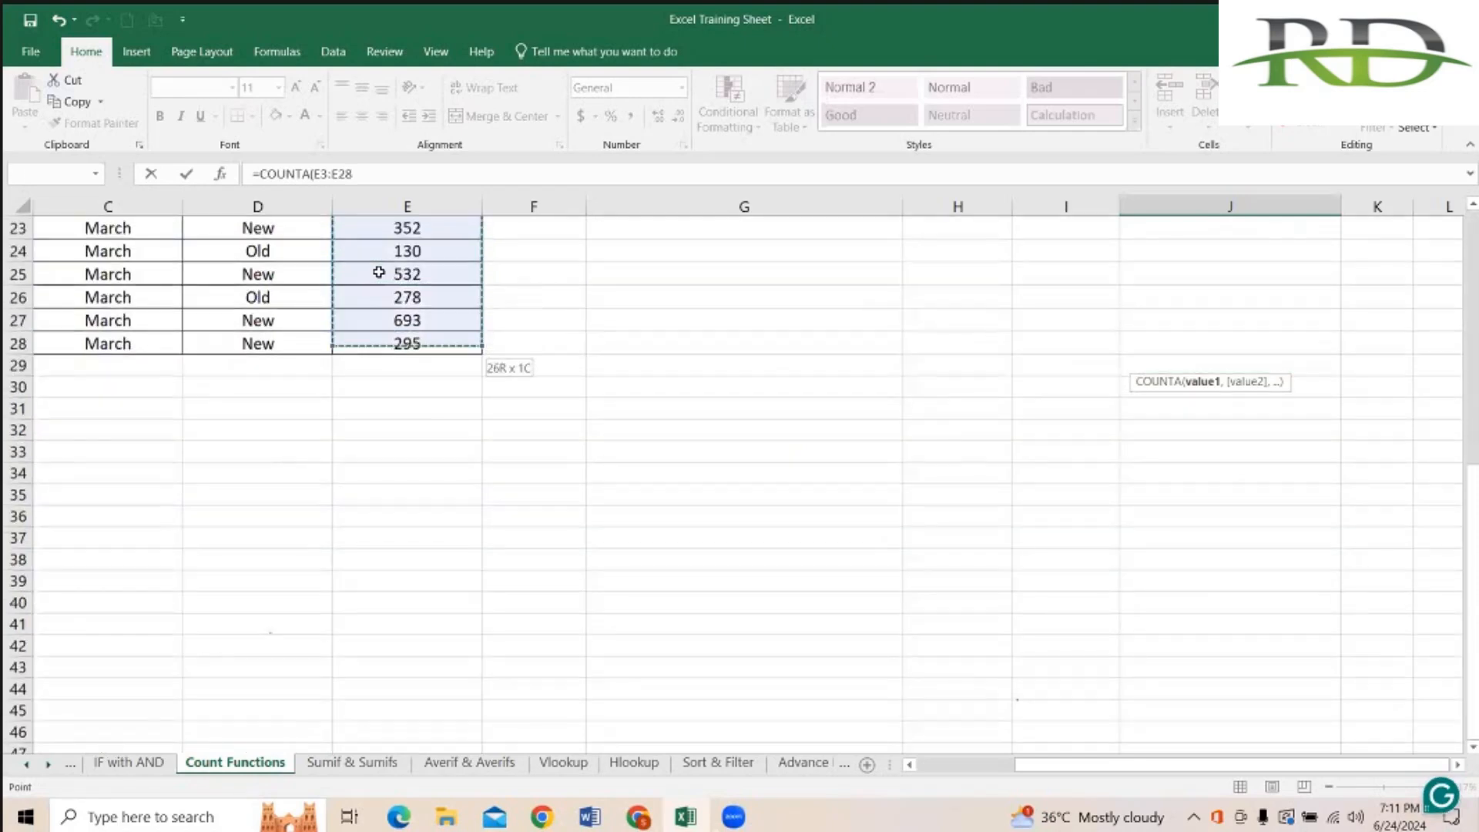
pyautogui.hotkey('shift', 'Return')
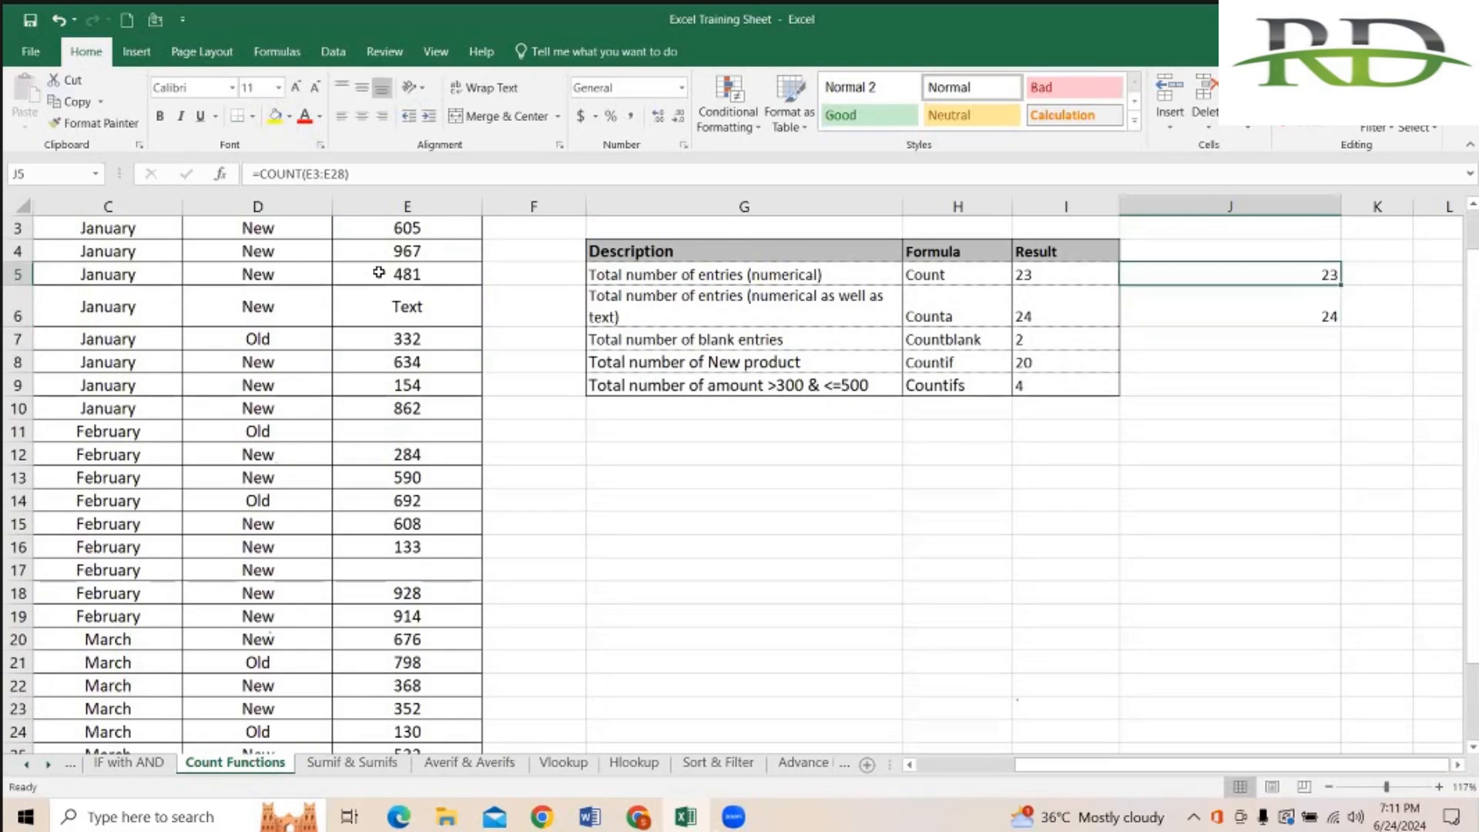
# Step: Highlight the text entry in cell E6 of the Amount column with a yellow fill
pyautogui.press('Down')
pyautogui.press('Left')
pyautogui.press('Left')
pyautogui.press('Left')
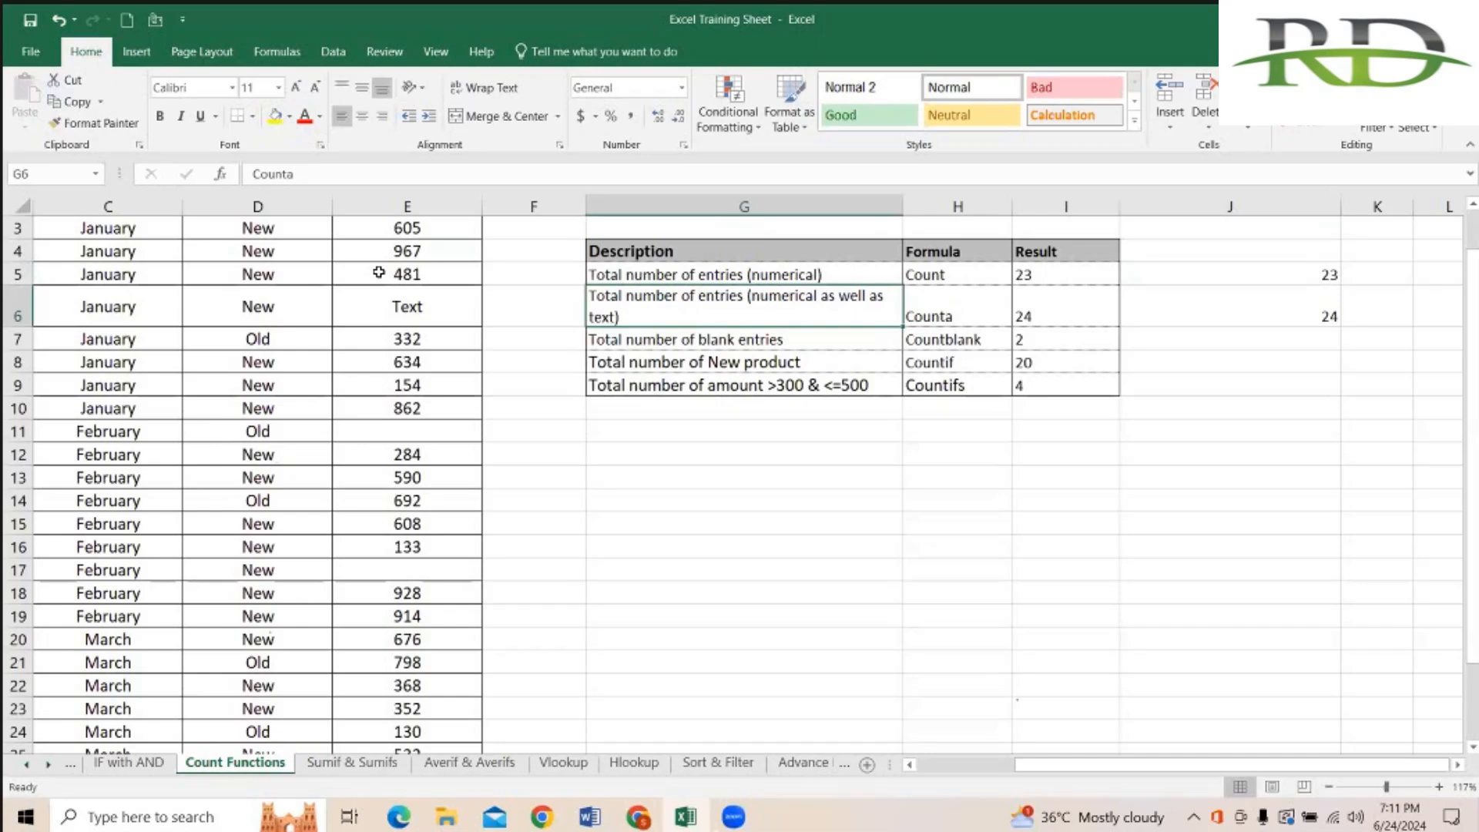
pyautogui.press('Left')
pyautogui.press('Up')
pyautogui.press('Up')
pyautogui.press('Up')
pyautogui.press('Up')
pyautogui.press('Left')
pyautogui.press('Down')
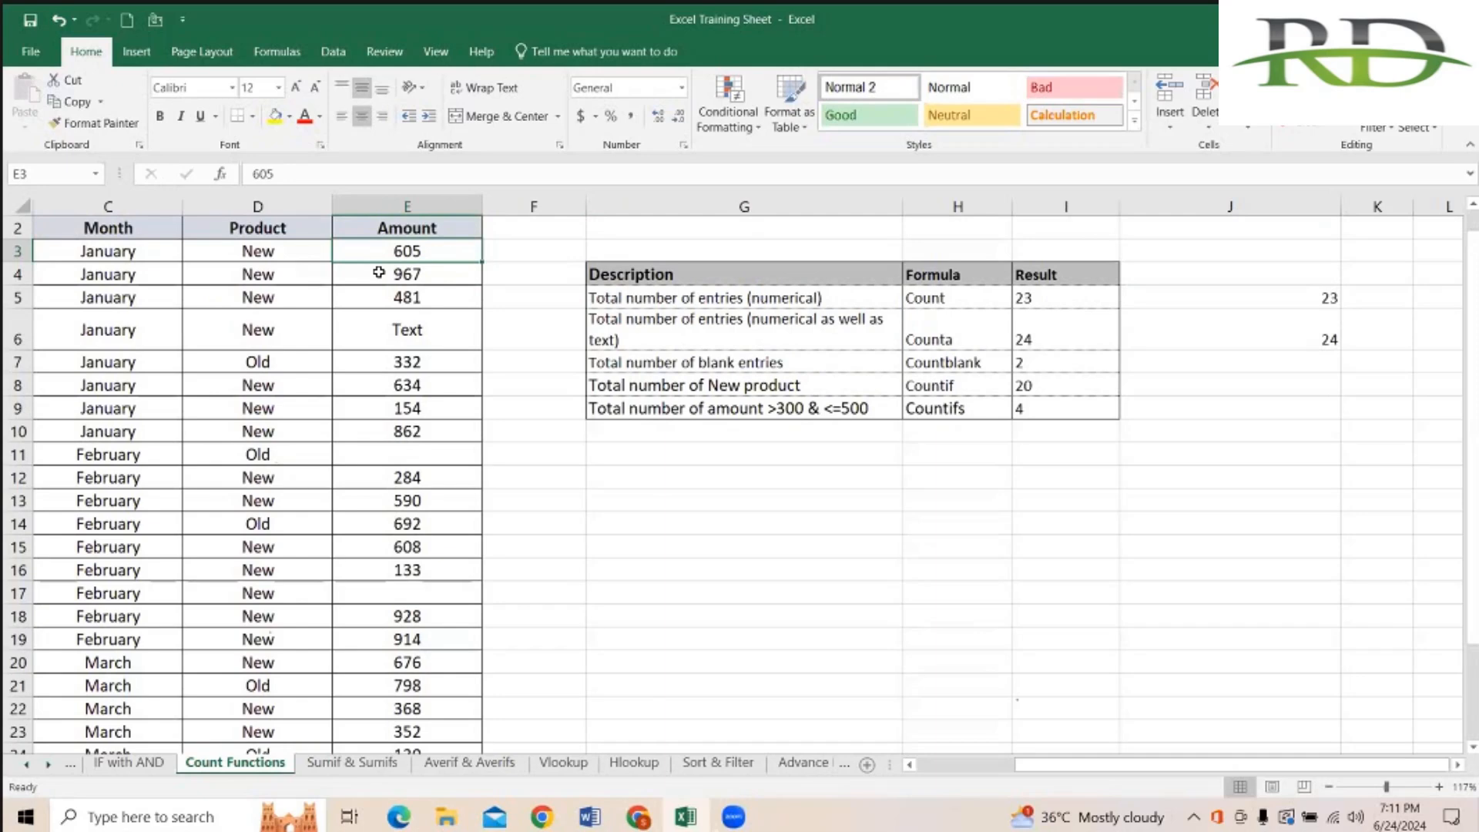
pyautogui.press('Down')
pyautogui.press('Down')
pyautogui.press('Down')
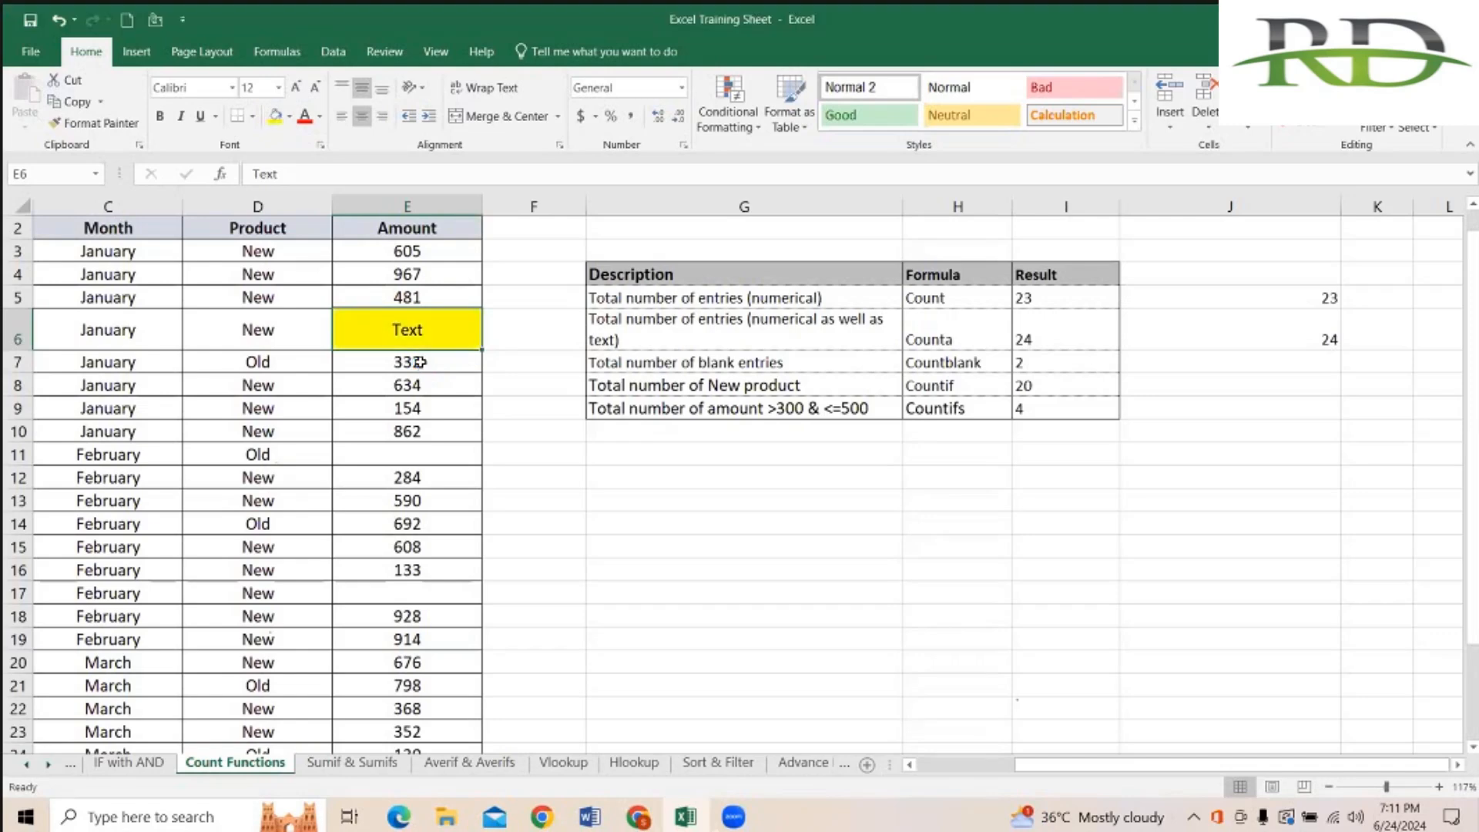
# Step: Examine the other entries in the Amount column and the COUNTA formula in J6
pyautogui.click(432, 362)
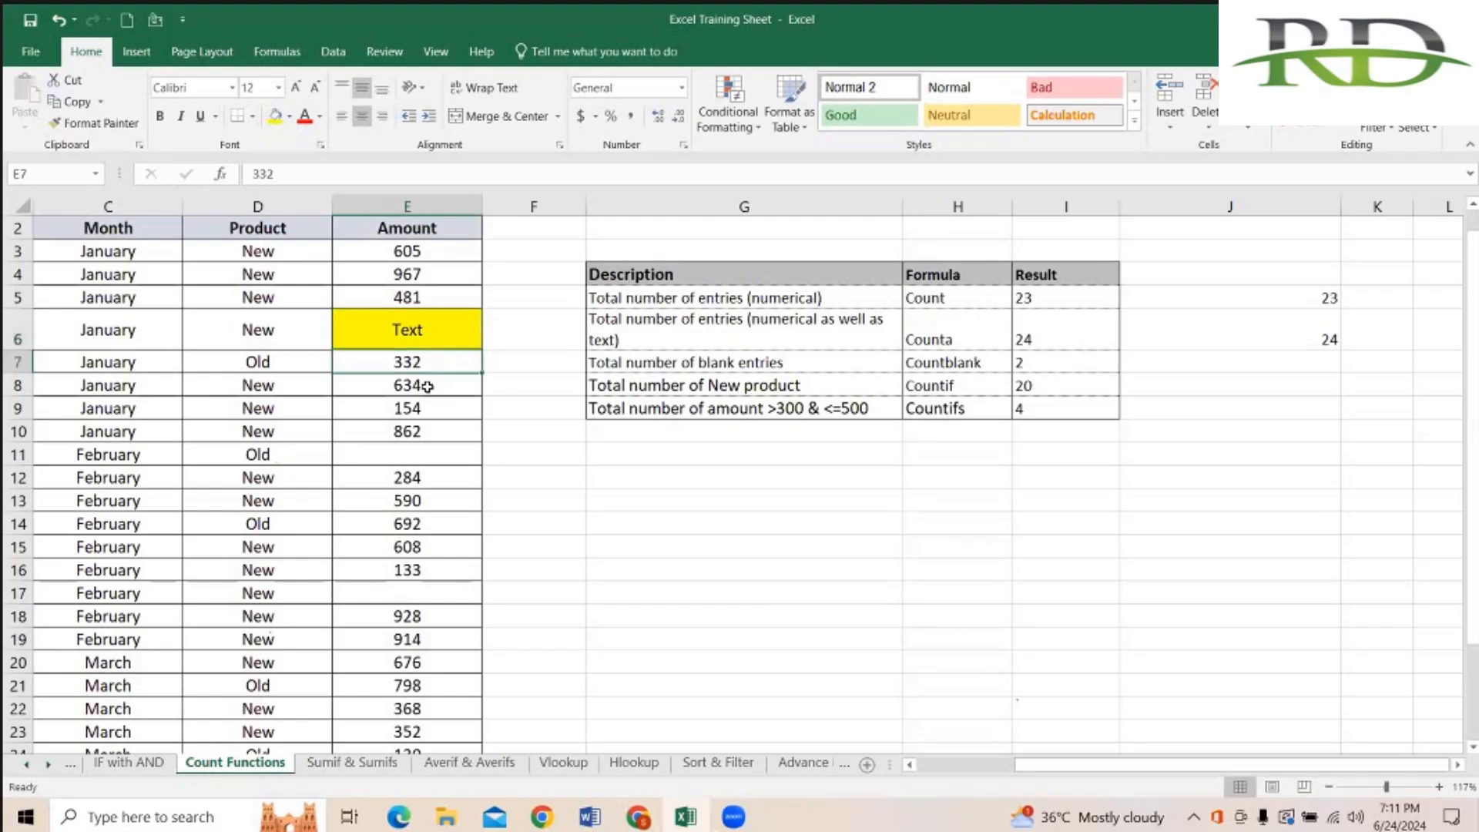
pyautogui.click(428, 387)
pyautogui.click(424, 408)
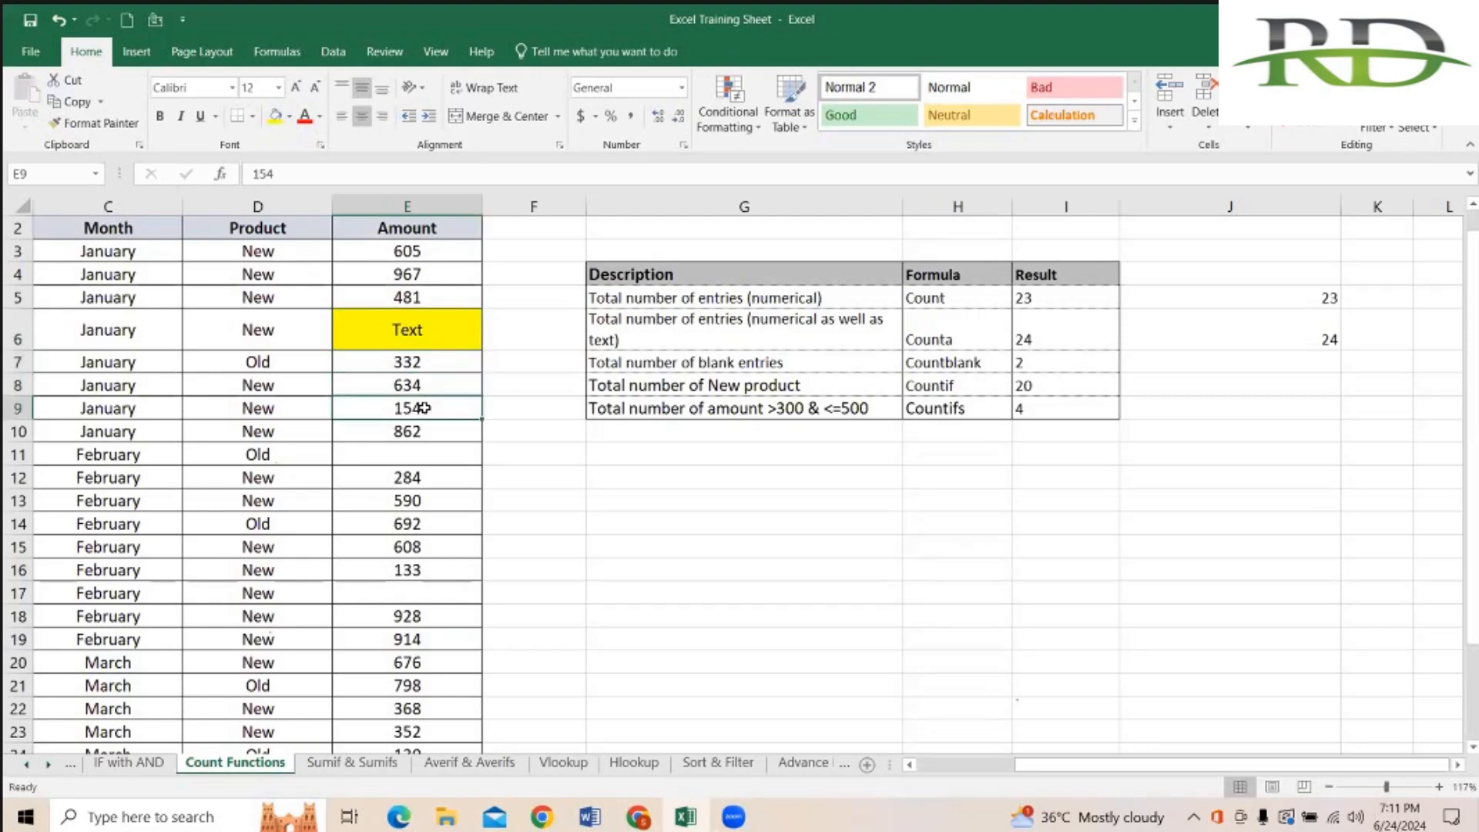
pyautogui.scroll(-3, 425, 408)
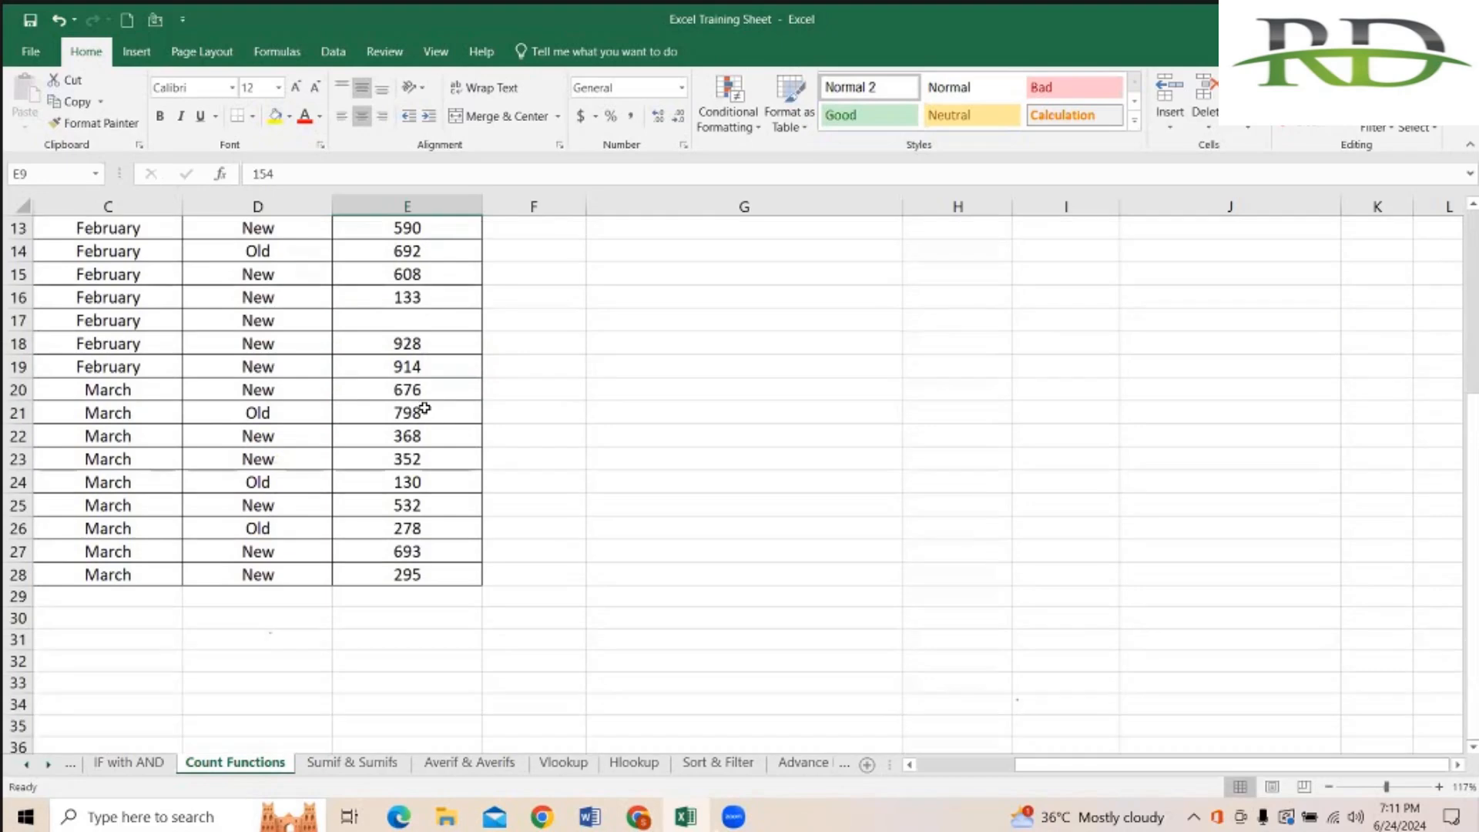
pyautogui.scroll(4, 548, 416)
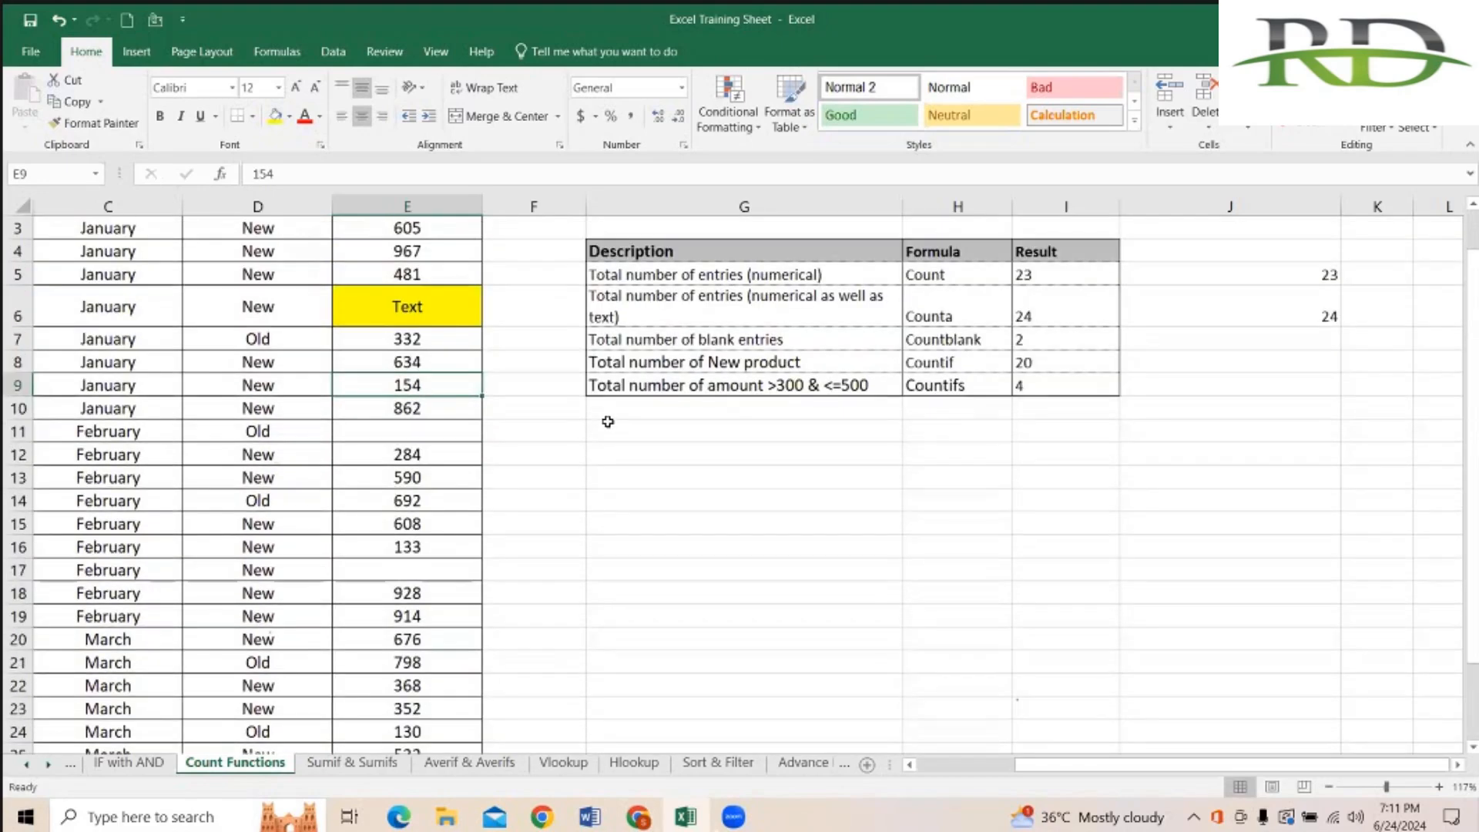
pyautogui.scroll(1, 607, 422)
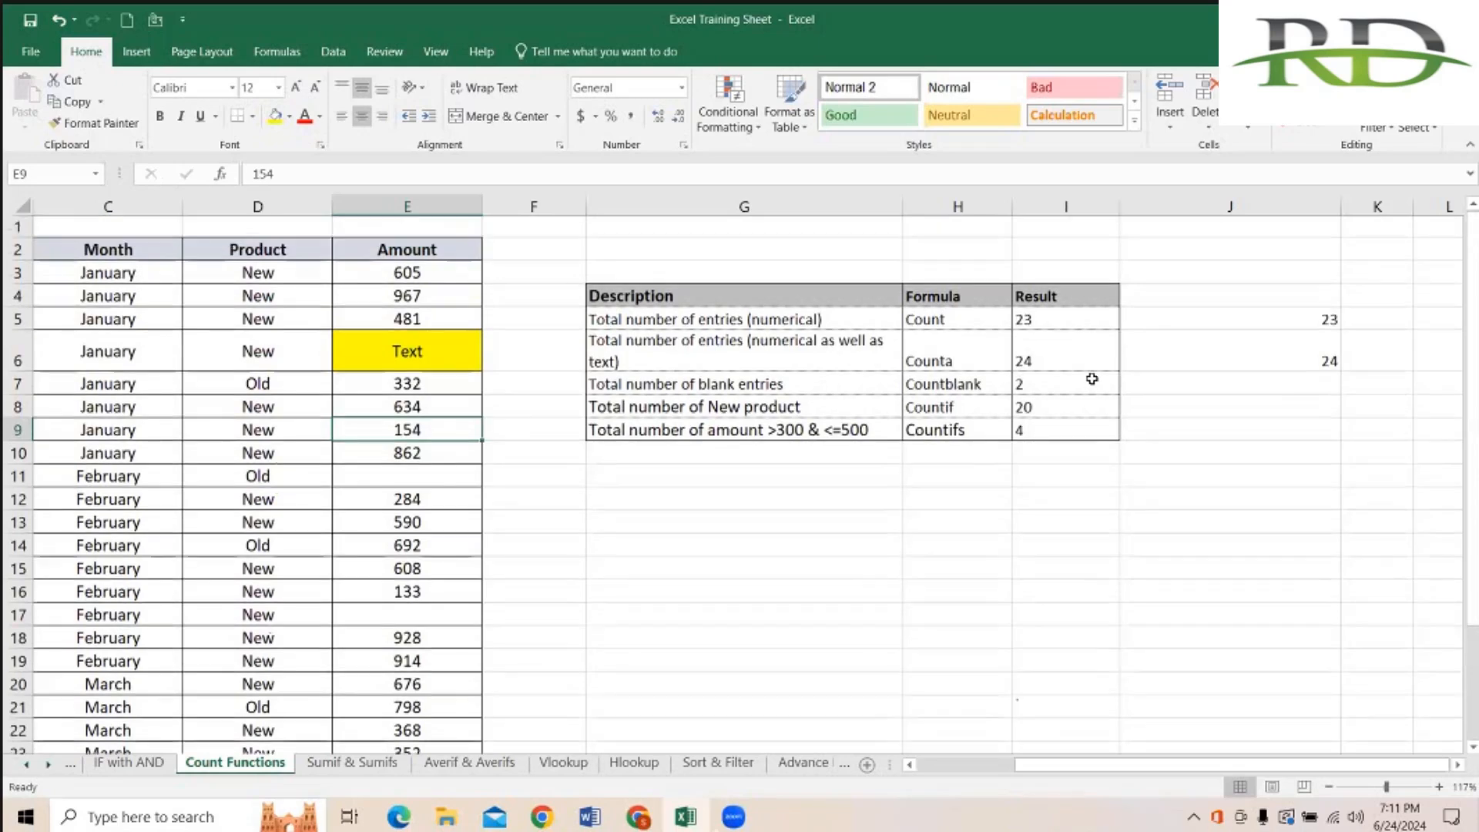
pyautogui.click(1257, 355)
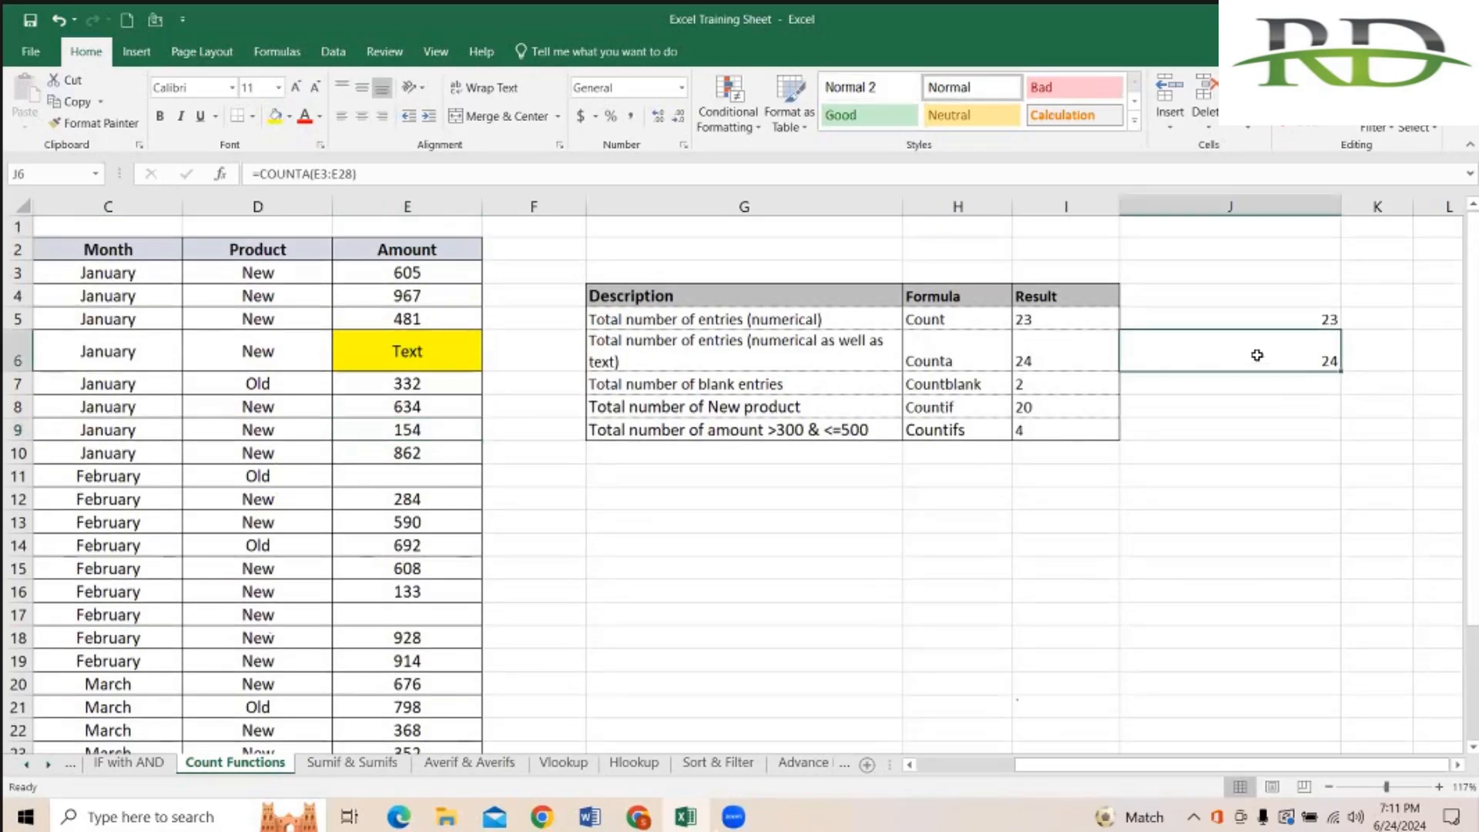
pyautogui.click(459, 269)
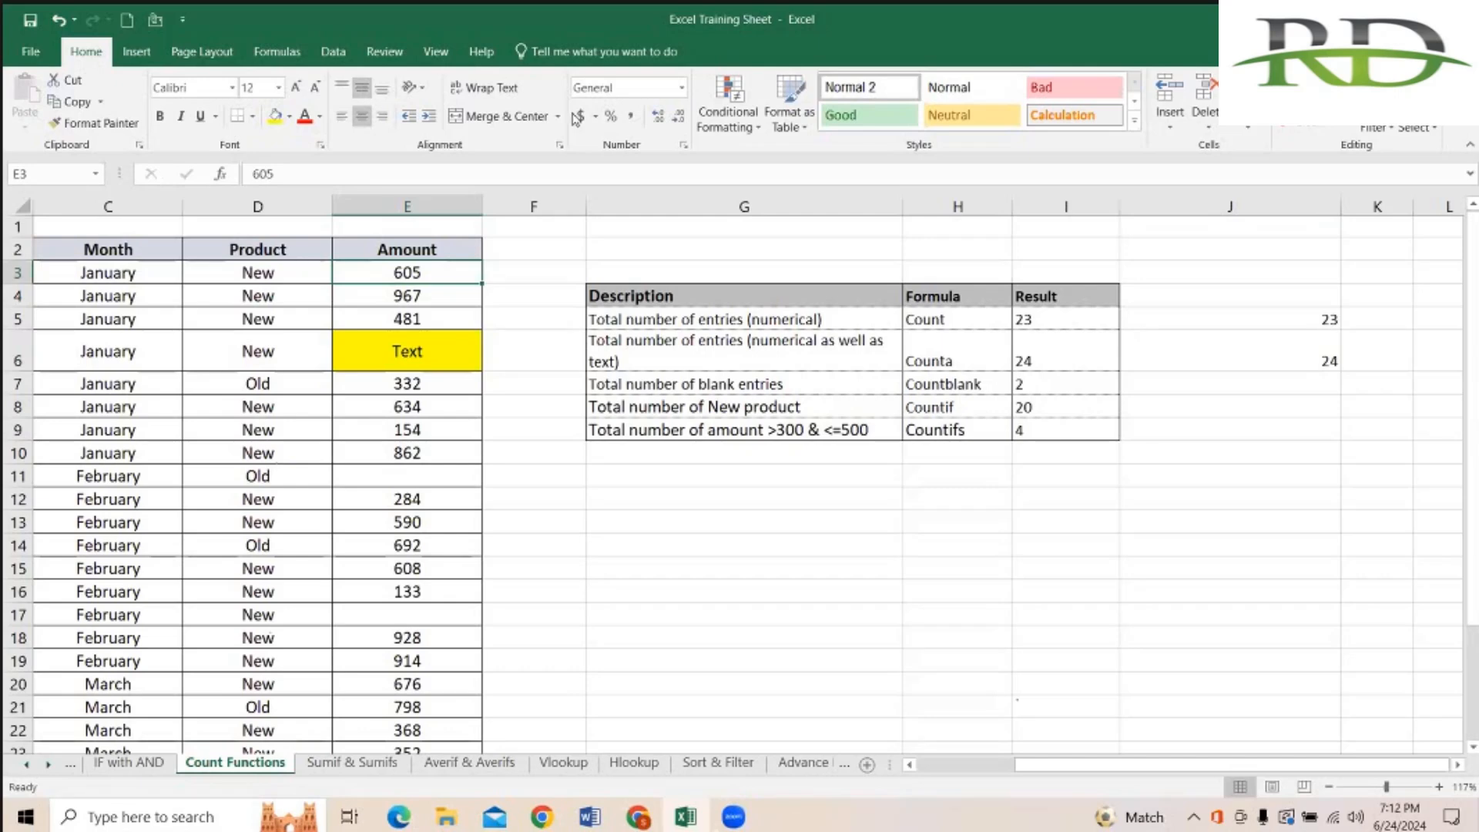
pyautogui.click(724, 271)
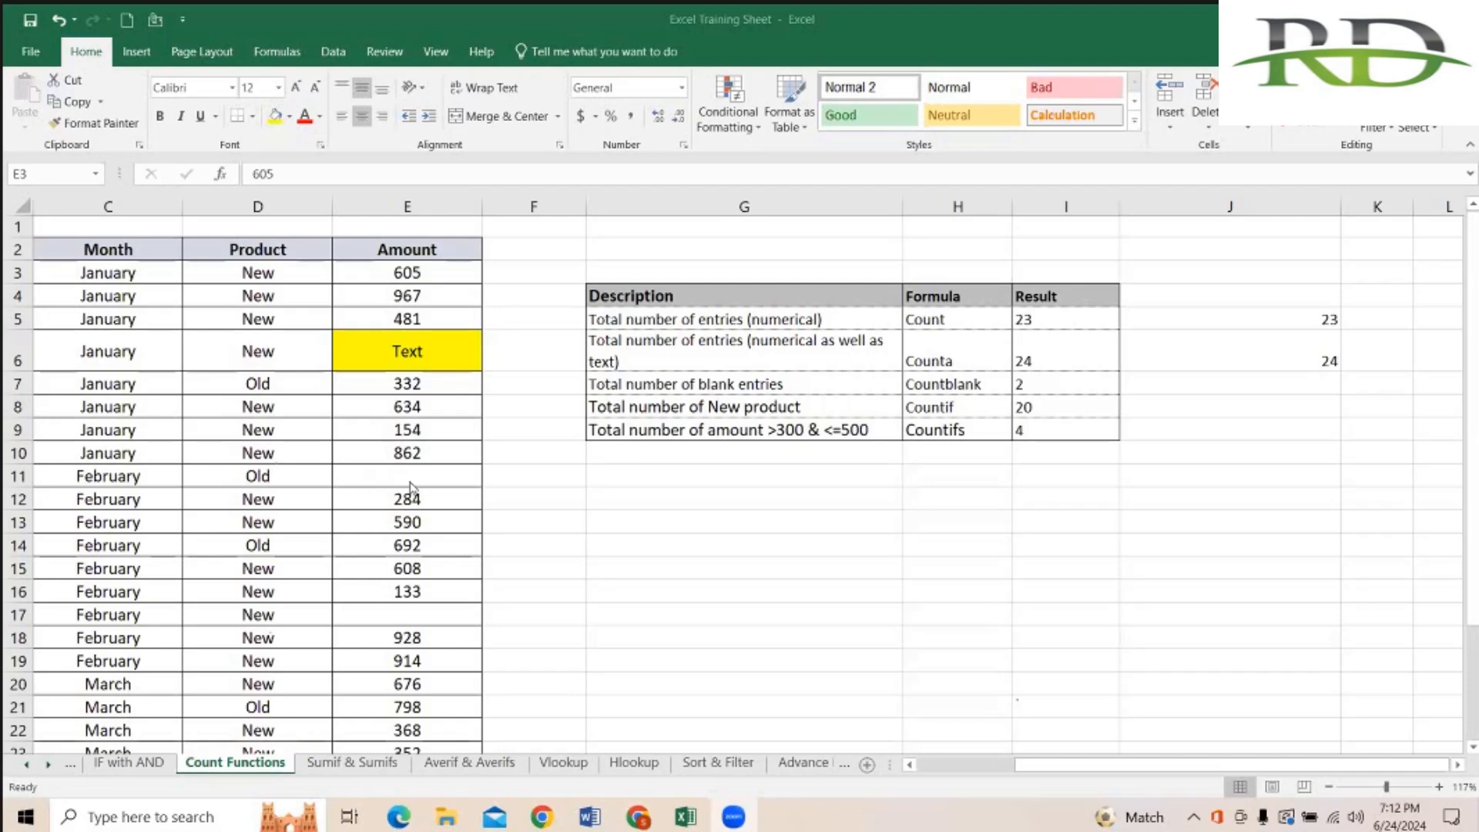
# Step: Review the Amount column from E3 downward, checking its filled and blank cells
pyautogui.click(1216, 382)
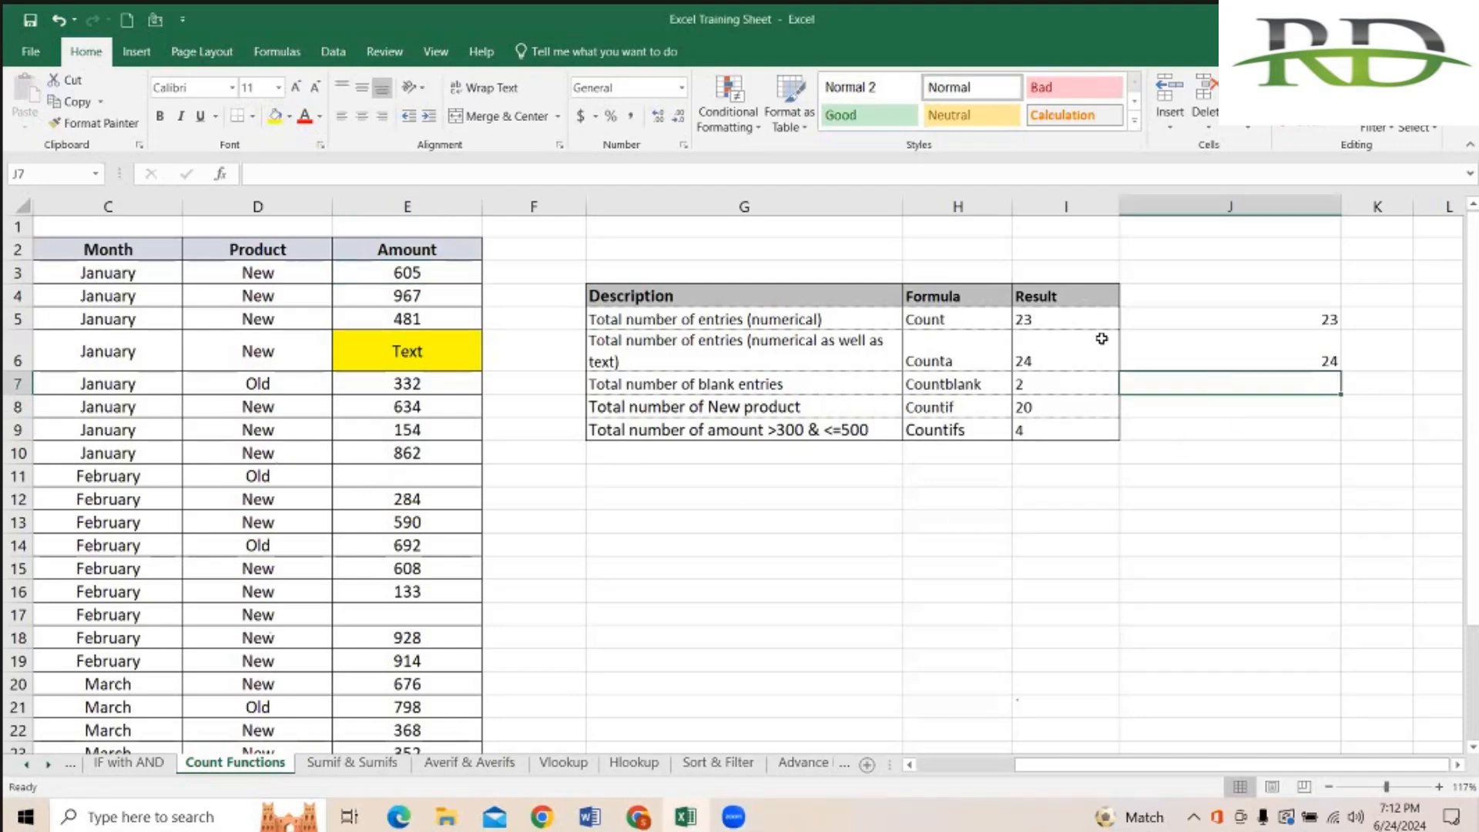
pyautogui.click(435, 270)
pyautogui.moveTo(428, 333); pyautogui.dragTo(416, 688)
pyautogui.moveTo(398, 763); pyautogui.dragTo(420, 600)
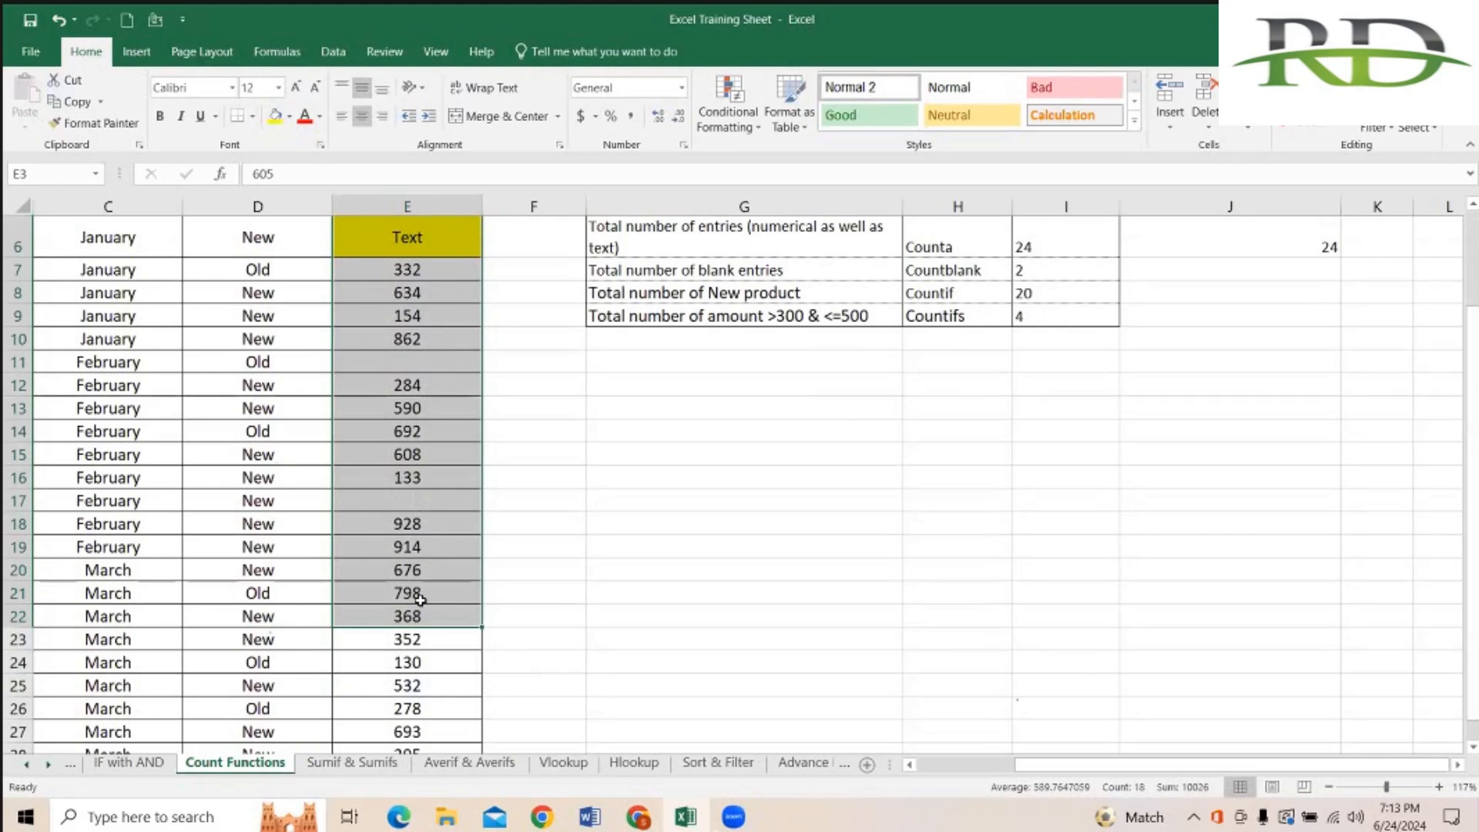
pyautogui.click(425, 571)
pyautogui.scroll(2, 440, 262)
pyautogui.click(425, 265)
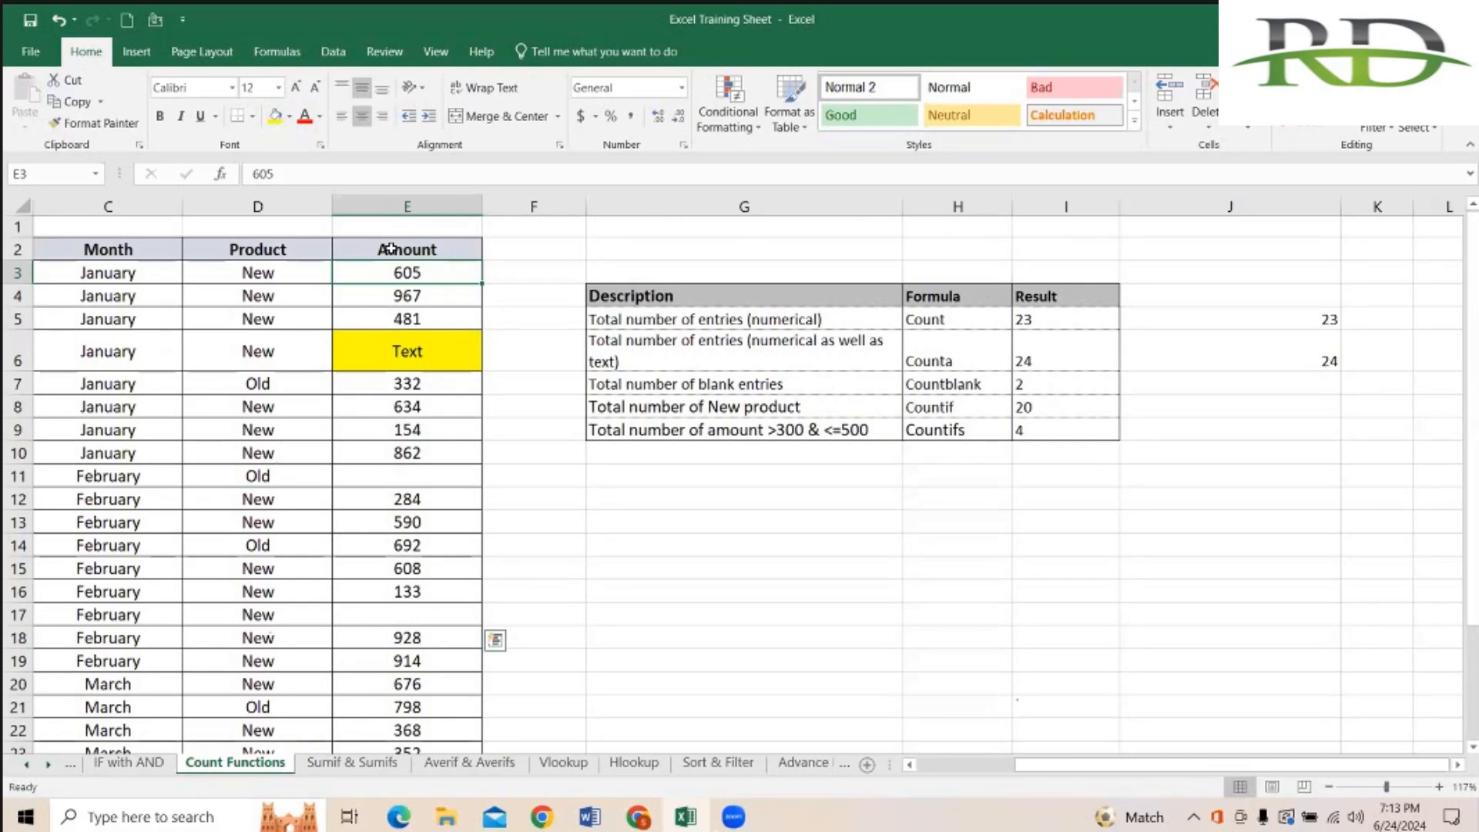
pyautogui.click(391, 248)
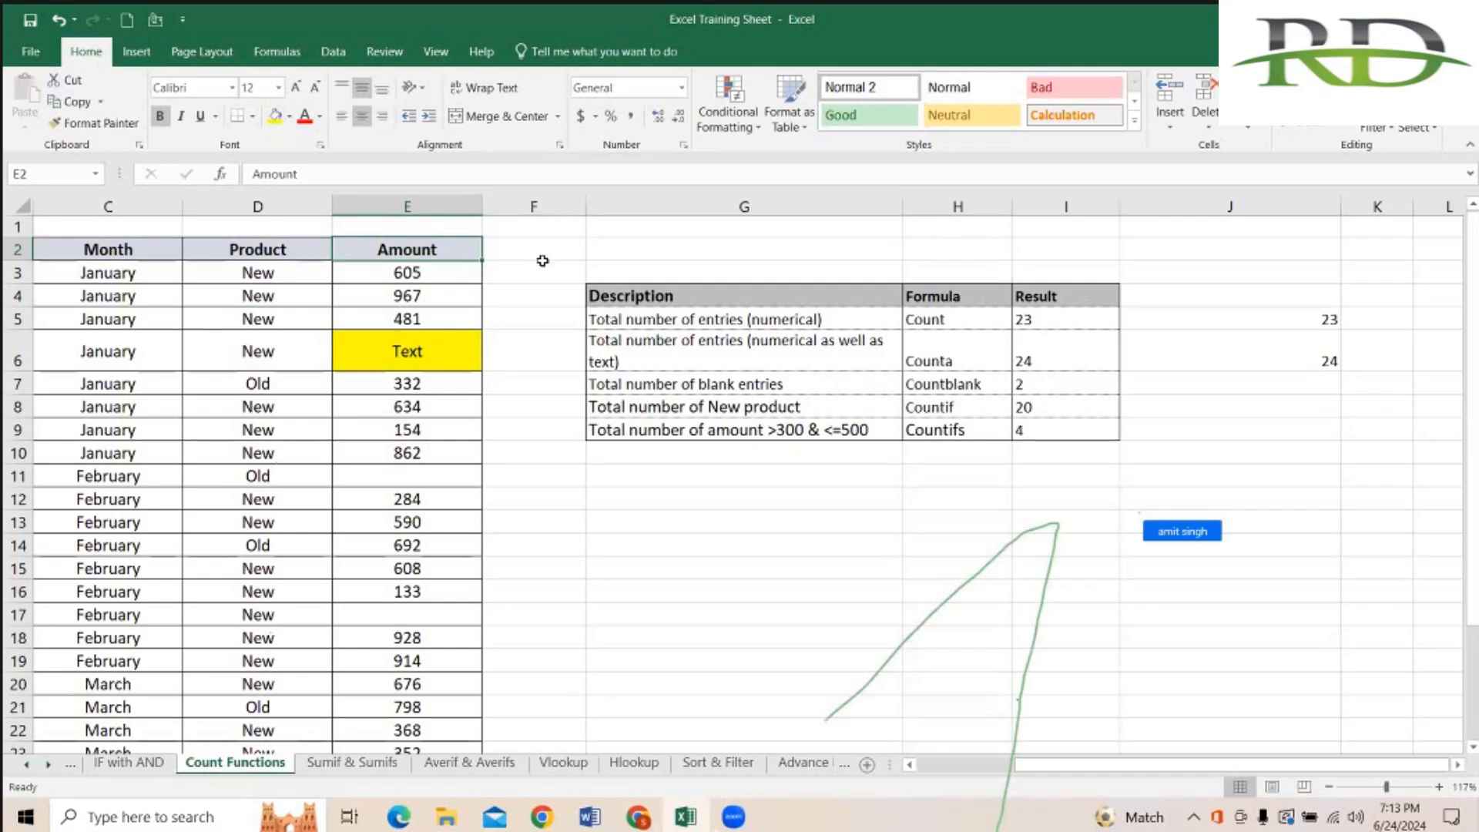
# Step: Begin a COUNTBLANK formula in cell J7, beside the result for the total number of blank entries
pyautogui.press('Right')
pyautogui.press('Right')
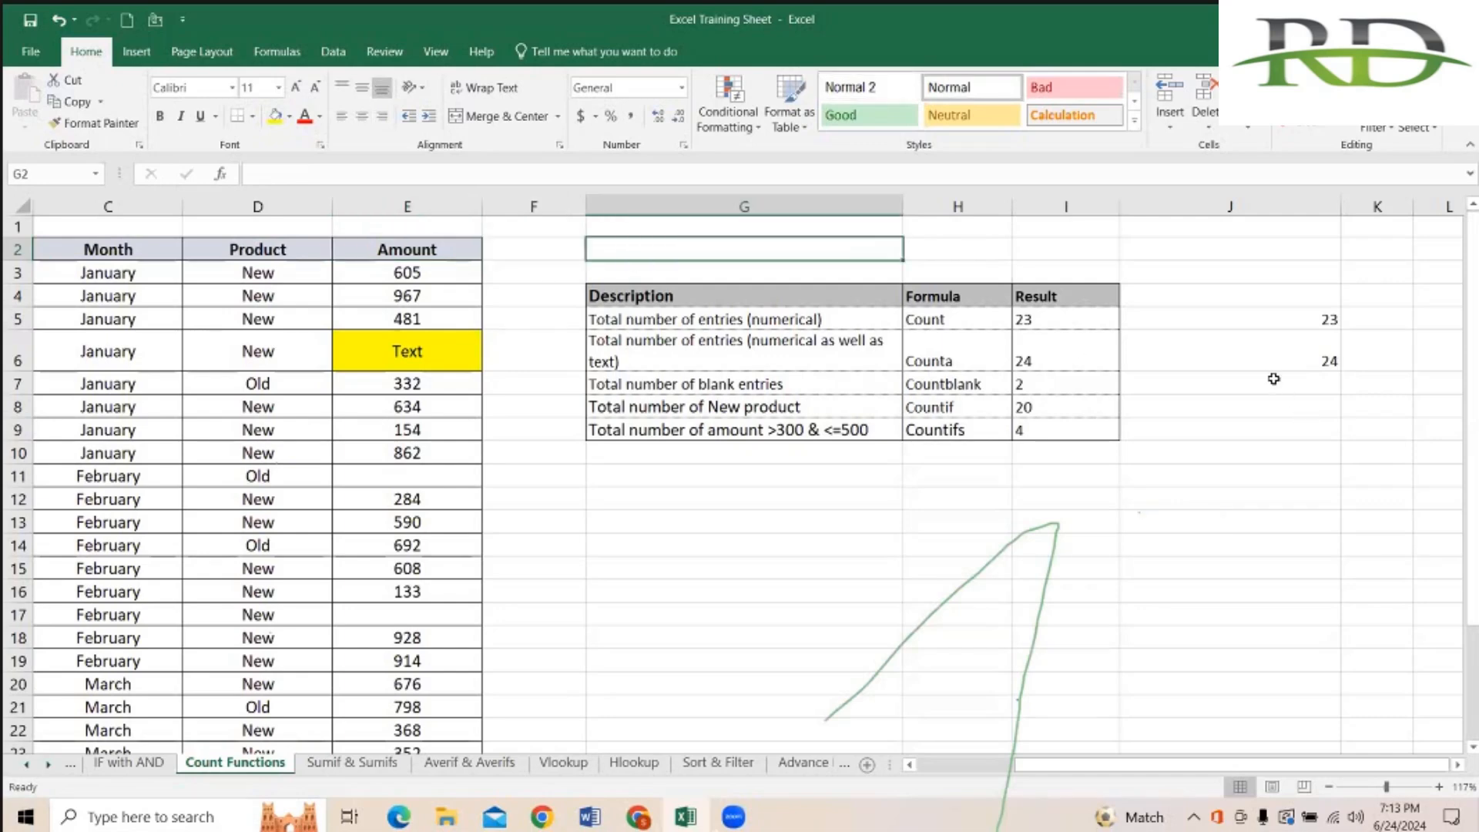
pyautogui.click(1269, 382)
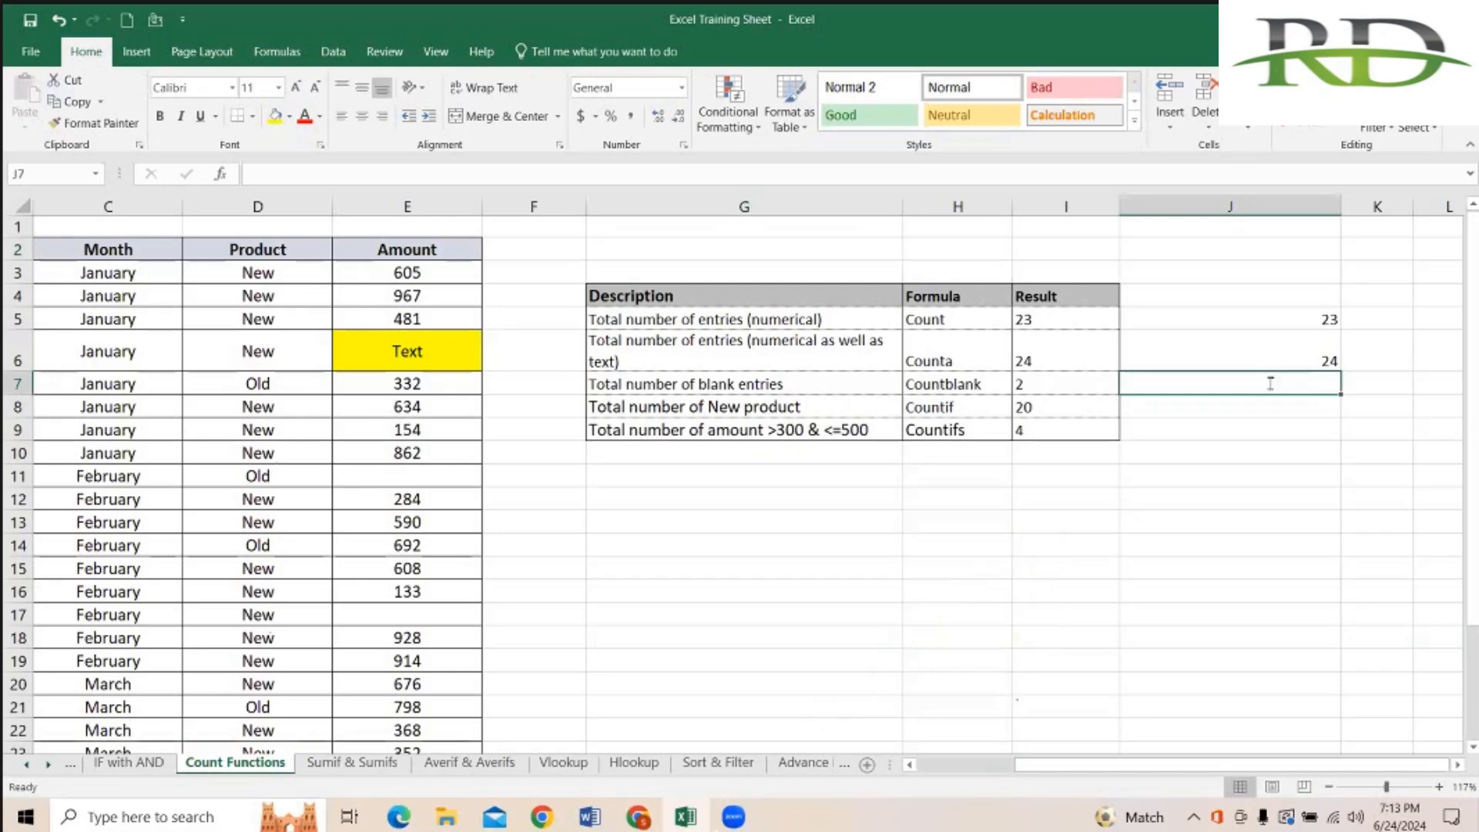
pyautogui.write('=count')
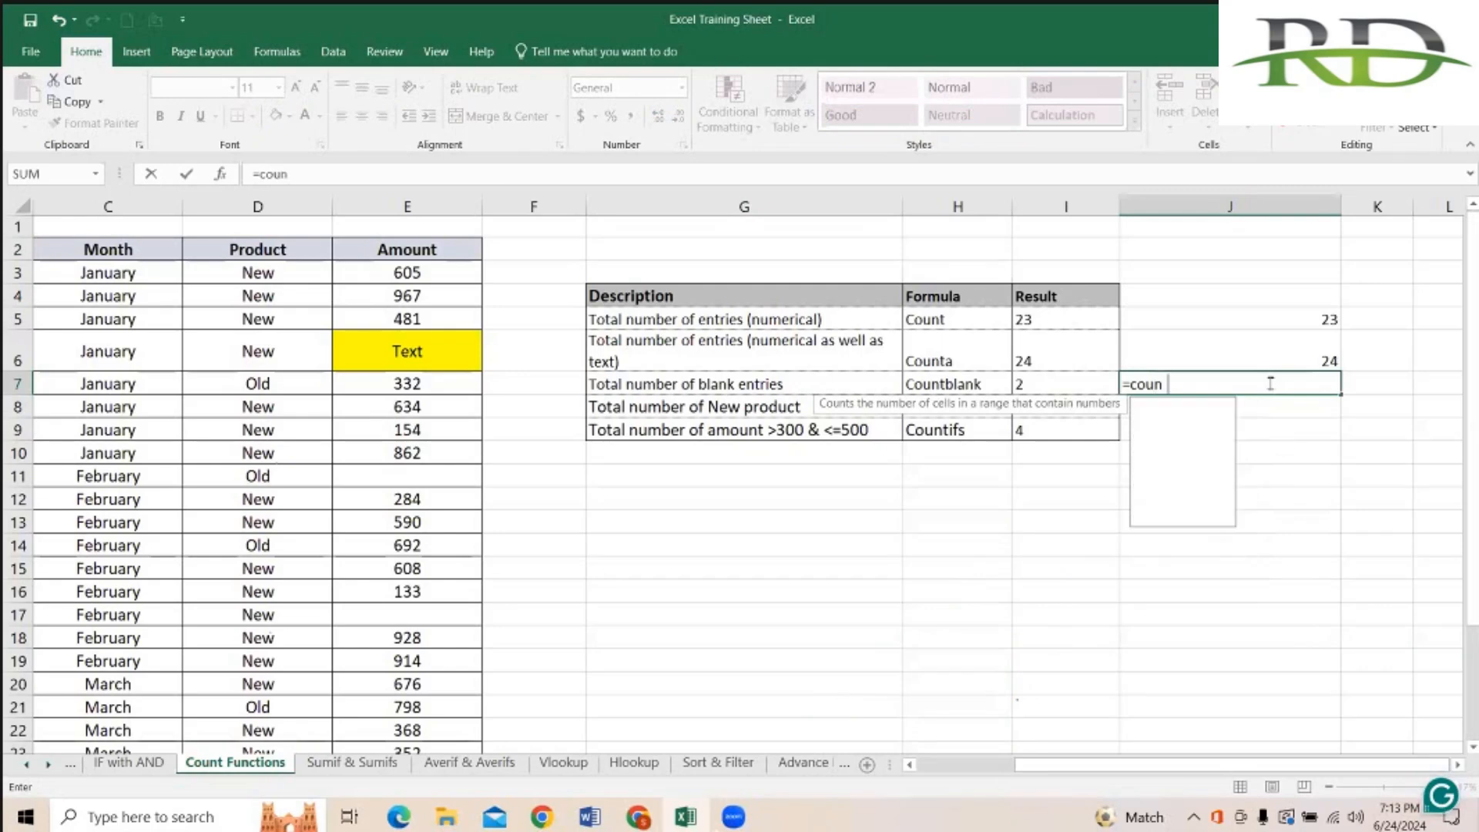
pyautogui.press('Down')
pyautogui.press('Down')
pyautogui.press('Tab')
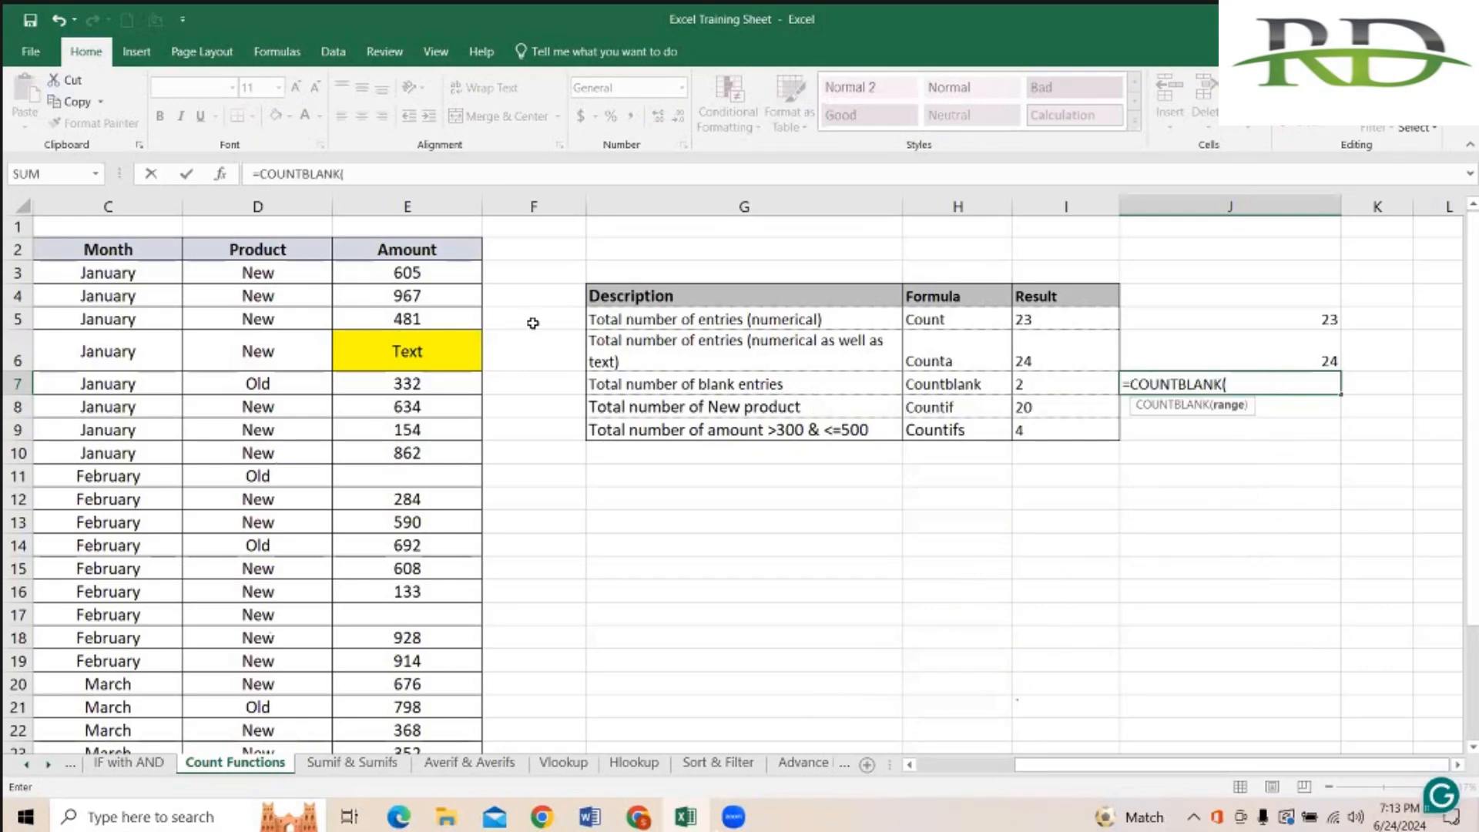
# Step: Complete the COUNTBLANK formula in J7 with the Amount range E3:E28 as its argument
pyautogui.moveTo(443, 277); pyautogui.dragTo(443, 277)
pyautogui.scroll(-7, 443, 278)
pyautogui.hotkey('shift', 'Down')
pyautogui.hotkey('shift', 'Down')
pyautogui.hotkey('shift', 'Down')
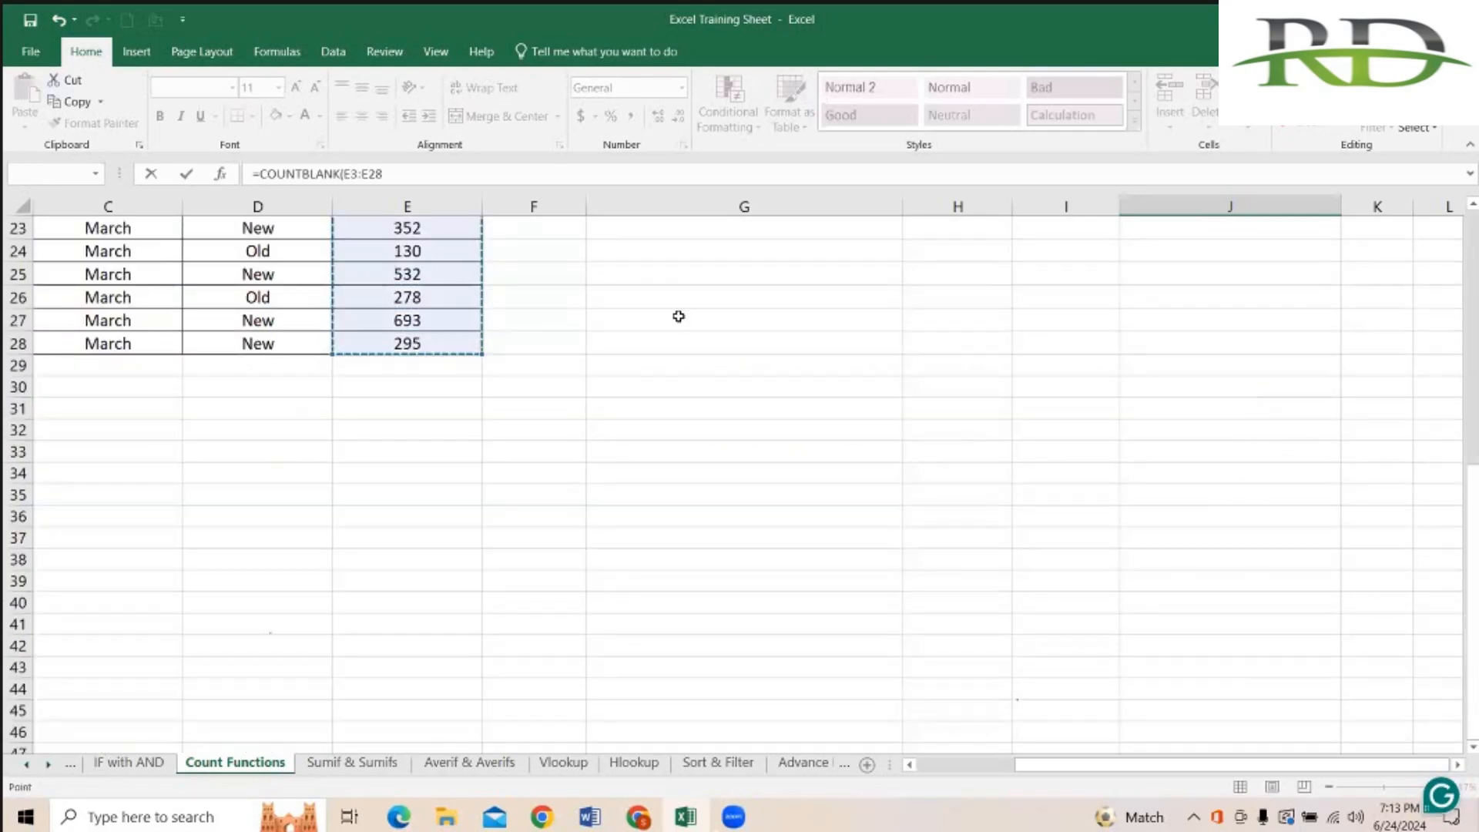
pyautogui.press('Return')
pyautogui.click(1216, 379)
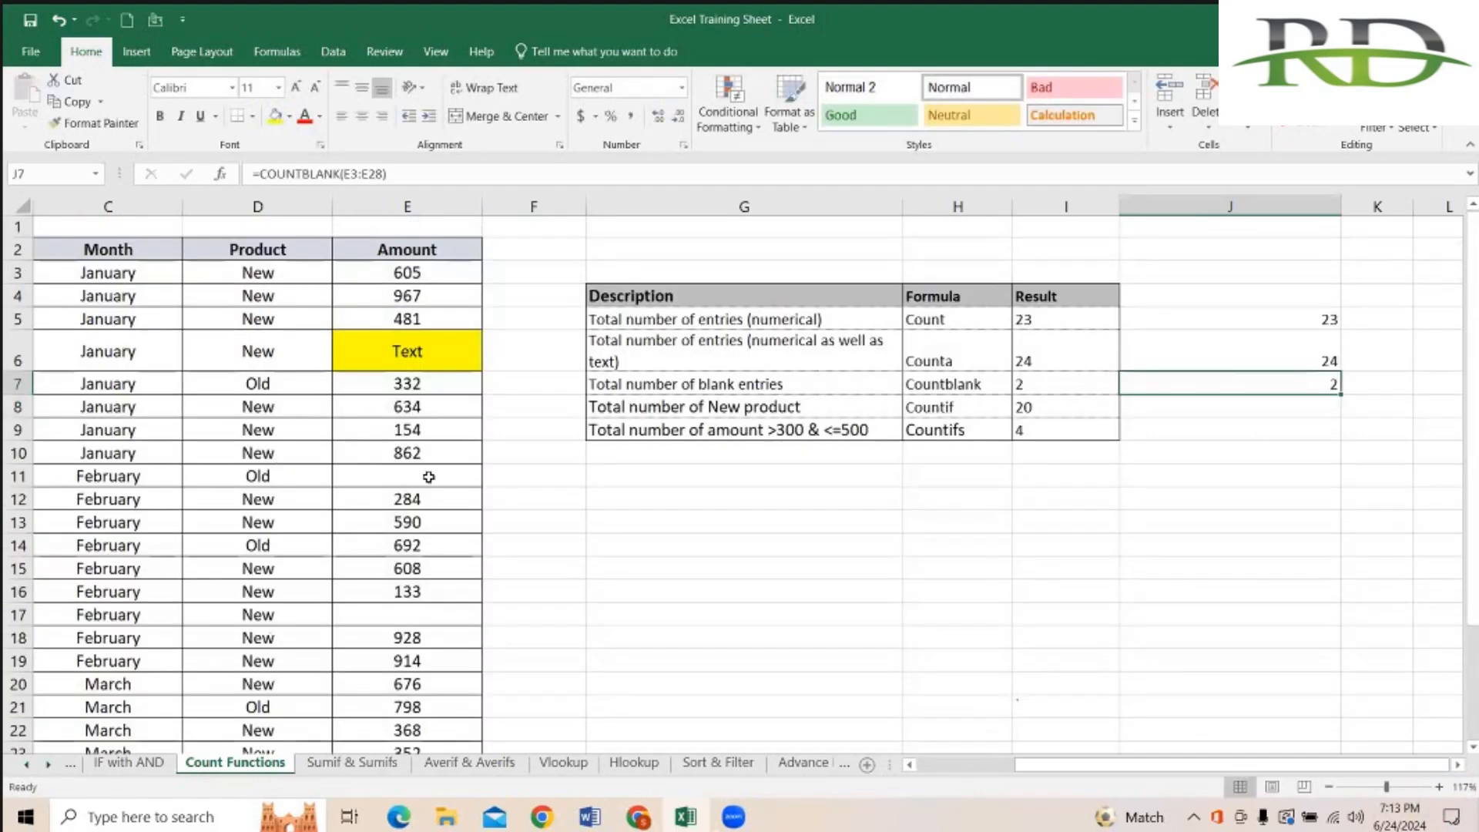
# Step: Inspect the blank Amount cells E11 and E17, and the existing results for blank entries in I7 and New products in I8
pyautogui.click(426, 472)
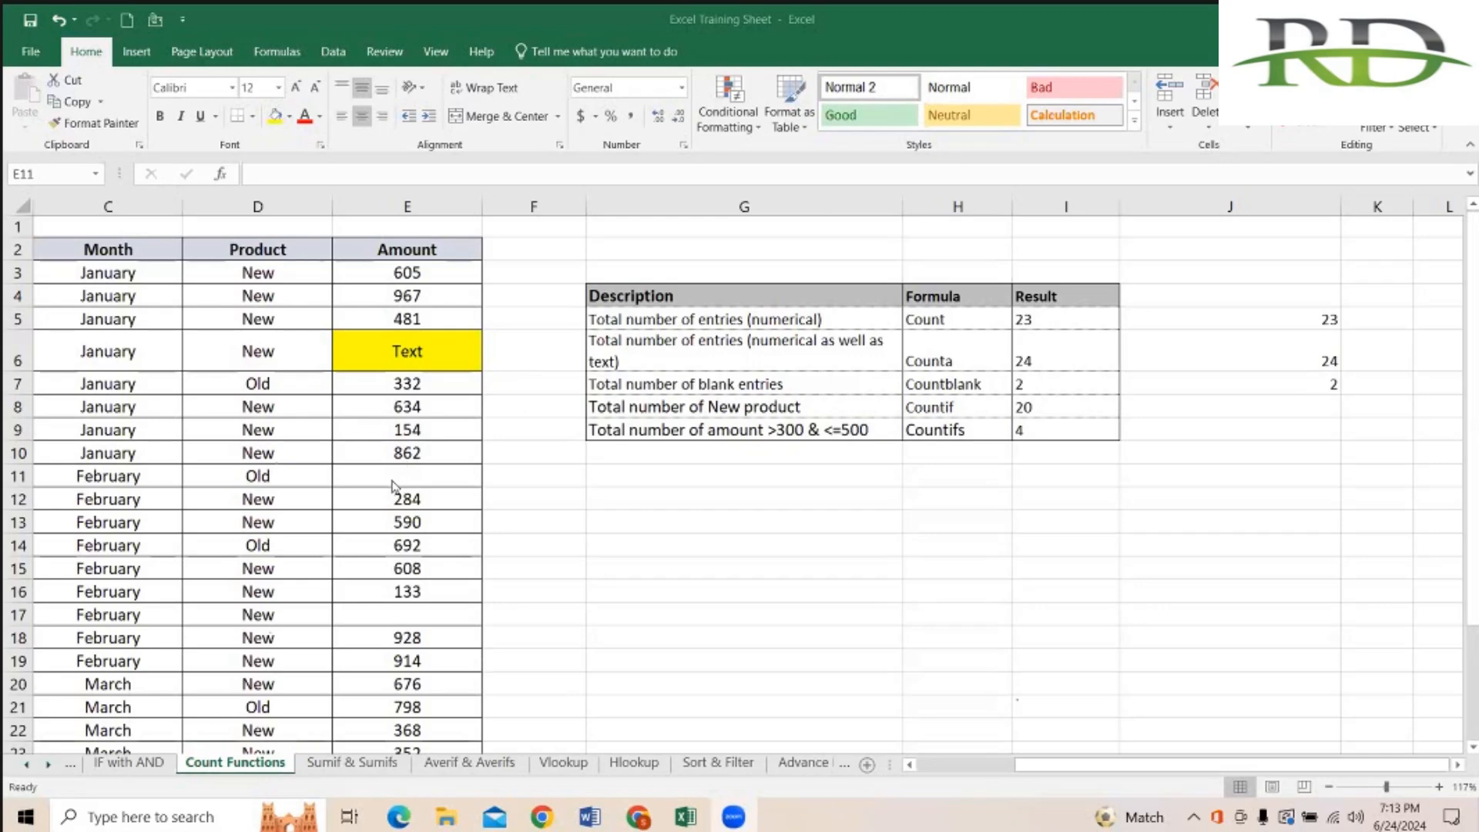
pyautogui.click(914, 767)
pyautogui.click(909, 764)
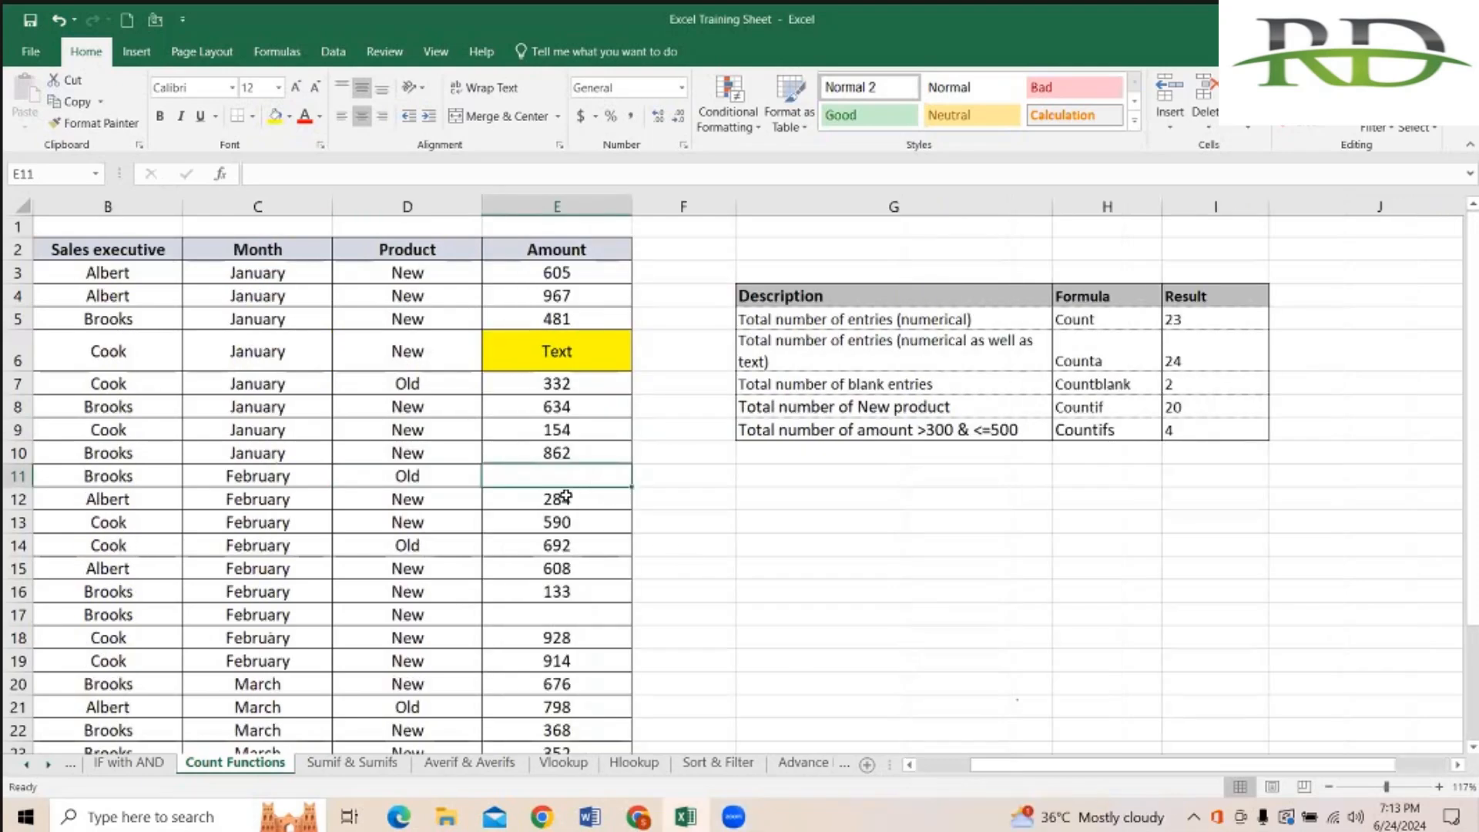
pyautogui.click(553, 603)
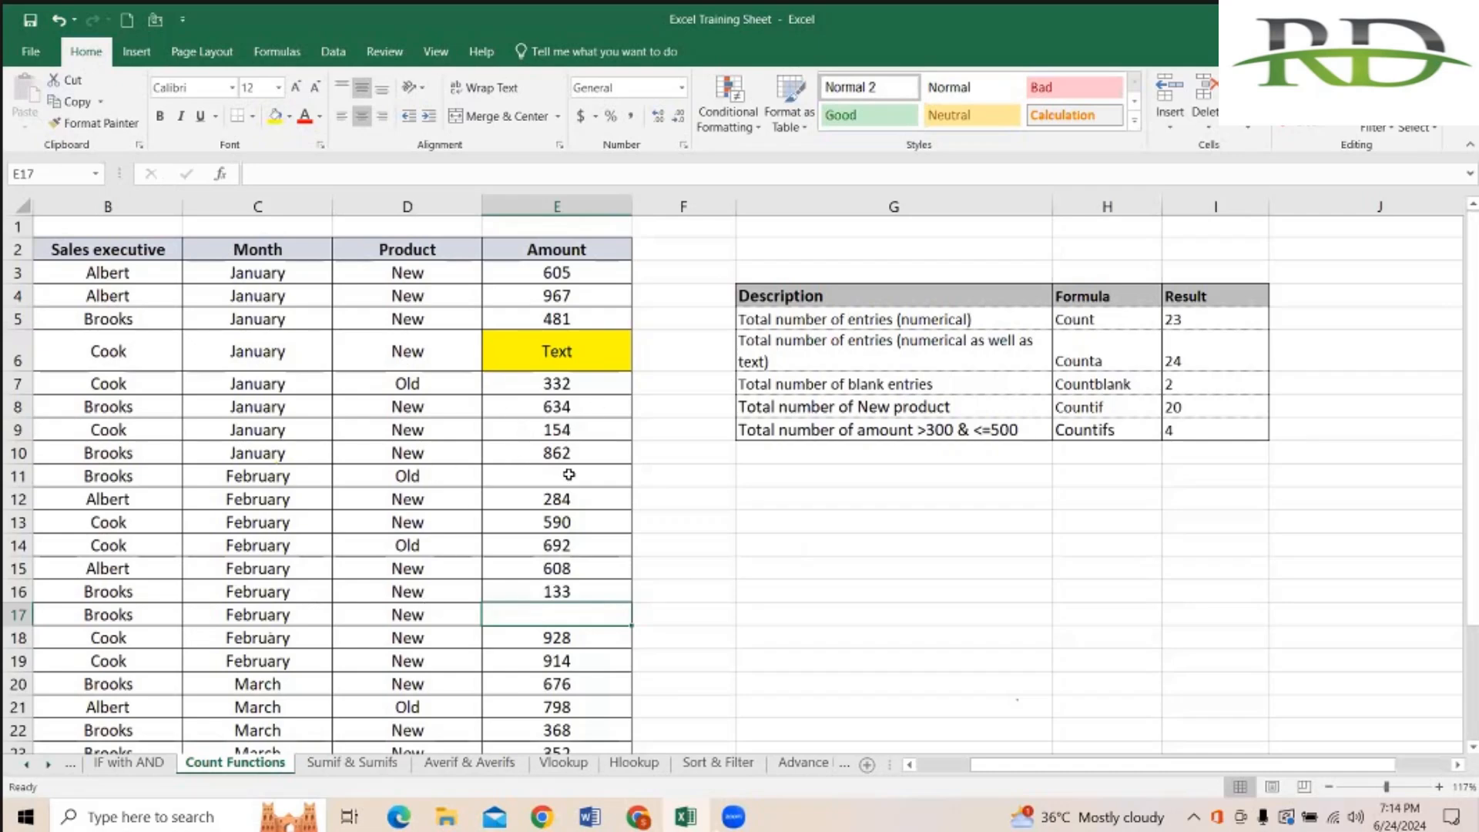
pyautogui.hscroll(1, 1119, 519)
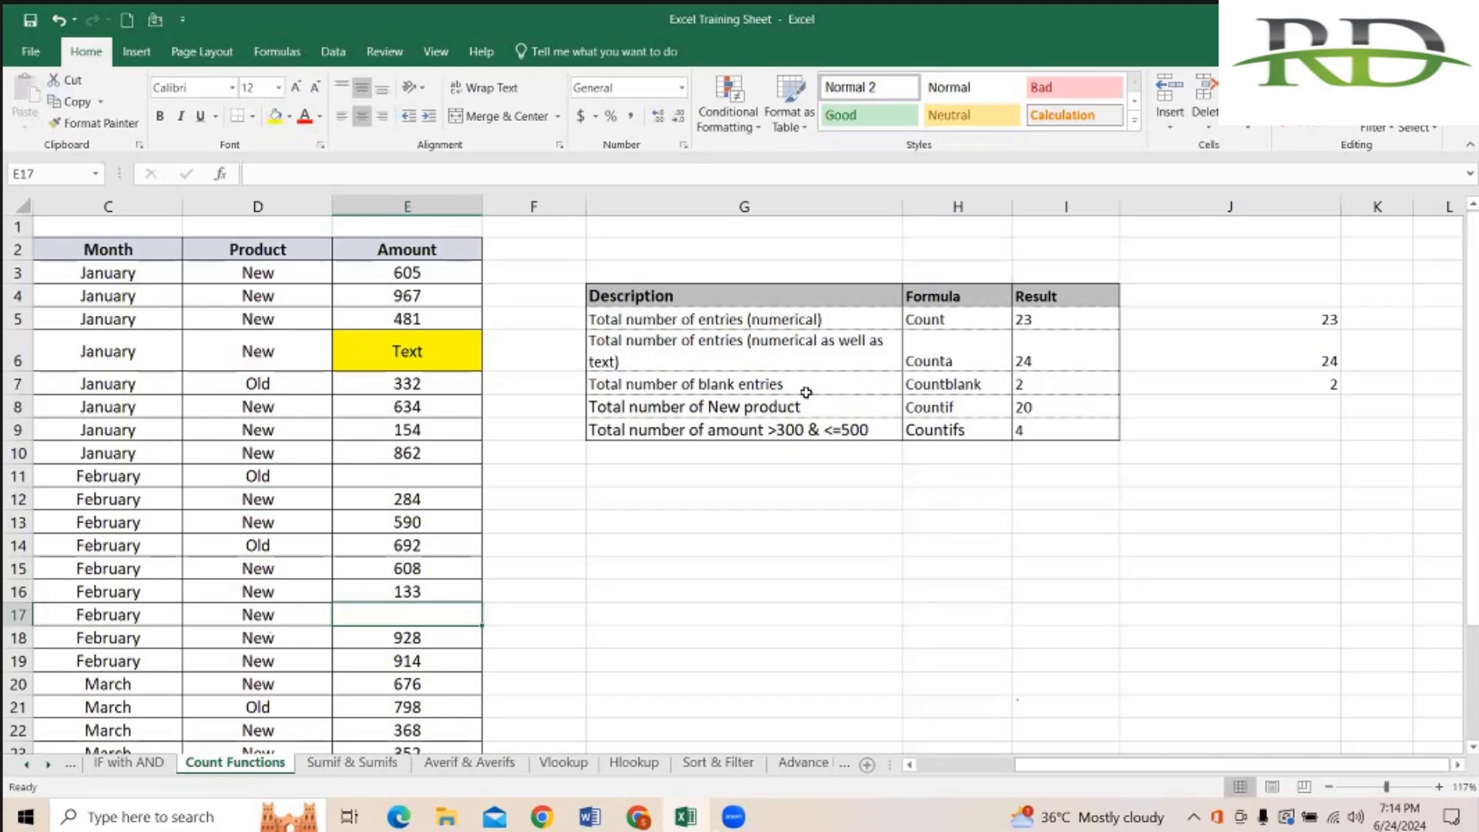
pyautogui.click(771, 388)
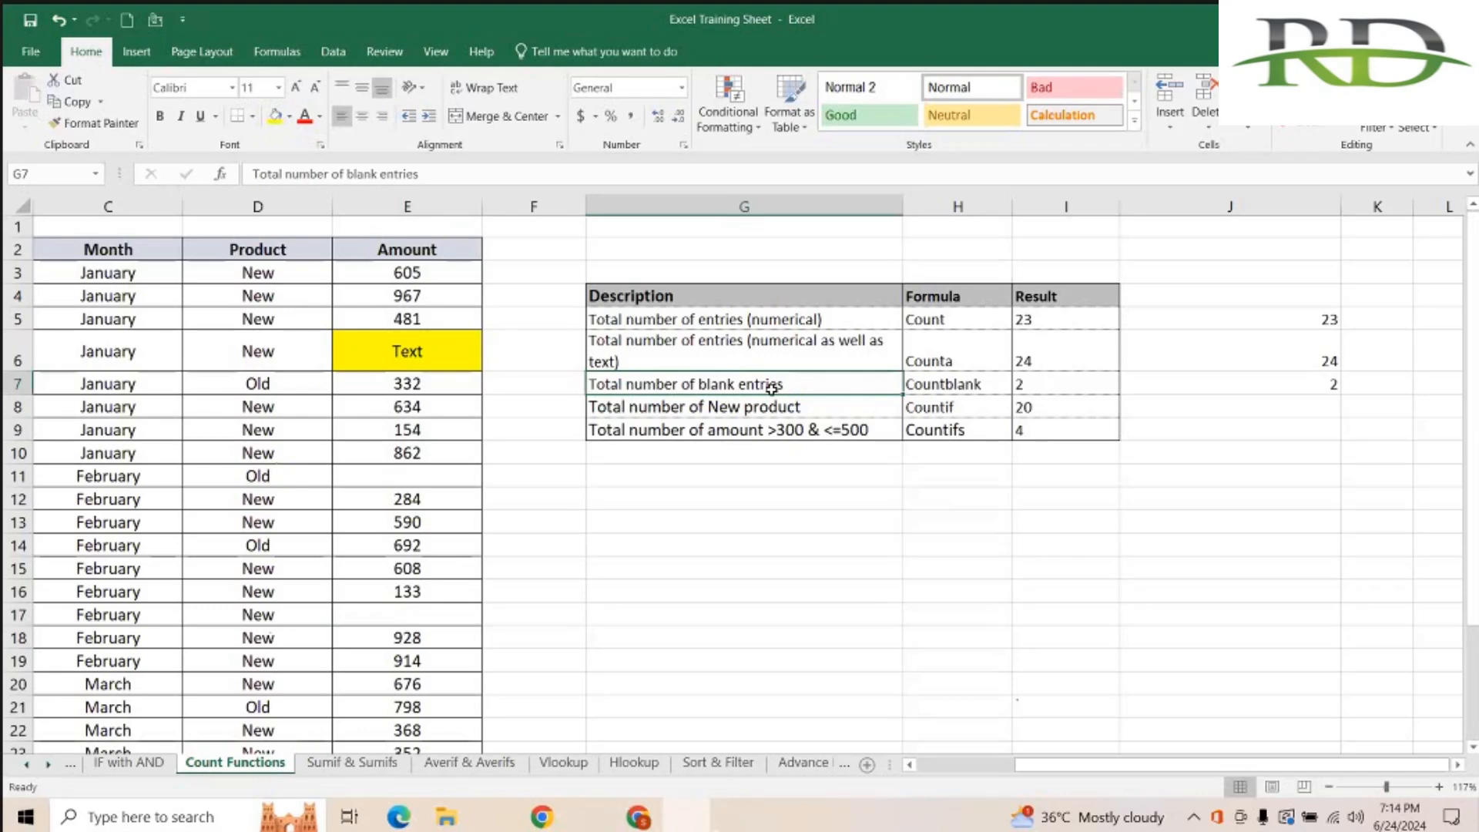
pyautogui.click(1048, 382)
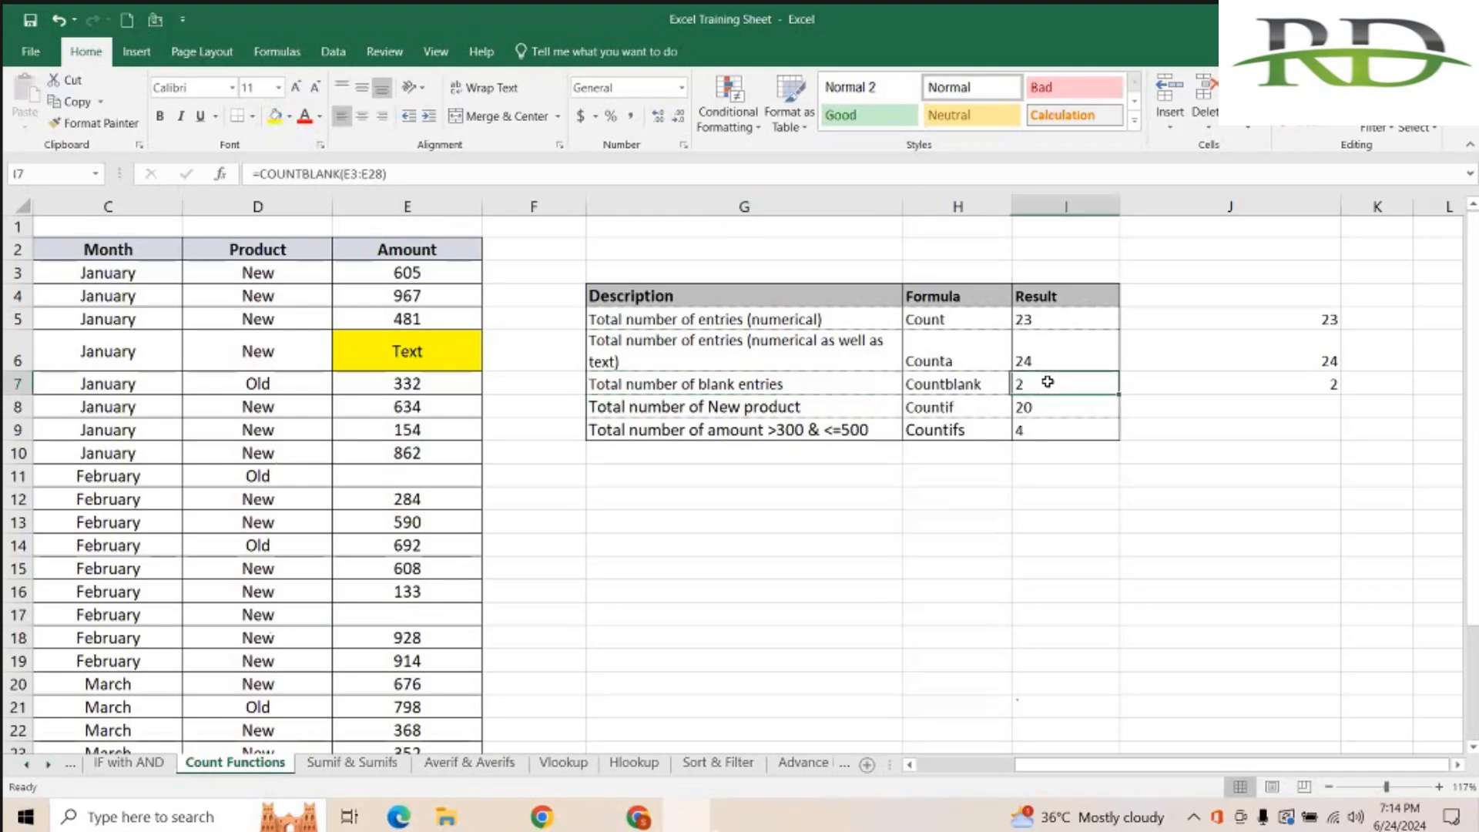
pyautogui.click(1061, 408)
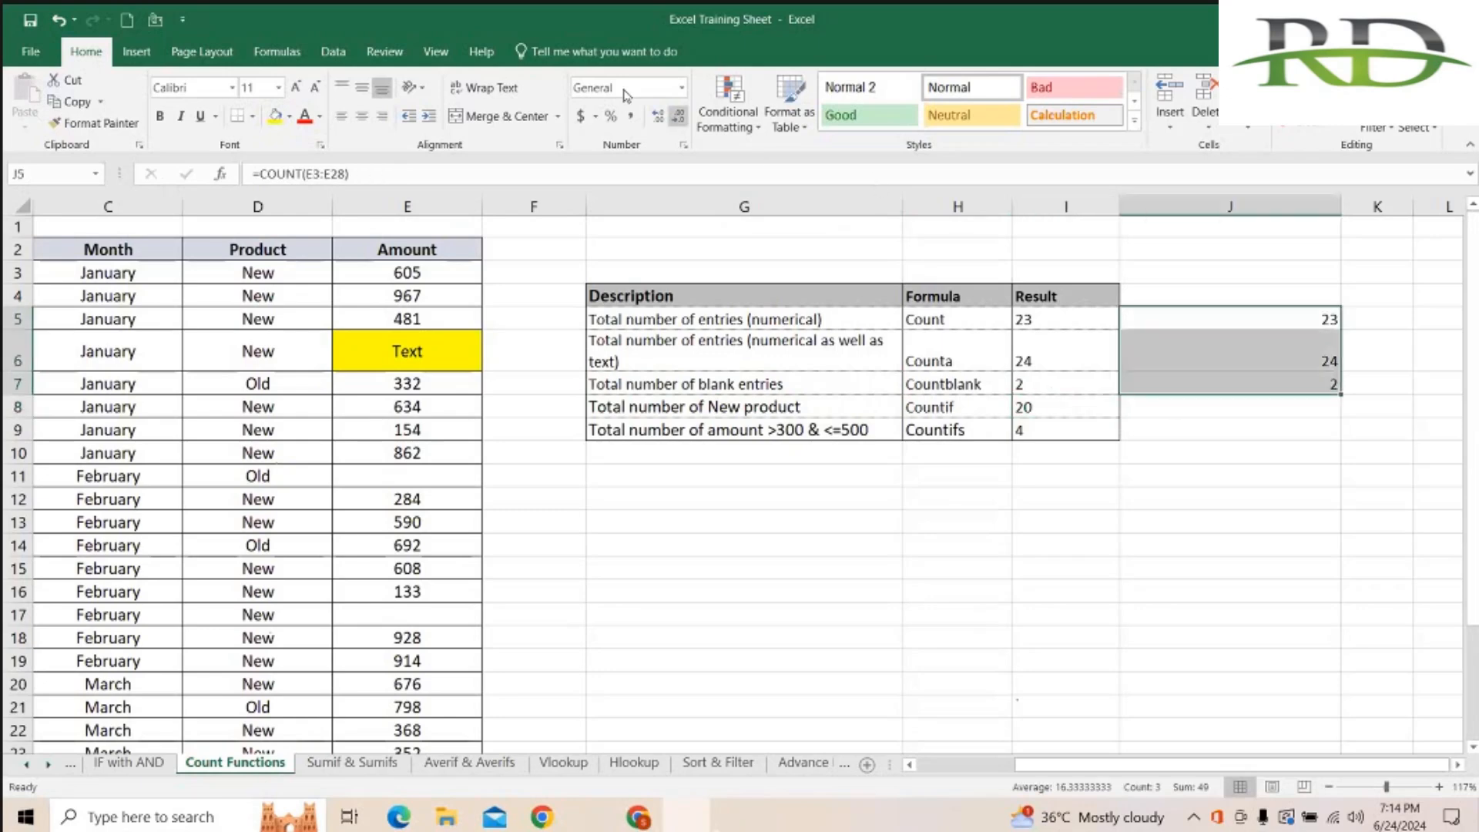
# Step: Clear the practice count formulas from J5:J8 beside the results table
pyautogui.hotkey('alt', 'Tab')
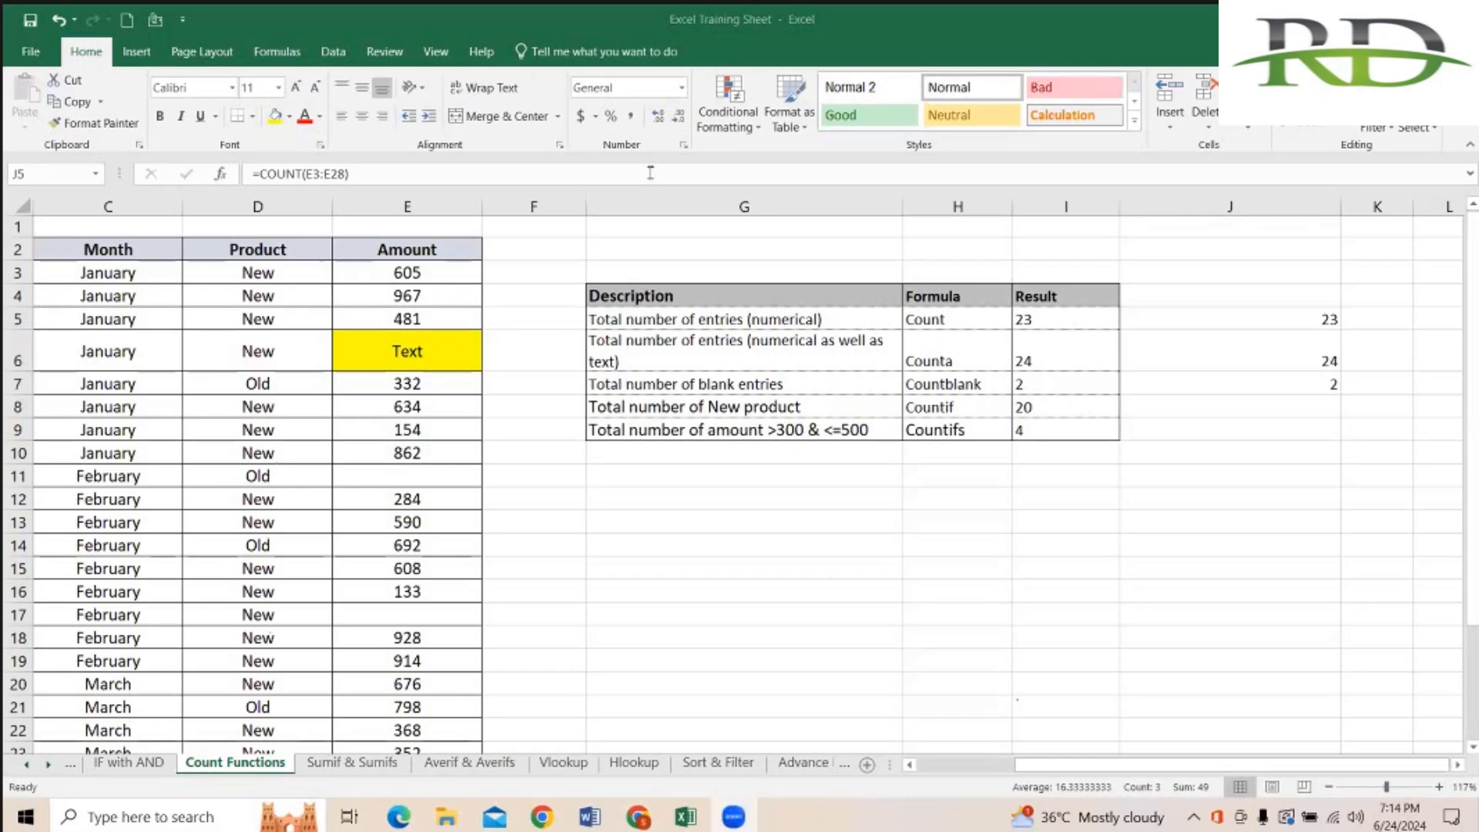
pyautogui.click(1059, 408)
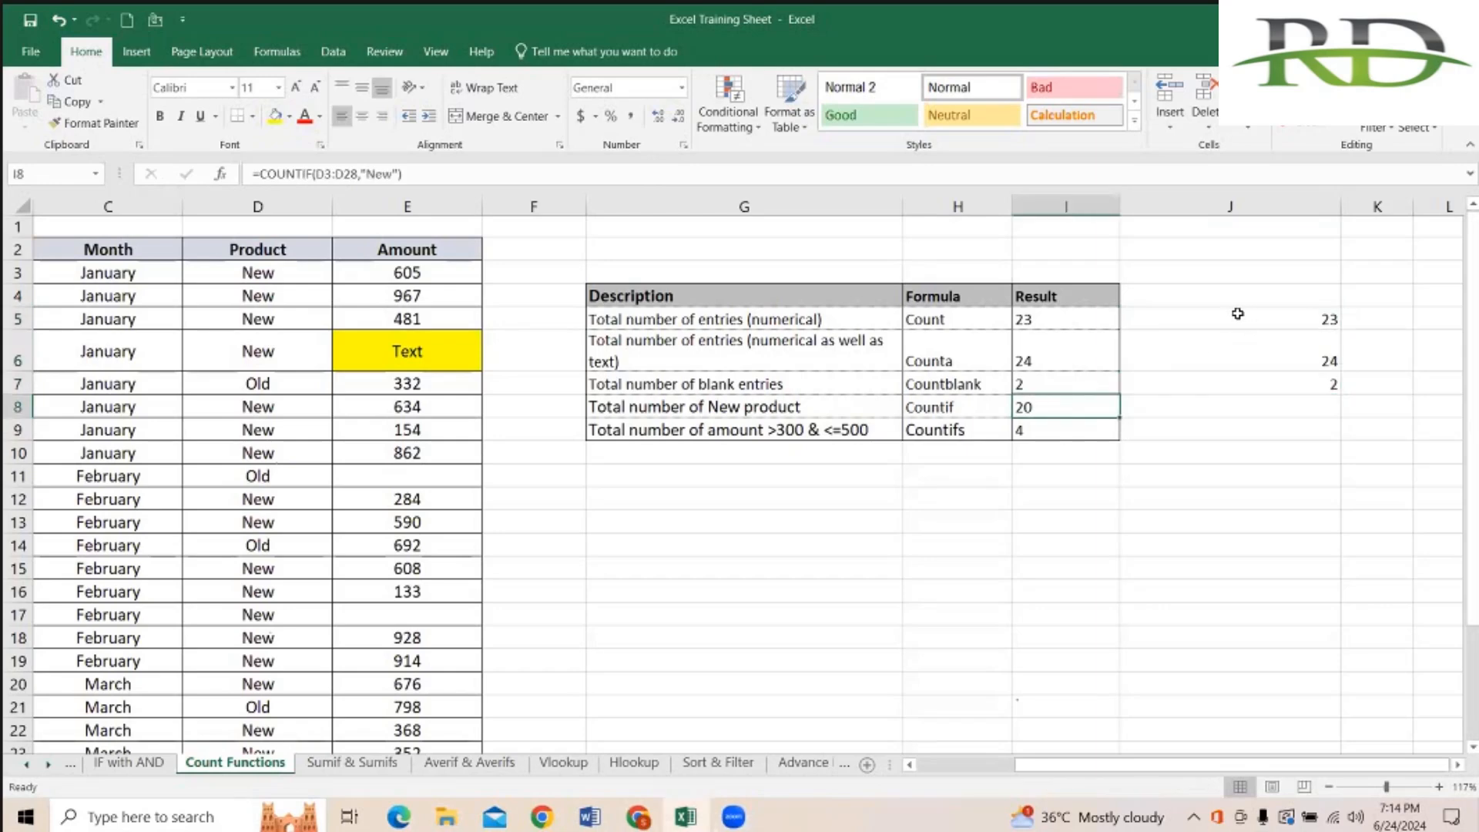
pyautogui.moveTo(1242, 319); pyautogui.dragTo(1243, 396)
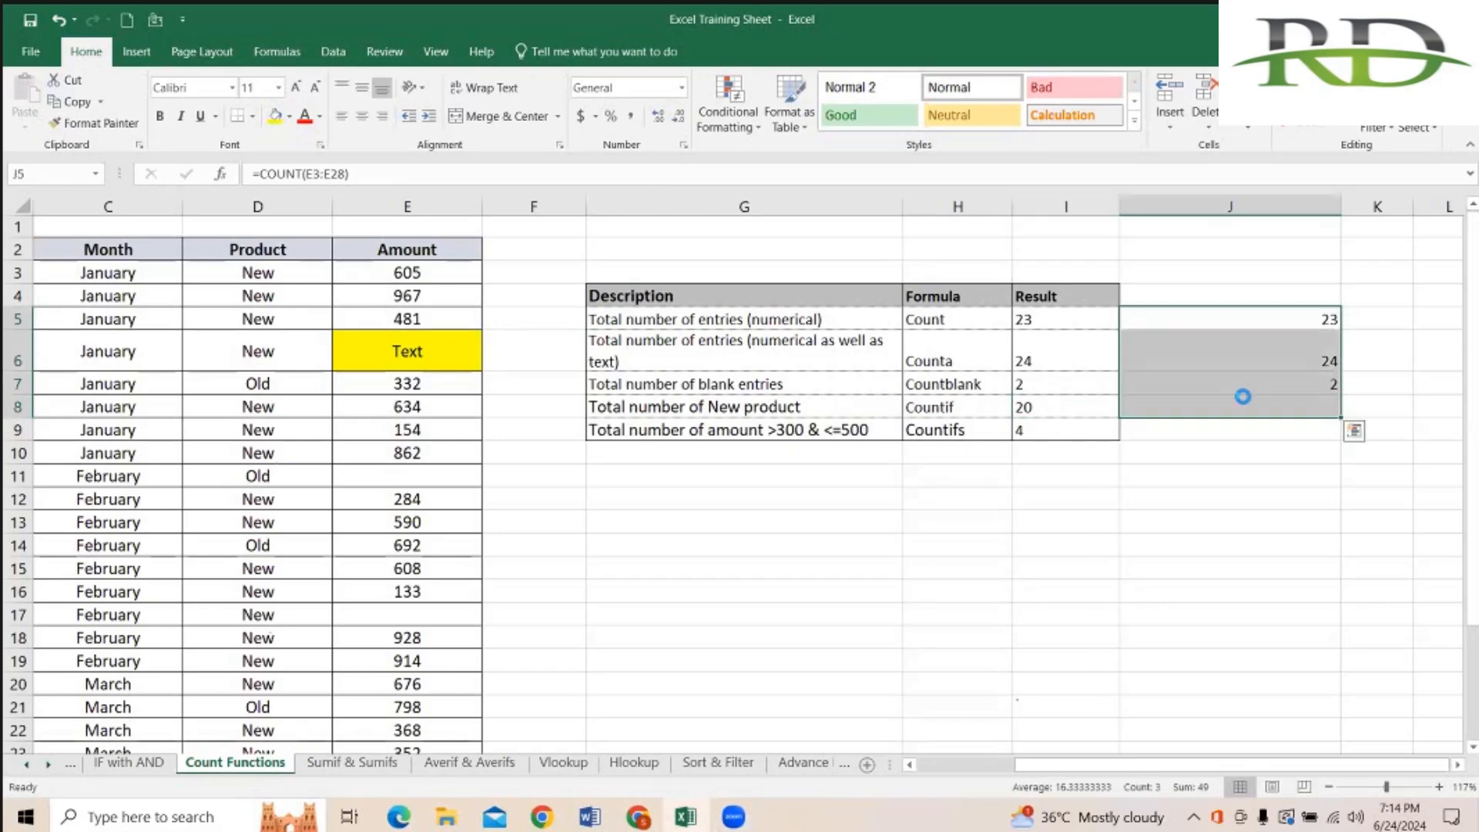
pyautogui.press('Delete')
pyautogui.press('Down')
pyautogui.press('Down')
pyautogui.press('Down')
pyautogui.press('Left')
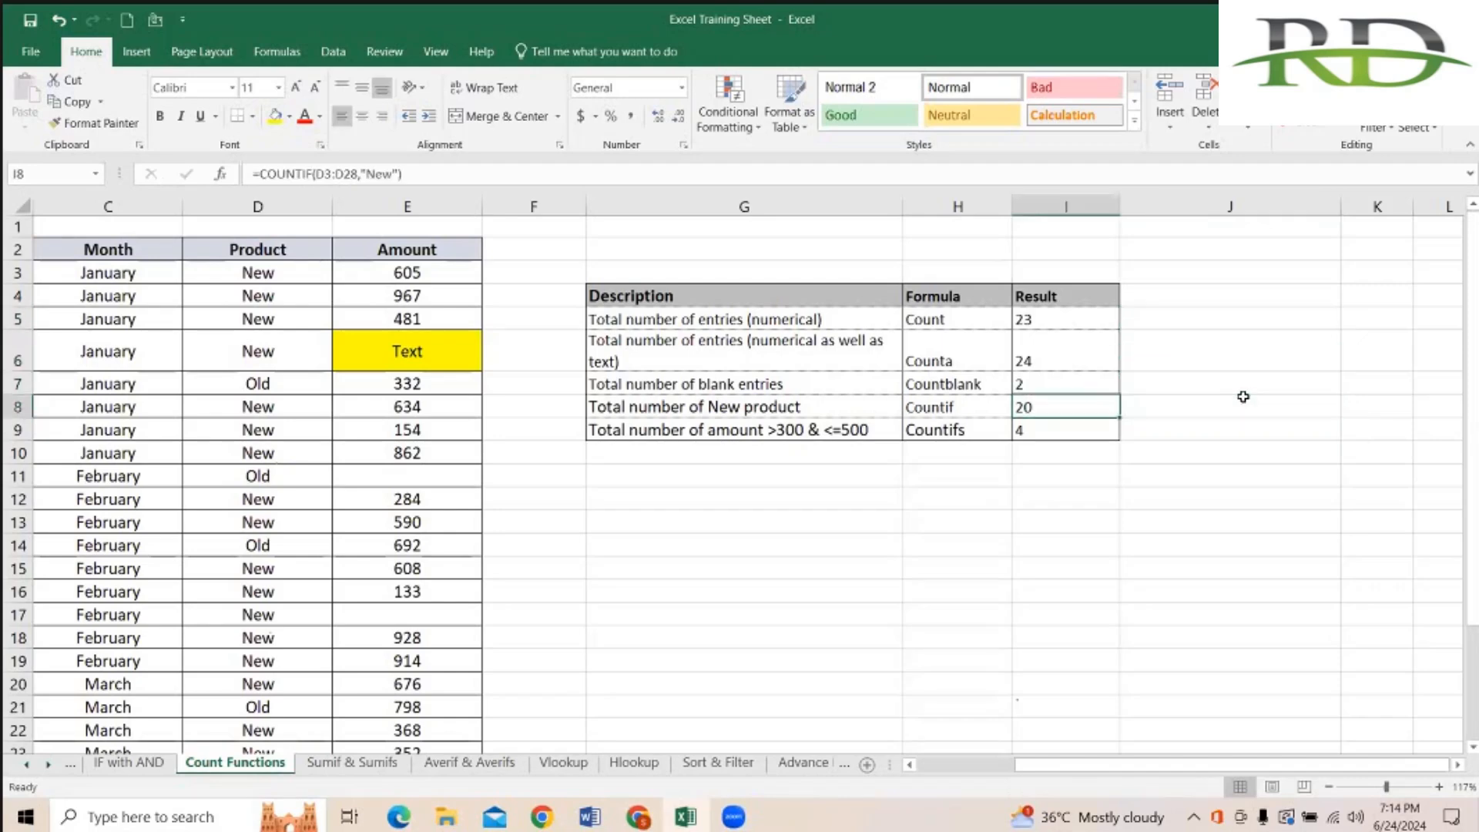
# Step: Delete the existing Countif and Countifs results from I8:I9
pyautogui.click(1243, 397)
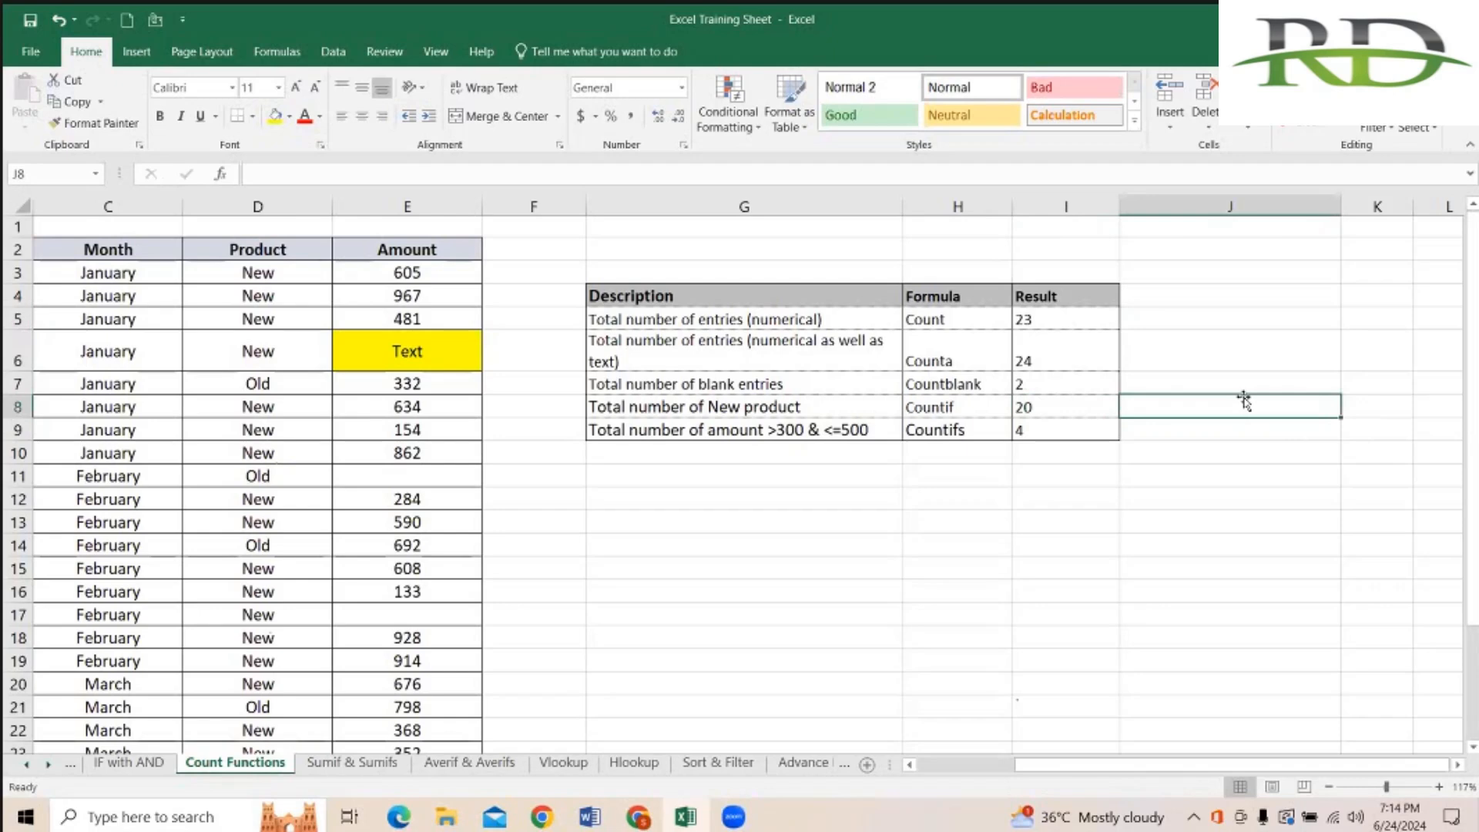
pyautogui.press('Left')
pyautogui.hotkey('shift', 'Down')
pyautogui.press('Delete')
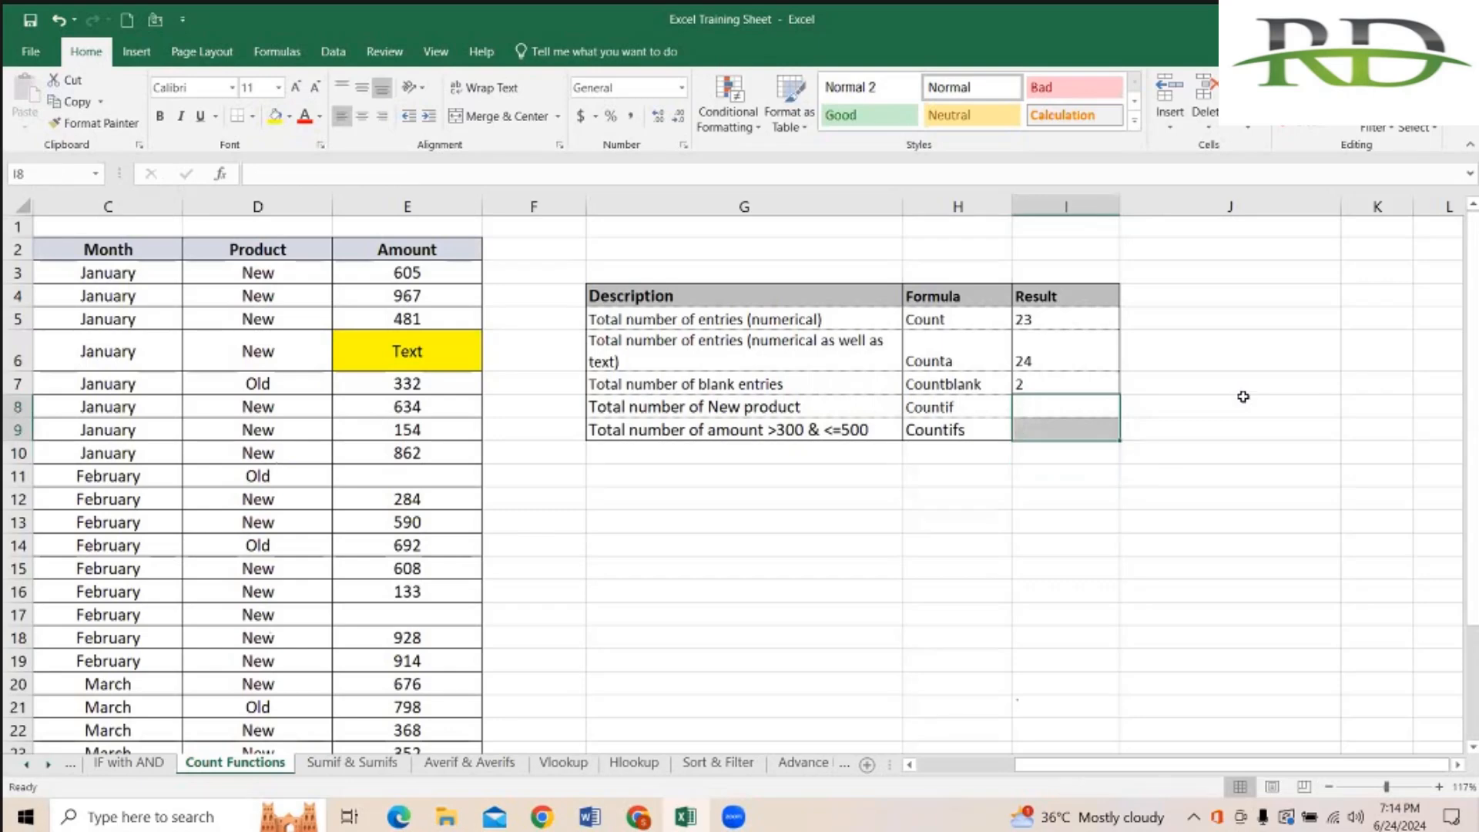
pyautogui.click(1243, 396)
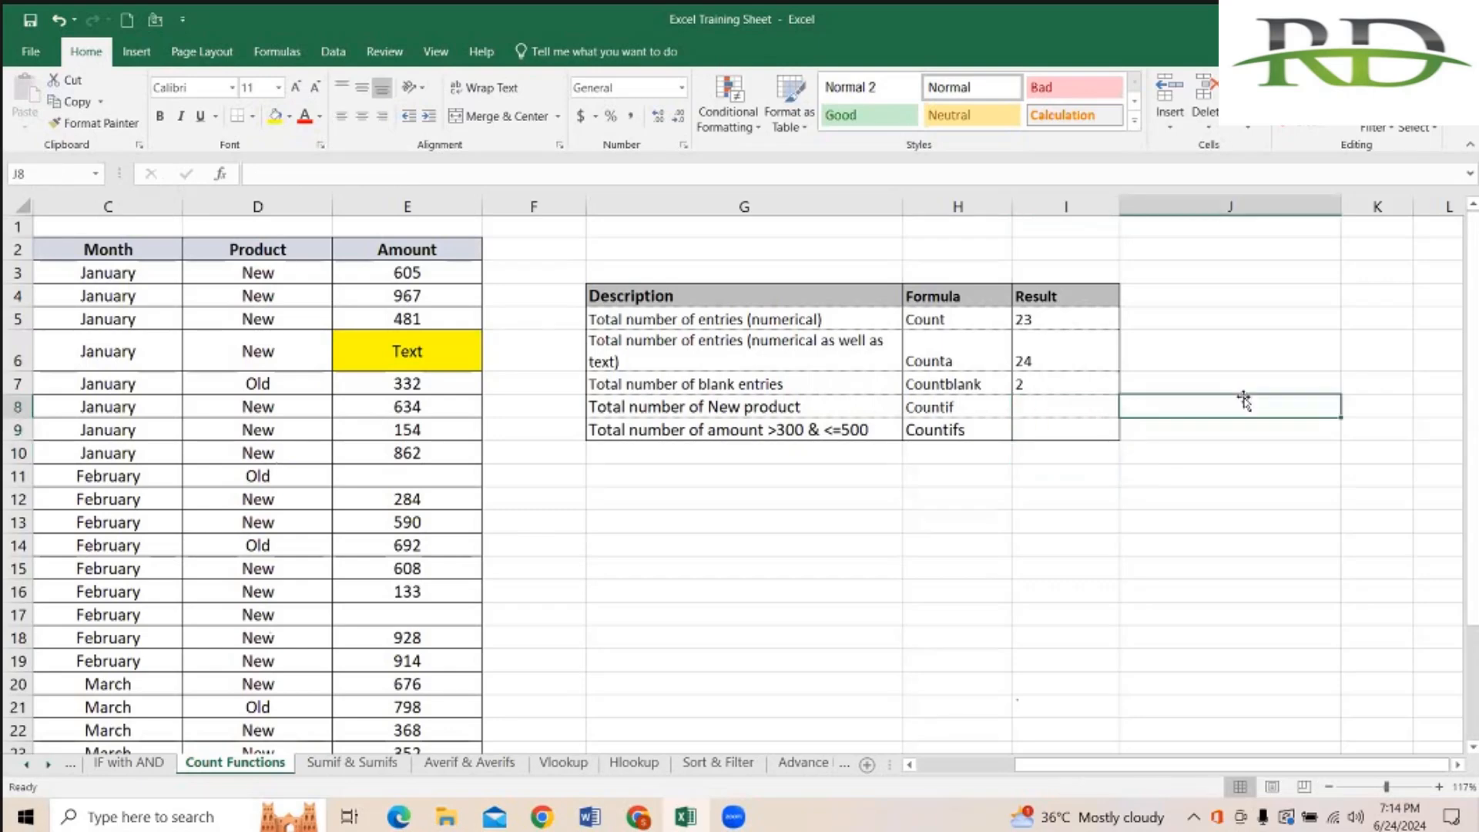
pyautogui.press('Left')
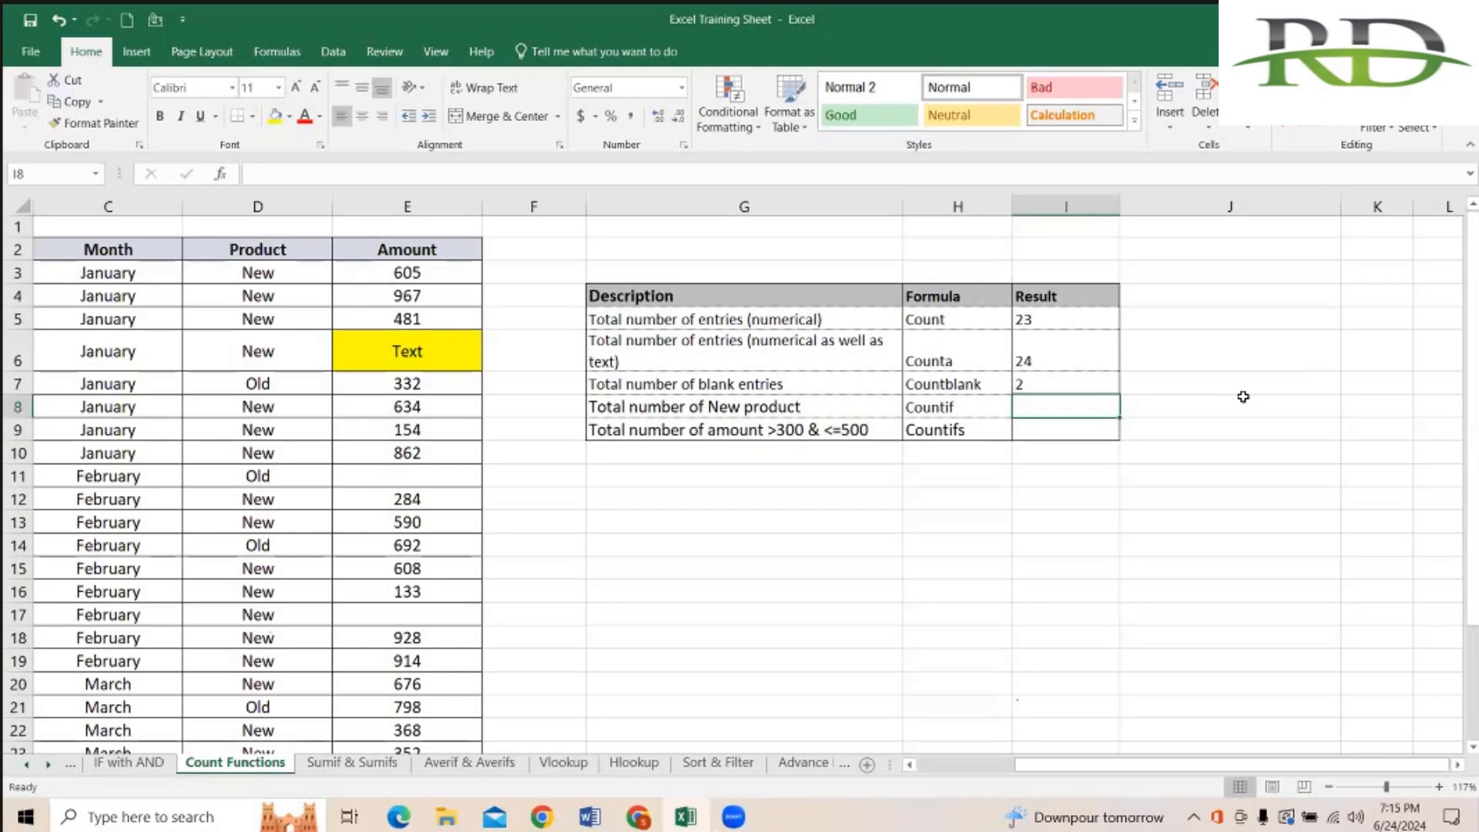
pyautogui.click(1243, 396)
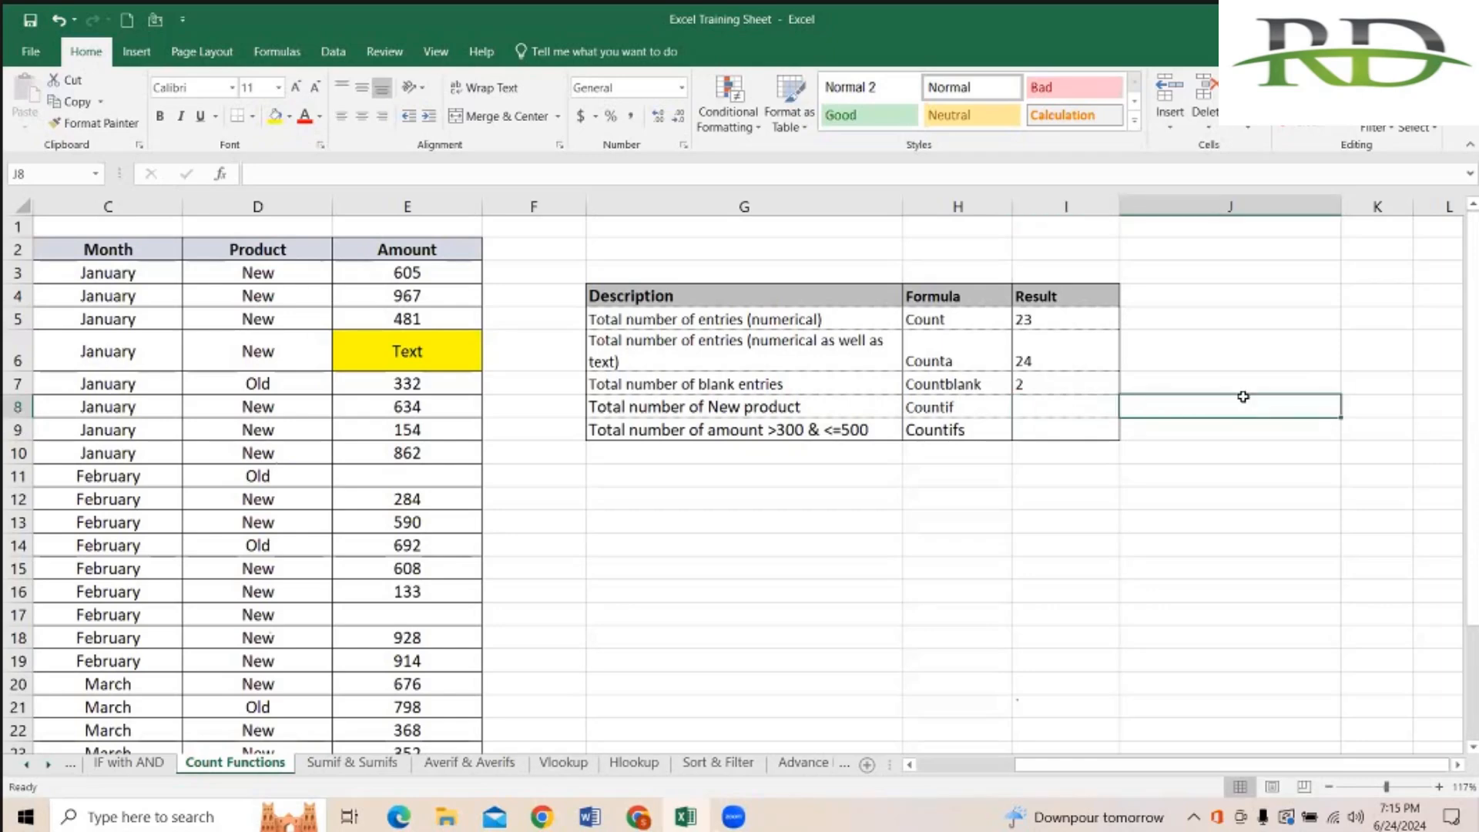
pyautogui.press('Left')
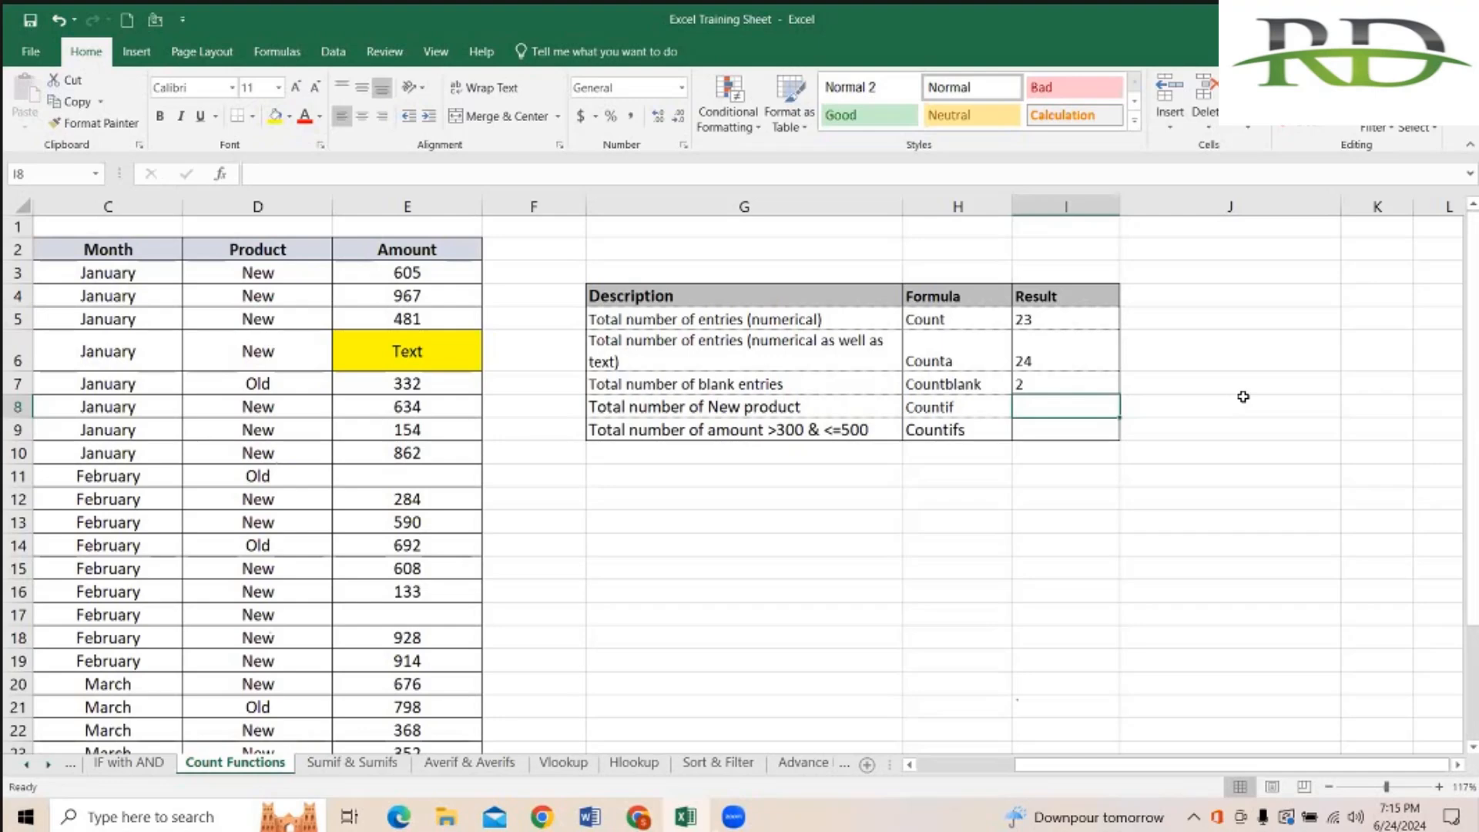
pyautogui.write('=')
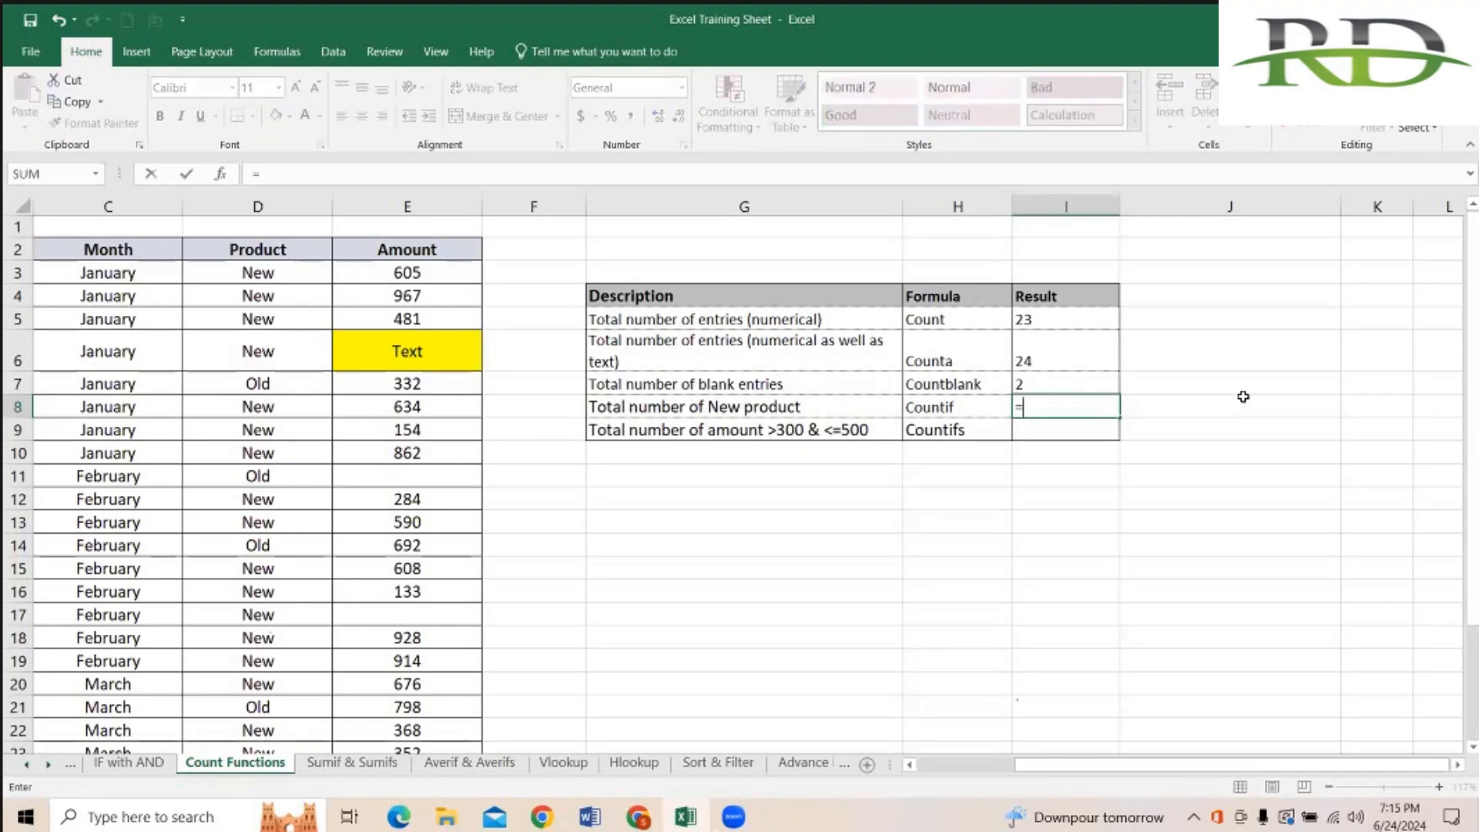
pyautogui.press('BackSpace')
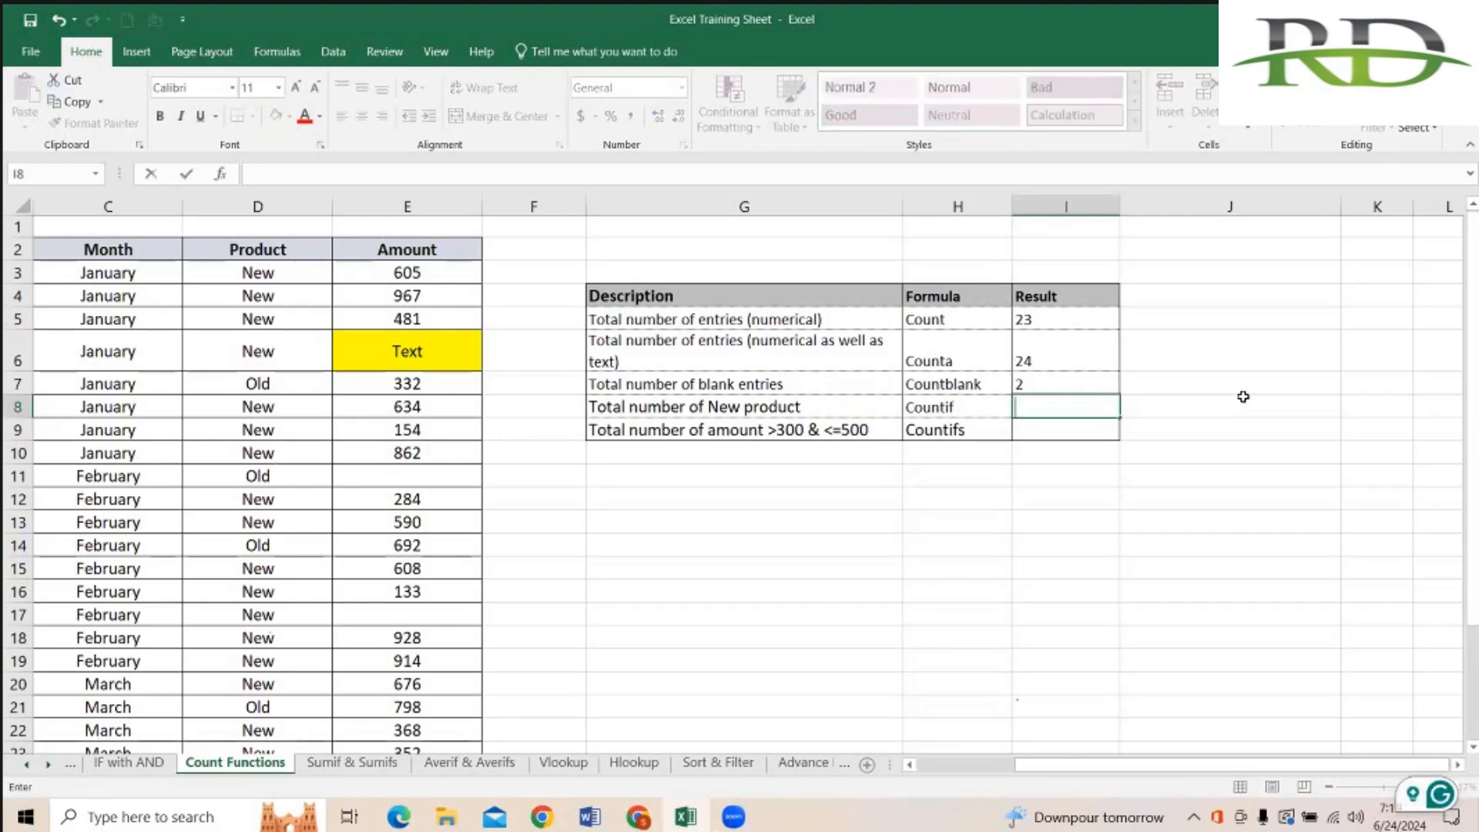
# Step: Review the New and Old entries in the Product column from D3 down to the end of the data
pyautogui.press('Left')
pyautogui.press('Left')
pyautogui.press('Left')
pyautogui.press('Left')
pyautogui.press('Left')
pyautogui.press('Left')
pyautogui.press('Up')
pyautogui.press('Right')
pyautogui.press('Up')
pyautogui.press('Up')
pyautogui.press('Up')
pyautogui.press('Up')
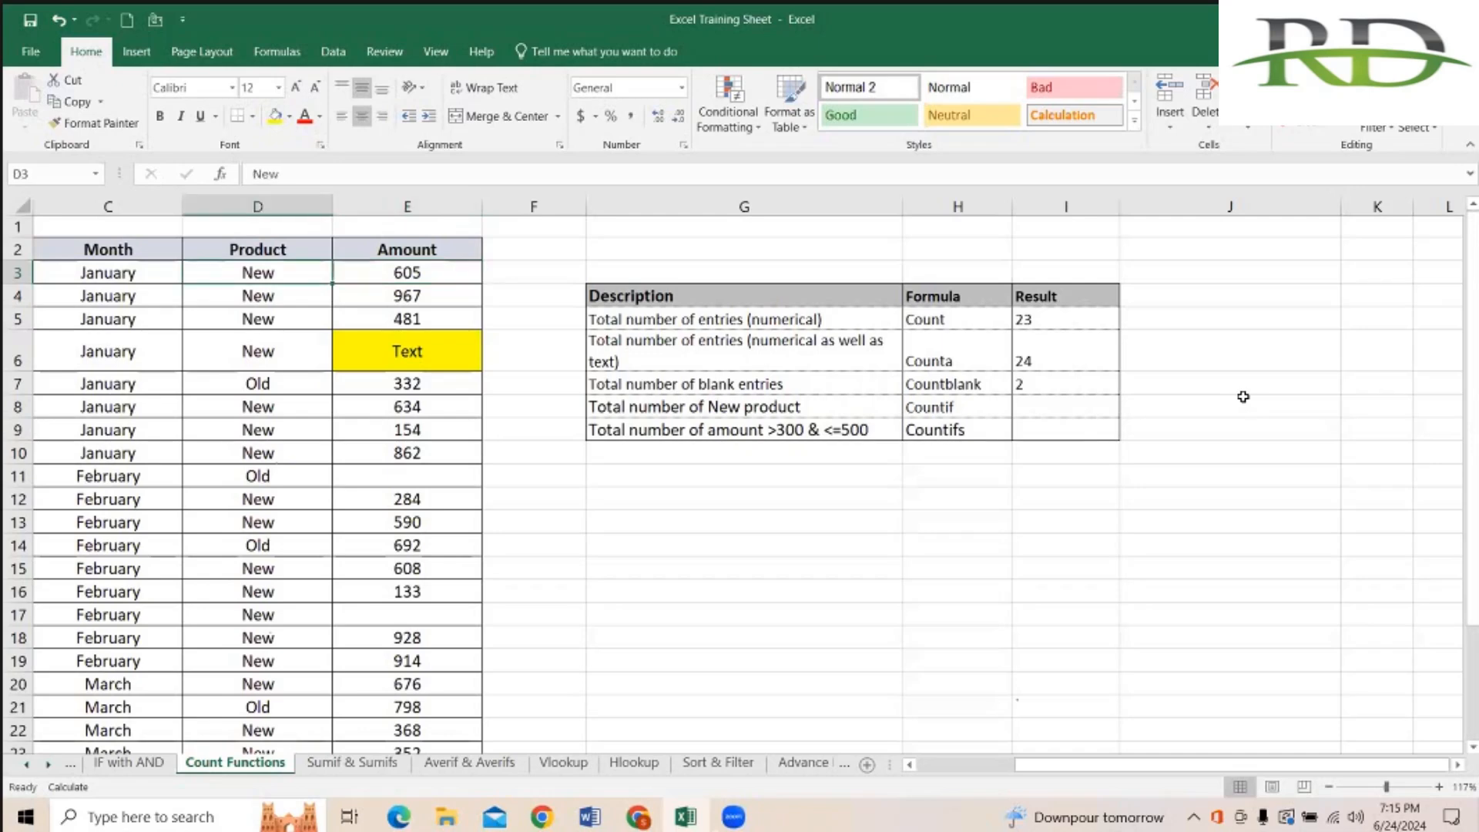
pyautogui.press('Up')
pyautogui.press('Down')
pyautogui.press('Down')
pyautogui.press('Down')
pyautogui.press('Down')
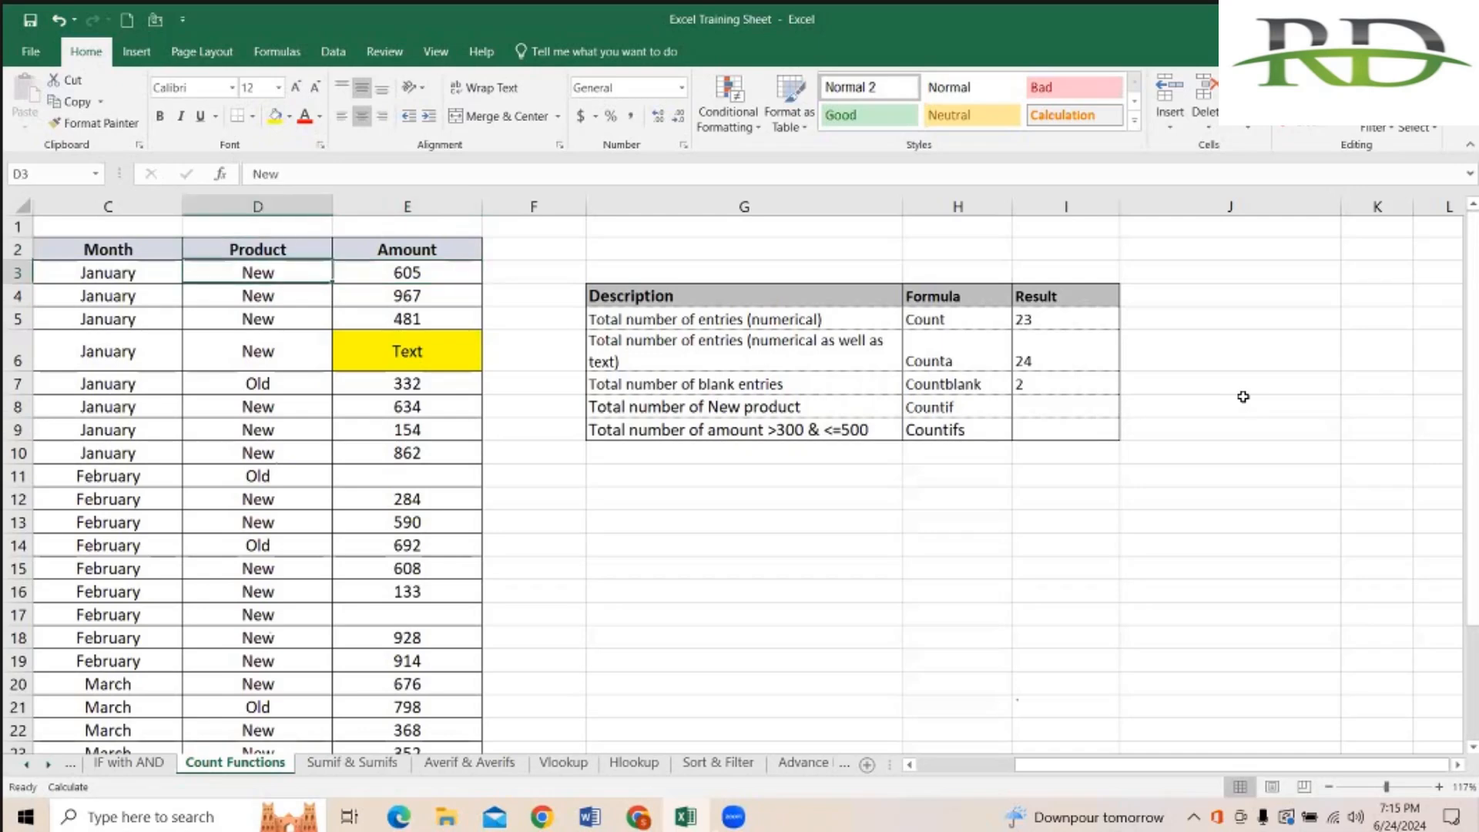
pyautogui.hotkey('ctrl', 'Down')
pyautogui.press('Down')
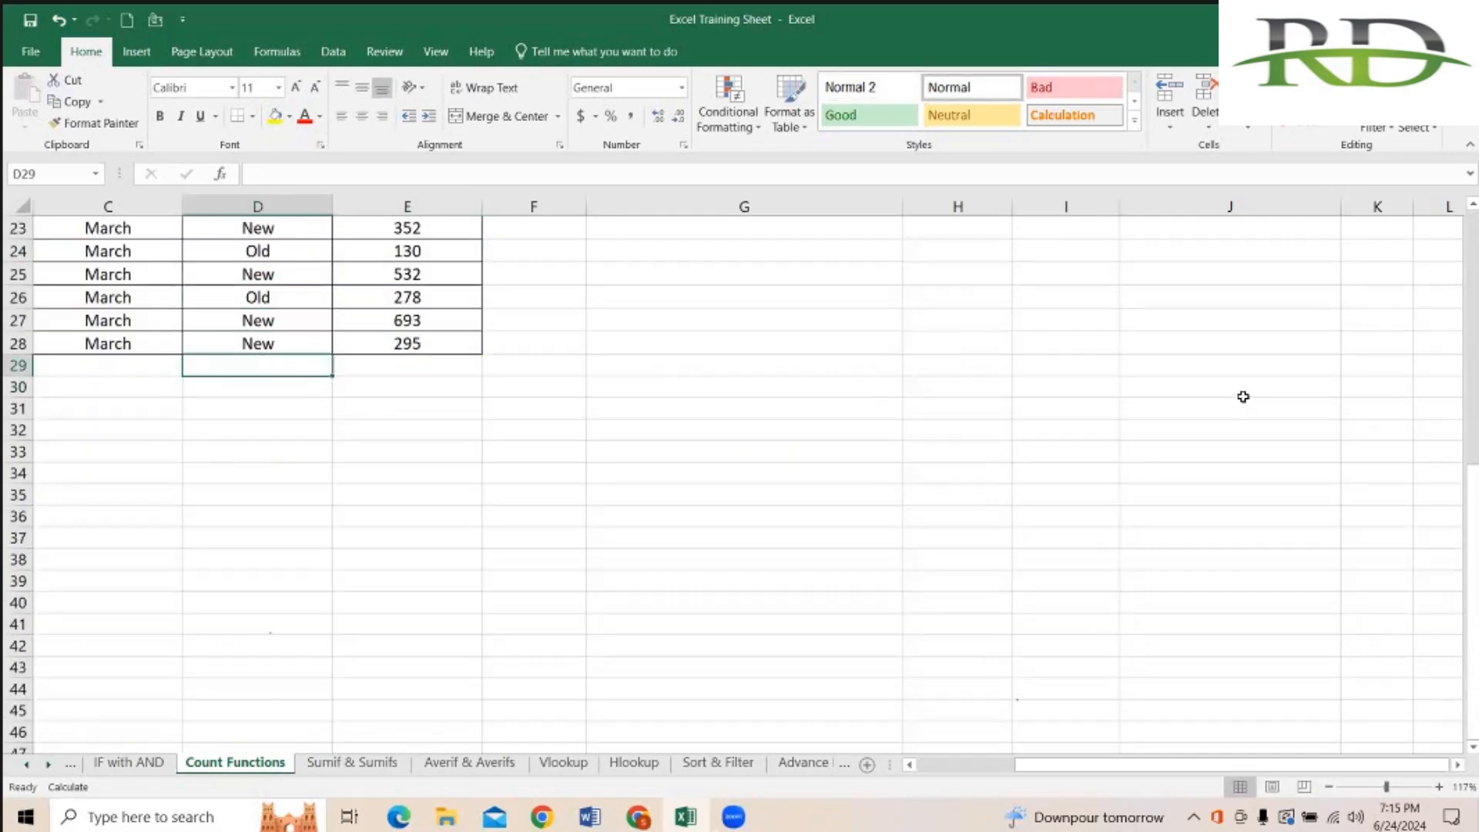
pyautogui.press('pageup')
pyautogui.press('Down')
pyautogui.press('Down')
pyautogui.press('Down')
pyautogui.press('Right')
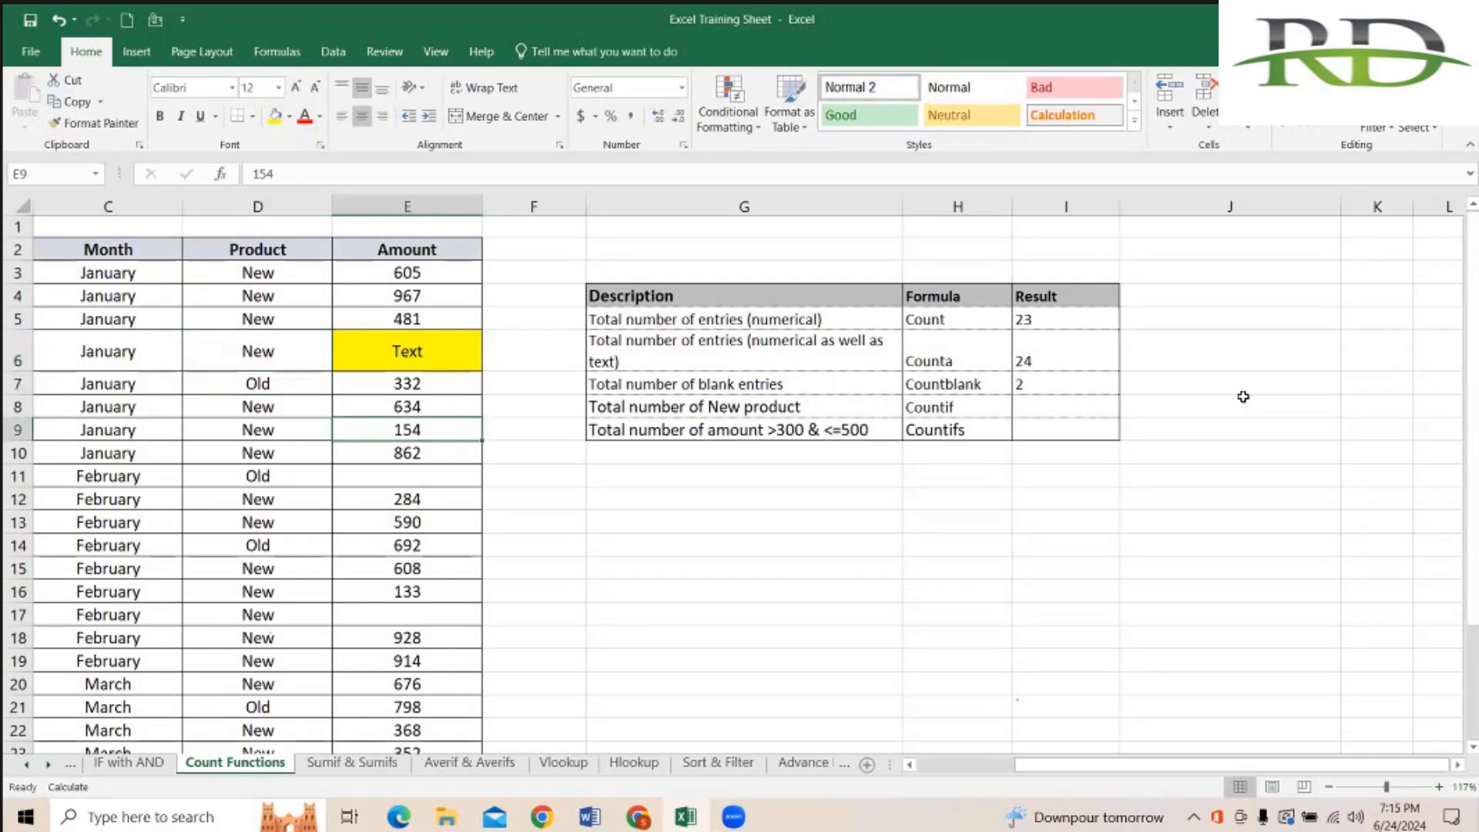
# Step: Begin a COUNTIF formula in result cell I8 for the total number of New product
pyautogui.press('Right')
pyautogui.press('Right')
pyautogui.press('Right')
pyautogui.press('Right')
pyautogui.press('Right')
pyautogui.press('Right')
pyautogui.press('Up')
pyautogui.press('Left')
pyautogui.press('Left')
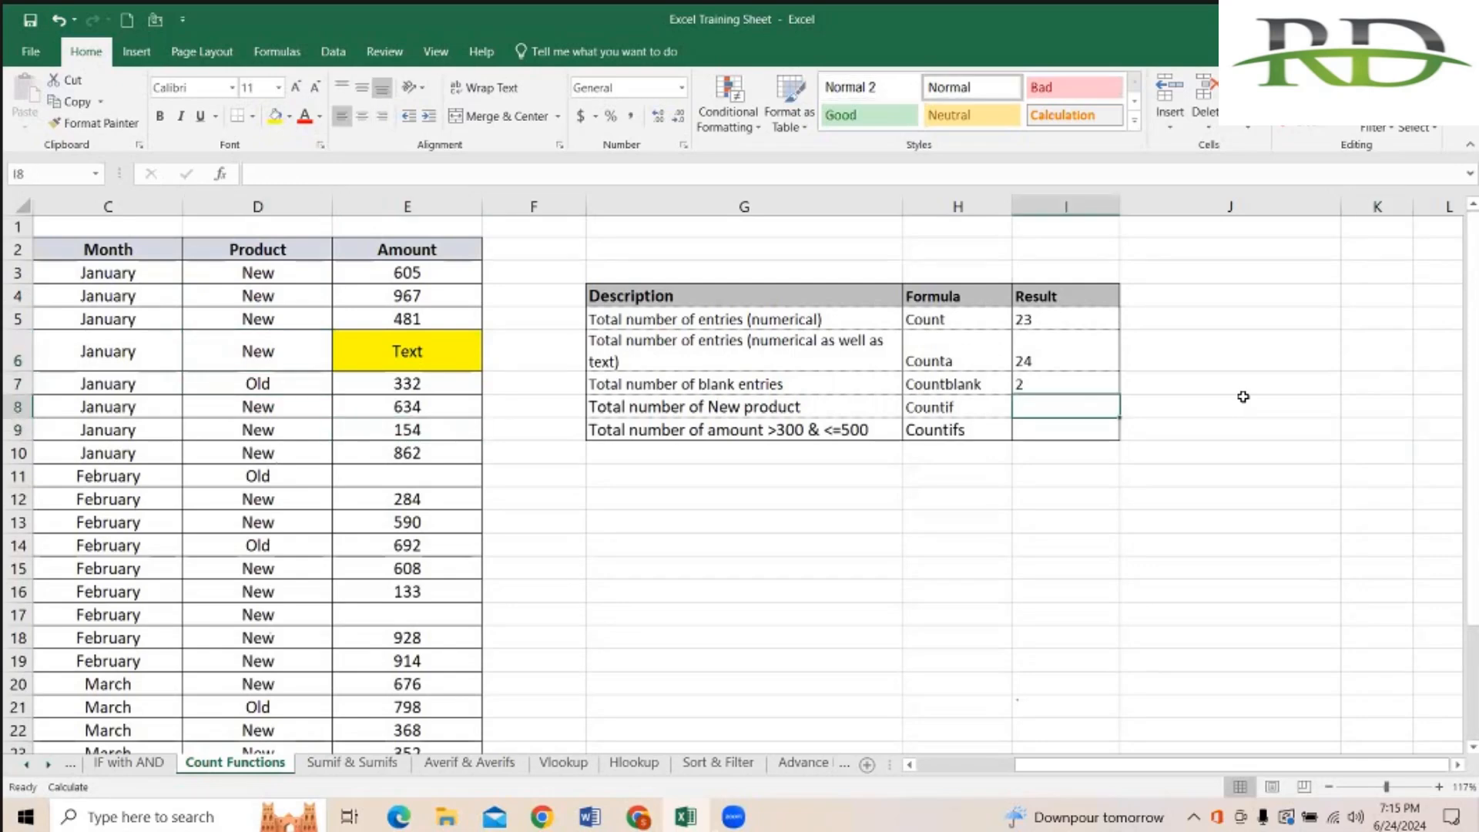
pyautogui.write('=count')
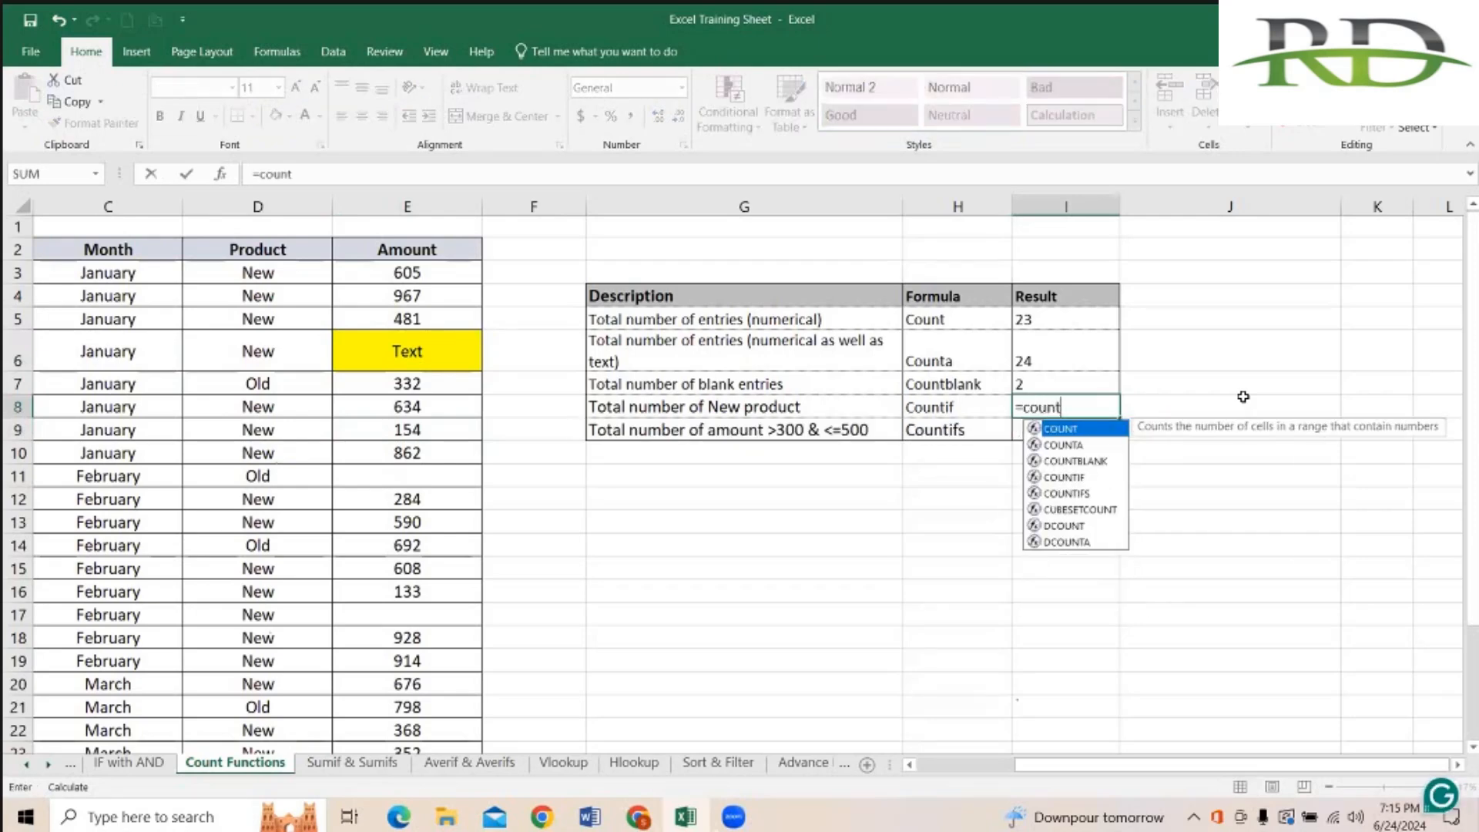
pyautogui.press('Down')
pyautogui.press('Down')
pyautogui.press('Down')
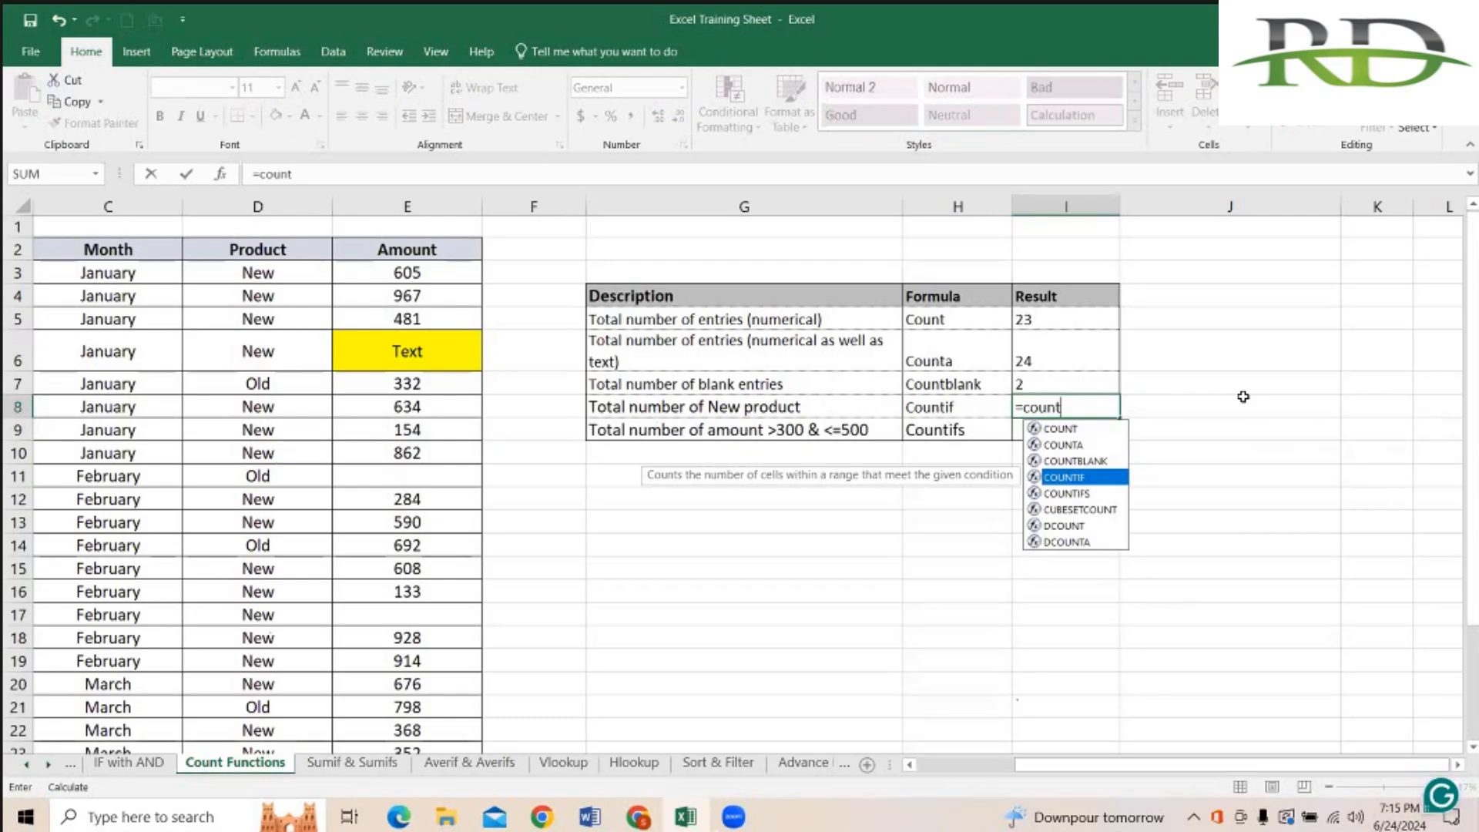
pyautogui.press('Tab')
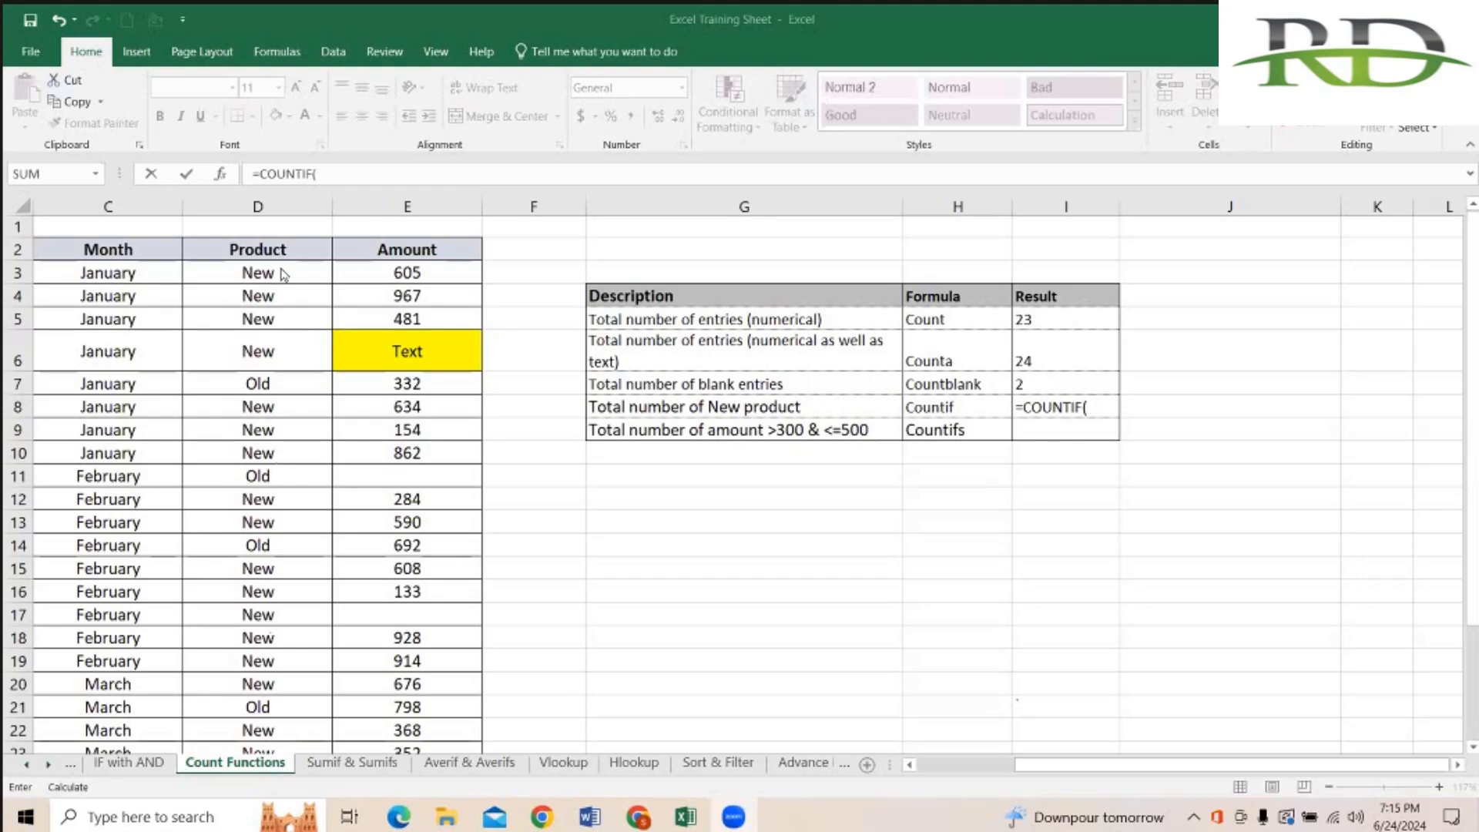
# Step: Complete the COUNTIF formula in I8 with the Product range D3:D28 and the criterion "New"
pyautogui.click(1102, 402)
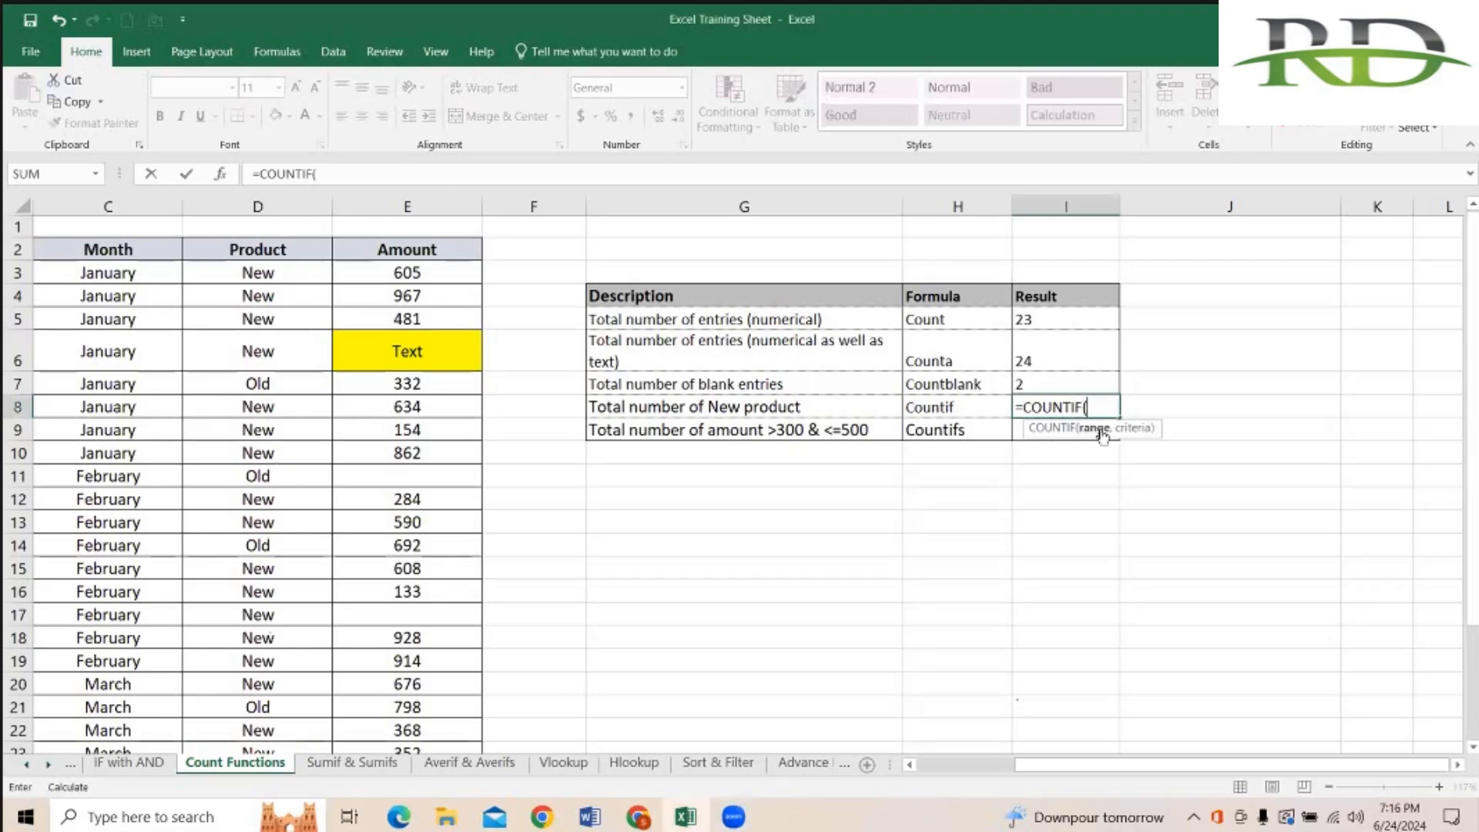
pyautogui.click(278, 275)
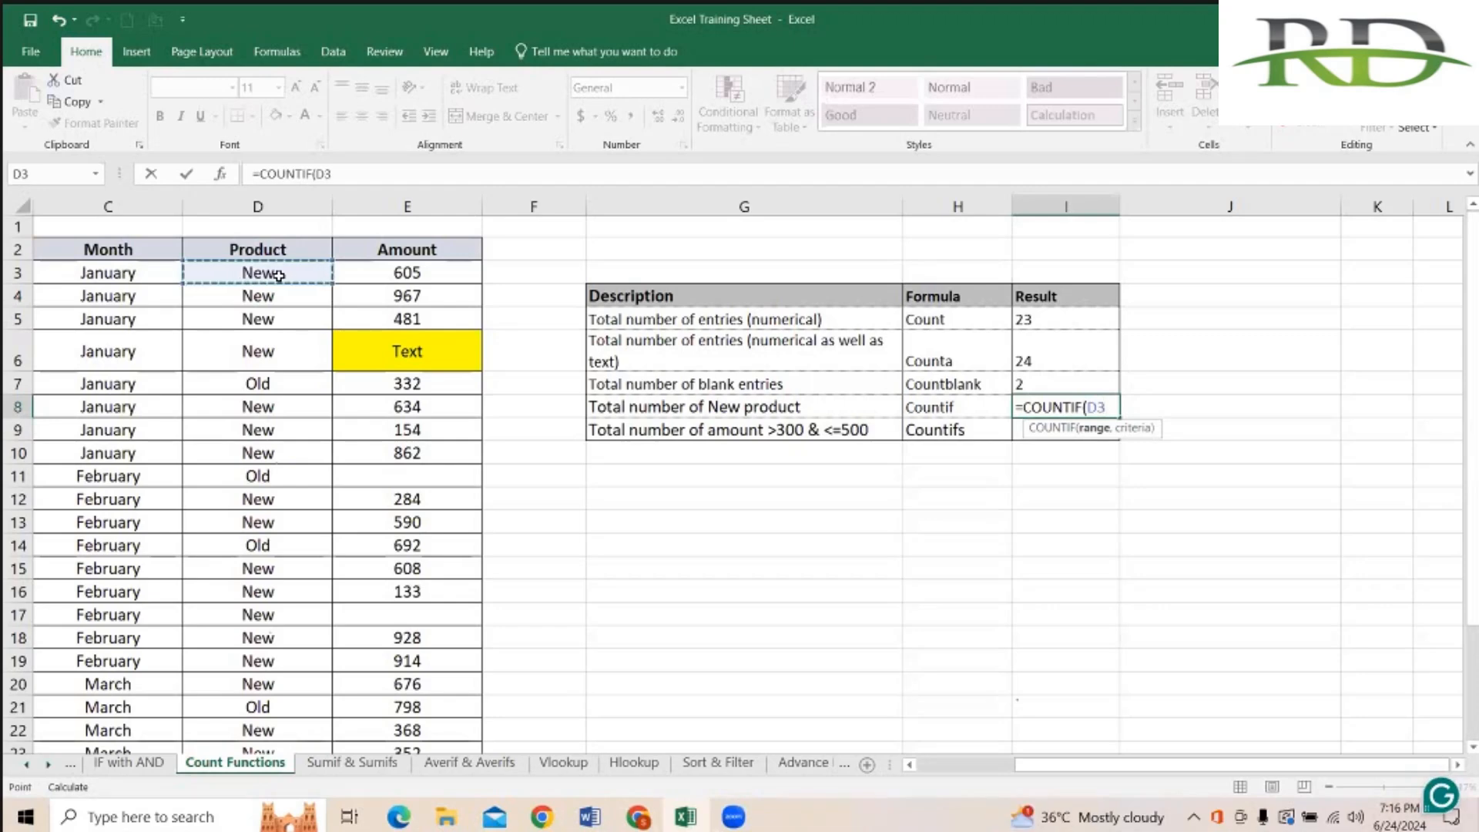
pyautogui.press('Right')
pyautogui.press('Down')
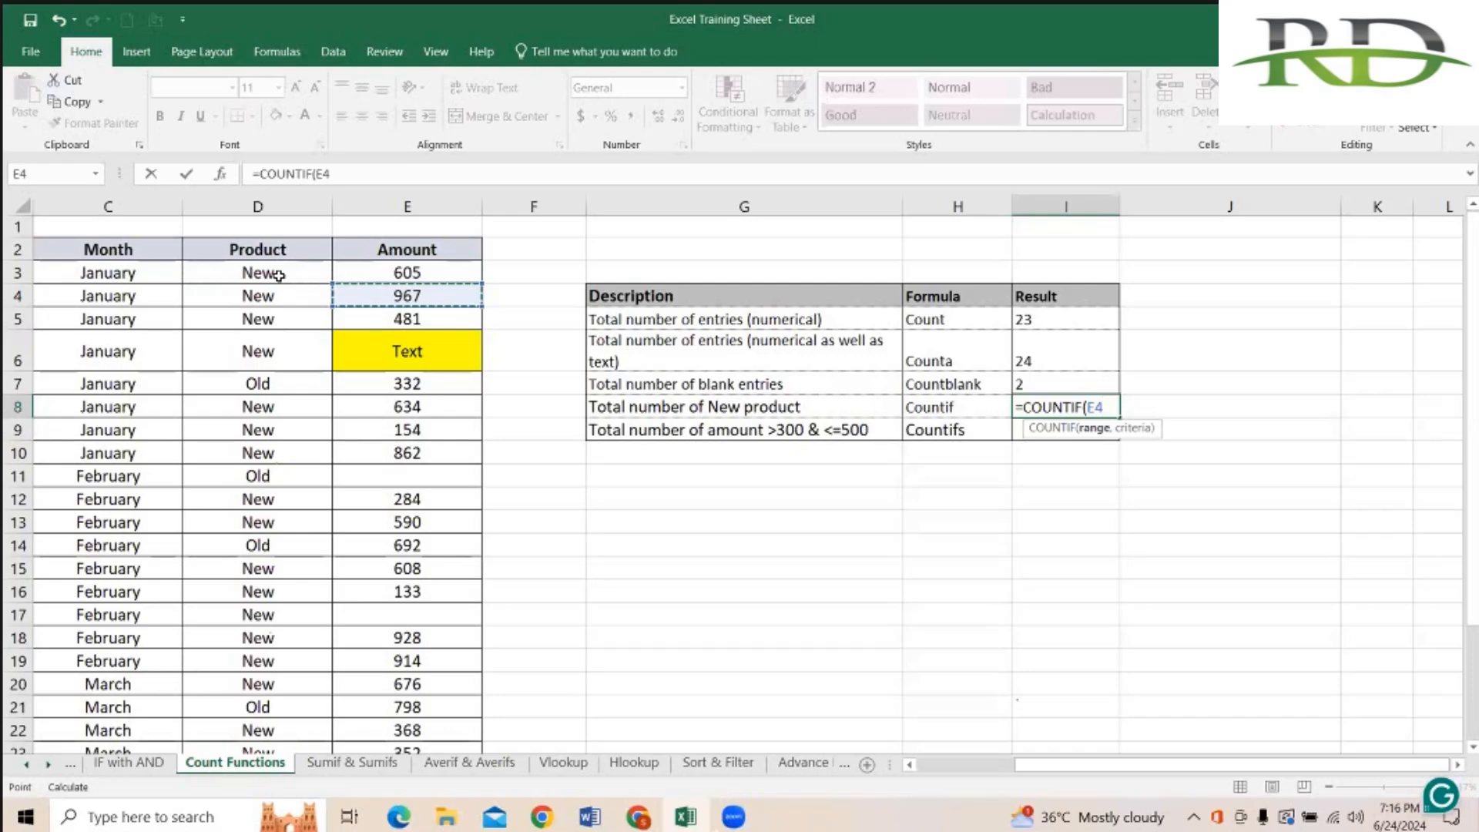
pyautogui.click(279, 275)
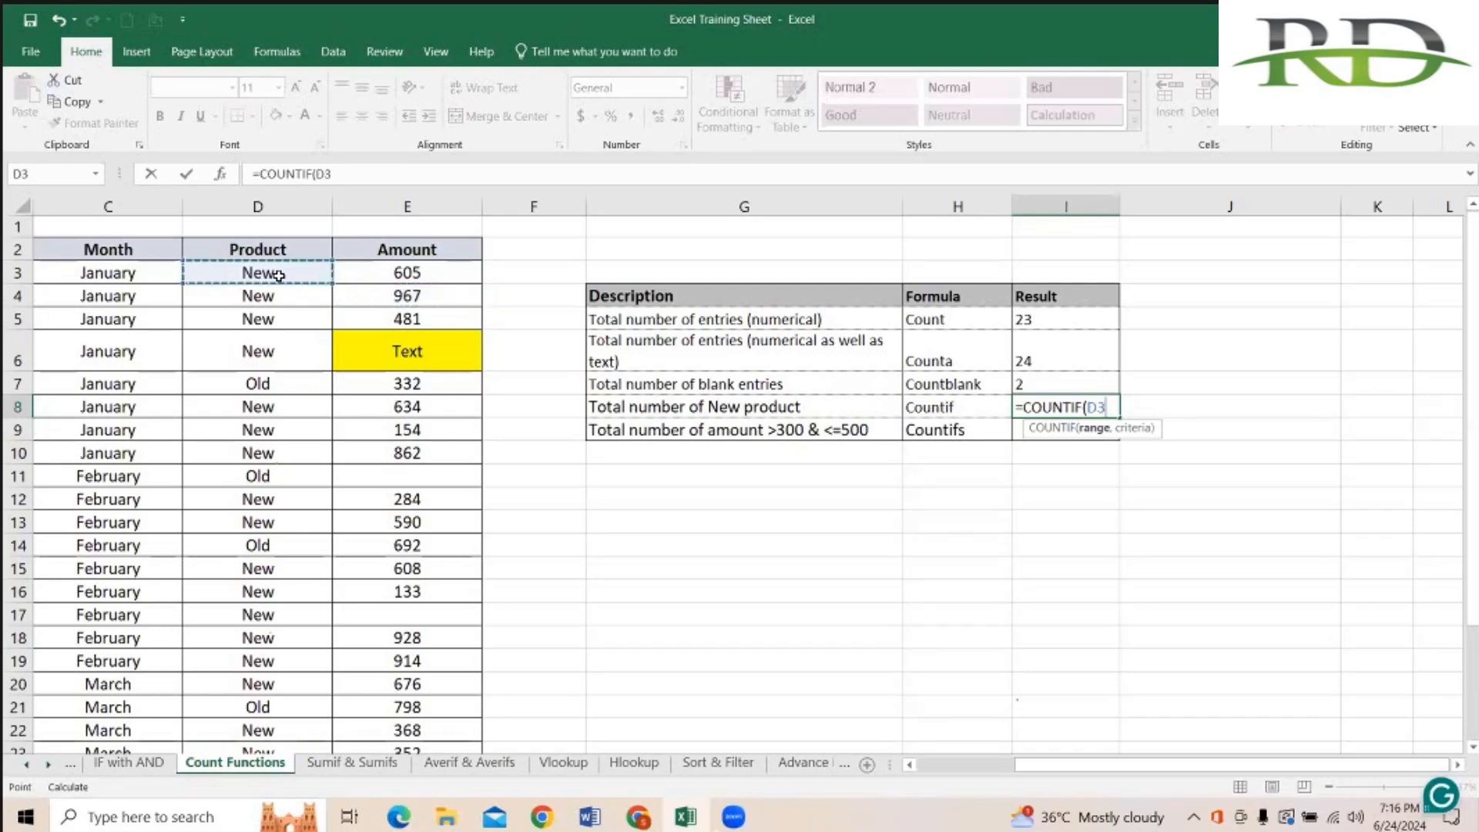
pyautogui.hotkey('ctrl', 'shift', 'Down')
pyautogui.write(', "N')
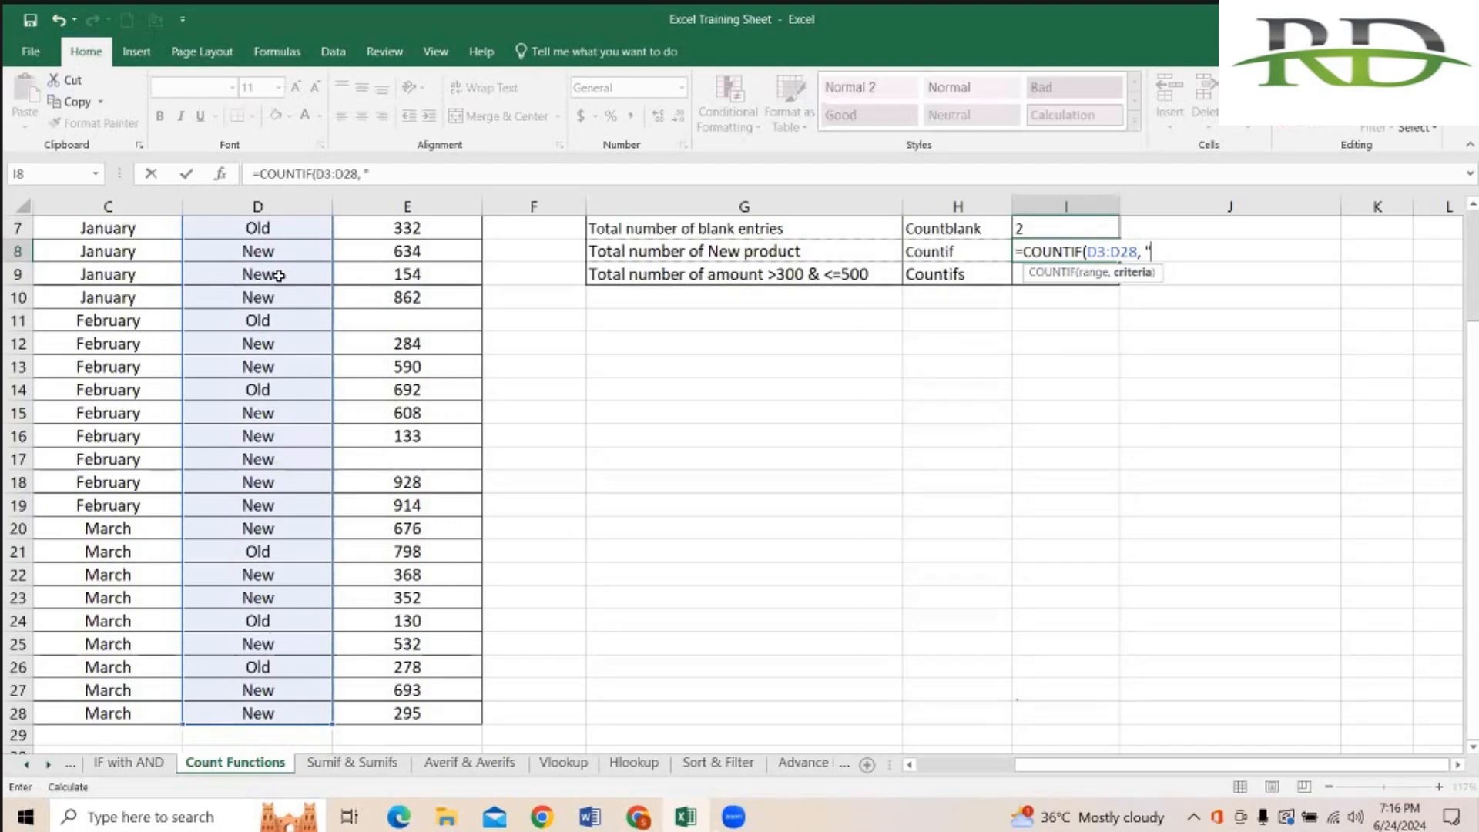
pyautogui.write('ew")')
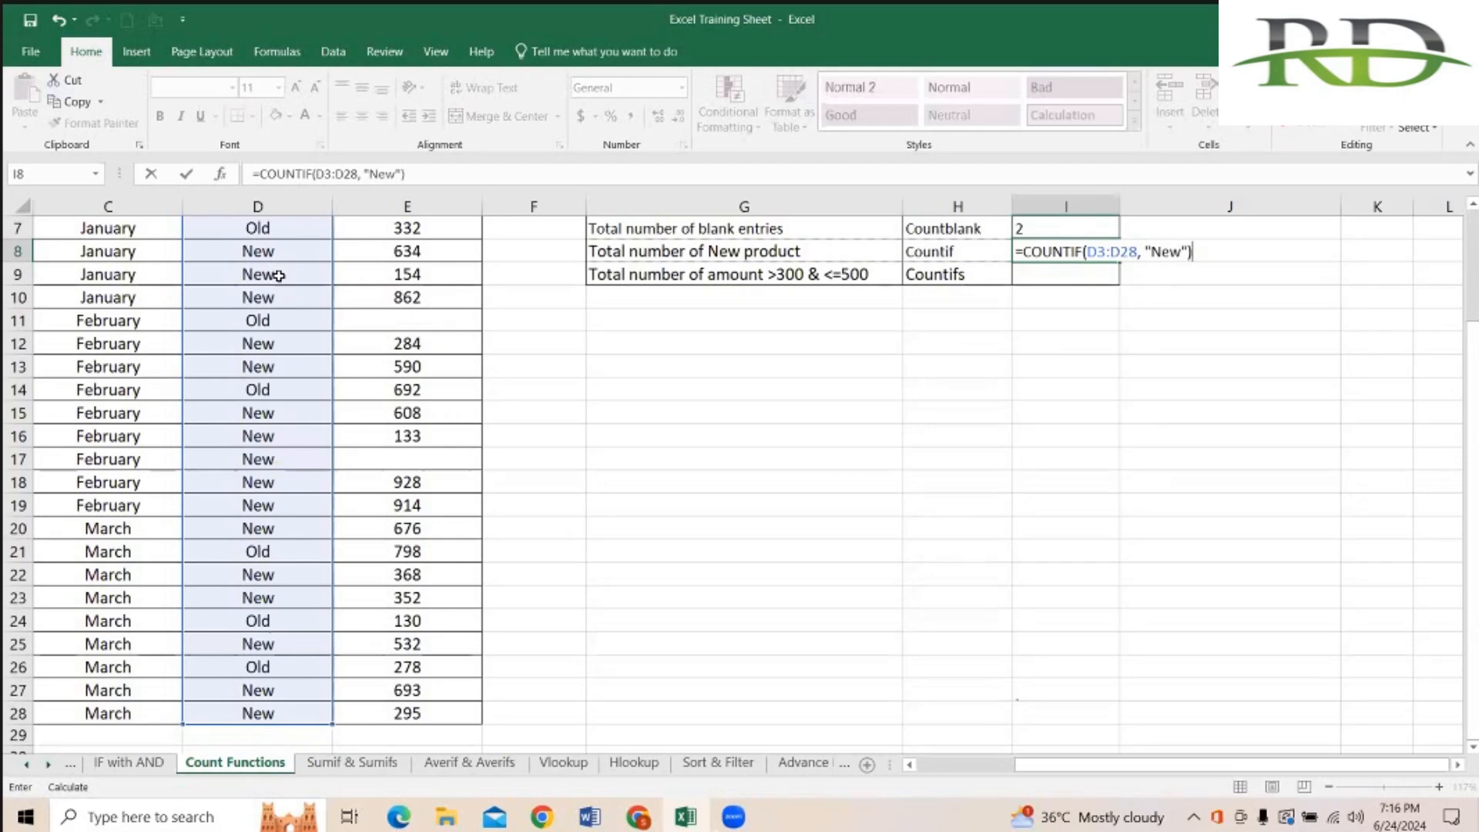
pyautogui.press('Up')
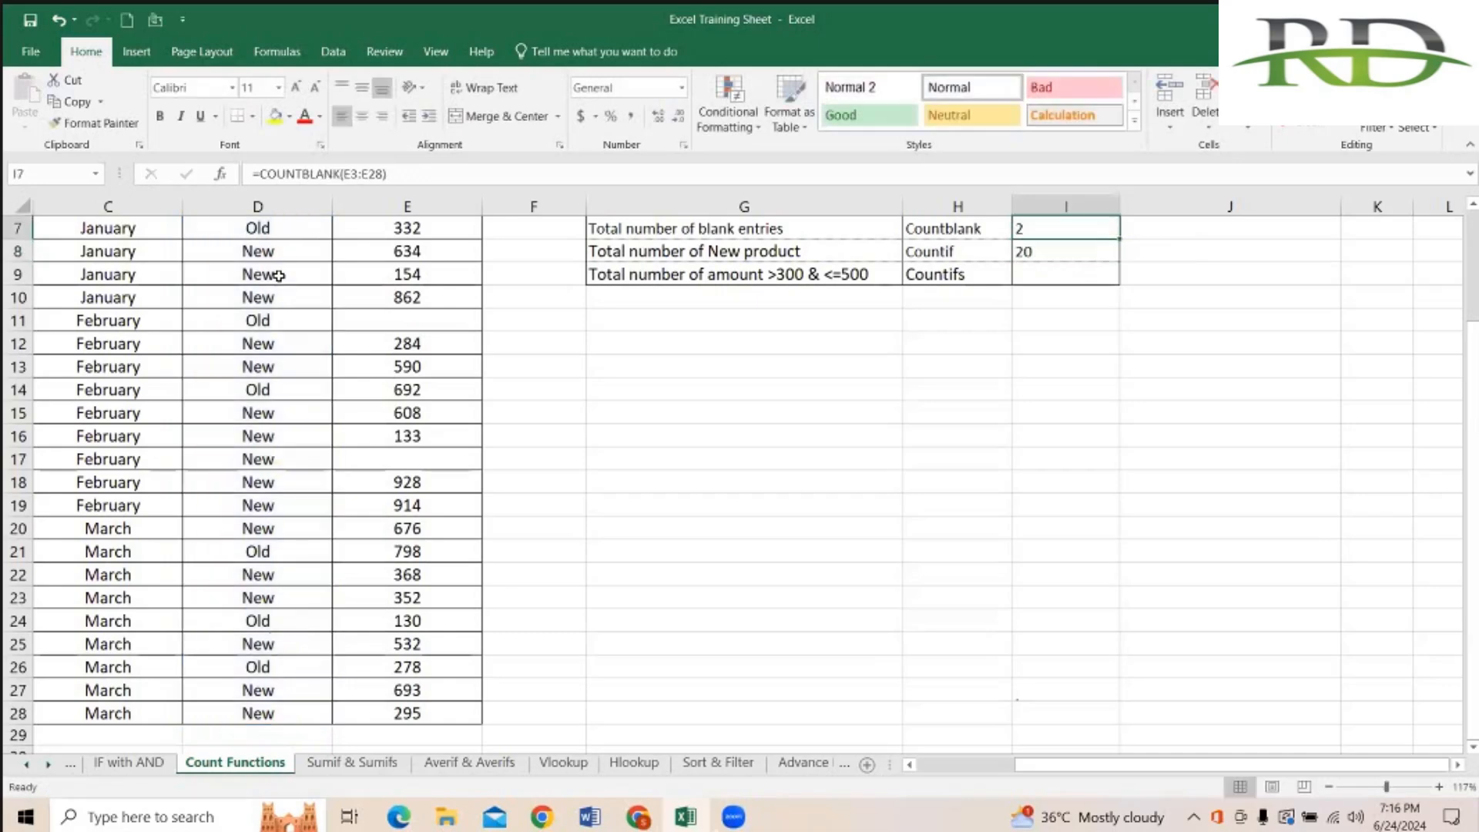
# Step: Enter the label "Old products" in J8, beside the New product result
pyautogui.press('Up')
pyautogui.press('Up')
pyautogui.press('Up')
pyautogui.press('Down')
pyautogui.press('Down')
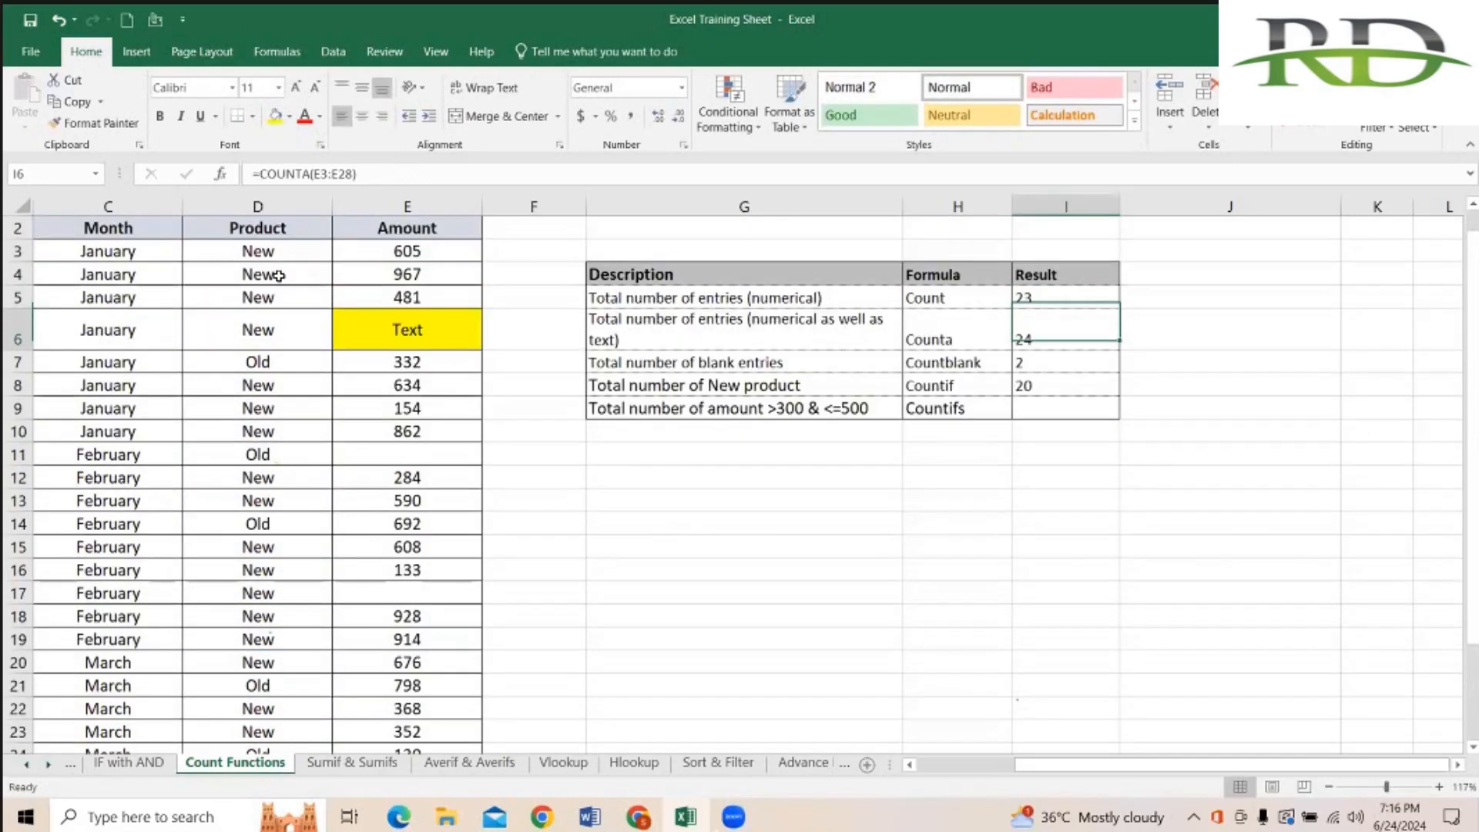
pyautogui.press('Down')
pyautogui.press('Down')
pyautogui.press('Right')
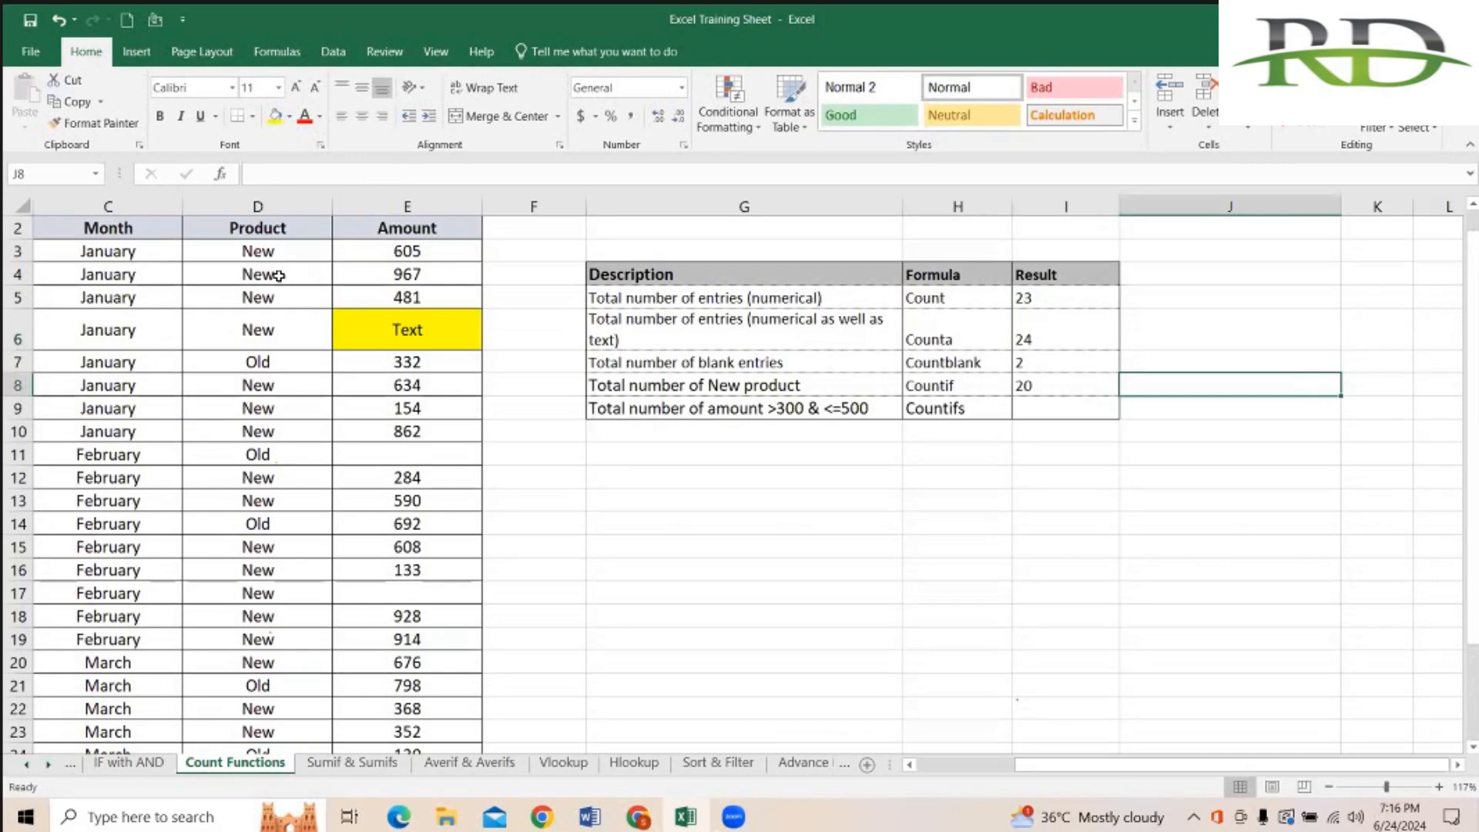
pyautogui.press('Left')
pyautogui.press('Right')
pyautogui.press('F2')
pyautogui.write('Old produ')
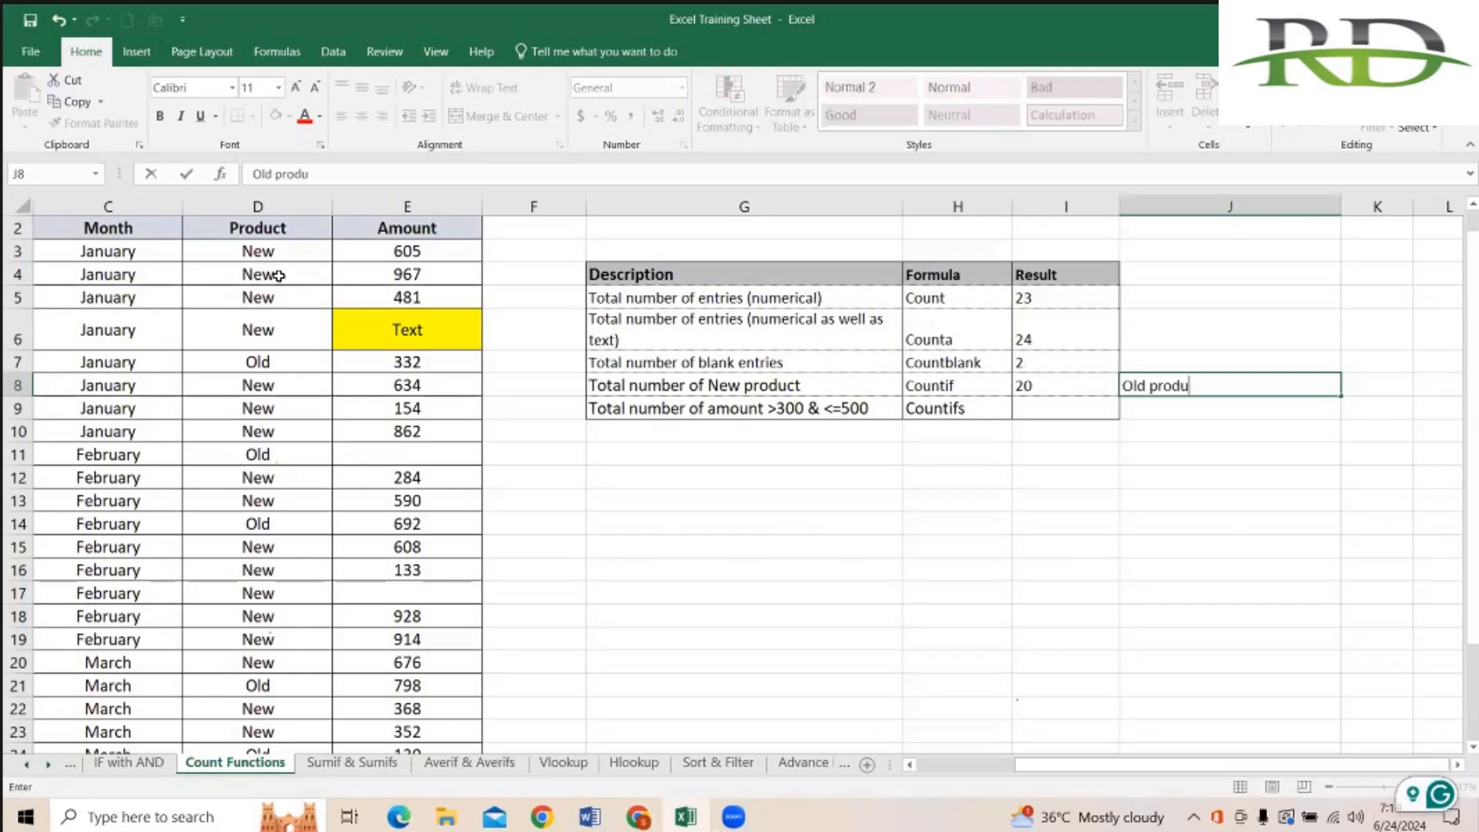
pyautogui.write('cts')
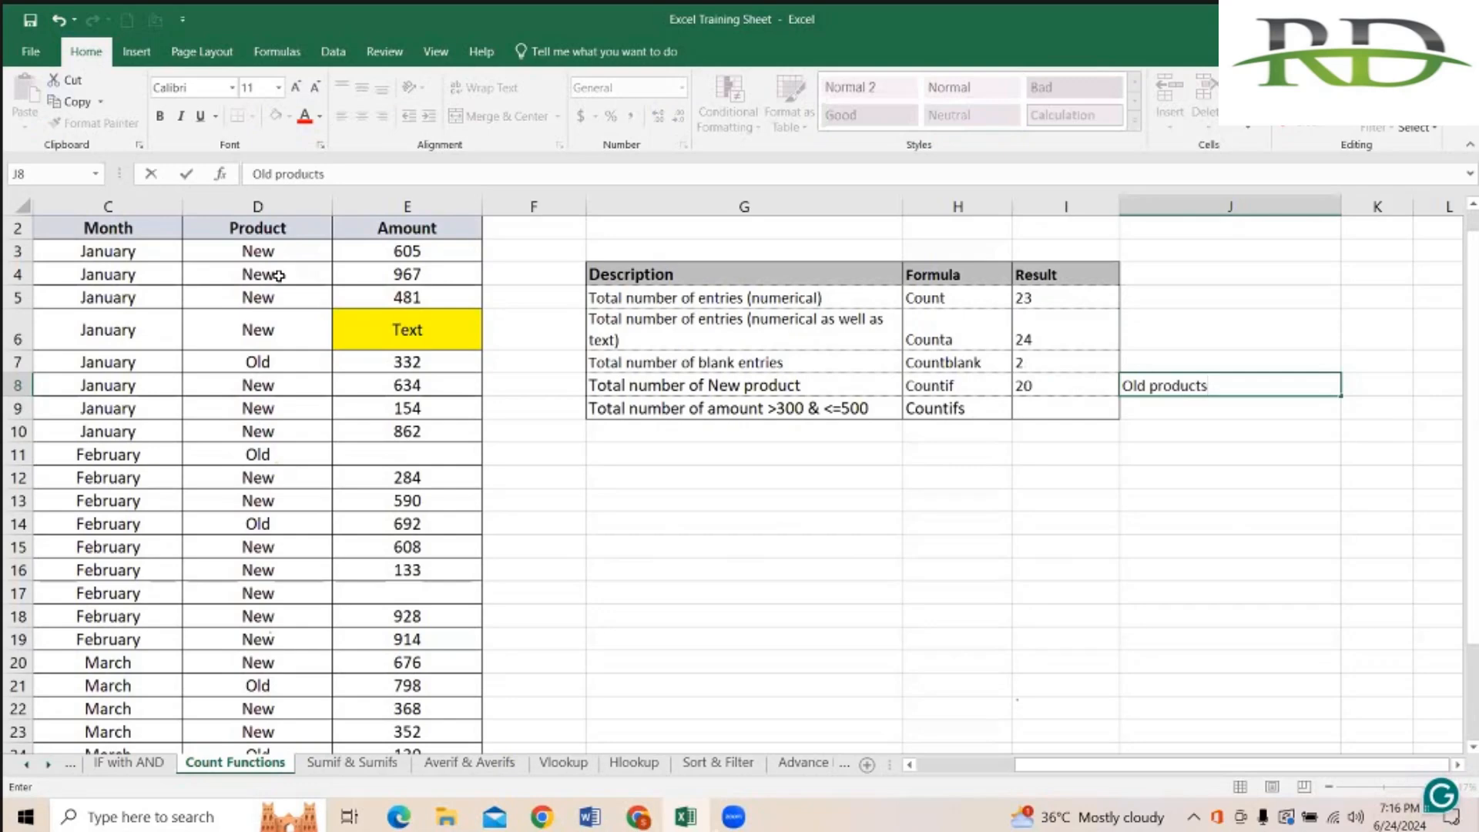
pyautogui.press('Tab')
# Step: Narrow column J to fit the "Old products" label, with K8 as the active cell
pyautogui.press('Left')
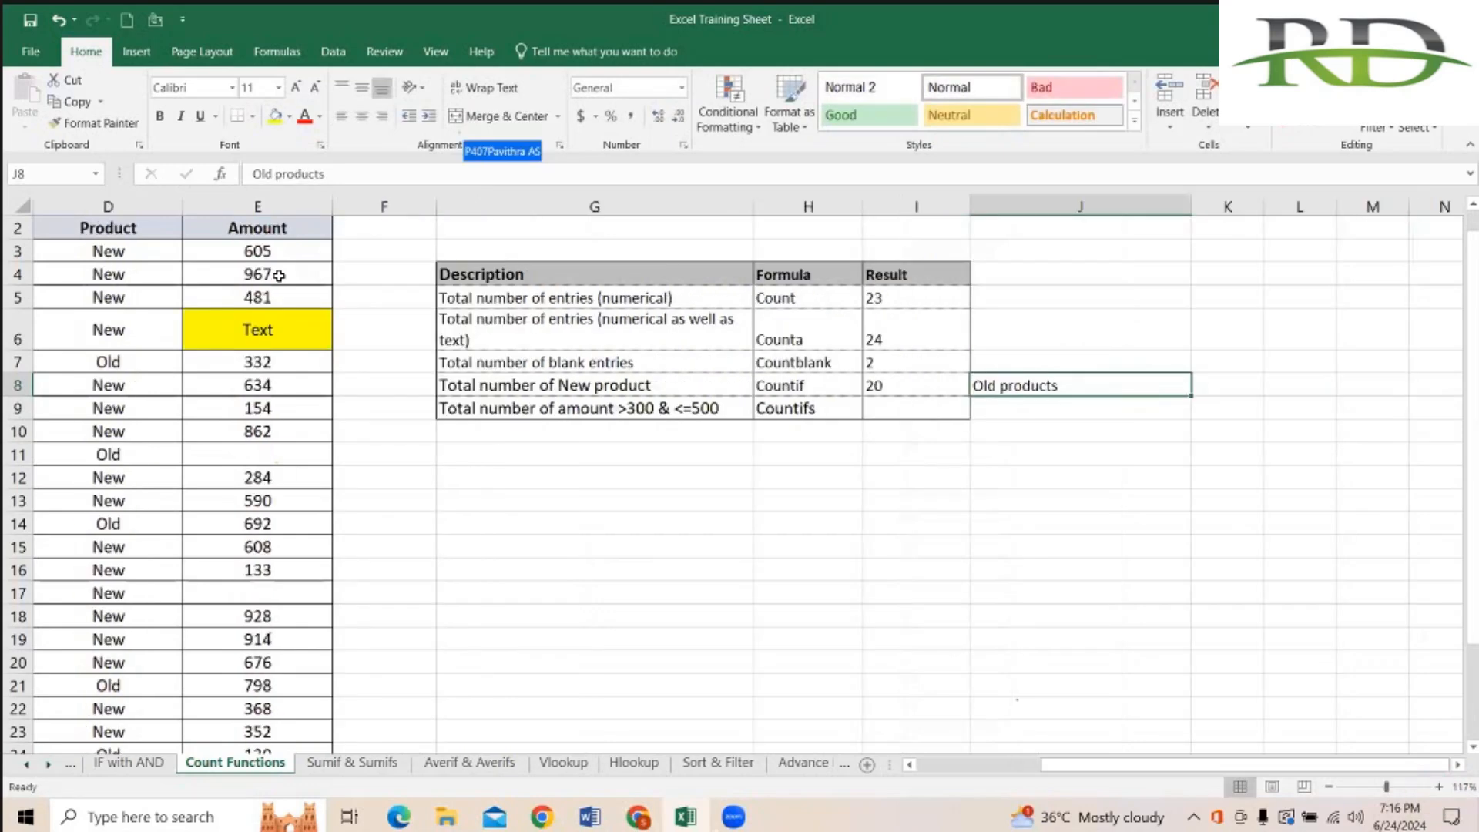
pyautogui.press('Left')
pyautogui.hscroll(-3, 279, 275)
pyautogui.press('Left')
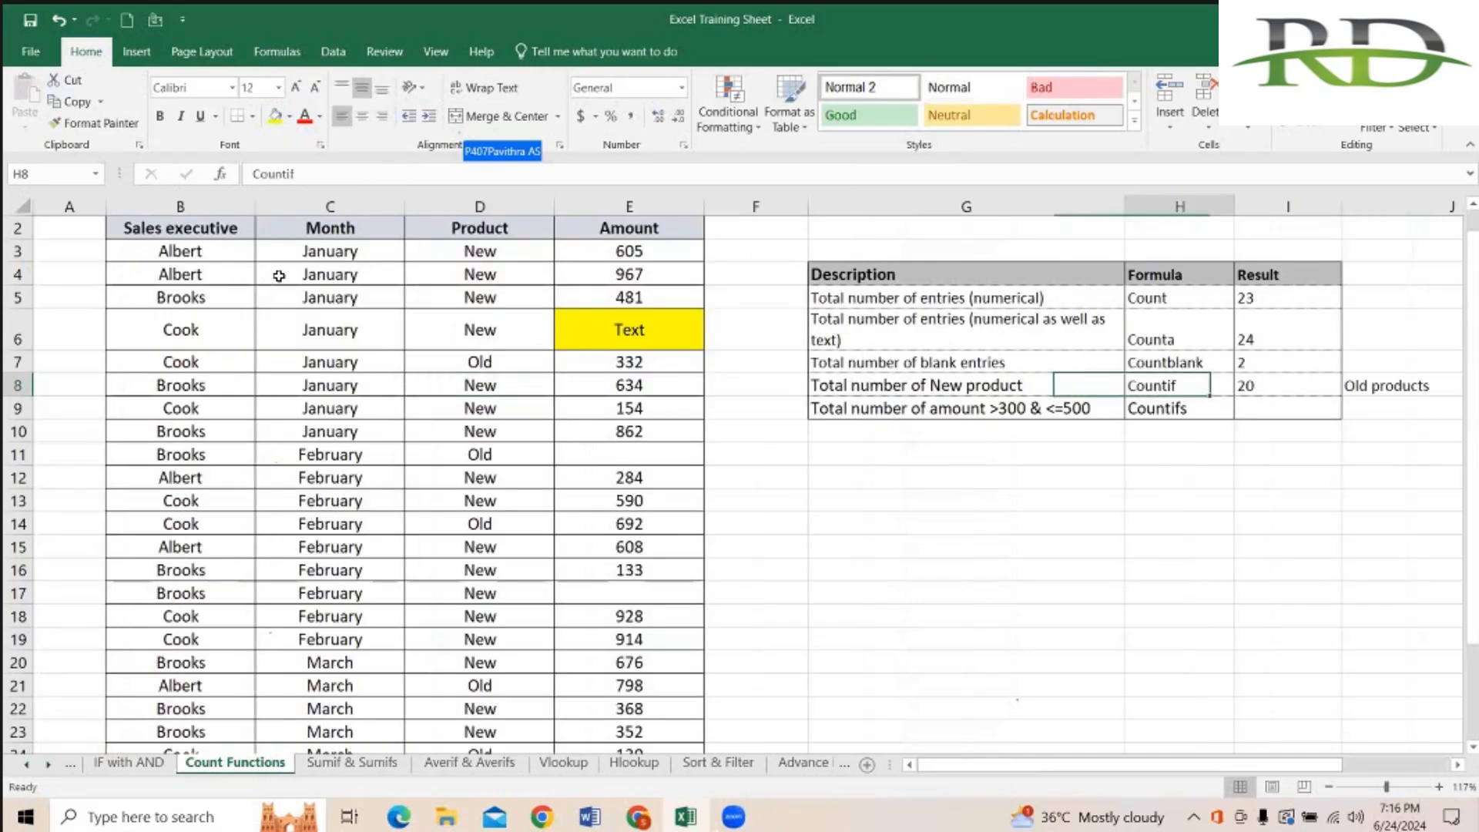
pyautogui.press('Right')
pyautogui.press('Right')
pyautogui.press('Right')
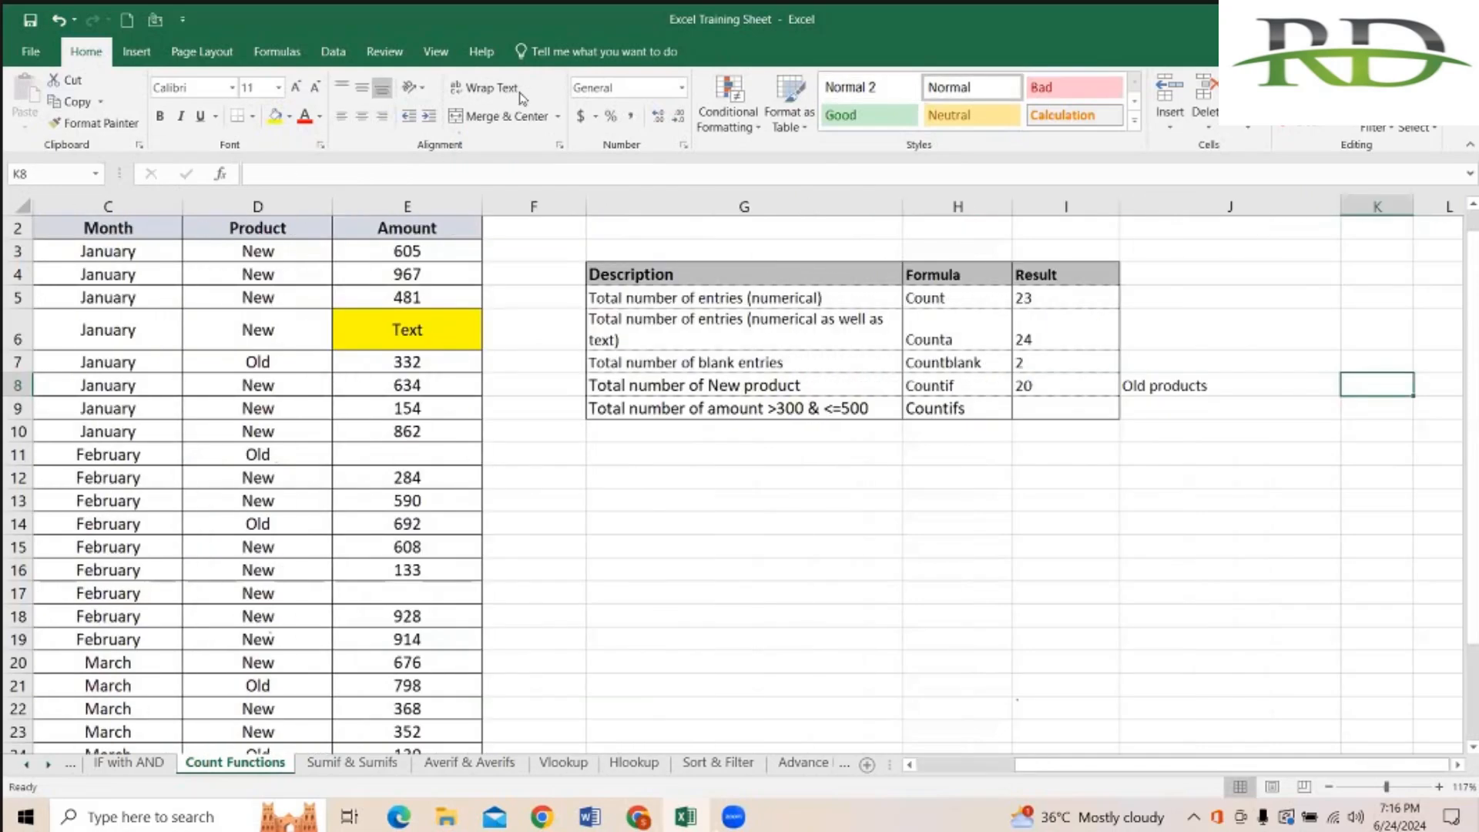
pyautogui.moveTo(1209, 211); pyautogui.dragTo(1209, 212)
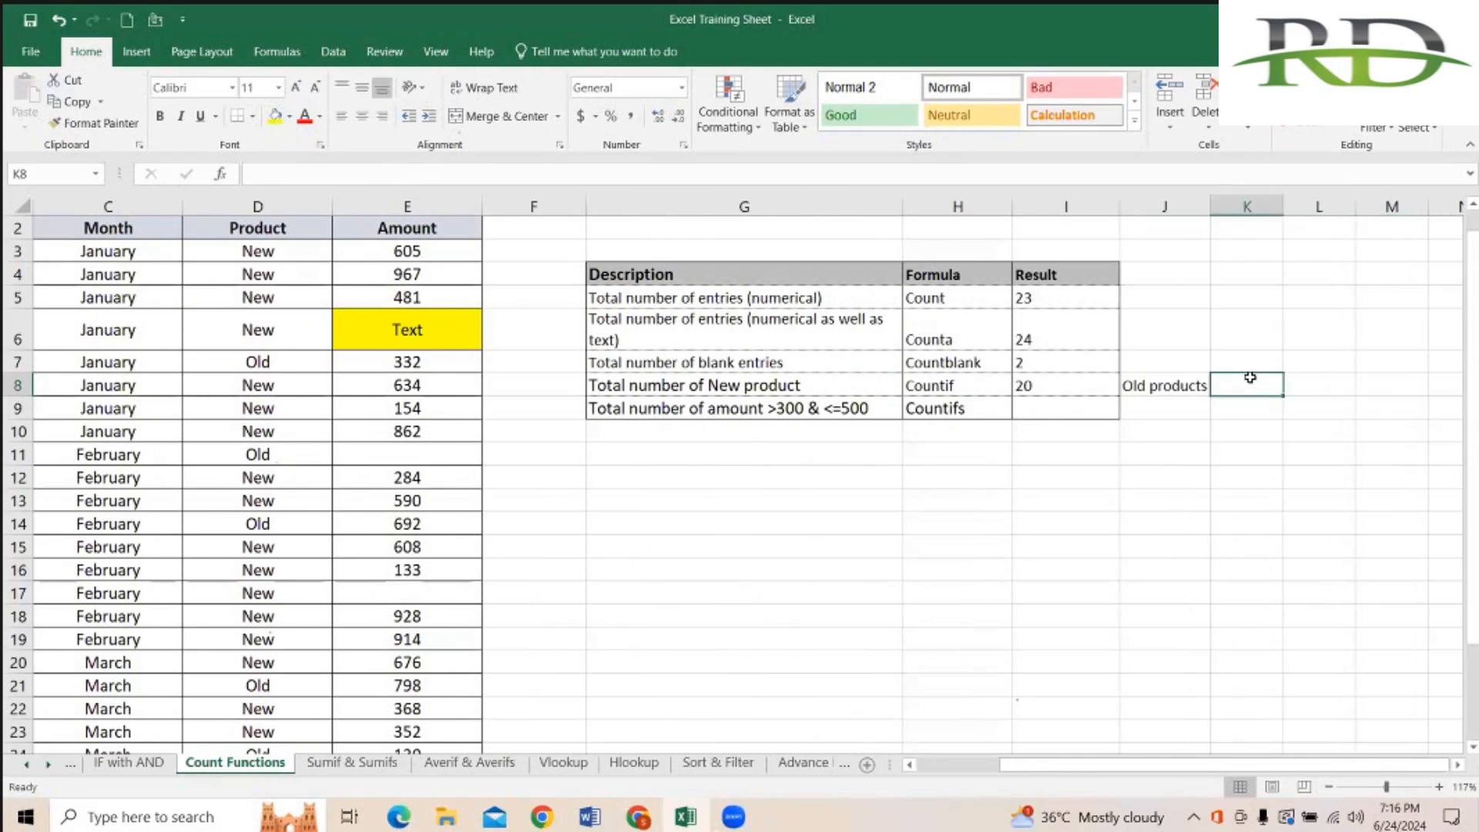
# Step: Begin a COUNTIF formula in K8 for the number of Old products
pyautogui.write('=count')
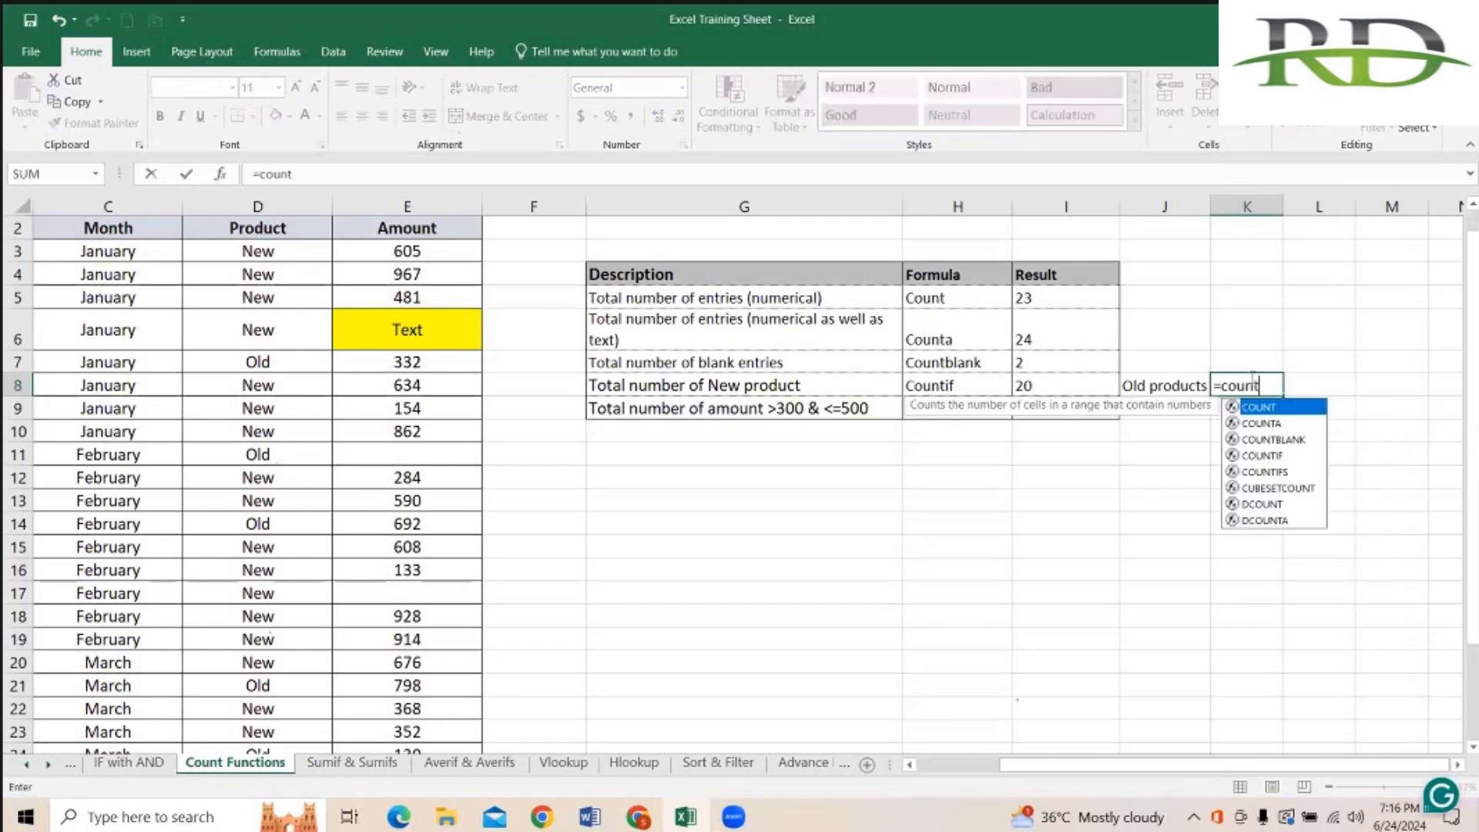
pyautogui.press('Tab')
pyautogui.press('BackSpace')
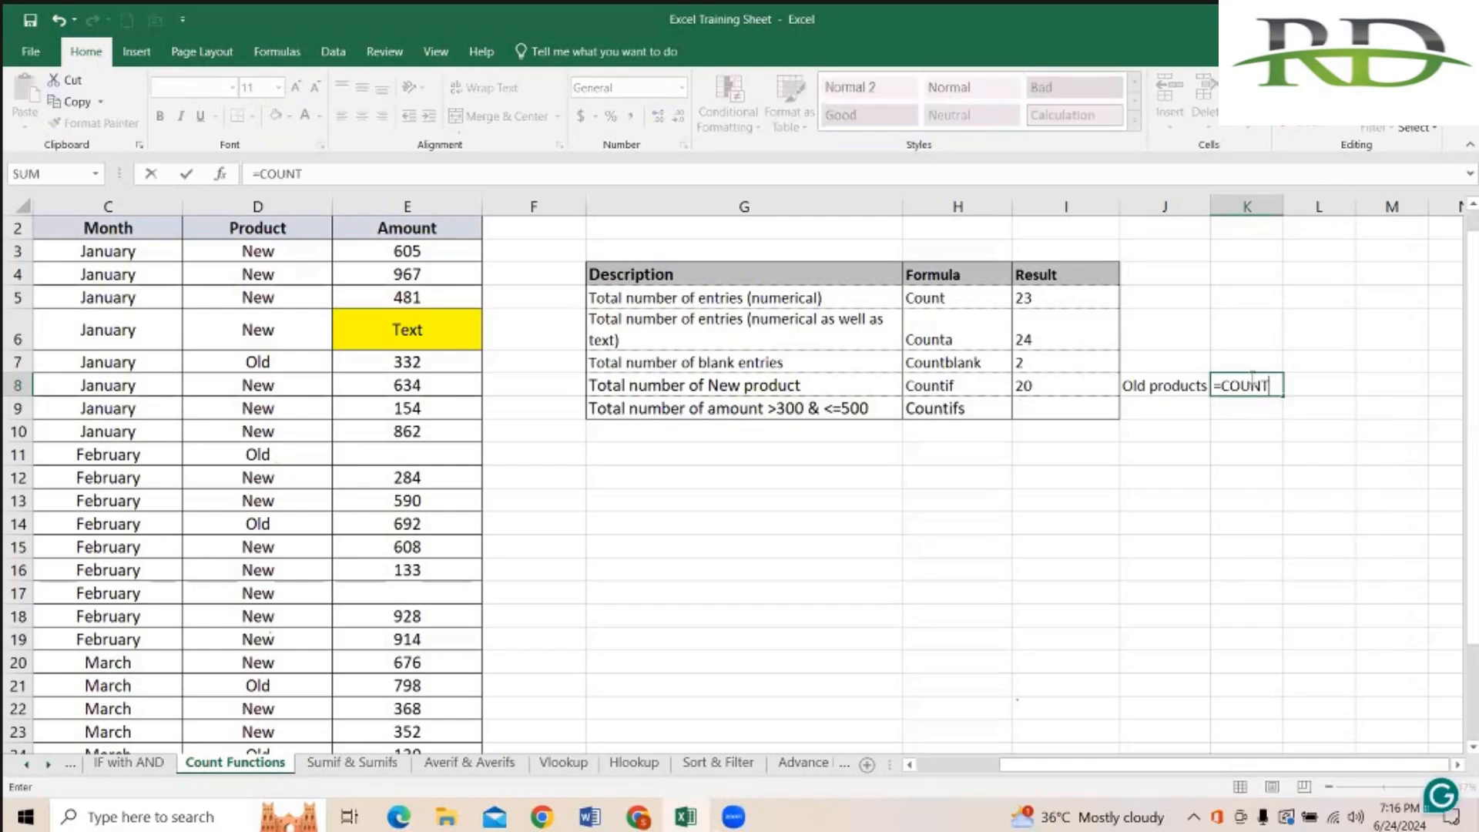
pyautogui.press('Down')
pyautogui.press('Down')
pyautogui.press('Down')
pyautogui.press('Tab')
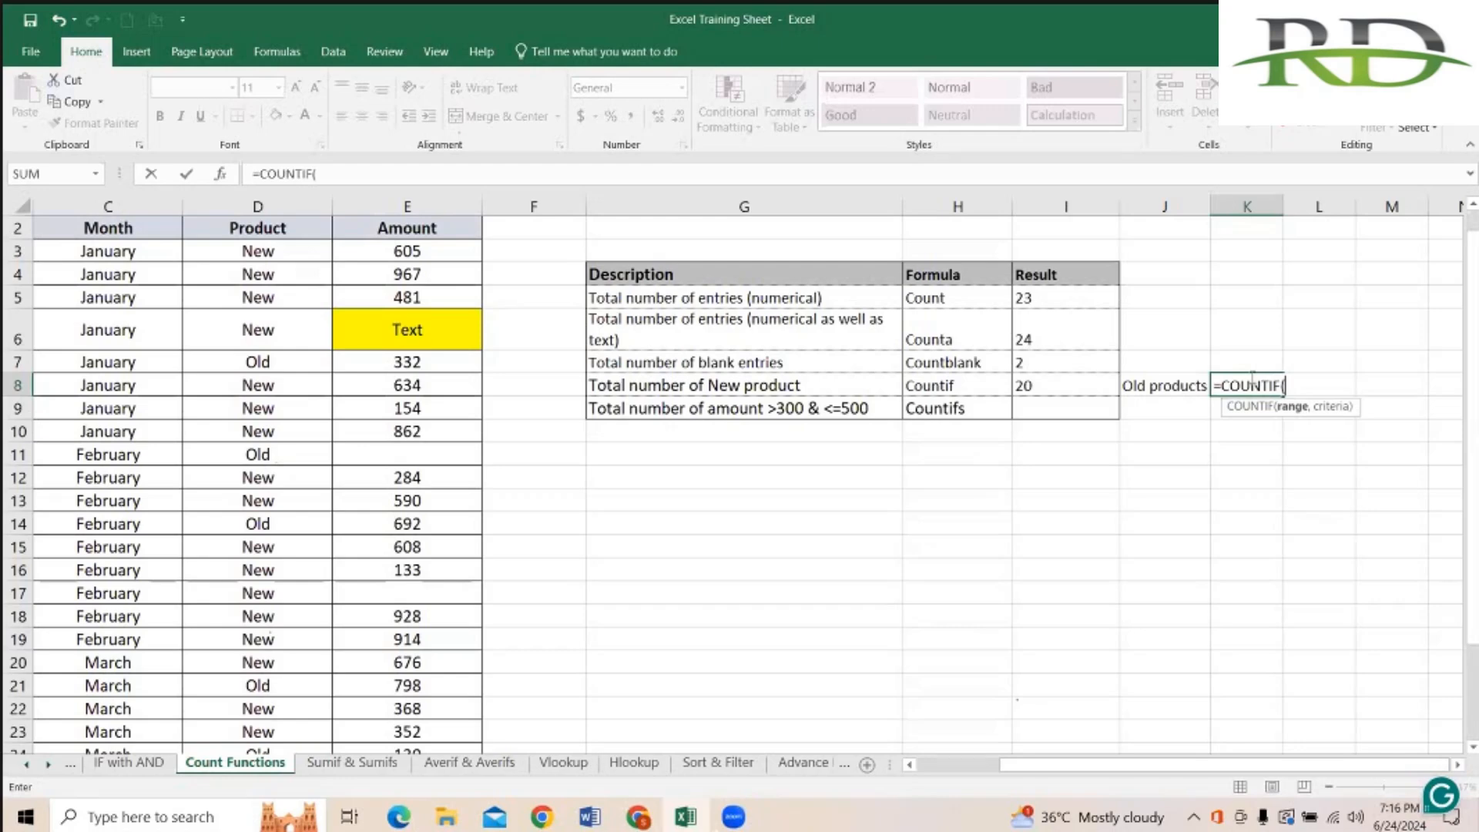
pyautogui.press('Left')
pyautogui.press('Left')
pyautogui.press('Left')
pyautogui.press('Left')
pyautogui.press('Left')
pyautogui.press('Left')
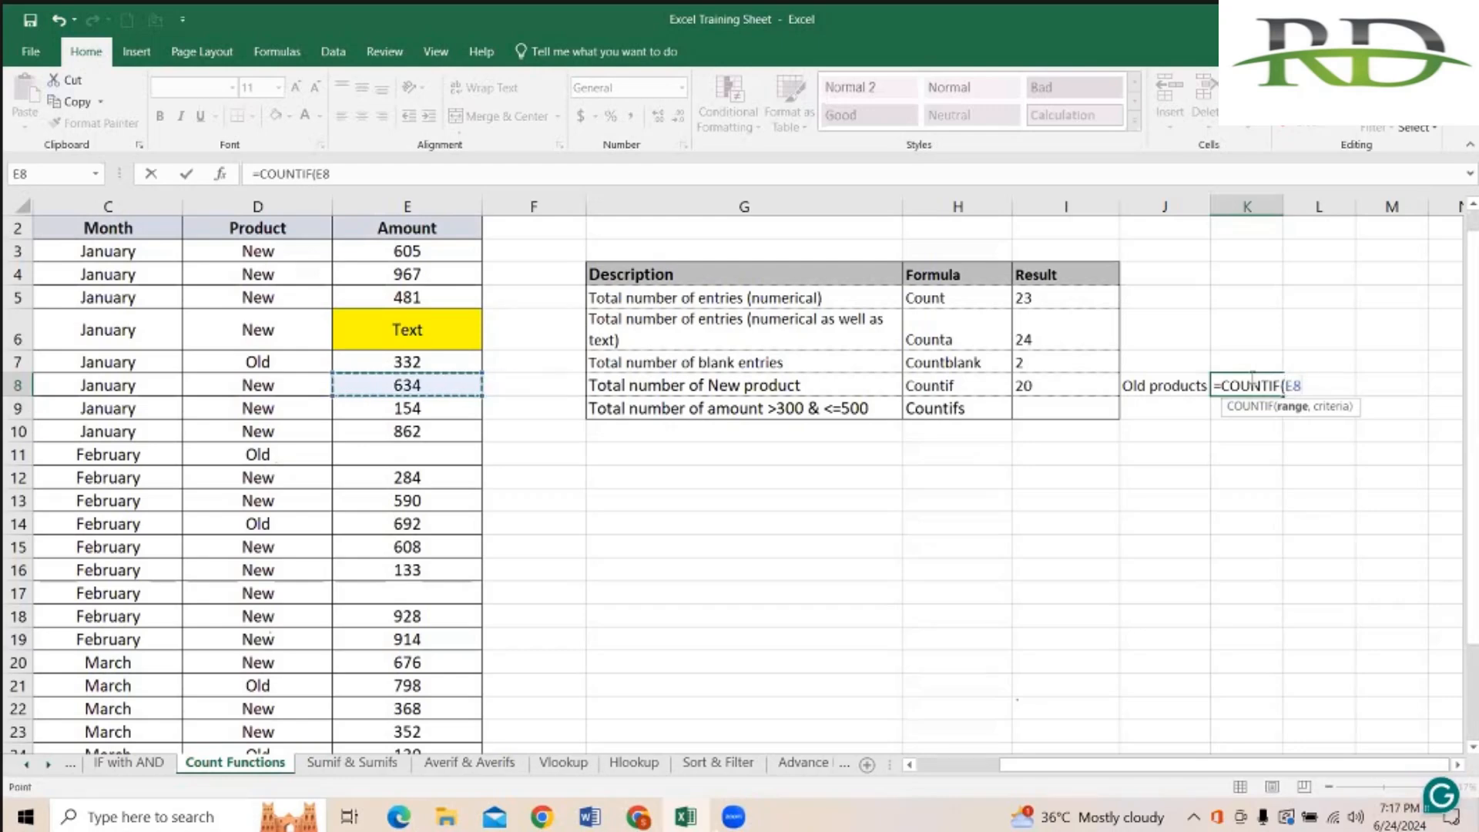
pyautogui.press('Left')
pyautogui.press('Up')
pyautogui.press('Up')
pyautogui.press('Up')
pyautogui.press('Up')
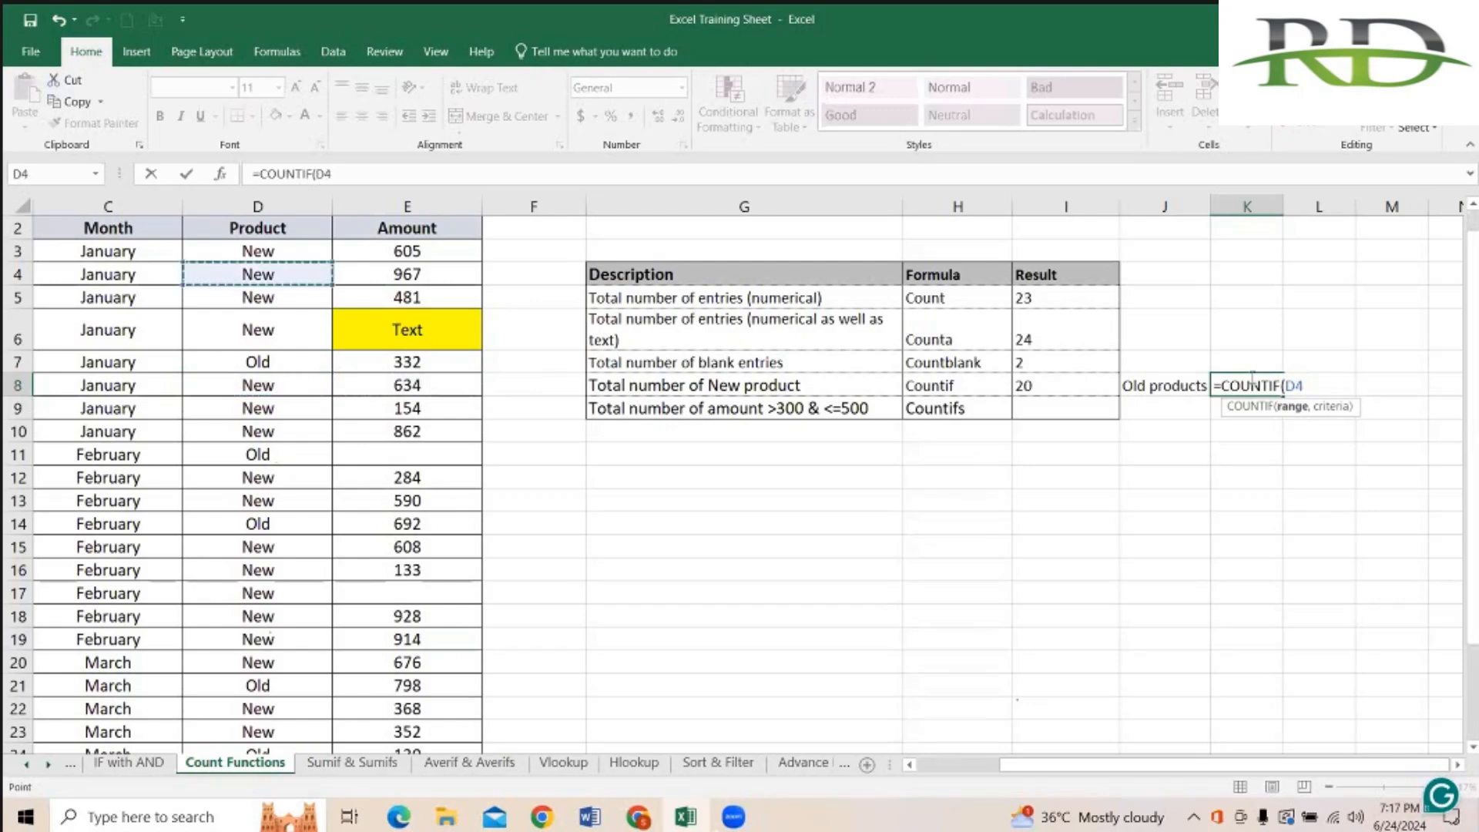
pyautogui.press('Up')
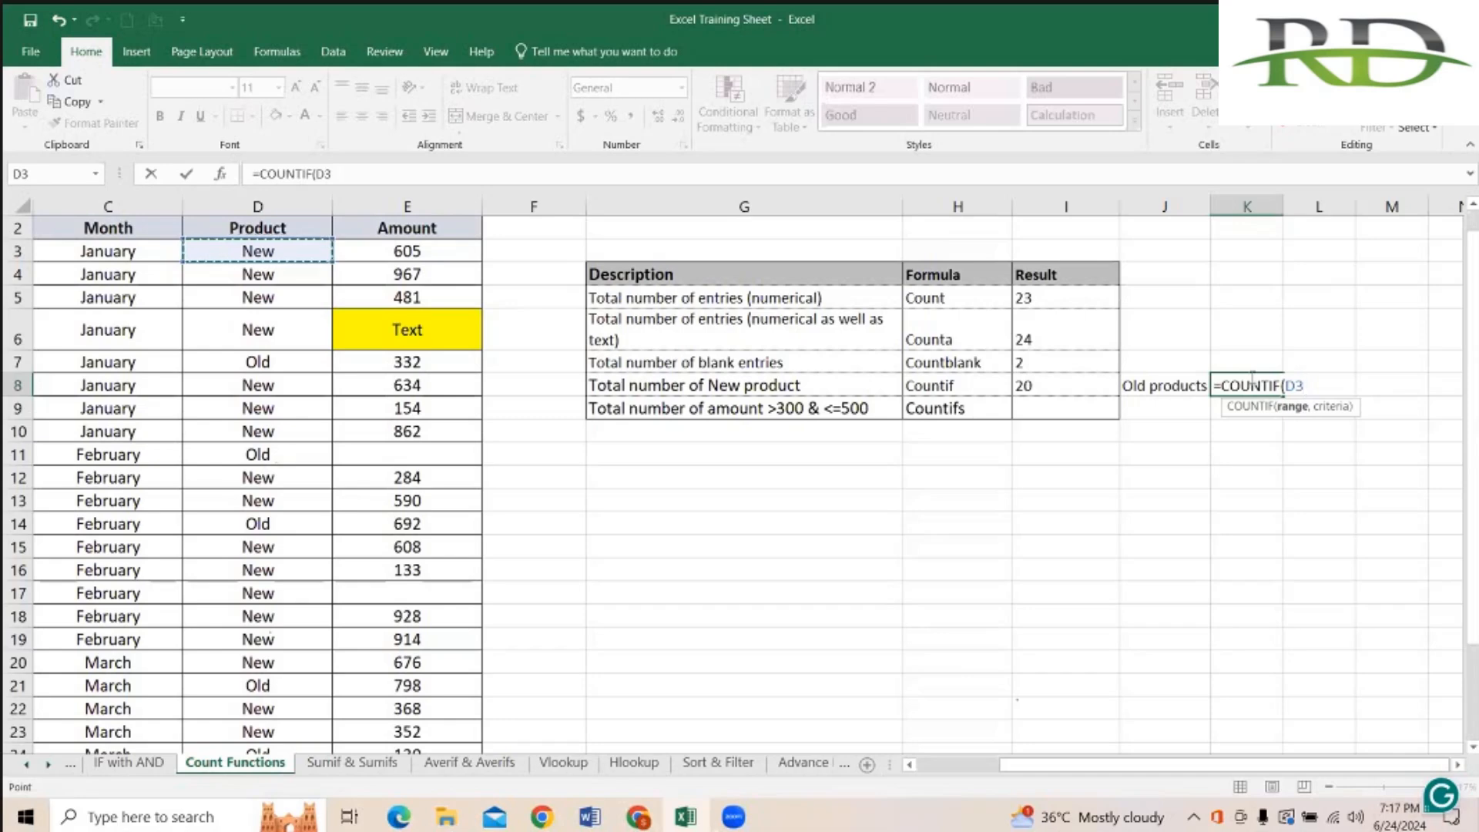
pyautogui.click(1182, 39)
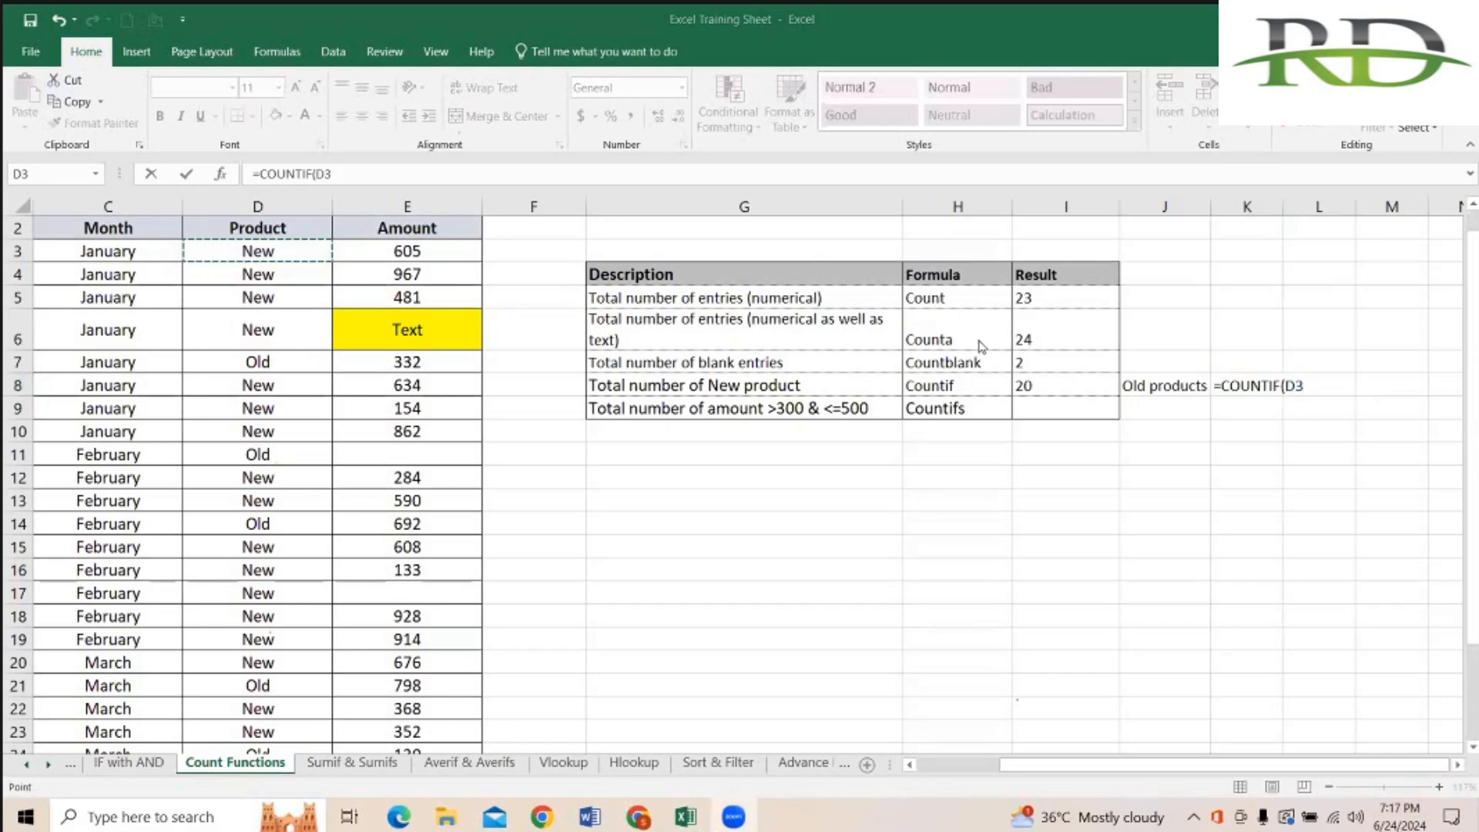
pyautogui.click(1301, 383)
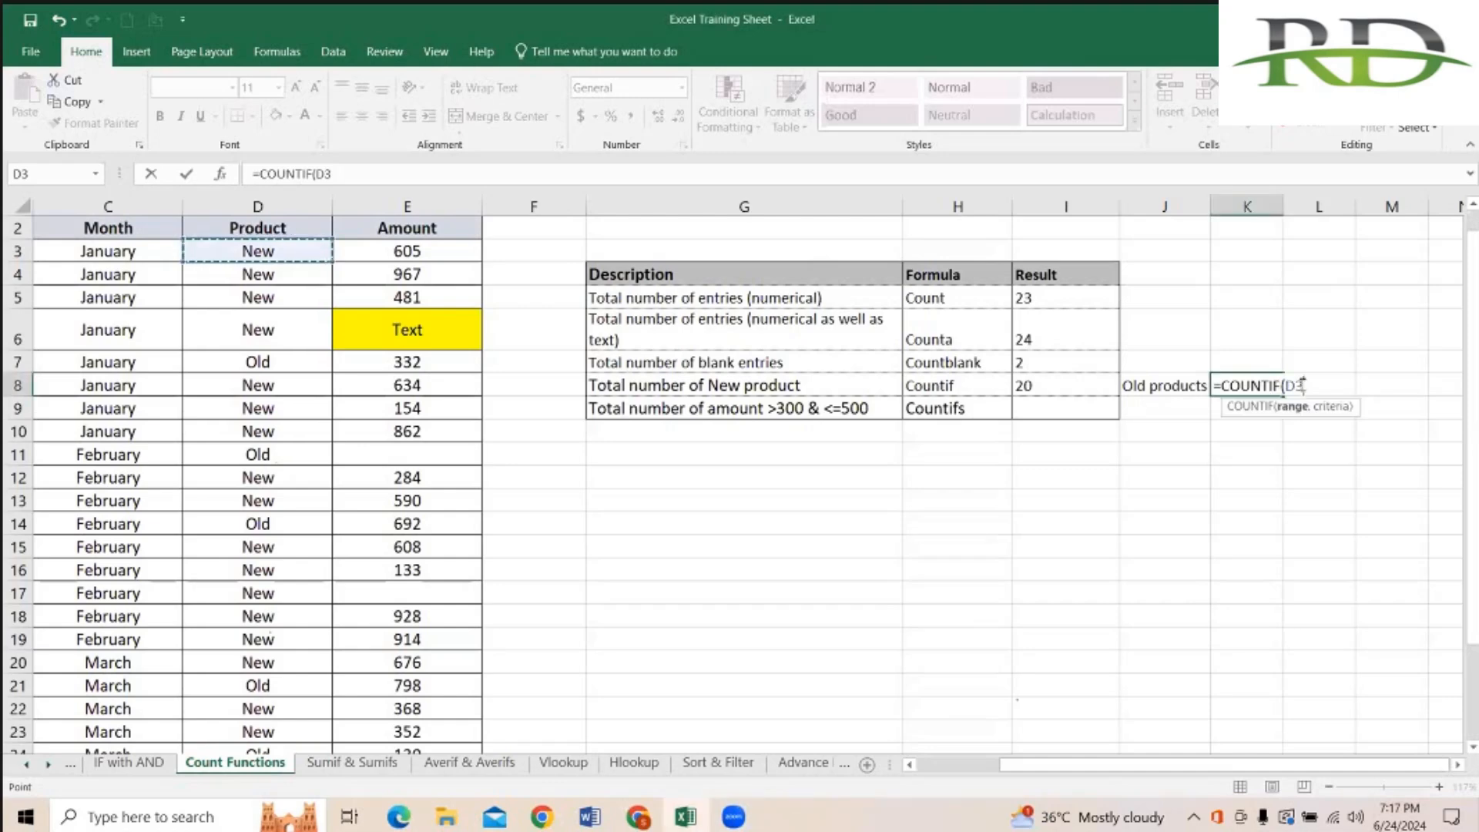
pyautogui.press('BackSpace')
pyautogui.press('BackSpace')
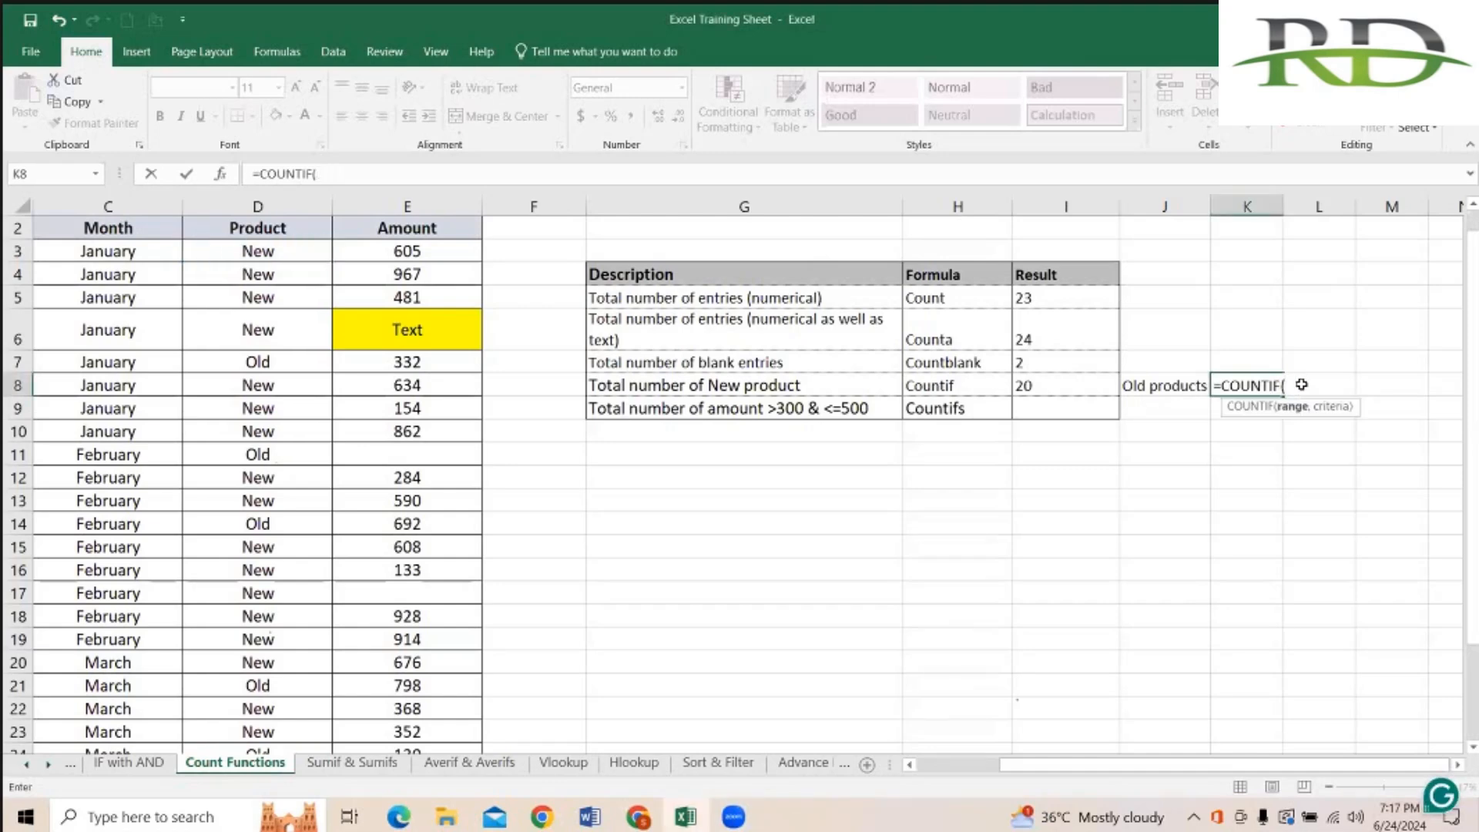
# Step: Complete the COUNTIF formula in K8 with the Product range D3:D28 and the criterion "Old"
pyautogui.click(309, 255)
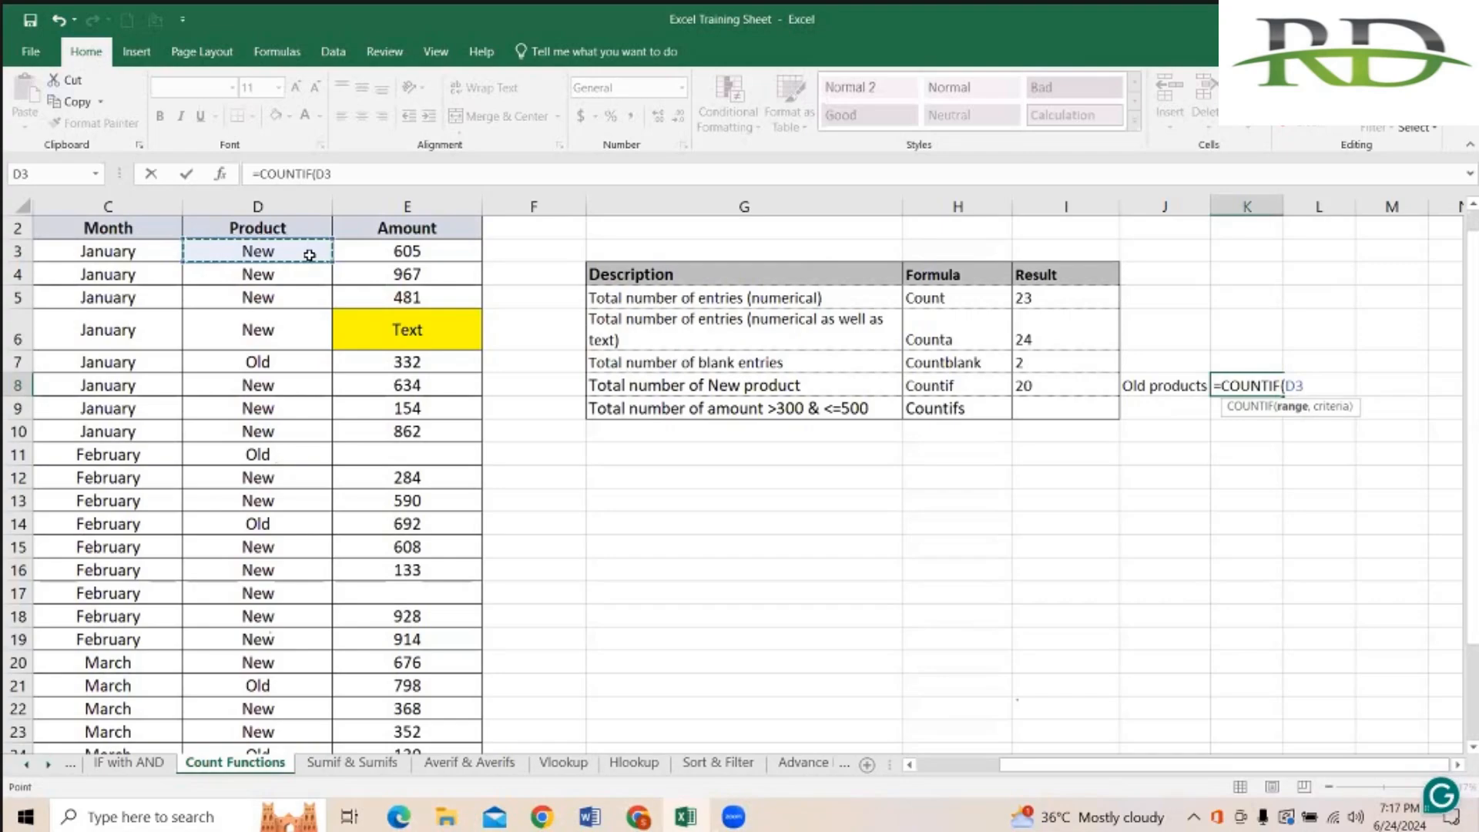
pyautogui.hotkey('ctrl', 'shift', 'Down')
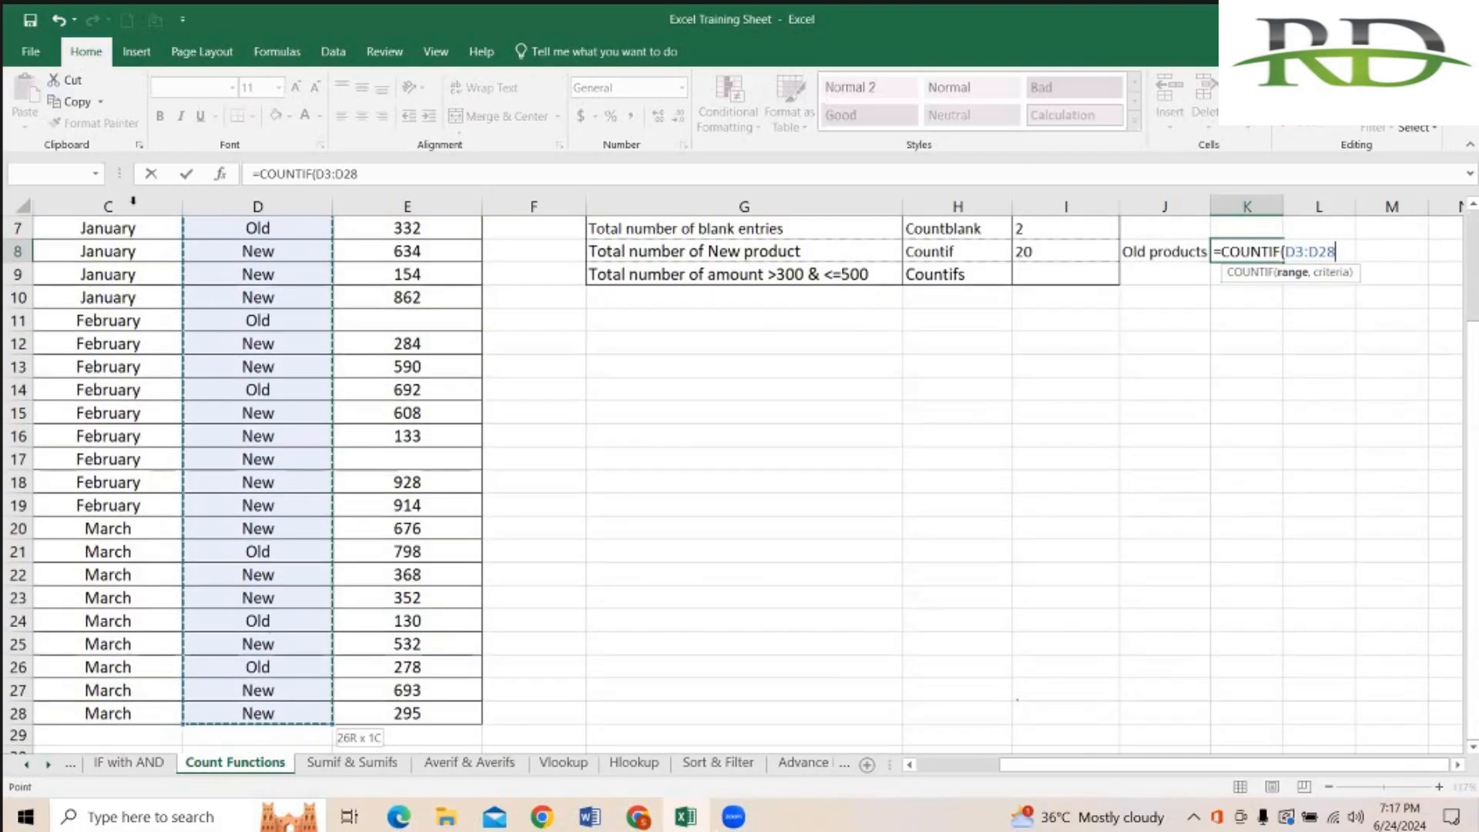
pyautogui.click(369, 174)
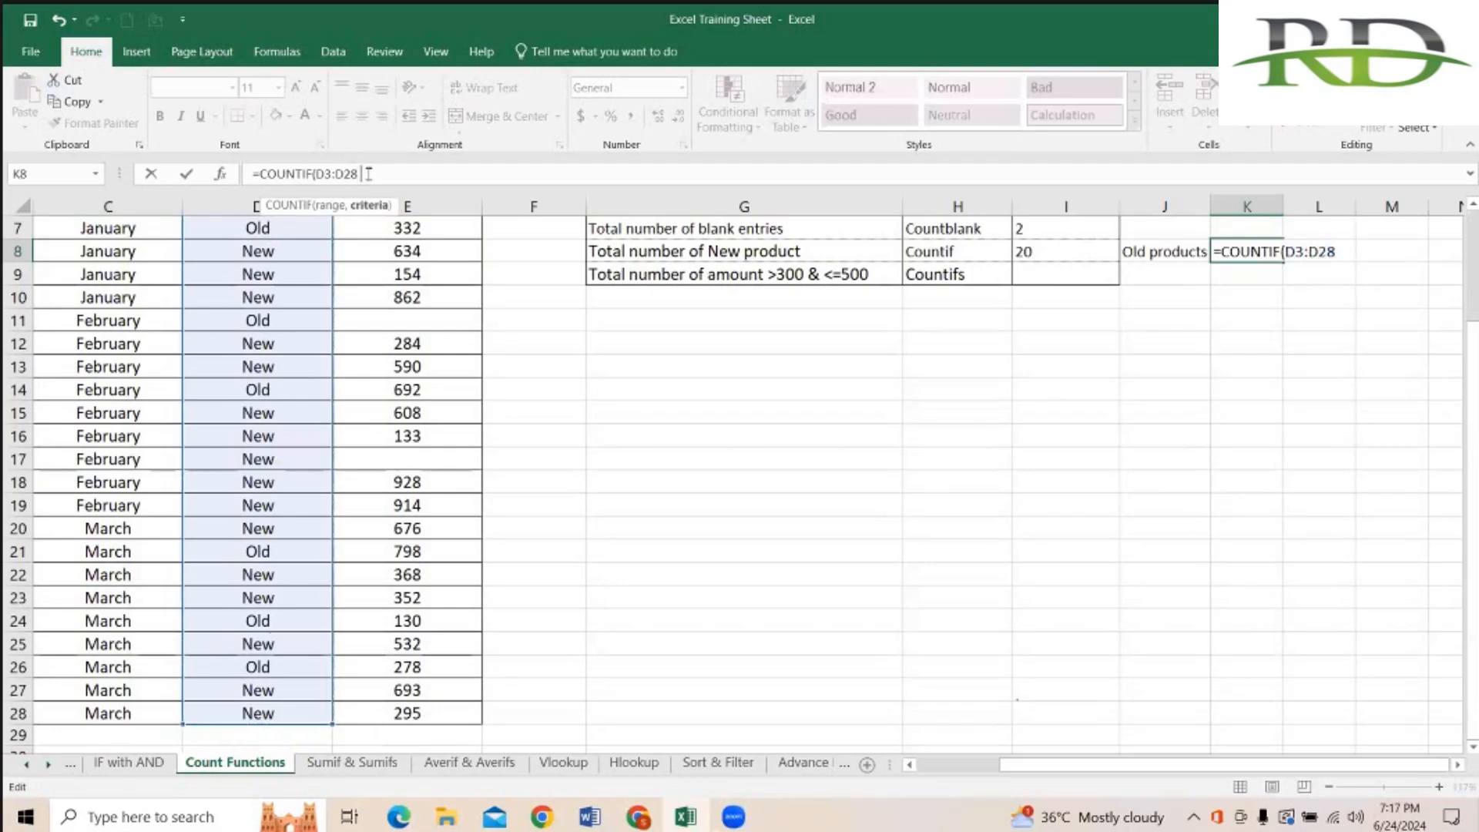
pyautogui.write(', "Ol')
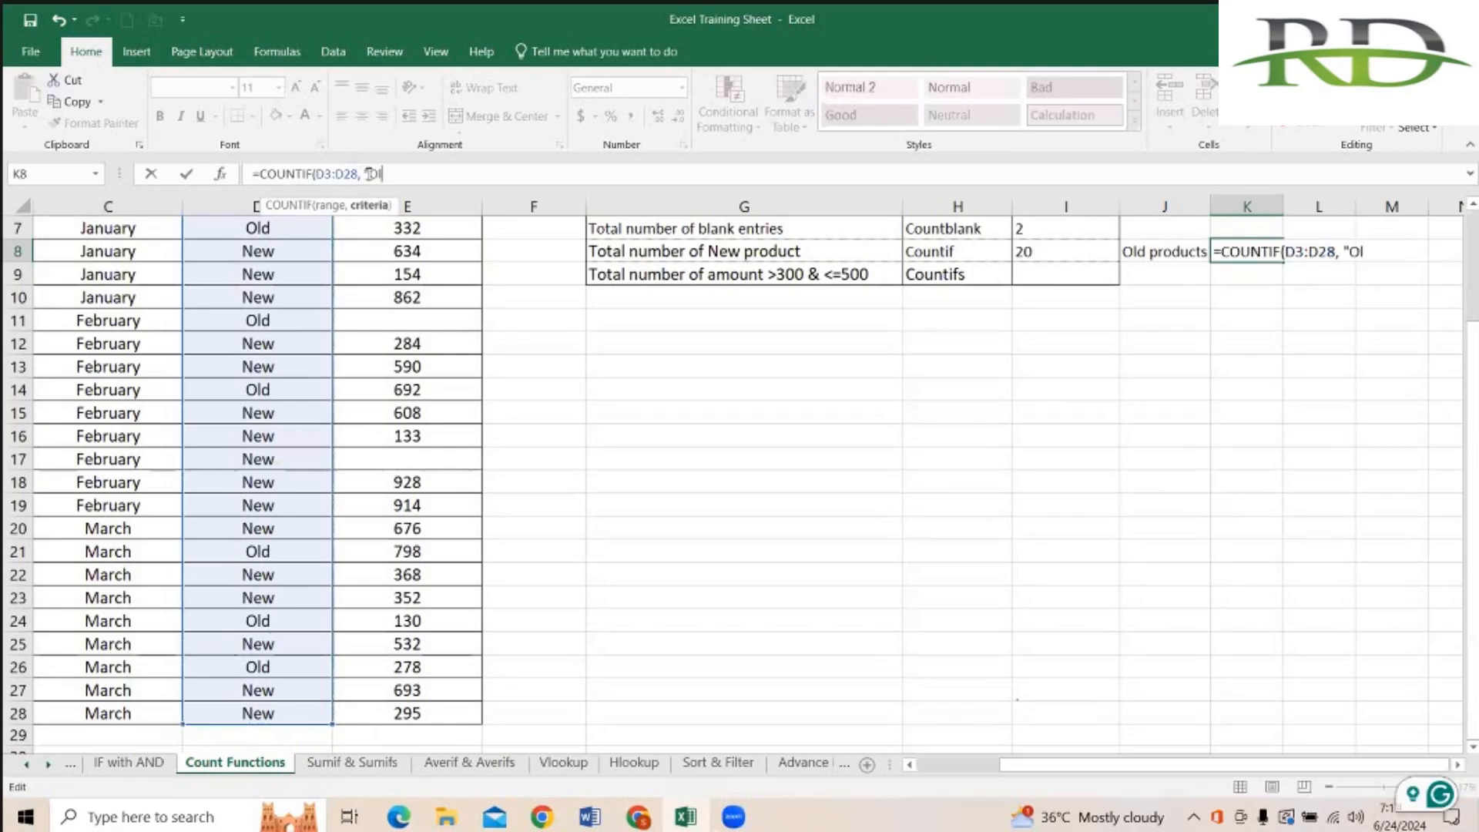
pyautogui.write('d"')
pyautogui.press('Return')
# Step: Look over the Product column entries that the Old products count in K8 is based on
pyautogui.press('Up')
pyautogui.press('Up')
pyautogui.press('Up')
pyautogui.press('Up')
pyautogui.press('Up')
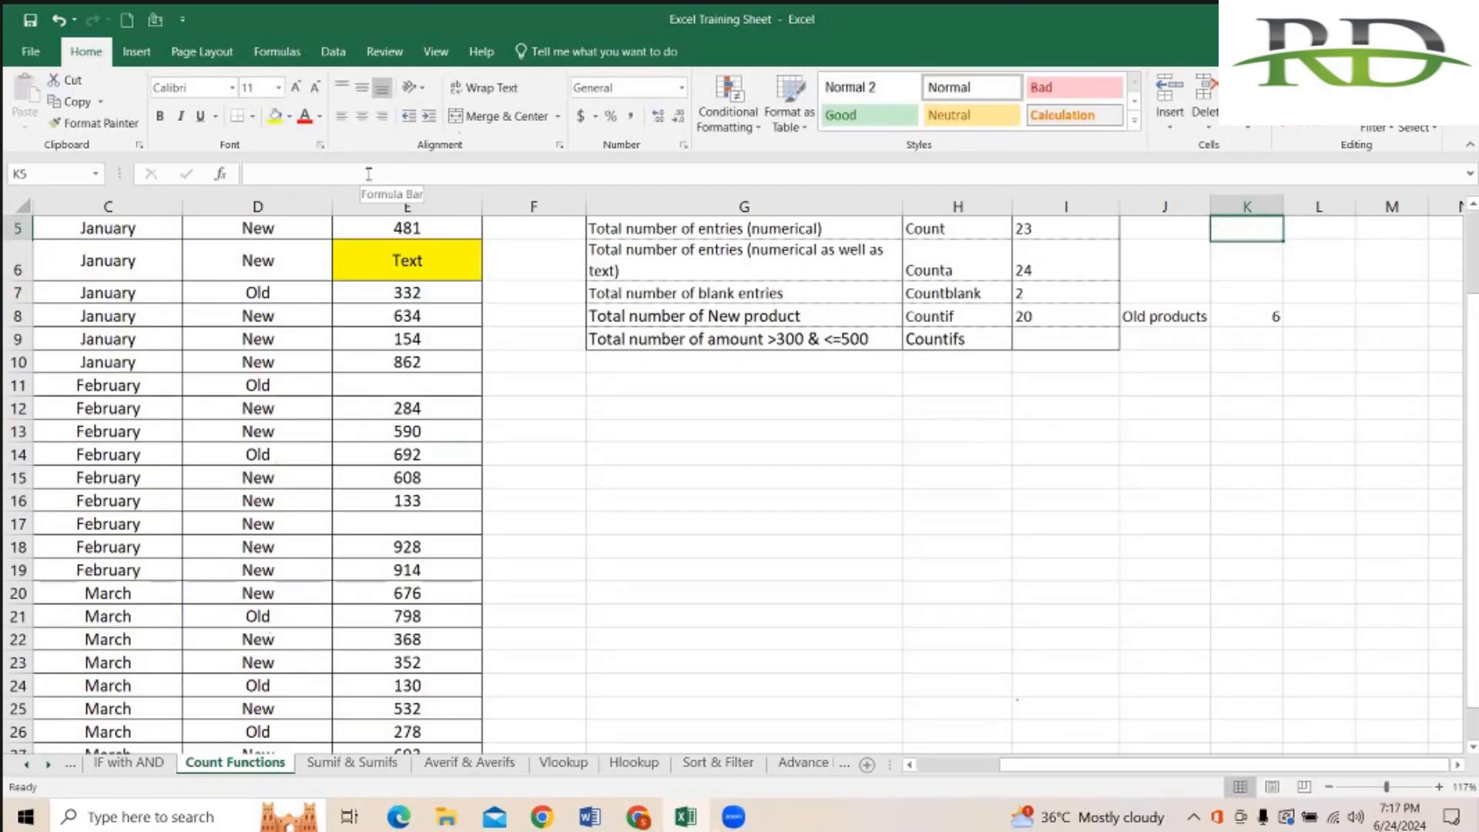
pyautogui.press('Down')
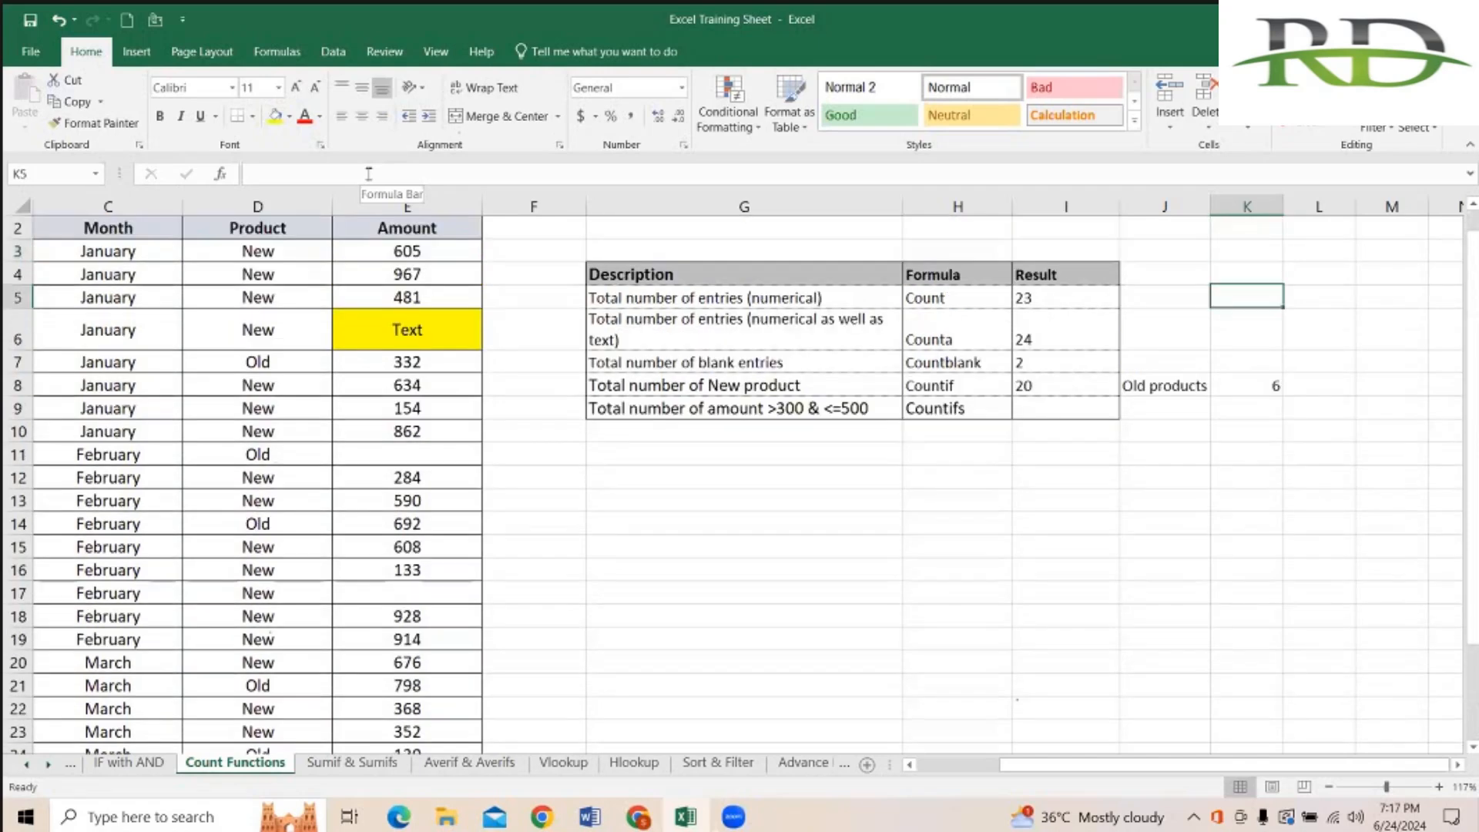
pyautogui.press('Up')
pyautogui.press('Up')
pyautogui.press('Up')
pyautogui.press('Up')
pyautogui.press('Down')
pyautogui.press('Down')
pyautogui.press('Down')
pyautogui.press('Down')
pyautogui.press('Down')
pyautogui.press('Down')
pyautogui.press('Down')
pyautogui.press('Left')
pyautogui.press('Left')
pyautogui.press('Left')
pyautogui.press('Left')
pyautogui.press('Left')
pyautogui.press('Left')
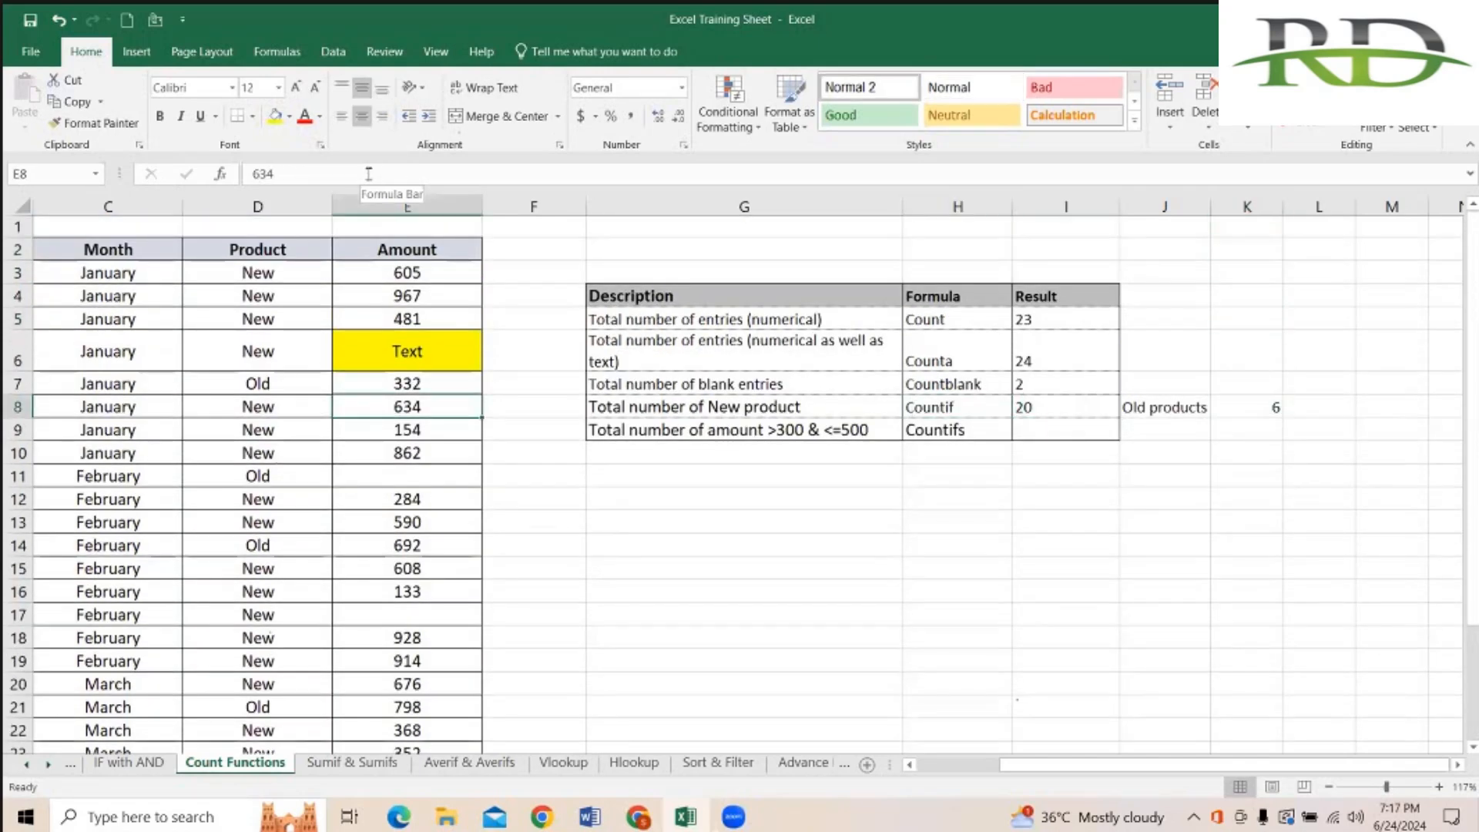
pyautogui.press('Left')
pyautogui.press('Up')
pyautogui.press('Up')
pyautogui.press('Up')
pyautogui.press('Up')
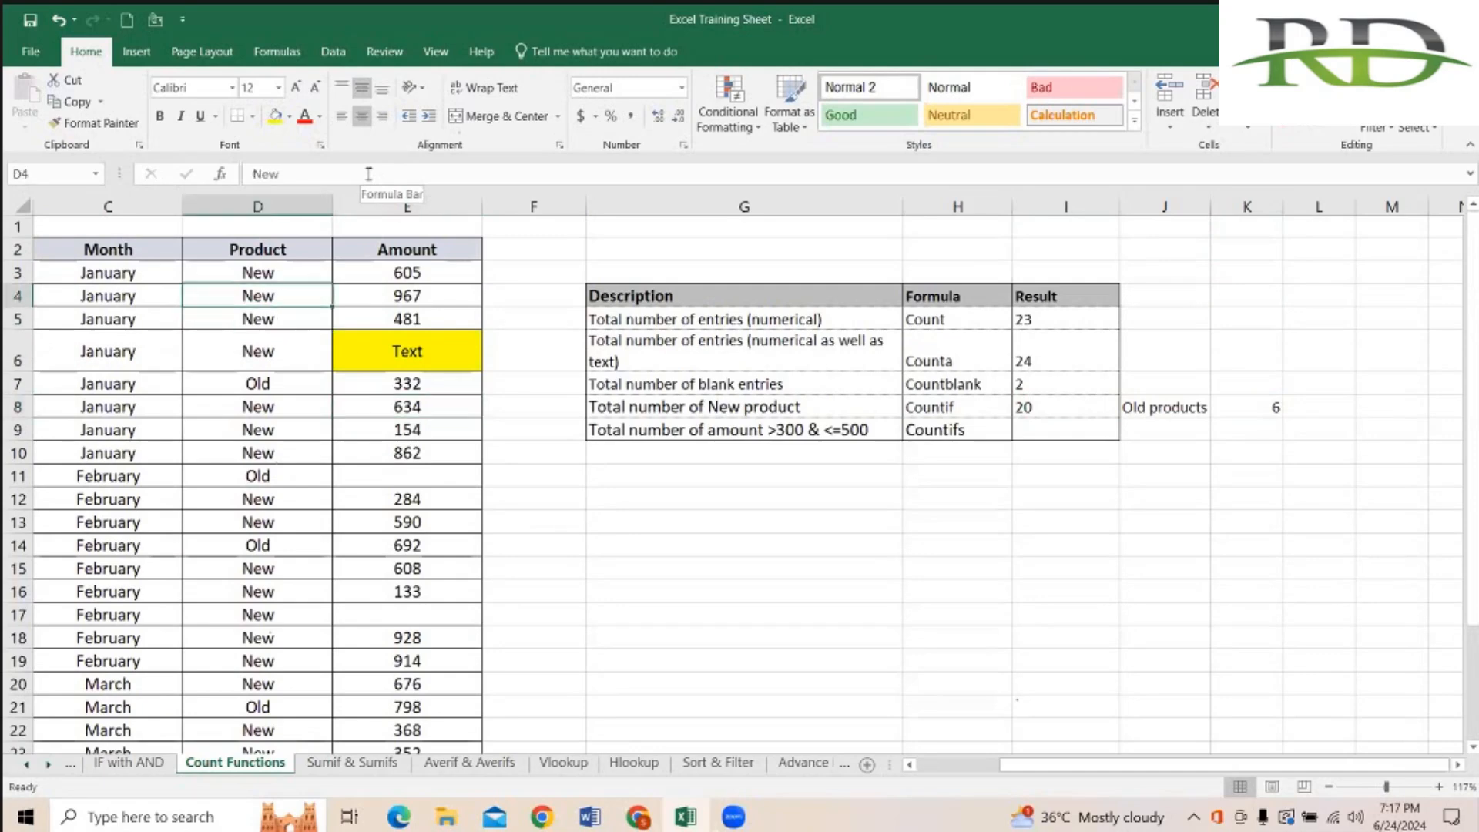
pyautogui.press('Up')
pyautogui.hotkey('shift', 'pagedown')
pyautogui.press('Up')
# Step: Compare the Old products formula in K8 with the New product formula in I8
pyautogui.press('Right')
pyautogui.press('Right')
pyautogui.press('Right')
pyautogui.press('Right')
pyautogui.press('Right')
pyautogui.press('Right')
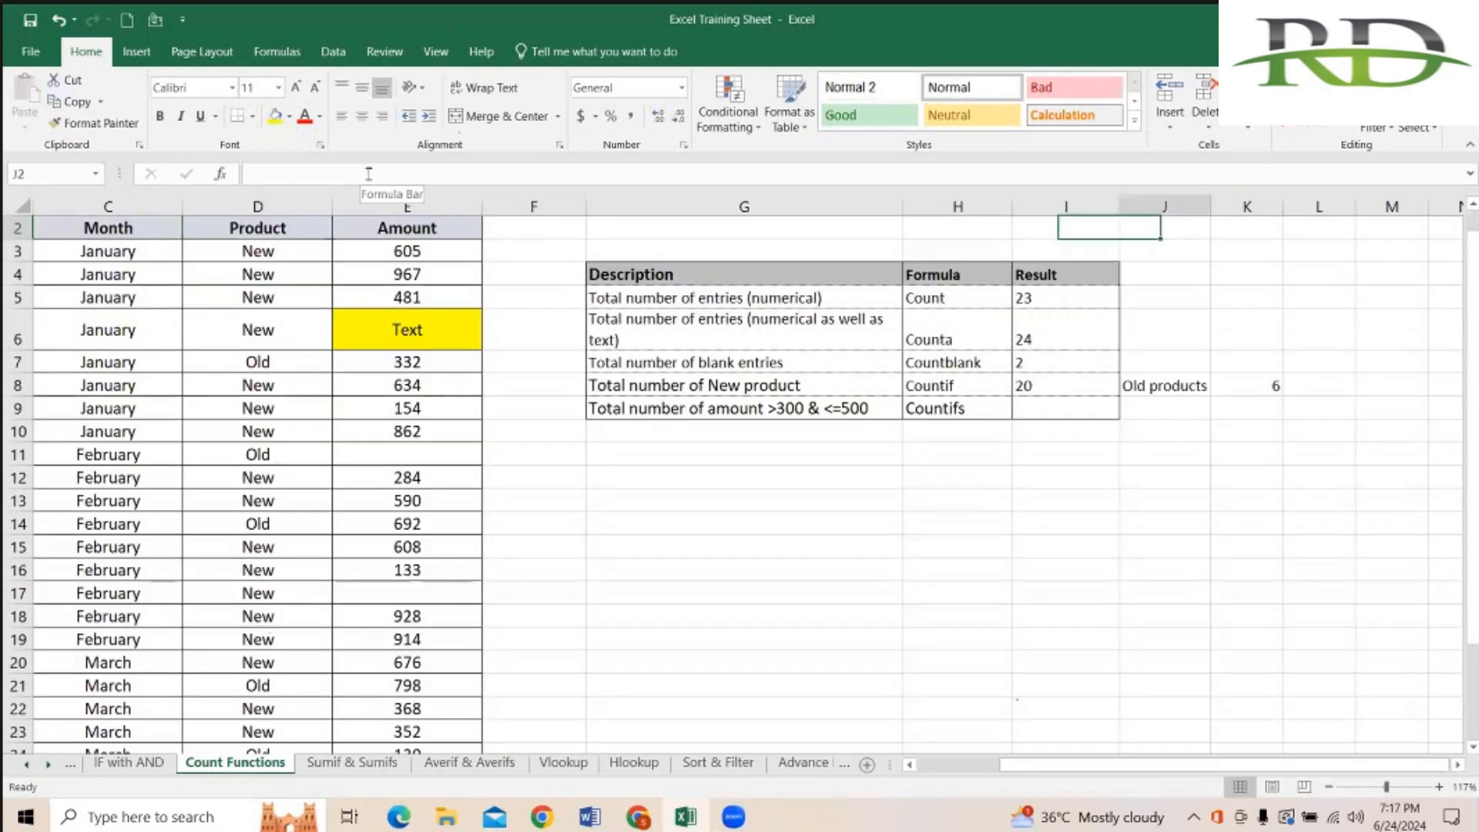
pyautogui.press('Right')
pyautogui.press('Down')
pyautogui.press('Down')
pyautogui.press('Down')
pyautogui.press('Down')
pyautogui.press('Down')
pyautogui.press('Down')
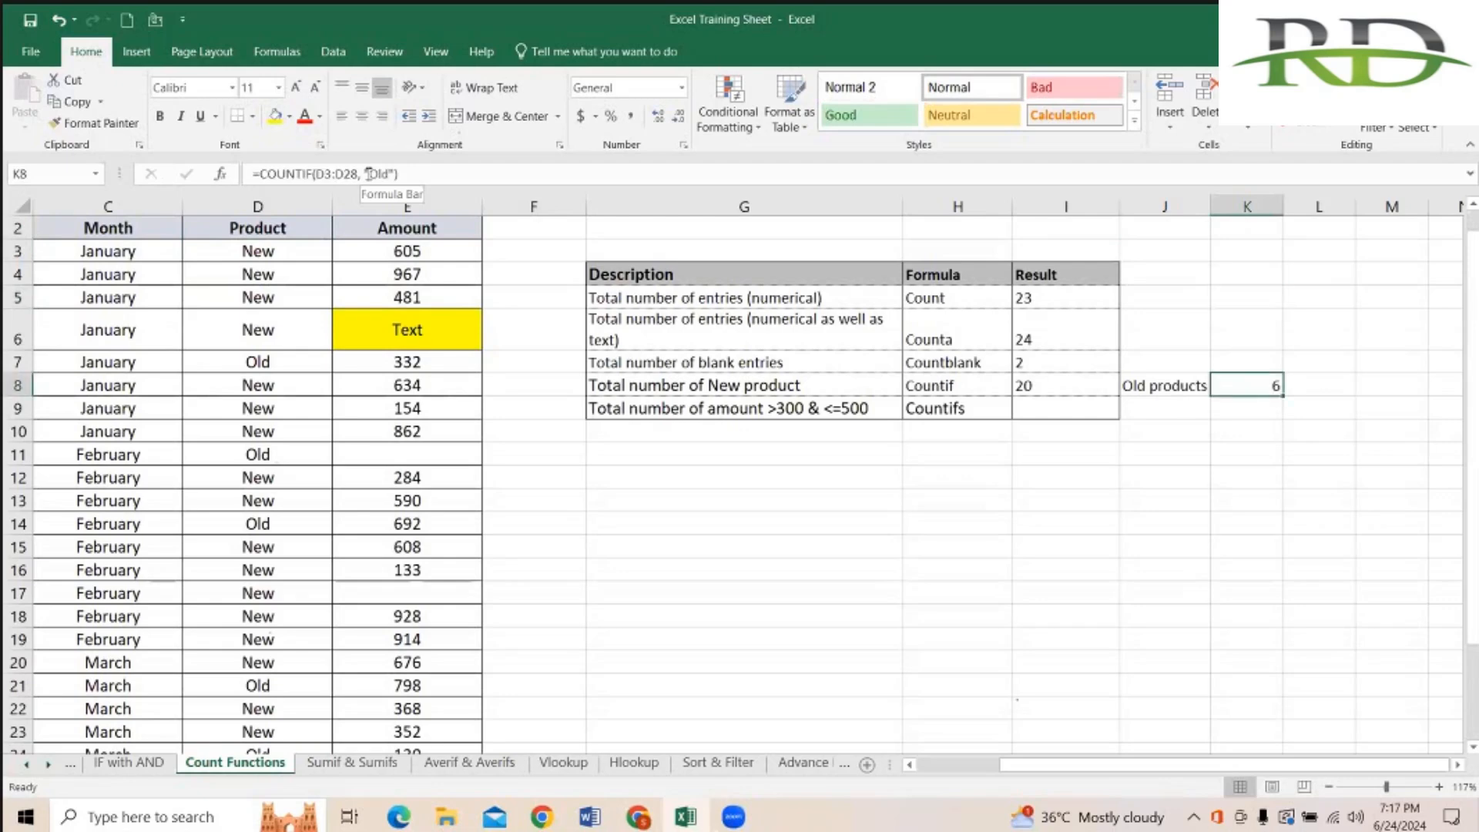
pyautogui.press('Left')
pyautogui.press('Left')
pyautogui.press('Right')
pyautogui.press('Right')
pyautogui.press('Left')
pyautogui.press('Left')
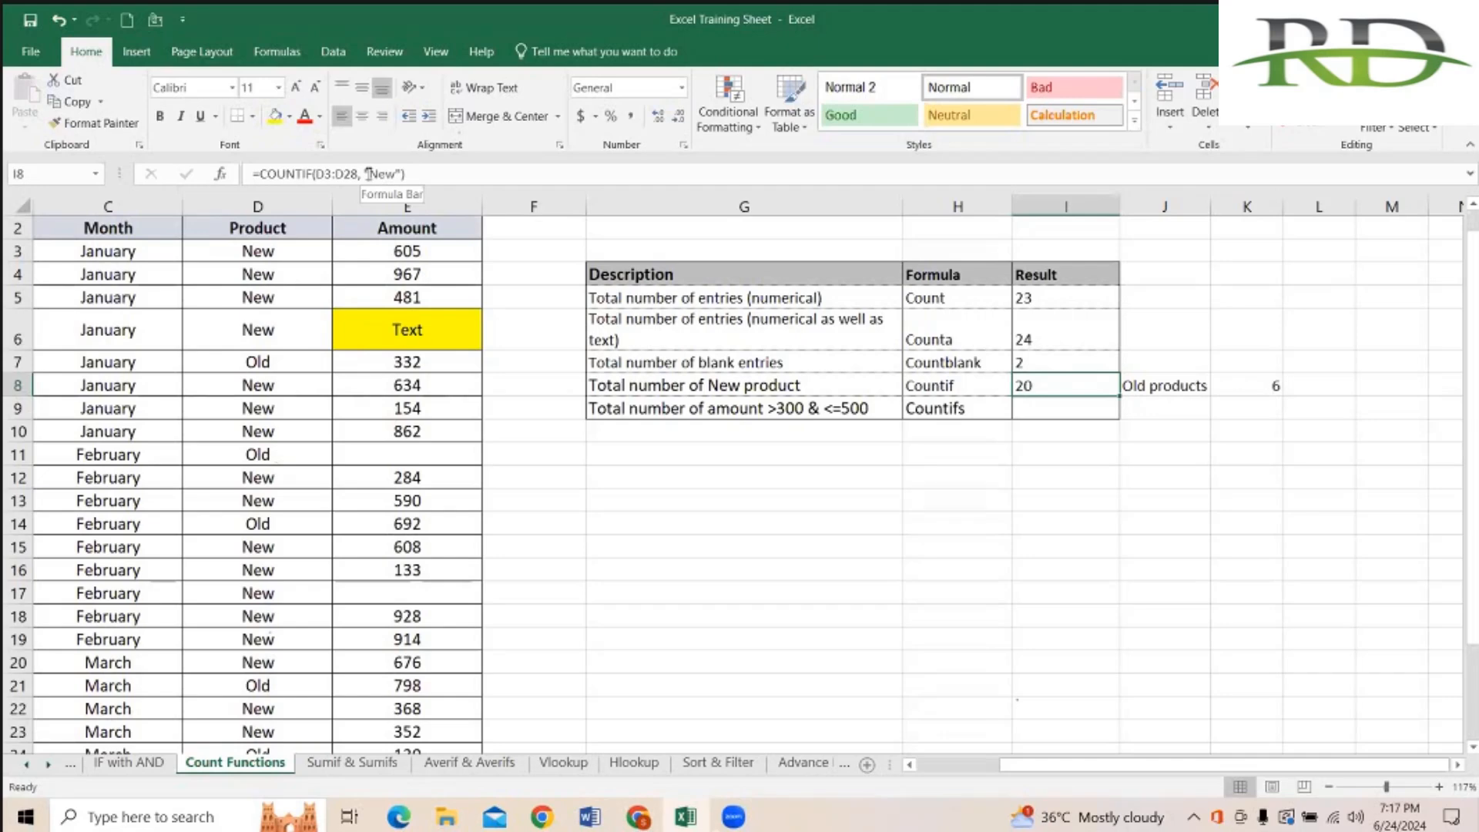
pyautogui.press('Right')
pyautogui.press('Right')
pyautogui.press('Right')
pyautogui.press('Left')
pyautogui.press('Left')
pyautogui.press('Left')
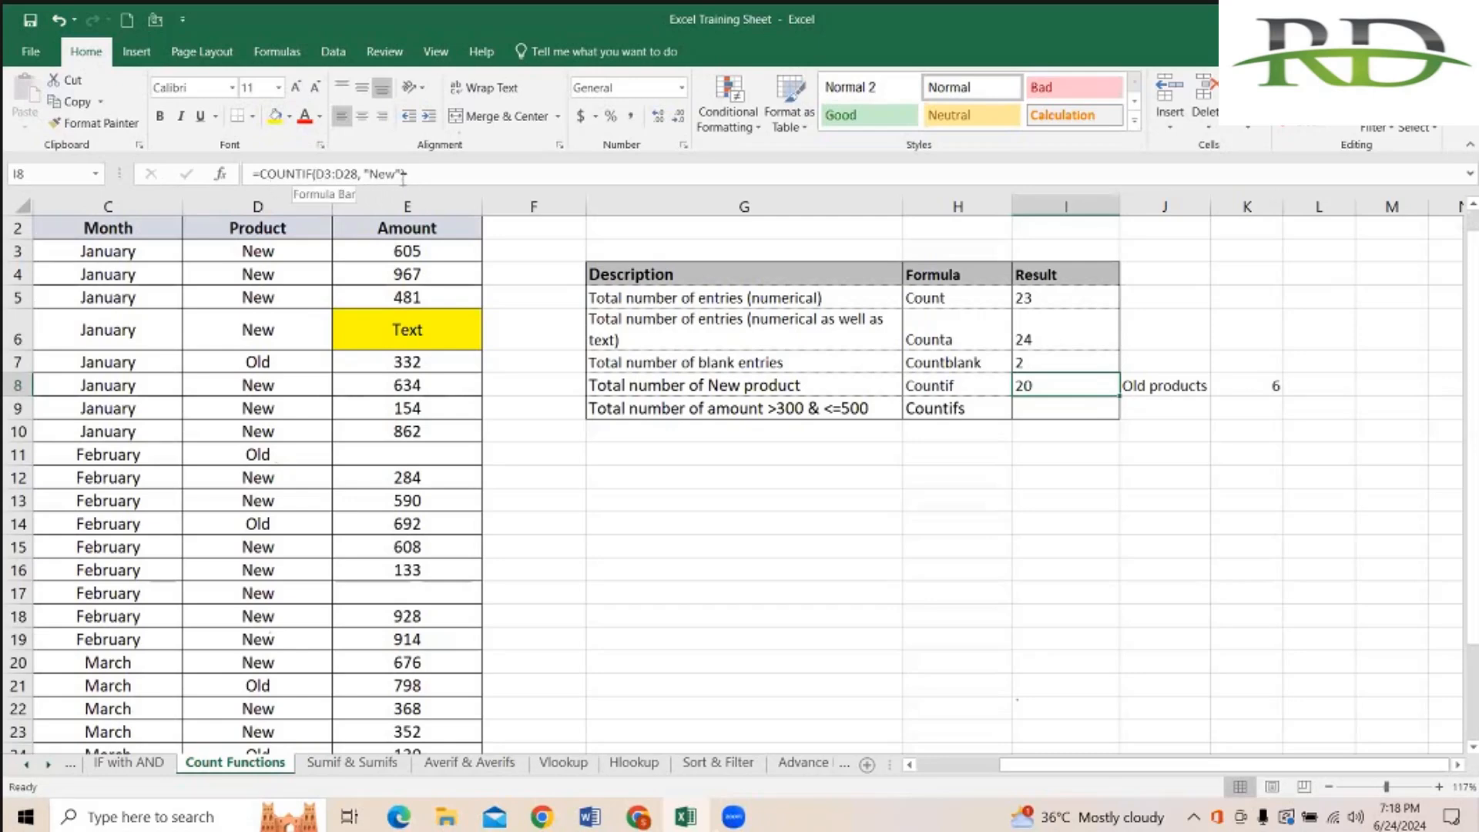
pyautogui.click(1053, 483)
pyautogui.write('=')
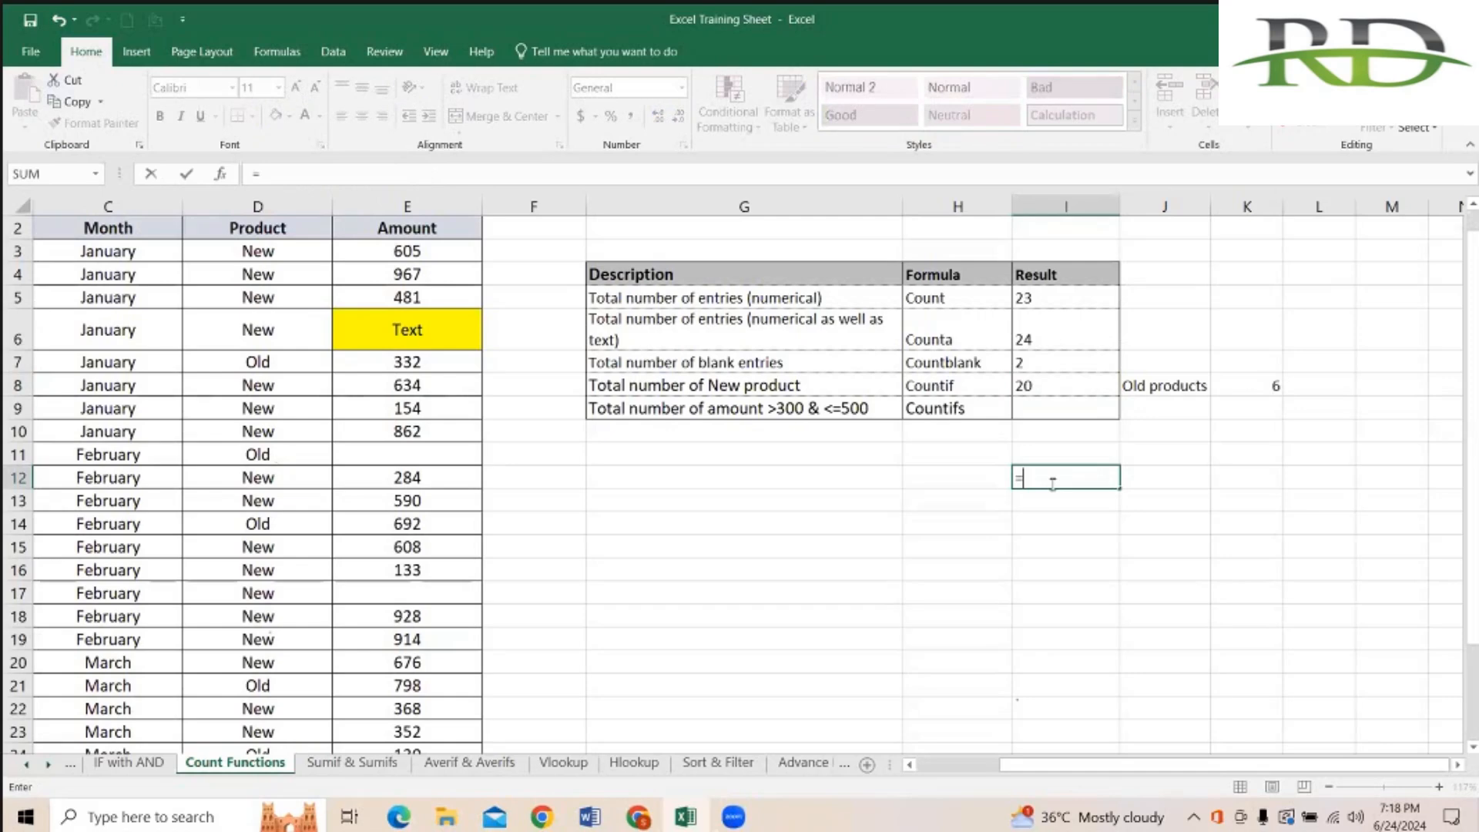
pyautogui.write('count')
pyautogui.press('Down')
pyautogui.press('Down')
pyautogui.press('Down')
pyautogui.press('Tab')
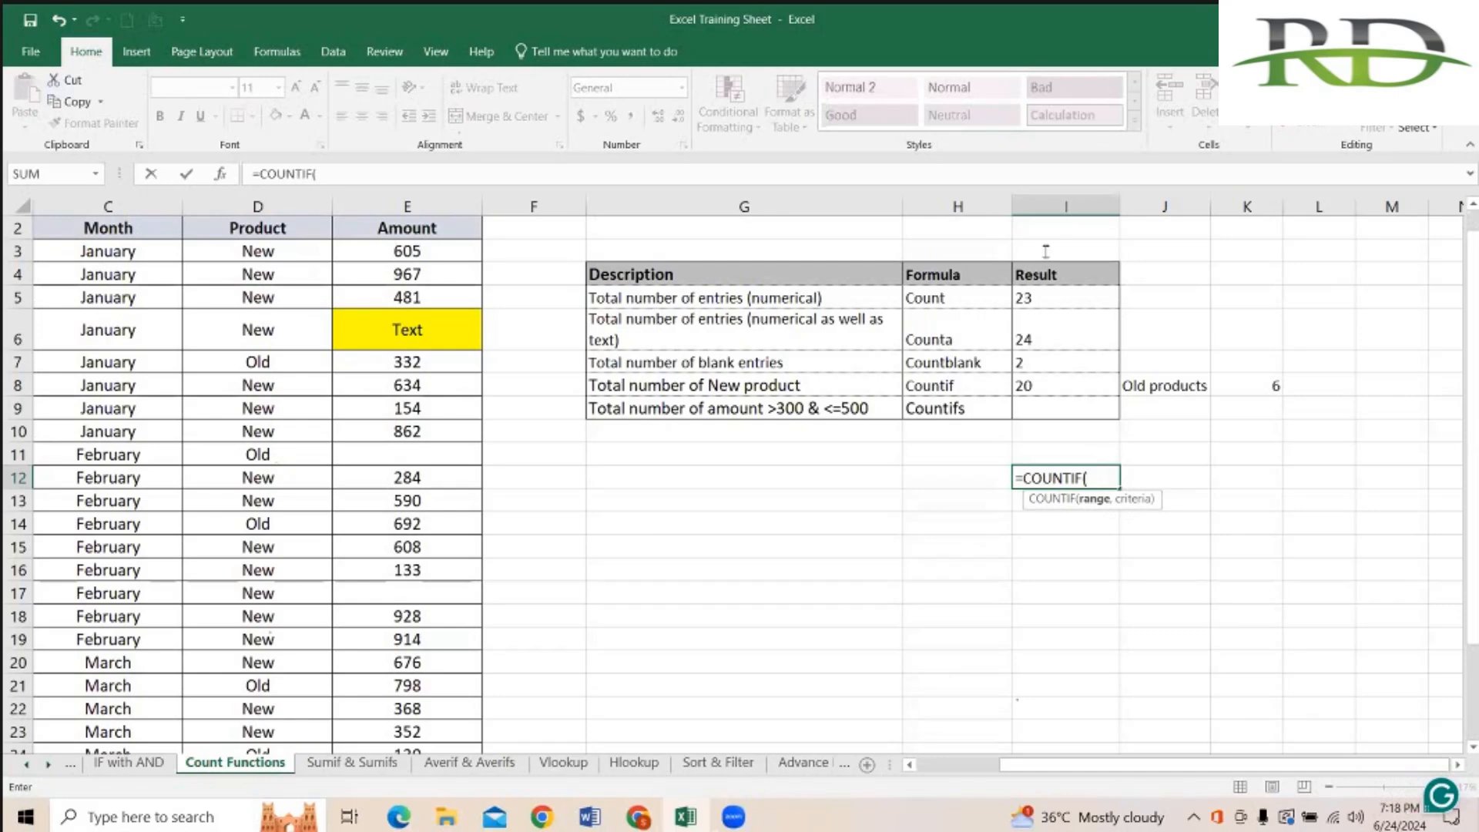
pyautogui.click(676, 232)
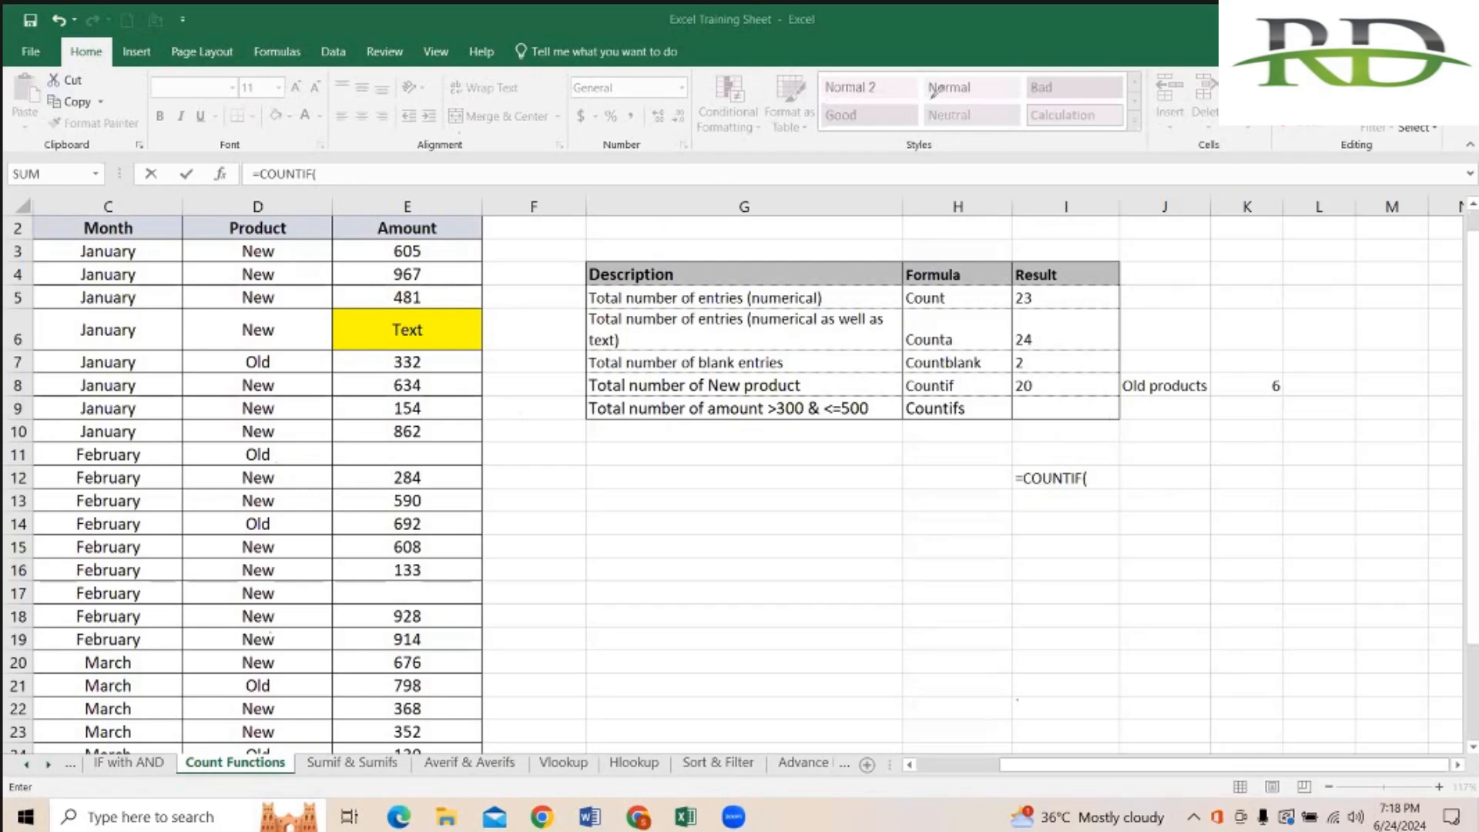
pyautogui.click(1102, 479)
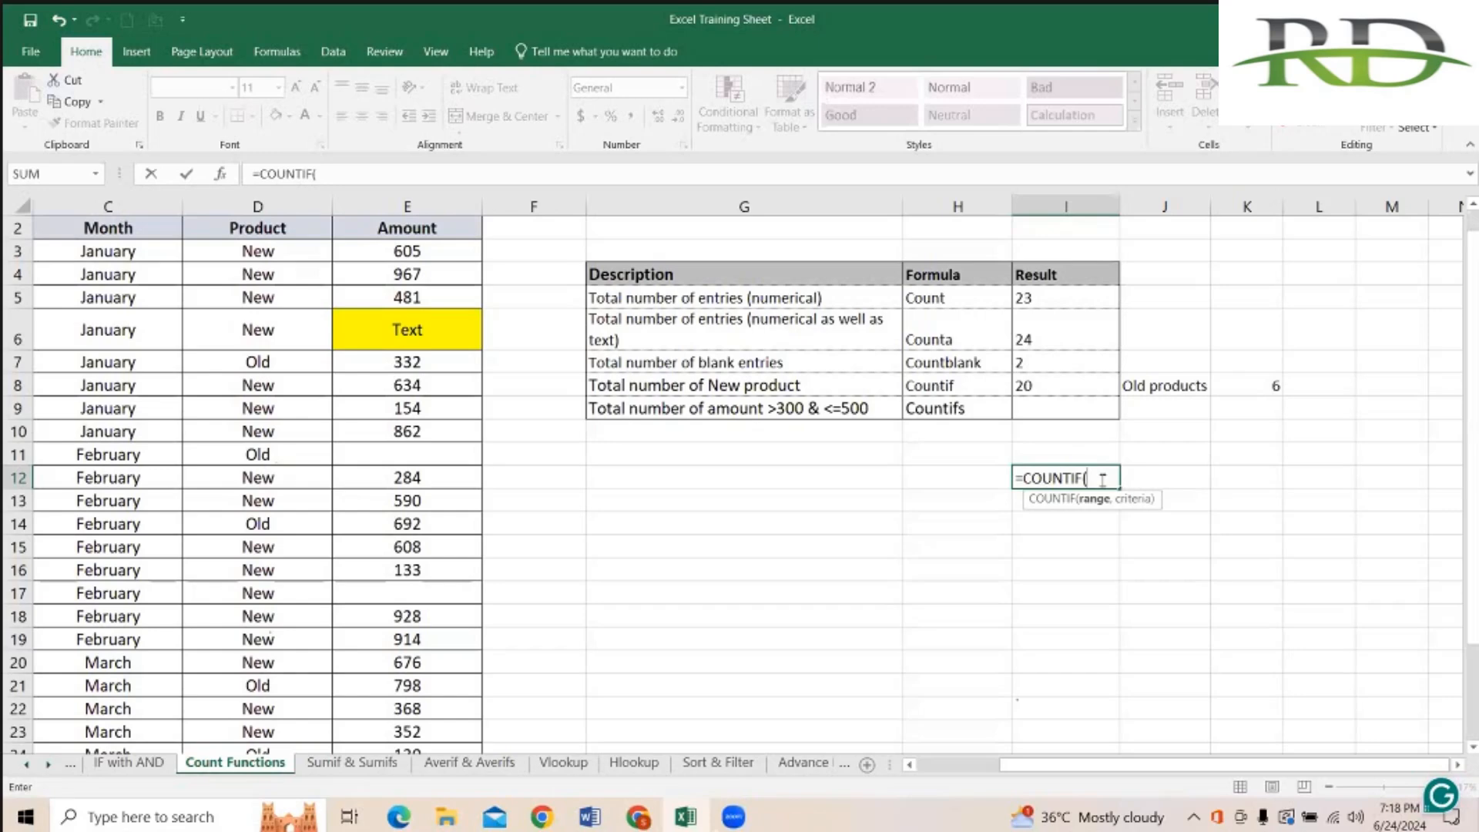
pyautogui.press('BackSpace')
pyautogui.press('BackSpace')
pyautogui.press('BackSpace')
pyautogui.press('BackSpace')
pyautogui.press('BackSpace')
pyautogui.press('BackSpace')
pyautogui.press('BackSpace')
pyautogui.press('BackSpace')
pyautogui.press('BackSpace')
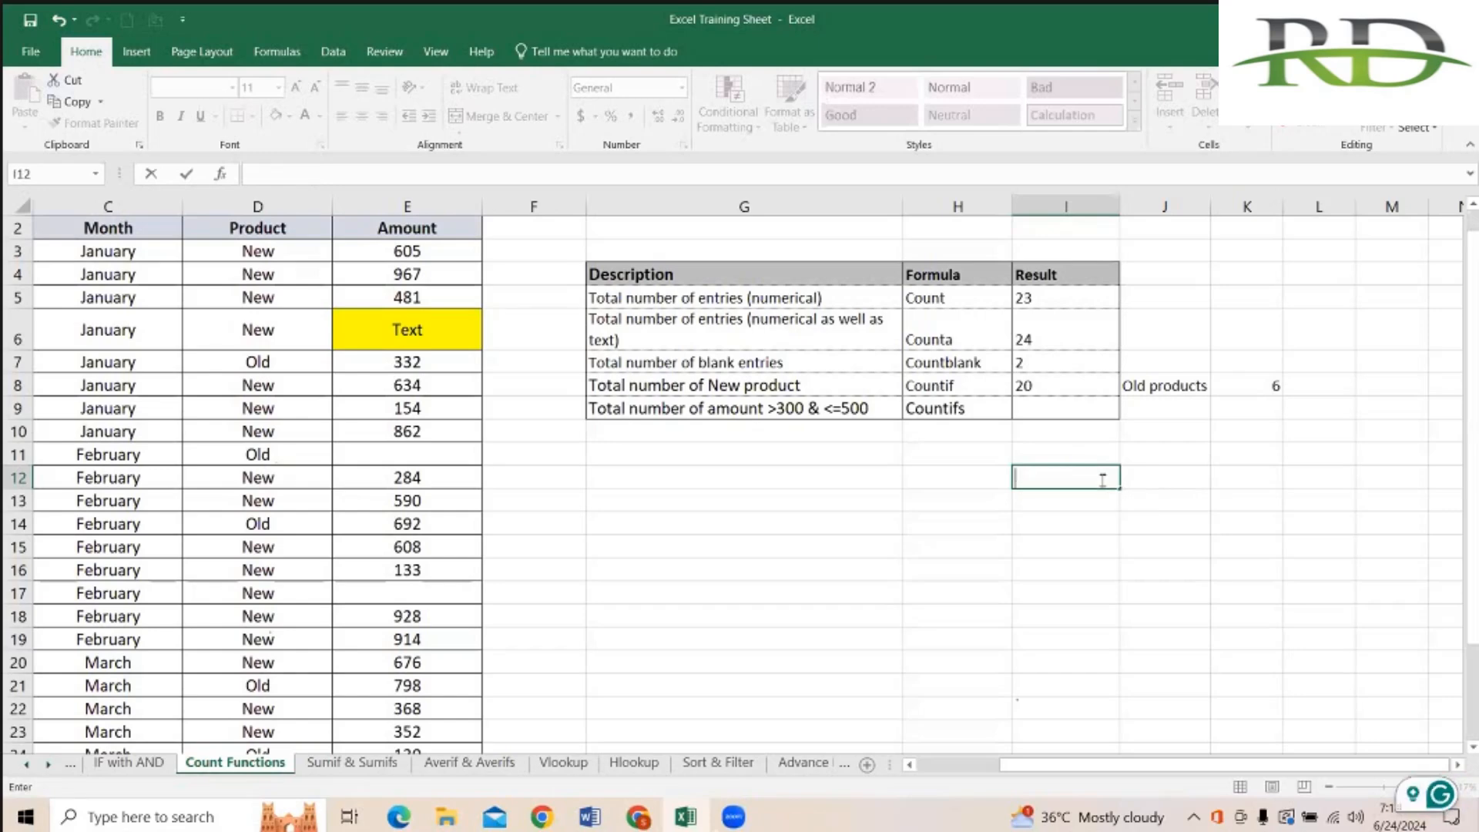
pyautogui.press('Escape')
# Step: Begin a COUNTIFS formula in result cell I9 for the total number of amounts >300 and <=500
pyautogui.press('Up')
pyautogui.press('Up')
pyautogui.press('Up')
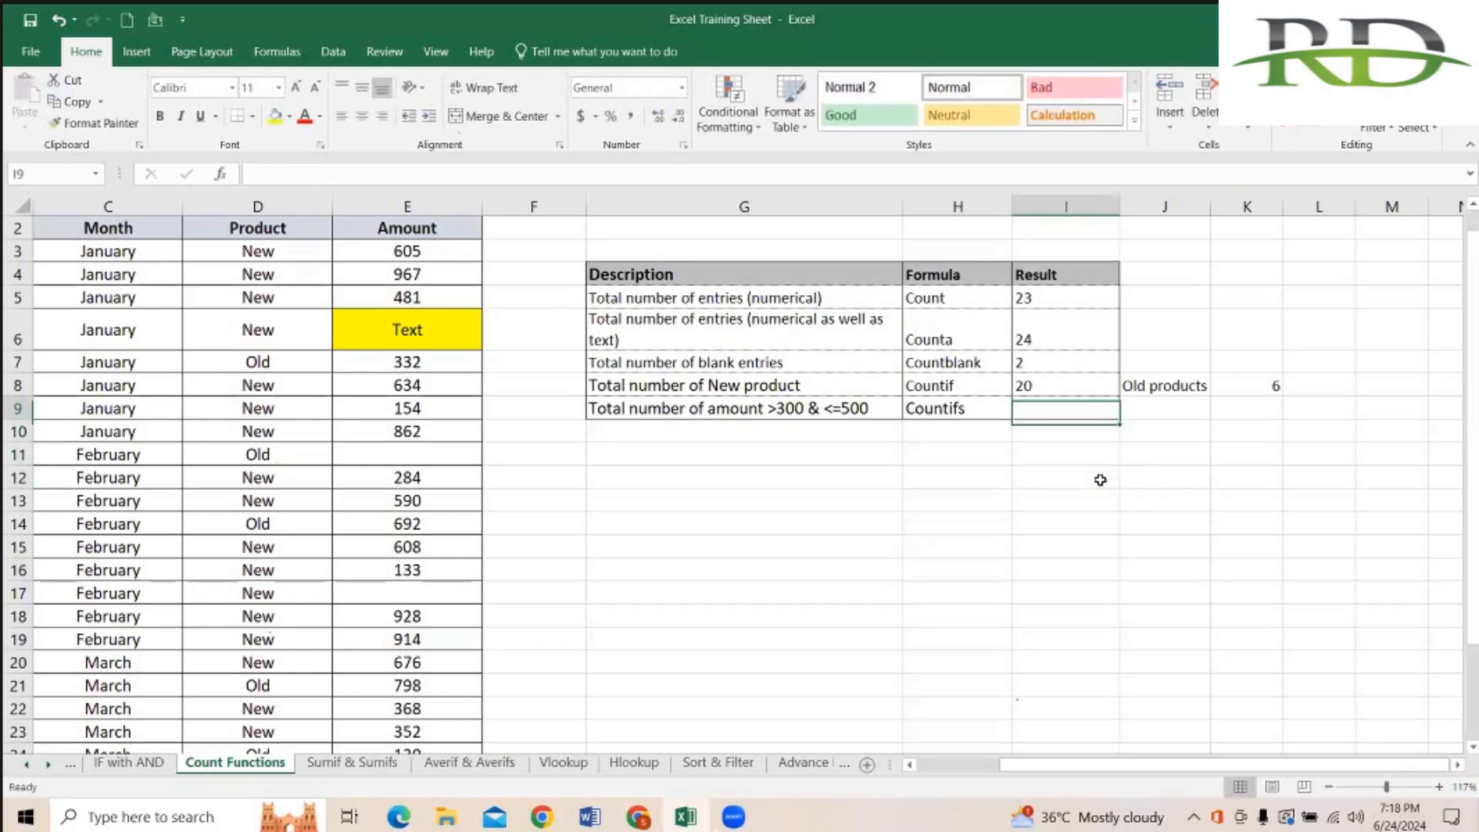
pyautogui.press('Left')
pyautogui.press('Left')
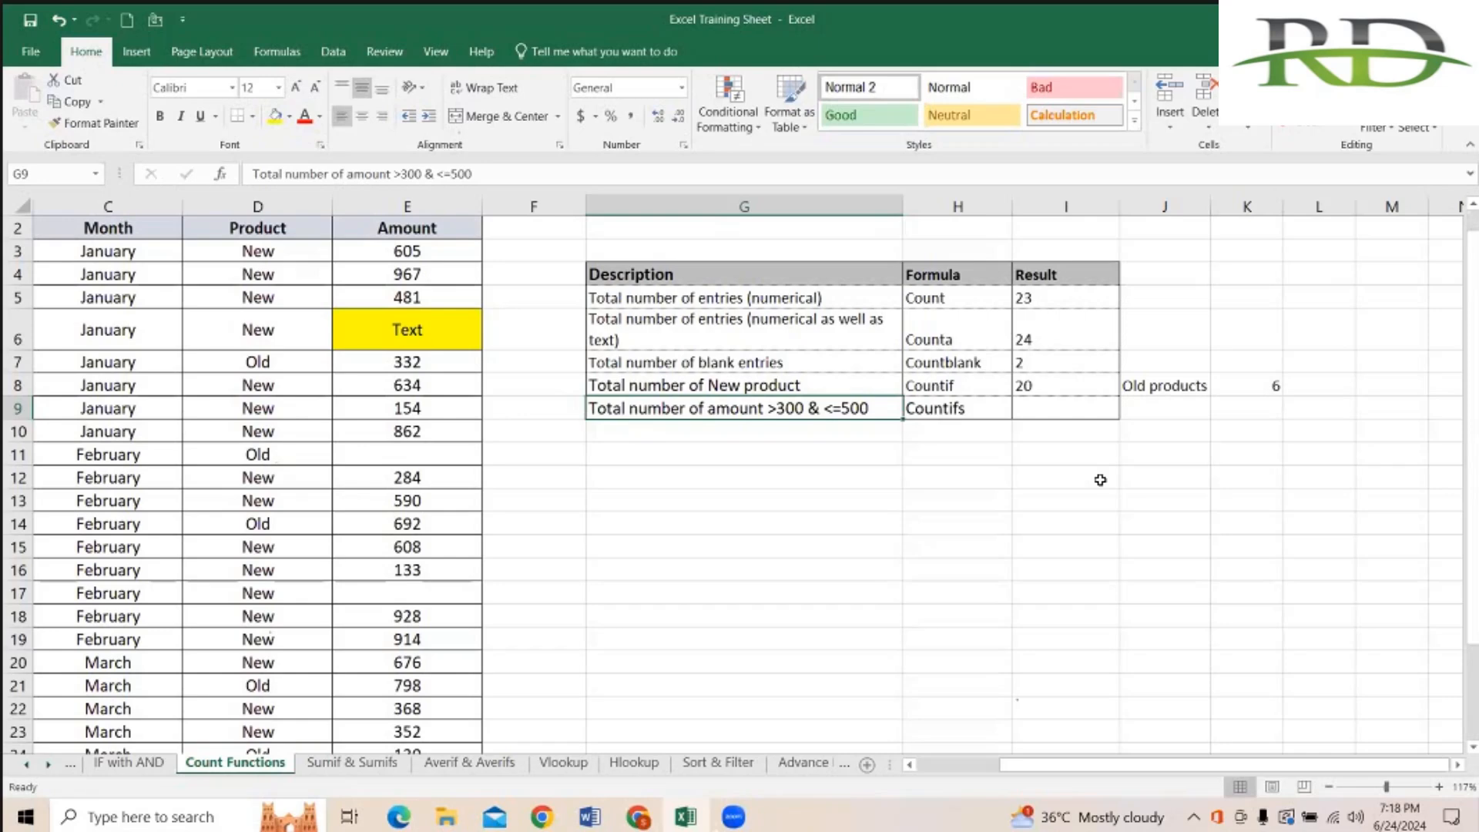
pyautogui.press('Right')
pyautogui.press('Right')
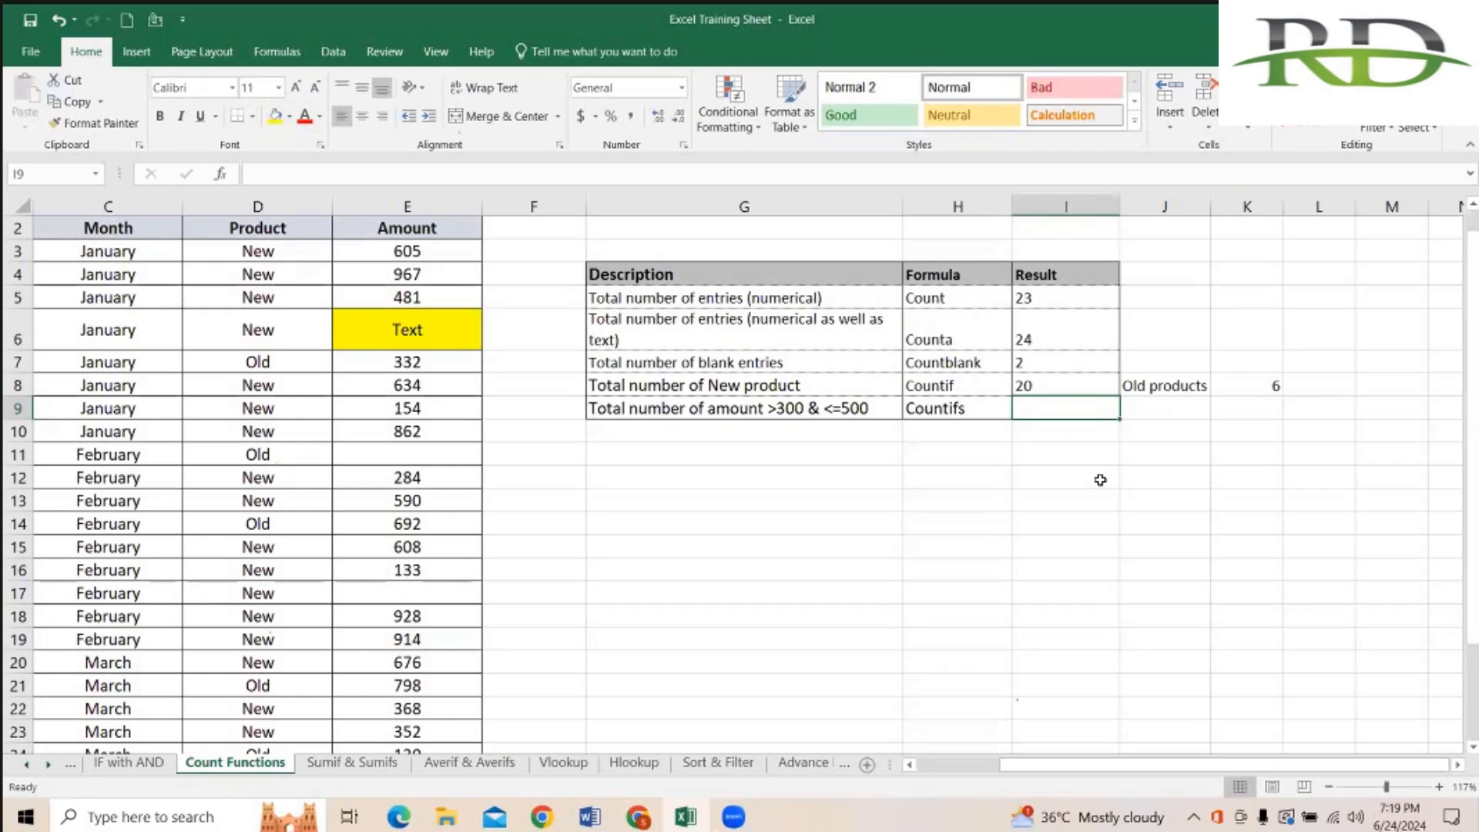
pyautogui.write('=coun')
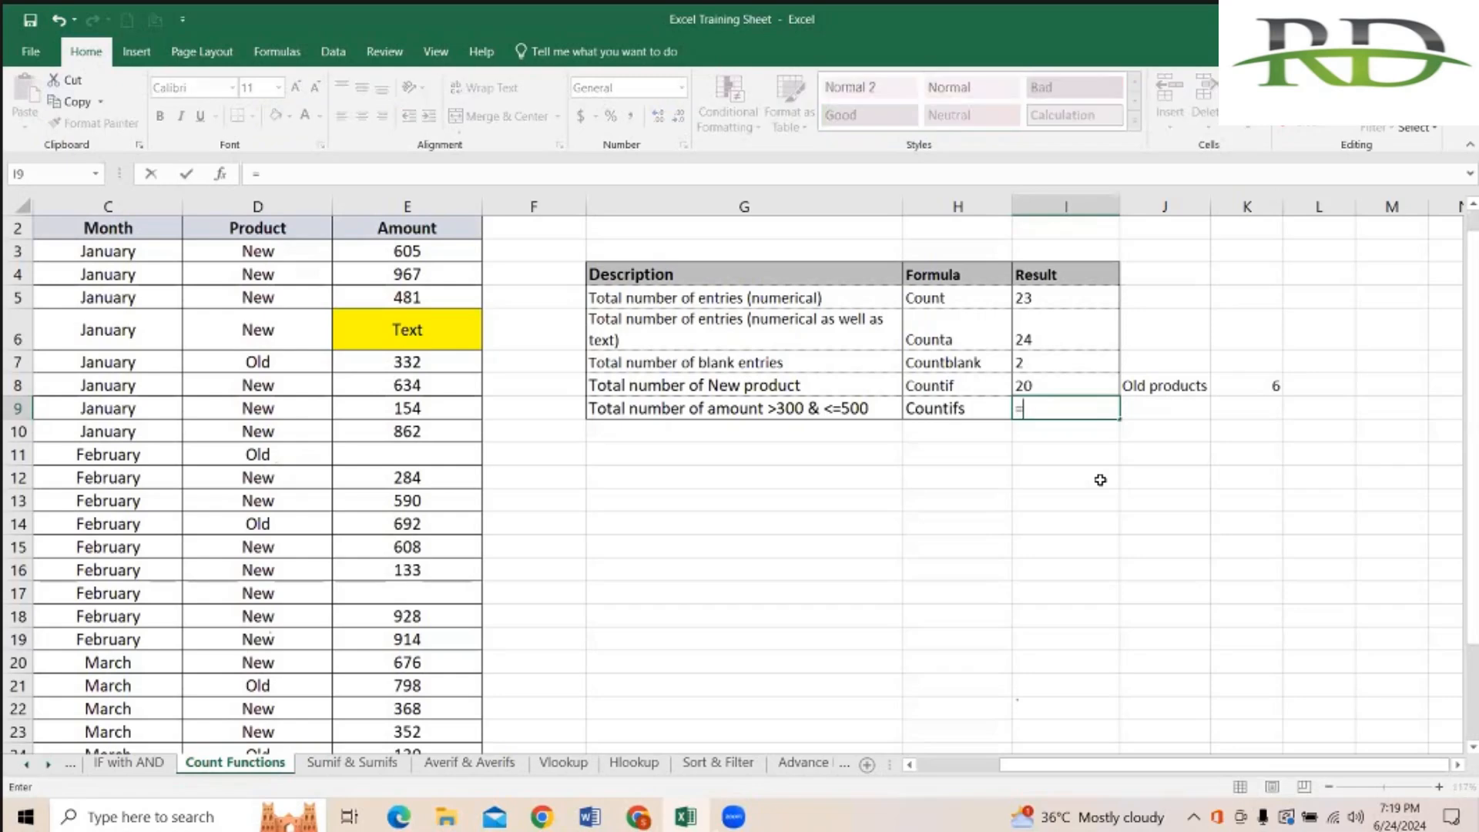
pyautogui.press('Down')
pyautogui.press('Down')
pyautogui.press('Down')
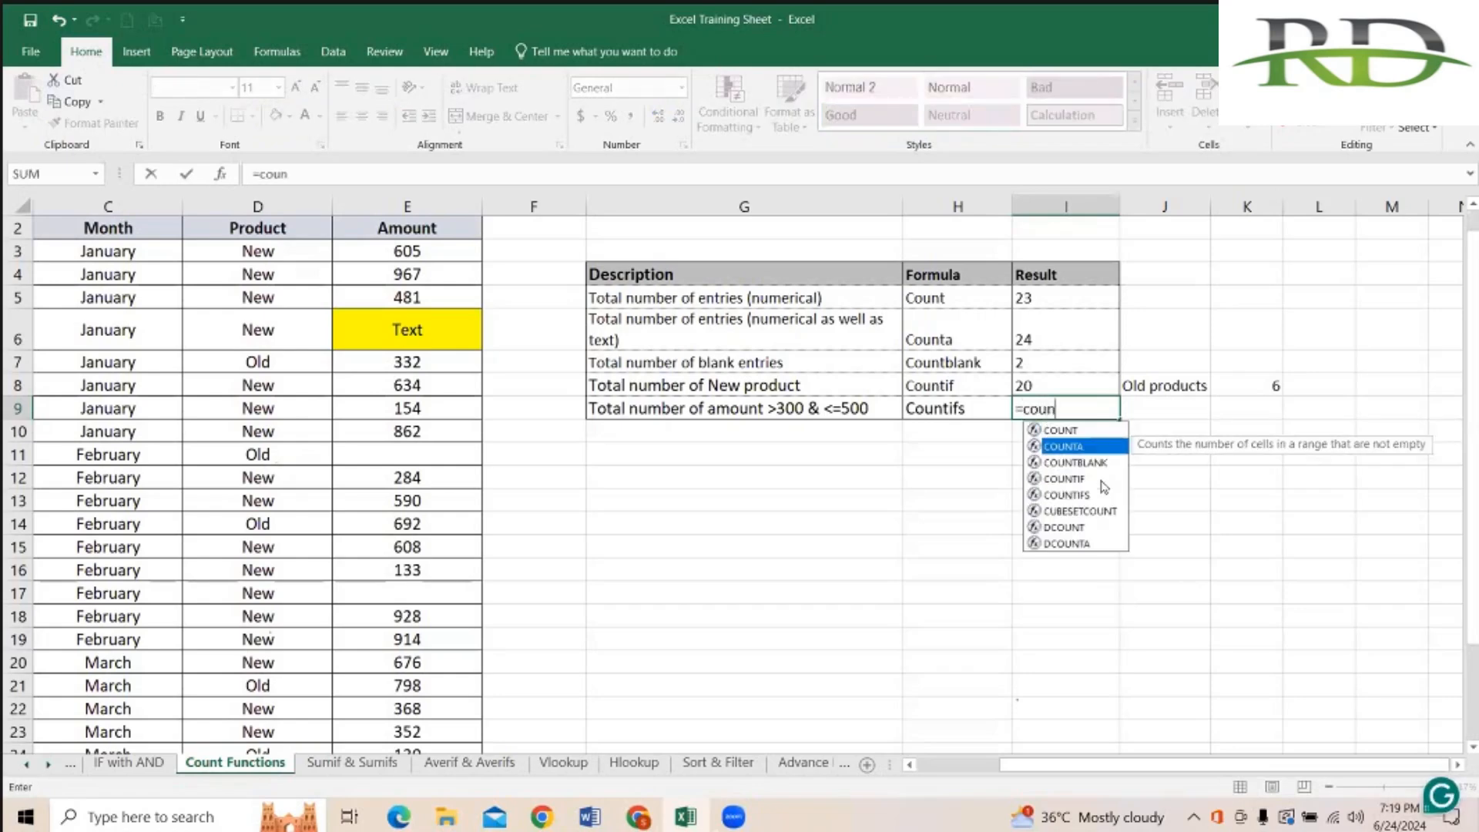
pyautogui.press('Tab')
pyautogui.press('BackSpace')
pyautogui.press('Down')
pyautogui.press('Tab')
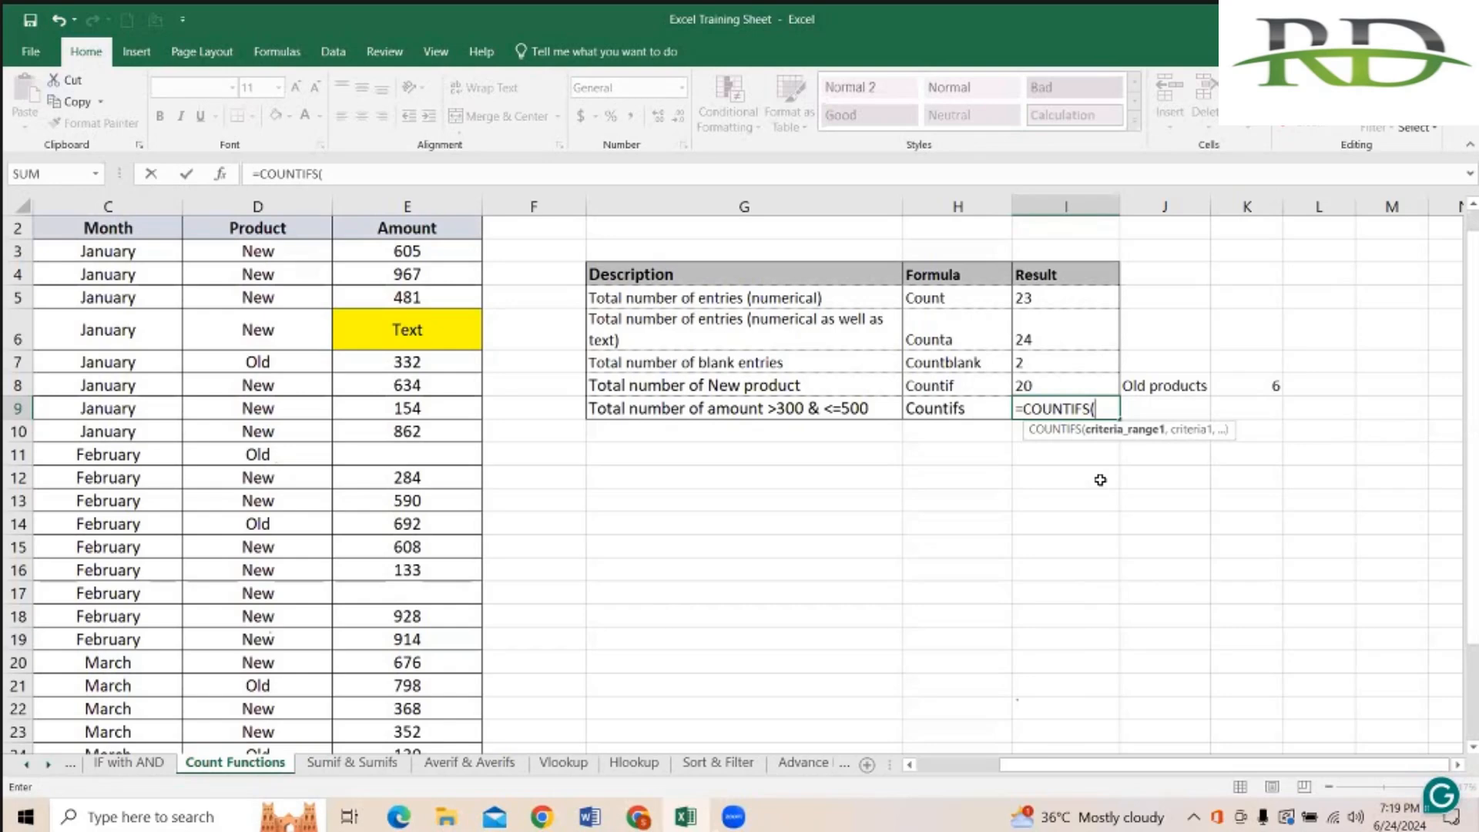
# Step: Extend the COUNTIFS formula with placeholder commas to reveal its additional criteria pairs, and remove them again
pyautogui.write(',,,,,,,,,')
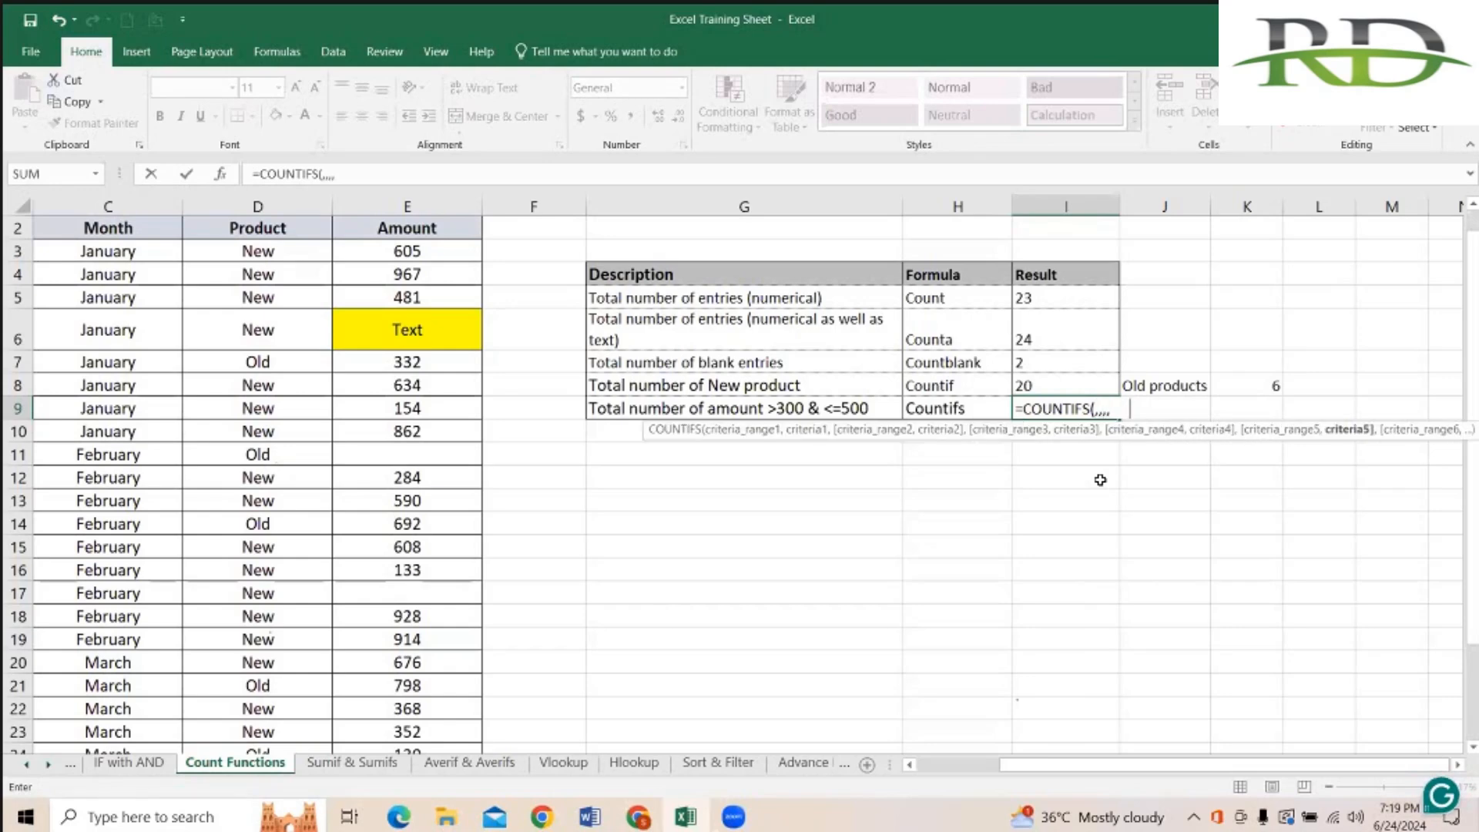
pyautogui.write(',,,,,,,,,,,,,,,,,,,,,,')
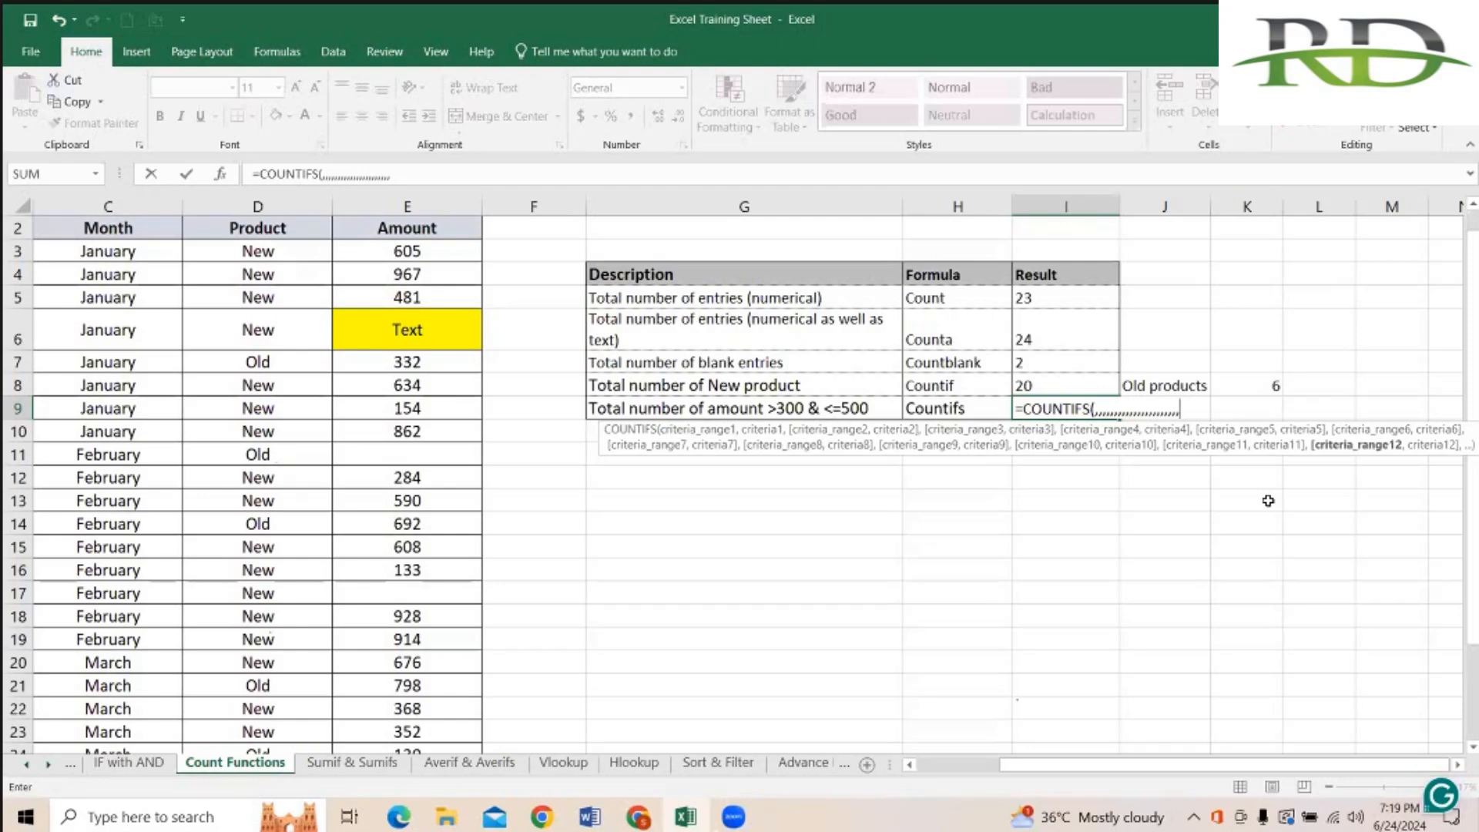
pyautogui.press('BackSpace')
pyautogui.press('BackSpace')
pyautogui.press('BackSpace')
pyautogui.press('BackSpace')
pyautogui.press('BackSpace')
pyautogui.press('BackSpace')
pyautogui.press('BackSpace')
pyautogui.press('BackSpace')
pyautogui.press('BackSpace')
pyautogui.press('BackSpace')
pyautogui.press('BackSpace')
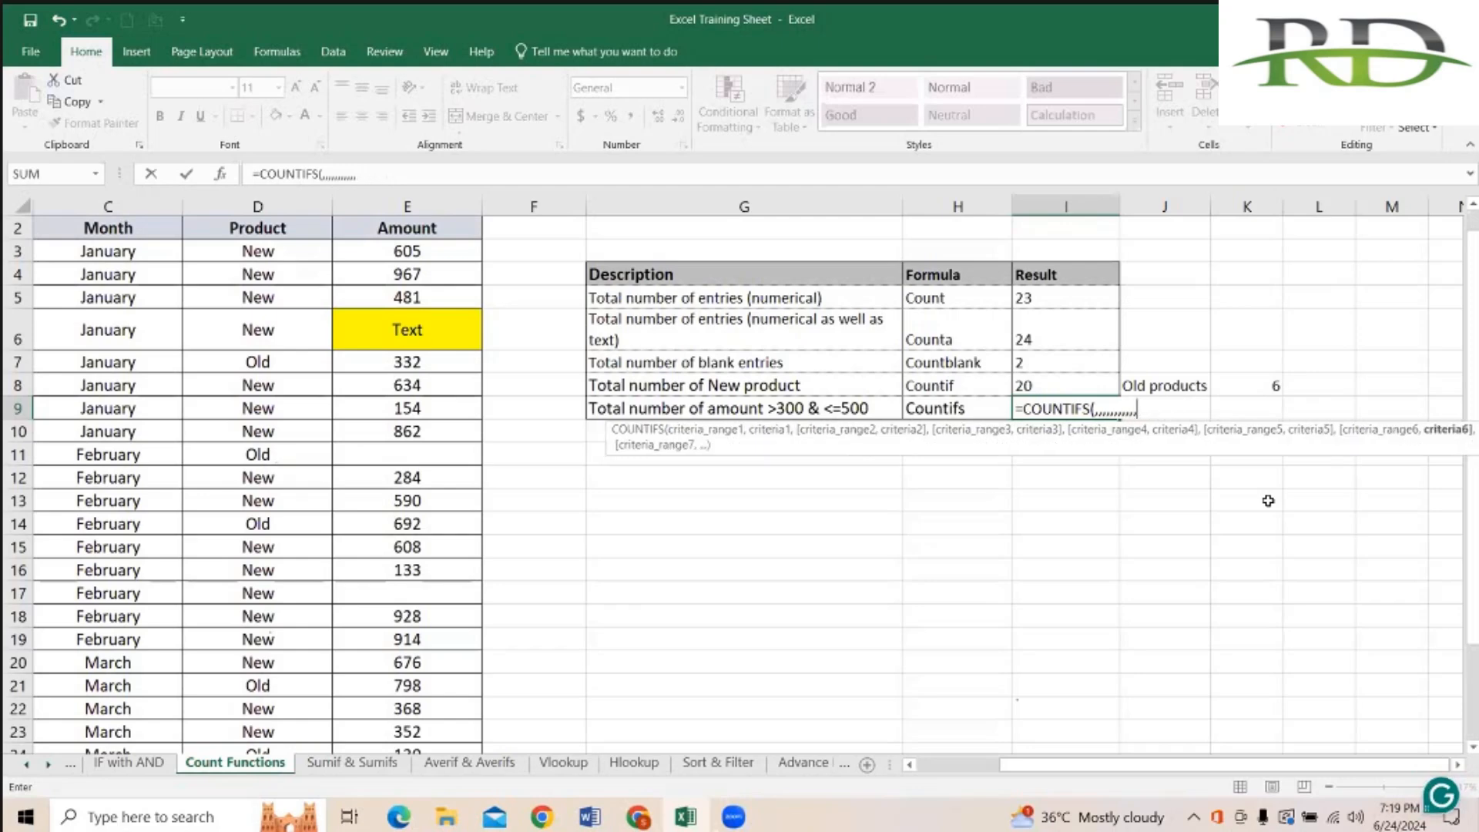
pyautogui.press('BackSpace')
pyautogui.press('BackSpace')
pyautogui.press('BackSpace')
pyautogui.press('BackSpace')
pyautogui.press('BackSpace')
pyautogui.press('BackSpace')
pyautogui.press('BackSpace')
pyautogui.press('BackSpace')
pyautogui.press('BackSpace')
pyautogui.press('BackSpace')
pyautogui.press('BackSpace')
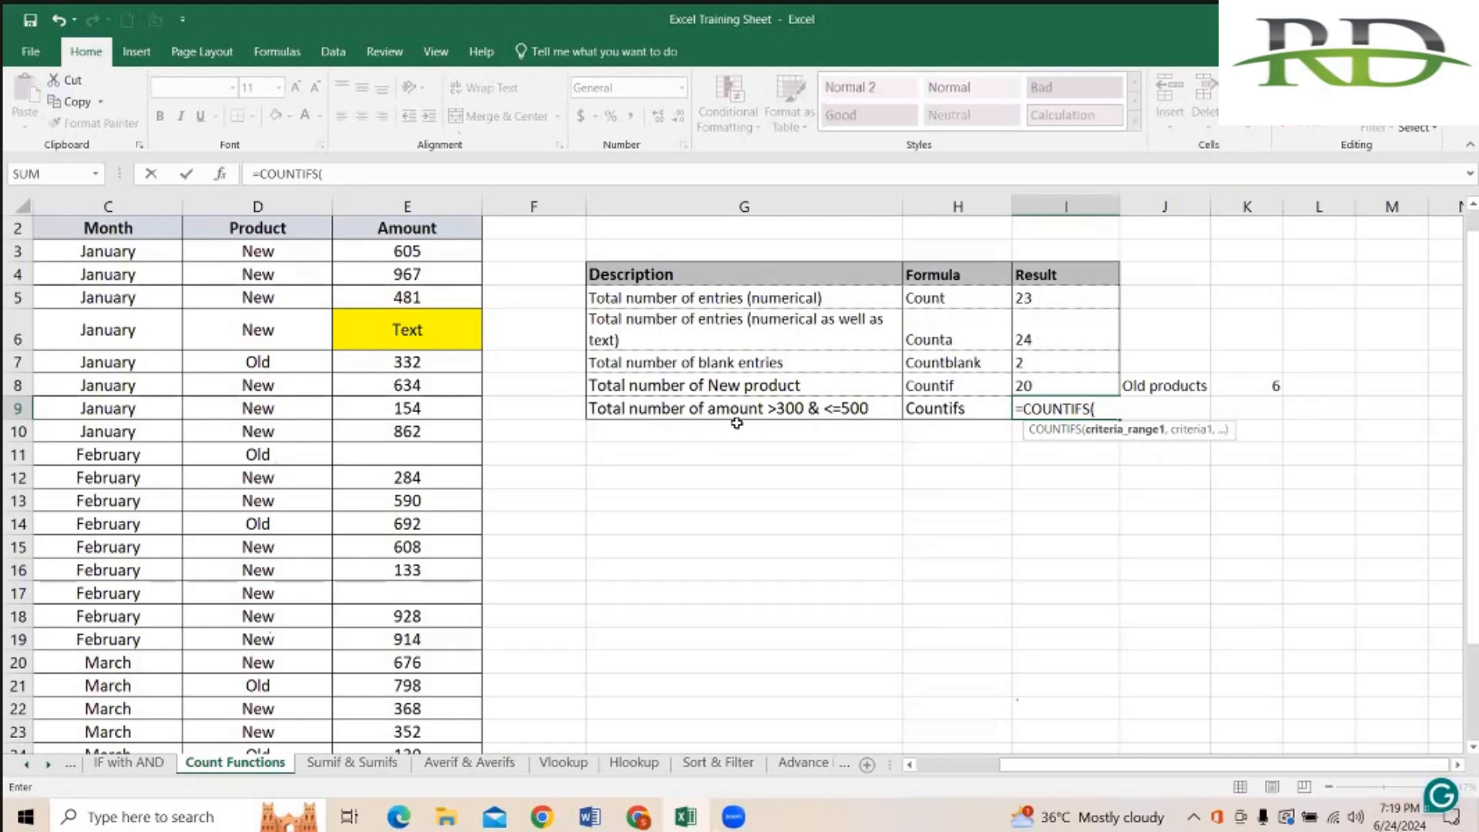
# Step: Give the COUNTIFS formula in I9 the Amount range E3:E28 as first criteria range with the criterion ">300"
pyautogui.click(409, 250)
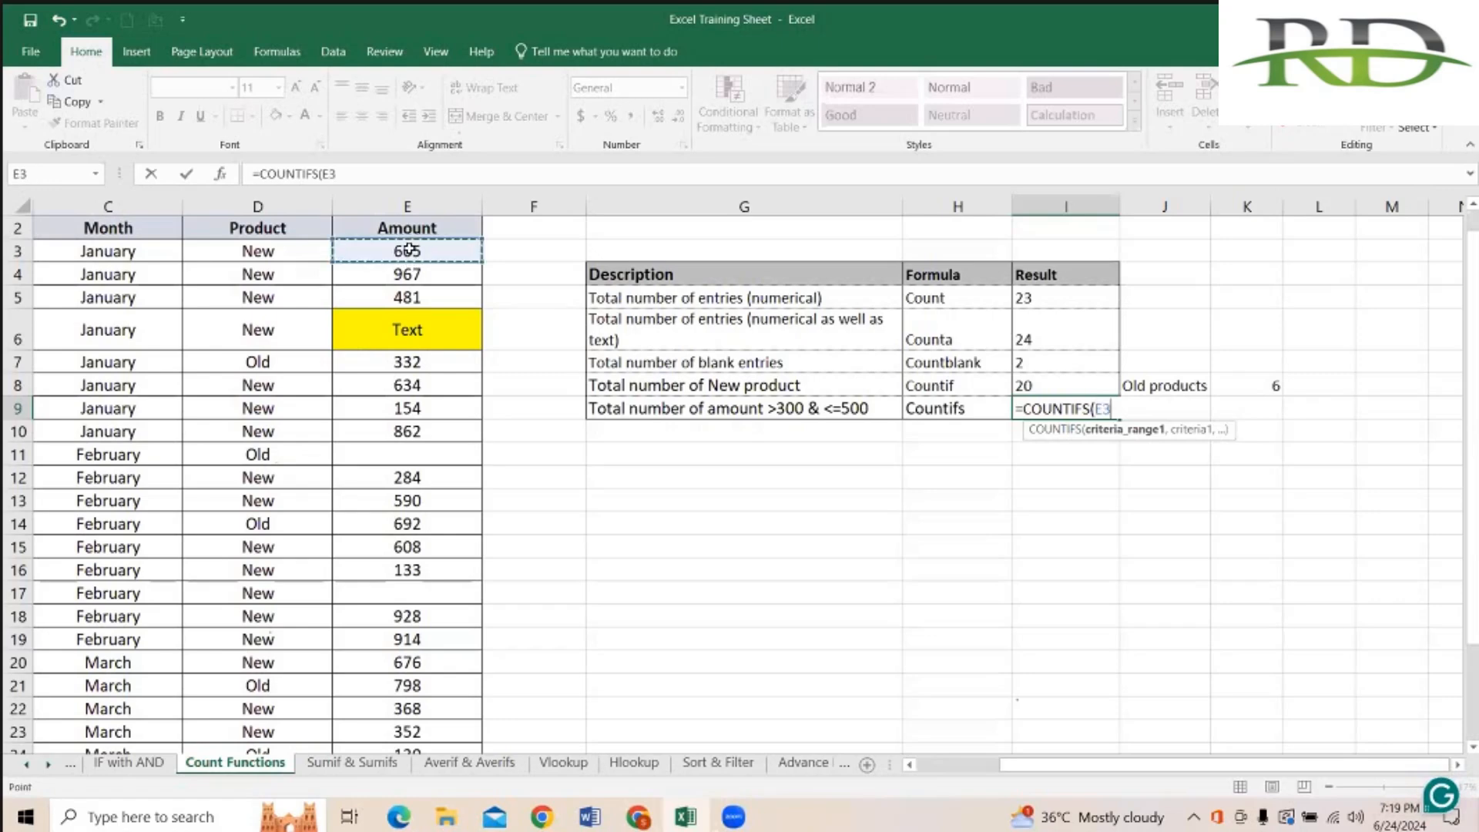
pyautogui.hotkey('ctrl', 'shift', 'Down')
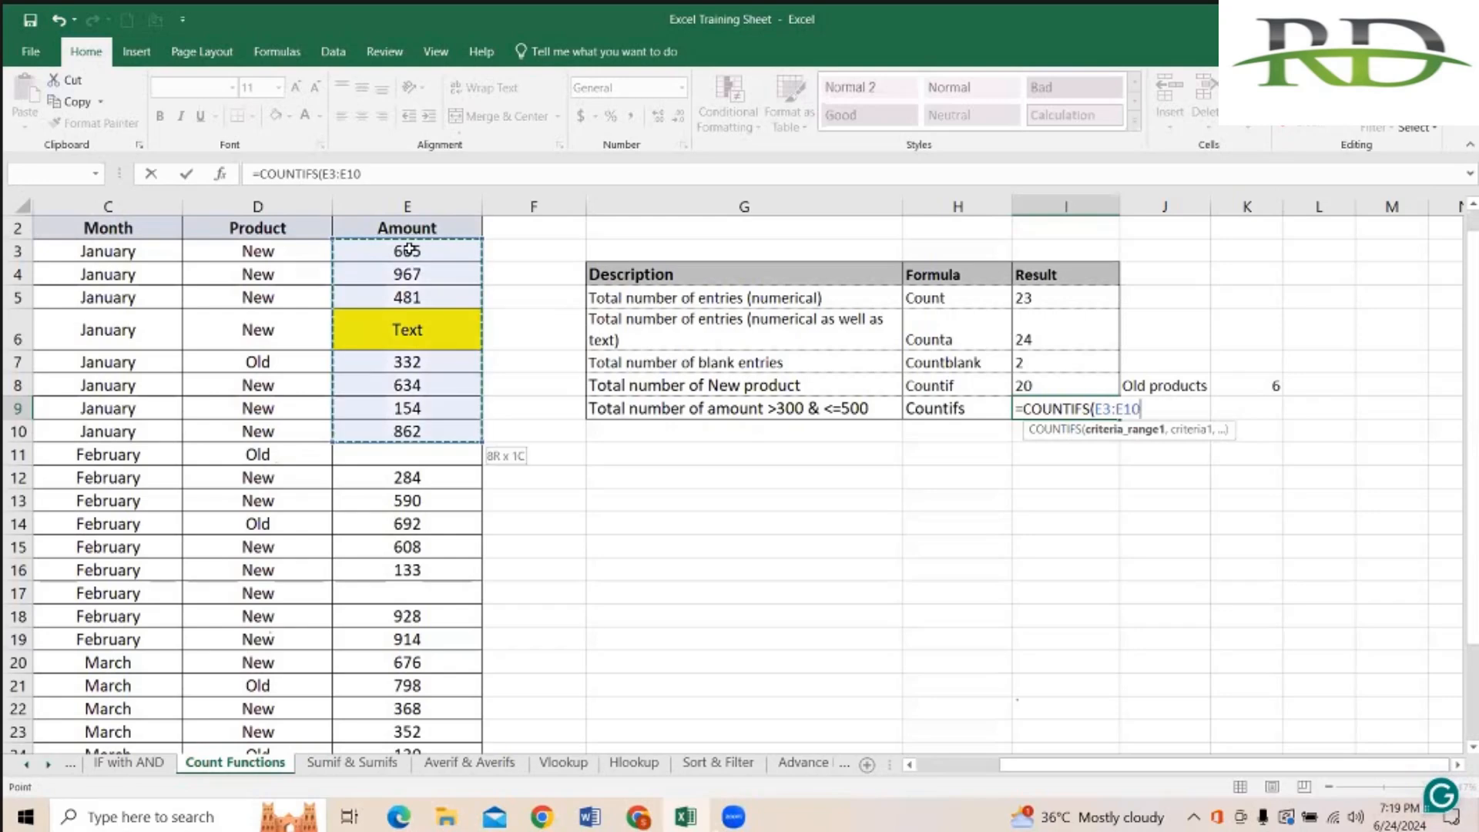
pyautogui.hotkey('ctrl', 'shift', 'Down')
pyautogui.hotkey('ctrl', 'shift', 'Down')
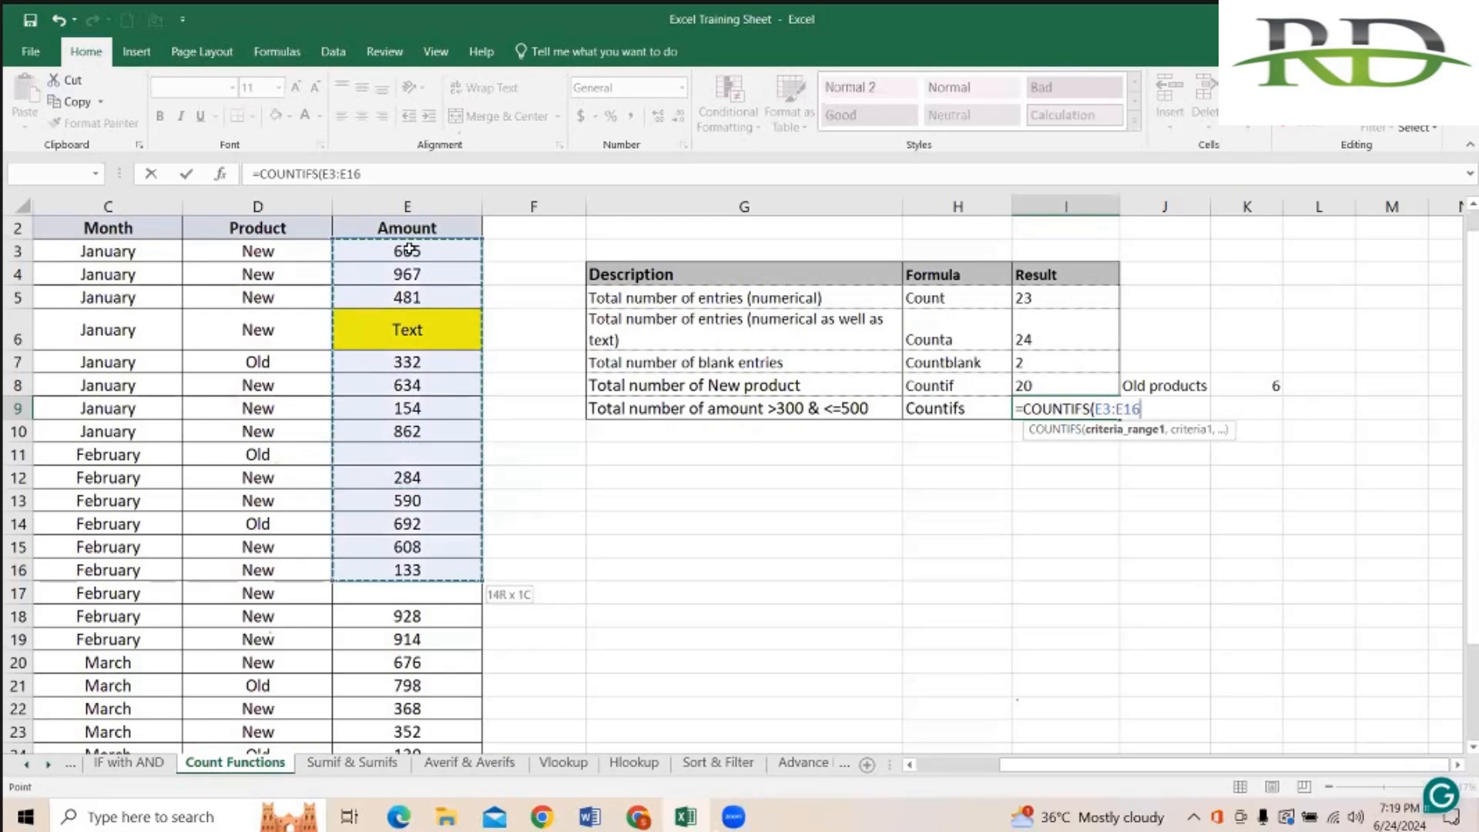
pyautogui.hotkey('ctrl', 'shift', 'Down')
pyautogui.hotkey('ctrl', 'shift', 'Down')
pyautogui.hotkey('ctrl', 'shift', 'Down')
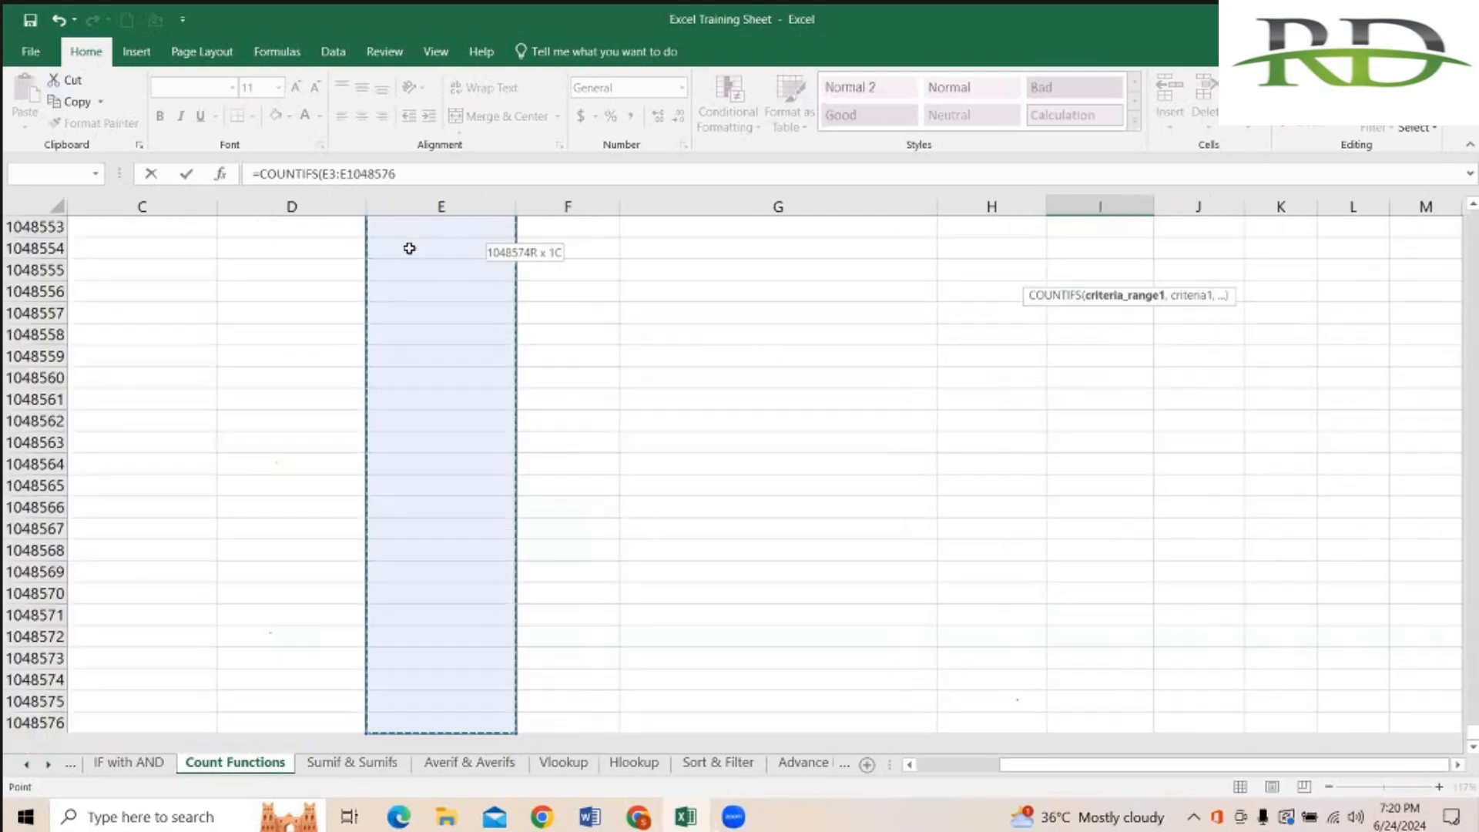
pyautogui.hotkey('ctrl', 'shift', 'Up')
pyautogui.scroll(9, 409, 248)
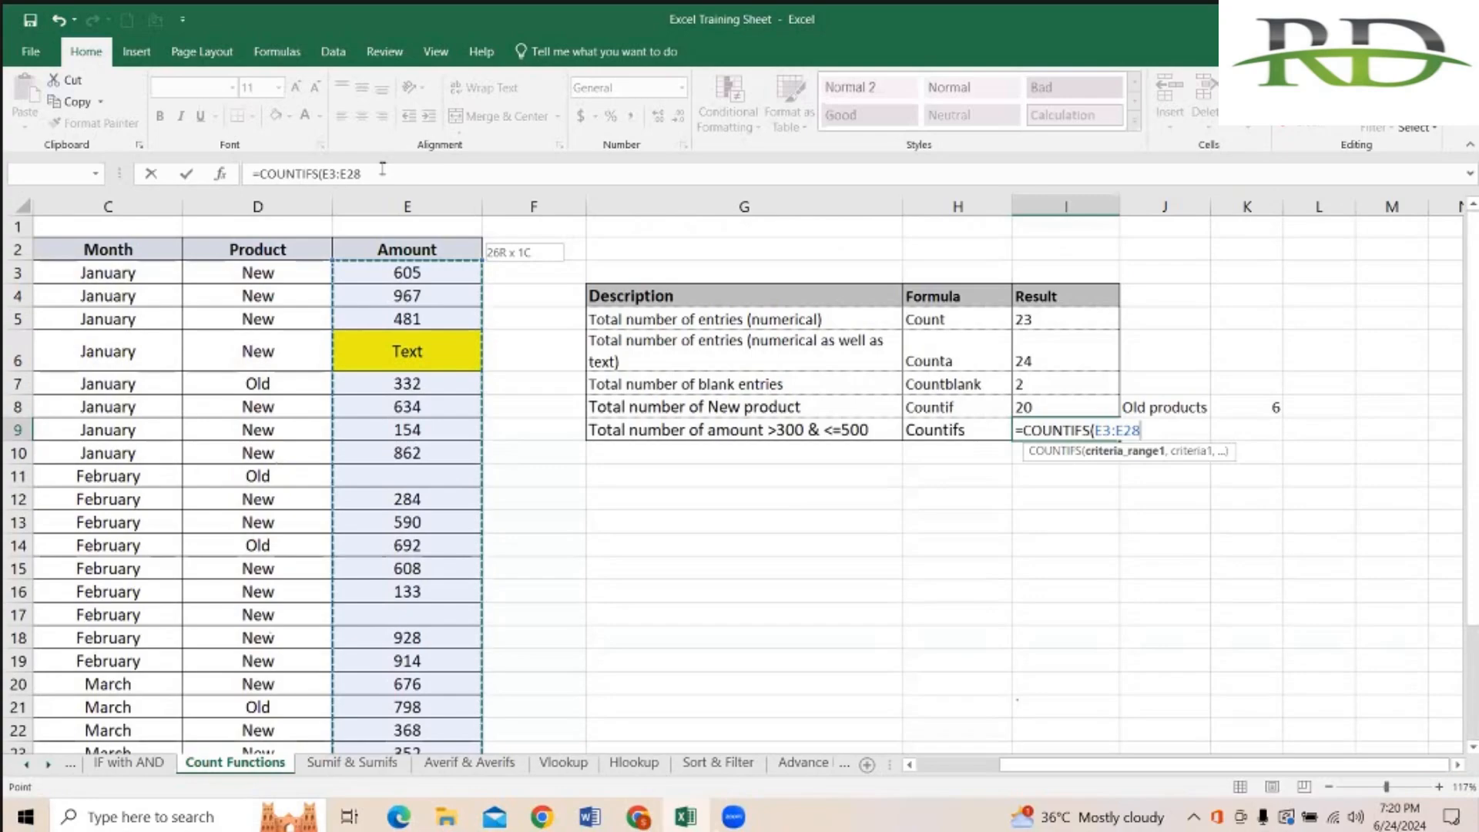
pyautogui.write(',')
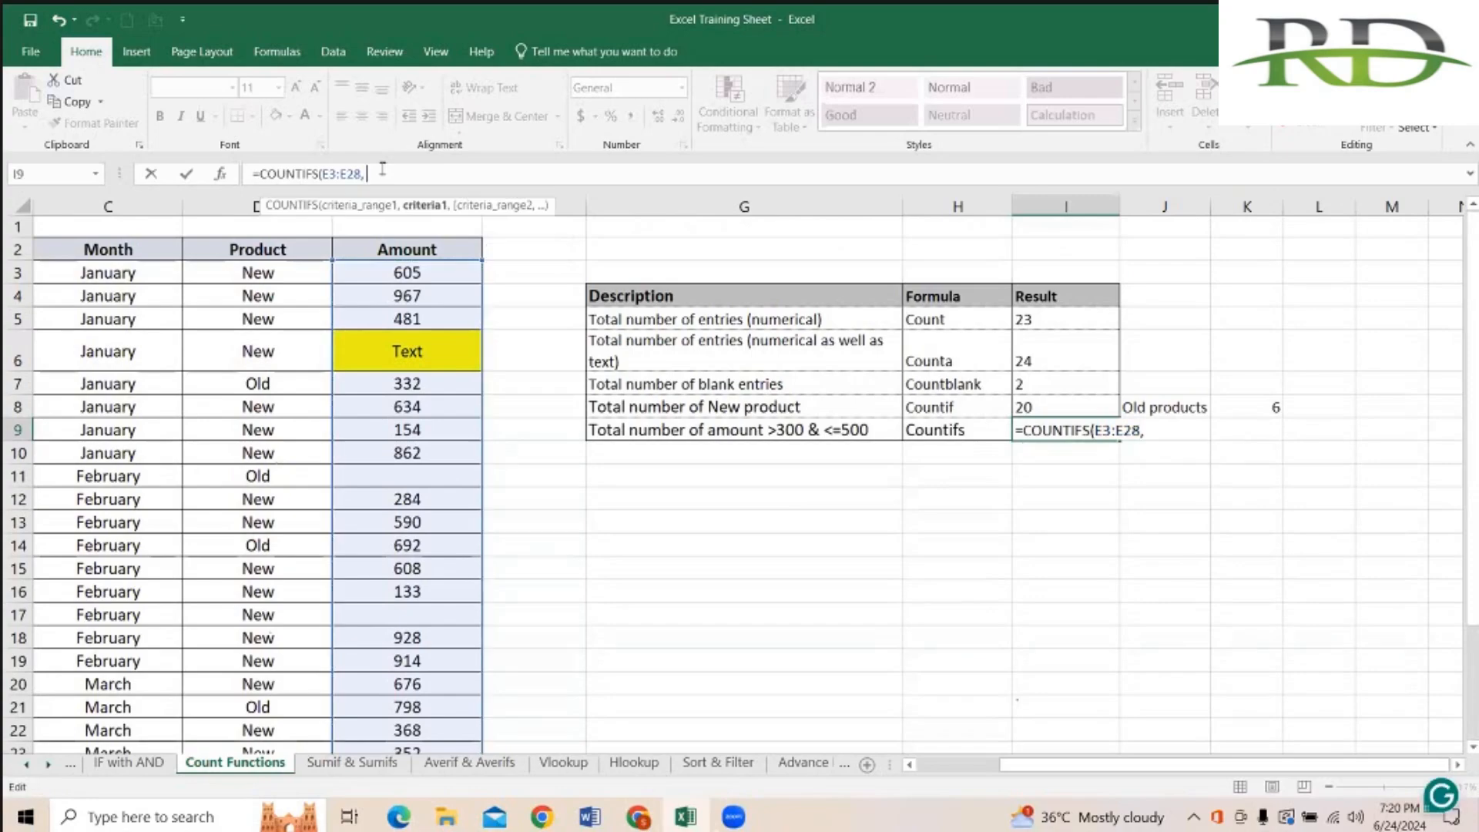
pyautogui.write(' ">300",')
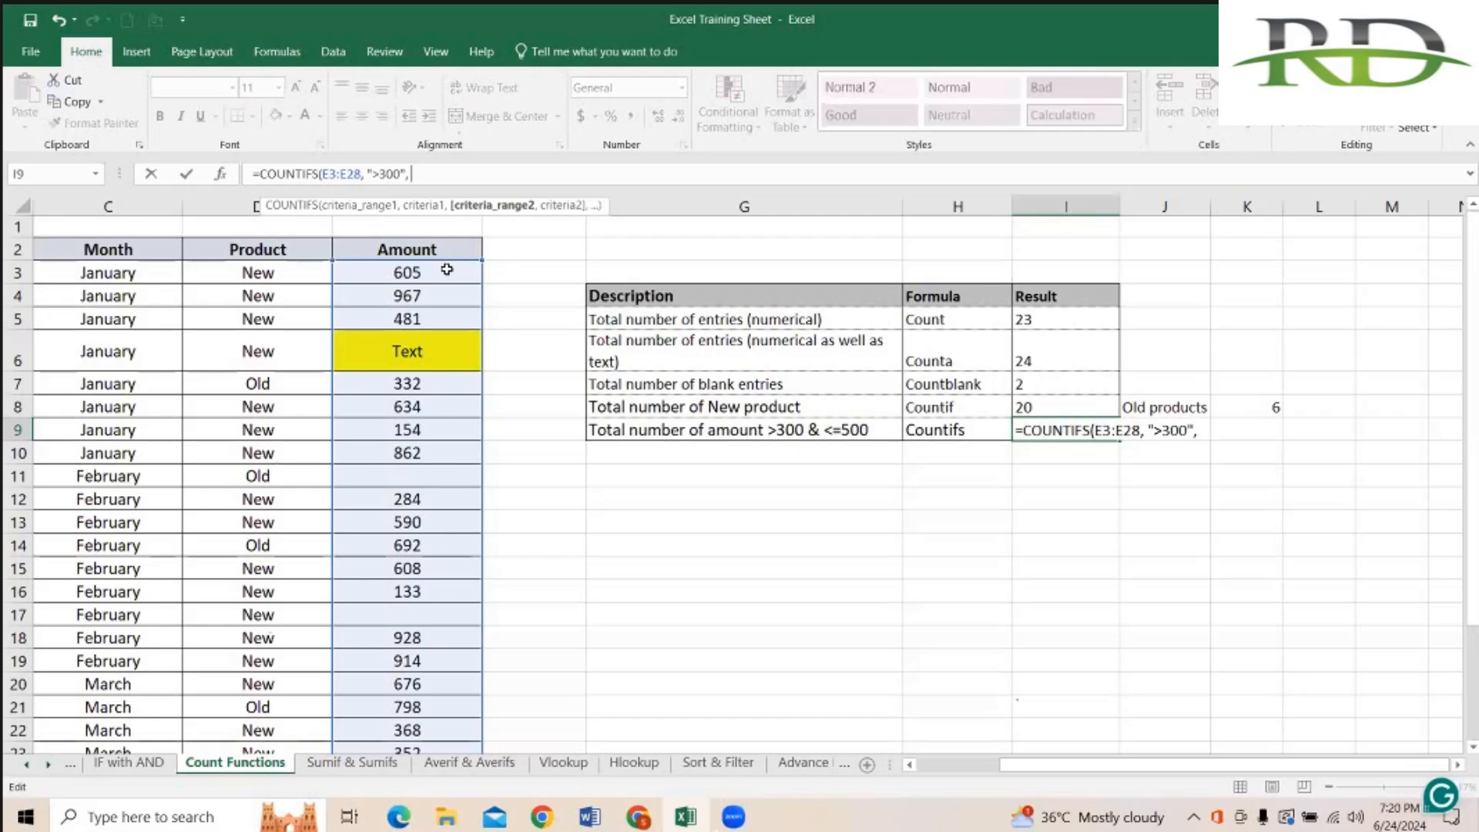
# Step: Complete the COUNTIFS formula in I9 with E3:E28 as second criteria range and the criterion "<=500"
pyautogui.click(447, 269)
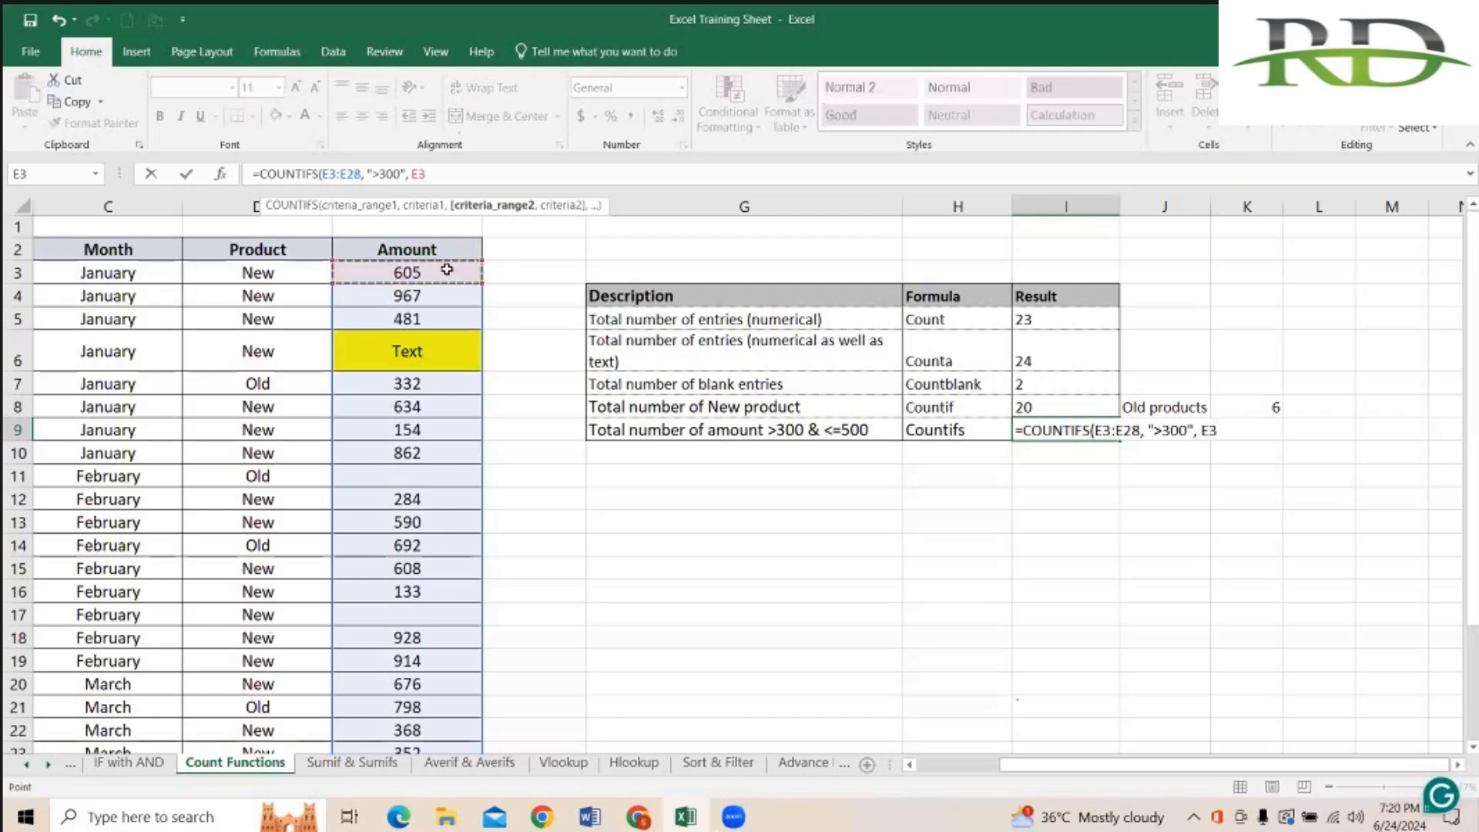
pyautogui.hotkey('ctrl', 'shift', 'Down')
pyautogui.hotkey('ctrl', 'shift', 'Down')
pyautogui.hotkey('ctrl', 'shift', 'Down')
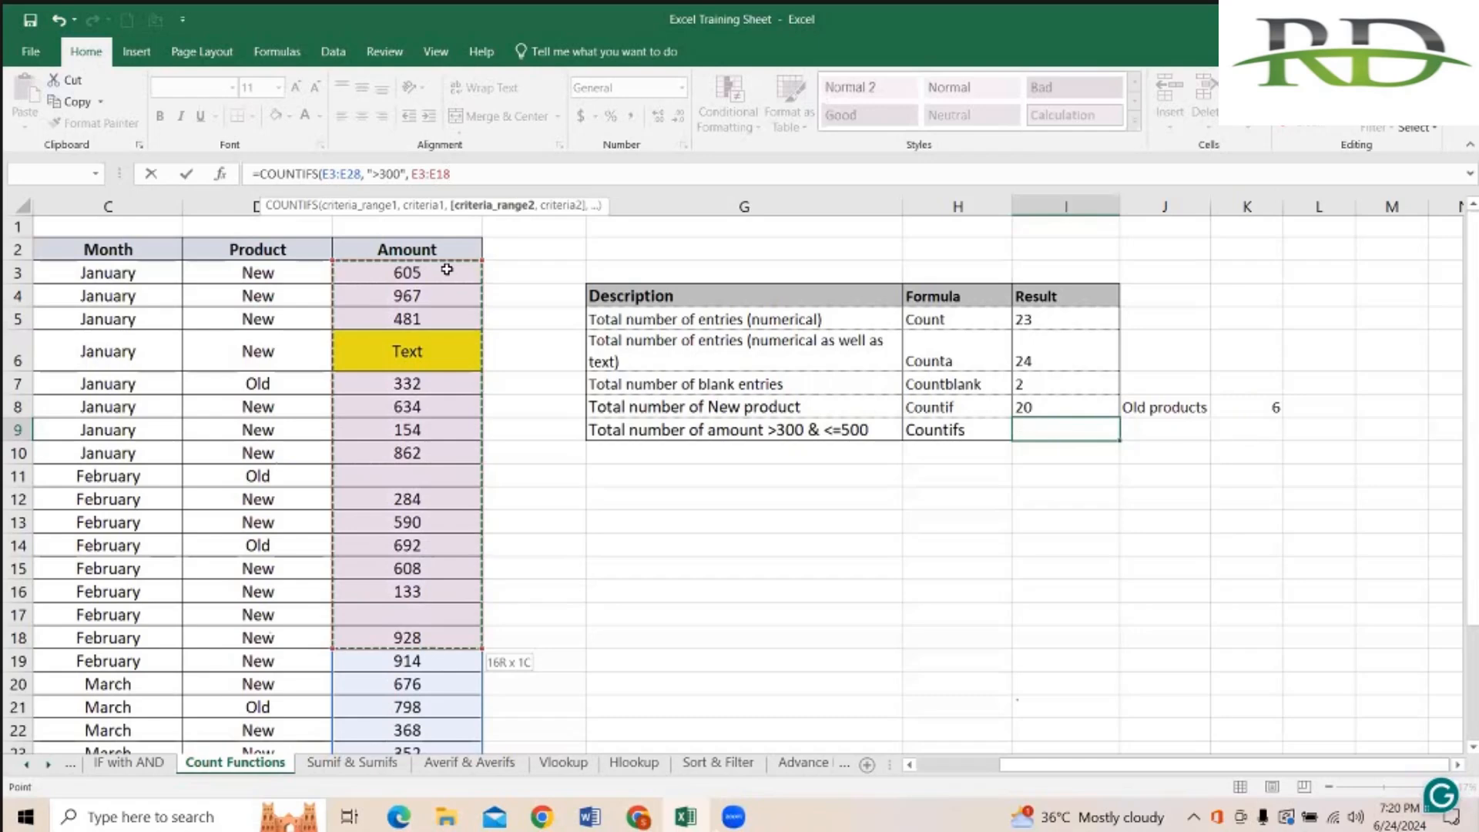
pyautogui.hotkey('ctrl', 'shift', 'Down')
pyautogui.write(', "')
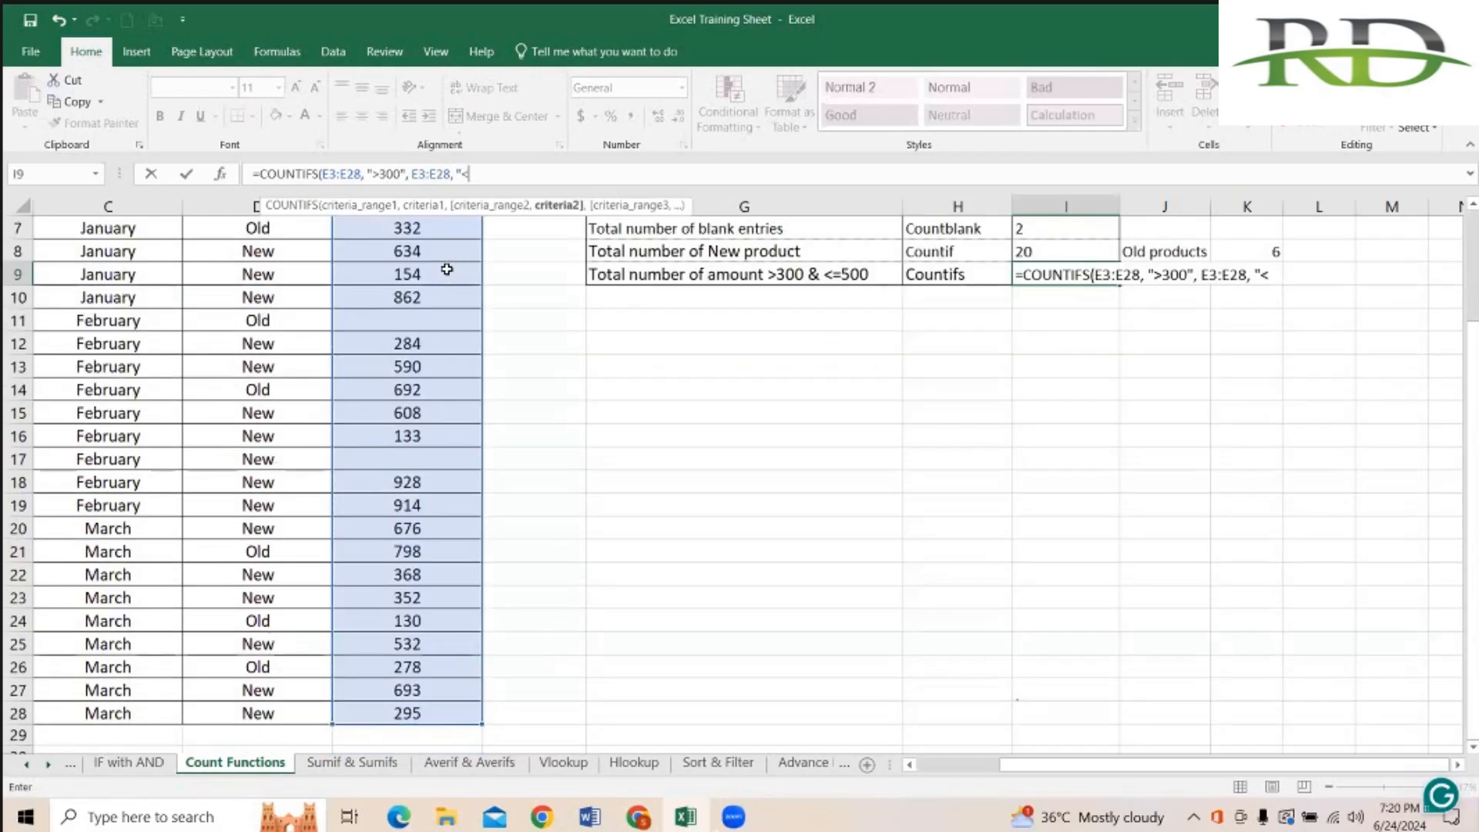
pyautogui.write('<=')
pyautogui.write('500"')
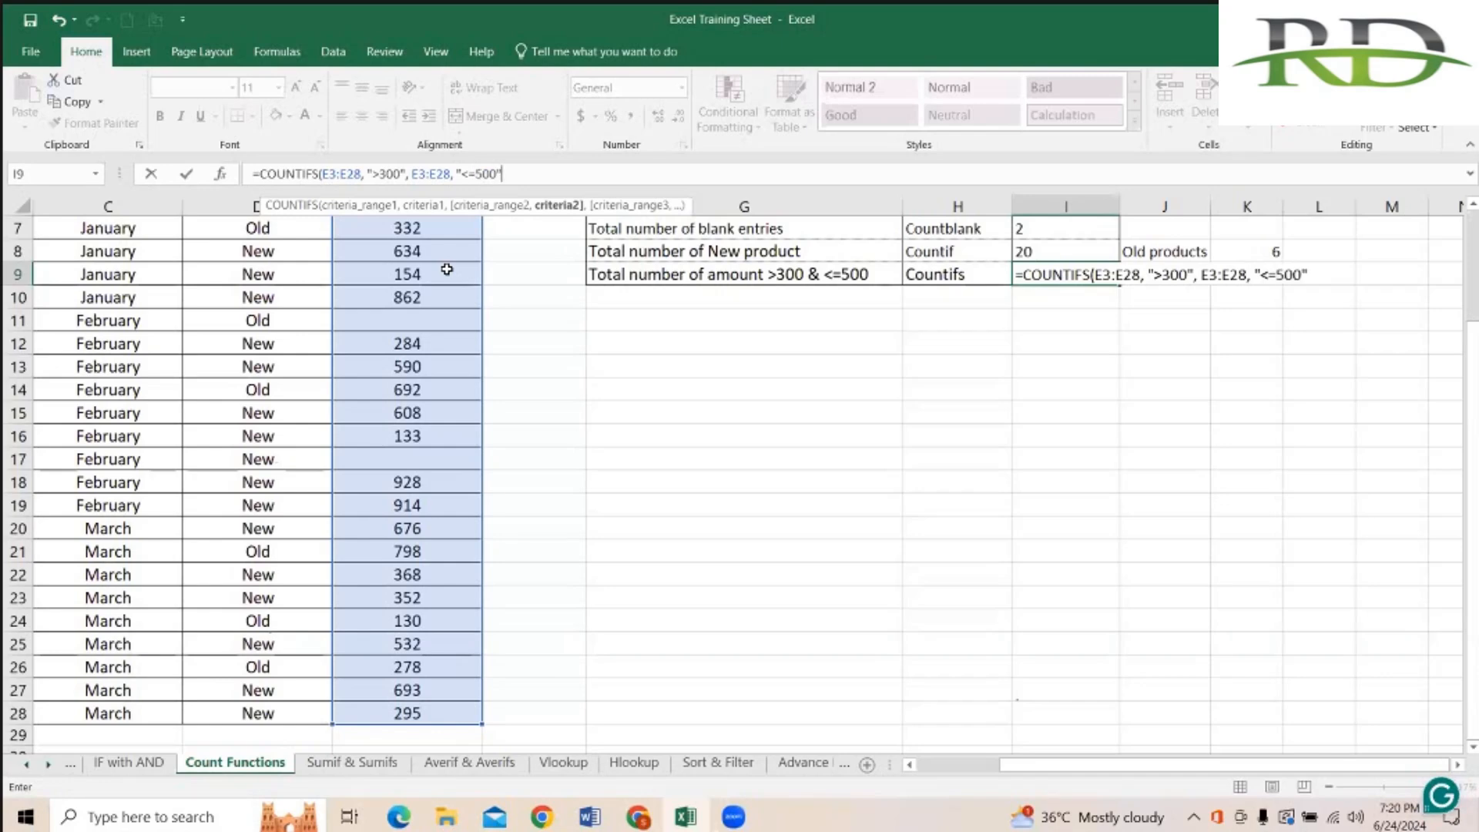
pyautogui.write(')')
pyautogui.hotkey('ctrl', 'Return')
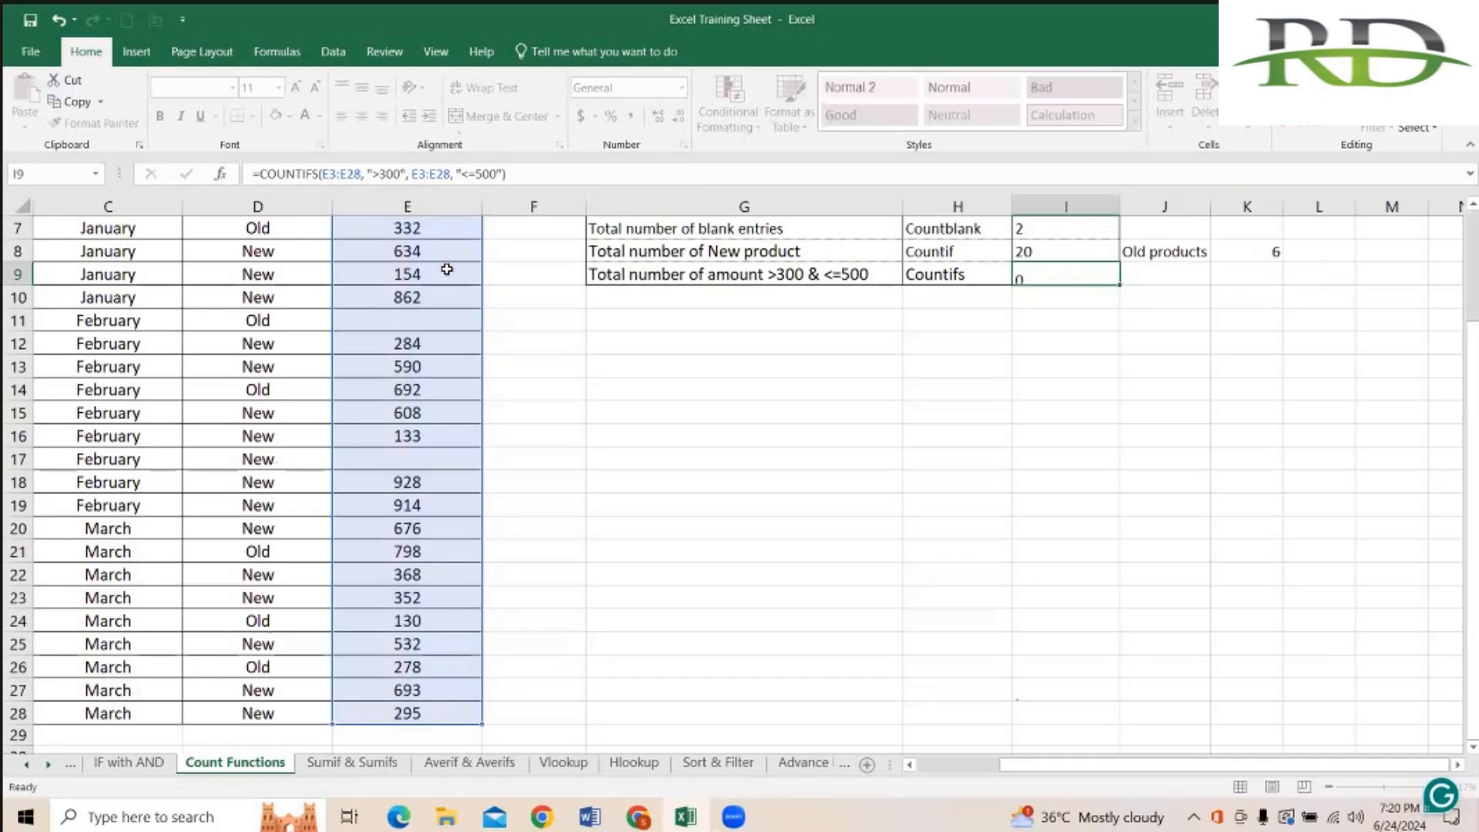
pyautogui.scroll(1, 447, 269)
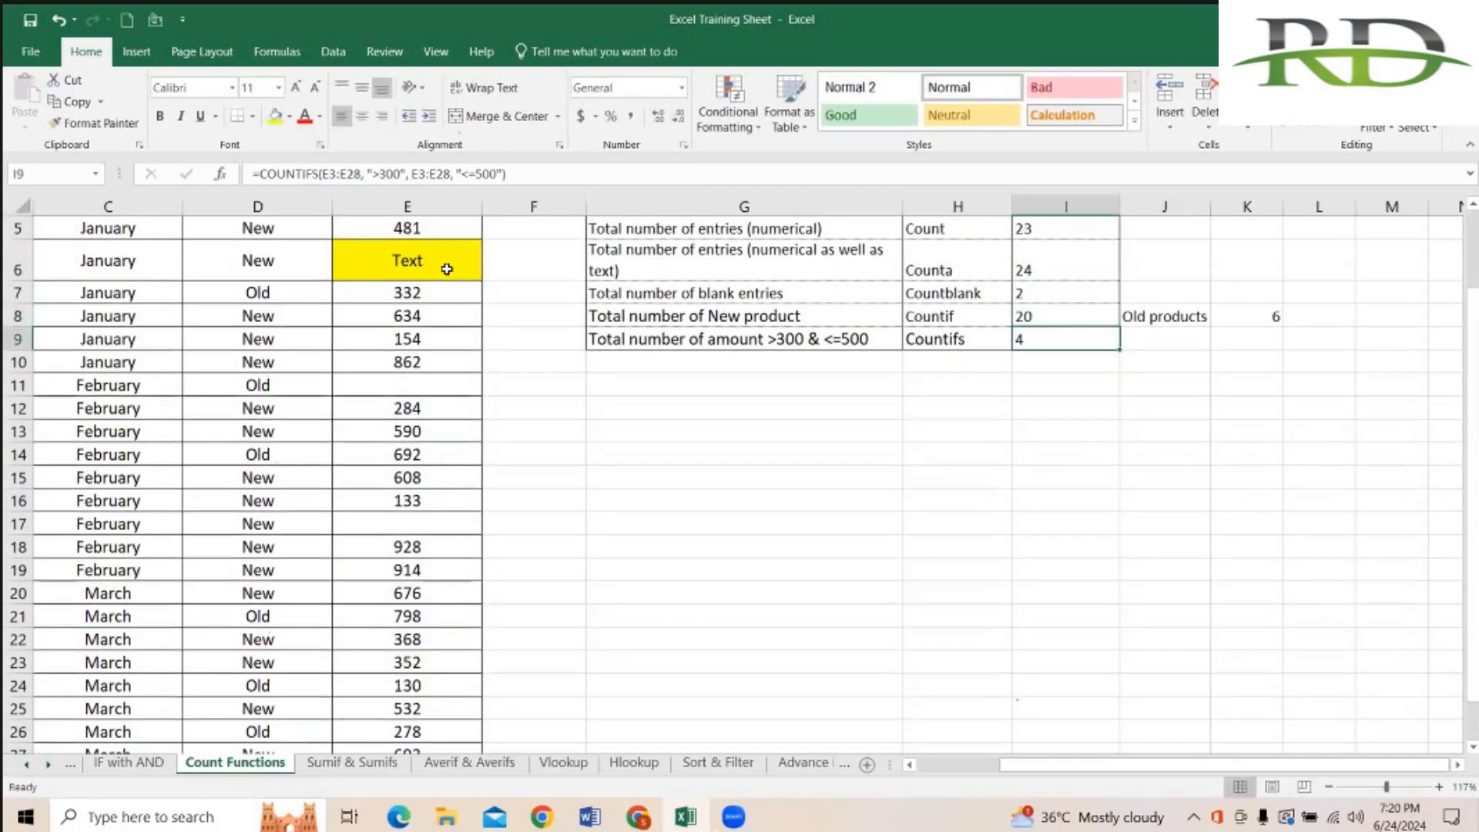
# Step: Review the descriptions in column G from the COUNTIFS row up to the table header and back
pyautogui.press('Left')
pyautogui.press('Left')
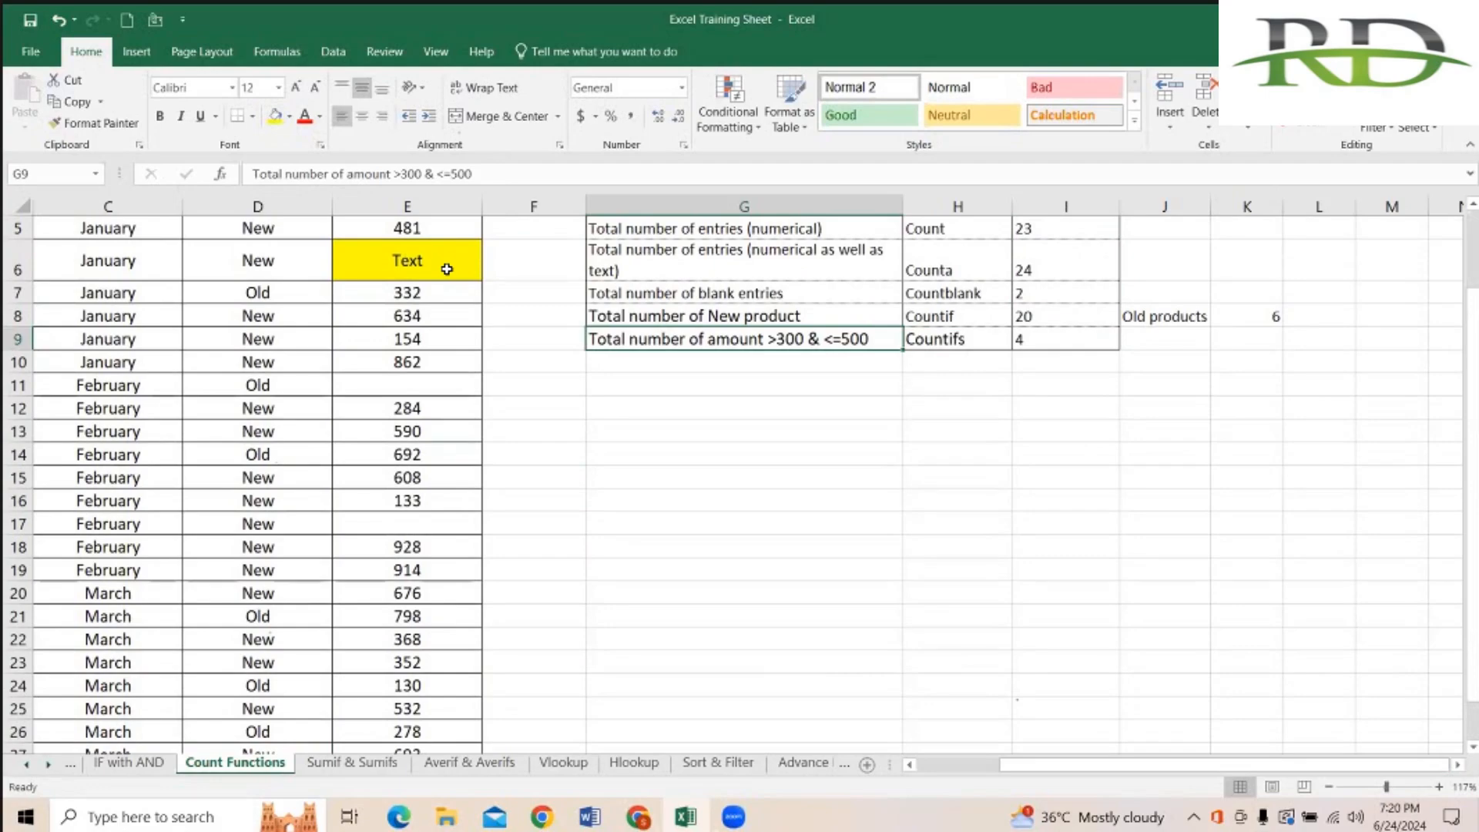
pyautogui.press('Up')
pyautogui.press('Up')
pyautogui.press('Up')
pyautogui.press('Up')
pyautogui.press('Up')
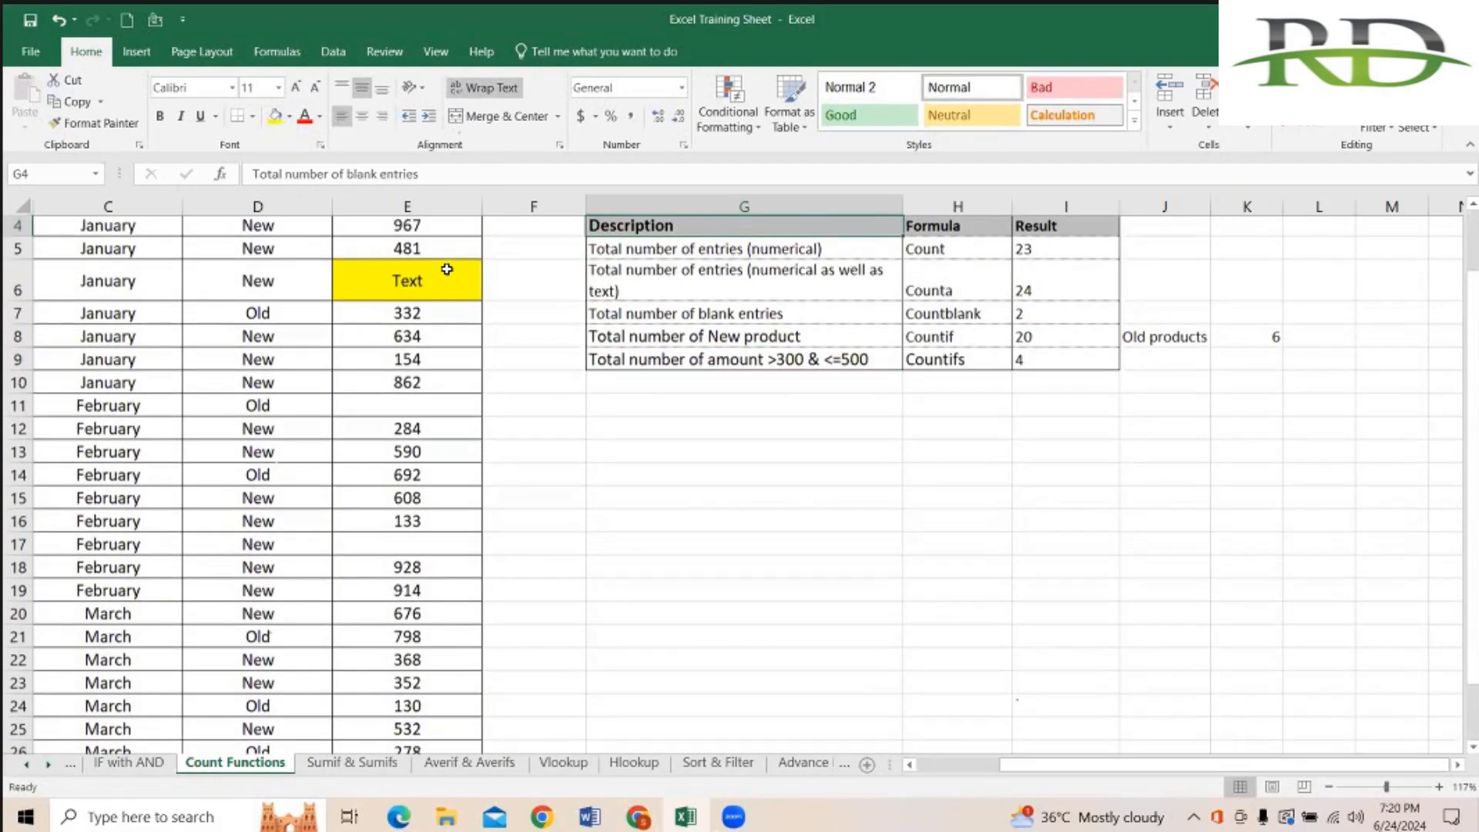
pyautogui.press('Down')
pyautogui.press('Down')
pyautogui.press('Down')
pyautogui.press('Down')
pyautogui.press('Down')
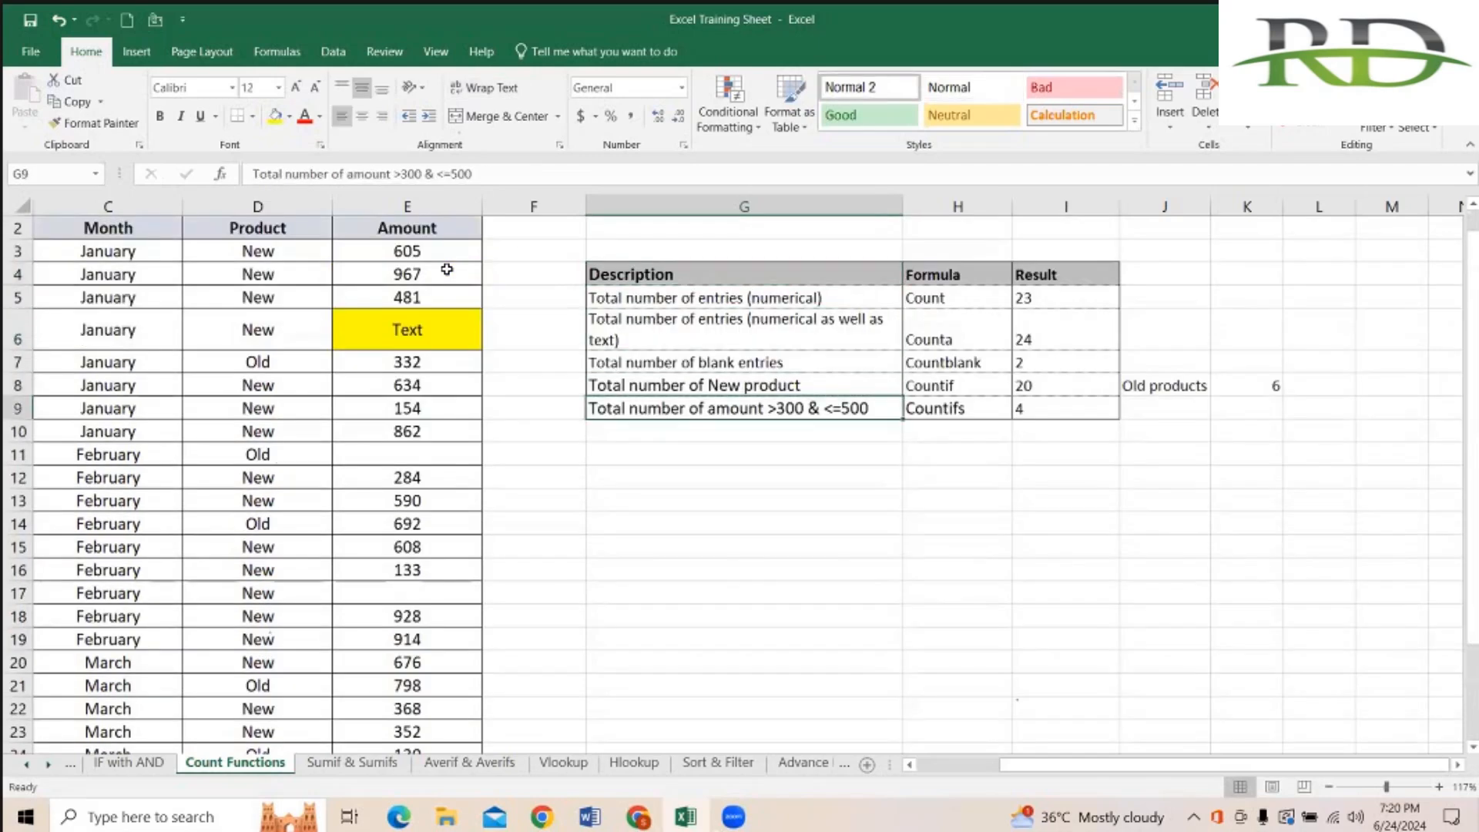
pyautogui.press('Right')
pyautogui.press('Right')
pyautogui.press('Right')
pyautogui.press('Right')
pyautogui.press('Left')
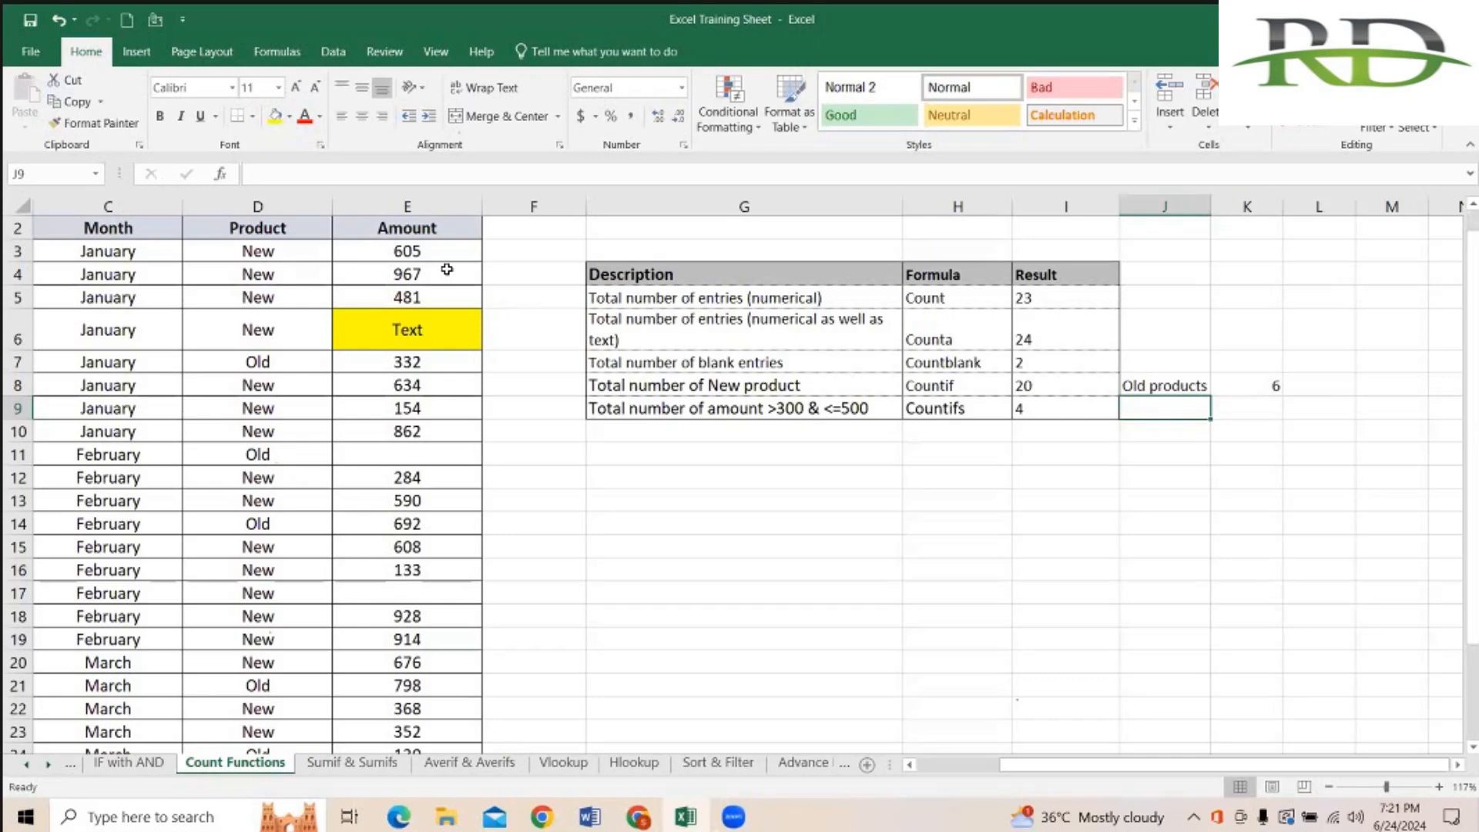
pyautogui.press('Right')
pyautogui.press('Left')
pyautogui.press('Left')
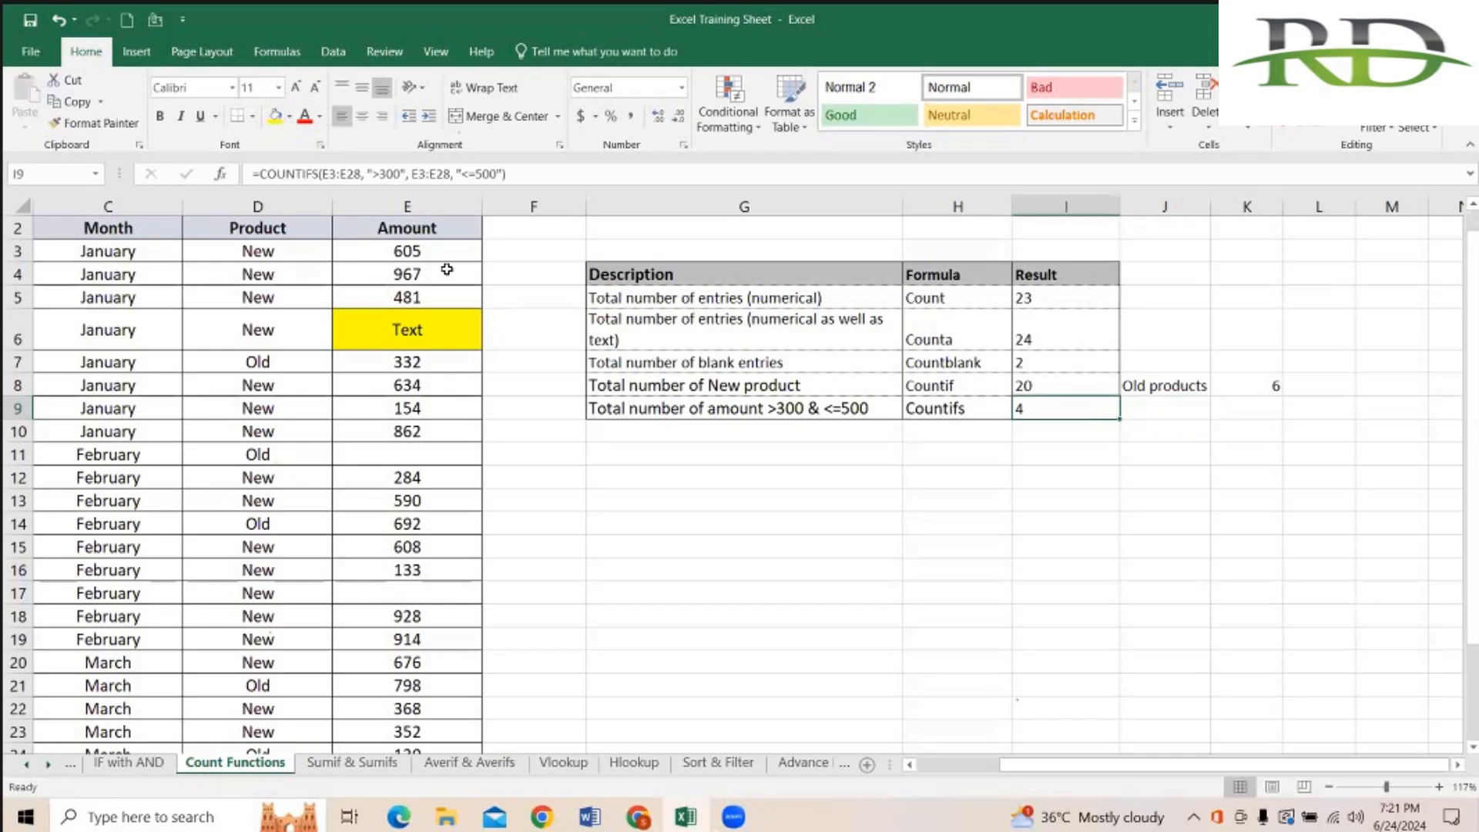
pyautogui.press('Left')
pyautogui.press('Left')
pyautogui.press('Left')
pyautogui.press('Left')
pyautogui.press('Left')
pyautogui.press('Right')
pyautogui.press('Right')
pyautogui.press('Right')
pyautogui.press('Right')
pyautogui.press('Right')
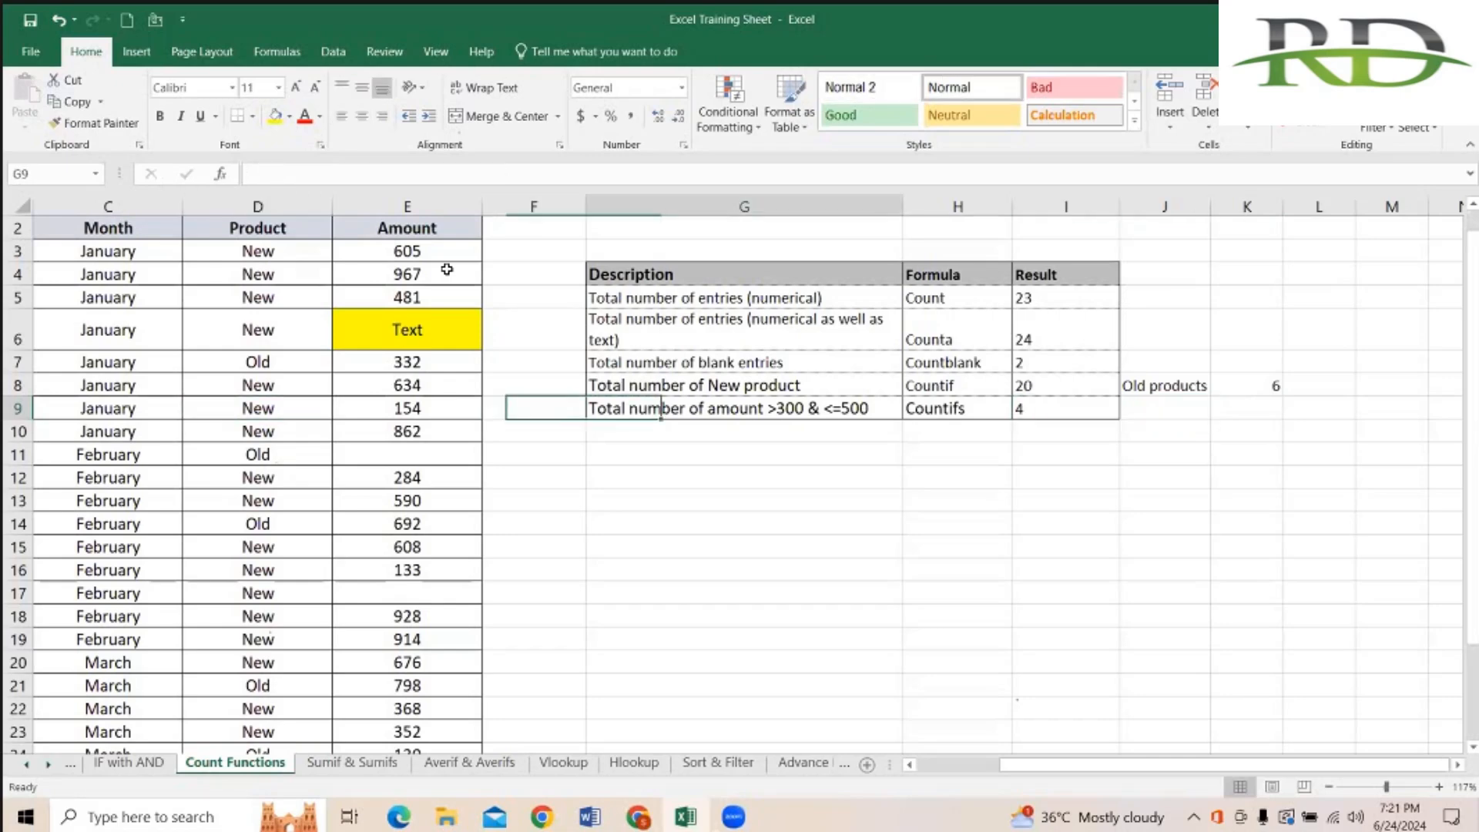
# Step: Clear the COUNTIFS formula for amounts >300 and <=500 from I9, abandoning the newly started entry
pyautogui.press('Left')
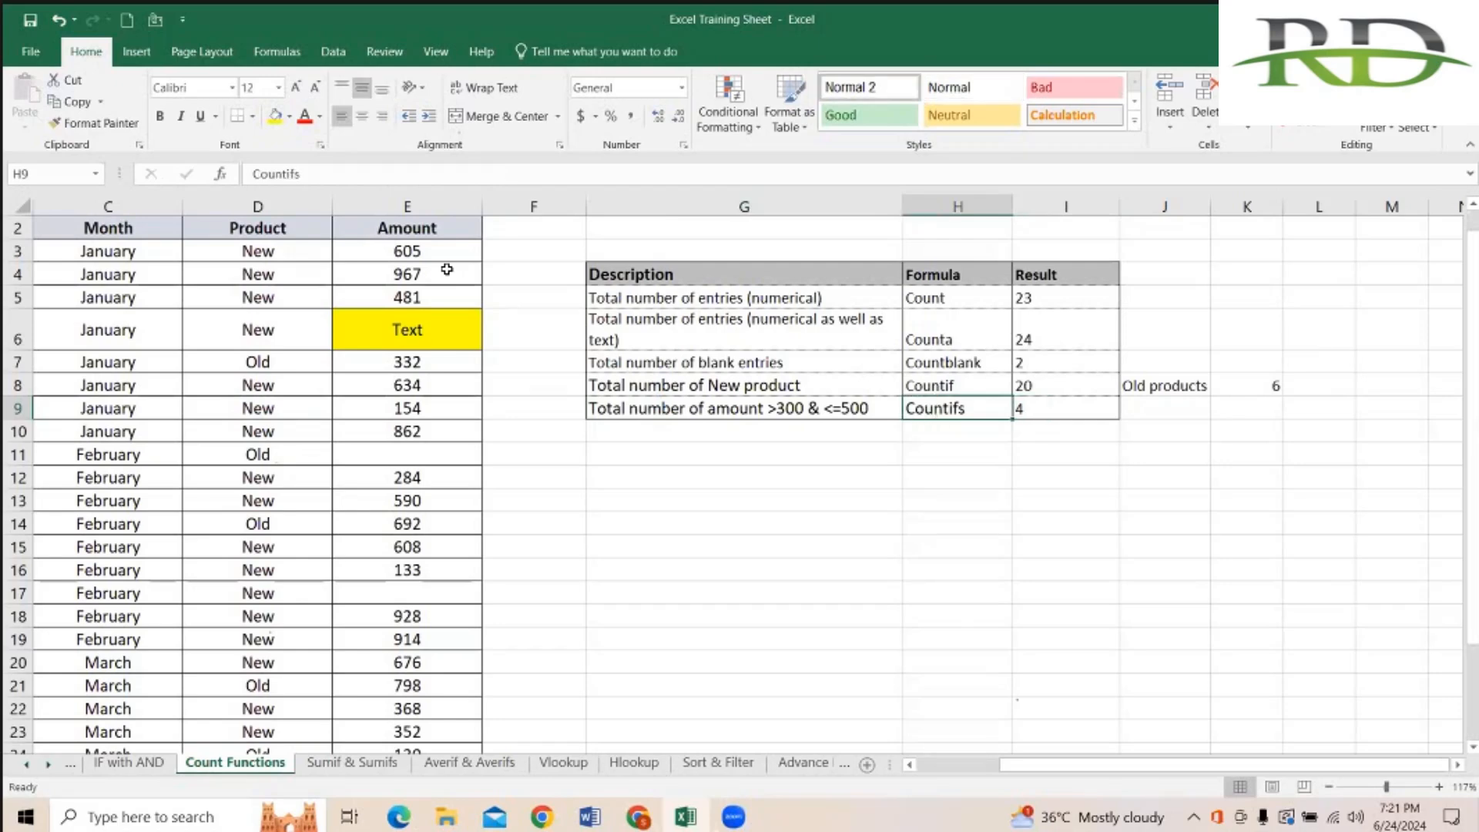
pyautogui.press('Right')
pyautogui.write('=')
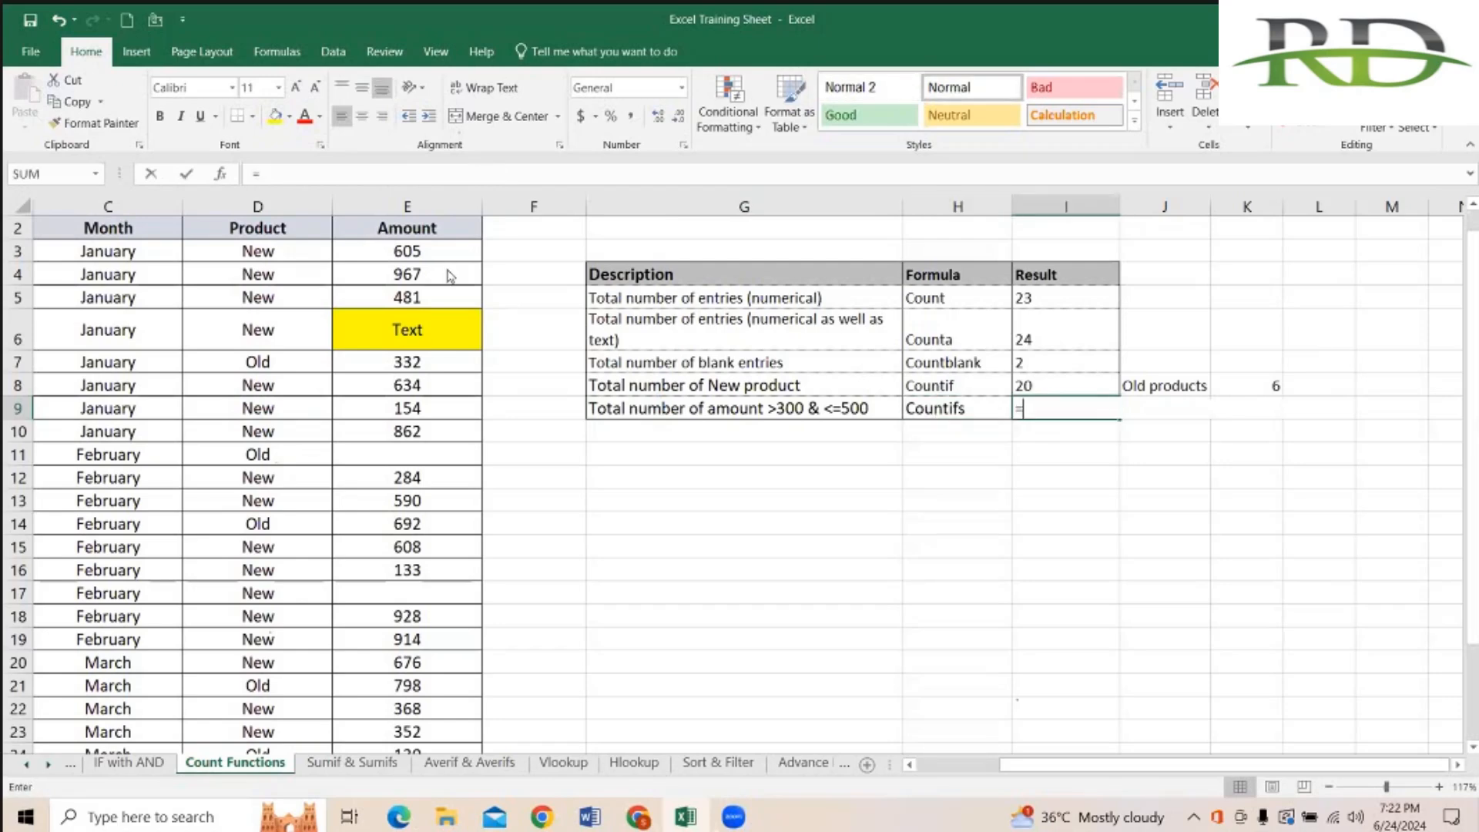
pyautogui.press('Escape')
# Step: Change the description in G9 to "Total number of amount as New product and greater than 500" and wrap its text
pyautogui.press('Left')
pyautogui.press('Left')
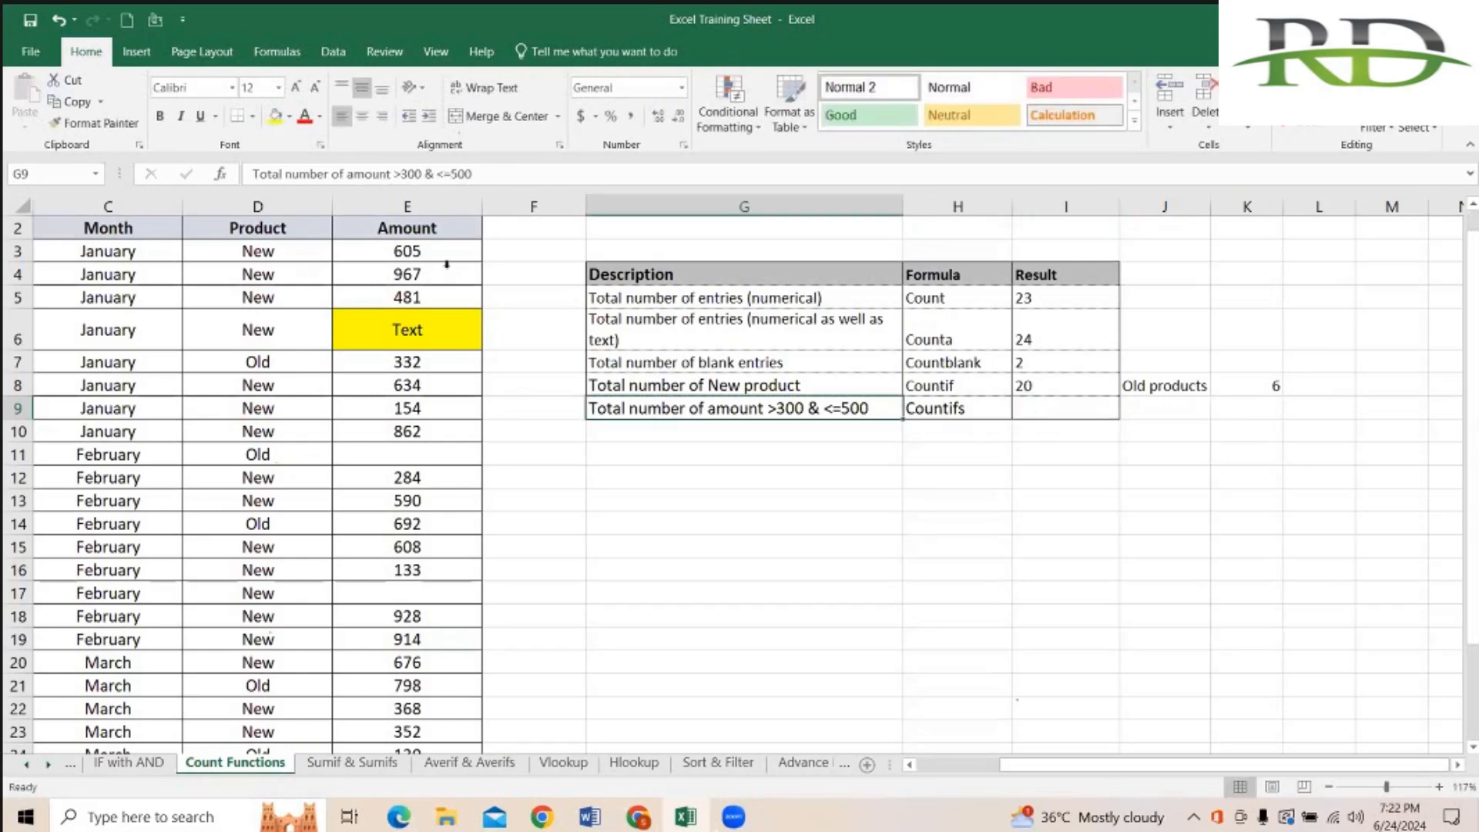
pyautogui.moveTo(481, 174); pyautogui.dragTo(392, 174)
pyautogui.write('in')
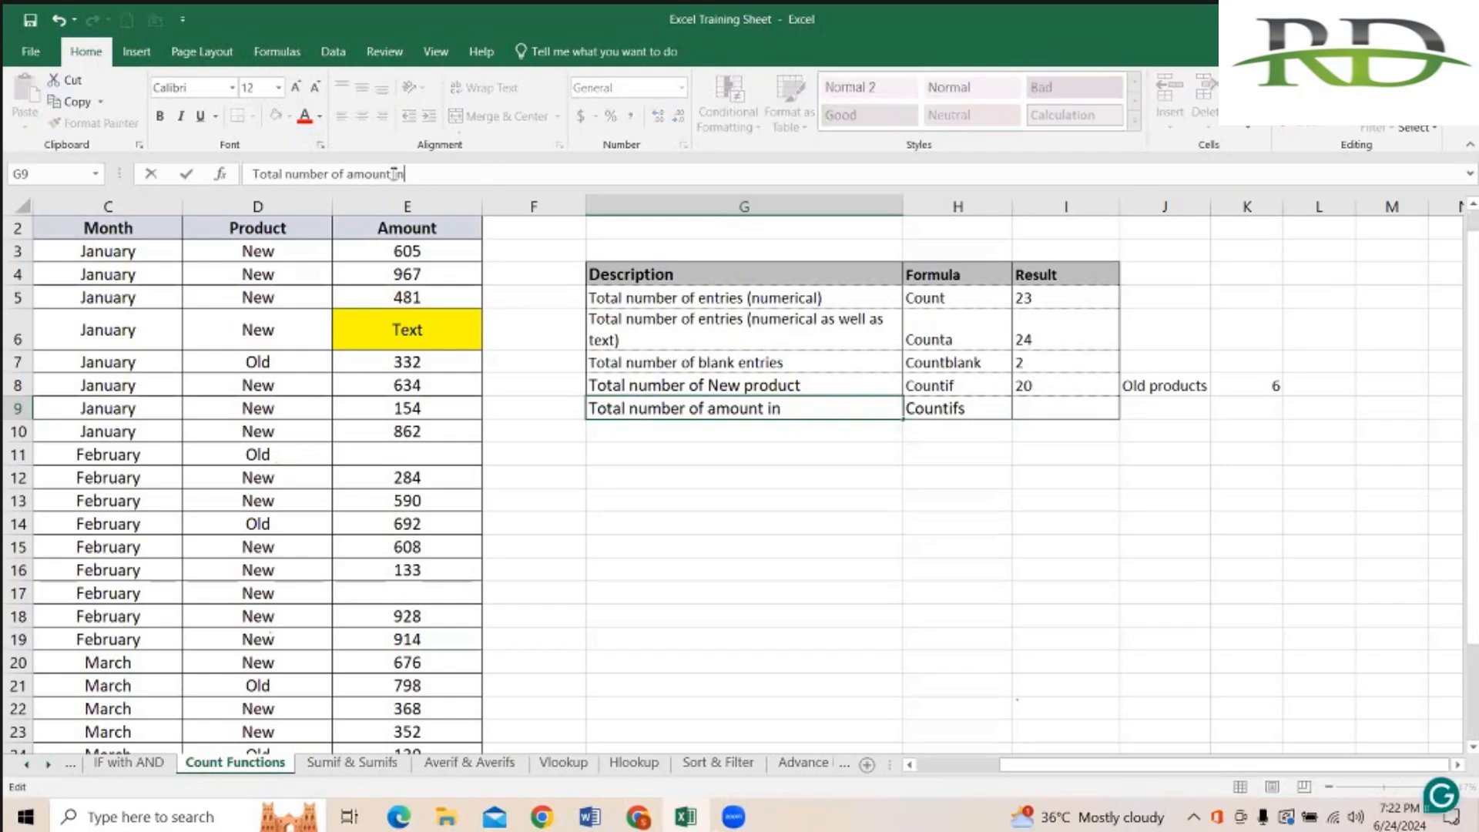
pyautogui.press('BackSpace')
pyautogui.press('BackSpace')
pyautogui.write('as New')
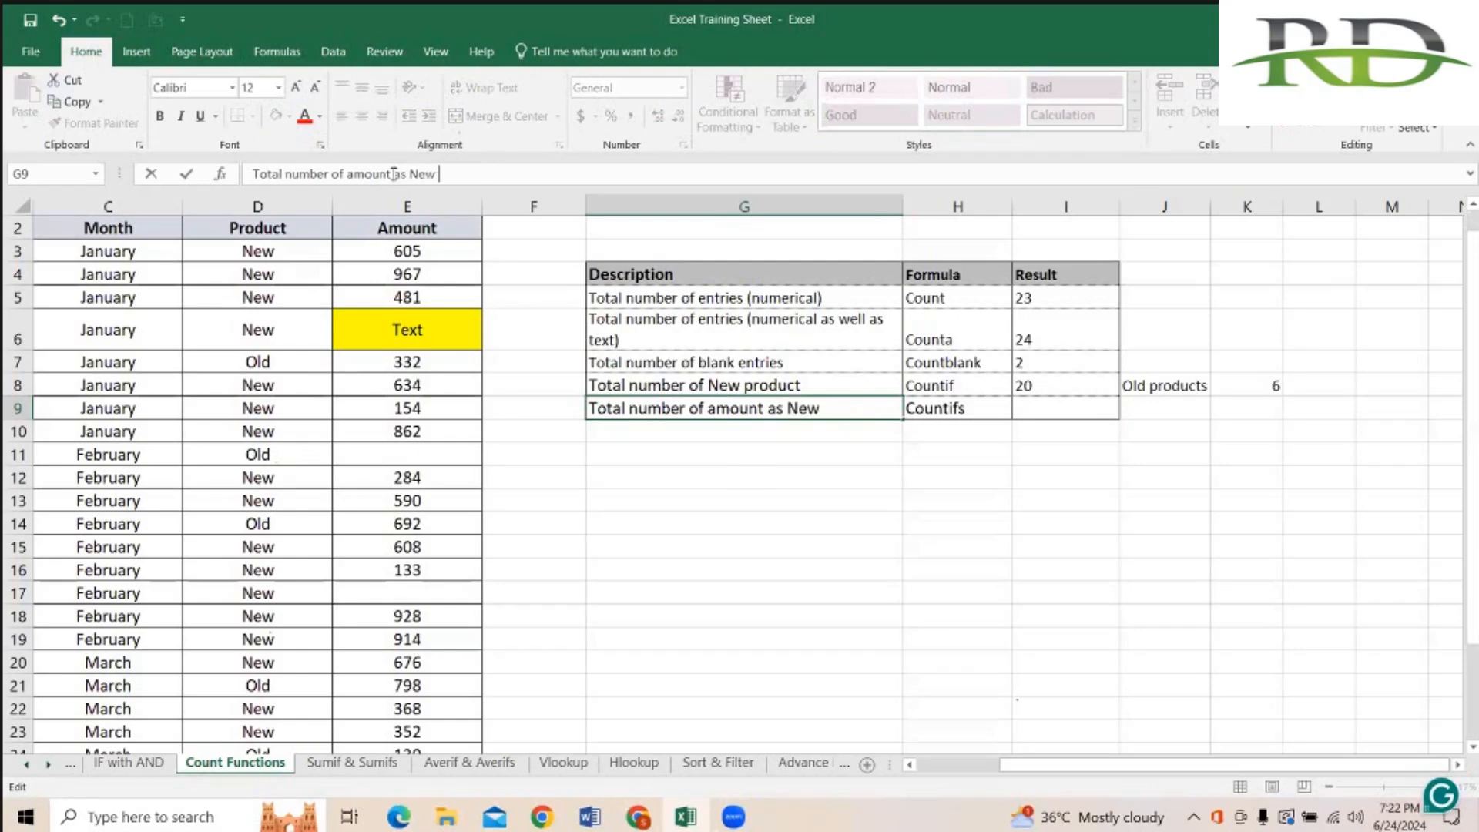
pyautogui.write(' product and ')
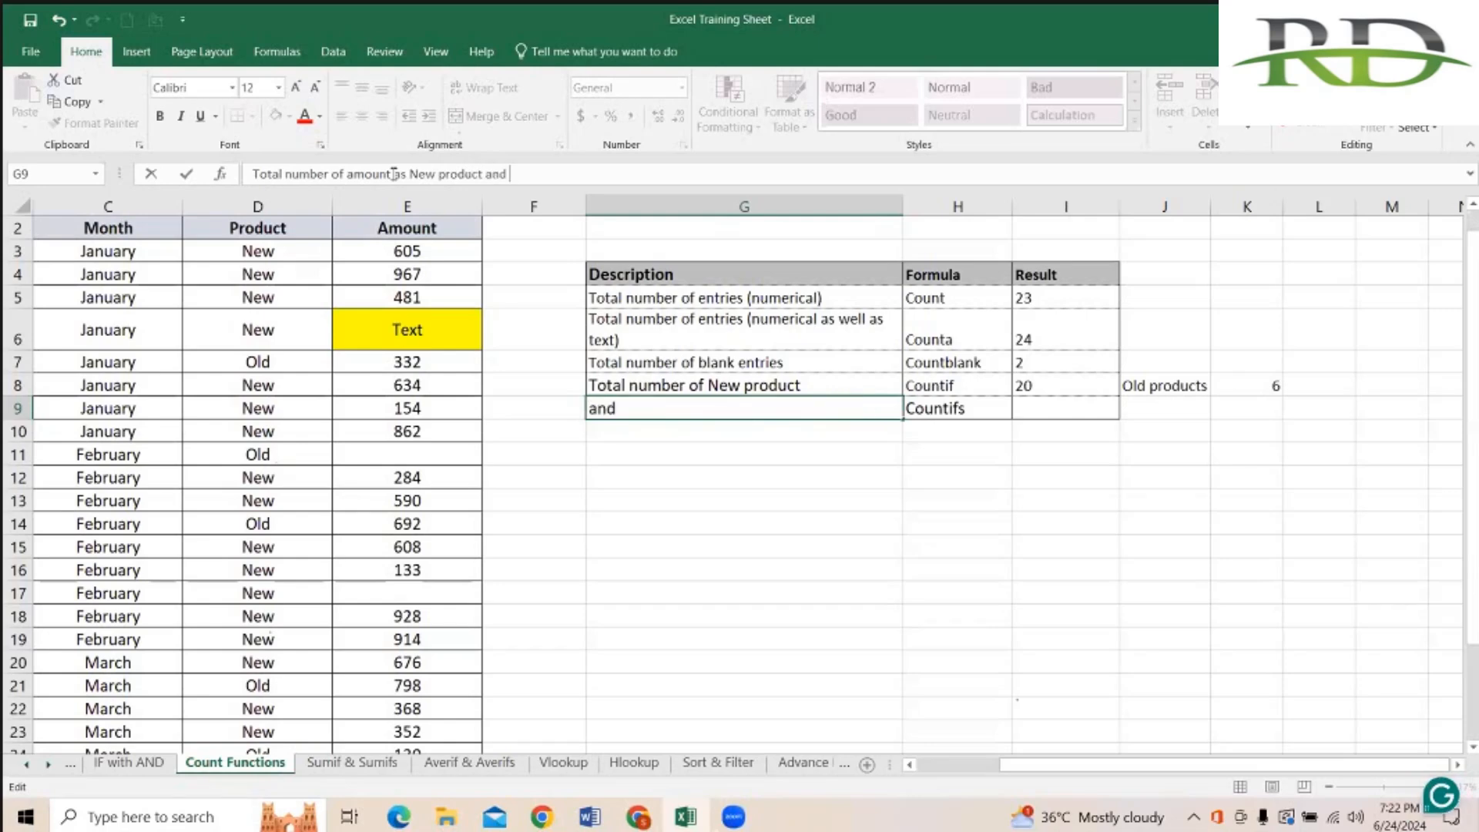
pyautogui.write('greater')
pyautogui.press('BackSpace')
pyautogui.press('BackSpace')
pyautogui.press('BackSpace')
pyautogui.press('BackSpace')
pyautogui.press('BackSpace')
pyautogui.write('eater that')
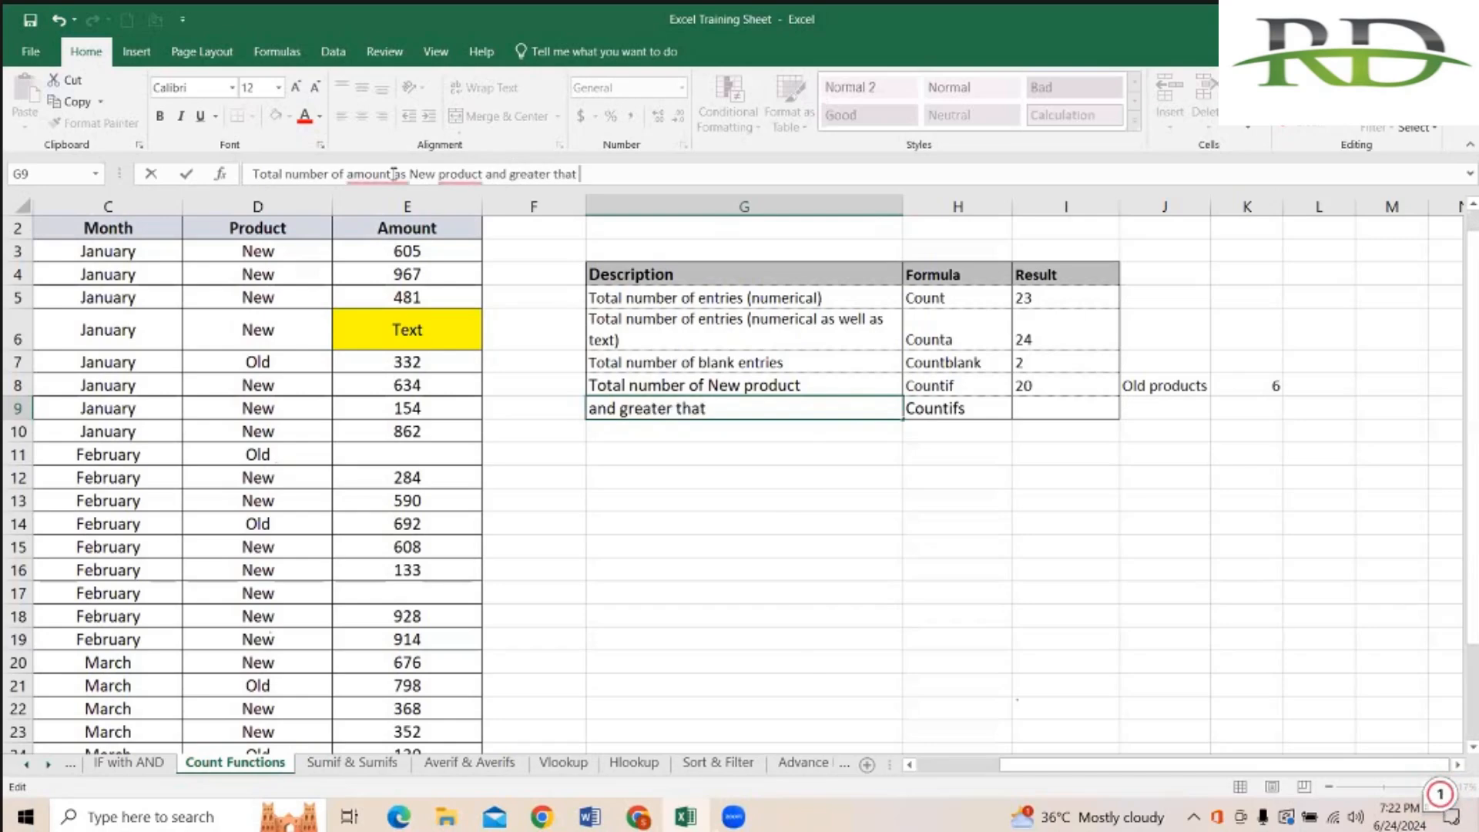
pyautogui.press('BackSpace')
pyautogui.press('BackSpace')
pyautogui.write('n 500')
pyautogui.press('Return')
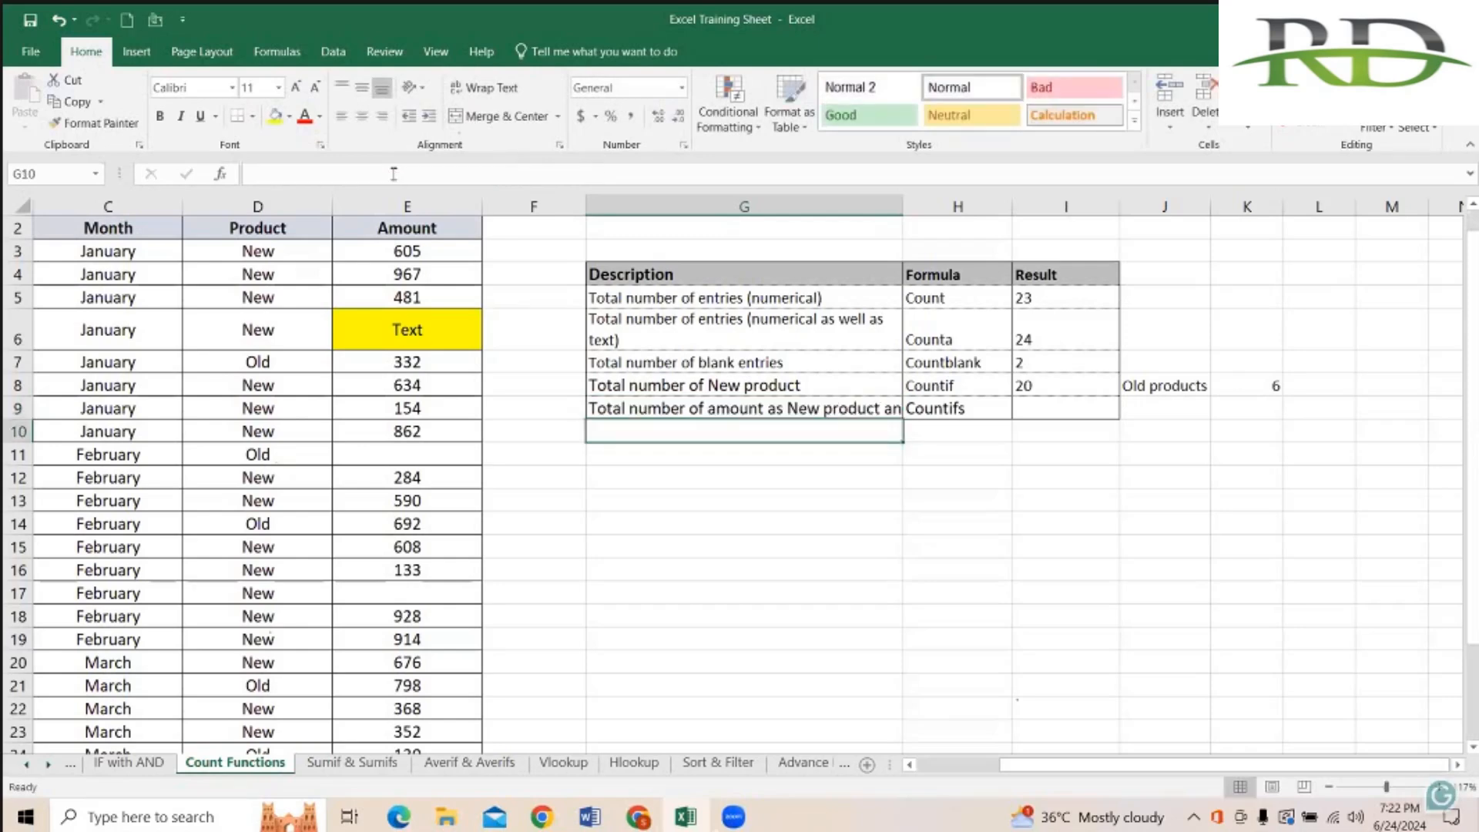
pyautogui.click(724, 406)
pyautogui.click(484, 87)
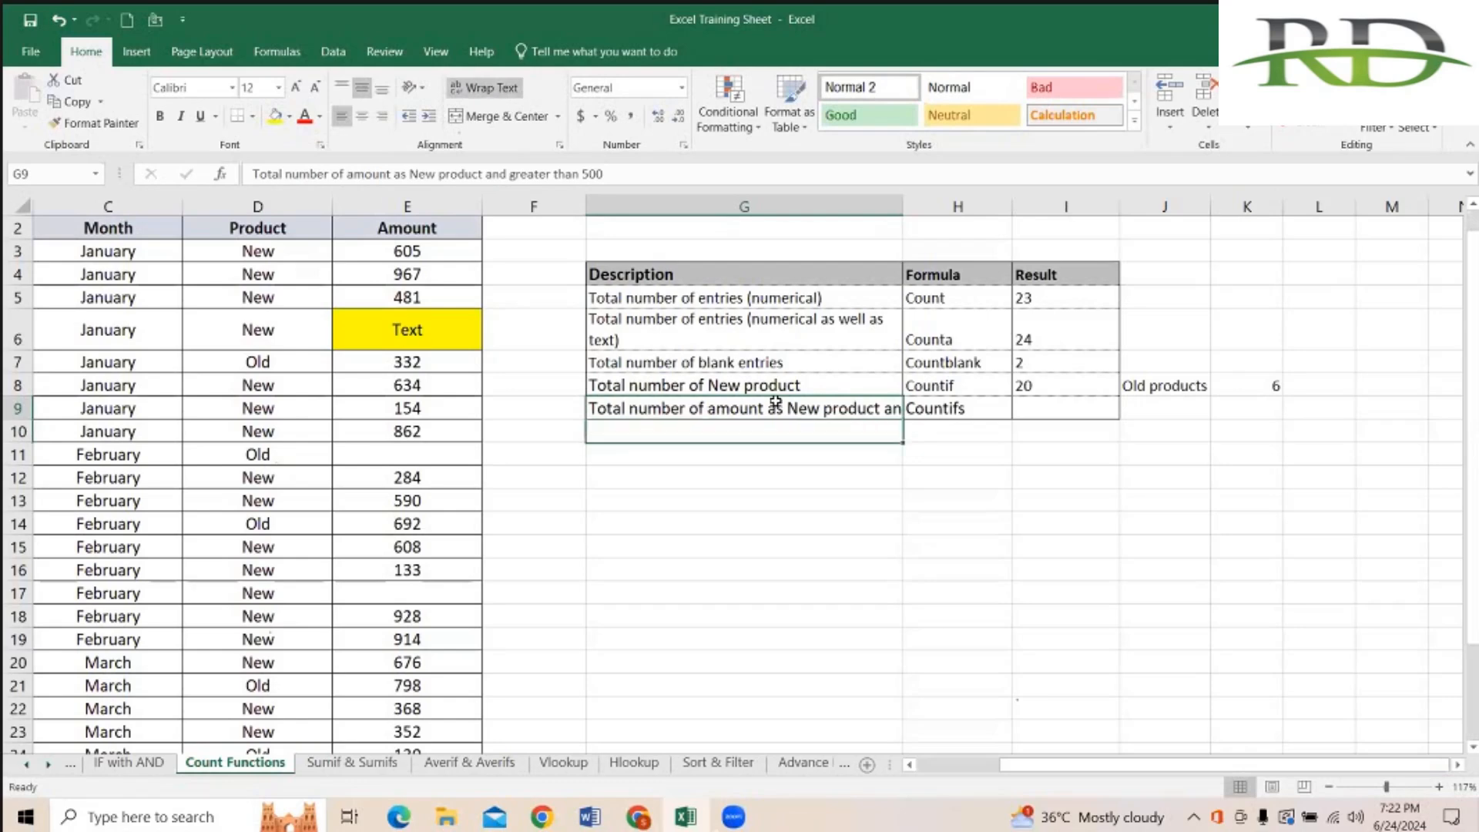
# Step: Start a COUNTIFS formula in result cell I9 beside the "New product and greater than 500" description
pyautogui.click(1029, 410)
pyautogui.write('=')
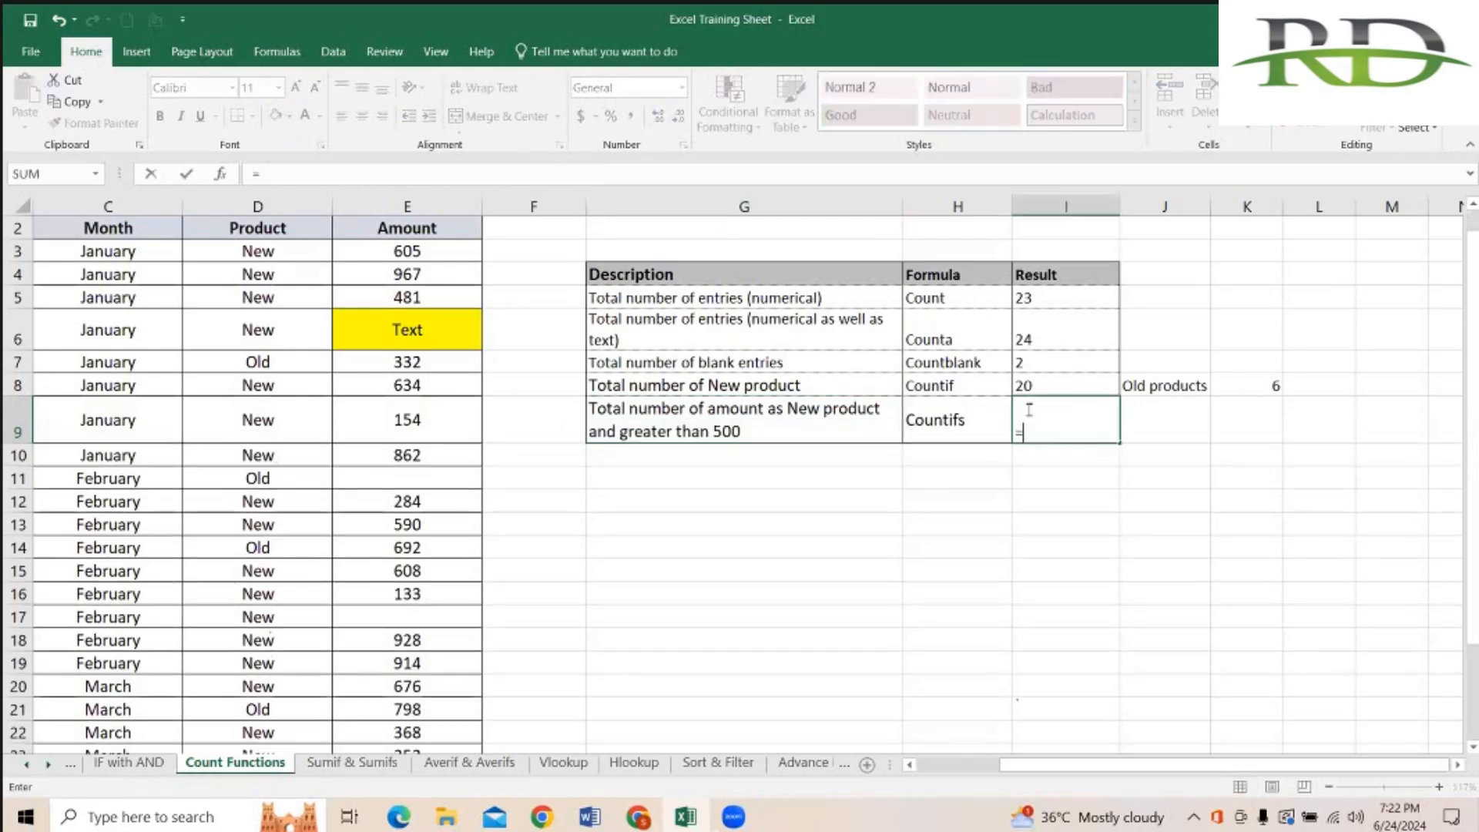
pyautogui.write('cou')
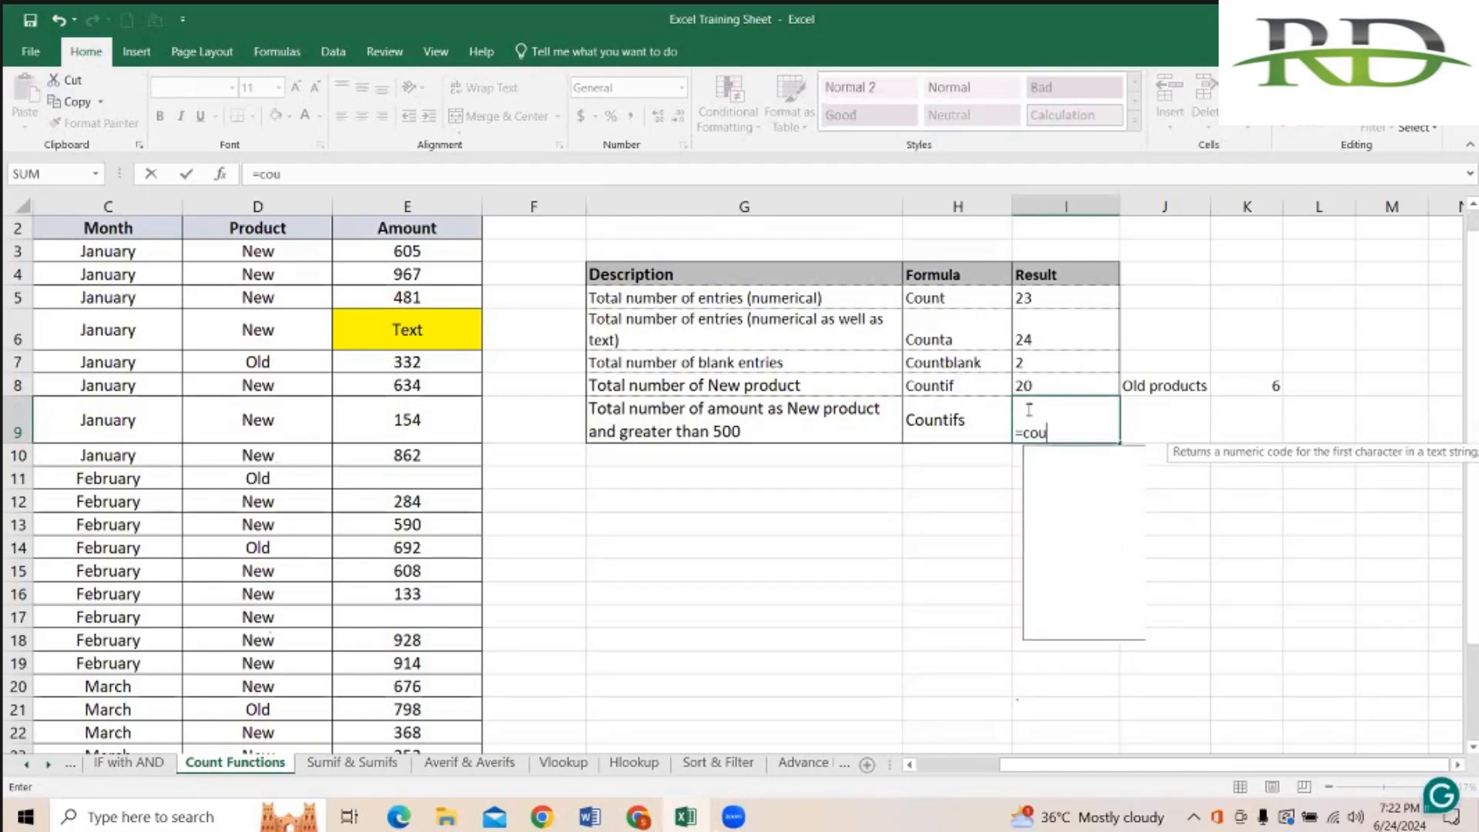
pyautogui.press('Down')
pyautogui.press('Down')
pyautogui.press('Down')
pyautogui.press('Down')
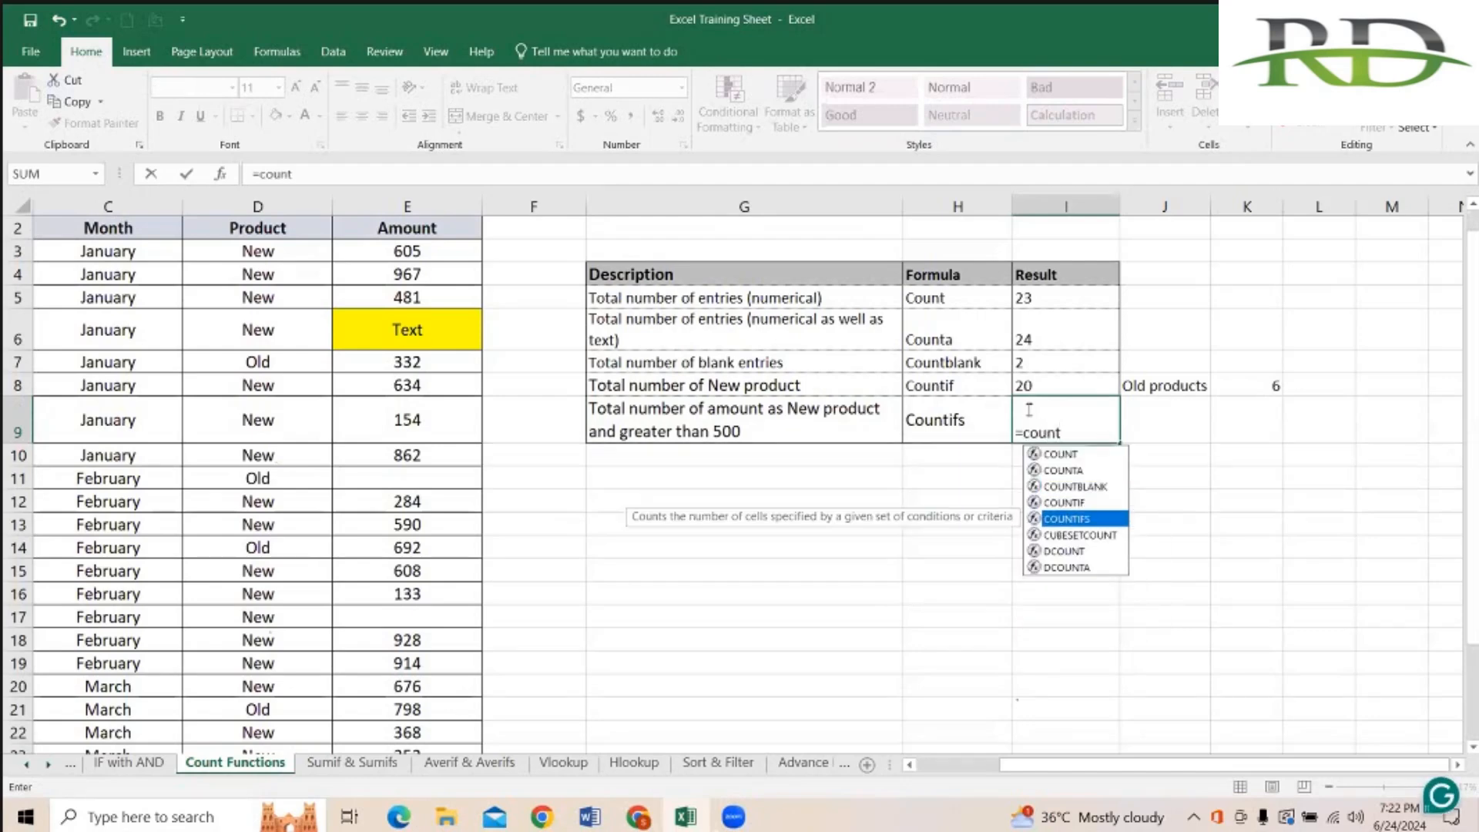
pyautogui.press('Tab')
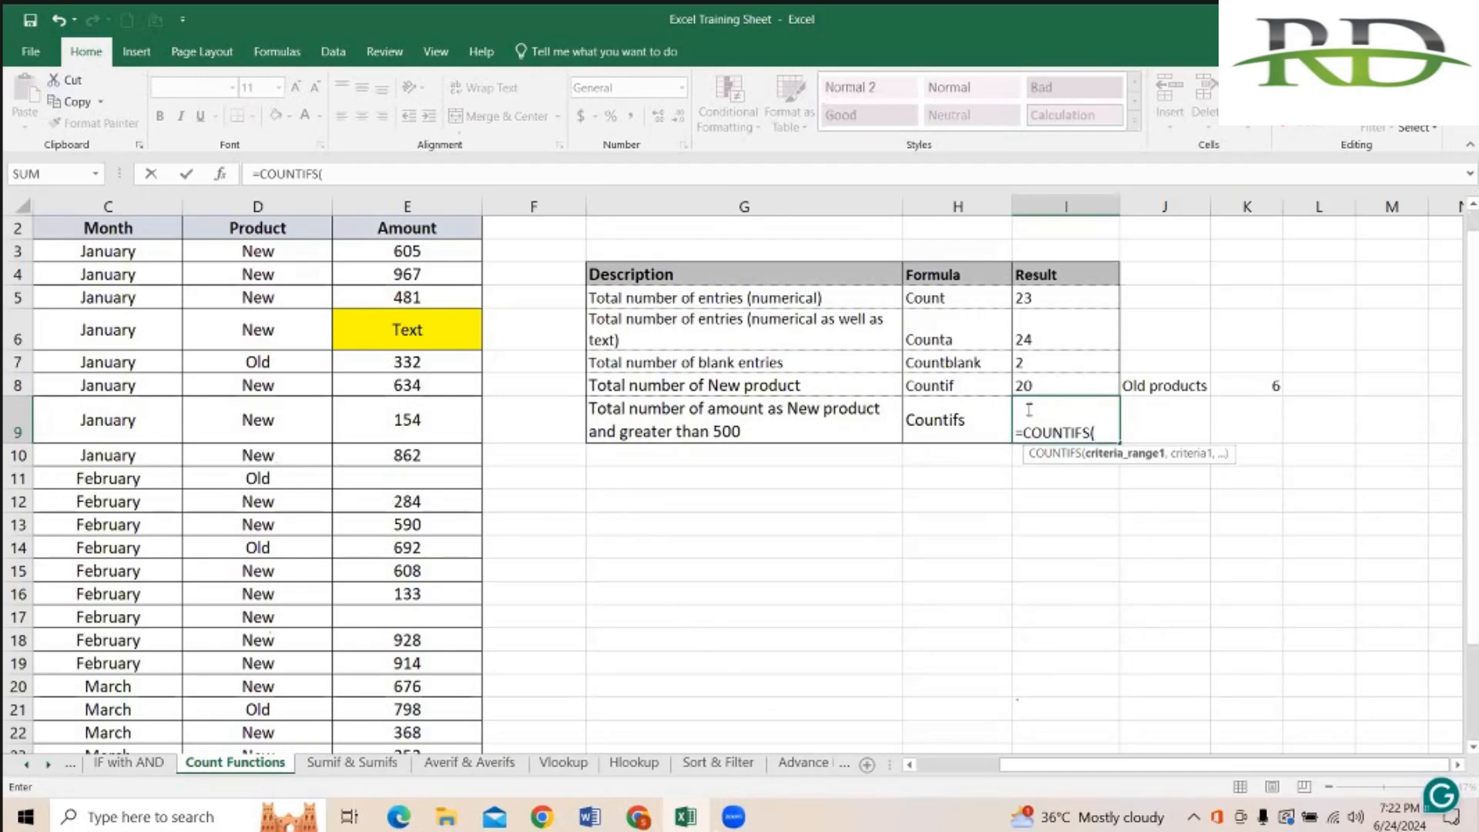
# Step: Set D3:D28 as the first criteria range of the COUNTIFS formula with the criterion "New"
pyautogui.moveTo(278, 253); pyautogui.dragTo(277, 499)
pyautogui.moveTo(250, 742); pyautogui.dragTo(274, 643)
pyautogui.scroll(3, 370, 475)
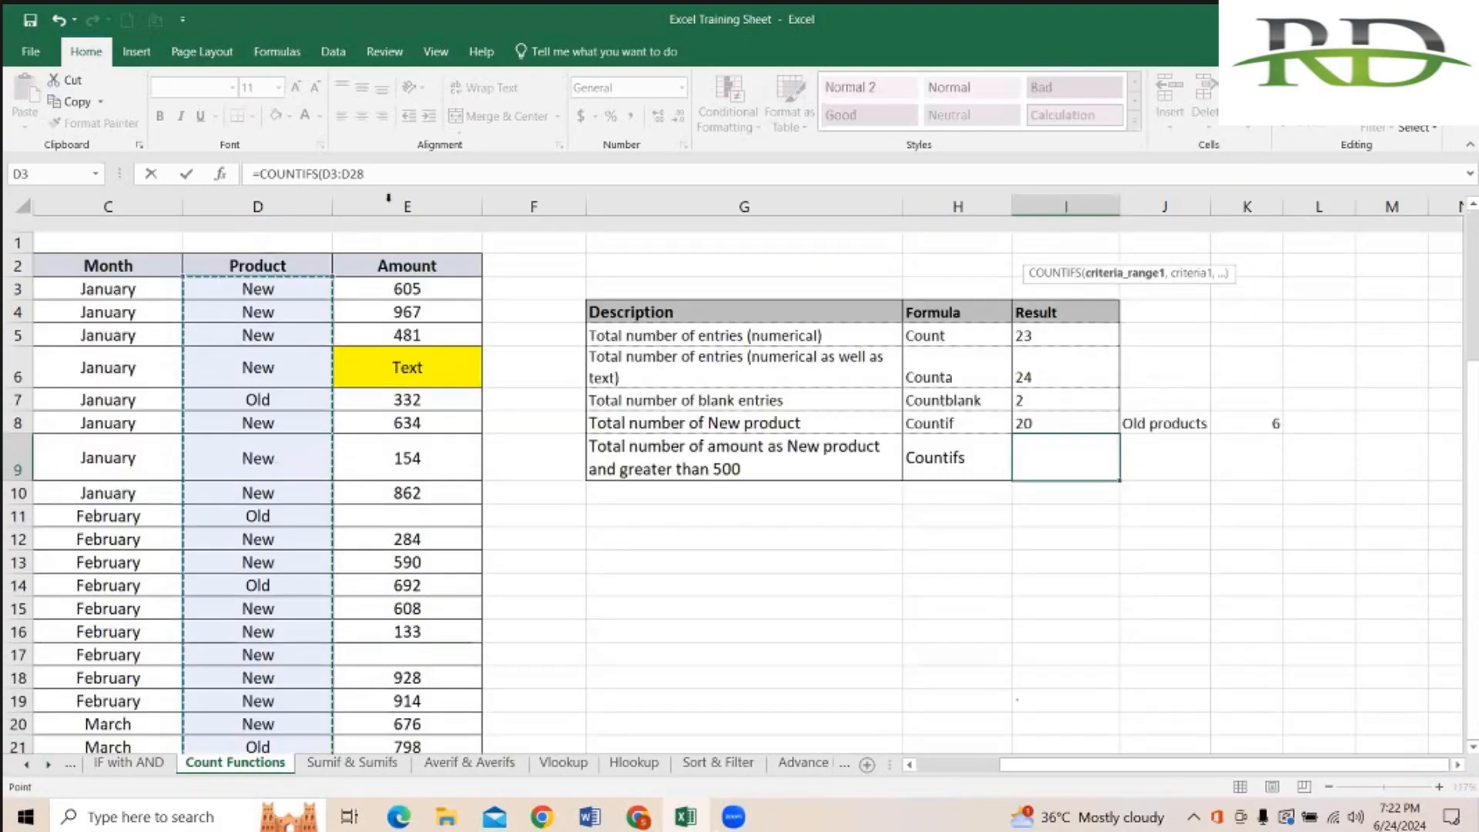
pyautogui.click(384, 176)
pyautogui.write(', "')
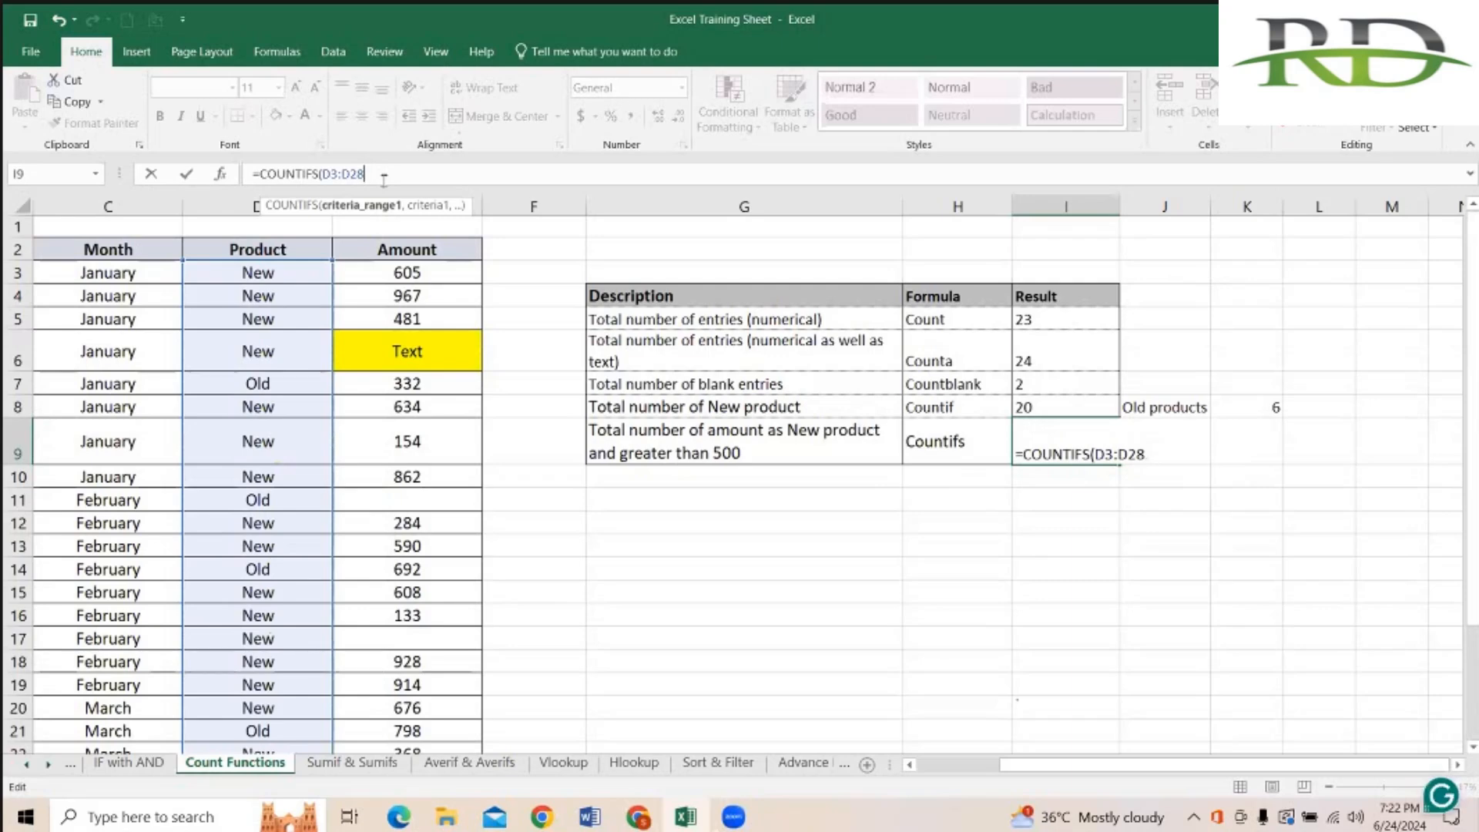
pyautogui.write('New"')
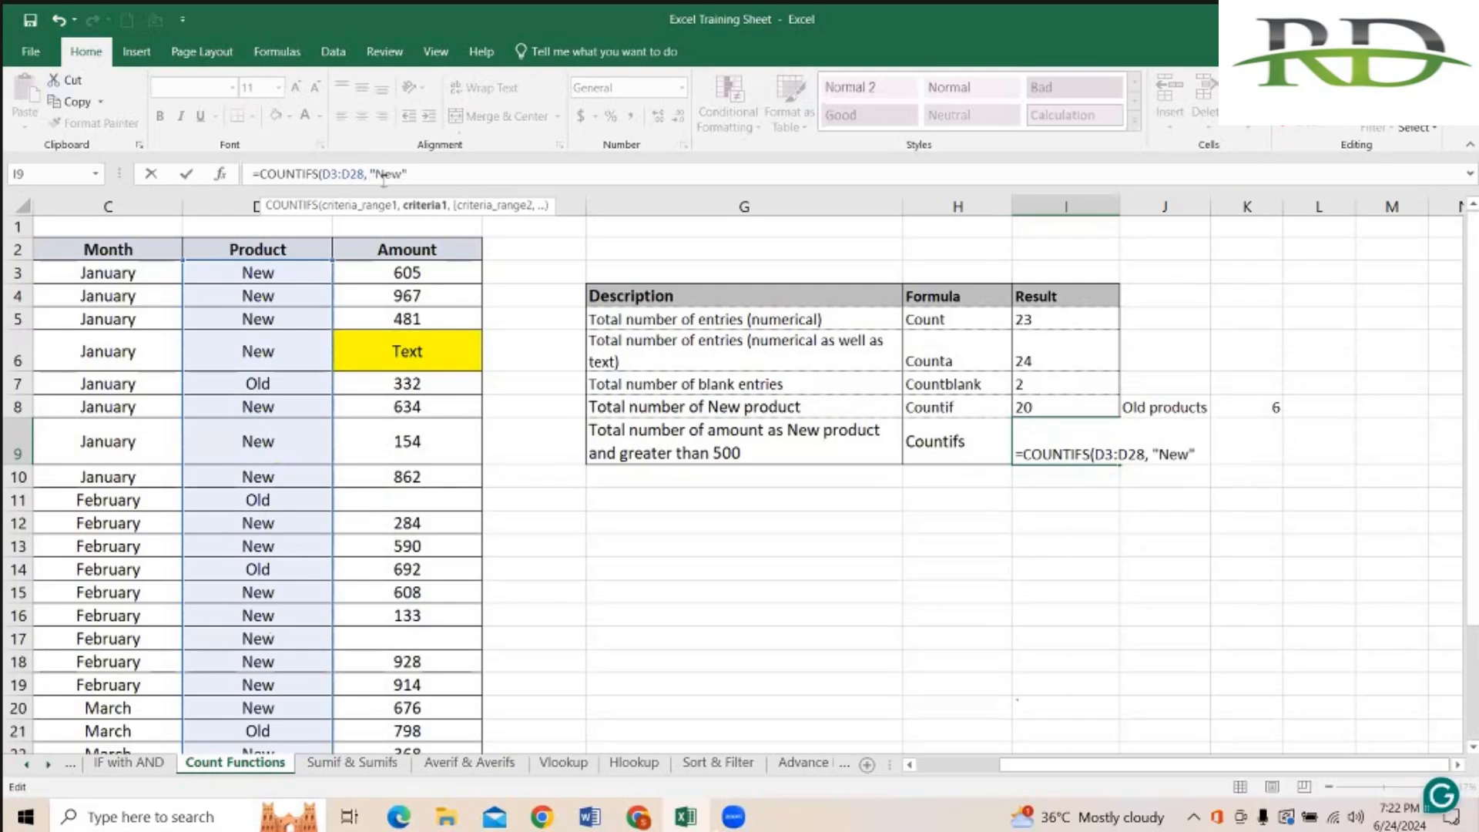
pyautogui.write(' ,')
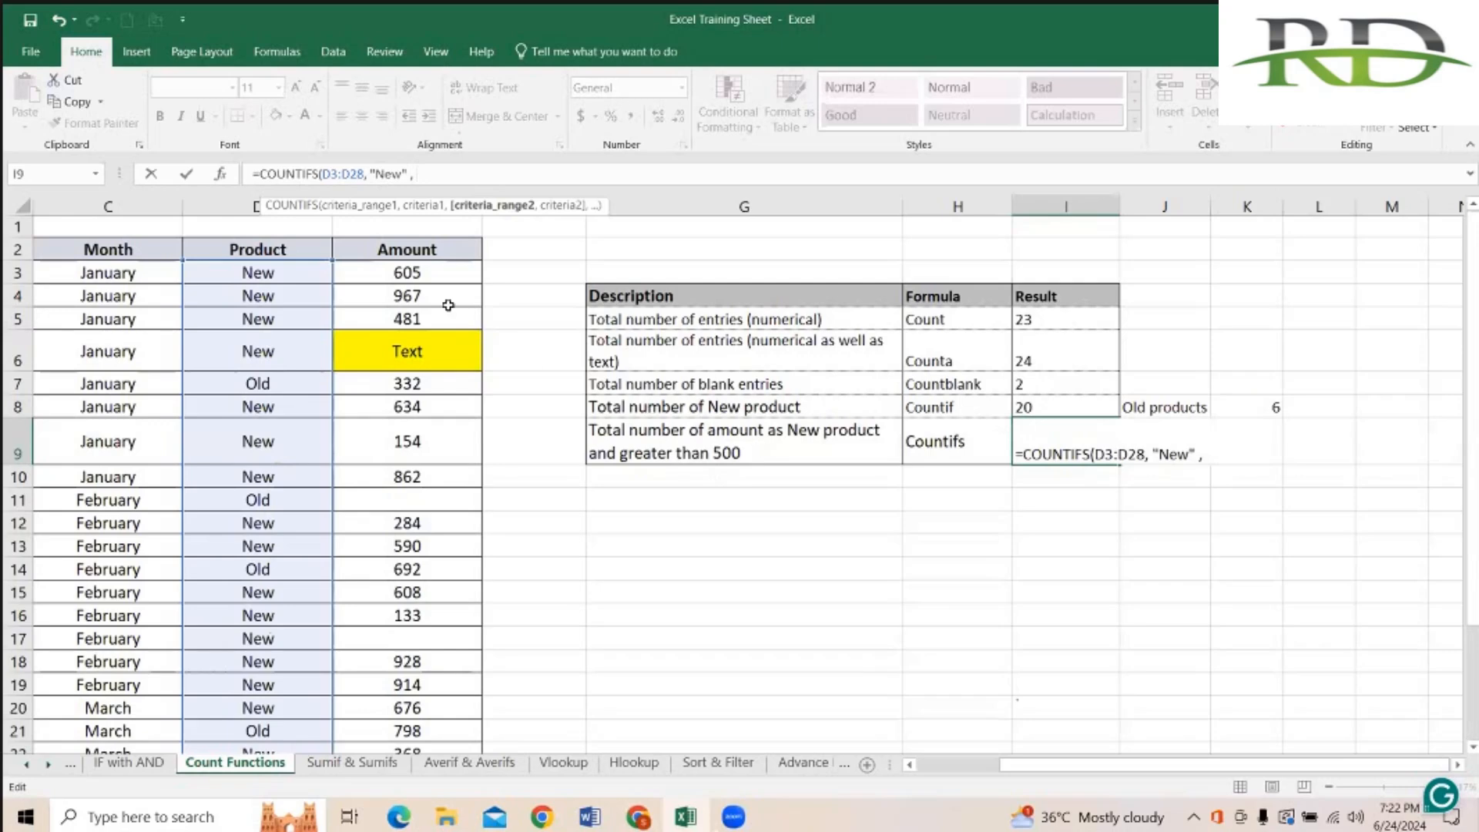
# Step: Complete the COUNTIFS formula in I9 with E3:E28 as second criteria range and the criterion ">500"
pyautogui.click(429, 272)
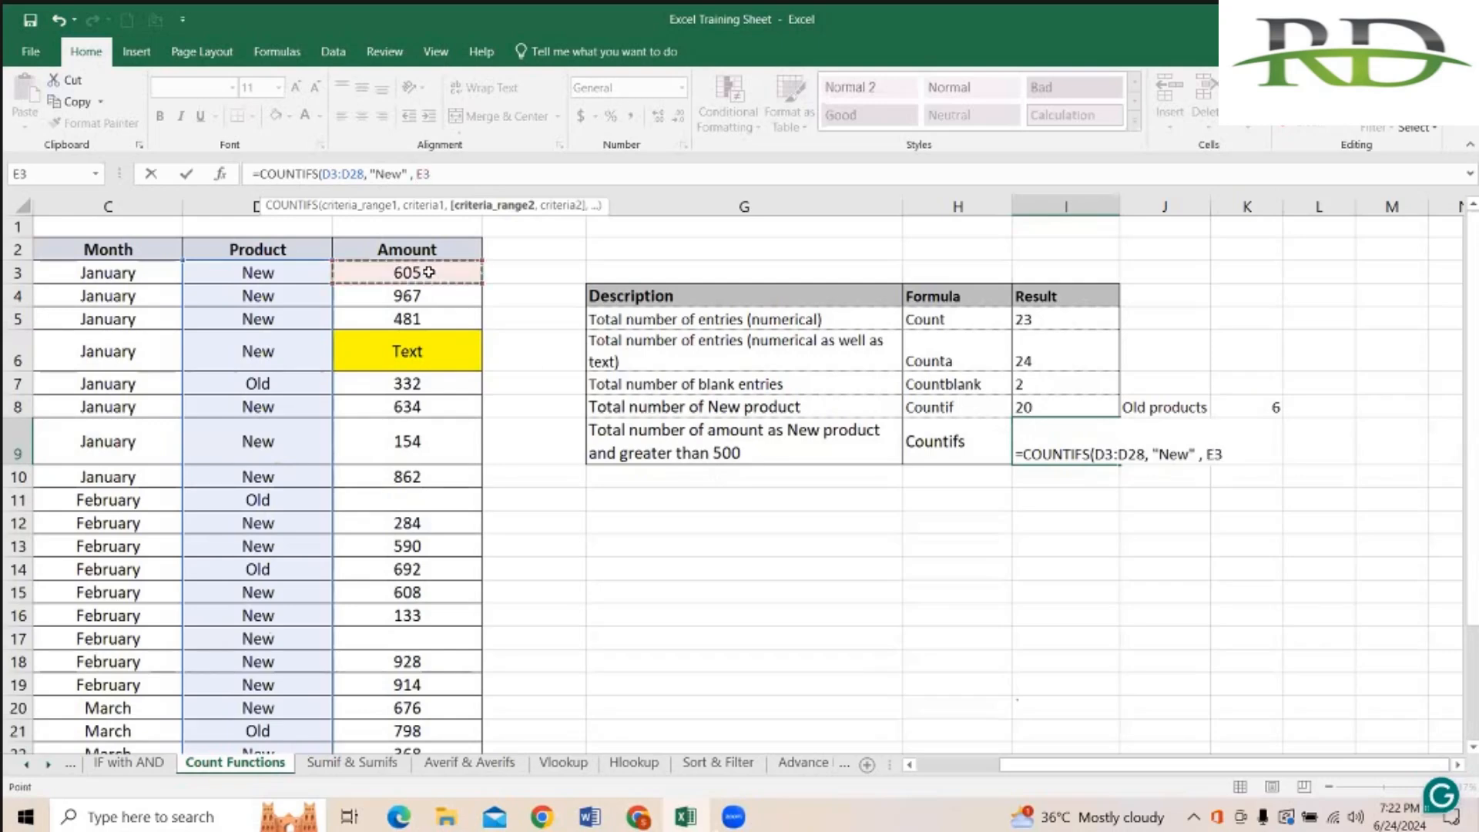
pyautogui.hotkey('shift', 'Down')
pyautogui.hotkey('shift', 'Down')
pyautogui.hotkey('shift', 'Down')
pyautogui.hotkey('shift', 'Down')
pyautogui.hotkey('shift', 'Down')
pyautogui.hotkey('shift', 'Down')
pyautogui.hotkey('shift', 'Down')
pyautogui.hotkey('shift', 'Down')
pyautogui.hotkey('shift', 'Down')
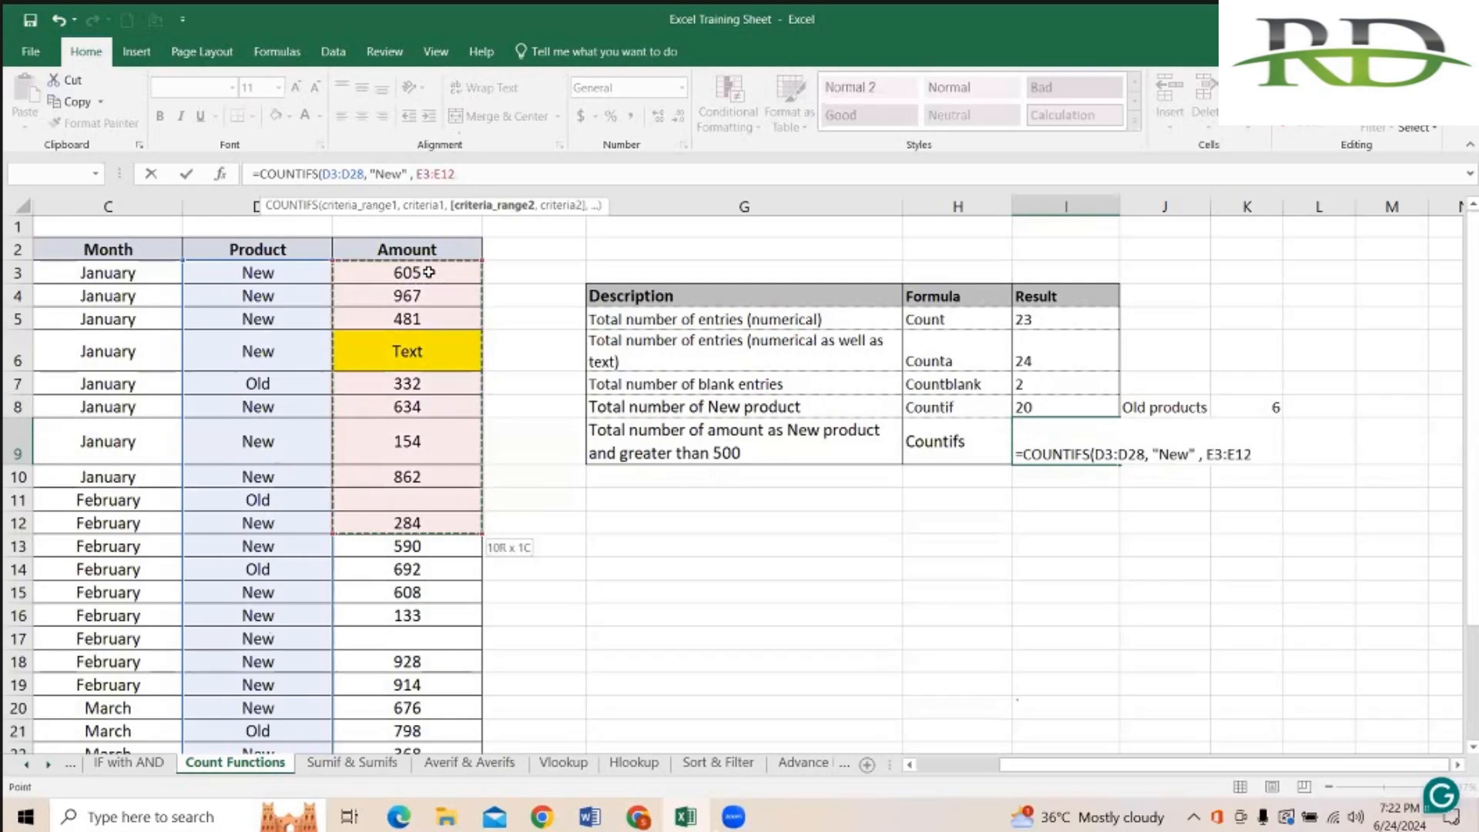
pyautogui.hotkey('shift', 'Down')
pyautogui.hotkey('shift', 'Down')
pyautogui.hotkey('shift', 'Down')
pyautogui.hotkey('shift', 'Down')
pyautogui.hotkey('shift', 'Down')
pyautogui.hotkey('shift', 'Down')
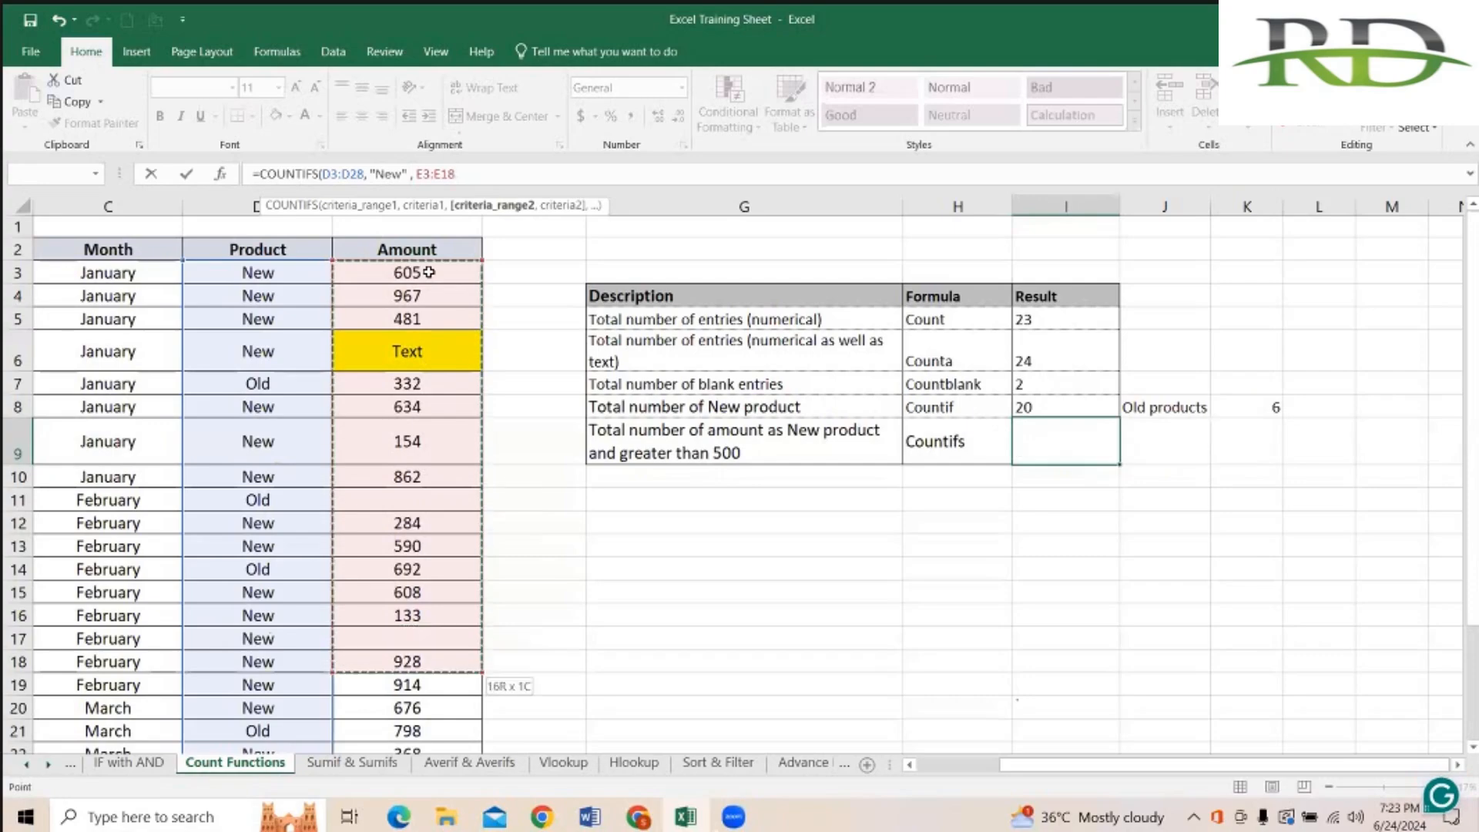
pyautogui.hotkey('shift', 'Down')
pyautogui.hotkey('shift', 'Down')
pyautogui.hotkey('shift', 'Down')
pyautogui.hotkey('shift', 'Down')
pyautogui.hotkey('shift', 'Down')
pyautogui.hotkey('shift', 'Down')
pyautogui.hotkey('shift', 'Down')
pyautogui.hotkey('shift', 'Down')
pyautogui.hotkey('shift', 'Down')
pyautogui.hotkey('shift', 'Down')
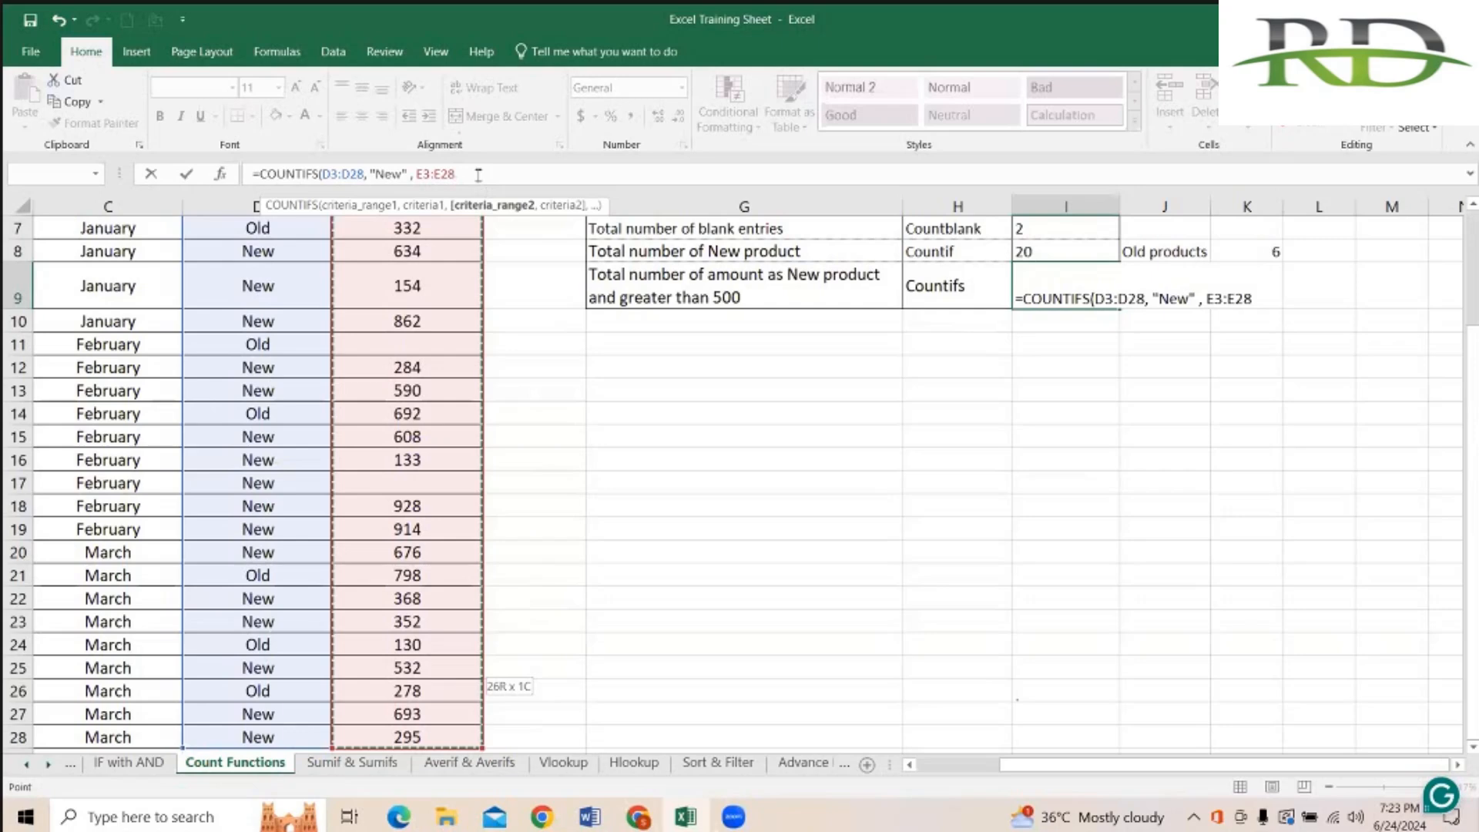
pyautogui.write(', "')
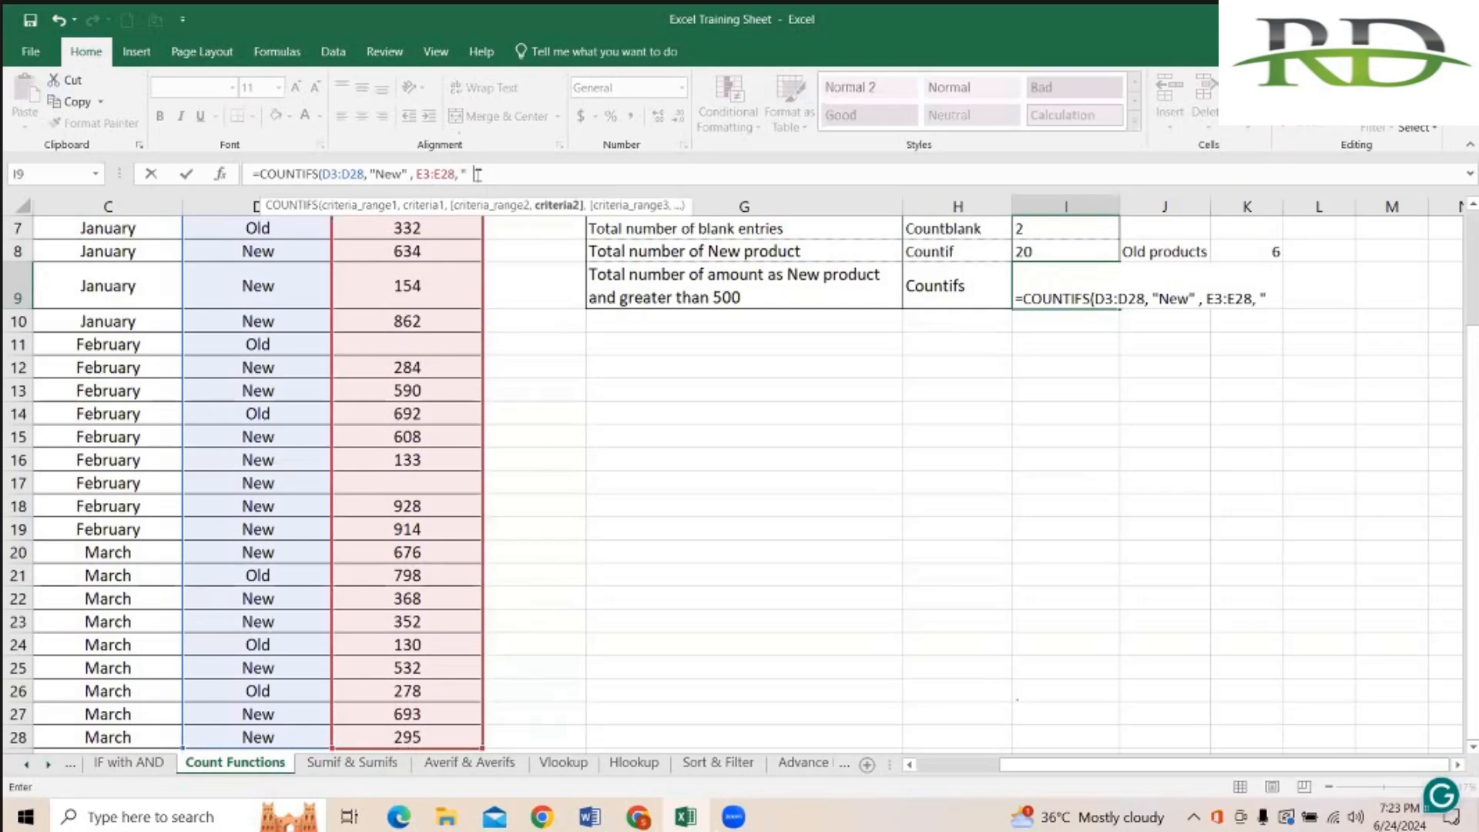
pyautogui.write('  500")')
pyautogui.press('Return')
# Step: Review the formulas in the Result column from the Count row down to the Countifs row
pyautogui.press('Up')
pyautogui.press('Up')
pyautogui.press('Up')
pyautogui.press('Up')
pyautogui.press('Up')
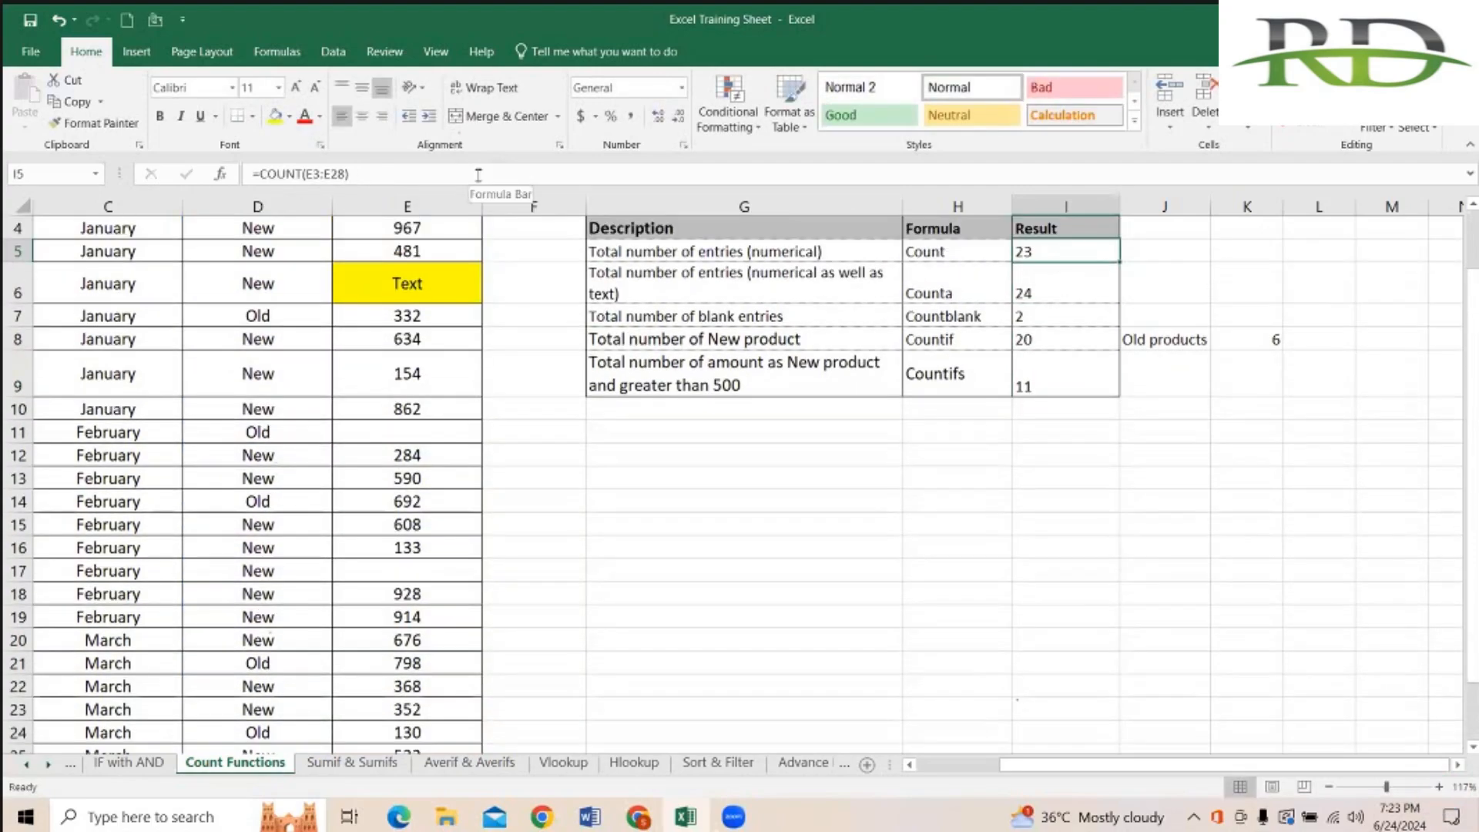
pyautogui.scroll(3, 739, 462)
pyautogui.press('Down')
pyautogui.press('Down')
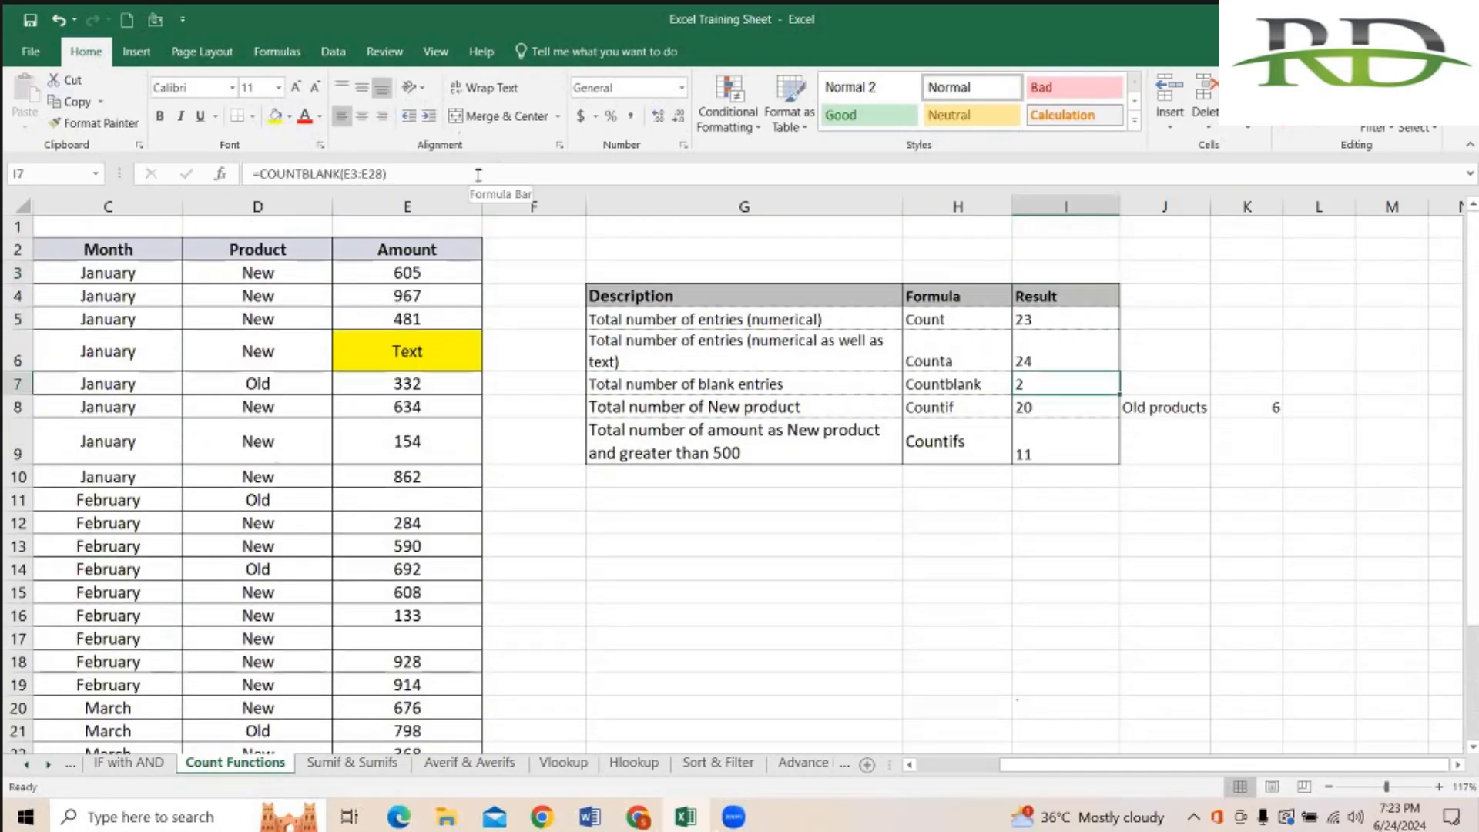
pyautogui.press('Down')
pyautogui.press('Down')
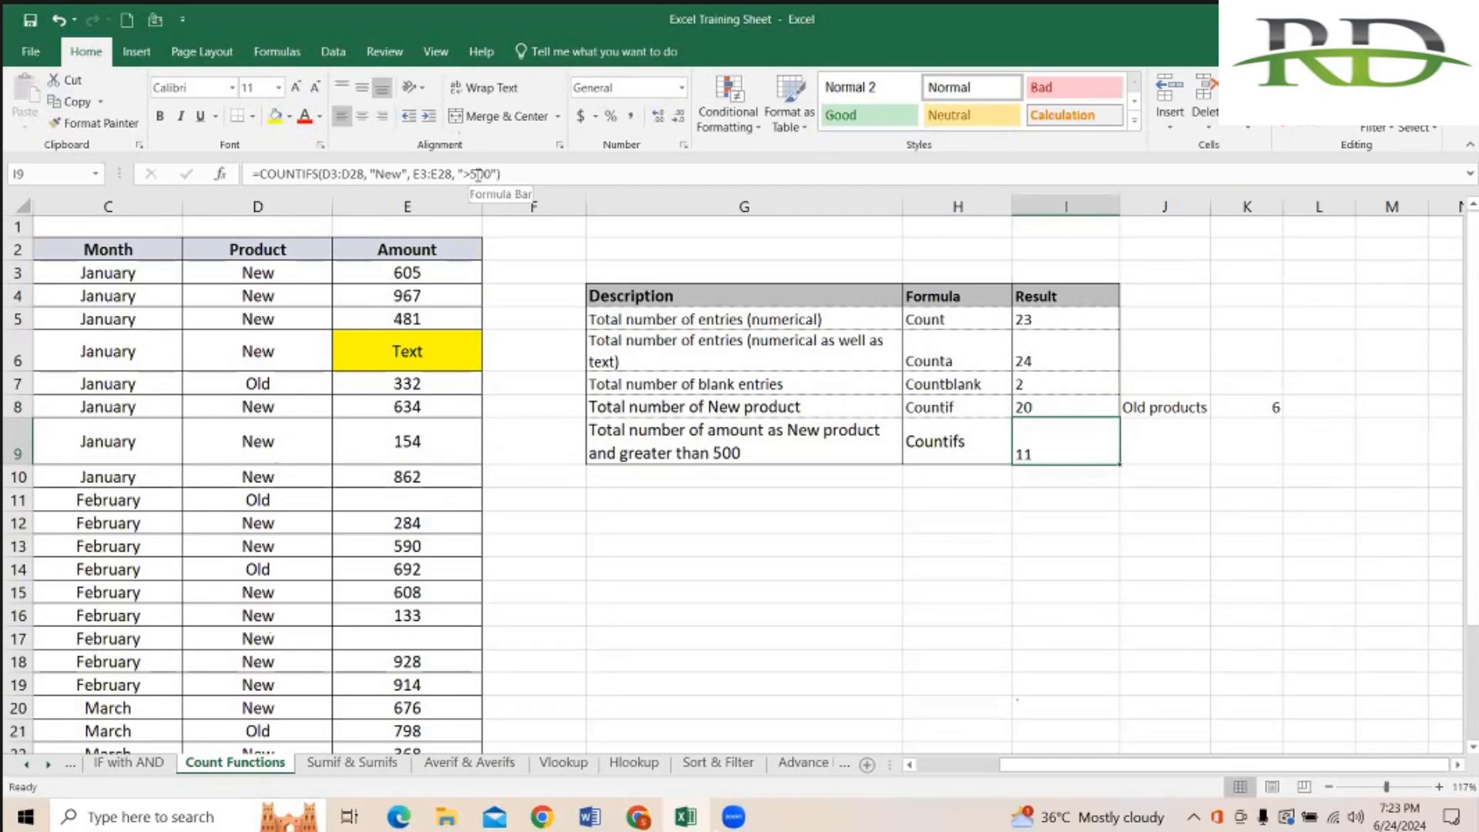
# Step: Look across row 9 from the description in G9 to K9 and back to the description
pyautogui.press('Left')
pyautogui.press('Left')
pyautogui.press('Left')
pyautogui.press('Right')
pyautogui.press('Right')
pyautogui.press('Right')
pyautogui.press('Right')
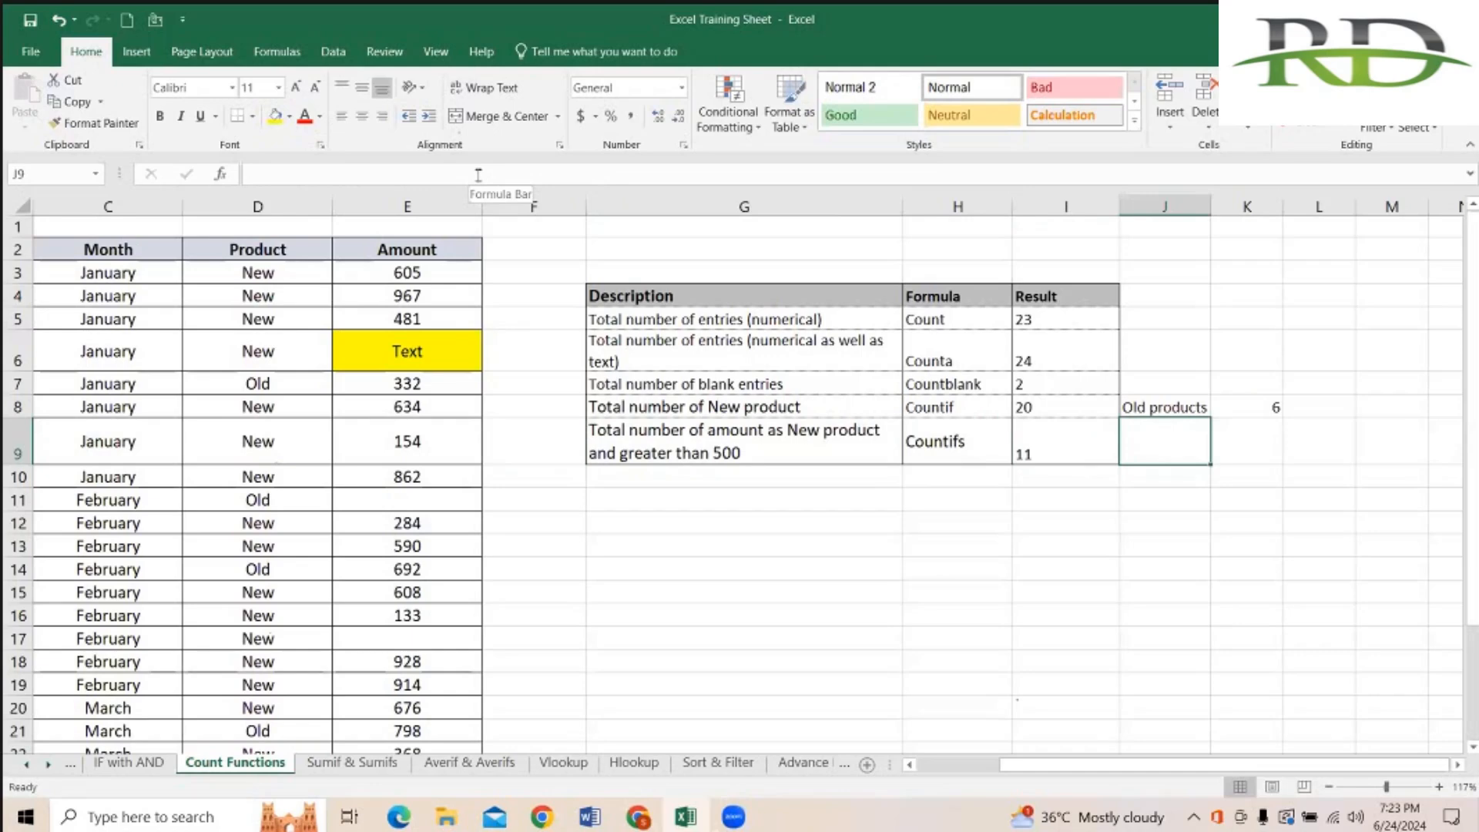
pyautogui.press('Right')
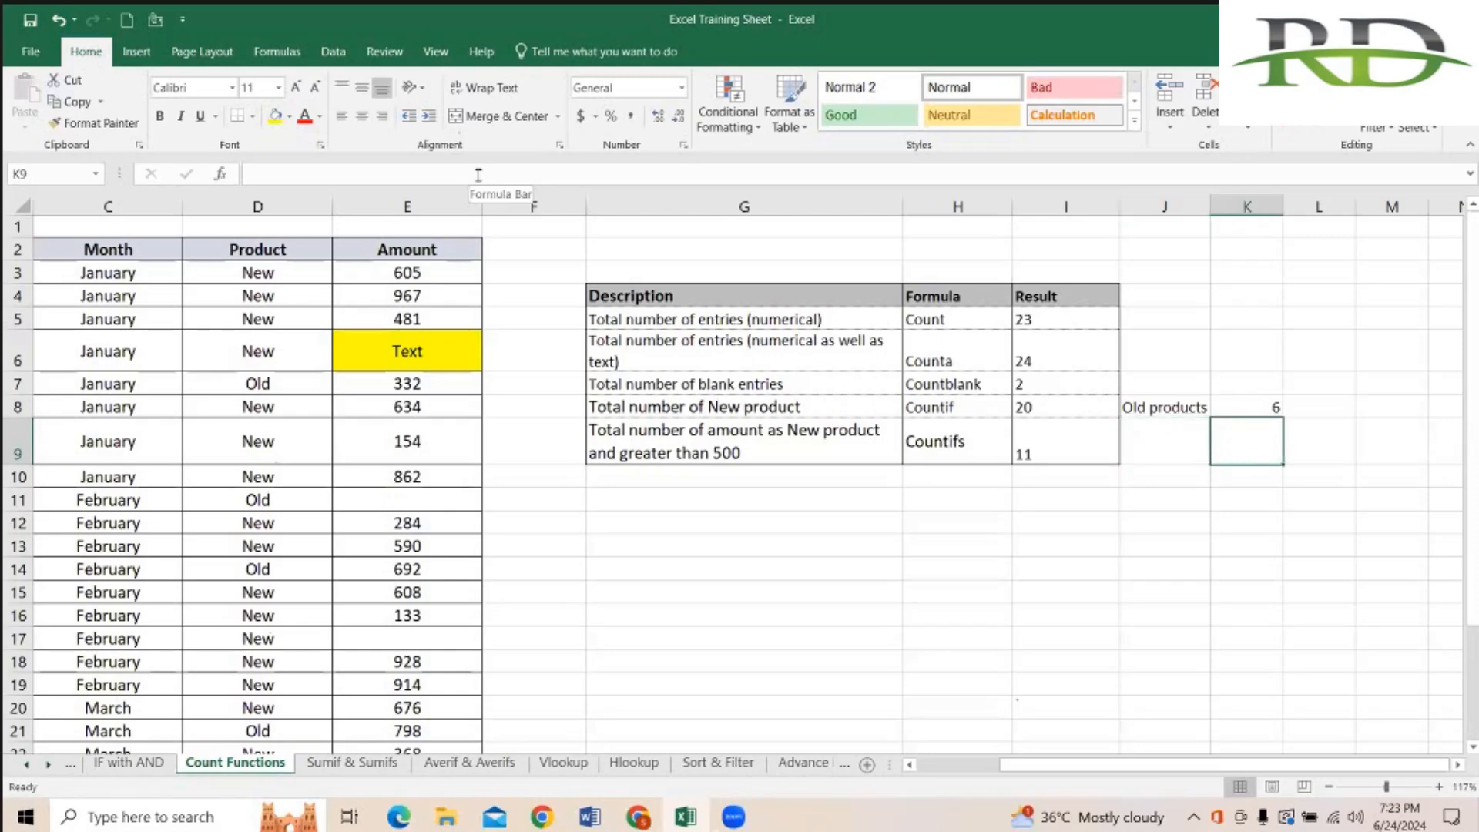
pyautogui.press('Left')
pyautogui.press('Left')
pyautogui.press('Left')
pyautogui.press('Left')
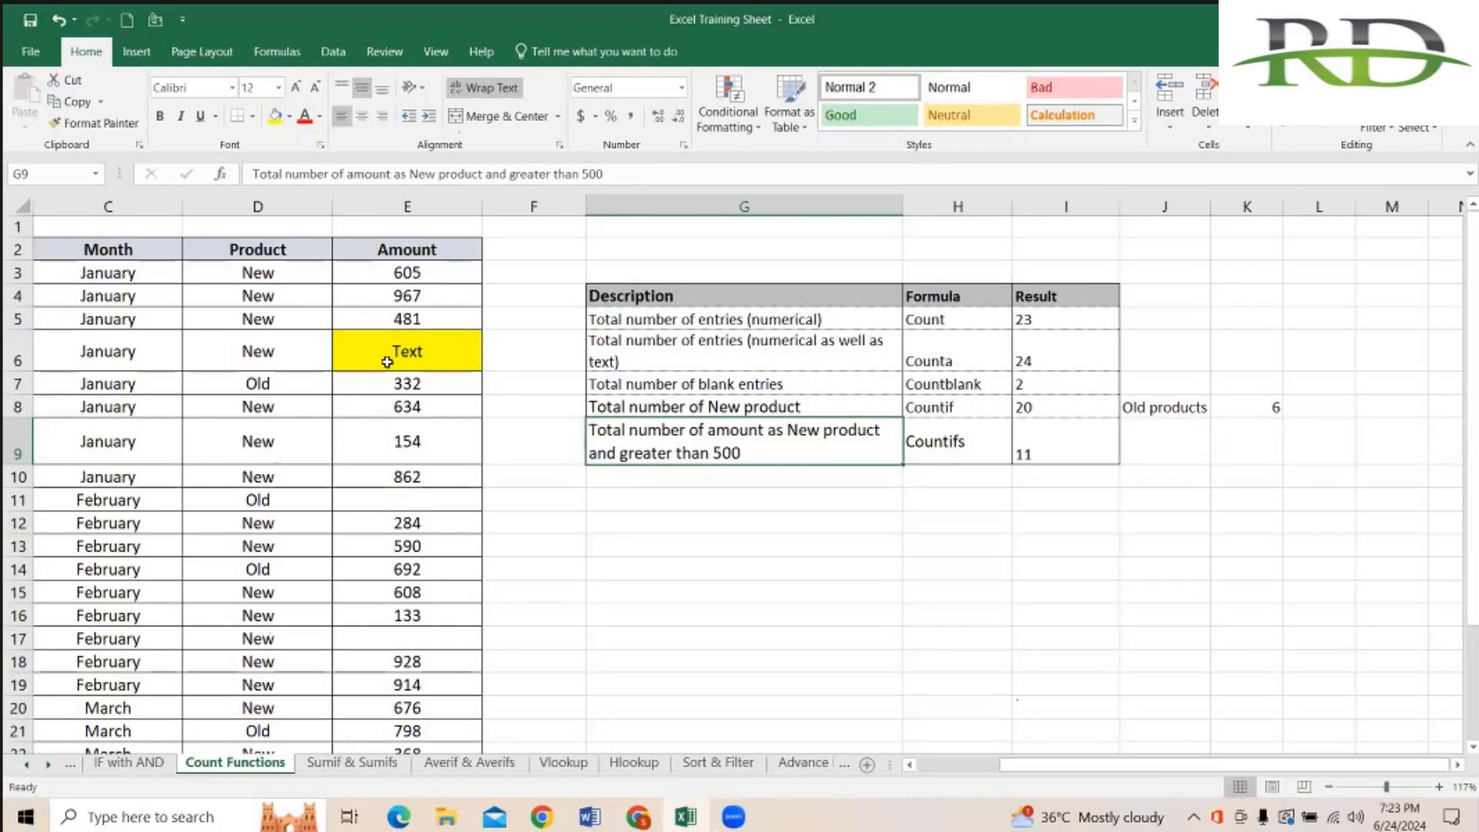
# Step: Extend the description in G9 with "in the month of Jan" after "greater than 500"
pyautogui.hscroll(-2, 345, 399)
pyautogui.scroll(-1, 346, 399)
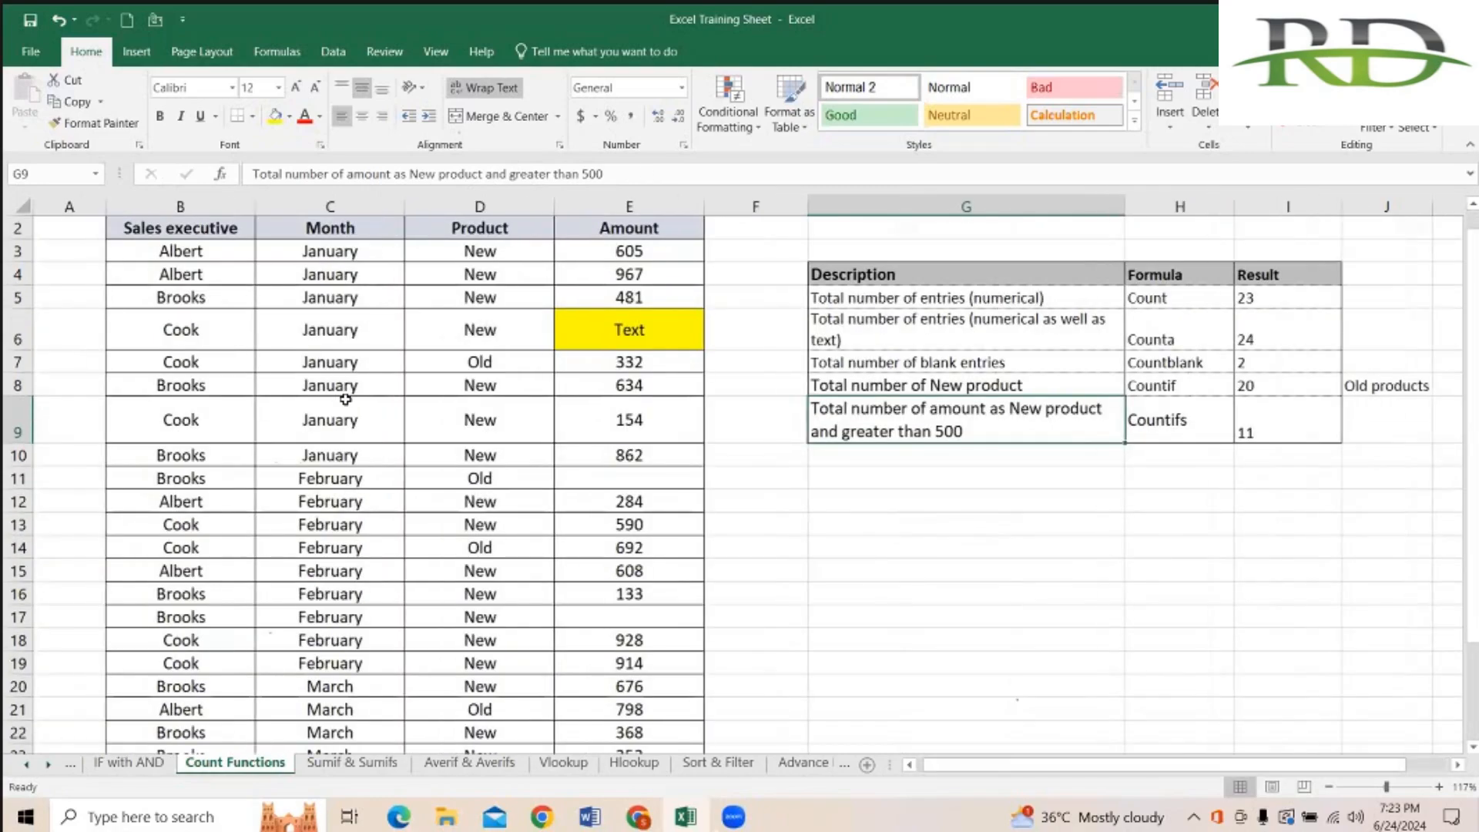
pyautogui.scroll(-2, 345, 399)
pyautogui.scroll(2, 551, 274)
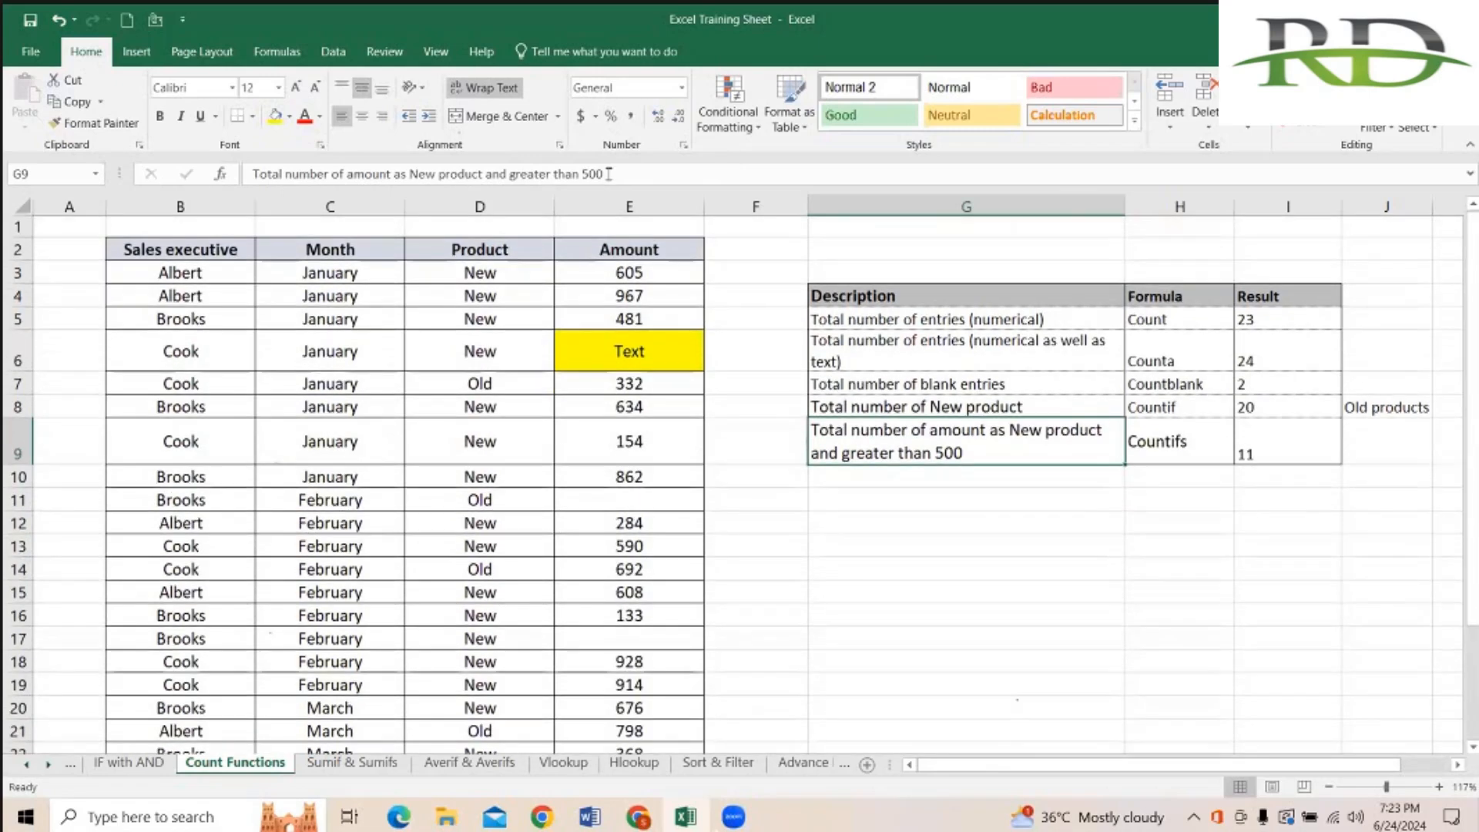
pyautogui.click(608, 174)
pyautogui.write(',')
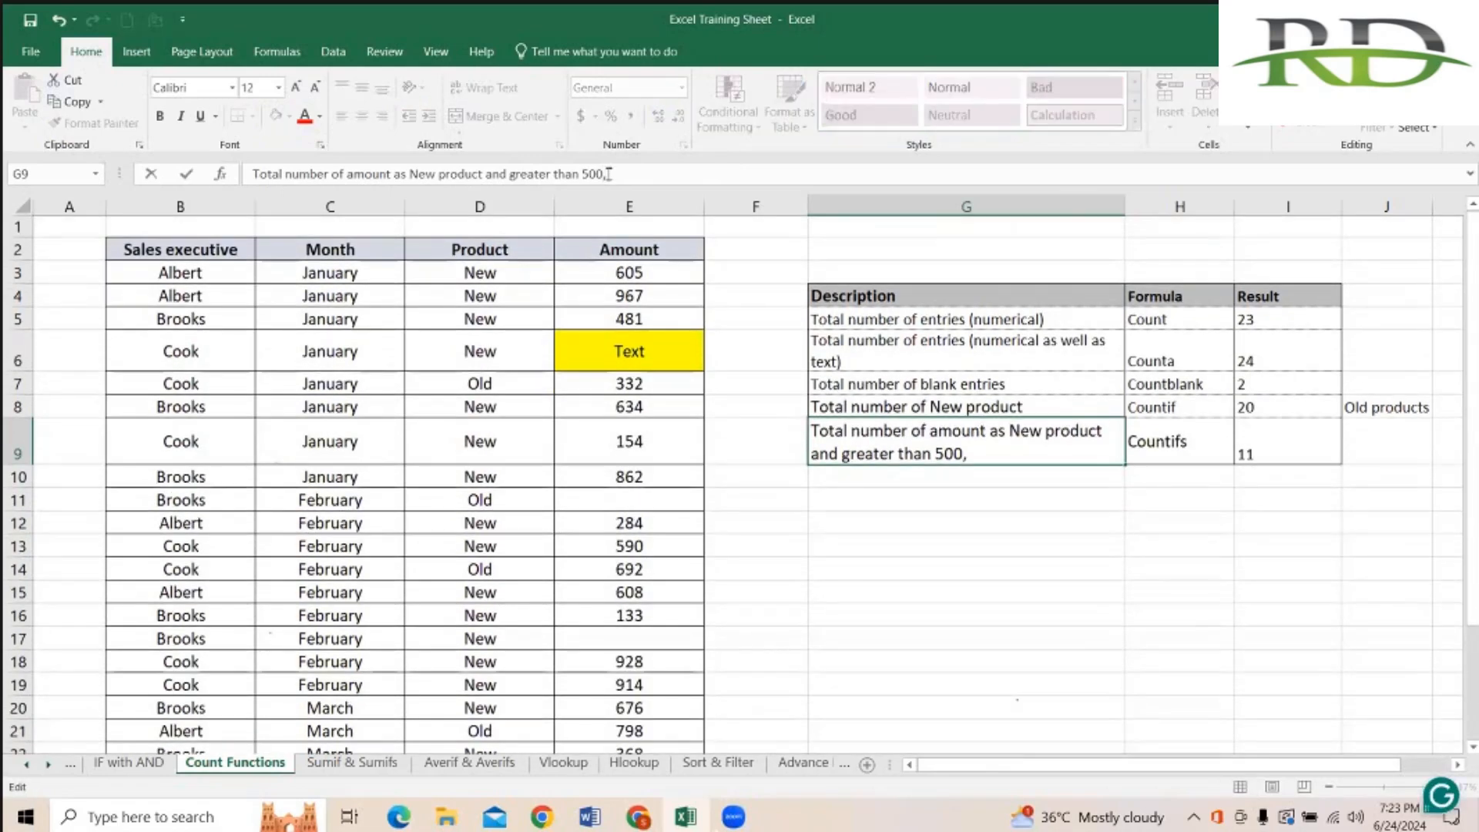
pyautogui.press('BackSpace')
pyautogui.press('BackSpace')
pyautogui.press('BackSpace')
pyautogui.press('BackSpace')
pyautogui.write('500')
pyautogui.write(',')
pyautogui.write('in the')
pyautogui.write(' monht o')
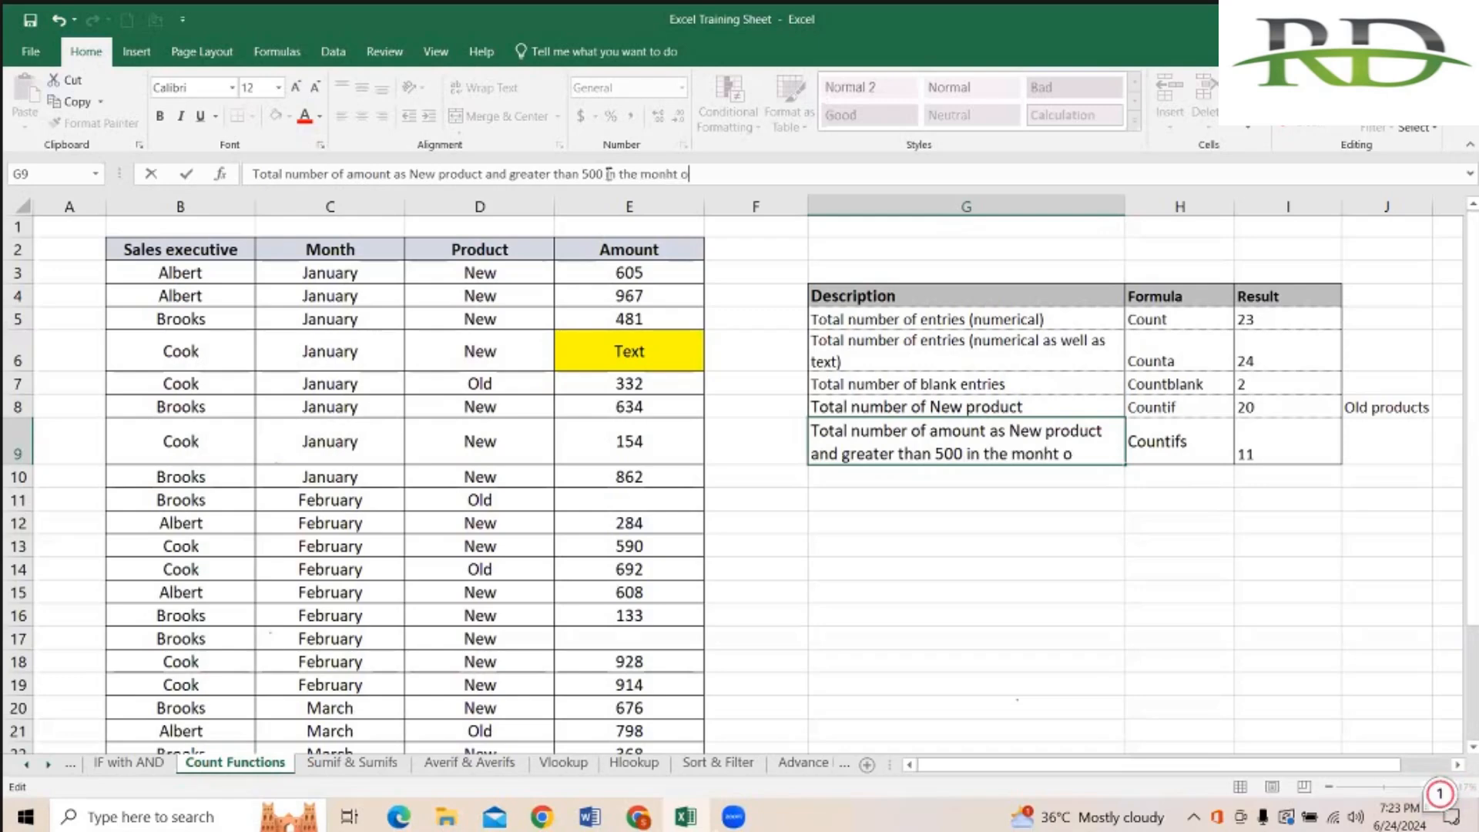
pyautogui.press('BackSpace')
pyautogui.press('BackSpace')
pyautogui.press('BackSpace')
pyautogui.press('BackSpace')
pyautogui.write('th of Jan')
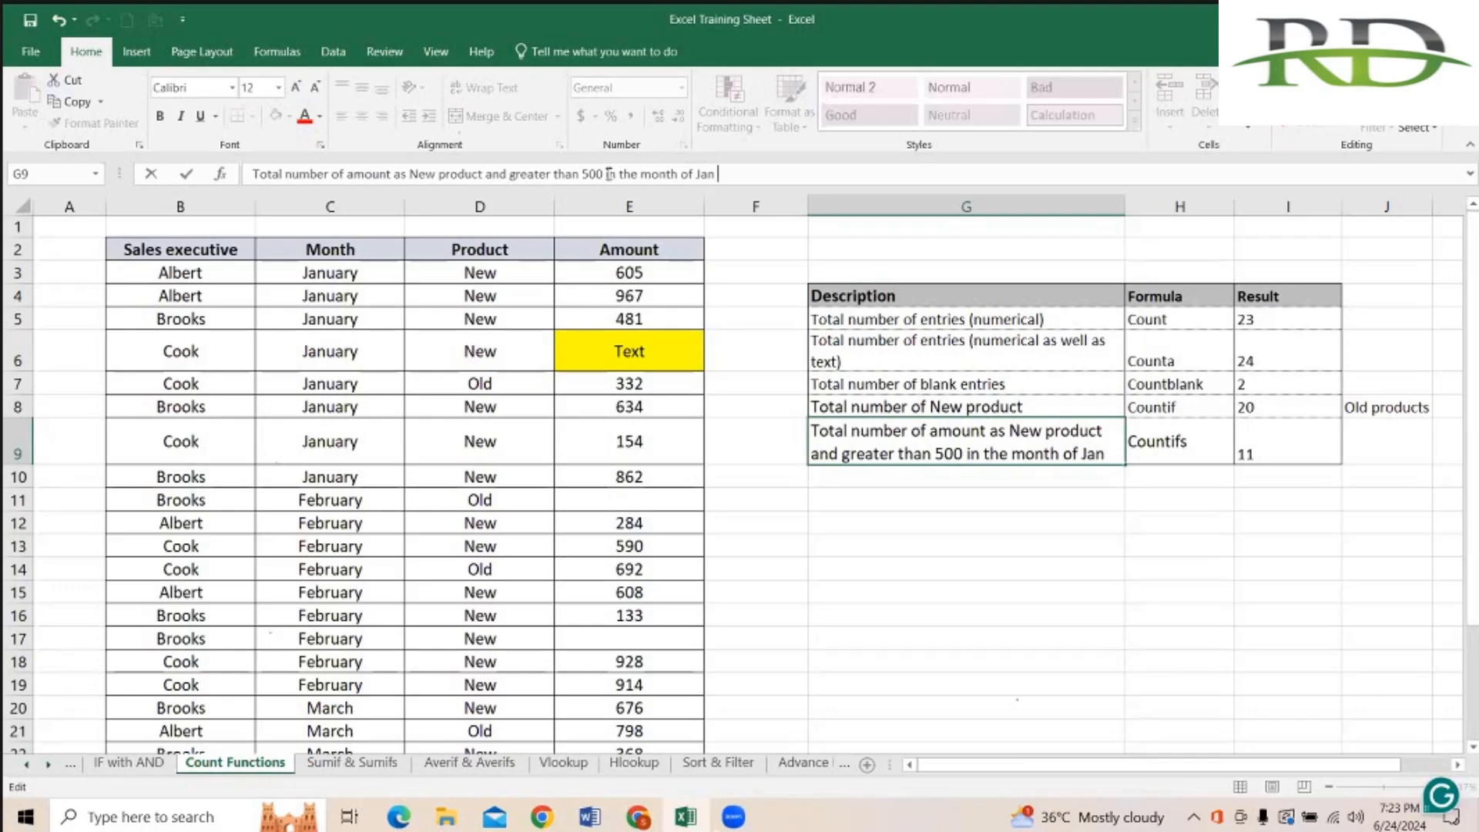
pyautogui.press('Tab')
# Step: Overwrite the existing formula in I9 by starting a fresh COUNTIFS function for the extended description
pyautogui.press('Tab')
pyautogui.press('Tab')
pyautogui.press('Tab')
pyautogui.press('Tab')
pyautogui.press('Left')
pyautogui.press('Left')
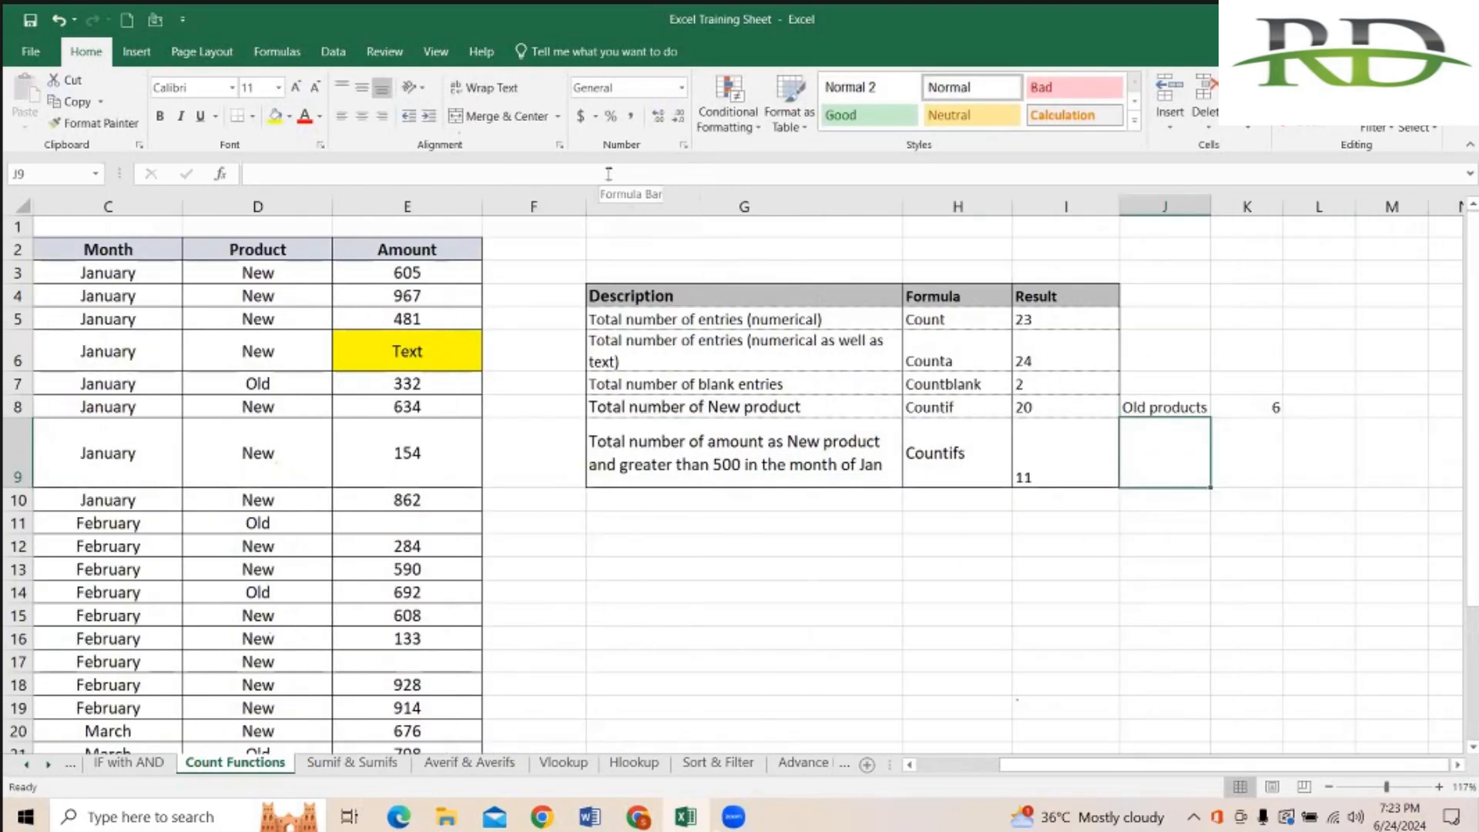
pyautogui.press('Left')
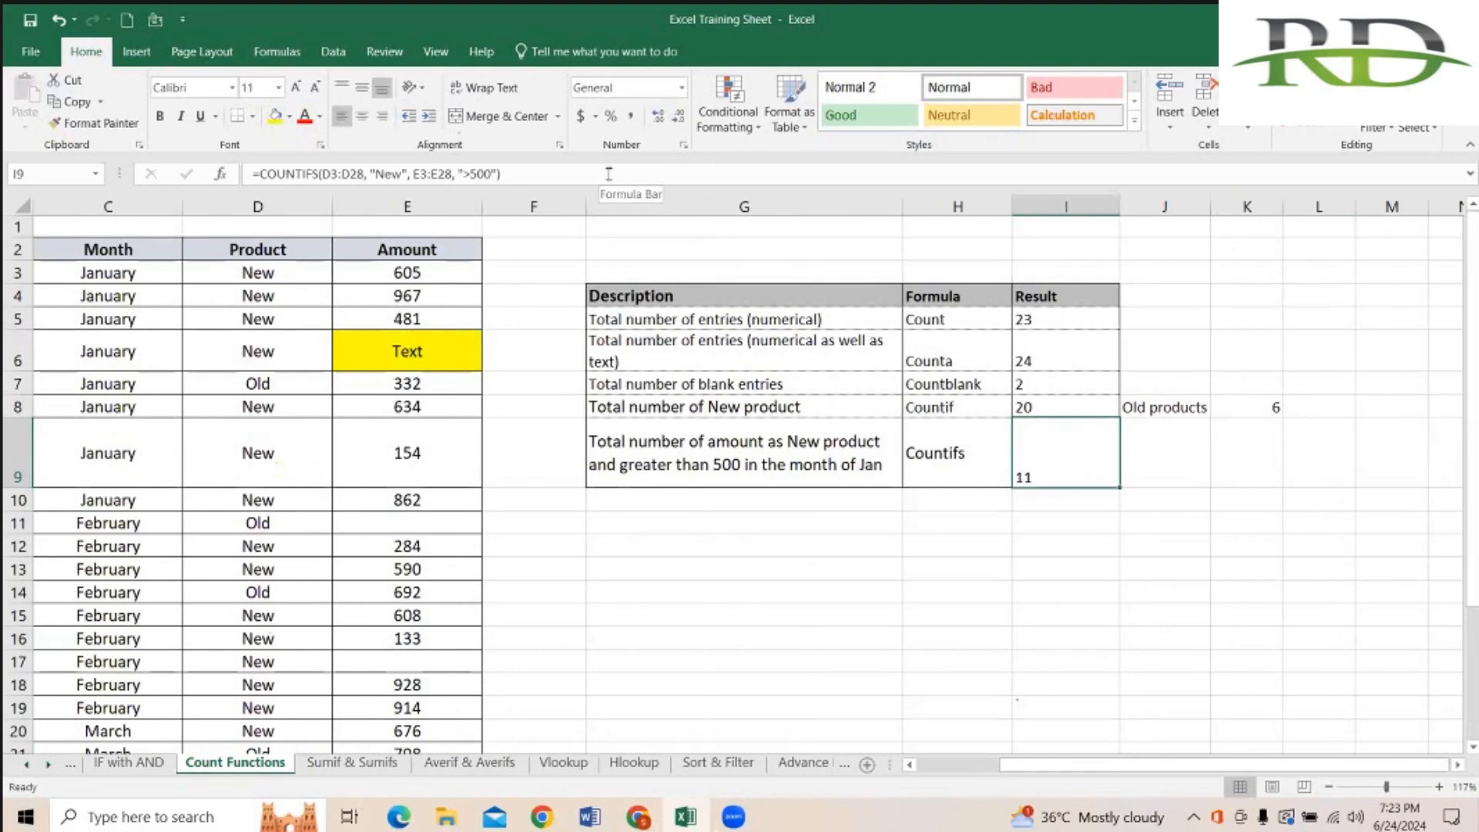
pyautogui.write('=')
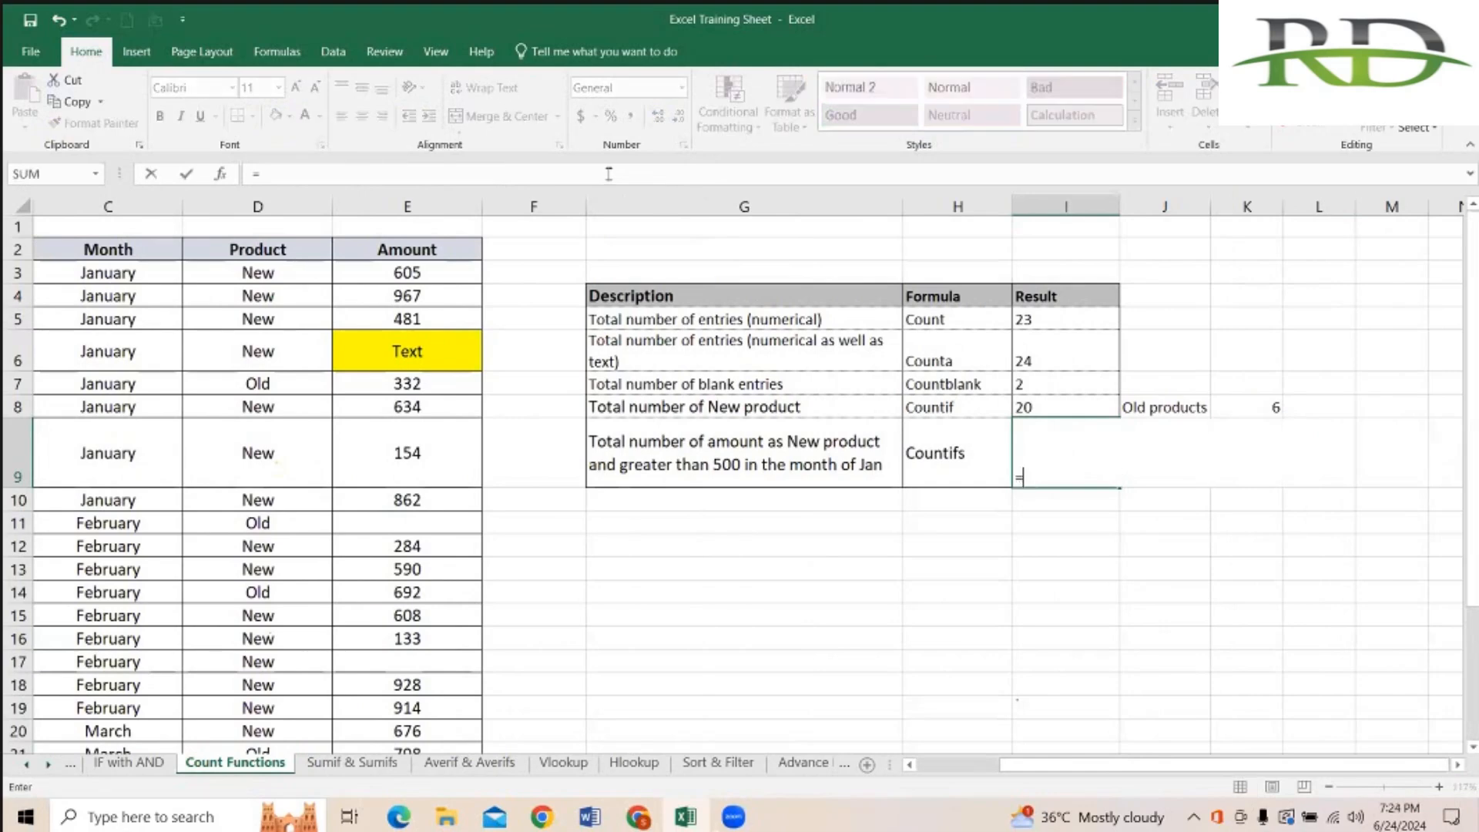
pyautogui.write('count')
pyautogui.press('Down')
pyautogui.press('Down')
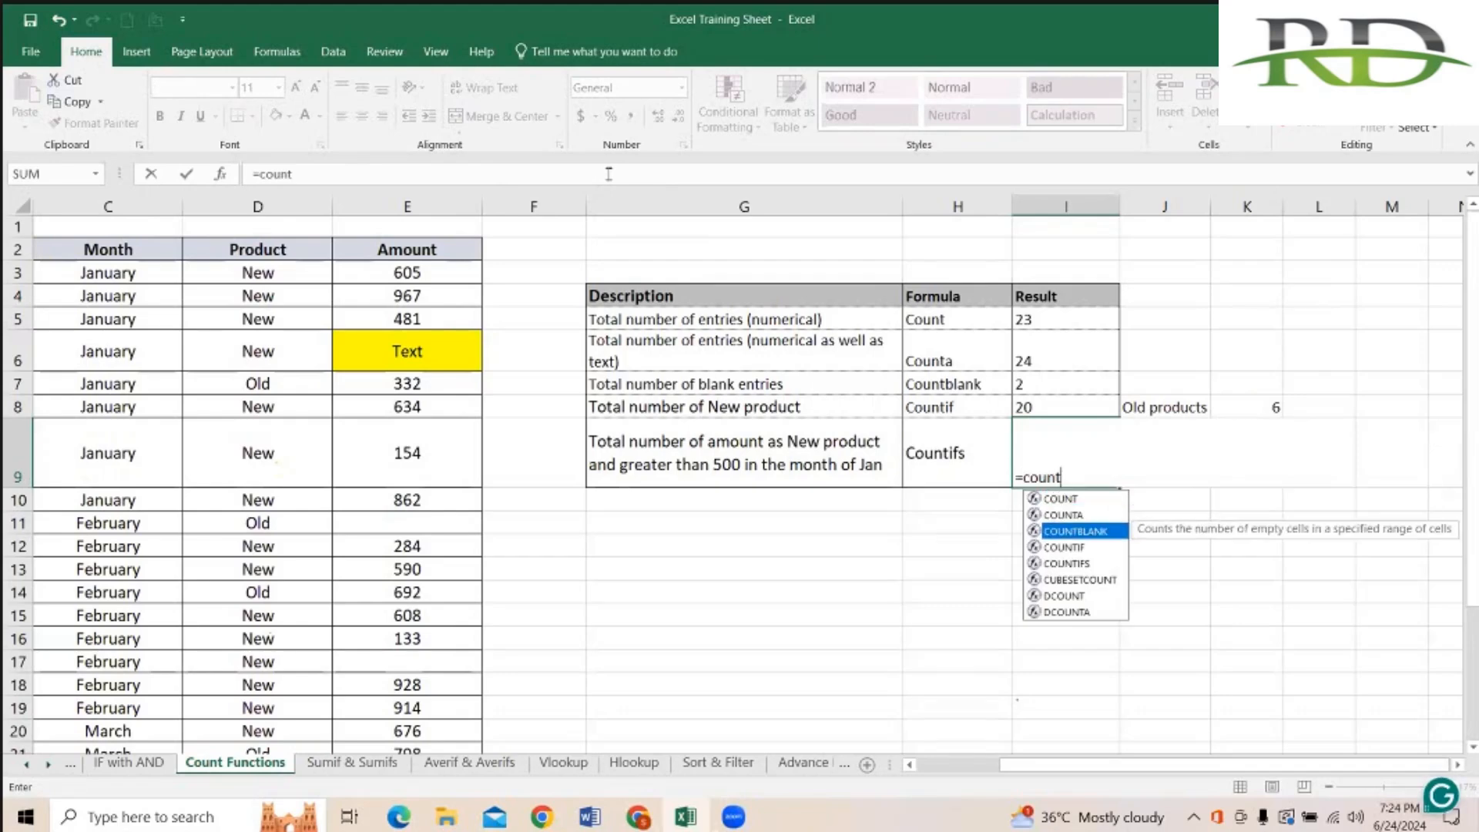
pyautogui.press('Down')
pyautogui.press('Down')
pyautogui.press('Tab')
# Step: Enter D3:D28 as the first criteria range of the new COUNTIFS formula in I9, with "New" as its criterion
pyautogui.click(231, 265)
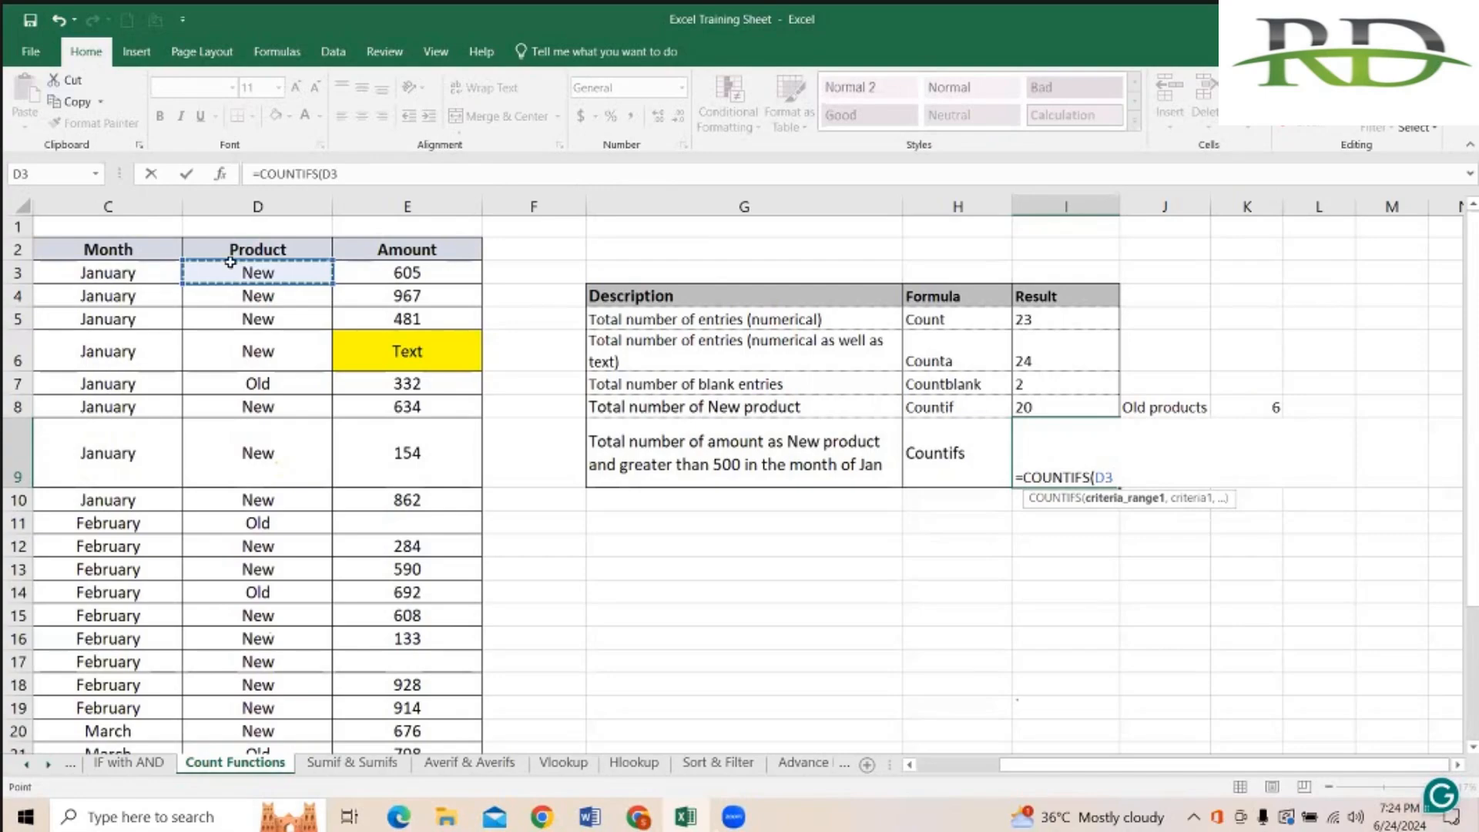
pyautogui.hotkey('ctrl', 'shift', 'Down')
pyautogui.write(', "New",')
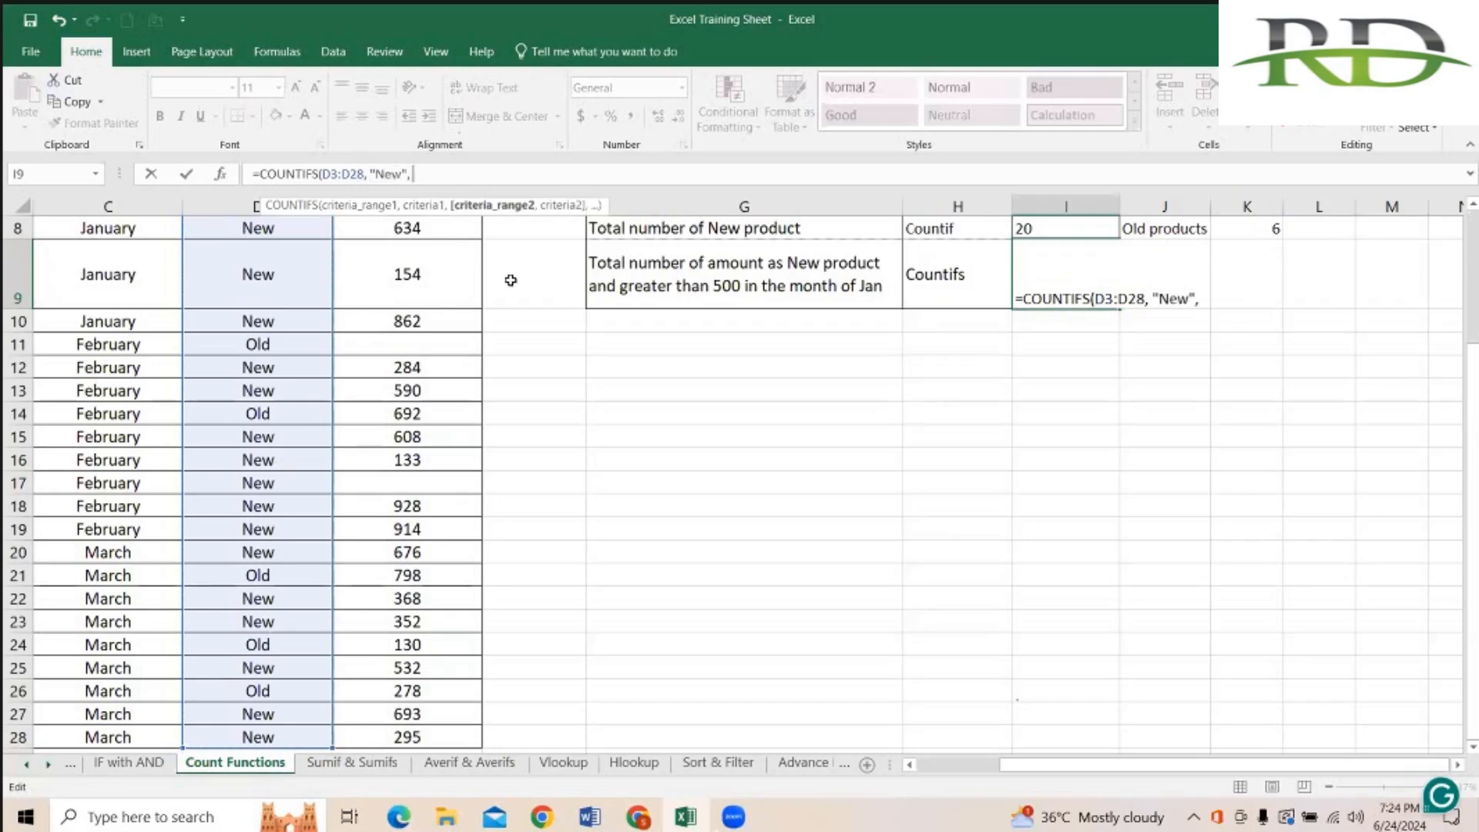
# Step: Add E3:E28 as the second criteria range of the new COUNTIFS formula in I9, with ">500" as its criterion
pyautogui.scroll(3, 511, 280)
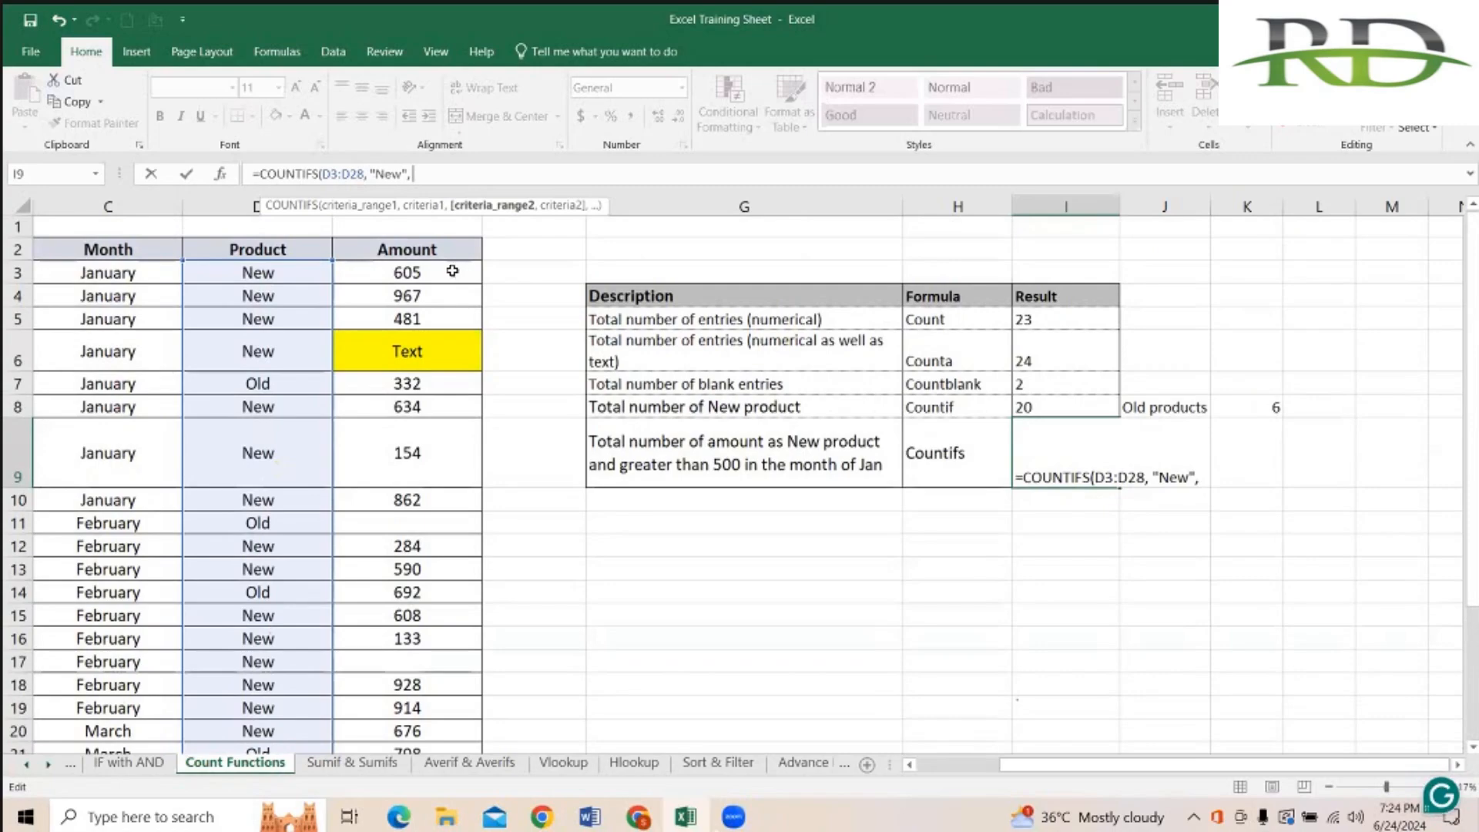
pyautogui.click(452, 270)
pyautogui.hotkey('shift', 'Down')
pyautogui.hotkey('shift', 'Down')
pyautogui.hotkey('shift', 'Down')
pyautogui.hotkey('shift', 'Down')
pyautogui.hotkey('shift', 'Down')
pyautogui.hotkey('shift', 'Down')
pyautogui.hotkey('shift', 'Down')
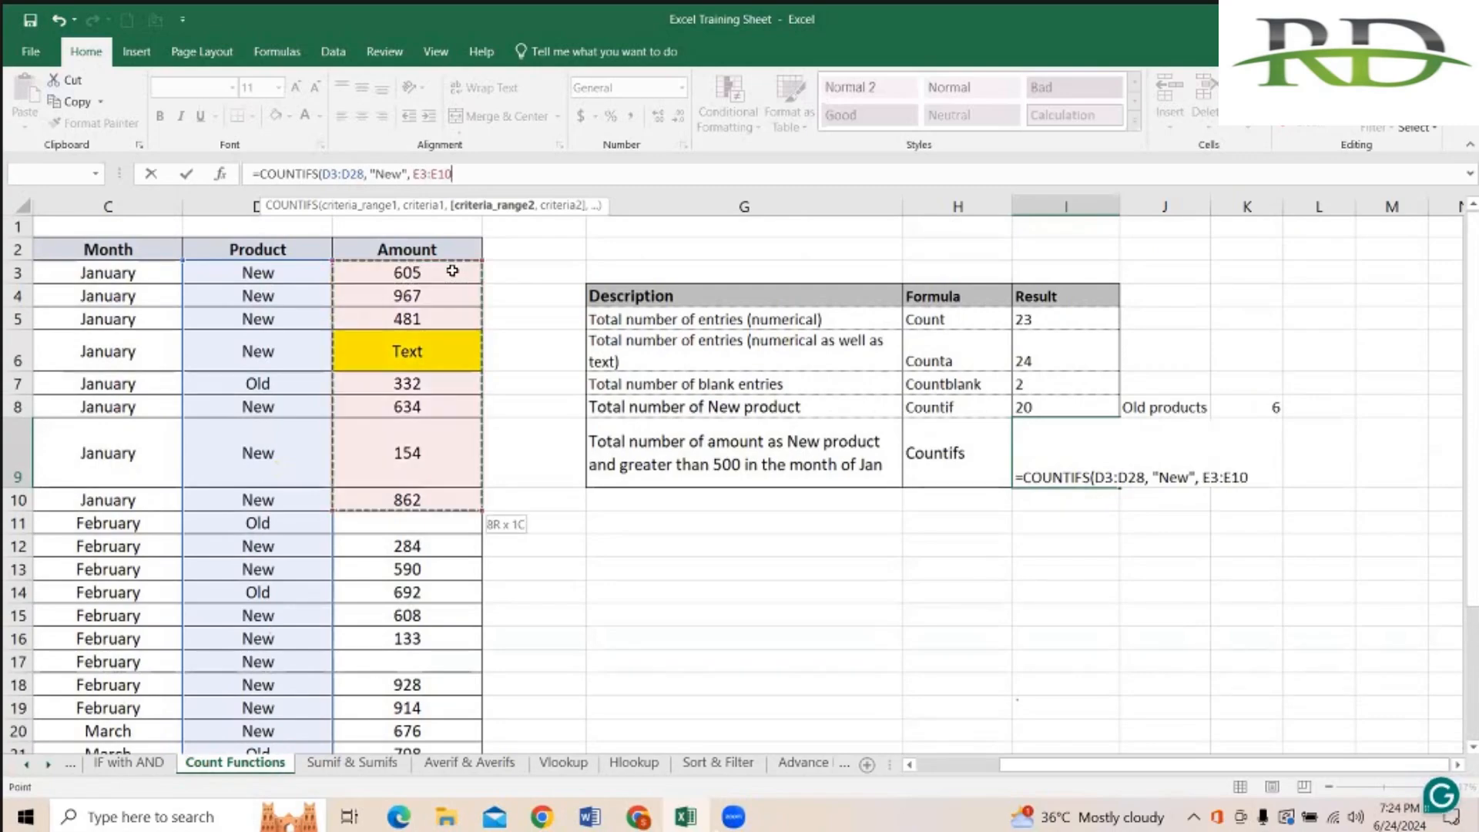
pyautogui.hotkey('shift', 'Down')
pyautogui.hotkey('shift', 'Down')
pyautogui.hotkey('shift', 'Down')
pyautogui.hotkey('shift', 'Down')
pyautogui.hotkey('shift', 'Down')
pyautogui.hotkey('shift', 'Down')
pyautogui.hotkey('shift', 'Down')
pyautogui.hotkey('shift', 'Down')
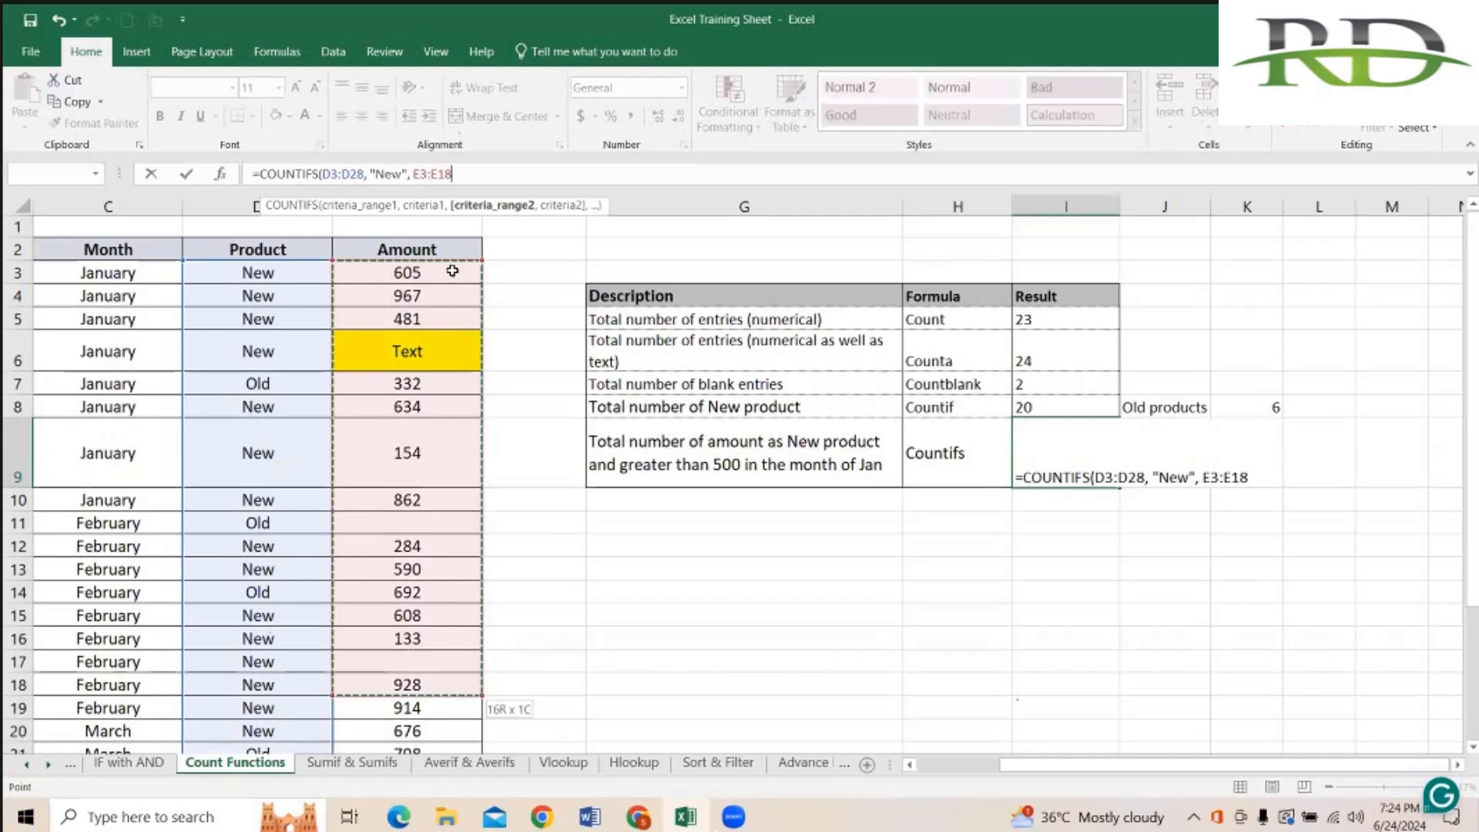
pyautogui.hotkey('shift', 'Down')
pyautogui.hotkey('shift', 'Down')
pyautogui.hotkey('shift', 'Down')
pyautogui.hotkey('shift', 'Down')
pyautogui.hotkey('shift', 'Down')
pyautogui.hotkey('shift', 'Down')
pyautogui.hotkey('shift', 'Down')
pyautogui.hotkey('shift', 'Down')
pyautogui.hotkey('shift', 'Down')
pyautogui.hotkey('shift', 'Down')
pyautogui.write(', ')
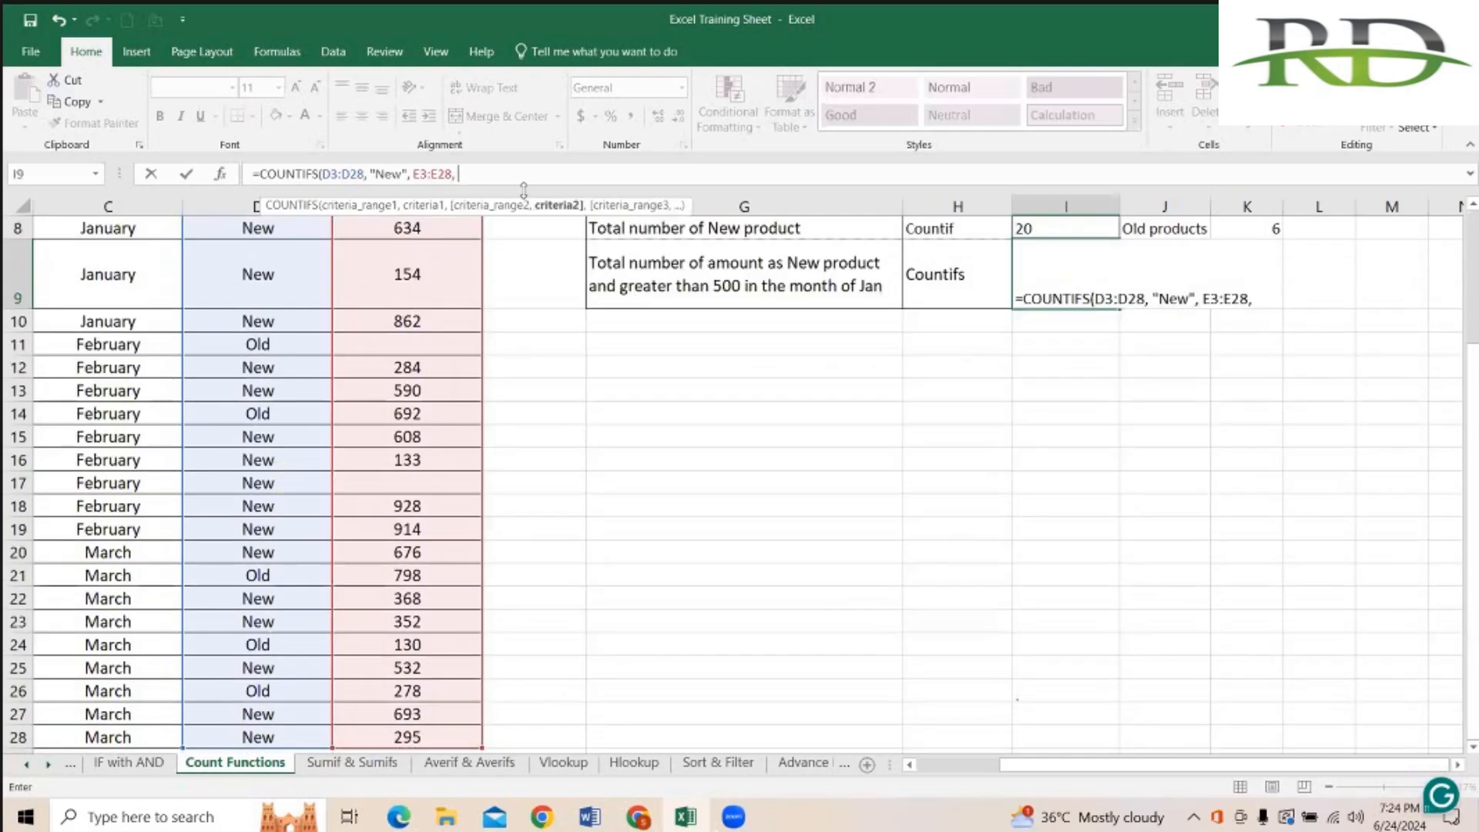
pyautogui.write('">500"')
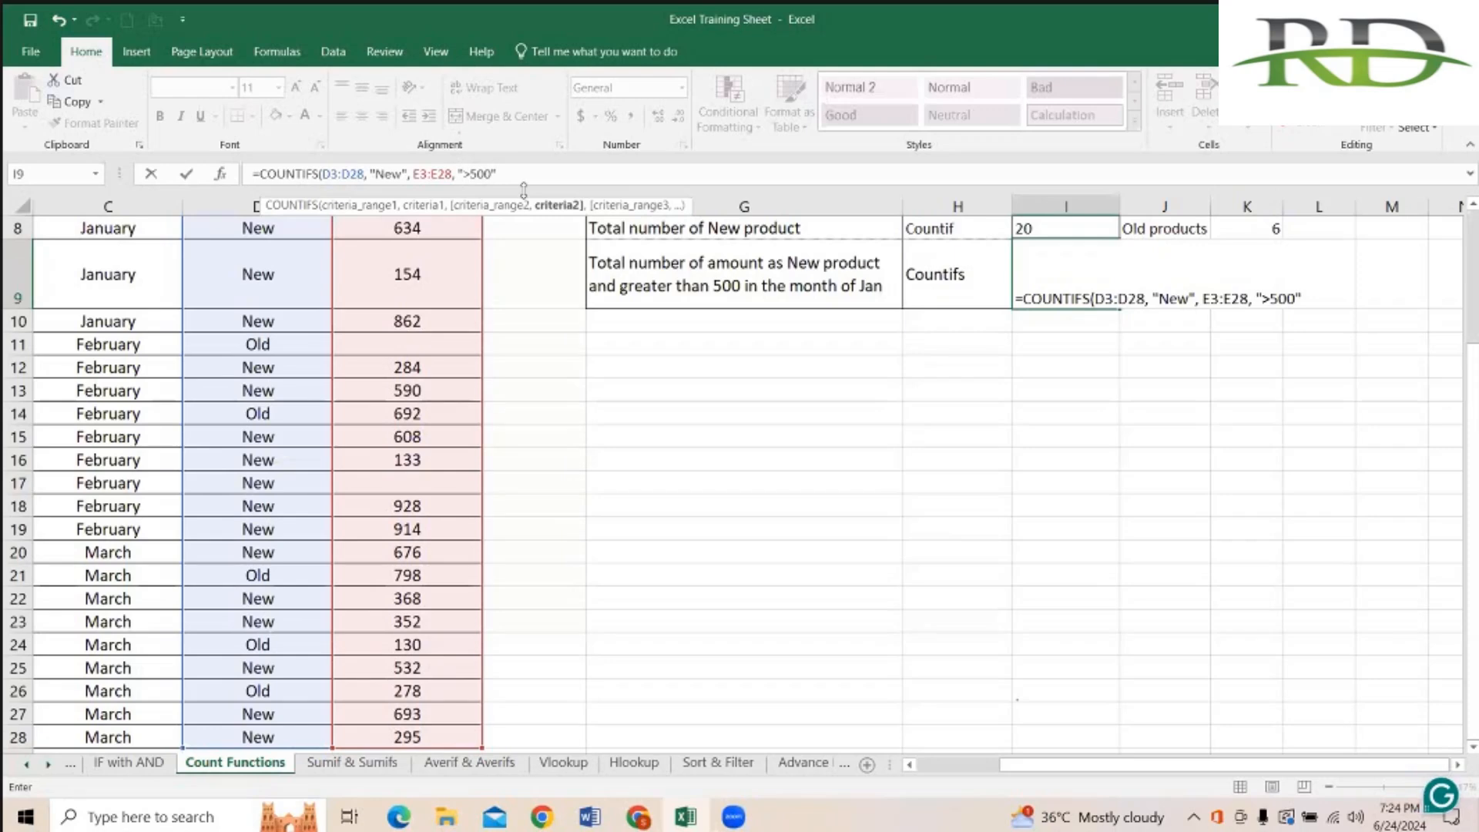
# Step: Add C3:C28 as the third criteria range in the I9 COUNTIFS formula, with "January" as its criterion, and complete the formula
pyautogui.write(',')
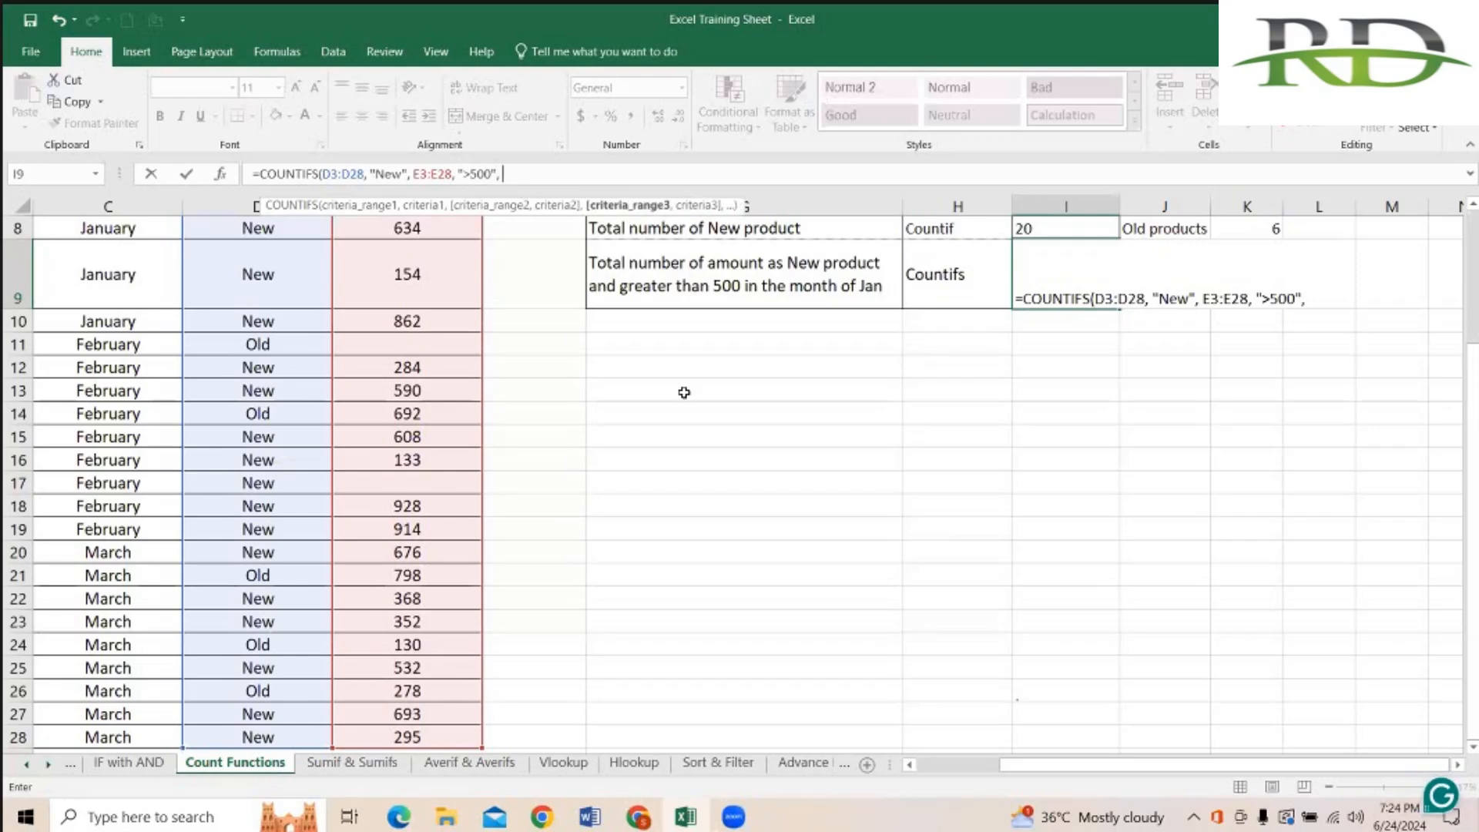
pyautogui.scroll(3, 327, 278)
pyautogui.click(324, 274)
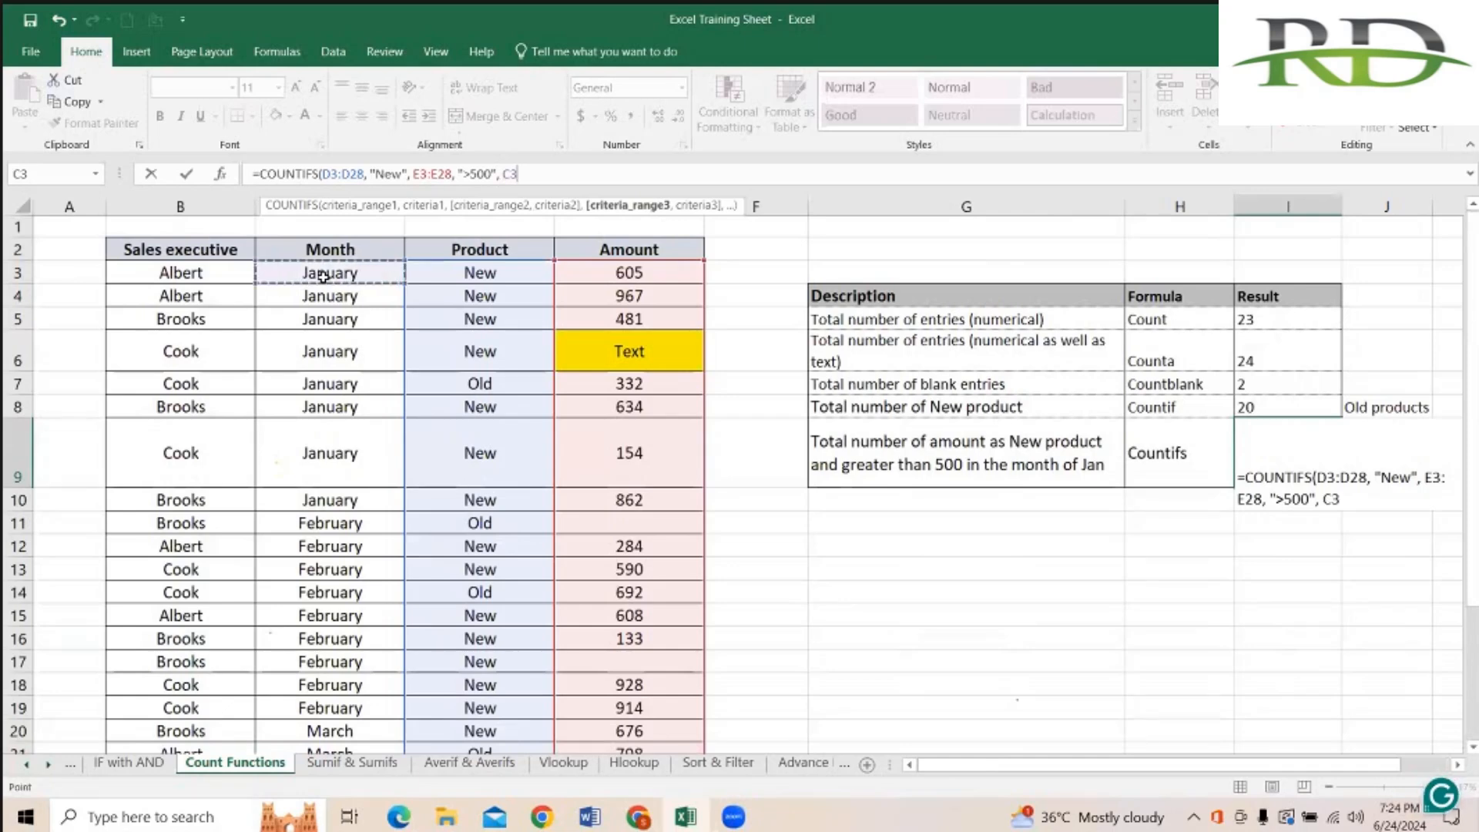
pyautogui.hotkey('ctrl', 'shift', 'Down')
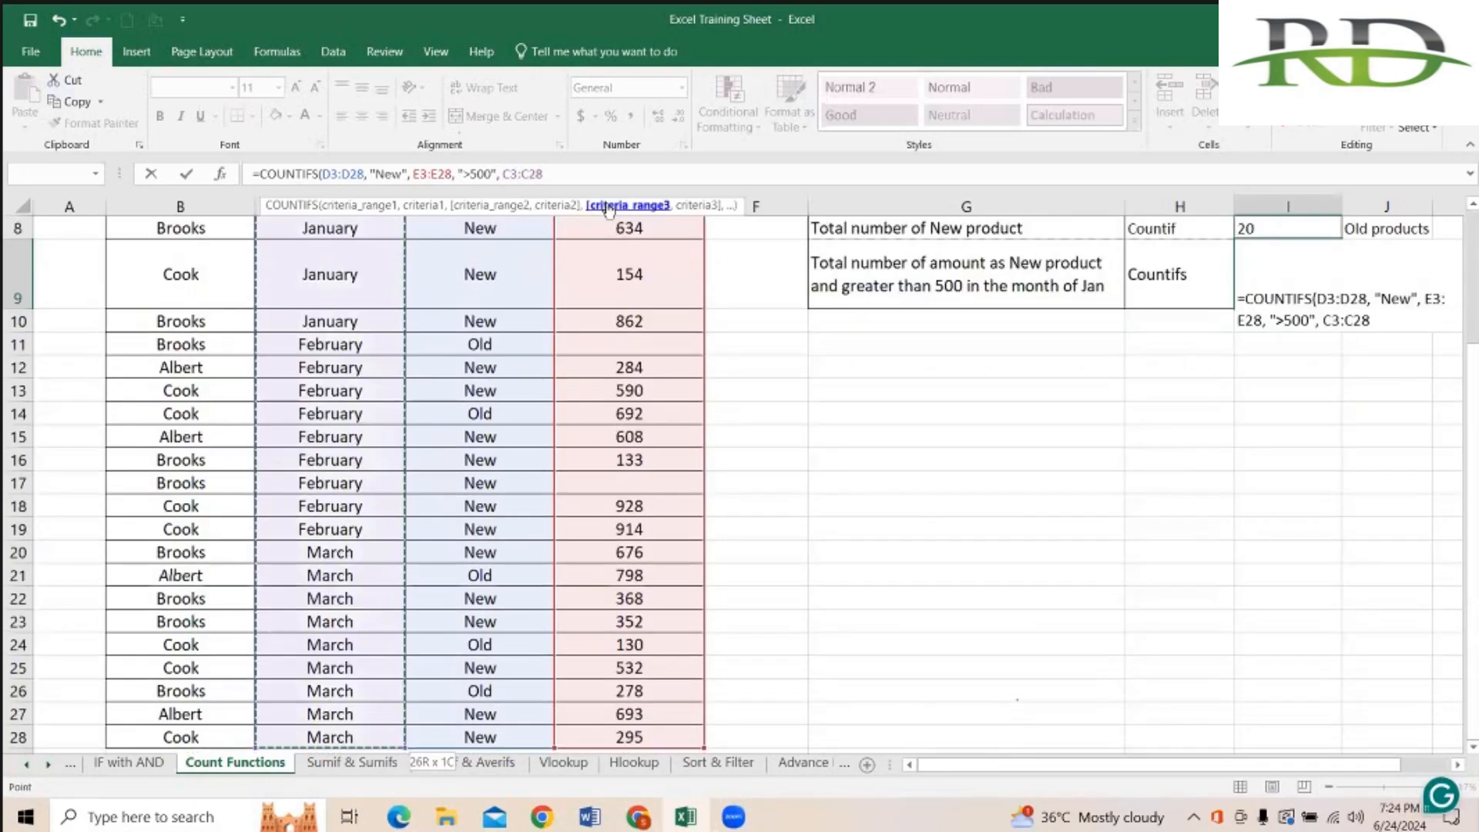
pyautogui.write(',')
pyautogui.write(' "Janu')
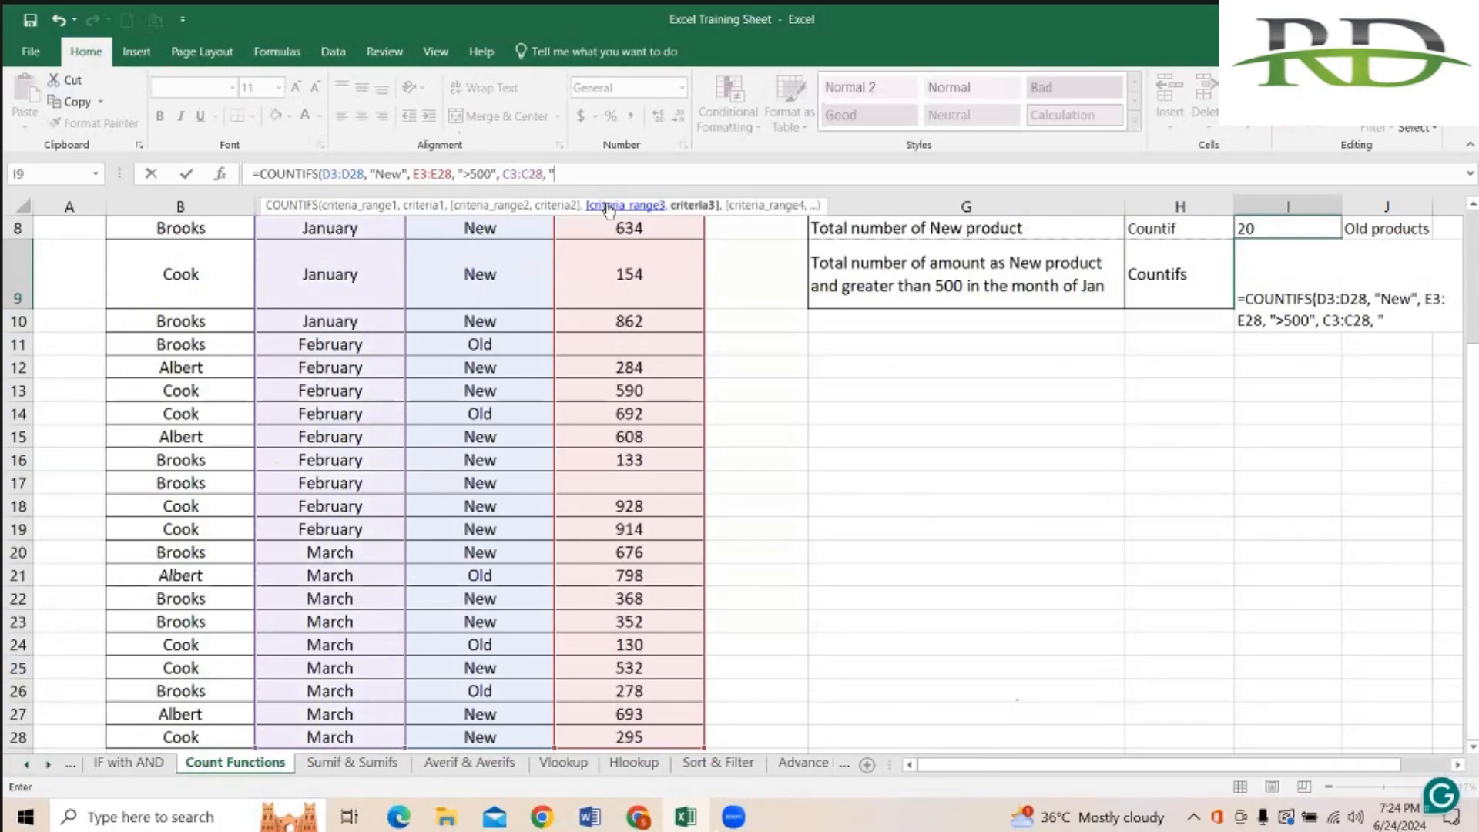
pyautogui.write('ary')
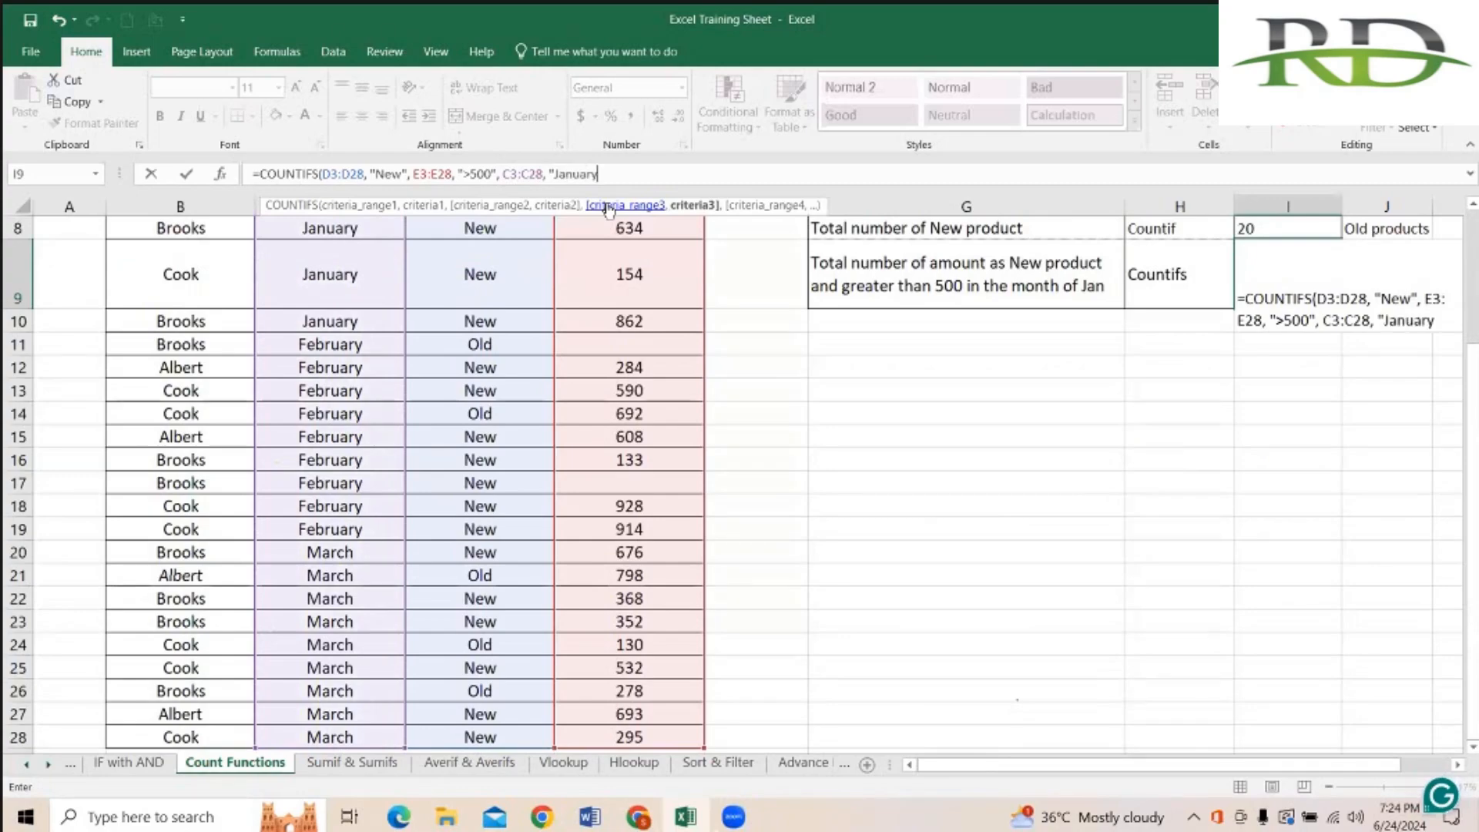
pyautogui.write('")')
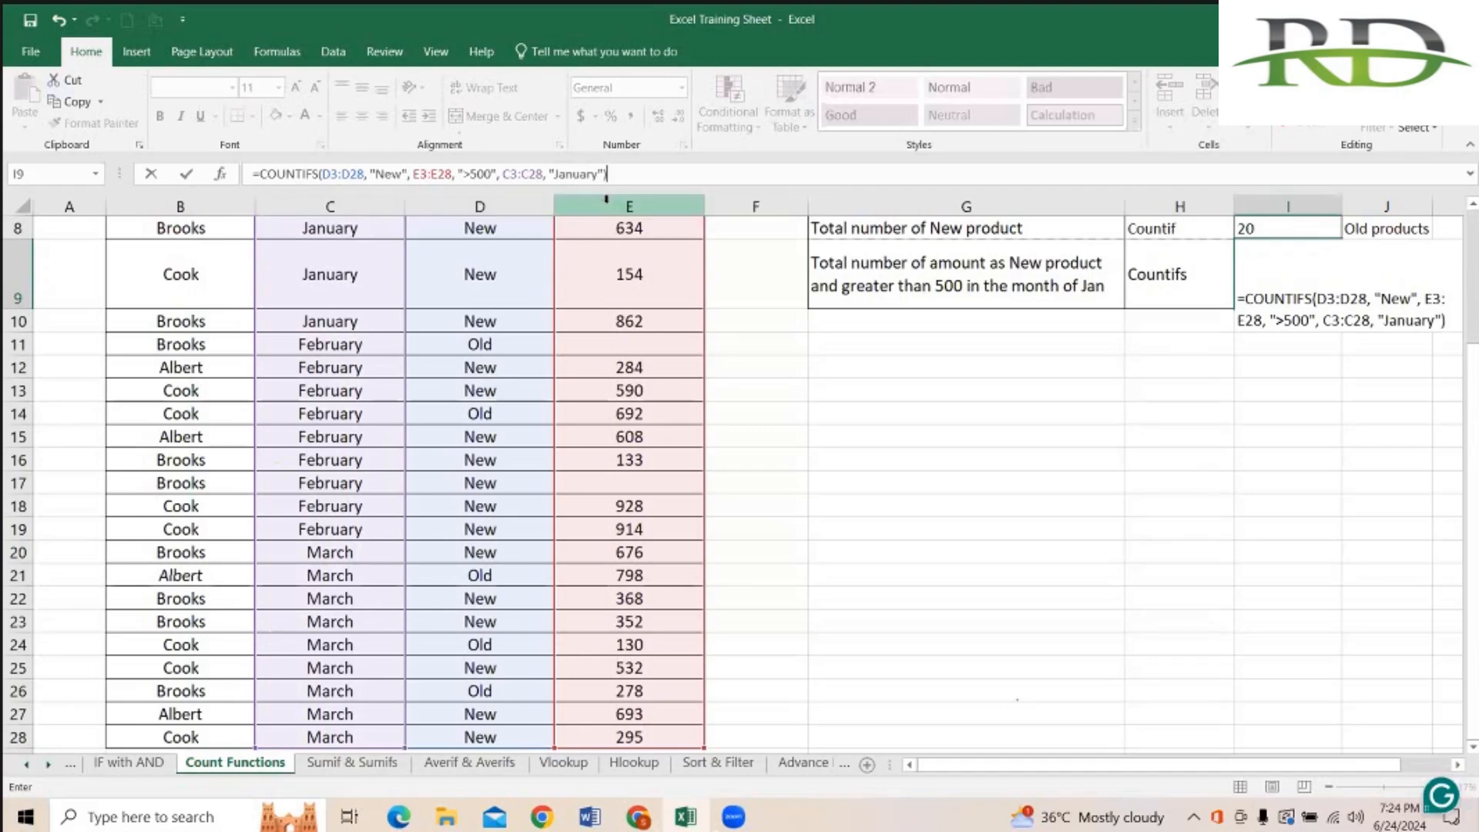
pyautogui.press('Return')
# Step: Review the result cells of the count table in column I and the formulas behind them, down to the COUNTIFS in I9
pyautogui.press('Up')
pyautogui.press('Up')
pyautogui.press('Up')
pyautogui.press('Up')
pyautogui.press('Down')
pyautogui.press('Down')
pyautogui.press('Down')
pyautogui.press('Down')
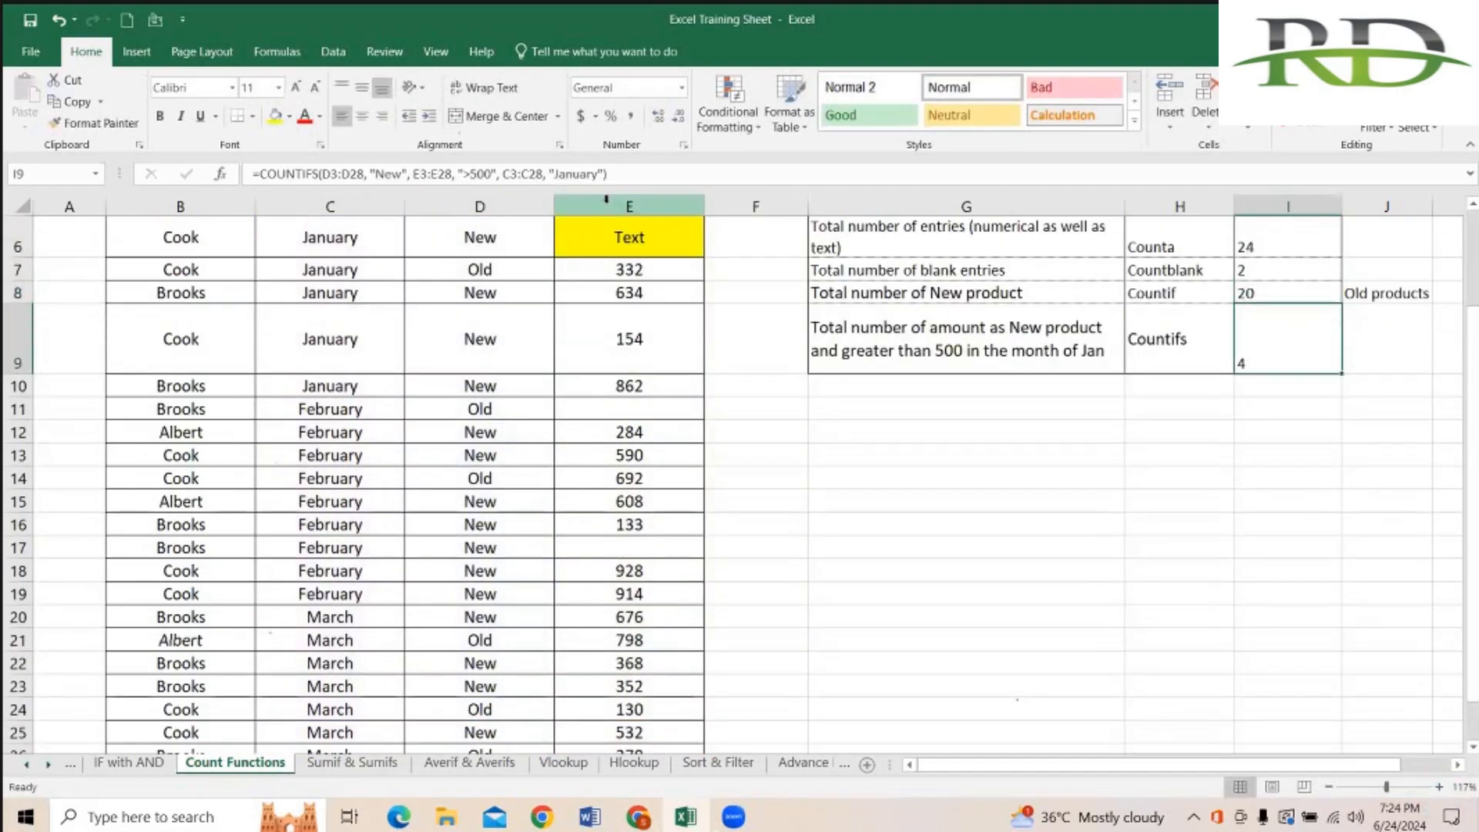
pyautogui.press('Up')
pyautogui.press('Up')
pyautogui.press('Up')
pyautogui.press('Up')
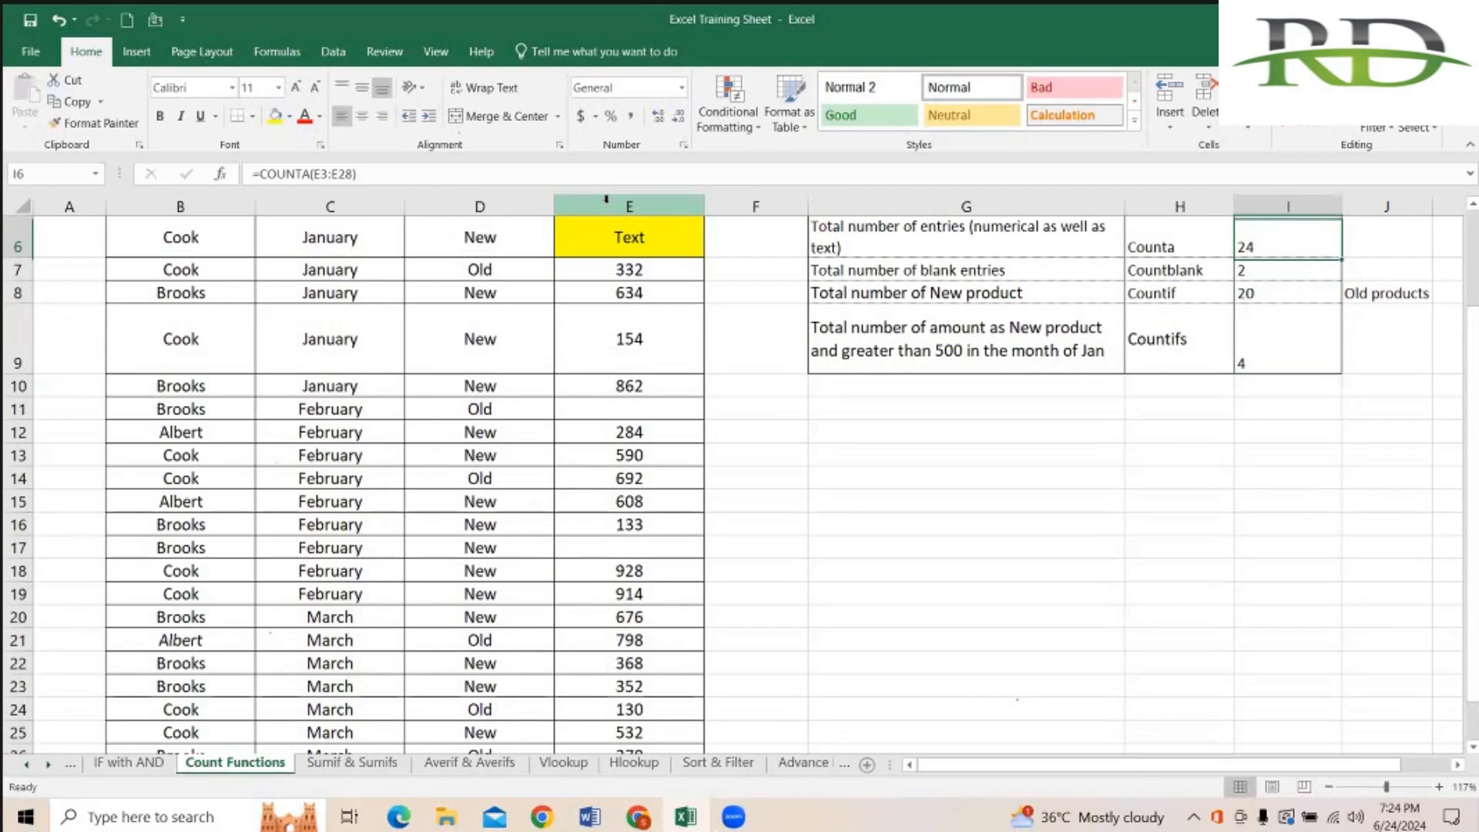
pyautogui.press('Up')
pyautogui.press('Up')
pyautogui.press('Down')
pyautogui.press('Down')
pyautogui.press('Down')
pyautogui.press('Down')
pyautogui.press('Down')
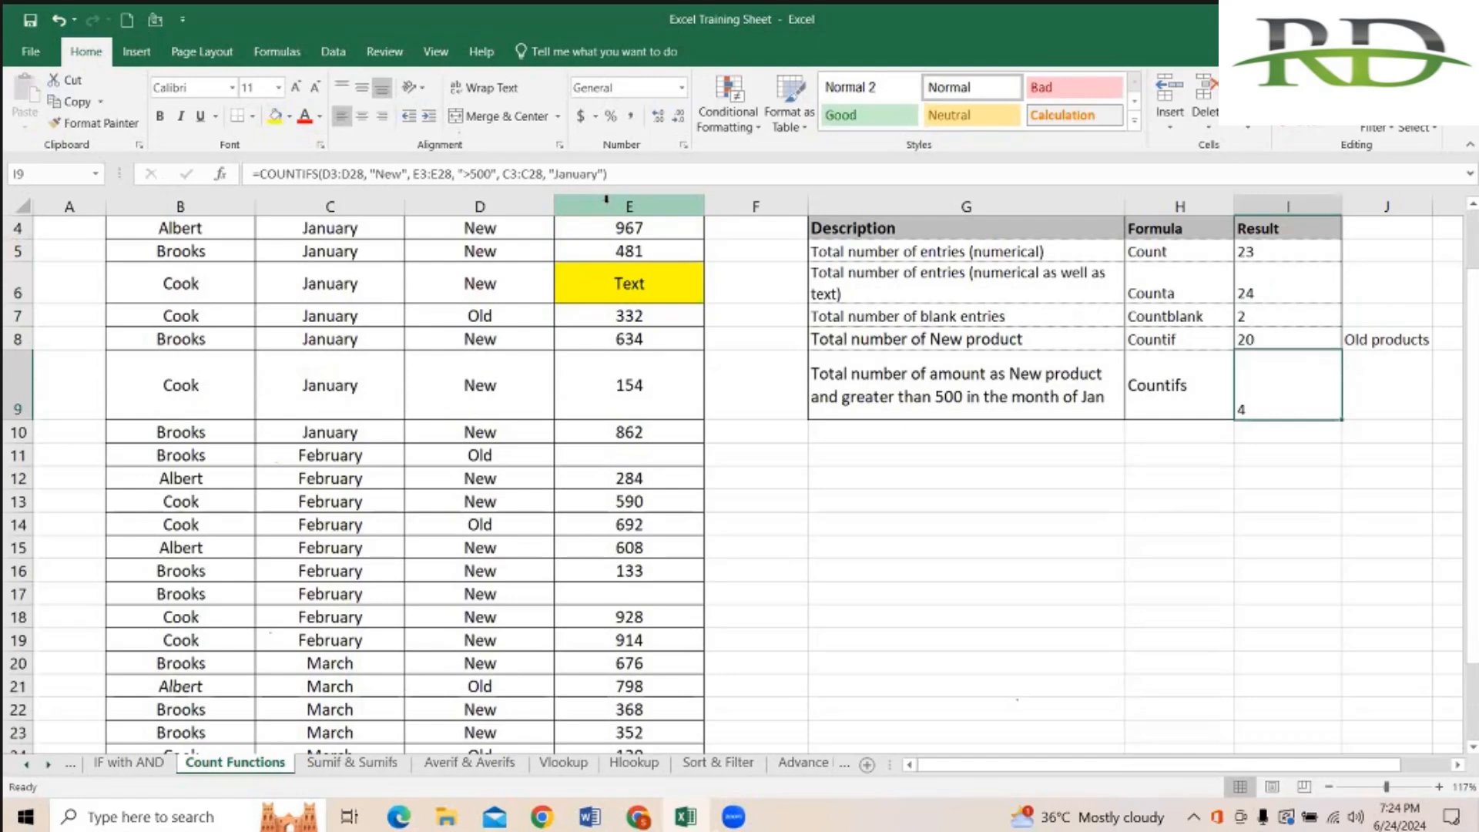
pyautogui.scroll(2, 606, 198)
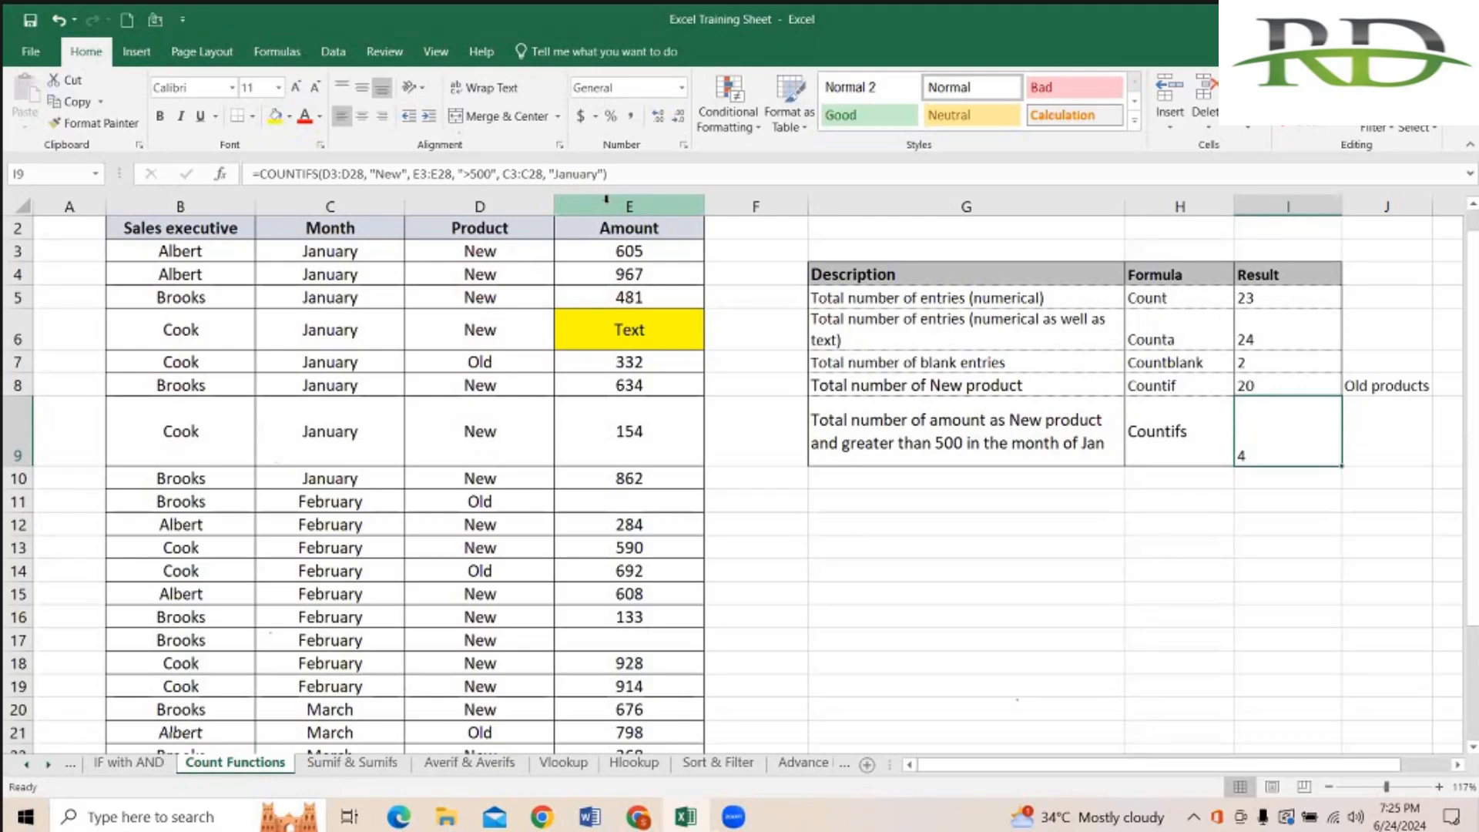
pyautogui.press('Right')
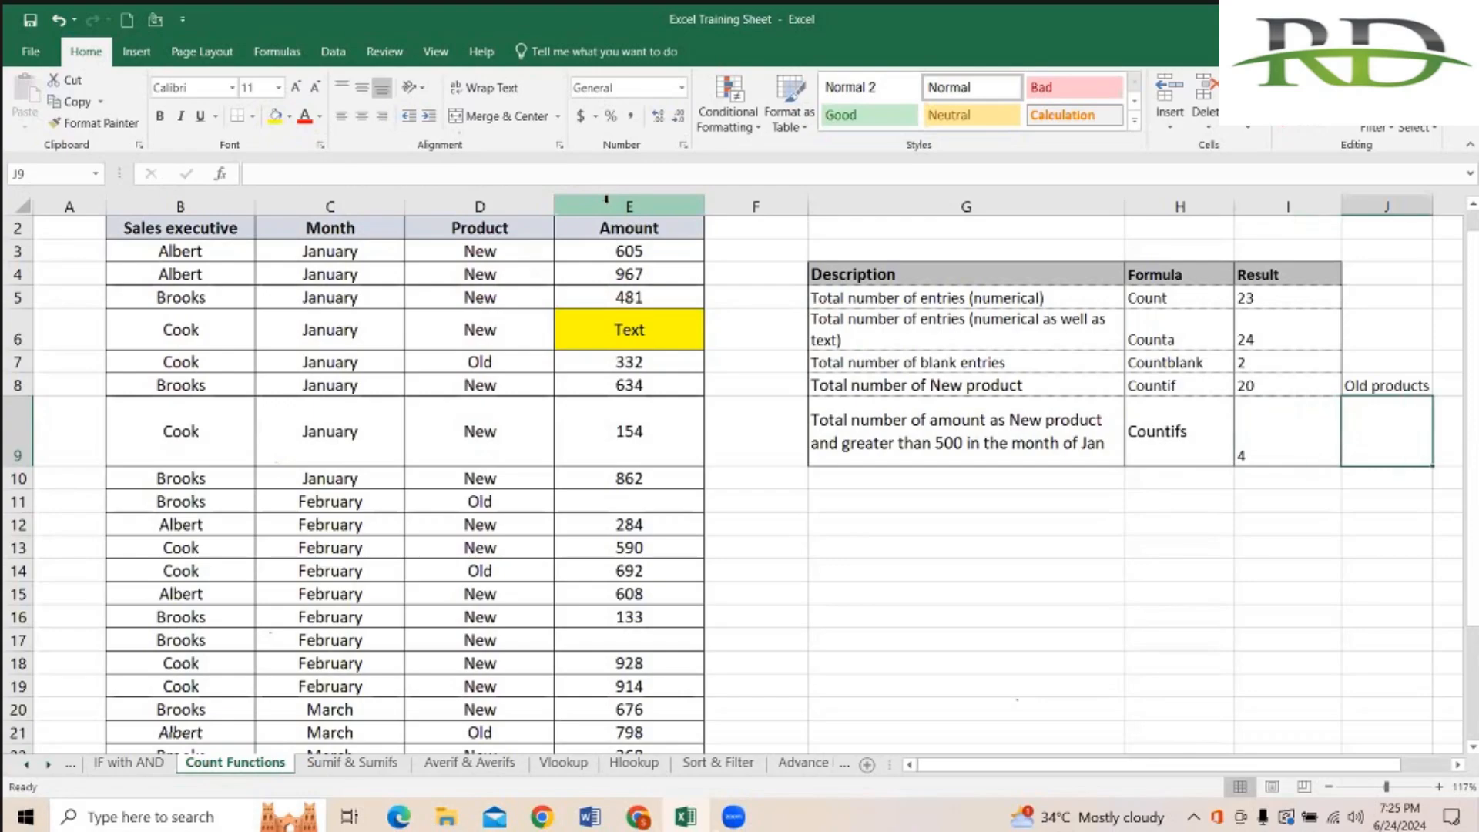
pyautogui.click(1288, 228)
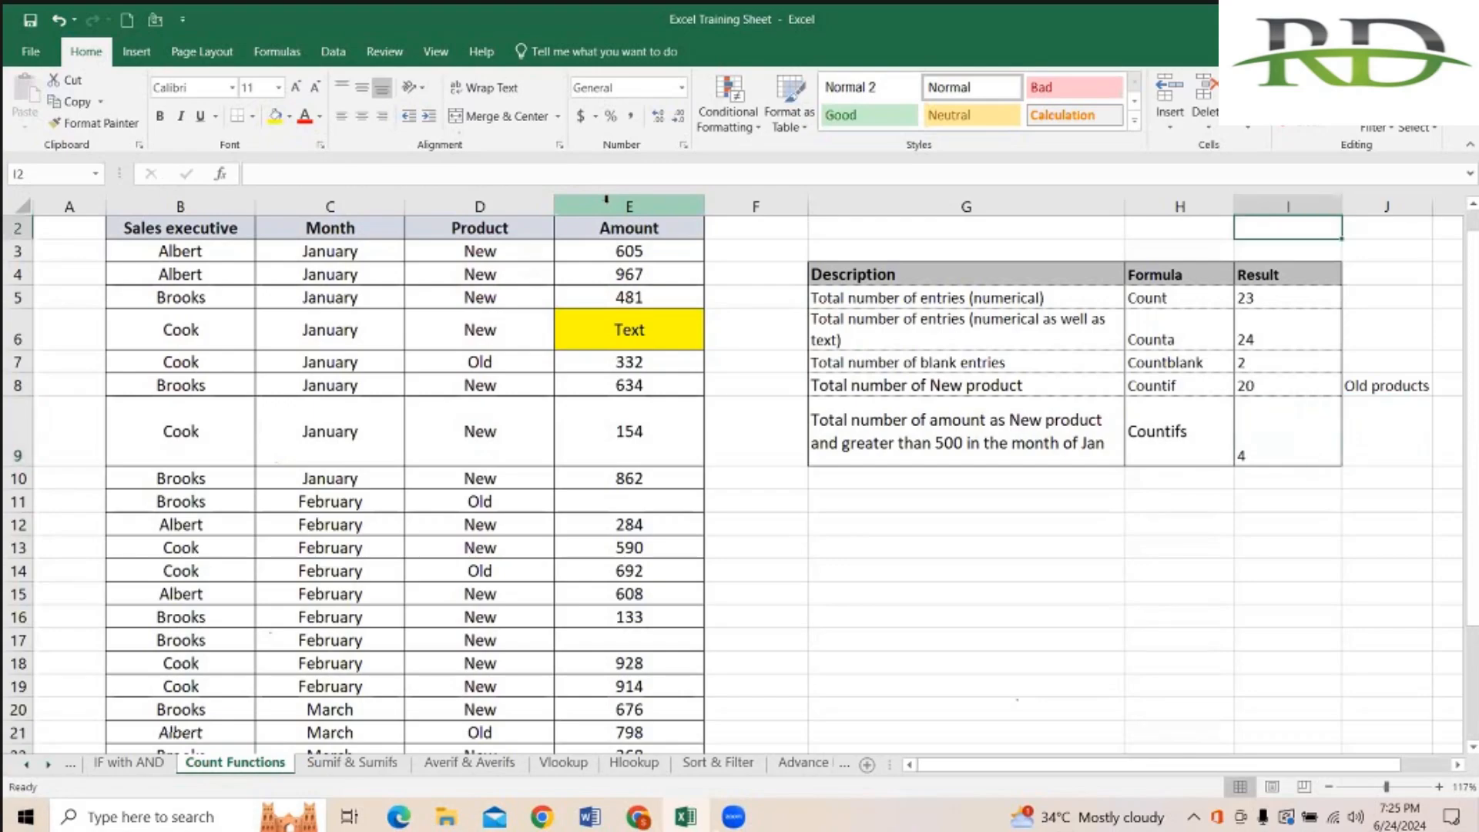
pyautogui.press('Up')
pyautogui.press('Down')
pyautogui.press('Down')
pyautogui.press('Down')
pyautogui.press('Down')
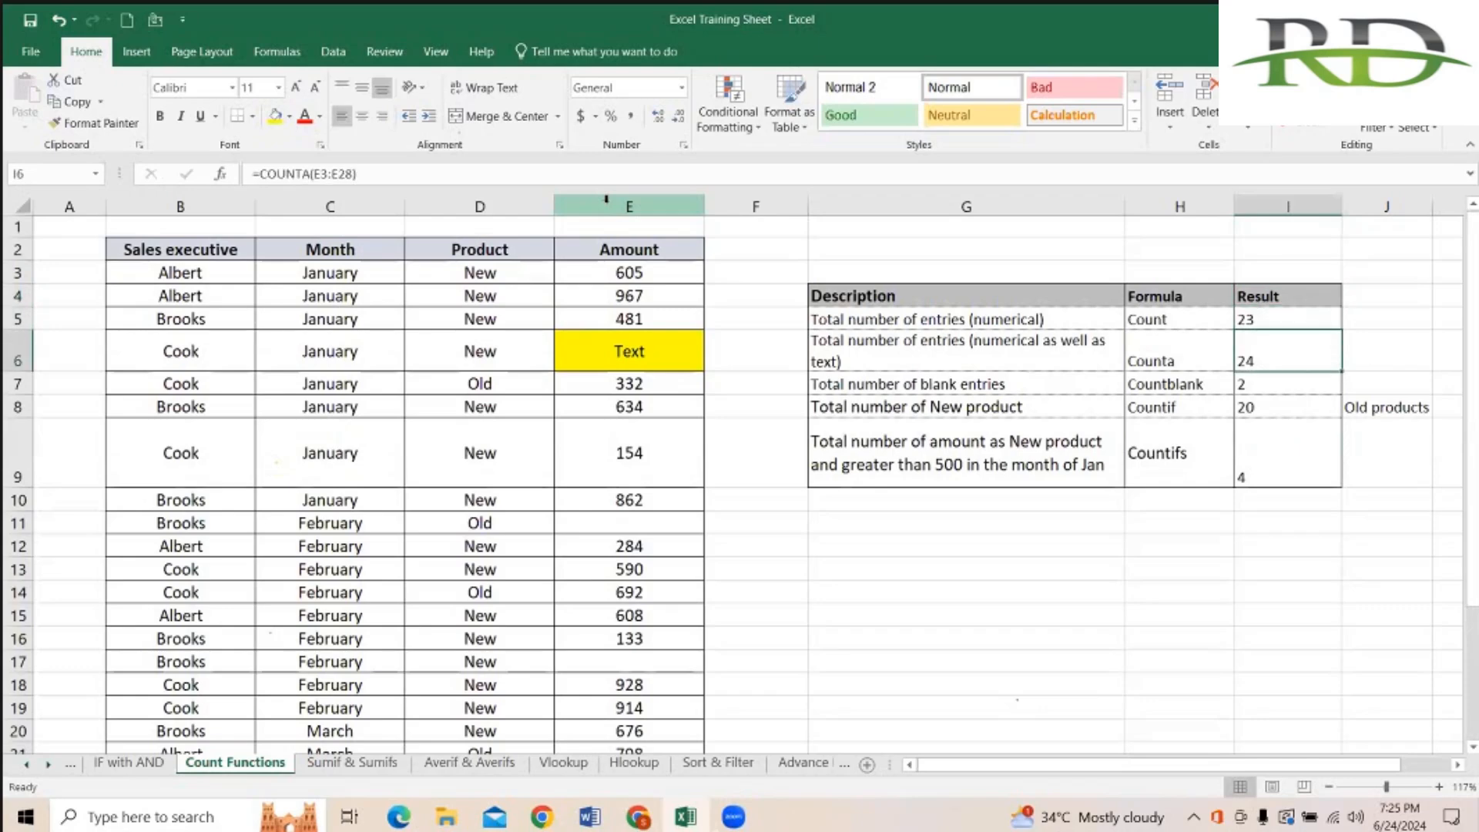
pyautogui.press('Left')
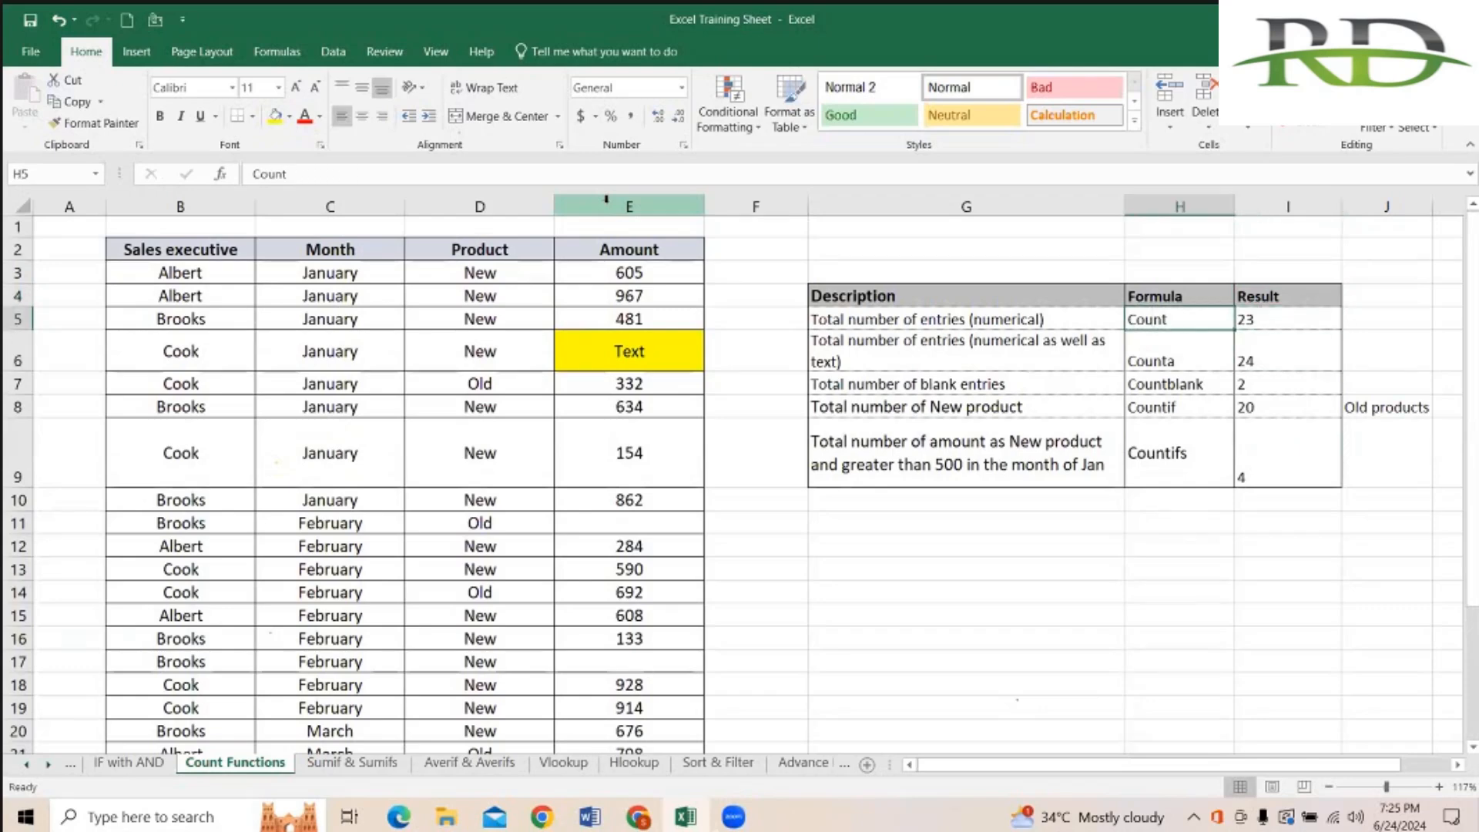
pyautogui.press('Down')
pyautogui.press('Up')
pyautogui.press('Up')
pyautogui.press('Up')
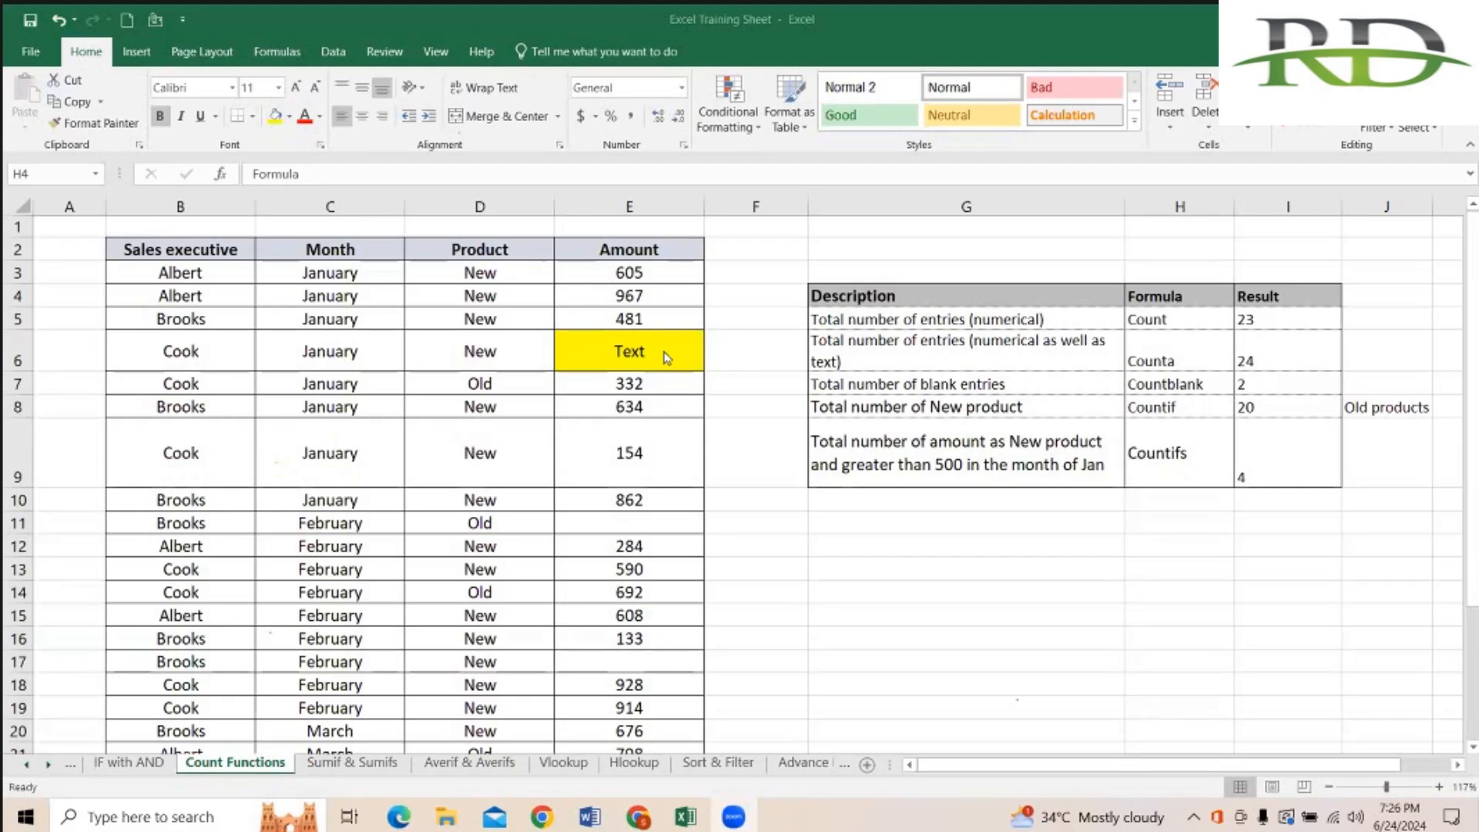
pyautogui.click(1289, 450)
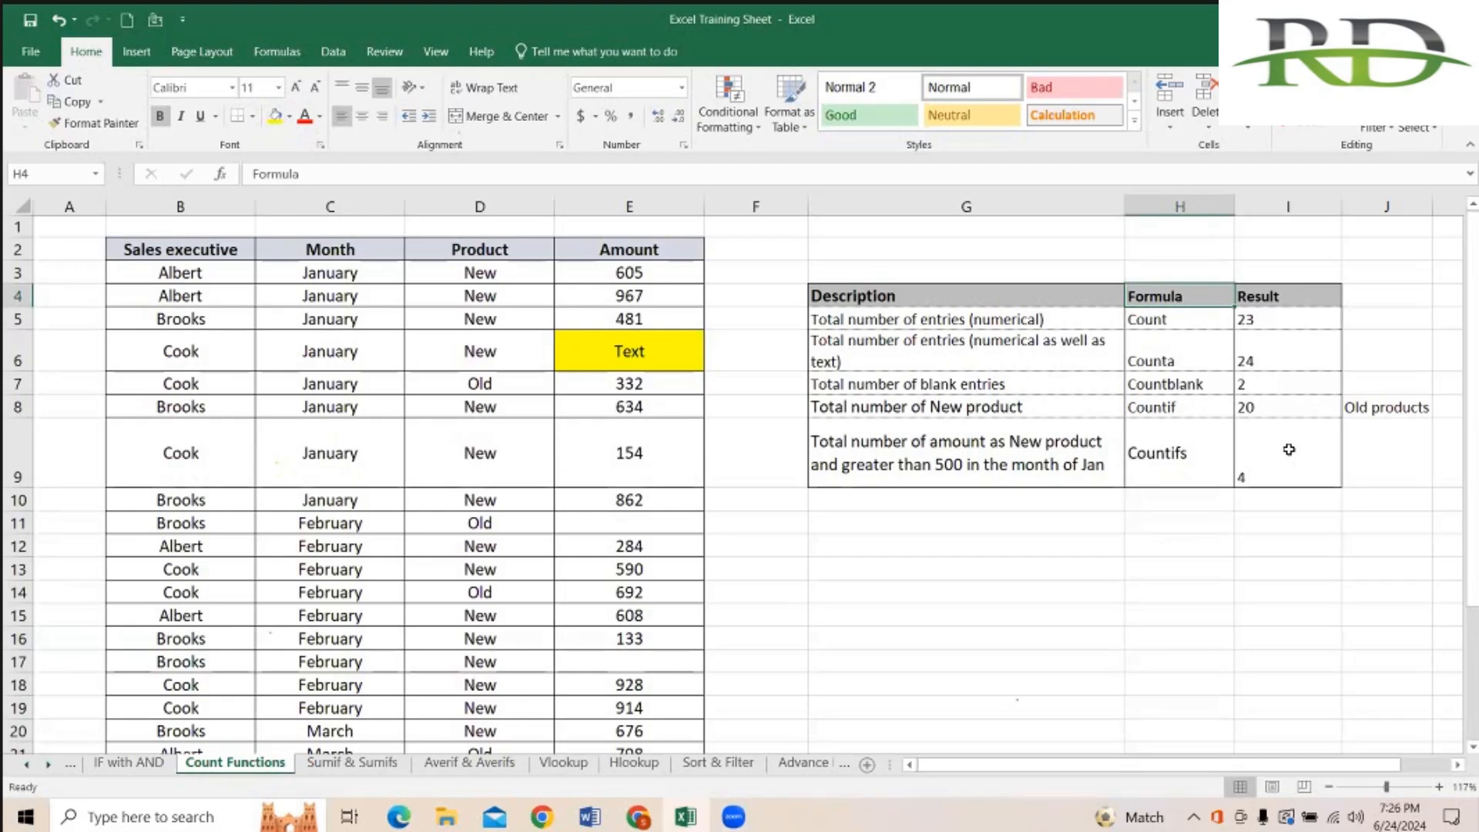
pyautogui.click(1288, 450)
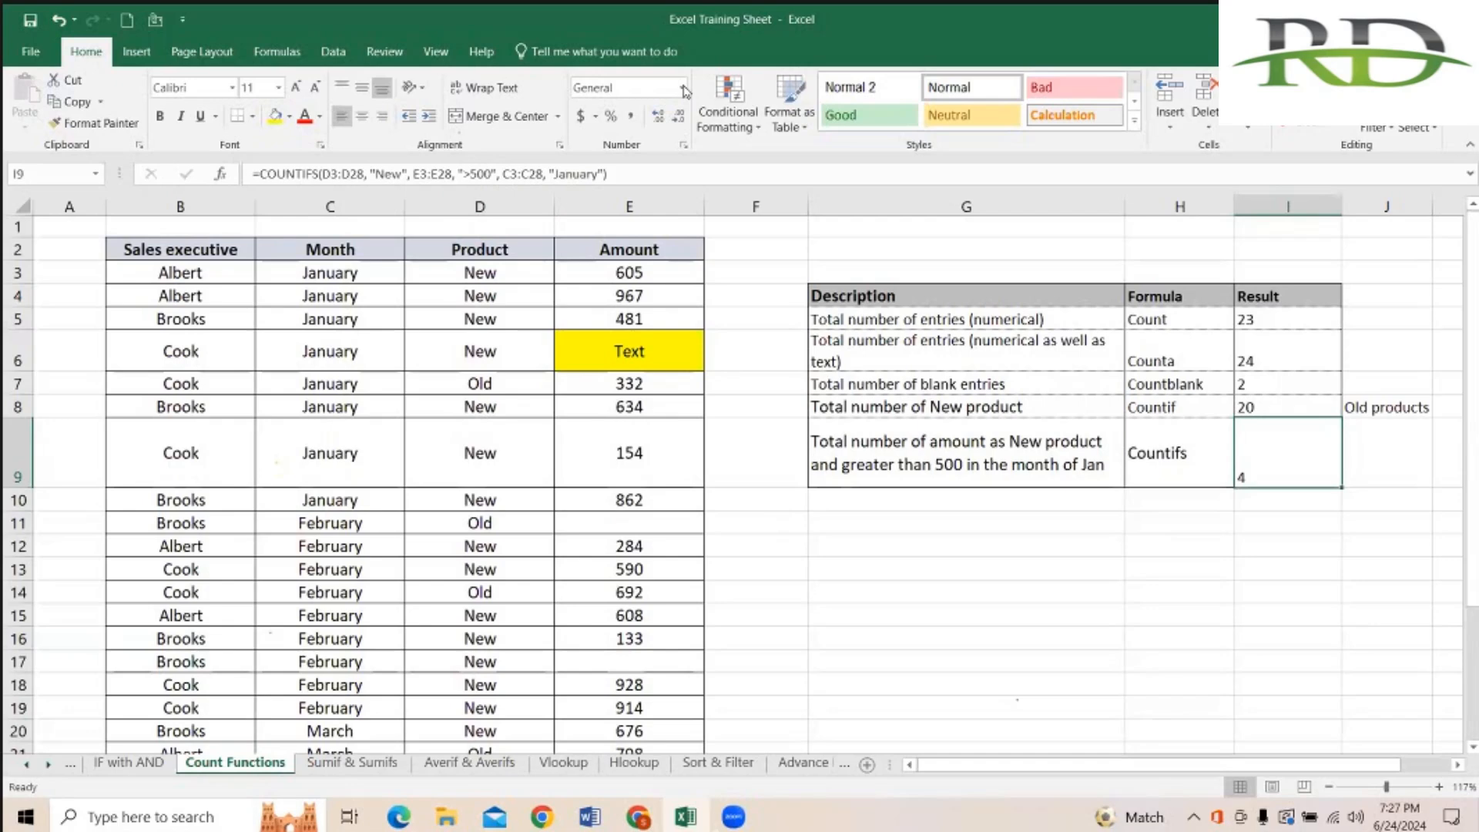
pyautogui.click(686, 92)
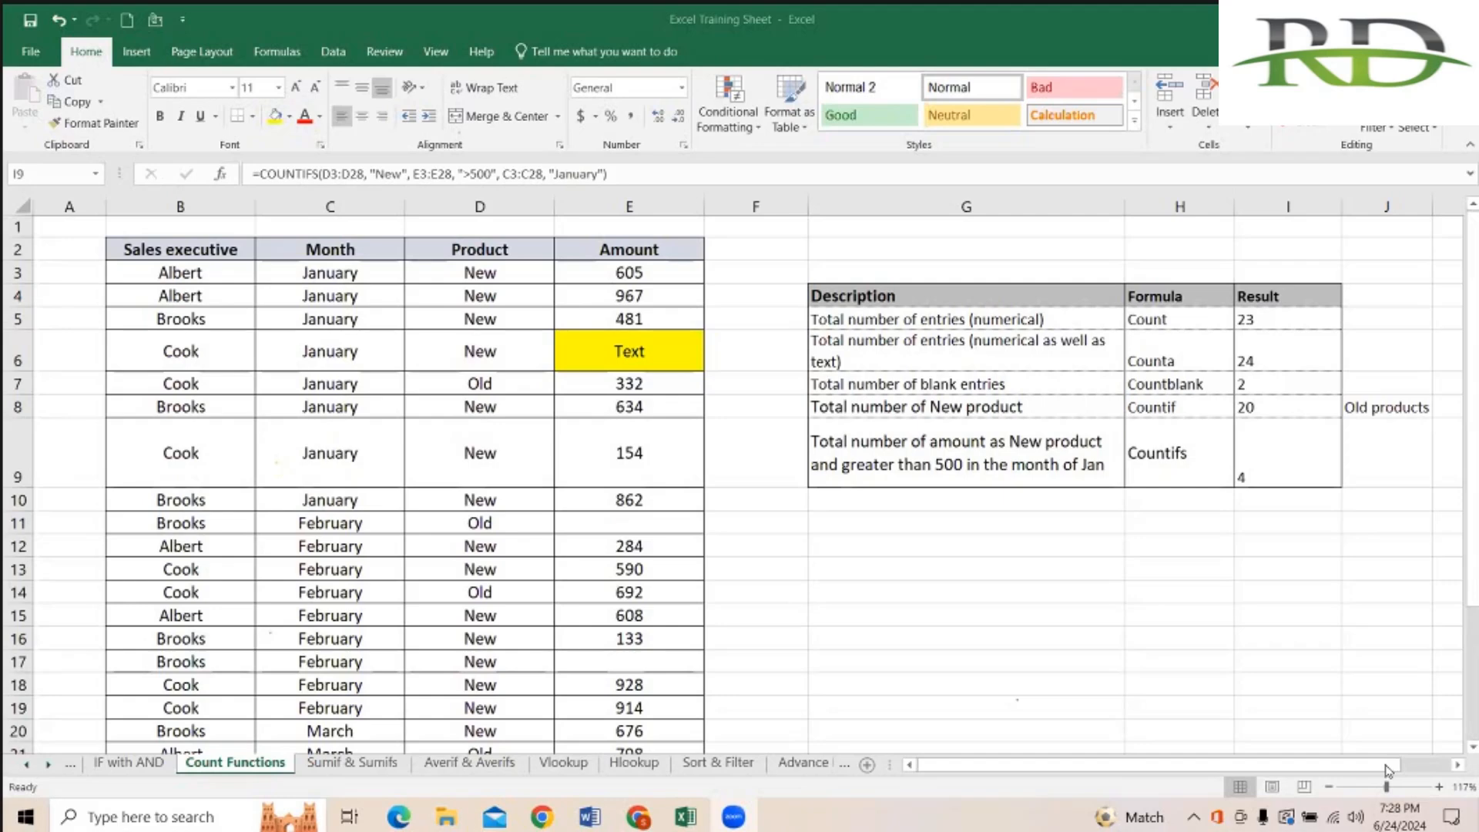
pyautogui.click(1439, 764)
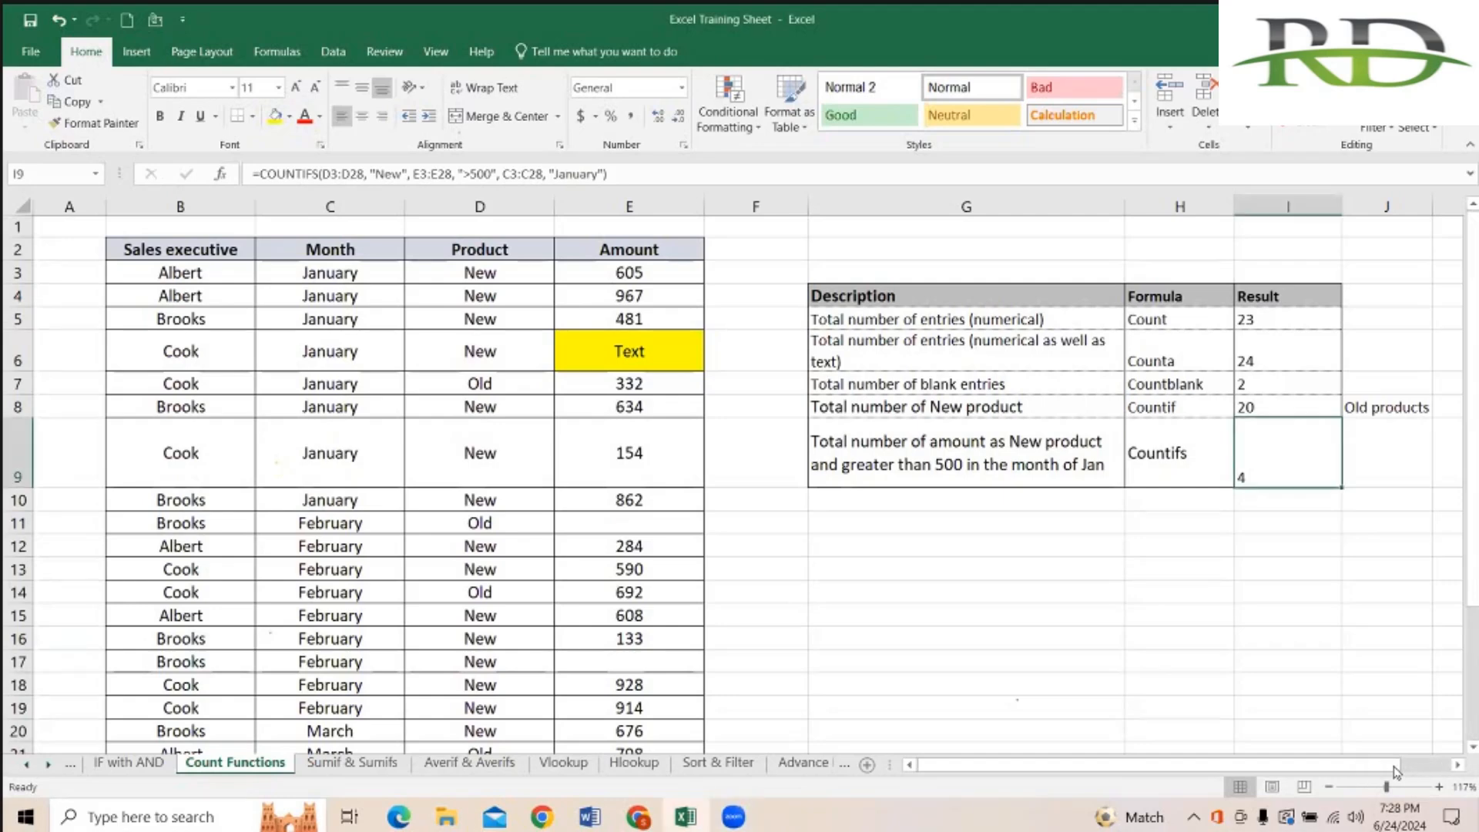
pyautogui.click(1458, 765)
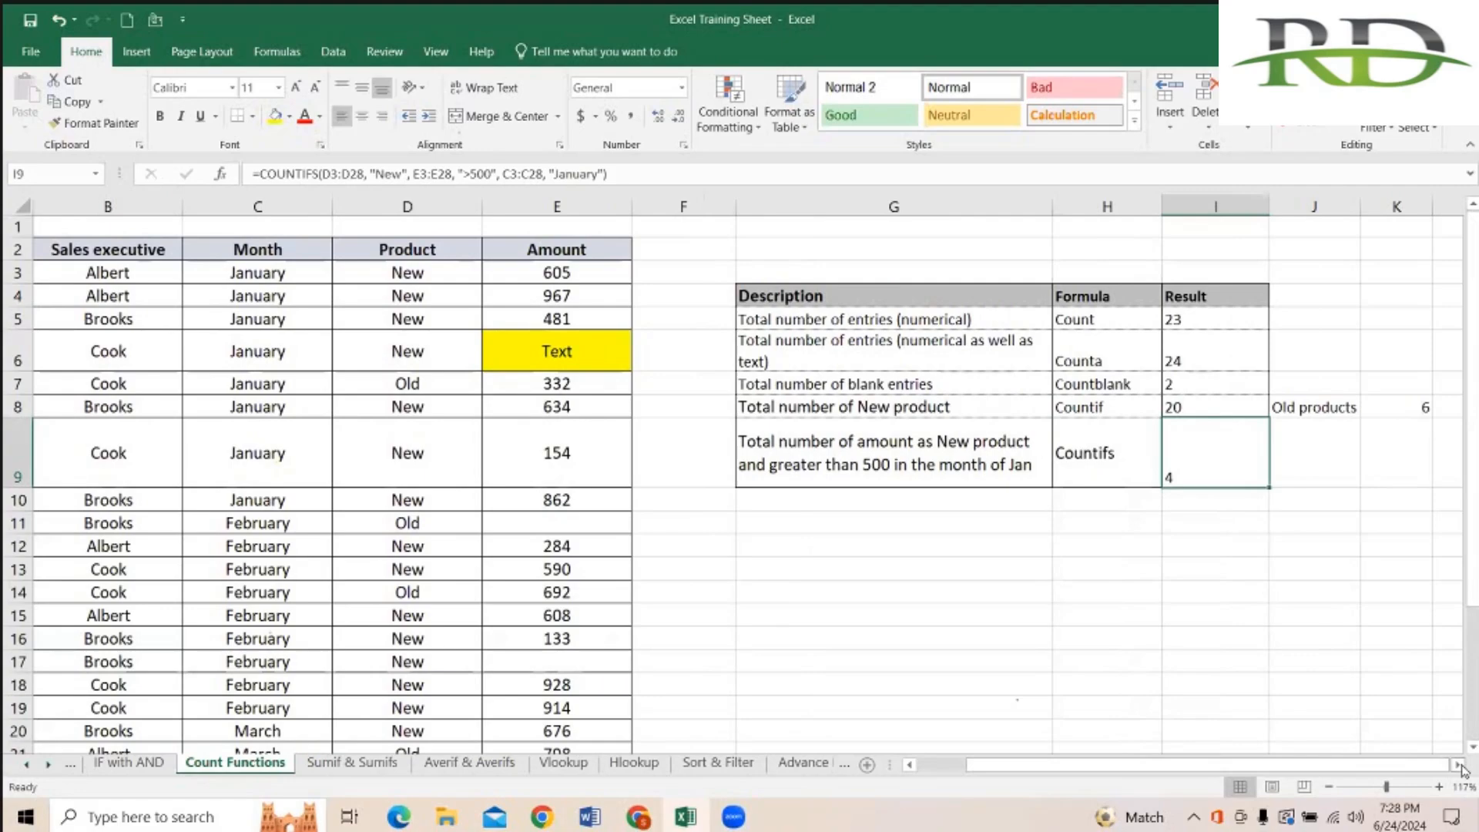
pyautogui.hscroll(2, 966, 296)
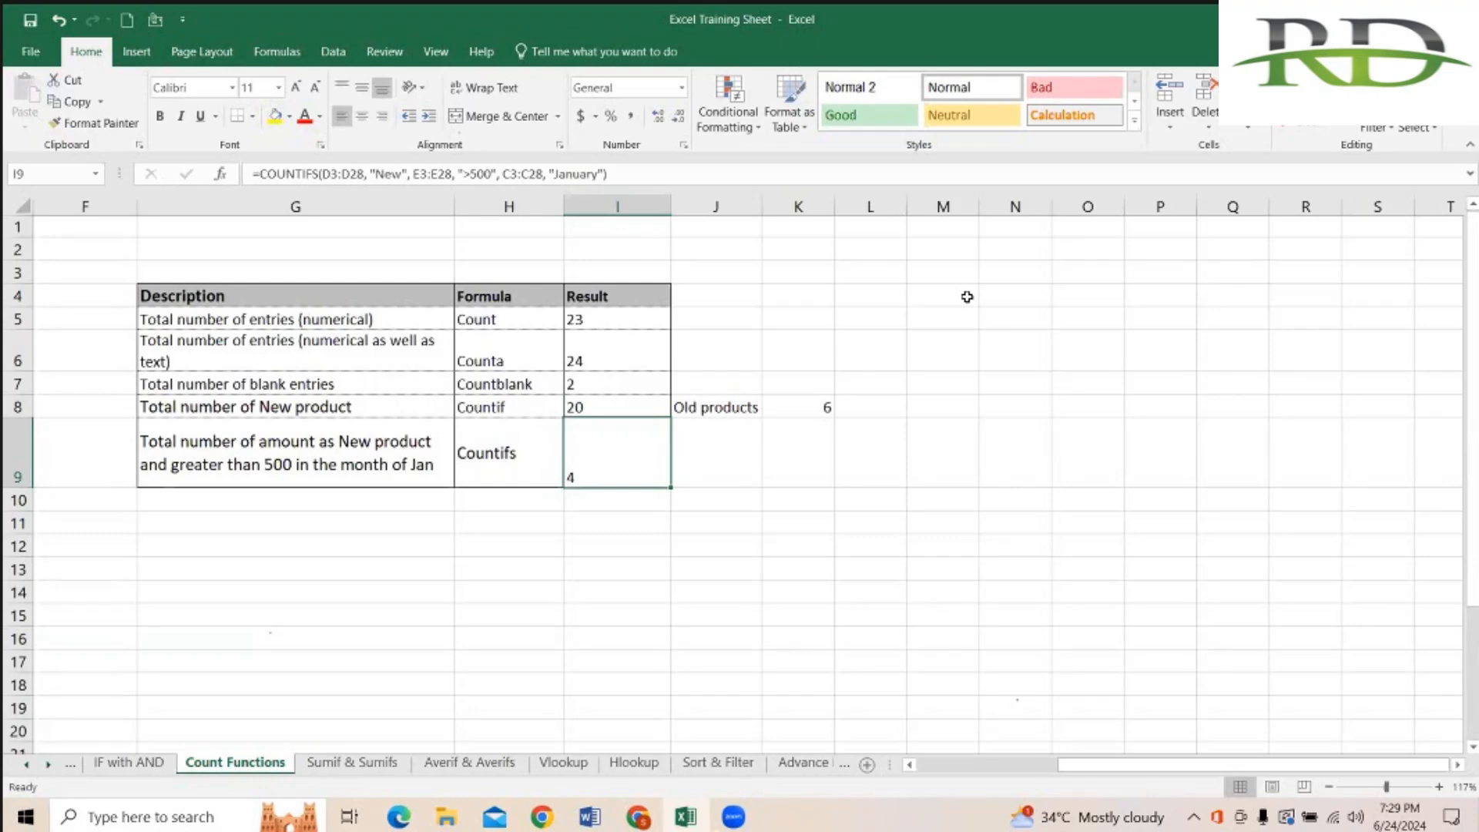
pyautogui.press('Left')
pyautogui.press('Left')
pyautogui.press('Left')
pyautogui.press('Left')
pyautogui.press('Left')
pyautogui.press('Left')
pyautogui.press('Left')
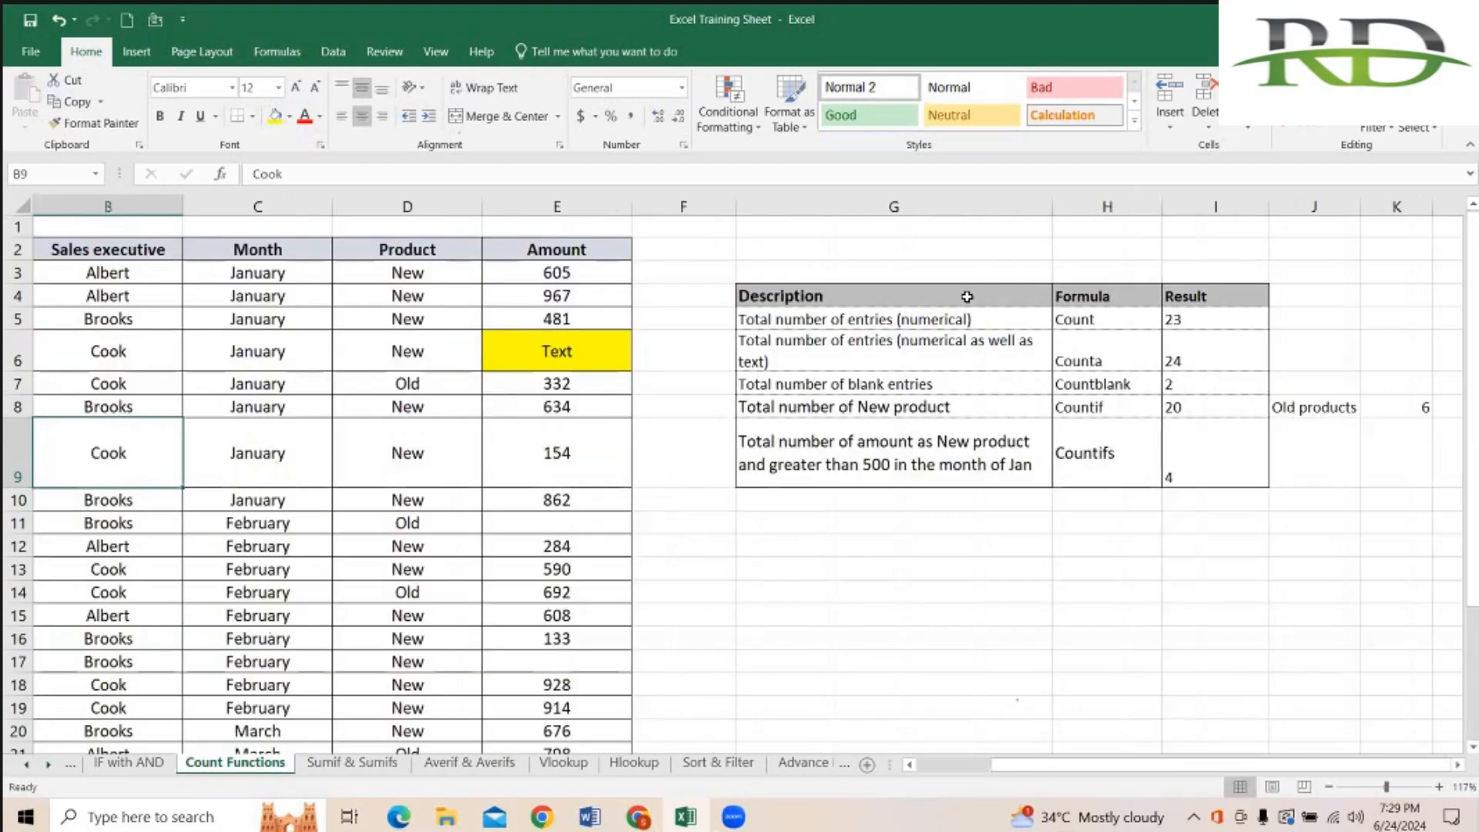
pyautogui.press('Right')
pyautogui.press('Right')
pyautogui.press('Right')
pyautogui.press('Right')
pyautogui.press('Right')
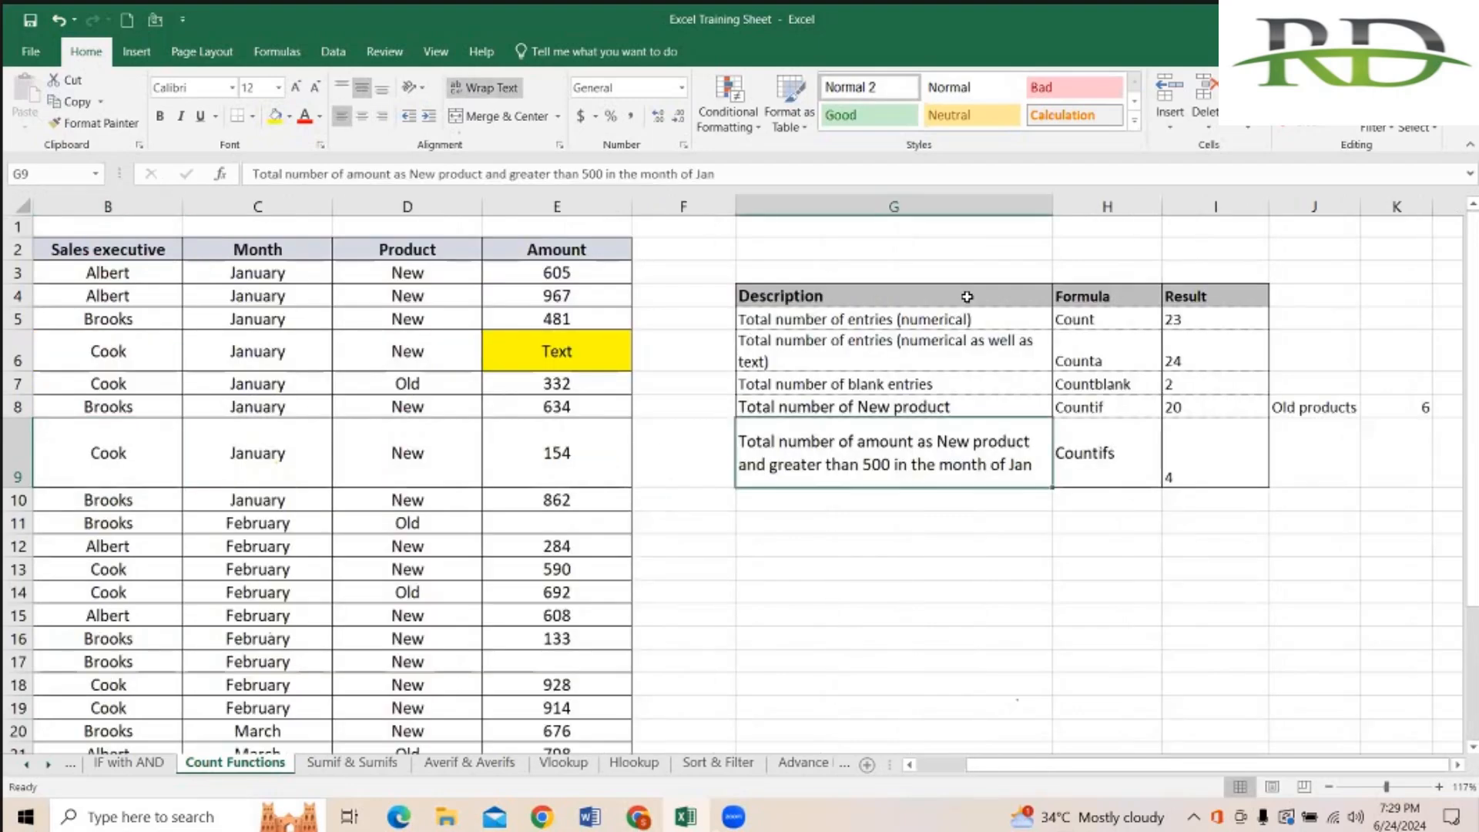
pyautogui.press('Right')
pyautogui.press('Right')
pyautogui.press('Right')
pyautogui.press('Right')
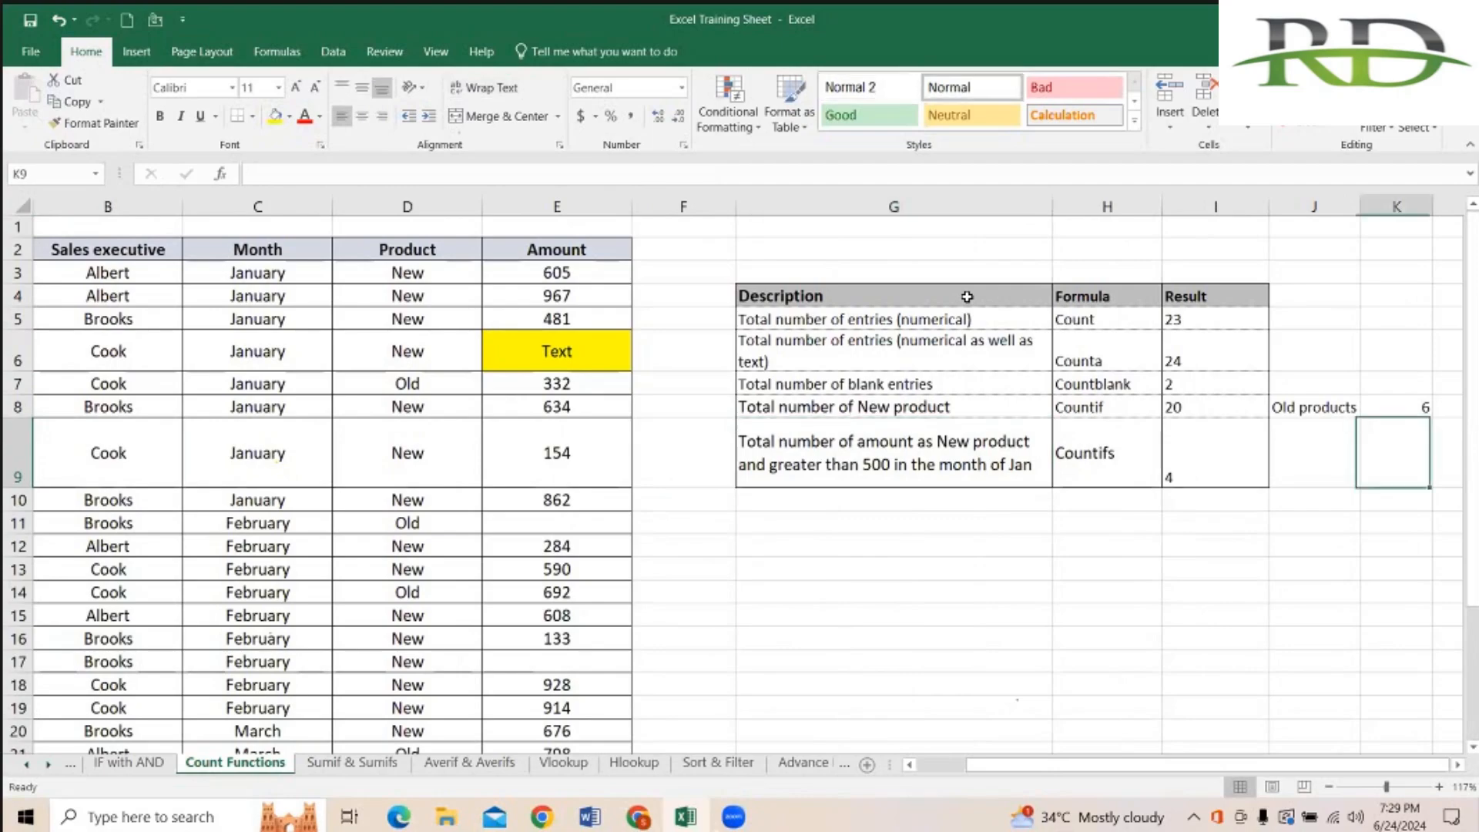
pyautogui.hscroll(1, 967, 296)
pyautogui.press('Up')
pyautogui.press('Left')
pyautogui.press('Left')
pyautogui.press('Left')
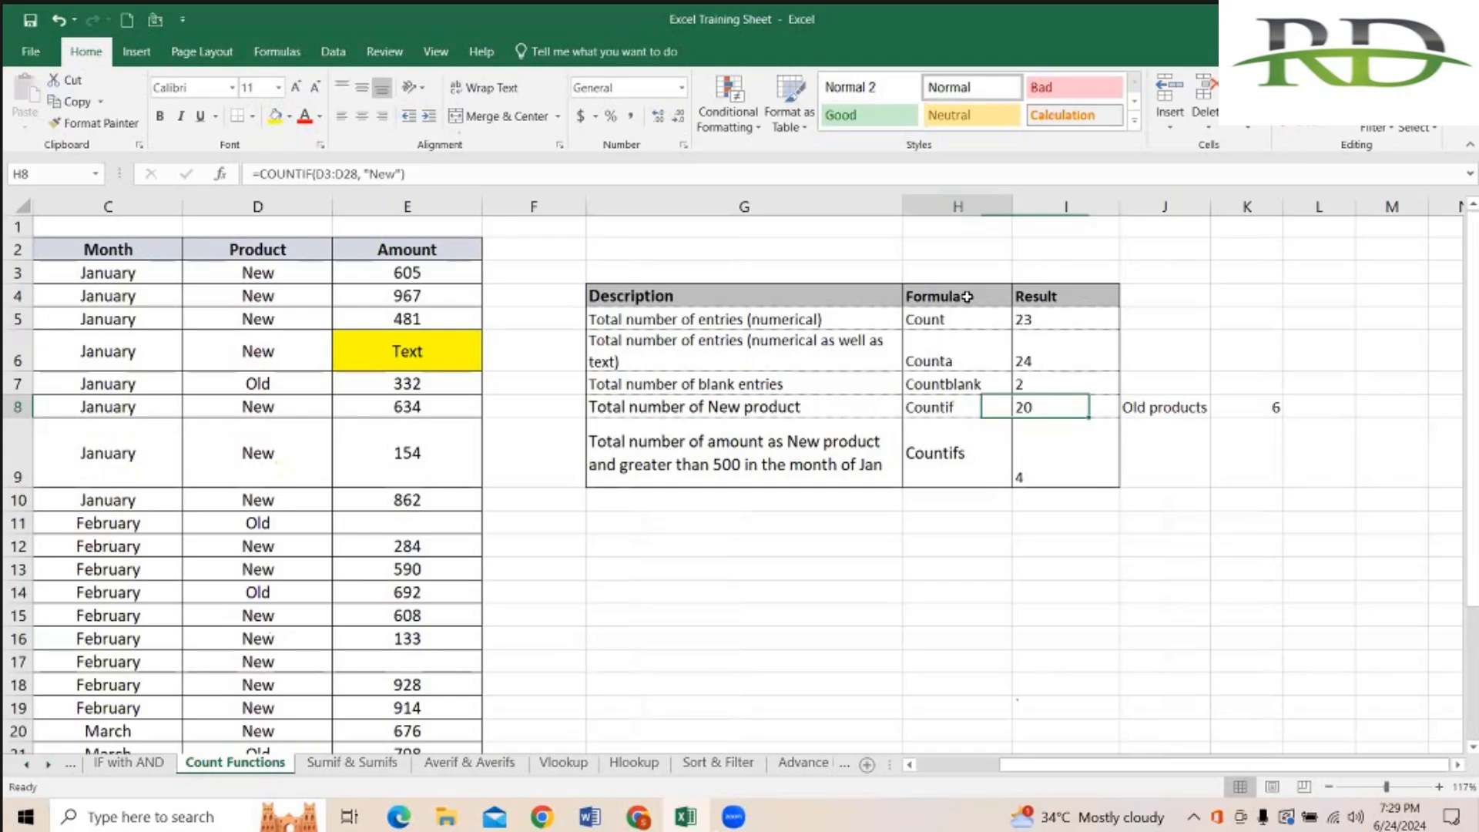
# Step: Enter the sample label "Hyper tensio" in H13 and the value 40 beside it in I13
pyautogui.press('Down')
pyautogui.press('Down')
pyautogui.press('Down')
pyautogui.press('Down')
pyautogui.press('Down')
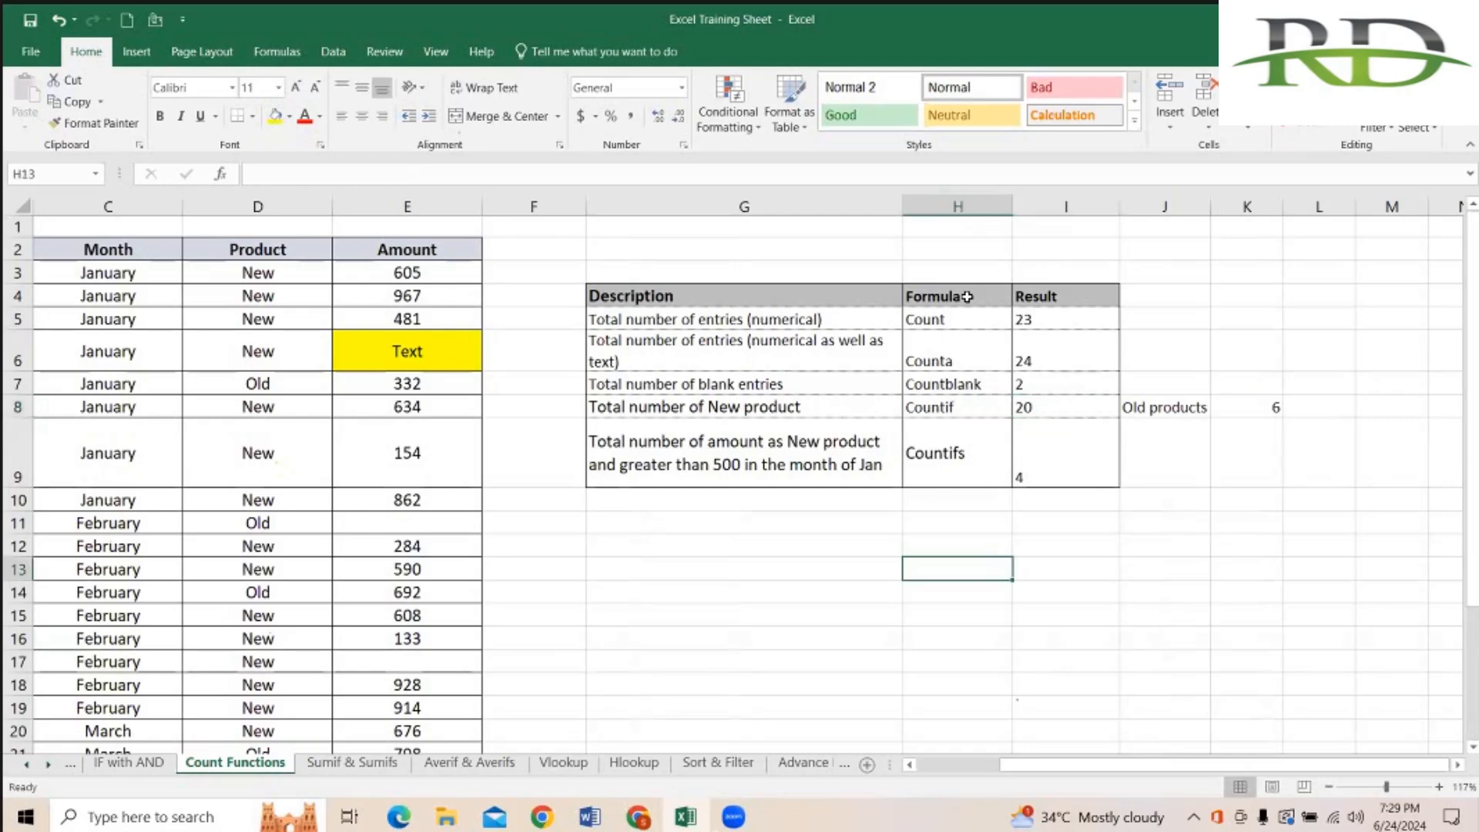
pyautogui.write('Hyper te')
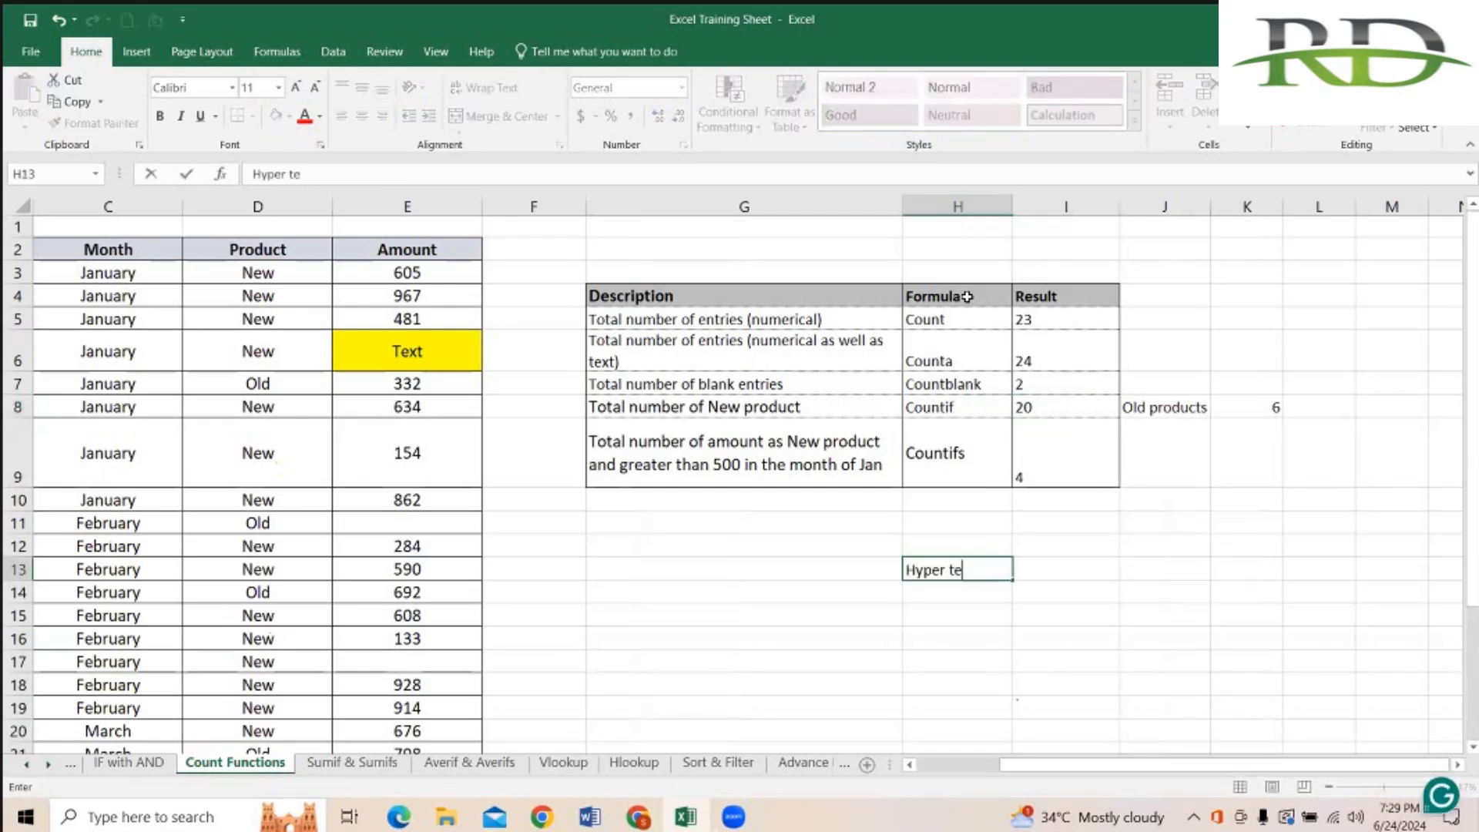
pyautogui.write('nsiom')
pyautogui.press('BackSpace')
pyautogui.press('Tab')
pyautogui.write('40')
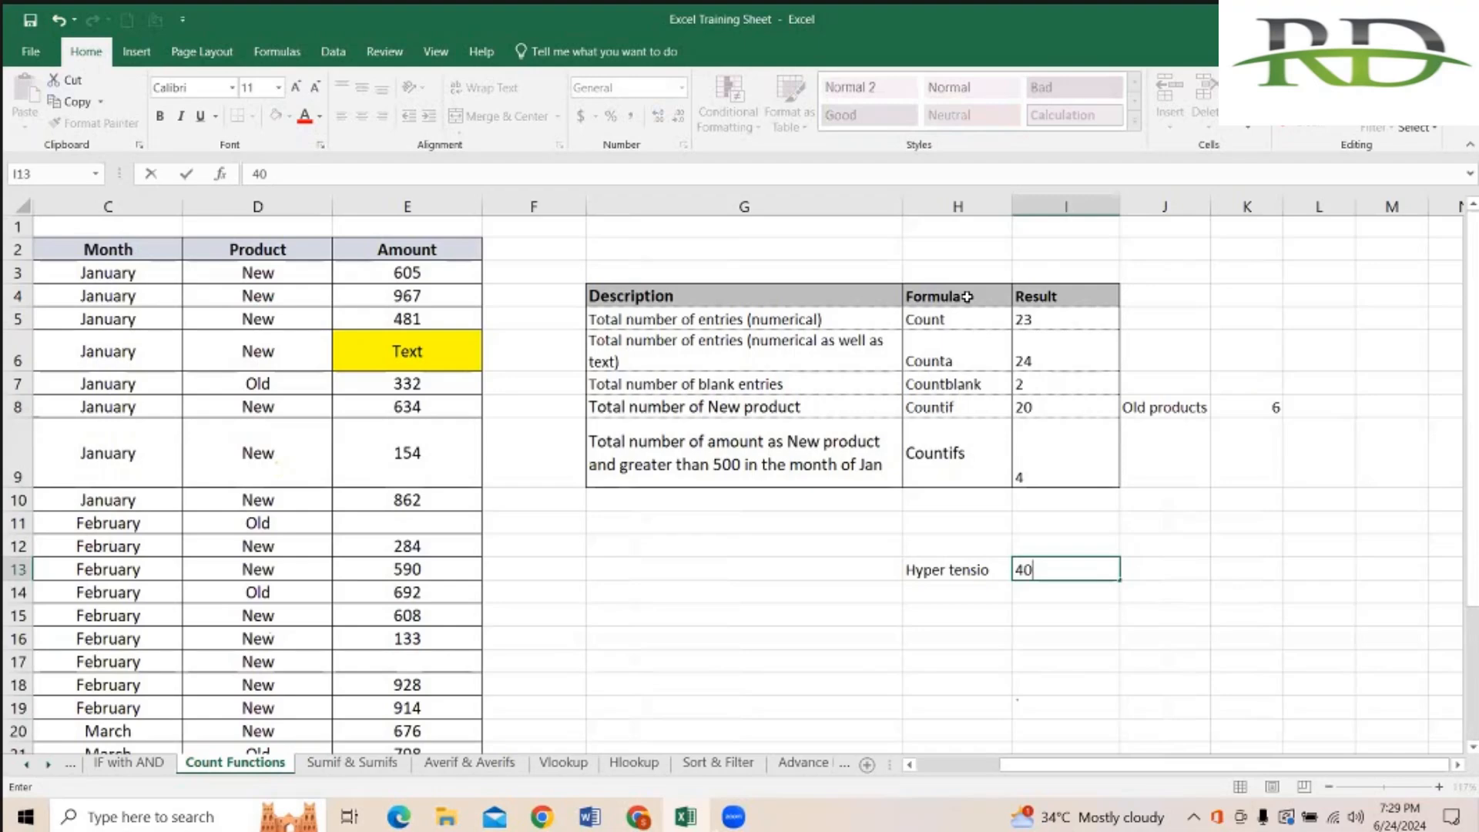
pyautogui.press('Return')
# Step: Add a second sample row with "Dias" in H14 and 45 in I14
pyautogui.write('Dias')
pyautogui.hotkey('ctrl', 'Return')
pyautogui.press('Tab')
pyautogui.write('45')
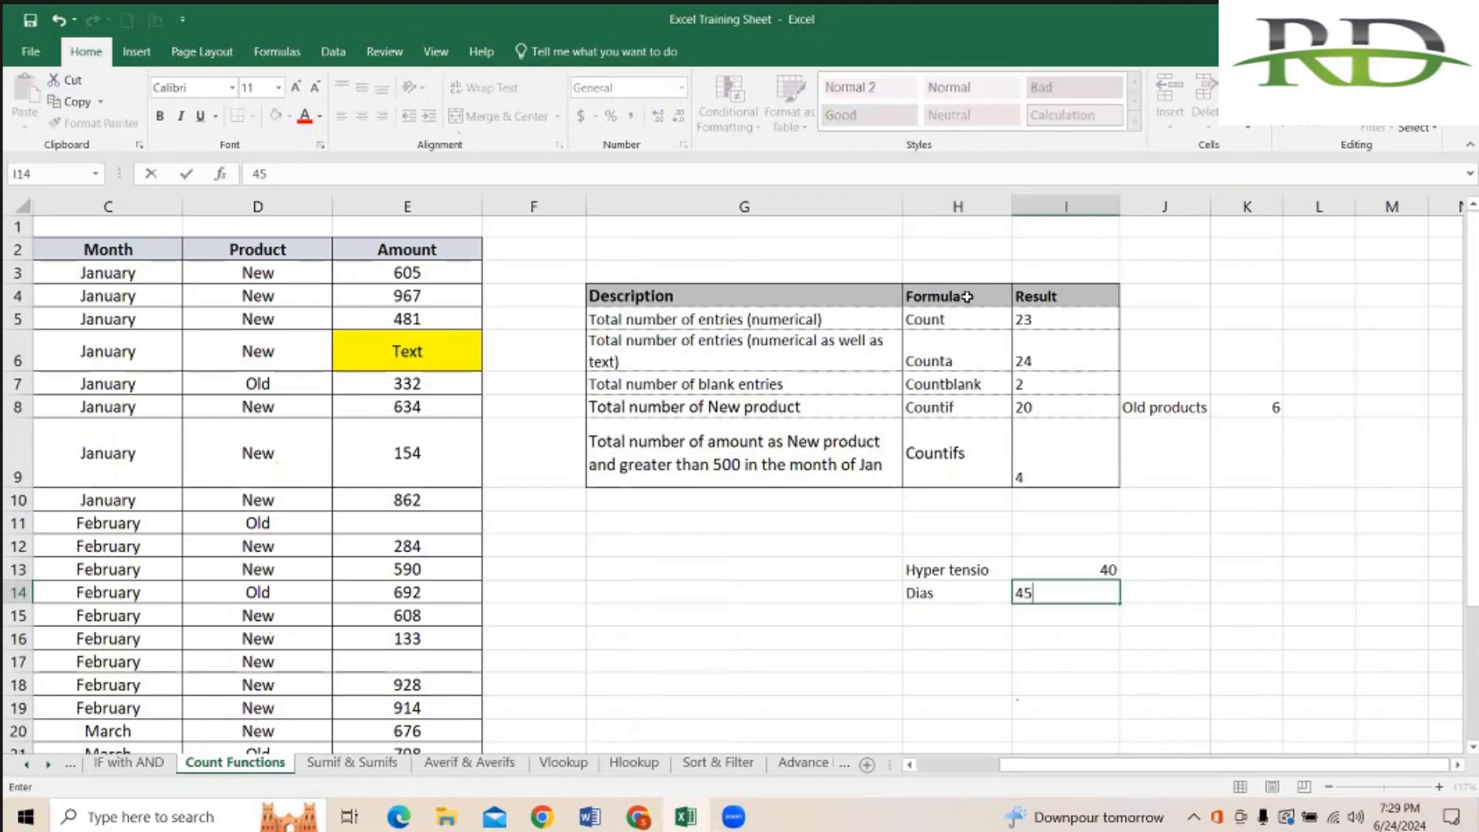
pyautogui.press('Return')
pyautogui.press('Up')
pyautogui.press('Up')
pyautogui.press('Up')
pyautogui.press('Right')
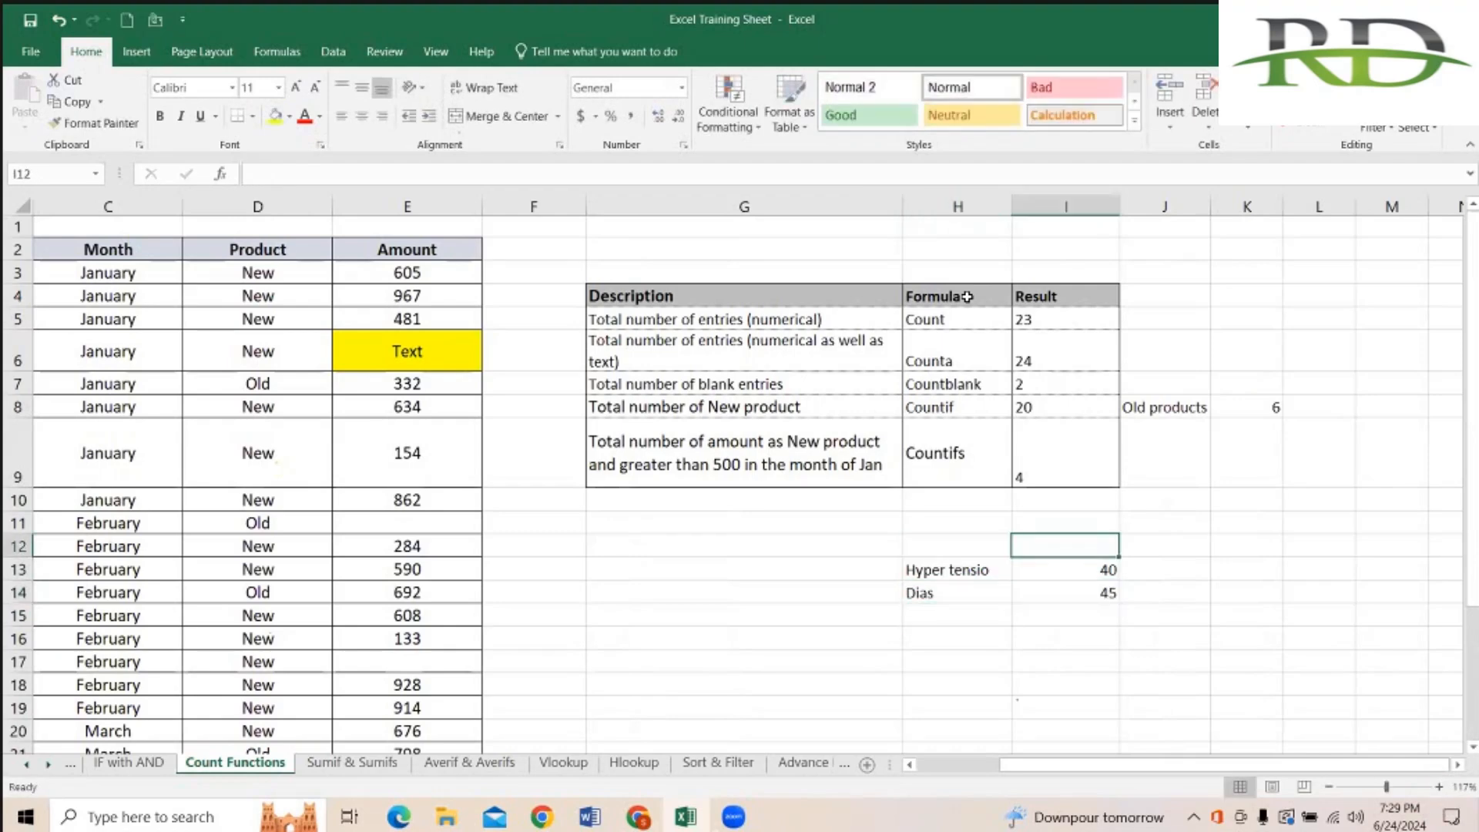
pyautogui.press('Right')
pyautogui.press('Left')
pyautogui.press('Left')
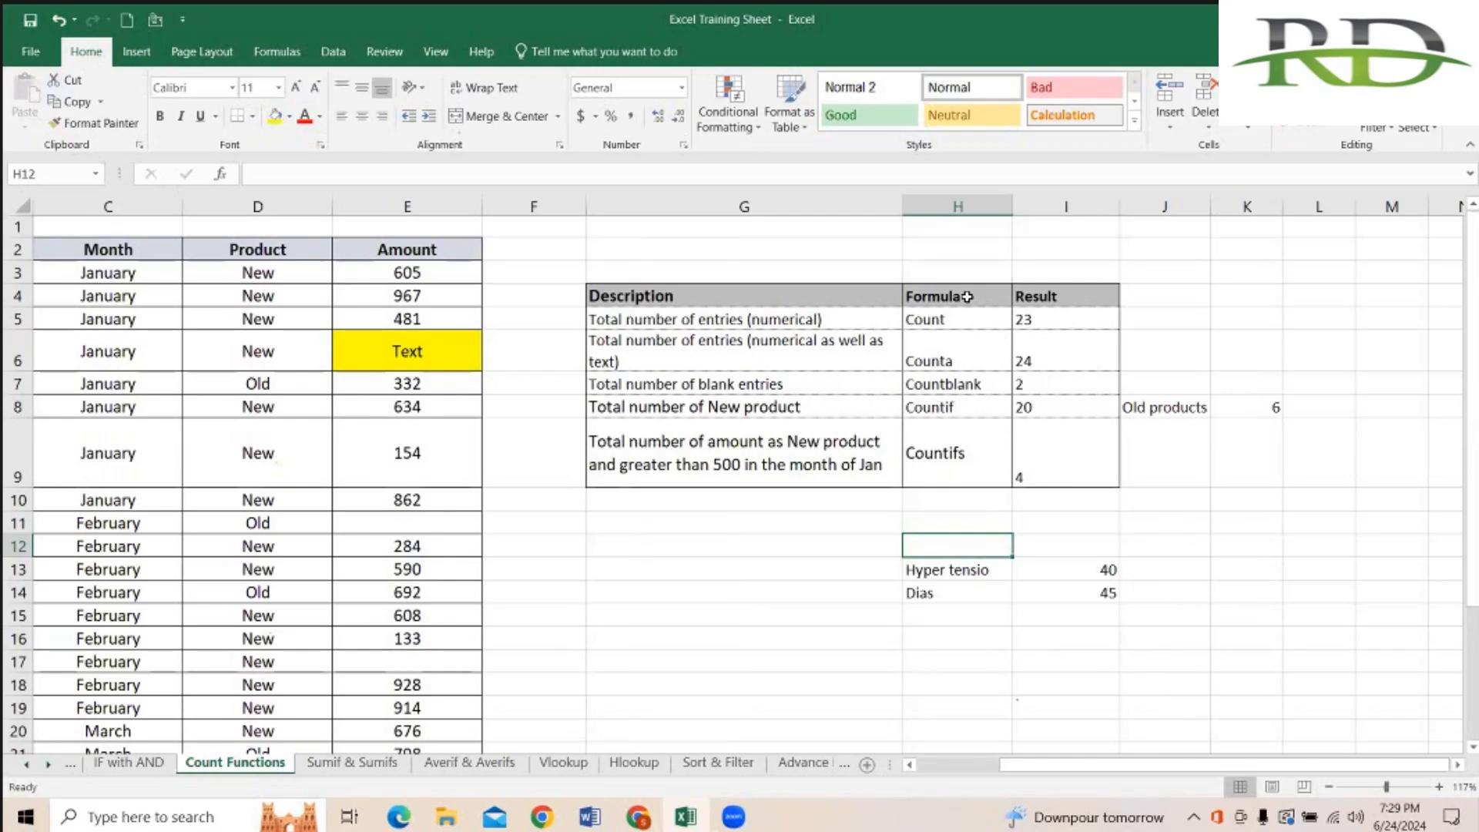
pyautogui.press('Right')
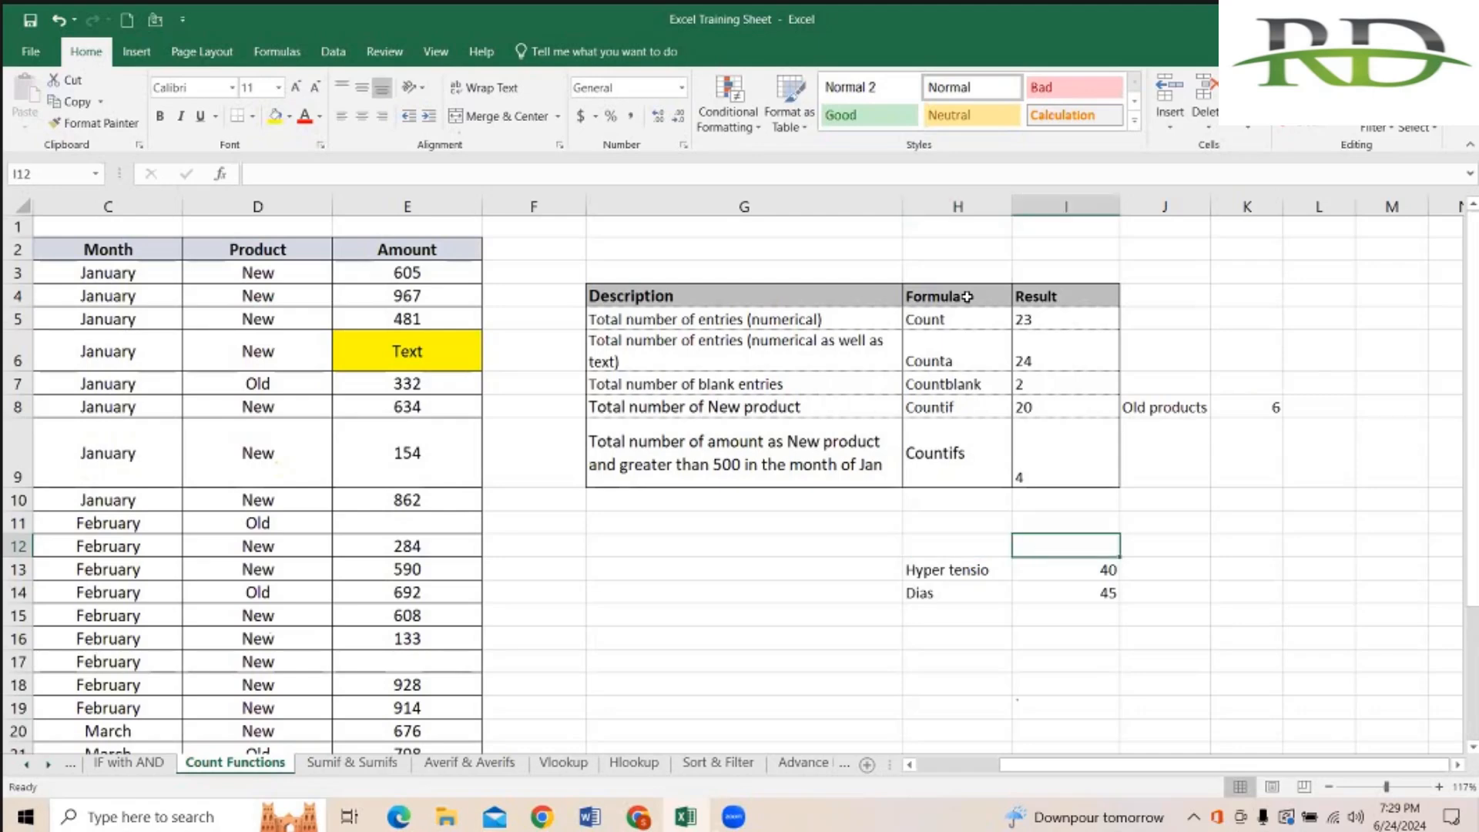
pyautogui.press('Left')
pyautogui.click(903, 132)
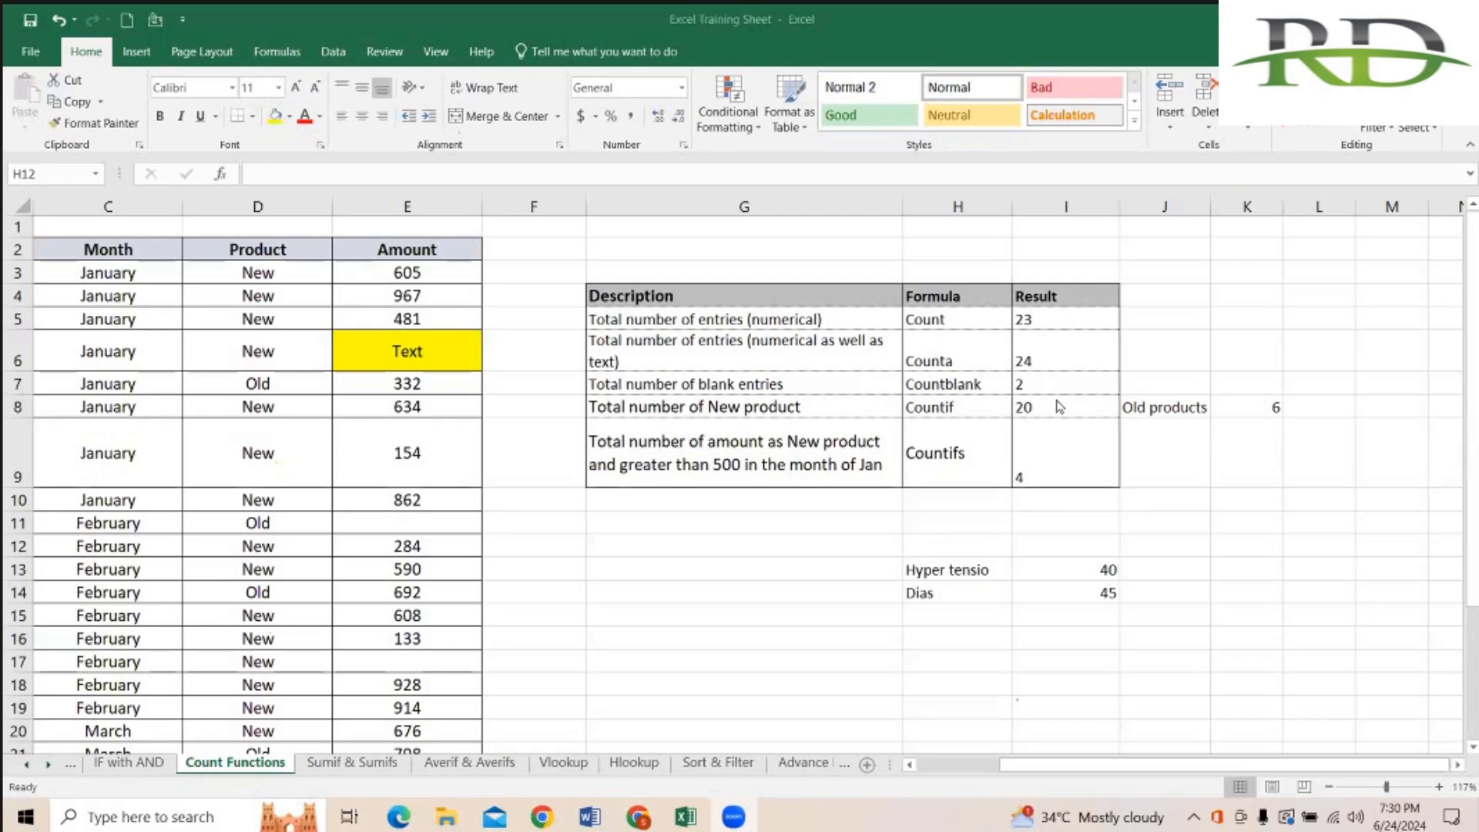
# Step: Clear the sample entries from the range H12:I15 below the count table
pyautogui.click(915, 550)
pyautogui.press('Left')
pyautogui.press('Right')
pyautogui.hotkey('shift', 'Right')
pyautogui.hotkey('shift', 'Down')
pyautogui.hotkey('shift', 'Down')
pyautogui.hotkey('shift', 'Down')
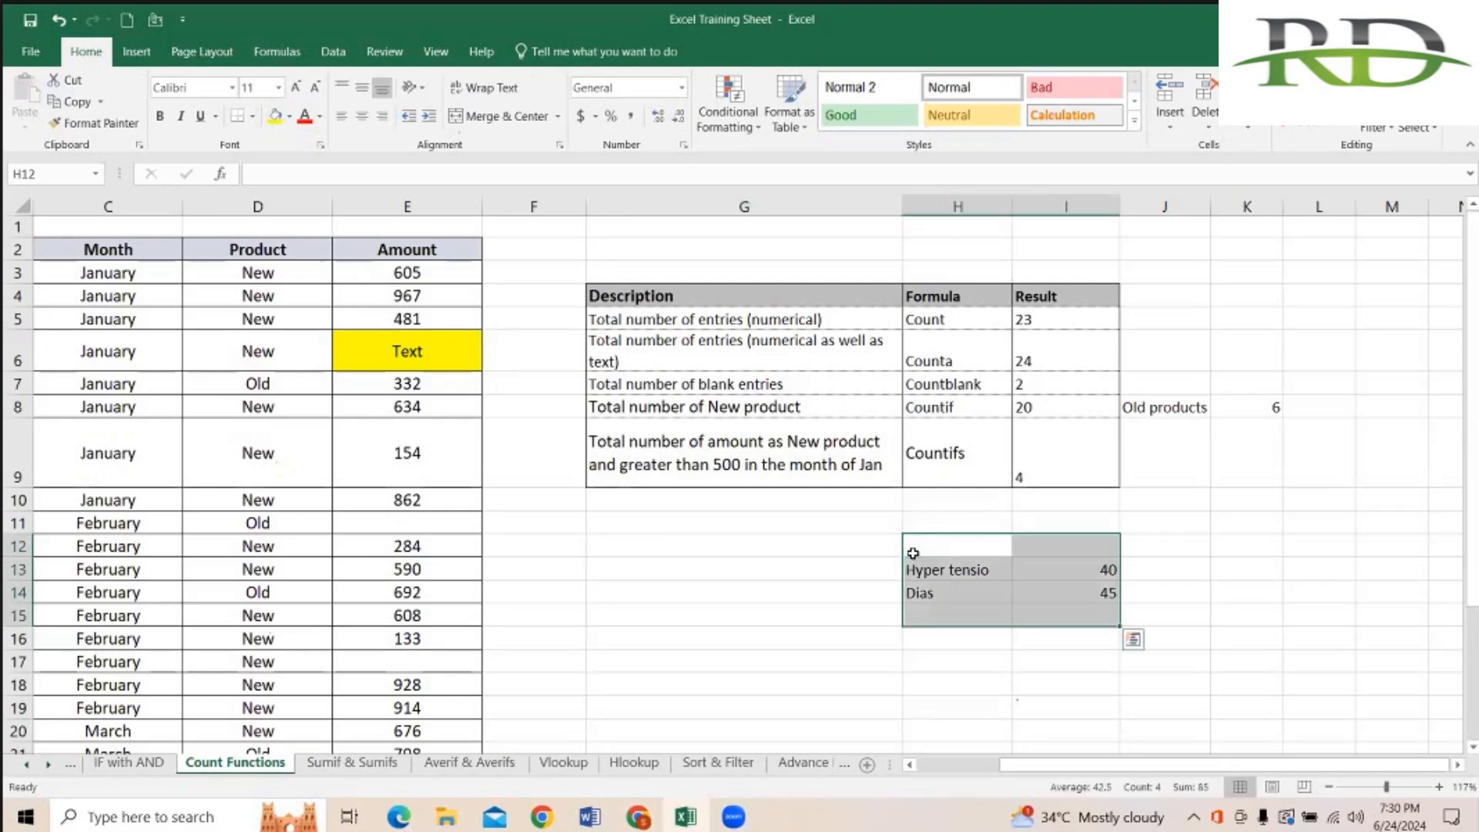
pyautogui.press('Delete')
pyautogui.click(801, 541)
pyautogui.click(1045, 531)
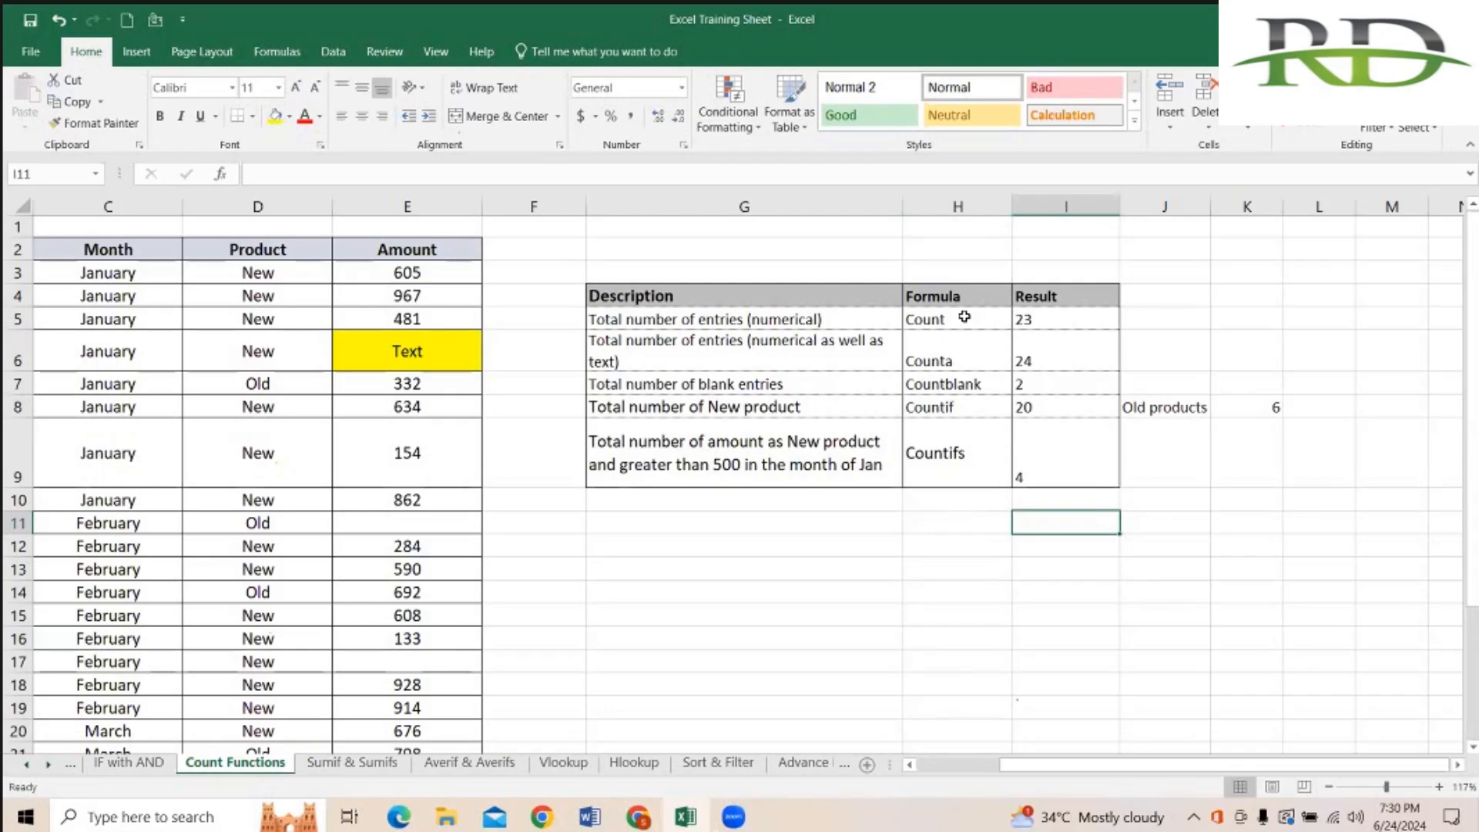
# Step: Compare the month entry in C3 with the January criterion of the COUNTIFS formula in I9
pyautogui.hscroll(-1, 963, 317)
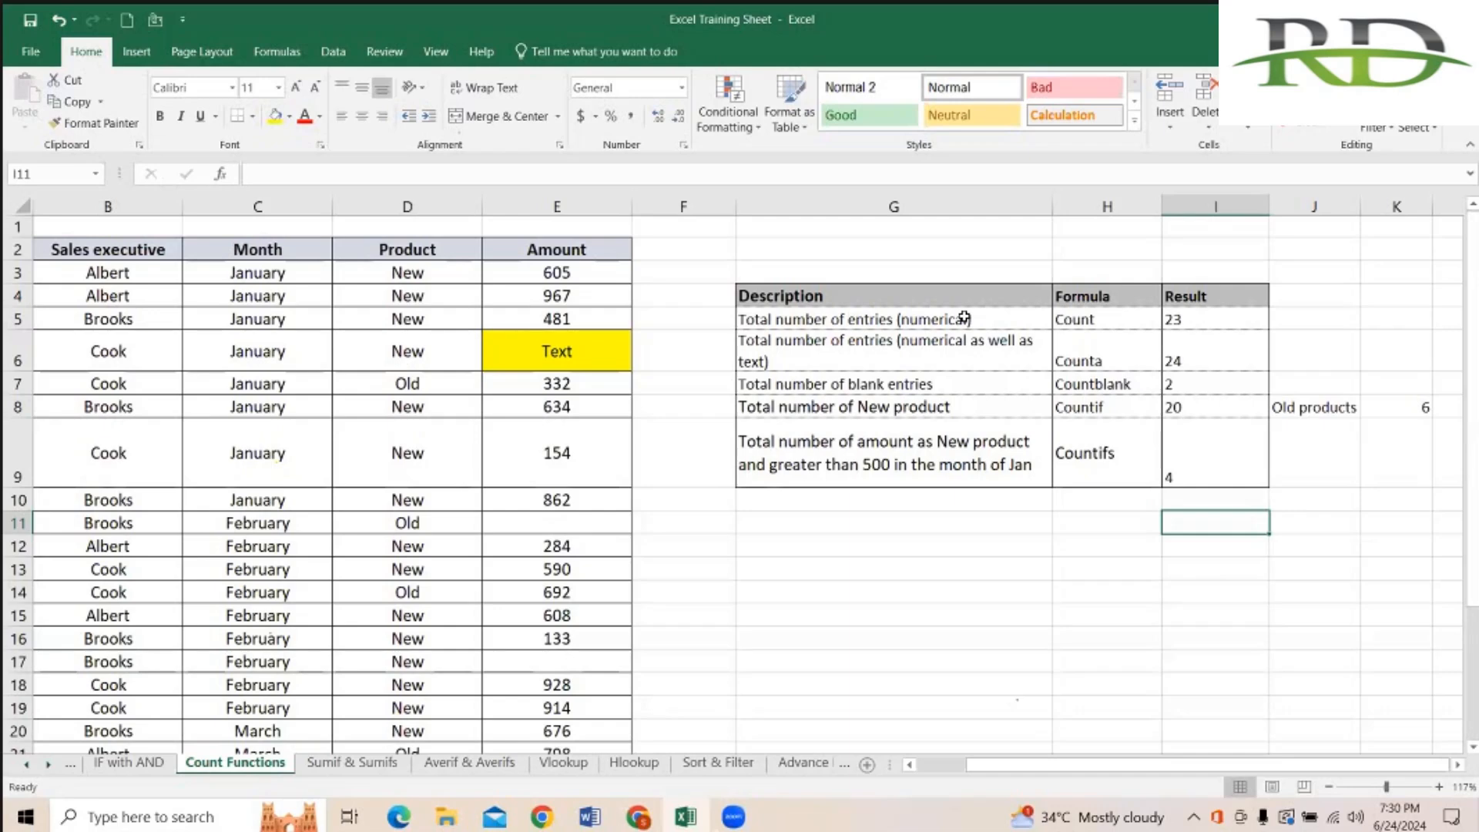
pyautogui.click(1271, 547)
pyautogui.click(1197, 523)
pyautogui.click(257, 263)
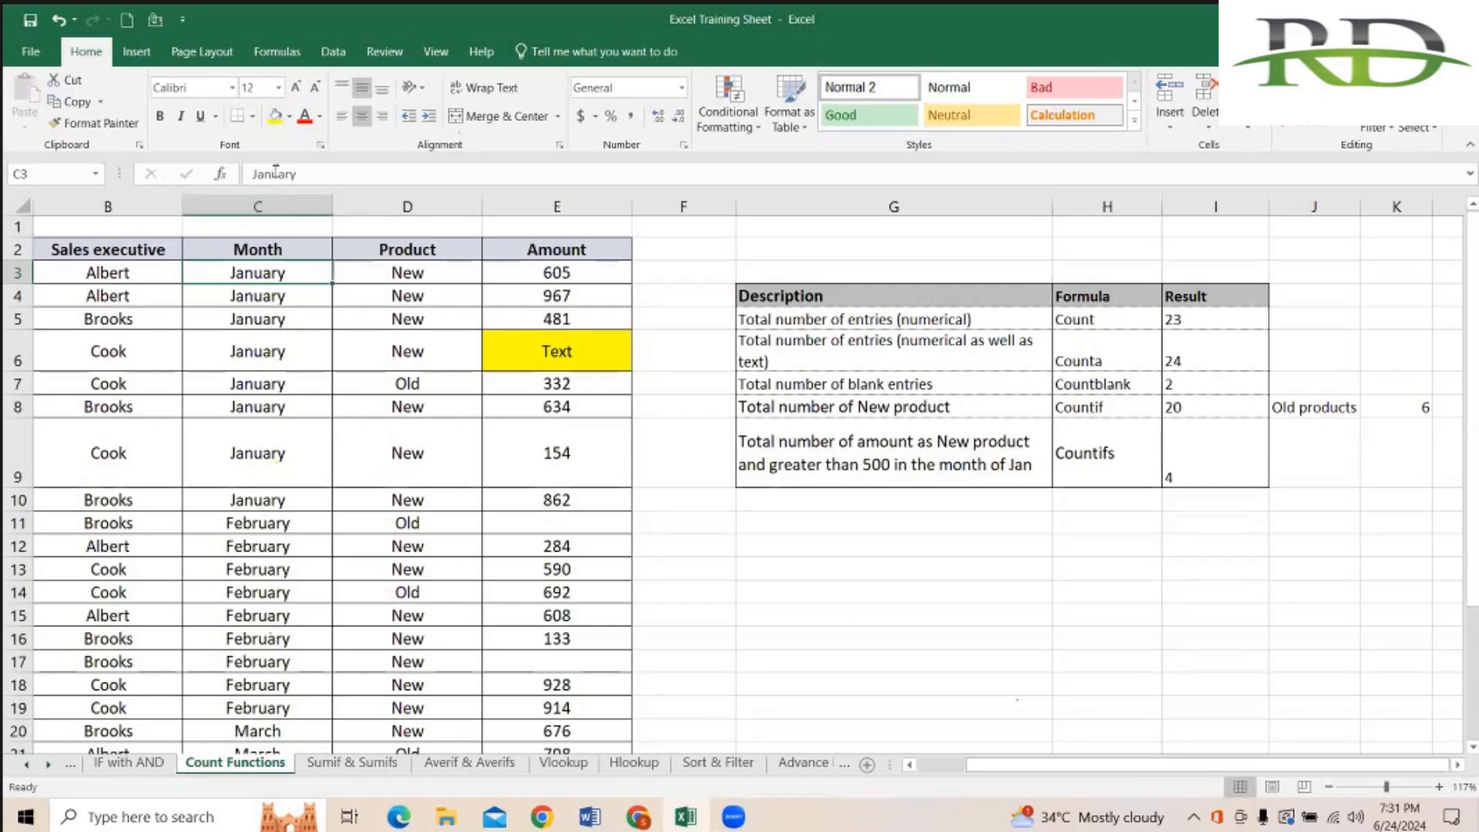
pyautogui.click(1203, 454)
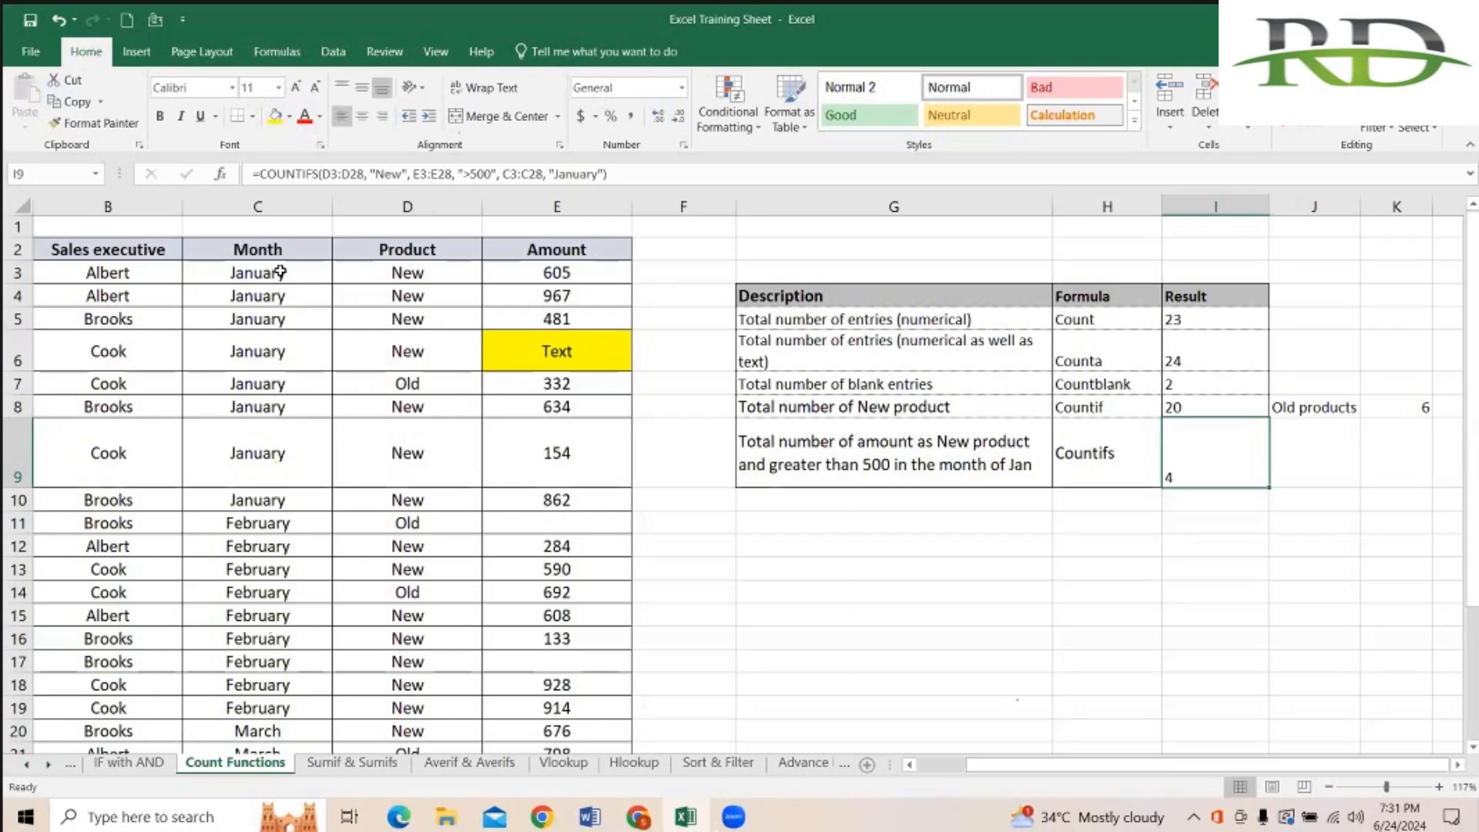
pyautogui.click(1321, 474)
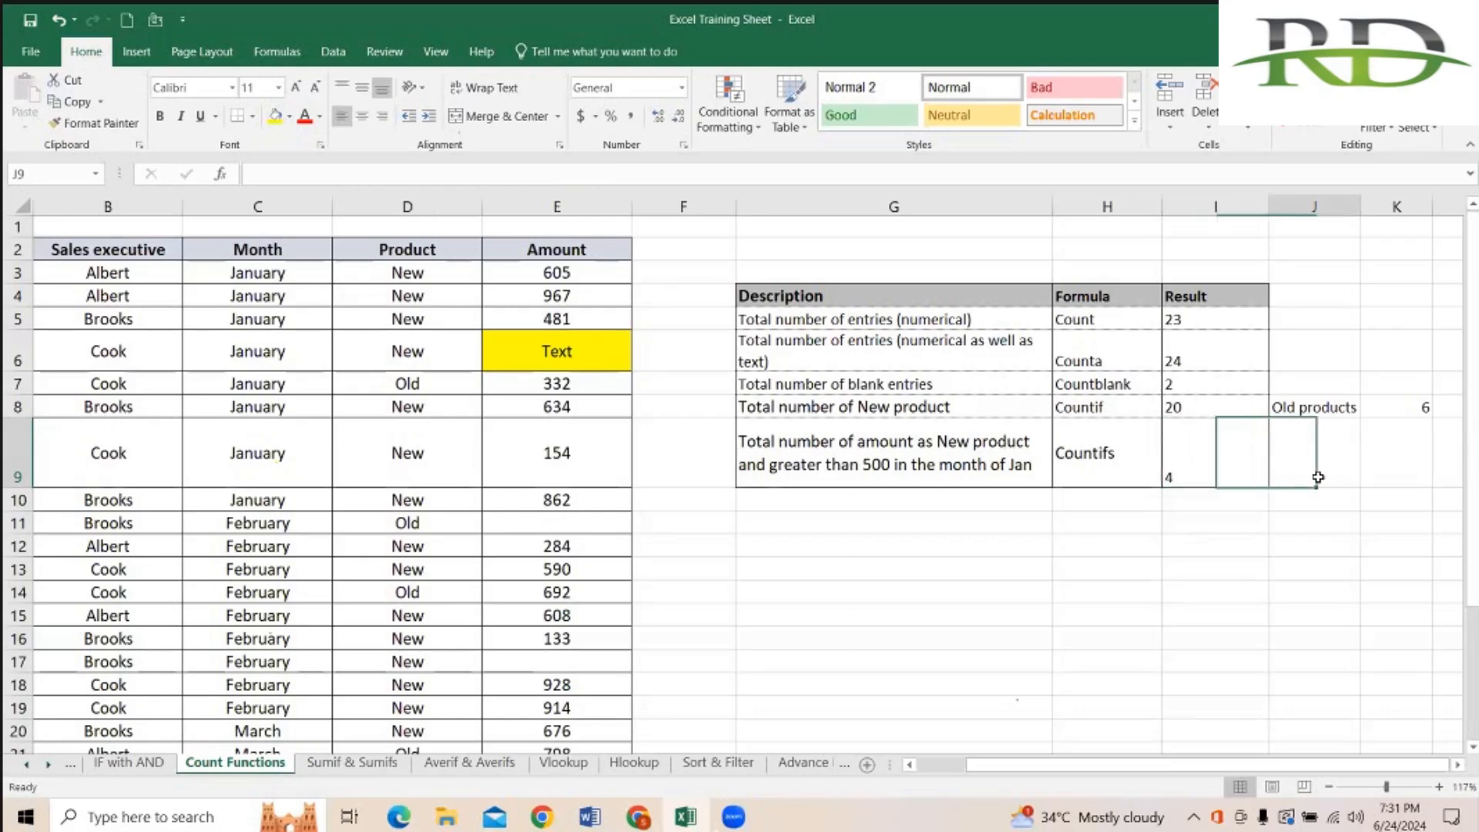
pyautogui.click(1186, 463)
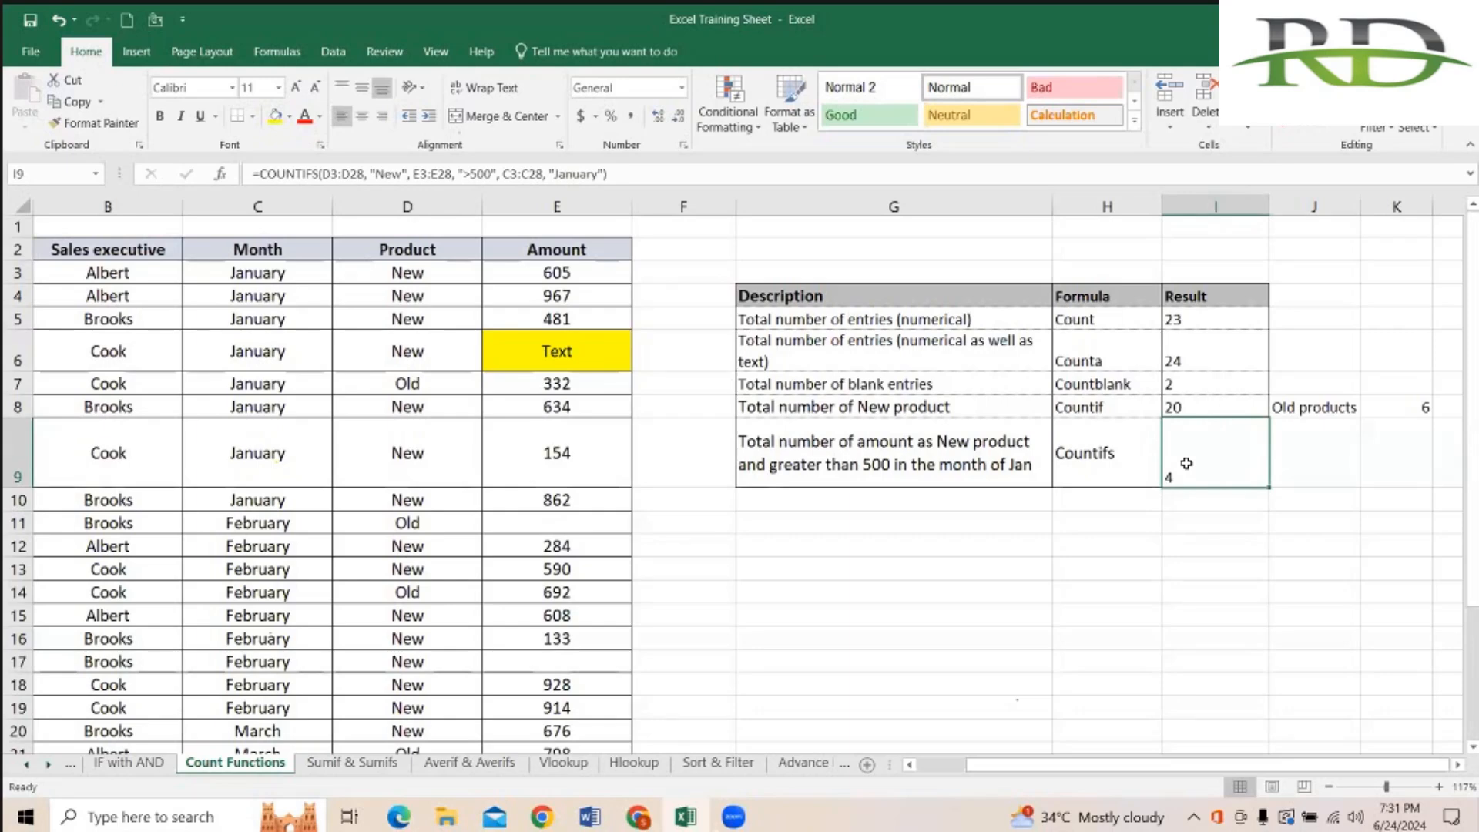
# Step: Go through the description, formula name and result cells of the count table in rows 5 to 9, including the formulas behind the results
pyautogui.press('Left')
pyautogui.press('Left')
pyautogui.press('Right')
pyautogui.press('Right')
pyautogui.press('Right')
pyautogui.press('Right')
pyautogui.press('Left')
pyautogui.press('Up')
pyautogui.press('Left')
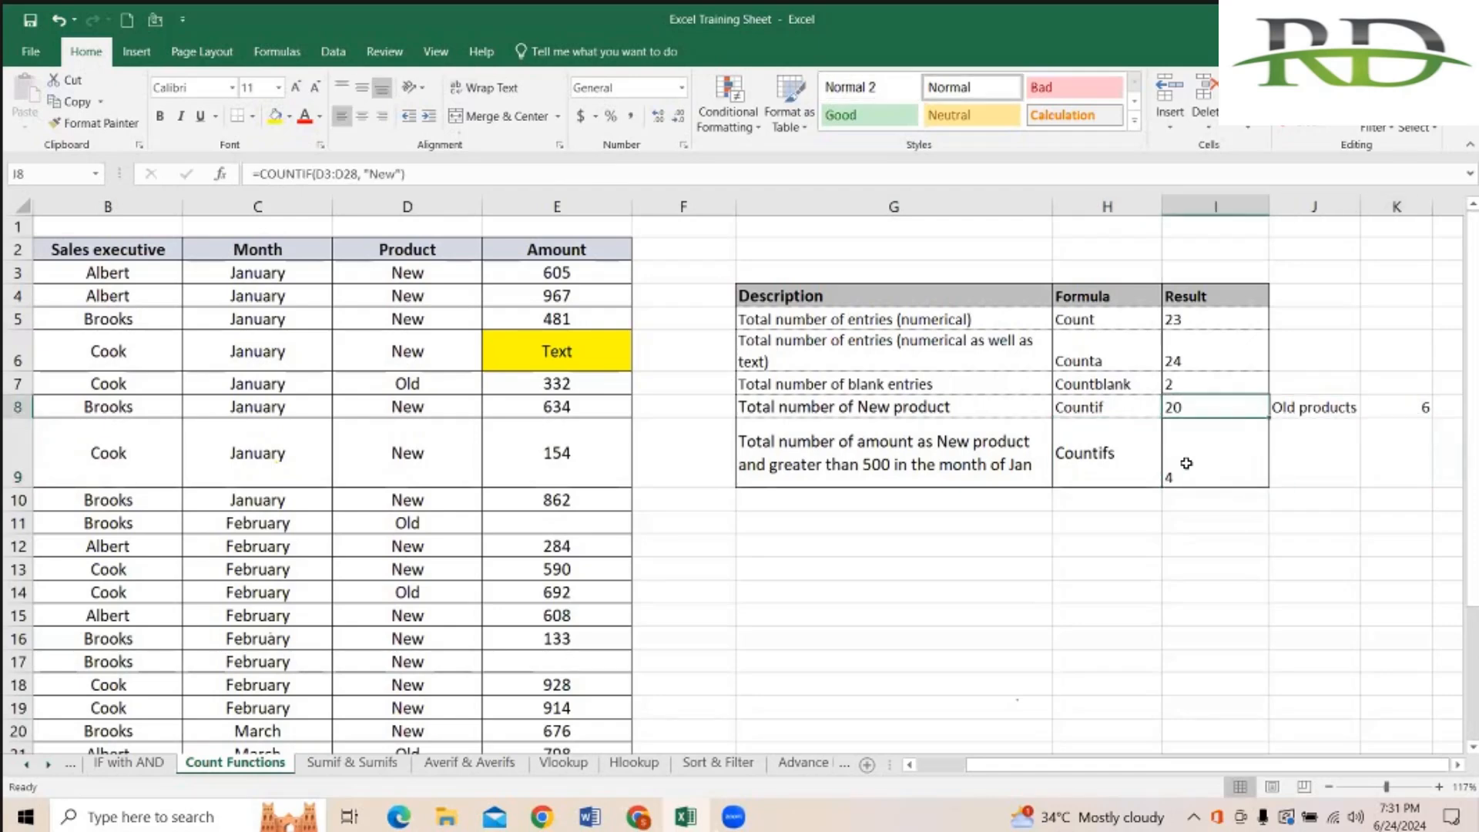
pyautogui.press('Left')
pyautogui.press('Left')
pyautogui.press('Left')
pyautogui.press('Up')
pyautogui.press('Right')
pyautogui.press('Right')
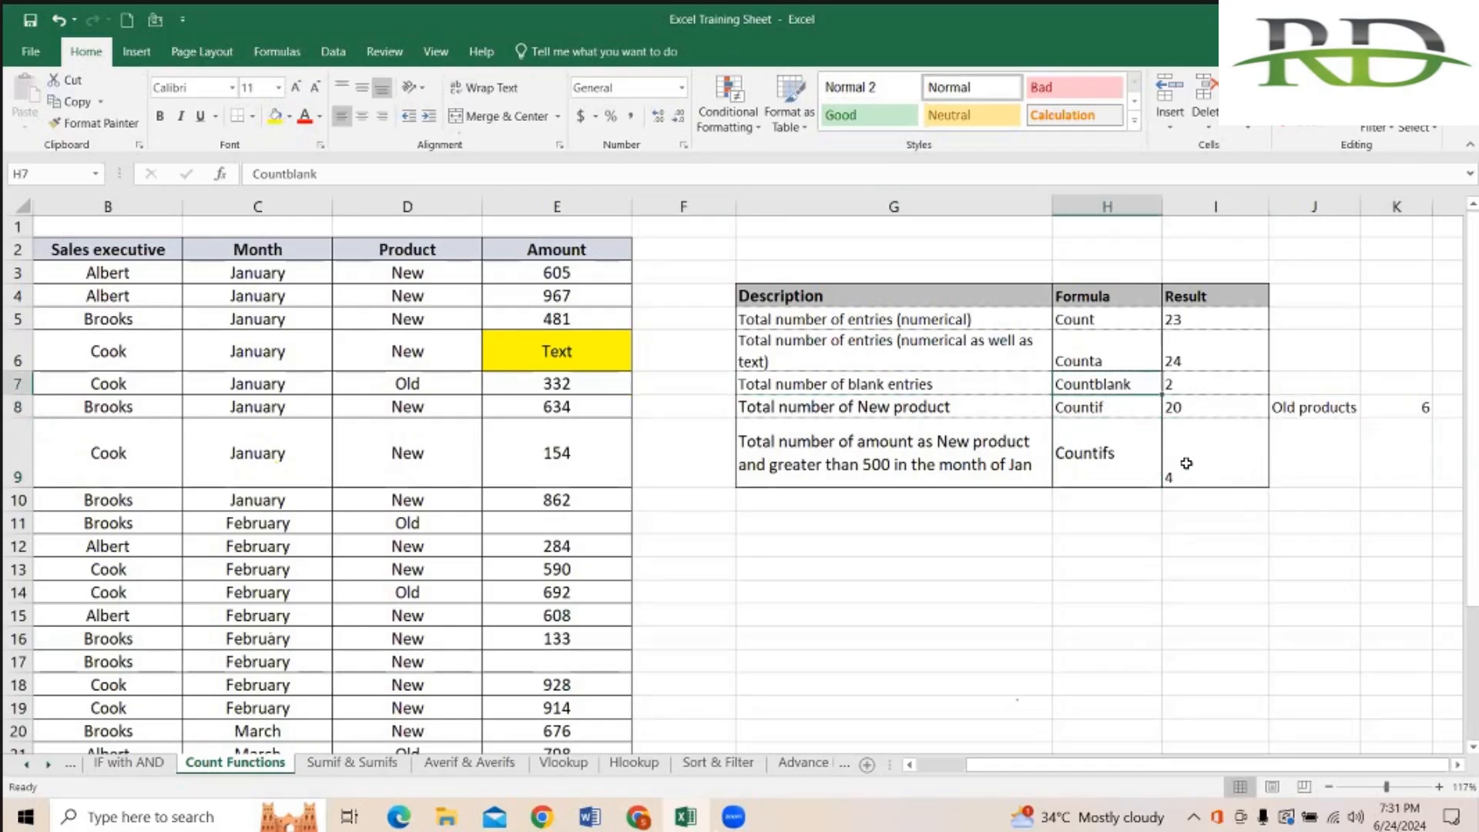
pyautogui.press('Up')
pyautogui.press('Left')
pyautogui.press('Right')
pyautogui.press('Up')
pyautogui.press('Right')
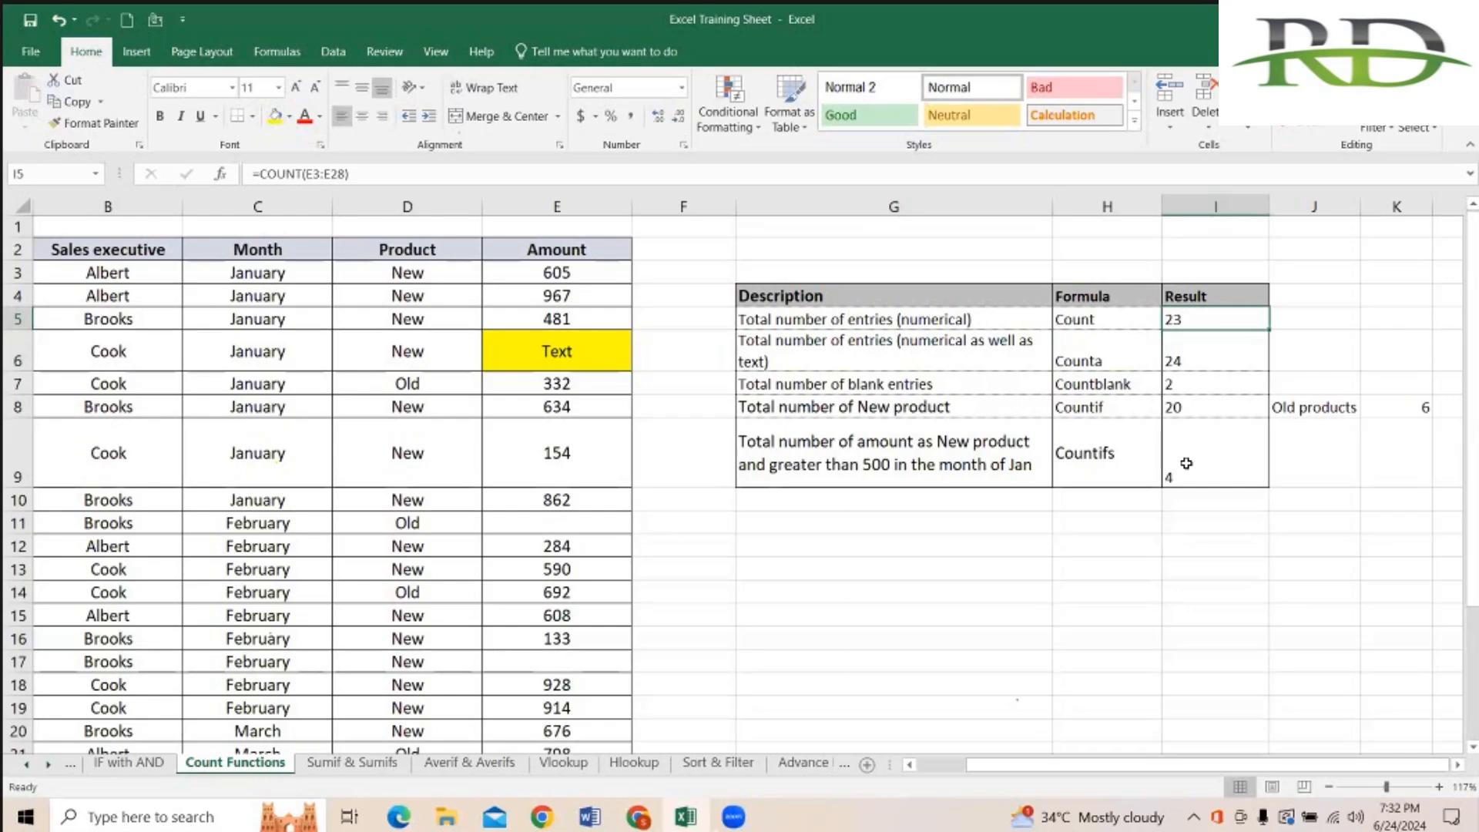
pyautogui.press('Left')
pyautogui.press('Right')
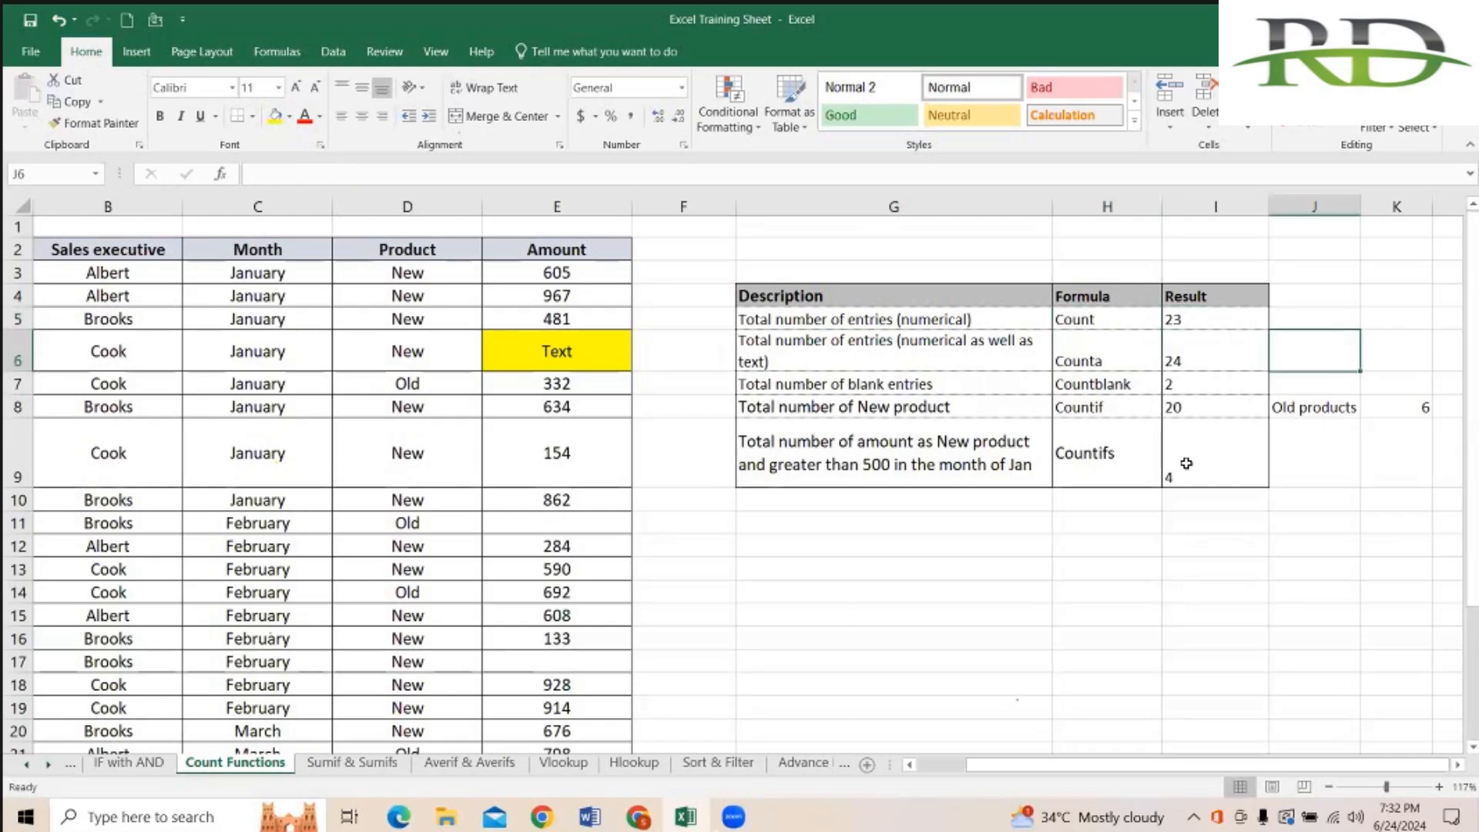
pyautogui.press('Down')
pyautogui.press('Down')
pyautogui.press('Down')
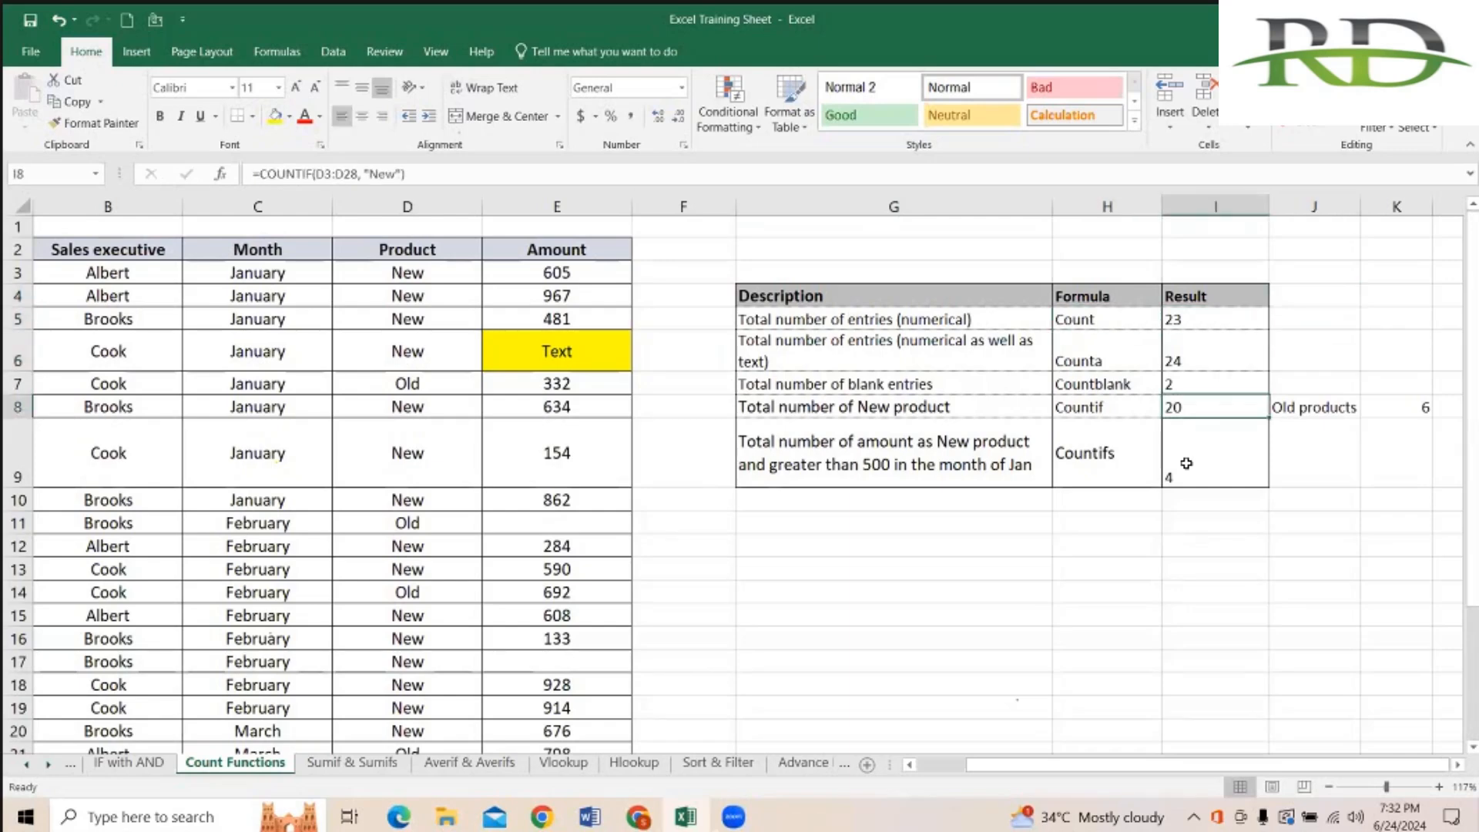
pyautogui.press('Left')
pyautogui.press('Left')
pyautogui.press('Right')
pyautogui.press('Right')
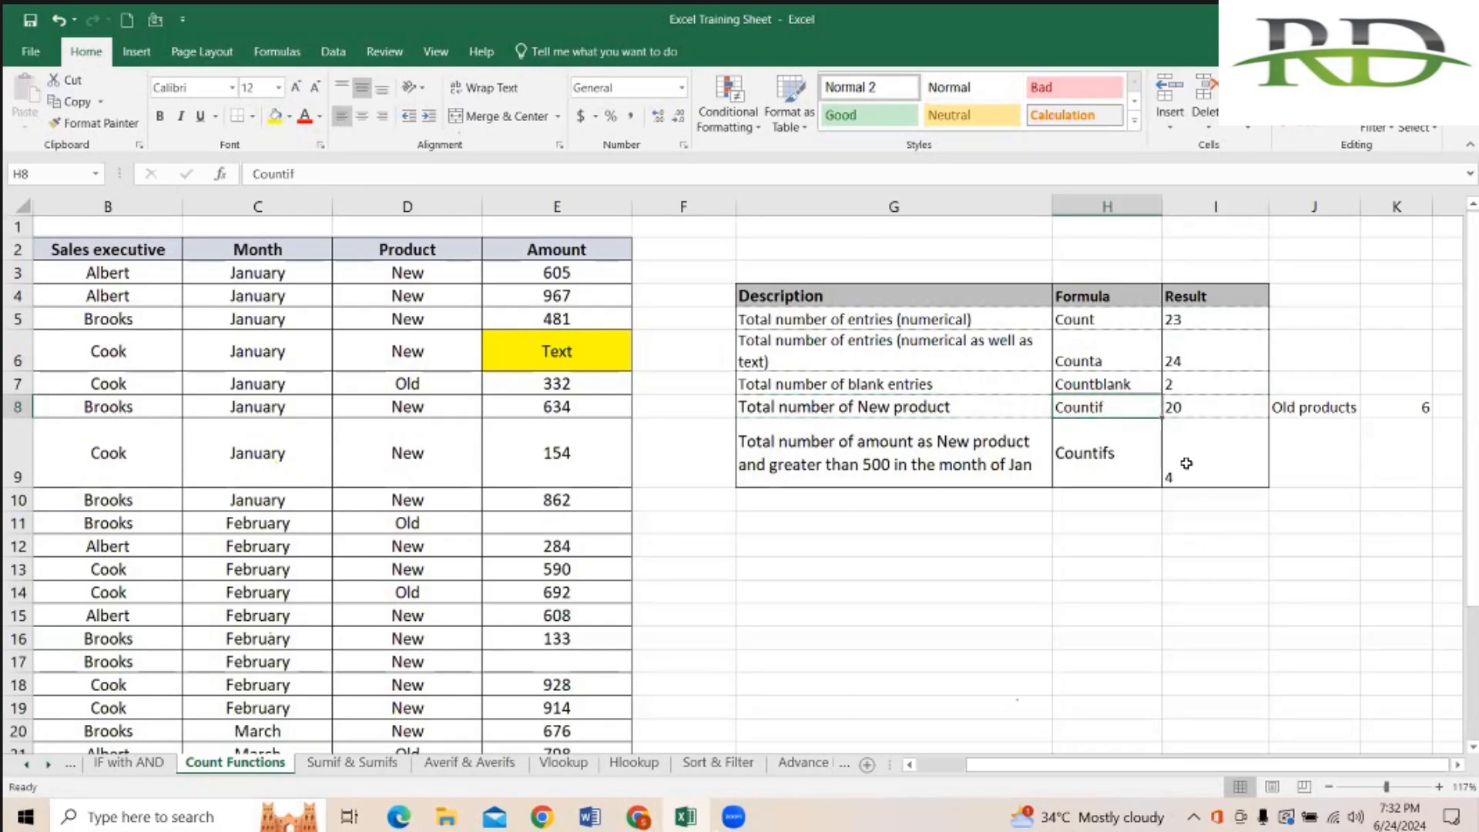
# Step: Replace the product entry in D5 with lowercase "new"
pyautogui.click(415, 315)
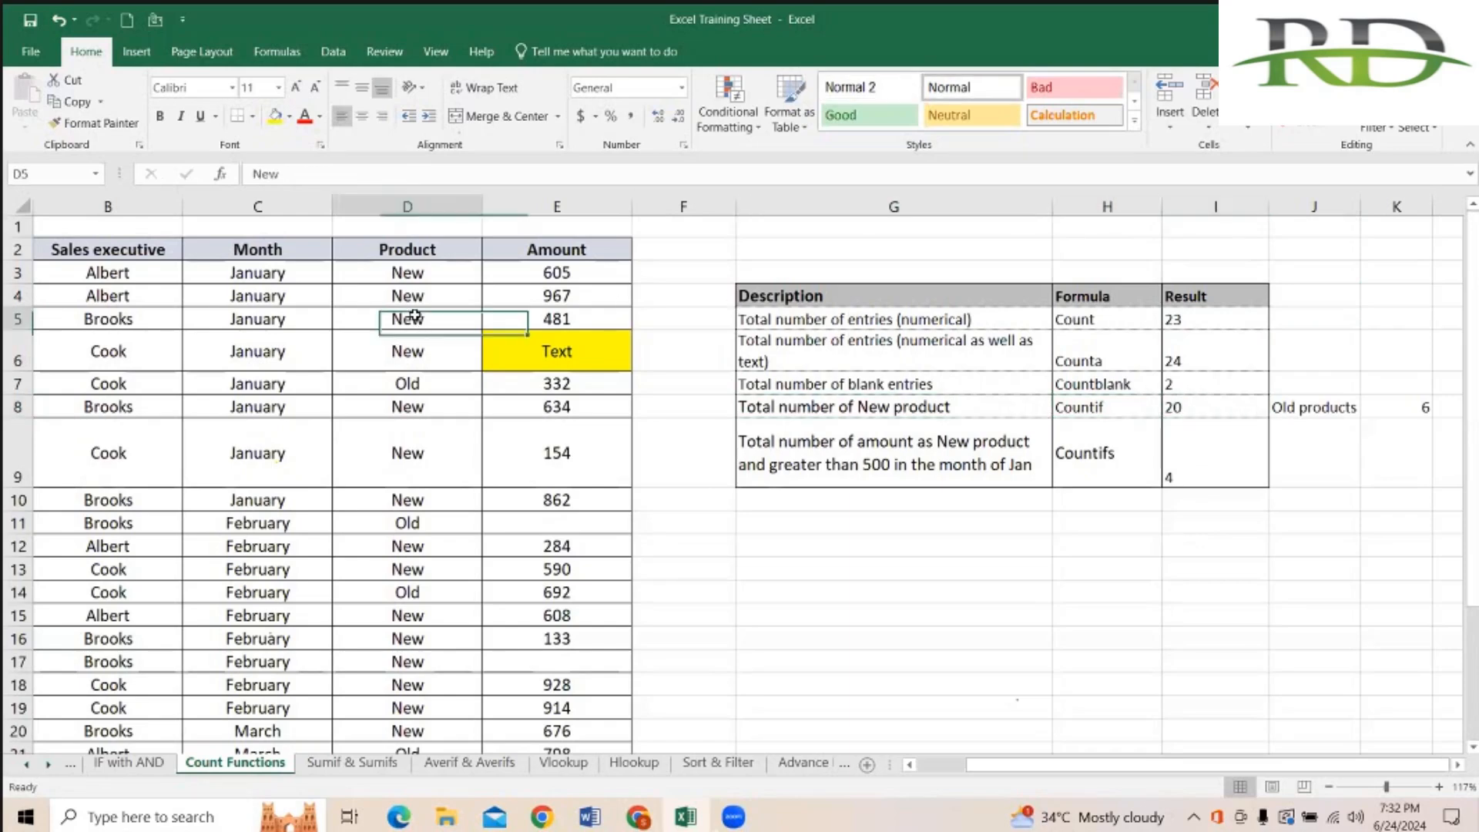
pyautogui.write('new')
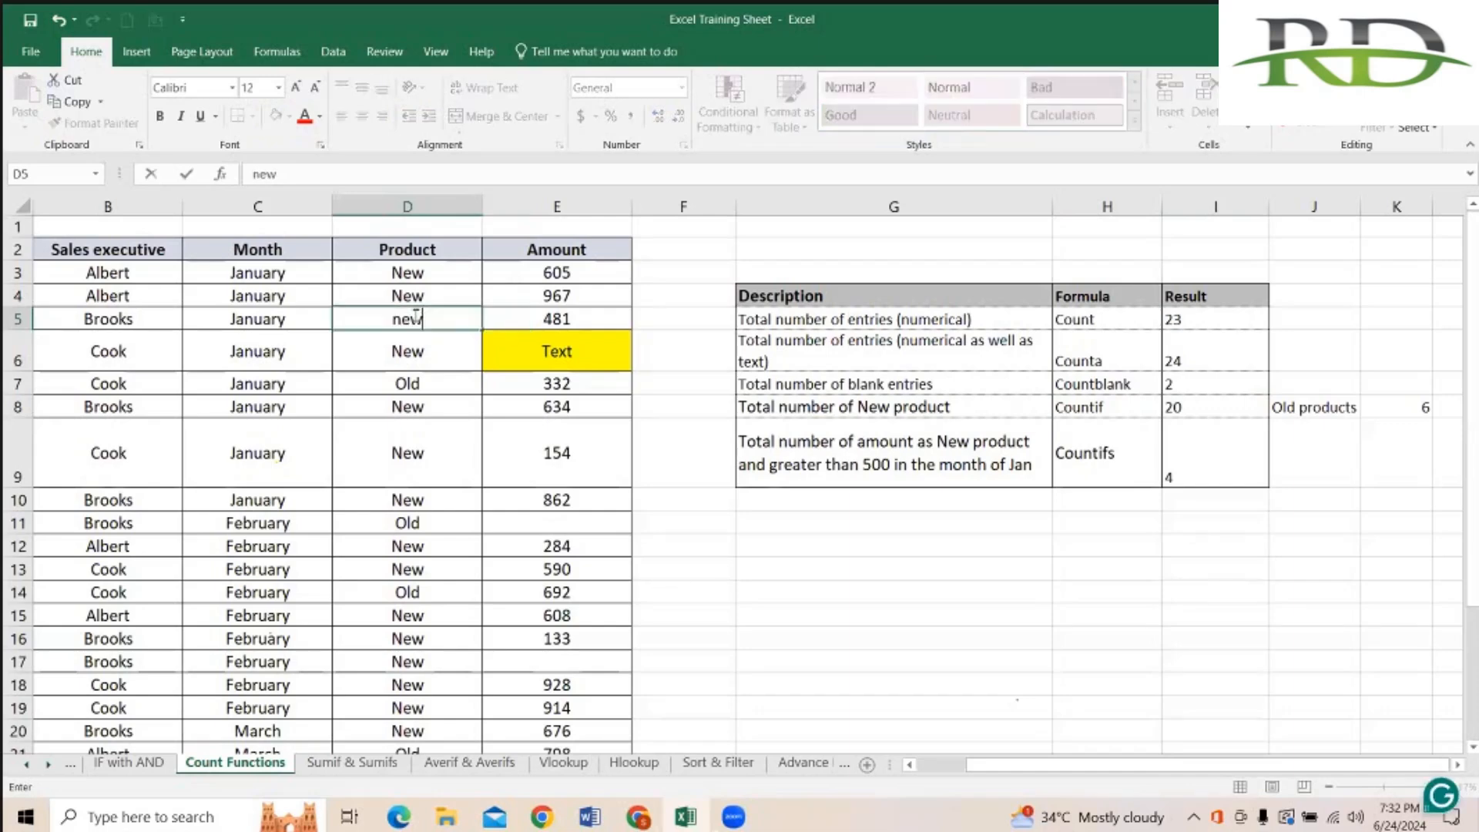
pyautogui.press('Return')
pyautogui.press('Right')
pyautogui.press('Right')
pyautogui.press('Right')
pyautogui.press('Right')
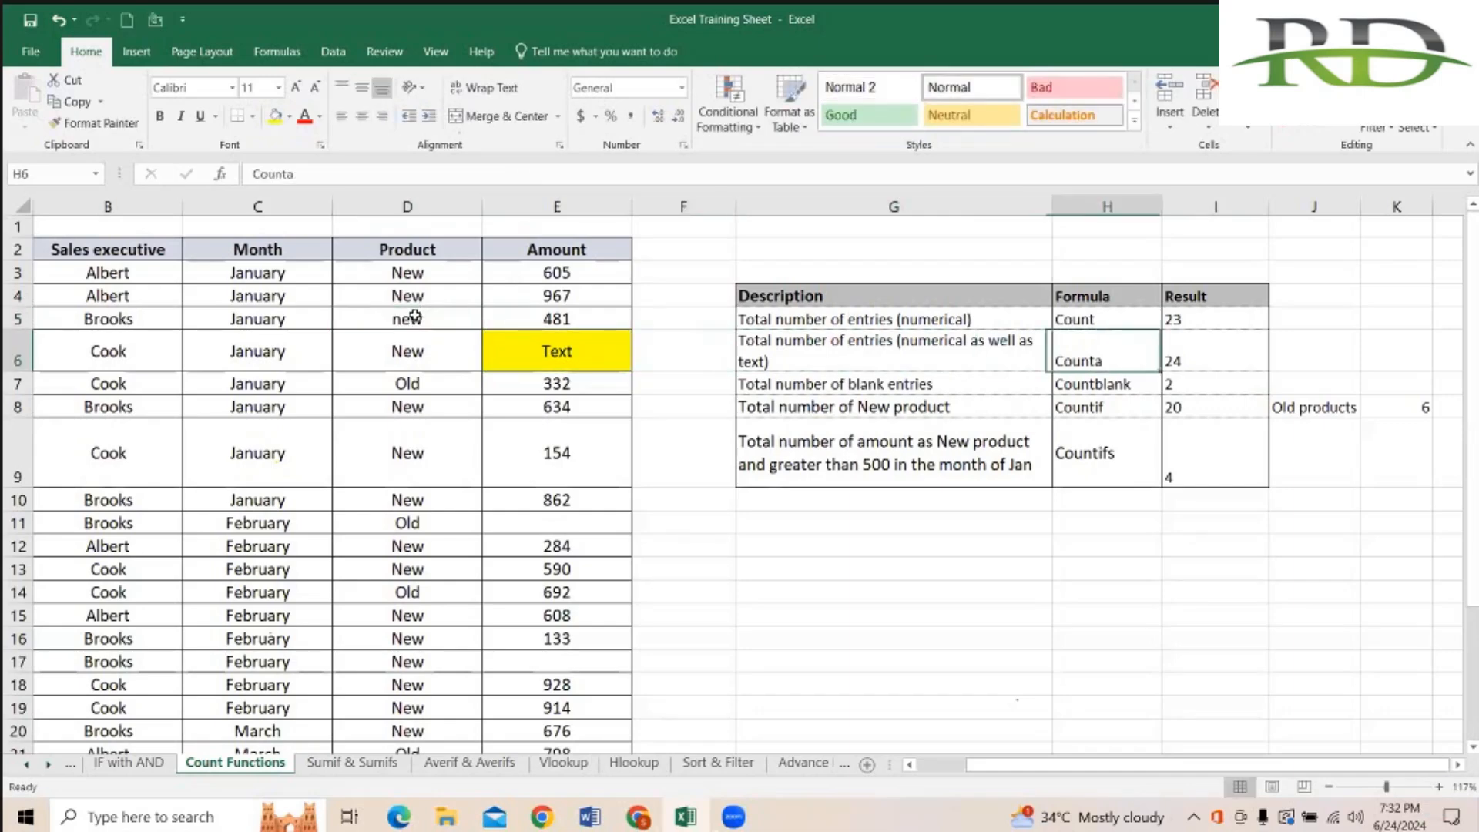
pyautogui.press('Down')
pyautogui.press('Down')
# Step: Check the D5 entry against the range and criterion of the COUNTIF formula in I8, leaving the formula unedited
pyautogui.click(433, 325)
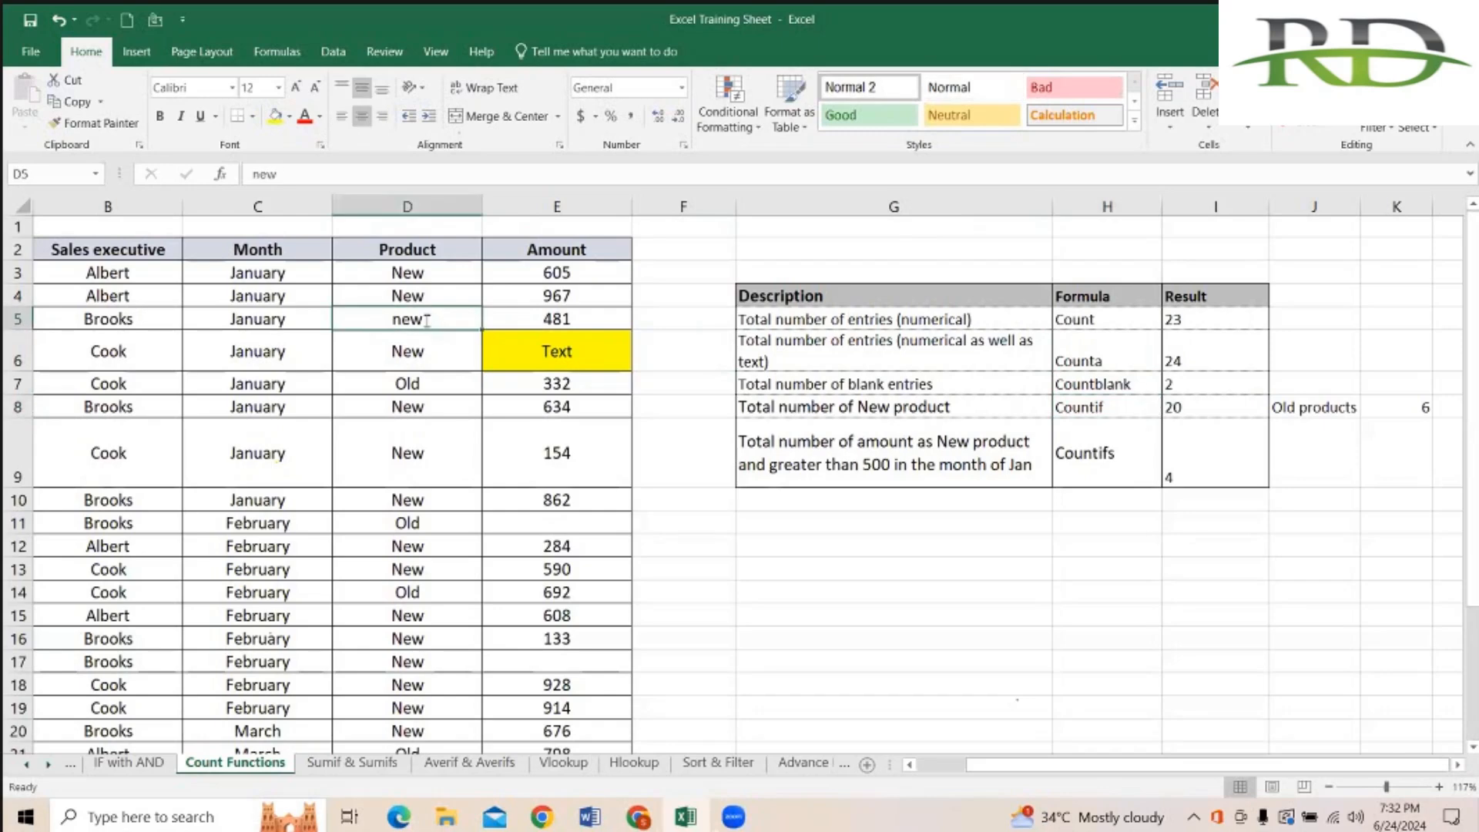
pyautogui.doubleClick(1213, 408)
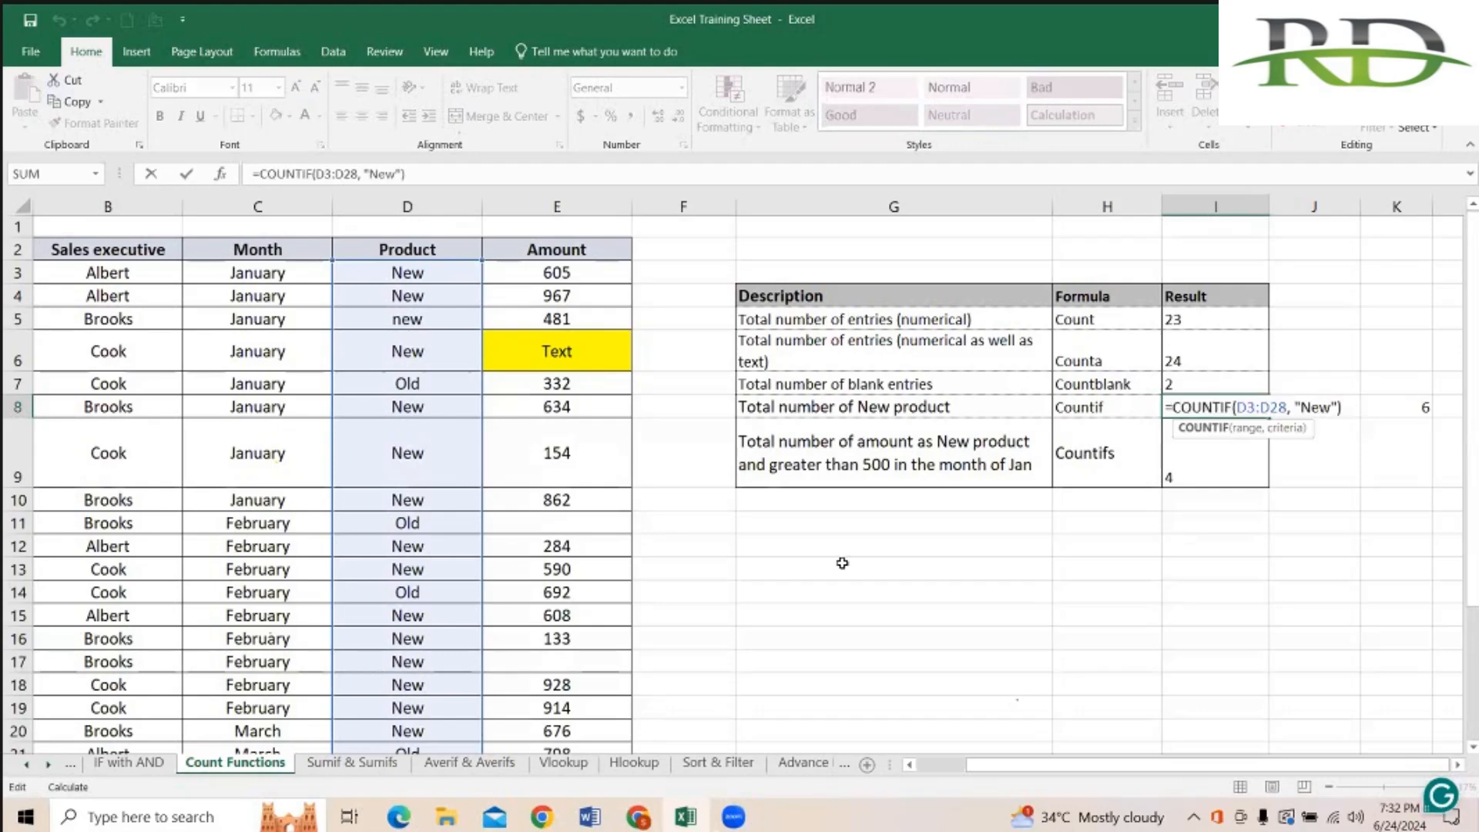
pyautogui.scroll(-2, 842, 563)
pyautogui.scroll(2, 842, 563)
pyautogui.press('Escape')
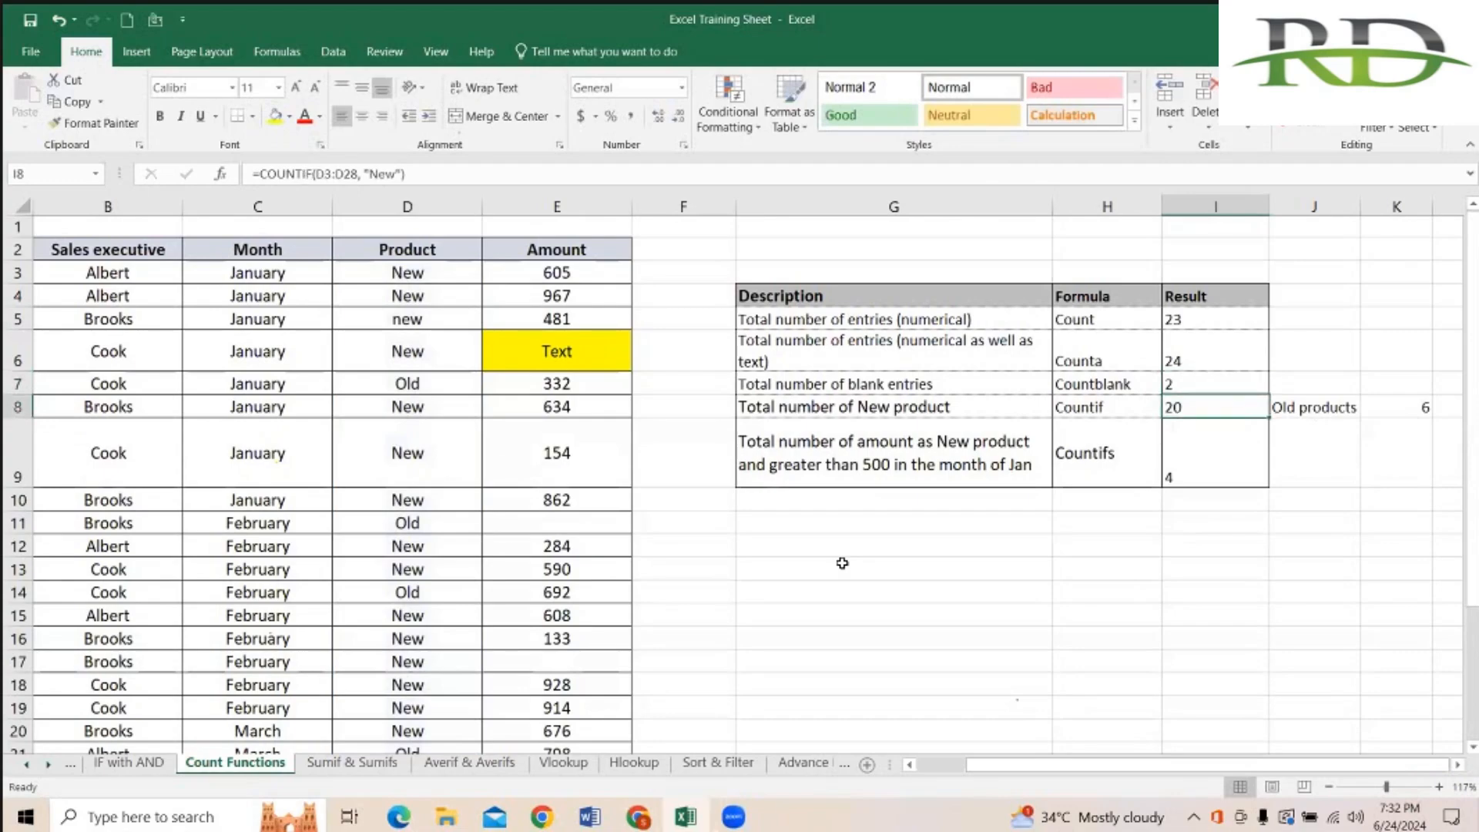
# Step: Shorten the product entry in D5 to "ne"
pyautogui.press('Left')
pyautogui.press('Left')
pyautogui.press('Left')
pyautogui.press('Left')
pyautogui.press('Left')
pyautogui.press('Up')
pyautogui.press('Up')
pyautogui.press('Up')
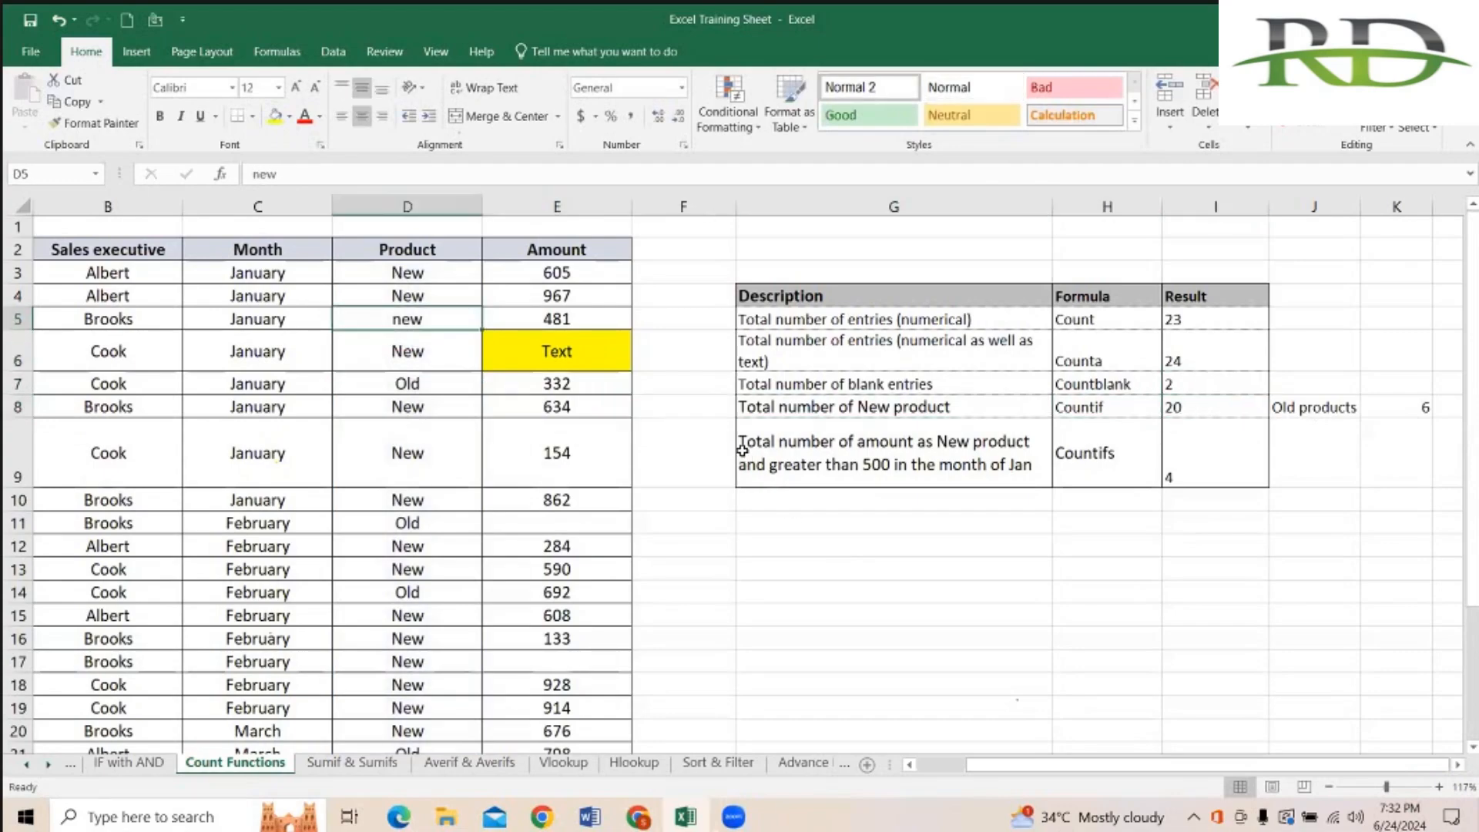
pyautogui.click(281, 173)
pyautogui.press('BackSpace')
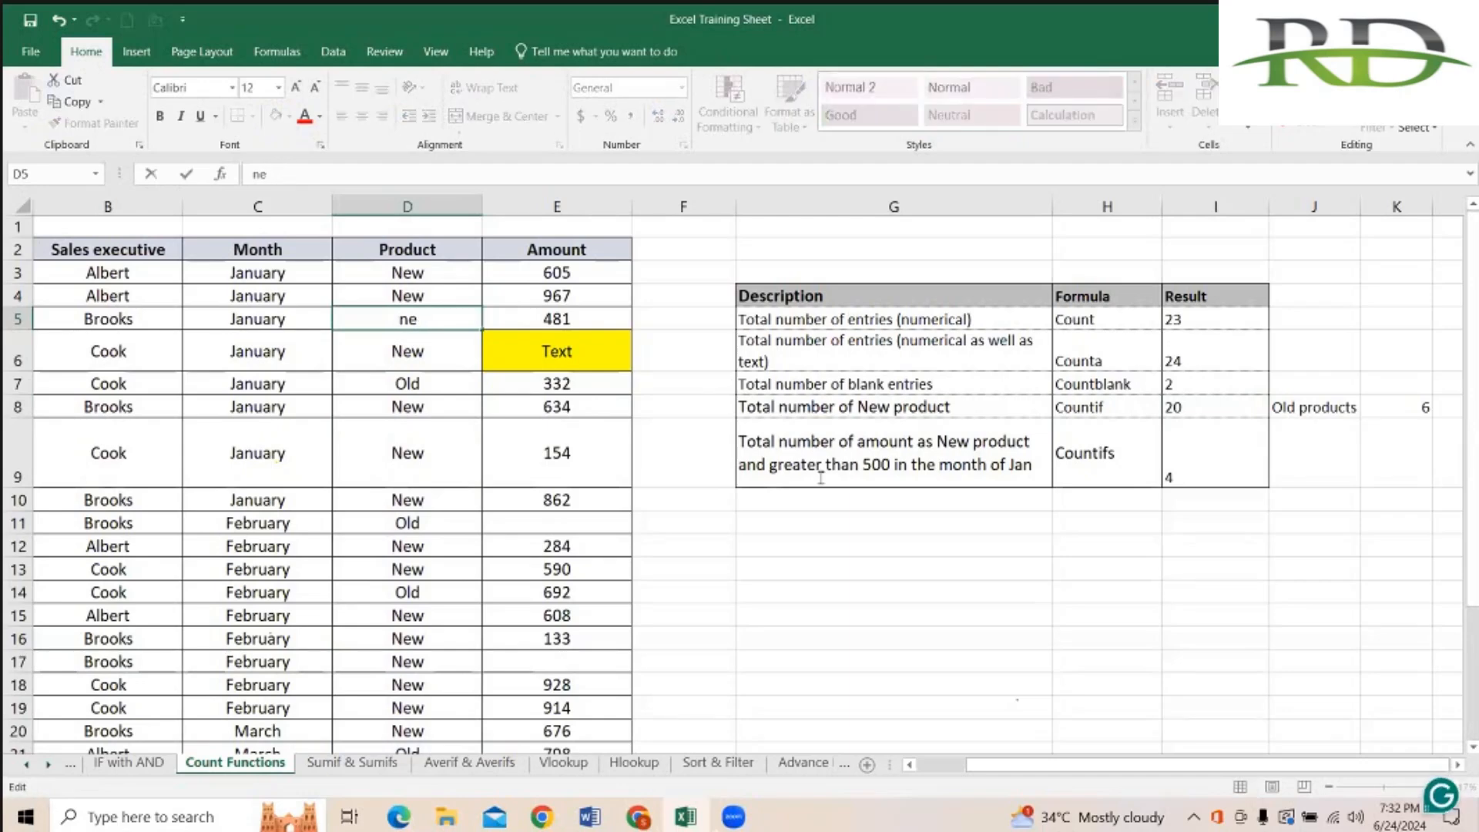
pyautogui.click(1206, 545)
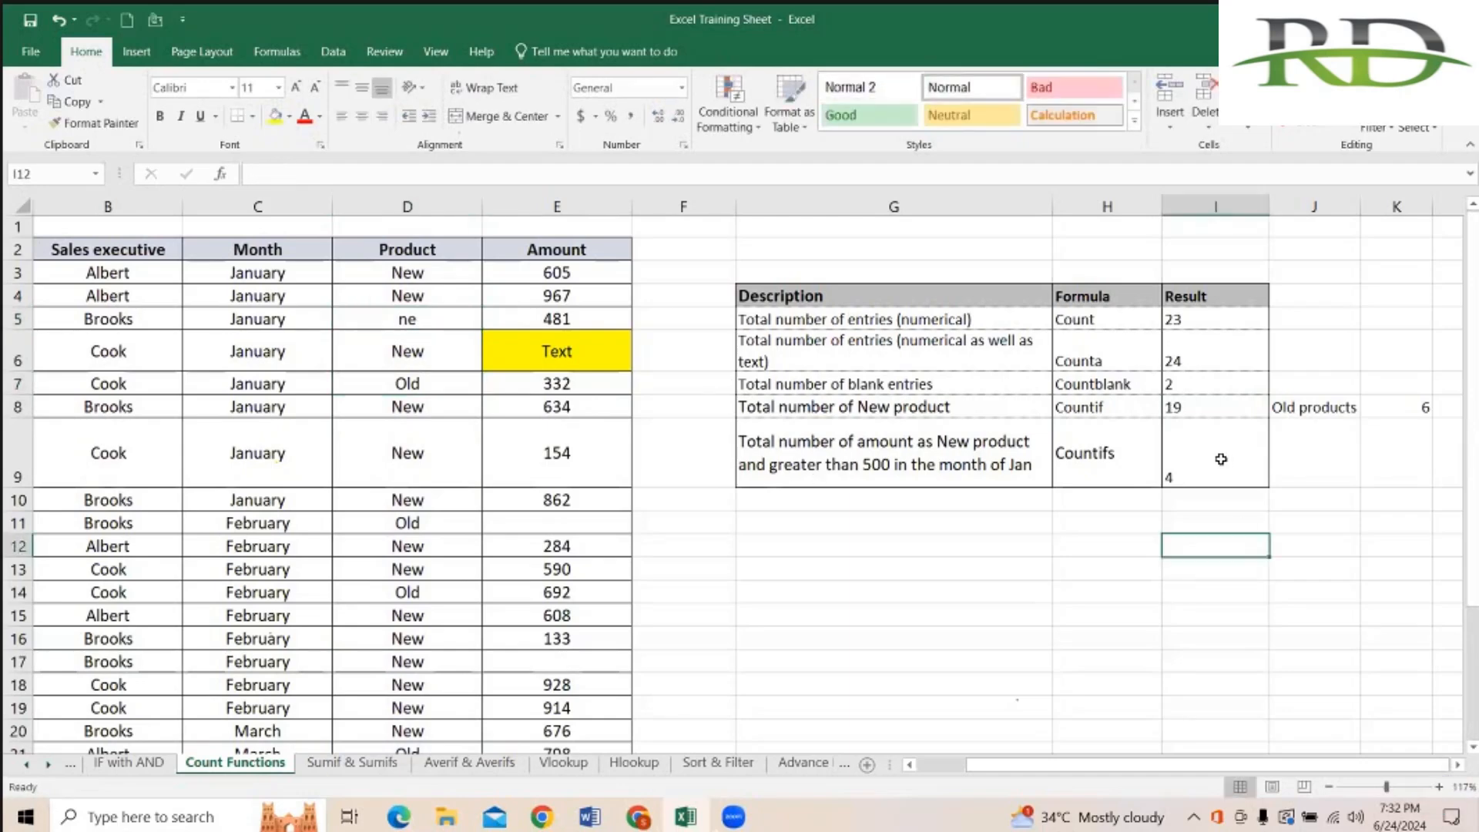
# Step: Examine the COUNTIF result in I8 against the altered product entry in D5 and its neighbouring cells
pyautogui.click(1202, 410)
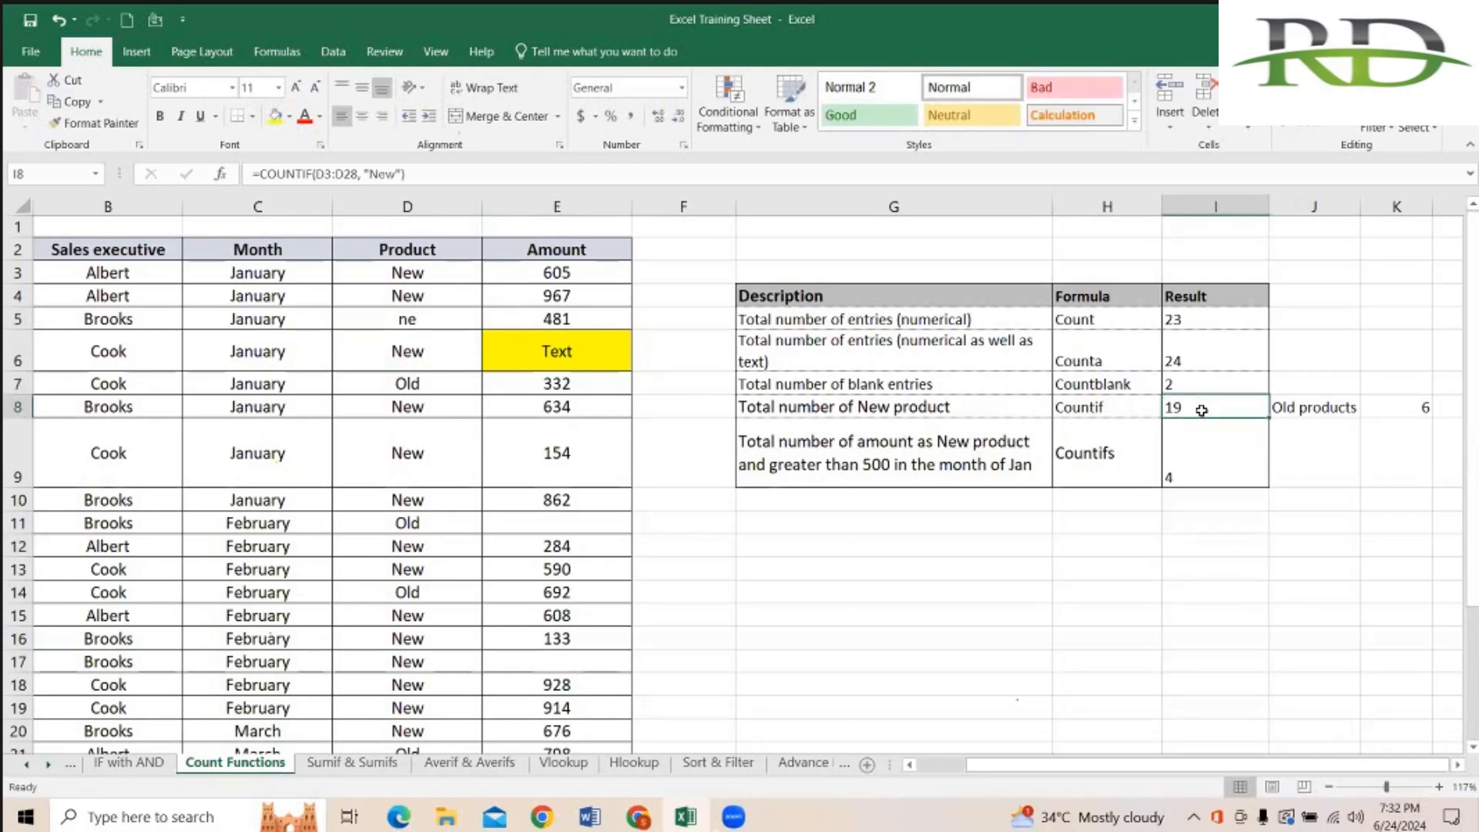
pyautogui.press('Left')
pyautogui.press('Left')
pyautogui.press('Left')
pyautogui.press('Left')
pyautogui.press('Left')
pyautogui.press('Up')
pyautogui.press('Up')
pyautogui.press('Up')
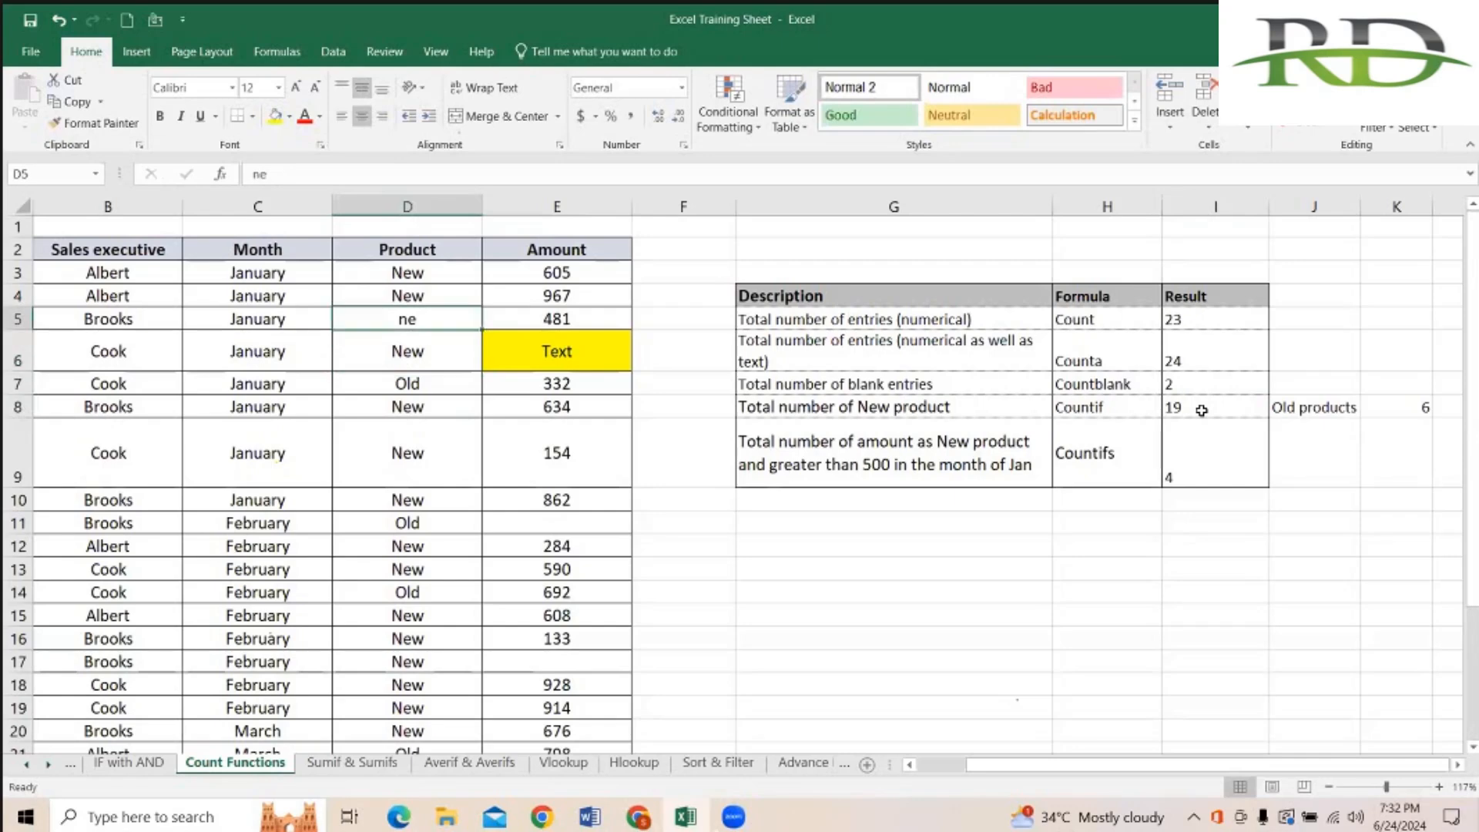
pyautogui.press('Down')
pyautogui.press('Right')
pyautogui.press('Left')
pyautogui.press('Up')
pyautogui.press('Left')
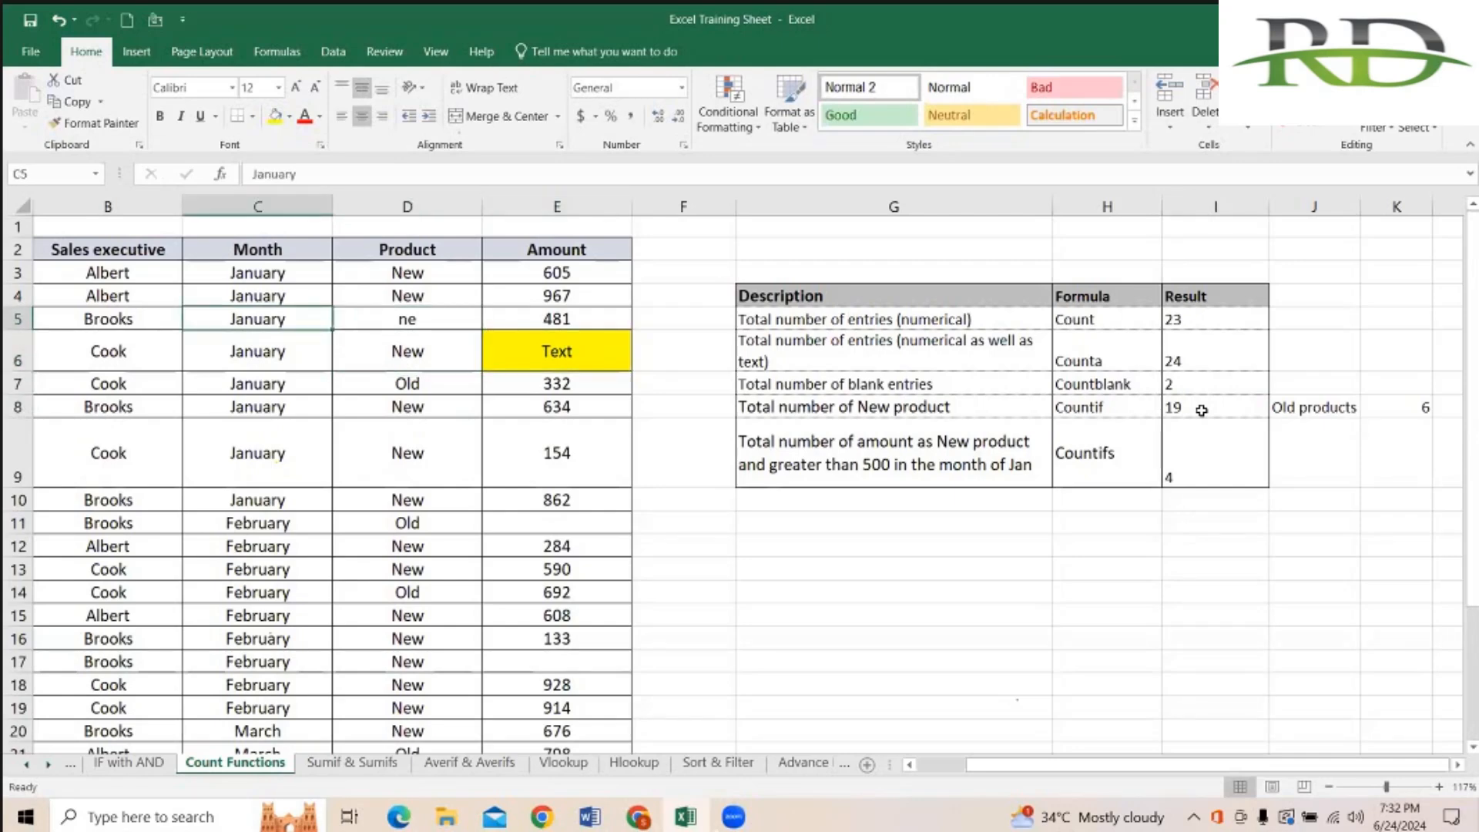
pyautogui.press('Right')
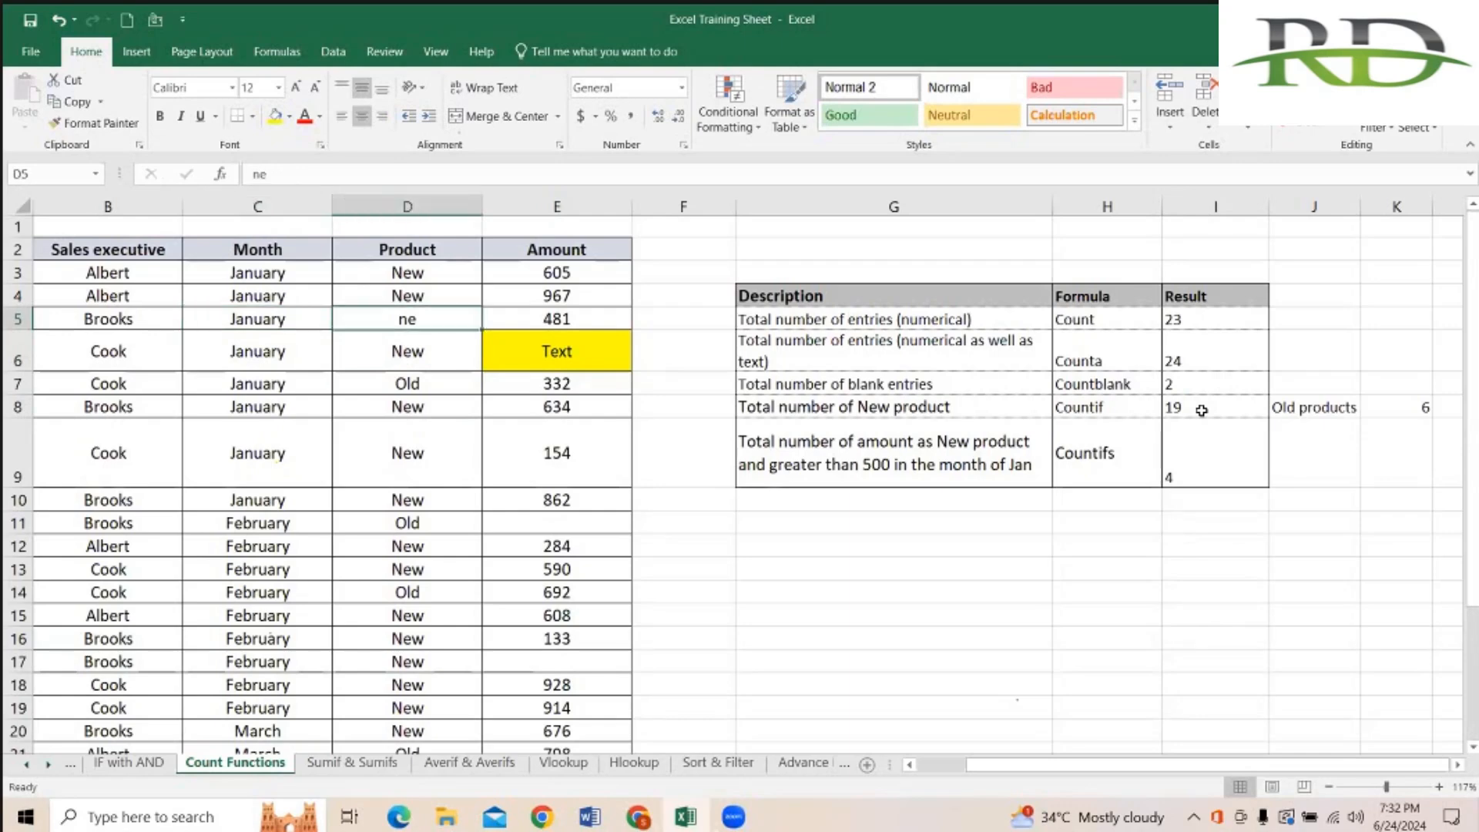
pyautogui.click(1202, 409)
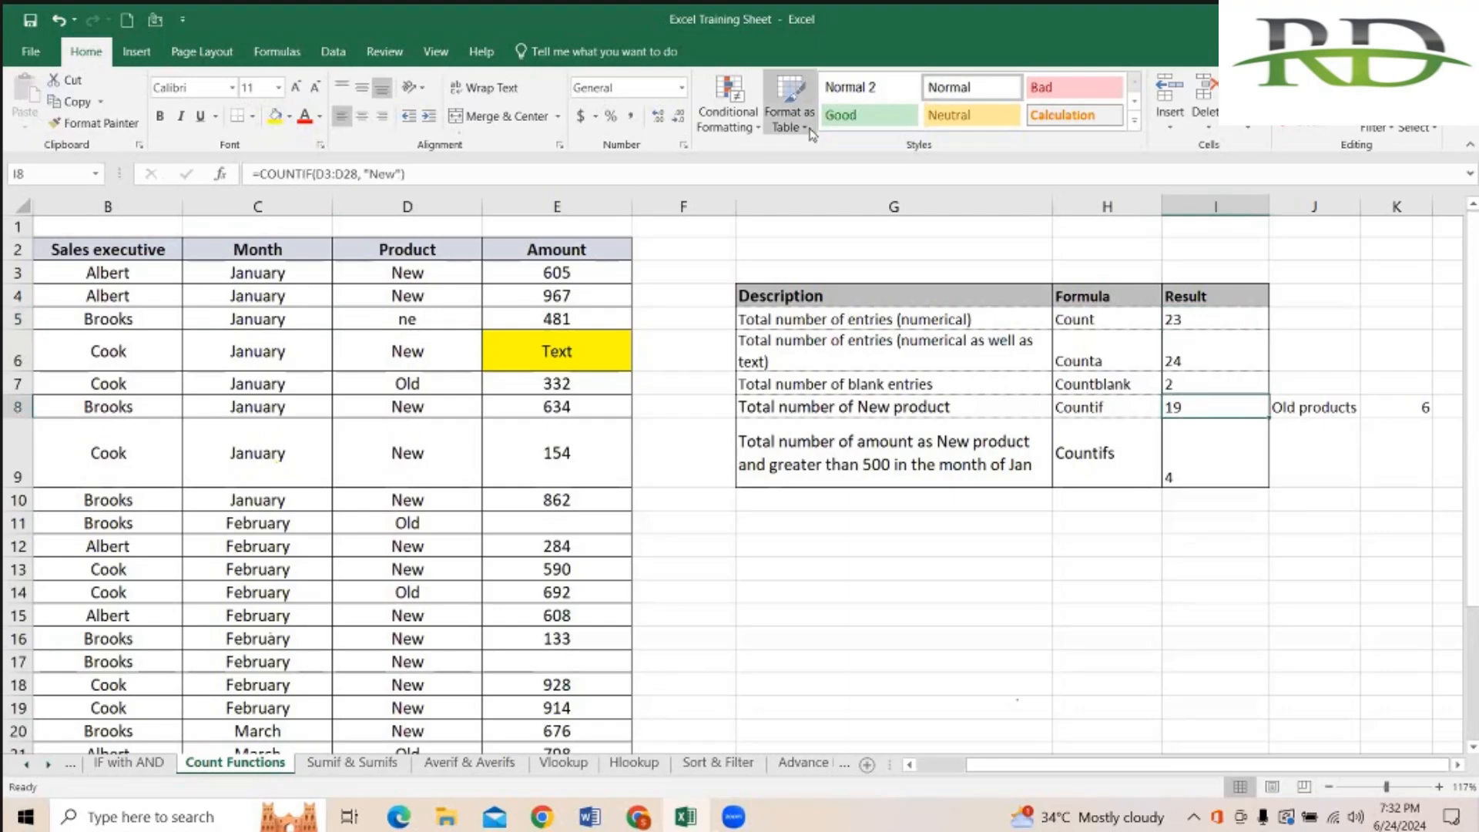
# Step: Start a test COUNTIF formula in the empty cell J5 beside the numerical-entries result
pyautogui.click(259, 271)
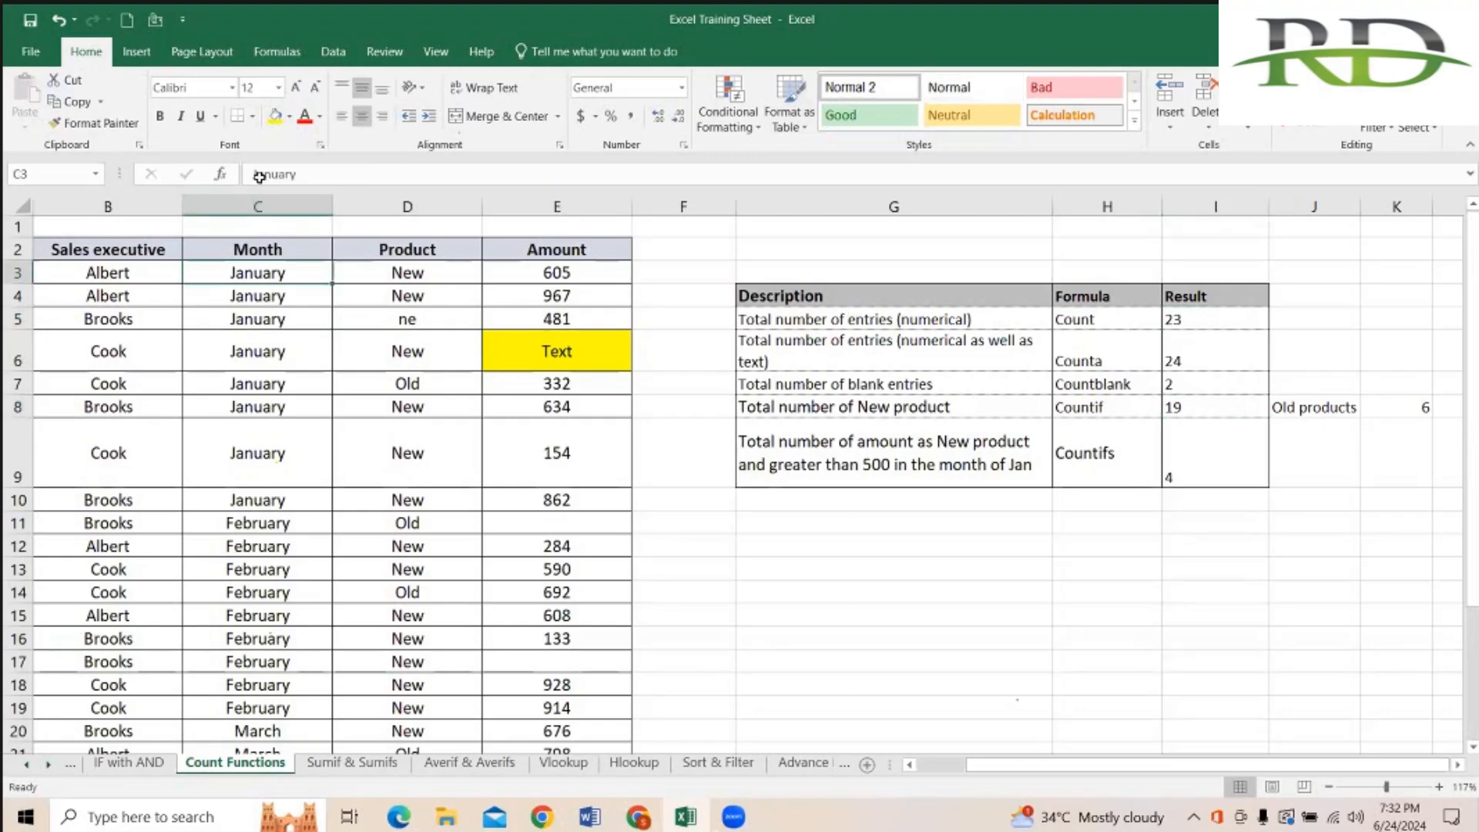
pyautogui.click(1347, 317)
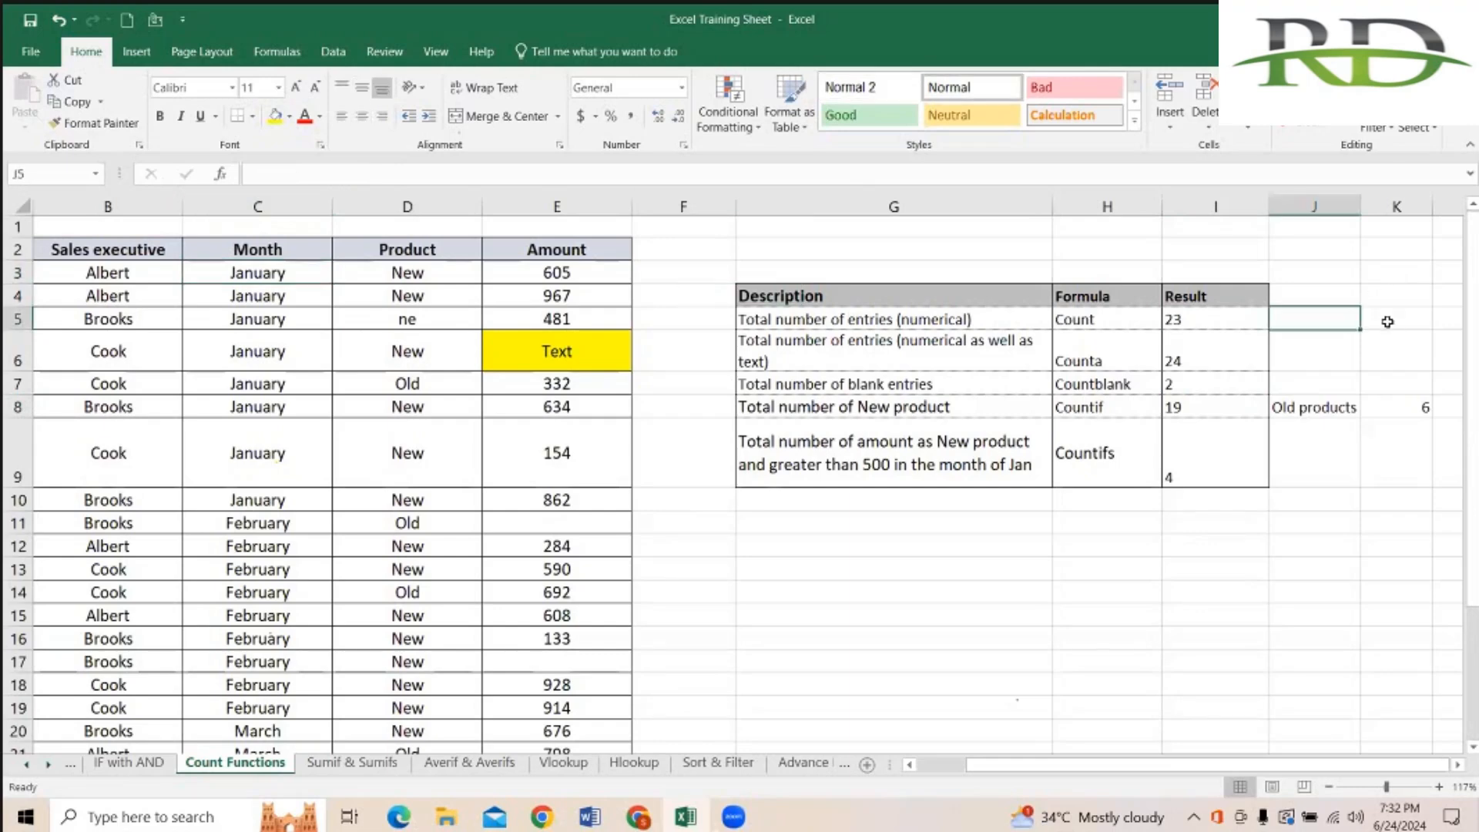
pyautogui.click(1387, 322)
pyautogui.write('=c')
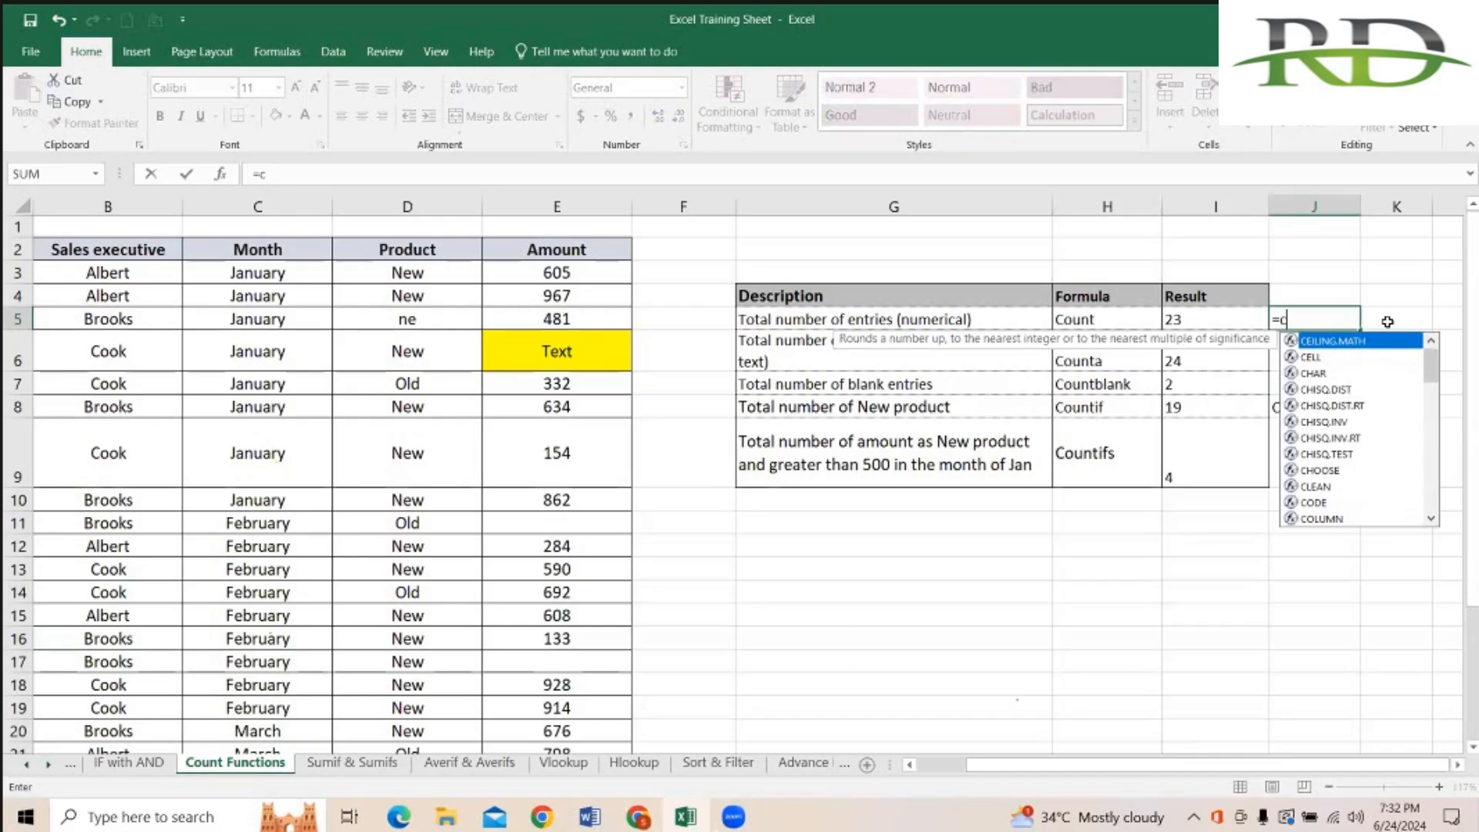
pyautogui.write('out')
pyautogui.press('BackSpace')
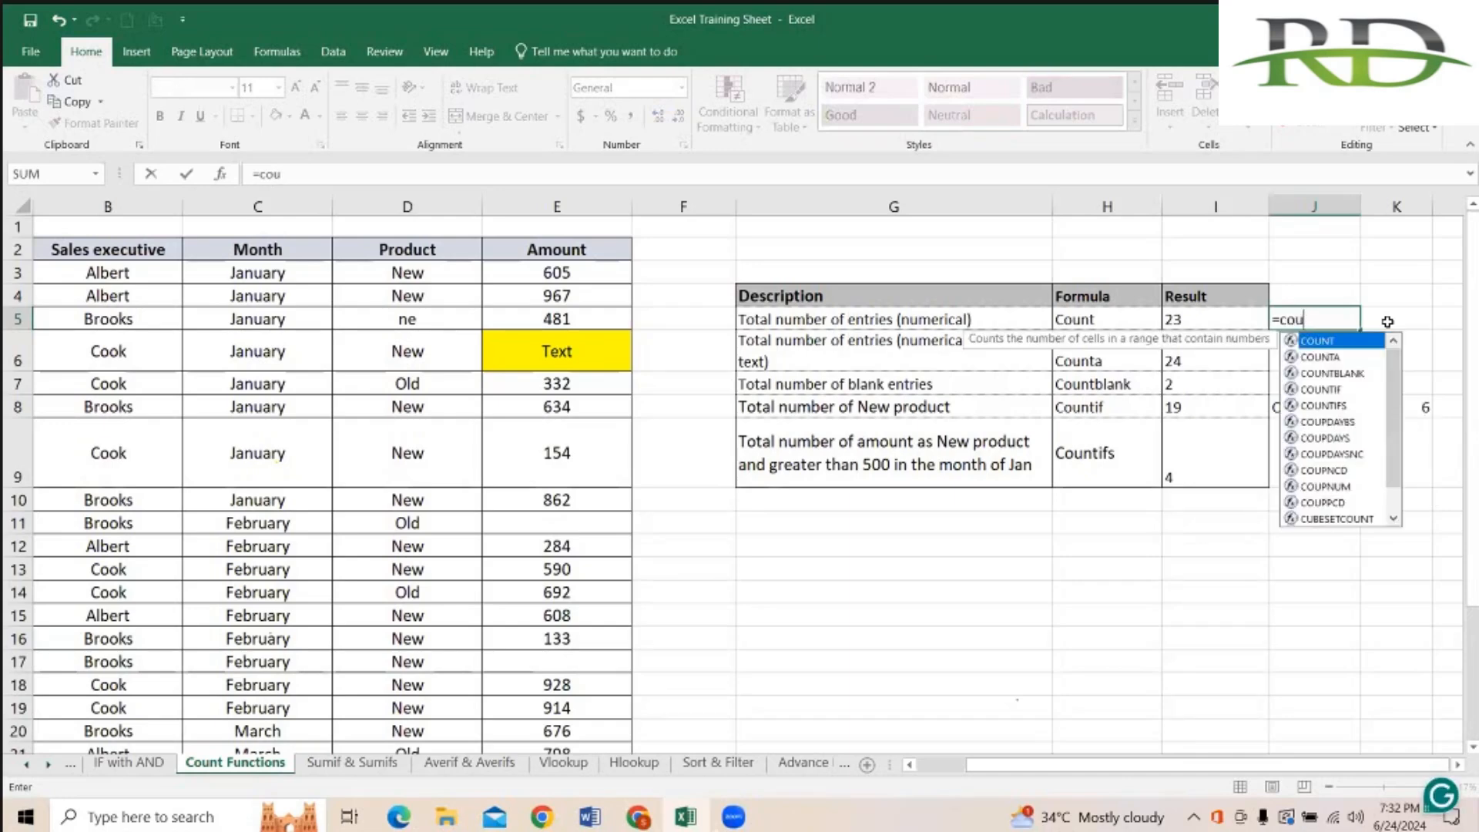
pyautogui.press('Down')
pyautogui.press('Down')
pyautogui.press('Down')
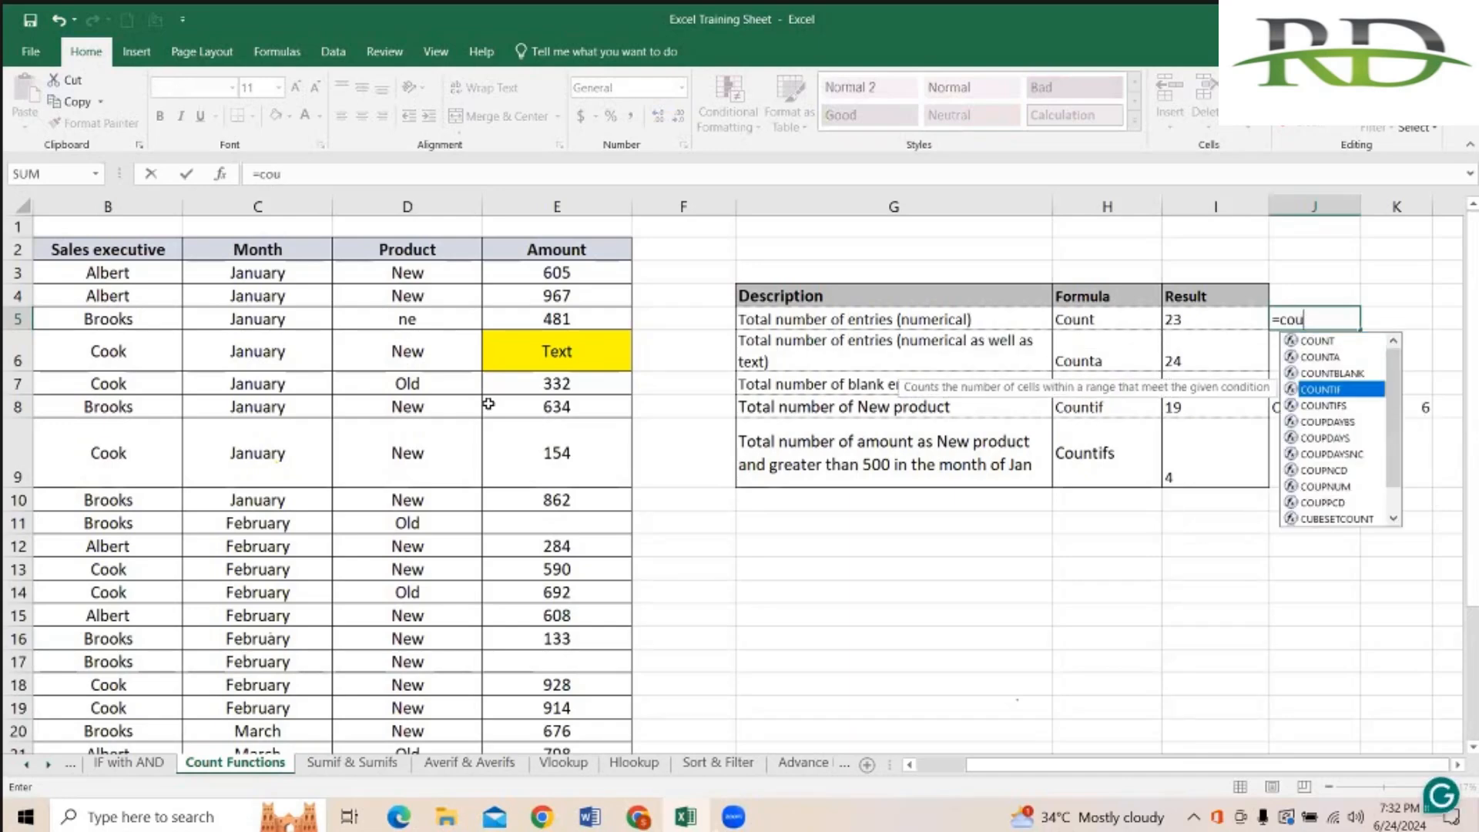
pyautogui.press('Tab')
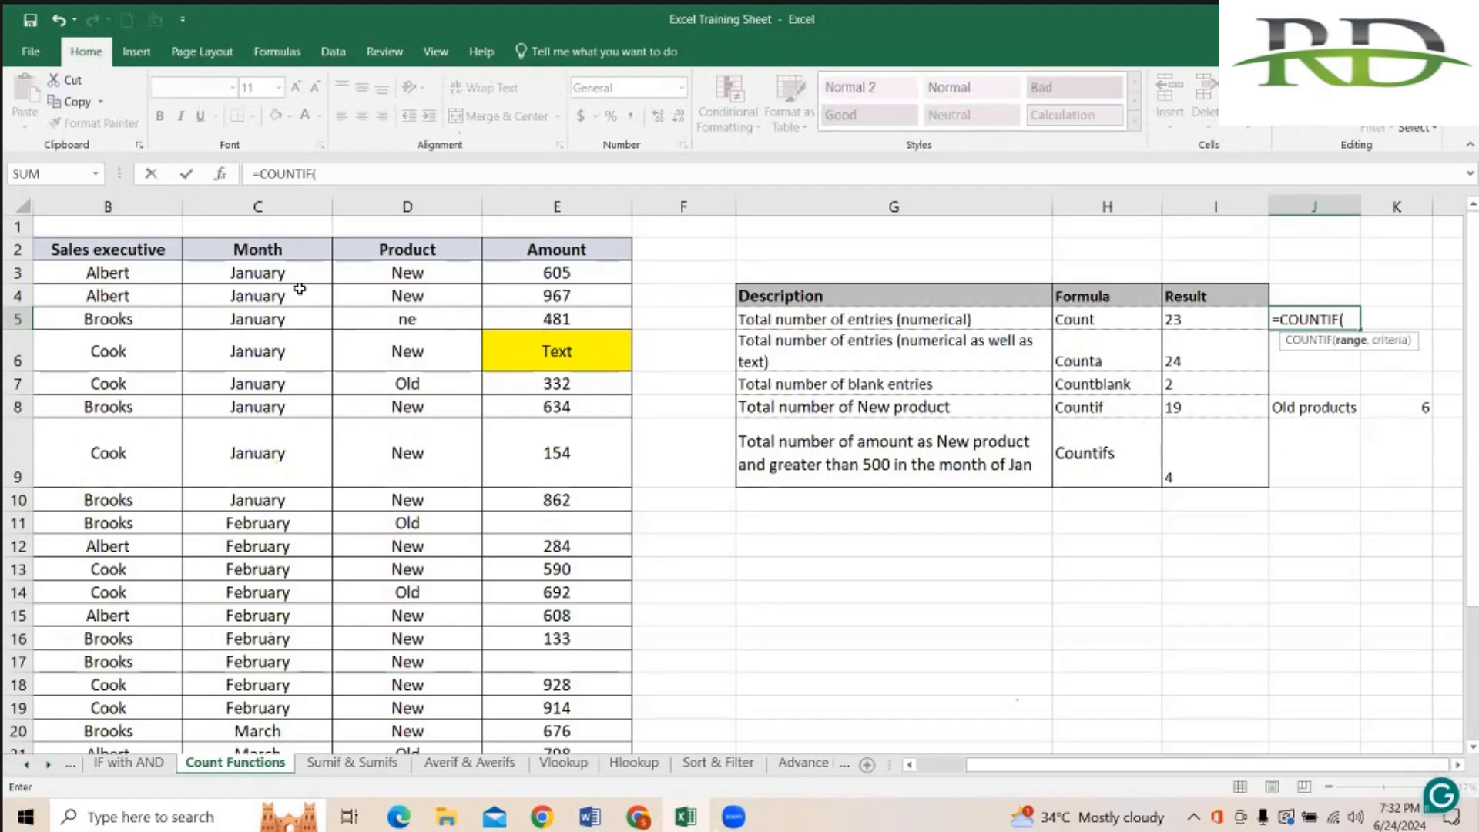
# Step: Complete the COUNTIF formula in J5 with the month range C3:C9 and the lowercase criterion "january"
pyautogui.moveTo(280, 271); pyautogui.dragTo(265, 458)
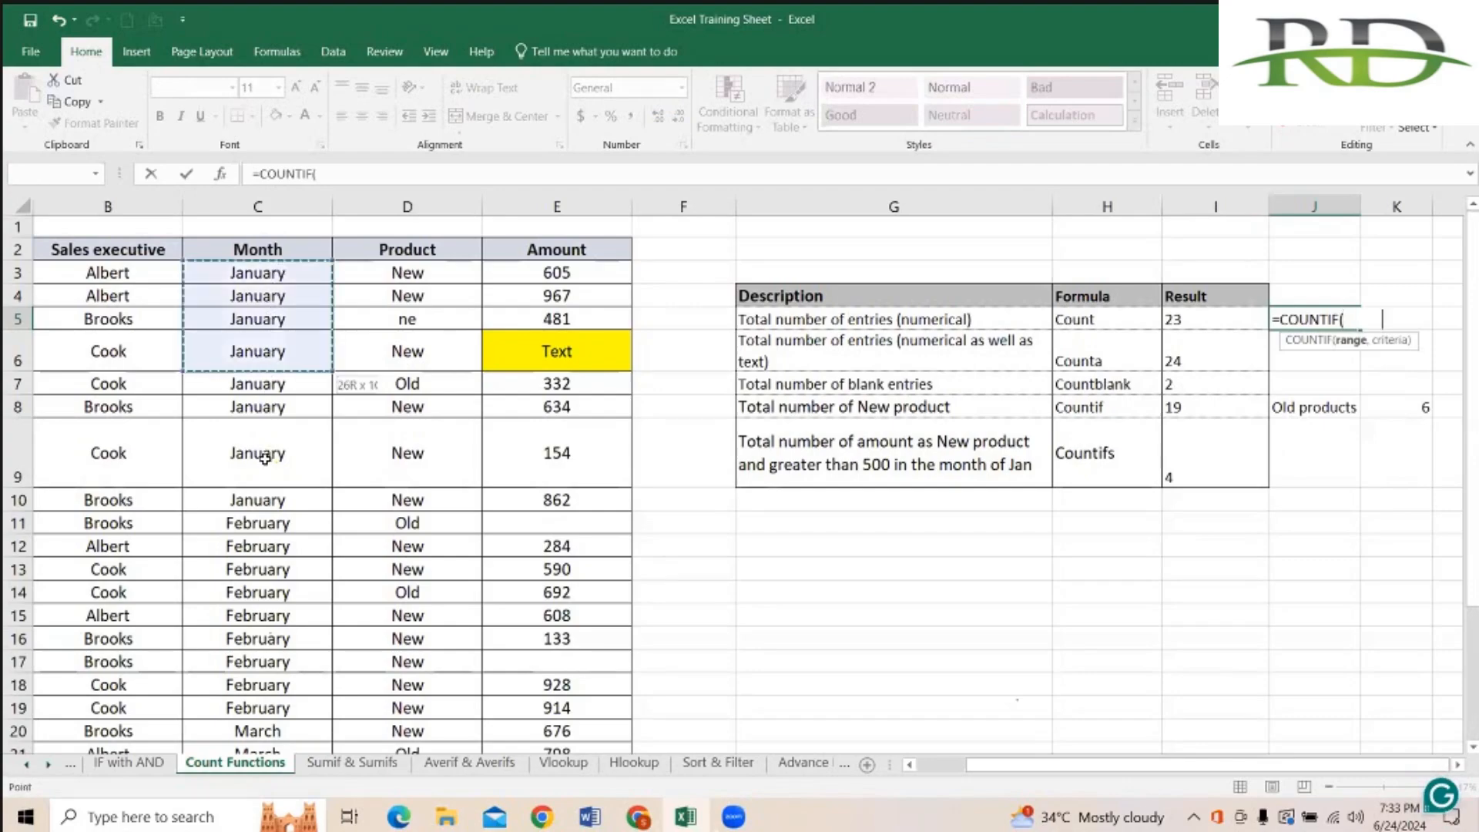
pyautogui.click(365, 177)
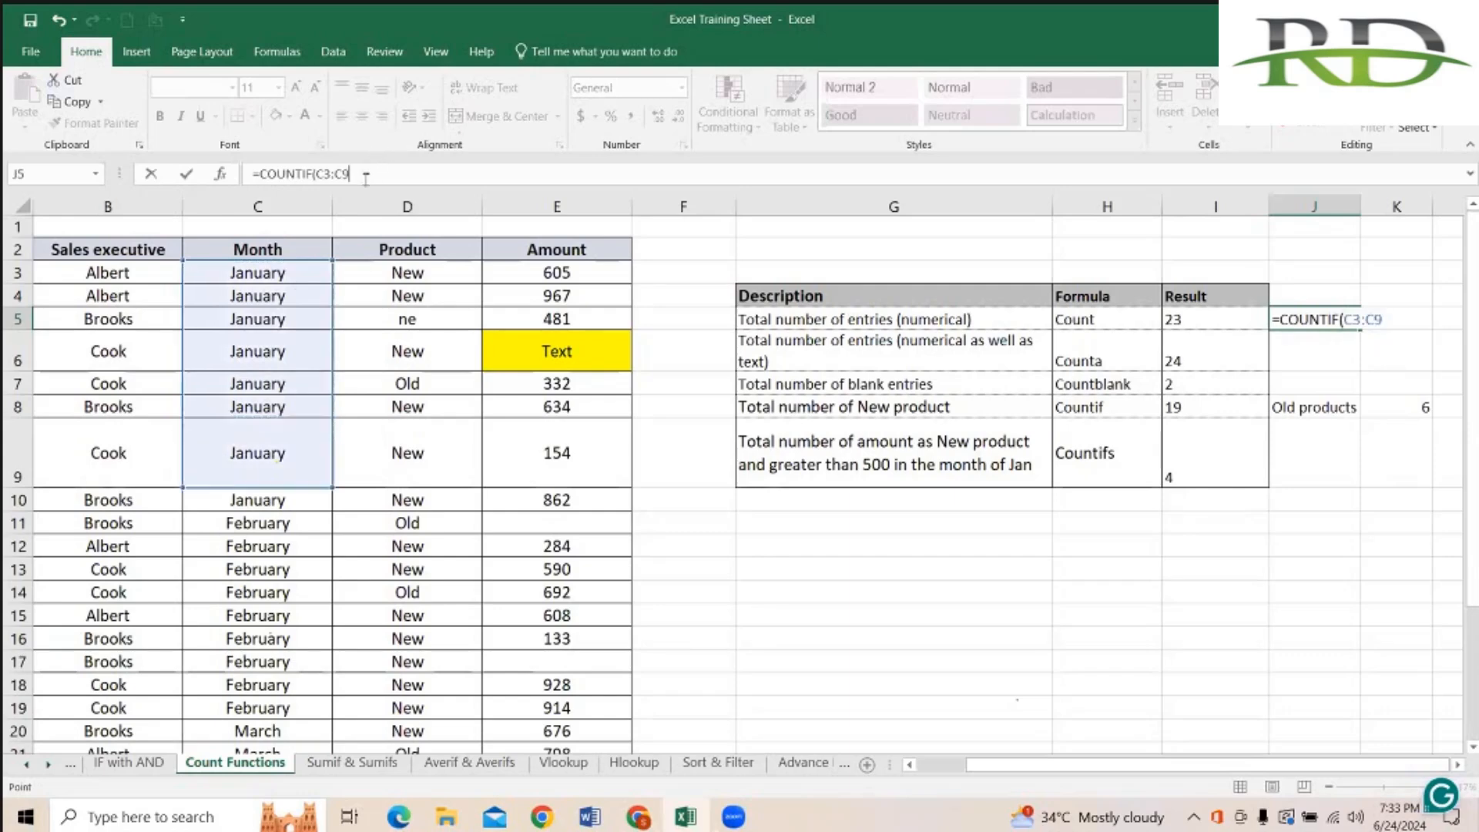
pyautogui.write(',')
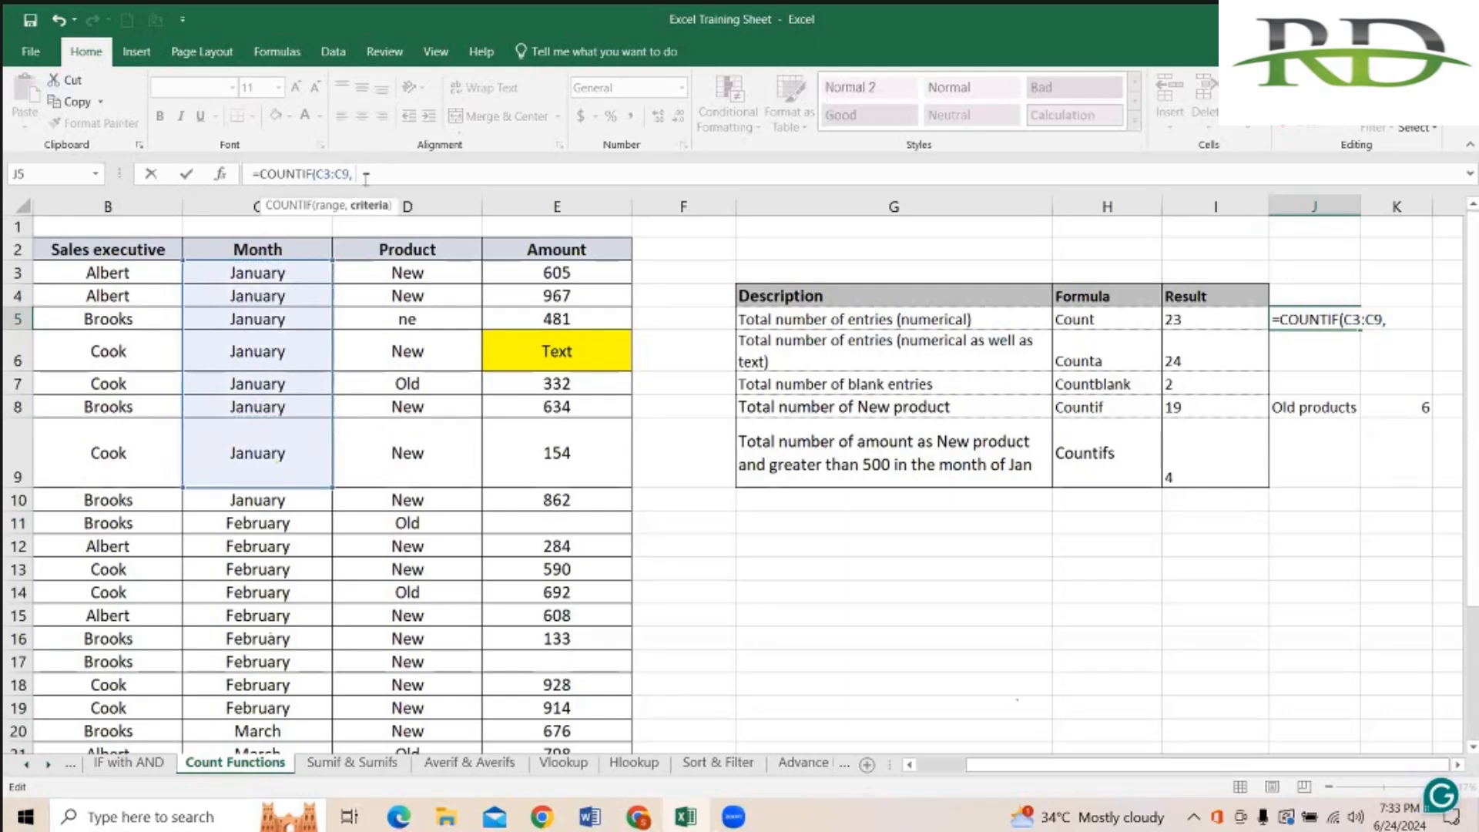
pyautogui.write(' "january"')
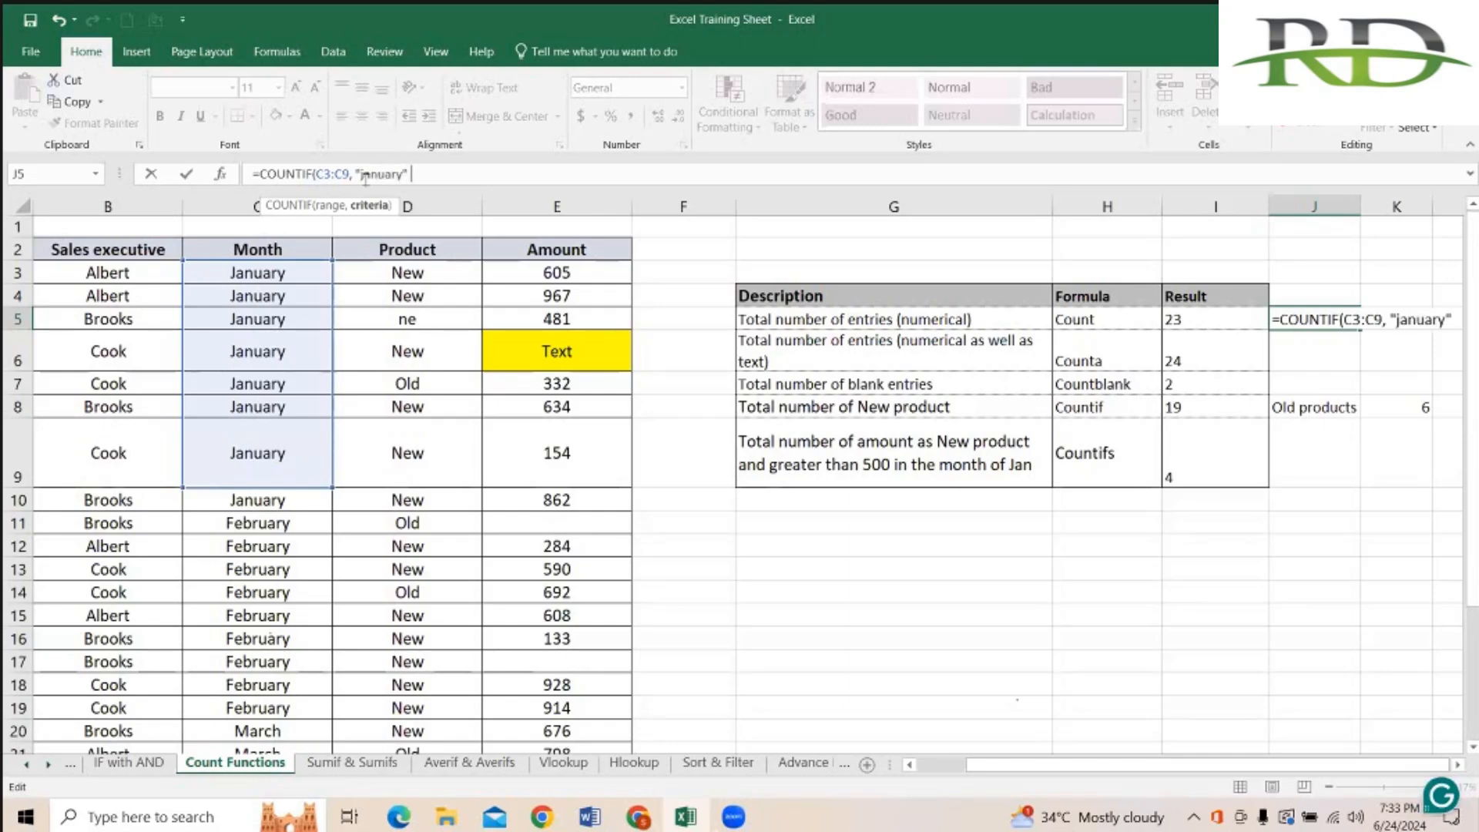
pyautogui.hotkey('ctrl', 'Return')
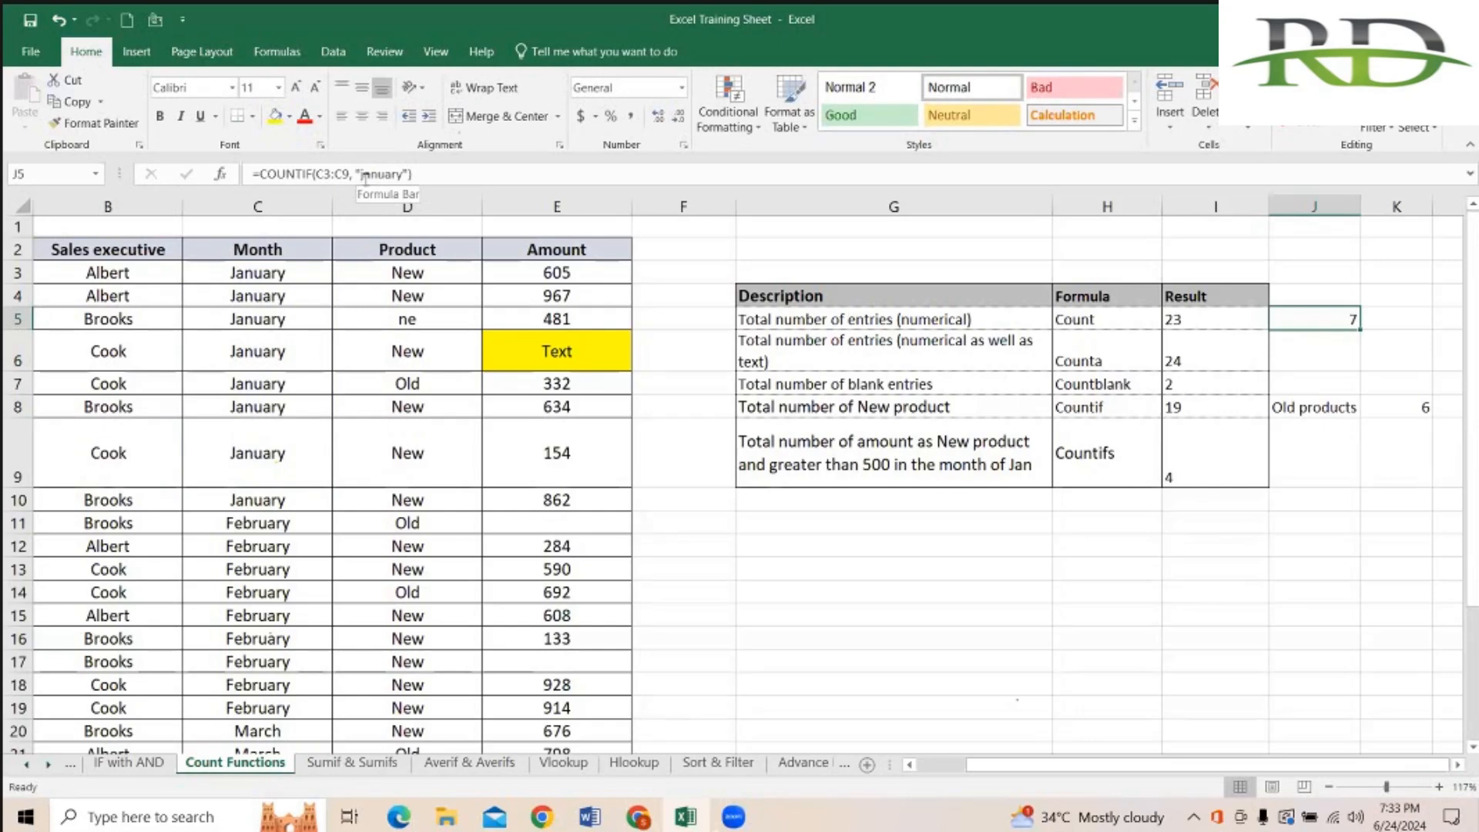
# Step: Review the J5 count against the neighbouring cells and clear the test formula from J5
pyautogui.press('Right')
pyautogui.press('Right')
pyautogui.press('Left')
pyautogui.press('Left')
pyautogui.press('Left')
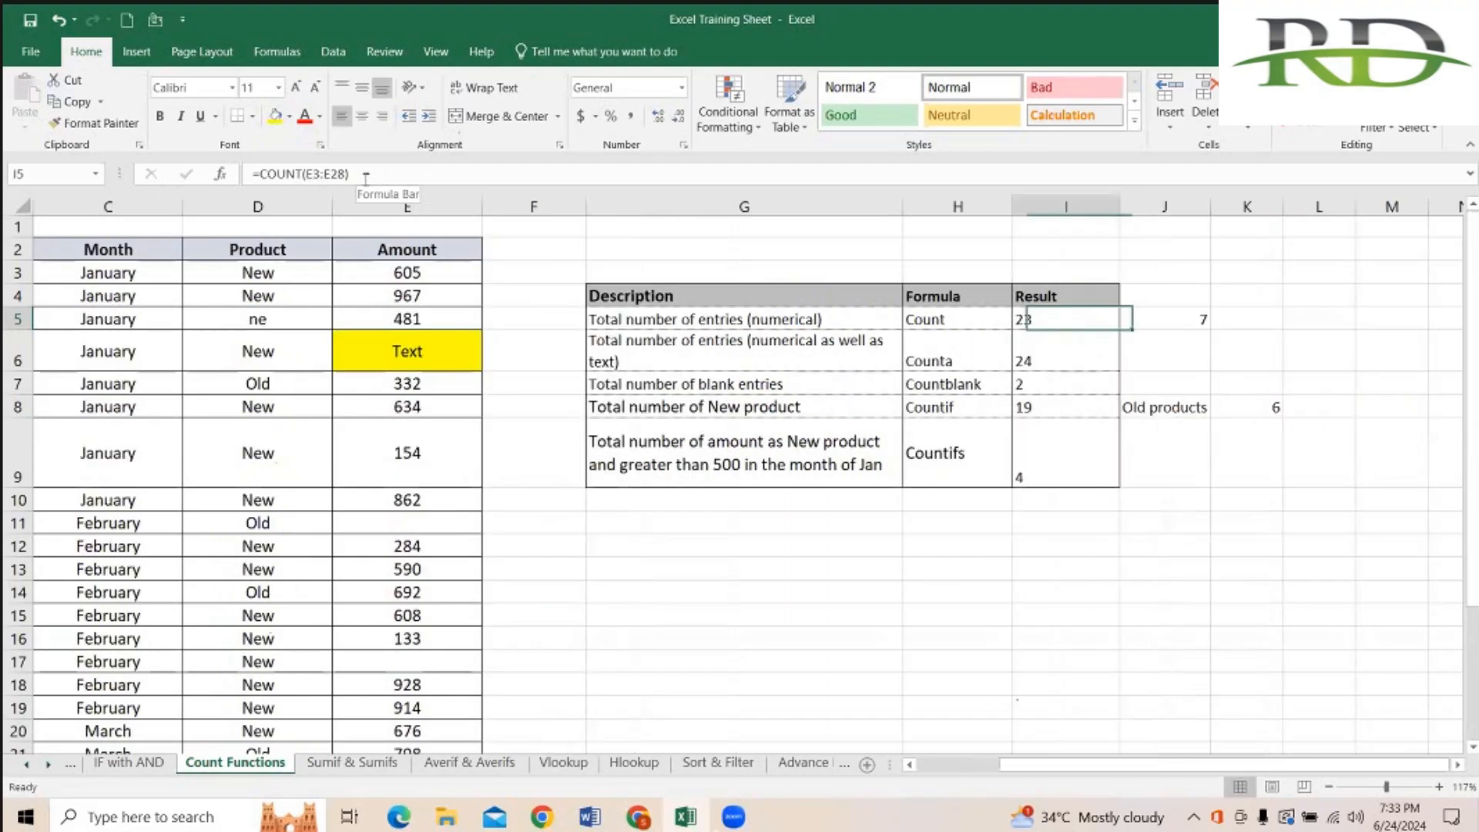
pyautogui.hotkey('ctrl', 'Left')
pyautogui.hotkey('ctrl', 'Left')
pyautogui.hotkey('ctrl', 'Left')
pyautogui.hotkey('ctrl', 'Right')
pyautogui.hotkey('ctrl', 'Right')
pyautogui.hotkey('ctrl', 'Right')
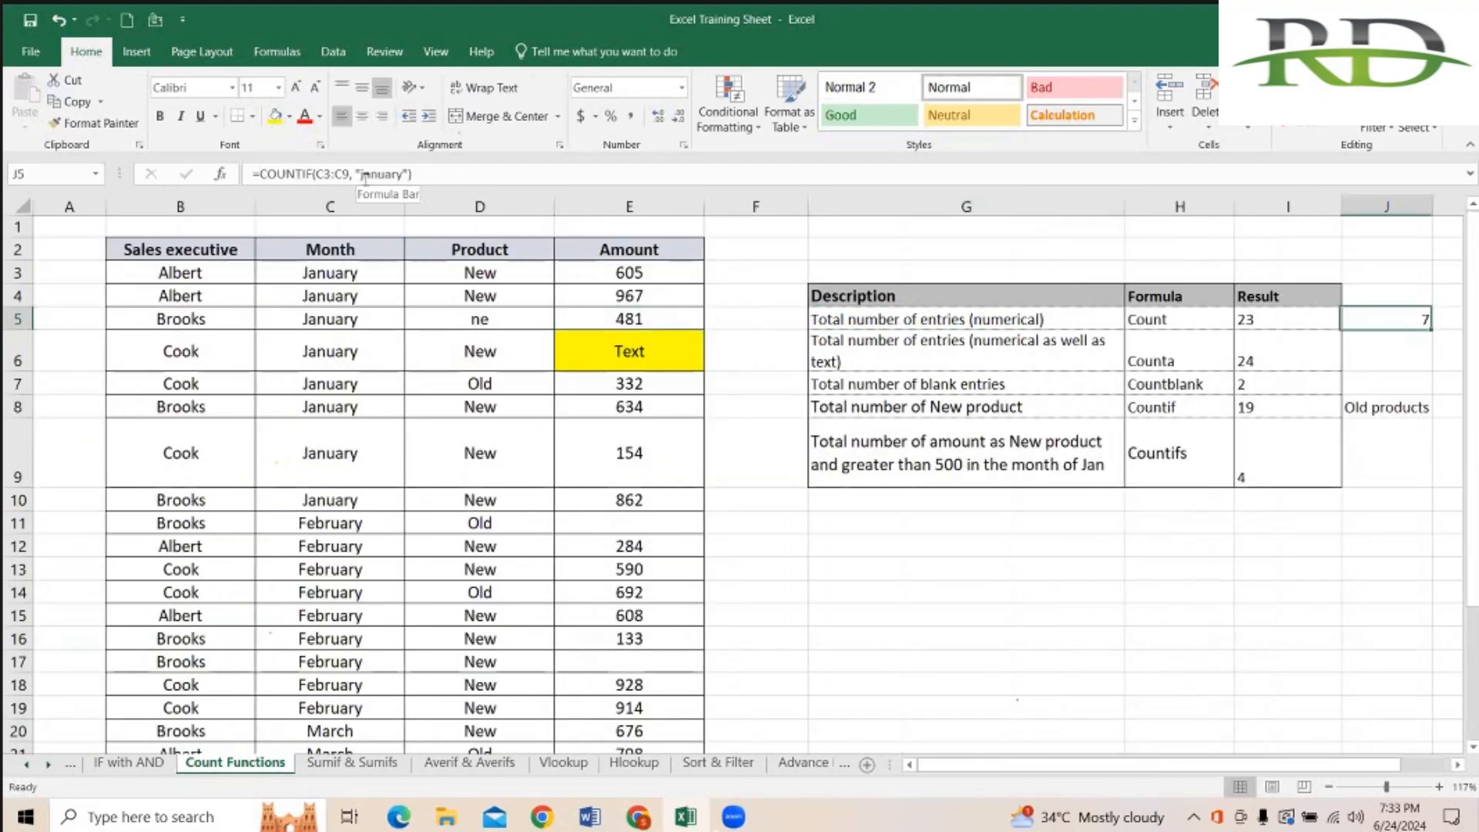
pyautogui.press('Delete')
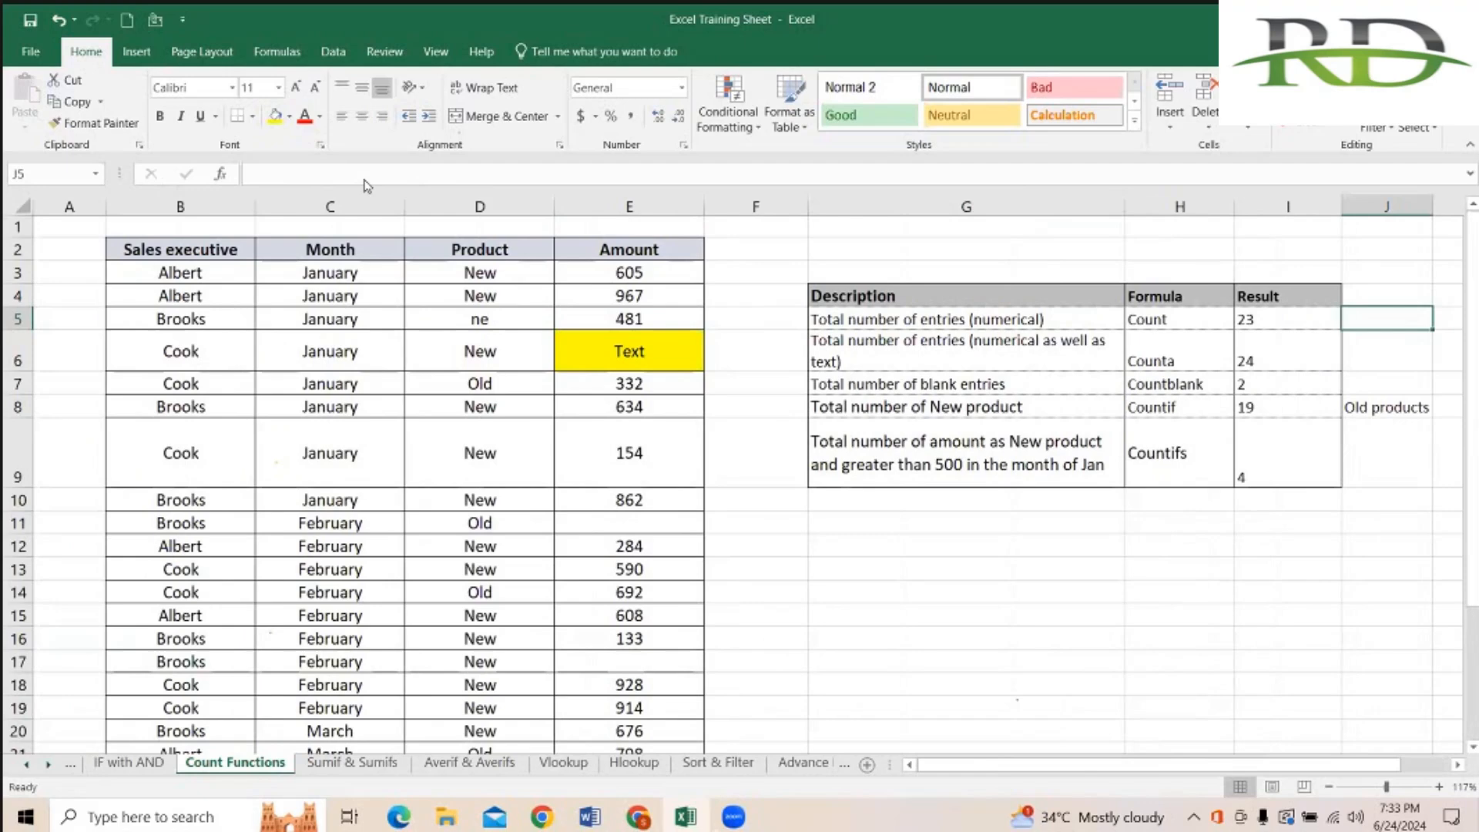
# Step: Switch to the Excel brochure PDF in Edge and check the SumIf & SumIfs topic in the Day 3 agenda
pyautogui.click(398, 816)
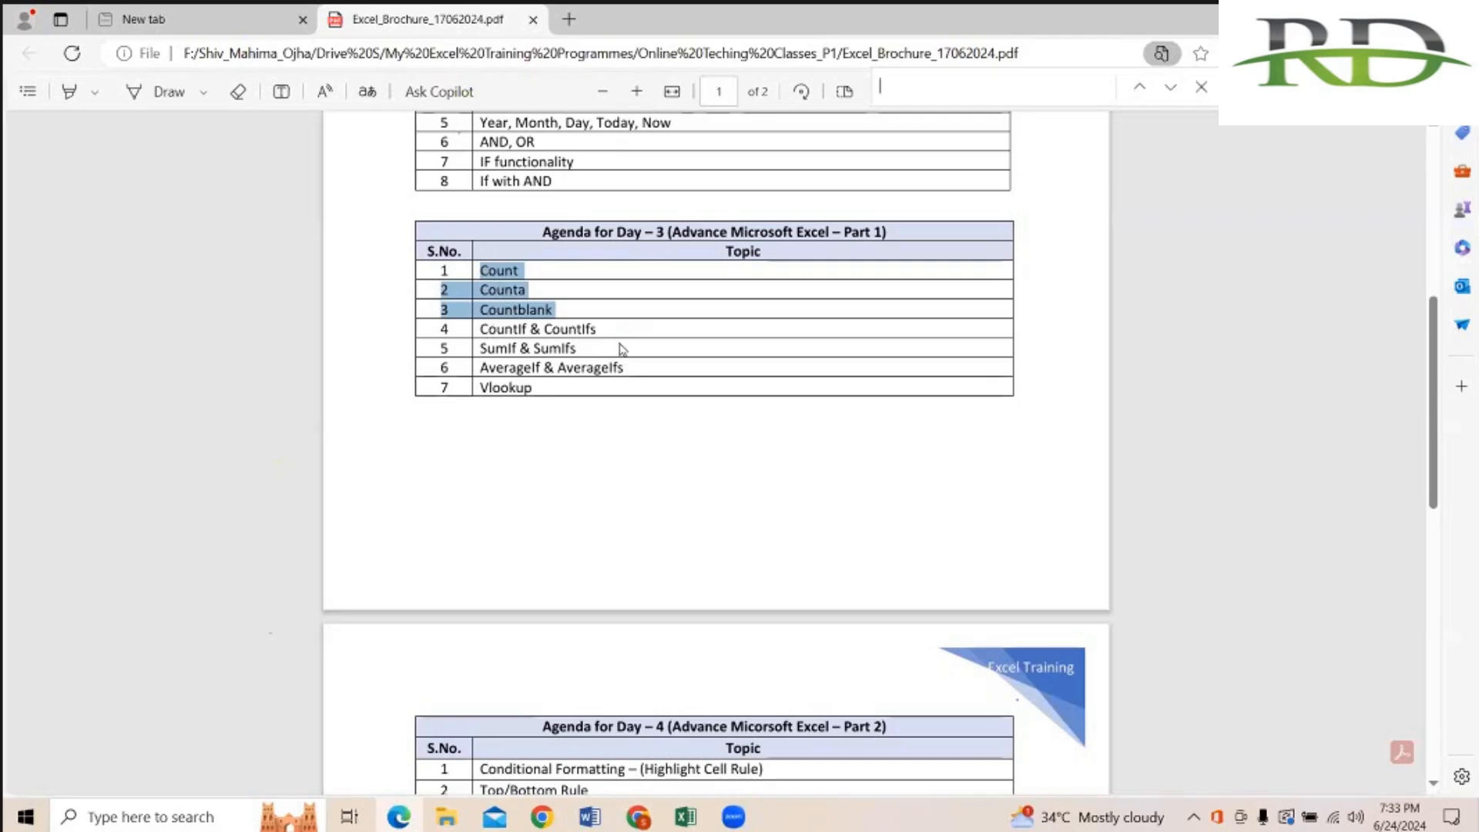
pyautogui.scroll(-1, 532, 387)
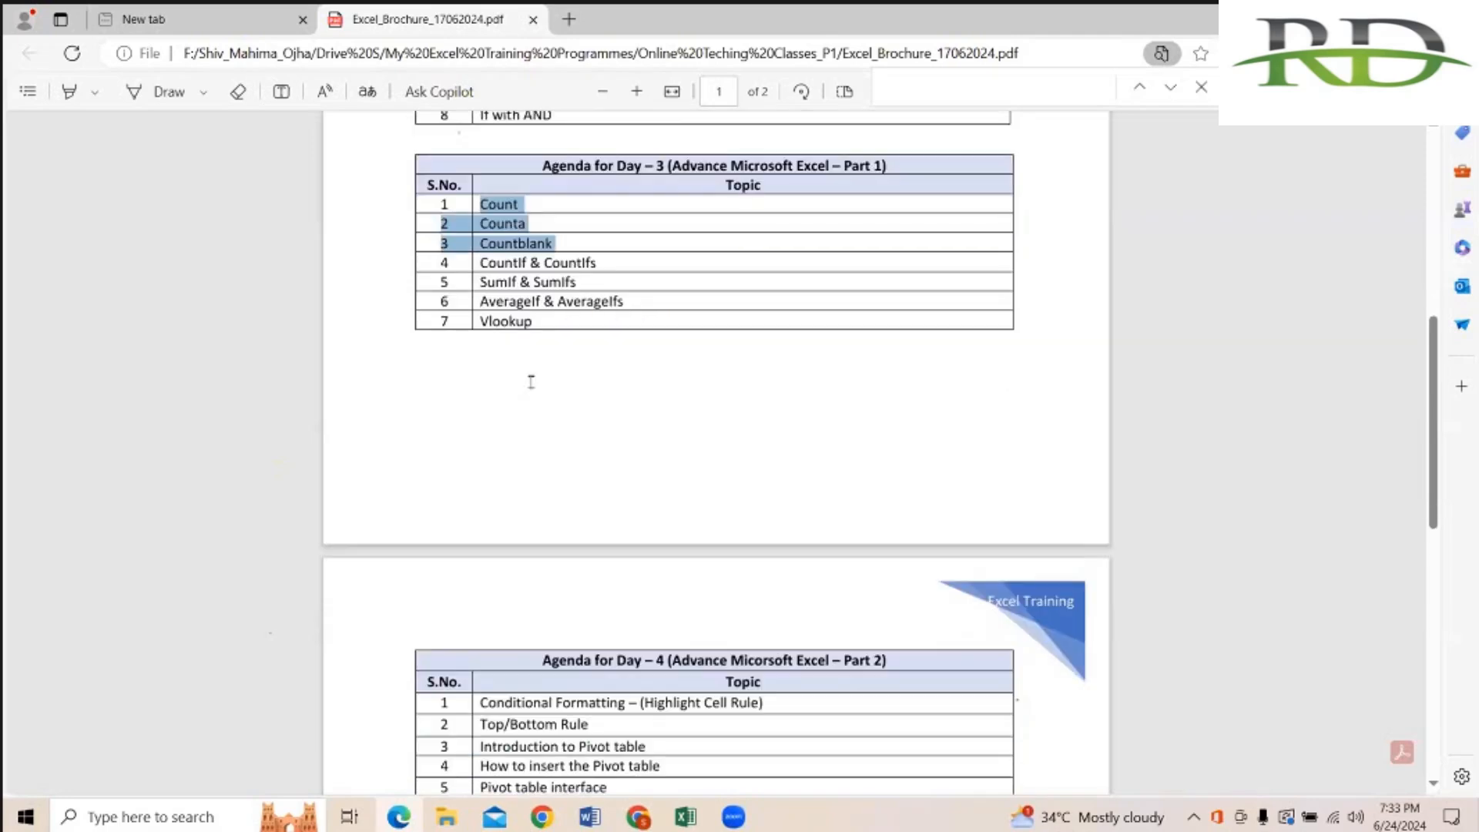
pyautogui.moveTo(481, 279); pyautogui.dragTo(579, 283)
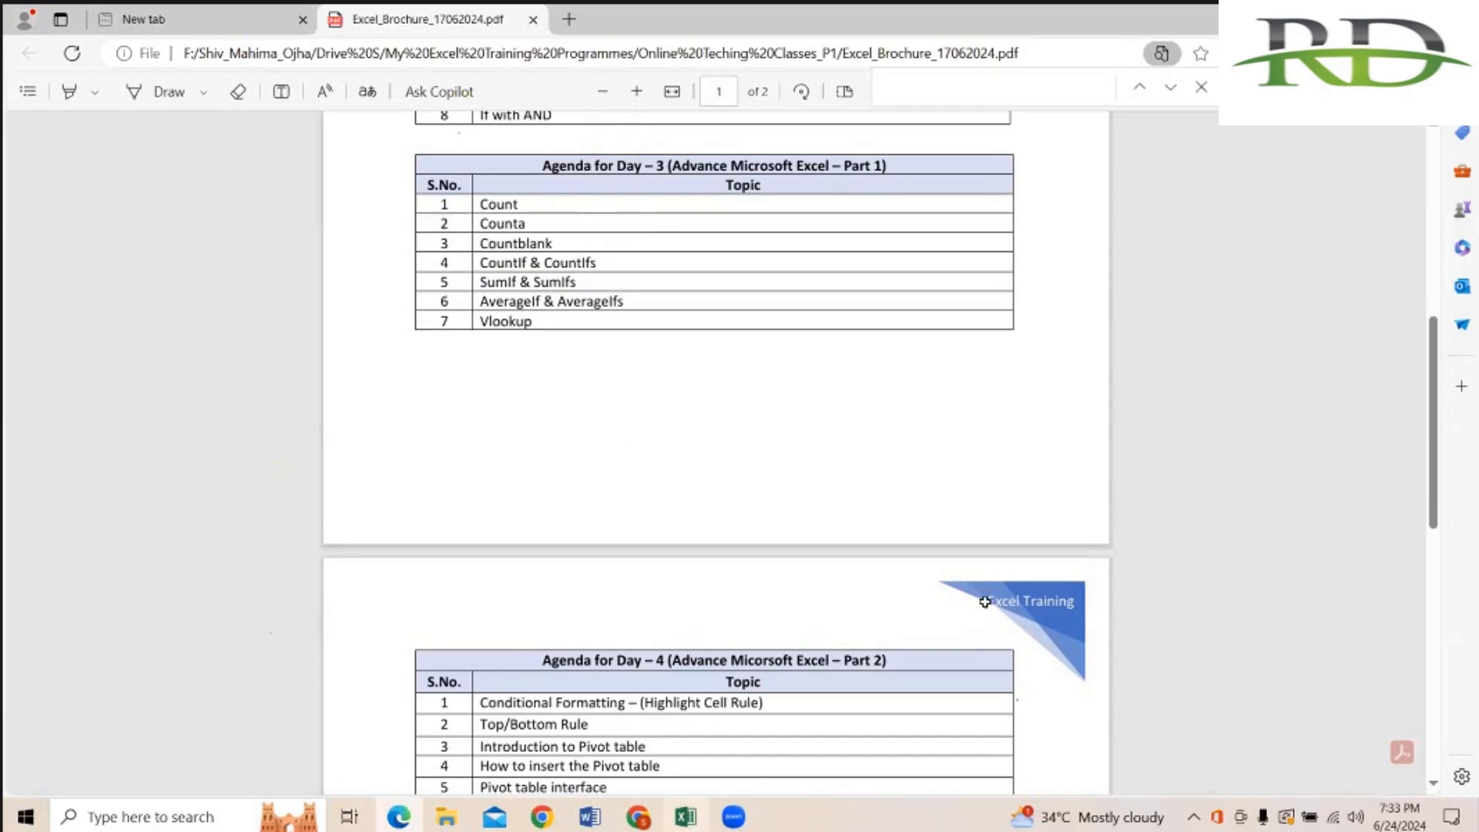
# Step: Return to Excel's Sumif & Sumifs sheet and format the amounts in E4:E13 as Number with no decimal places
pyautogui.hotkey('alt', 'Tab')
pyautogui.click(362, 768)
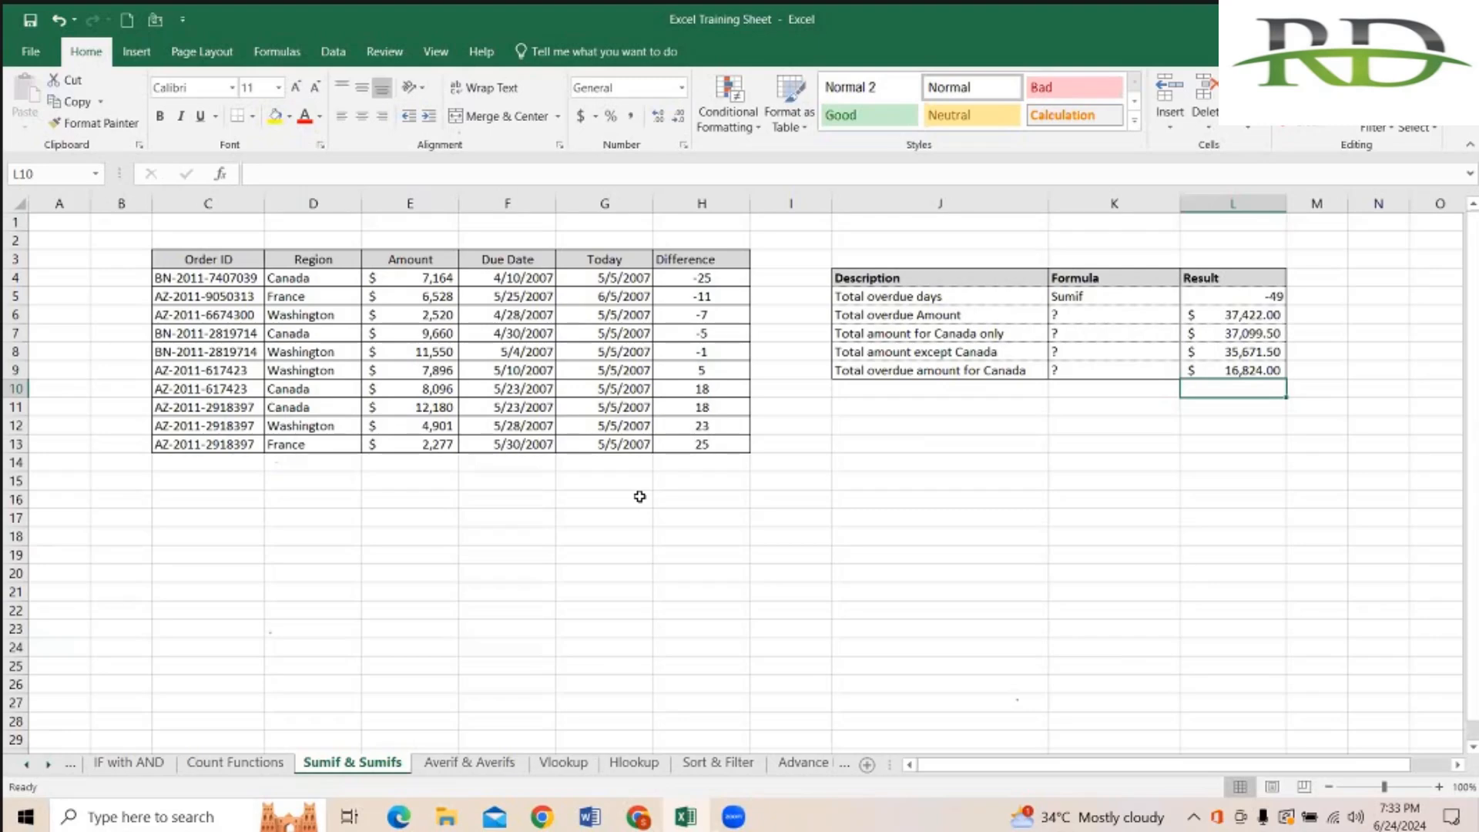
pyautogui.click(411, 279)
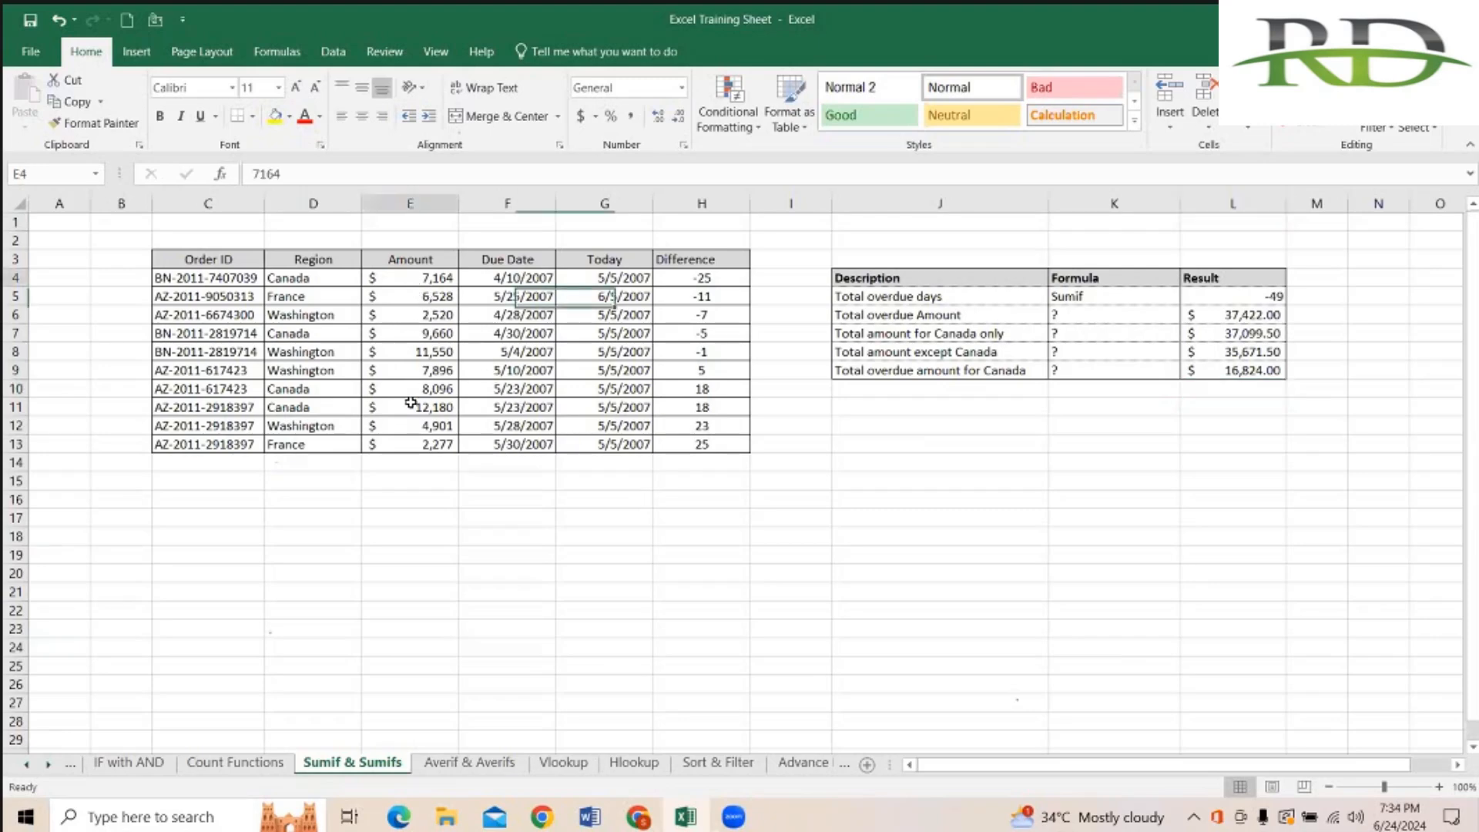
pyautogui.keyDown('shift'); pyautogui.click(411, 443); pyautogui.keyUp('shift')
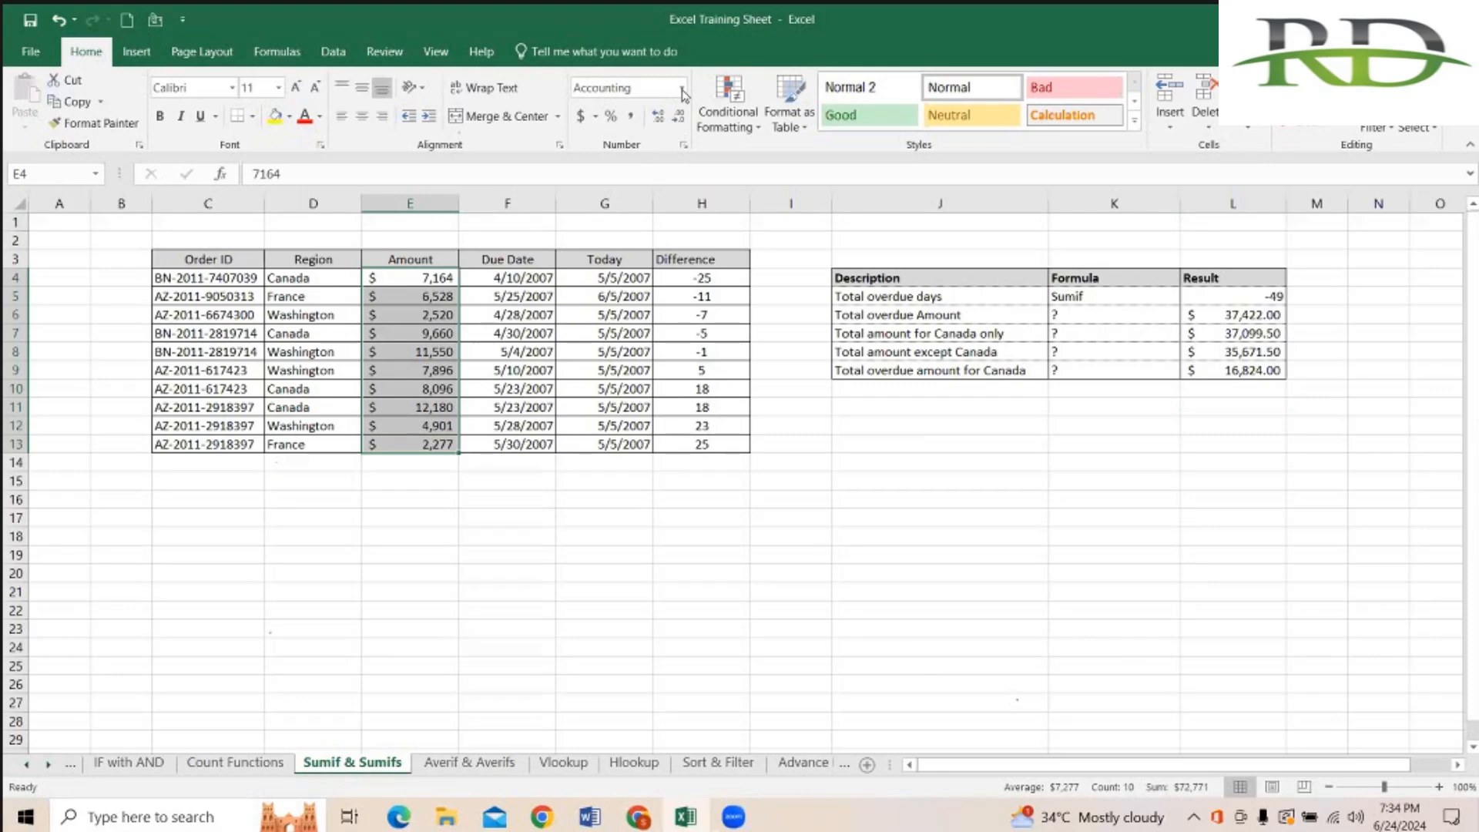
pyautogui.click(681, 88)
pyautogui.click(670, 155)
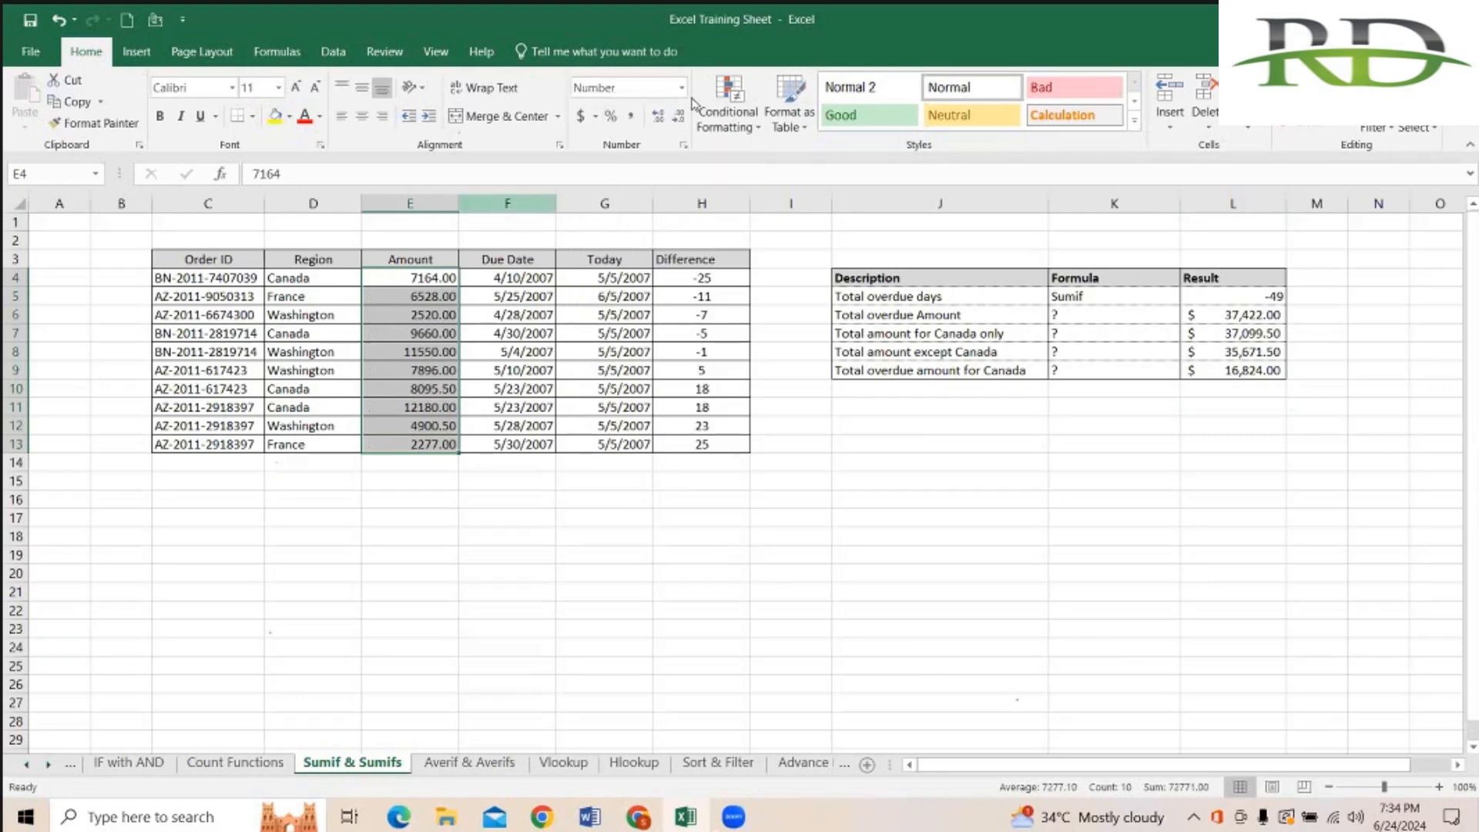
pyautogui.click(678, 117)
pyautogui.click(677, 118)
# Step: Inspect the SUMIF formula for the total overdue days in L5
pyautogui.click(1215, 443)
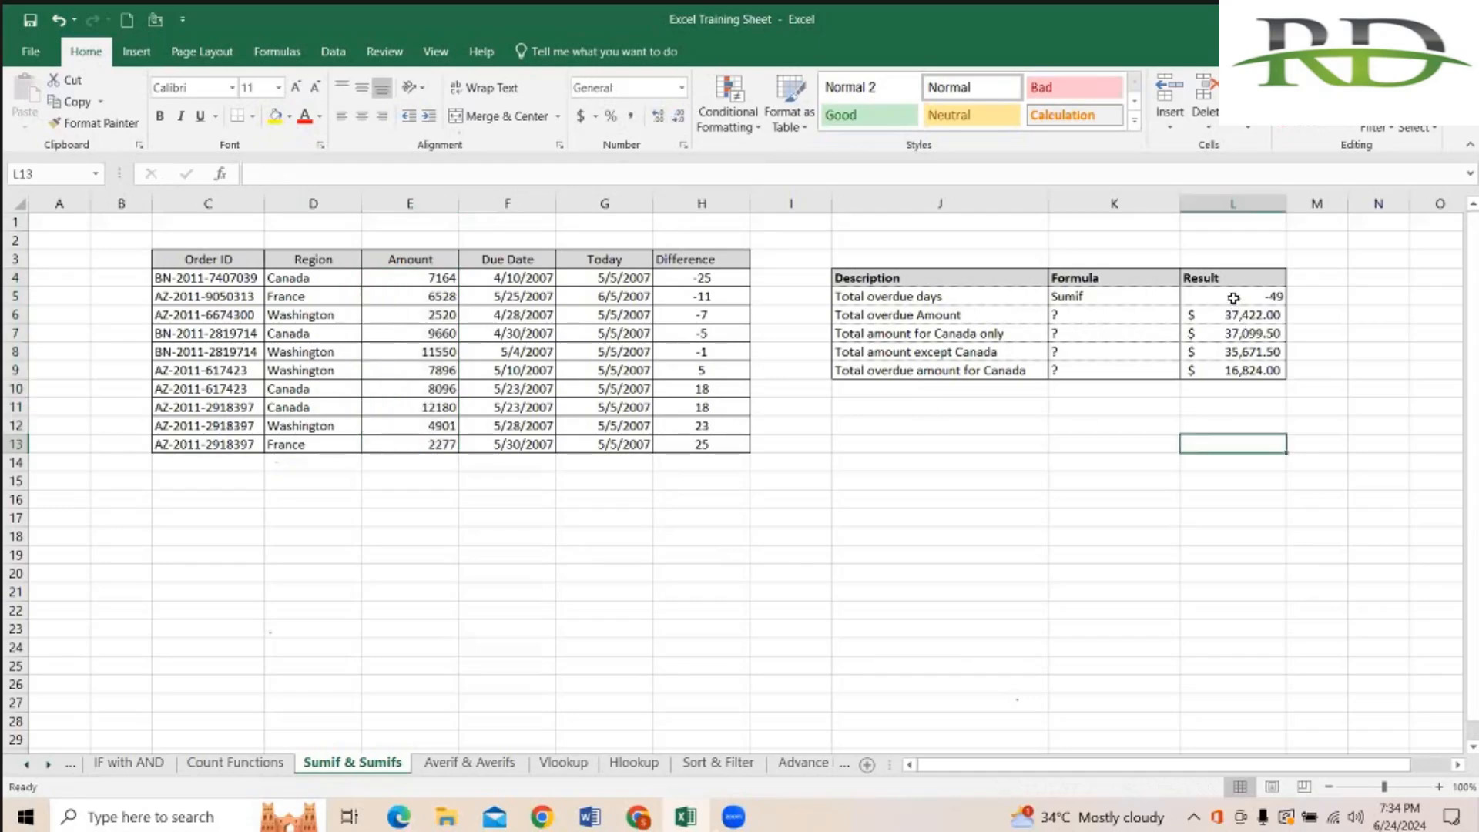
pyautogui.click(1233, 298)
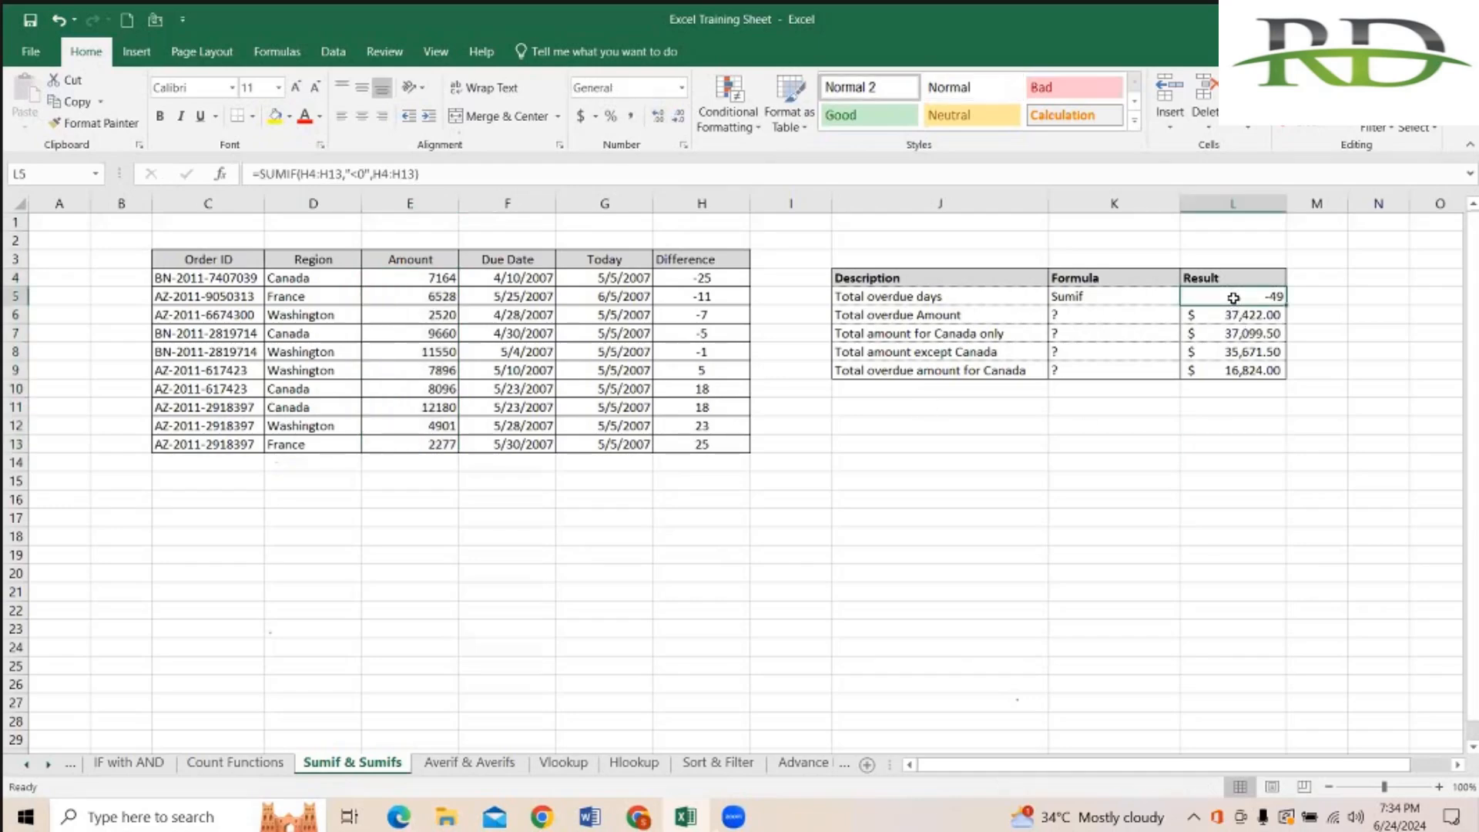
# Step: Review the SUMIF formula in the total overdue days result and its highlighted source range
pyautogui.doubleClick(1233, 298)
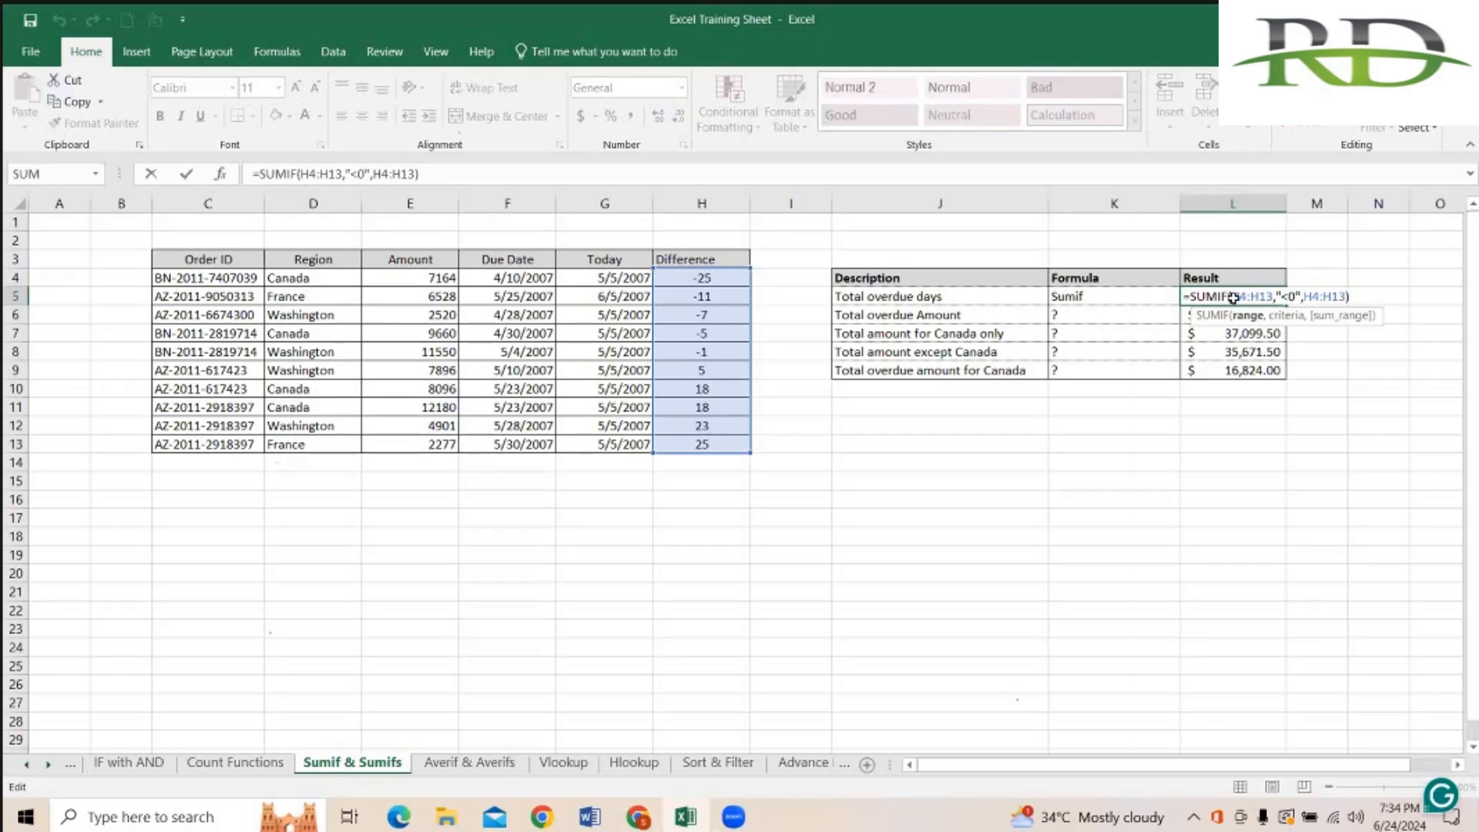
pyautogui.press('Escape')
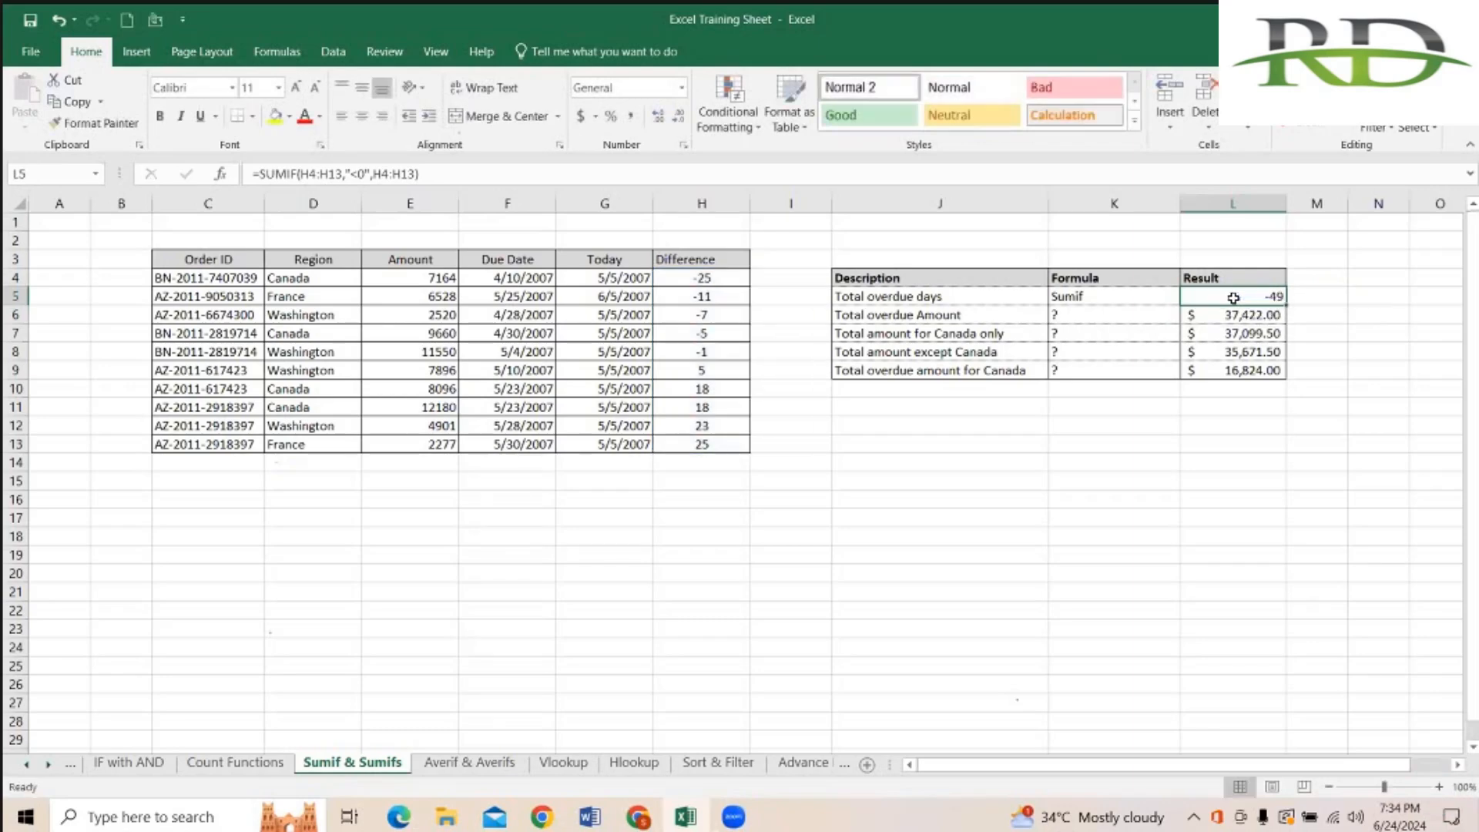
# Step: Add filters to the order table and show only the rows whose Difference value contains "-"
pyautogui.click(720, 261)
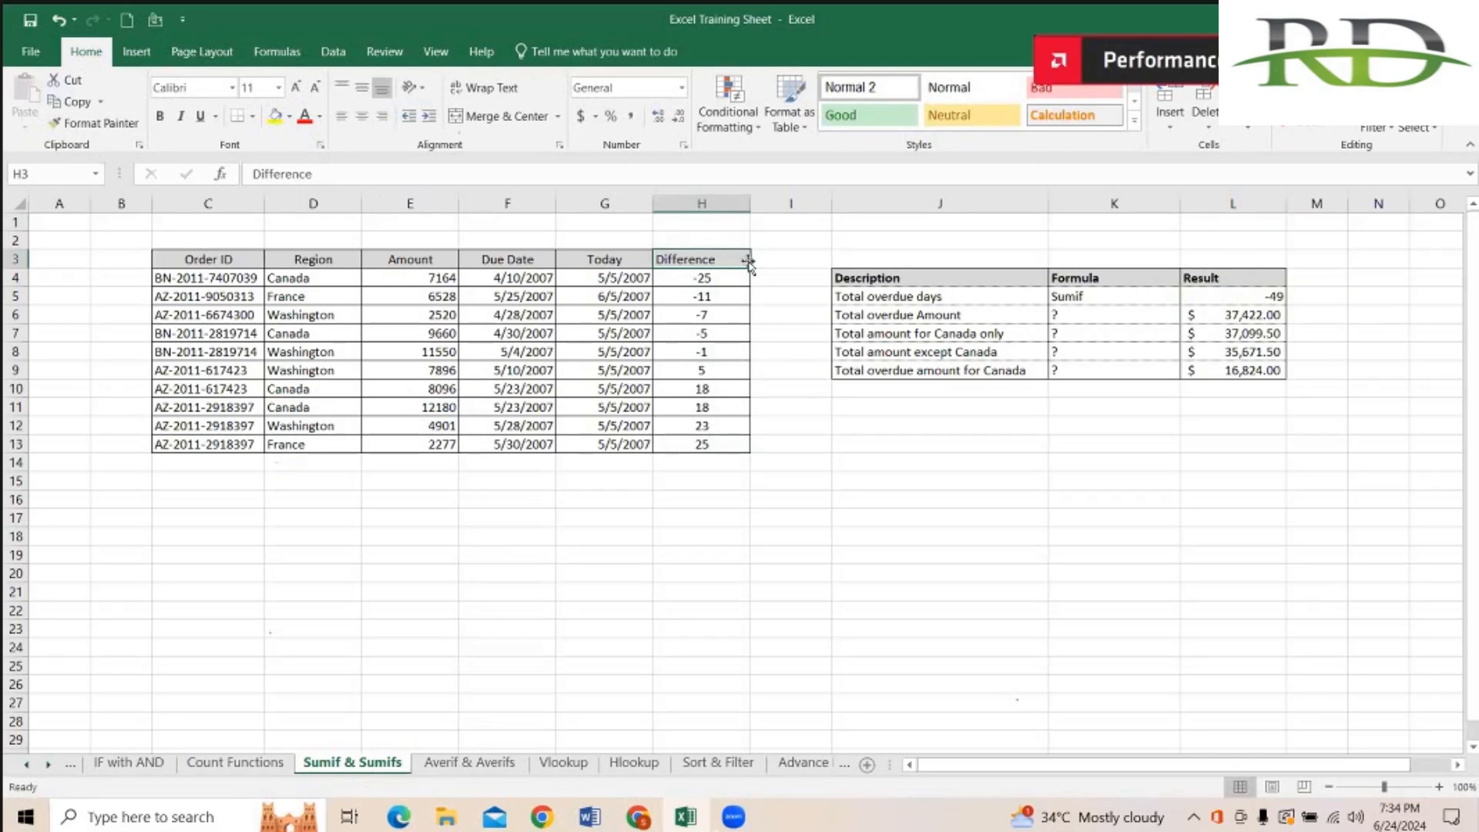
pyautogui.click(1169, 127)
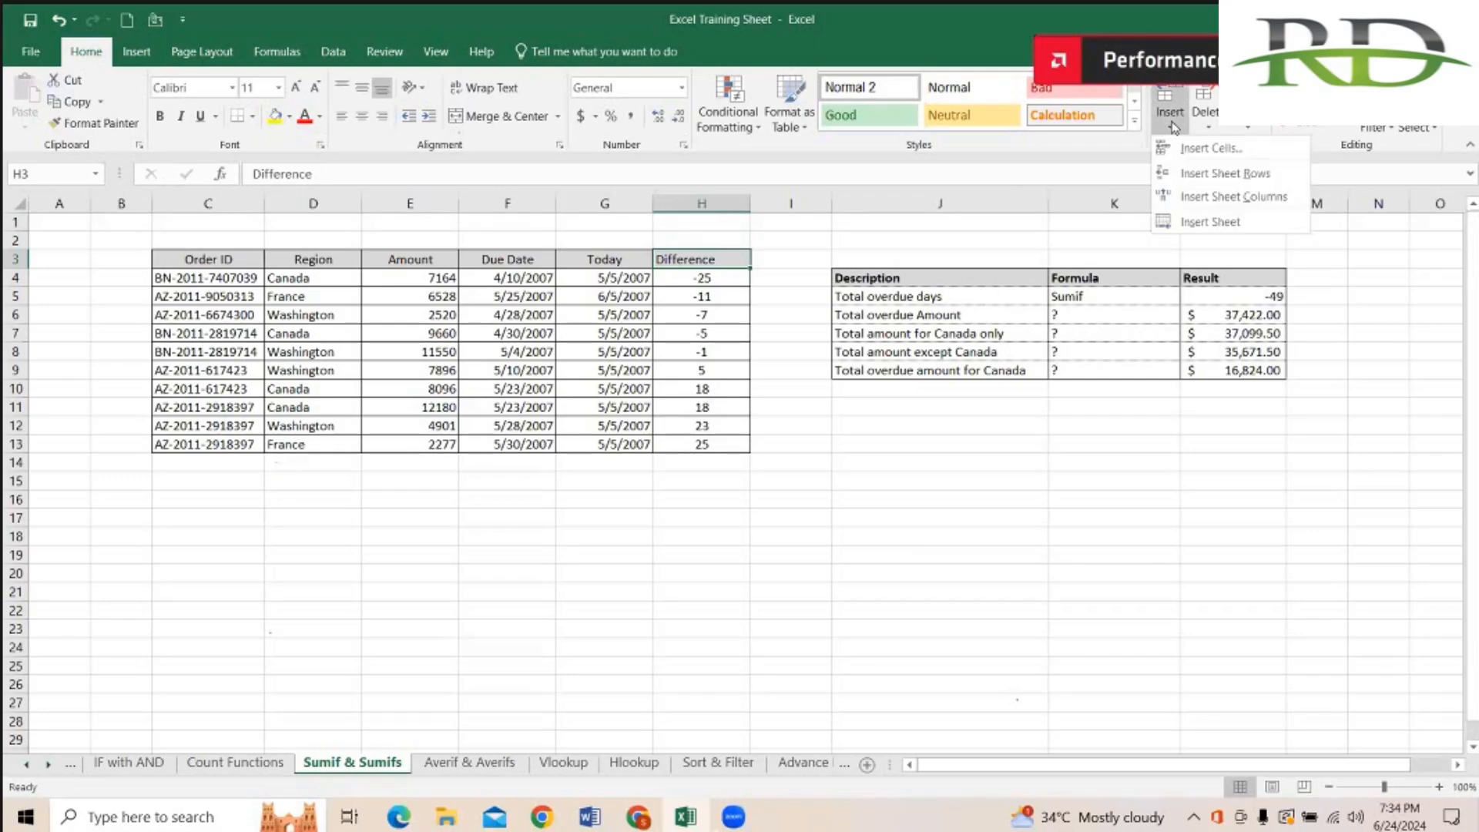
pyautogui.click(1263, 129)
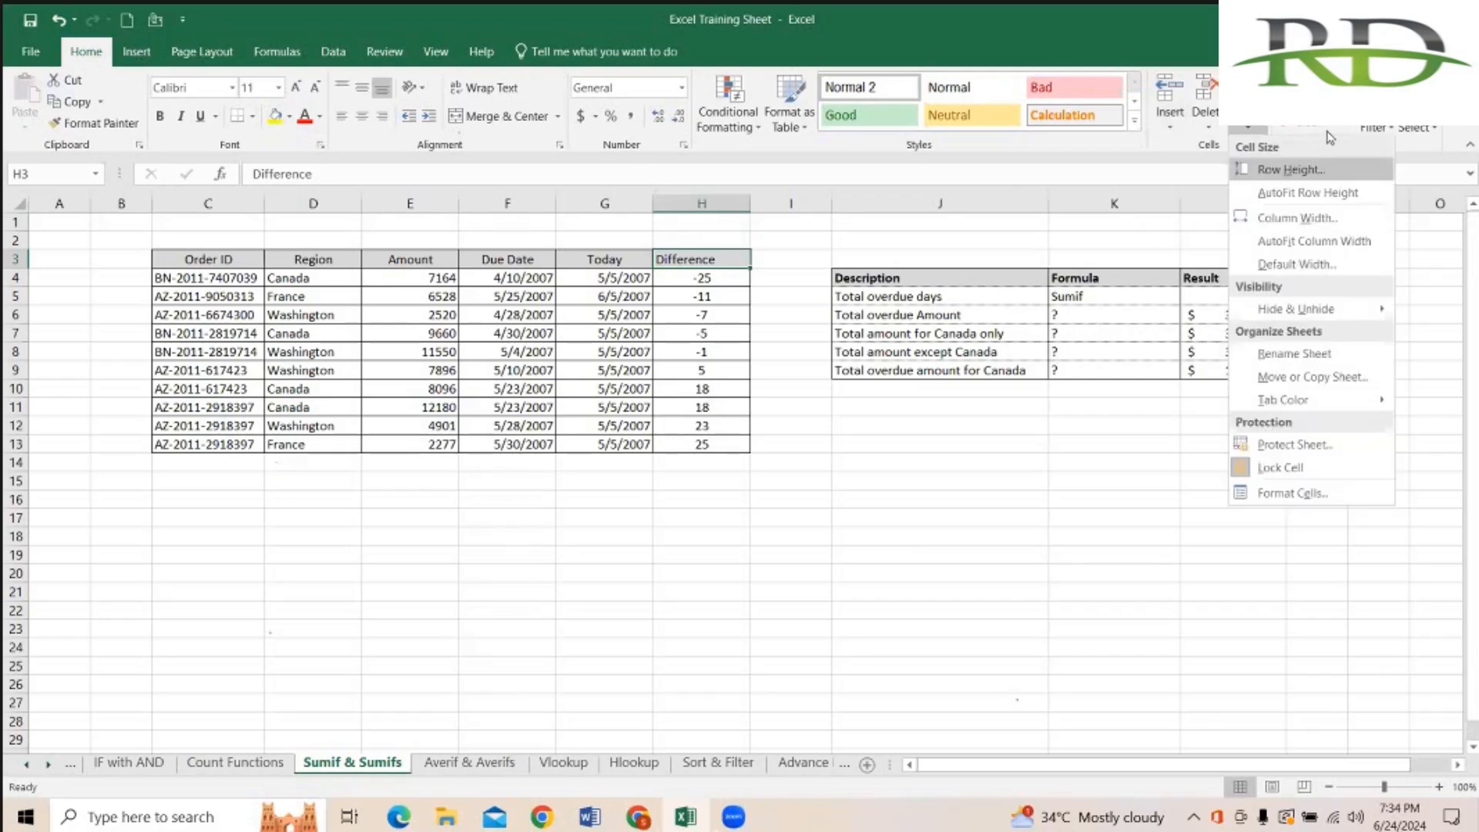
pyautogui.click(1328, 132)
pyautogui.click(1388, 132)
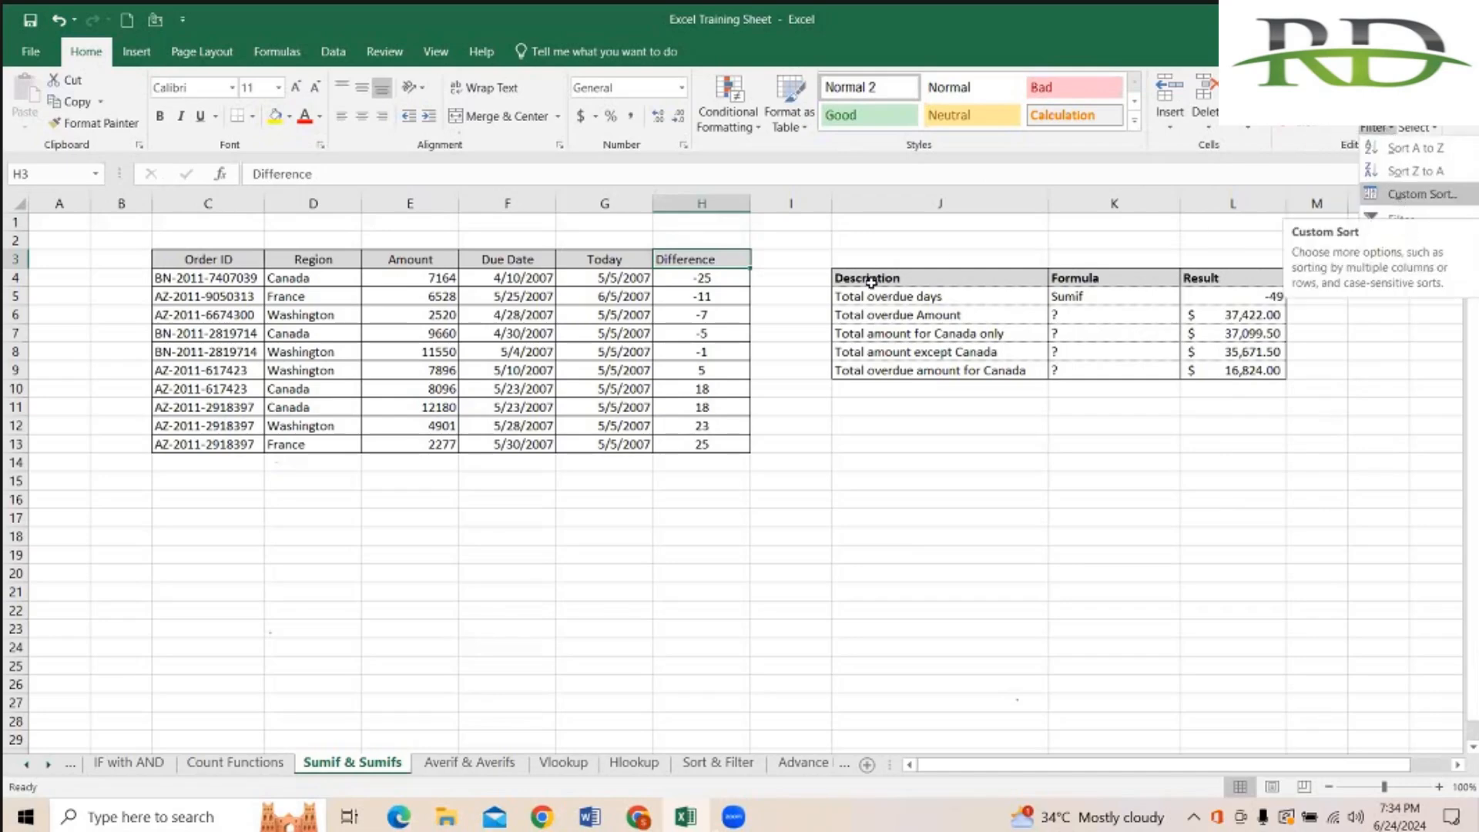
pyautogui.click(1398, 217)
pyautogui.click(741, 259)
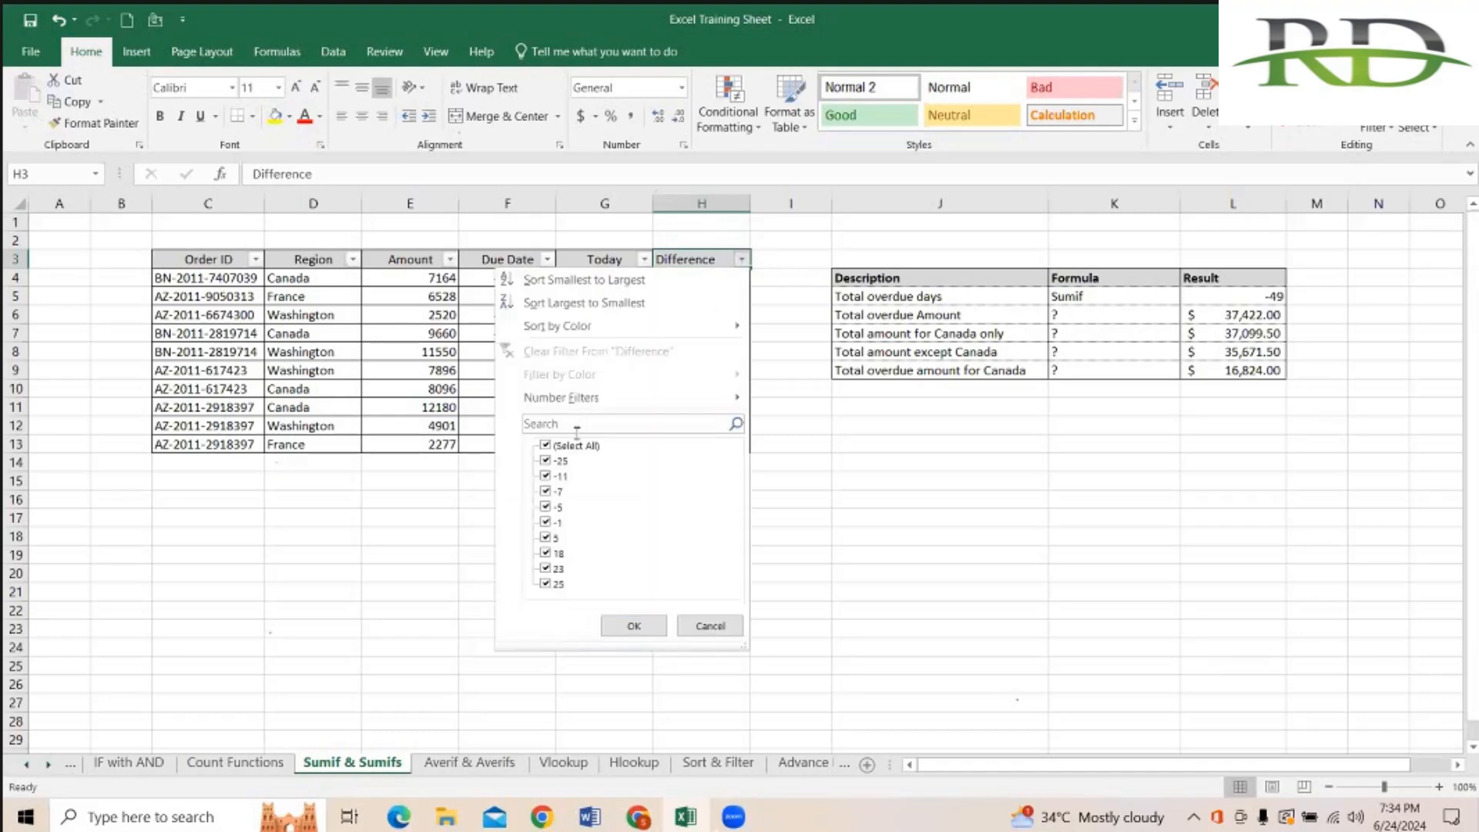
pyautogui.click(553, 426)
pyautogui.write('-')
pyautogui.press('Return')
# Step: Select the filtered Difference values in H4:H8 to check their sum against the SUMIF result
pyautogui.moveTo(719, 278); pyautogui.dragTo(711, 352)
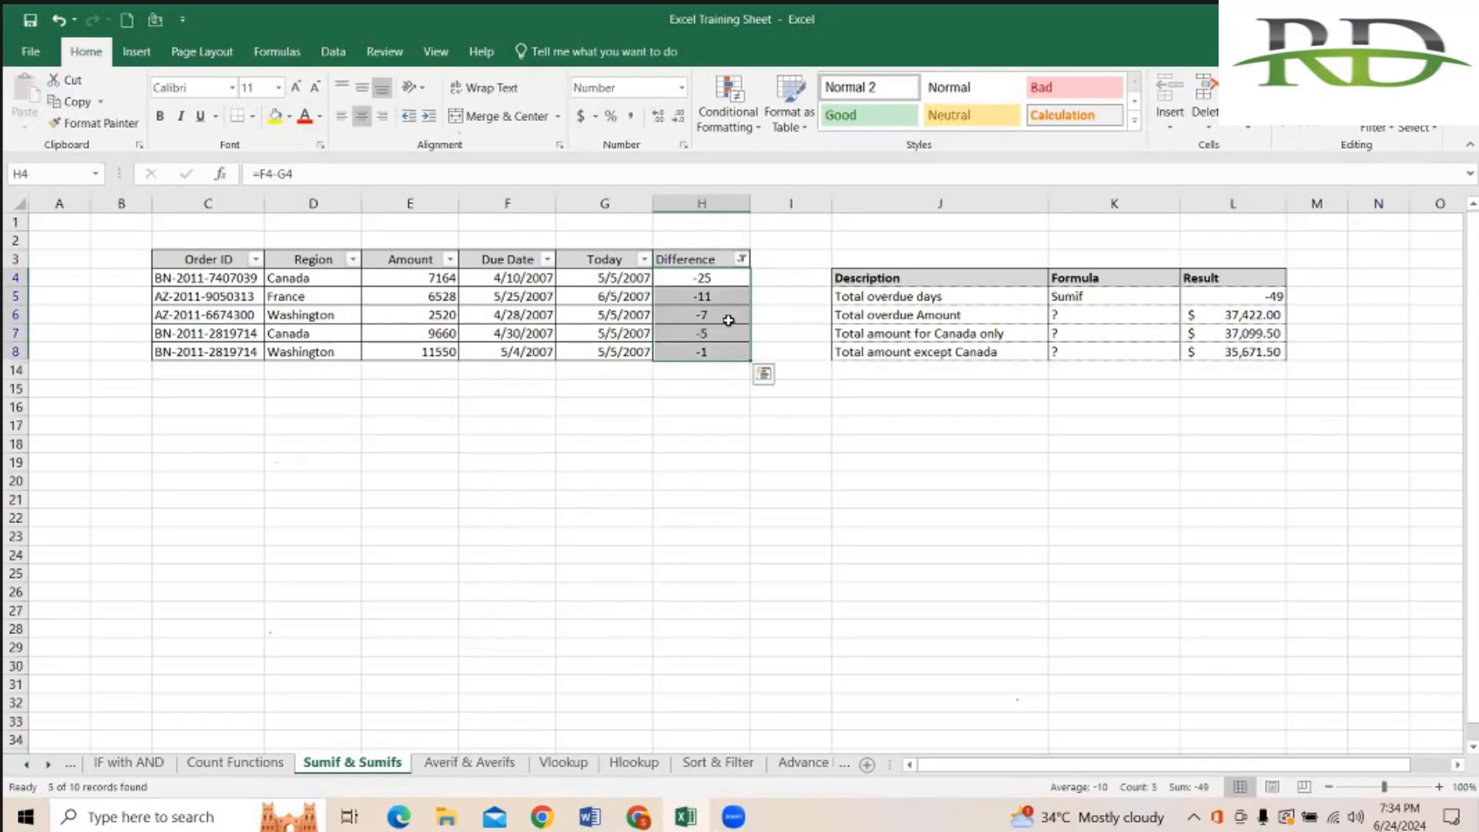
pyautogui.click(782, 422)
pyautogui.click(694, 265)
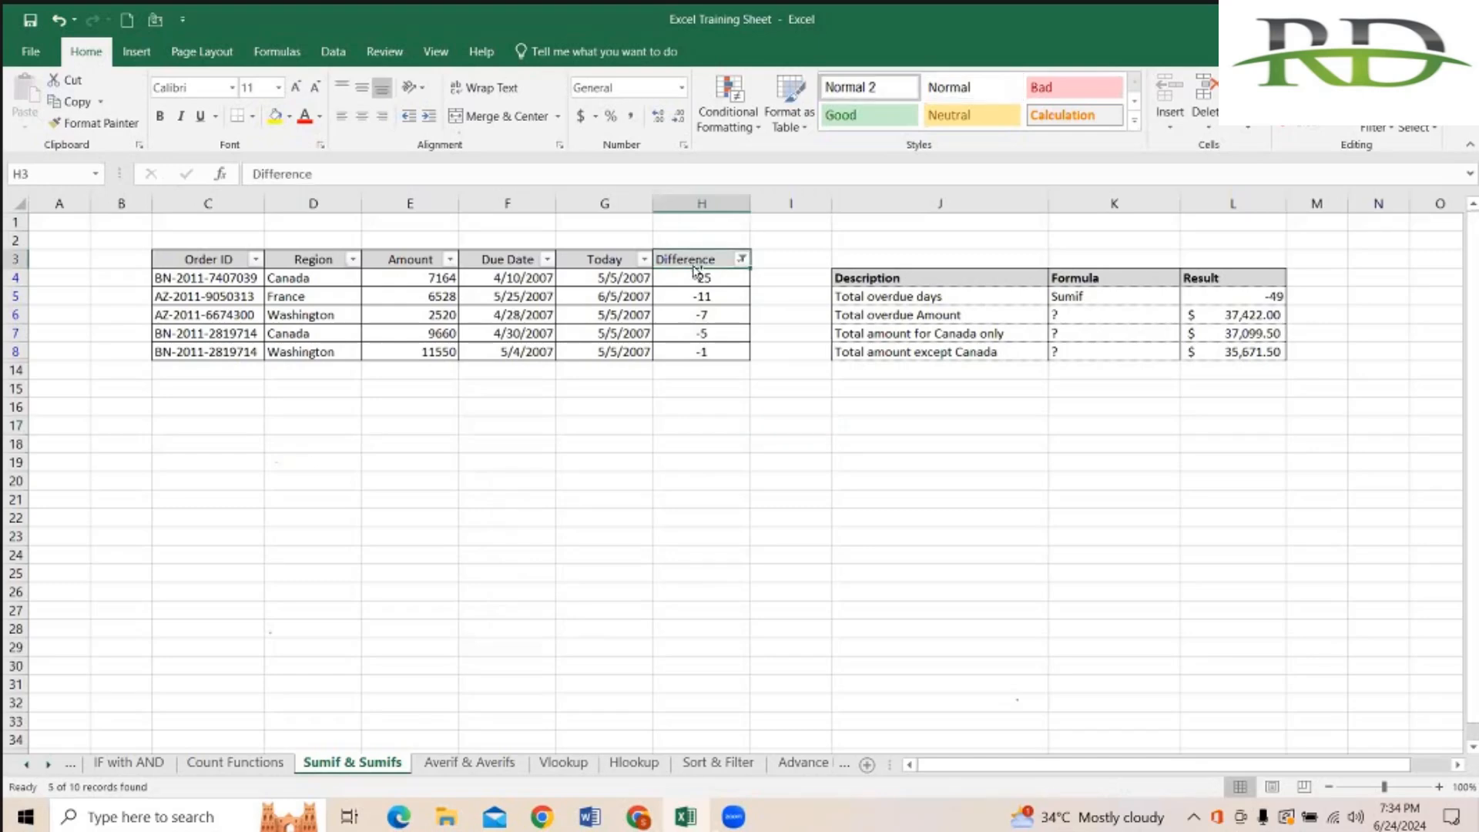
# Step: Remove the filter from the order table so all rows are shown
pyautogui.click(1378, 278)
pyautogui.click(1442, 127)
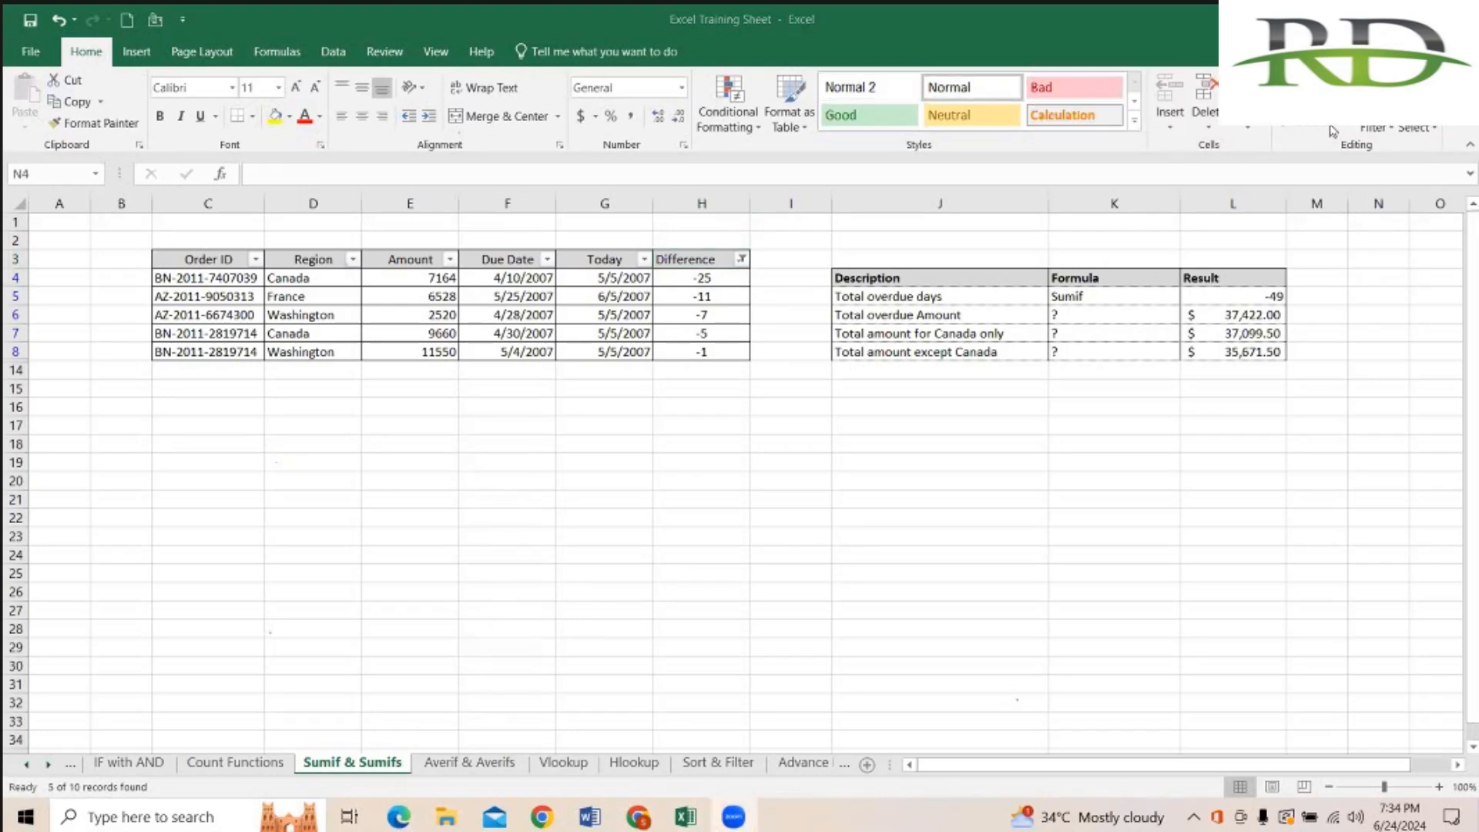
pyautogui.click(1363, 100)
pyautogui.click(1384, 131)
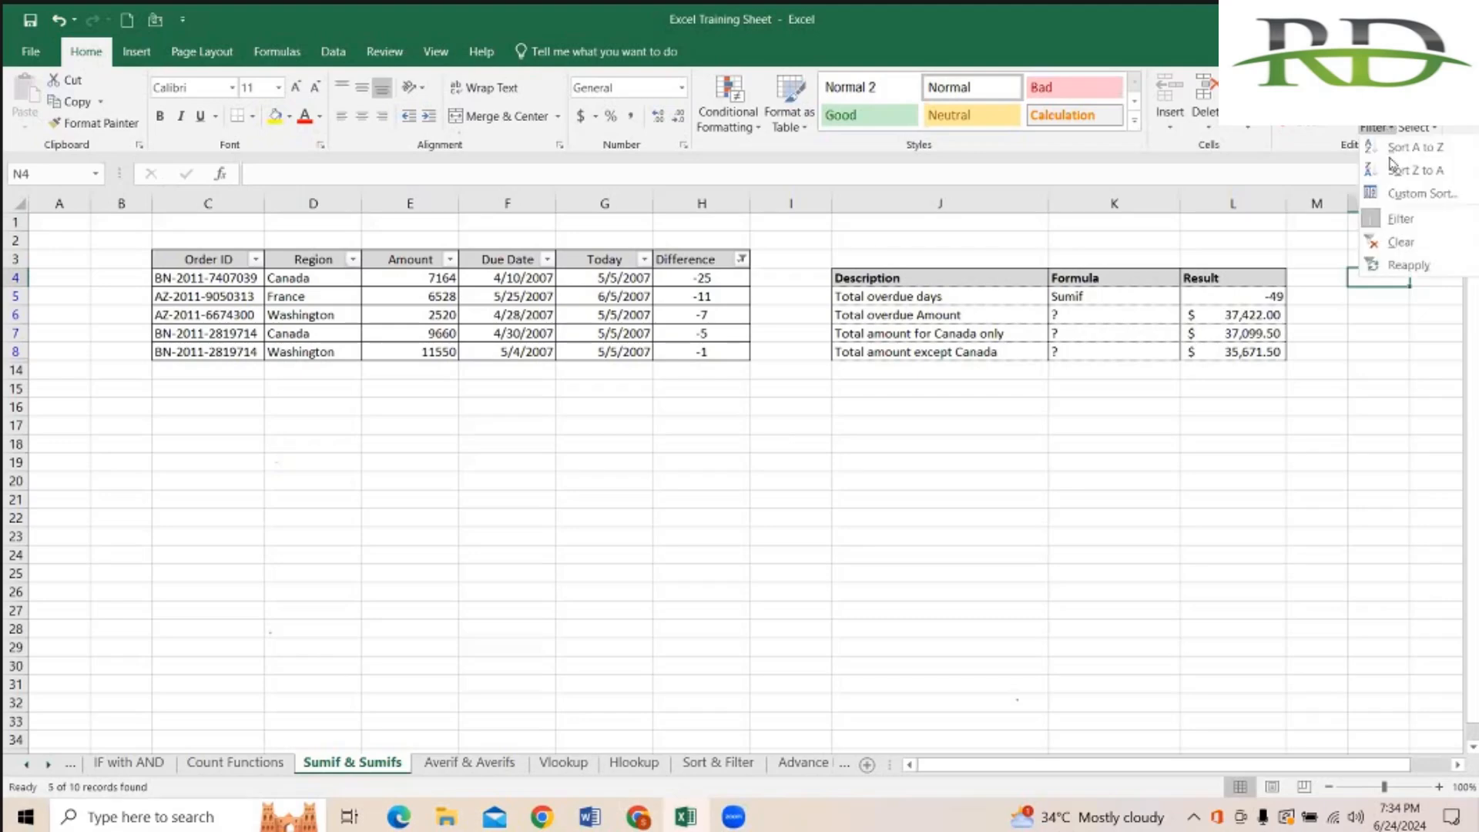
pyautogui.click(1396, 222)
pyautogui.click(1086, 478)
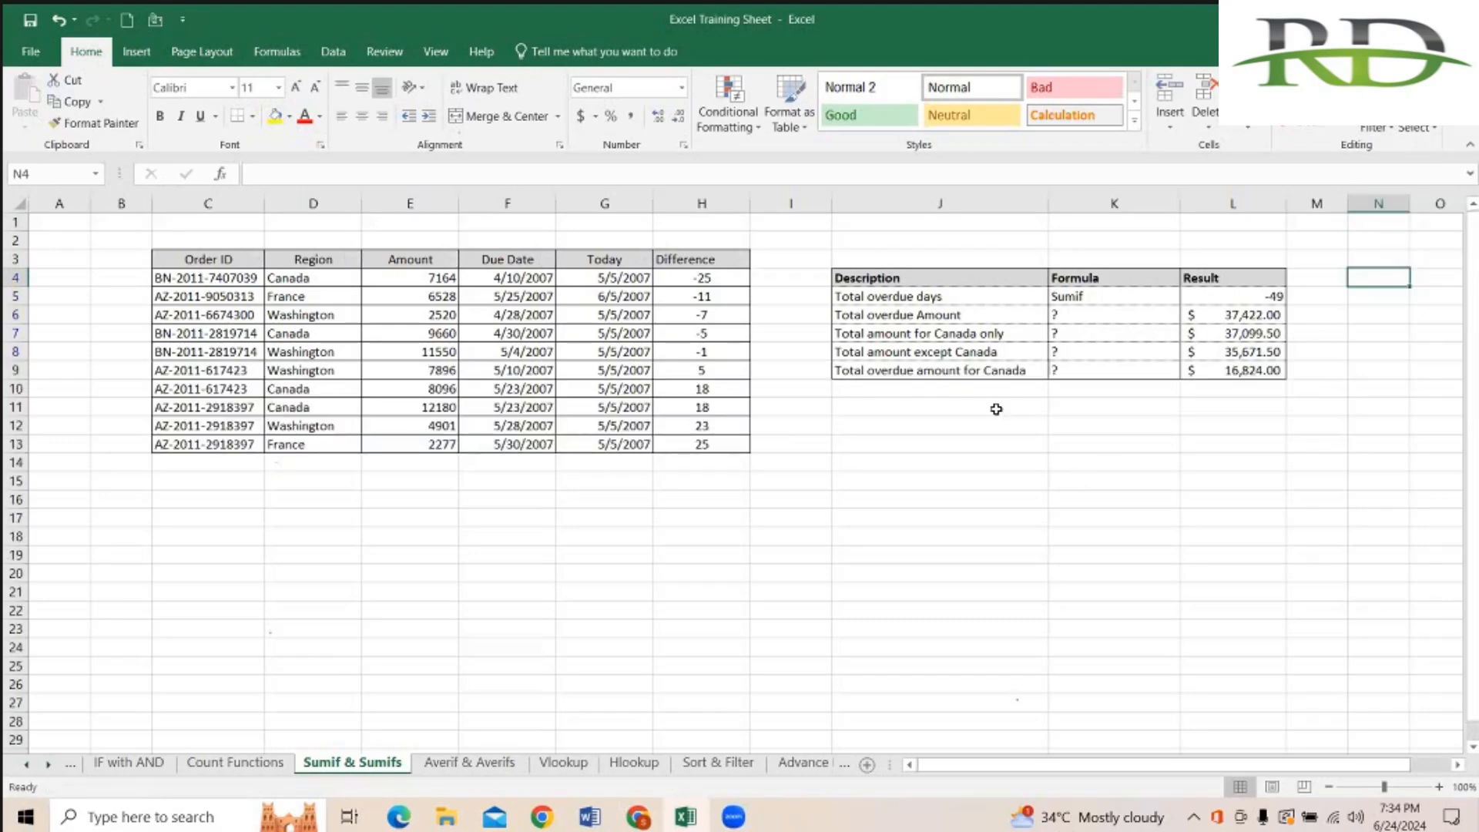
# Step: Clear all values in the Difference column, cells H4:H13
pyautogui.click(1208, 299)
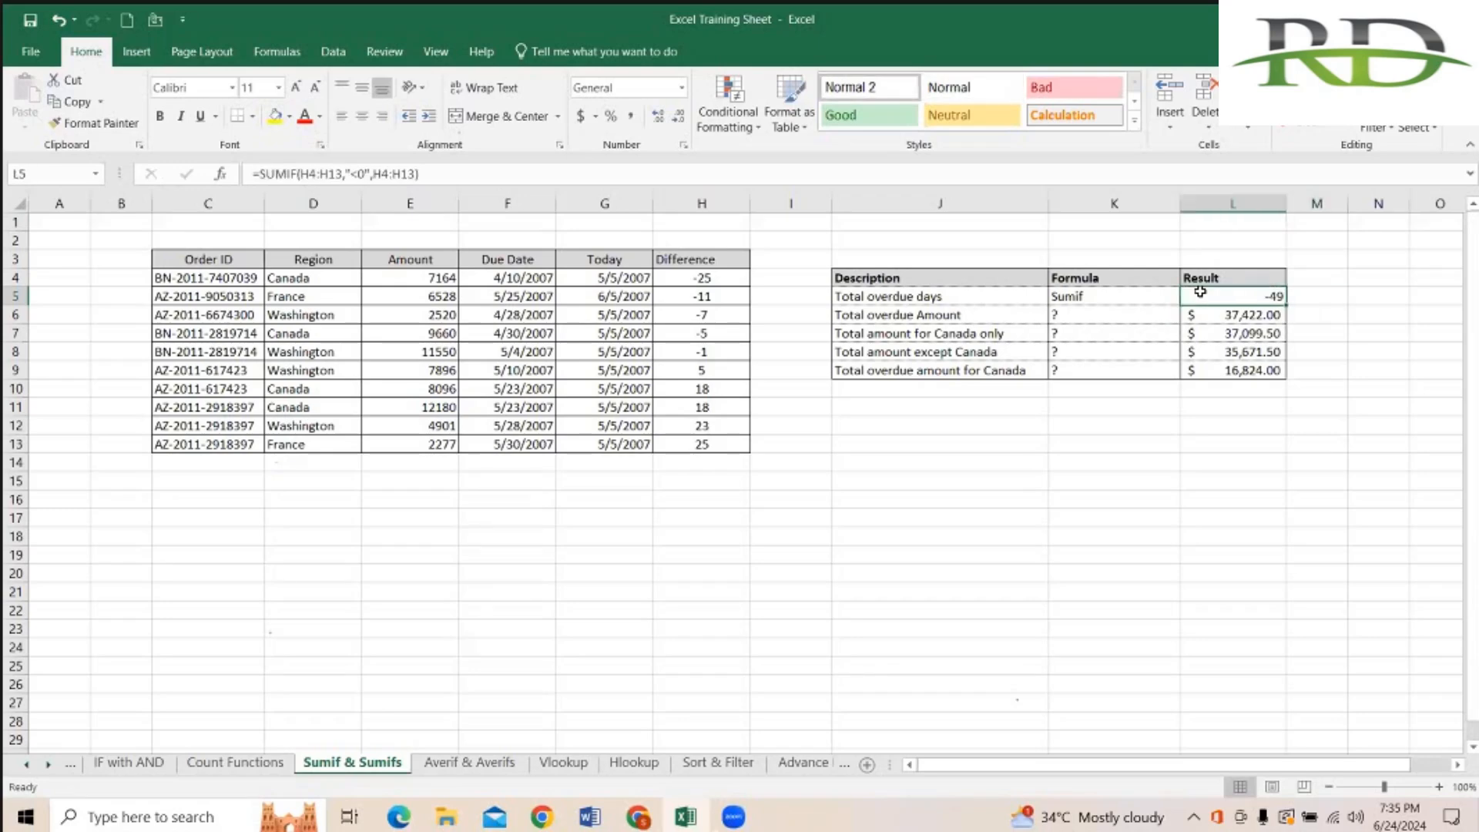
pyautogui.press('Right')
pyautogui.press('Left')
pyautogui.press('Left')
pyautogui.press('Left')
pyautogui.press('Left')
pyautogui.press('Left')
pyautogui.press('Up')
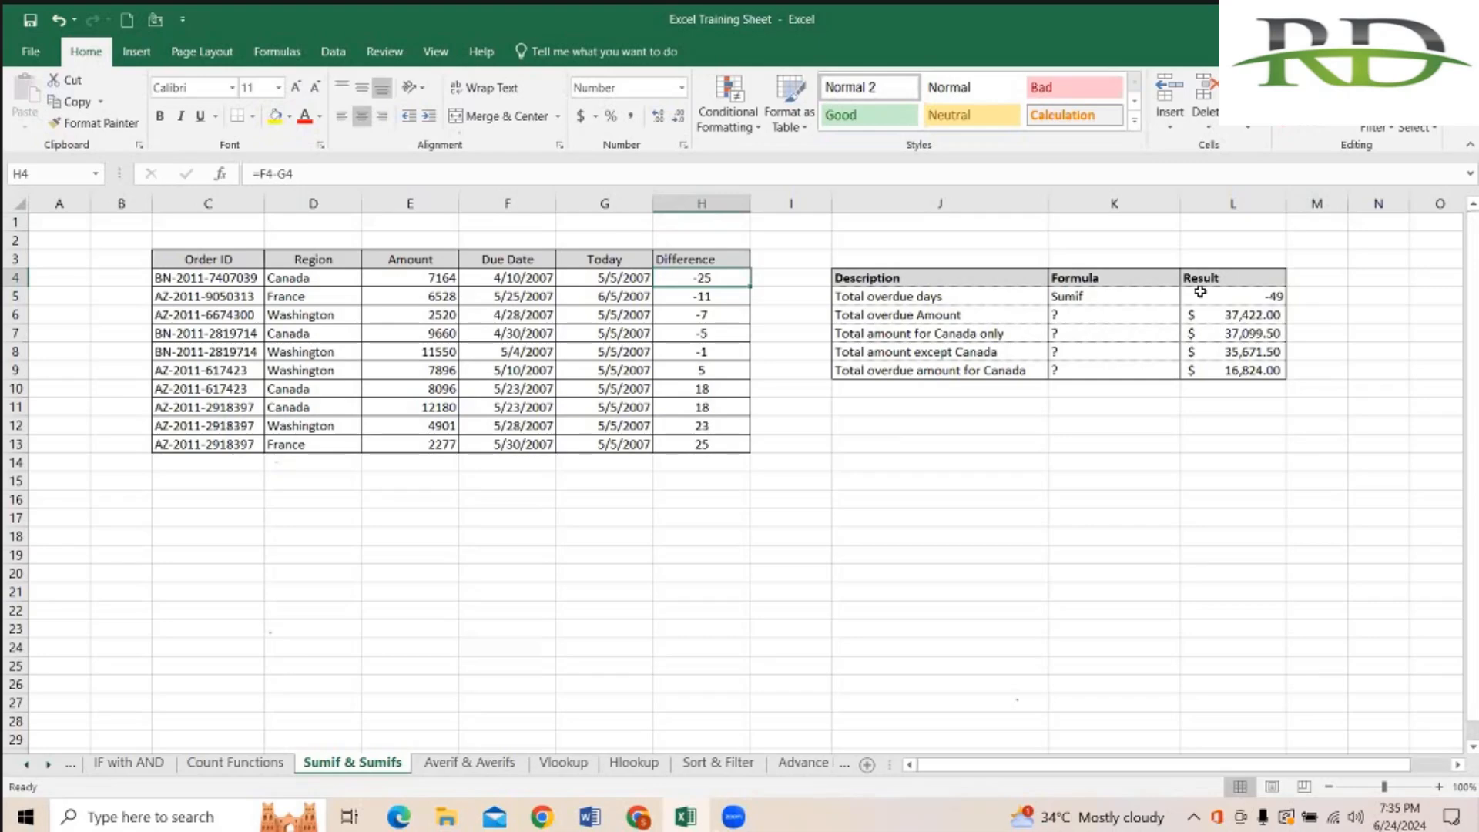
pyautogui.hotkey('shift', 'Down')
pyautogui.hotkey('shift', 'Down')
pyautogui.hotkey('shift', 'Down')
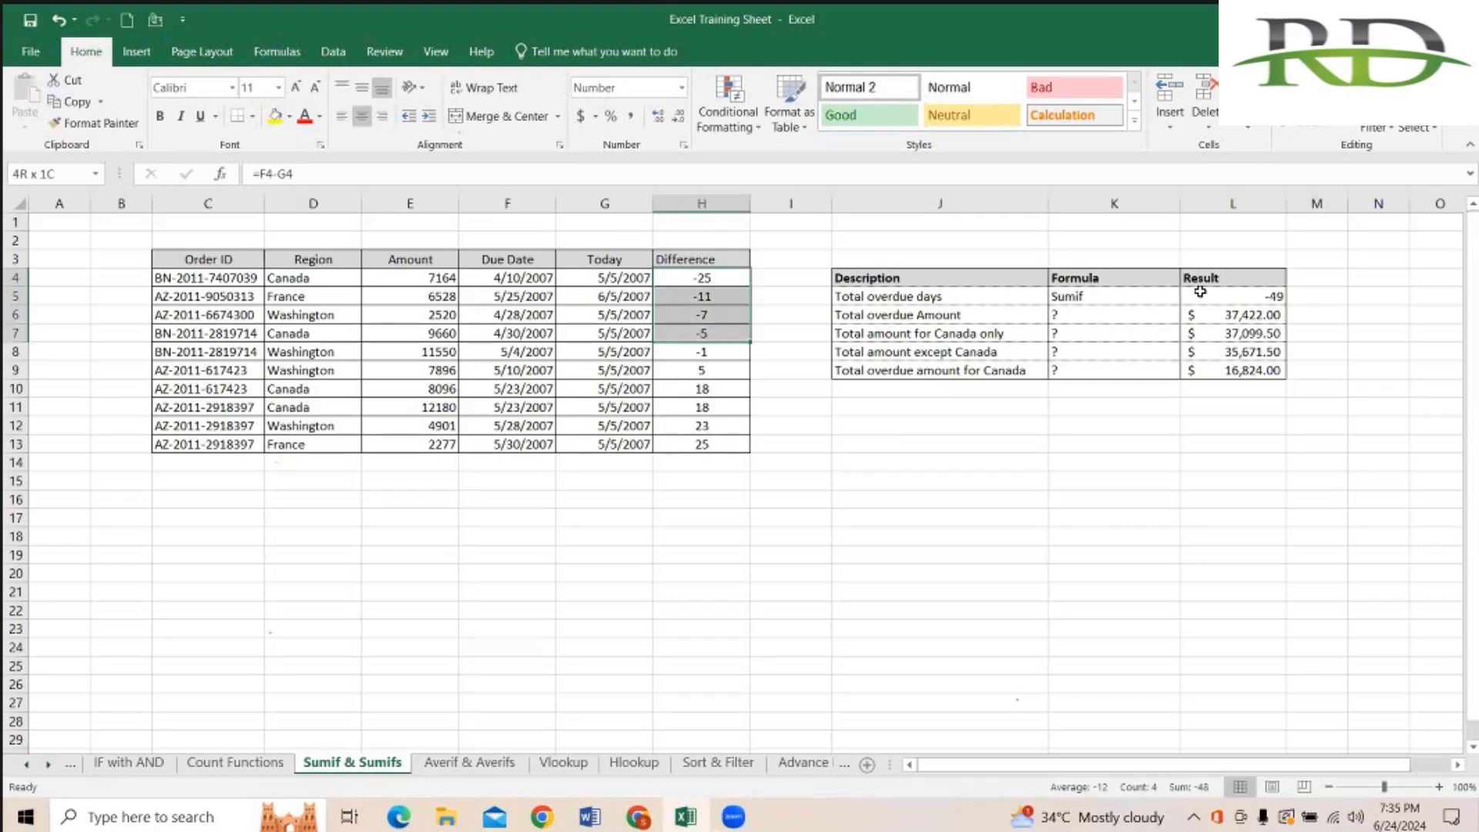
pyautogui.hotkey('ctrl', 'shift', 'Down')
pyautogui.press('Delete')
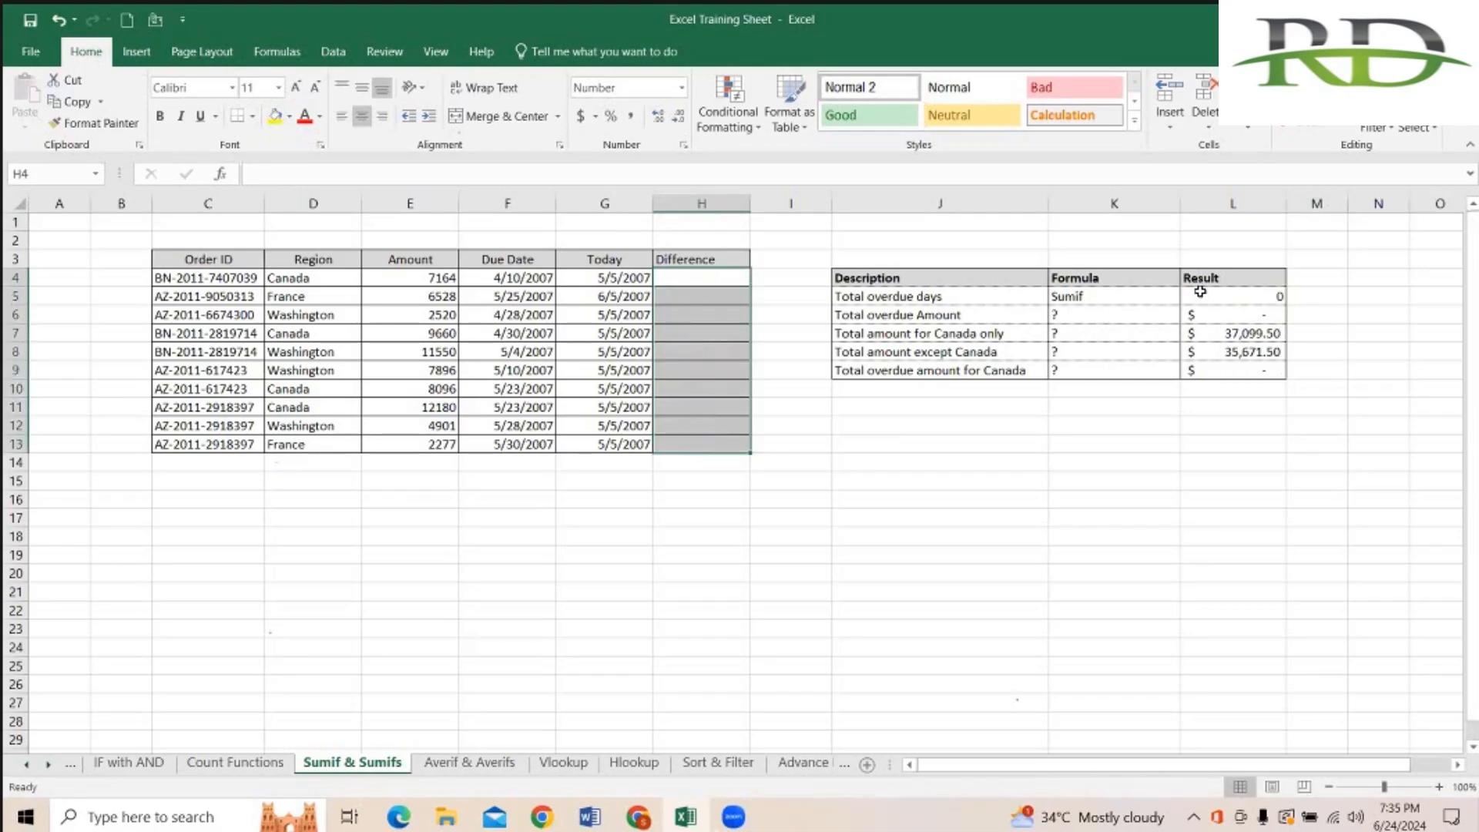
# Step: Enter =RANDBETWEEN(50,100) in H4 and fill the formula down to H13
pyautogui.press('Down')
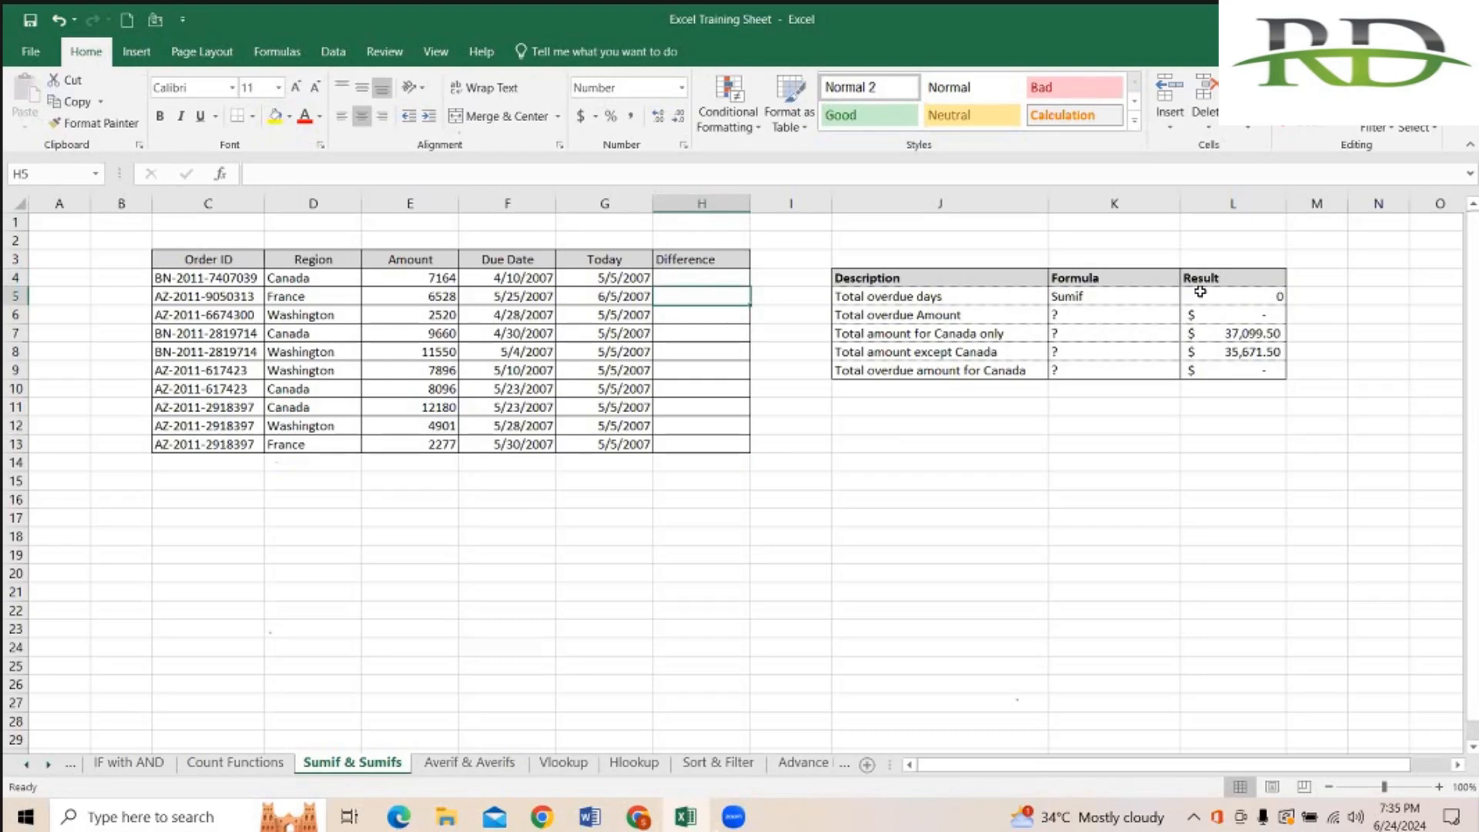
pyautogui.press('Up')
pyautogui.write('=rand')
pyautogui.press('Tab')
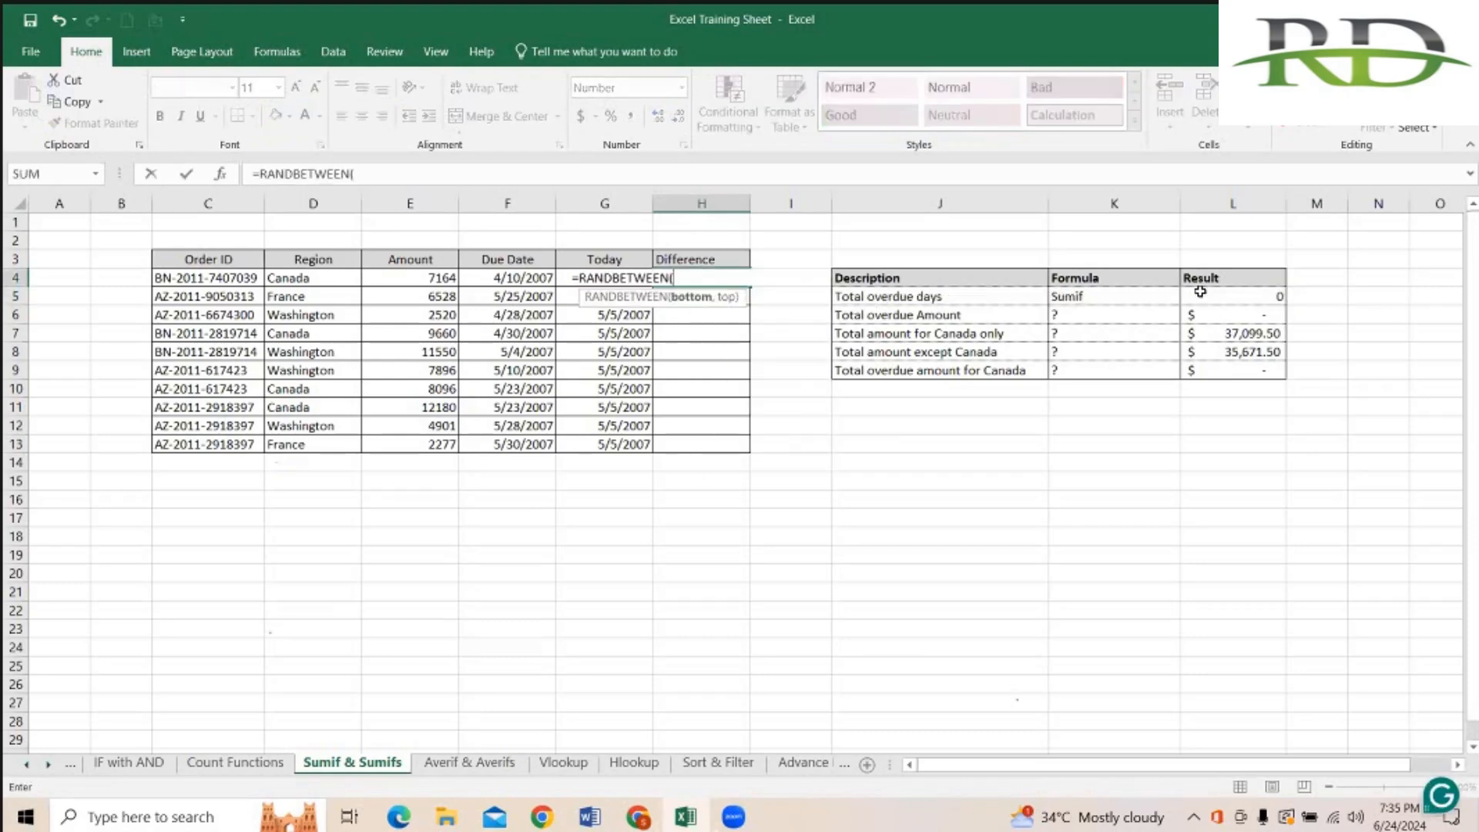
pyautogui.write('50,')
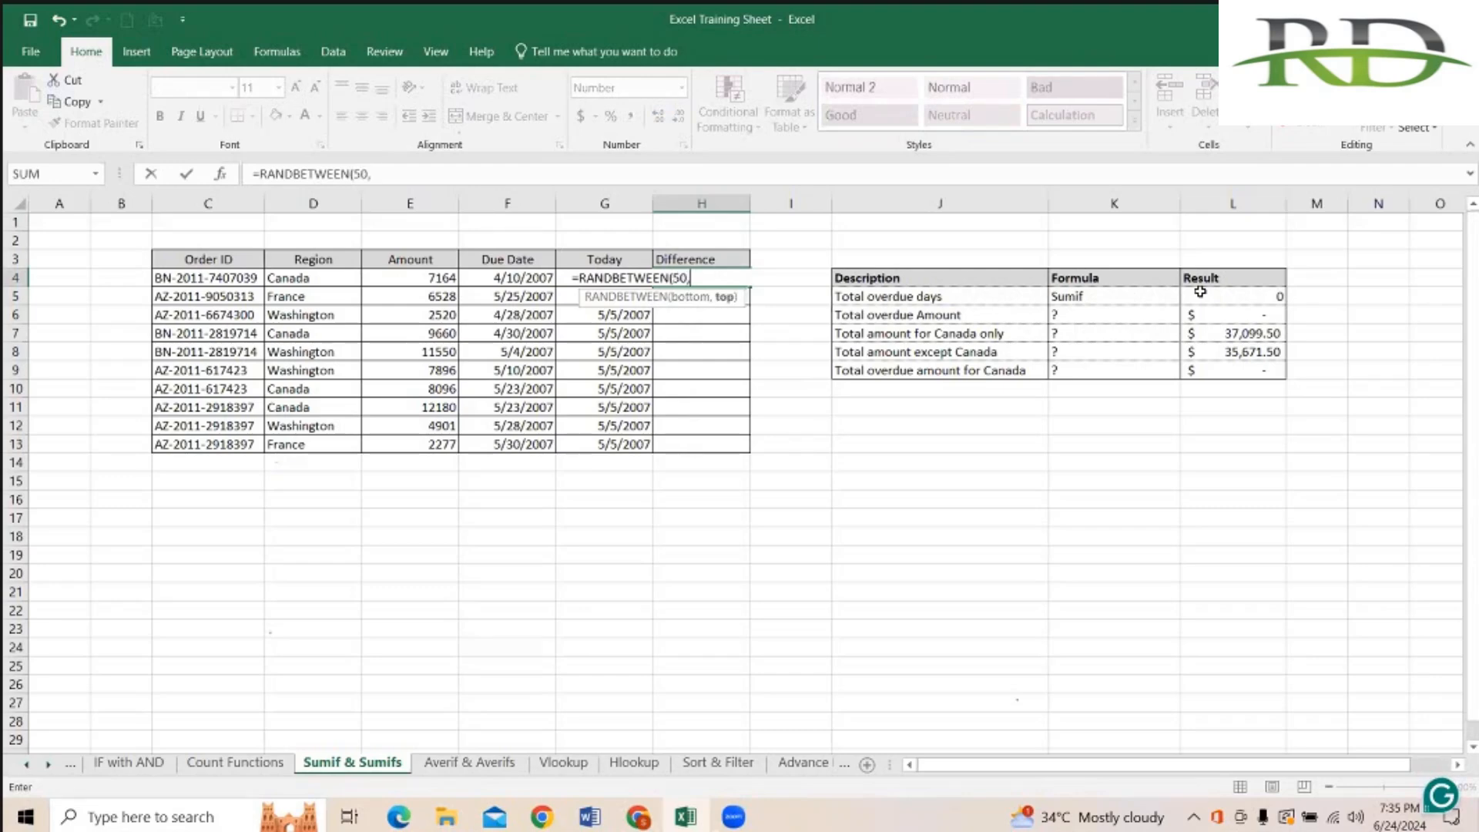
pyautogui.write('100)')
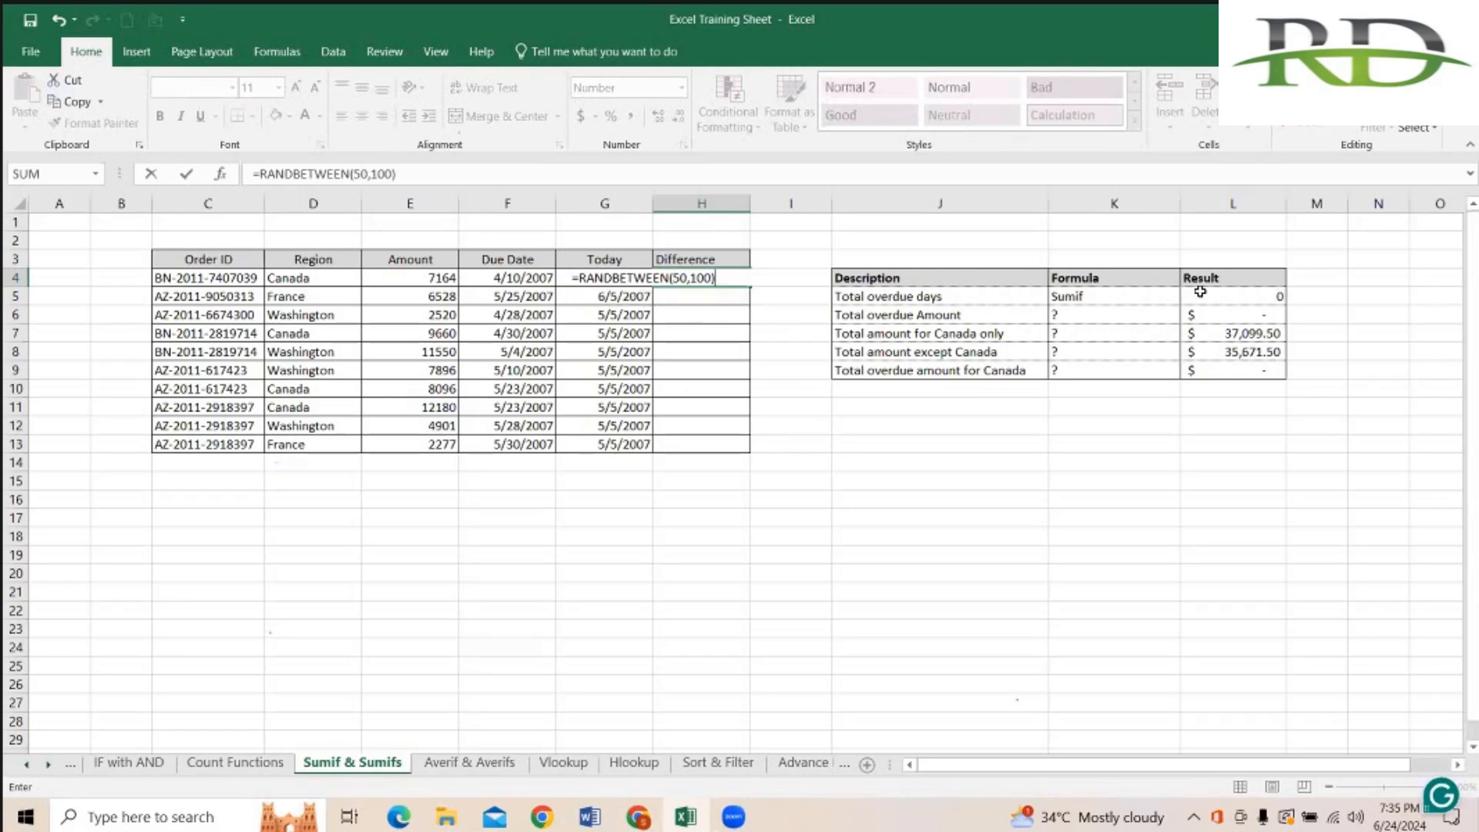
pyautogui.press('Return')
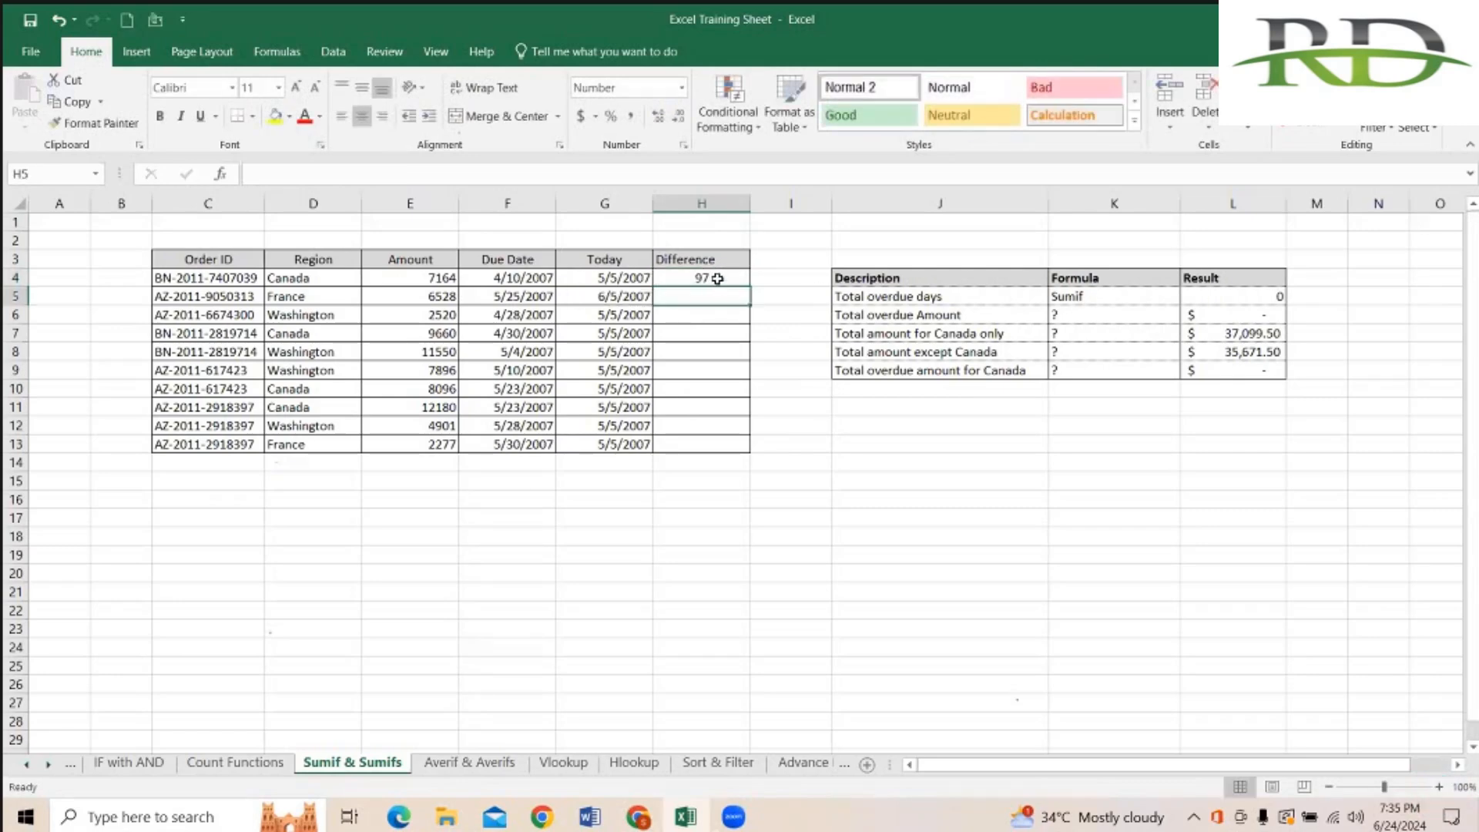
pyautogui.click(737, 281)
pyautogui.moveTo(750, 286); pyautogui.dragTo(787, 443)
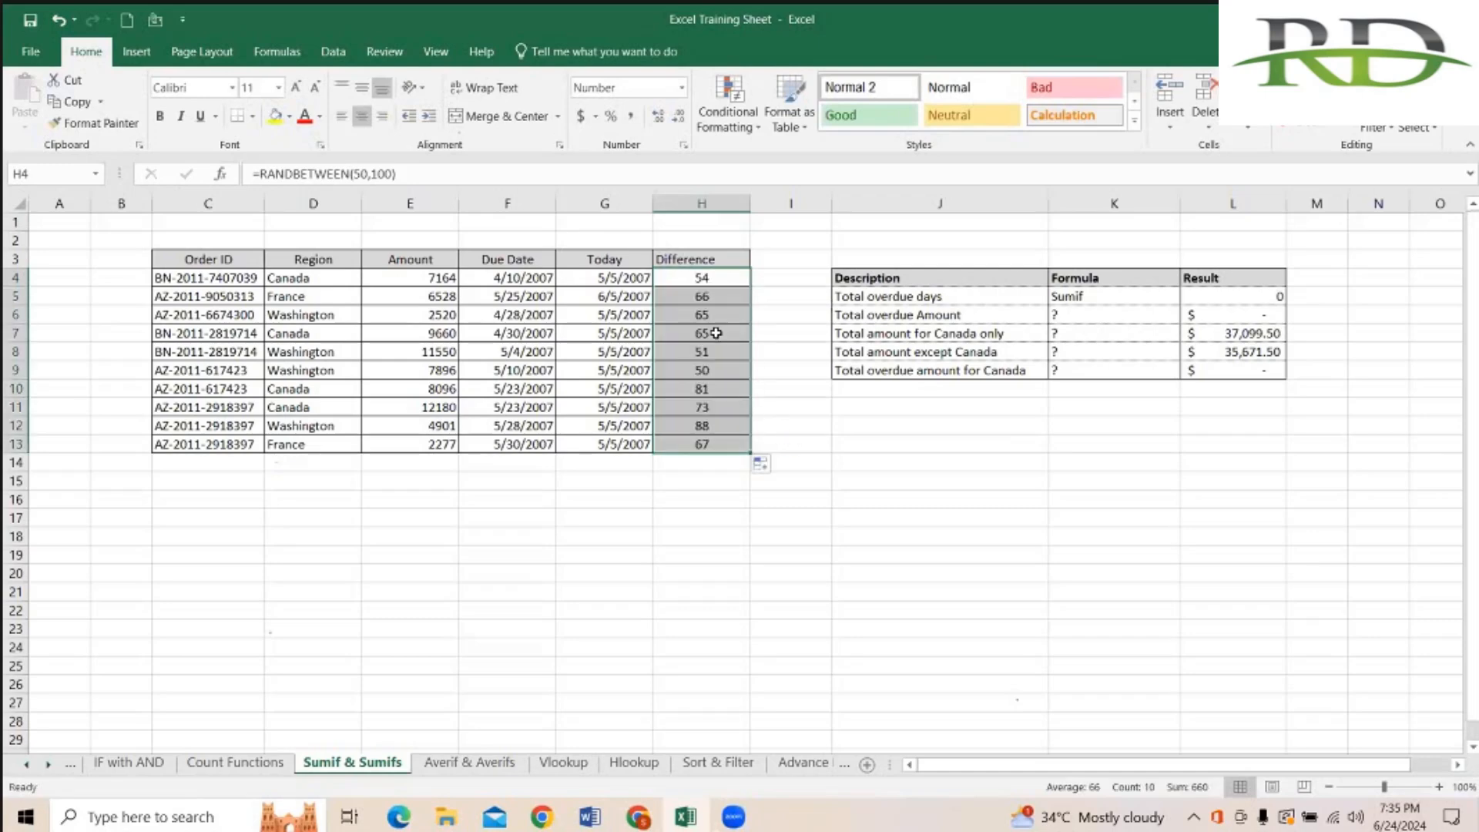
# Step: Replace the random-number formulas in H4:H13 with their fixed values
pyautogui.hotkey('ctrl', 'c')
pyautogui.rightClick(686, 277)
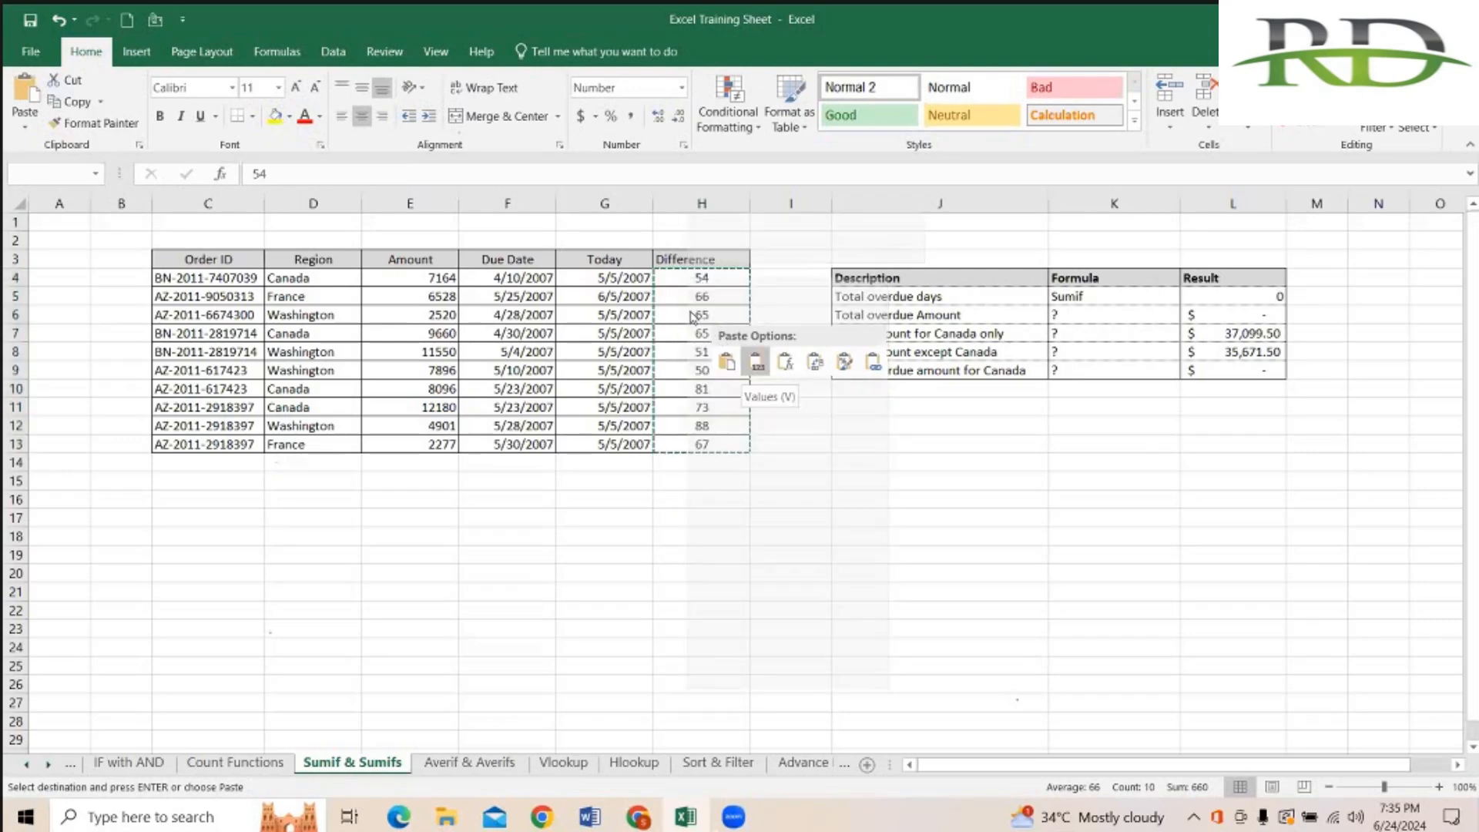
pyautogui.click(751, 362)
# Step: Make the numbers in H6, H8 and H11 negative: -56, -99 and -94
pyautogui.click(690, 314)
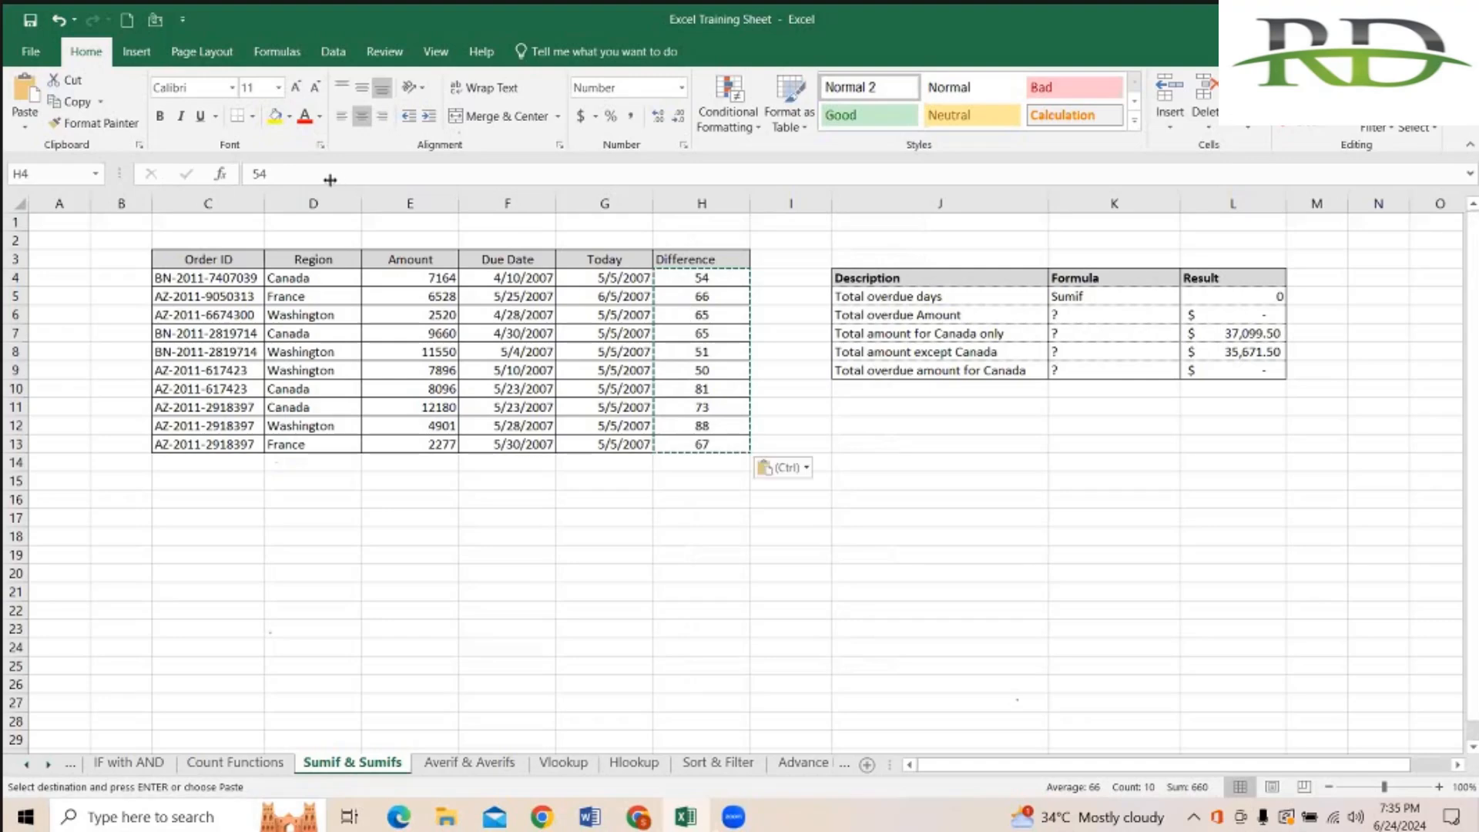
pyautogui.click(255, 173)
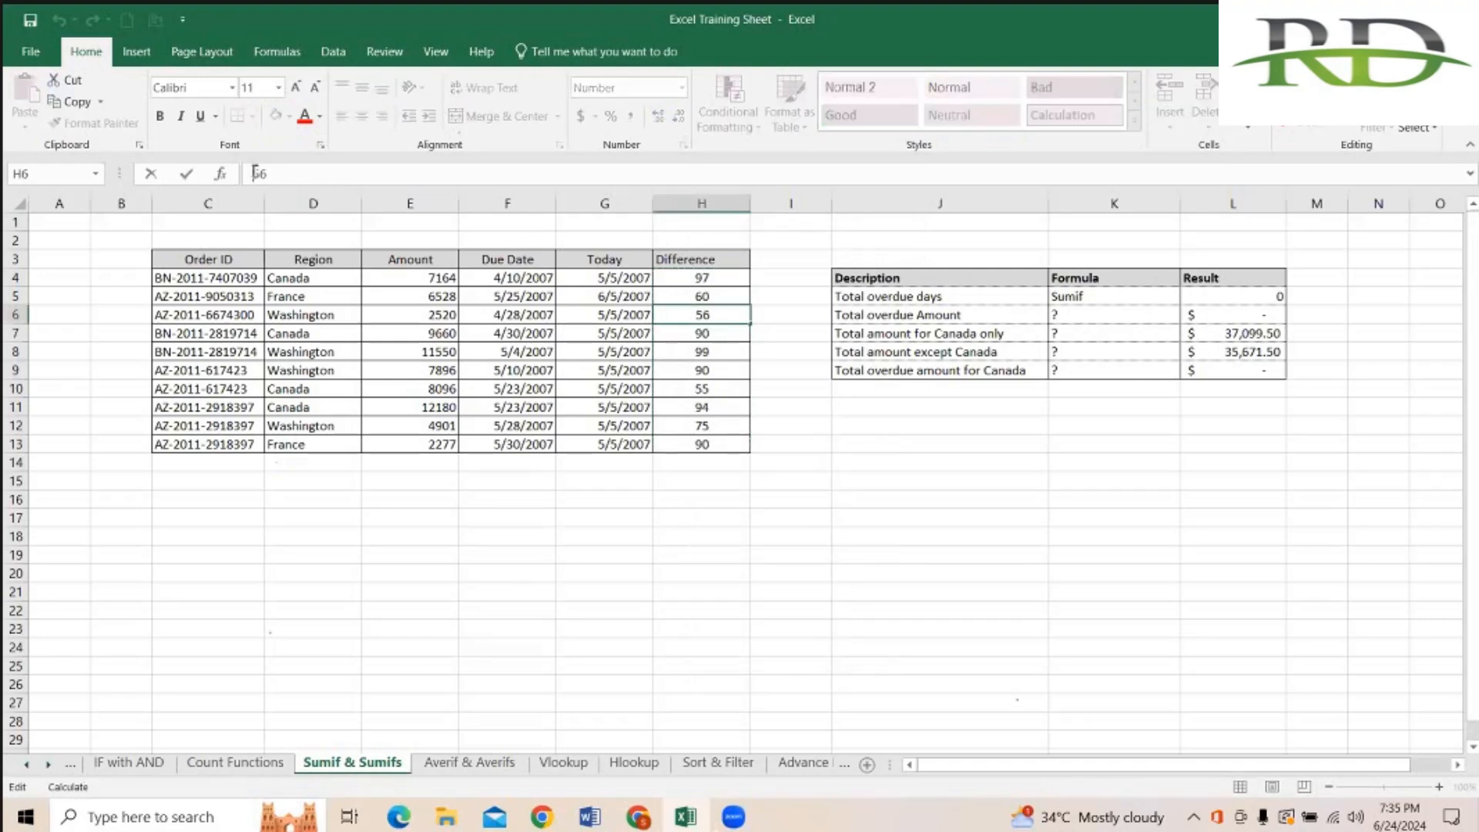
pyautogui.write('-')
pyautogui.press('Return')
pyautogui.press('Return')
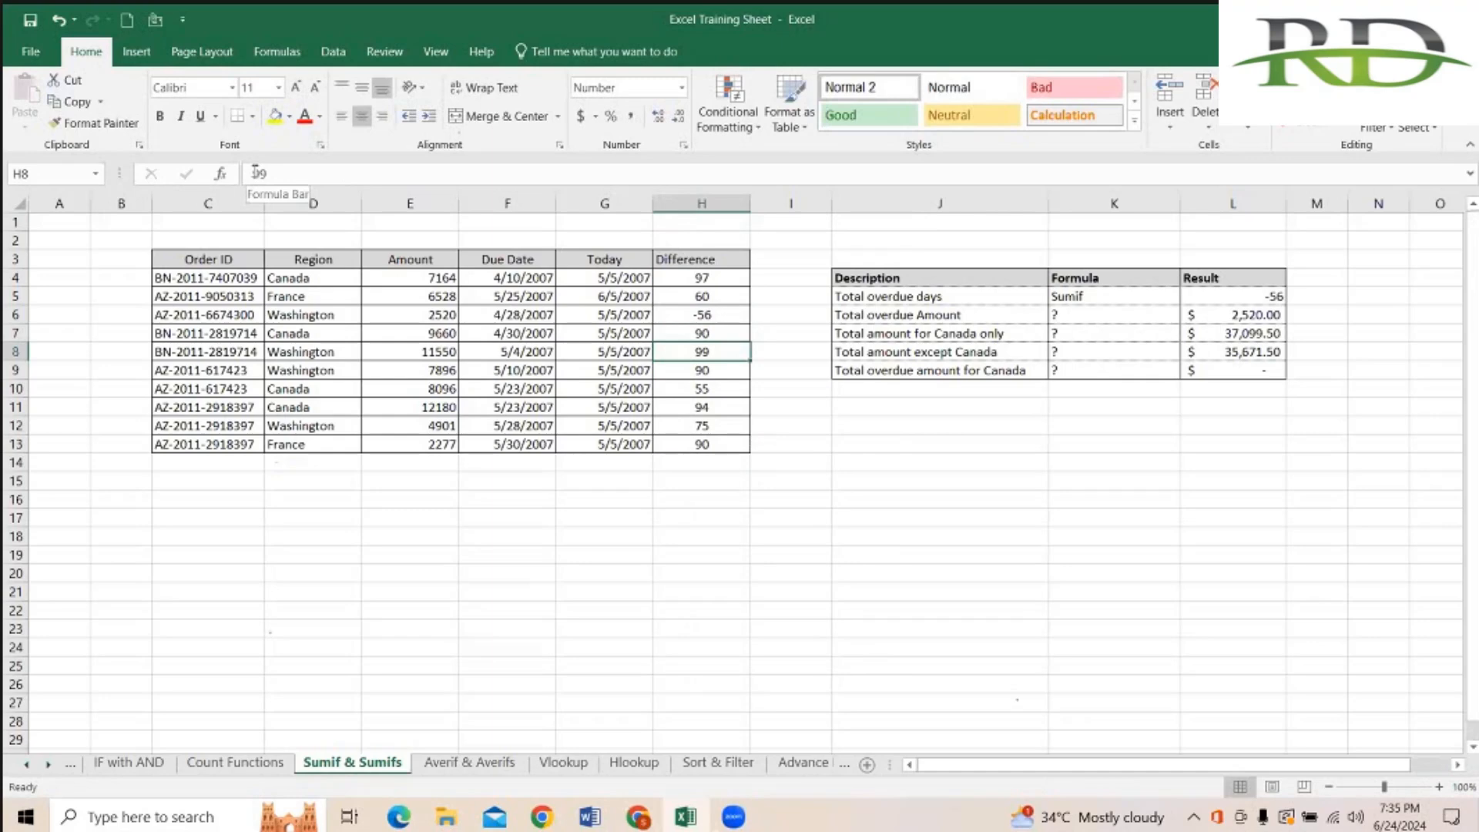
pyautogui.click(255, 173)
pyautogui.write('-')
pyautogui.press('Return')
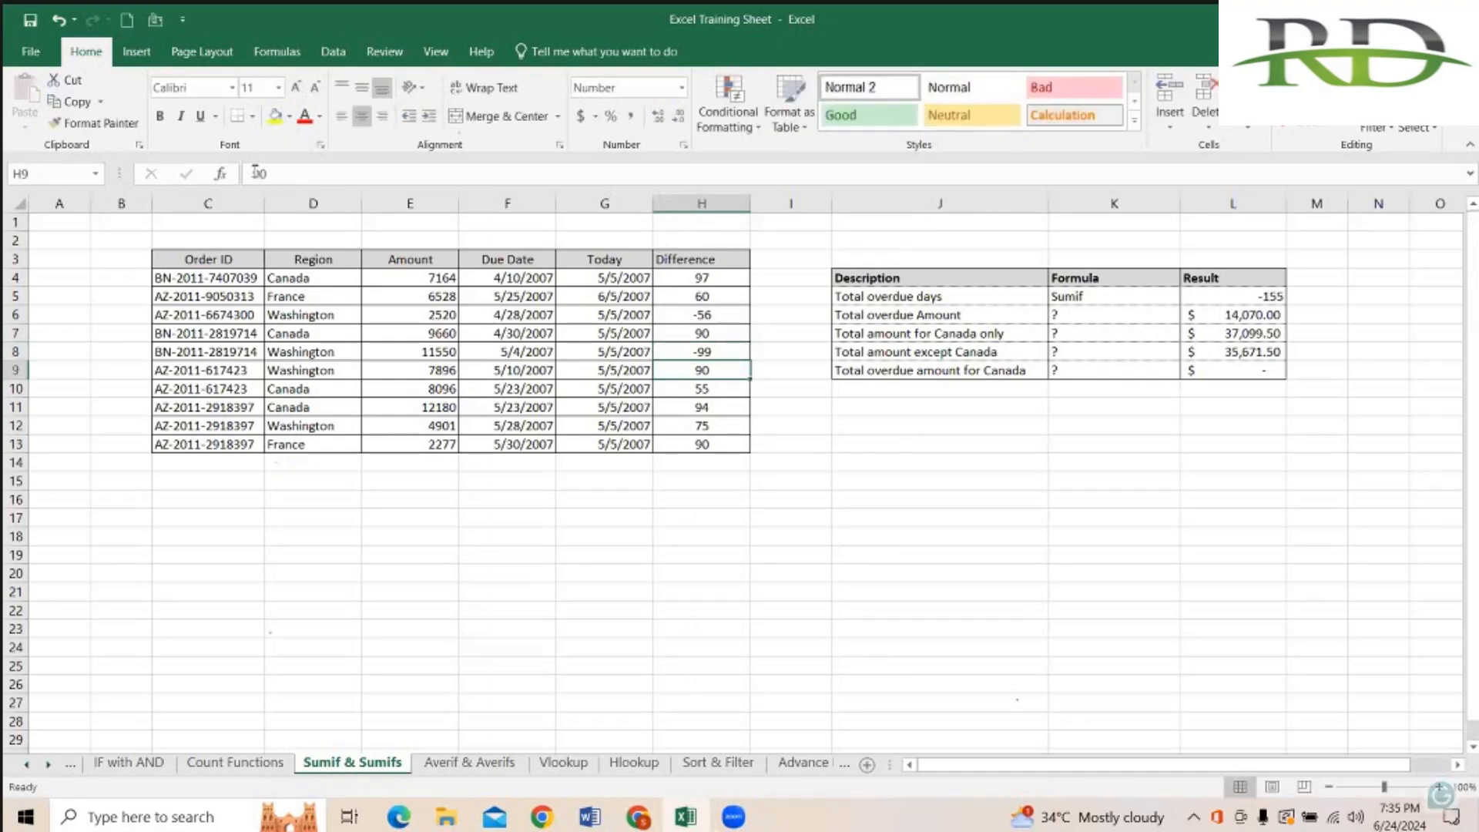
pyautogui.press('Return')
pyautogui.press('Return')
pyautogui.click(255, 173)
pyautogui.write('-')
pyautogui.press('Return')
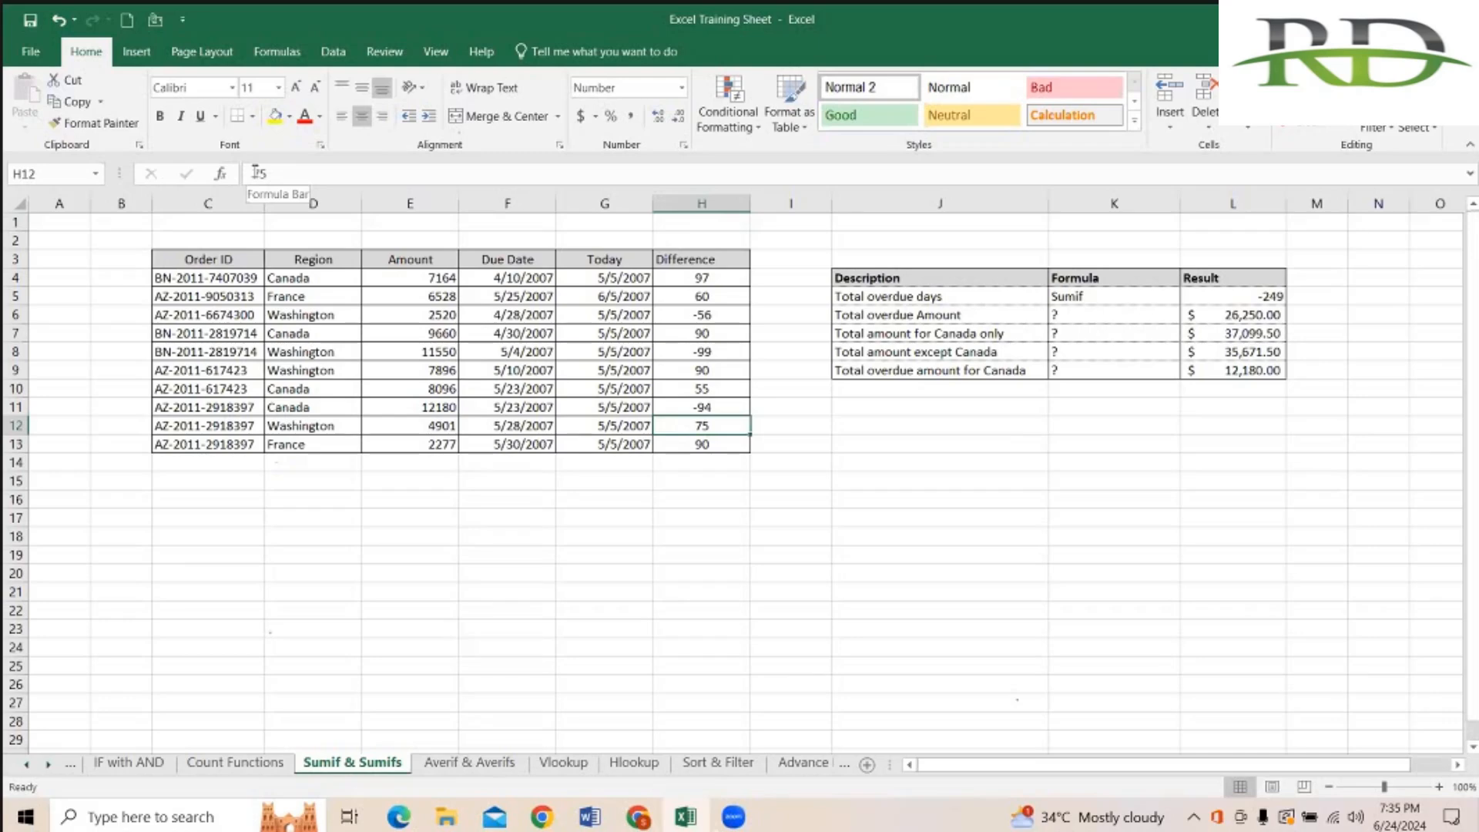
# Step: Replace the Difference header in H3 with "Loss amount"
pyautogui.press('Up')
pyautogui.press('Up')
pyautogui.press('Up')
pyautogui.press('Up')
pyautogui.press('Up')
pyautogui.press('Up')
pyautogui.press('Up')
pyautogui.press('Up')
pyautogui.press('Up')
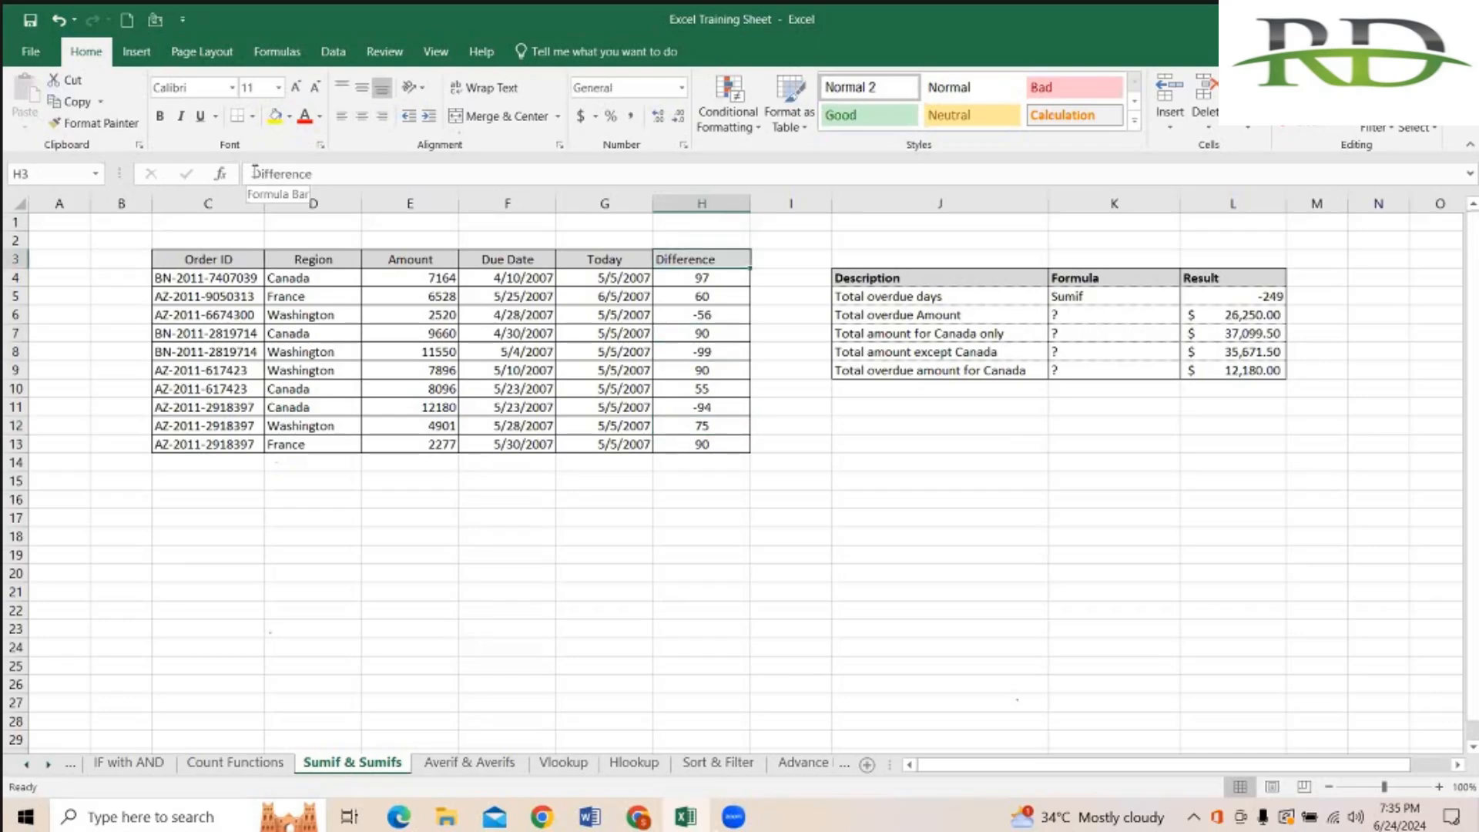
pyautogui.click(316, 175)
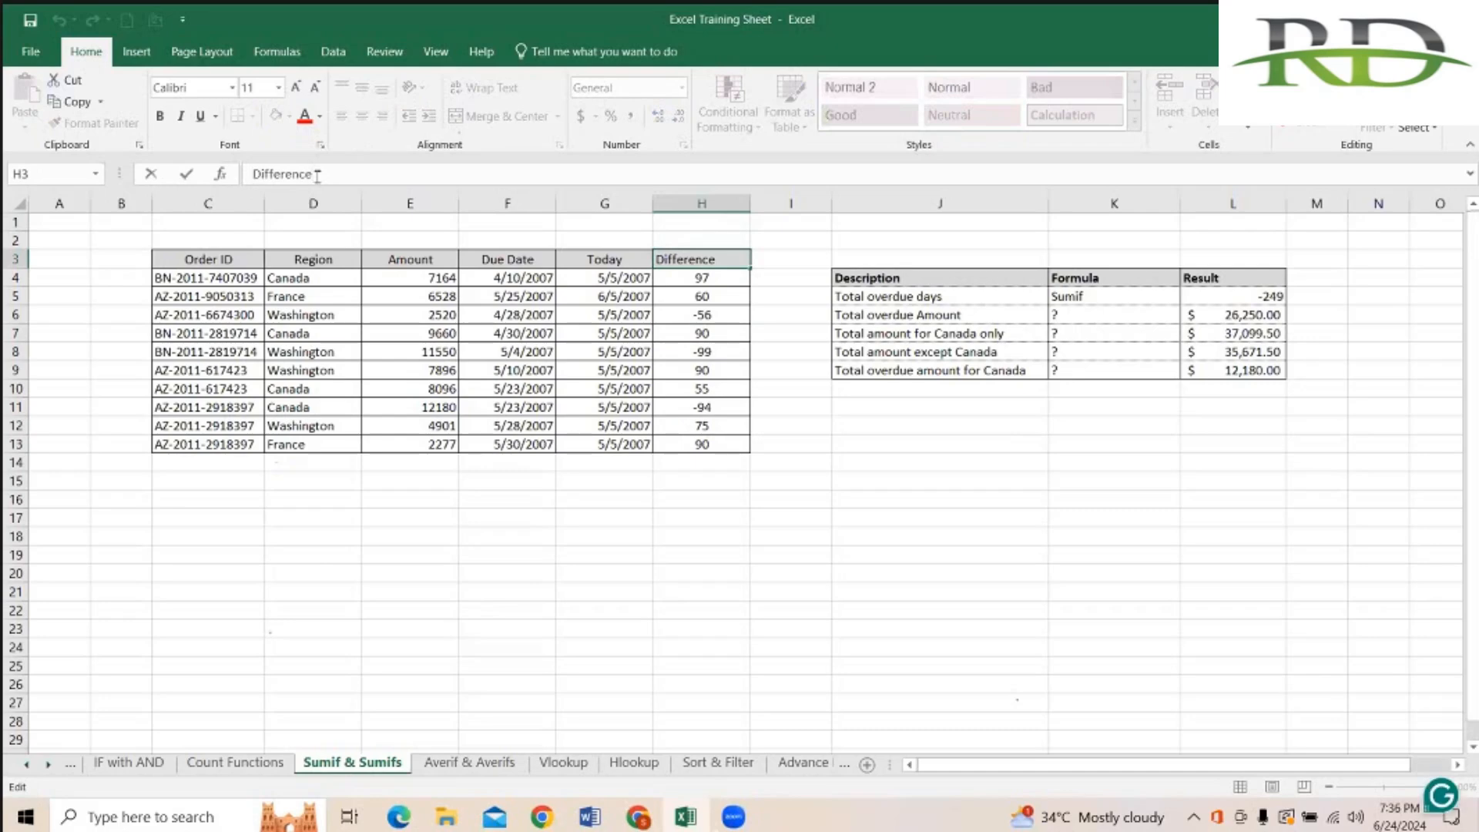
pyautogui.hotkey('ctrl', 'a')
pyautogui.write('P')
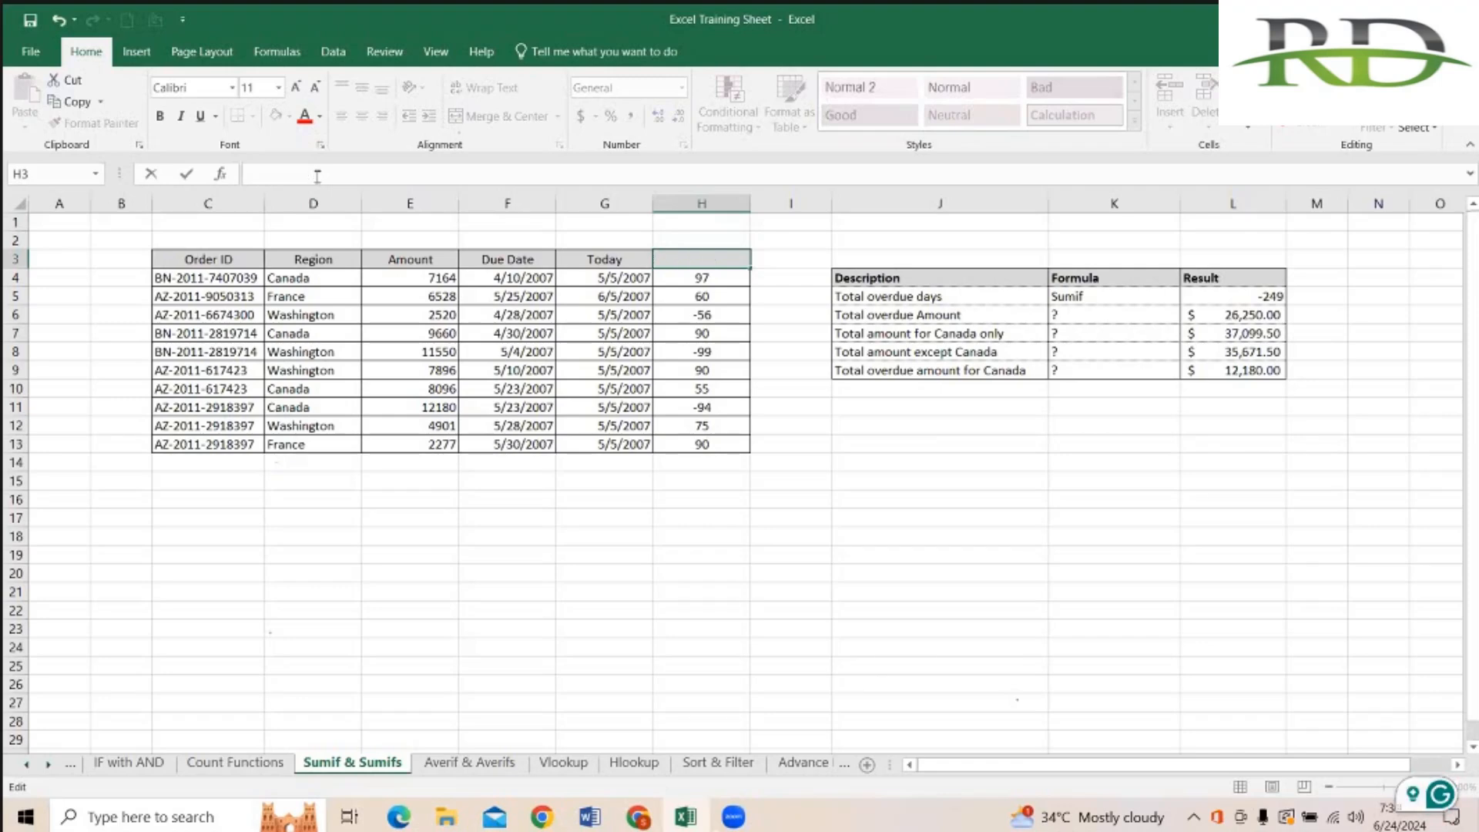
pyautogui.press('BackSpace')
pyautogui.write('Loss amount')
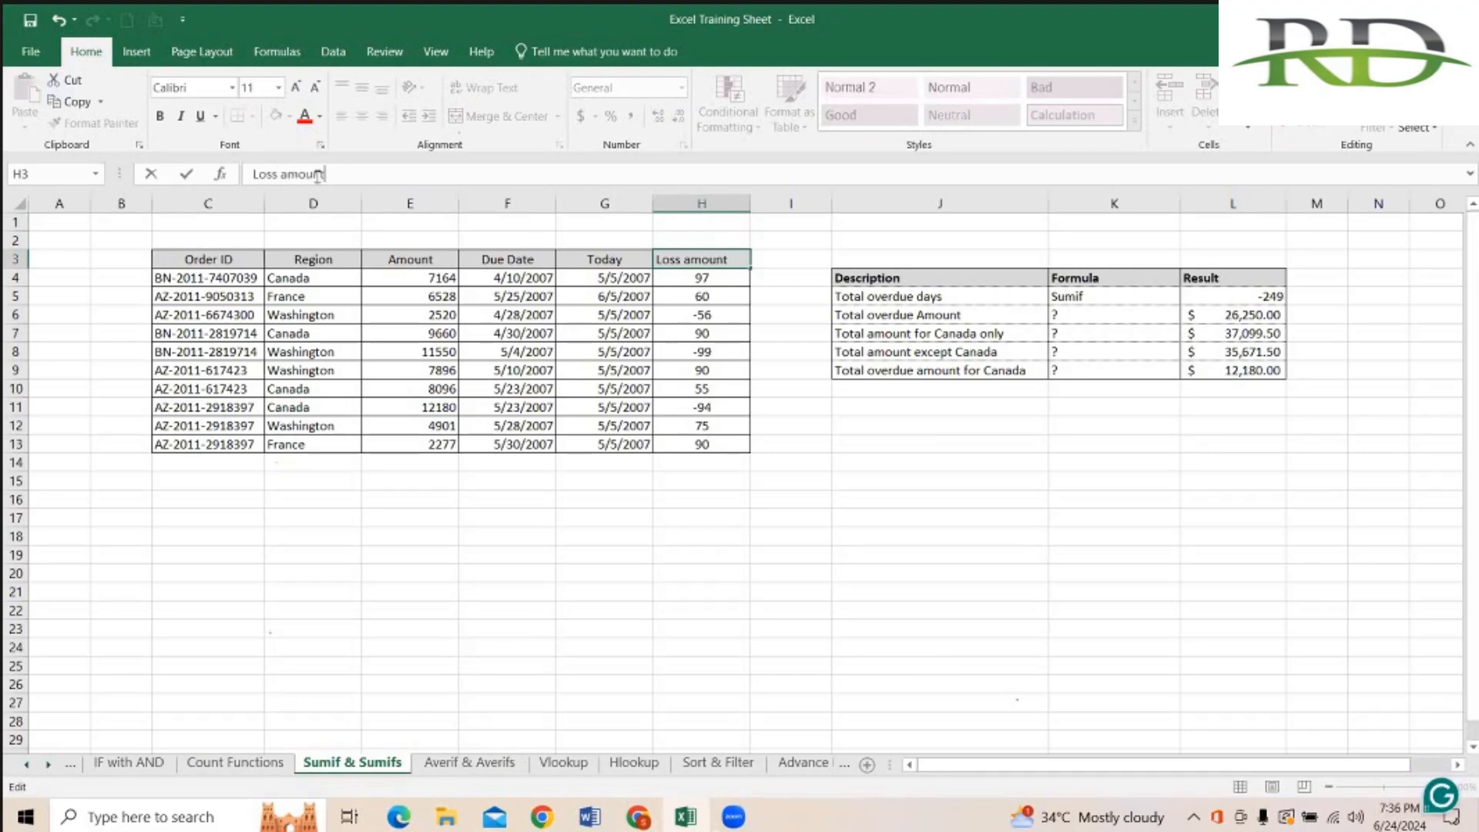
pyautogui.press('Return')
# Step: Extend the H3 header to "Loss amount_Jan 24" and widen column H to fit the text
pyautogui.press('Up')
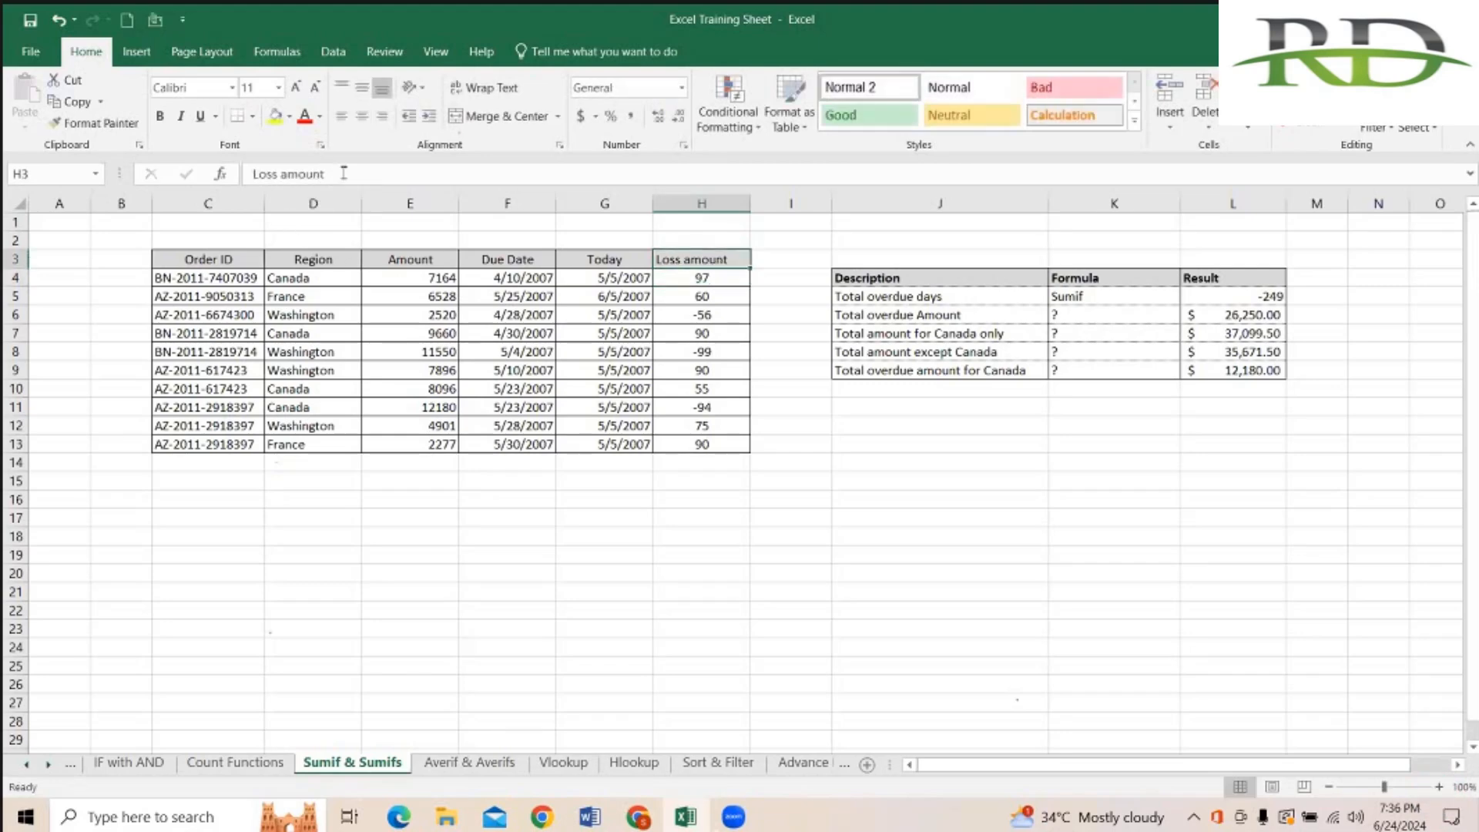
pyautogui.click(344, 173)
pyautogui.write('_')
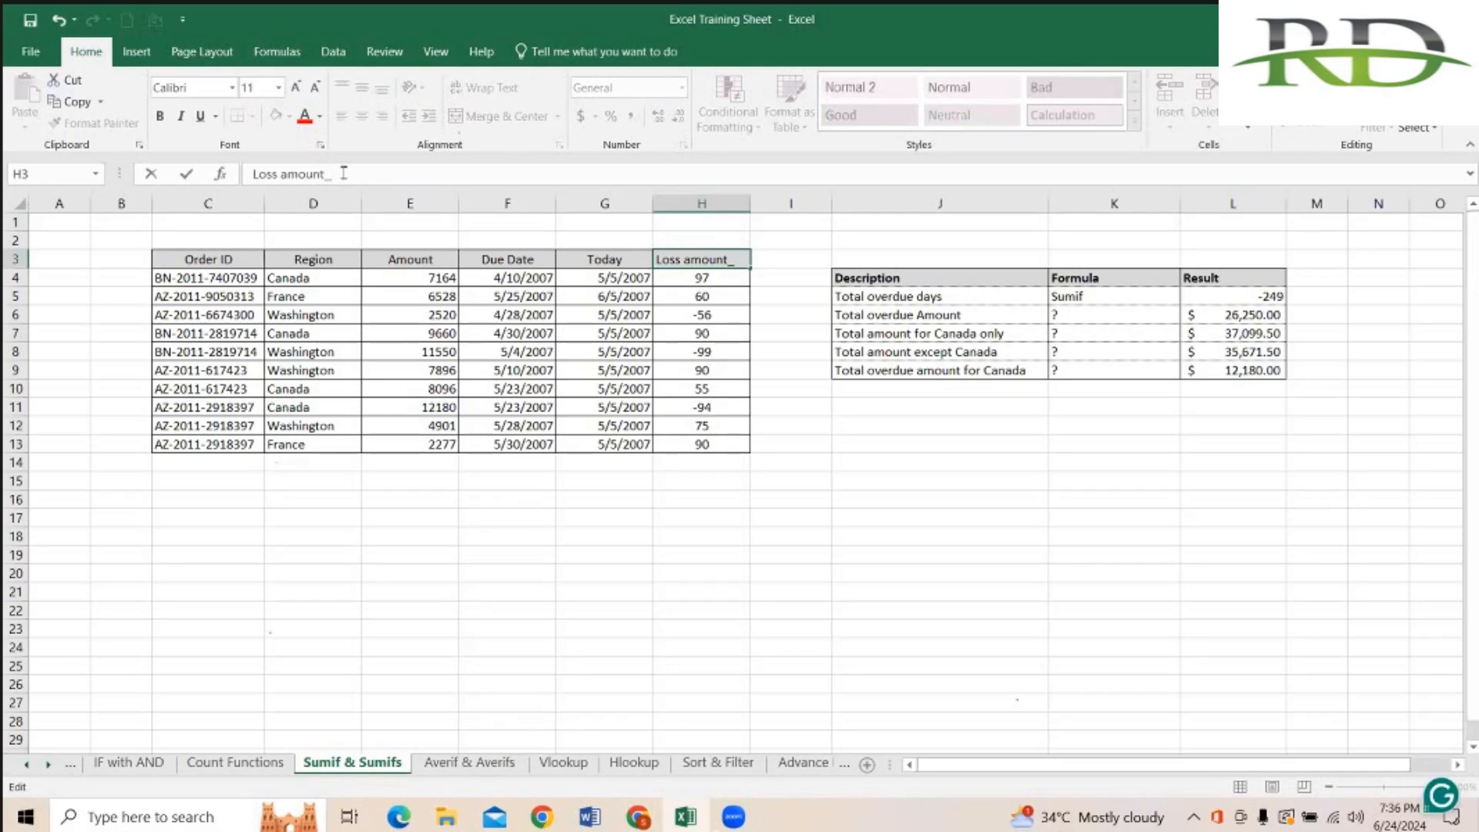
pyautogui.write('Jan 25')
pyautogui.press('BackSpace')
pyautogui.write('4')
pyautogui.press('Return')
pyautogui.moveTo(751, 203); pyautogui.dragTo(793, 204)
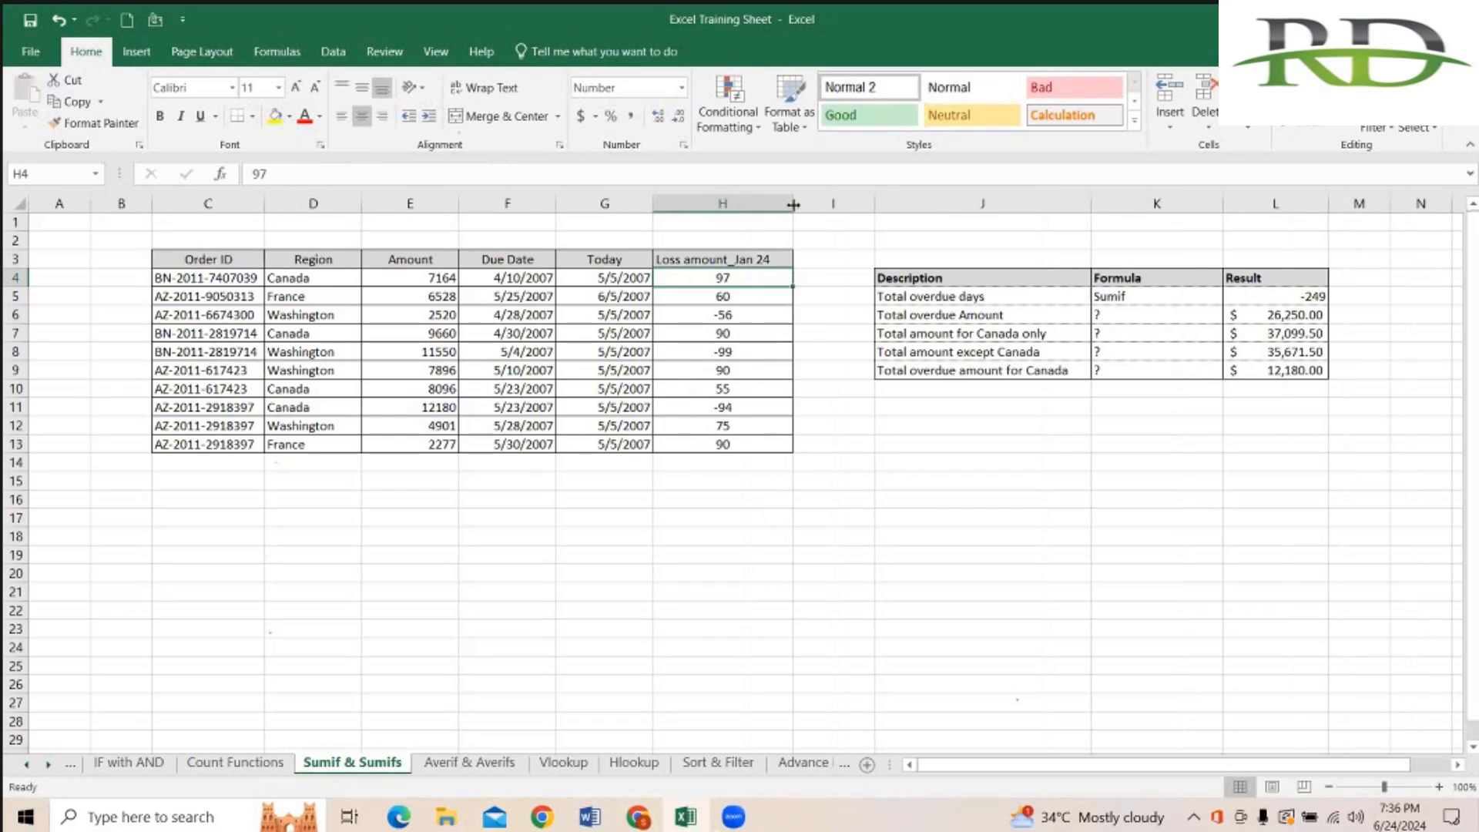
# Step: Clear the Total overdue days result in L5
pyautogui.click(890, 235)
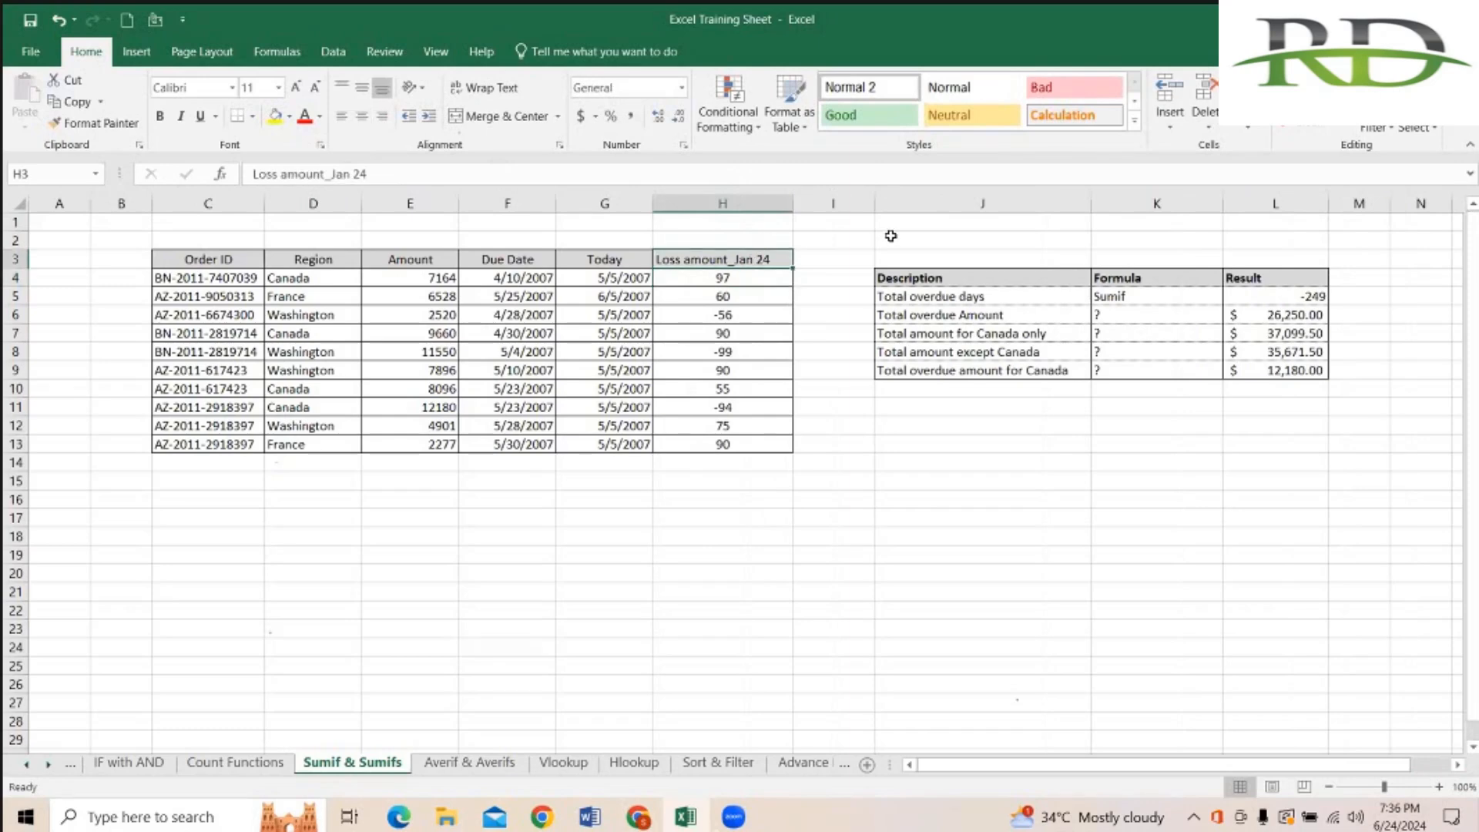
pyautogui.click(812, 221)
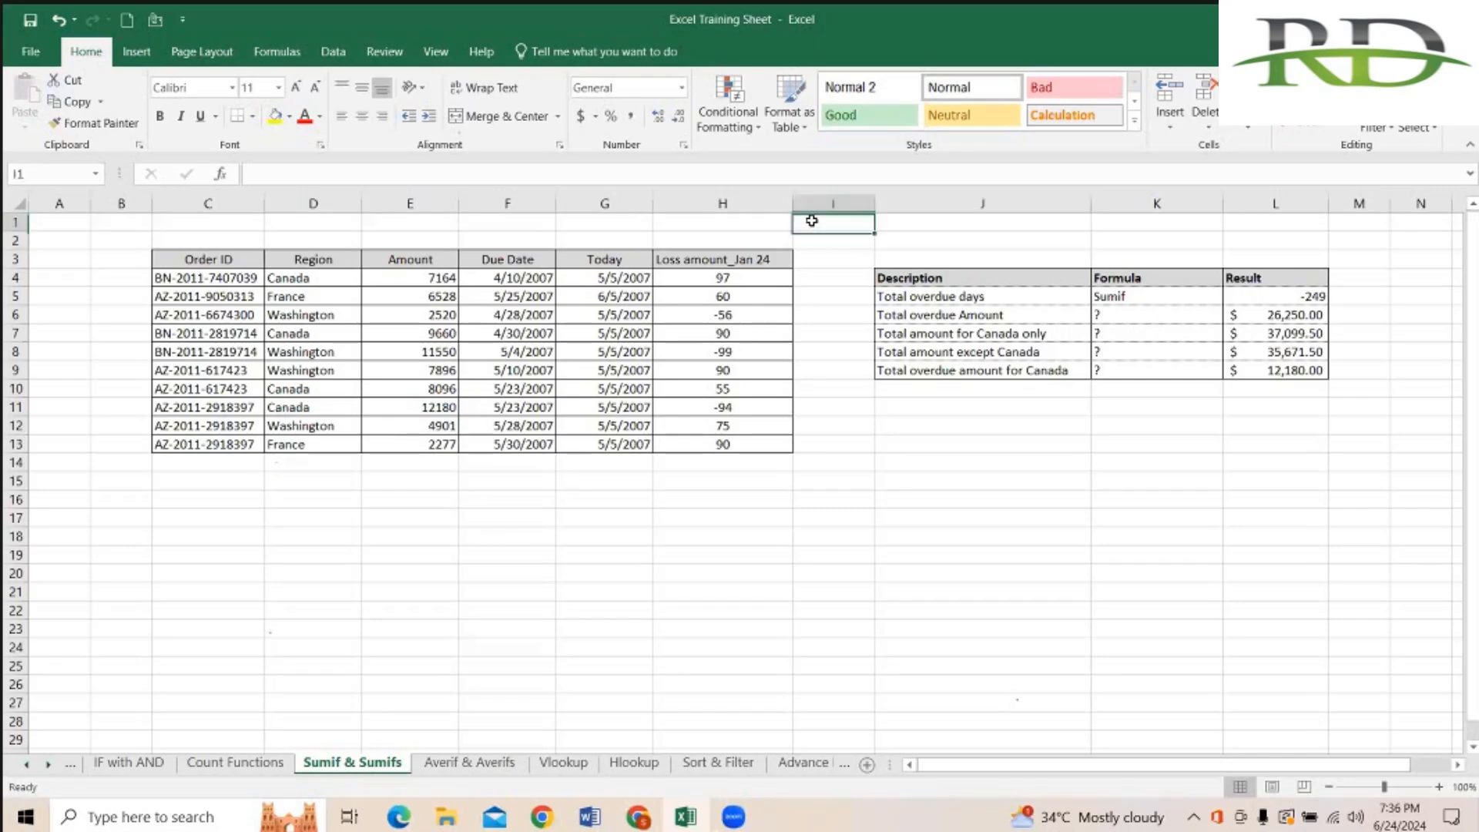
pyautogui.click(1265, 293)
pyautogui.doubleClick(1265, 292)
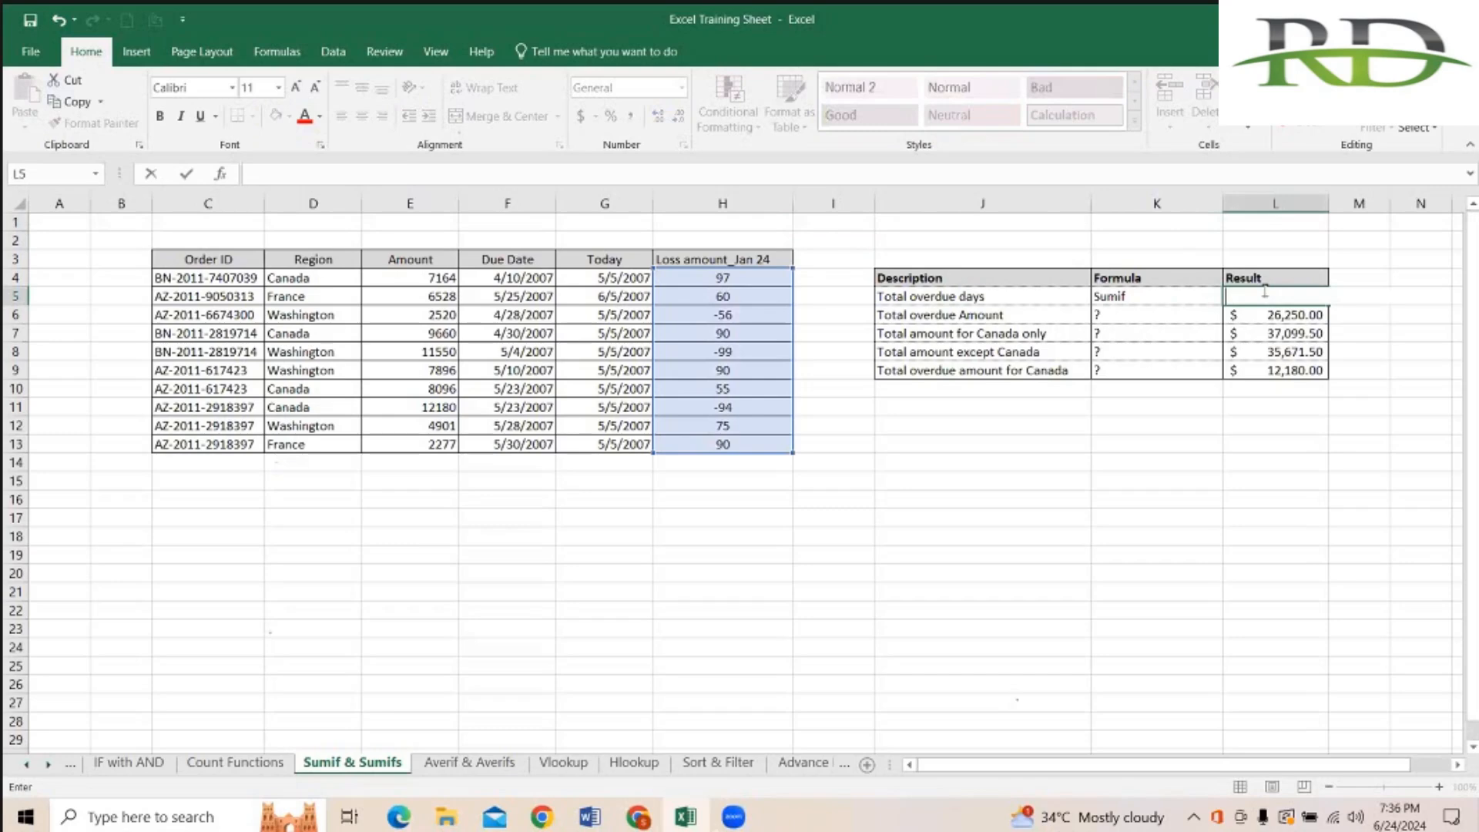
pyautogui.press('Tab')
pyautogui.click(1264, 291)
pyautogui.doubleClick(1265, 291)
pyautogui.write('=')
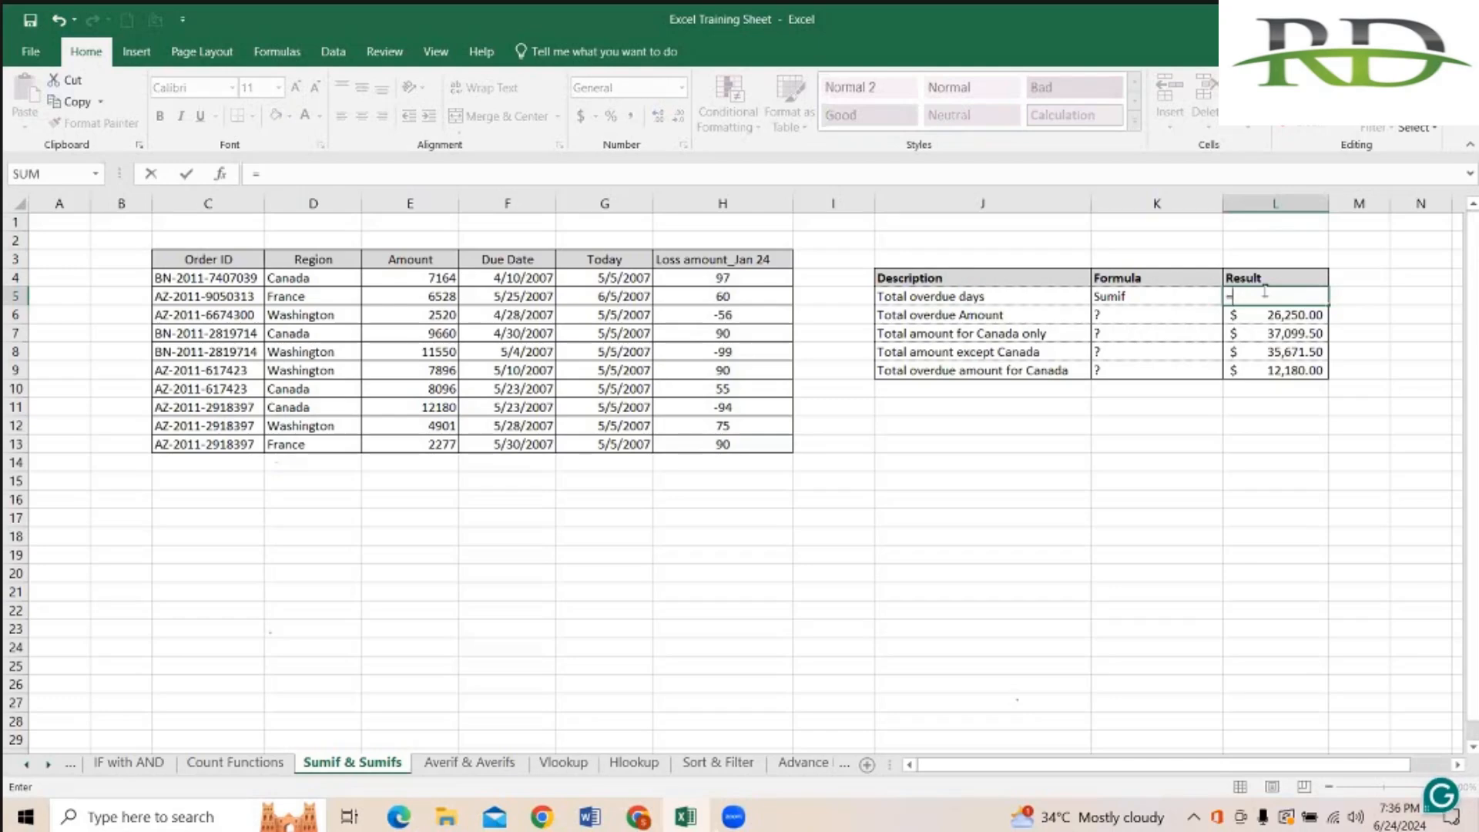
pyautogui.write('sum')
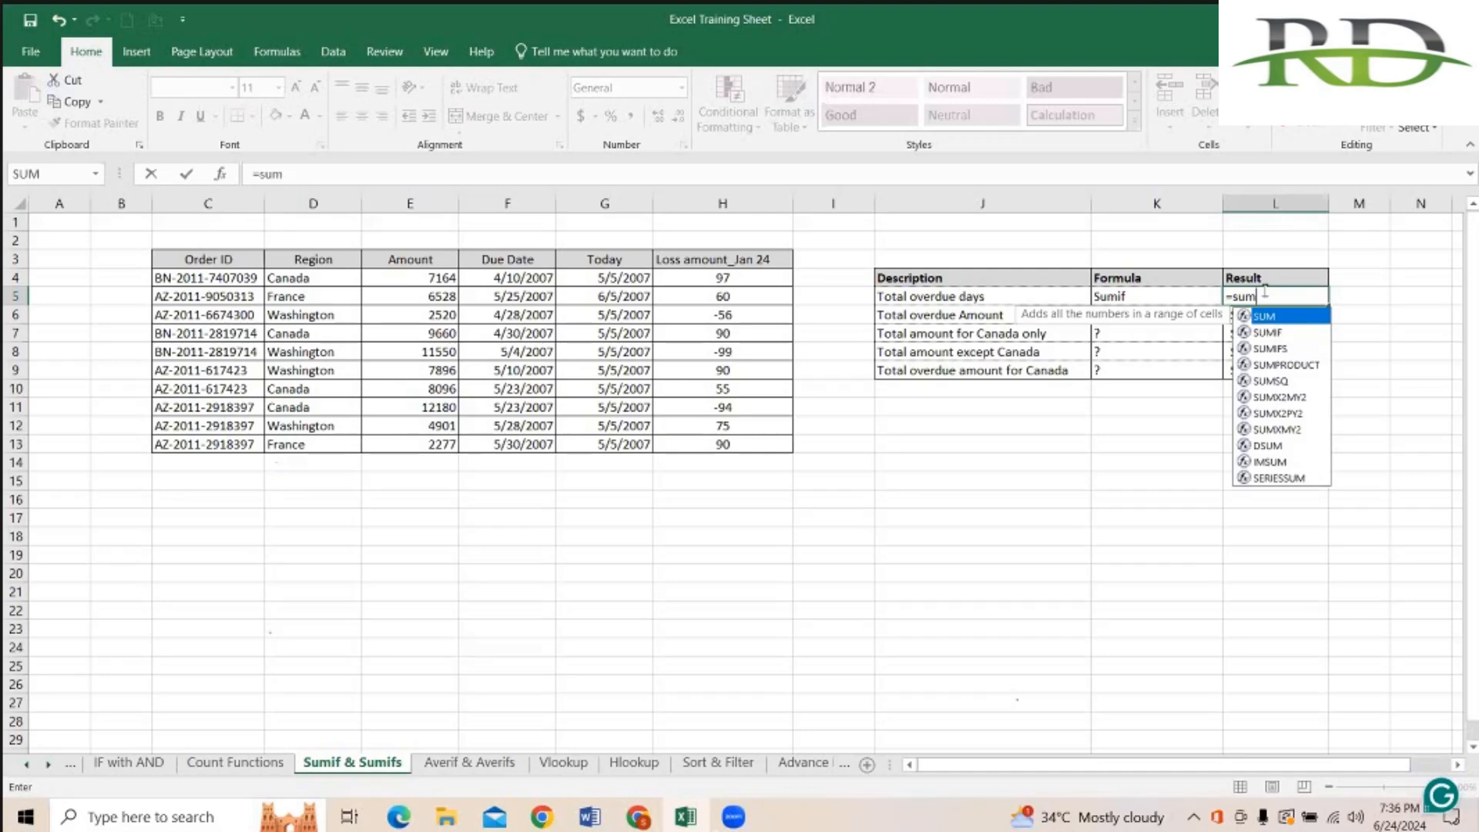
pyautogui.press('Down')
pyautogui.press('Tab')
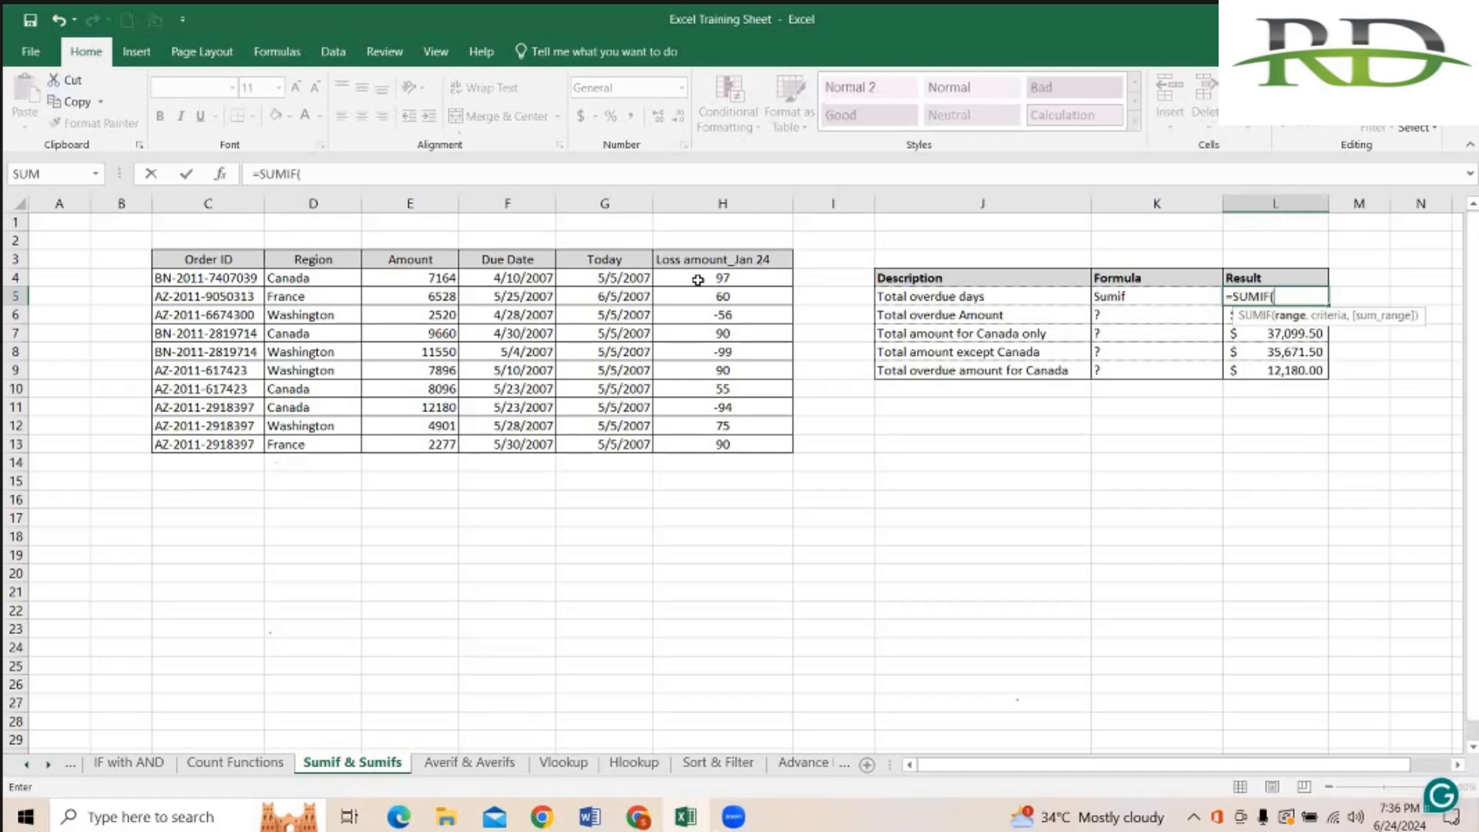
pyautogui.moveTo(684, 276); pyautogui.dragTo(697, 445)
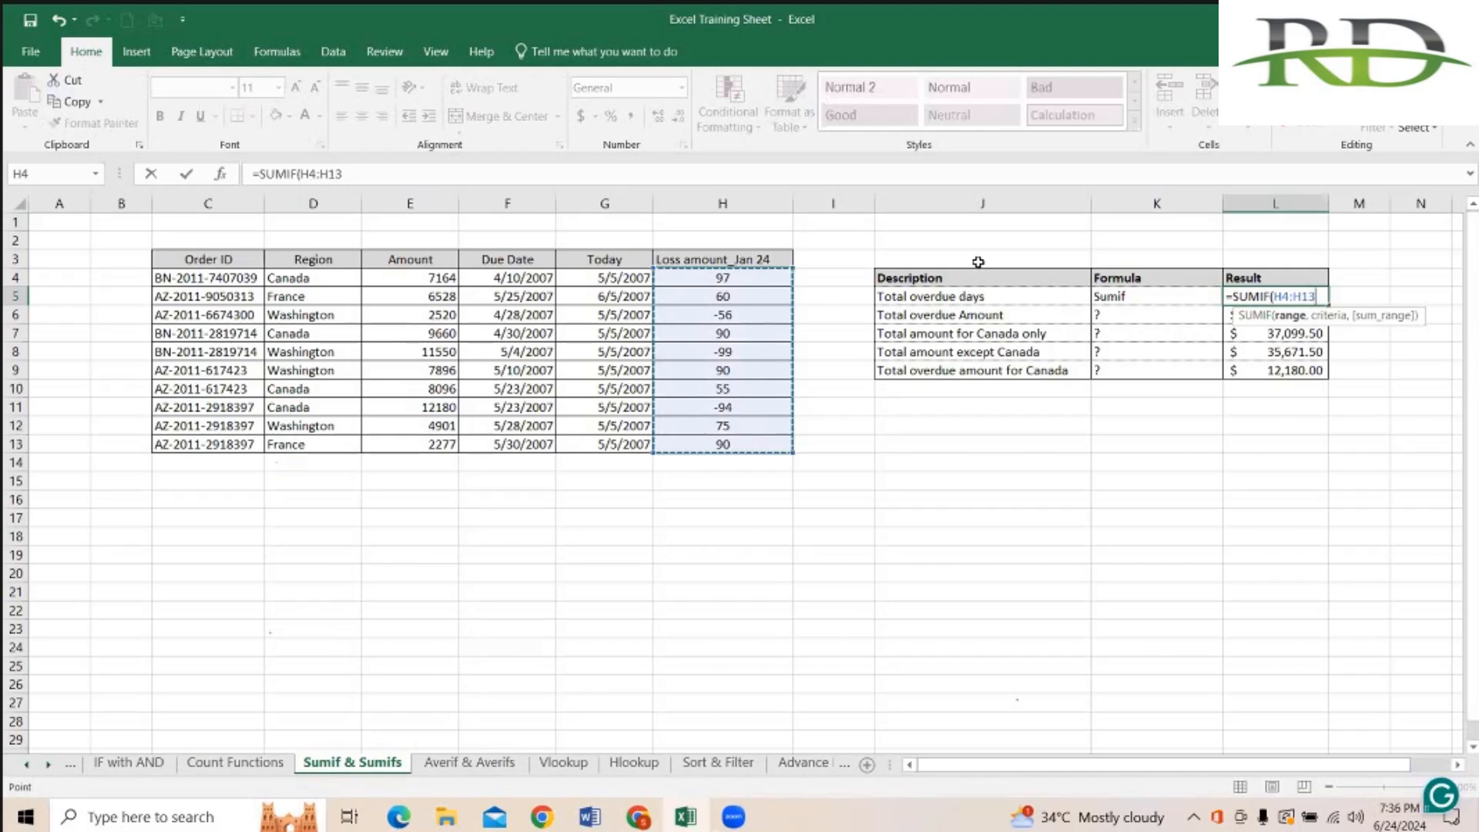
pyautogui.write(',')
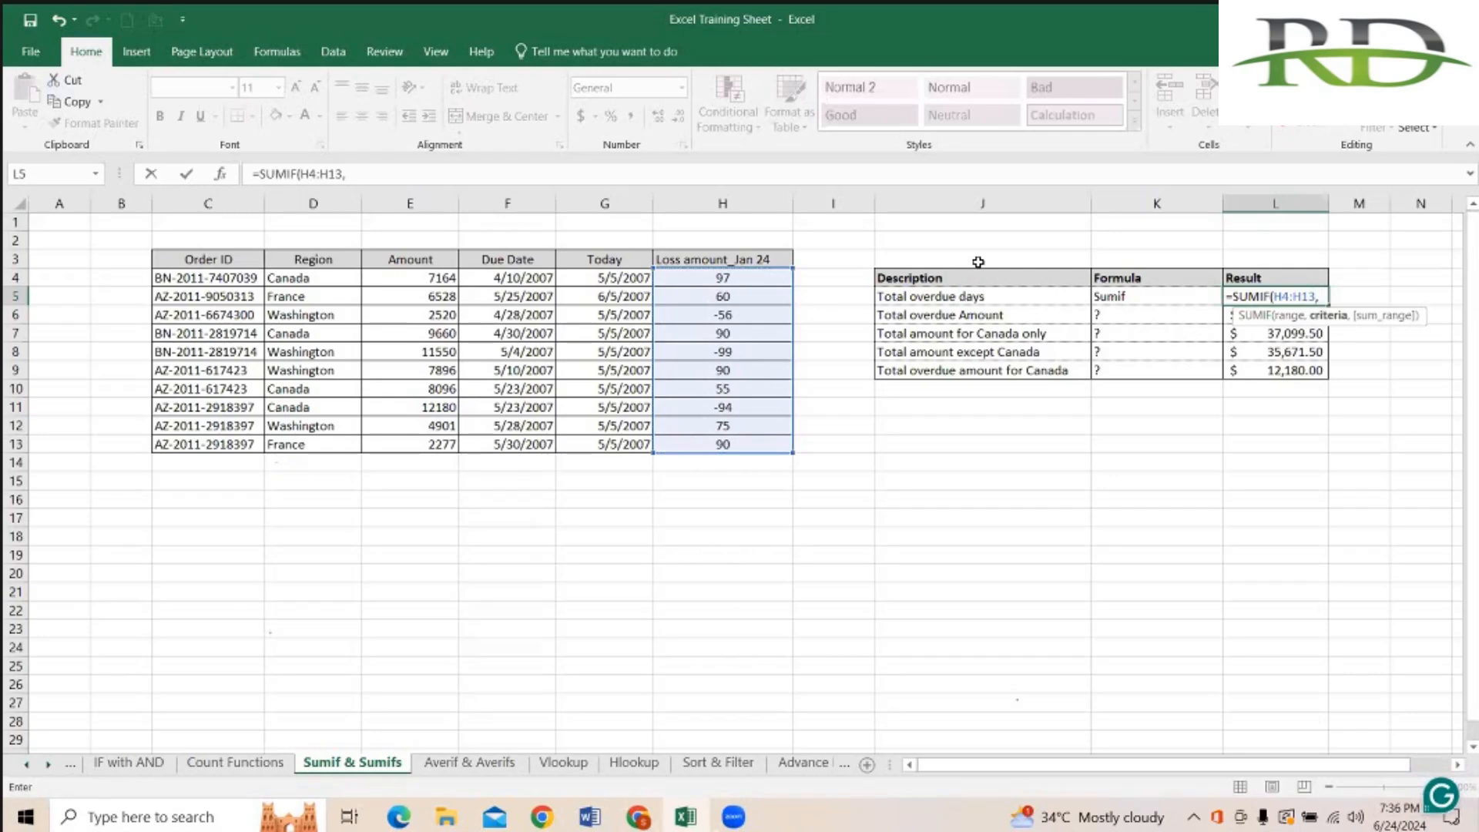
pyautogui.write(' "')
pyautogui.write('<')
pyautogui.press('BackSpace')
pyautogui.press('BackSpace')
pyautogui.press('BackSpace')
pyautogui.press('BackSpace')
pyautogui.press('BackSpace')
pyautogui.press('BackSpace')
pyautogui.press('BackSpace')
pyautogui.press('BackSpace')
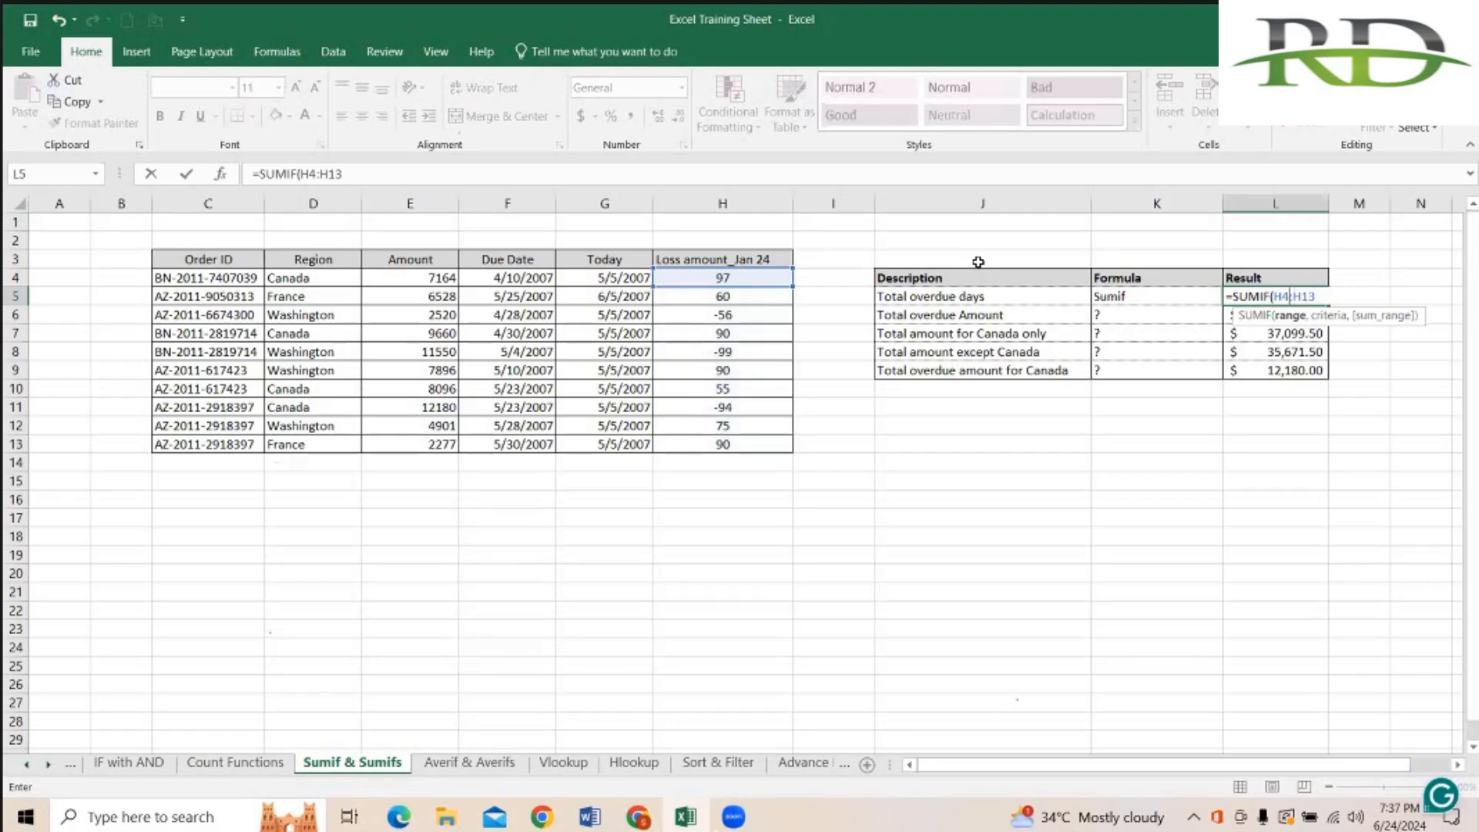
pyautogui.press('Escape')
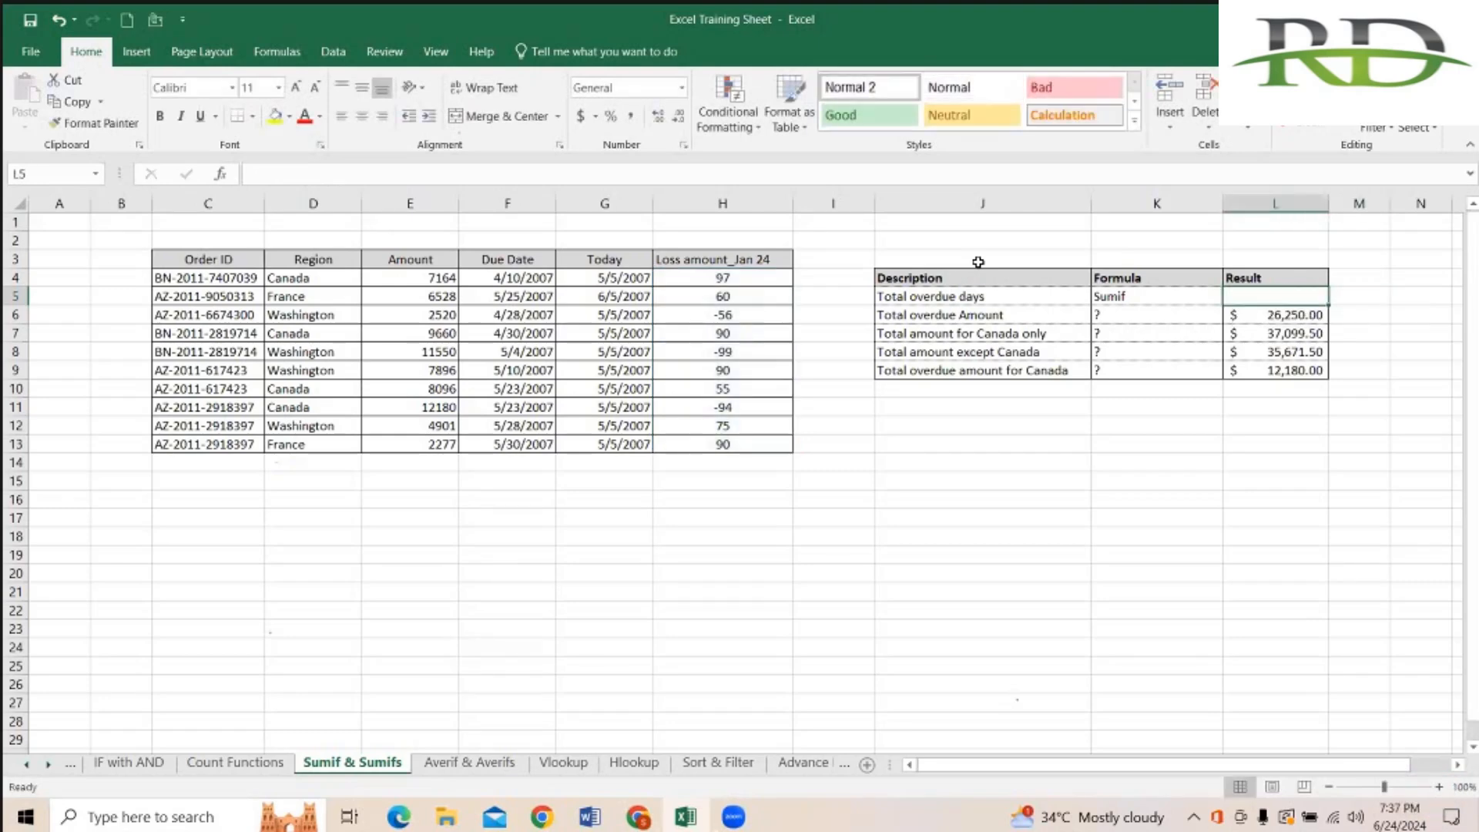
# Step: Undo the recent edits step by step until column H holds its original F4-G4 Difference formulas
pyautogui.hotkey('ctrl', 'z')
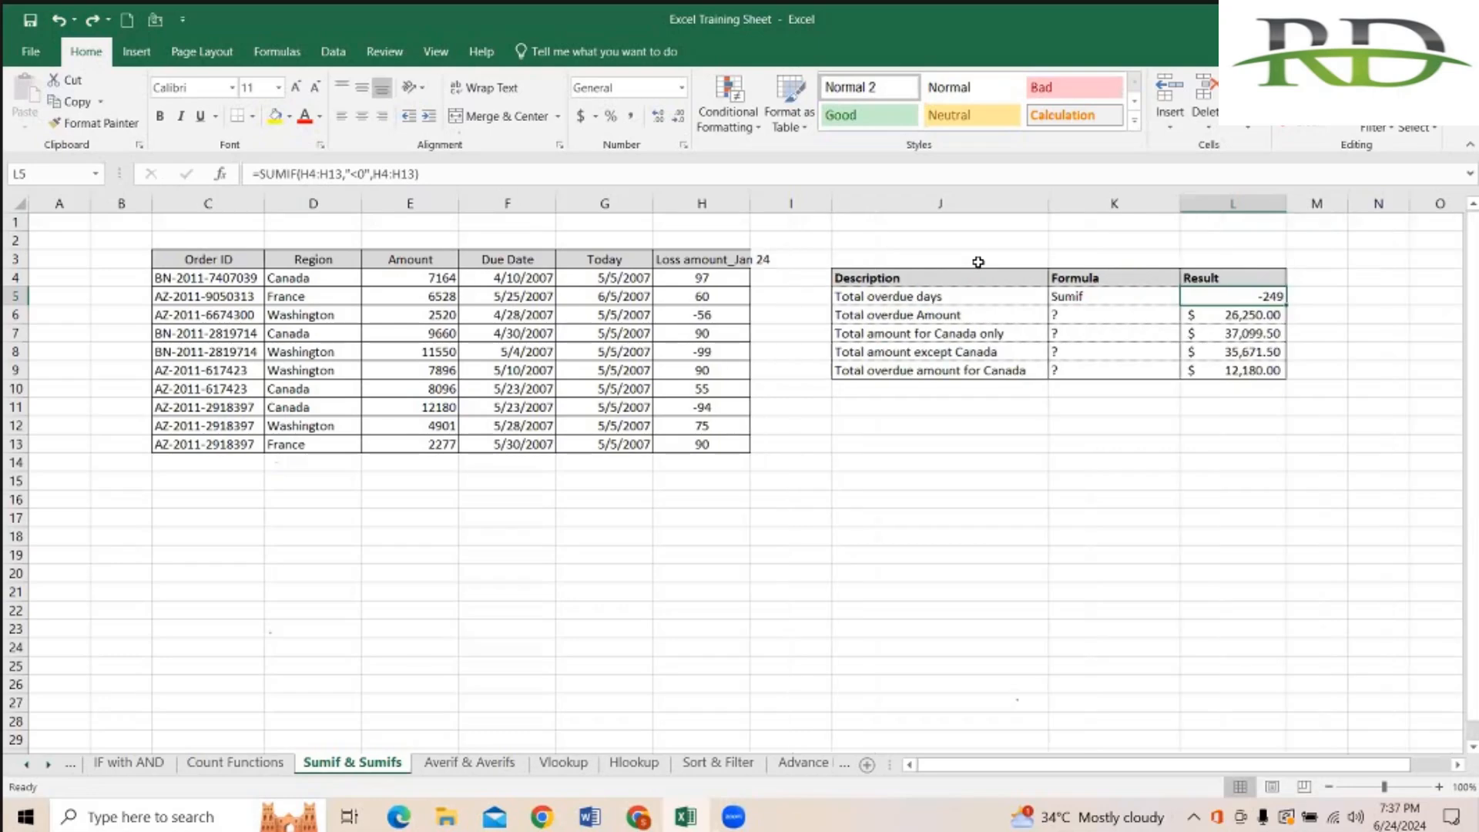
pyautogui.hotkey('ctrl', 'y')
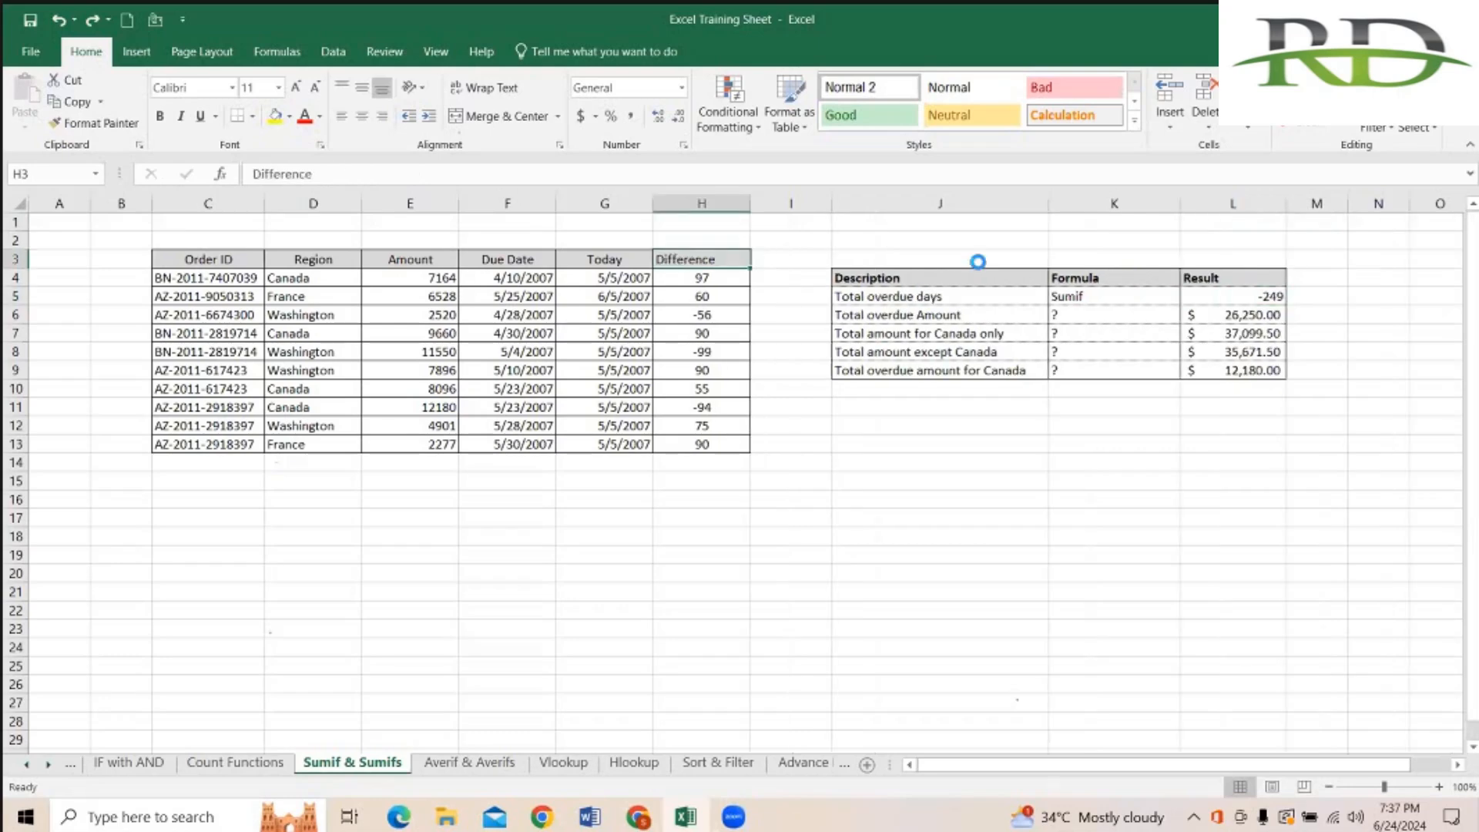
pyautogui.hotkey('ctrl', 'y')
pyautogui.hotkey('ctrl', 'y')
pyautogui.hotkey('ctrl', 'y')
pyautogui.hotkey('ctrl', 'y')
pyautogui.hotkey('ctrl', 'y')
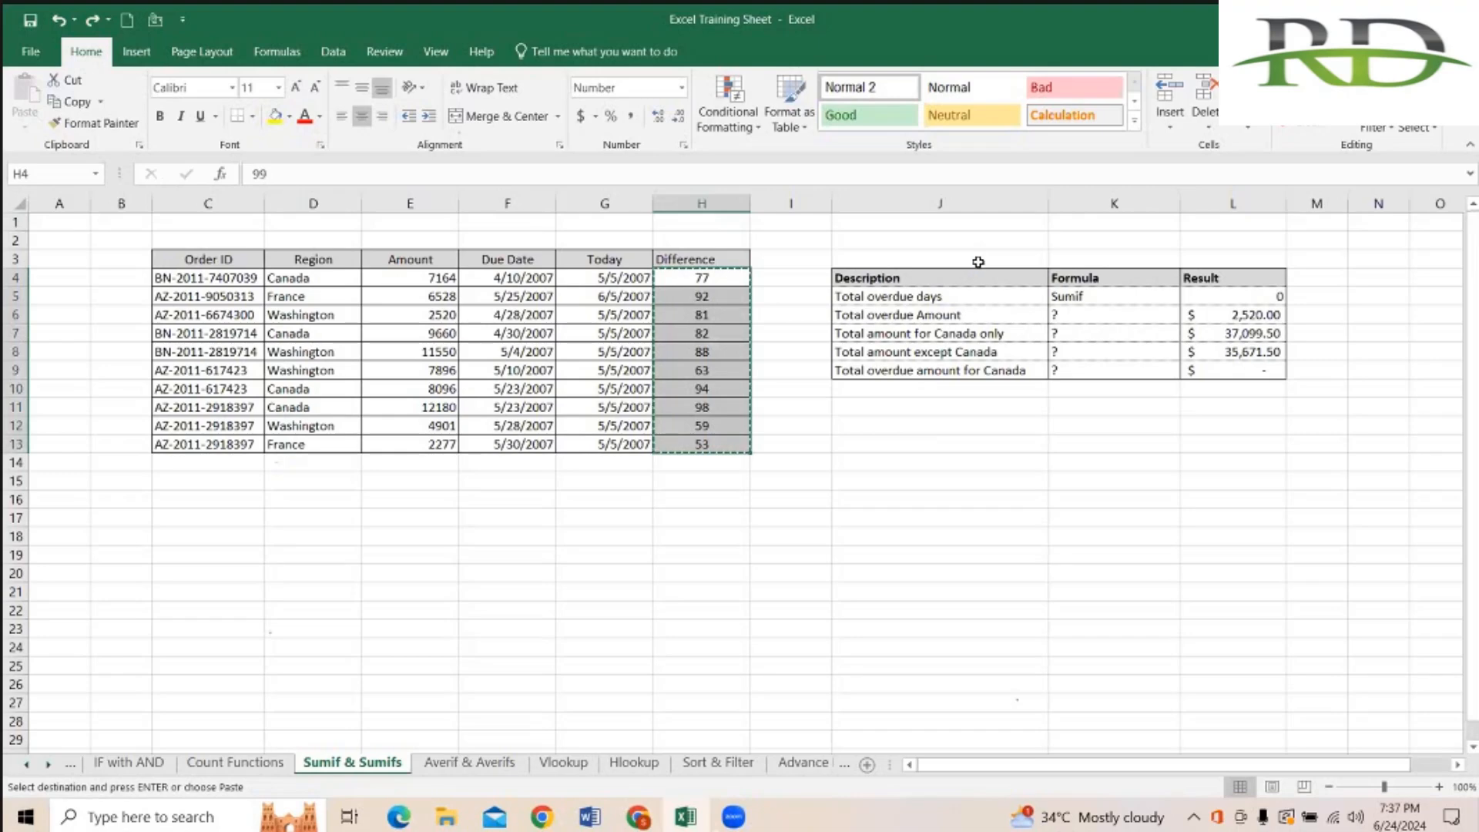
pyautogui.hotkey('ctrl', 'y')
pyautogui.hotkey('ctrl', 'y')
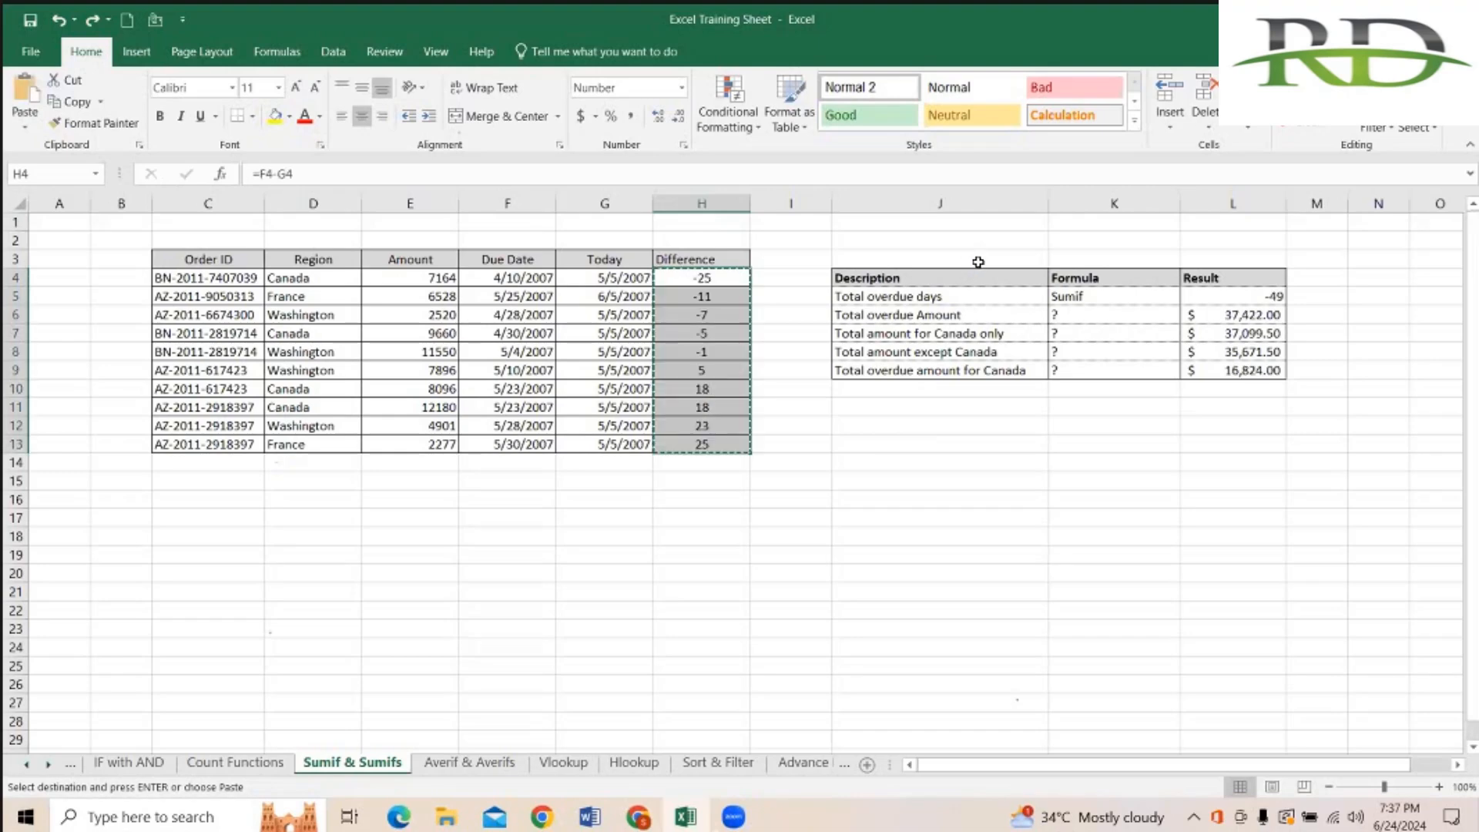
pyautogui.hotkey('ctrl', 'y')
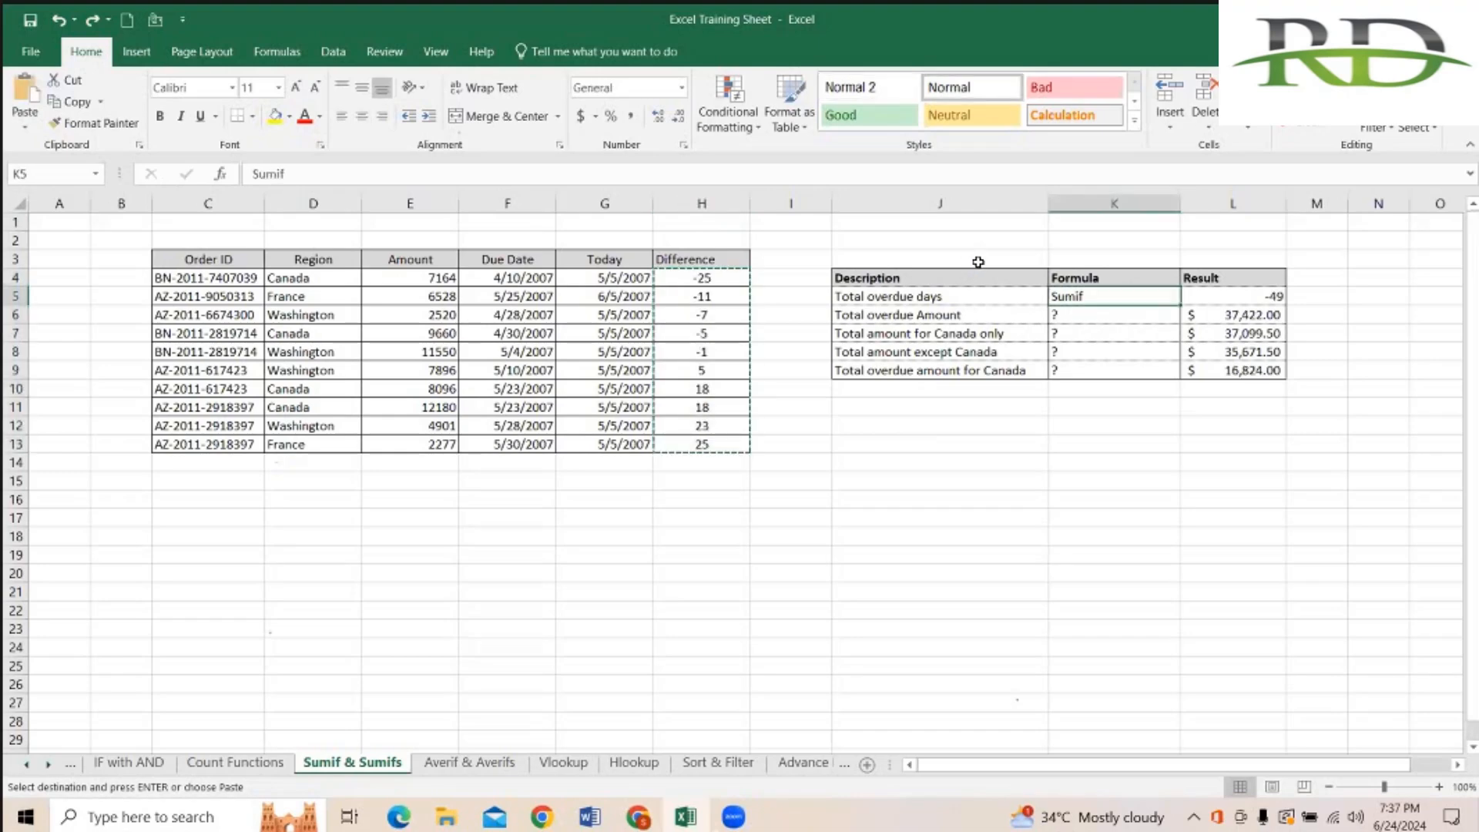
pyautogui.hotkey('ctrl', 'y')
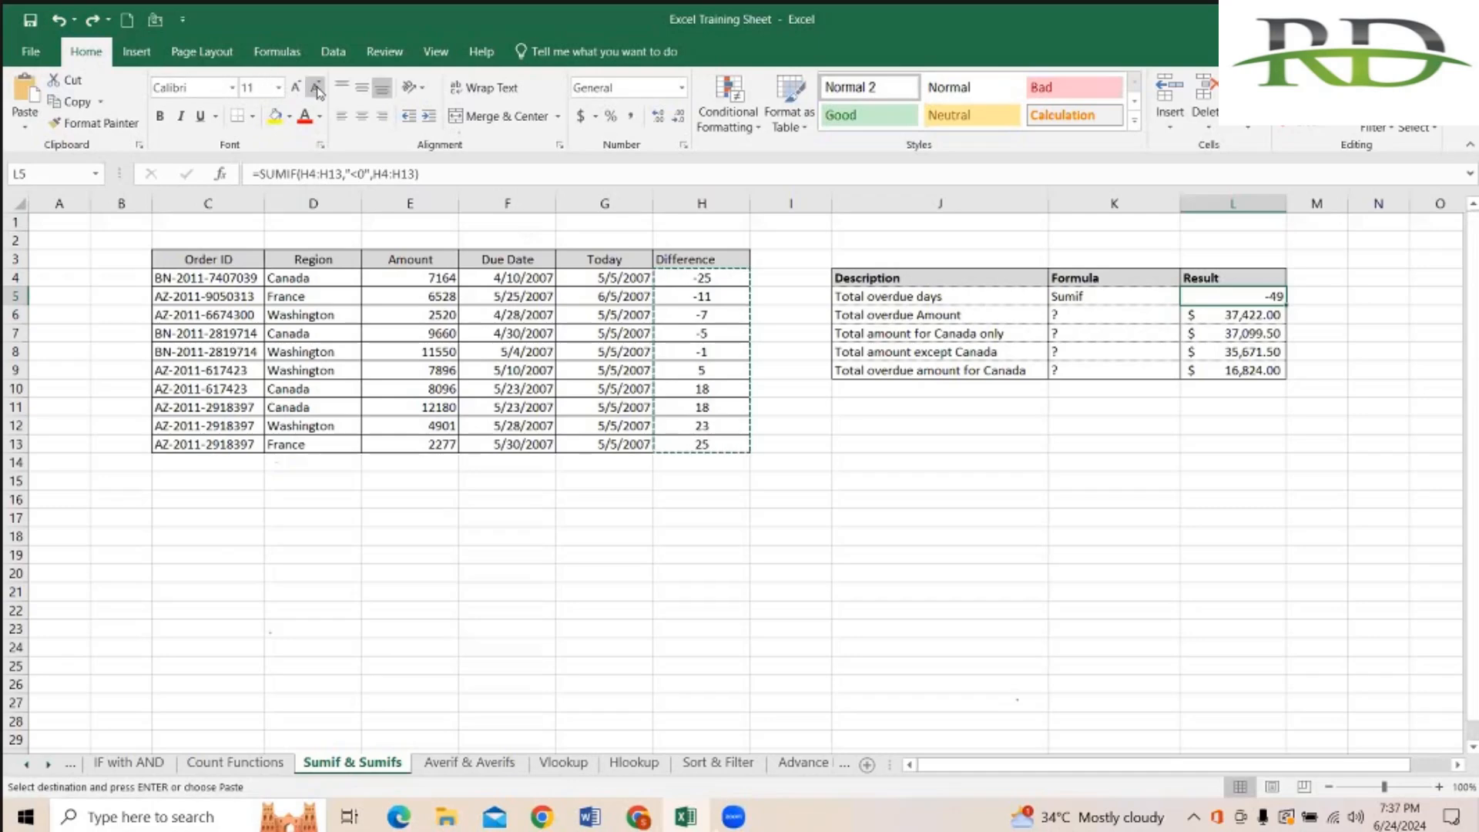
# Step: Redo the undone edits until H3 reads "Loss amount" above the fixed values in H4:H13
pyautogui.click(93, 22)
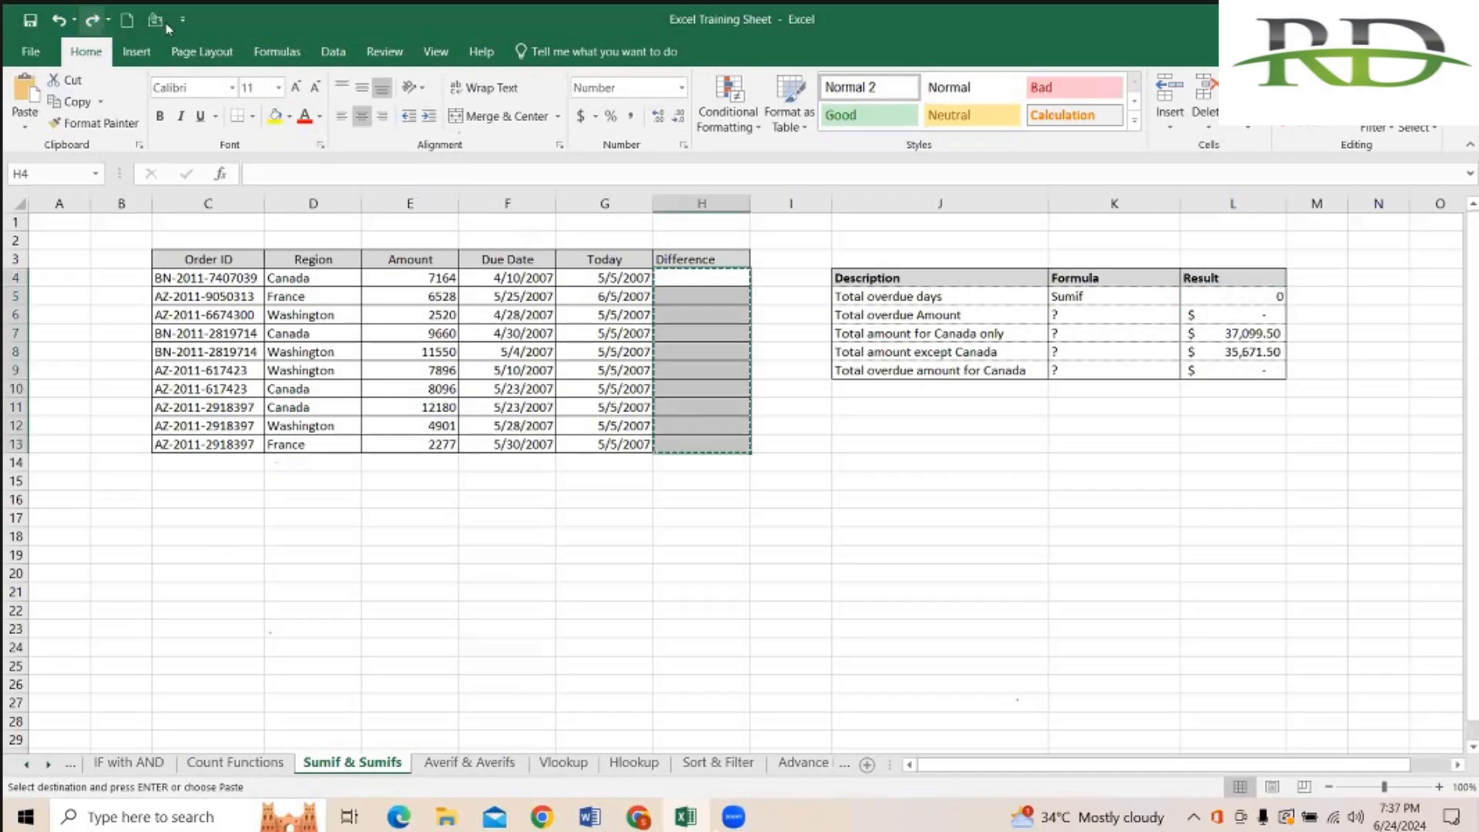
pyautogui.click(93, 21)
pyautogui.click(93, 22)
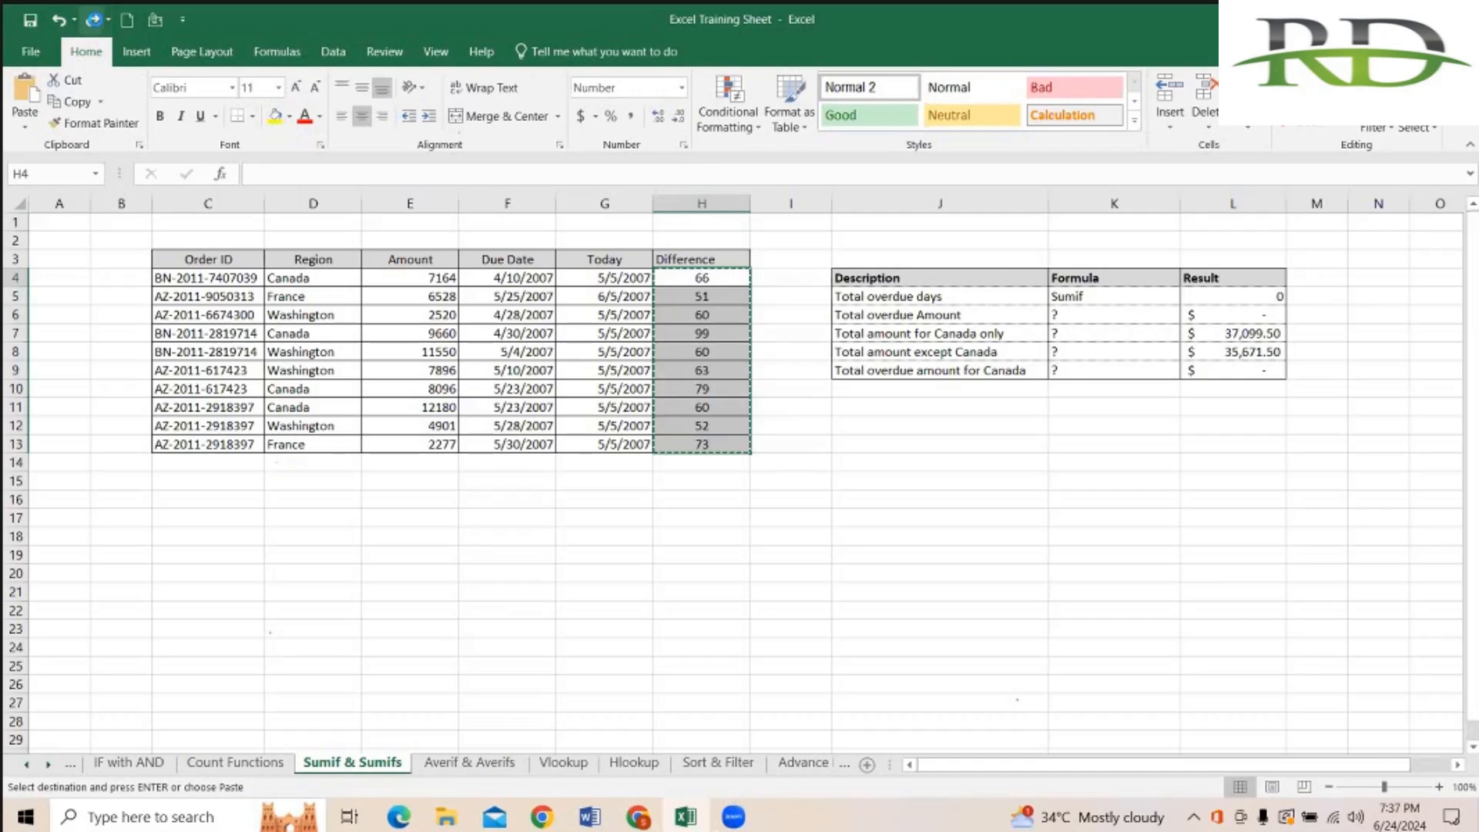
pyautogui.click(93, 22)
pyautogui.click(93, 22)
pyautogui.click(93, 22)
pyautogui.click(1412, 460)
# Step: Start a new SUMIF formula in L5 for Total overdue days, with H4:H13 as its range
pyautogui.click(1256, 298)
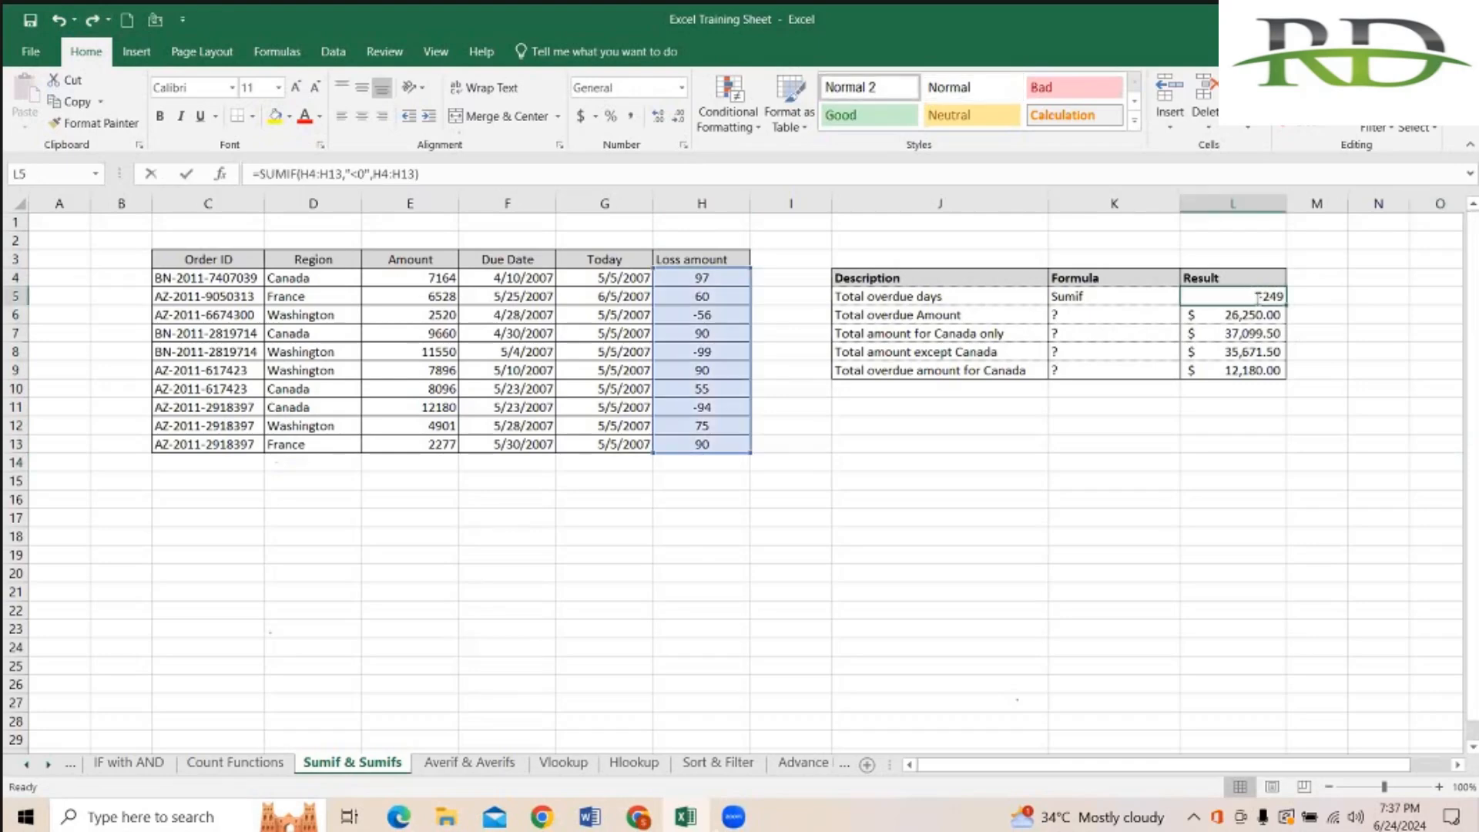
pyautogui.write('=')
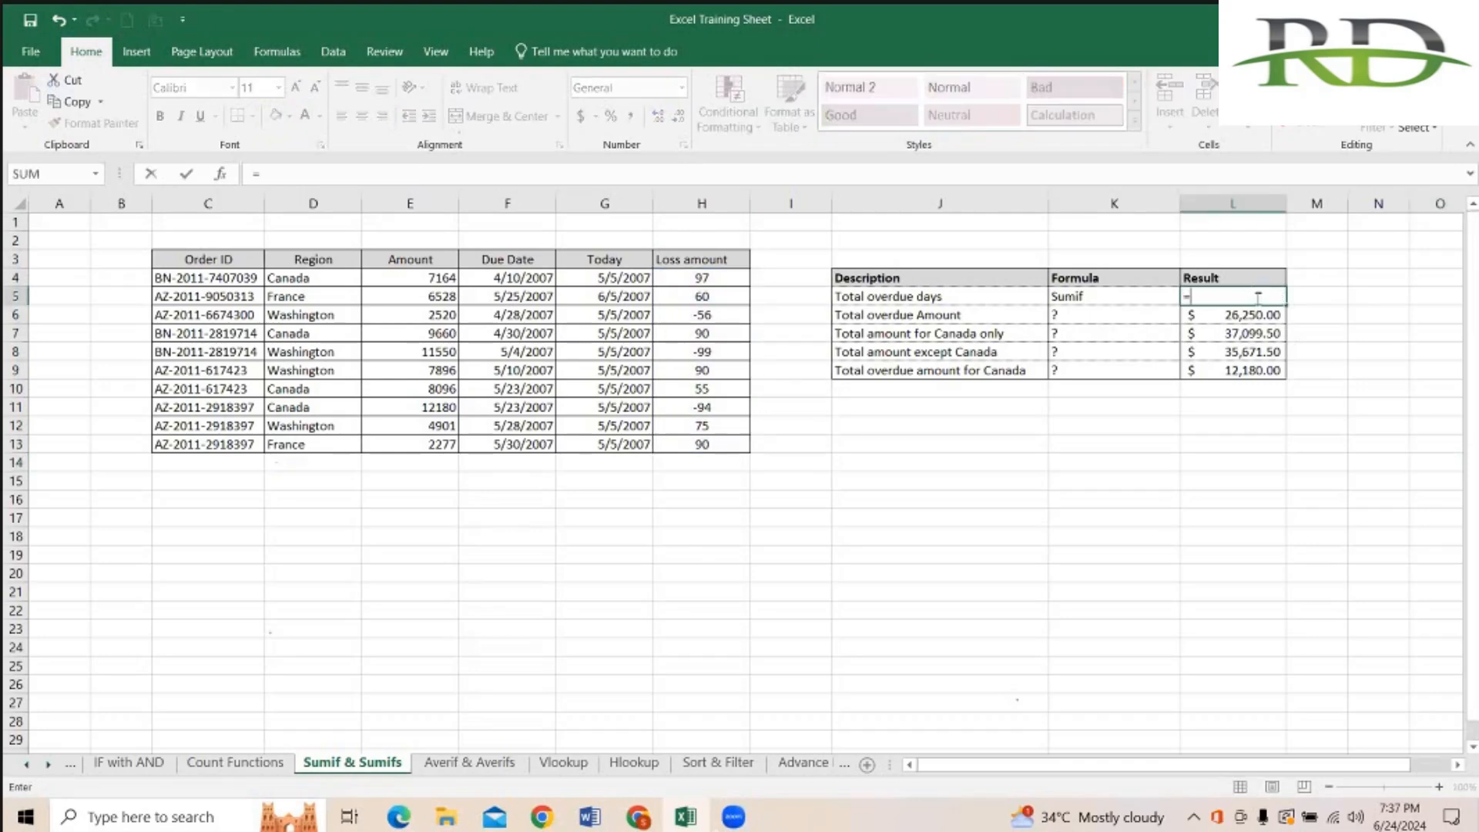
pyautogui.write('sum')
pyautogui.press('Tab')
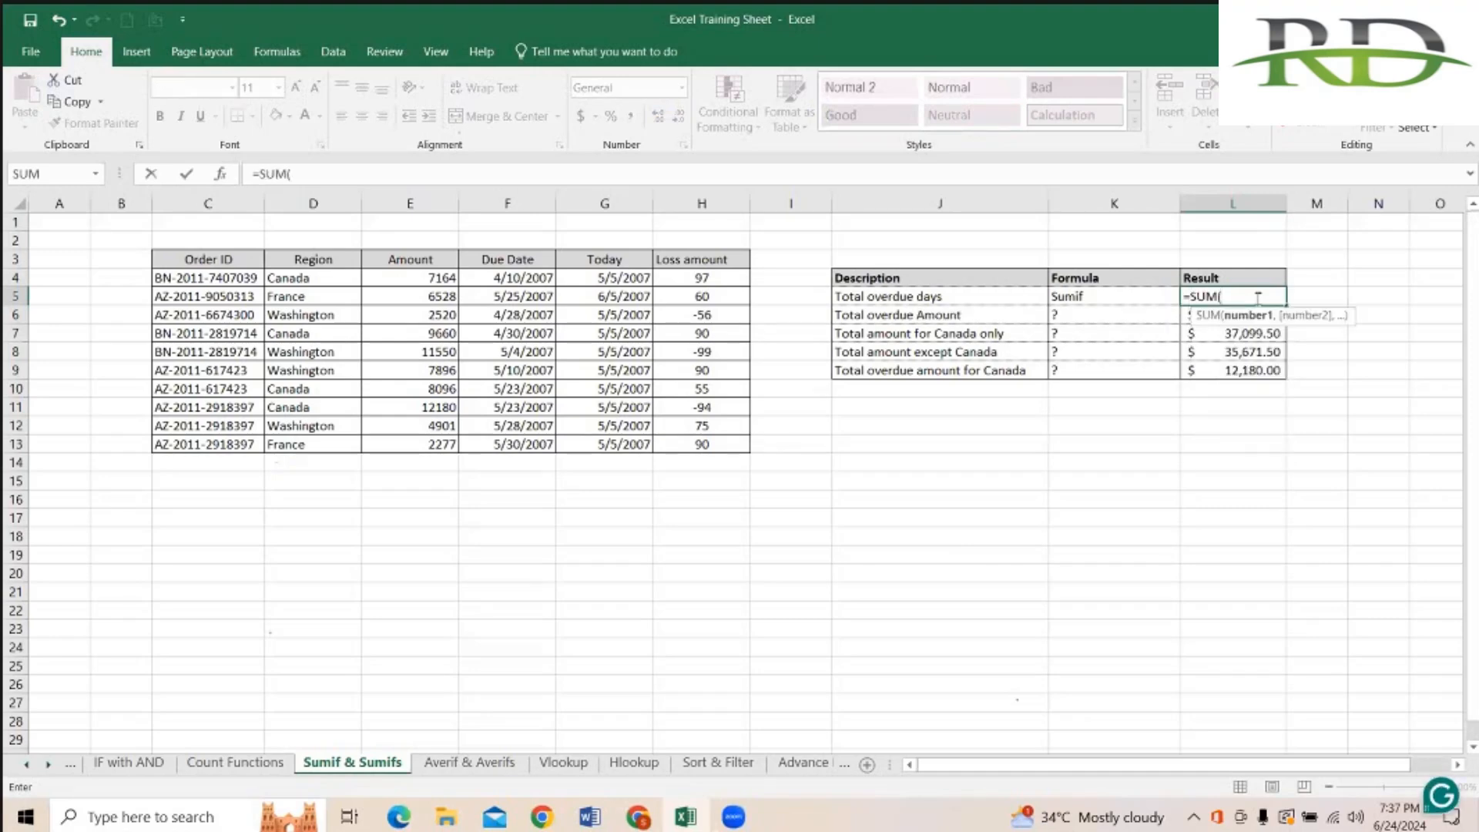
pyautogui.press('BackSpace')
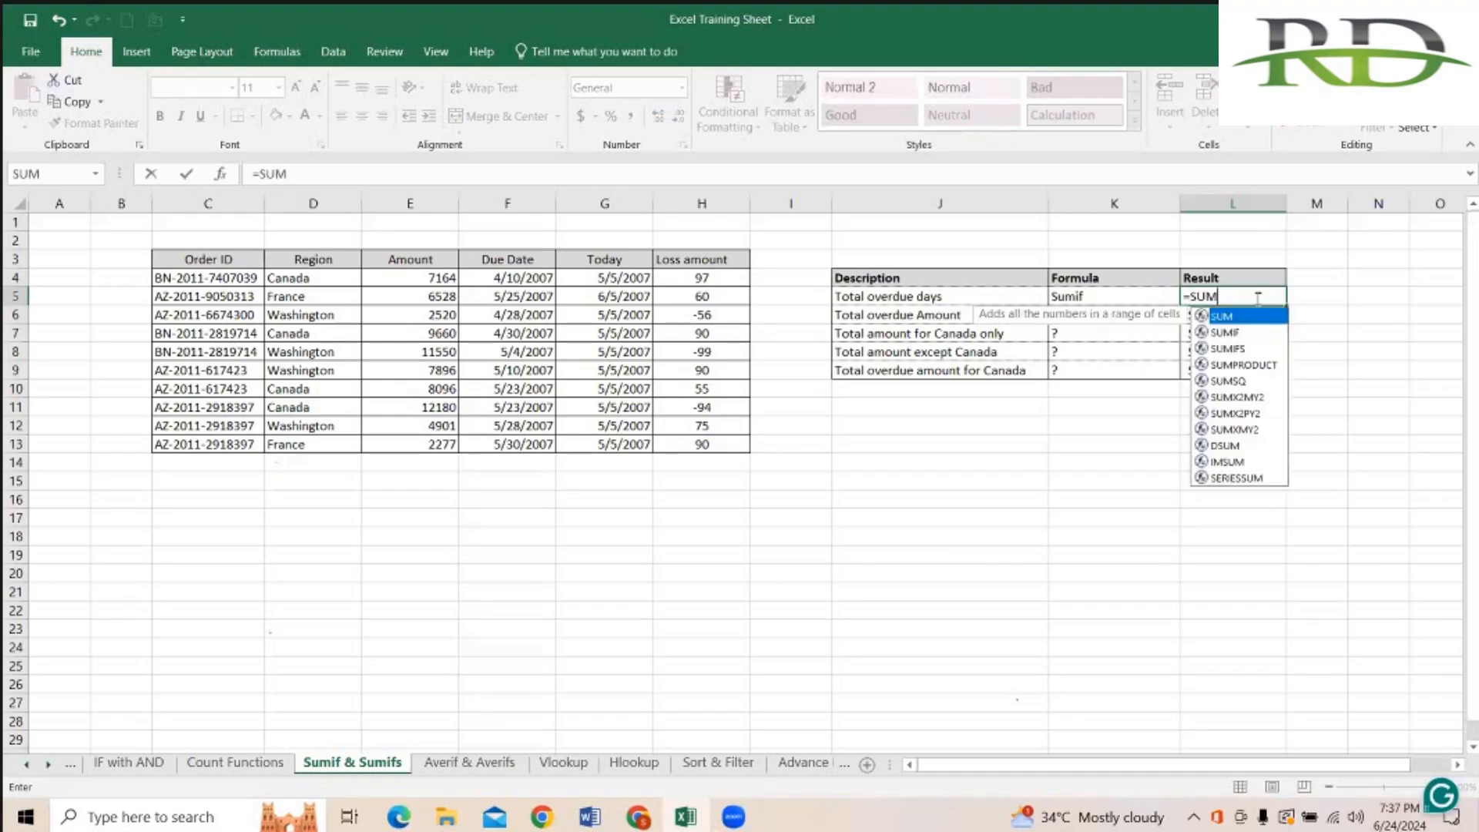
pyautogui.press('Down')
pyautogui.press('Tab')
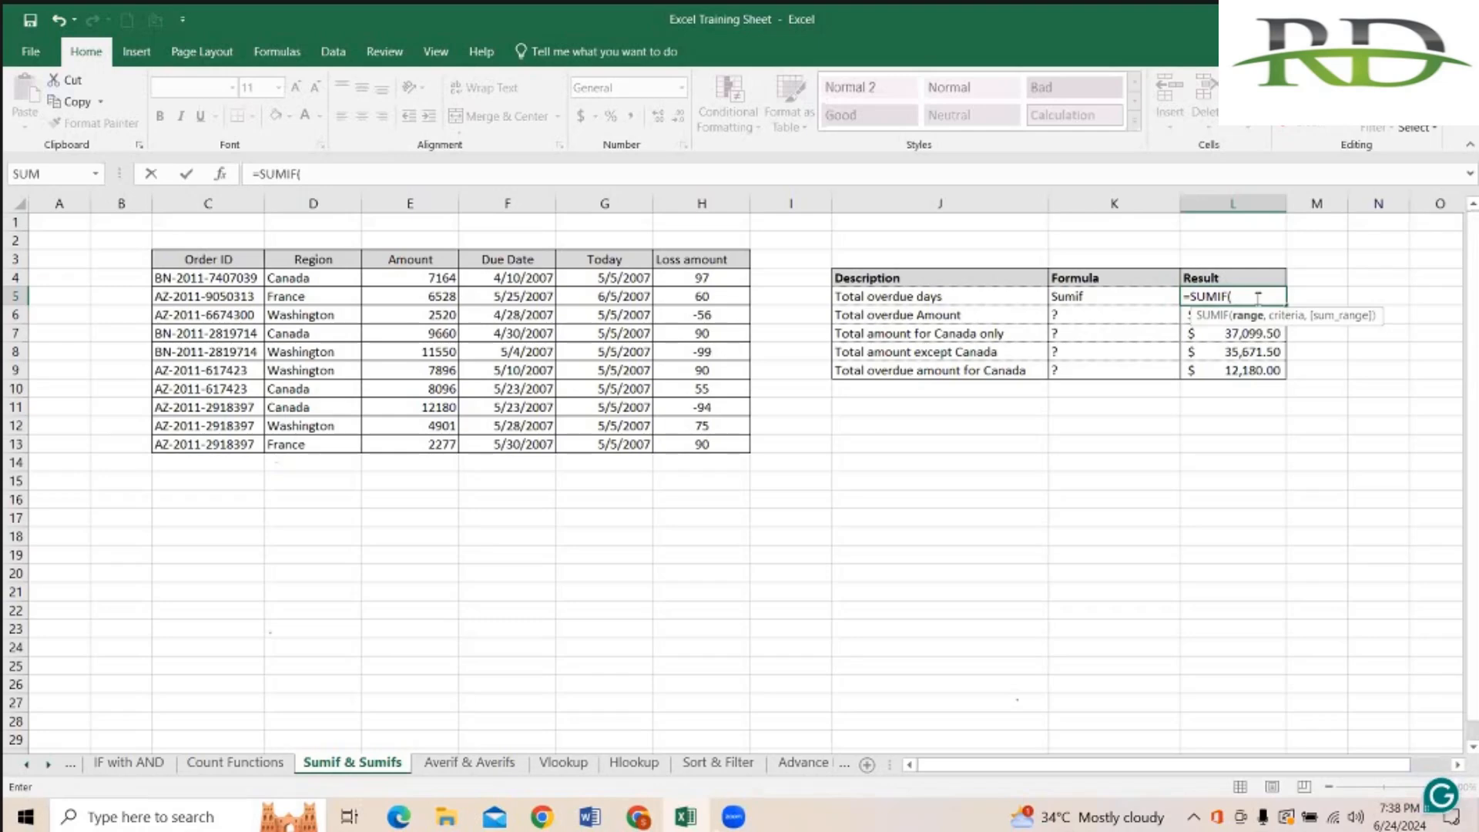
pyautogui.click(701, 259)
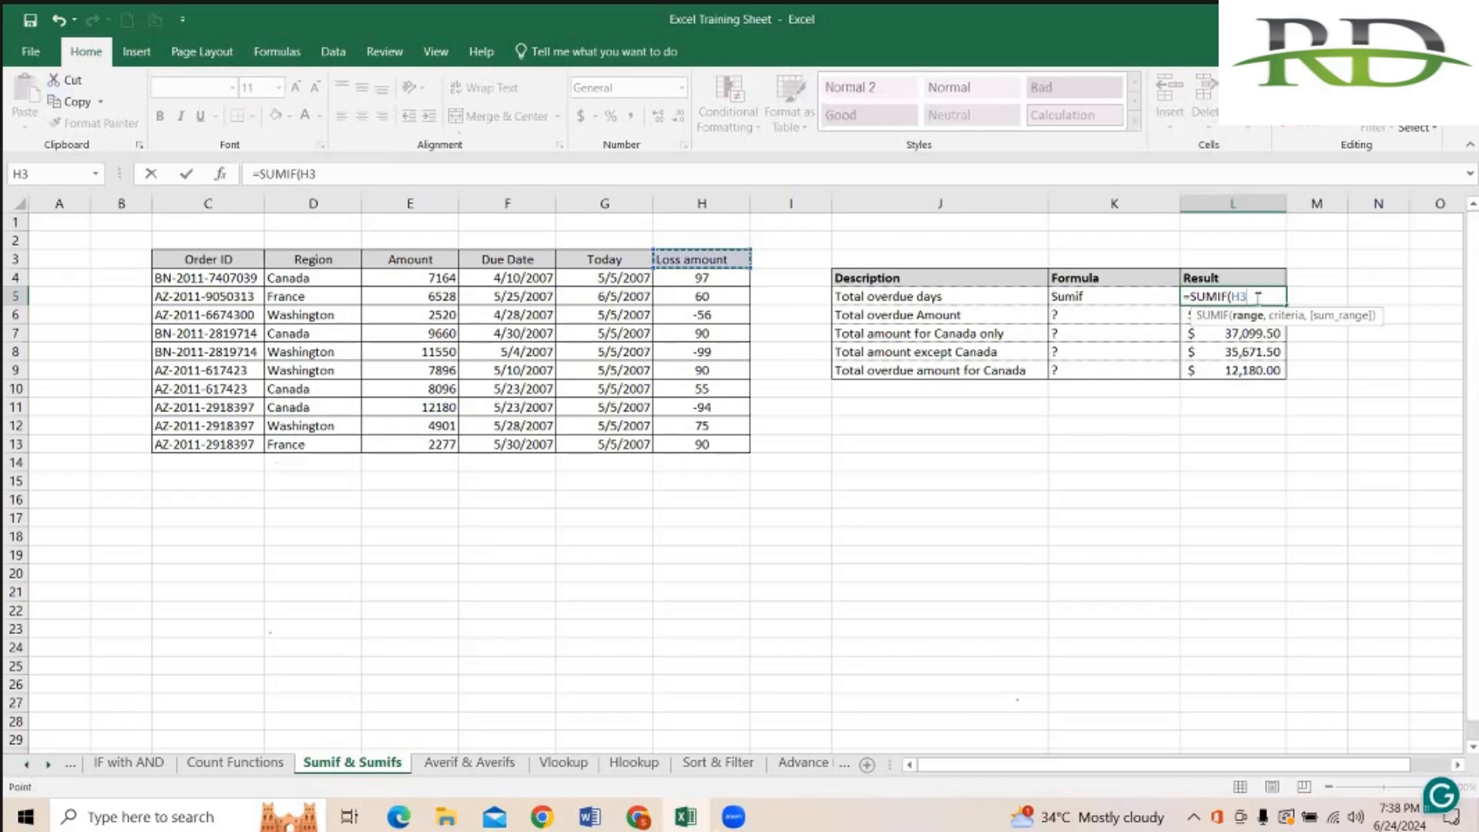
pyautogui.press('Down')
pyautogui.hotkey('ctrl', 'shift', 'Down')
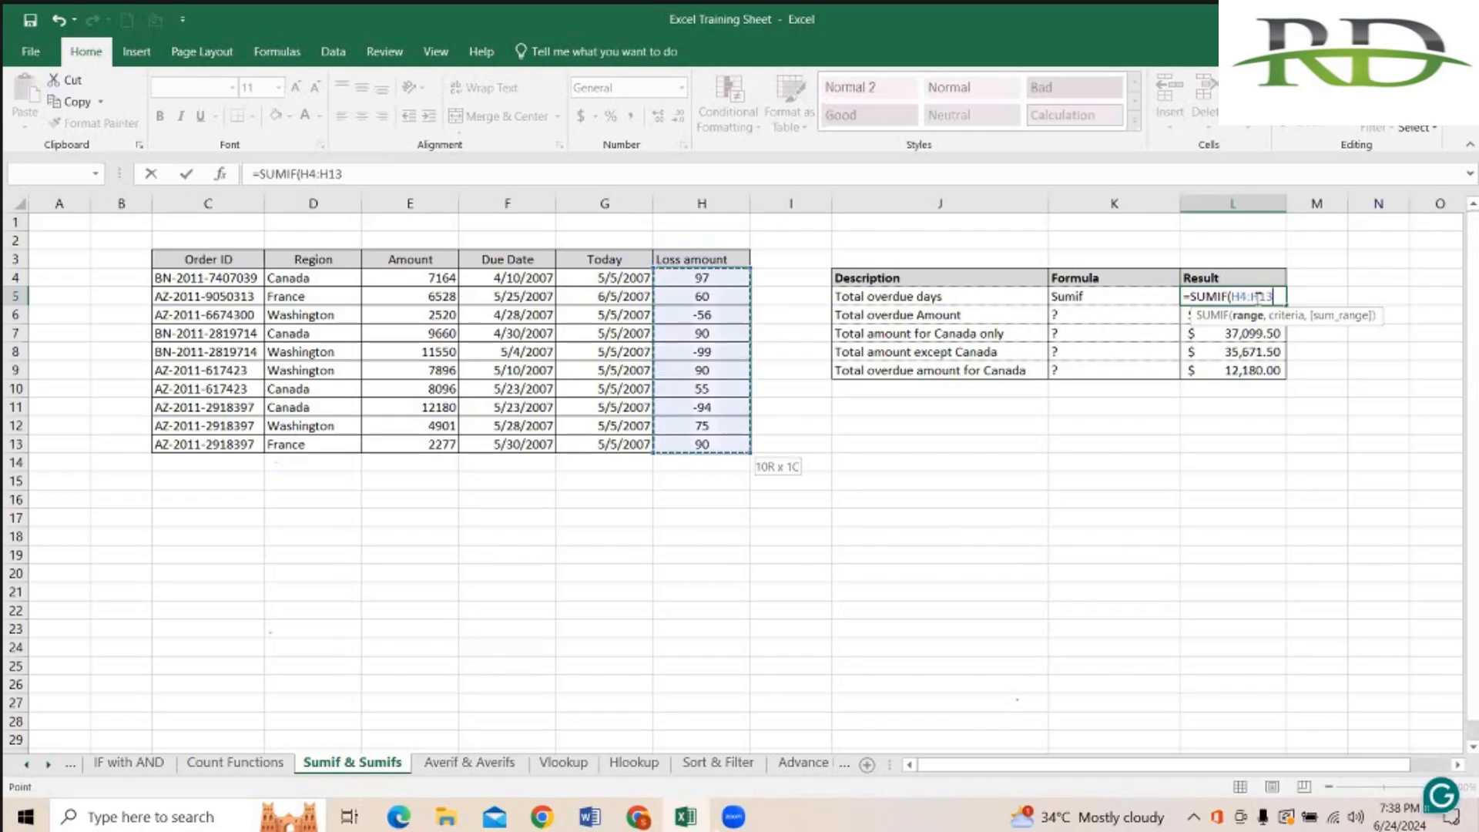
pyautogui.write(',')
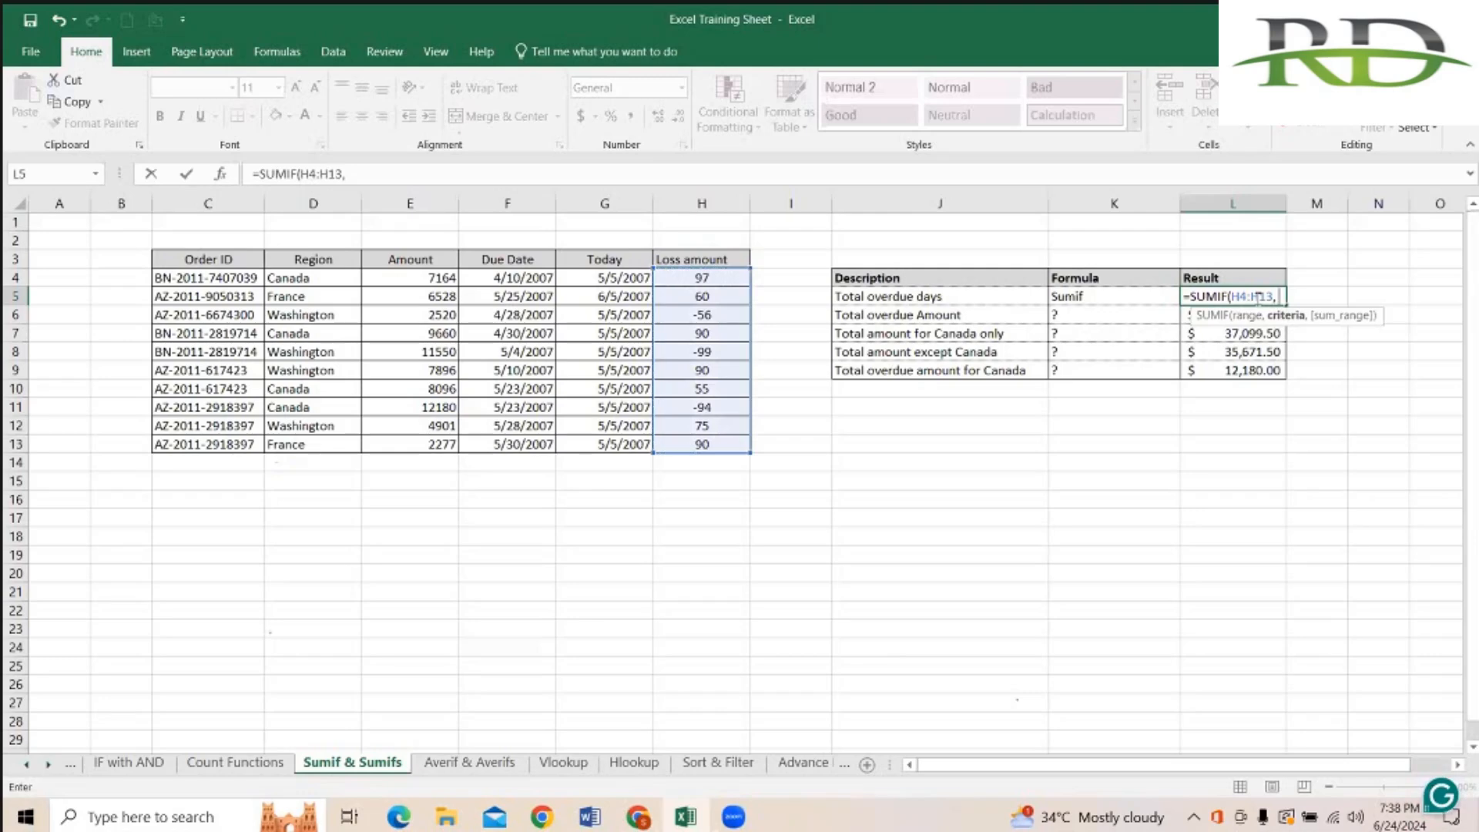
# Step: Complete the L5 formula with criteria "<0" and sum range H4:H13, removing the stray quotation mark before the closing bracket
pyautogui.write(' "<0" ,')
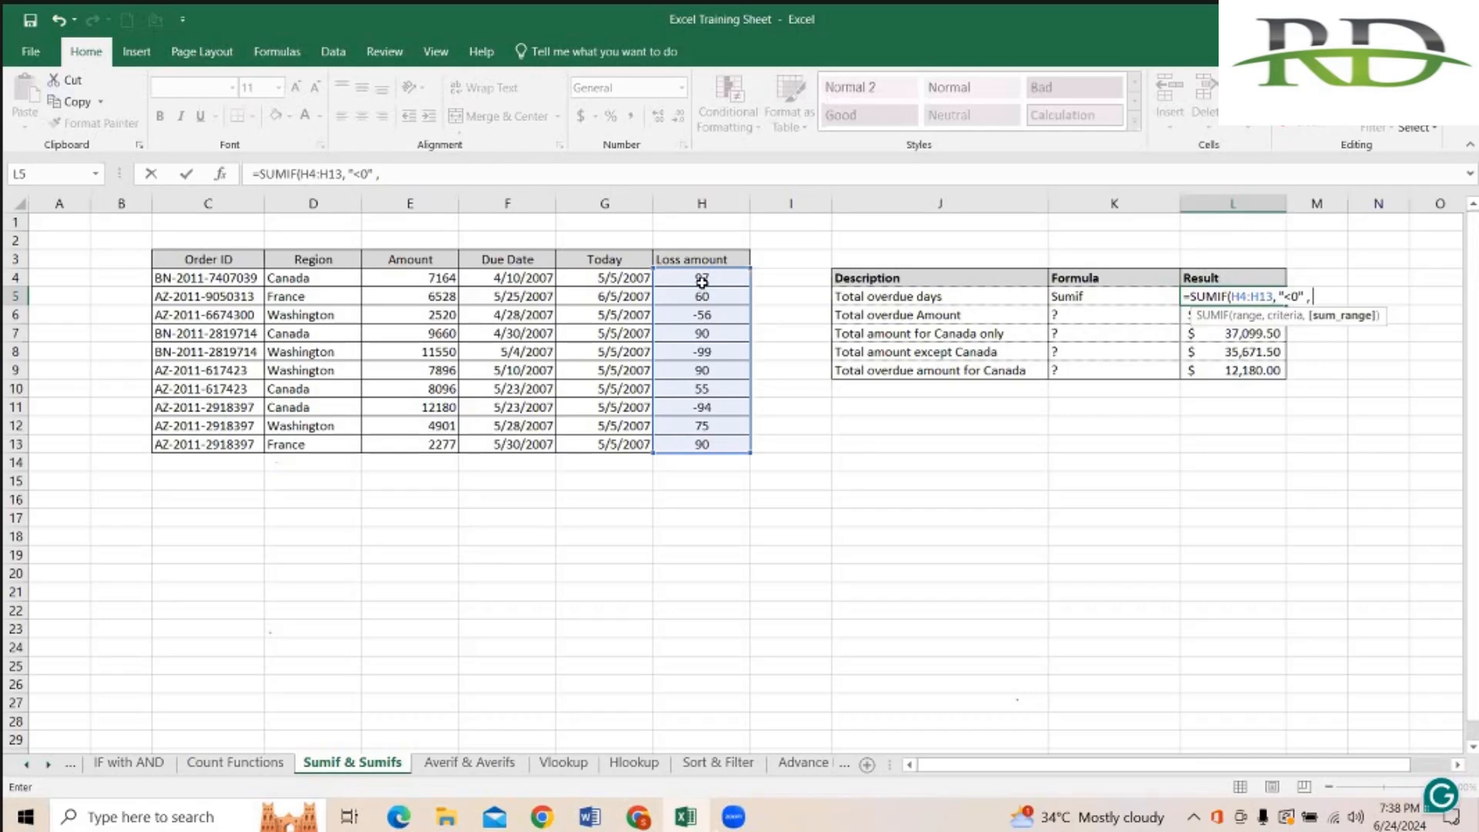
pyautogui.moveTo(695, 277); pyautogui.dragTo(691, 447)
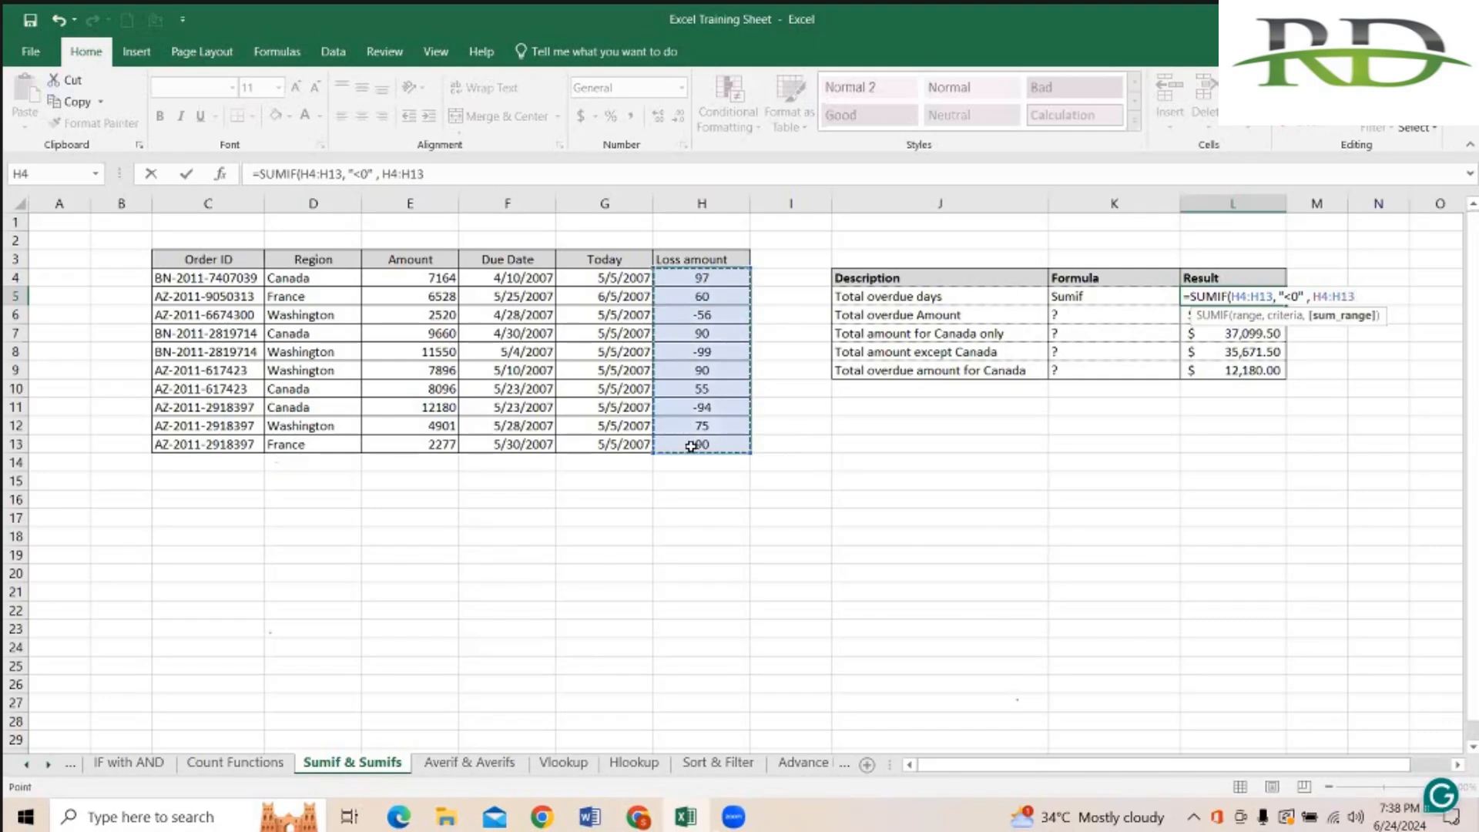
pyautogui.write('")')
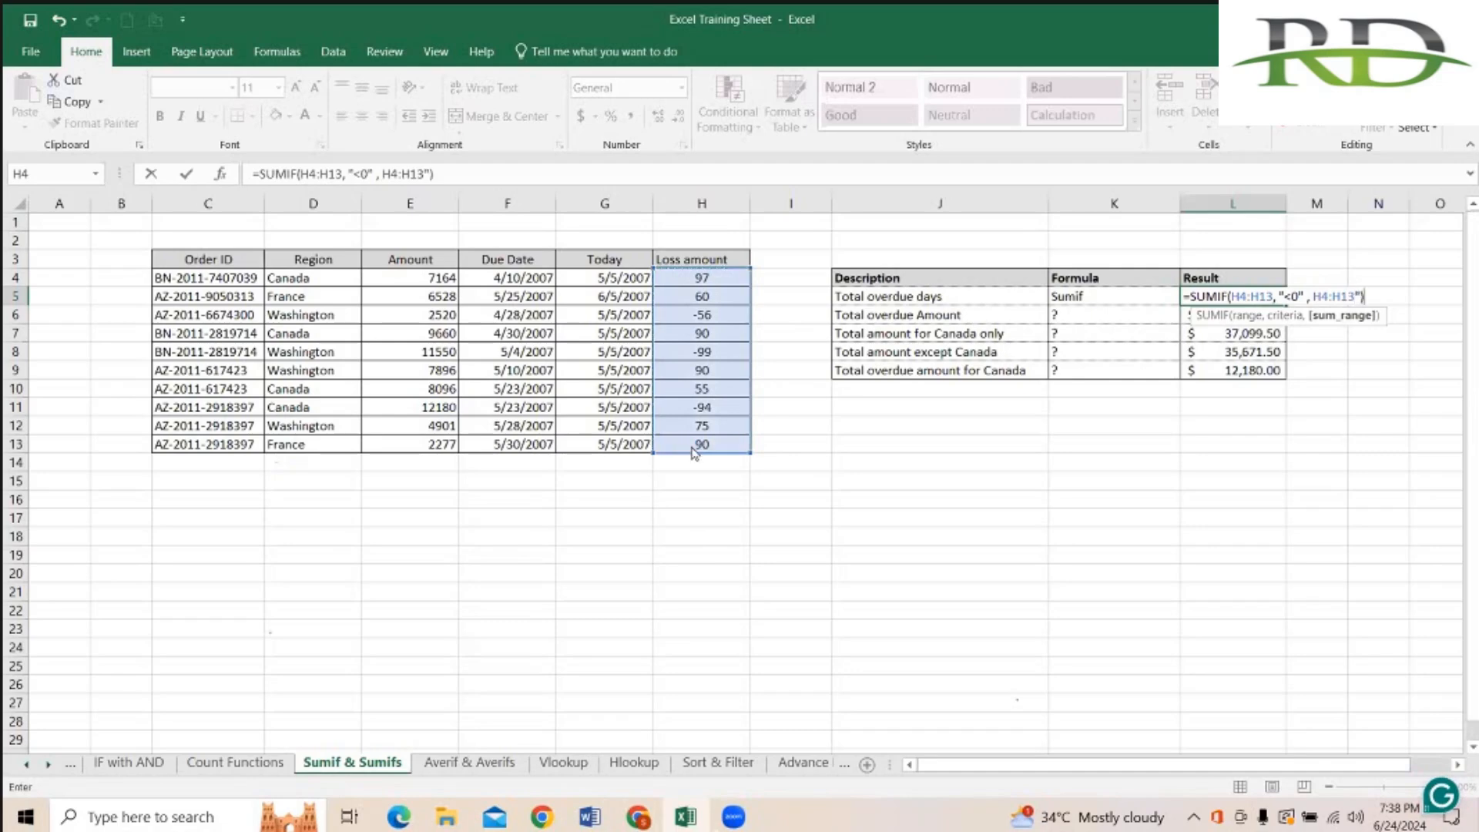
pyautogui.press('Return')
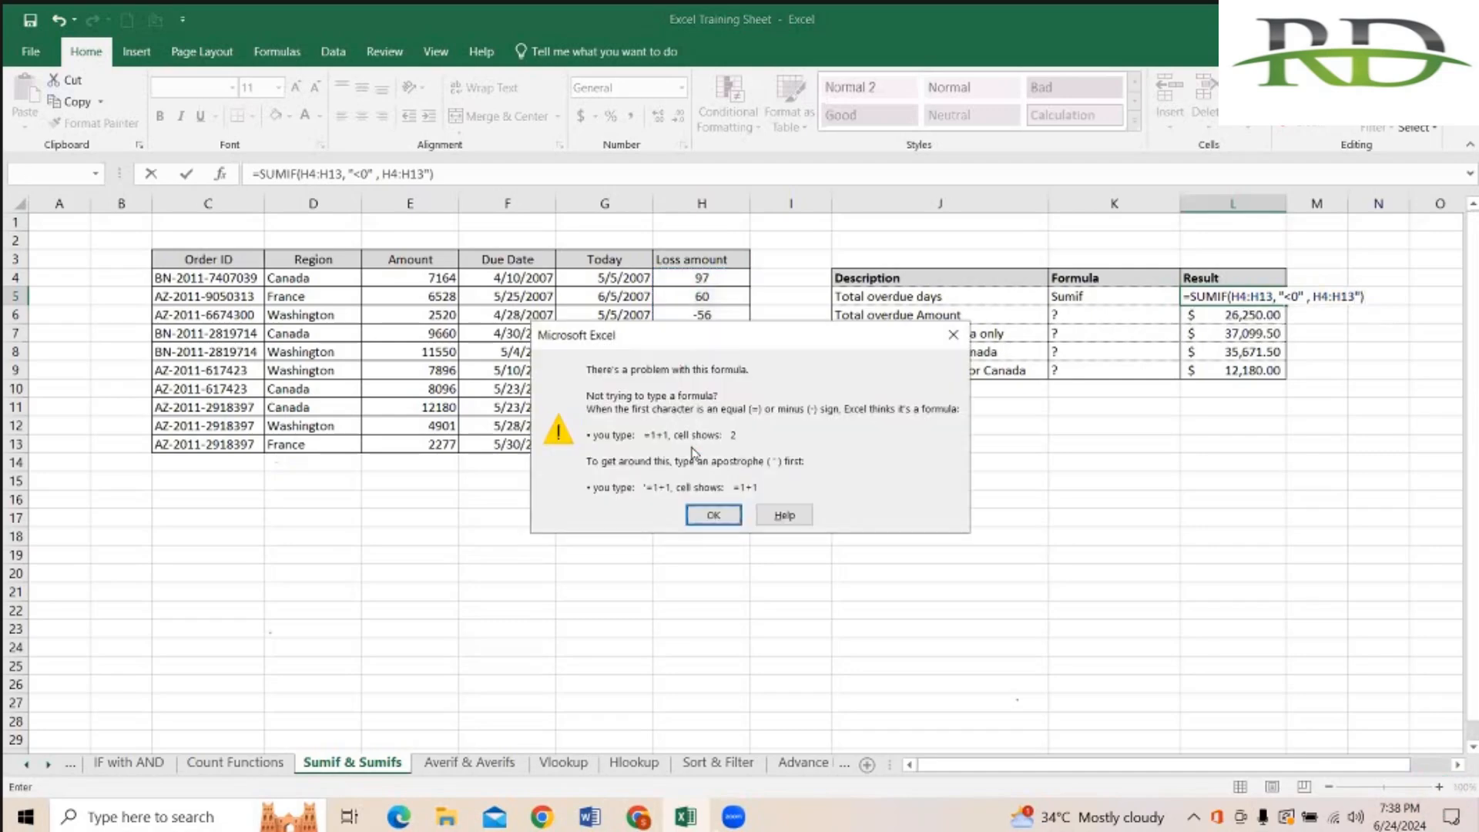
pyautogui.click(713, 515)
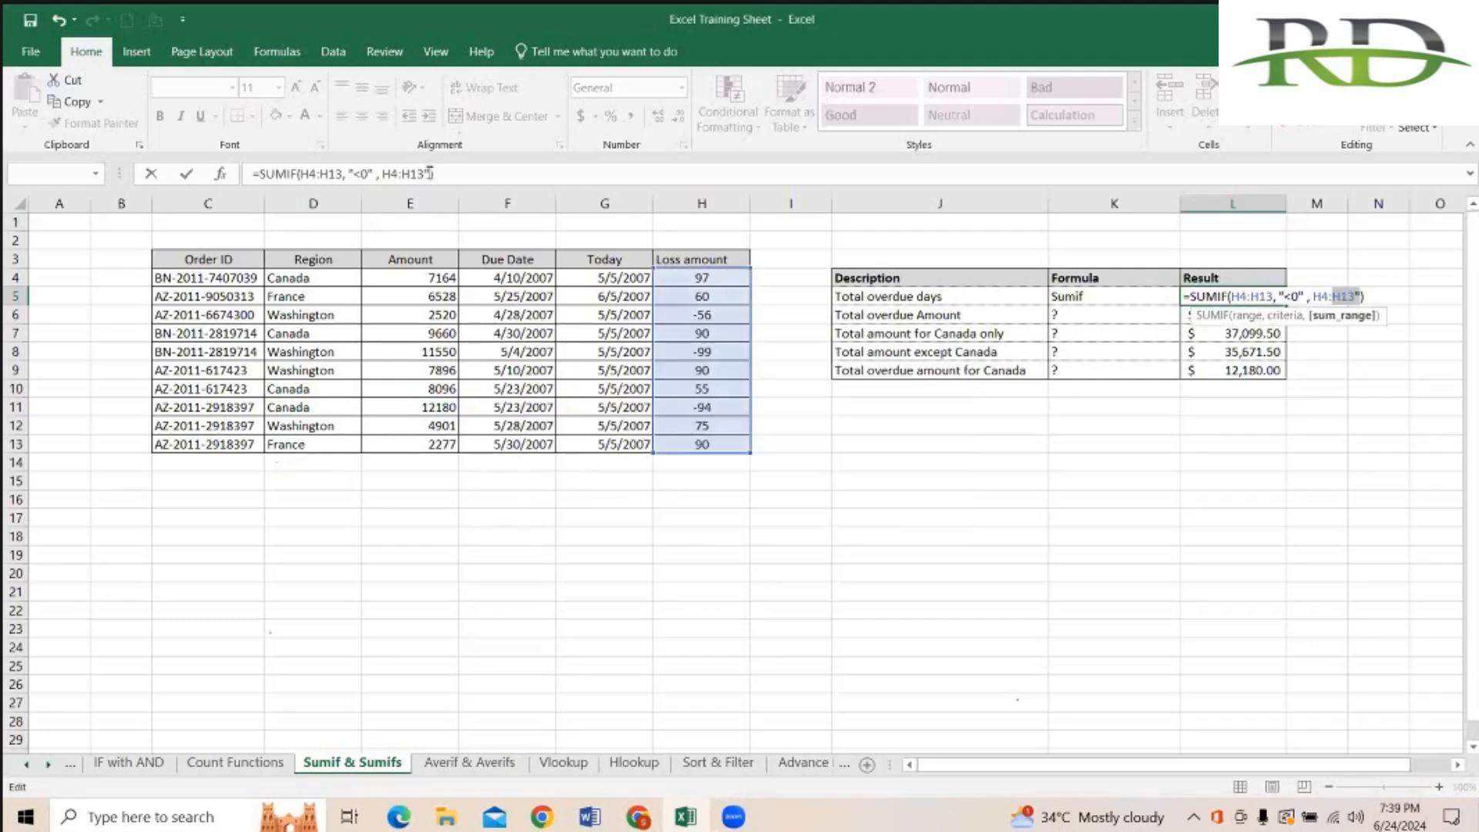
pyautogui.click(429, 173)
pyautogui.press('Return')
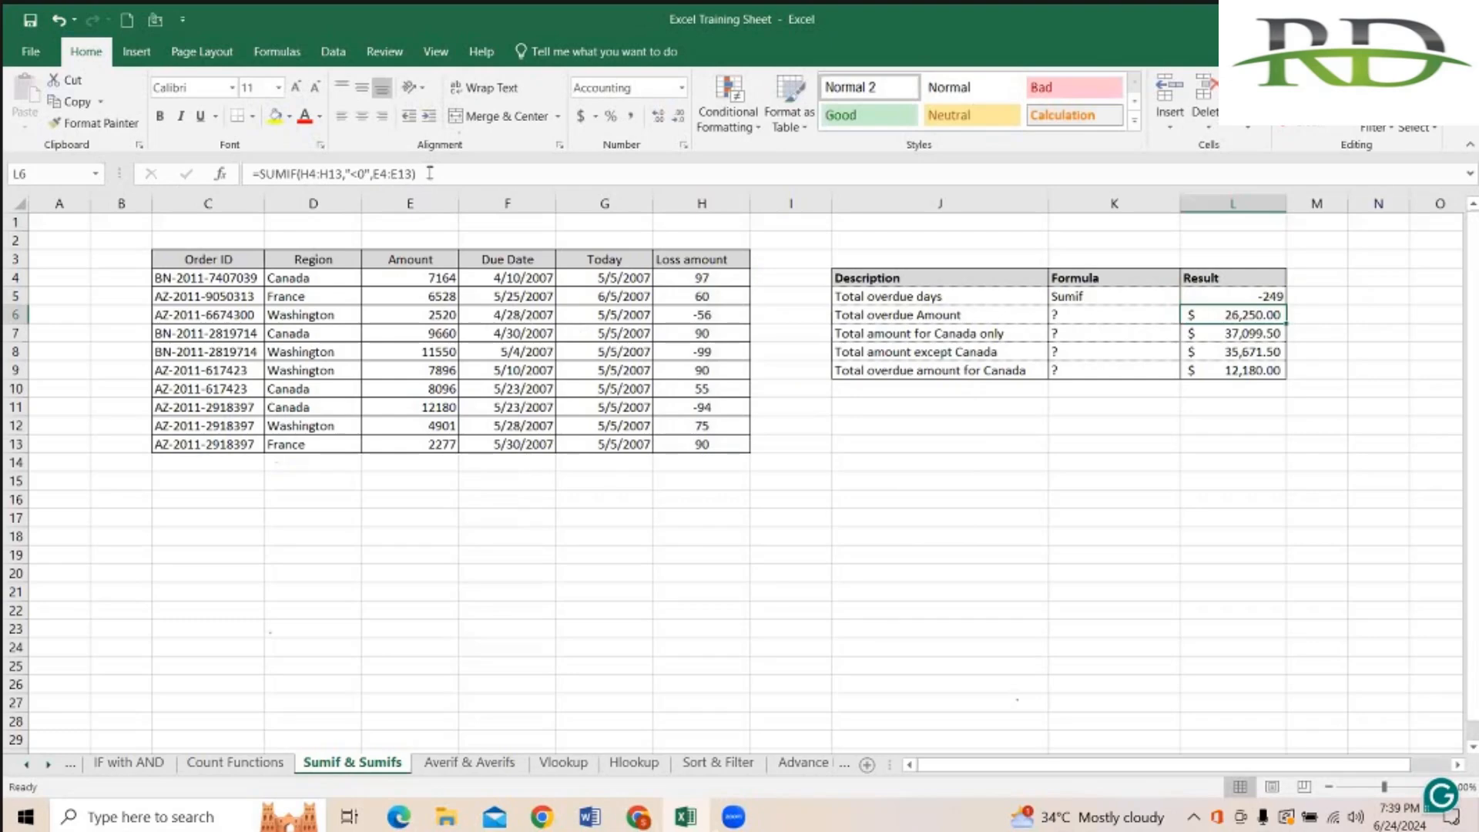
# Step: Turn on filters for the order table from its Loss amount header in H3
pyautogui.press('Up')
pyautogui.press('Left')
pyautogui.press('Left')
pyautogui.press('Left')
pyautogui.press('Left')
pyautogui.press('Up')
pyautogui.press('Up')
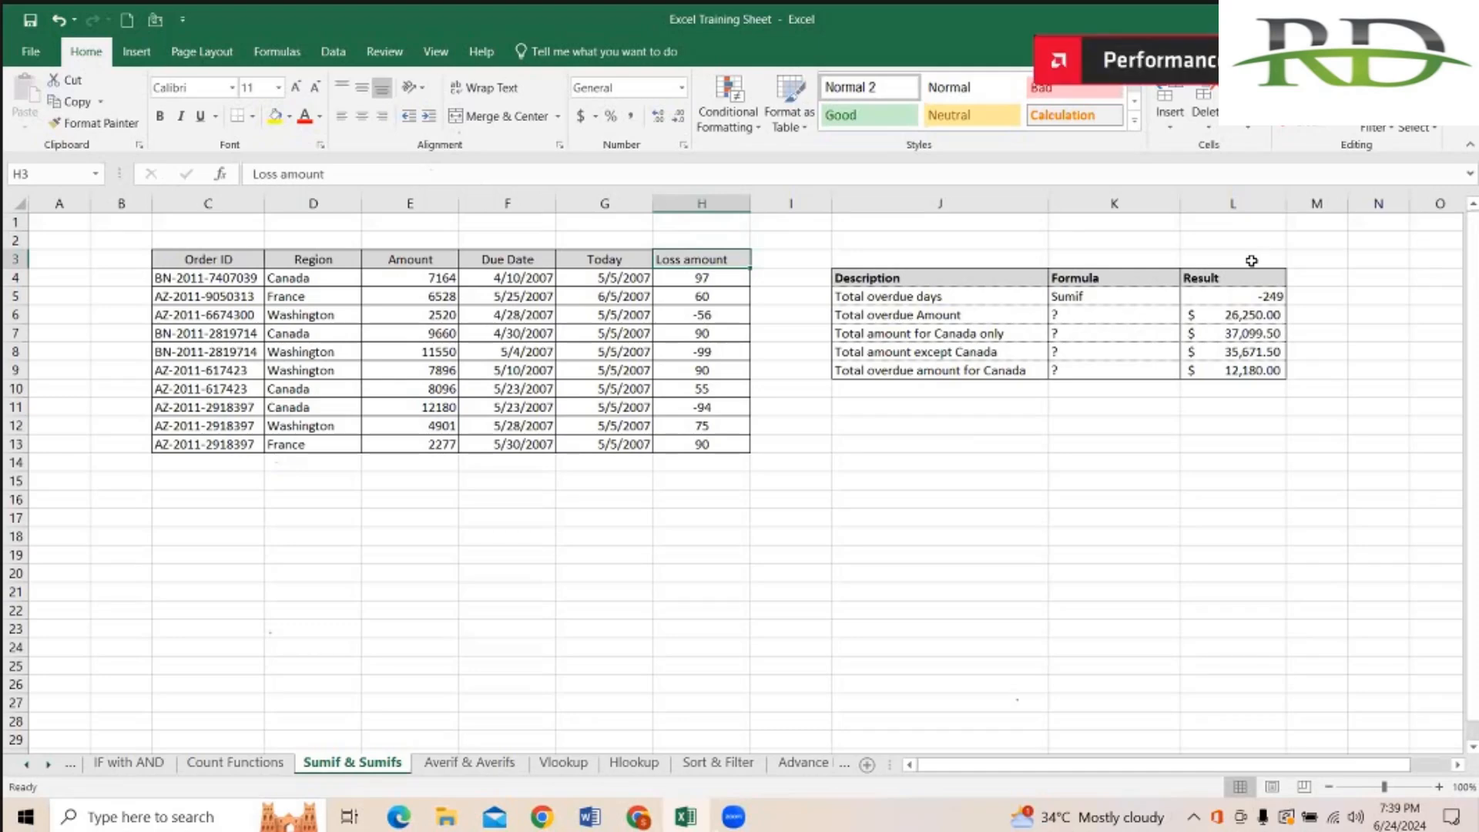
pyautogui.click(1386, 133)
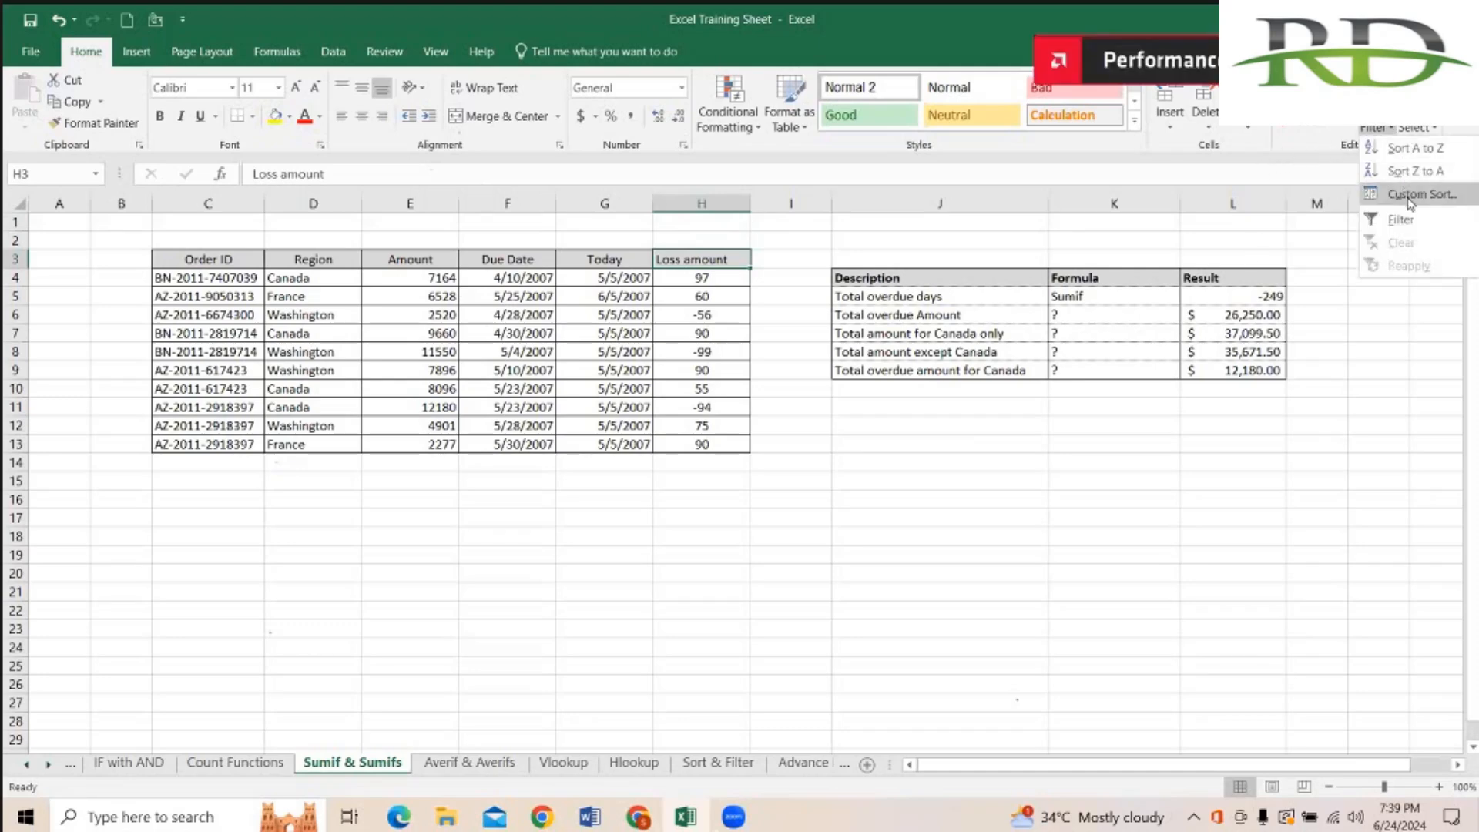
pyautogui.click(1403, 222)
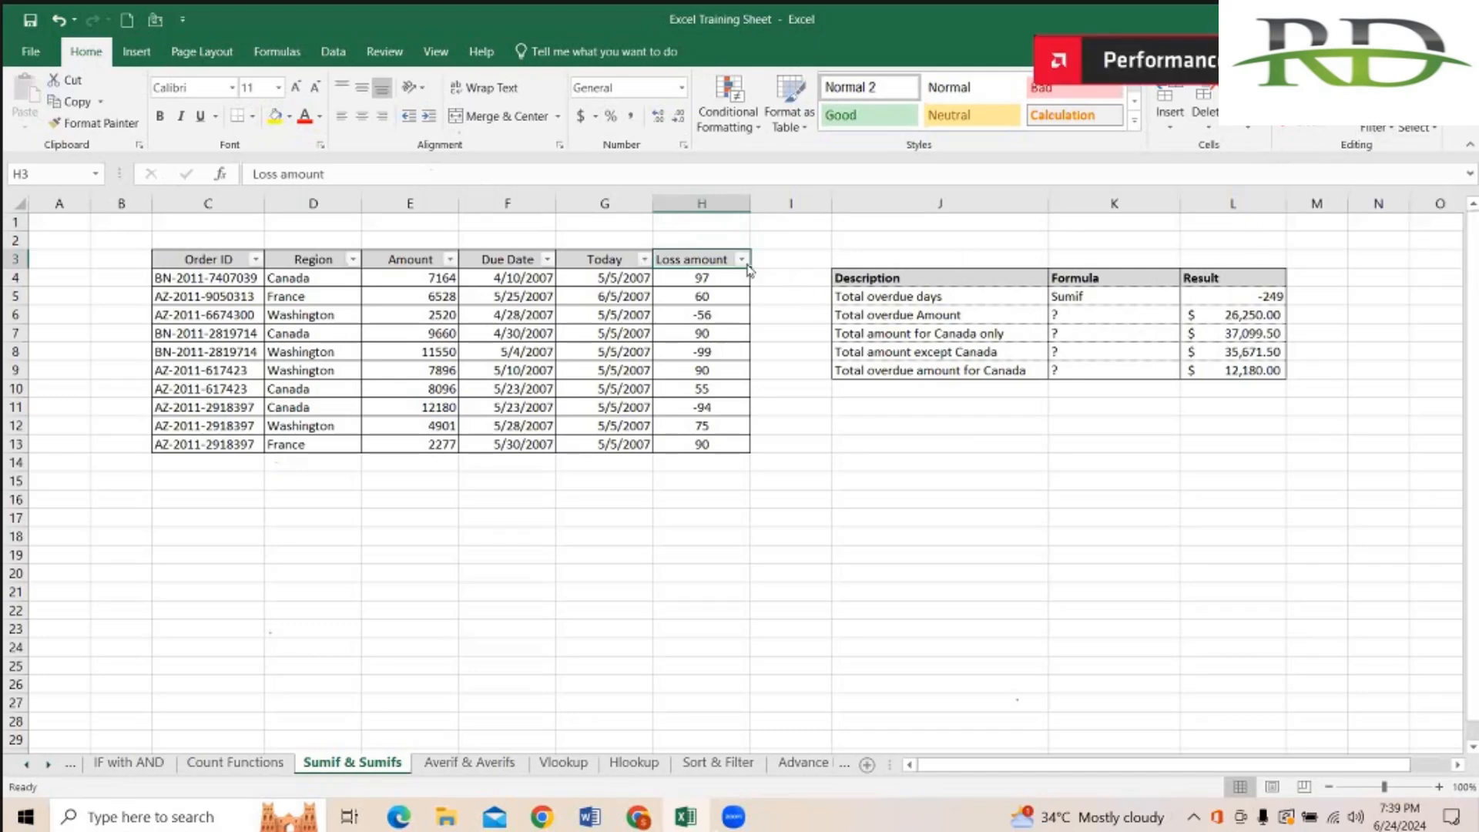
# Step: Filter the Loss amount column to -99, -94 and -56, and check the sum of the visible values
pyautogui.hotkey('alt', 'Down')
pyautogui.click(555, 446)
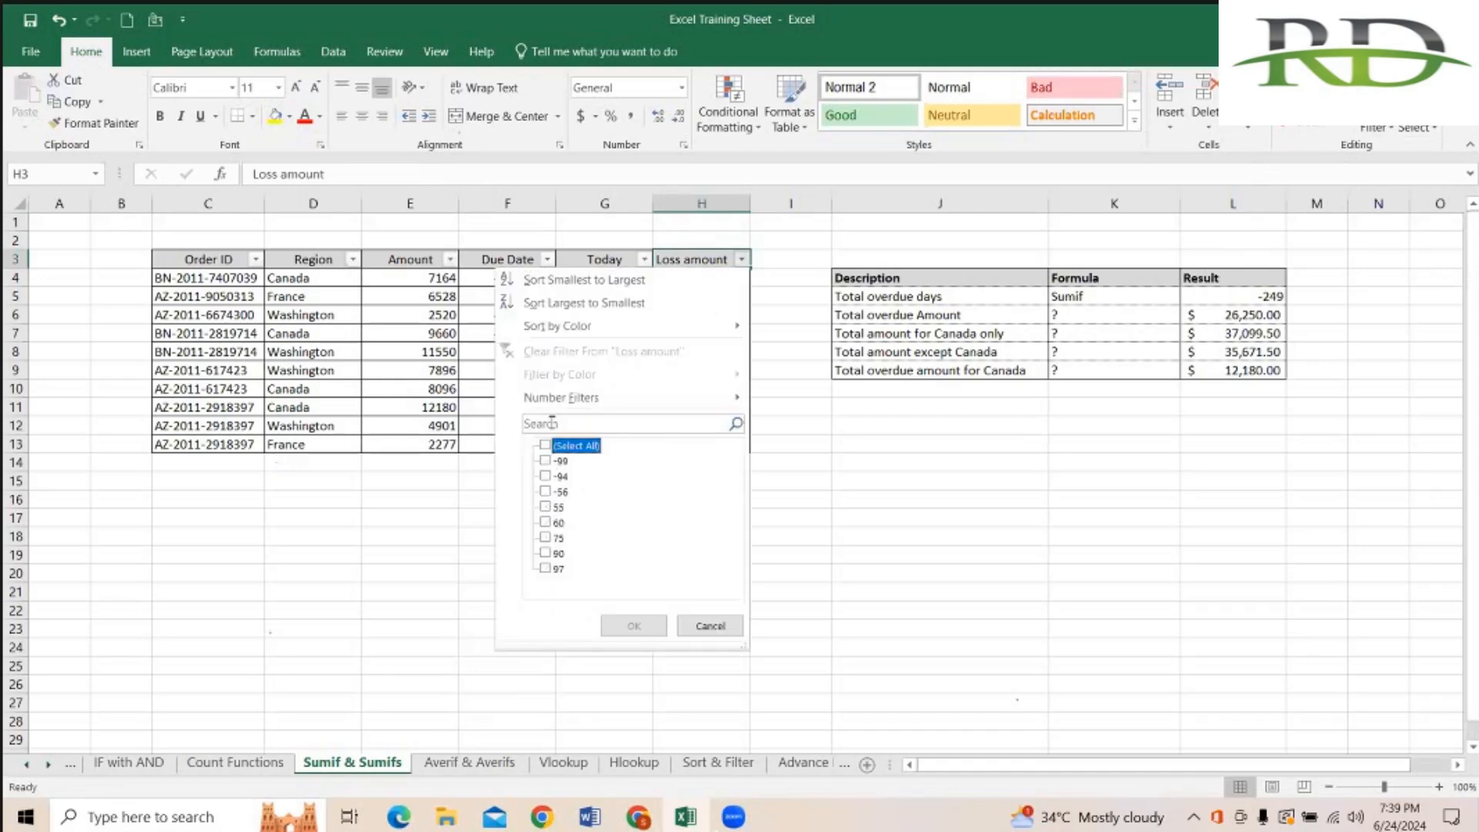
pyautogui.press('Escape')
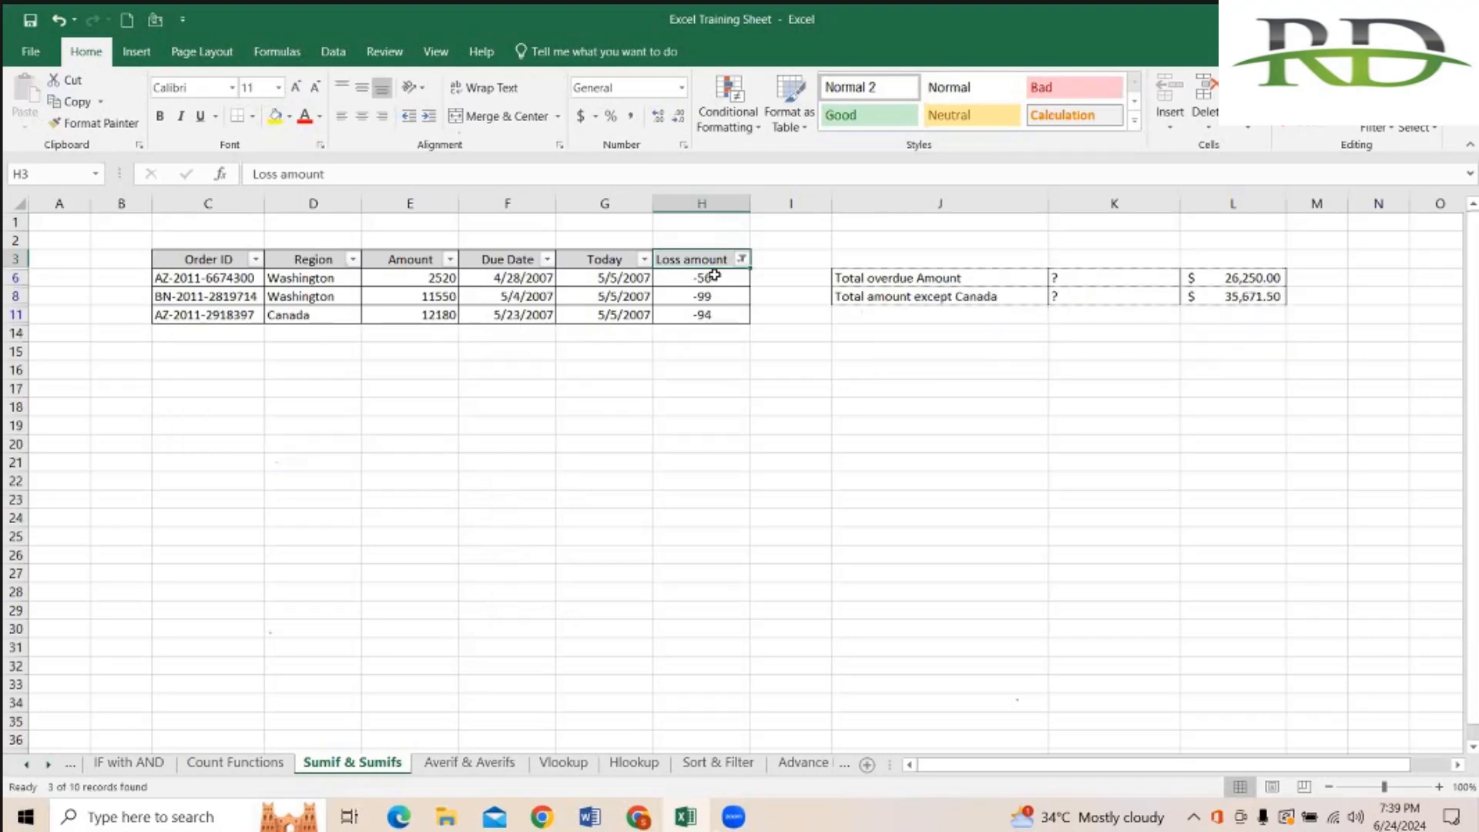
pyautogui.moveTo(715, 275); pyautogui.dragTo(709, 314)
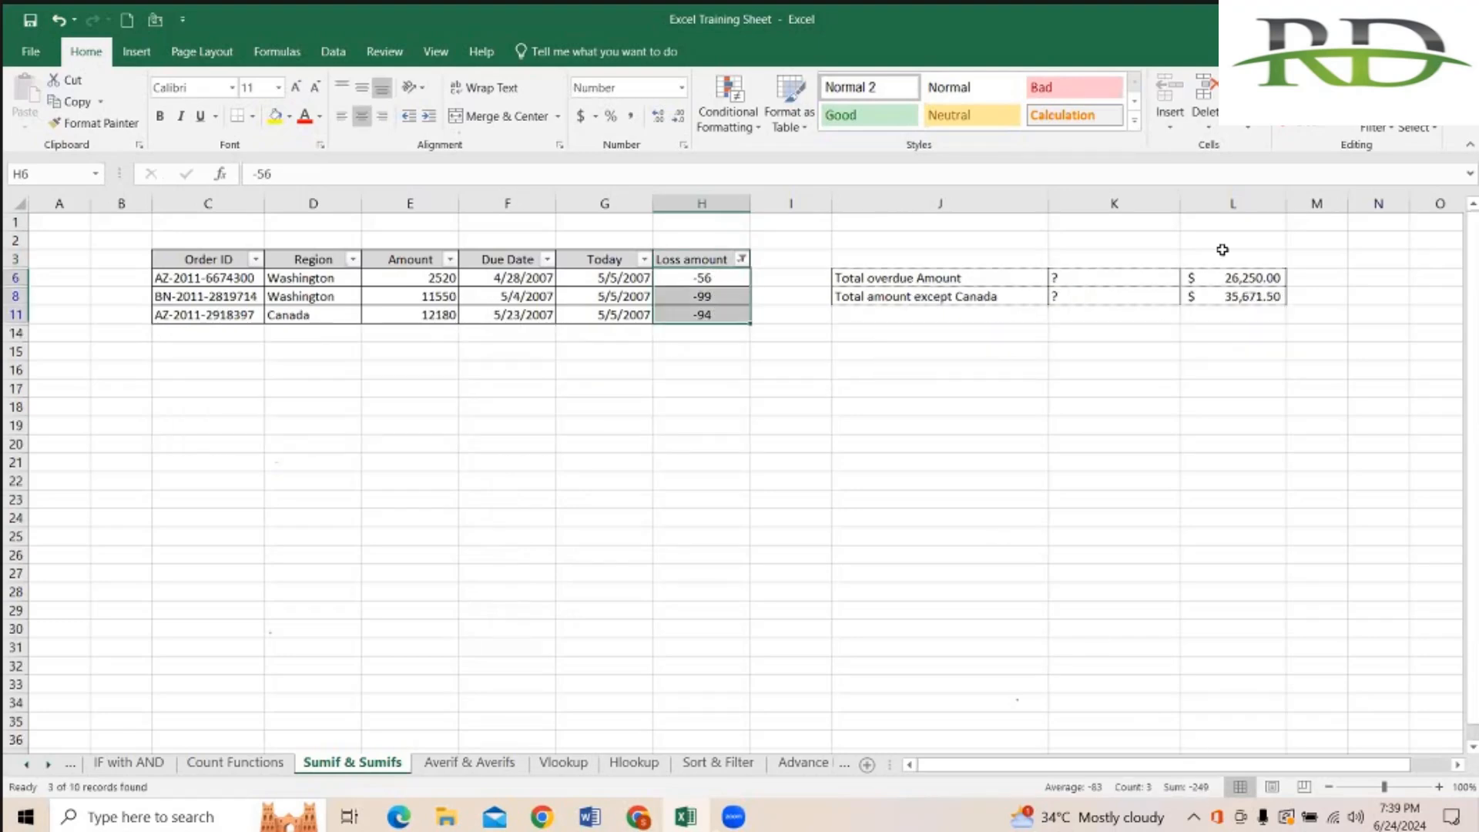
pyautogui.moveTo(1209, 754)
pyautogui.mouseDown()
pyautogui.moveTo(1209, 817)
pyautogui.moveTo(1231, 745)
pyautogui.moveTo(1195, 735)
pyautogui.mouseUp()
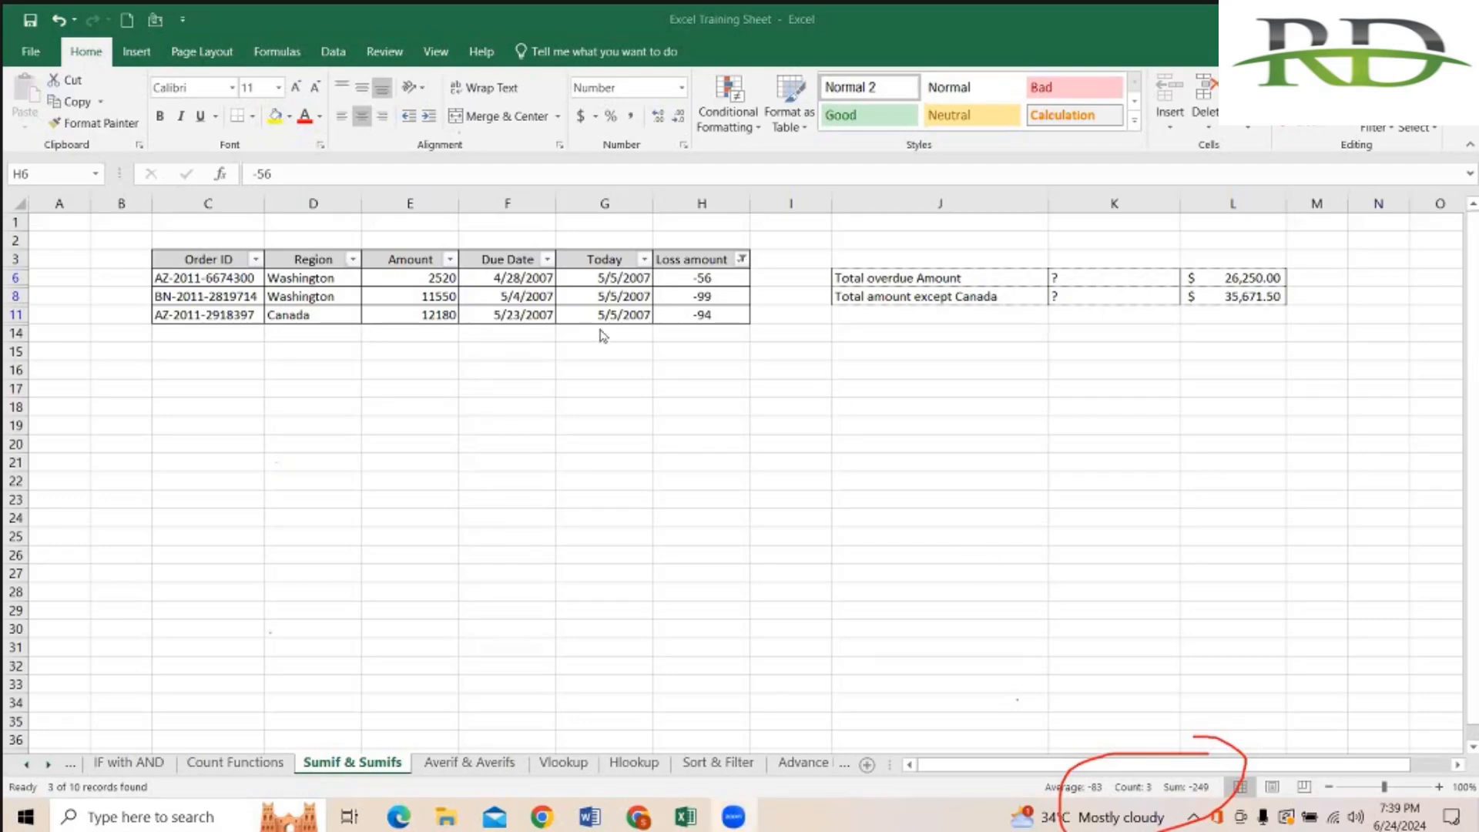
# Step: Turn off the order table's filter from the Loss amount header so all rows show again
pyautogui.click(698, 259)
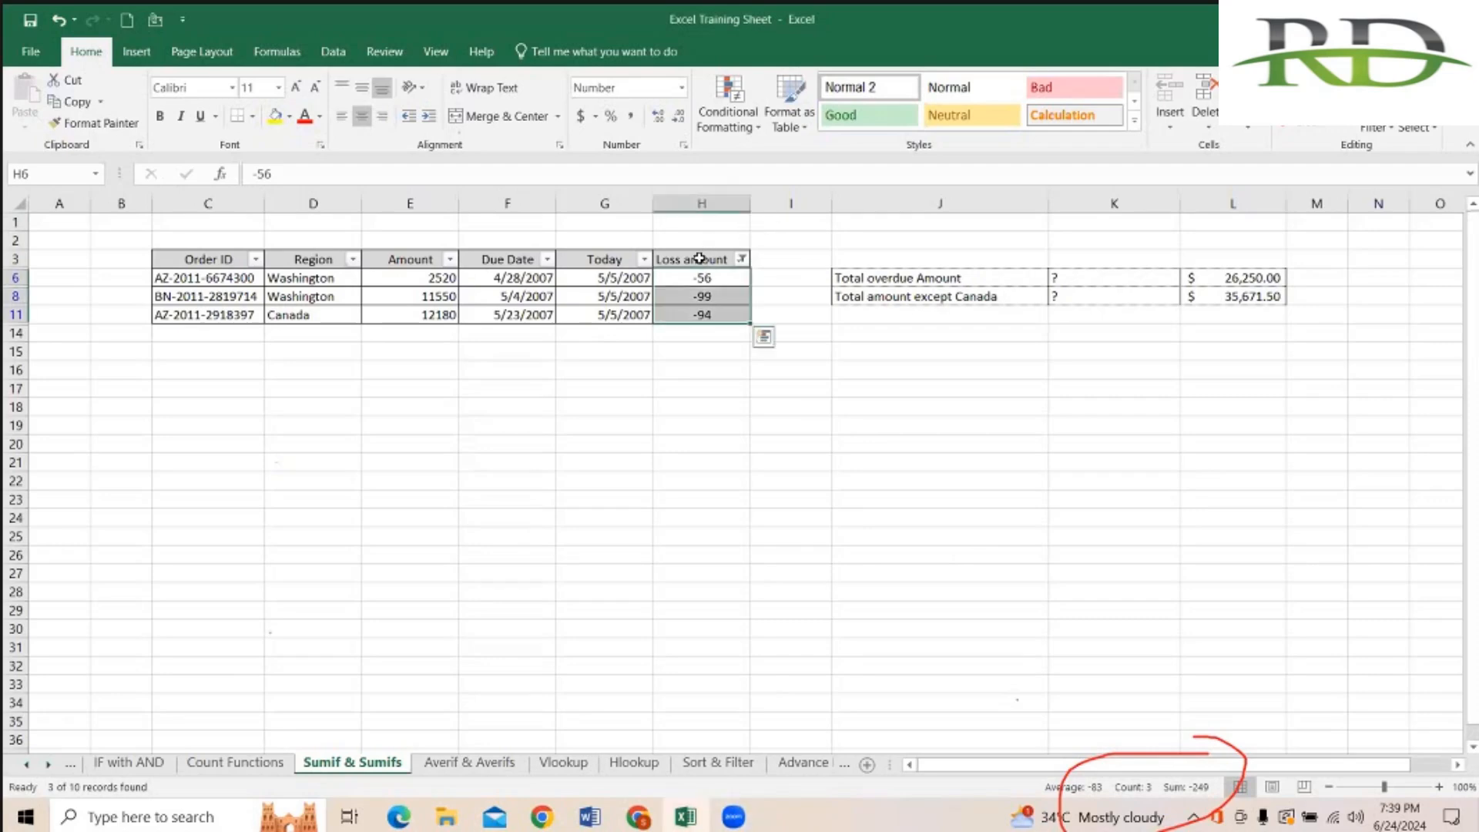
pyautogui.click(699, 259)
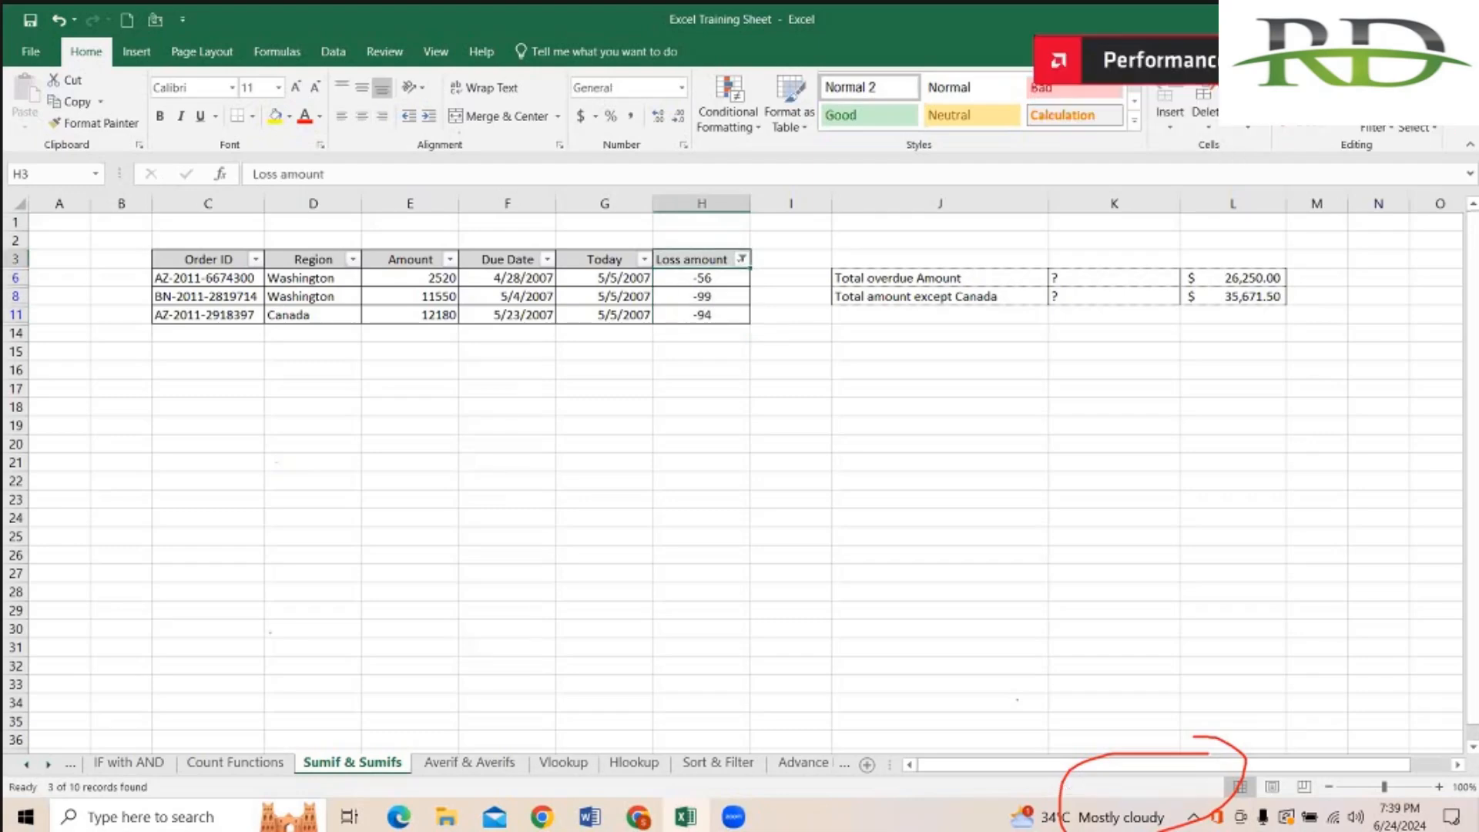
pyautogui.click(1367, 132)
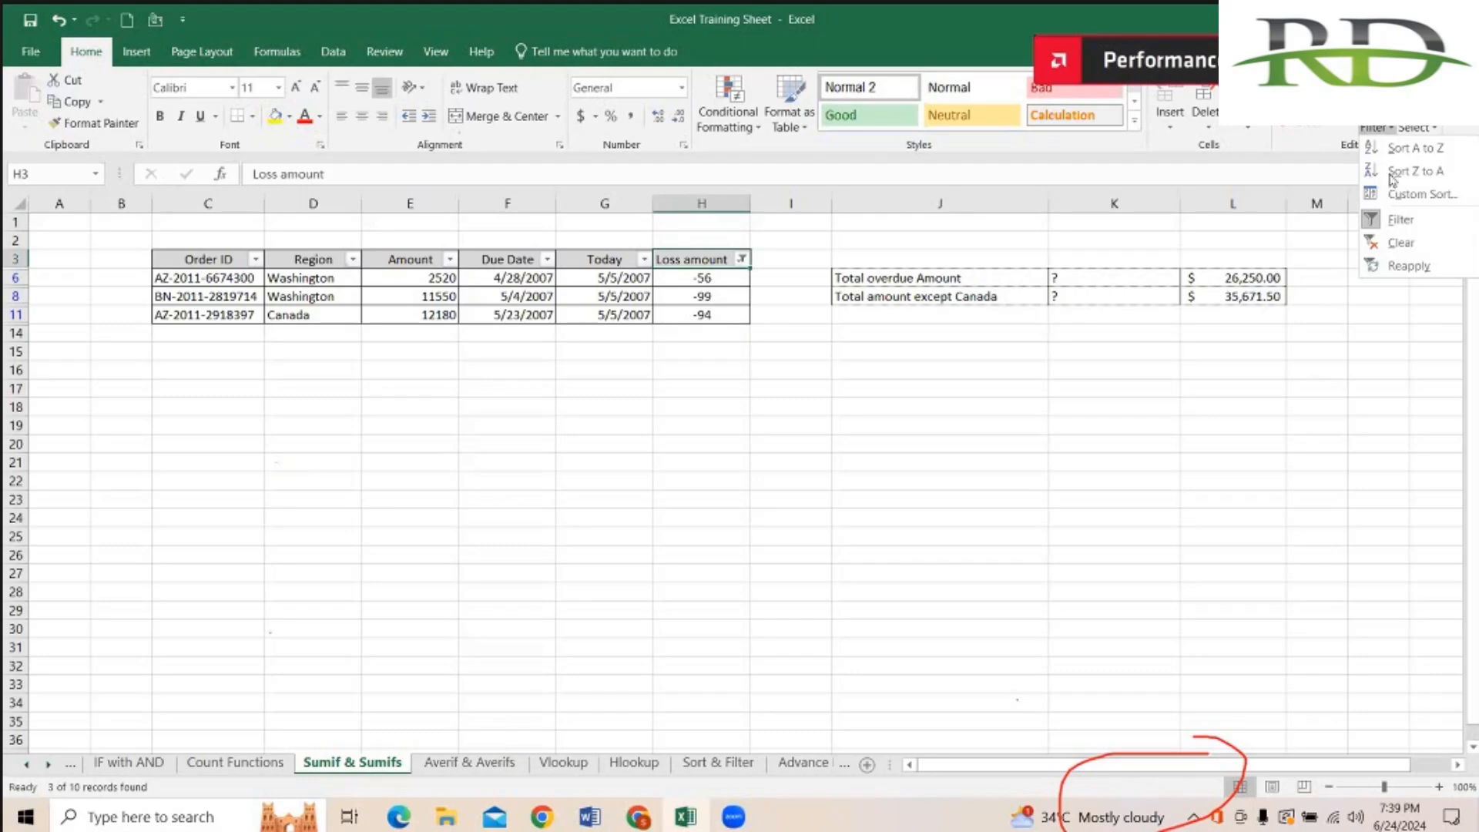
pyautogui.click(1400, 220)
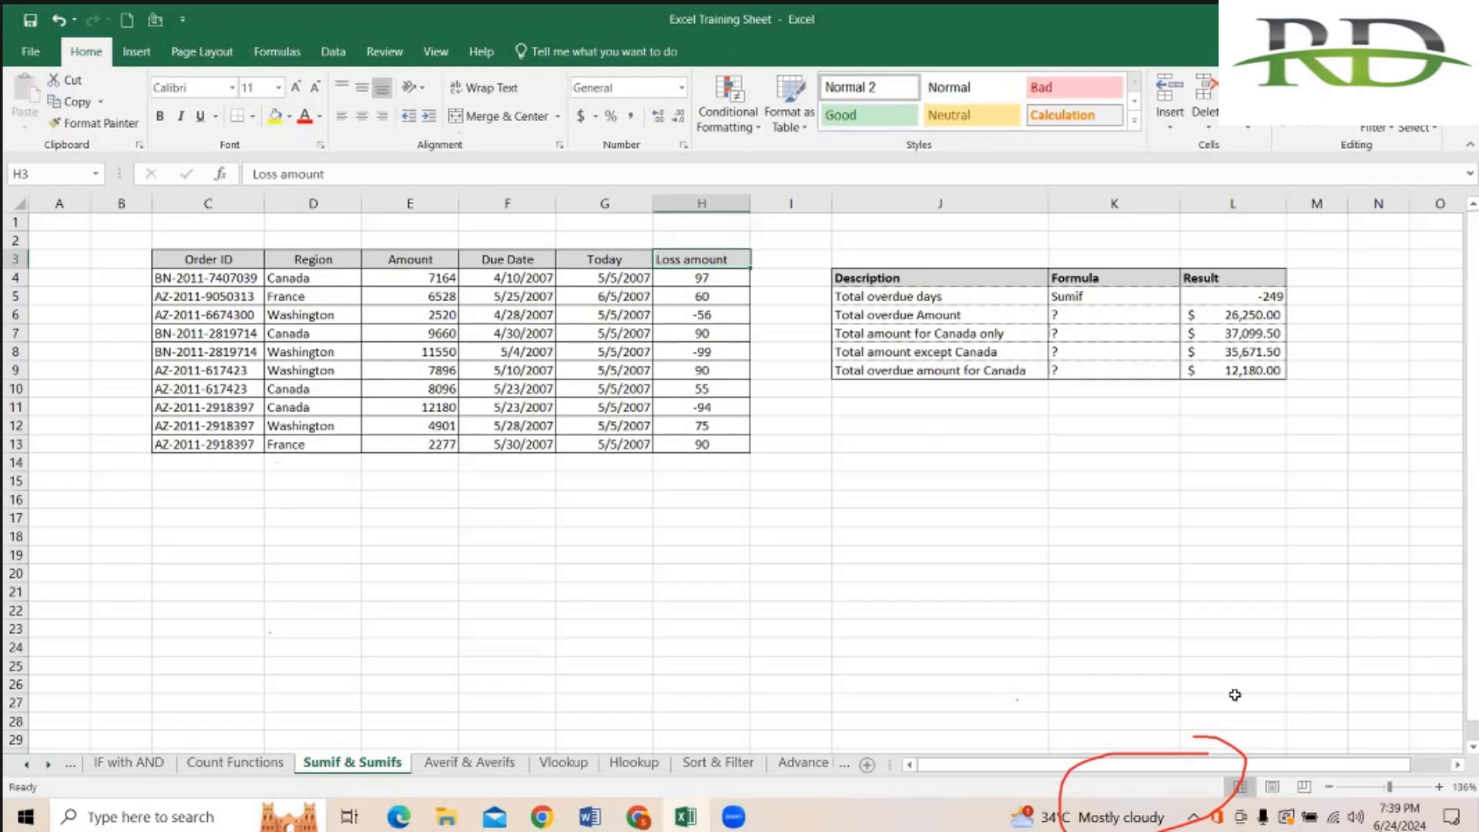
# Step: Try SUM and COUNTIF in K11 to show the COUNTIF arguments, and erase the function names back to the equals sign
pyautogui.keyDown('ctrl'); pyautogui.scroll(3, 1001, 568); pyautogui.keyUp('ctrl')
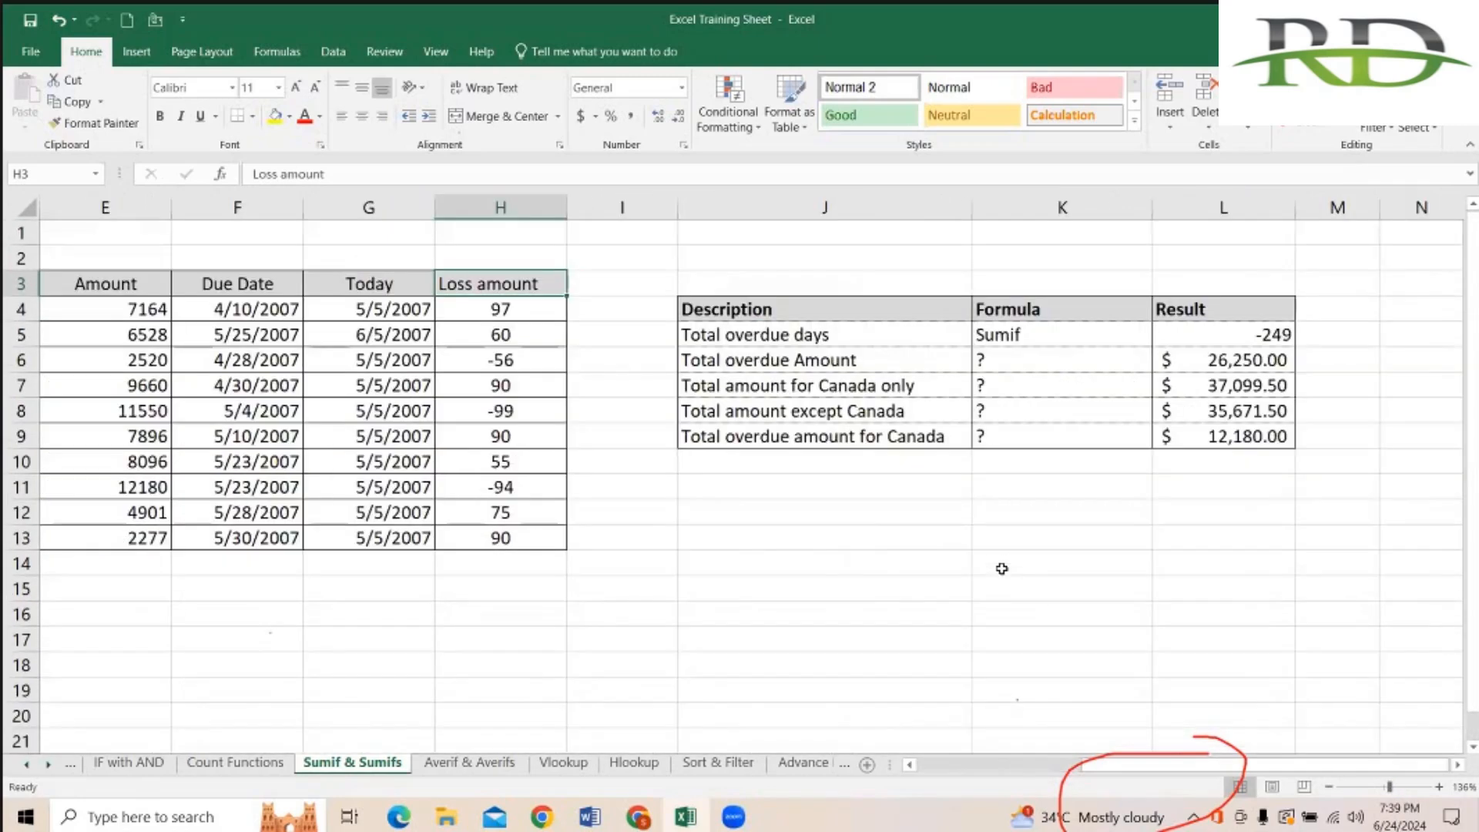
pyautogui.click(979, 485)
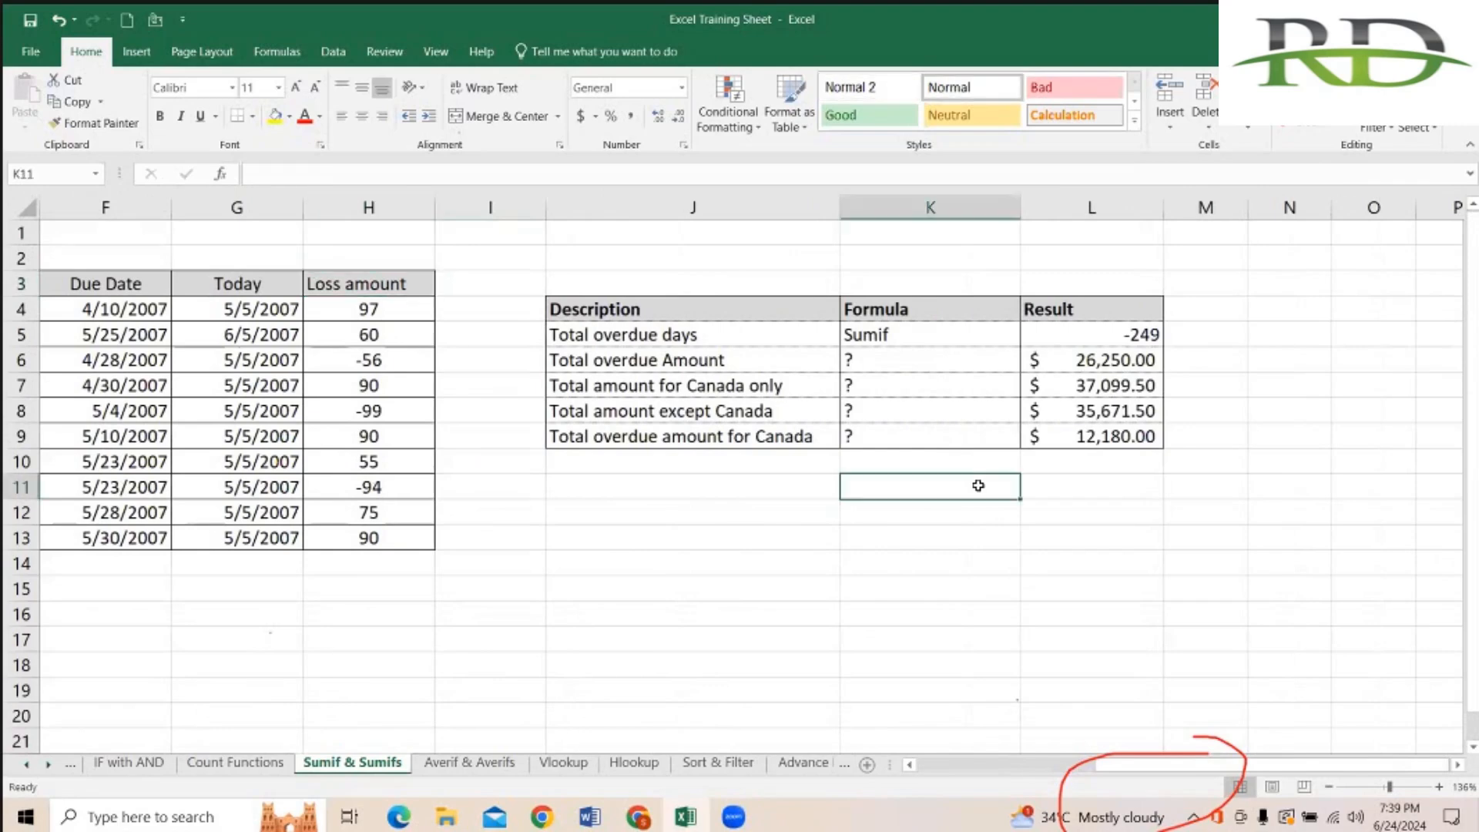
pyautogui.write('=SUM(')
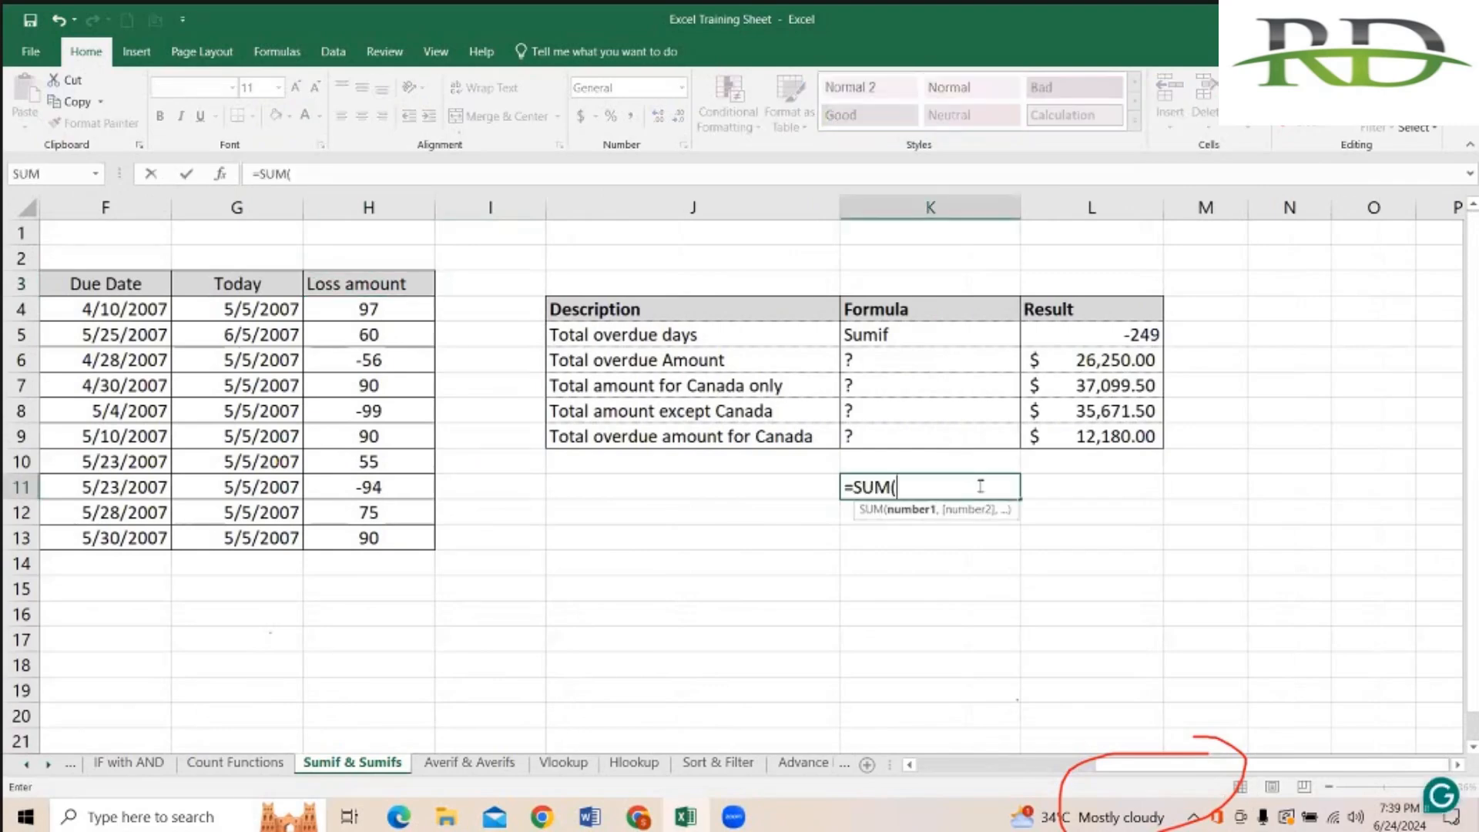
pyautogui.press('BackSpace')
pyautogui.press('BackSpace')
pyautogui.press('BackSpace')
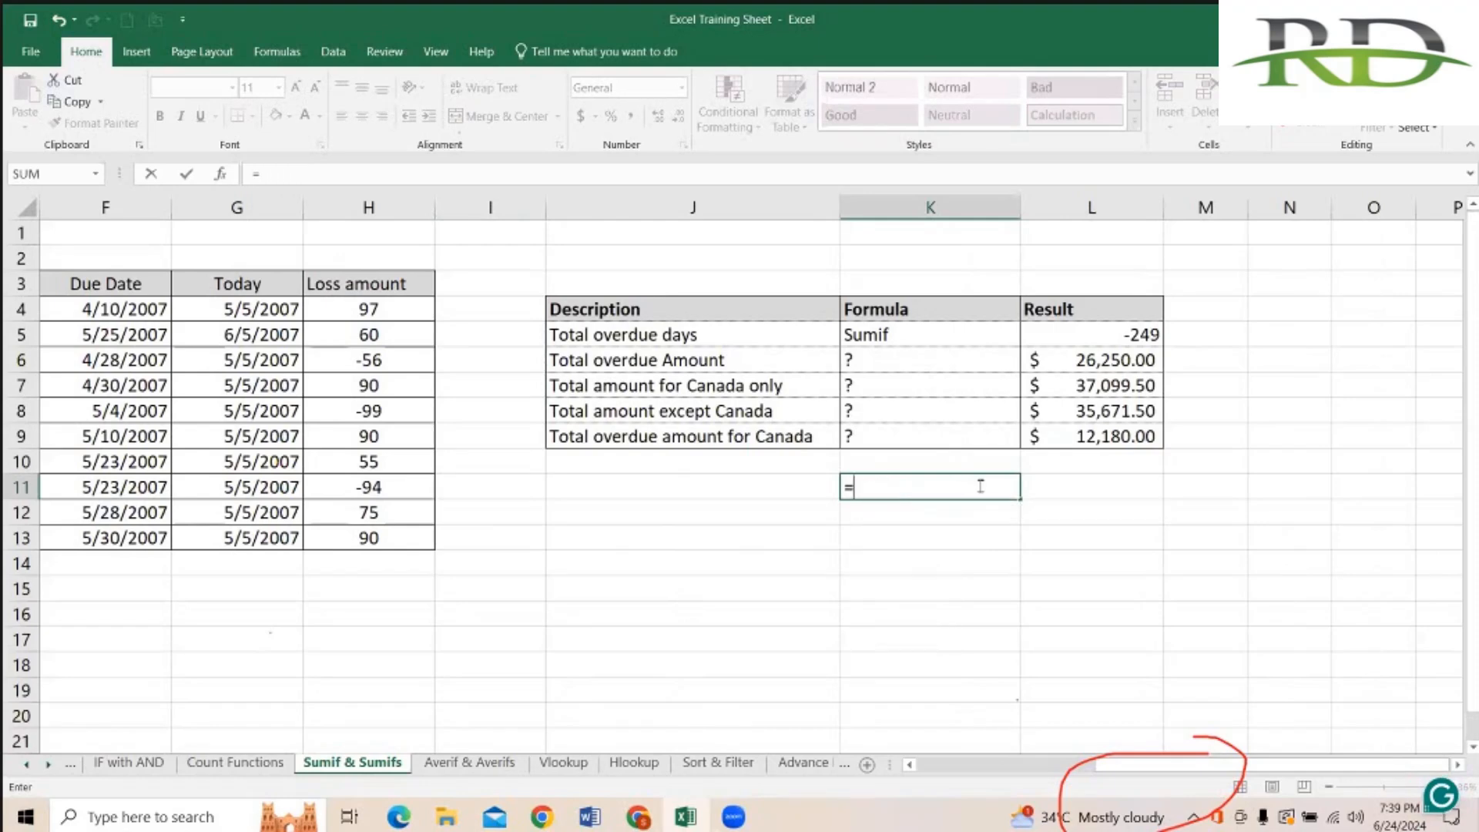
pyautogui.write('COUNTIF(')
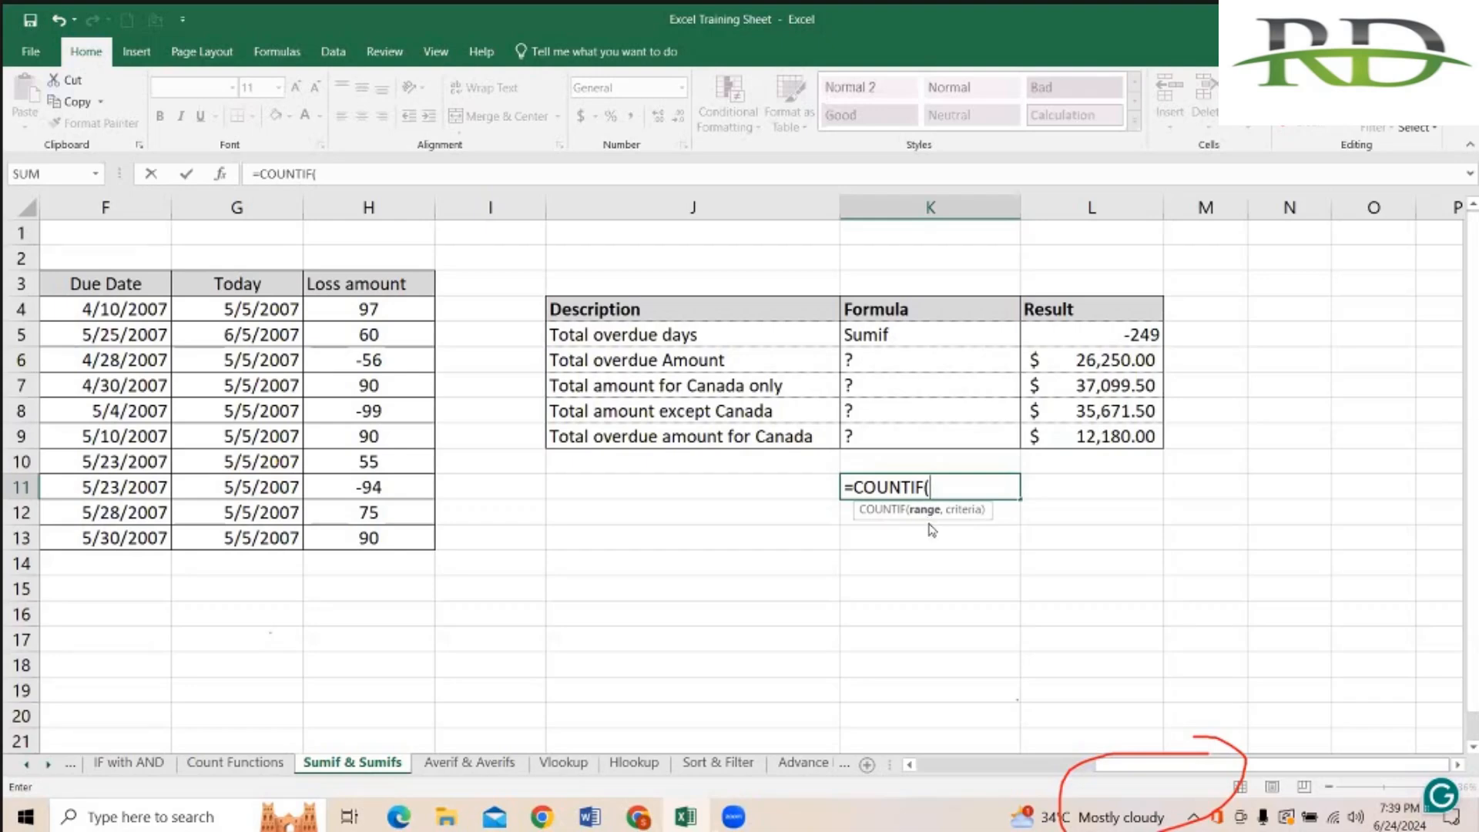
pyautogui.press('BackSpace')
pyautogui.press('BackSpace')
pyautogui.press('BackSpace')
pyautogui.press('BackSpace')
pyautogui.press('BackSpace')
pyautogui.press('BackSpace')
pyautogui.press('BackSpace')
pyautogui.press('BackSpace')
# Step: Start a SUMIF formula in K11 with H4:H13 as its range
pyautogui.write('sun')
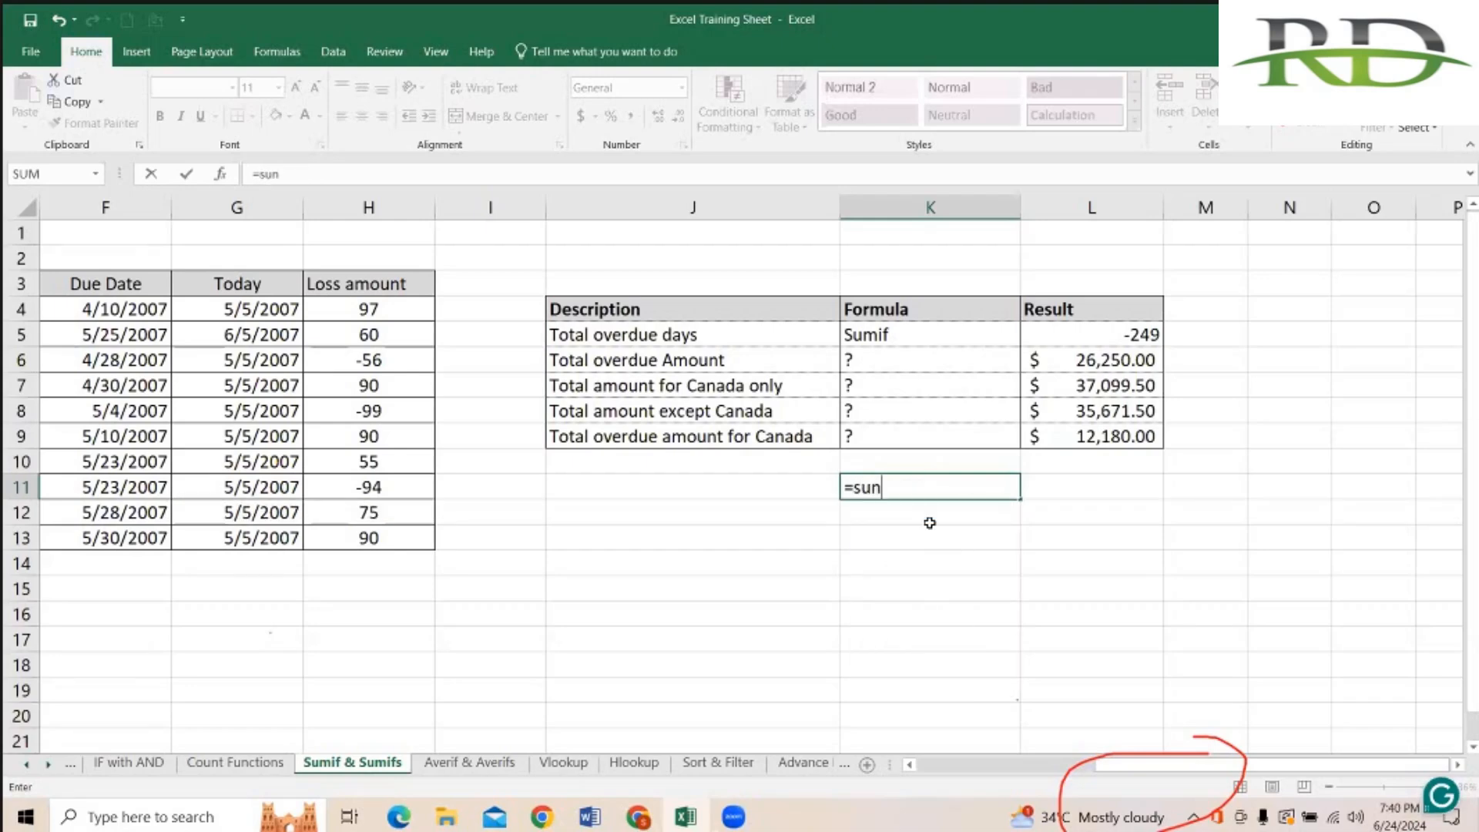
pyautogui.press('BackSpace')
pyautogui.write('mif')
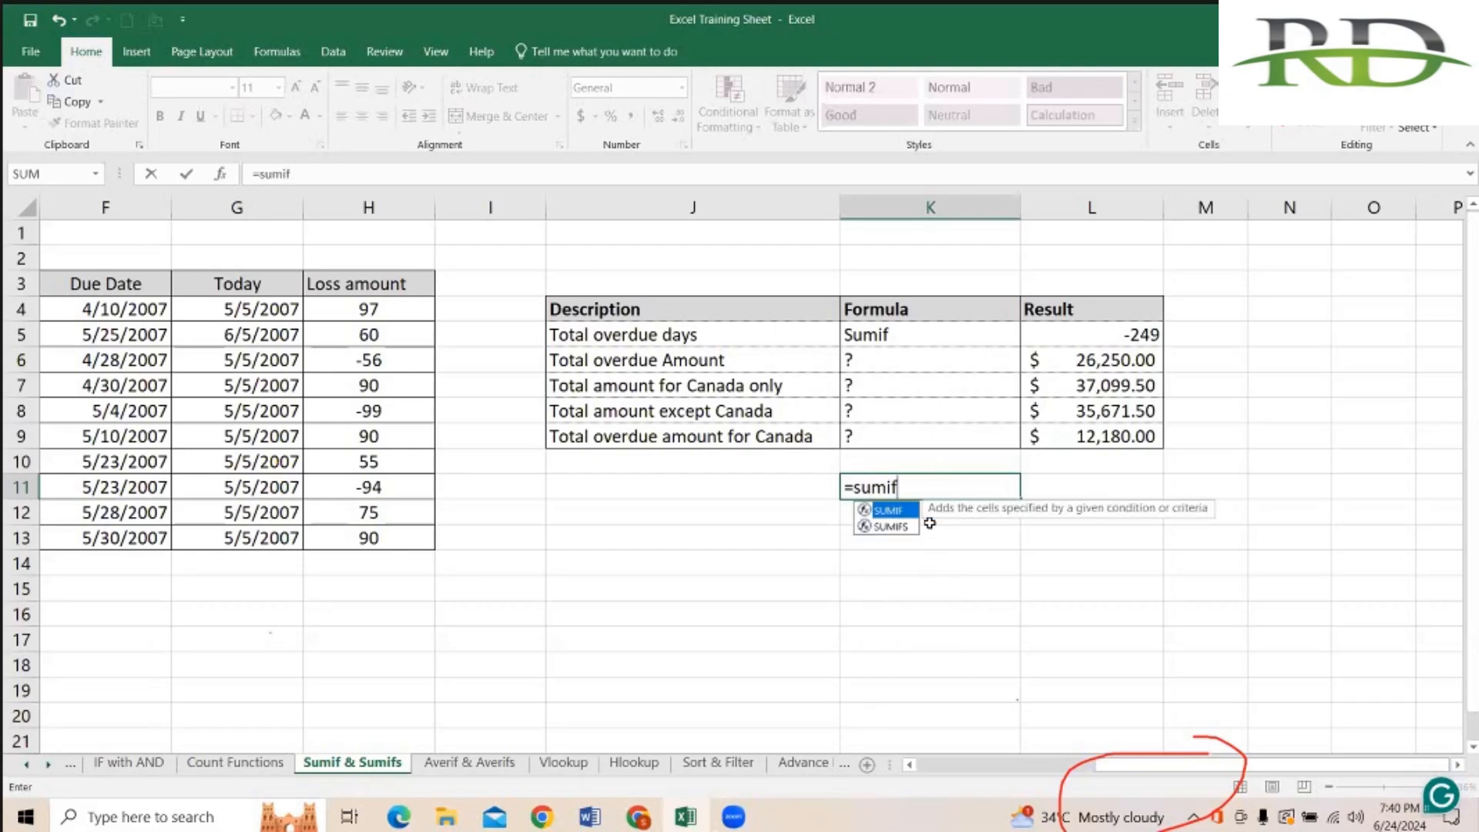
pyautogui.press('Tab')
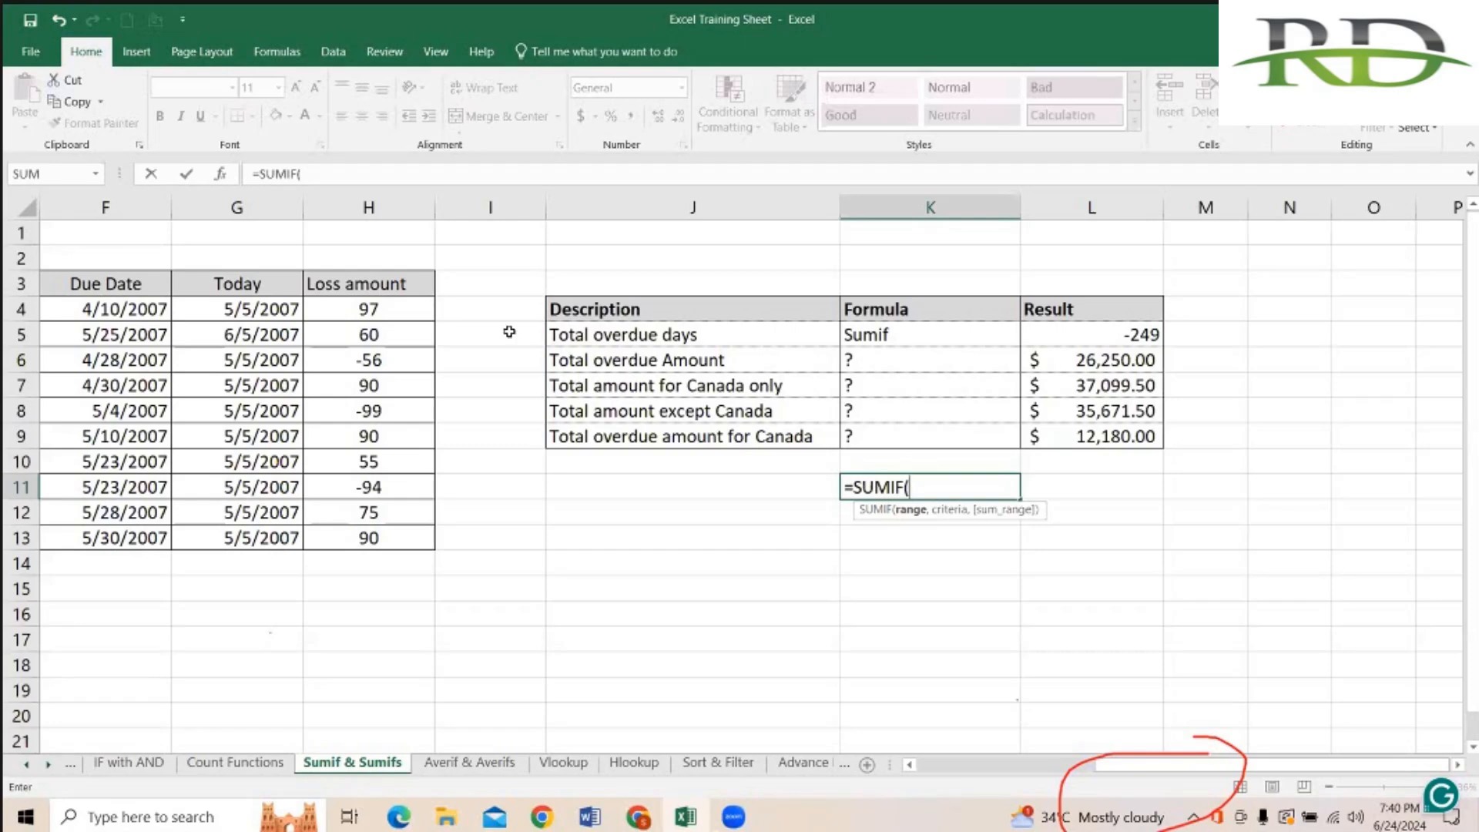
pyautogui.moveTo(378, 304); pyautogui.dragTo(372, 534)
pyautogui.write(',')
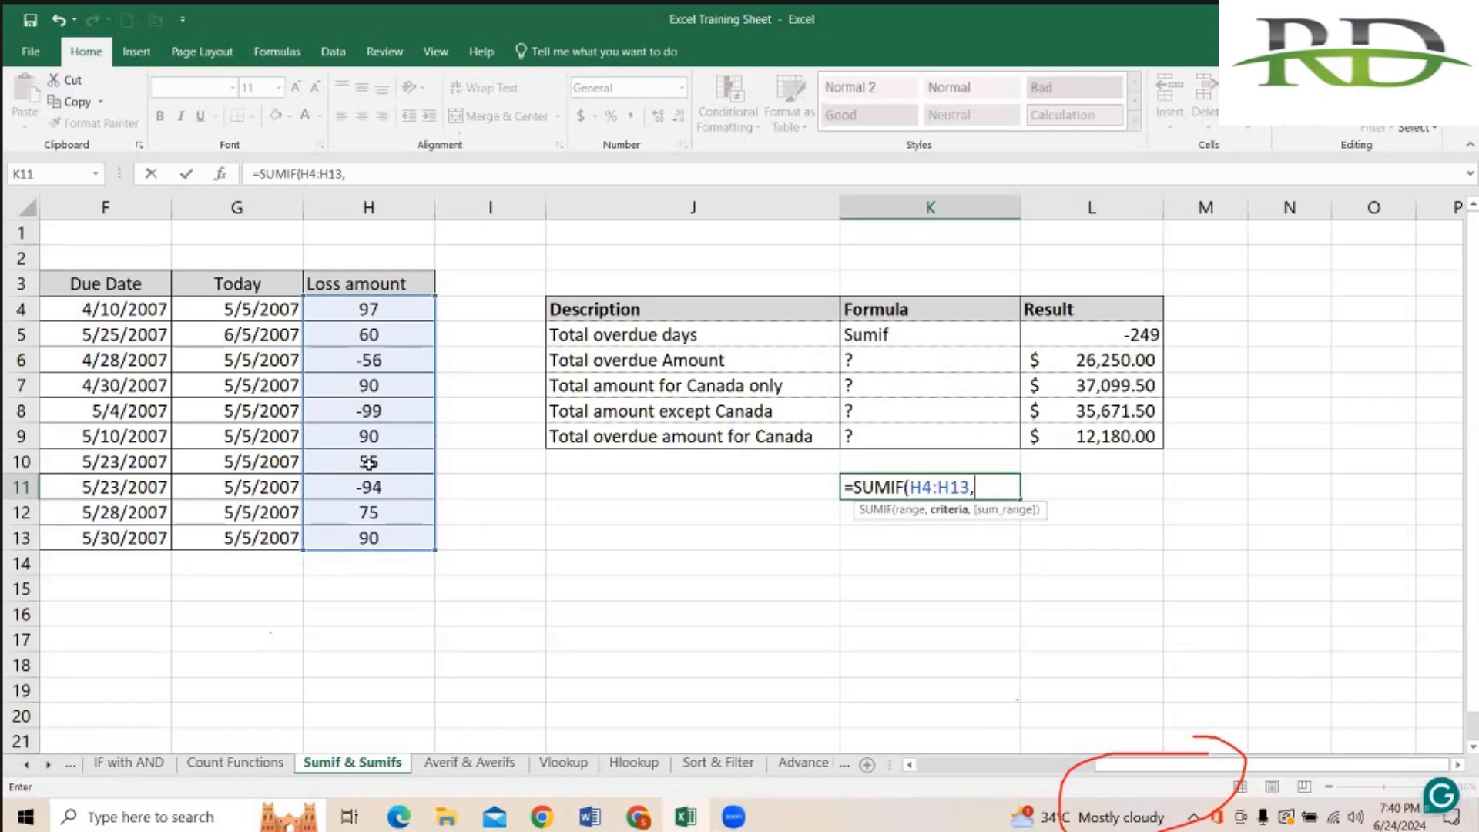
# Step: Complete the K11 SUMIF formula with criteria "<0" and sum range H4:H13
pyautogui.write('"<0",')
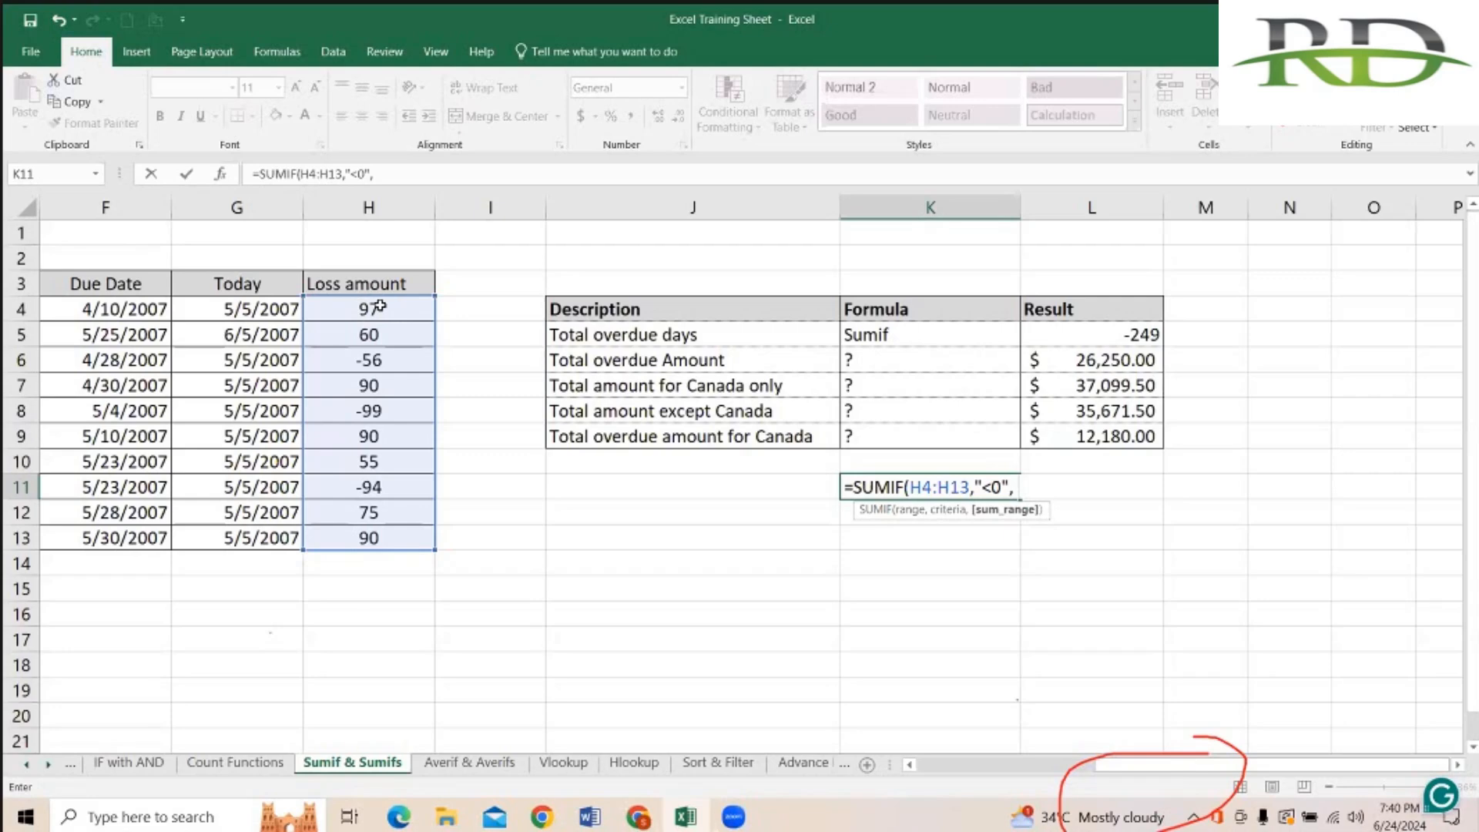
pyautogui.moveTo(380, 308); pyautogui.dragTo(369, 529)
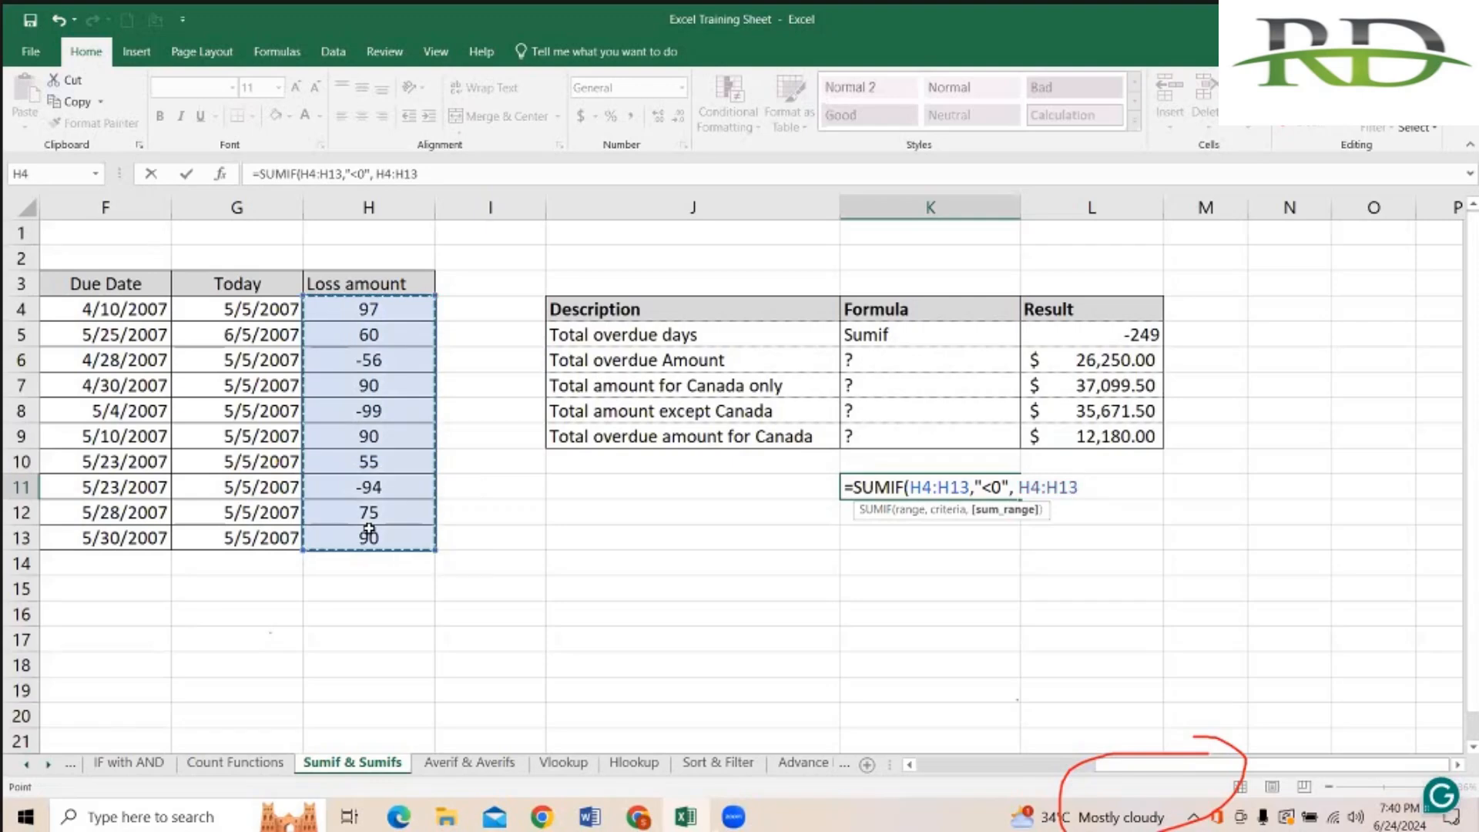
pyautogui.write(')')
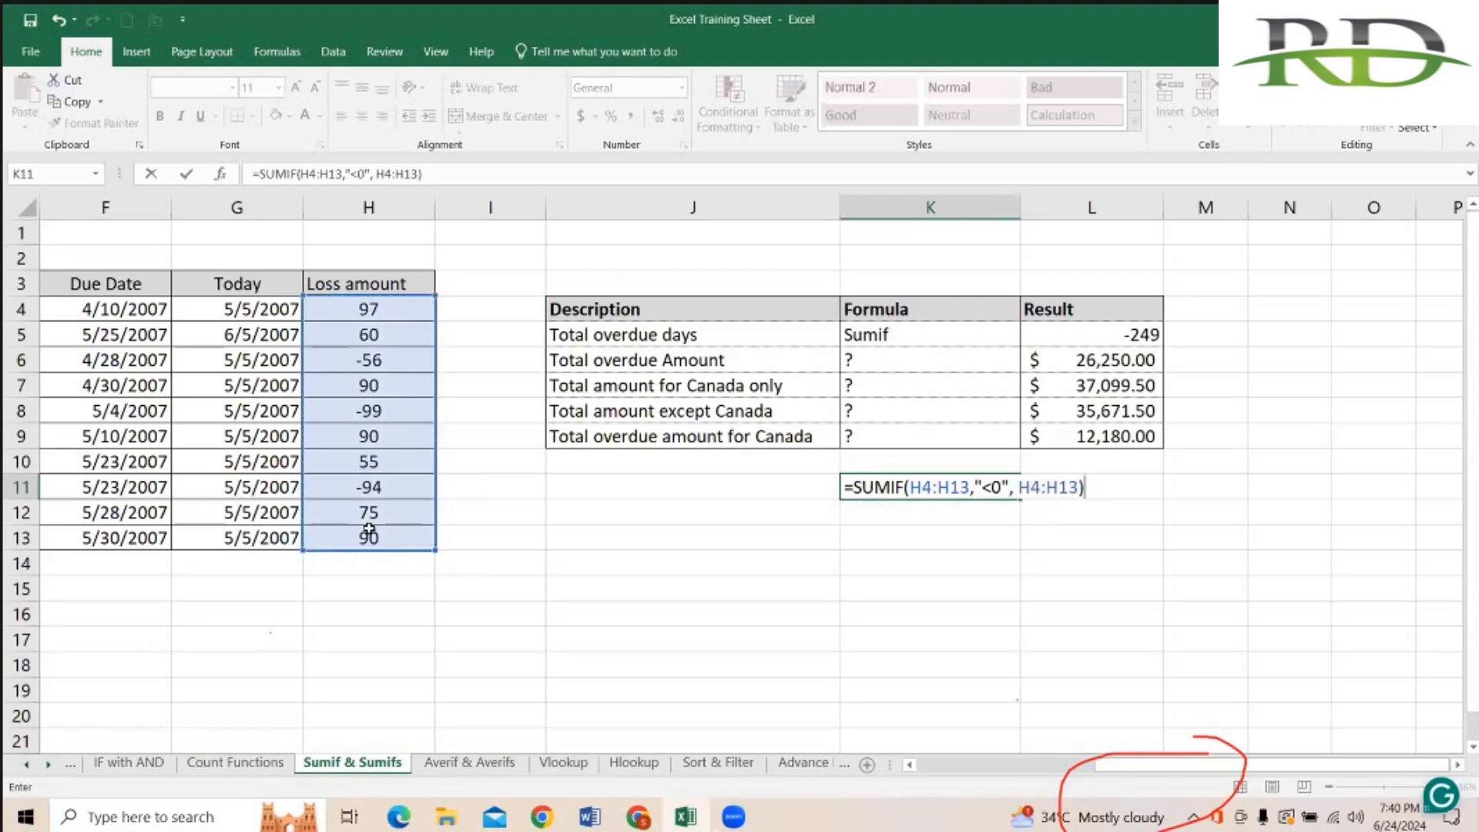
pyautogui.press('Return')
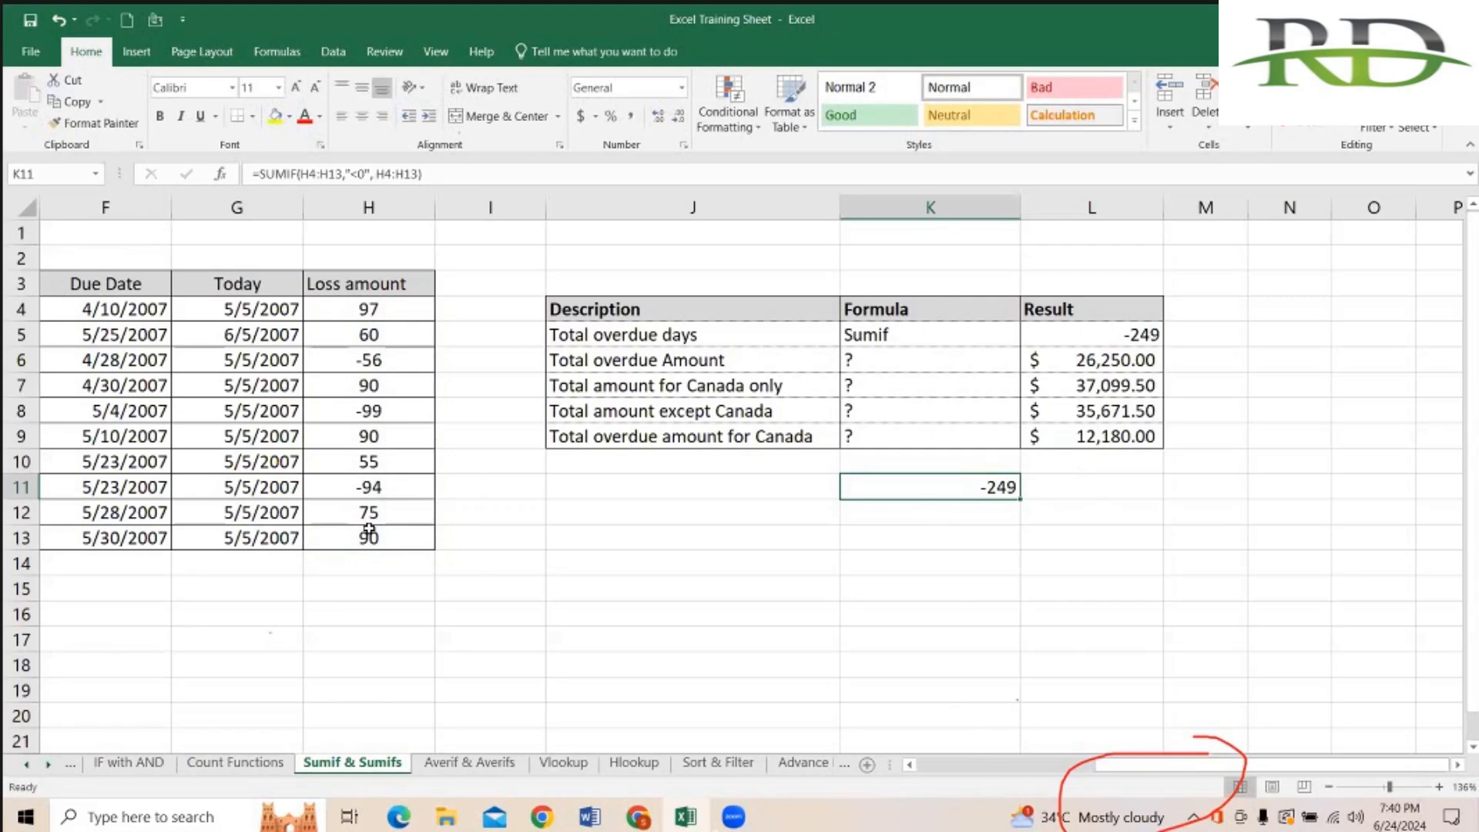
# Step: Examine the Total overdue Amount formula in L6
pyautogui.press('Up')
pyautogui.press('Up')
pyautogui.press('Up')
pyautogui.press('Up')
pyautogui.press('Up')
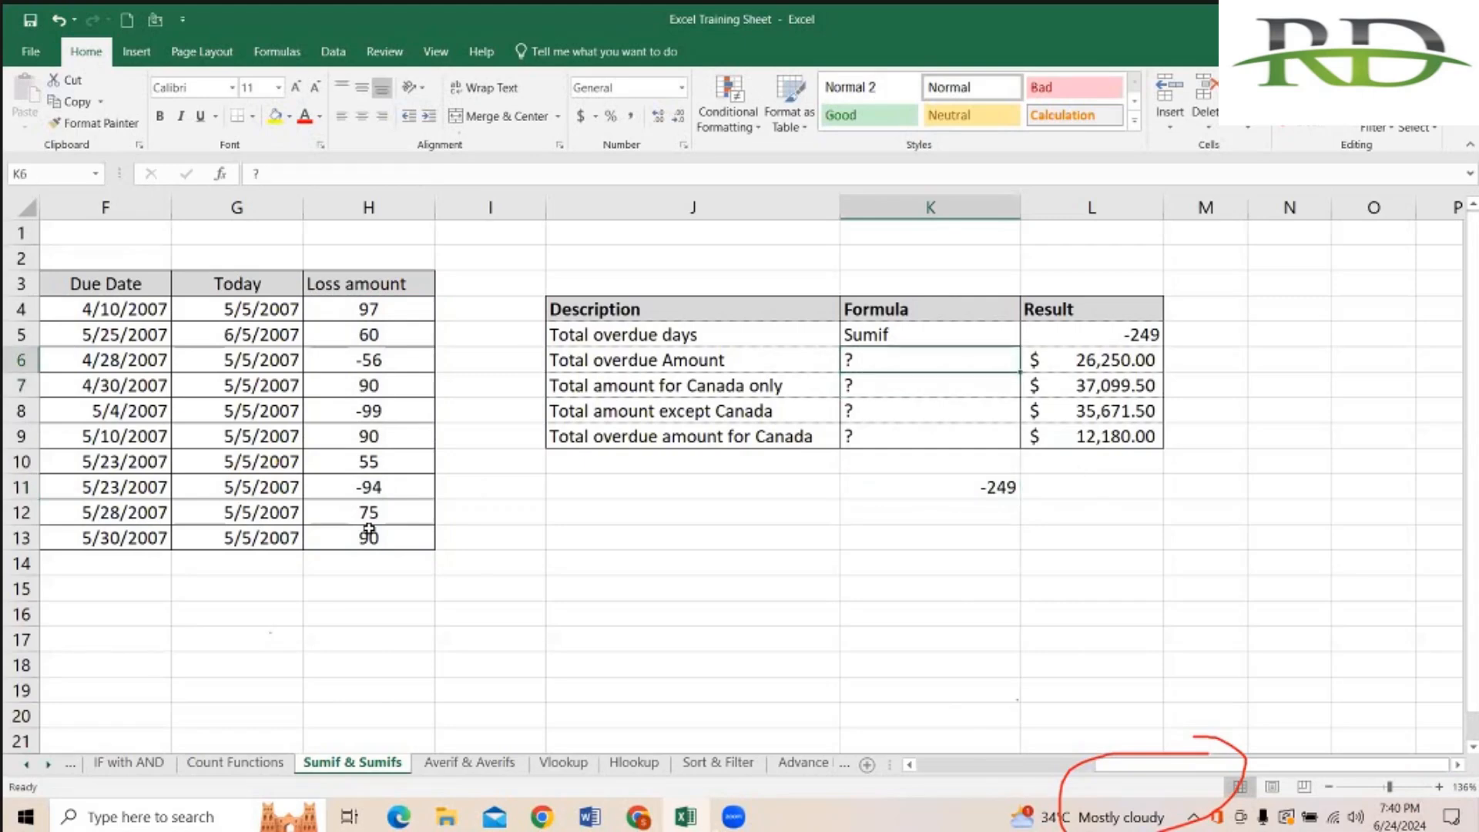
pyautogui.press('Right')
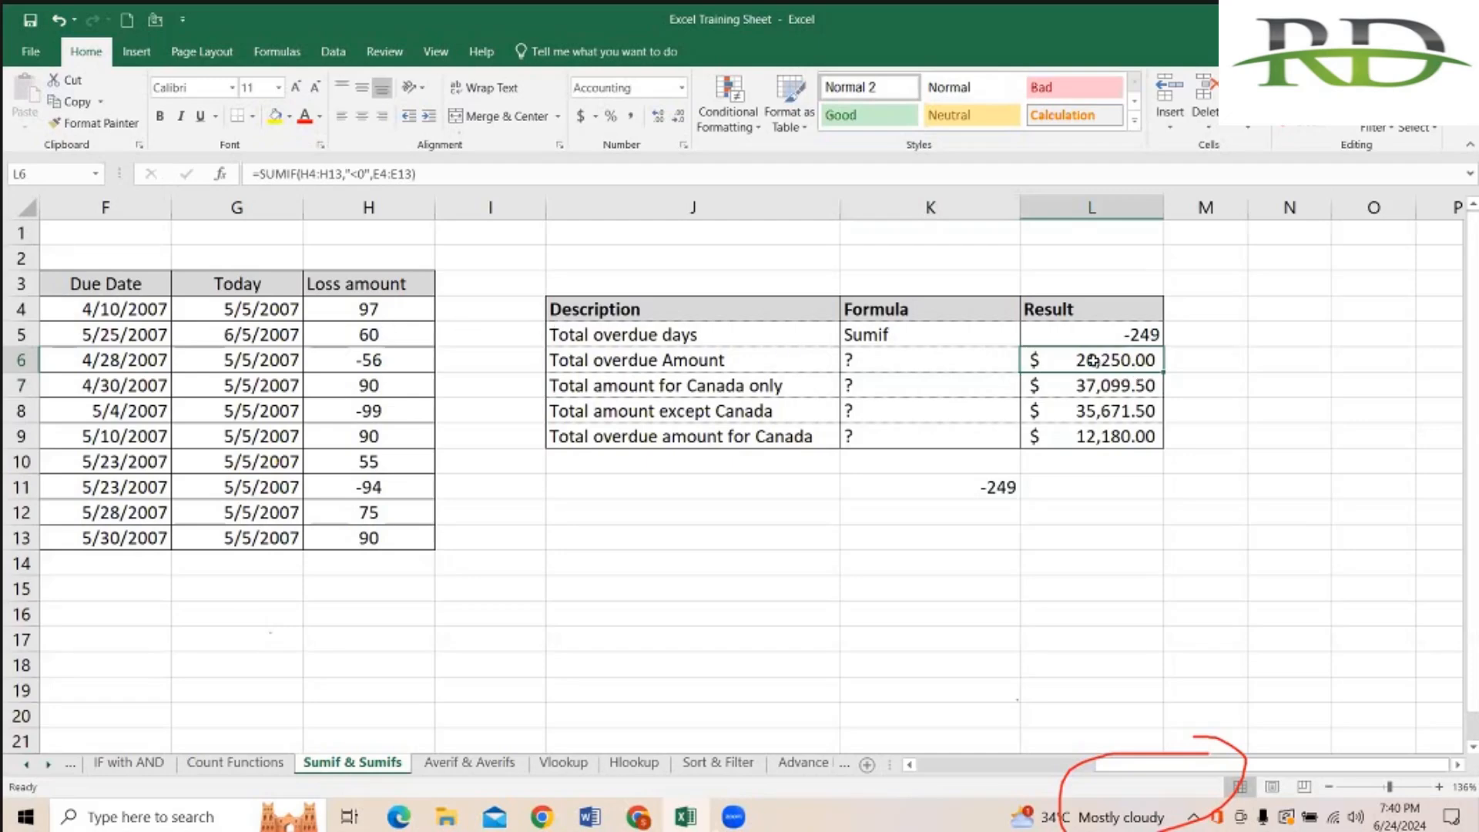
# Step: Clear the practice SUMIF formula from K11
pyautogui.moveTo(1137, 765)
pyautogui.mouseDown()
pyautogui.moveTo(955, 770)
pyautogui.moveTo(1117, 758)
pyautogui.mouseUp()
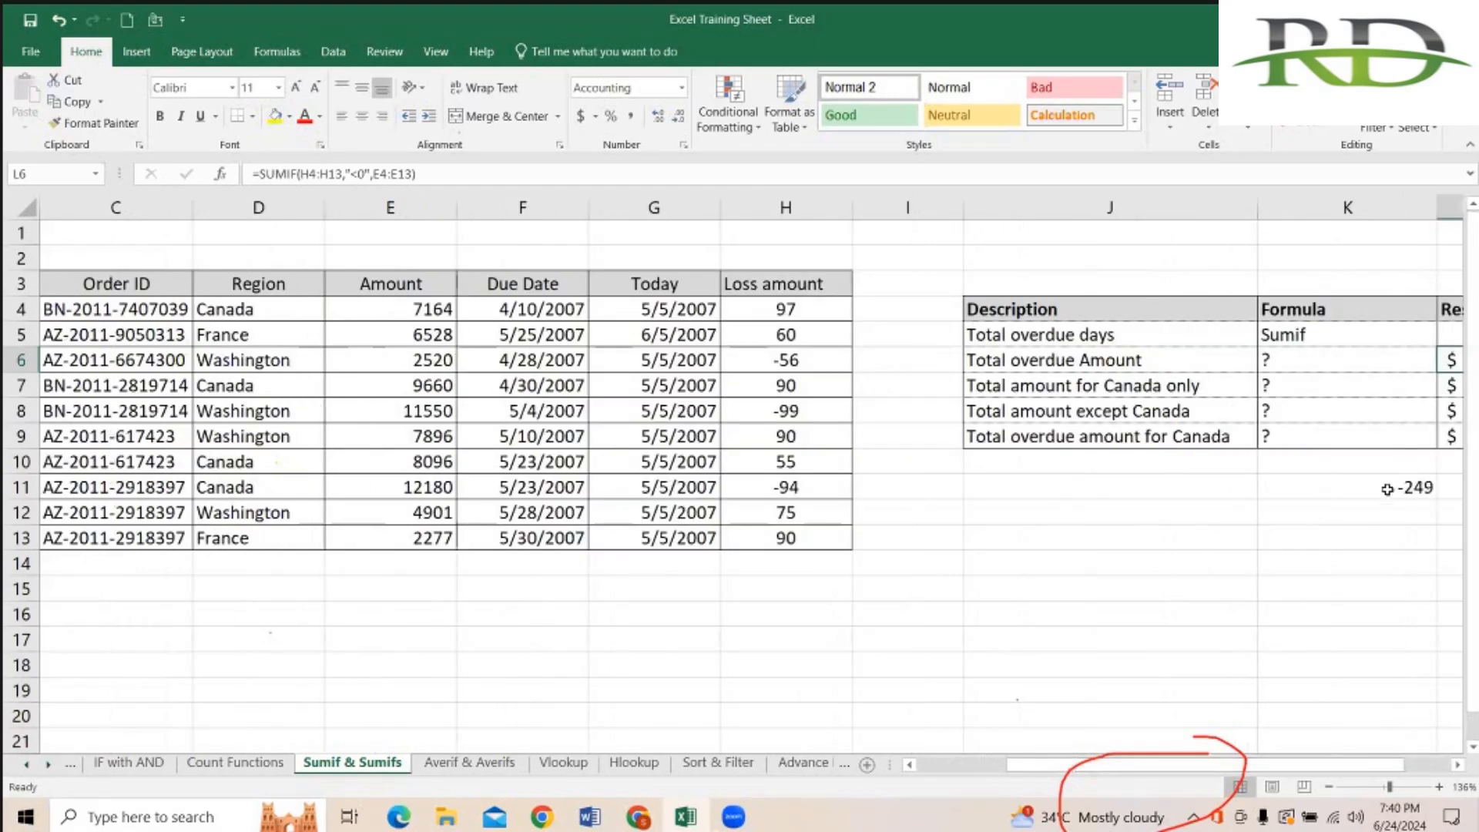
pyautogui.click(1387, 489)
pyautogui.press('Delete')
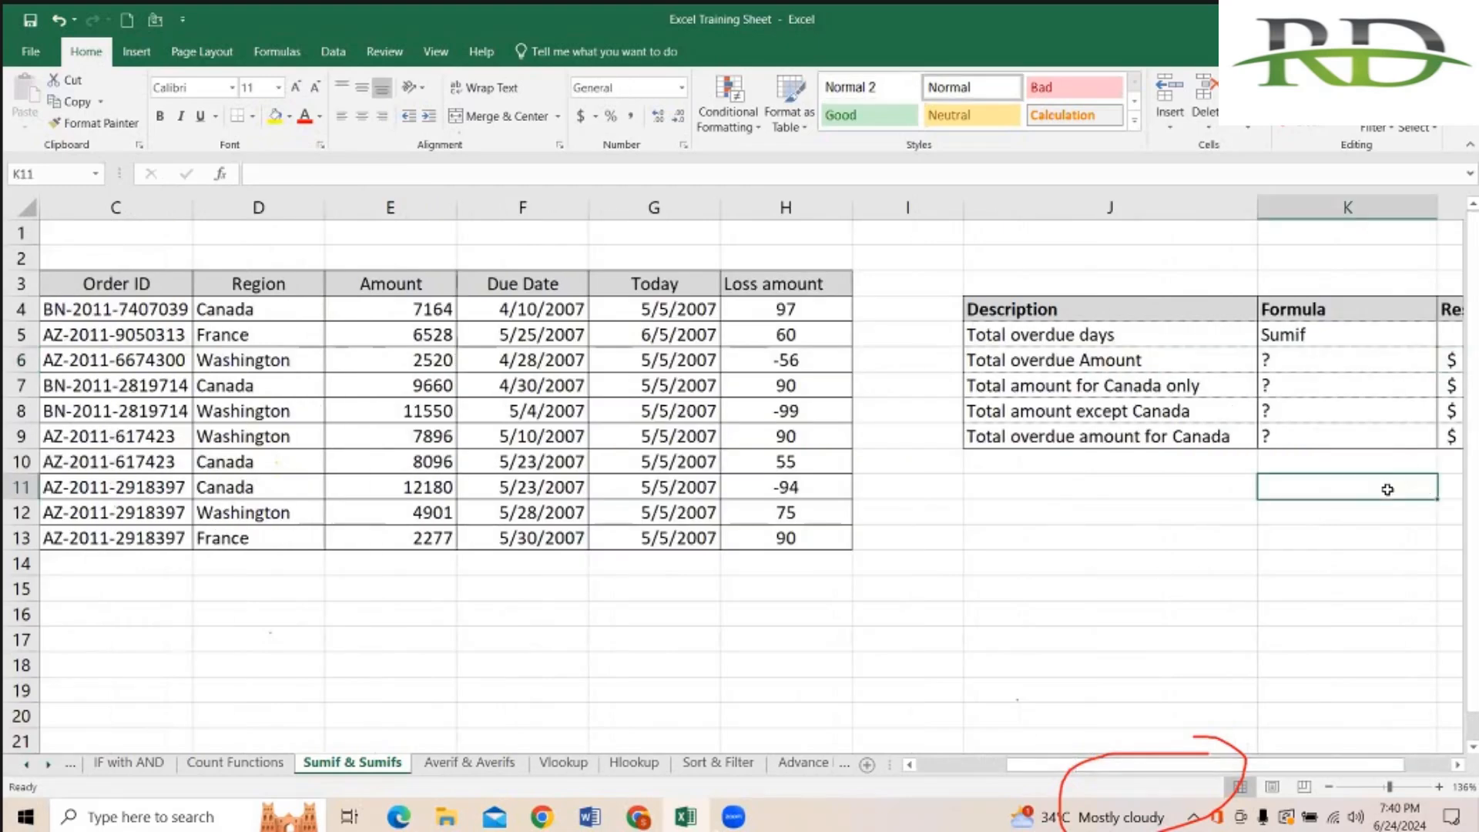
# Step: Try a COUNTIF formula in J11 to show its arguments, and erase the function name back to the equals sign
pyautogui.press('Right')
pyautogui.press('Left')
pyautogui.press('Left')
pyautogui.write('=')
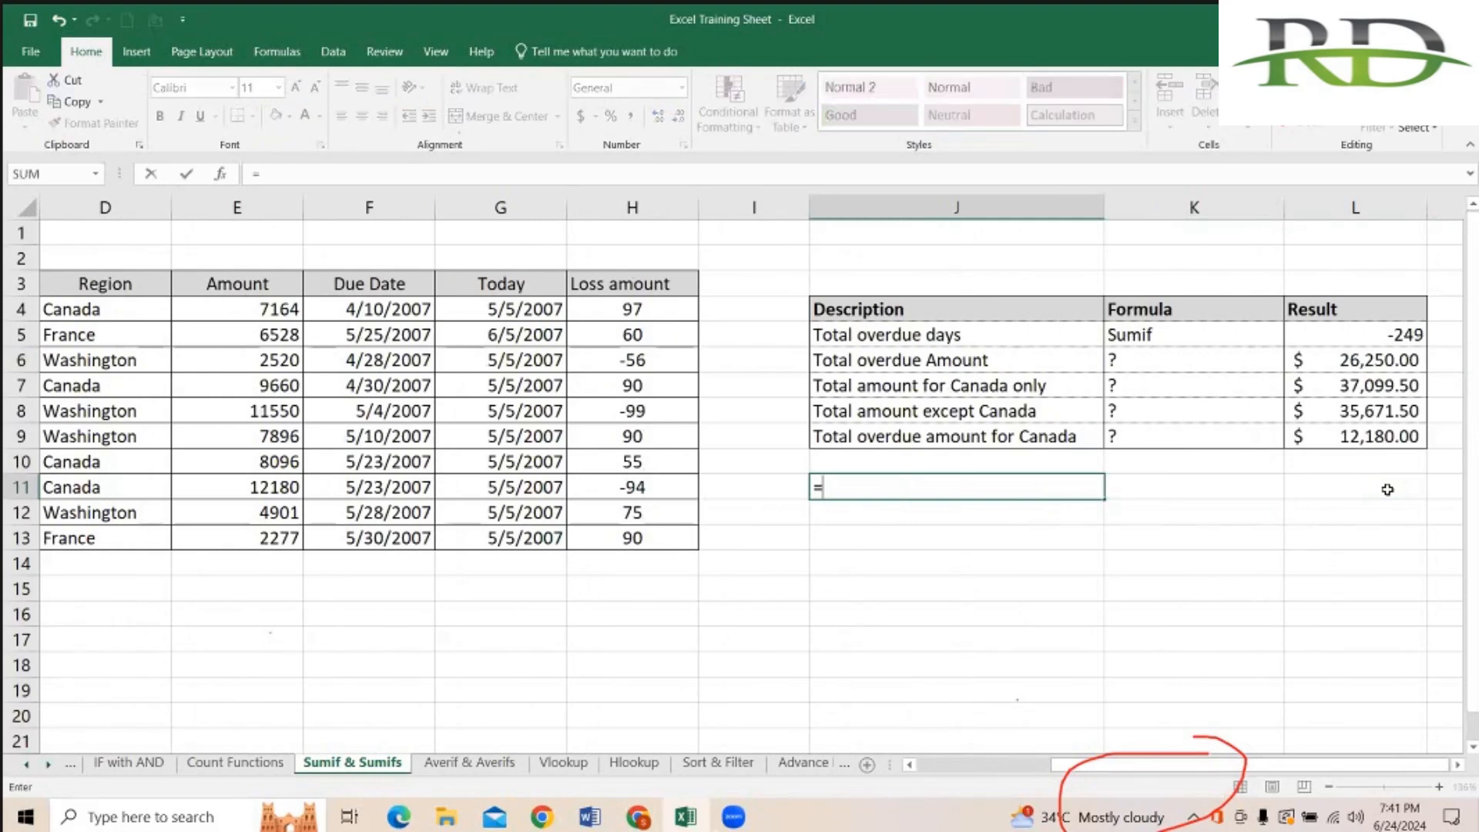
pyautogui.write('count')
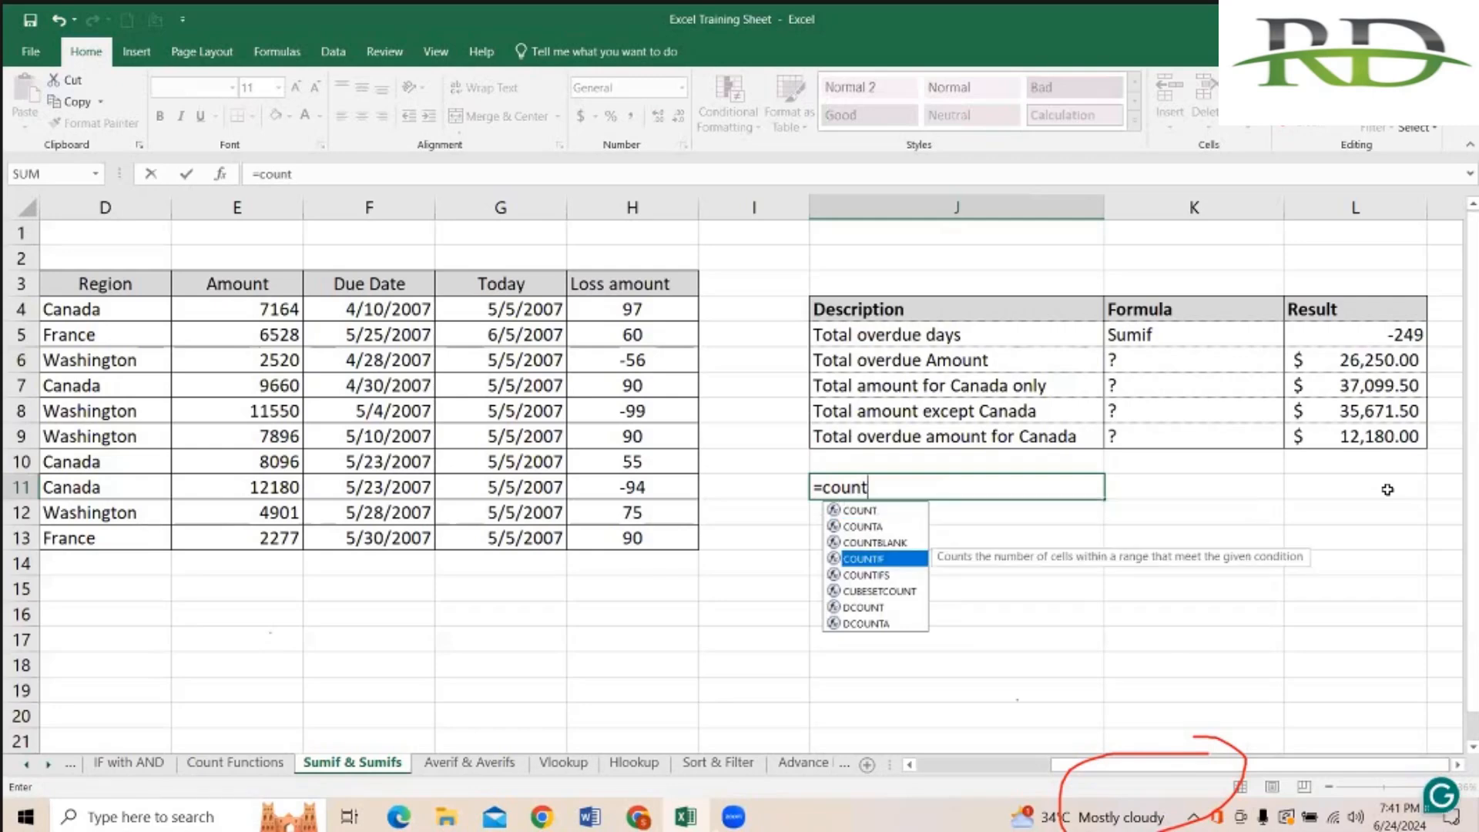
pyautogui.press('Tab')
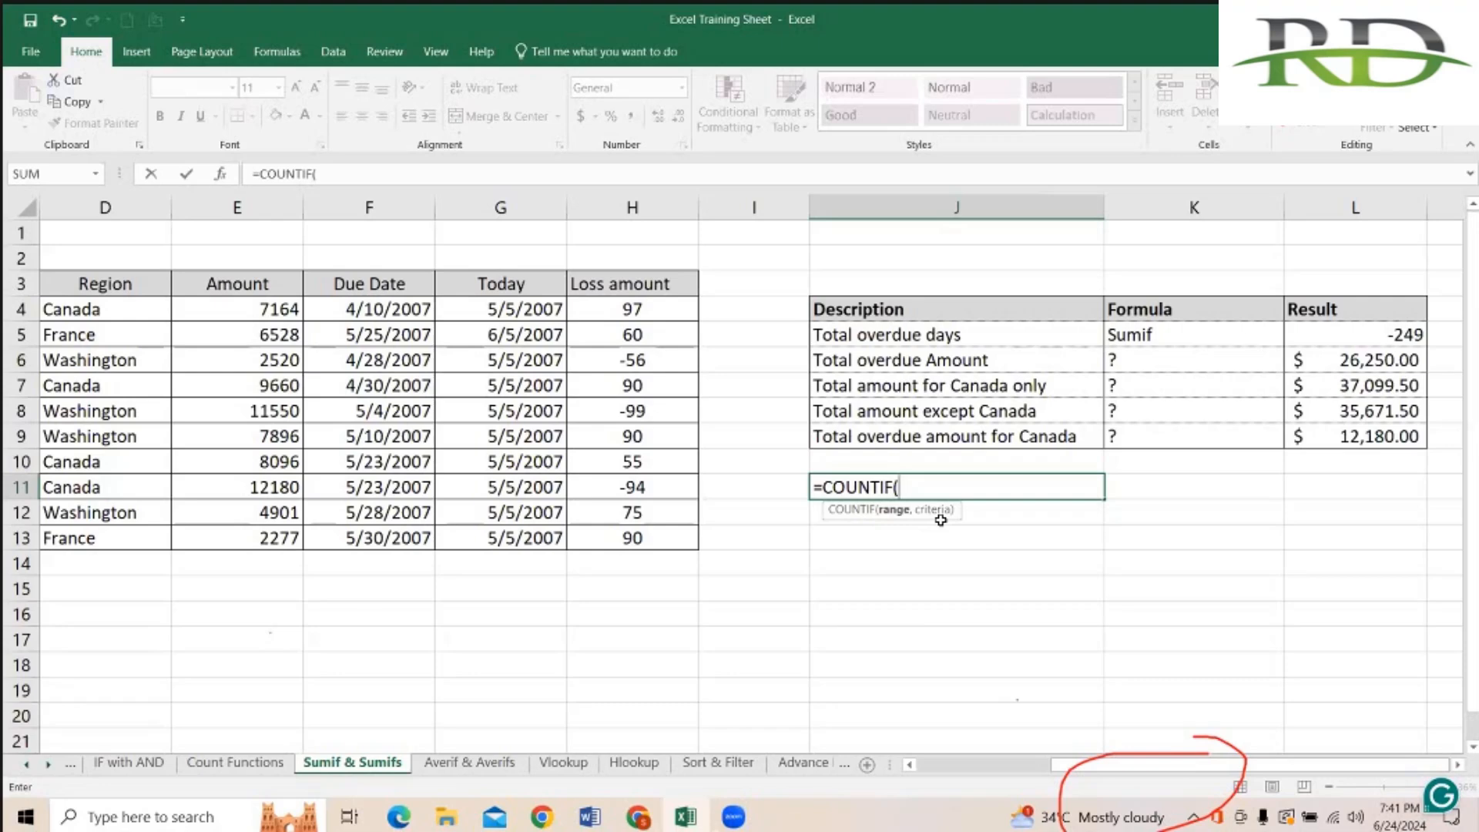
pyautogui.press('BackSpace')
pyautogui.press('BackSpace')
pyautogui.press('BackSpace')
pyautogui.press('BackSpace')
pyautogui.press('BackSpace')
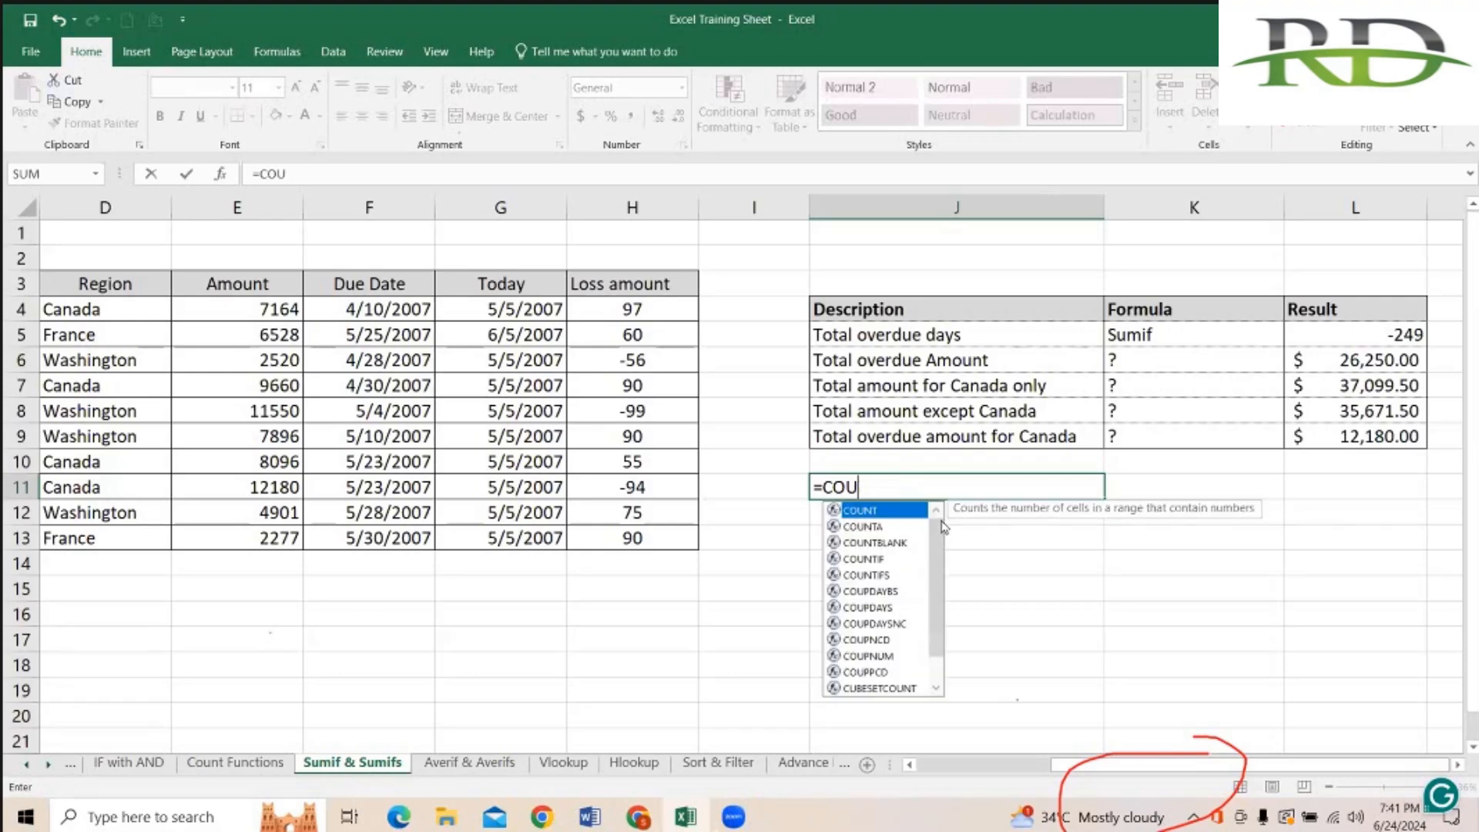
pyautogui.press('BackSpace')
pyautogui.press('BackSpace')
pyautogui.press('BackSpace')
# Step: Bring up the SUMIF arguments in J11 for comparison, and erase the function name
pyautogui.write('sumif')
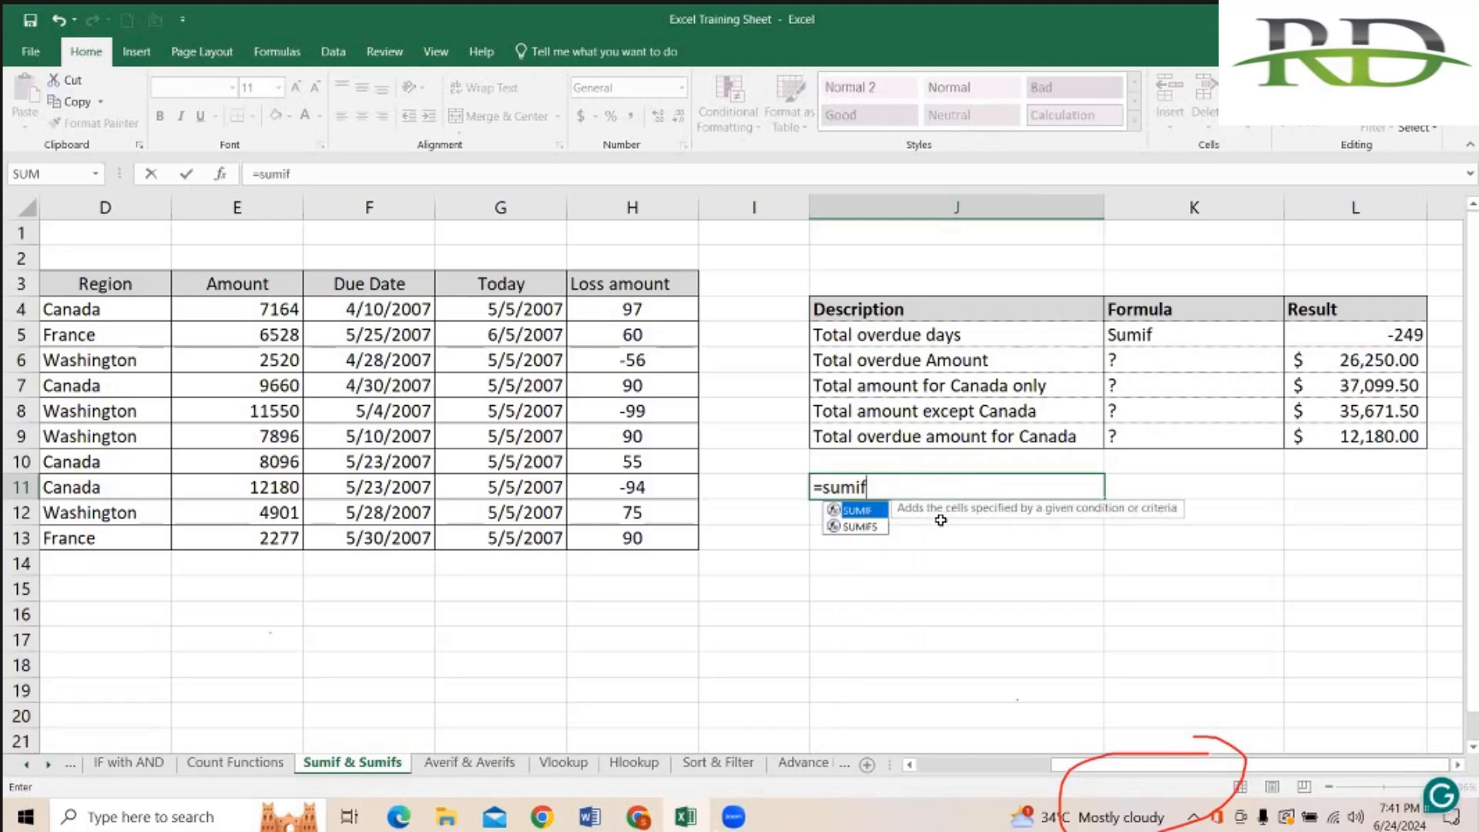
pyautogui.press('Tab')
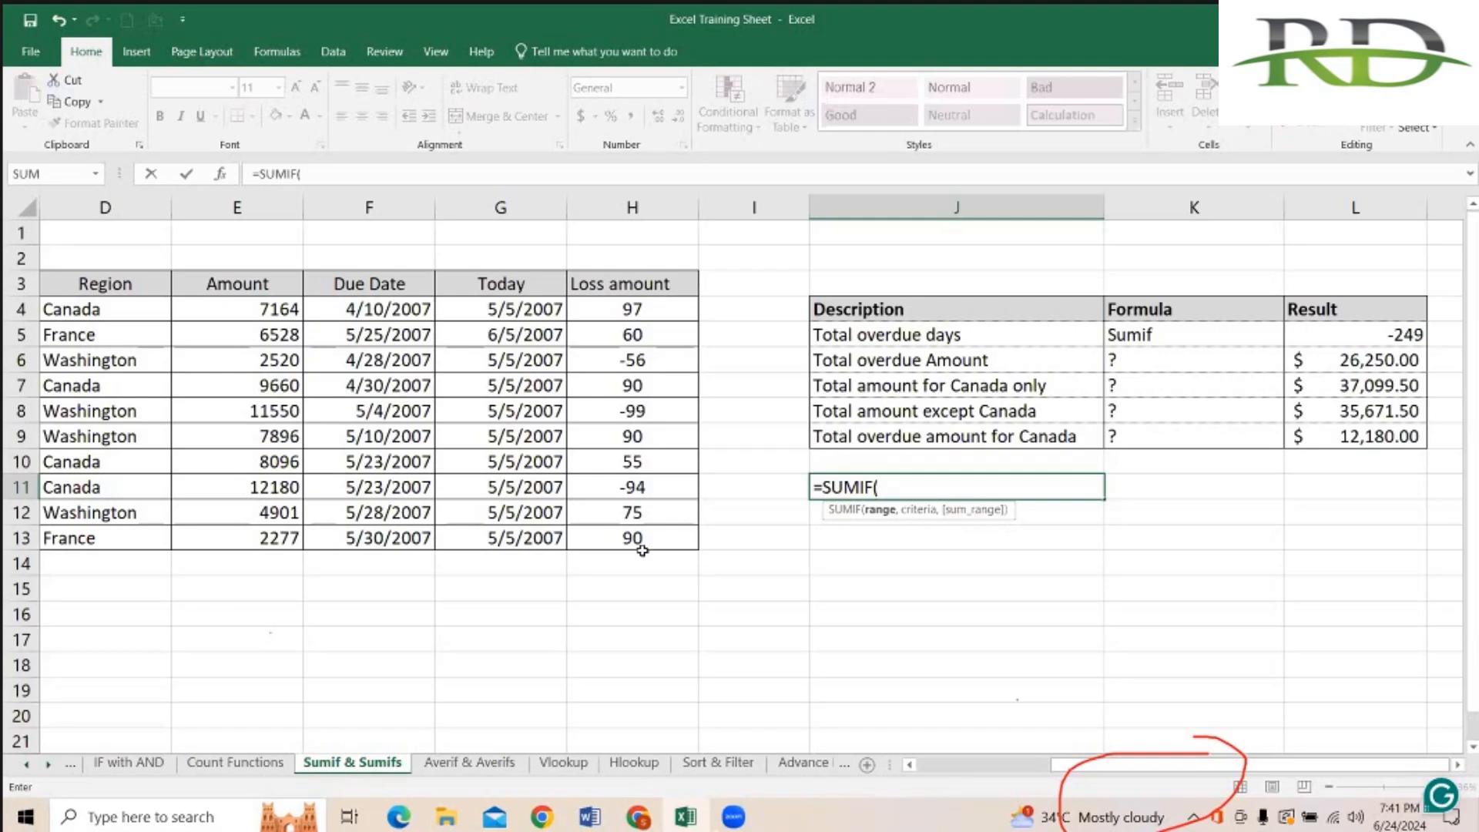
pyautogui.press('BackSpace')
pyautogui.press('BackSpace')
pyautogui.press('BackSpace')
pyautogui.press('BackSpace')
pyautogui.press('BackSpace')
pyautogui.press('BackSpace')
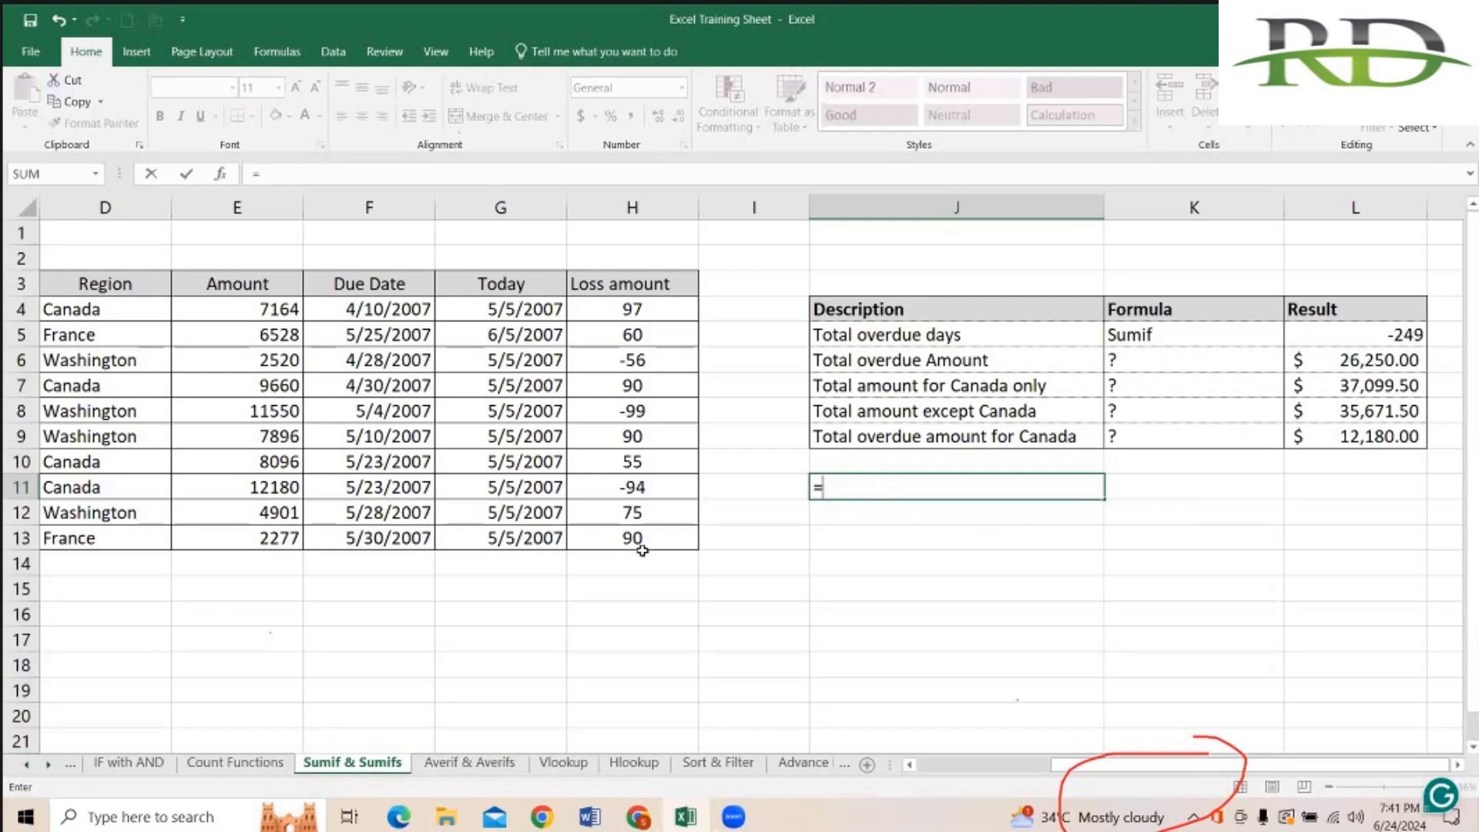
# Step: Bring up the COUNTIF range and criteria arguments in J11 again, and erase the function name
pyautogui.write('coun')
pyautogui.press('Down')
pyautogui.press('Down')
pyautogui.press('Tab')
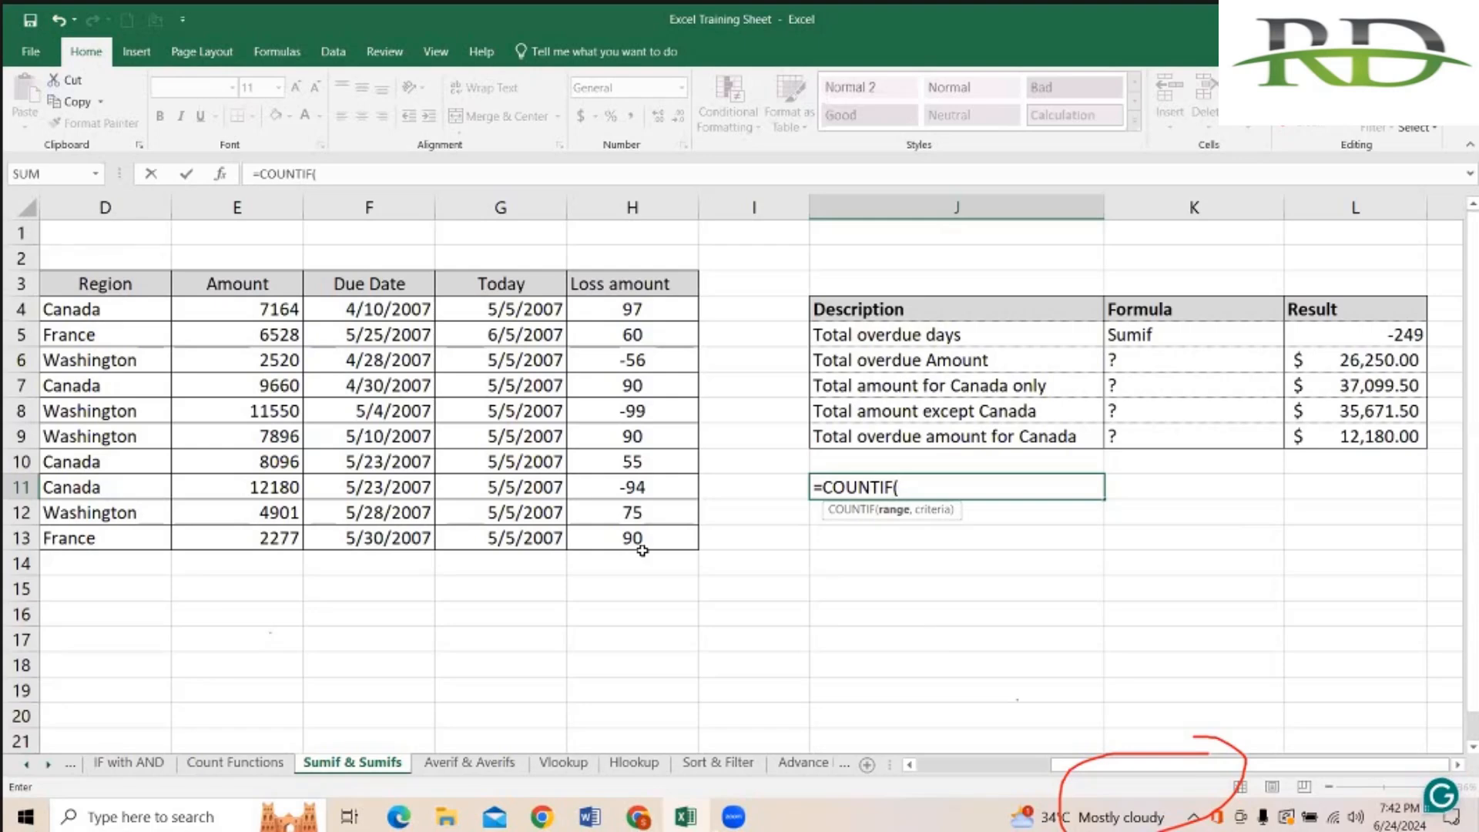
pyautogui.press('BackSpace')
pyautogui.press('BackSpace')
pyautogui.press('BackSpace')
pyautogui.press('BackSpace')
pyautogui.press('BackSpace')
pyautogui.press('BackSpace')
pyautogui.press('BackSpace')
pyautogui.press('BackSpace')
pyautogui.write('sun')
pyautogui.press('BackSpace')
pyautogui.write('mif')
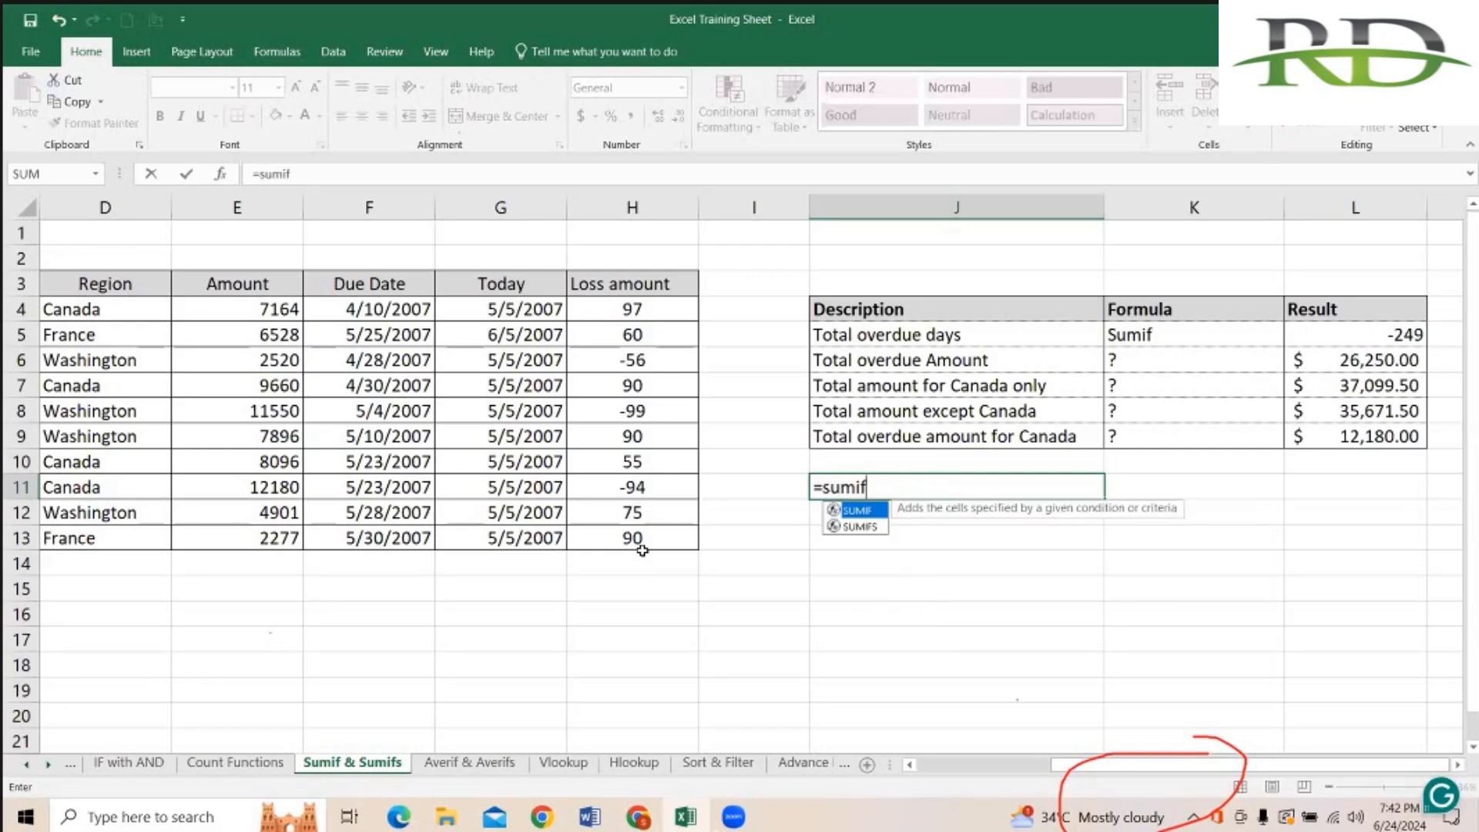
pyautogui.press('Tab')
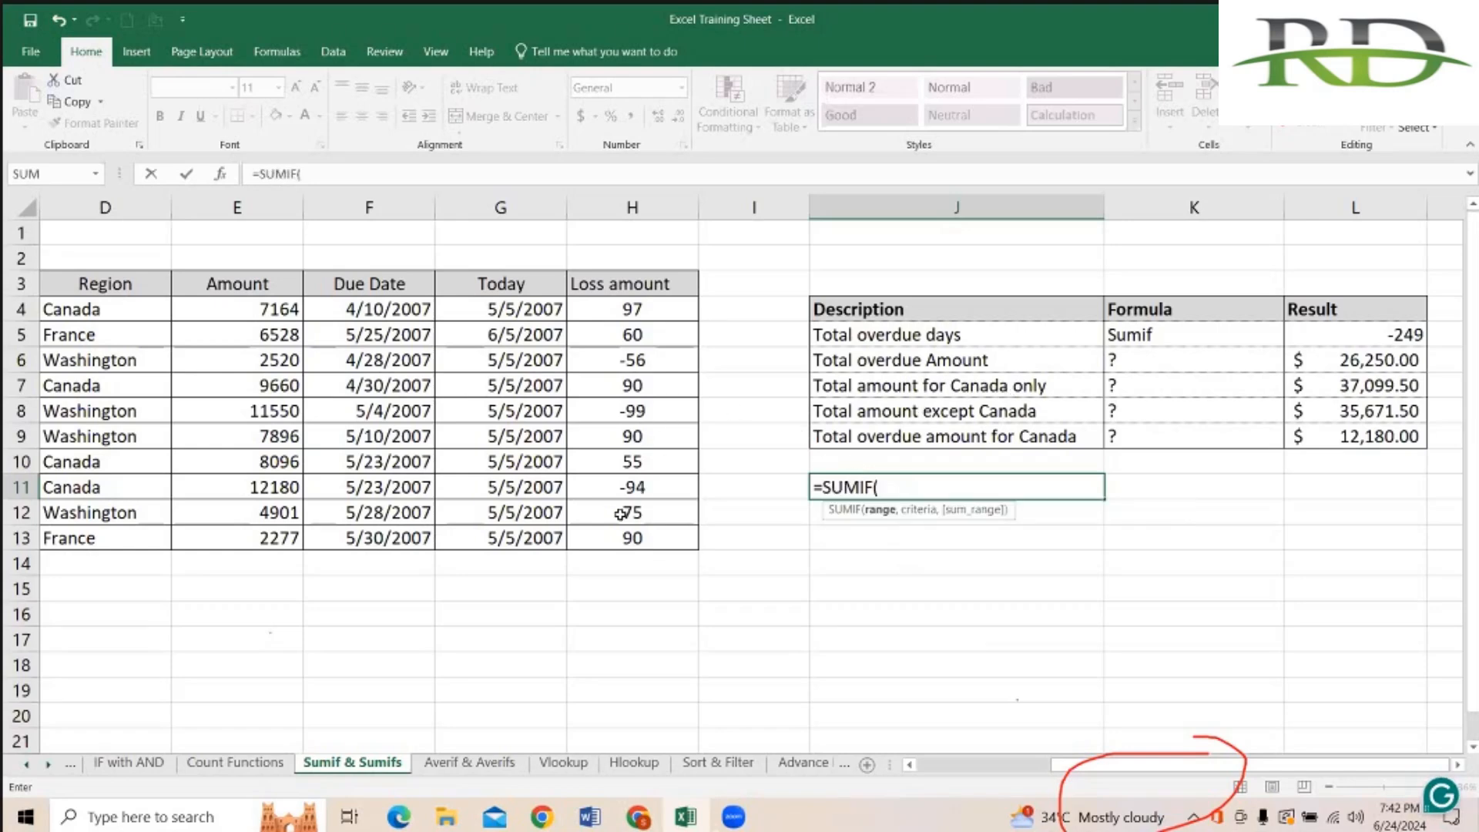
pyautogui.hscroll(-1, 621, 512)
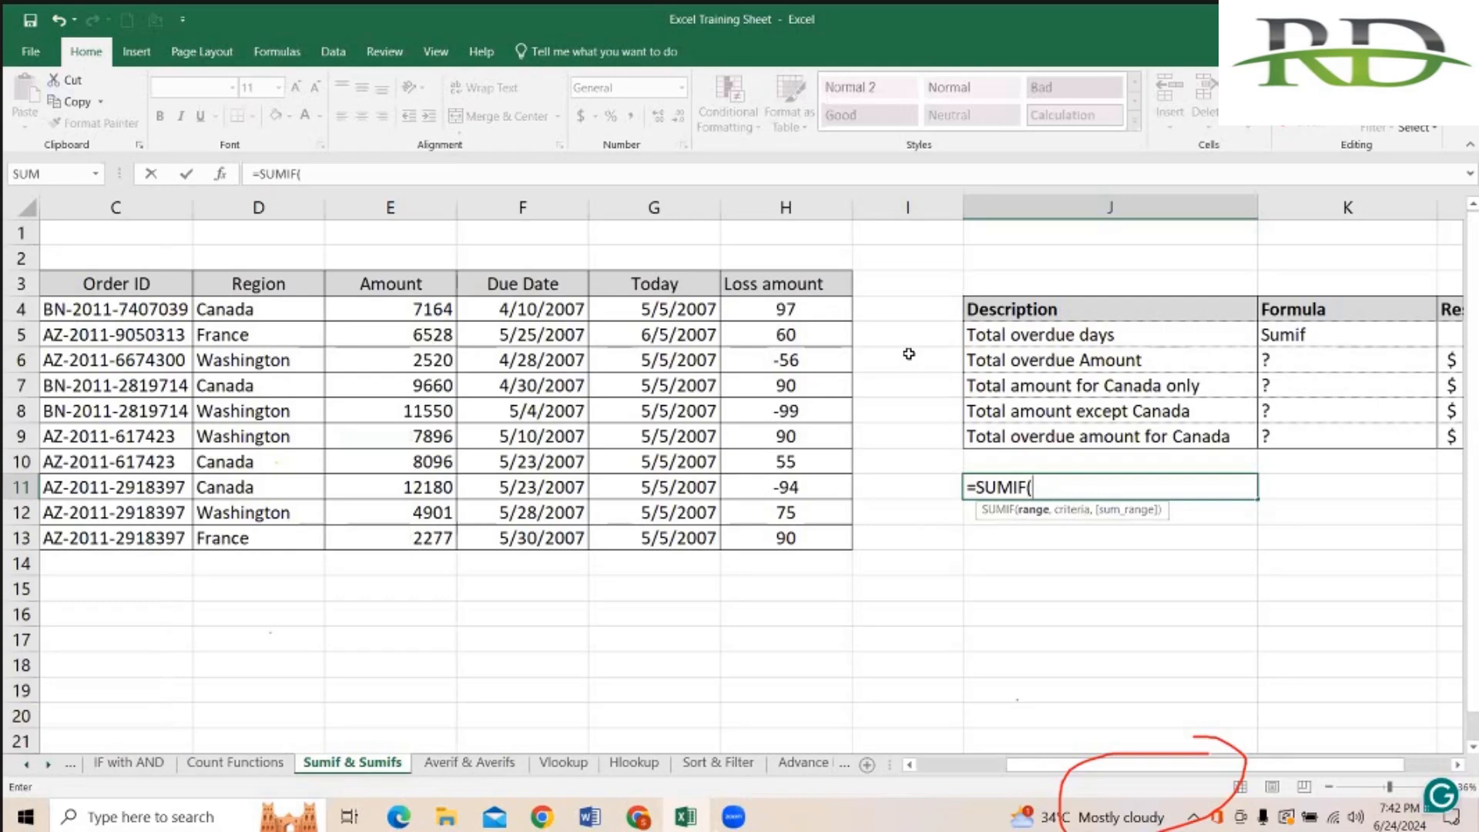
pyautogui.press('Escape')
# Step: Rename the Loss amount column header in H3 as "Negative Values"
pyautogui.click(786, 284)
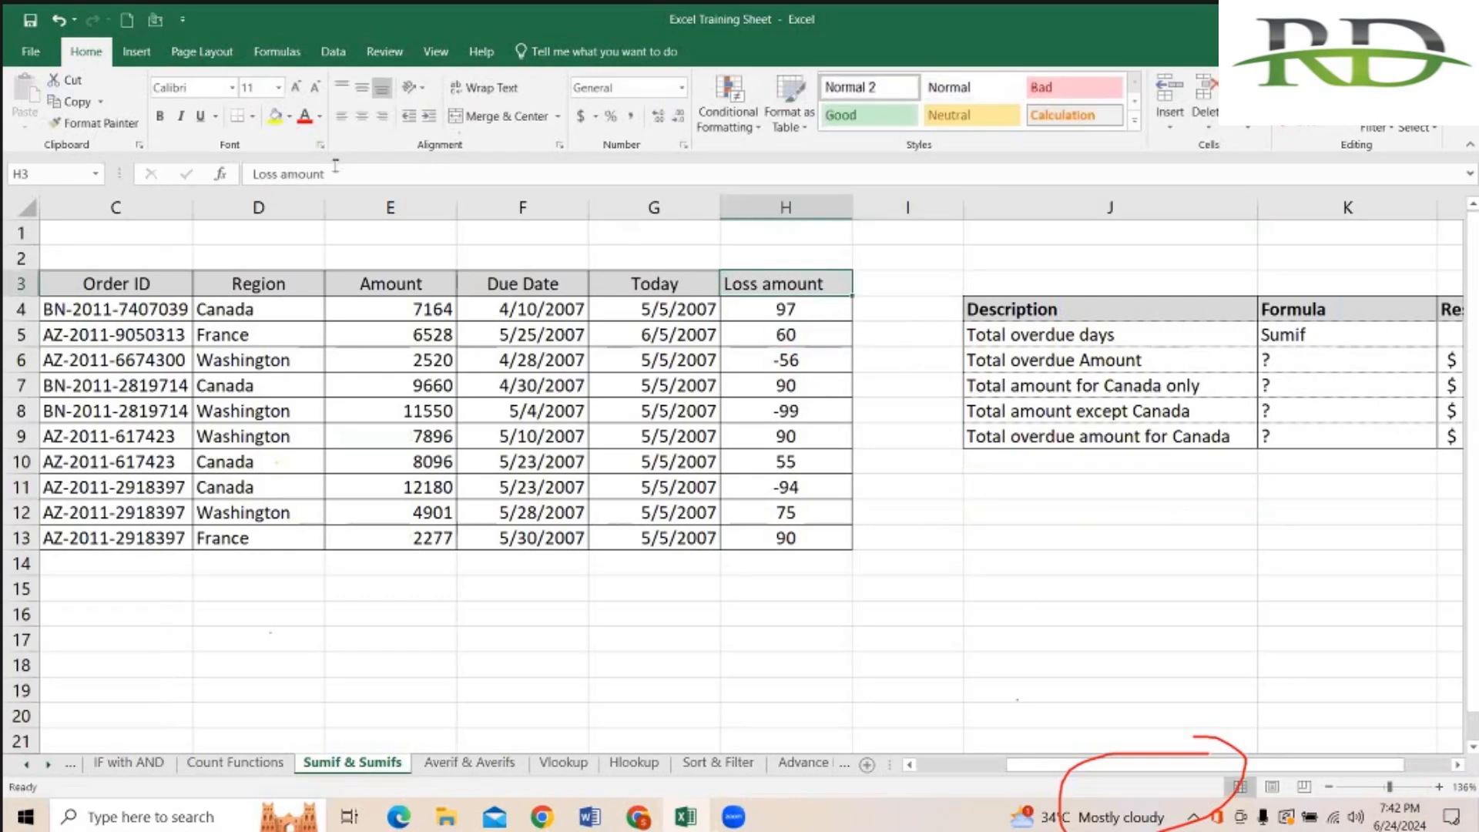
pyautogui.moveTo(327, 174); pyautogui.dragTo(202, 175)
pyautogui.write('Value')
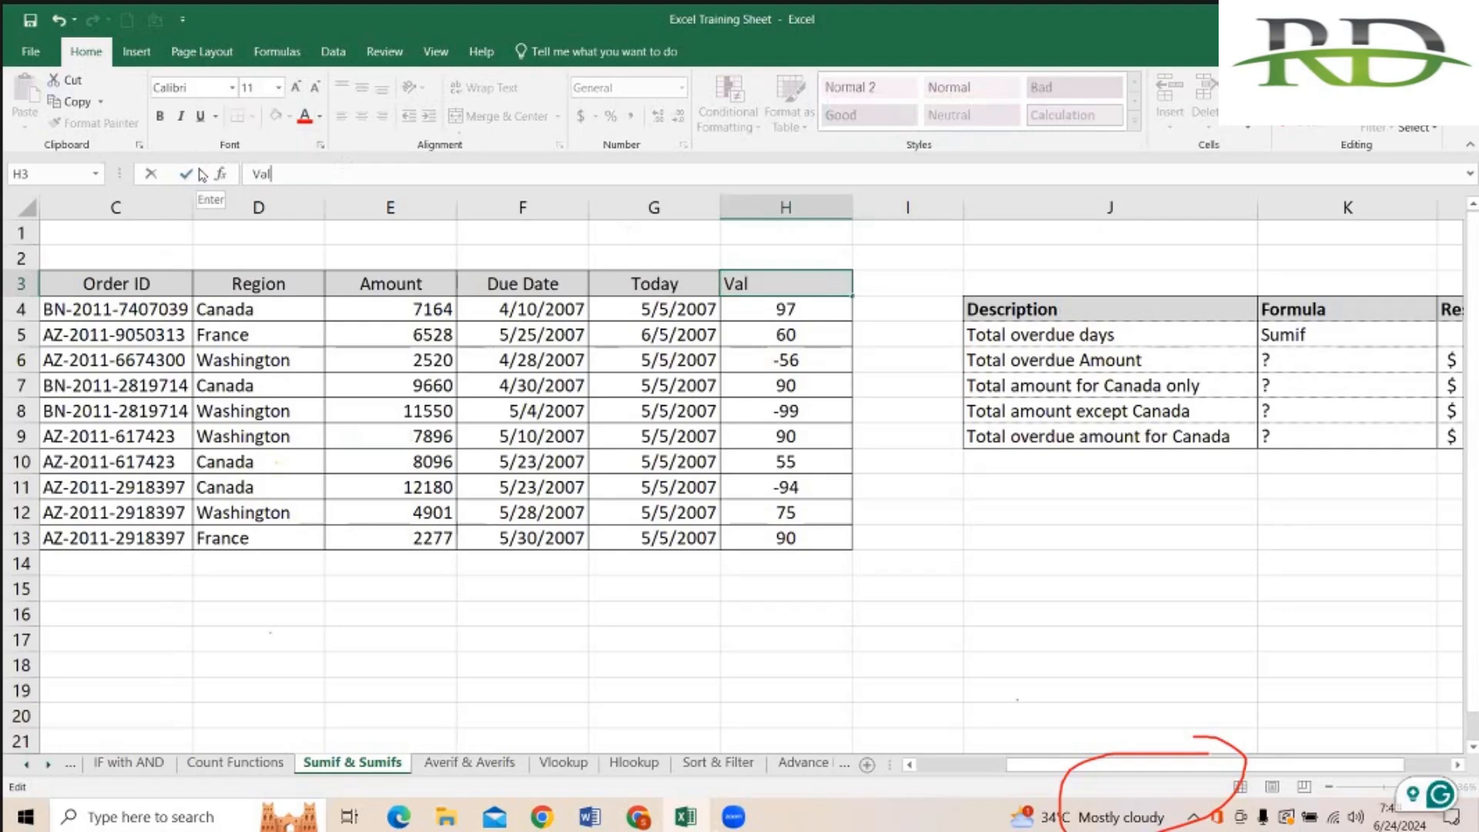
pyautogui.press('BackSpace')
pyautogui.press('BackSpace')
pyautogui.press('BackSpace')
pyautogui.press('BackSpace')
pyautogui.press('BackSpace')
pyautogui.write('Negativ')
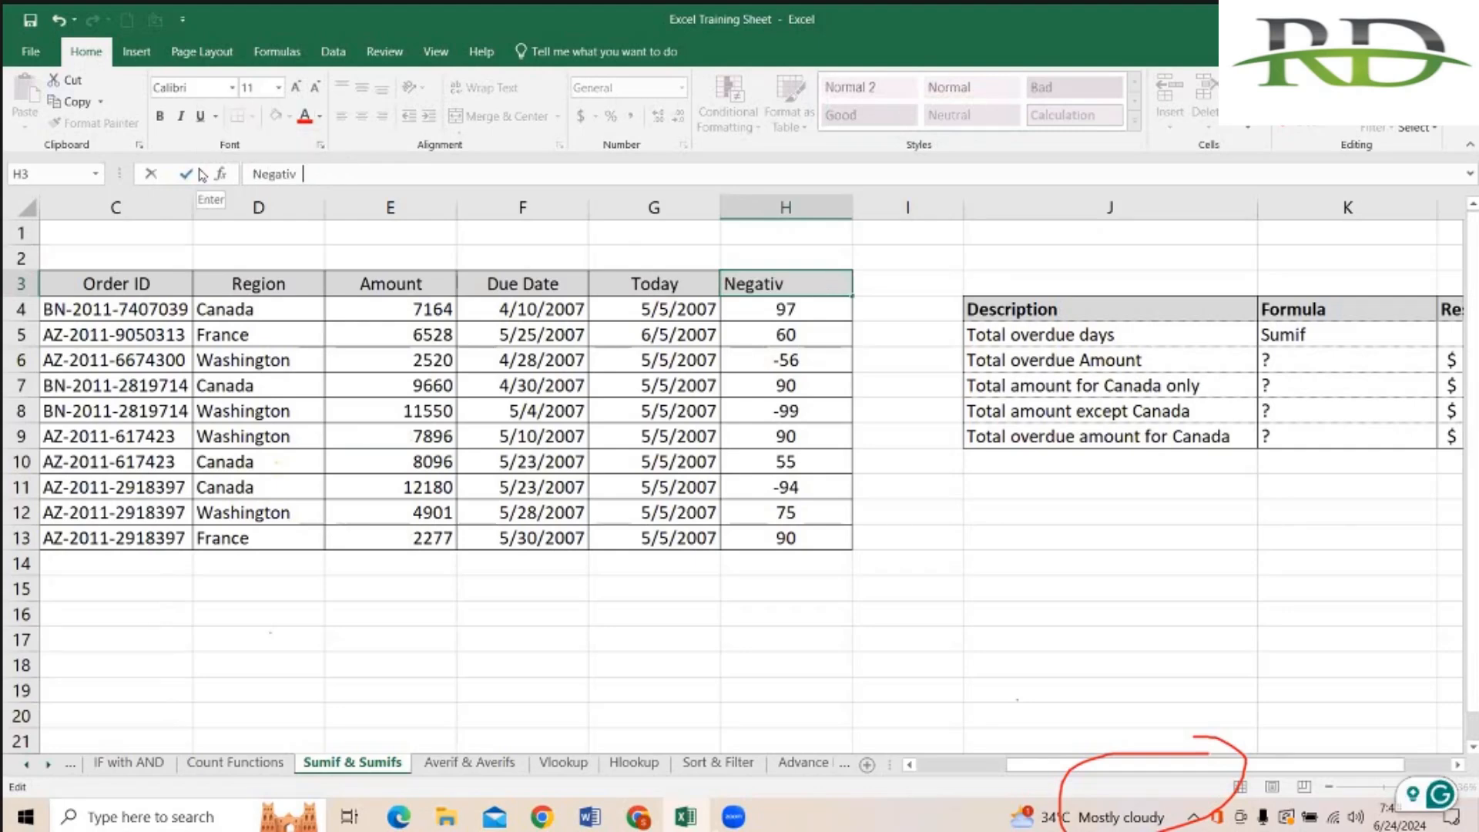
pyautogui.write('e Vlau')
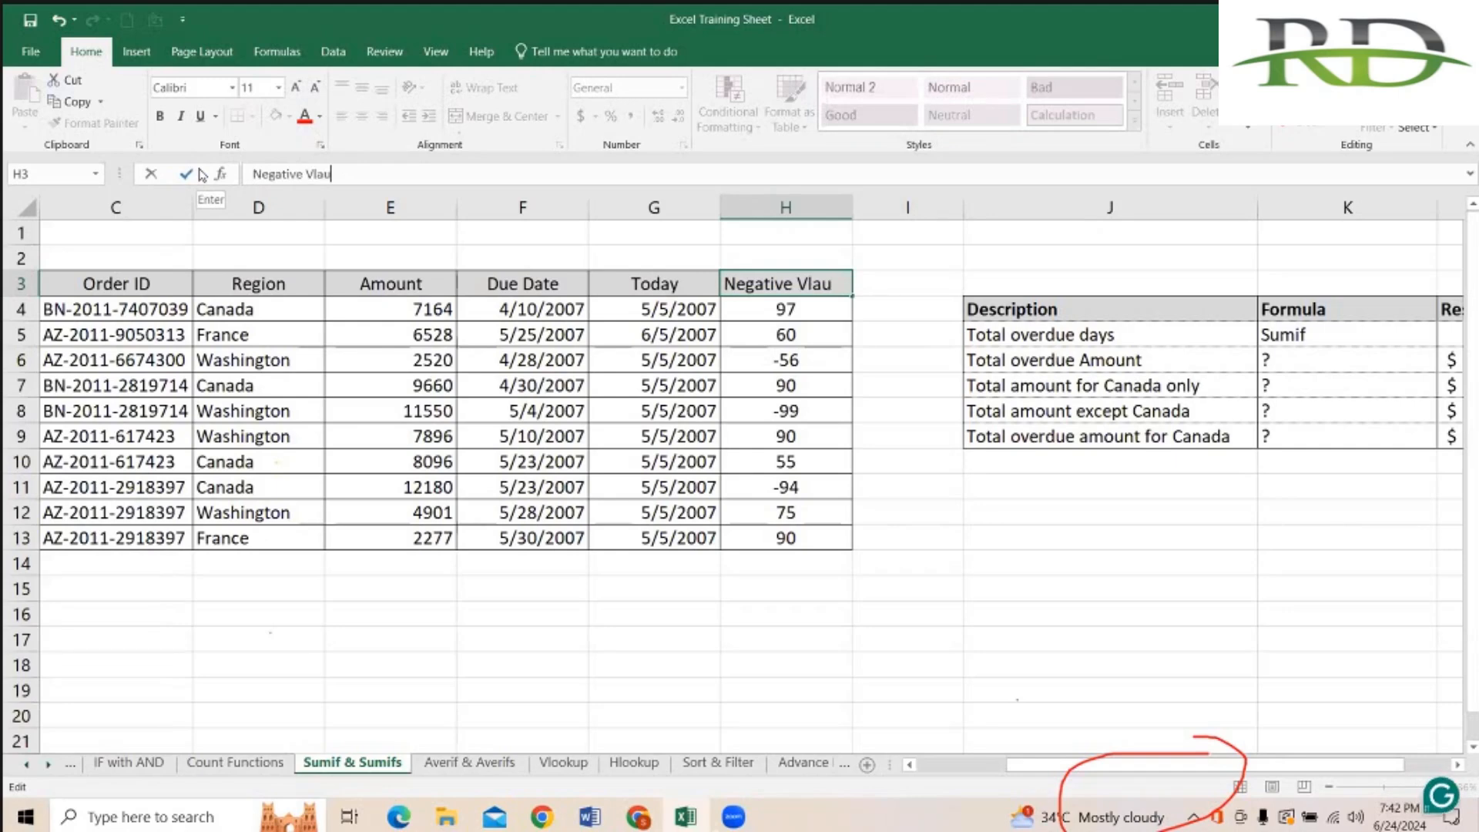
pyautogui.press('BackSpace')
pyautogui.press('BackSpace')
pyautogui.press('BackSpace')
pyautogui.write('alues')
pyautogui.press('Return')
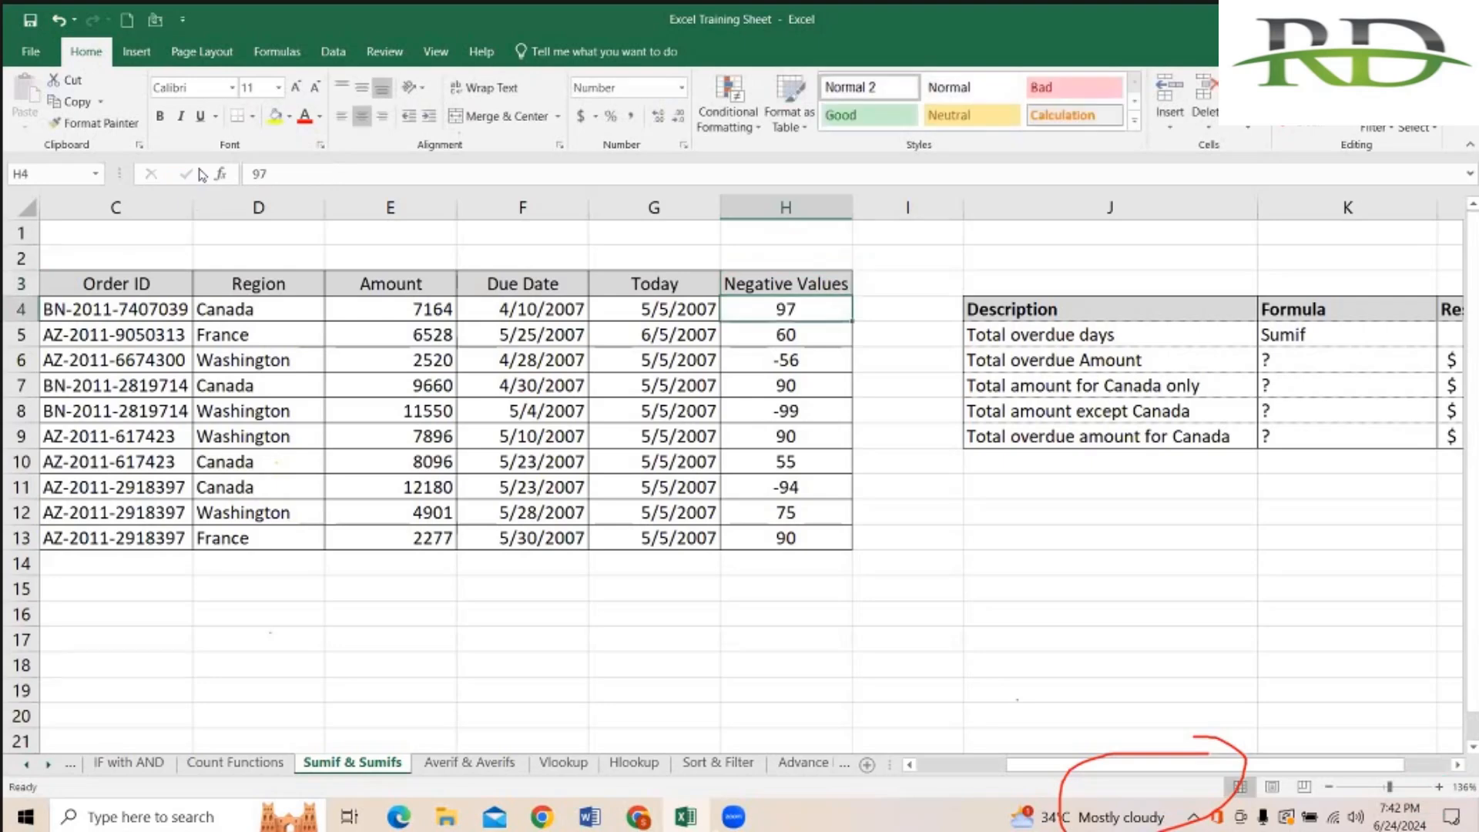
# Step: Enter =SUMIF(H4:H13, "<0", E4:E13) in J11 to total the amounts whose Negative Values entry is below zero
pyautogui.click(1030, 480)
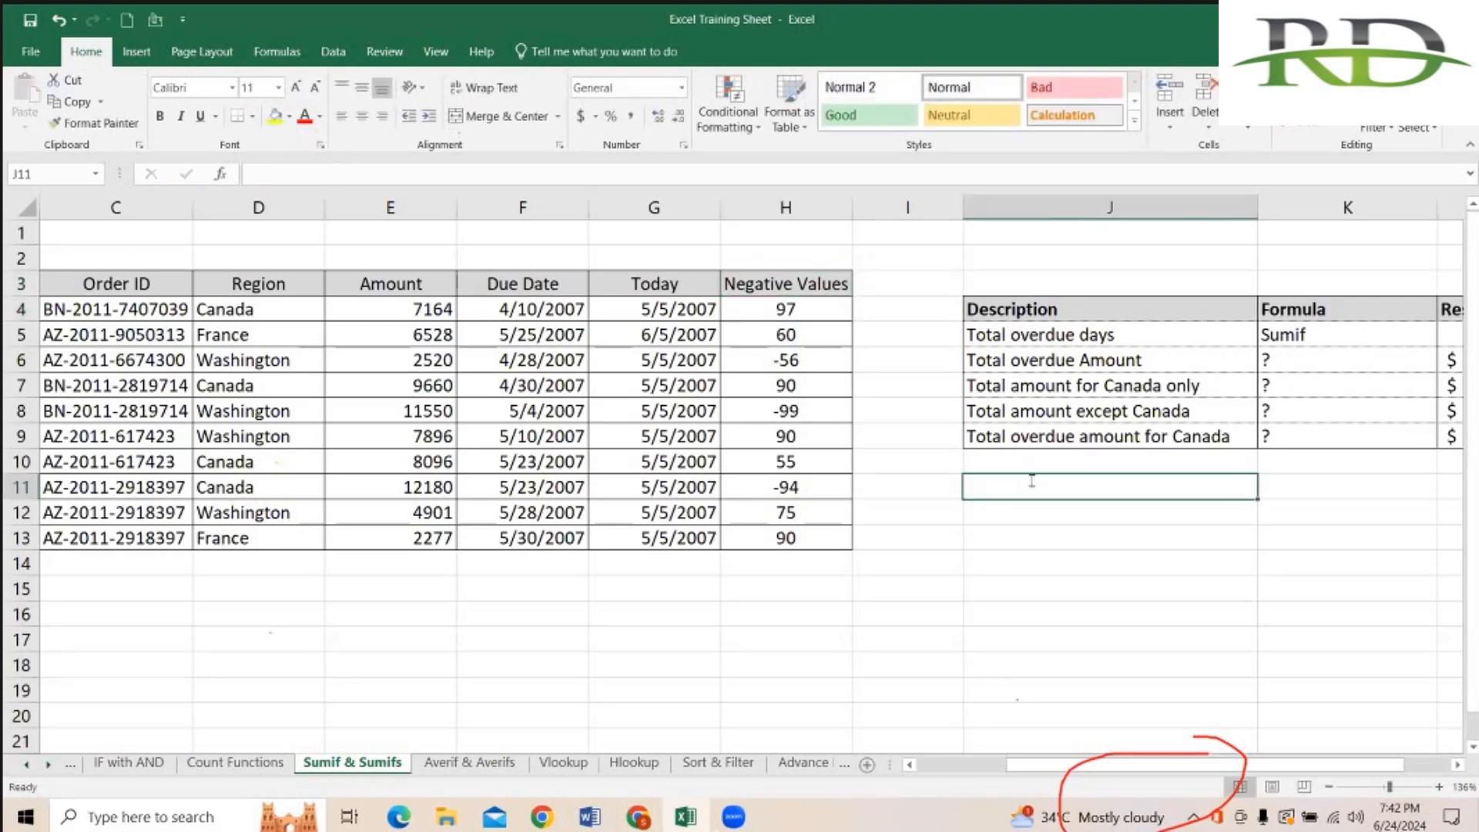
pyautogui.write('=sum')
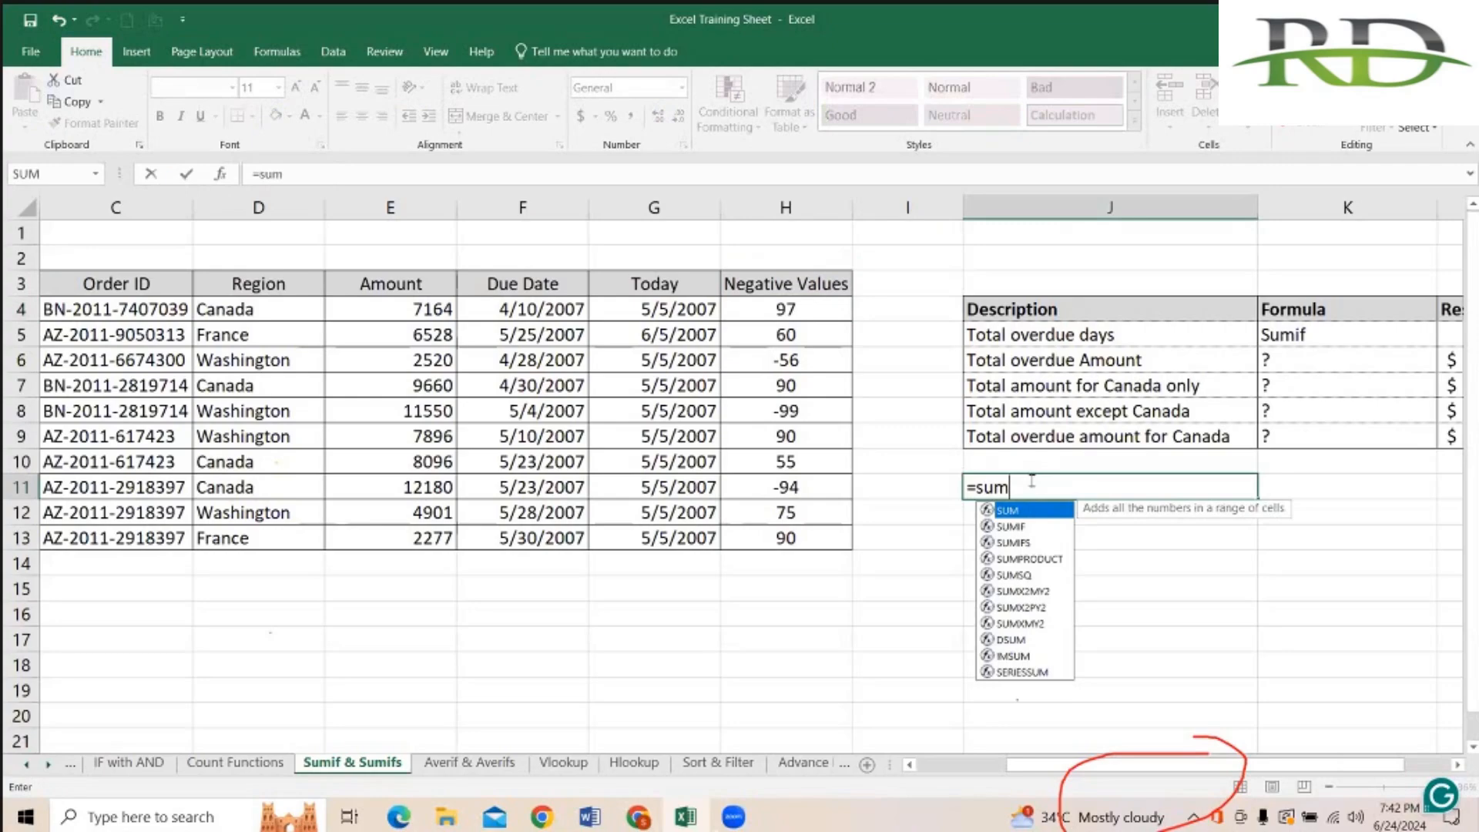
pyautogui.press('Down')
pyautogui.press('Tab')
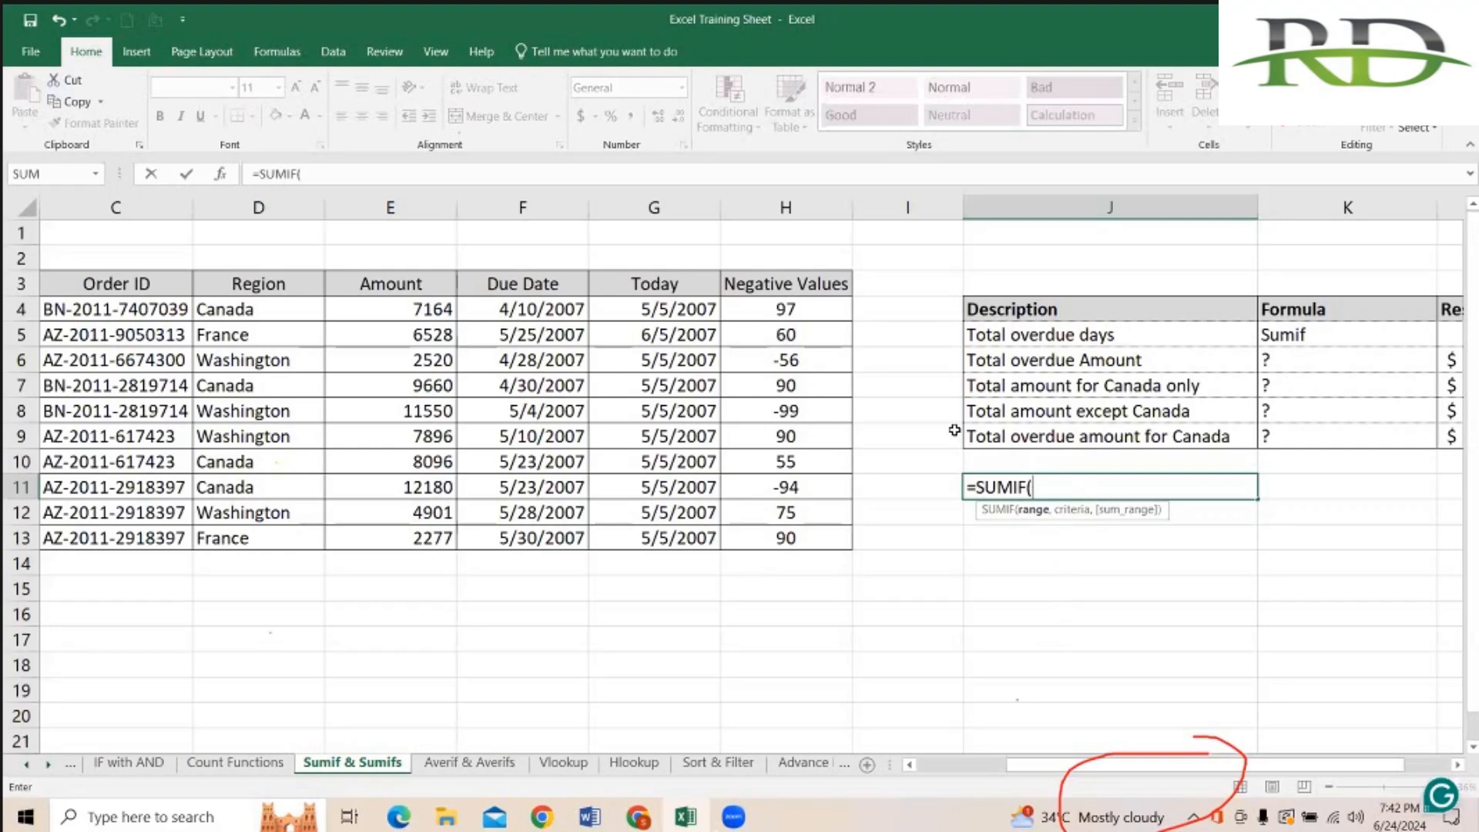
pyautogui.click(805, 312)
pyautogui.moveTo(807, 532); pyautogui.dragTo(808, 541)
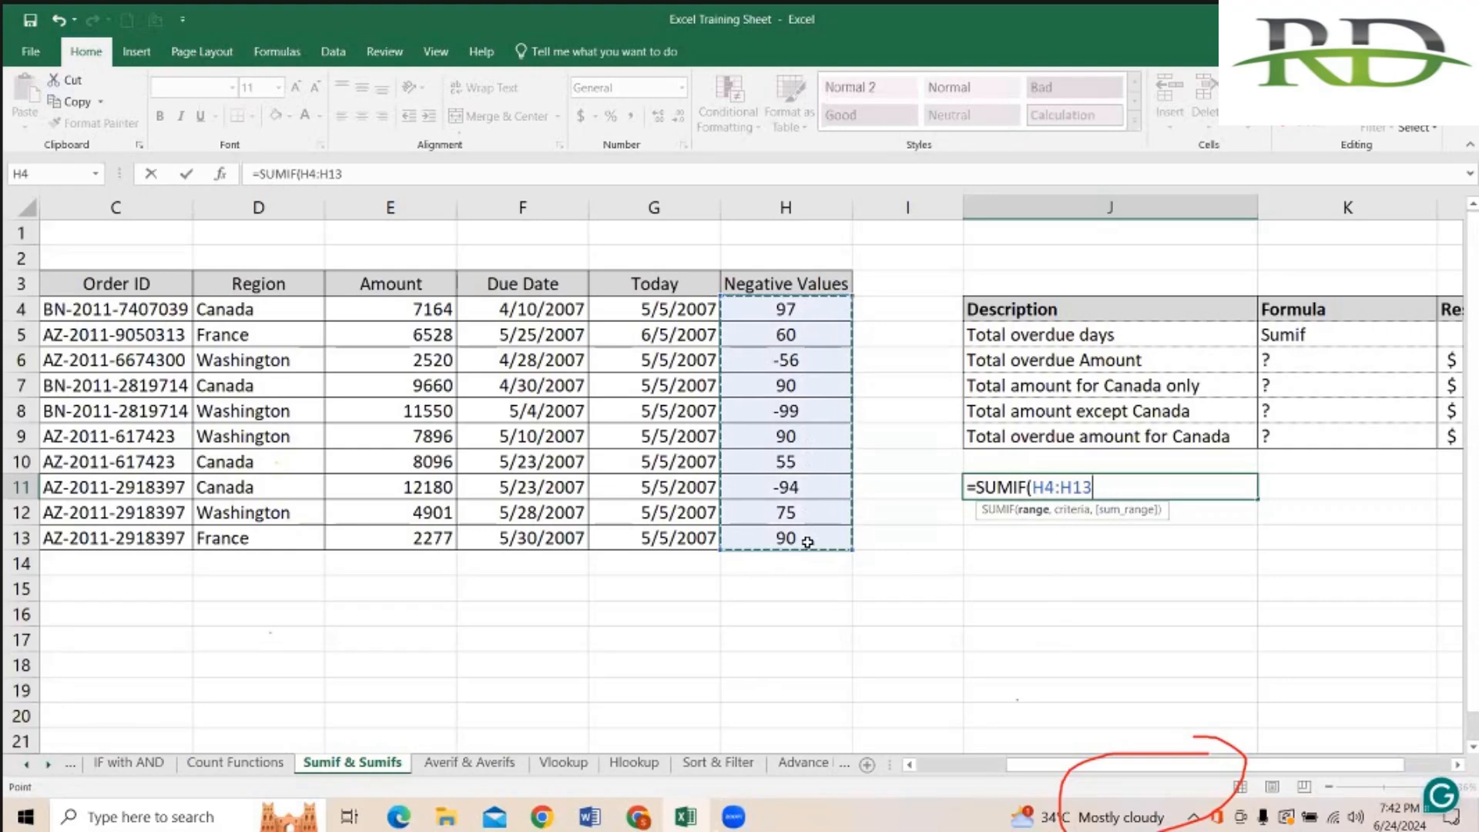
pyautogui.write(', "<0')
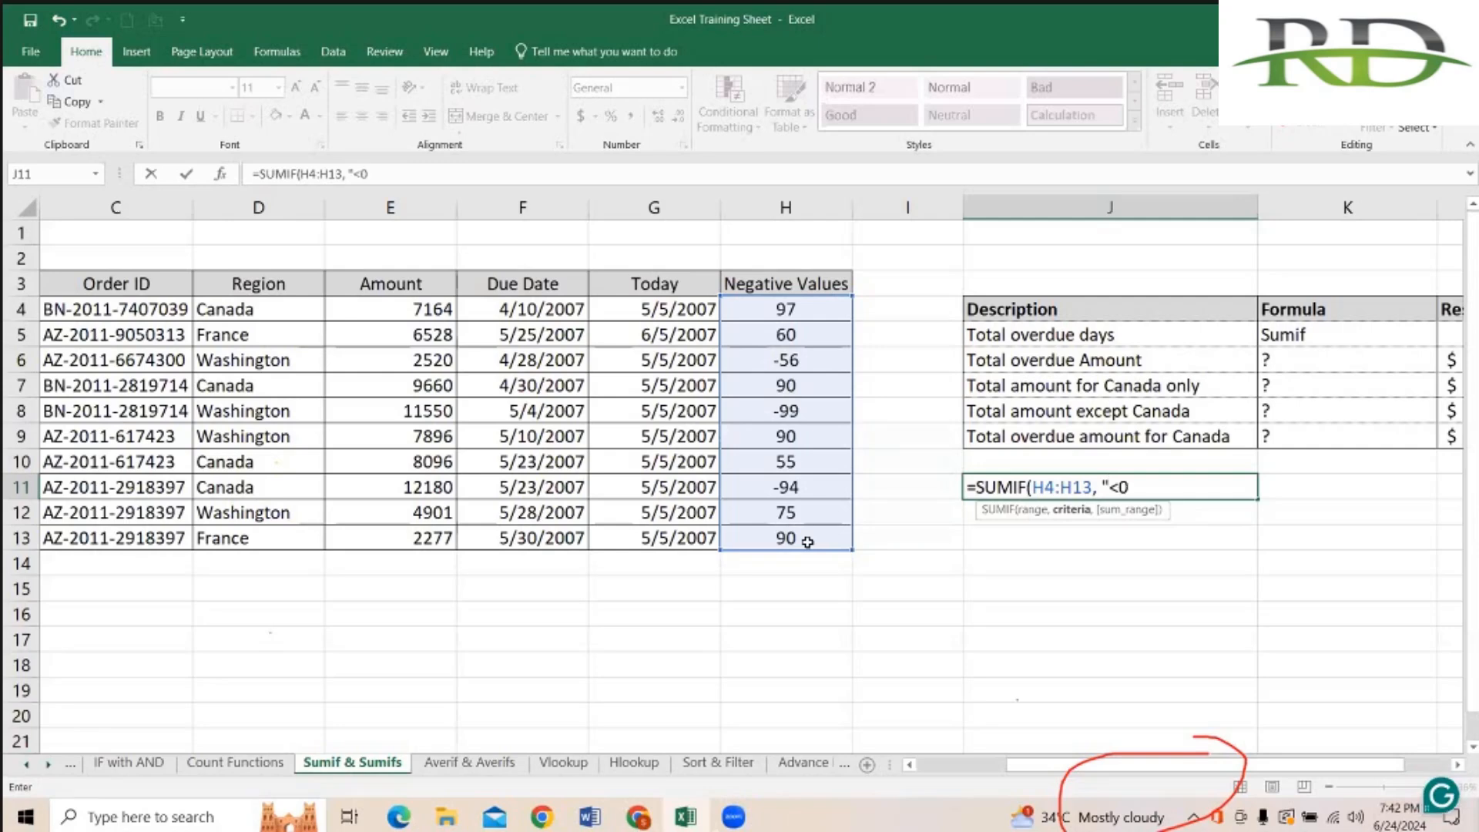
pyautogui.write('",')
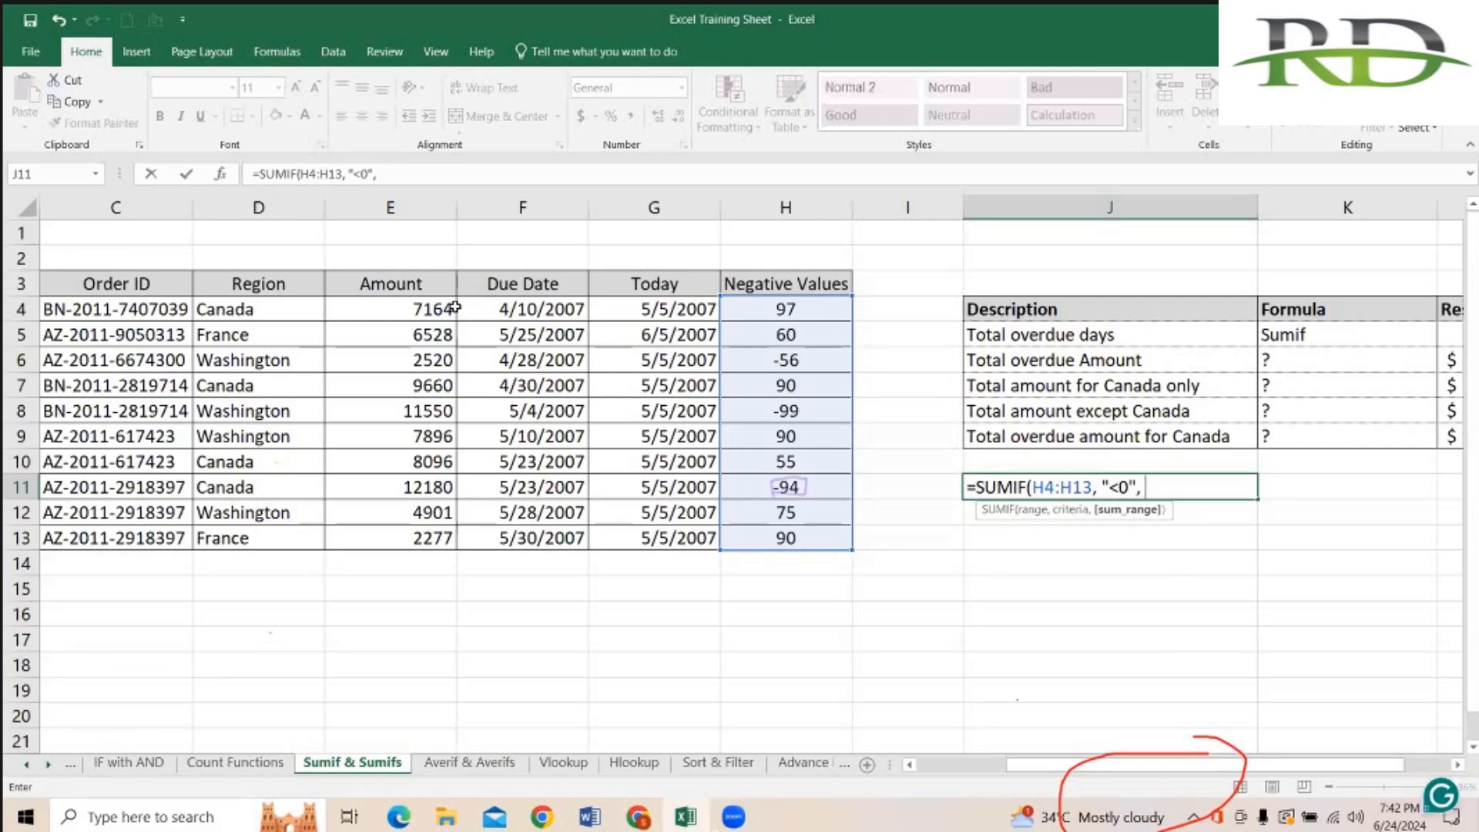
pyautogui.moveTo(376, 310); pyautogui.dragTo(384, 533)
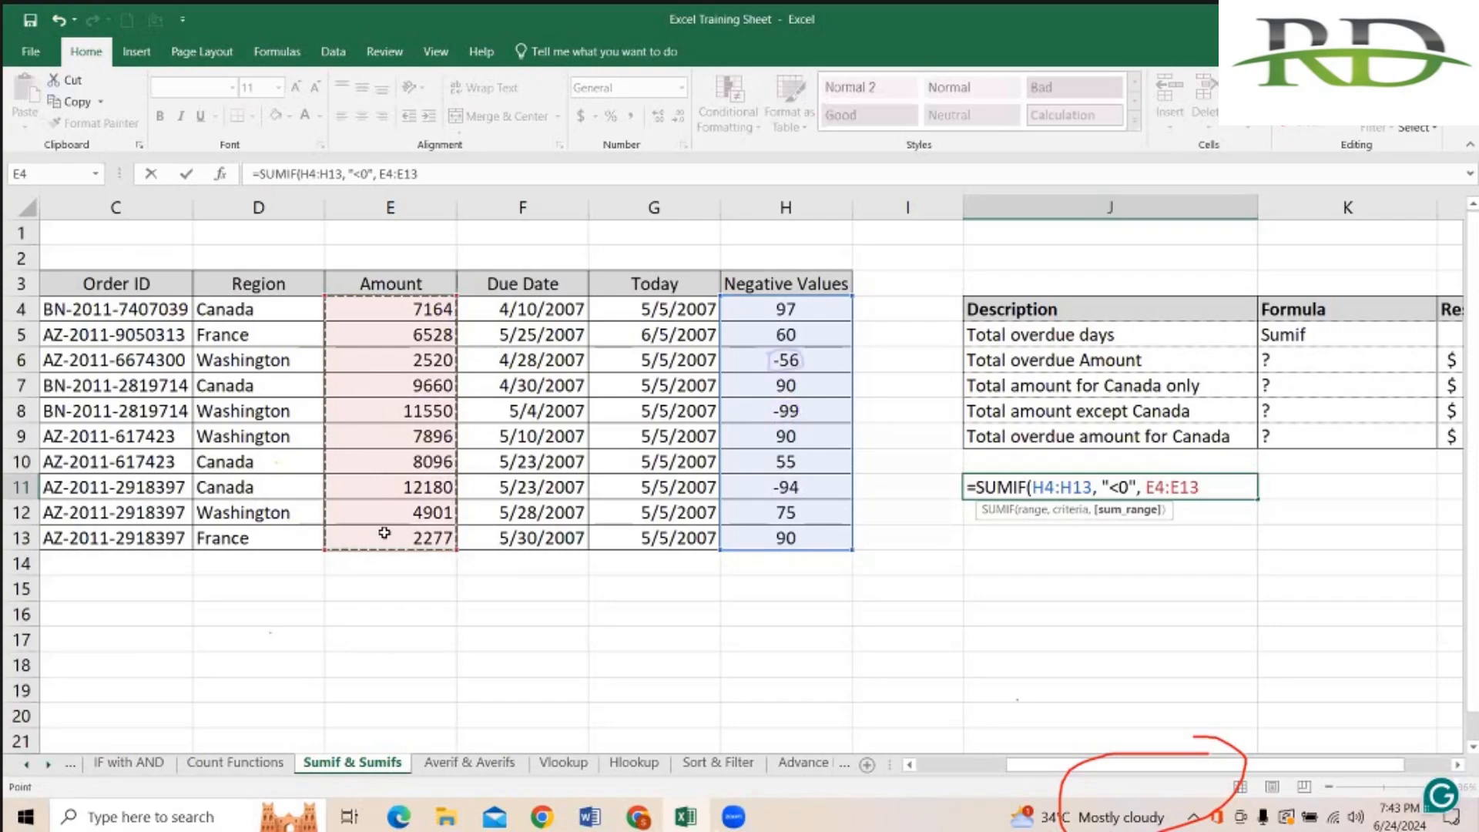
pyautogui.write(')')
pyautogui.press('Return')
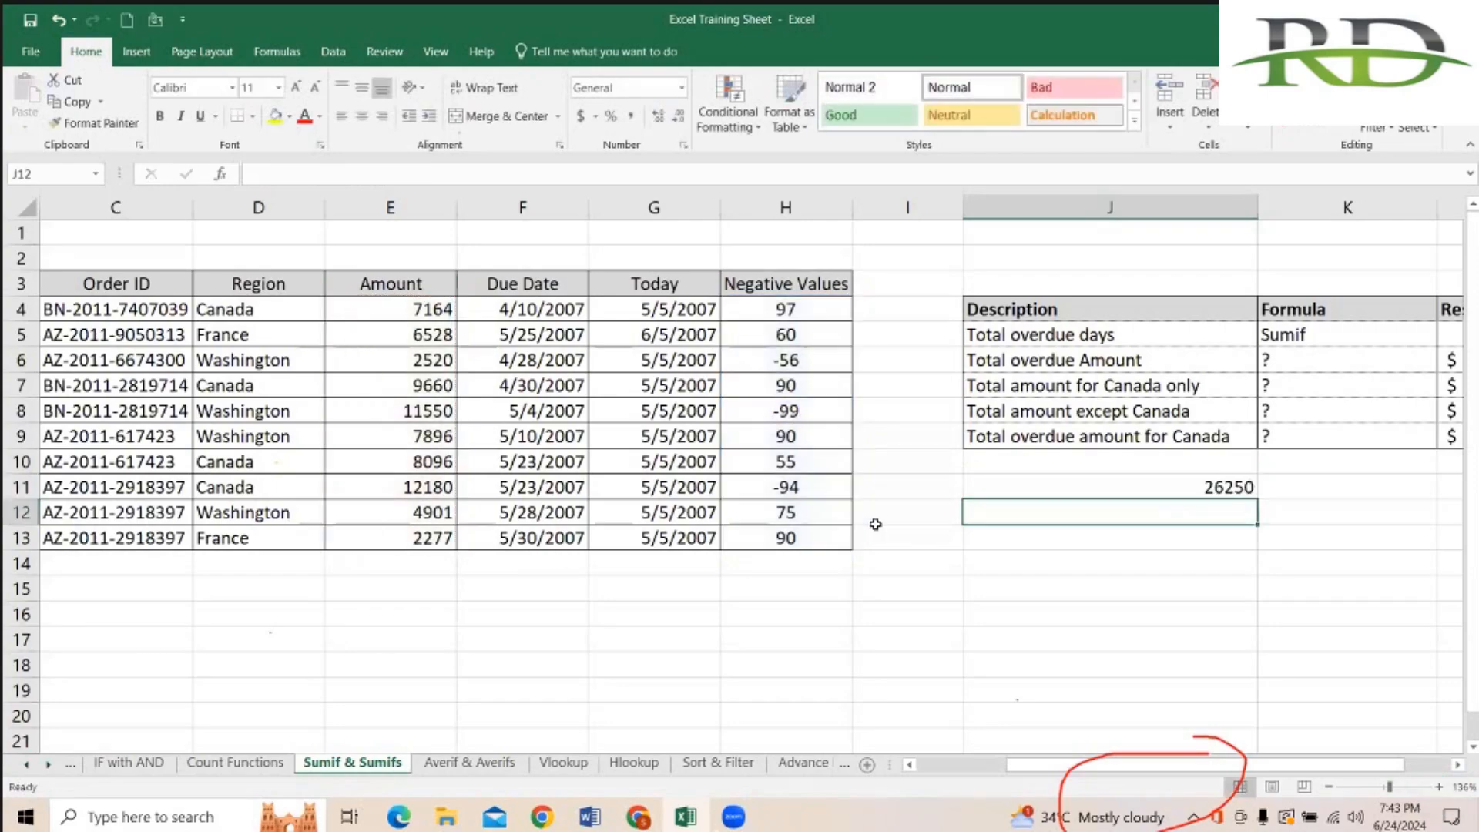
# Step: Filter the Negative Values column to entries containing "-", and select the remaining Amount cells to check their sum
pyautogui.click(807, 368)
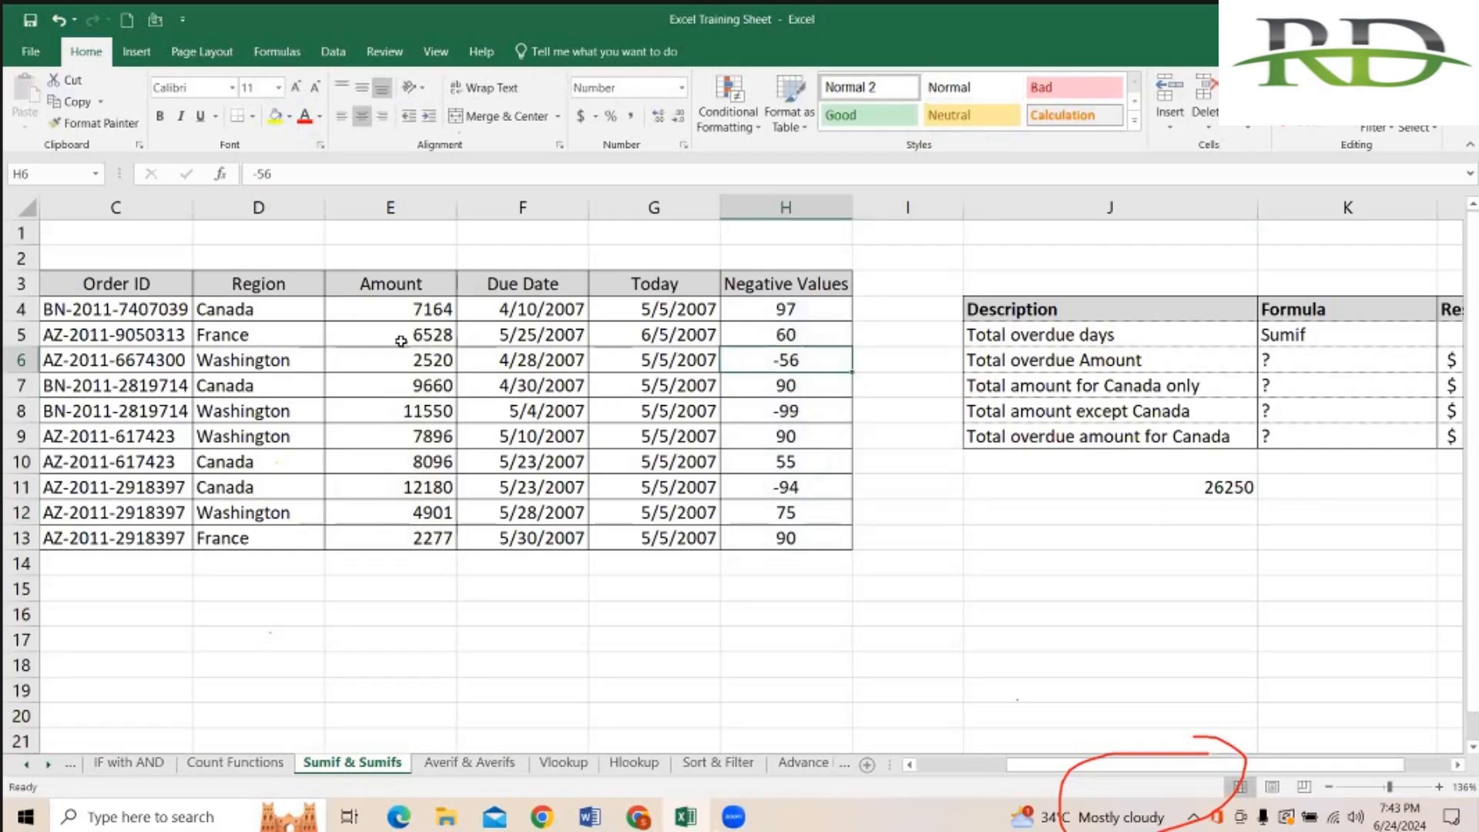
pyautogui.click(735, 284)
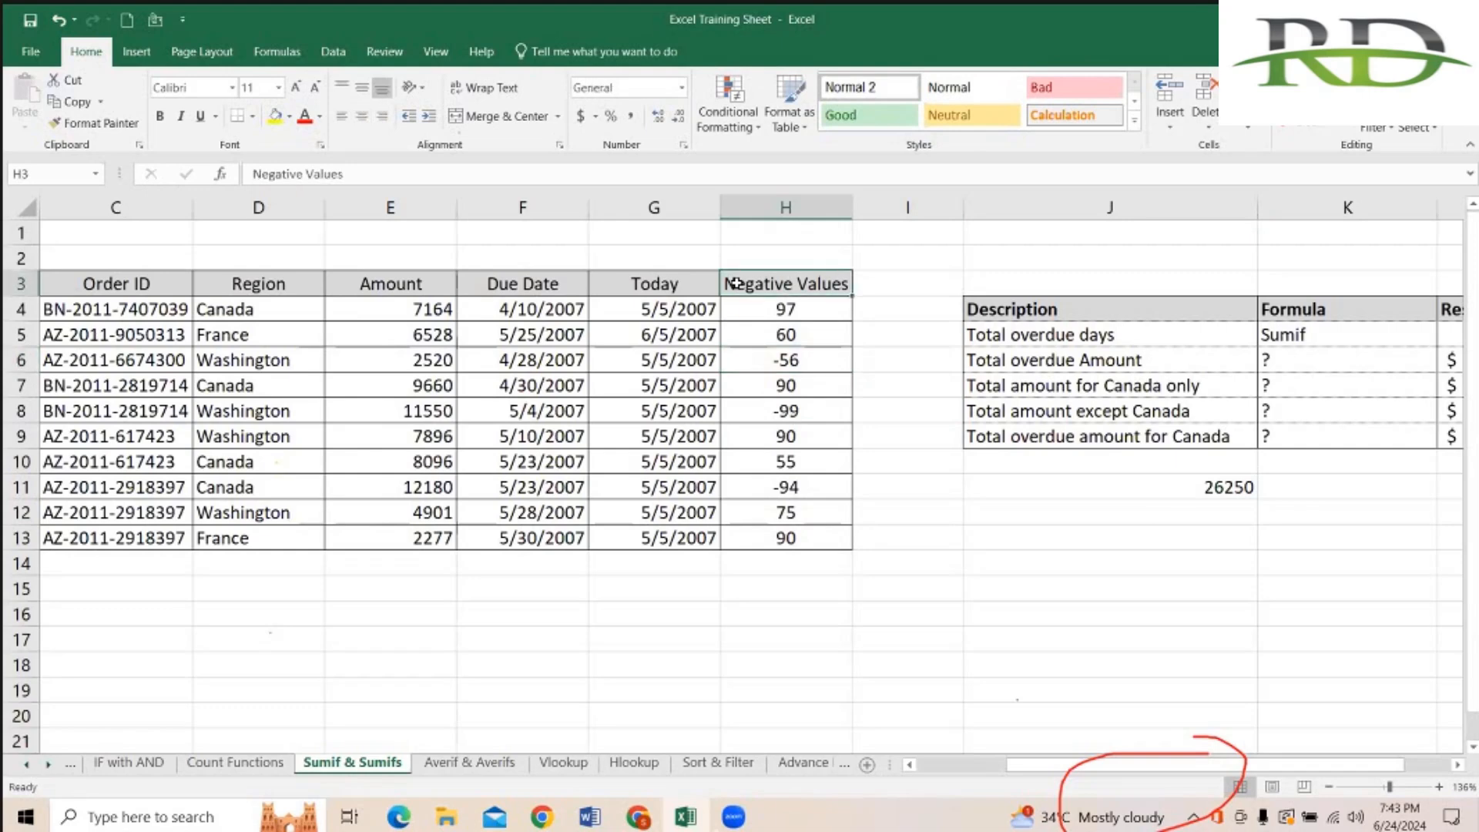
pyautogui.click(1374, 129)
pyautogui.click(1401, 219)
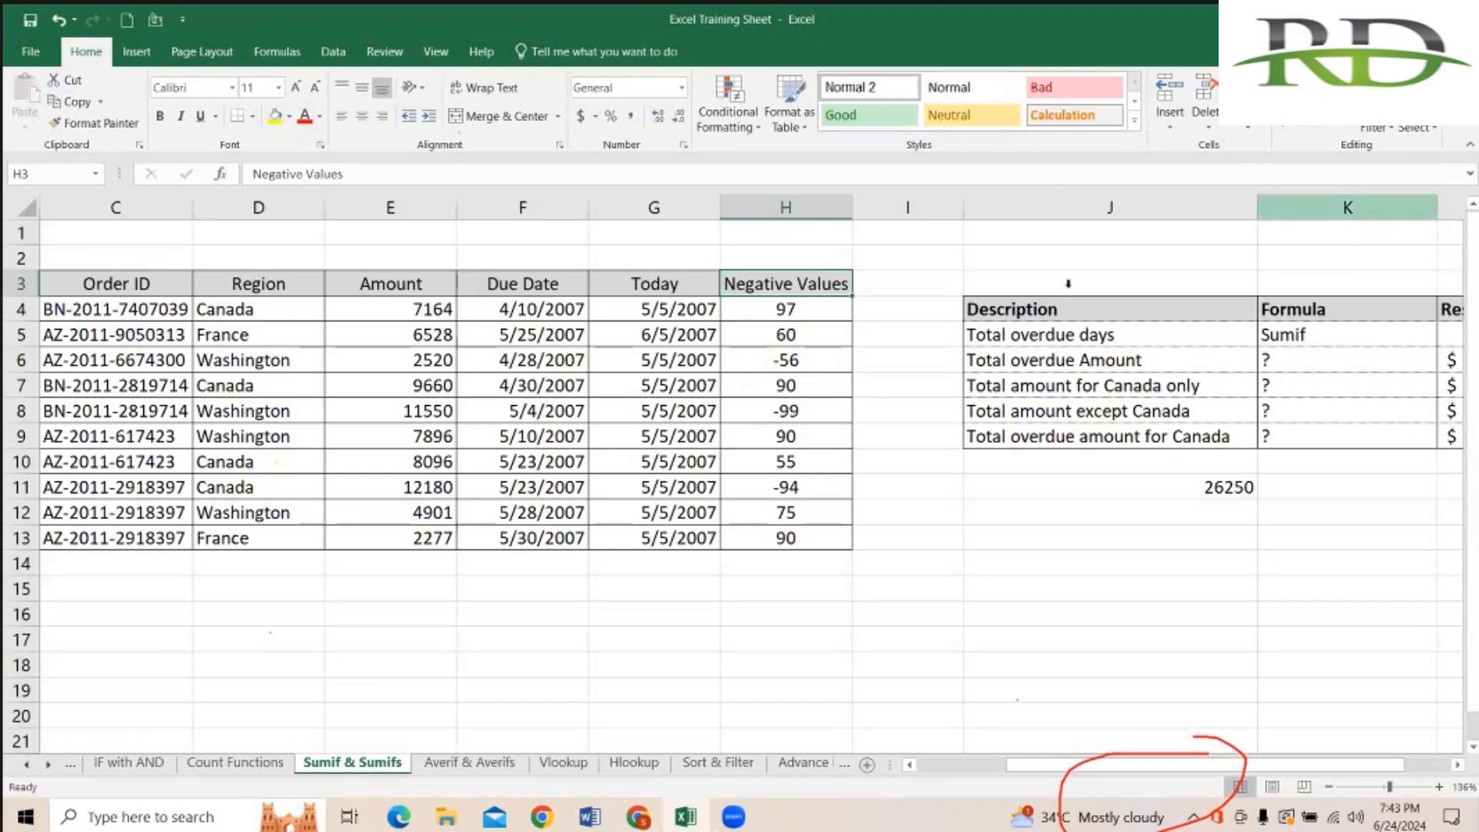
pyautogui.click(844, 285)
pyautogui.click(692, 482)
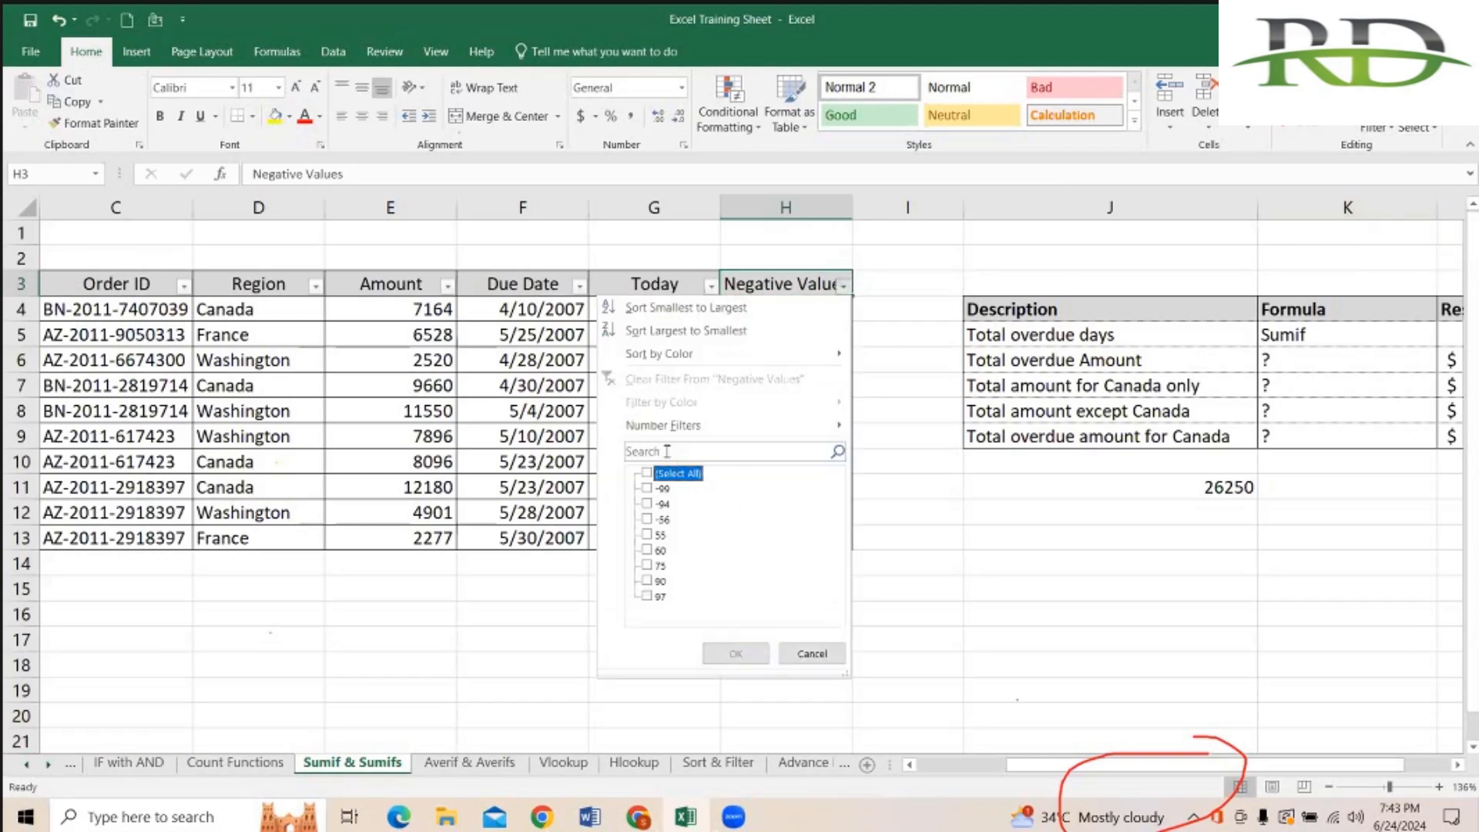
pyautogui.click(666, 449)
pyautogui.write('-')
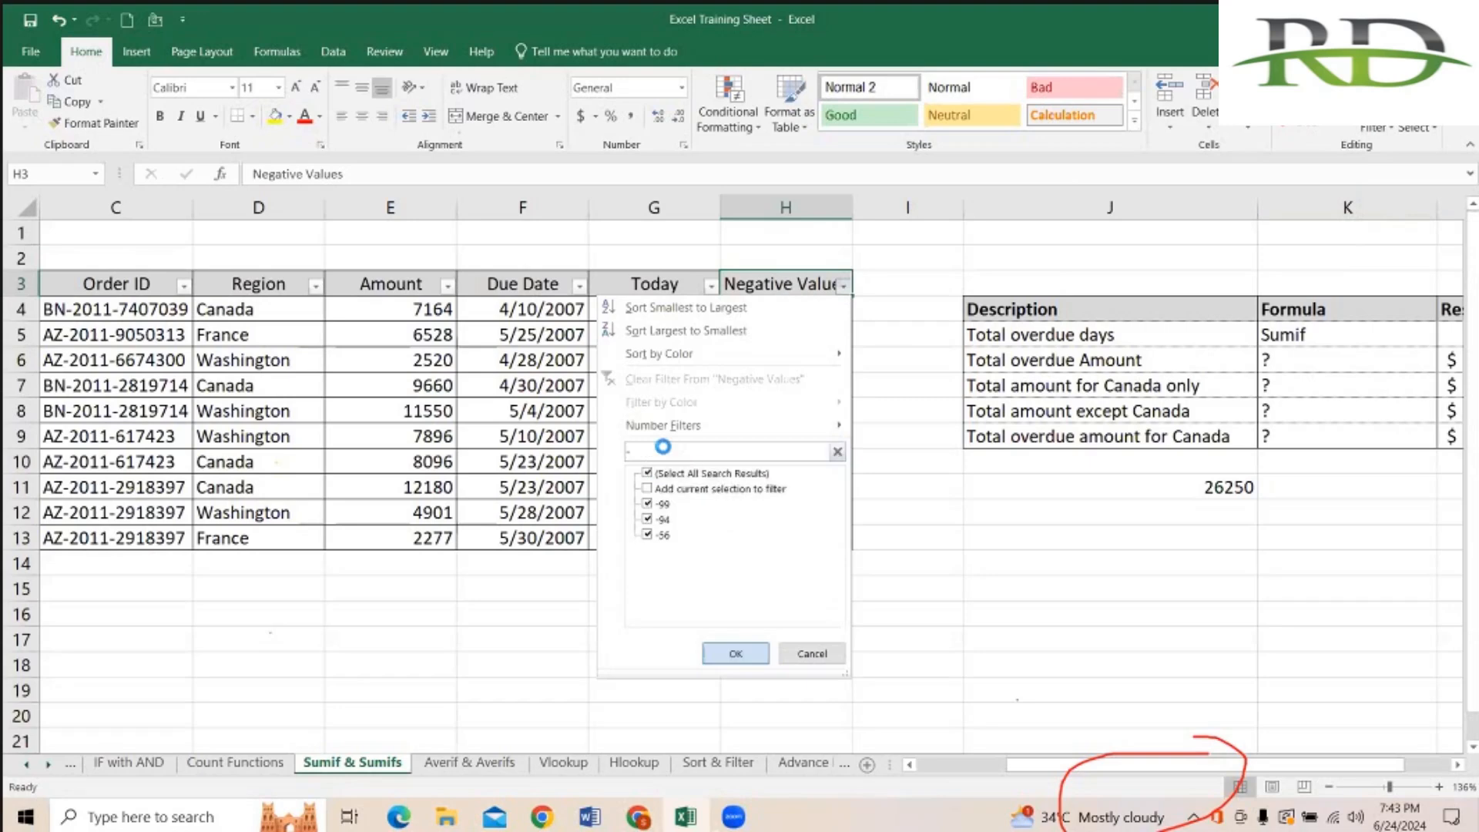
pyautogui.press('Return')
pyautogui.moveTo(400, 308); pyautogui.dragTo(398, 354)
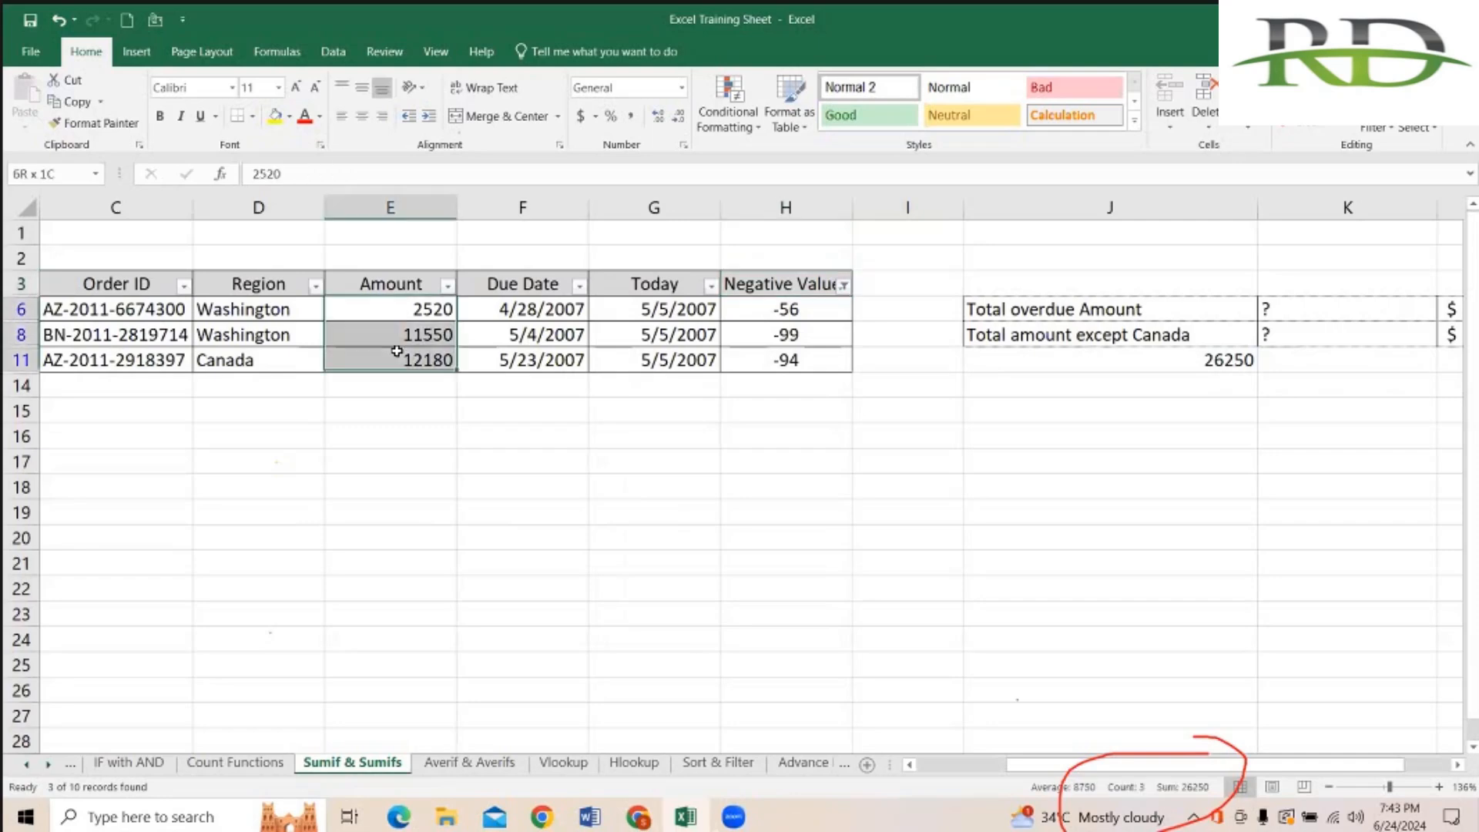
# Step: Try to total the filtered amounts with a SUM formula in E16, and clear that attempt
pyautogui.click(395, 433)
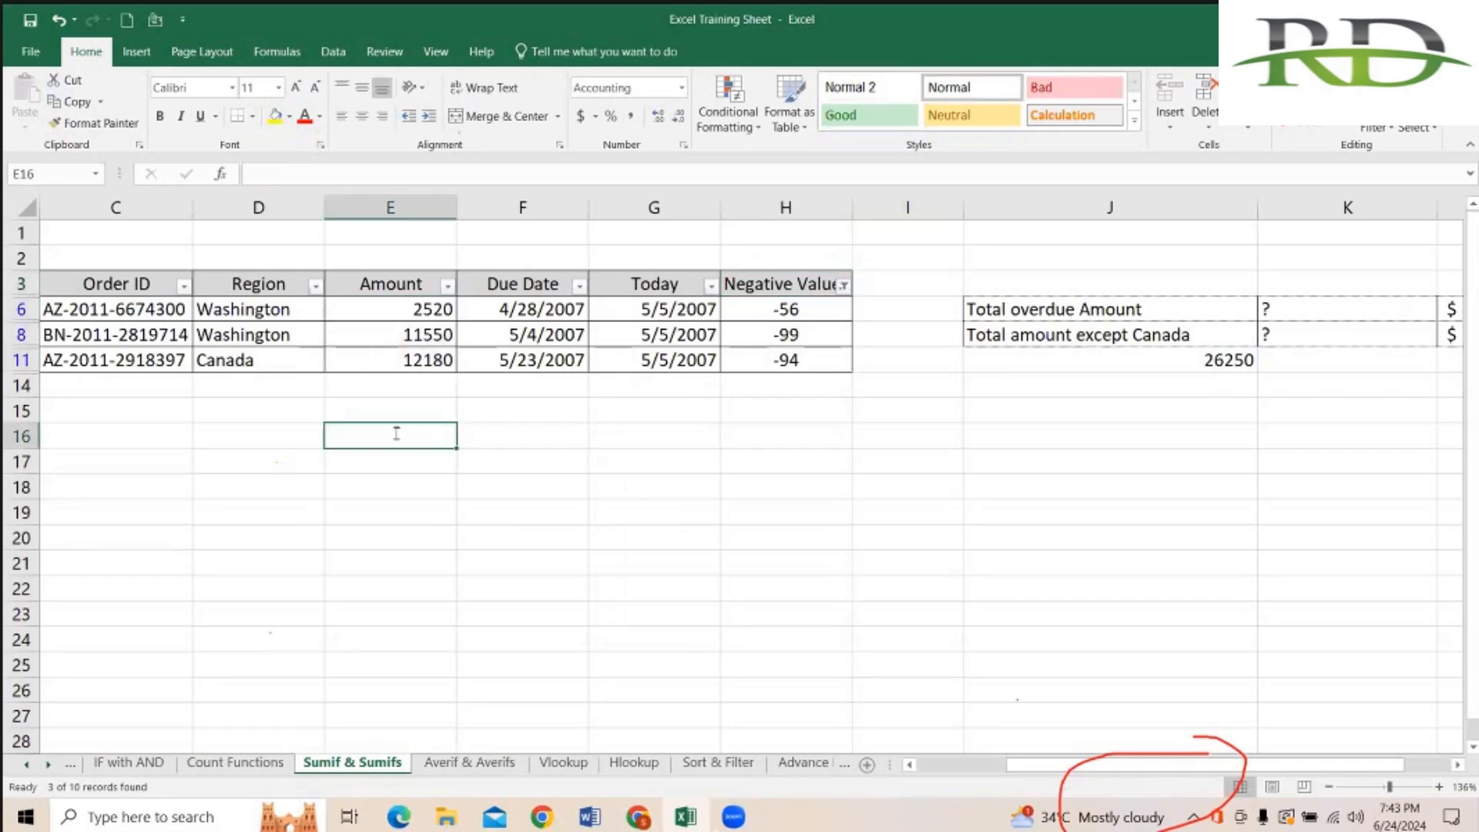
pyautogui.write('=SUM(')
pyautogui.click(385, 310)
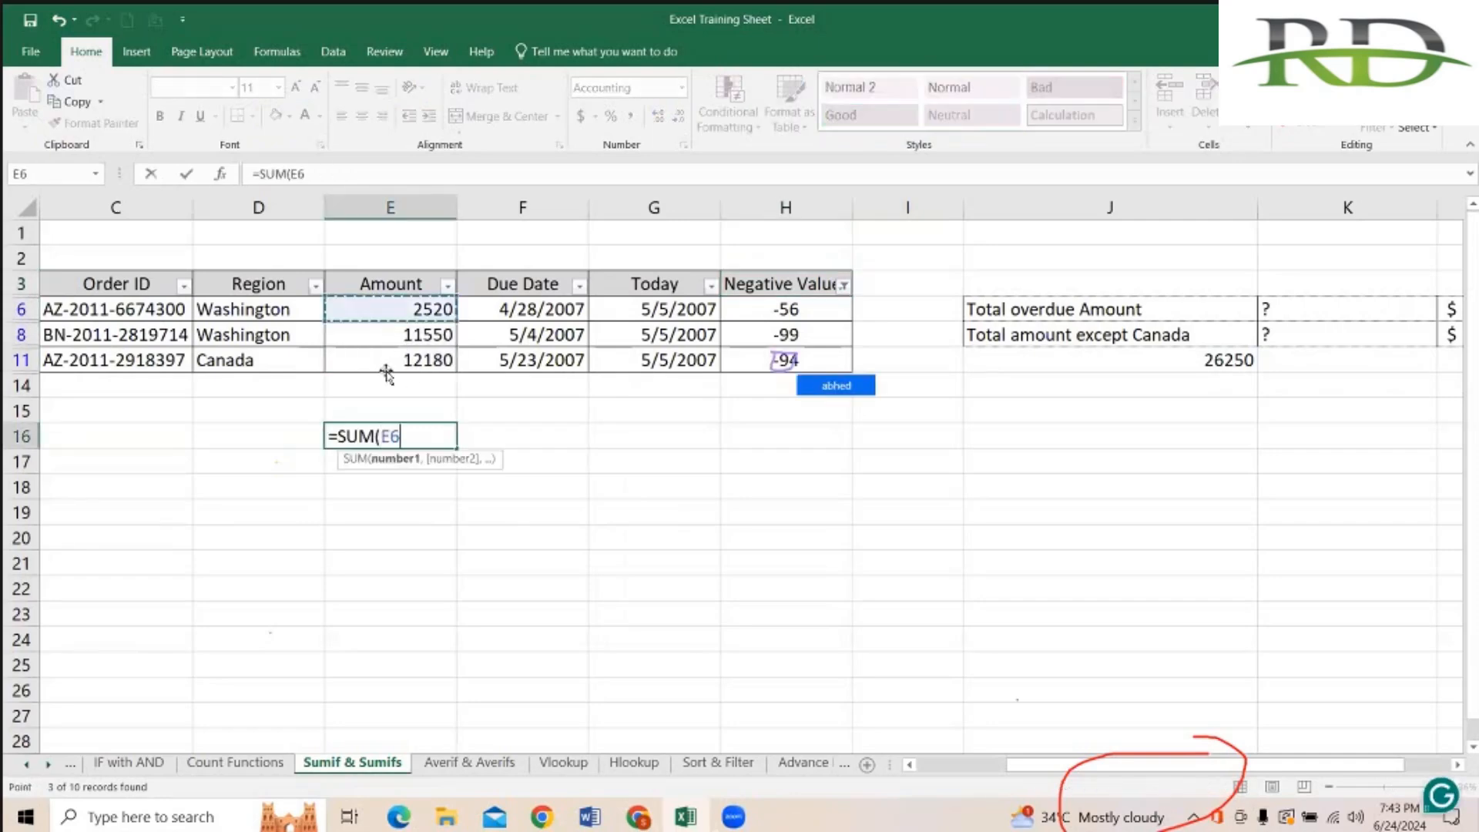
pyautogui.moveTo(385, 375); pyautogui.dragTo(386, 370)
pyautogui.press('Return')
pyautogui.press('Up')
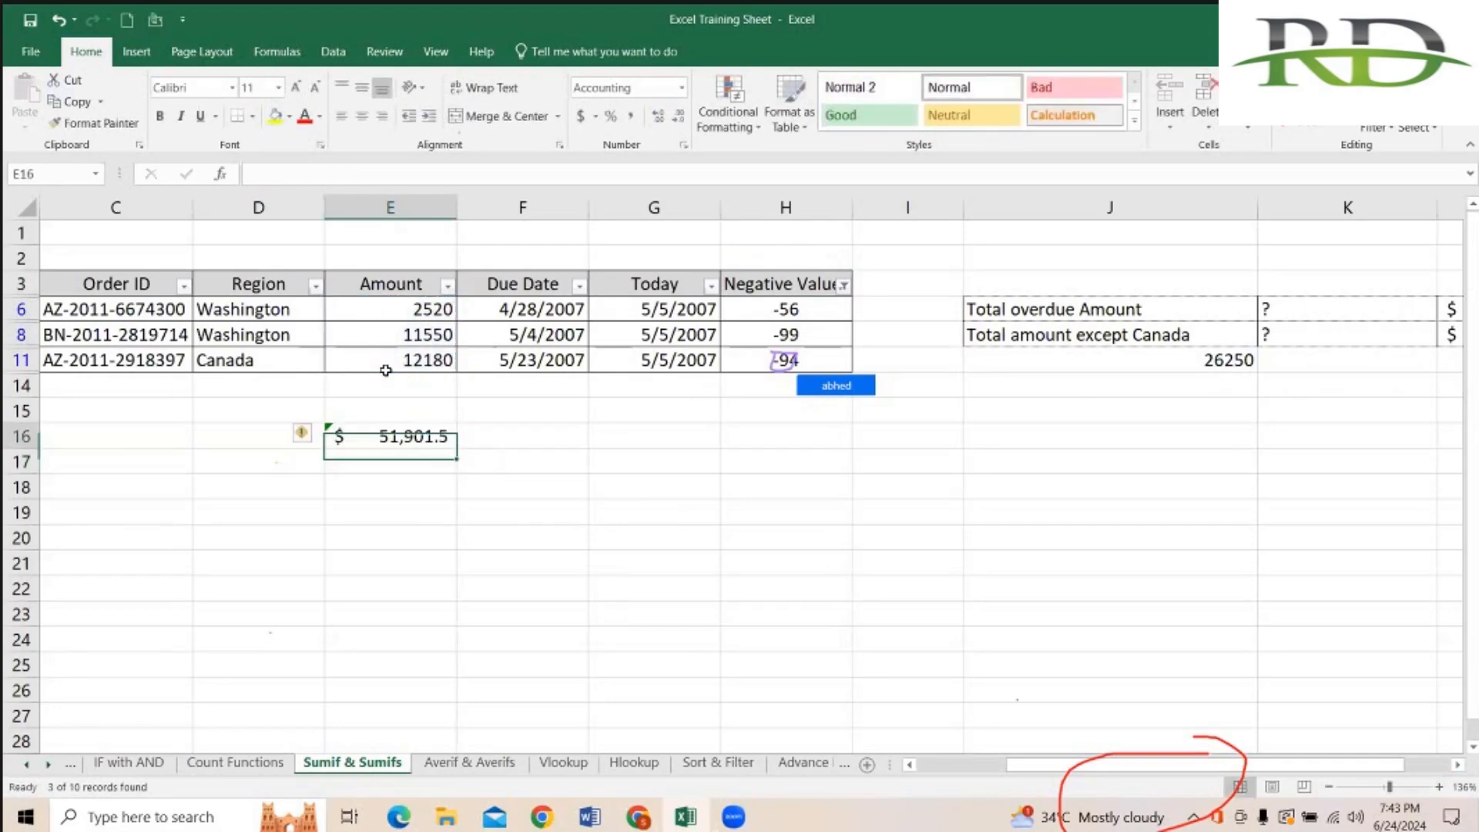
# Step: Copy the three filtered Amount cells and paste them as values starting at H18
pyautogui.moveTo(397, 311); pyautogui.dragTo(407, 354)
pyautogui.hotkey('ctrl', 'c')
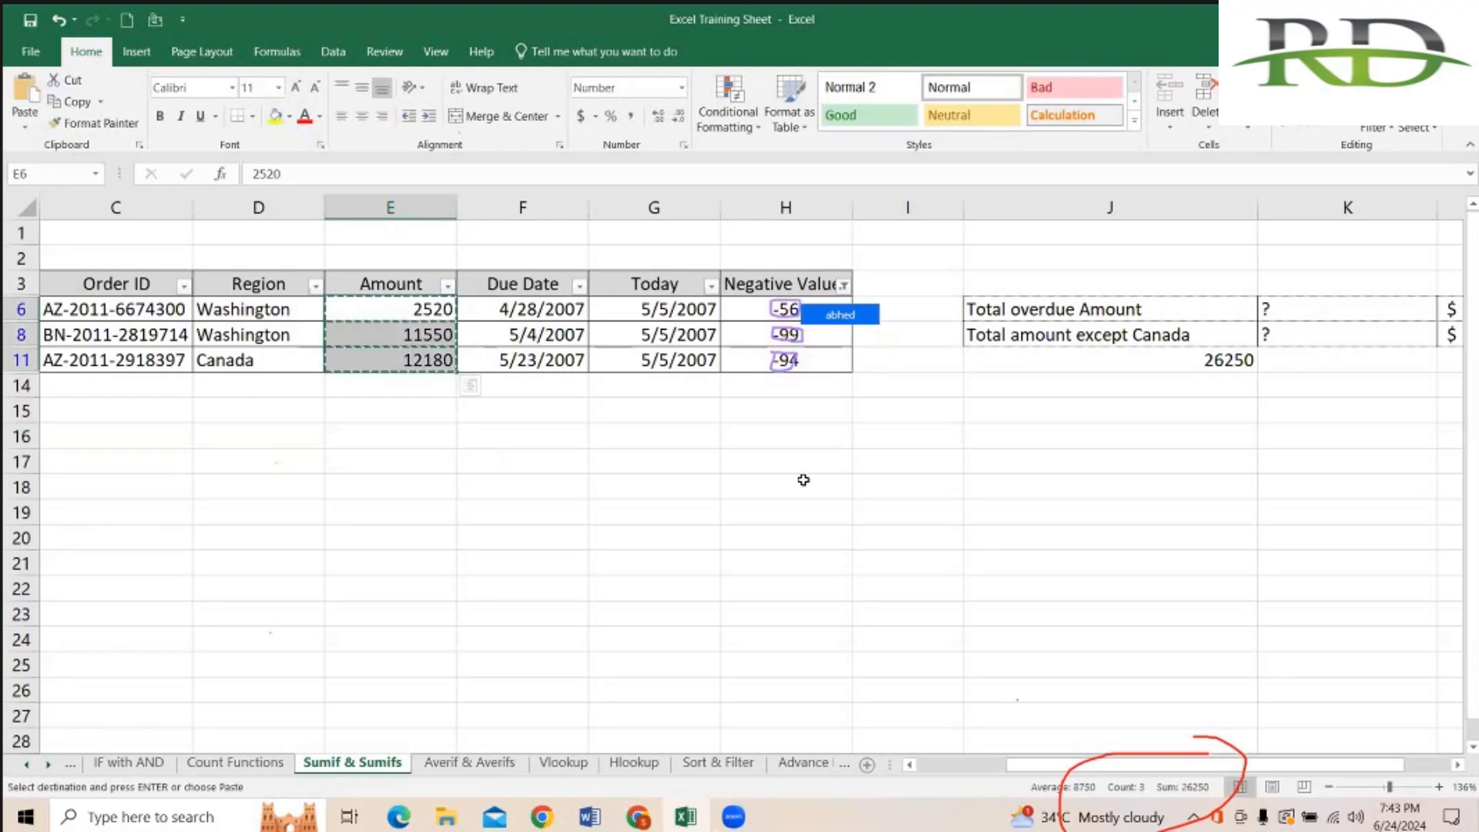
pyautogui.rightClick(805, 485)
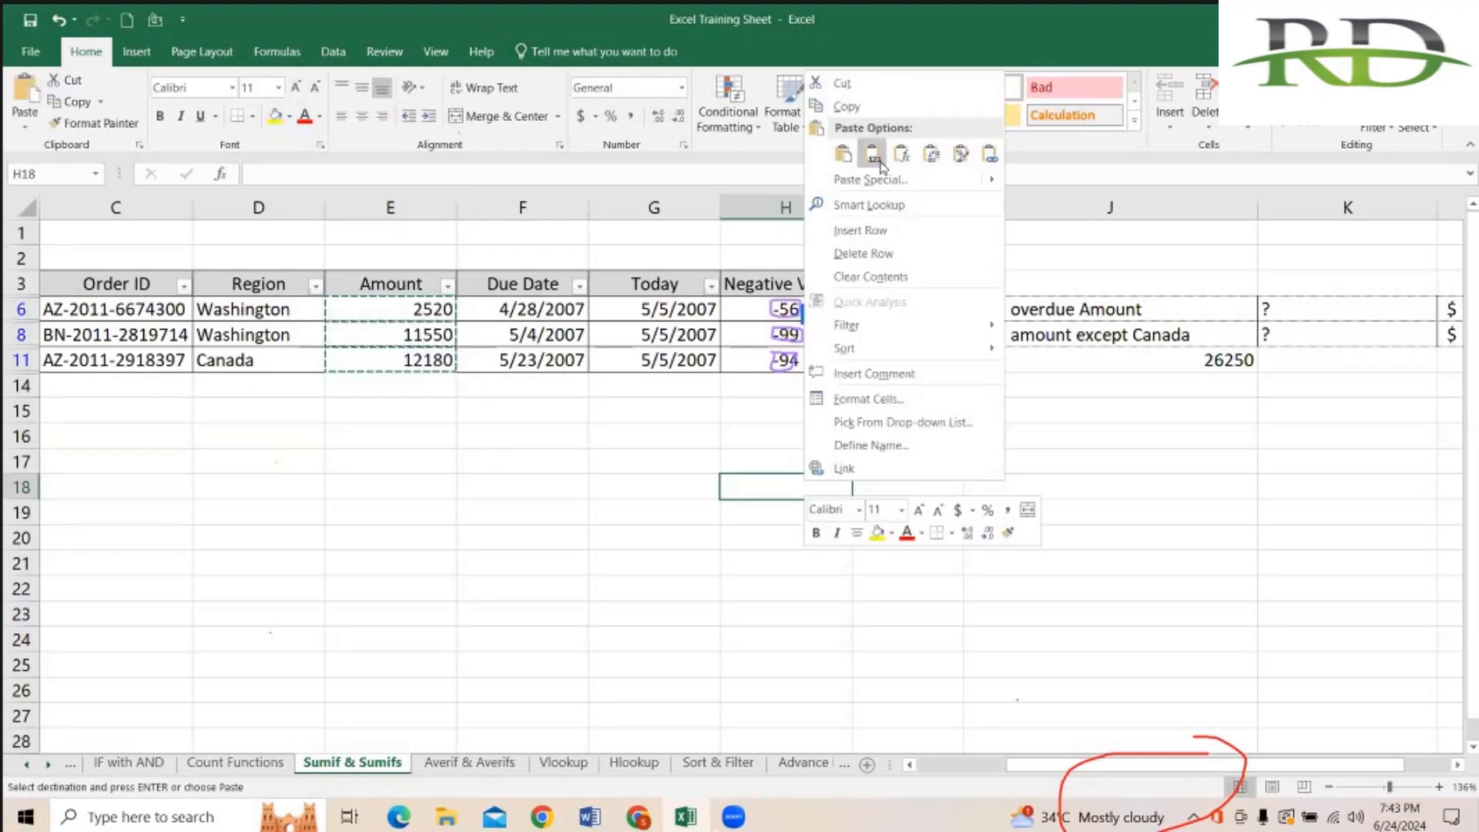
pyautogui.press('v')
# Step: Total the pasted amounts H18:H20 with a SUM formula in H22
pyautogui.click(801, 593)
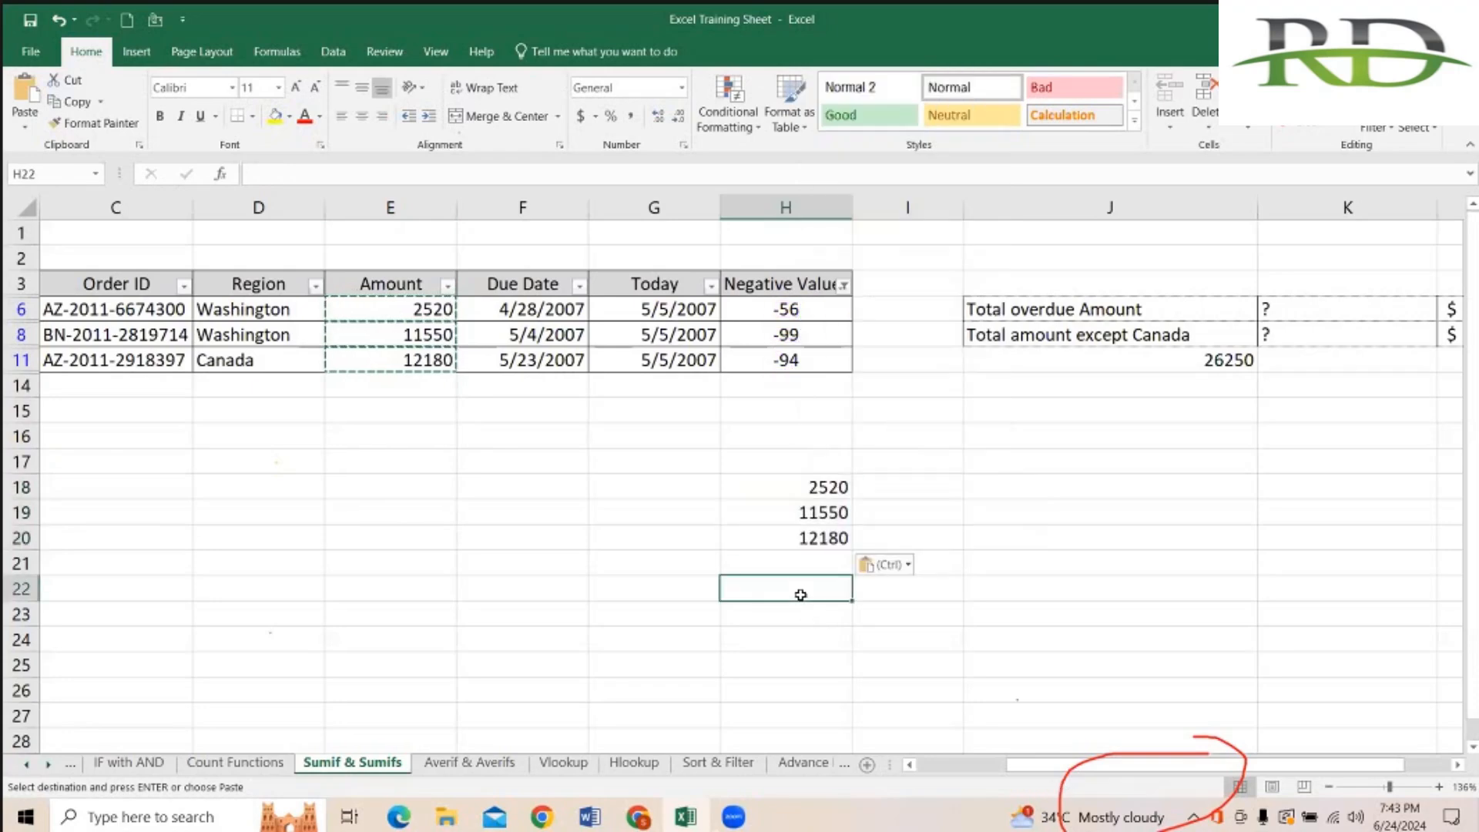
pyautogui.write('=SUM(')
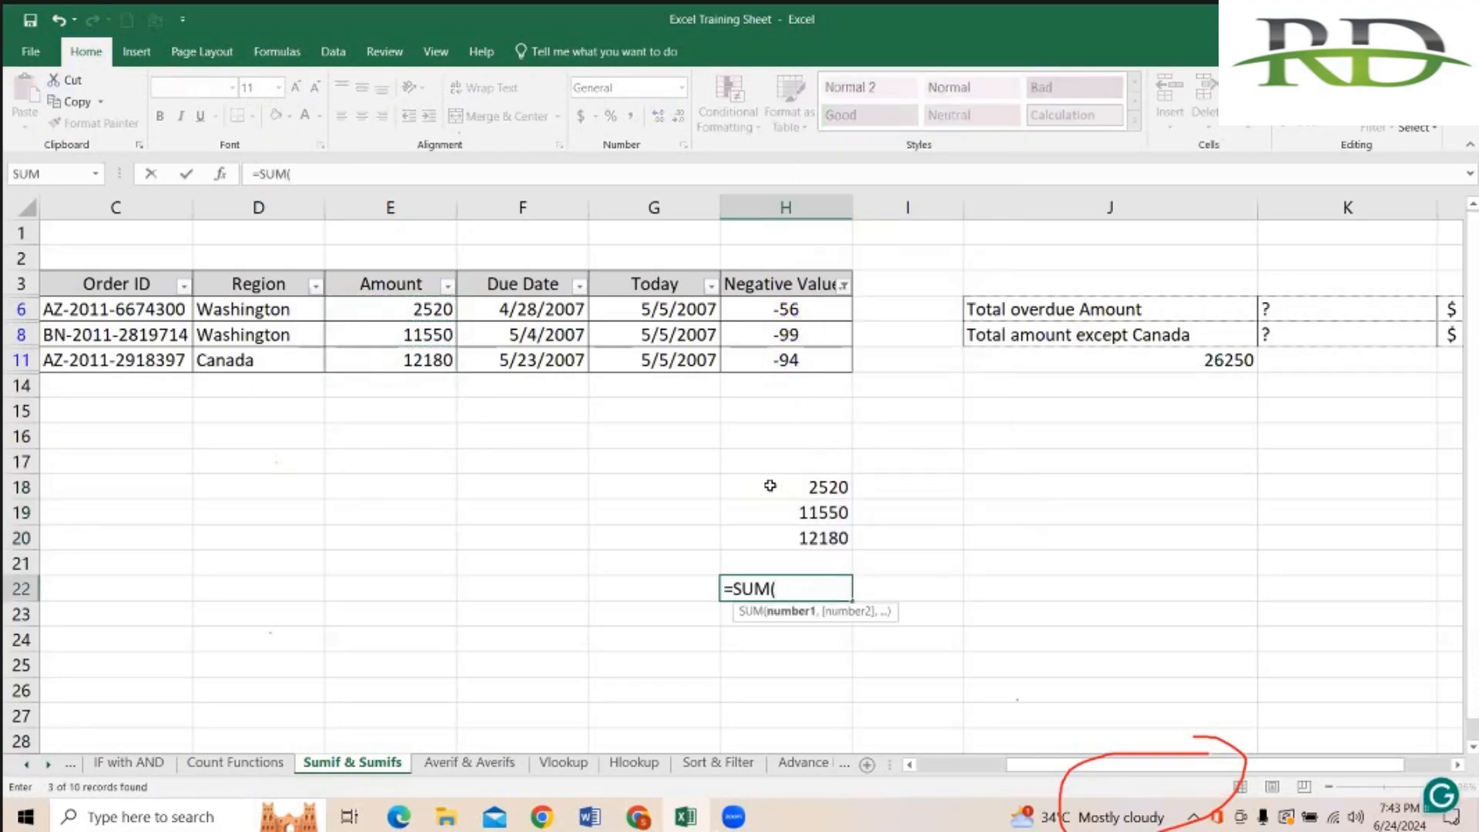
pyautogui.moveTo(771, 485); pyautogui.dragTo(774, 544)
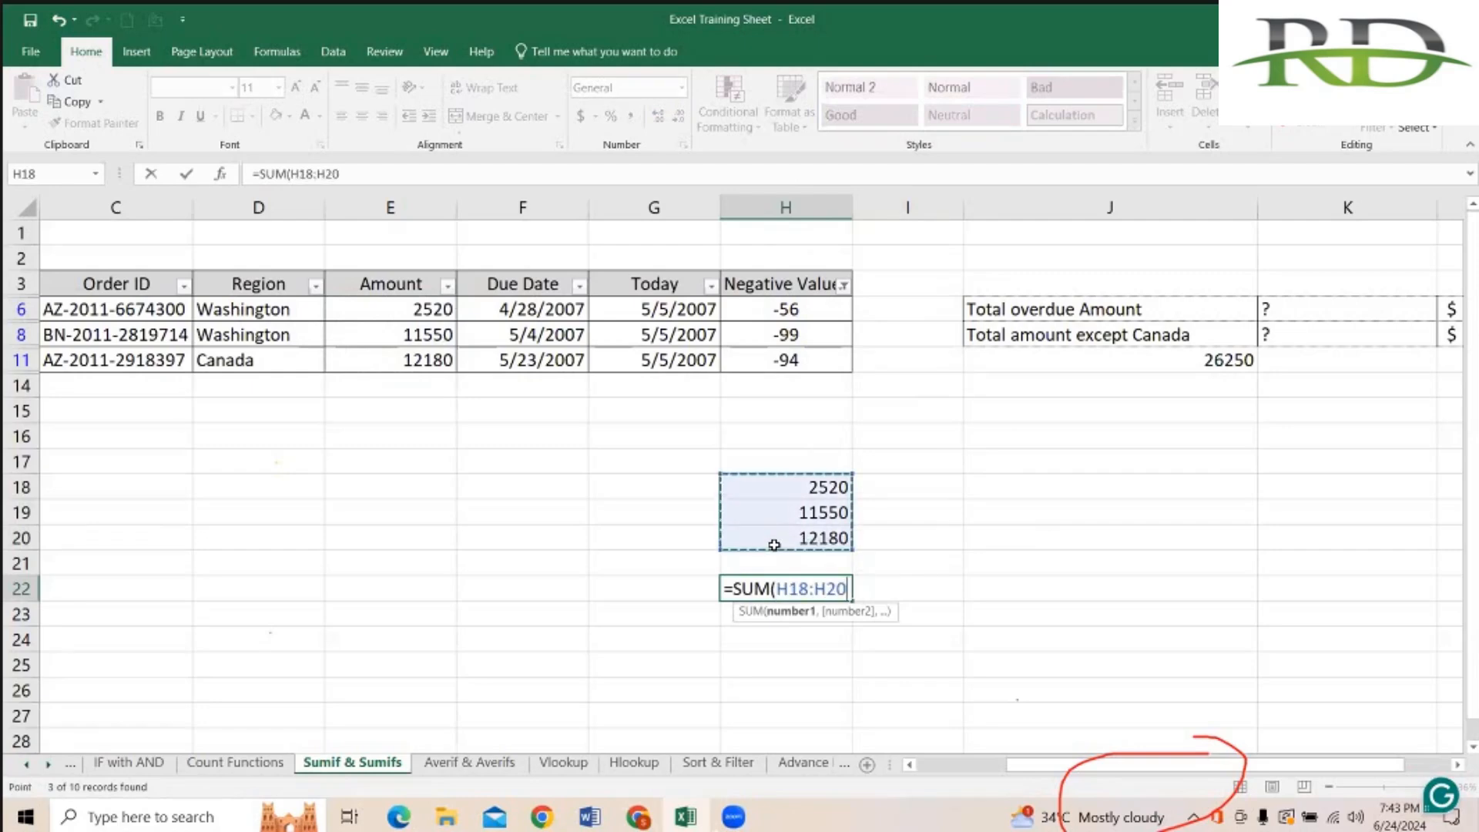
pyautogui.hotkey('ctrl', 'Return')
# Step: Examine the SUMIF formula in J11 and compare its result with the manual total in H22
pyautogui.press('Right')
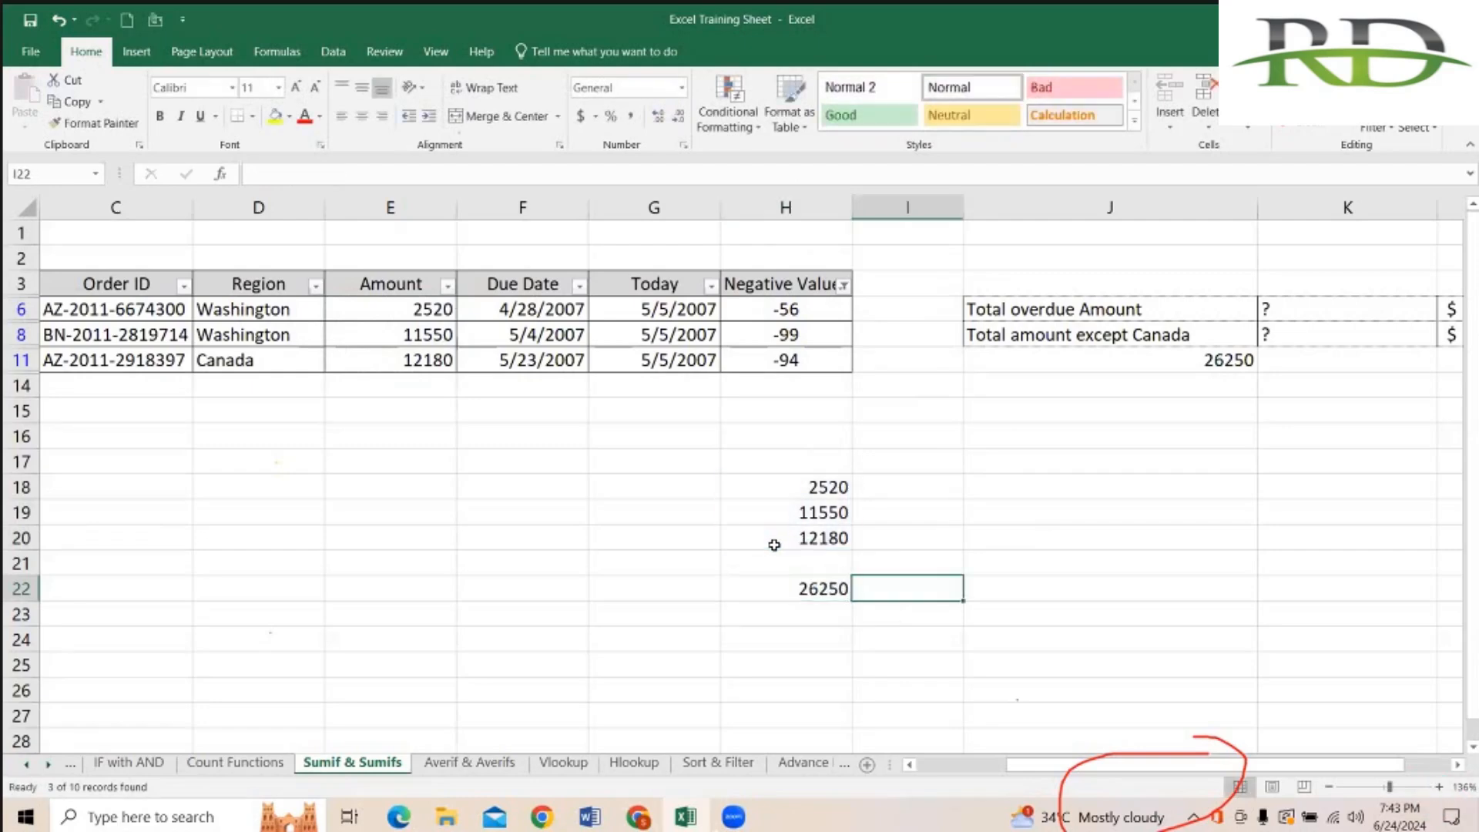
pyautogui.press('Right')
pyautogui.press('Up')
pyautogui.press('Up')
pyautogui.press('Up')
pyautogui.press('Up')
pyautogui.press('Up')
pyautogui.press('Up')
pyautogui.press('Up')
pyautogui.press('Up')
pyautogui.press('Up')
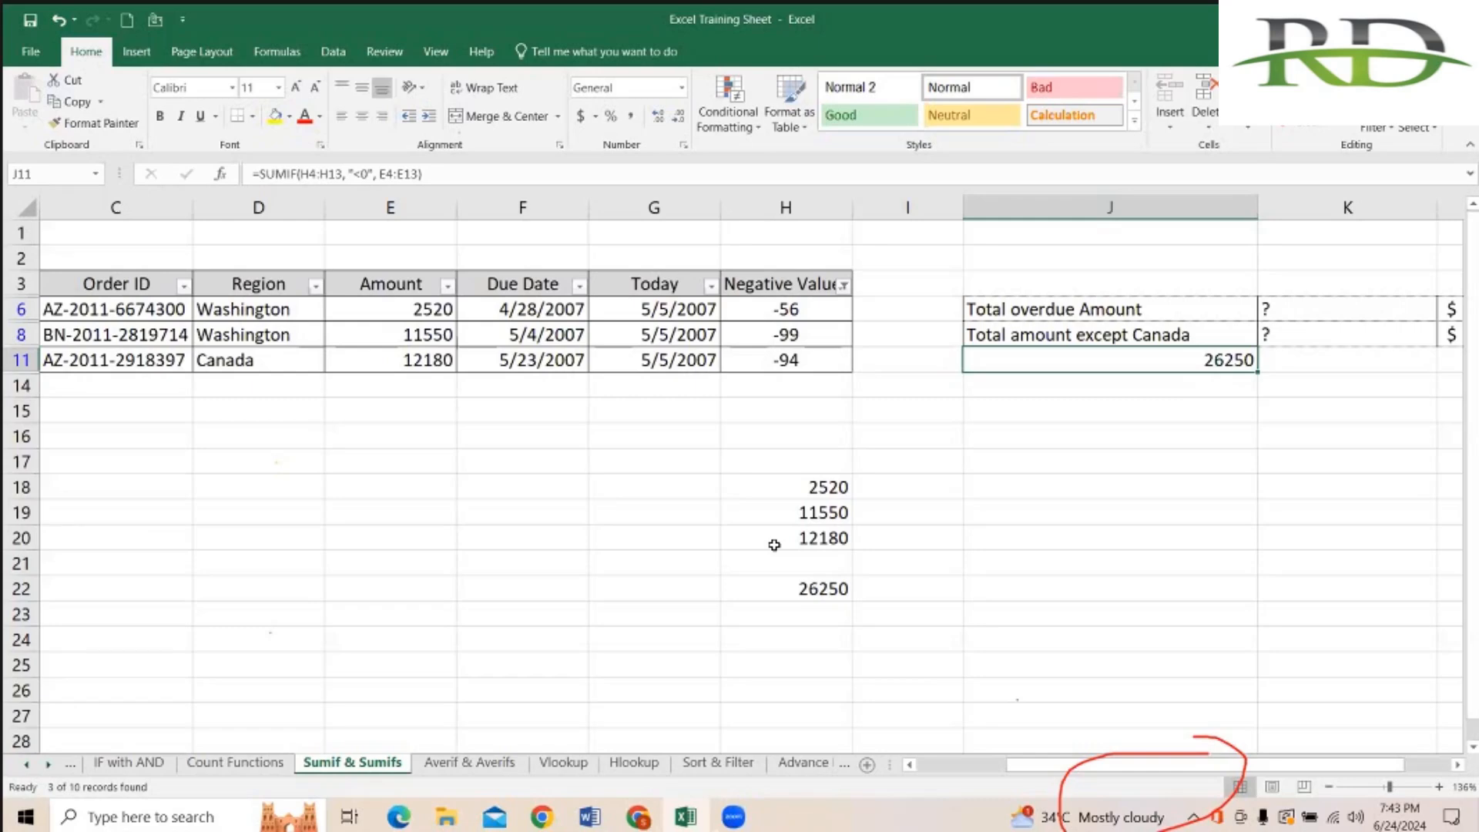
# Step: Remove the filter from the order table to bring back all of its rows
pyautogui.press('Left')
pyautogui.press('Up')
pyautogui.press('Up')
pyautogui.press('Left')
pyautogui.press('Up')
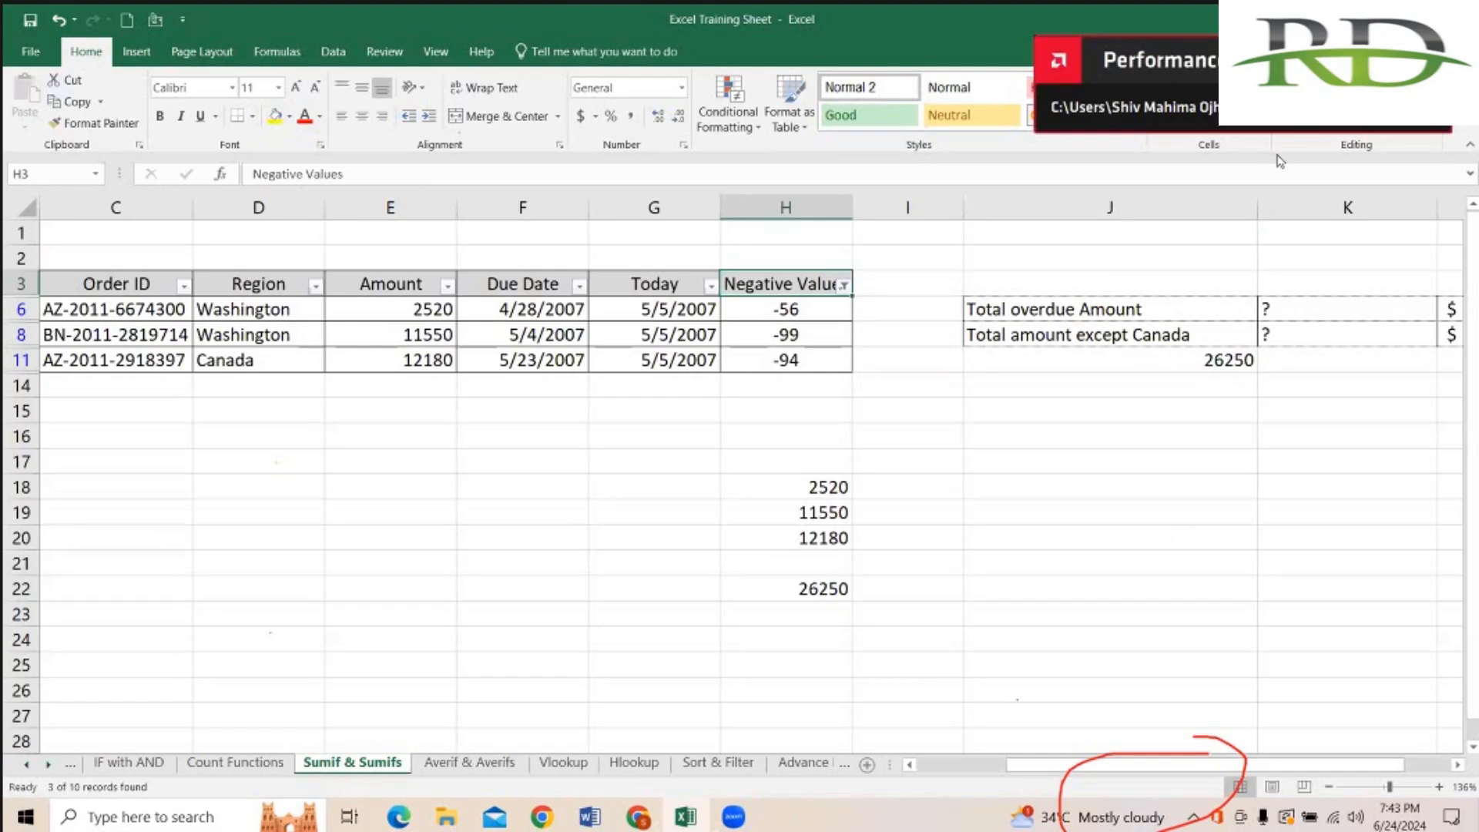
pyautogui.click(1415, 19)
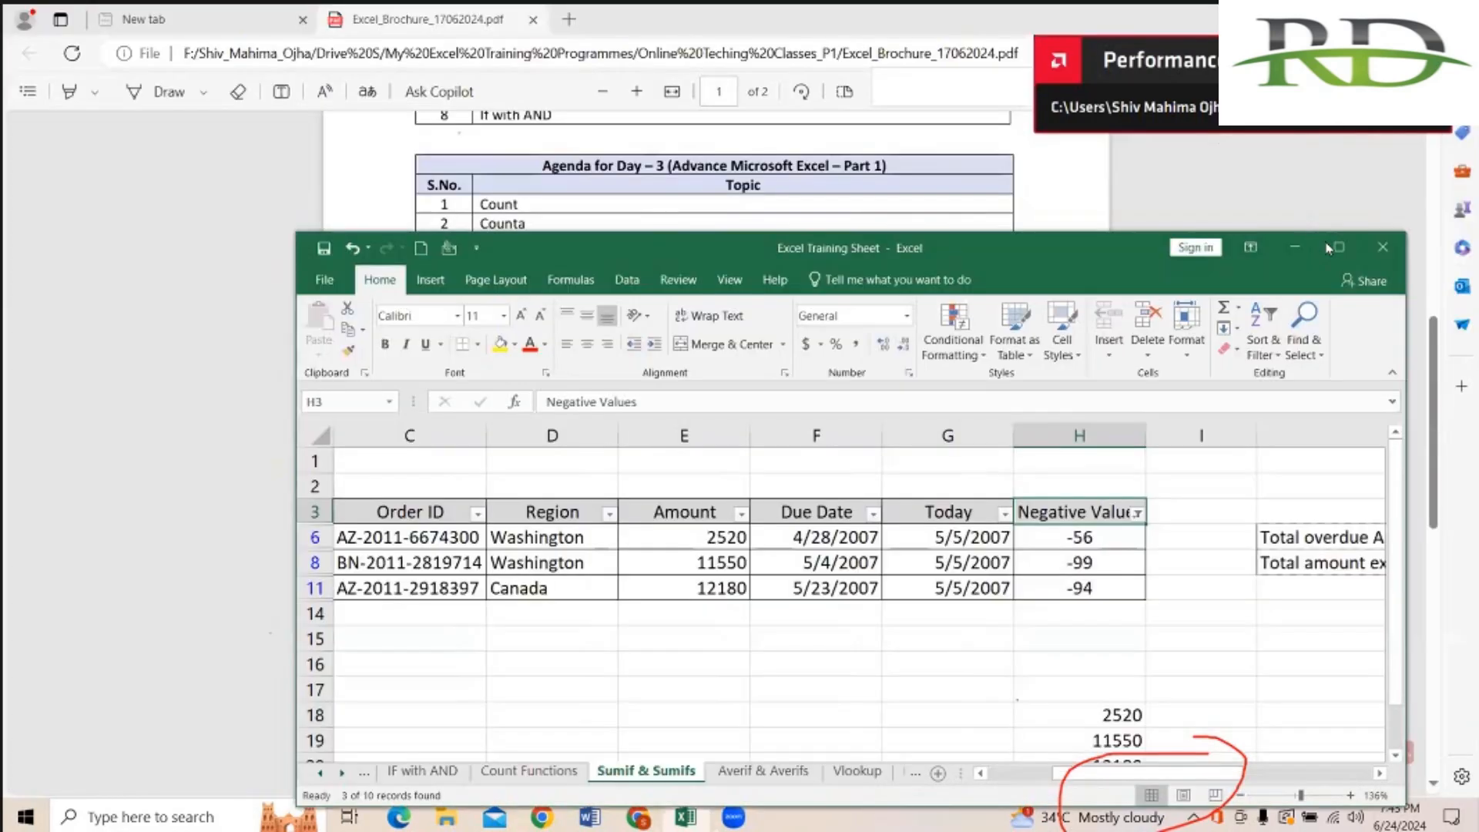
pyautogui.click(1338, 248)
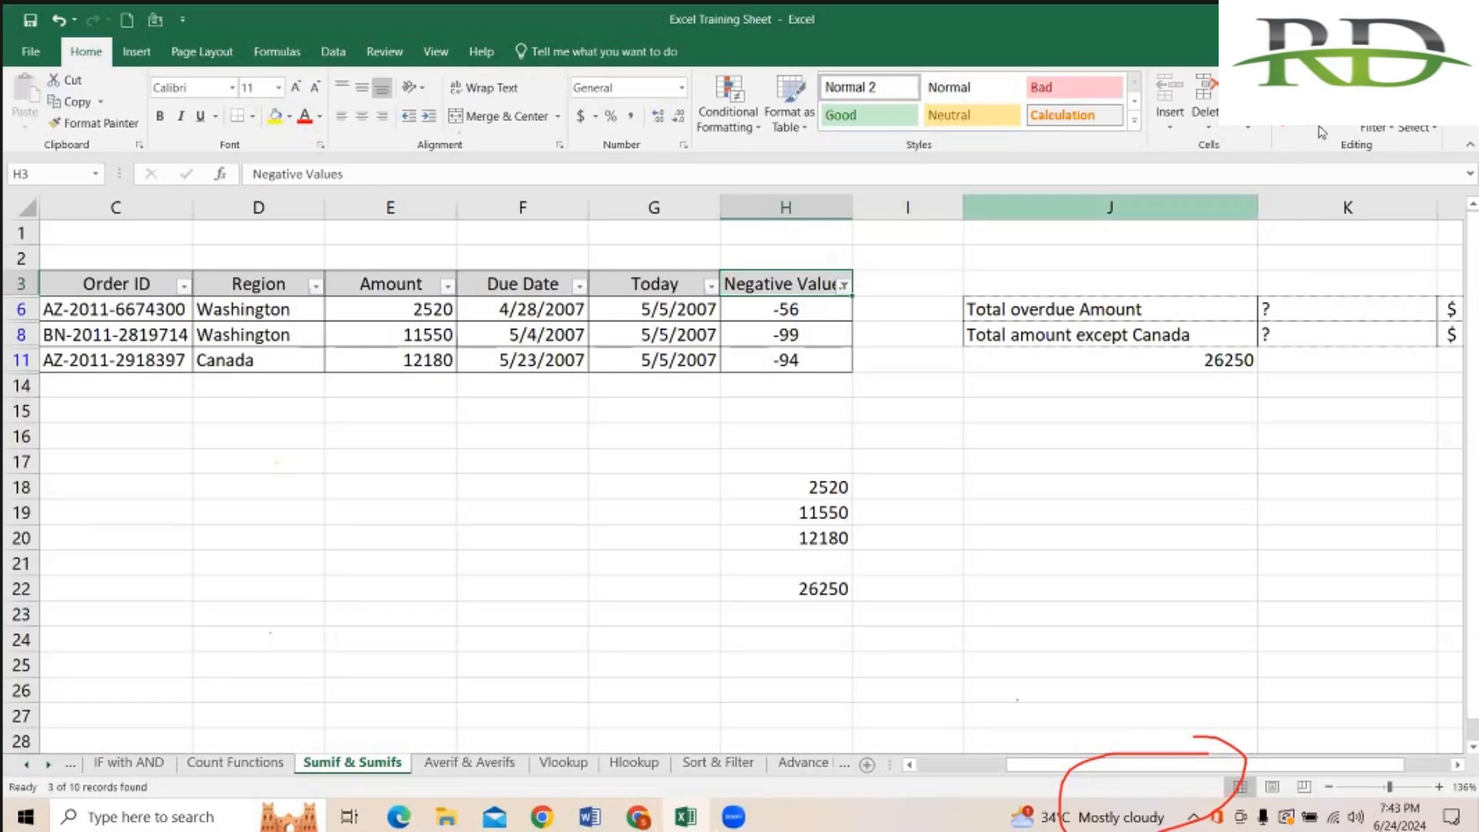
pyautogui.click(1373, 129)
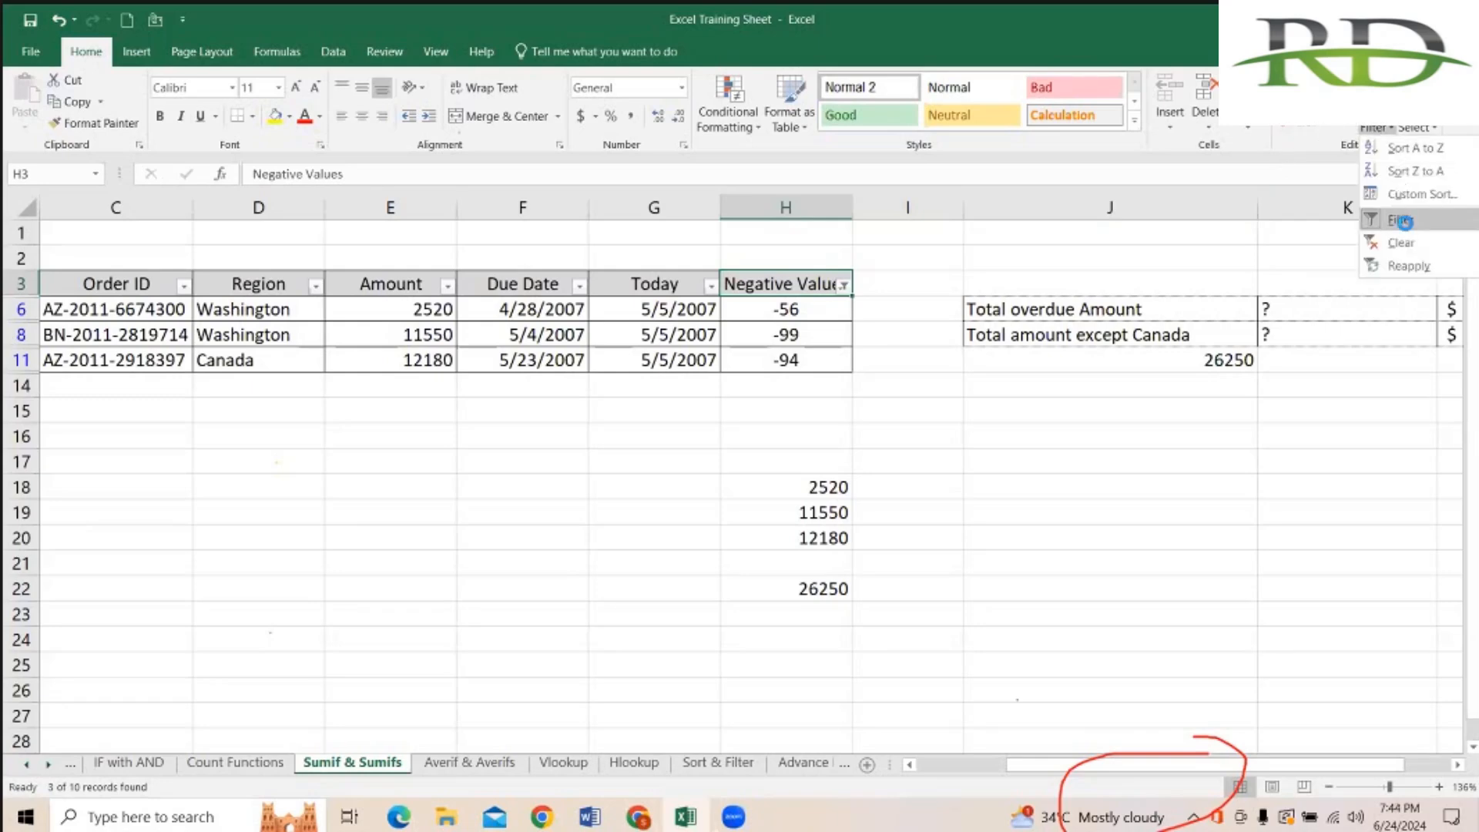
# Step: Delete the SUMIF formula in J11
pyautogui.click(1098, 498)
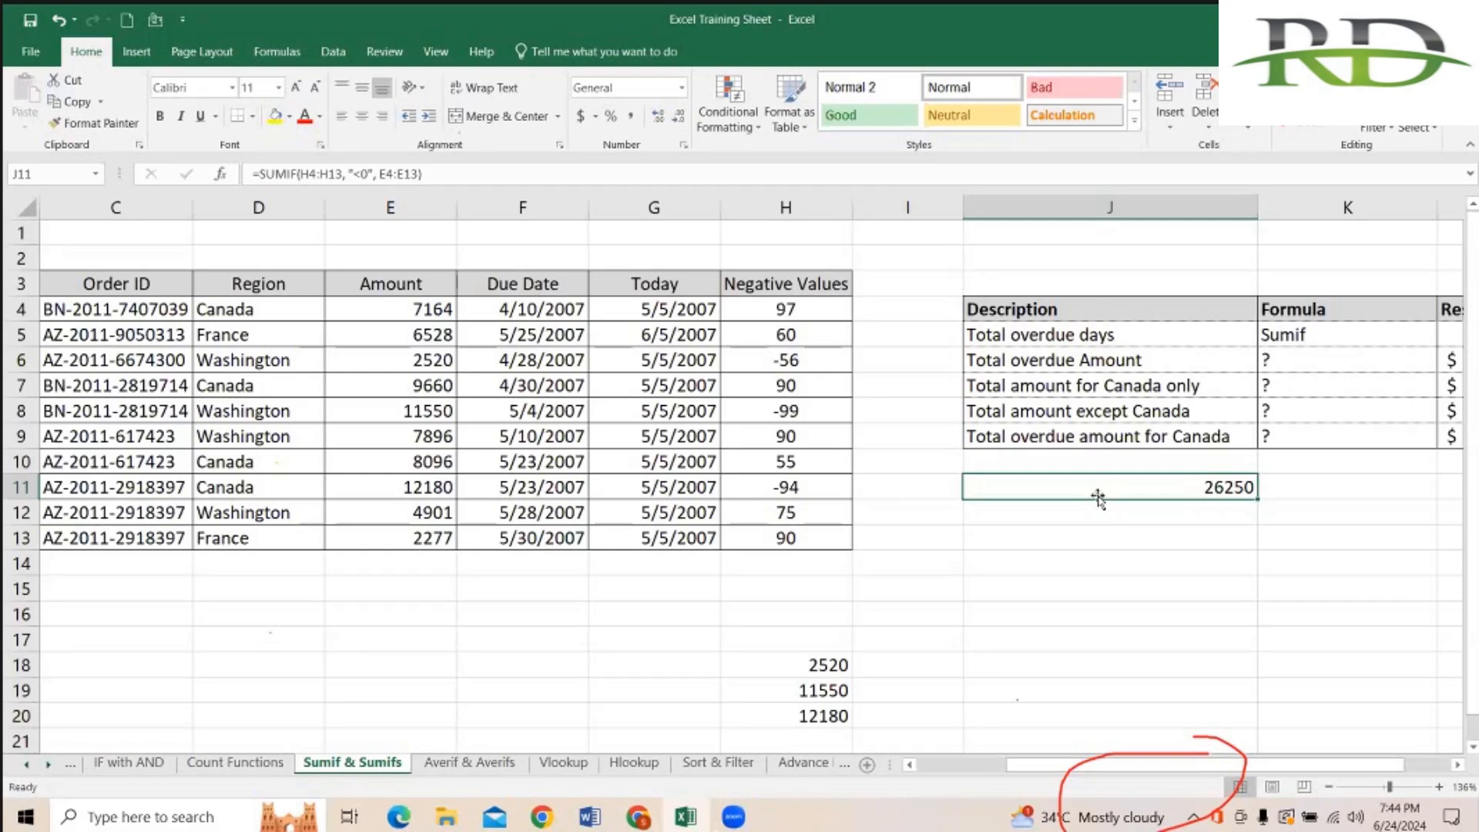
pyautogui.press('Delete')
pyautogui.press('Right')
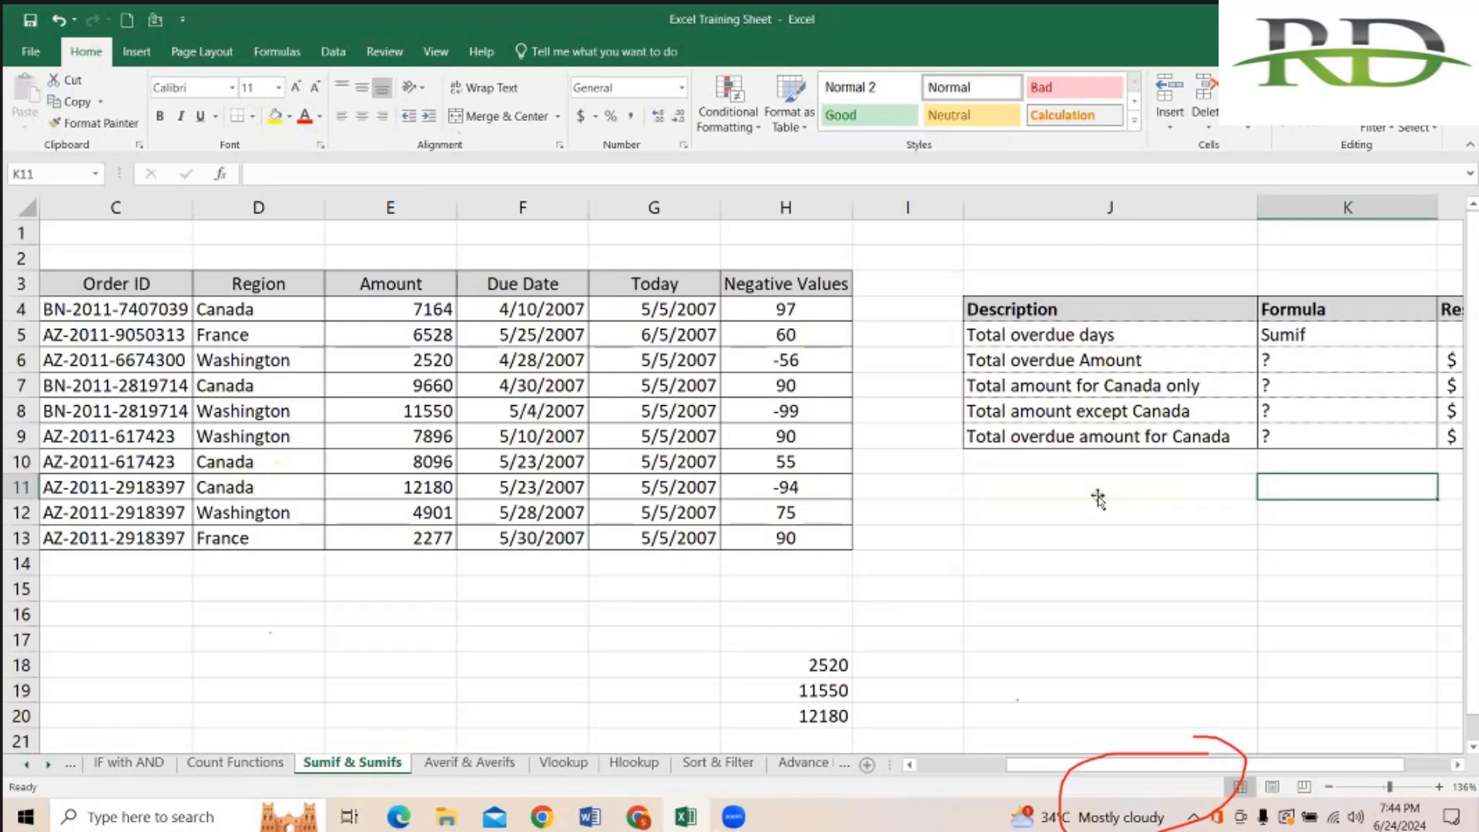
pyautogui.click(1098, 498)
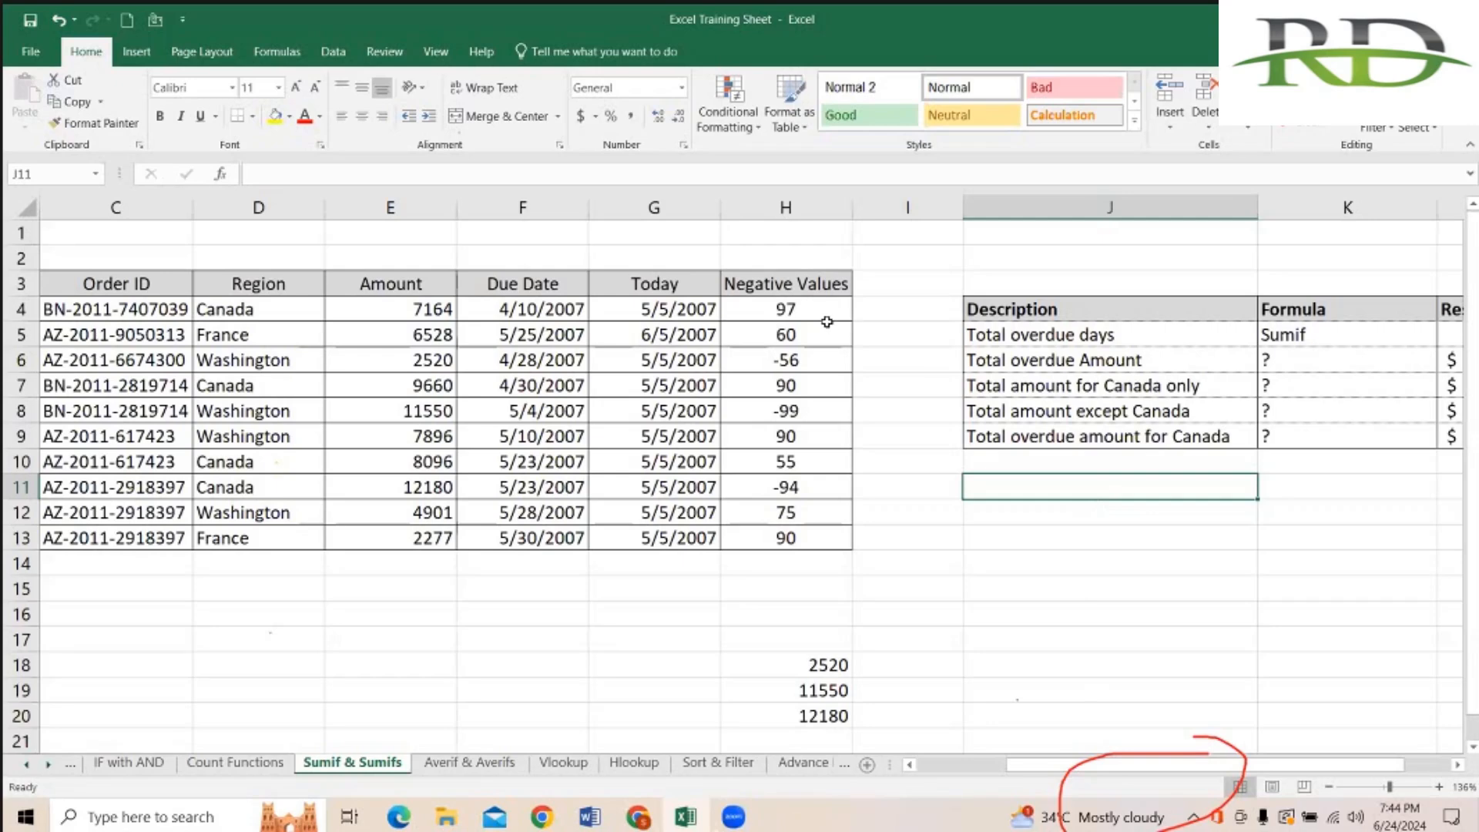
pyautogui.moveTo(806, 310); pyautogui.dragTo(807, 536)
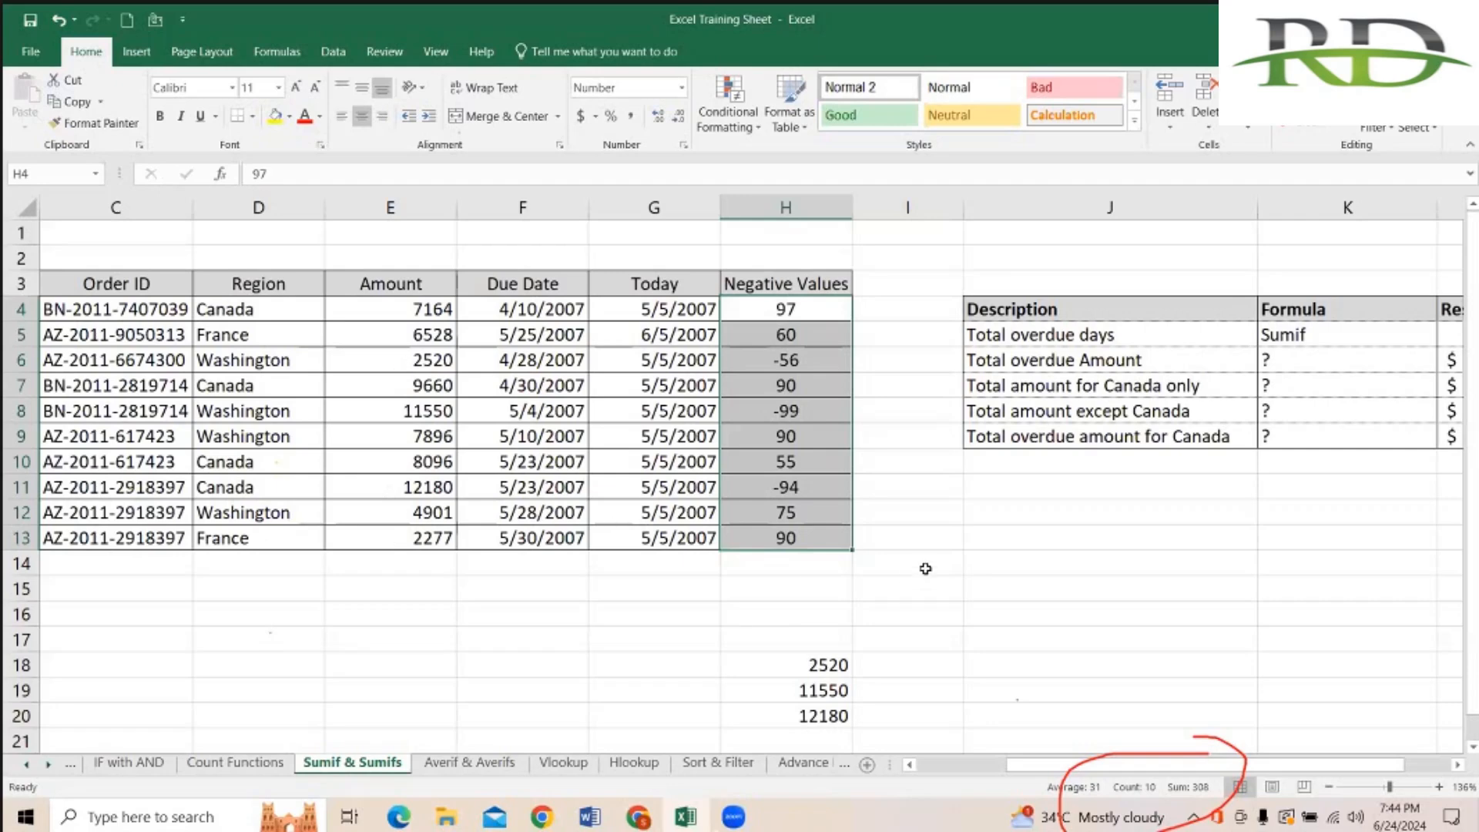
pyautogui.click(1099, 510)
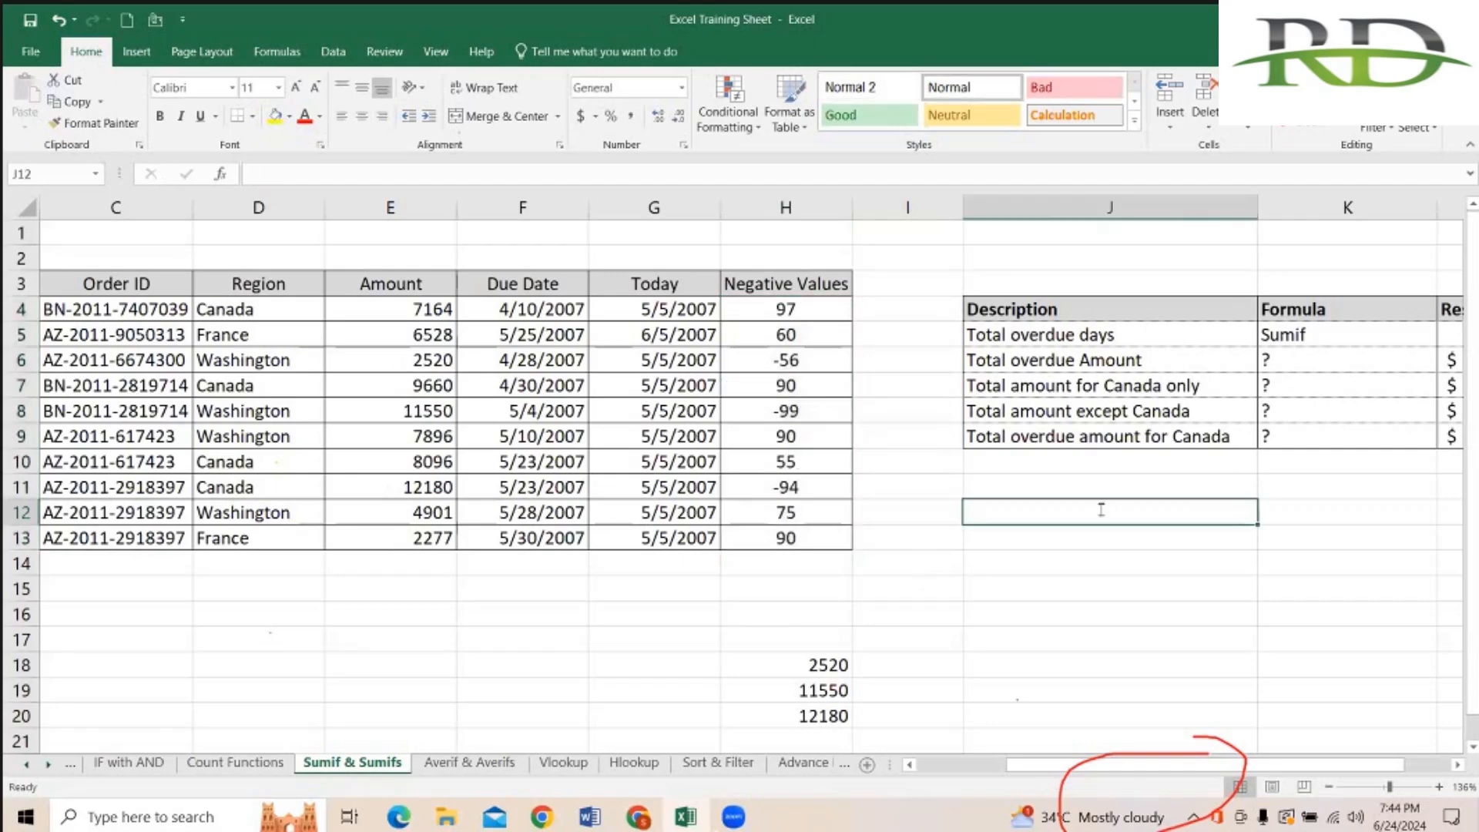
pyautogui.write('=sumif')
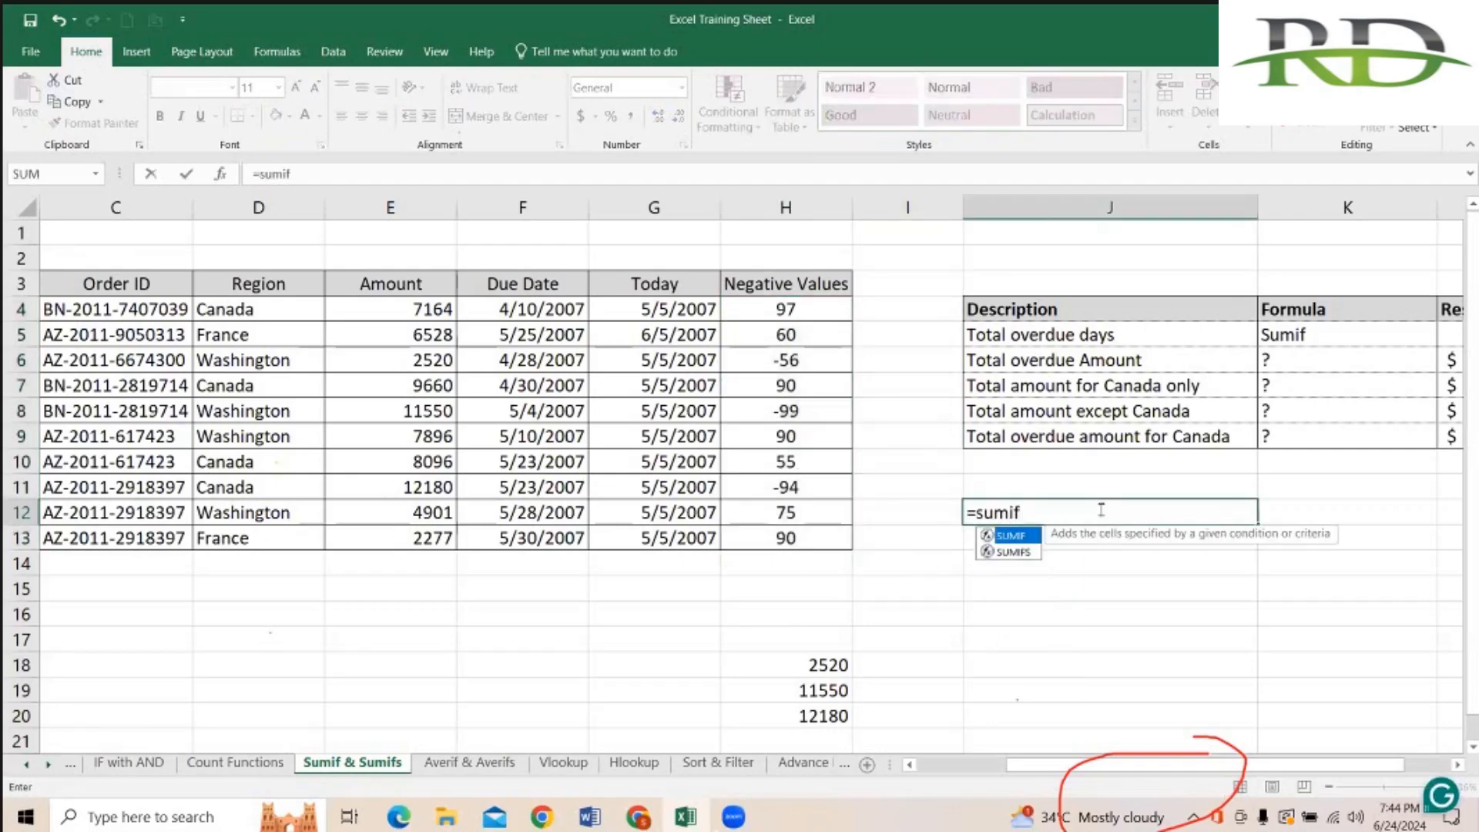
pyautogui.press('Tab')
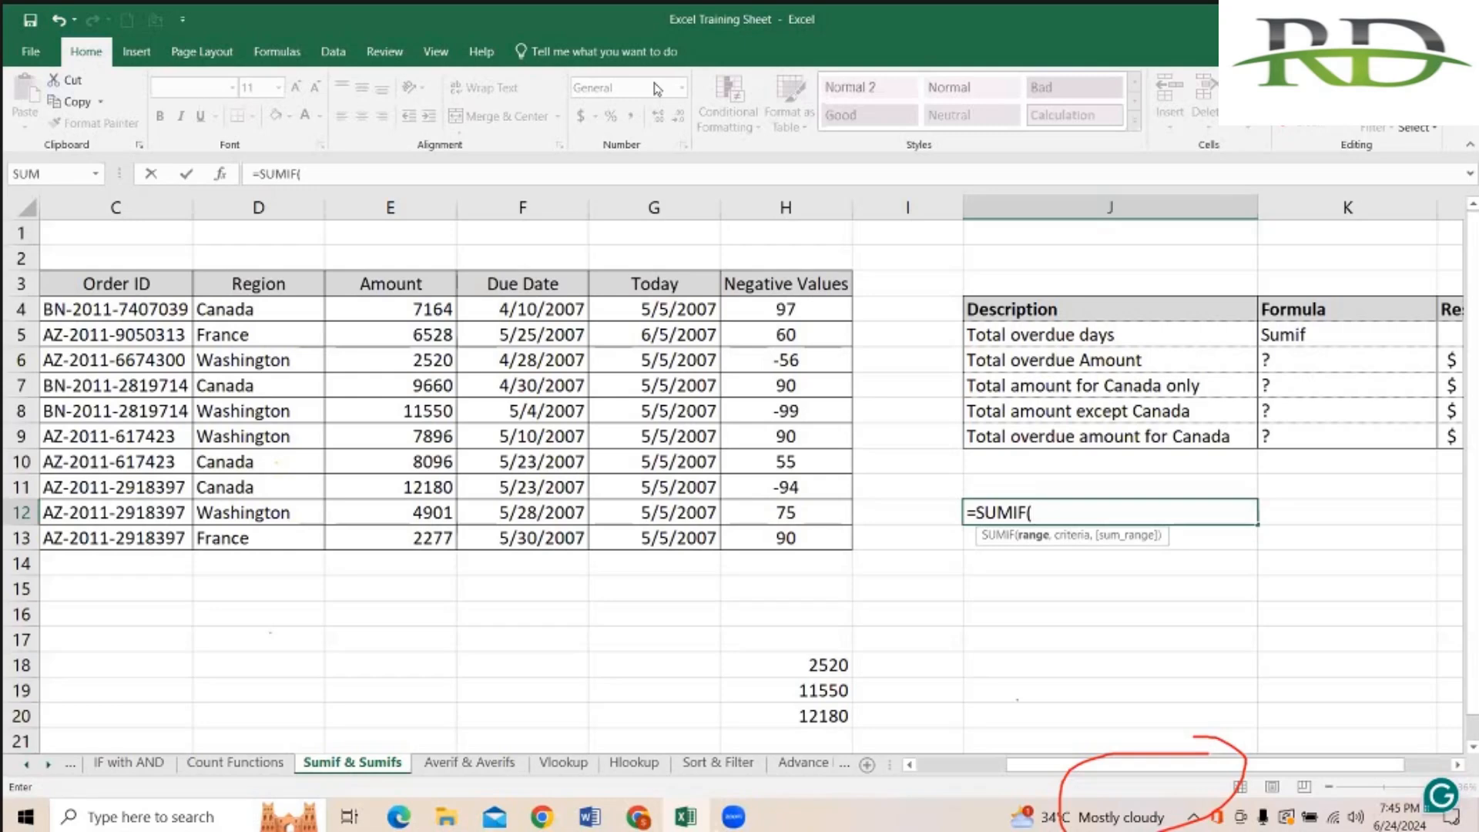
pyautogui.press('Escape')
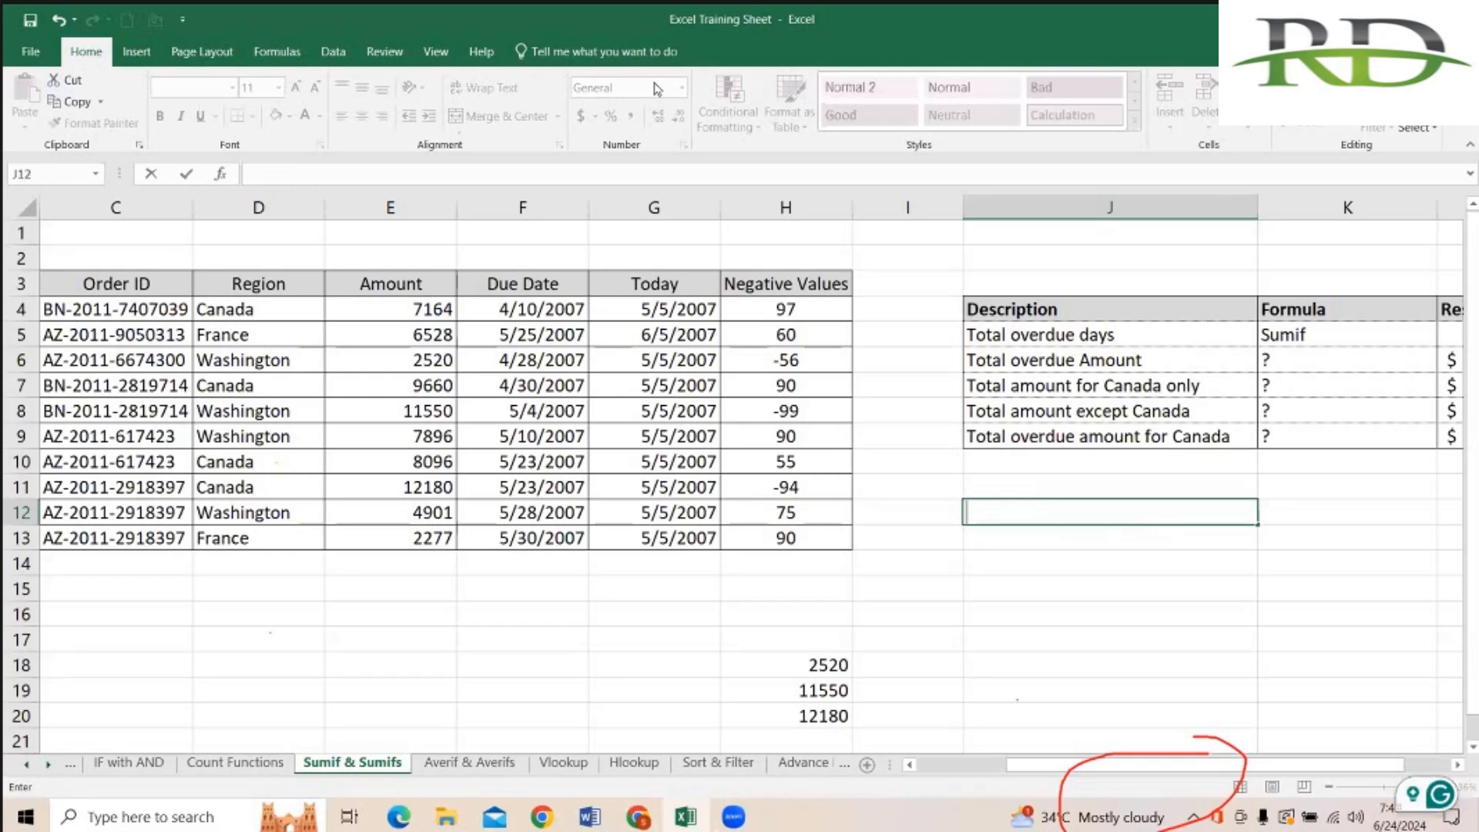
pyautogui.click(1015, 593)
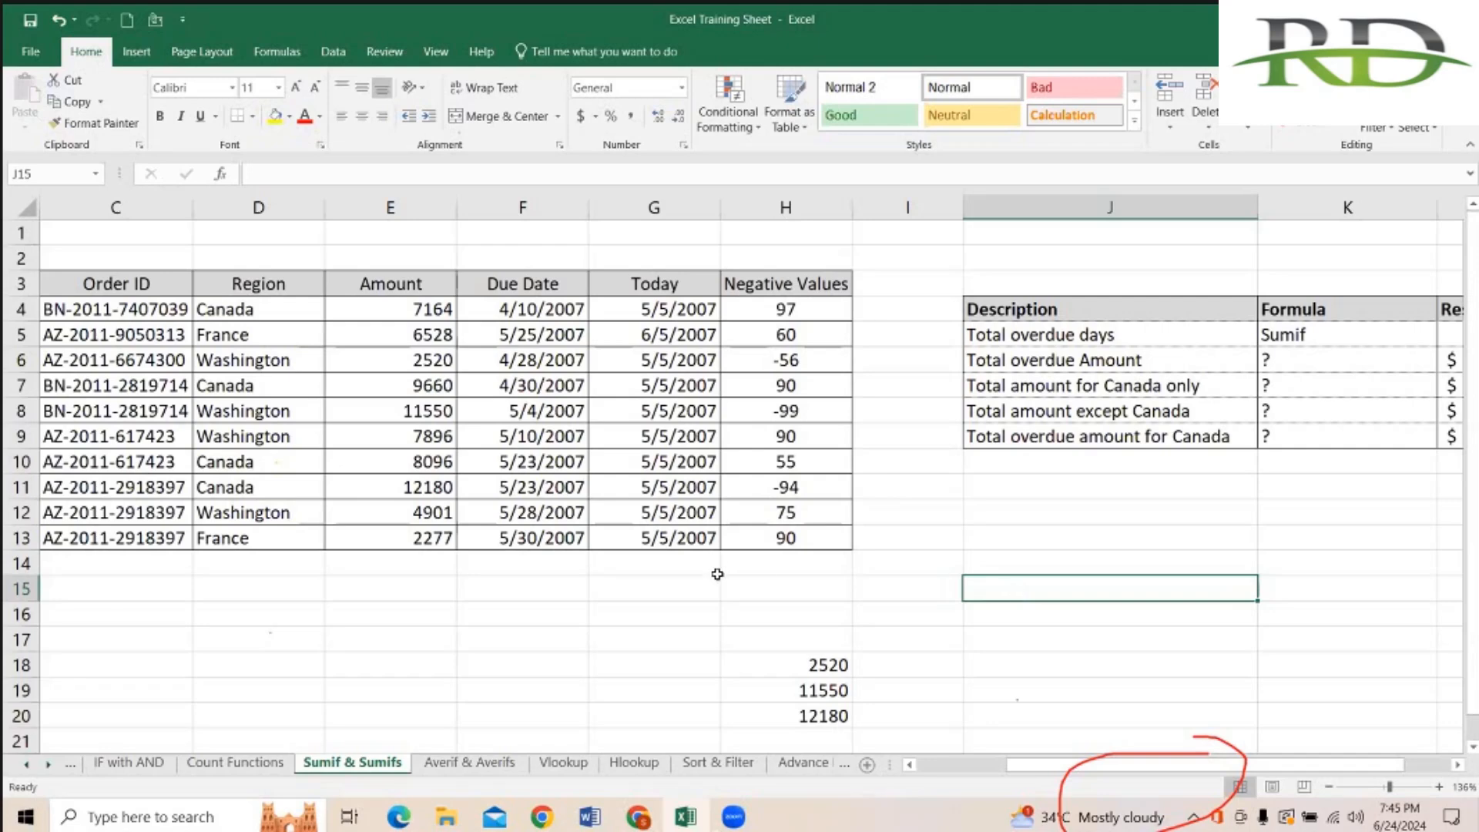
# Step: Turn on filtering for the order table's header row
pyautogui.click(787, 284)
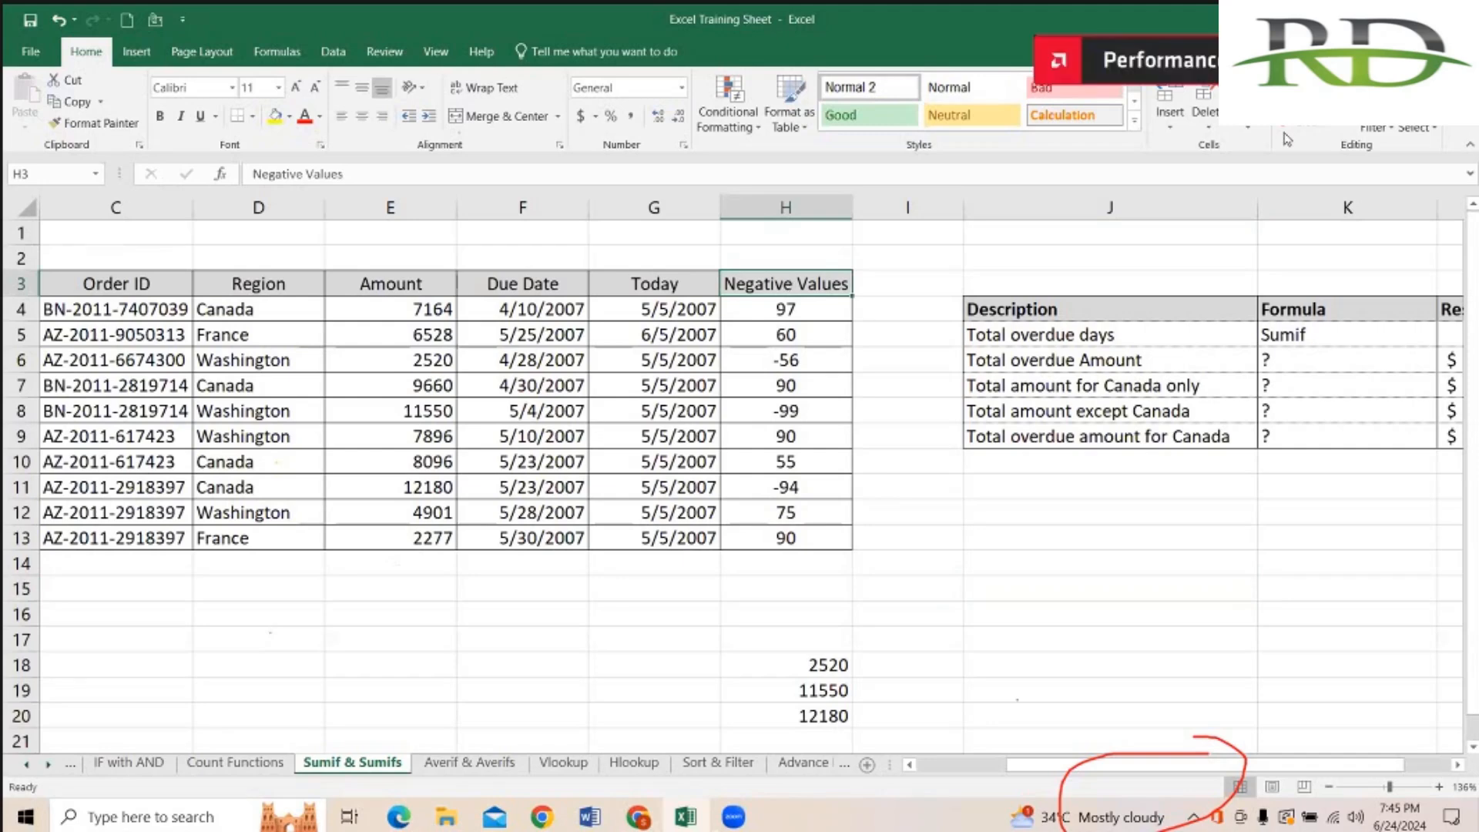
pyautogui.click(1371, 128)
pyautogui.click(1394, 217)
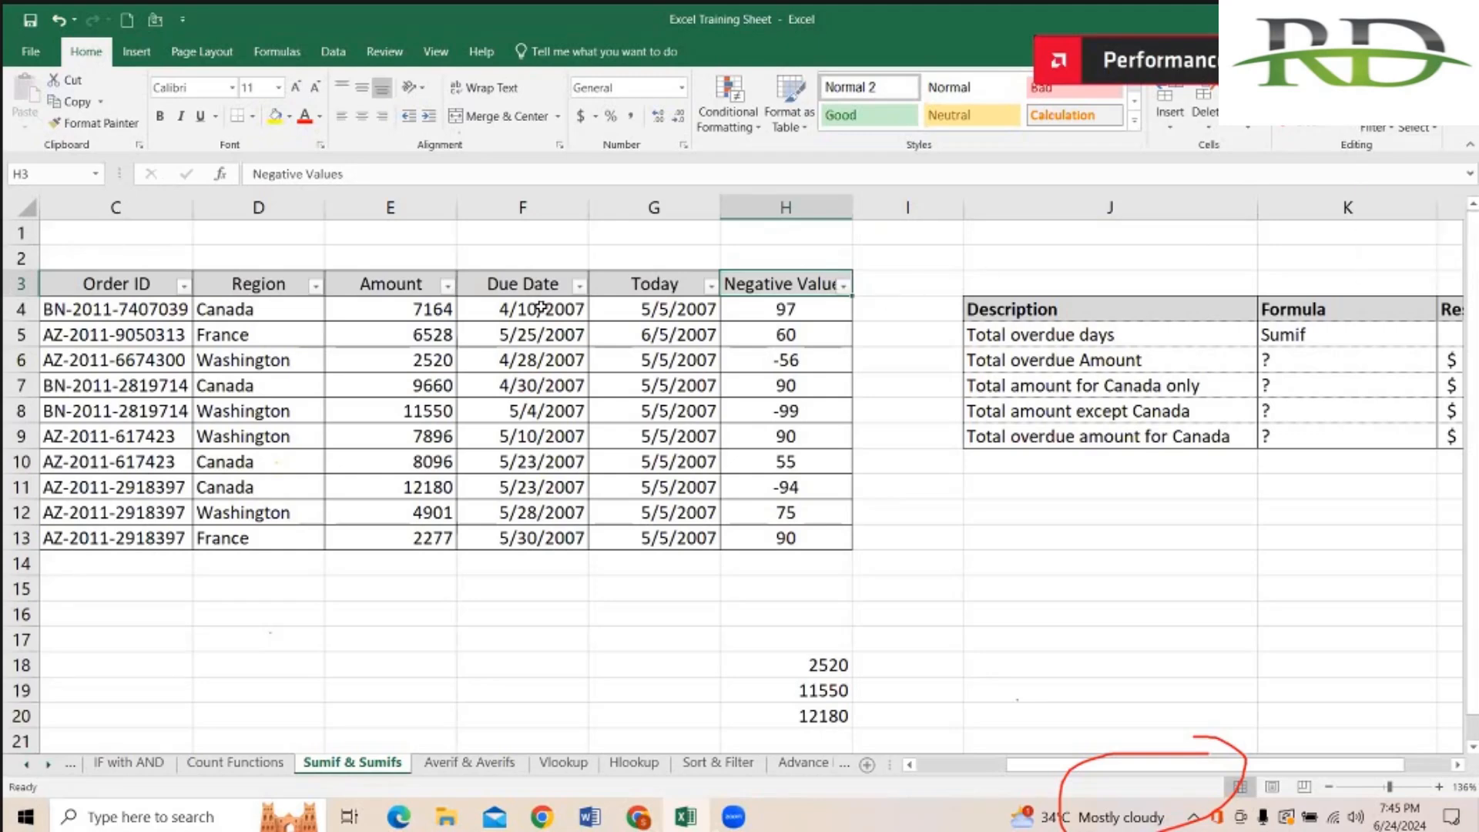
pyautogui.click(844, 285)
pyautogui.click(478, 612)
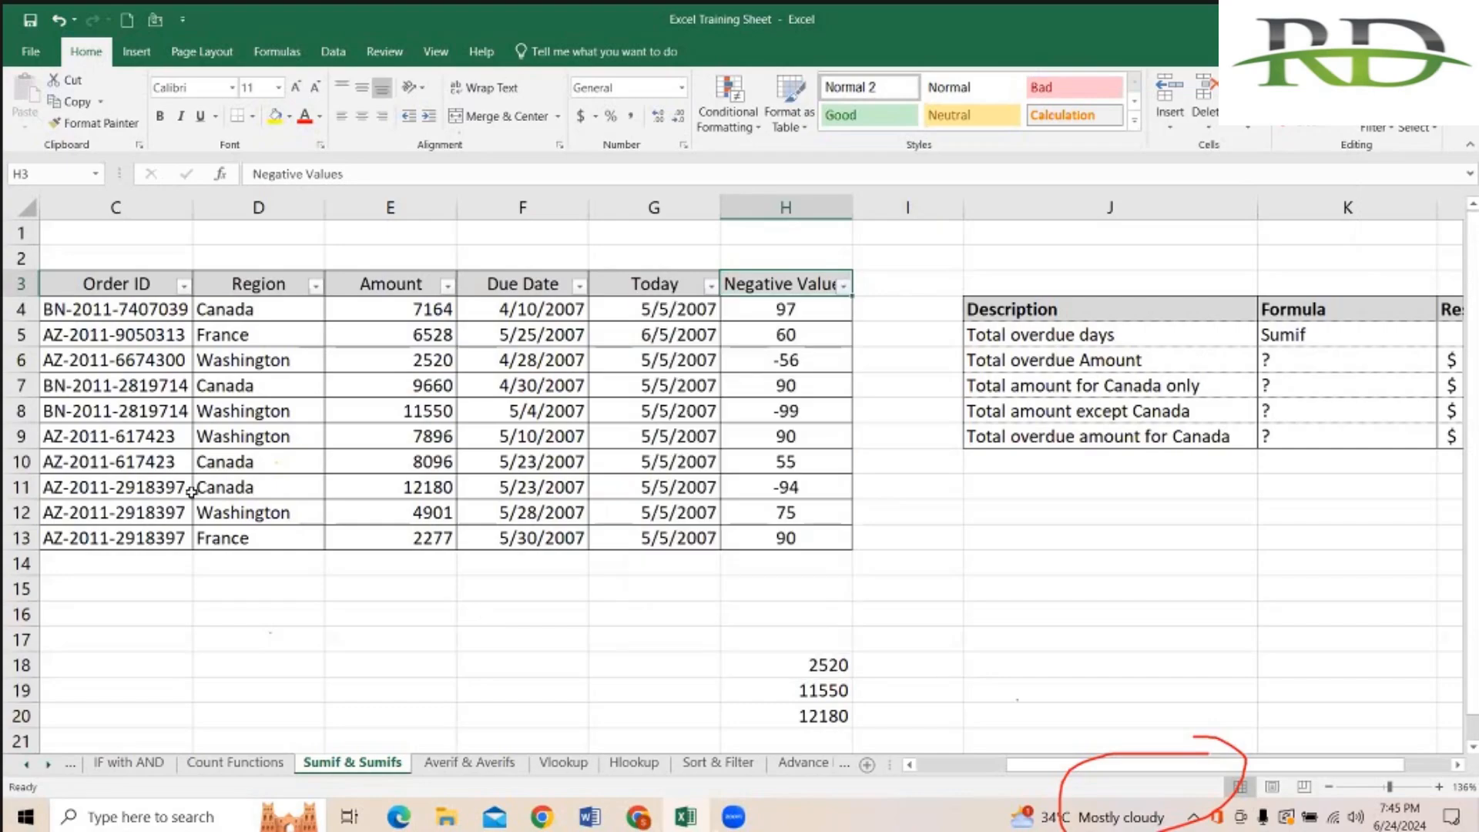
# Step: Filter the Negative Values column to only the negative entries -56, -99 and -94
pyautogui.hscroll(-2, 191, 492)
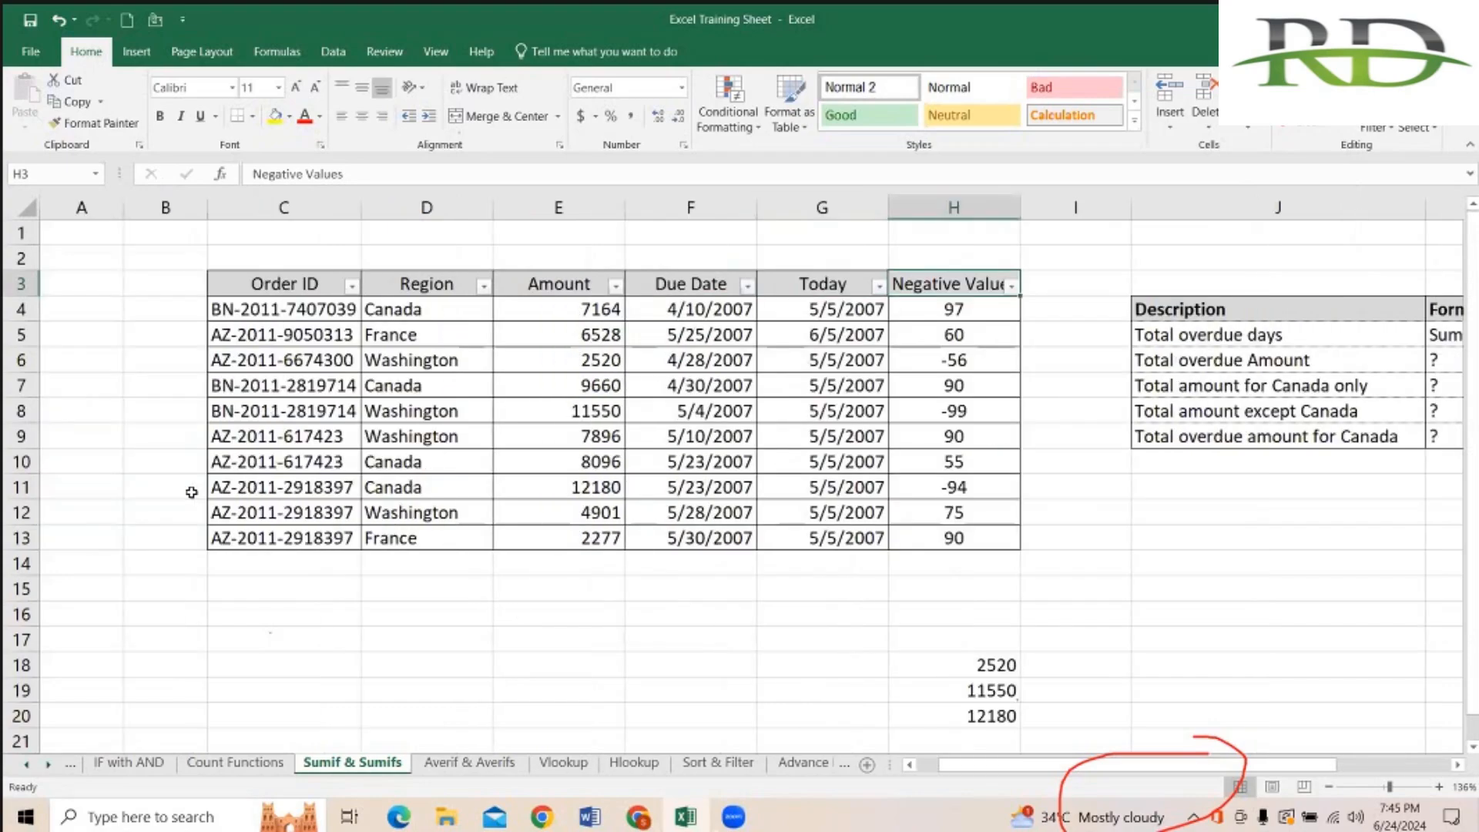
pyautogui.click(681, 622)
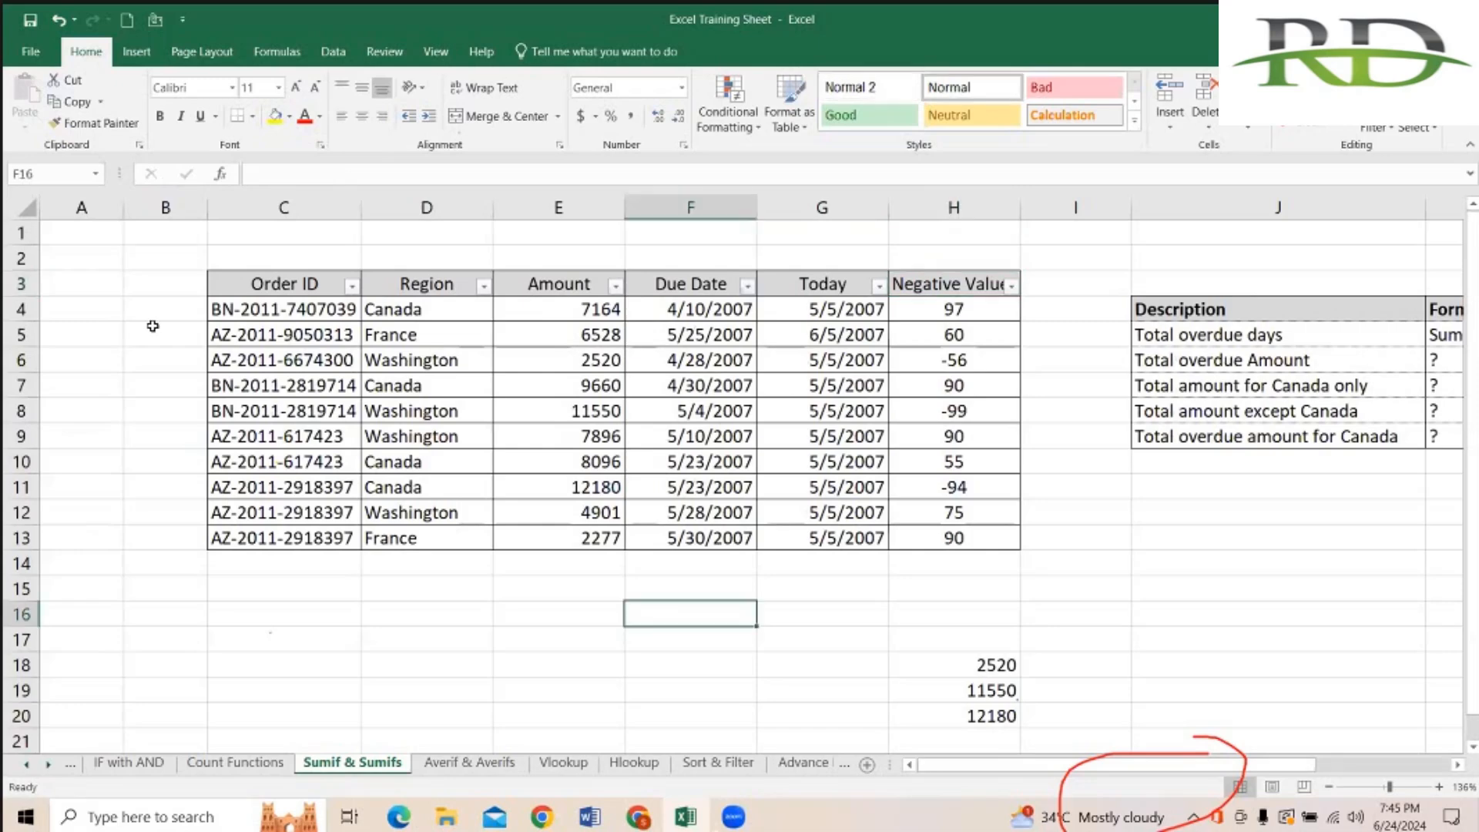
pyautogui.click(14, 309)
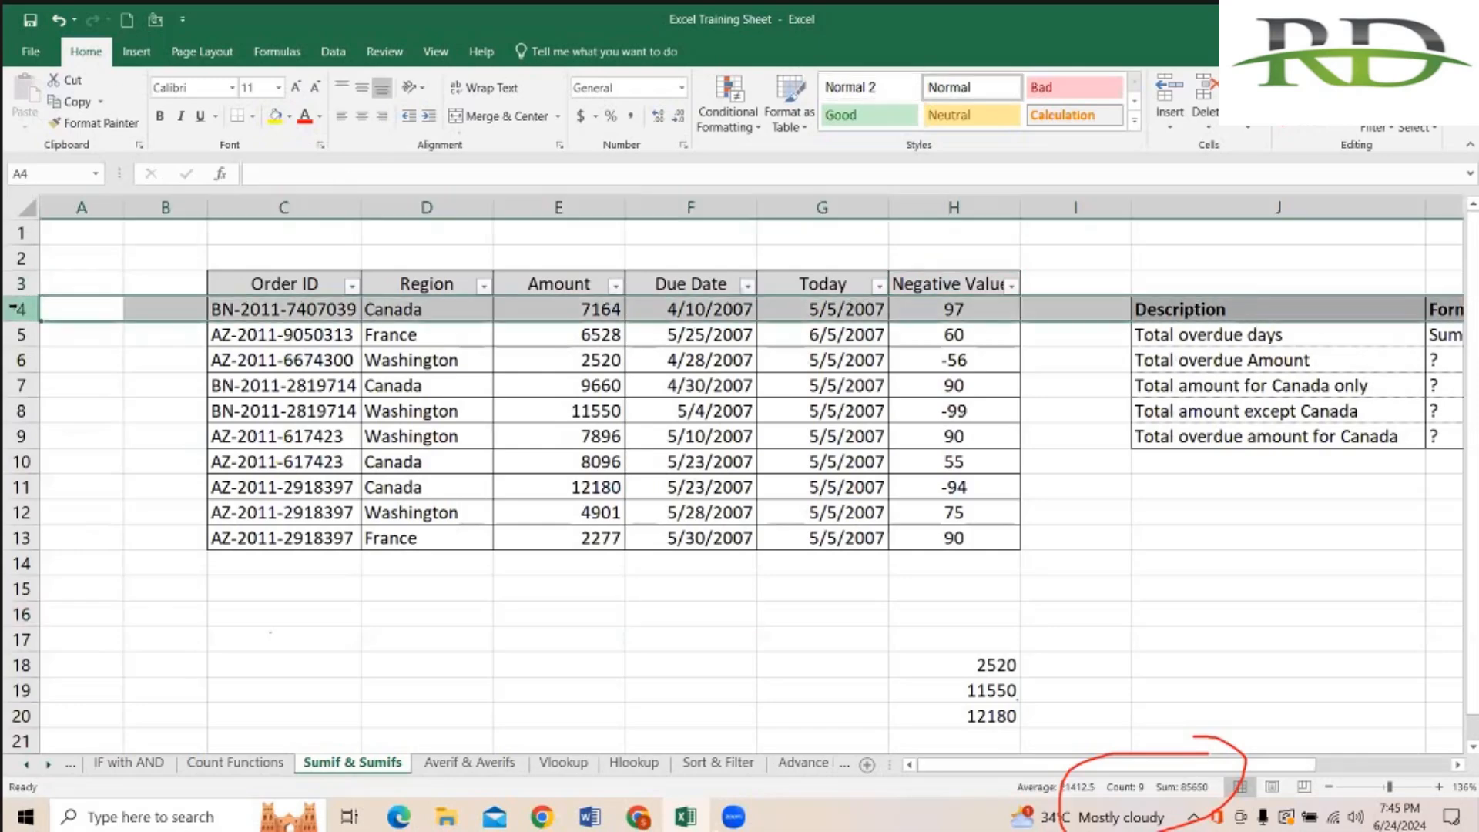
pyautogui.click(14, 538)
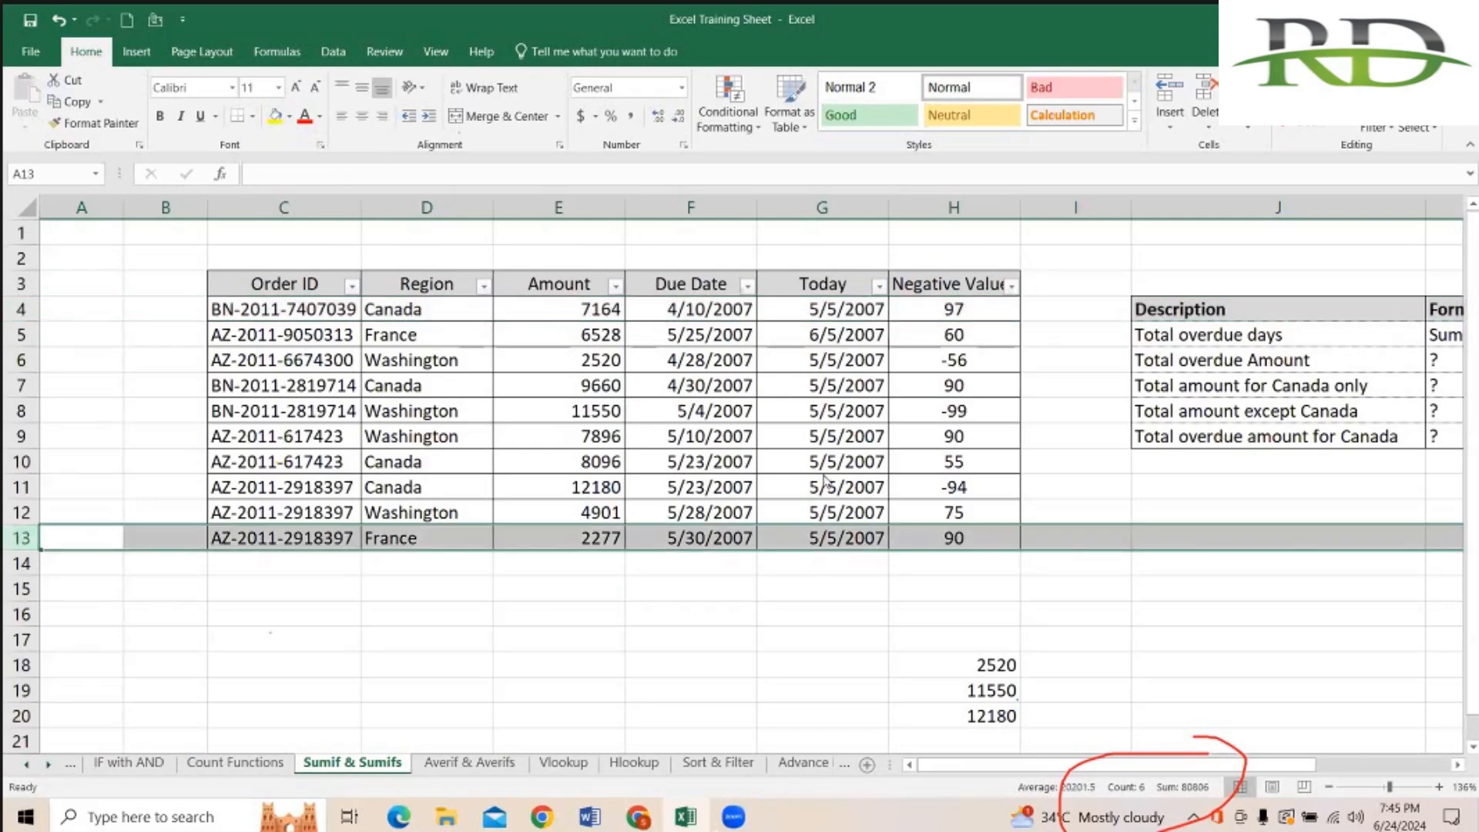
pyautogui.click(1011, 286)
pyautogui.click(843, 473)
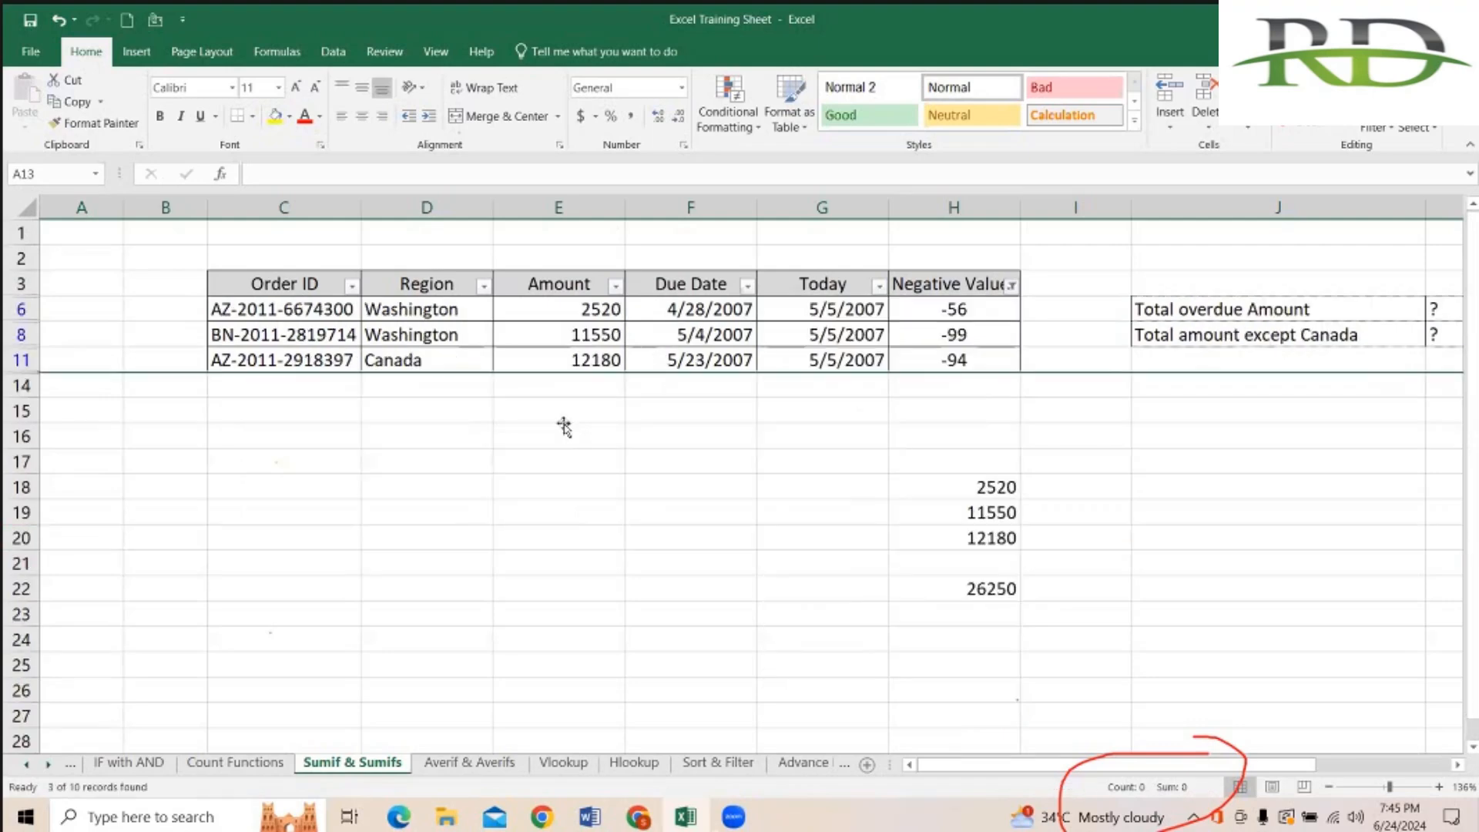
# Step: Try totalling the filtered Amount cells with a SUM of E6:E11 in E16, and clear that formula
pyautogui.click(566, 424)
pyautogui.write('=SUM(')
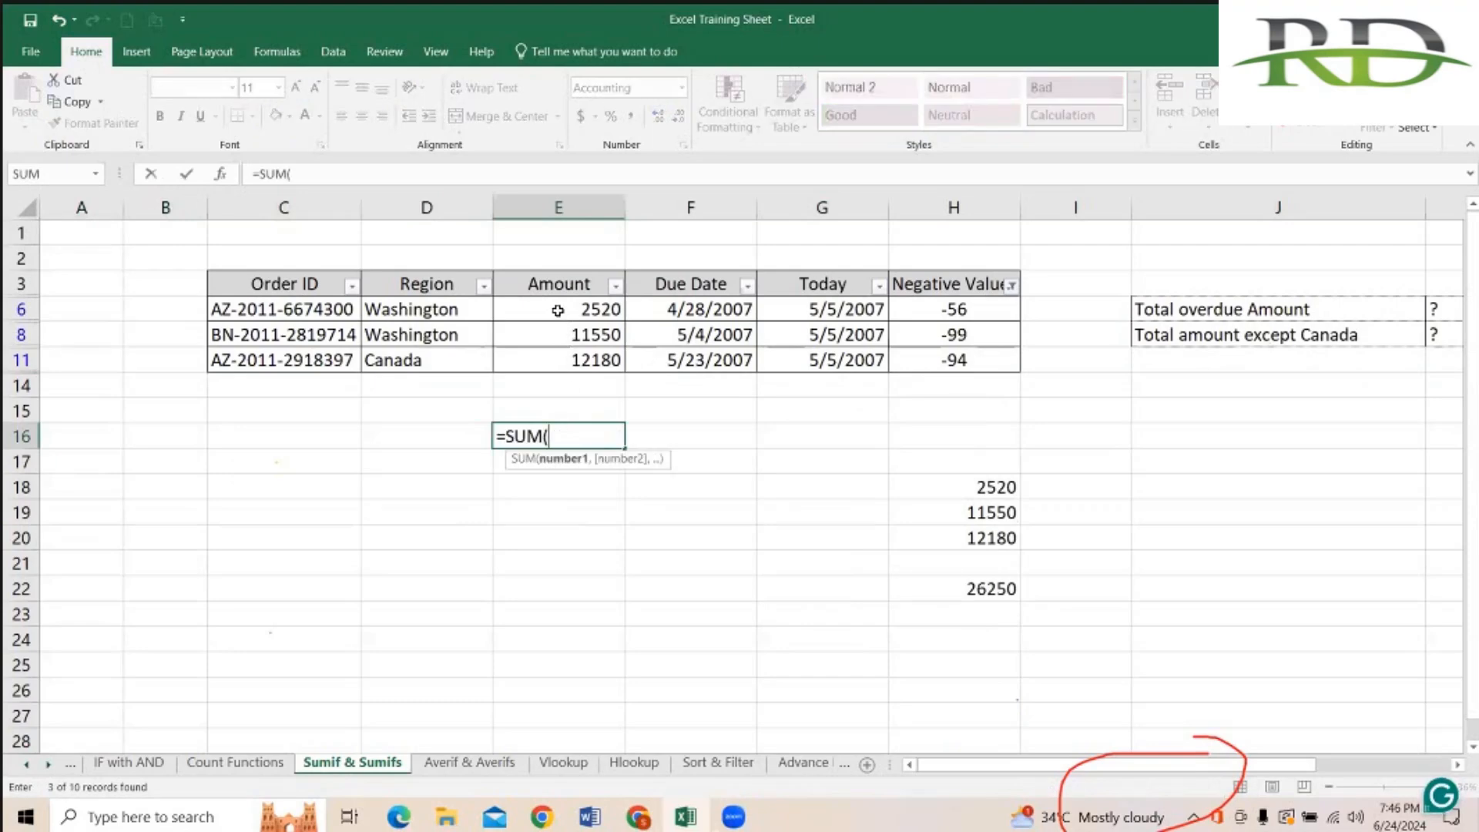
pyautogui.moveTo(557, 309); pyautogui.dragTo(547, 360)
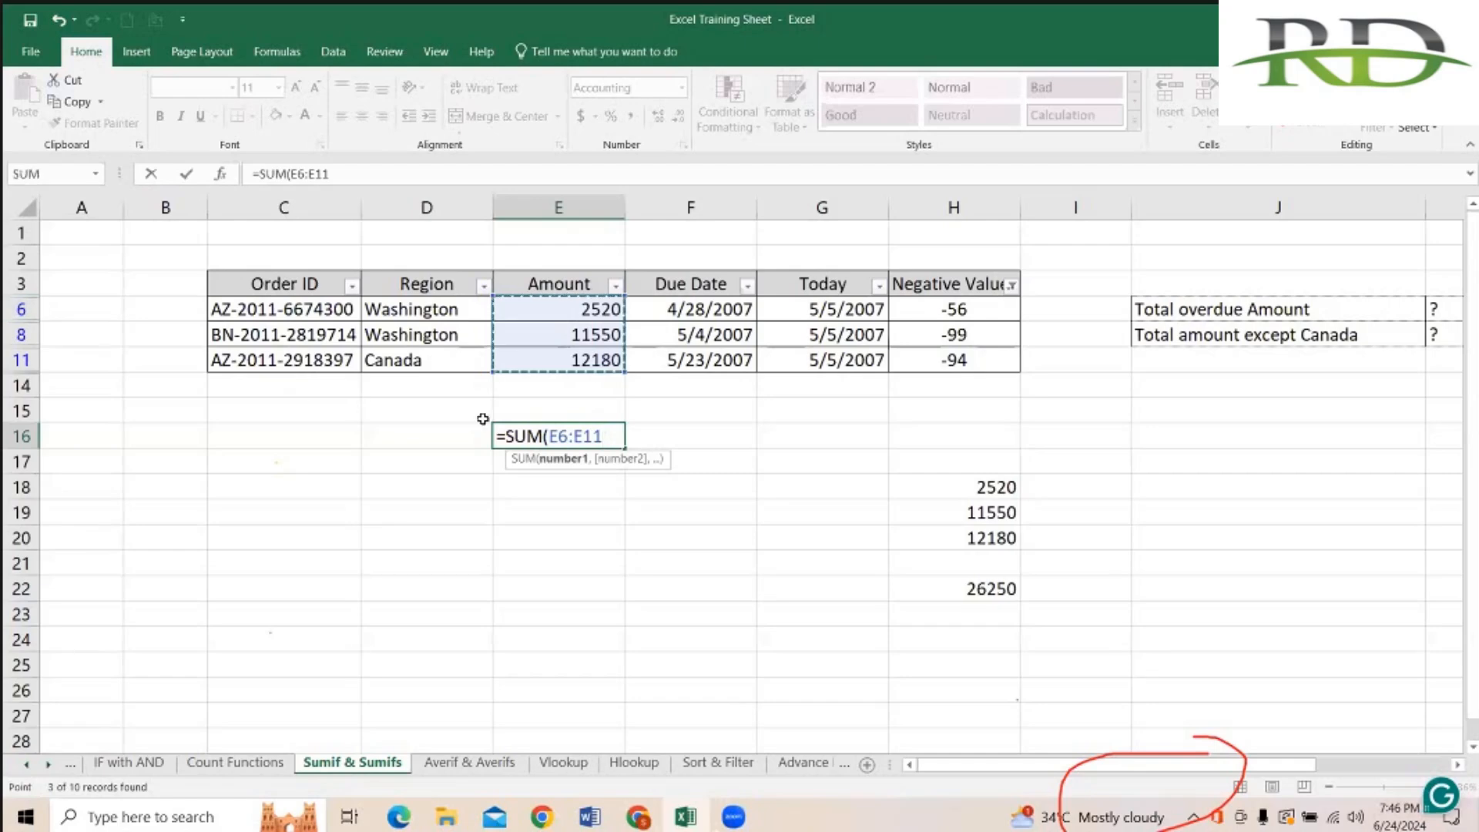
pyautogui.press('Return')
pyautogui.press('Up')
pyautogui.press('Delete')
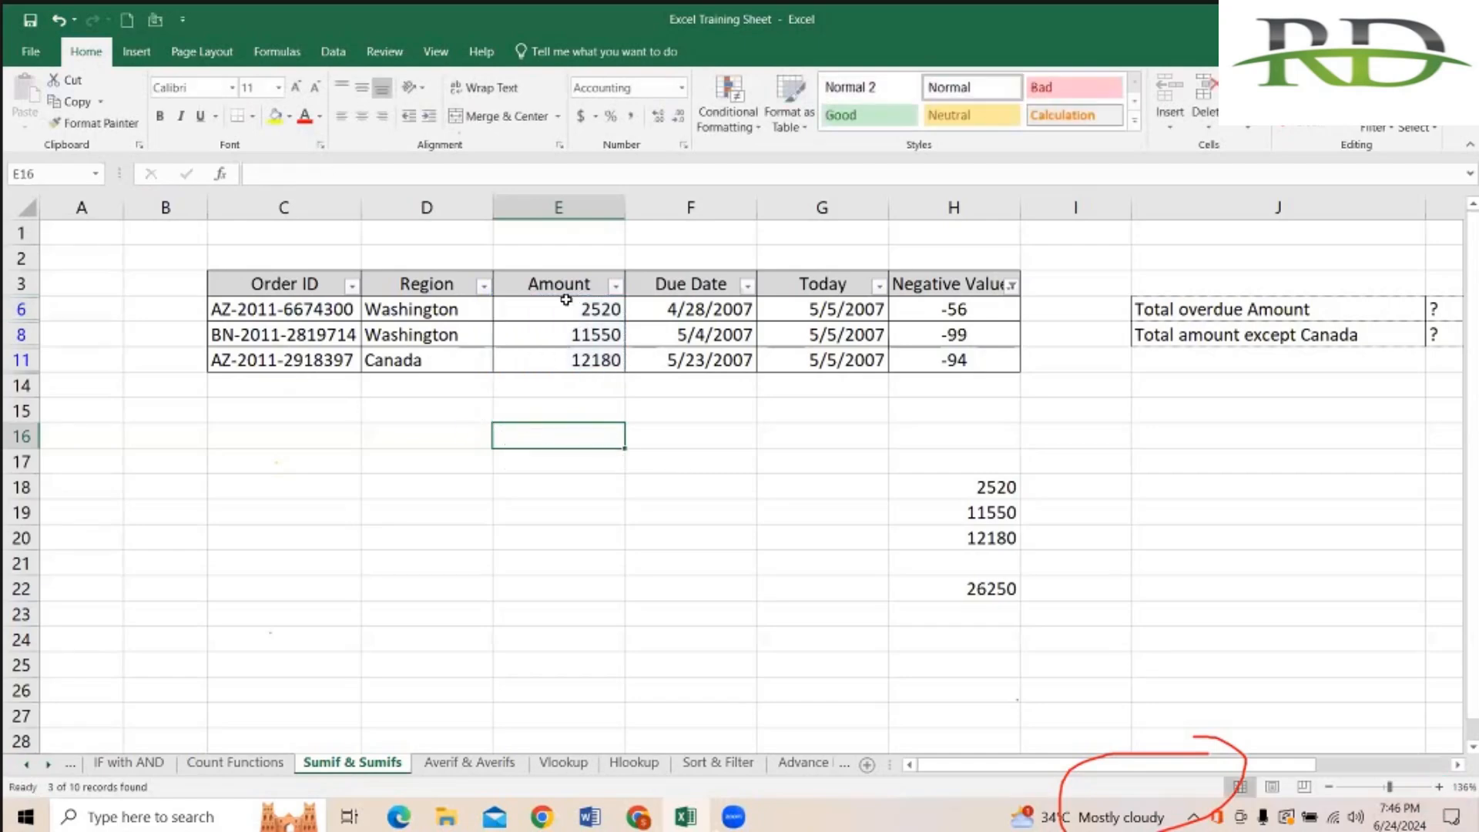
# Step: Turn off filtering on the order table so every order row is listed again
pyautogui.click(566, 286)
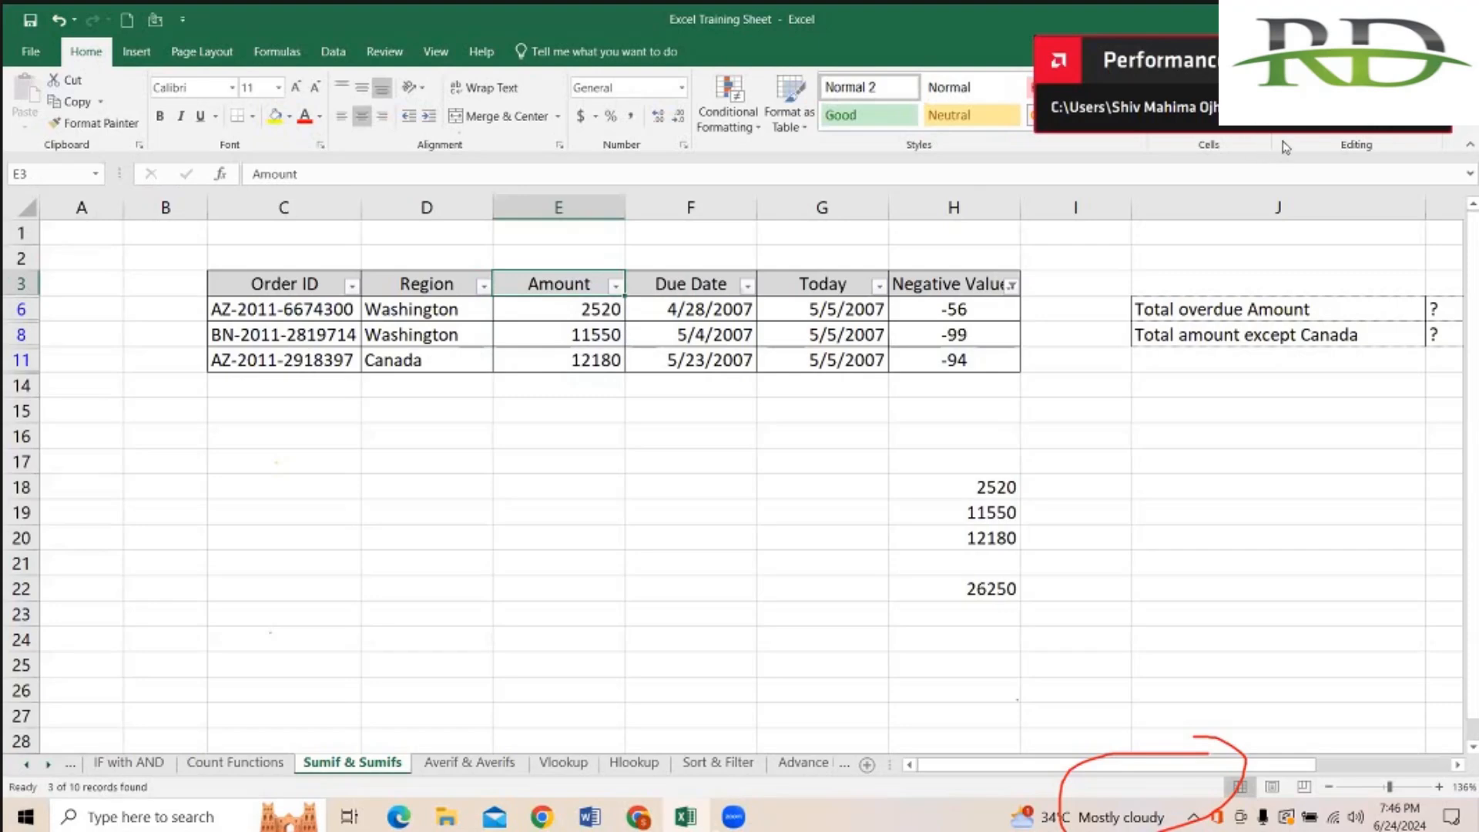
pyautogui.click(1138, 505)
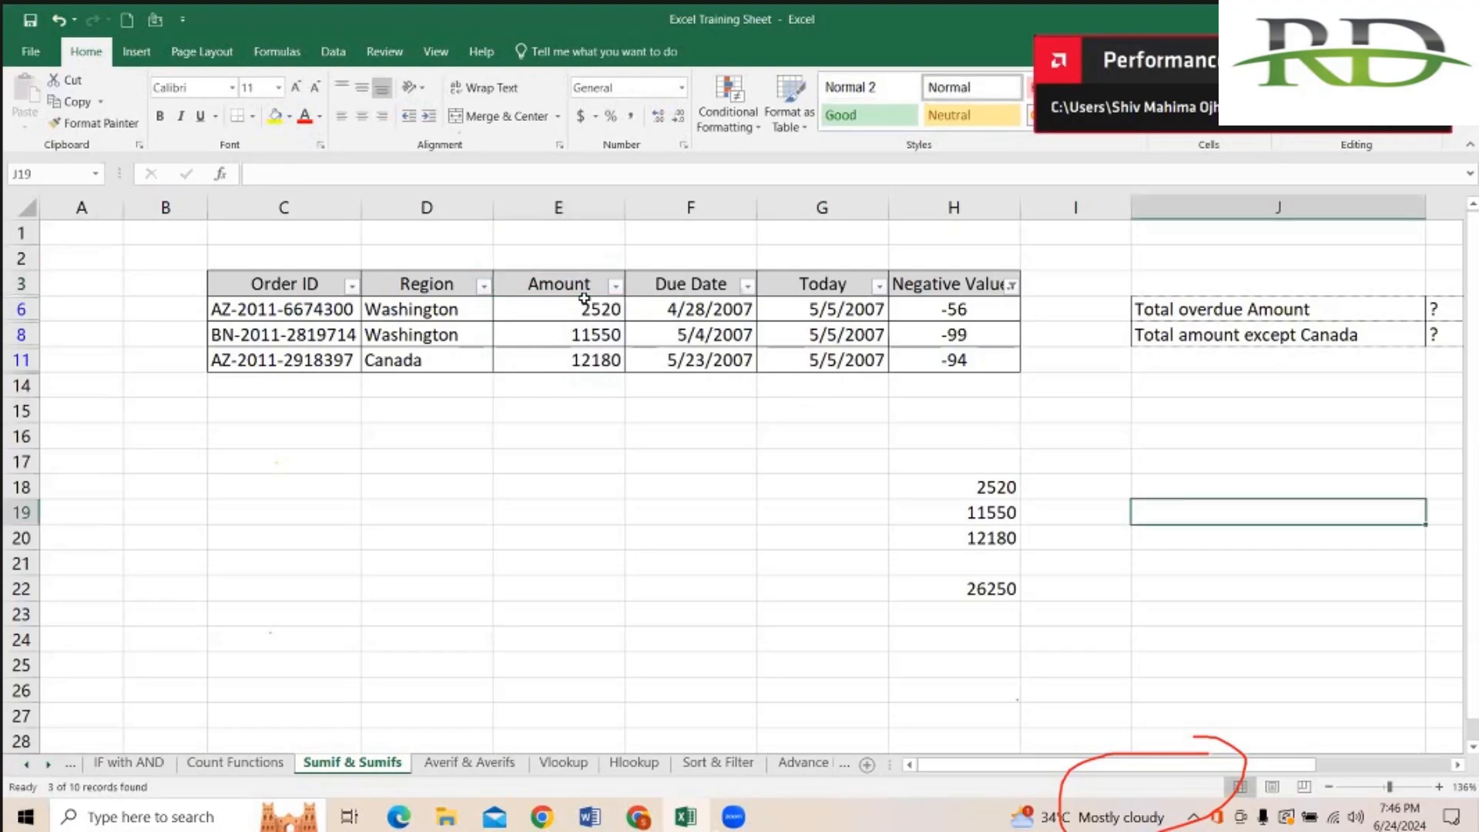
pyautogui.click(567, 463)
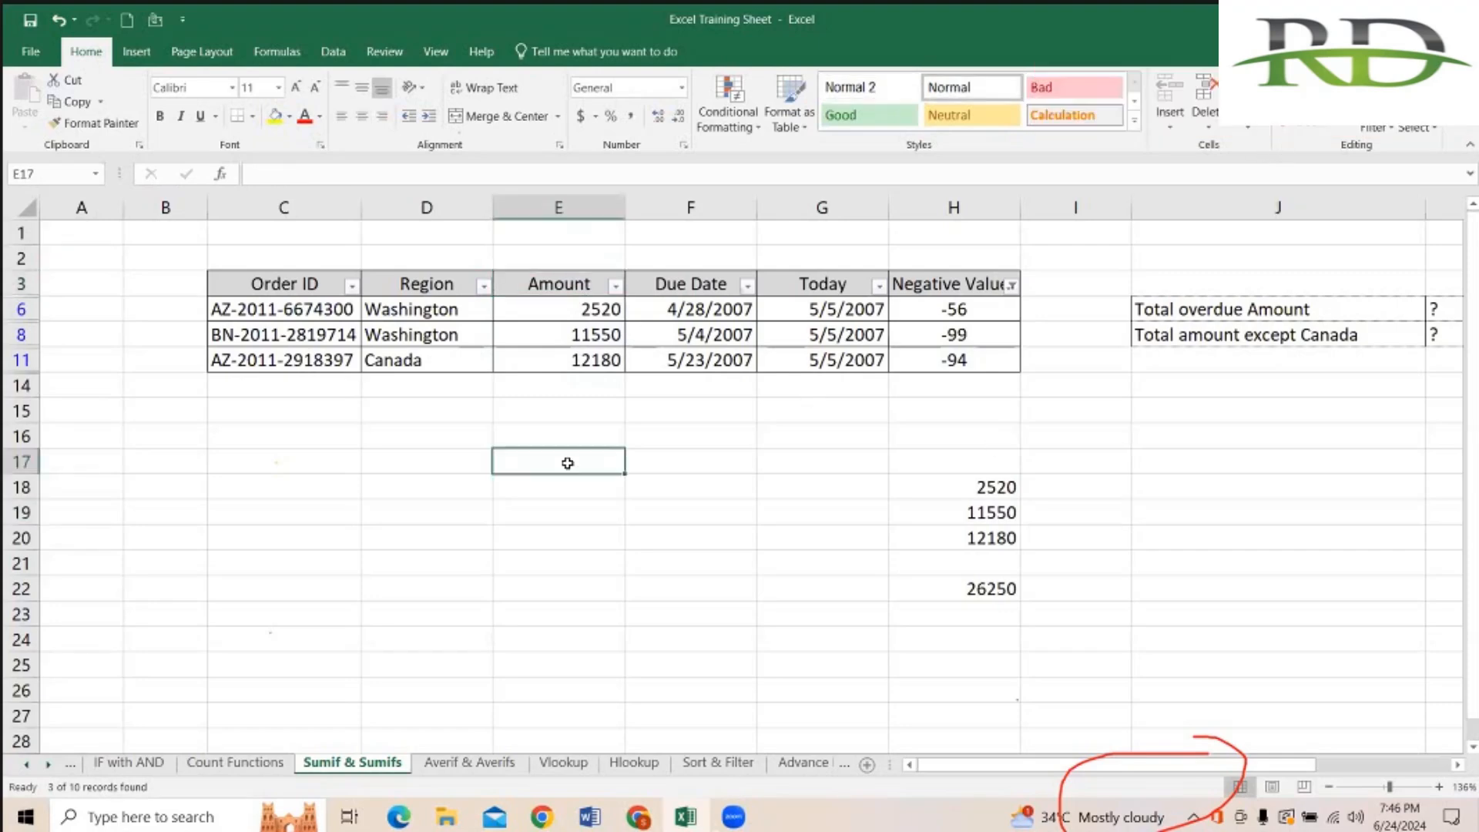
pyautogui.click(1386, 131)
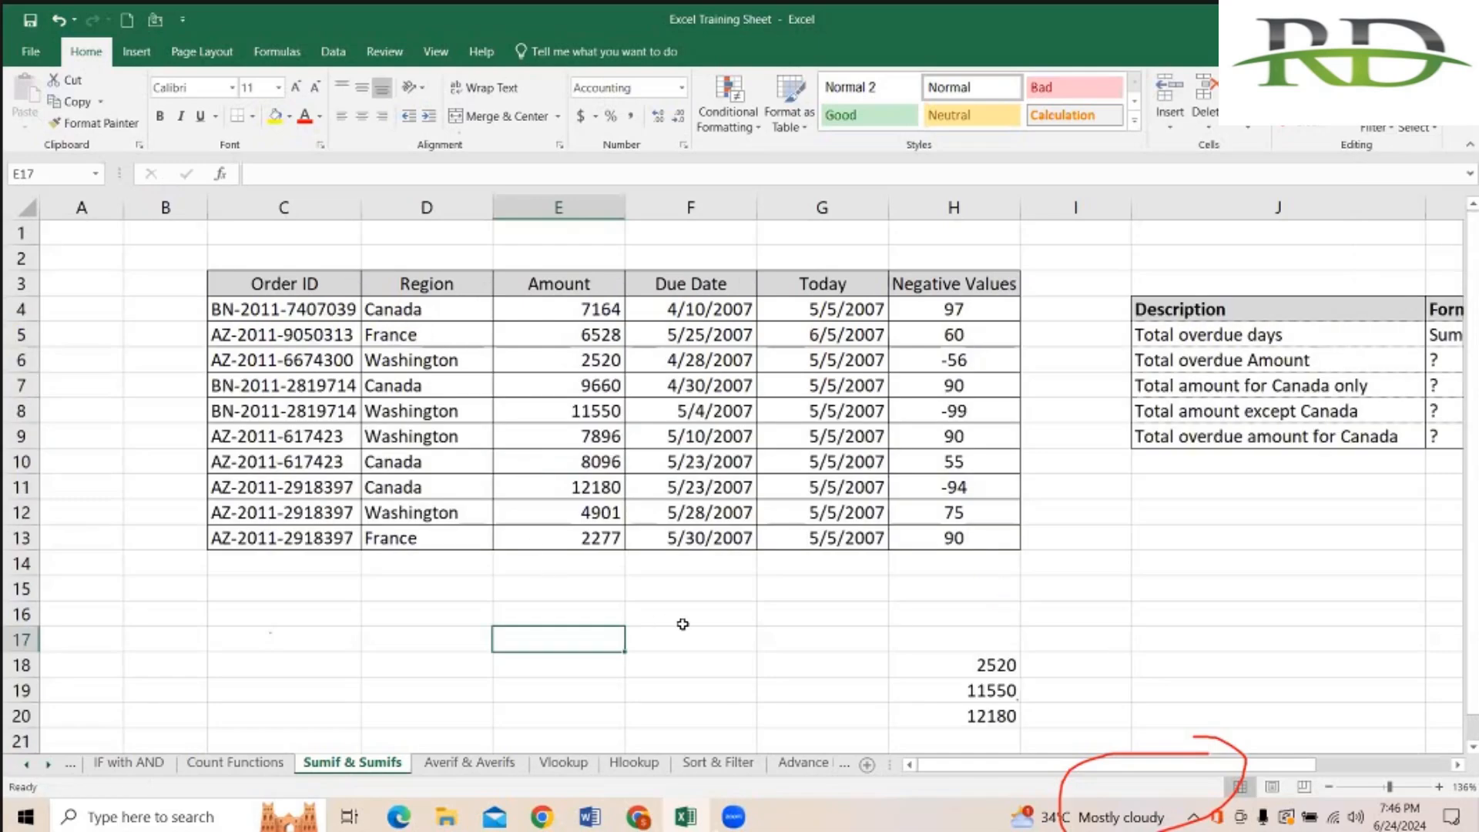
pyautogui.doubleClick(563, 609)
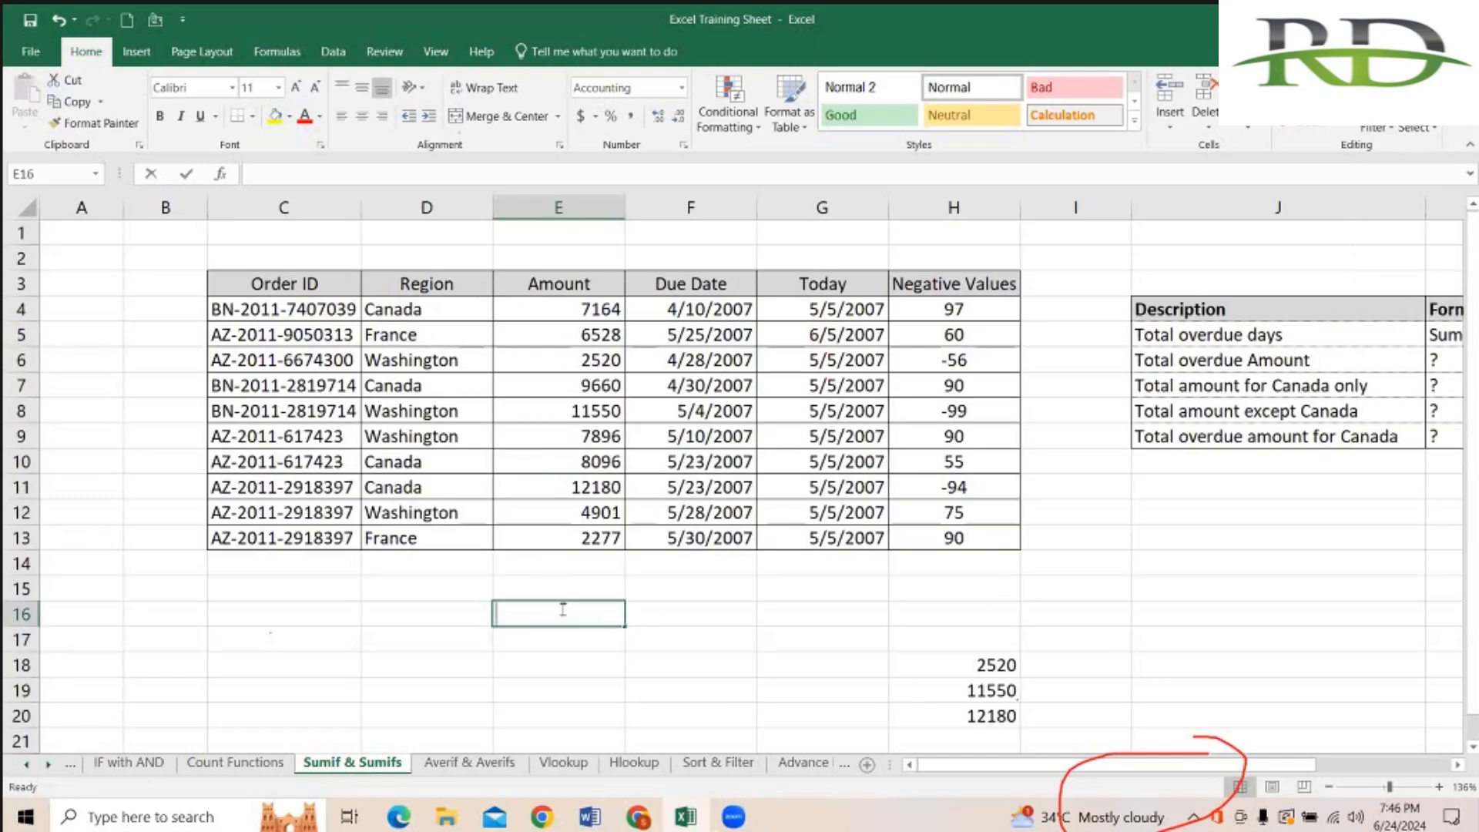
pyautogui.write('=sum')
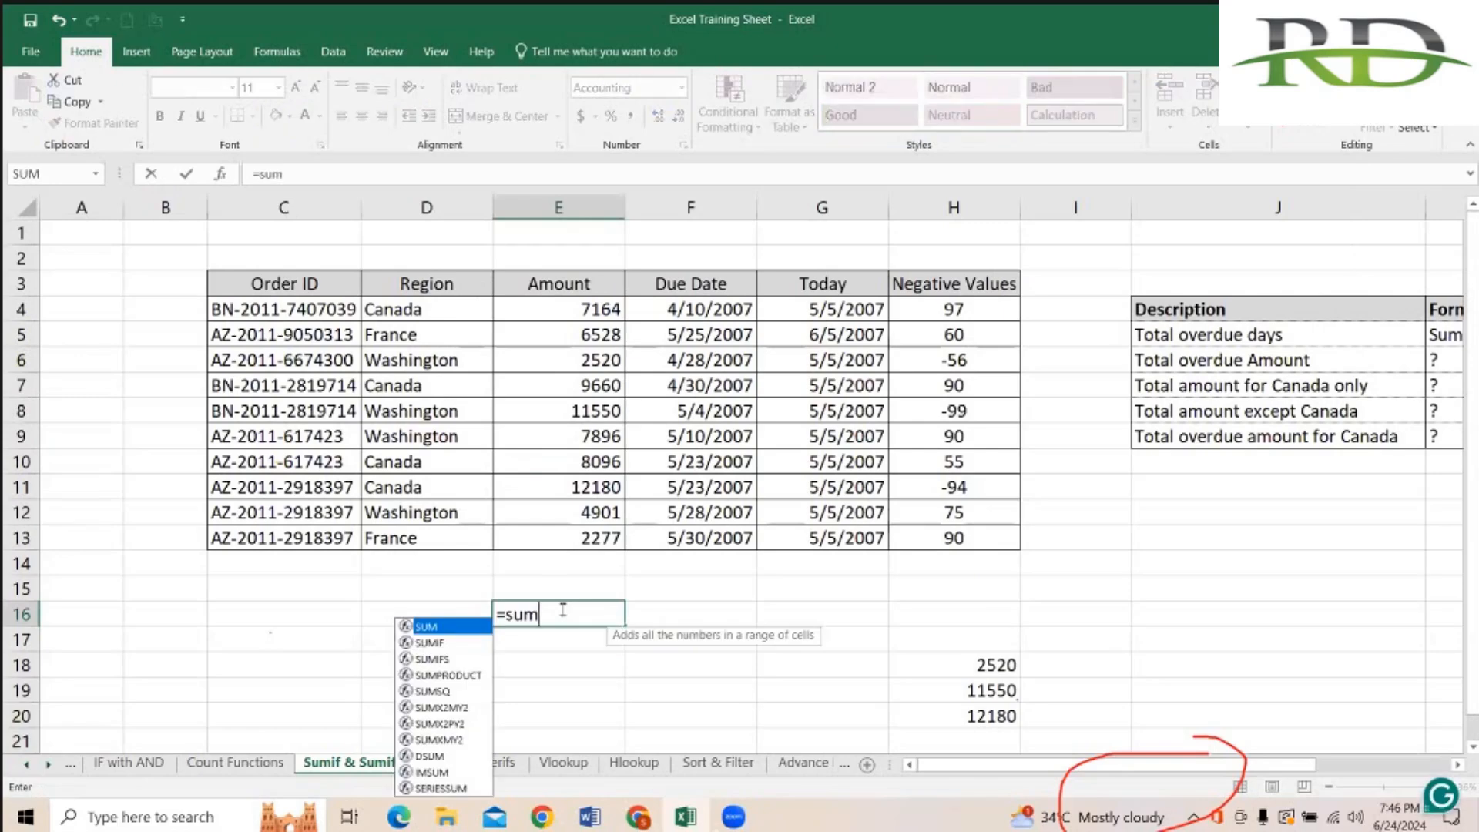
pyautogui.press('Down')
pyautogui.press('Down')
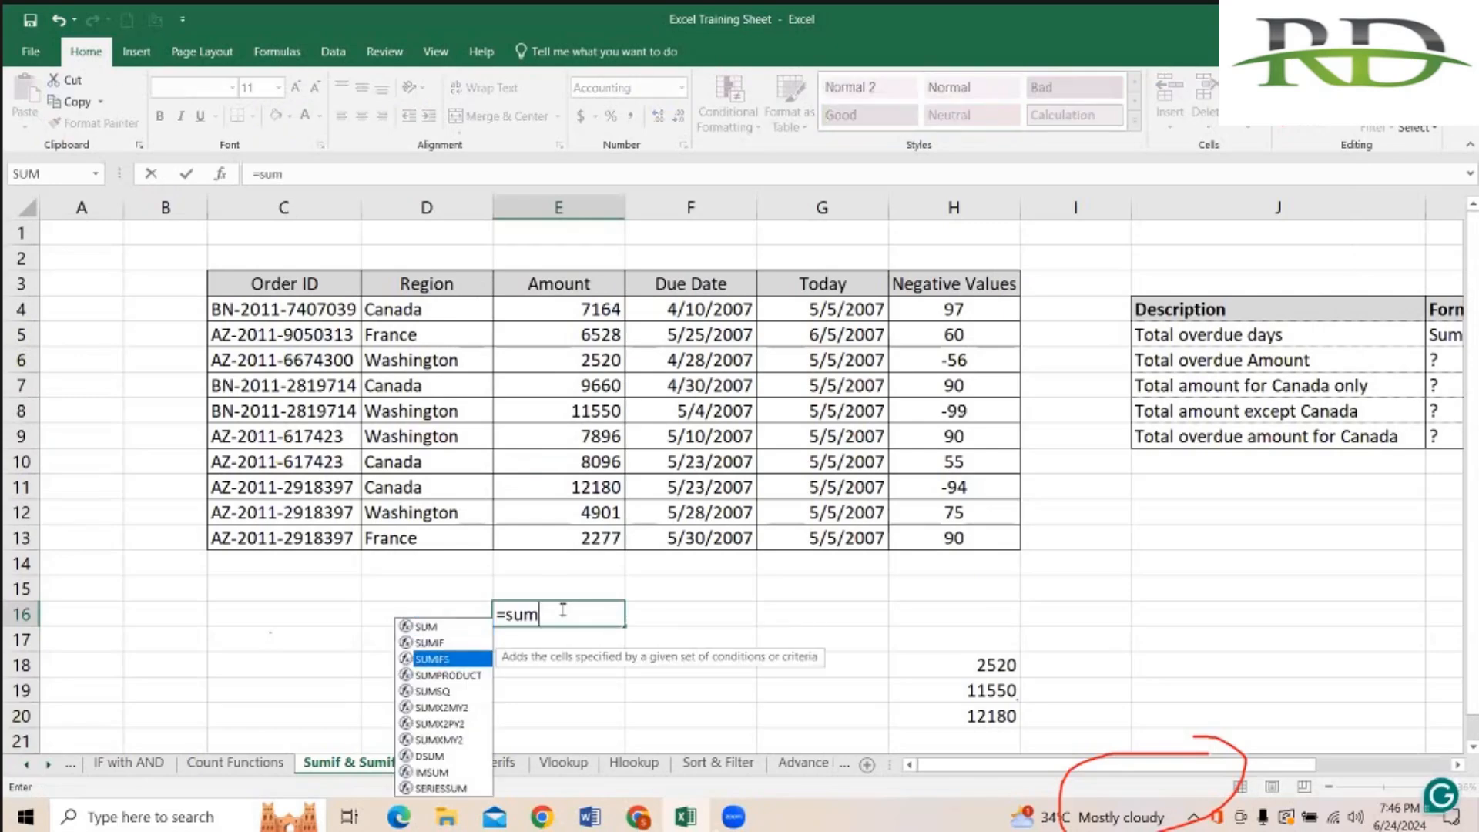
pyautogui.press('Up')
pyautogui.press('Tab')
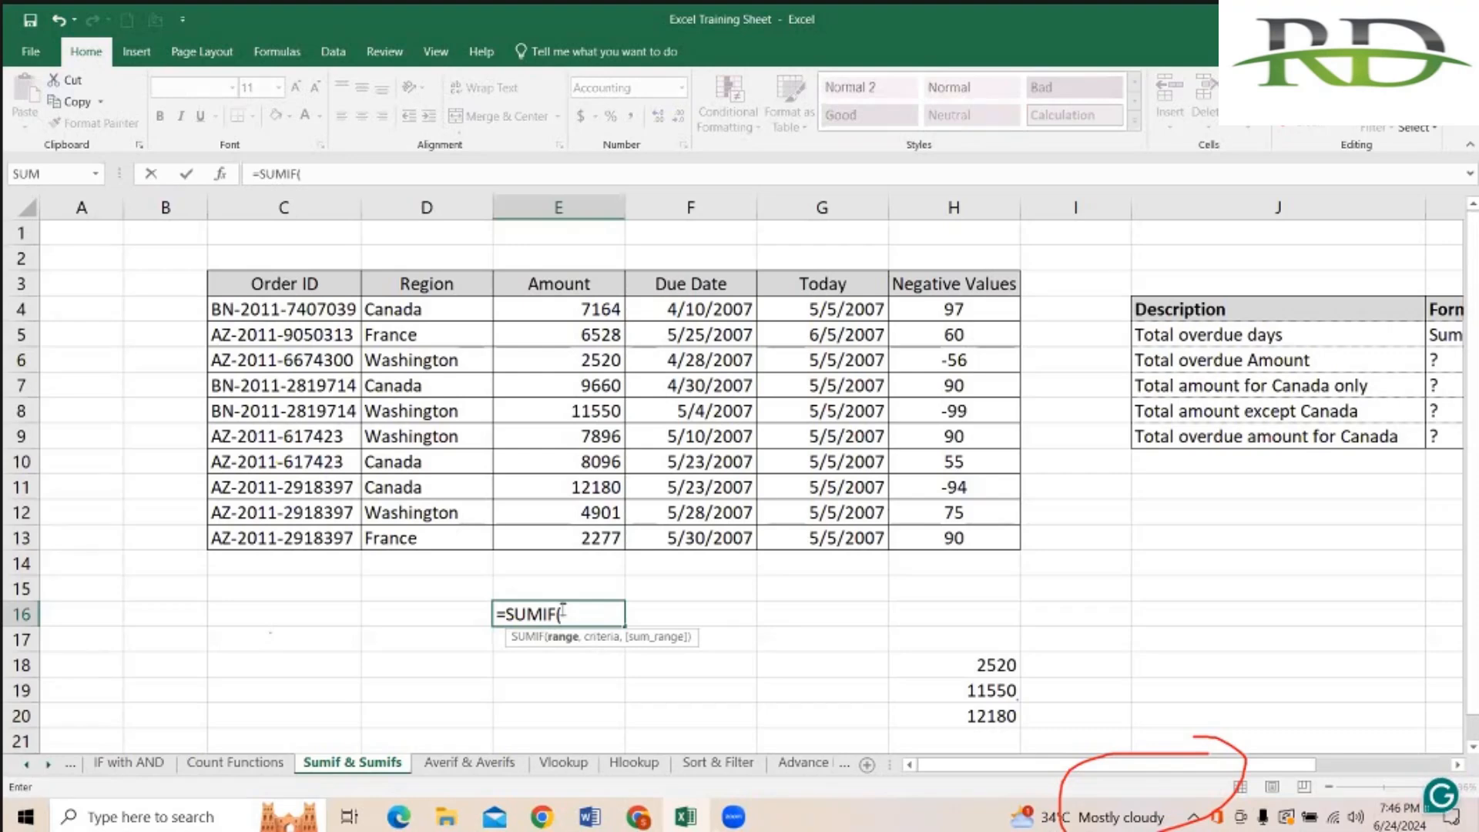
pyautogui.press('BackSpace')
pyautogui.press('BackSpace')
pyautogui.press('BackSpace')
pyautogui.press('BackSpace')
pyautogui.press('BackSpace')
pyautogui.press('BackSpace')
pyautogui.press('BackSpace')
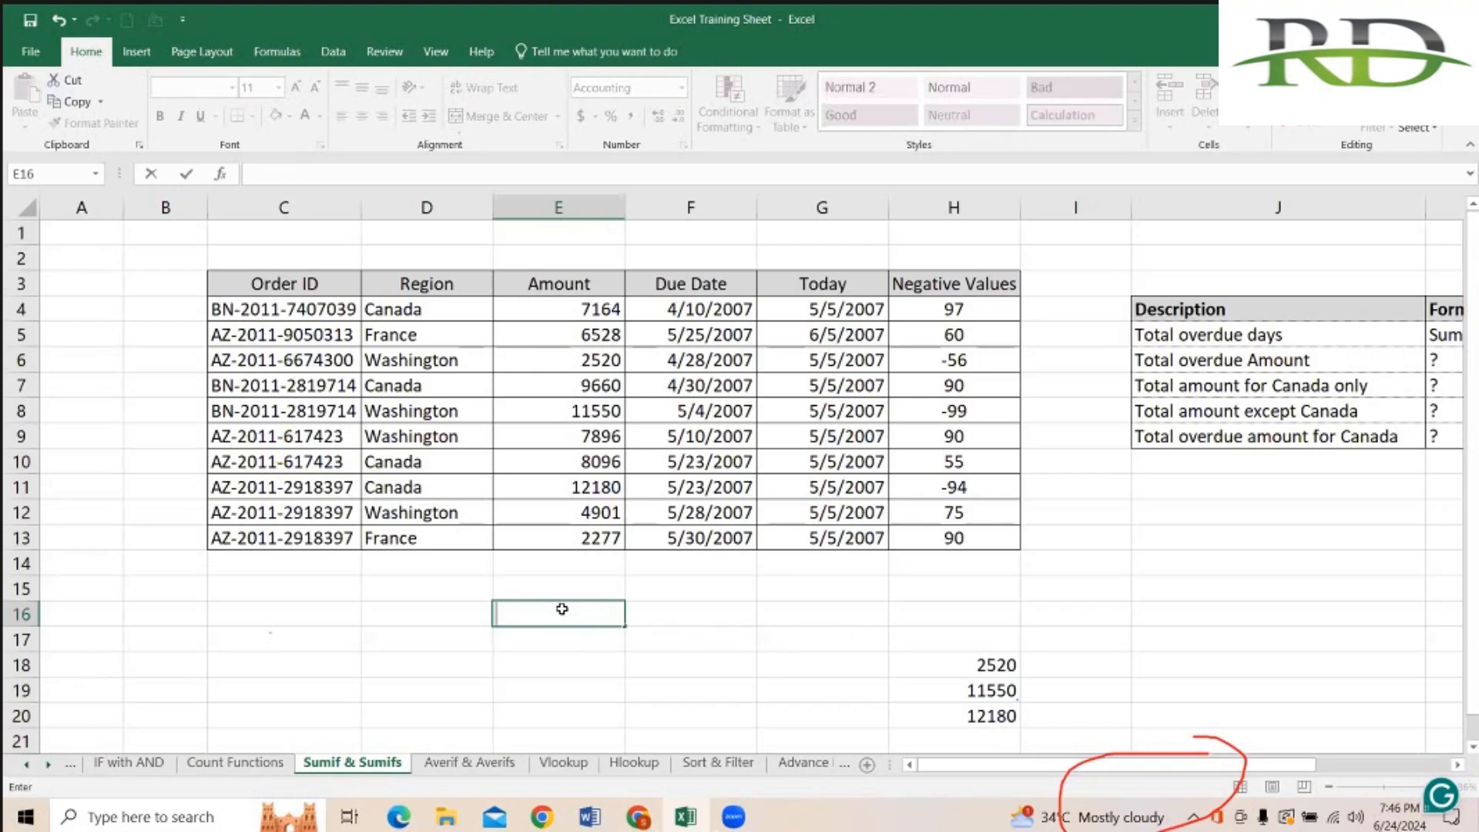
pyautogui.press('Escape')
# Step: Turn on filtering for the order table's header row
pyautogui.press('Up')
pyautogui.press('Up')
pyautogui.press('Up')
pyautogui.press('Up')
pyautogui.press('Up')
pyautogui.press('Up')
pyautogui.press('Up')
pyautogui.press('Up')
pyautogui.press('Up')
pyautogui.press('Up')
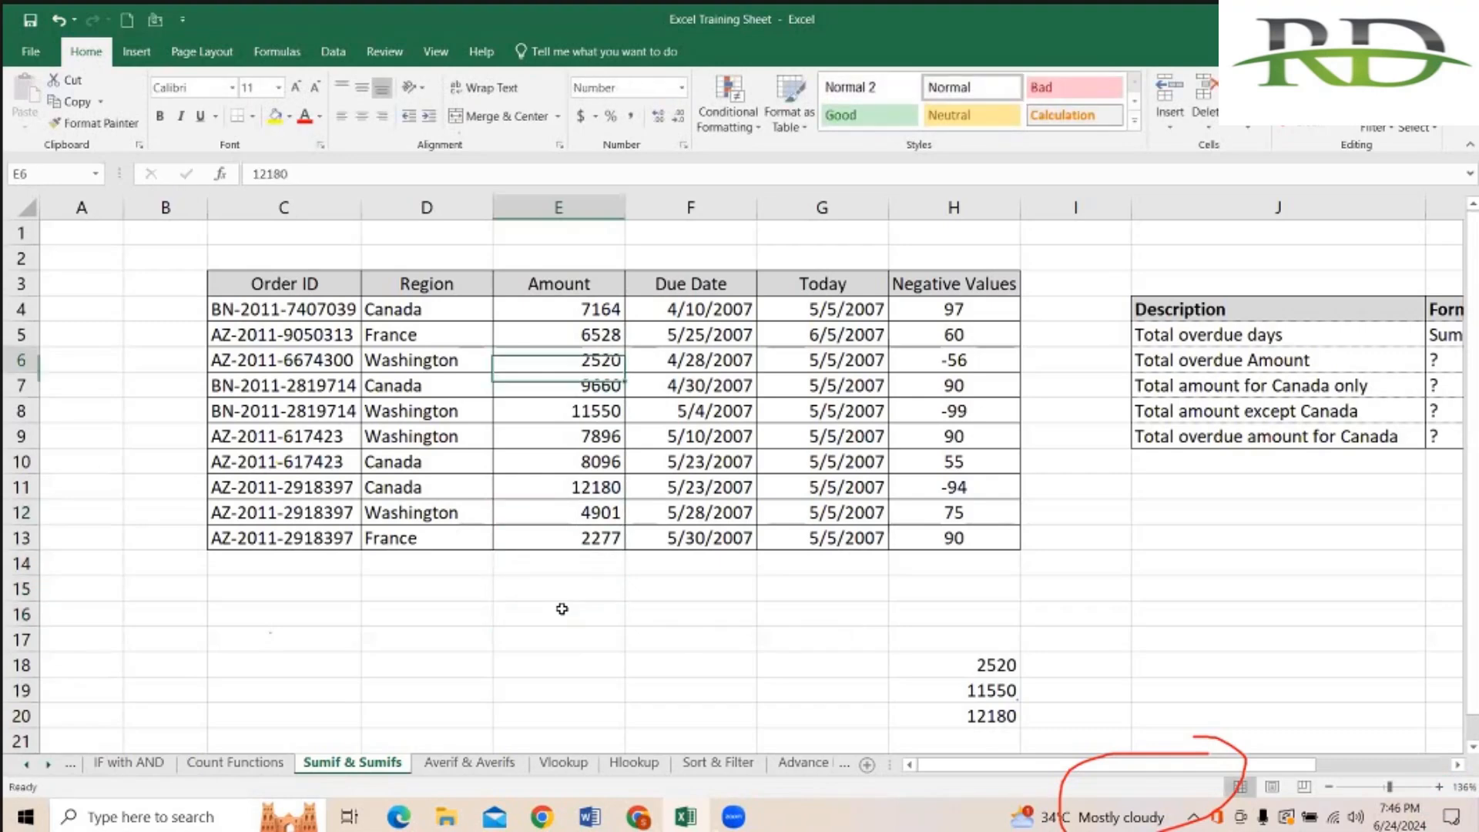
pyautogui.press('Up')
pyautogui.press('Up')
pyautogui.press('Up')
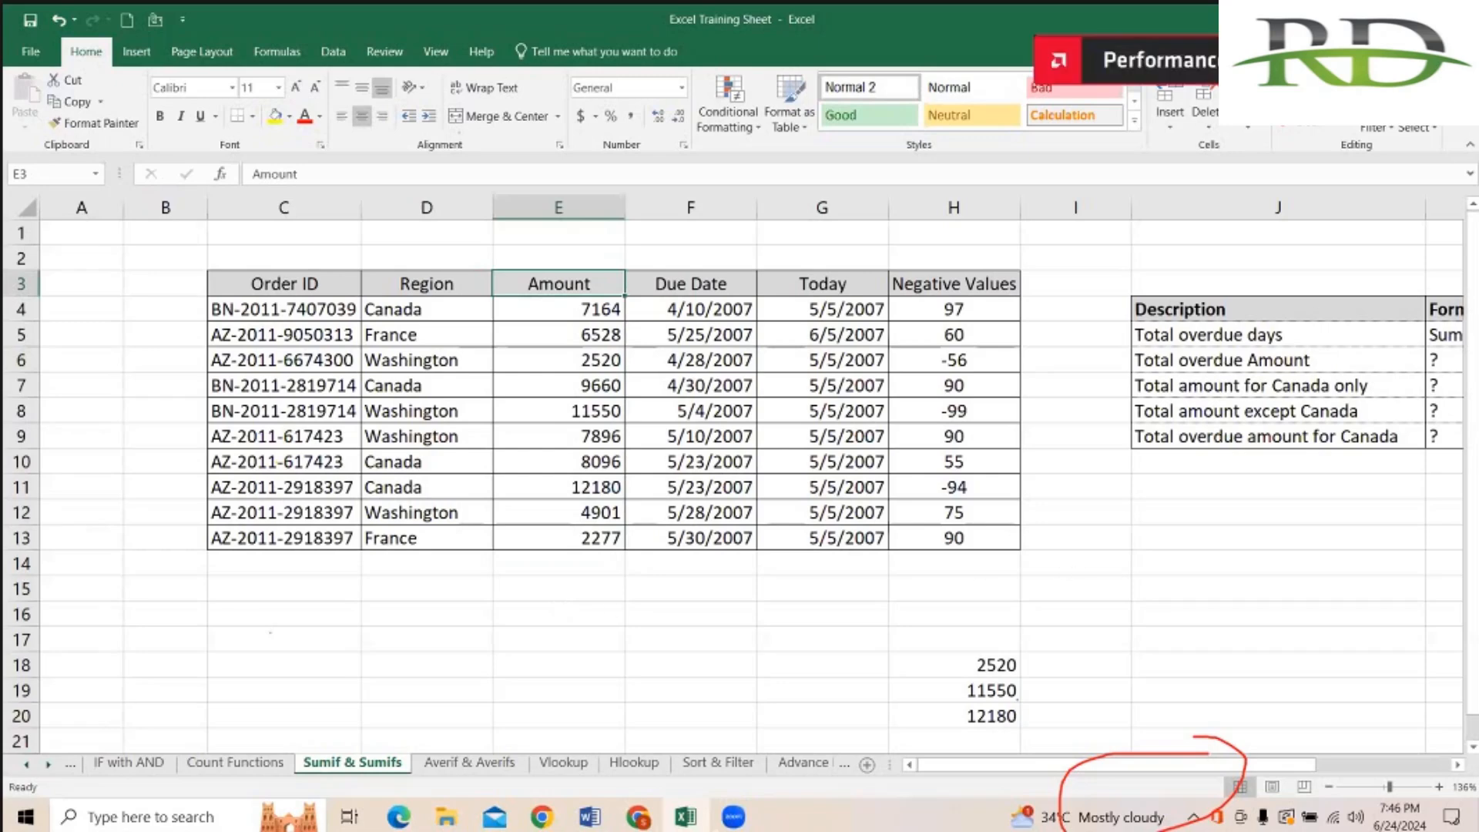
pyautogui.click(1384, 136)
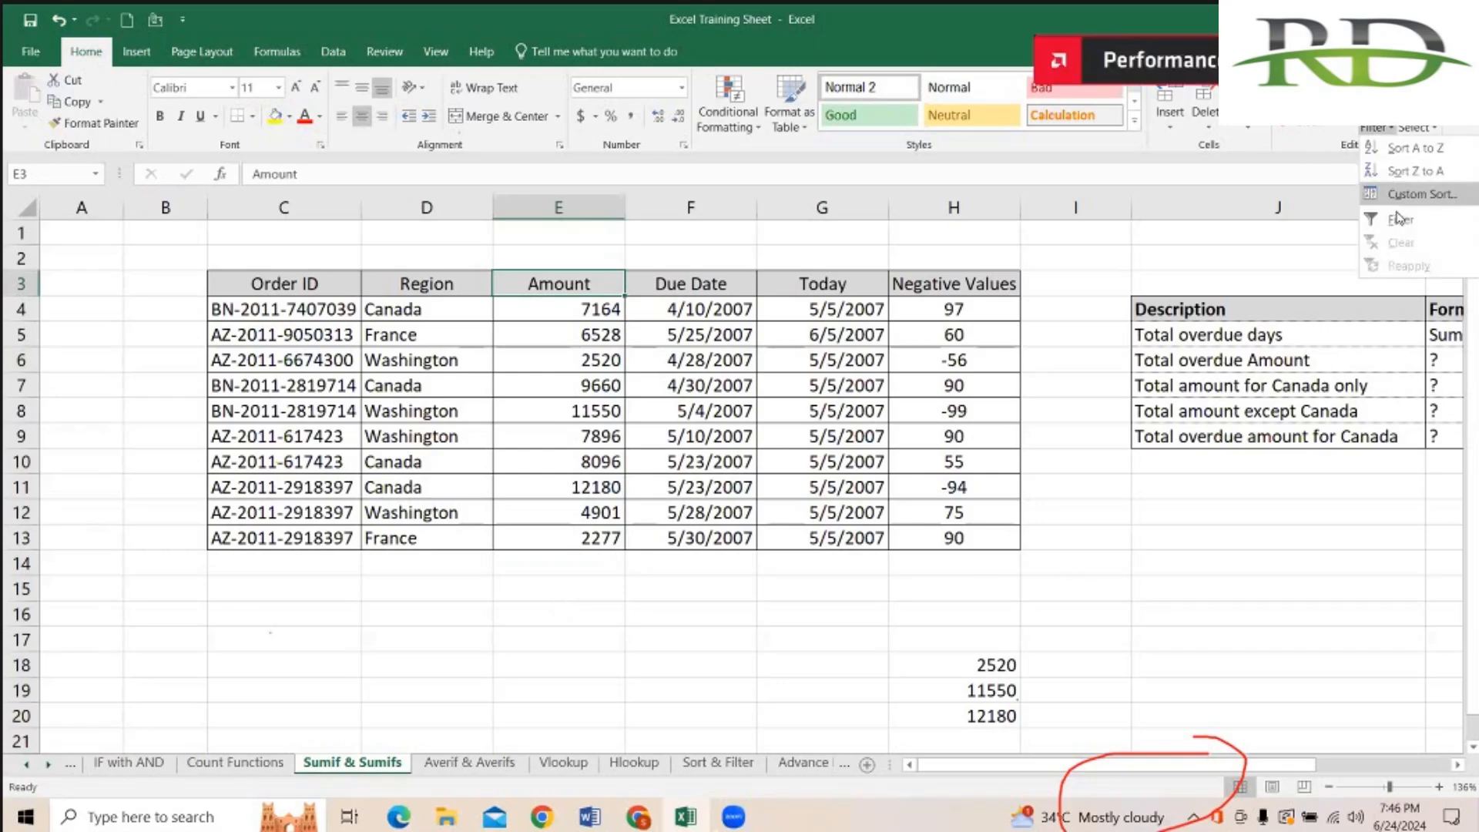
pyautogui.click(1398, 218)
pyautogui.click(616, 286)
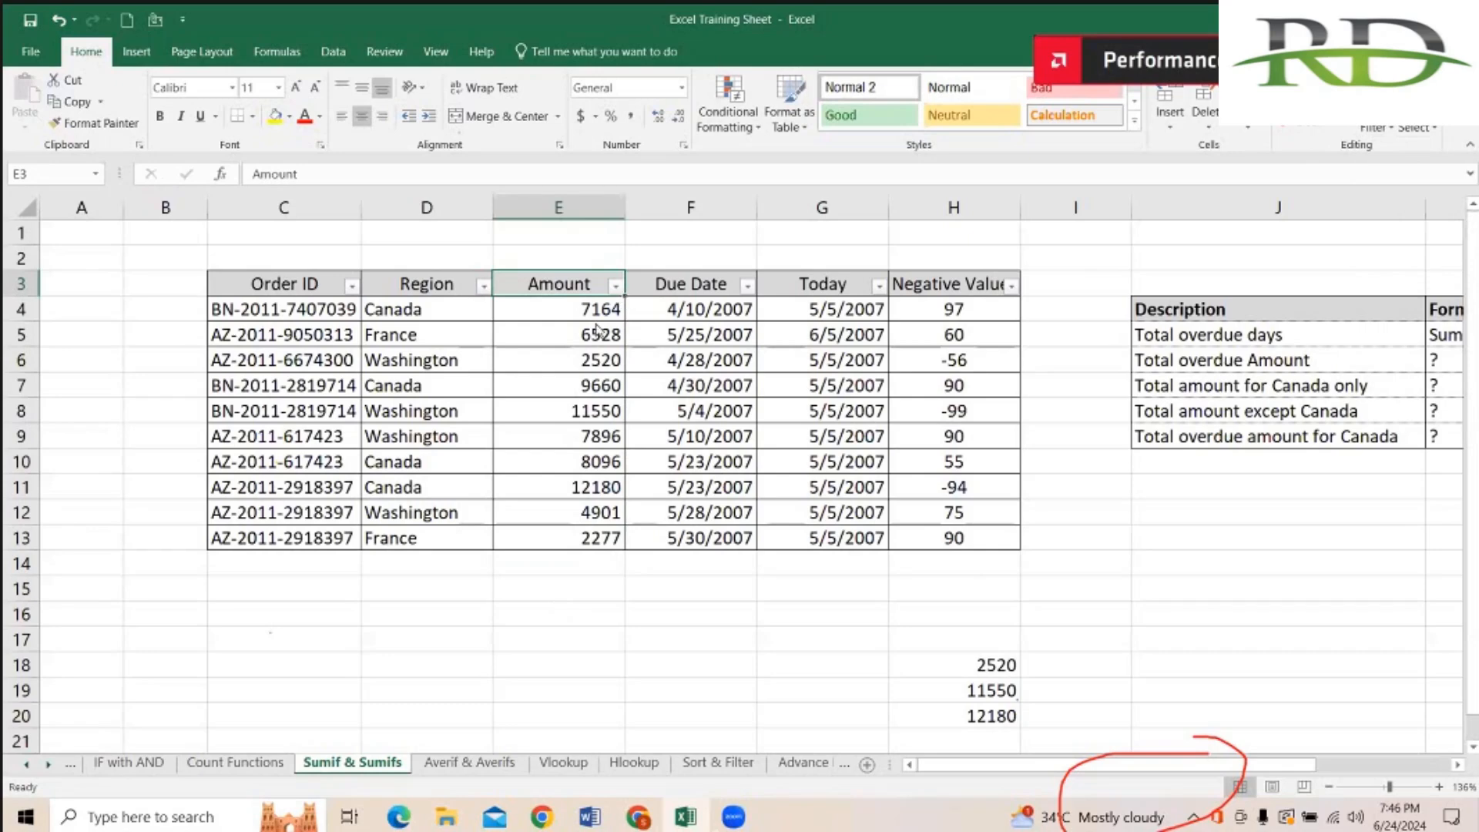
# Step: Filter the Negative Values column by searching for "-", and copy the filtered cells in H6:H11
pyautogui.click(1011, 286)
pyautogui.click(1011, 286)
pyautogui.click(839, 447)
pyautogui.write('-')
pyautogui.press('Return')
pyautogui.moveTo(959, 312); pyautogui.dragTo(953, 363)
pyautogui.hotkey('ctrl', 'c')
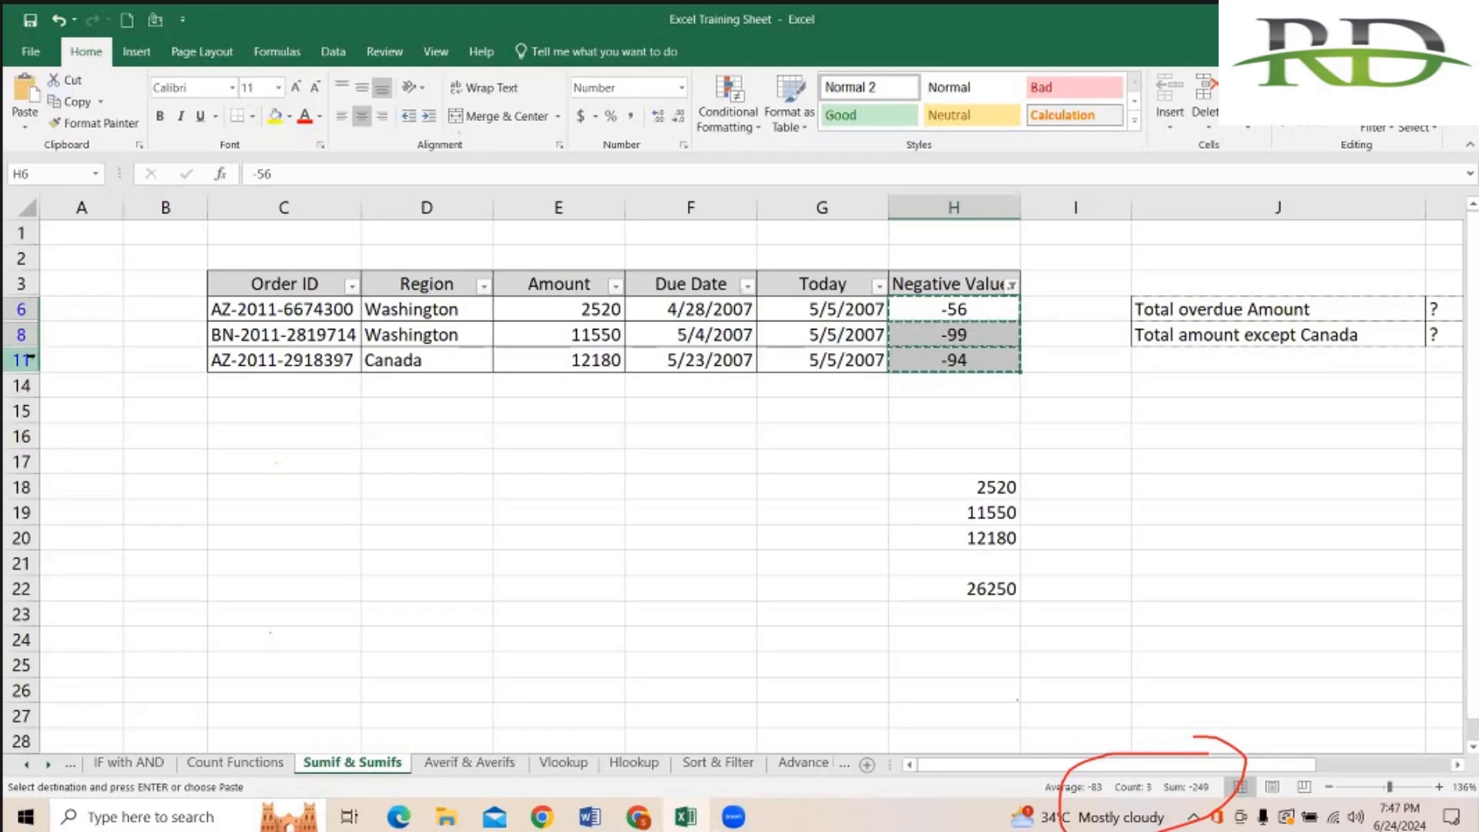
# Step: Turn off filtering on the order table and copy cells H4:H7 of the Negative Values column
pyautogui.click(915, 285)
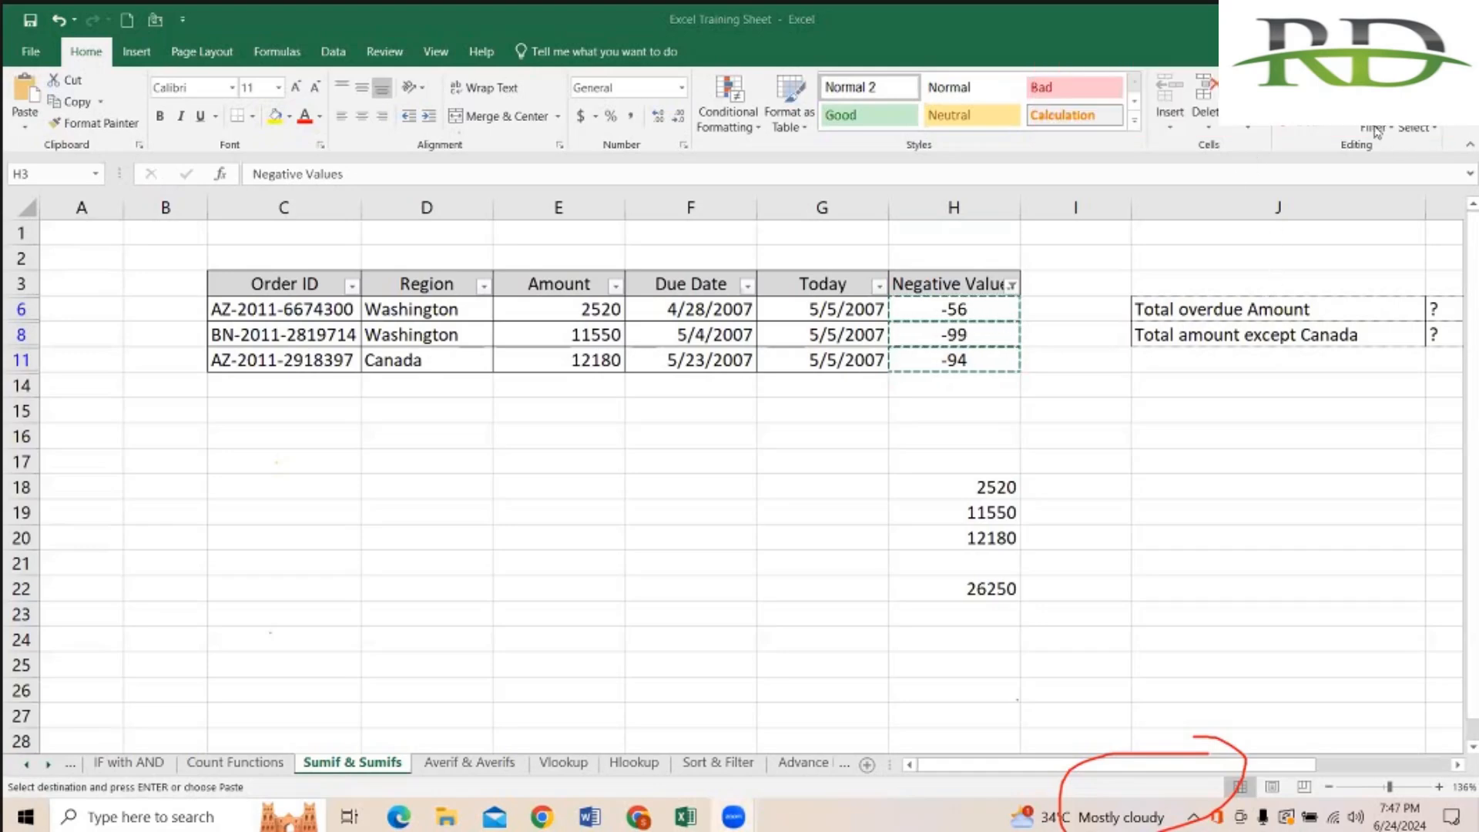
pyautogui.click(1001, 278)
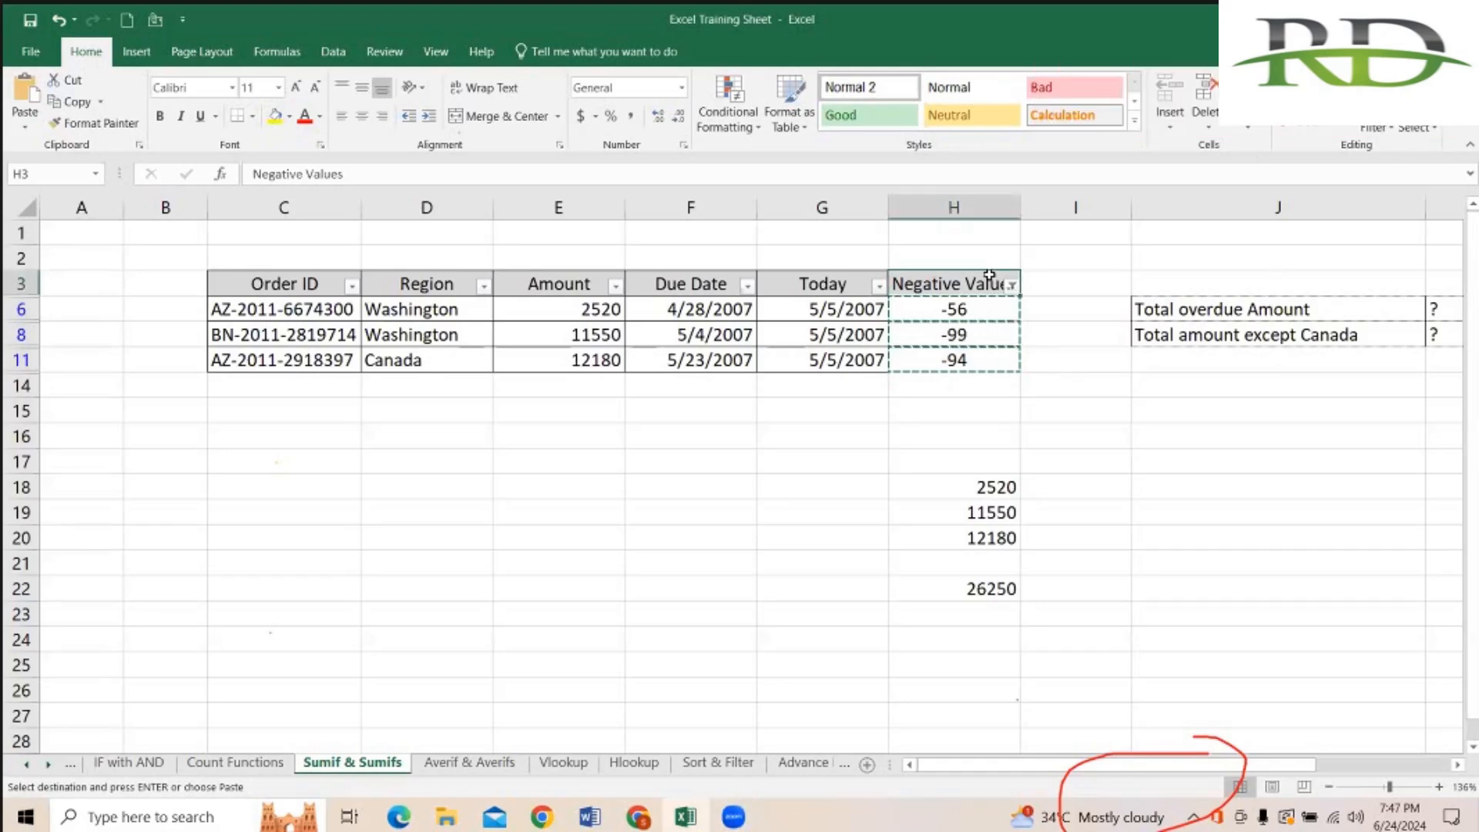
pyautogui.click(1383, 128)
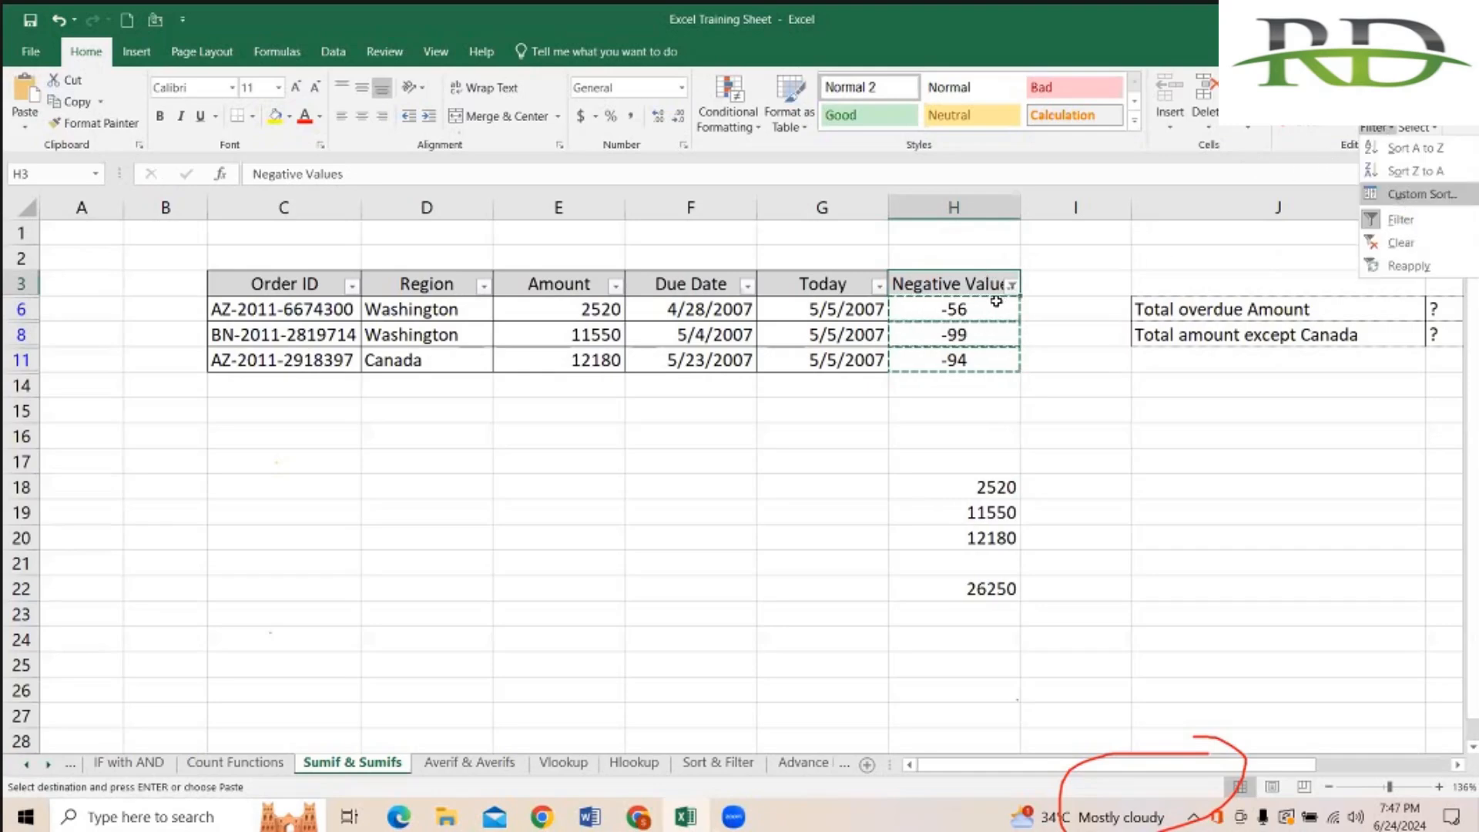
pyautogui.press('f')
pyautogui.moveTo(959, 309); pyautogui.dragTo(961, 386)
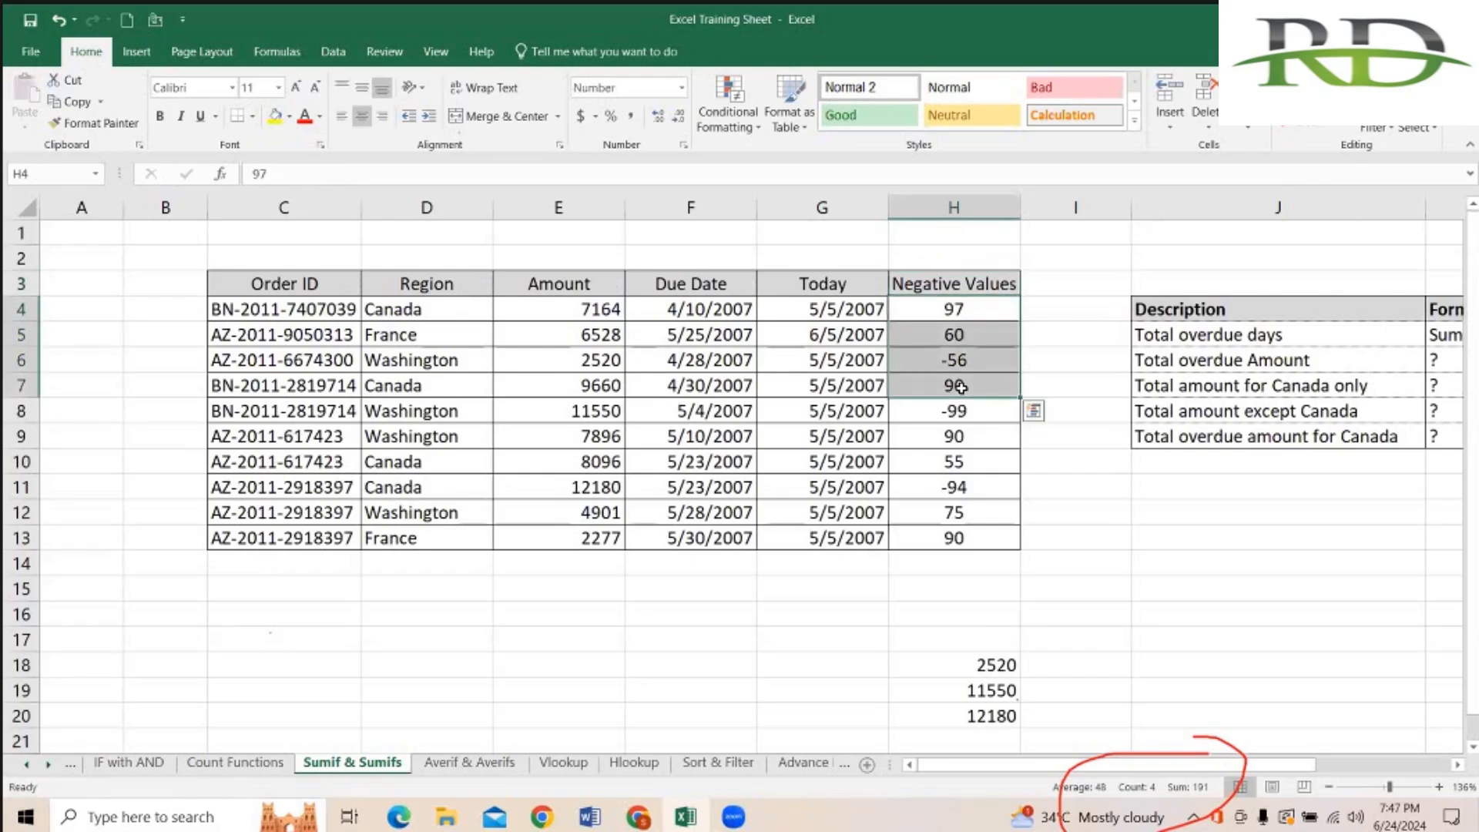
pyautogui.hotkey('ctrl', 'c')
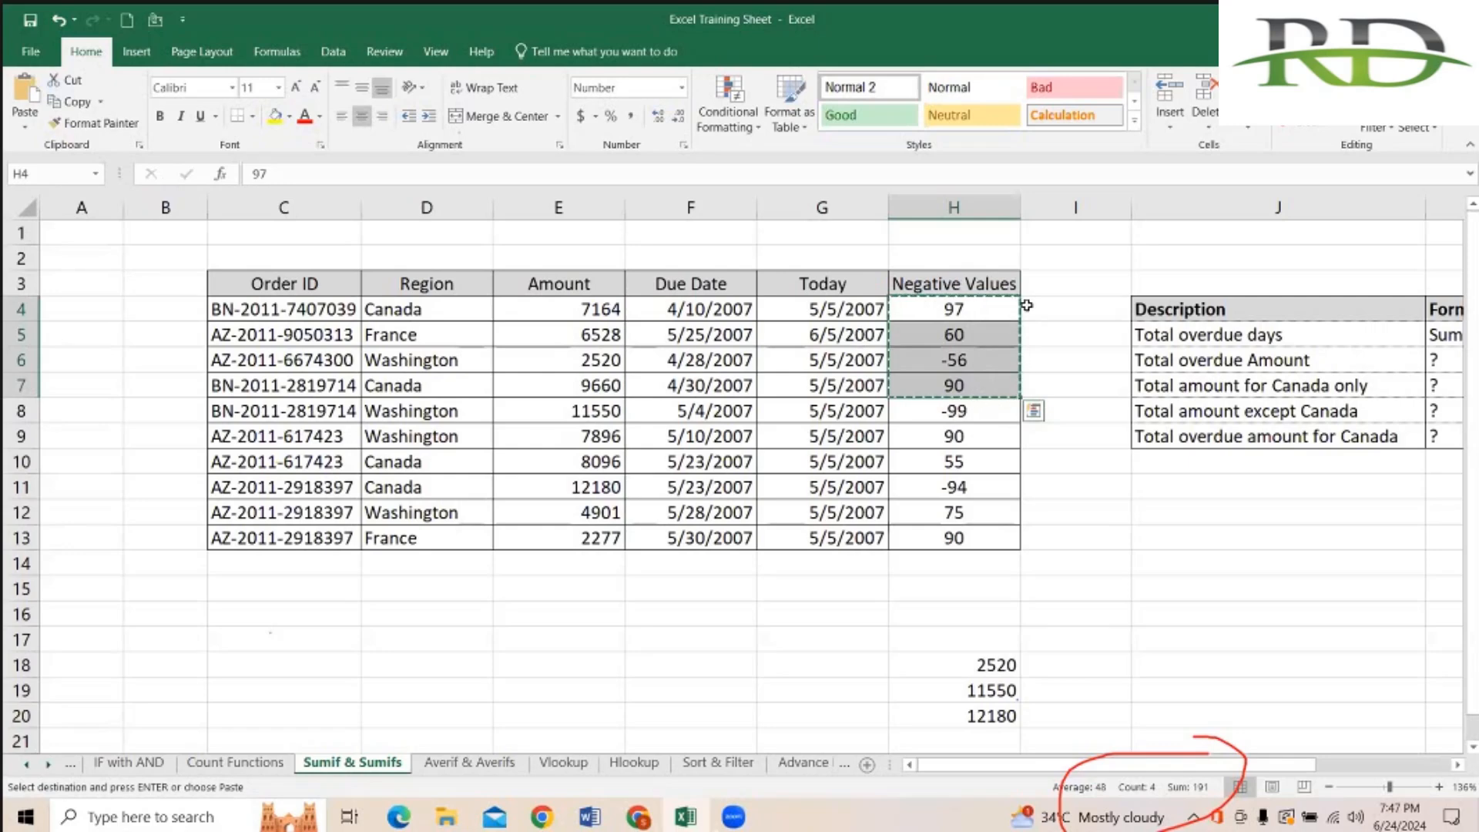
# Step: Reapply filtering with the search "-" on the Negative Values column, and copy the filtered negative values
pyautogui.click(932, 290)
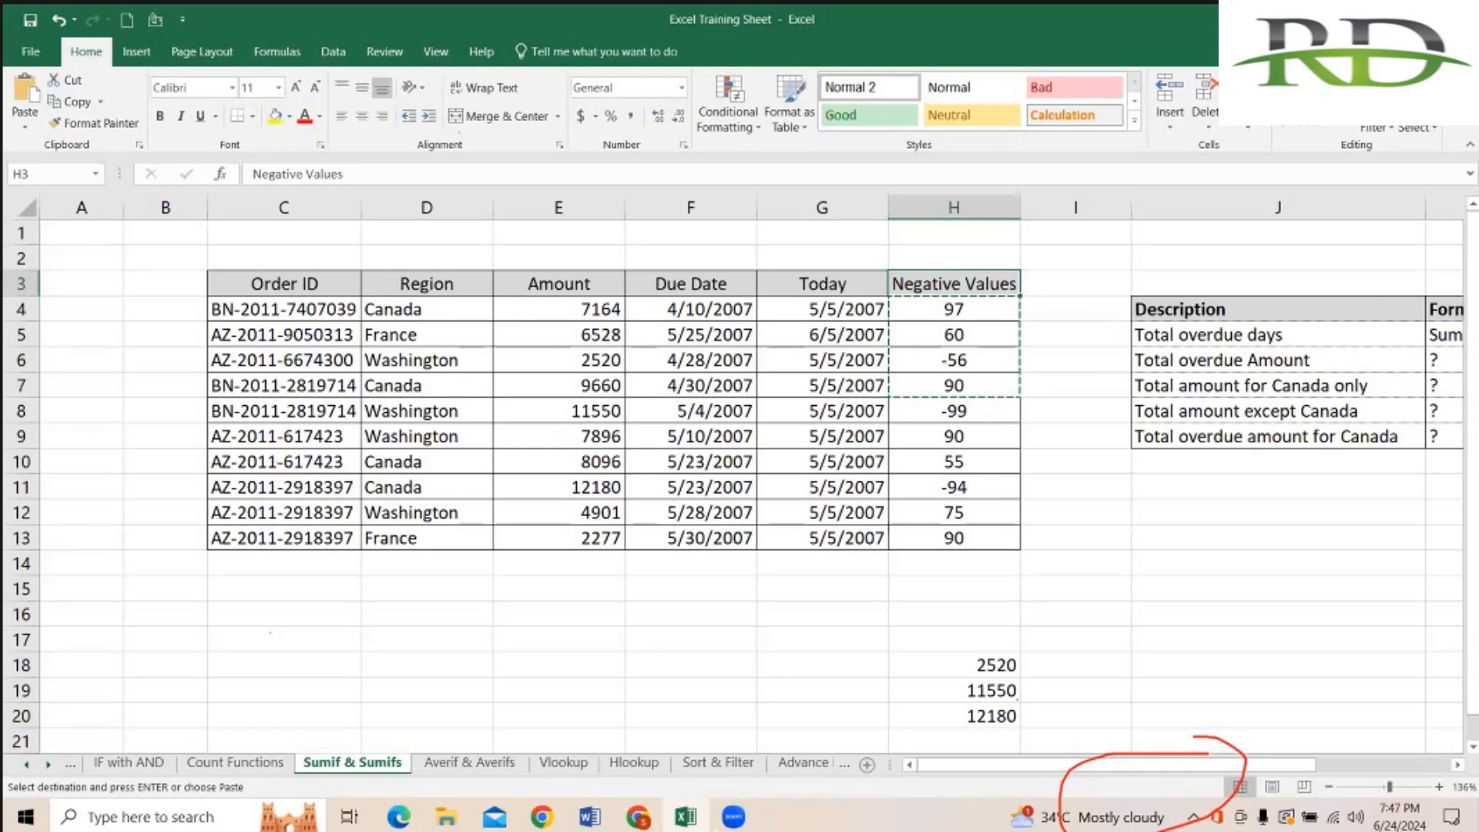
pyautogui.click(1374, 133)
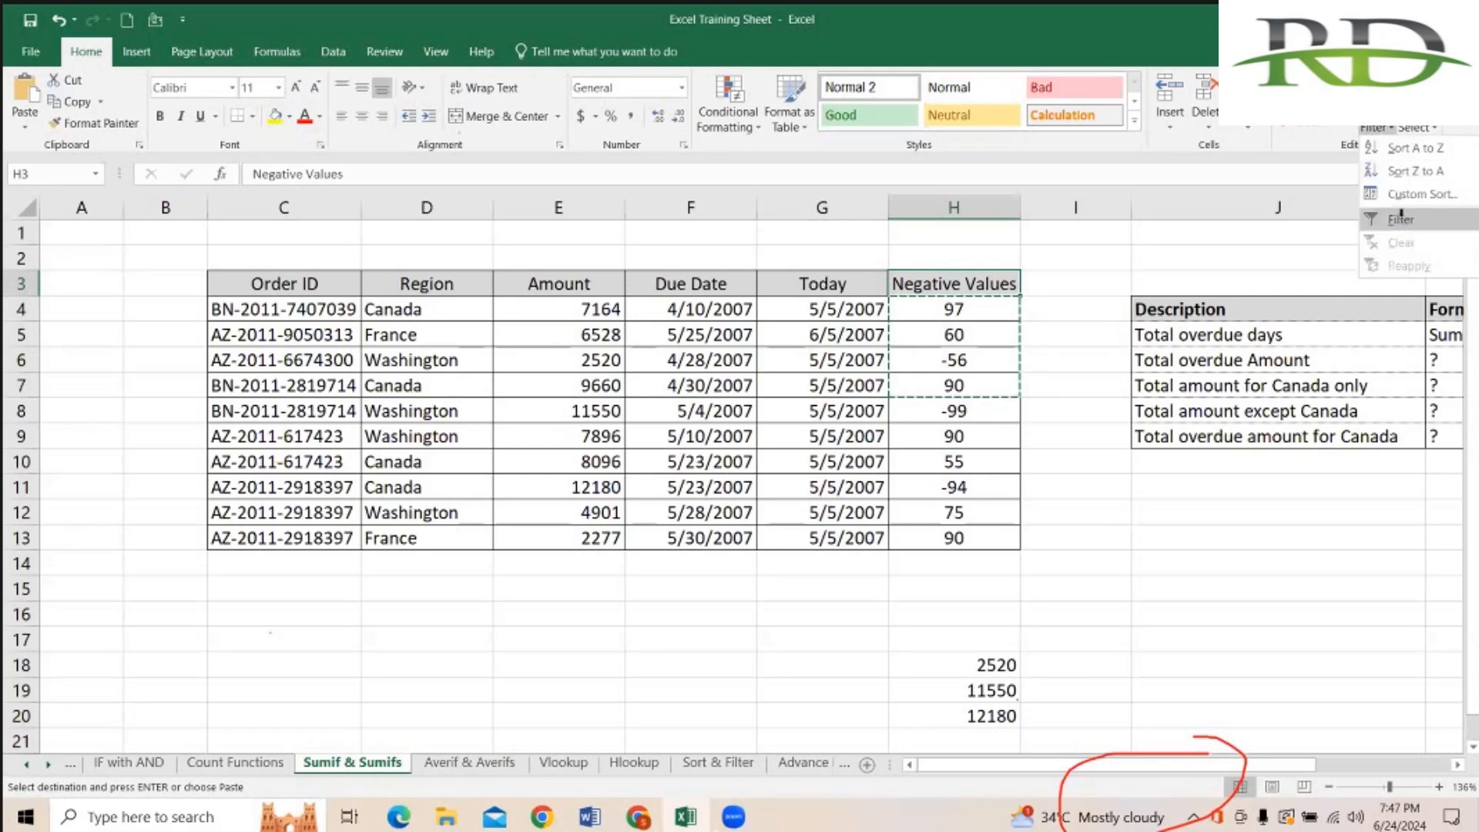
pyautogui.click(1400, 214)
pyautogui.click(1011, 285)
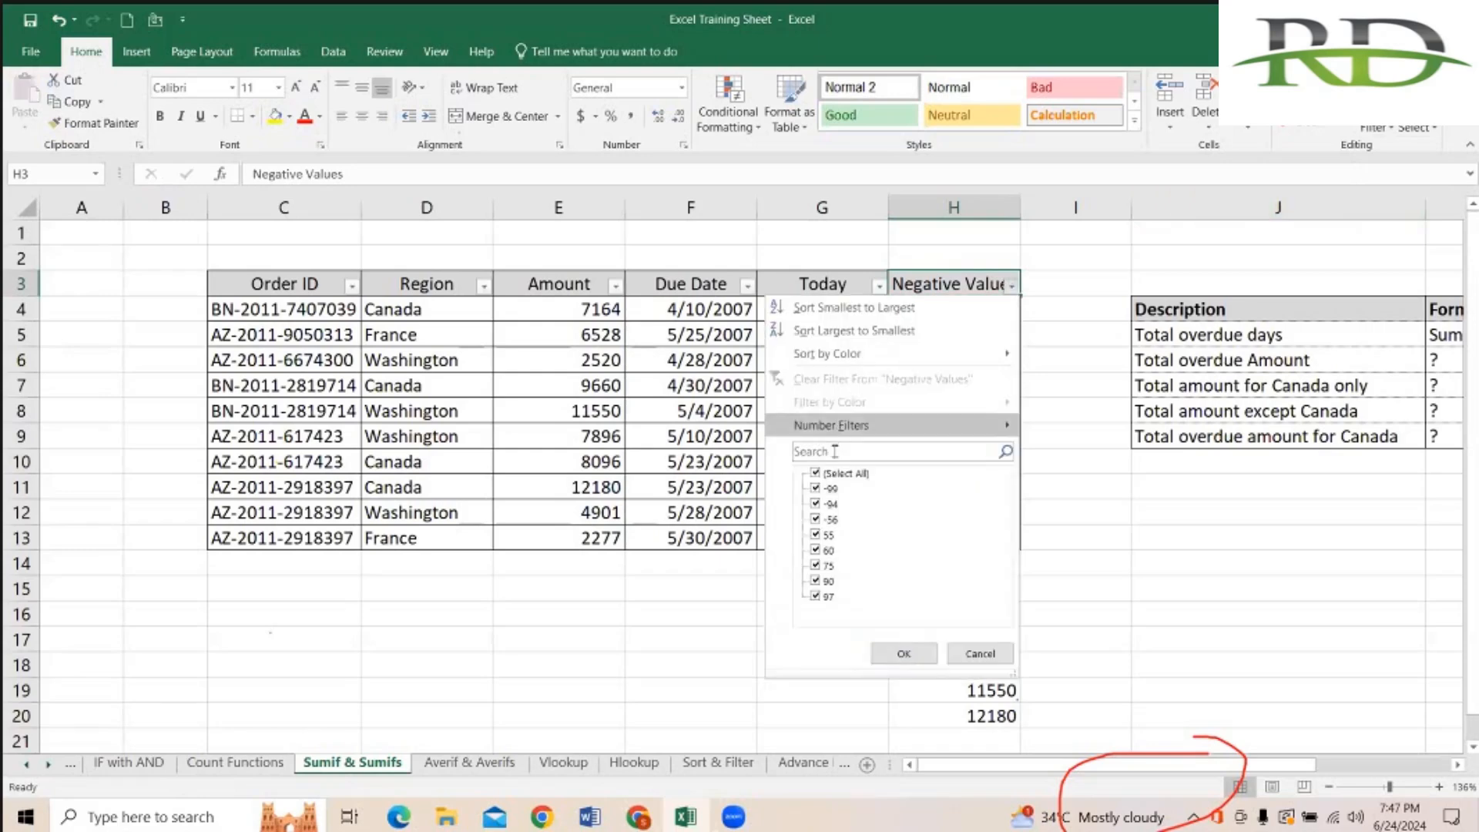
pyautogui.write('-')
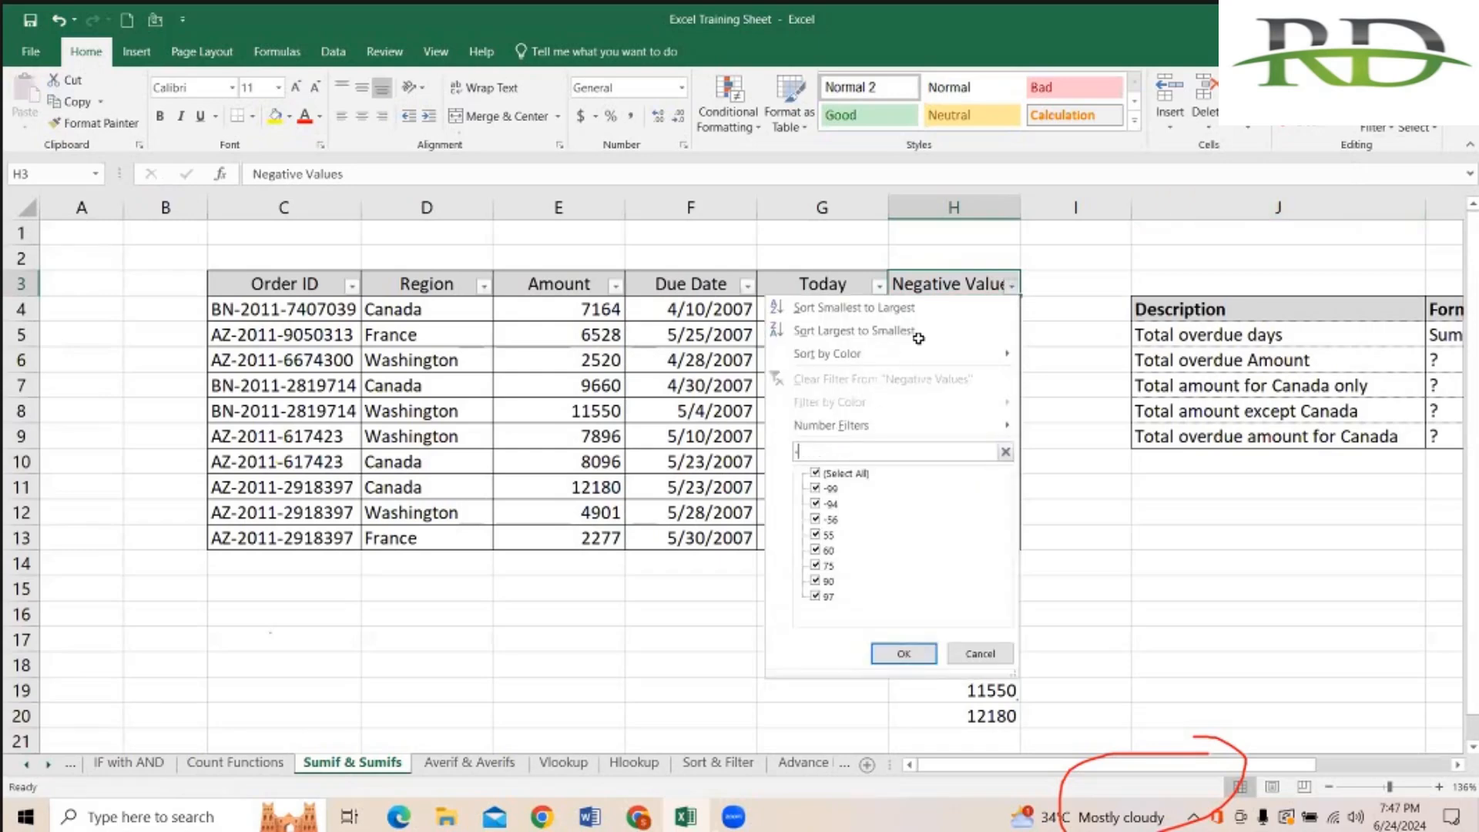
pyautogui.press('Return')
pyautogui.moveTo(953, 309); pyautogui.dragTo(945, 366)
pyautogui.hotkey('ctrl', 'c')
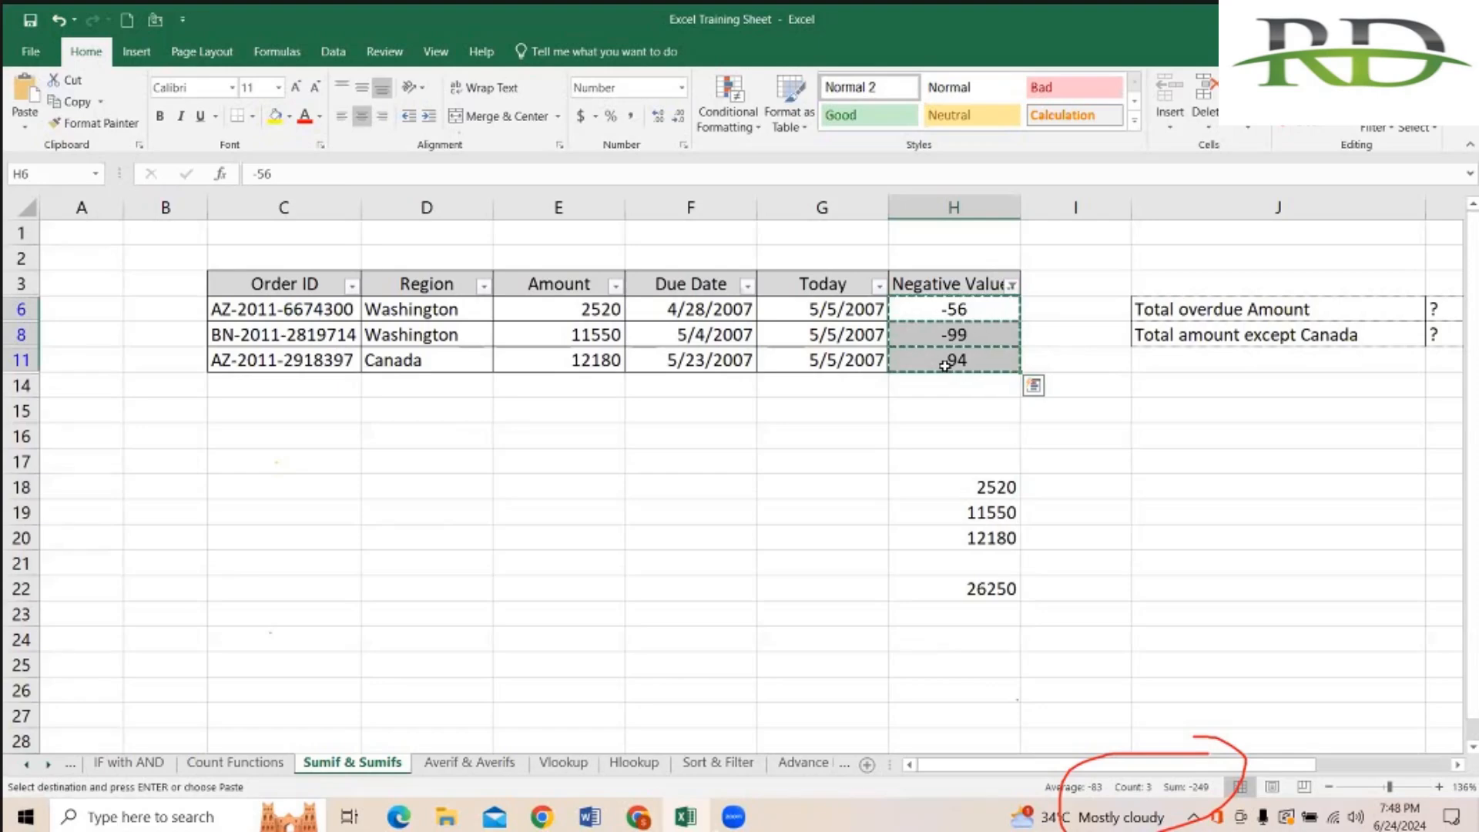
# Step: Remove the filter from the order table so all orders are listed
pyautogui.click(942, 287)
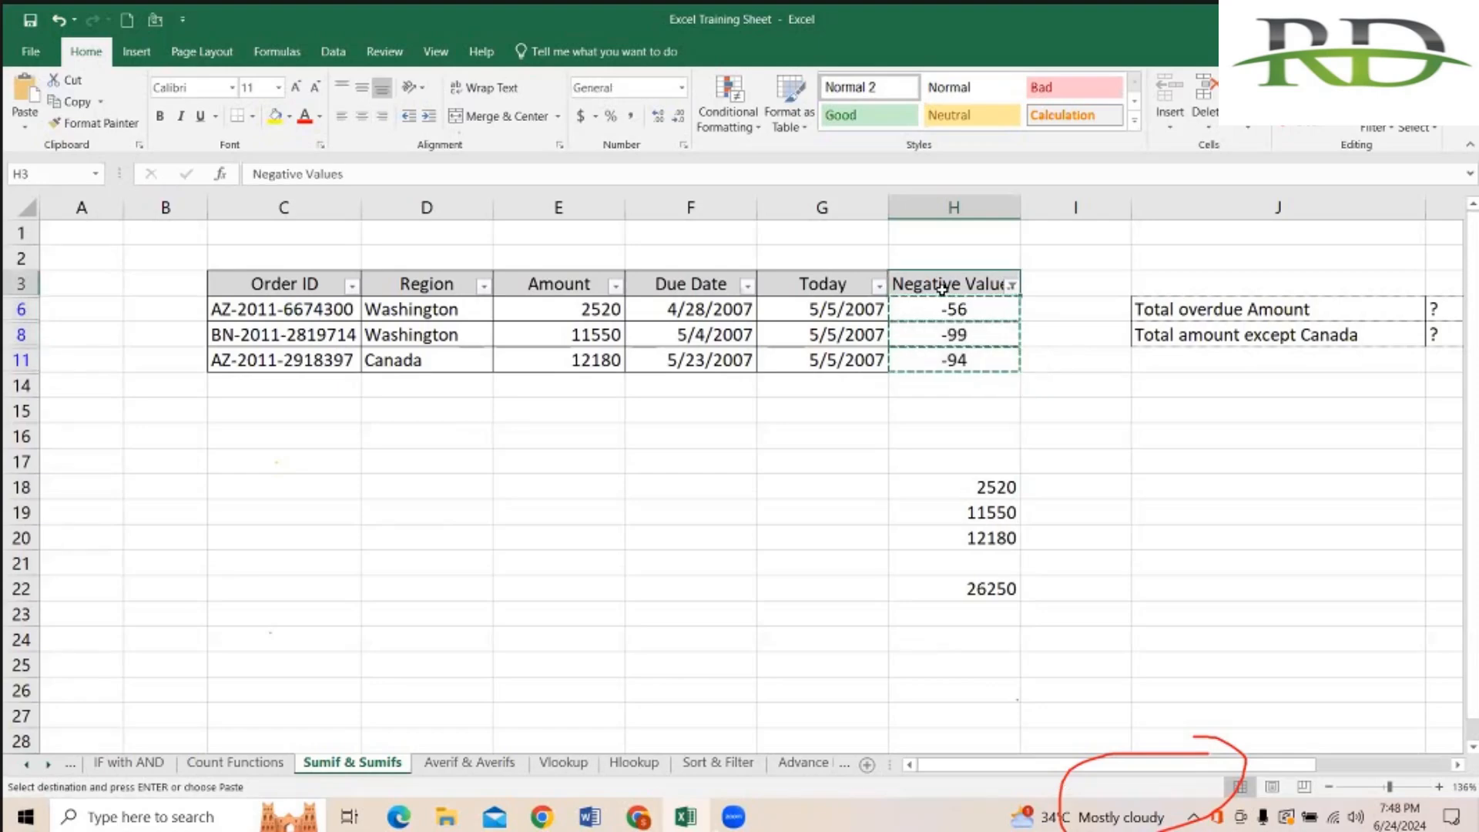
pyautogui.click(1376, 131)
pyautogui.click(1408, 219)
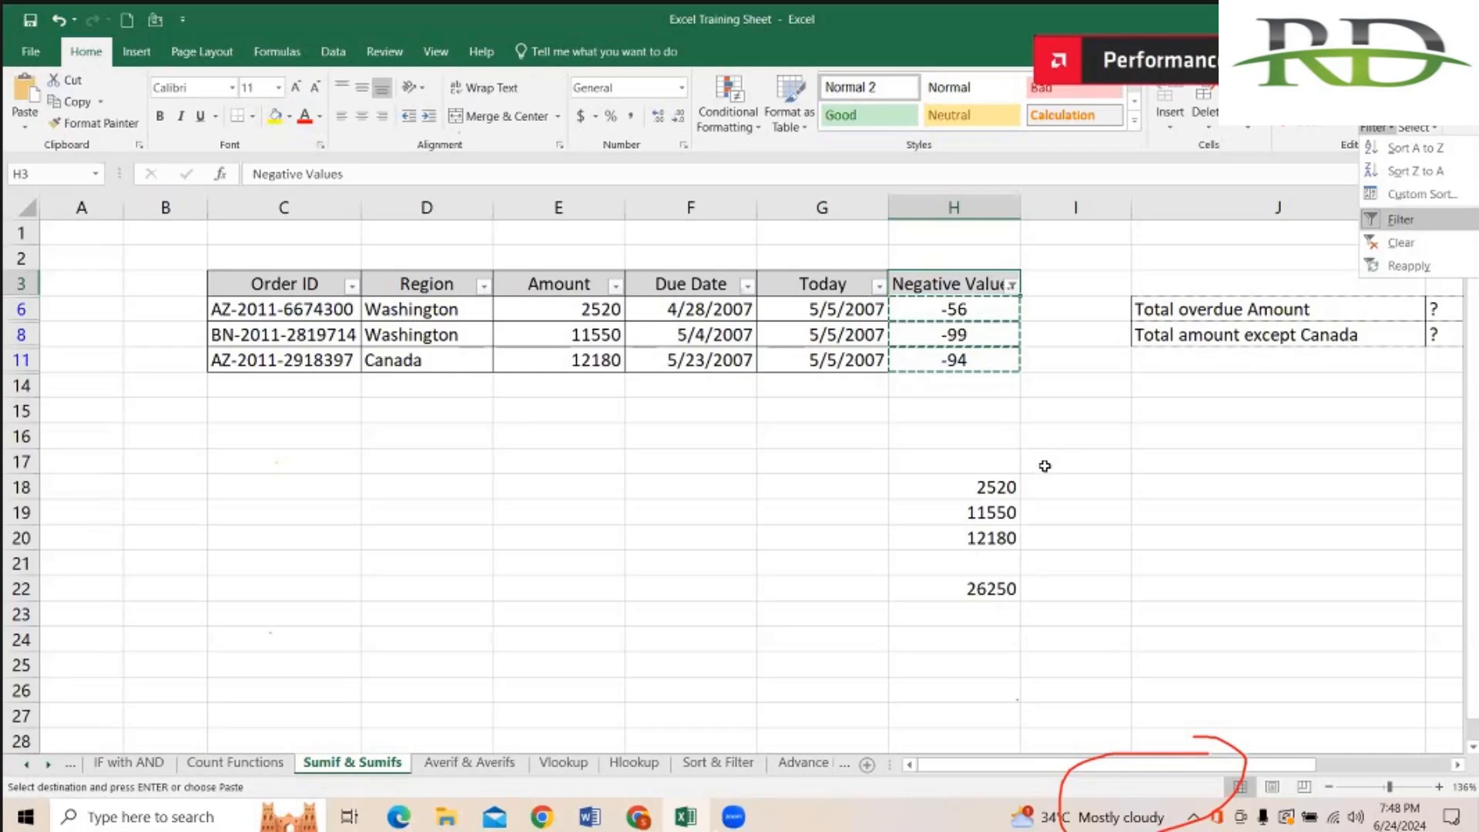
# Step: Clear the helper values below the order table in H17:H20
pyautogui.moveTo(953, 639); pyautogui.dragTo(971, 704)
pyautogui.press('Delete')
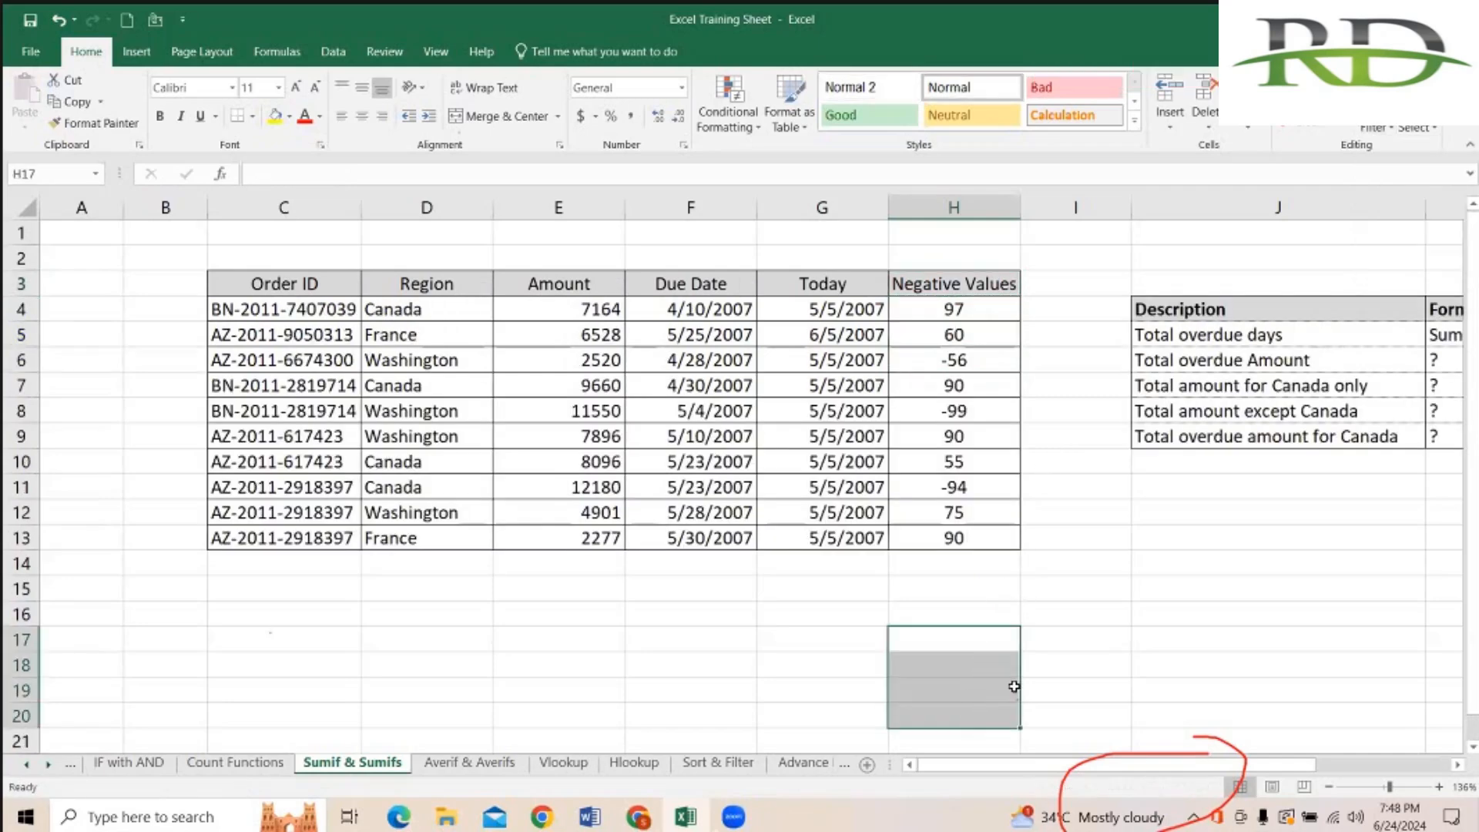
pyautogui.click(1093, 614)
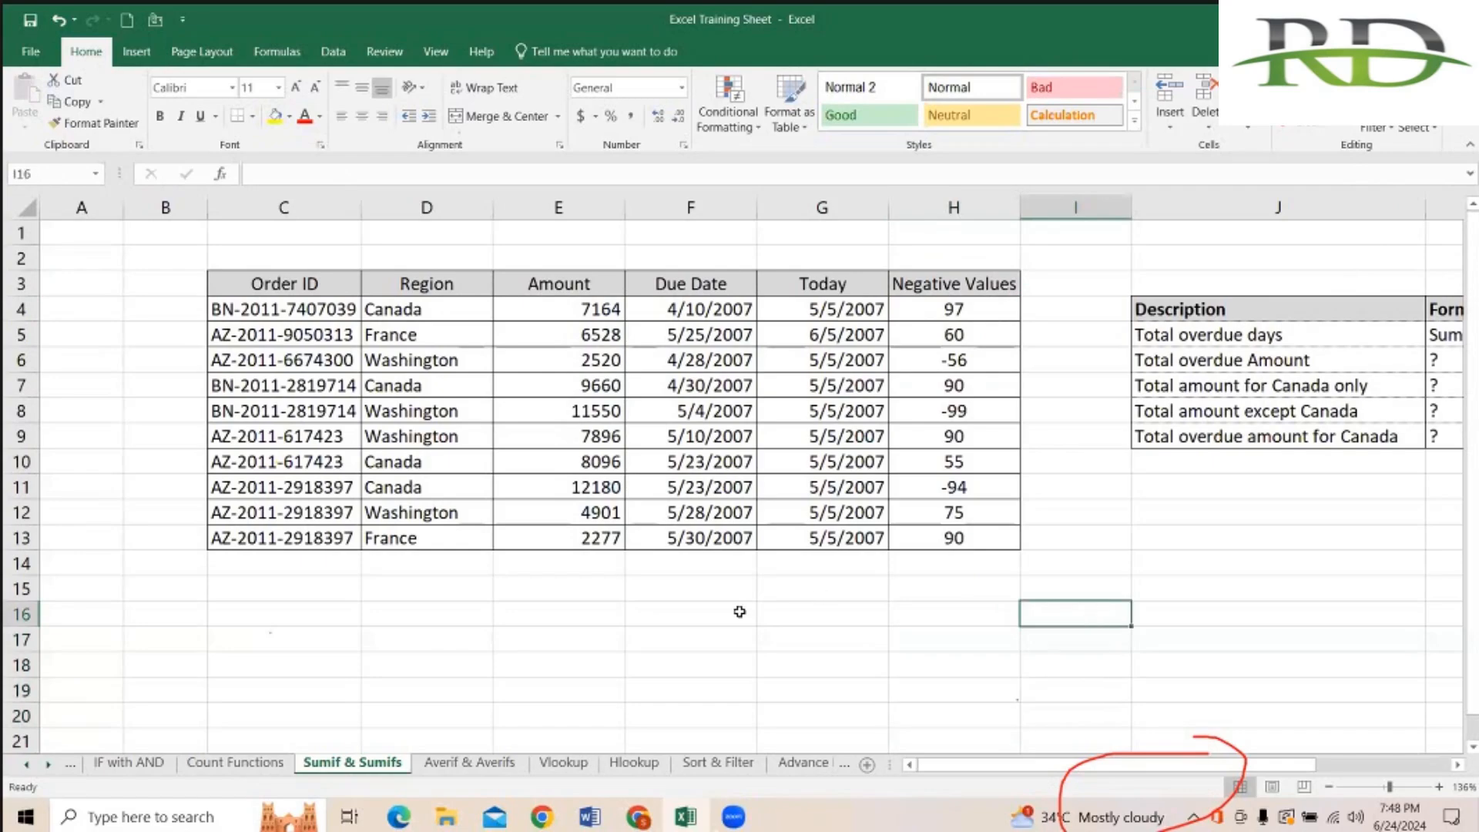
# Step: Enter the header Total Fee in S4, in the empty area beyond the summary table
pyautogui.hscroll(1, 740, 611)
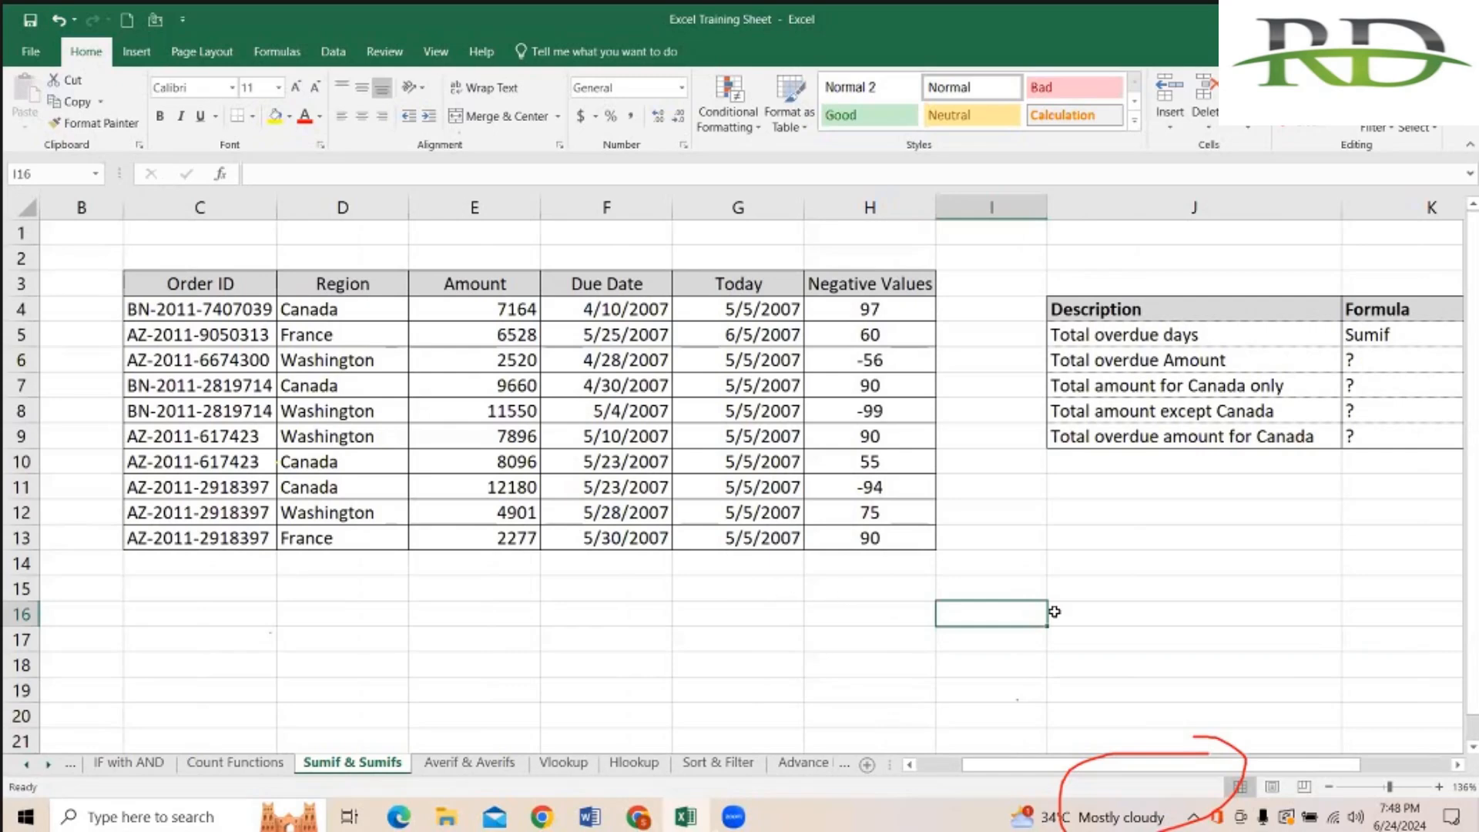
pyautogui.click(1125, 565)
pyautogui.hscroll(10, 825, 561)
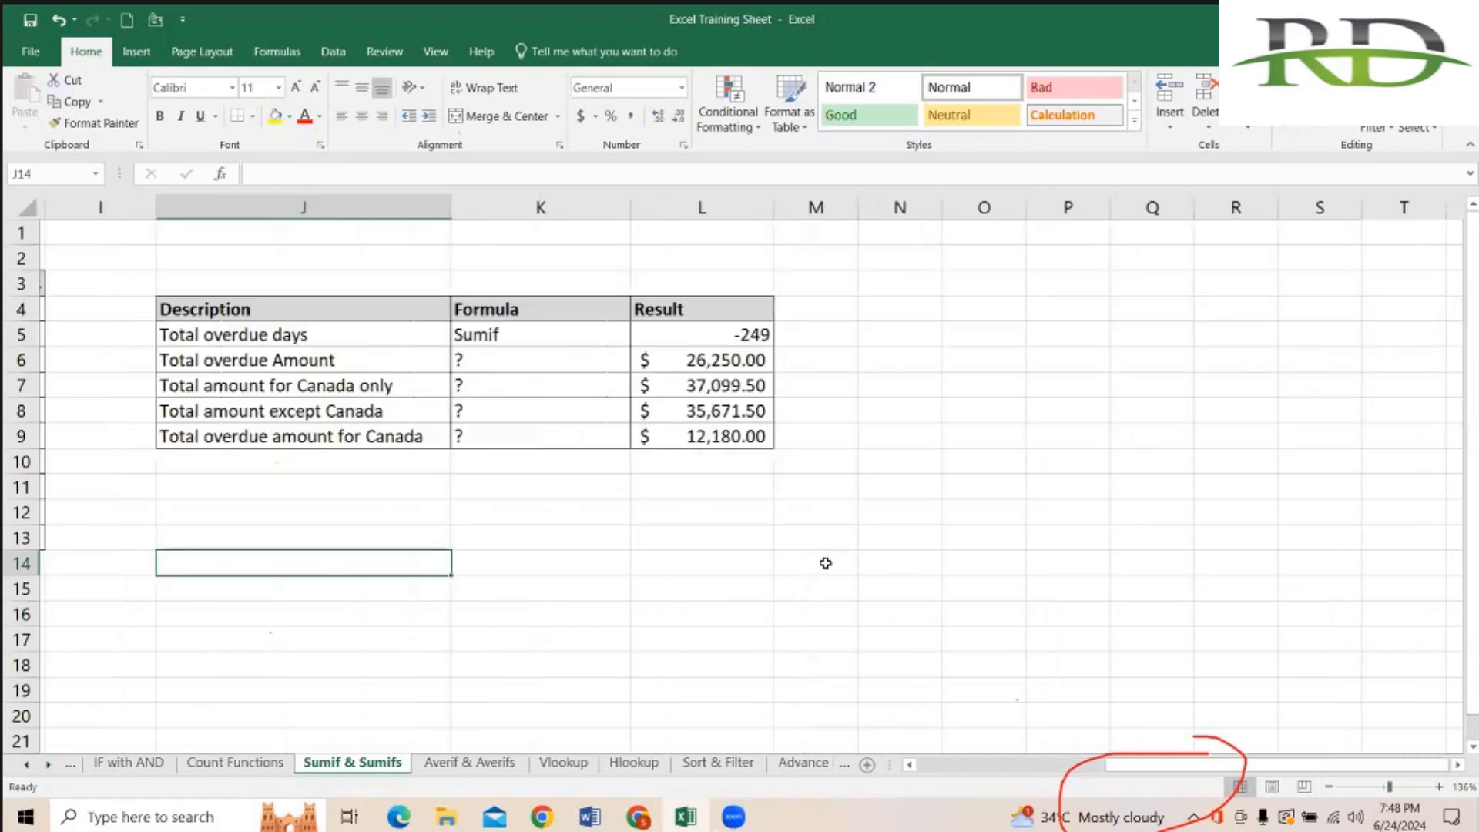
pyautogui.click(583, 316)
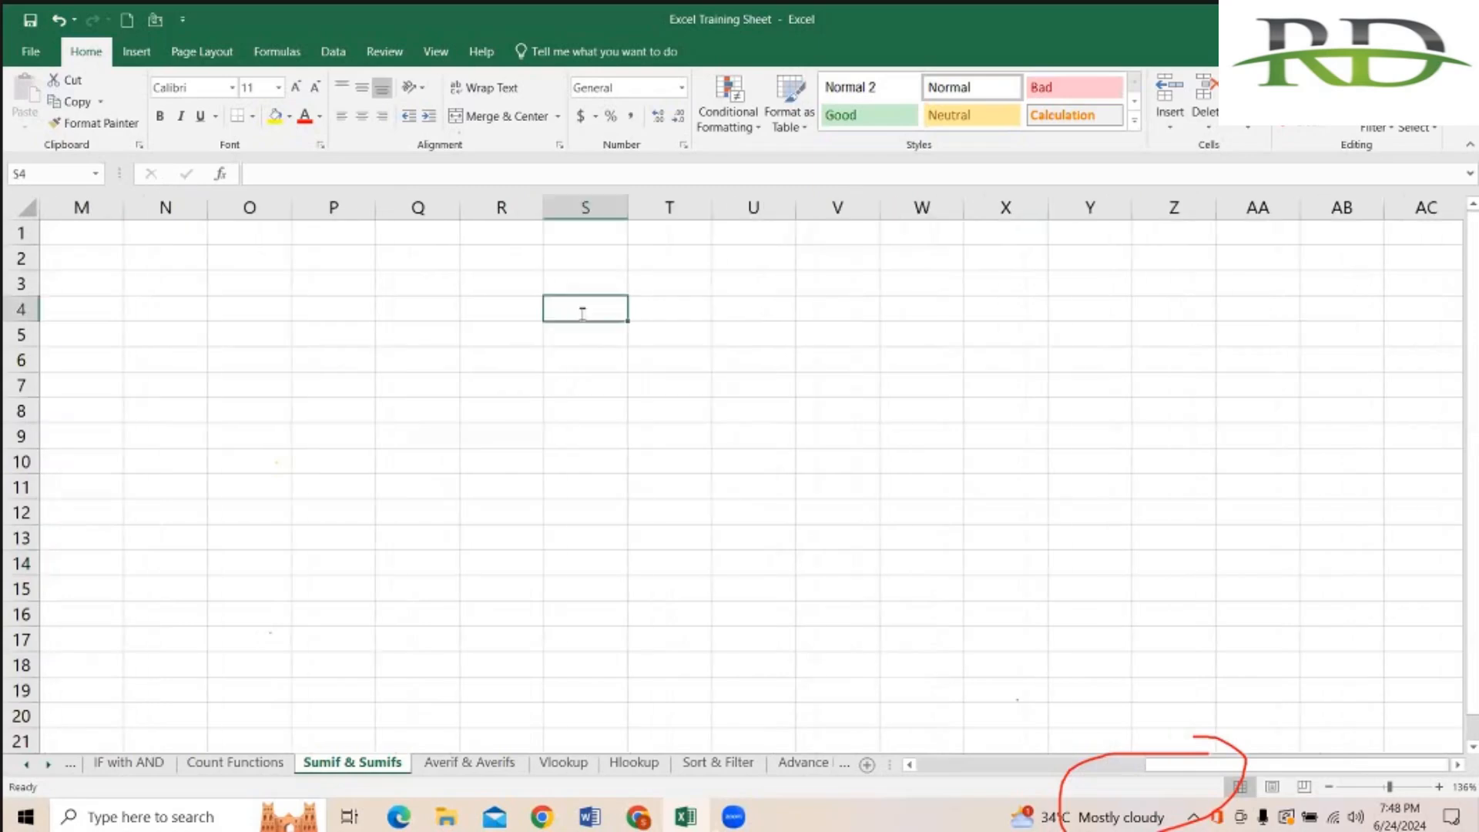
pyautogui.write('Total Fee')
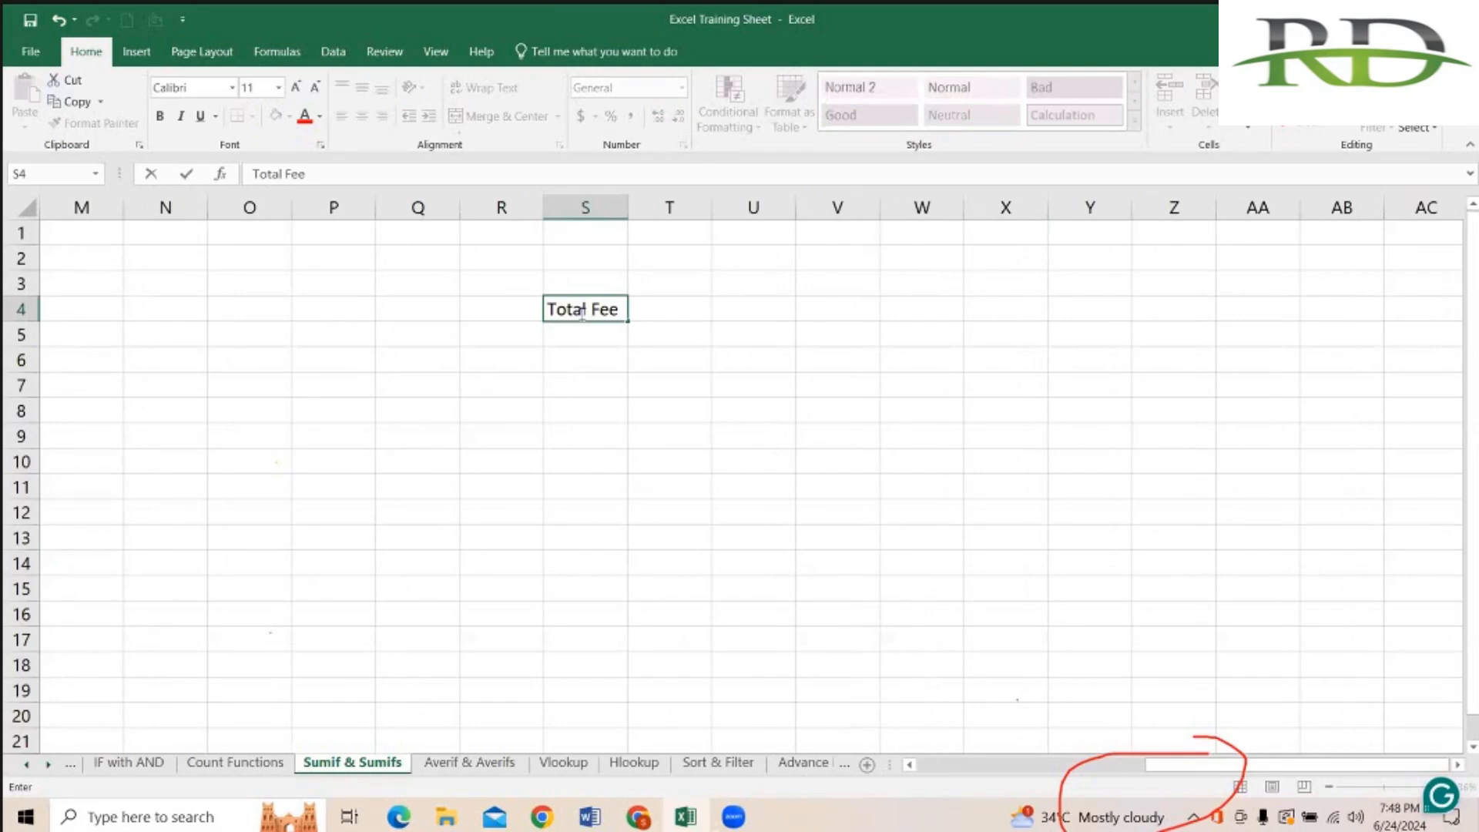
pyautogui.press('Return')
# Step: Enter =RANDBETWEEN(50,100) in S5 to generate a sample fee
pyautogui.write('=rand')
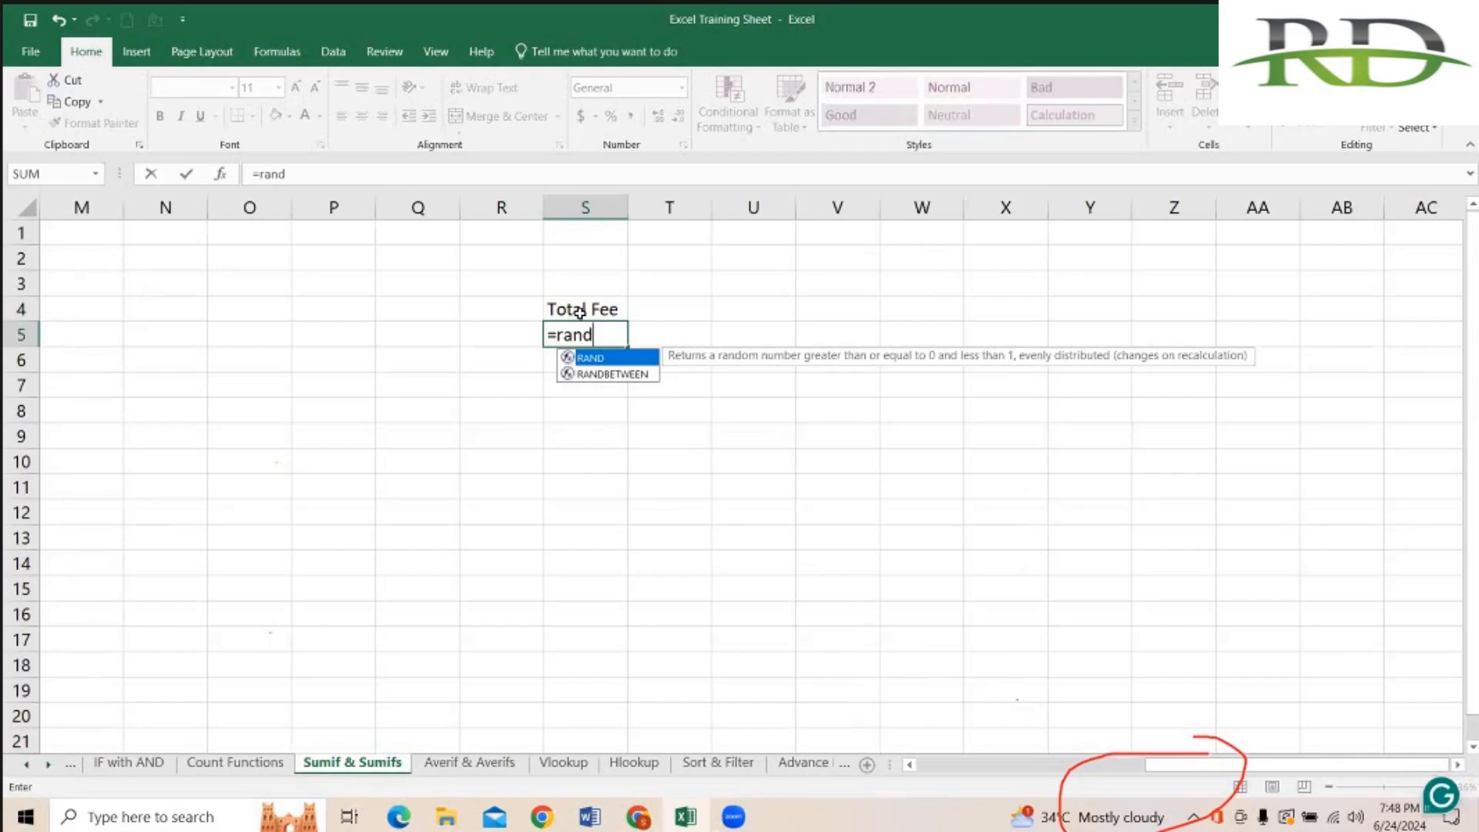
pyautogui.press('Down')
pyautogui.press('Tab')
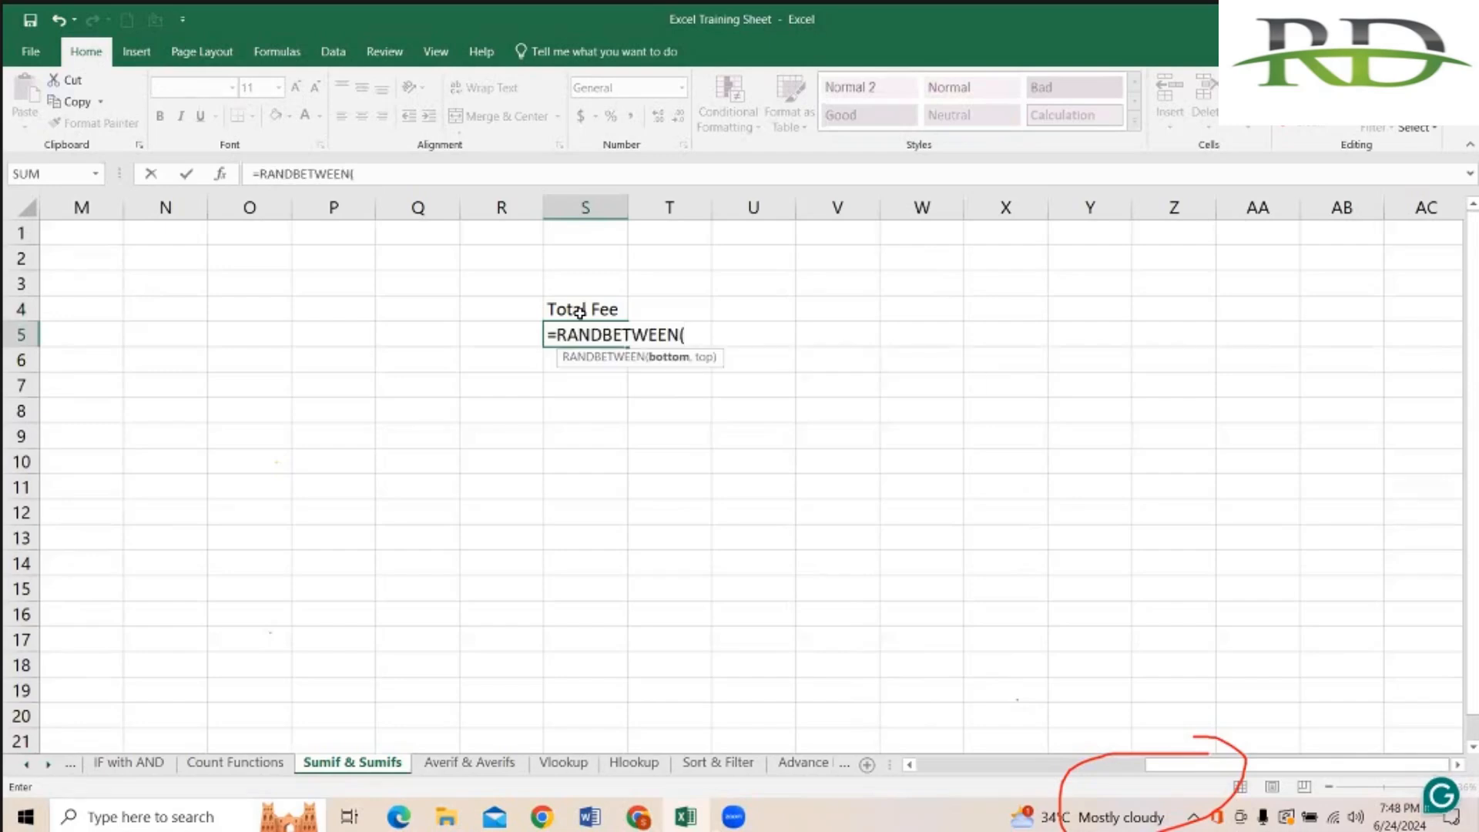
pyautogui.write('50,1')
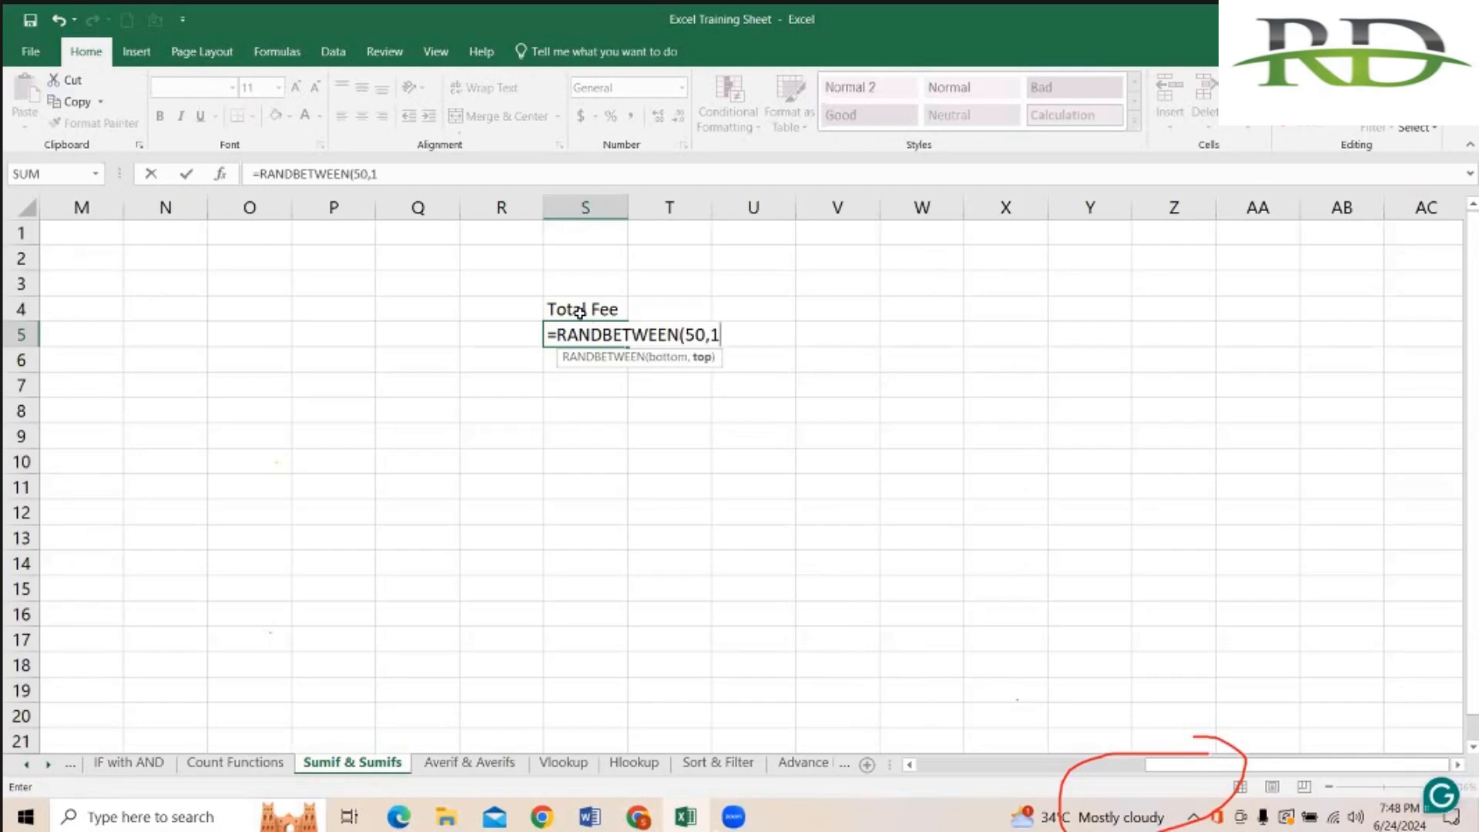
pyautogui.write('00')
pyautogui.press('Return')
# Step: Fill the random fee formula down from S5 to S10 and convert the cells to fixed values
pyautogui.click(658, 311)
pyautogui.click(615, 339)
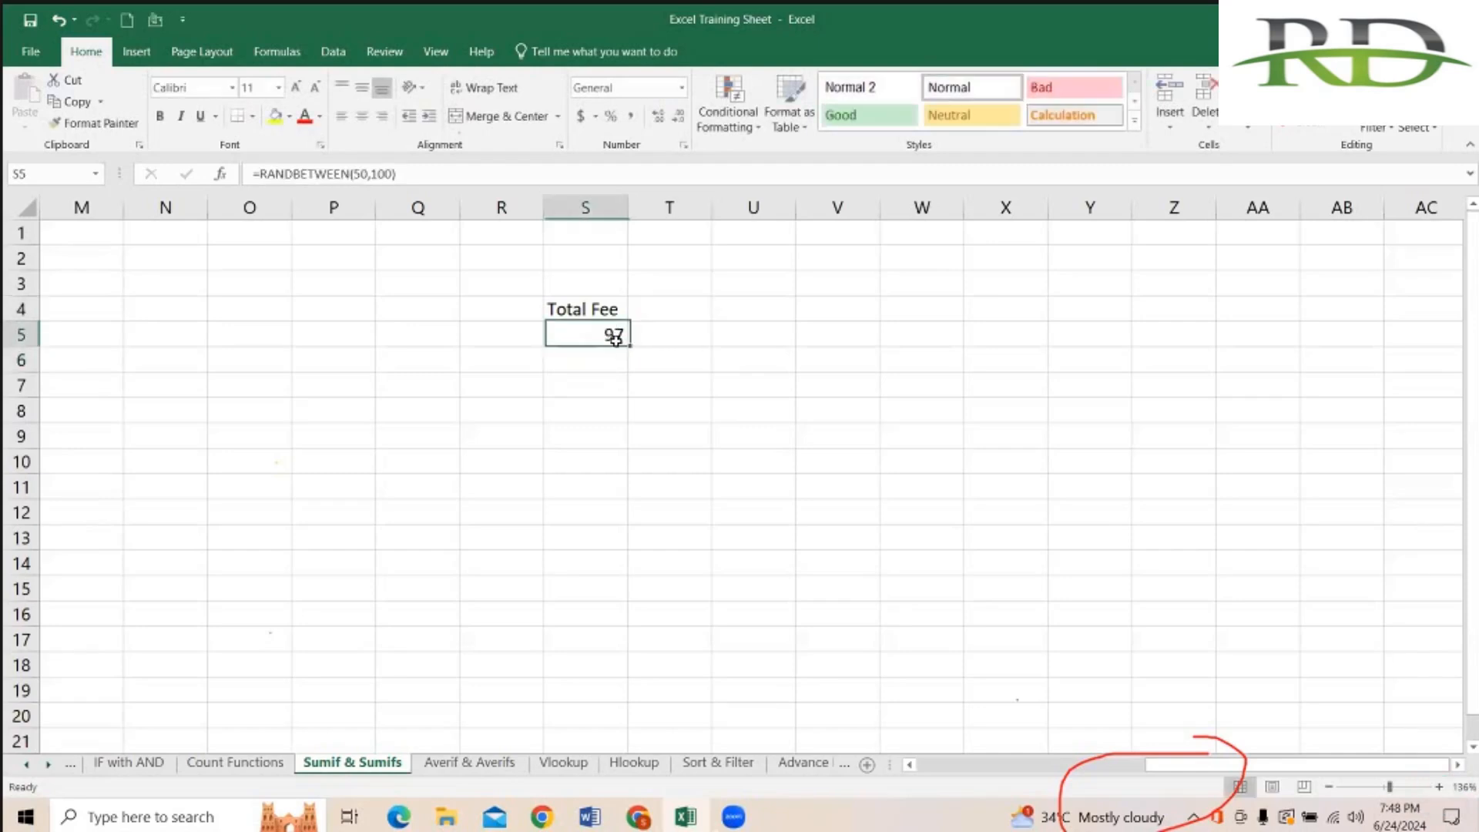
pyautogui.moveTo(629, 346); pyautogui.dragTo(617, 478)
pyautogui.hotkey('ctrl', 'c')
pyautogui.rightClick(605, 387)
pyautogui.click(671, 471)
# Step: Enter the header Student in T4 beside Total Fee
pyautogui.click(665, 311)
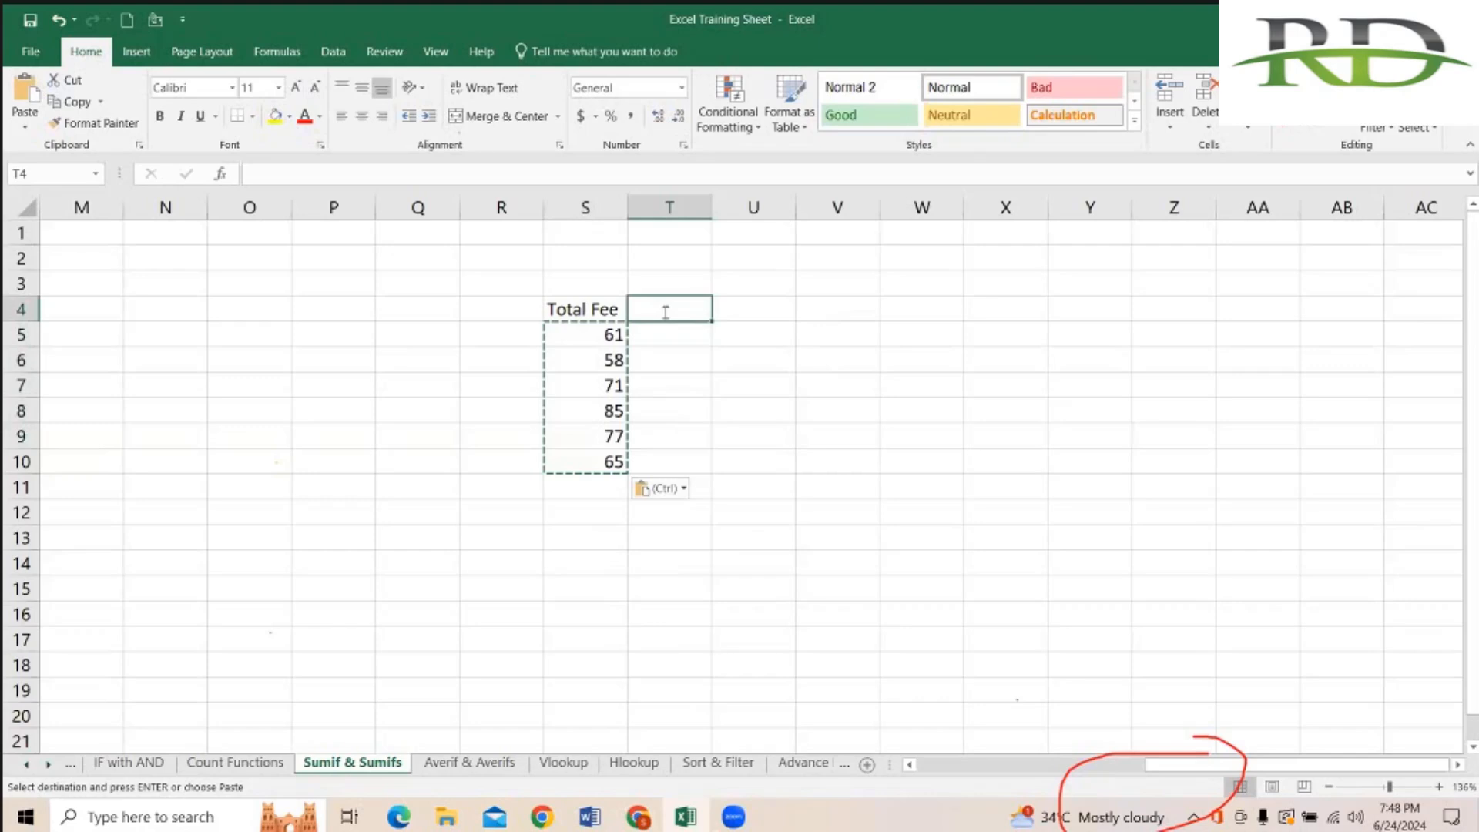
pyautogui.write('Studen')
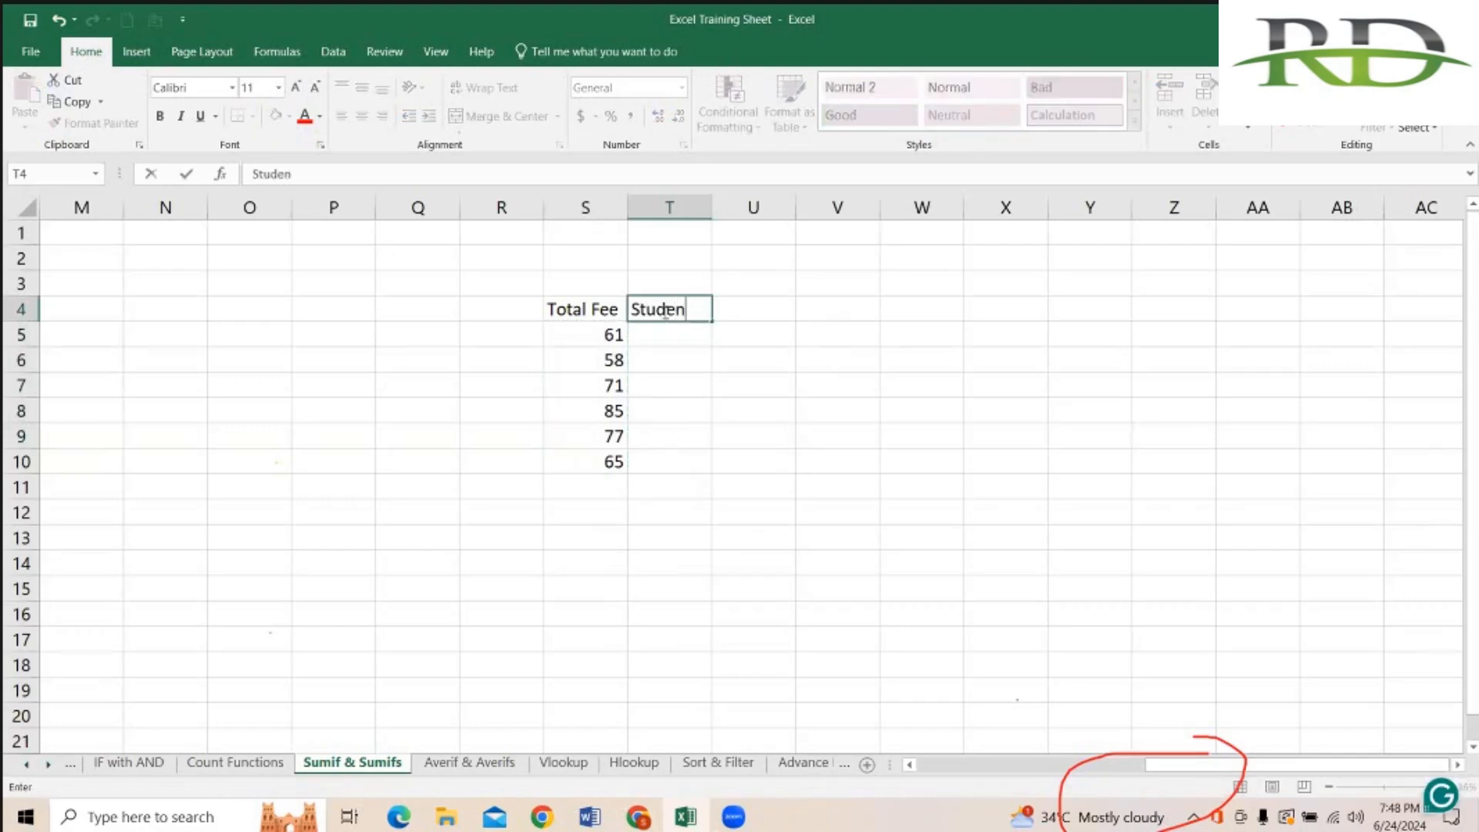
pyautogui.write('t')
pyautogui.press('Return')
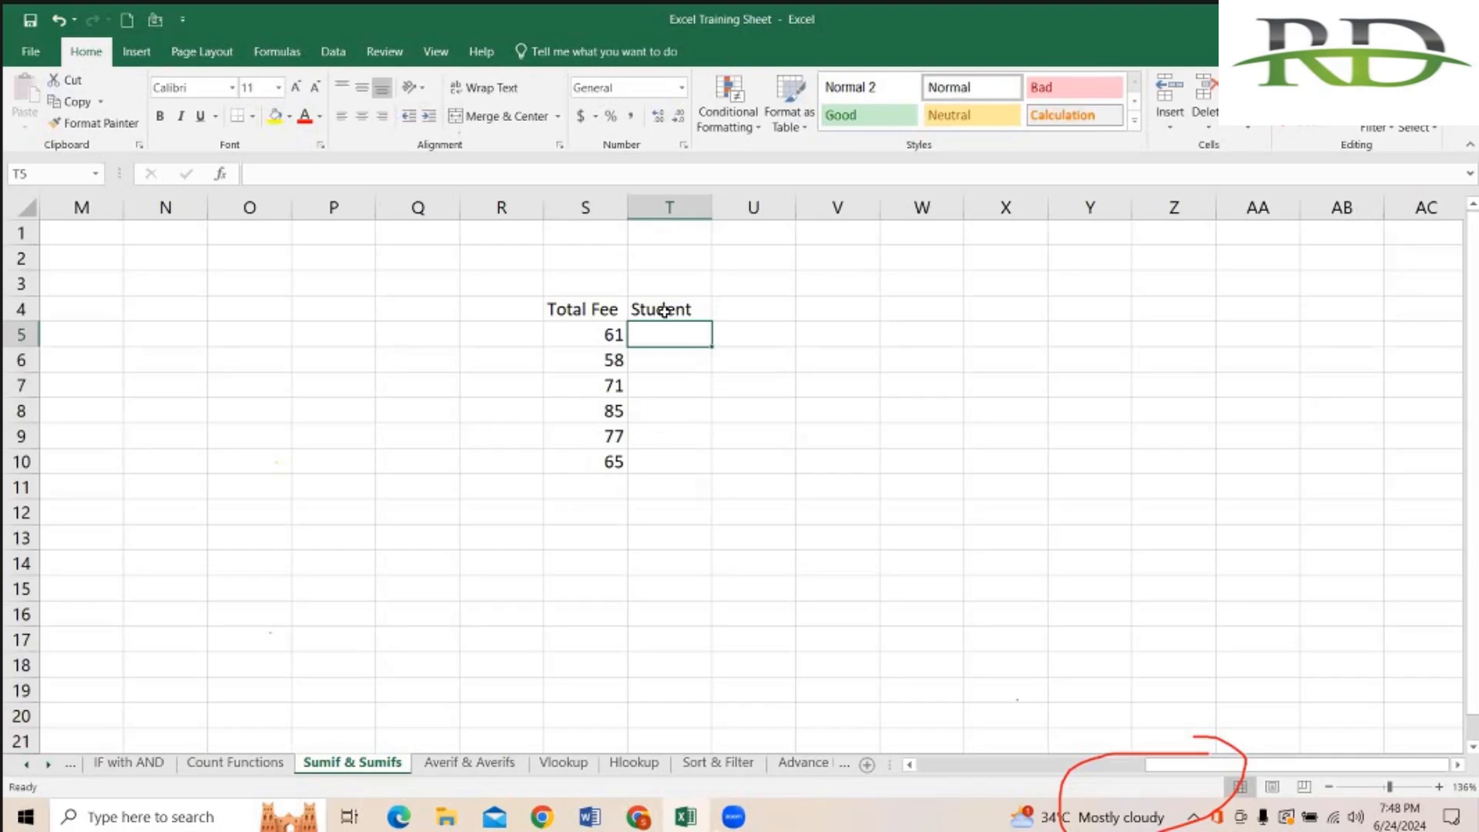
pyautogui.press('BackSpace')
pyautogui.write('A')
pyautogui.press('Return')
pyautogui.write('B')
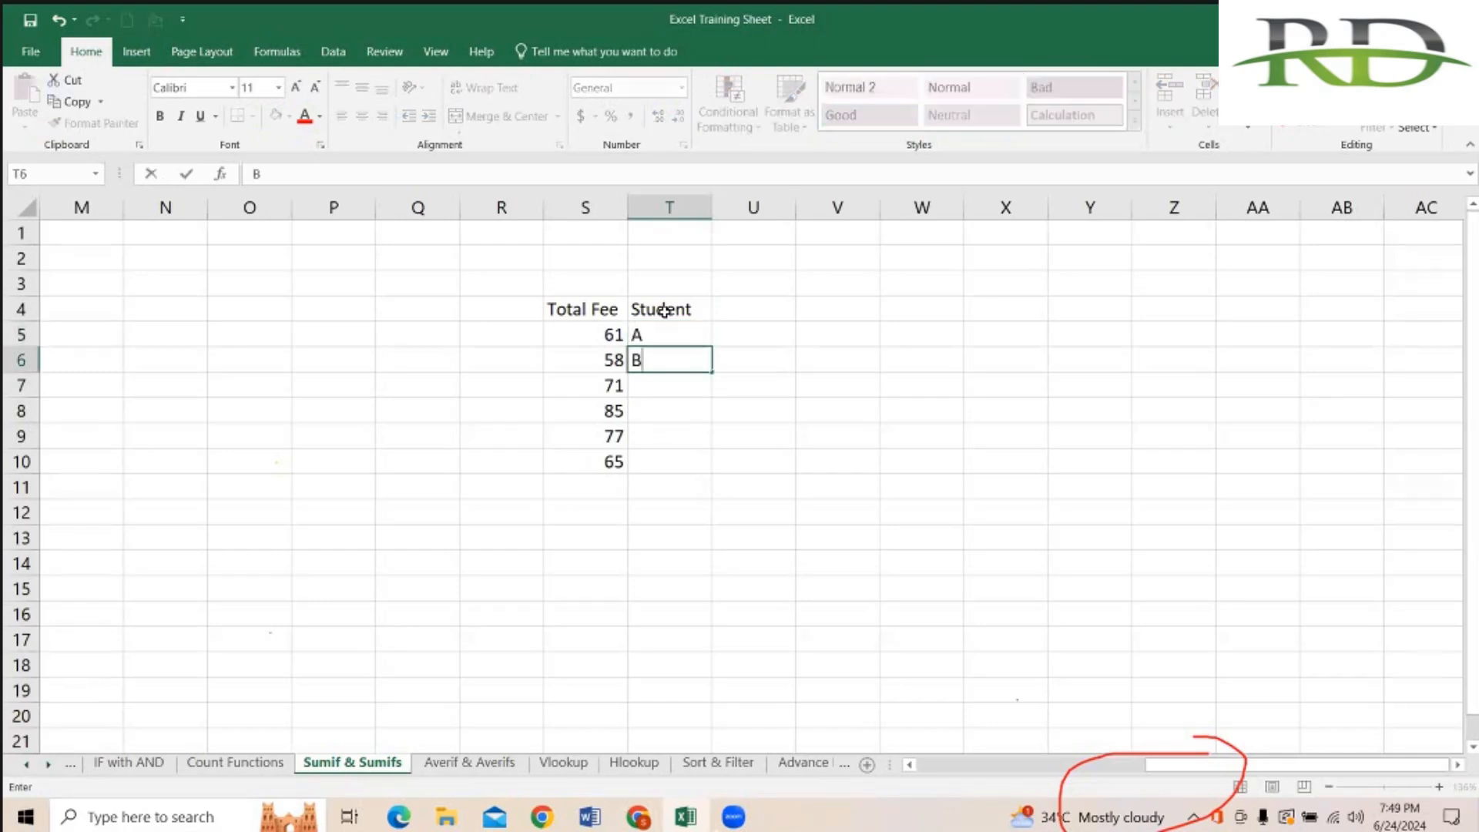
pyautogui.press('Return')
pyautogui.press('Up')
pyautogui.press('Up')
pyautogui.press('BackSpace')
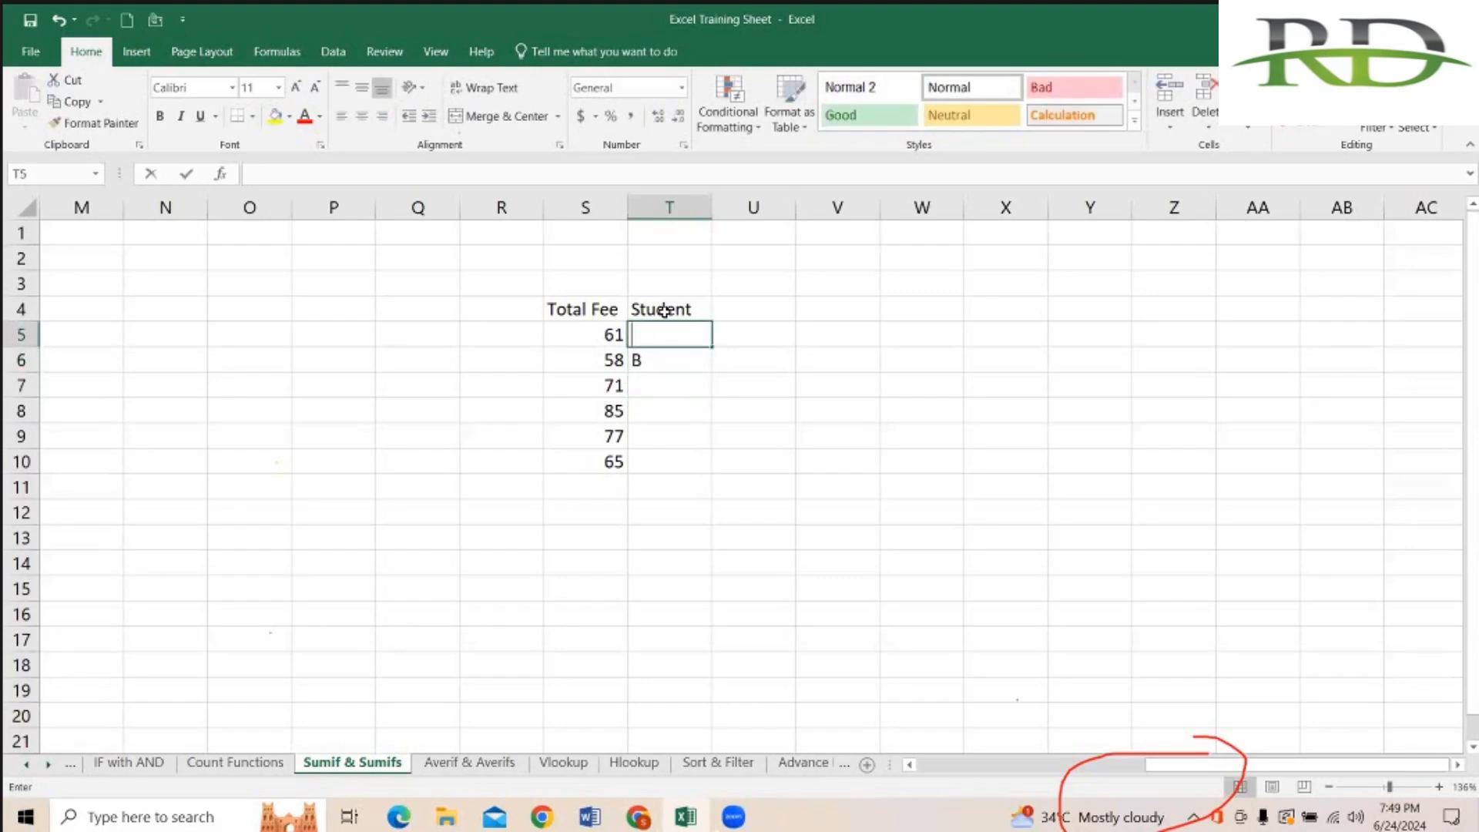
pyautogui.press('Return')
pyautogui.press('Delete')
pyautogui.press('Up')
pyautogui.write('Fa')
pyautogui.press('BackSpace')
pyautogui.press('BackSpace')
# Step: Enter Pass in T5 and Fail in T6 under the Student header
pyautogui.write('Pass')
pyautogui.press('Return')
pyautogui.write('Fail')
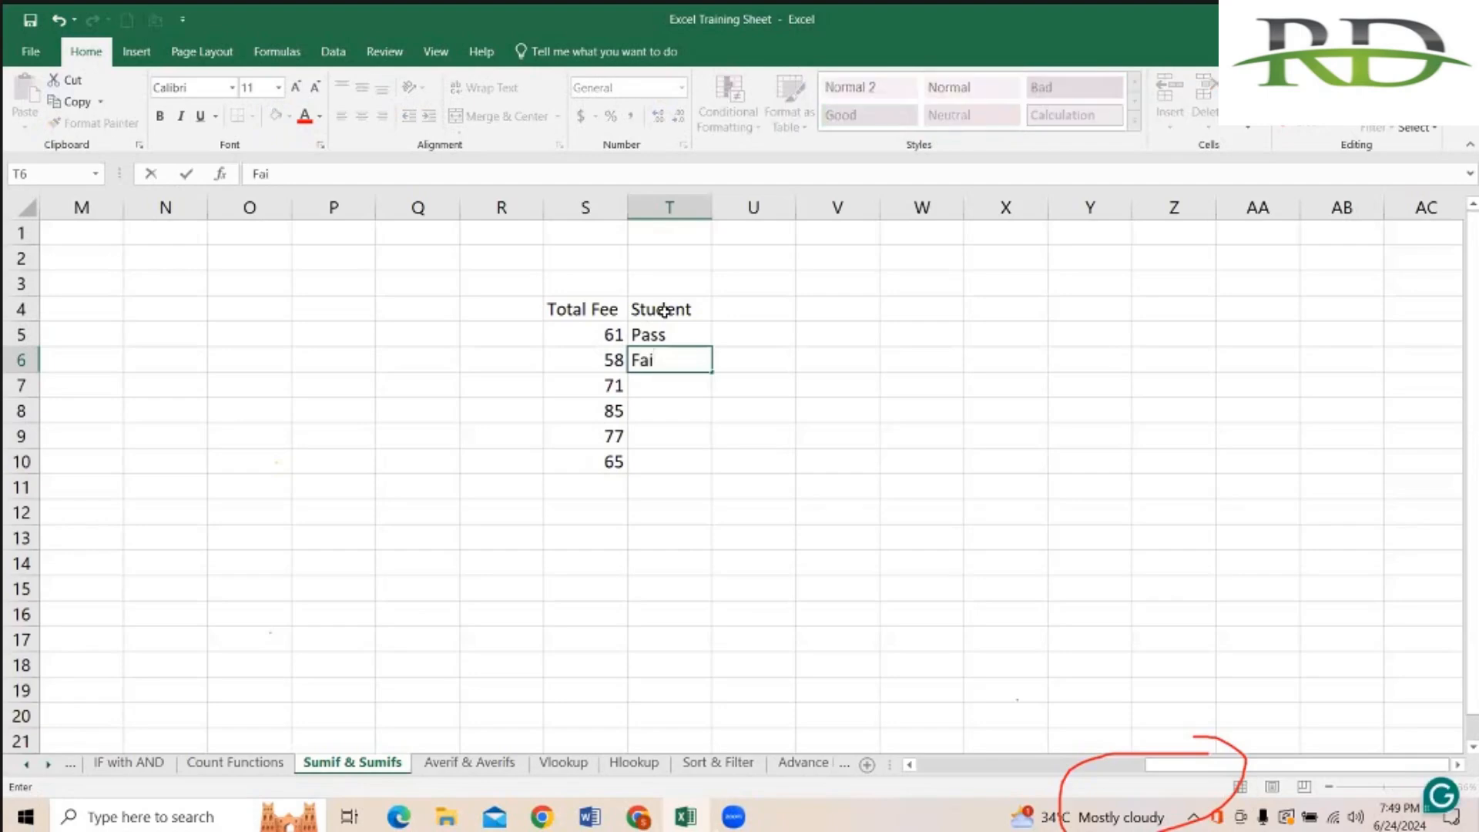
pyautogui.press('Up')
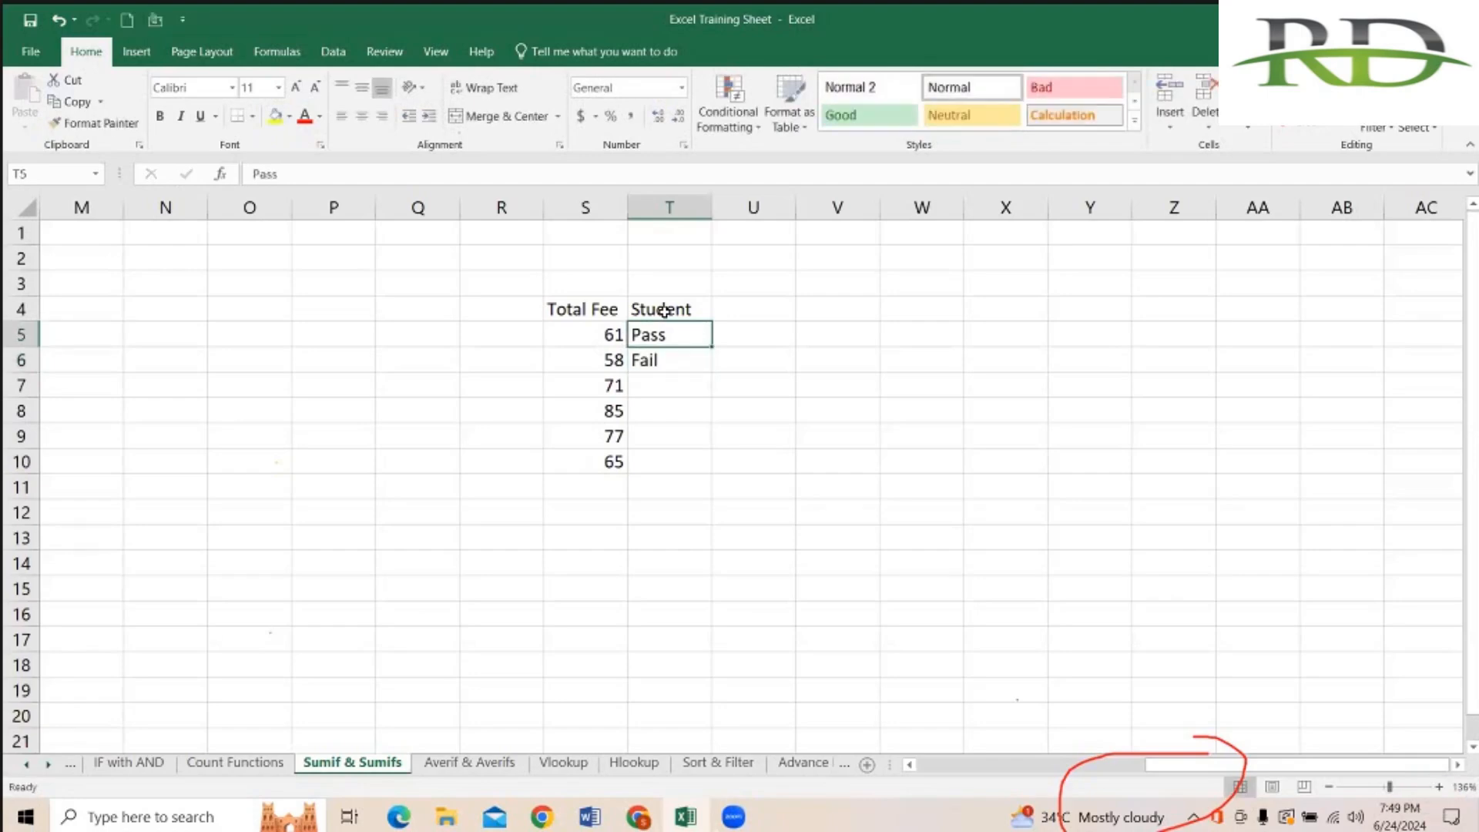
# Step: Copy the Pass entry from T5 into T7 and T9 of the Student column
pyautogui.hotkey('ctrl', 'c')
pyautogui.press('Down')
pyautogui.press('Down')
pyautogui.hotkey('ctrl', 'v')
pyautogui.press('Down')
pyautogui.press('Down')
pyautogui.hotkey('ctrl', 'v')
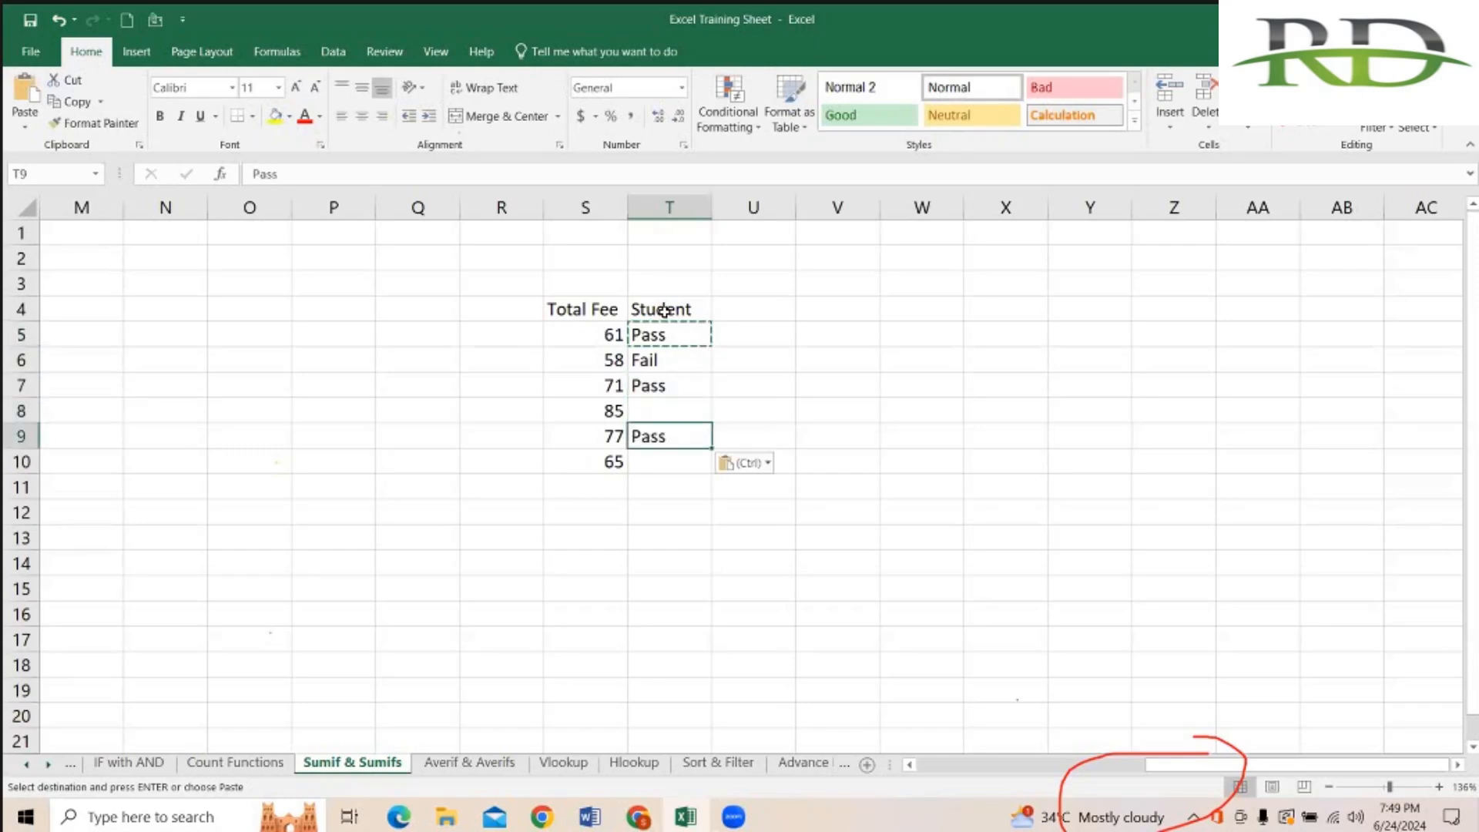
# Step: Copy the Fail entry from T6 into T8 and T10 of the Student column
pyautogui.press('Up')
pyautogui.press('Up')
pyautogui.press('Up')
pyautogui.hotkey('ctrl', 'c')
pyautogui.press('Down')
pyautogui.press('Down')
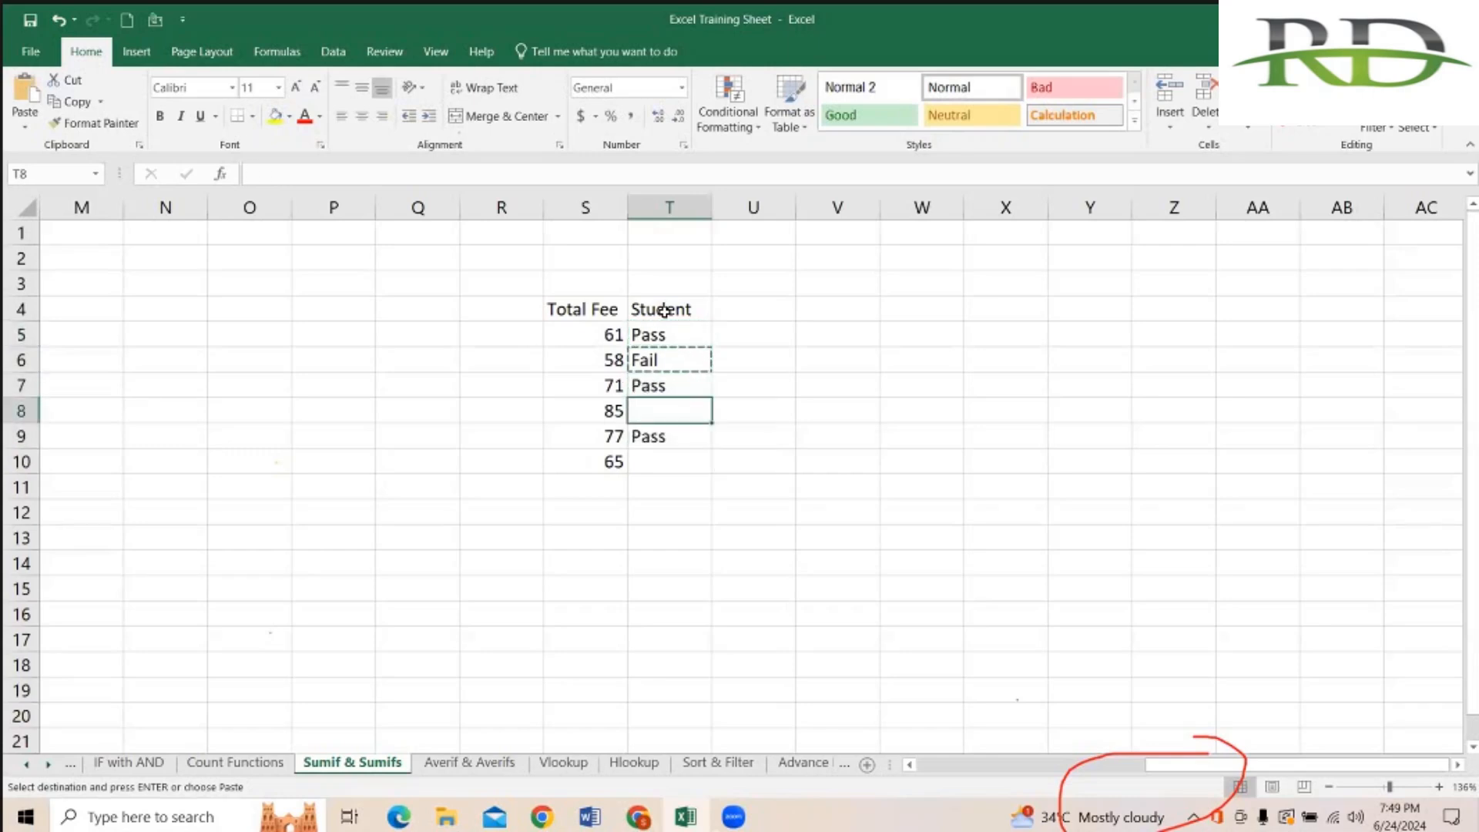
pyautogui.hotkey('ctrl', 'v')
pyautogui.press('Down')
pyautogui.press('Down')
pyautogui.hotkey('ctrl', 'v')
pyautogui.press('Right')
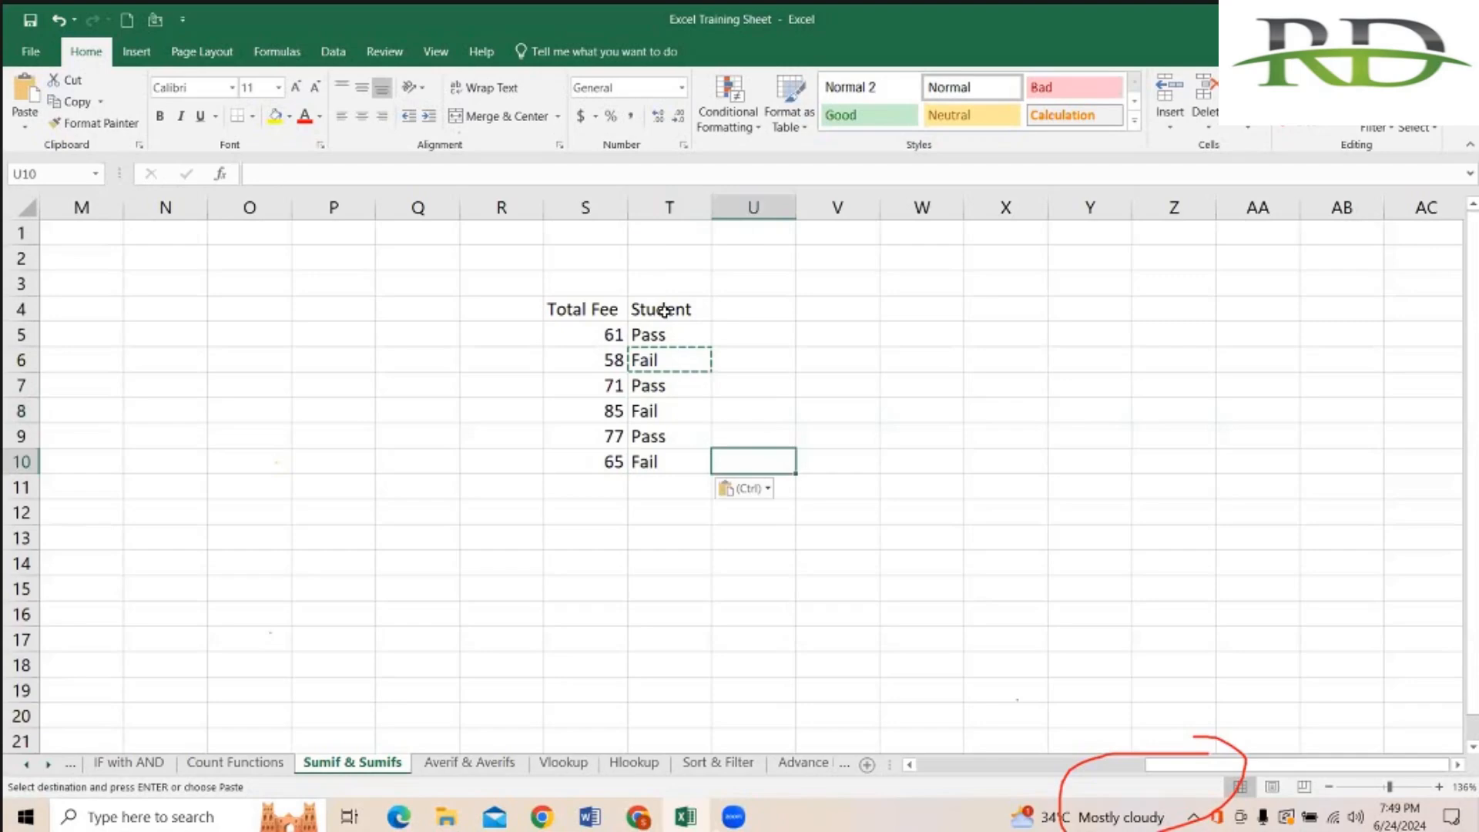
pyautogui.press('Right')
pyautogui.press('Right')
pyautogui.press('Up')
pyautogui.press('Up')
pyautogui.press('Up')
pyautogui.press('Up')
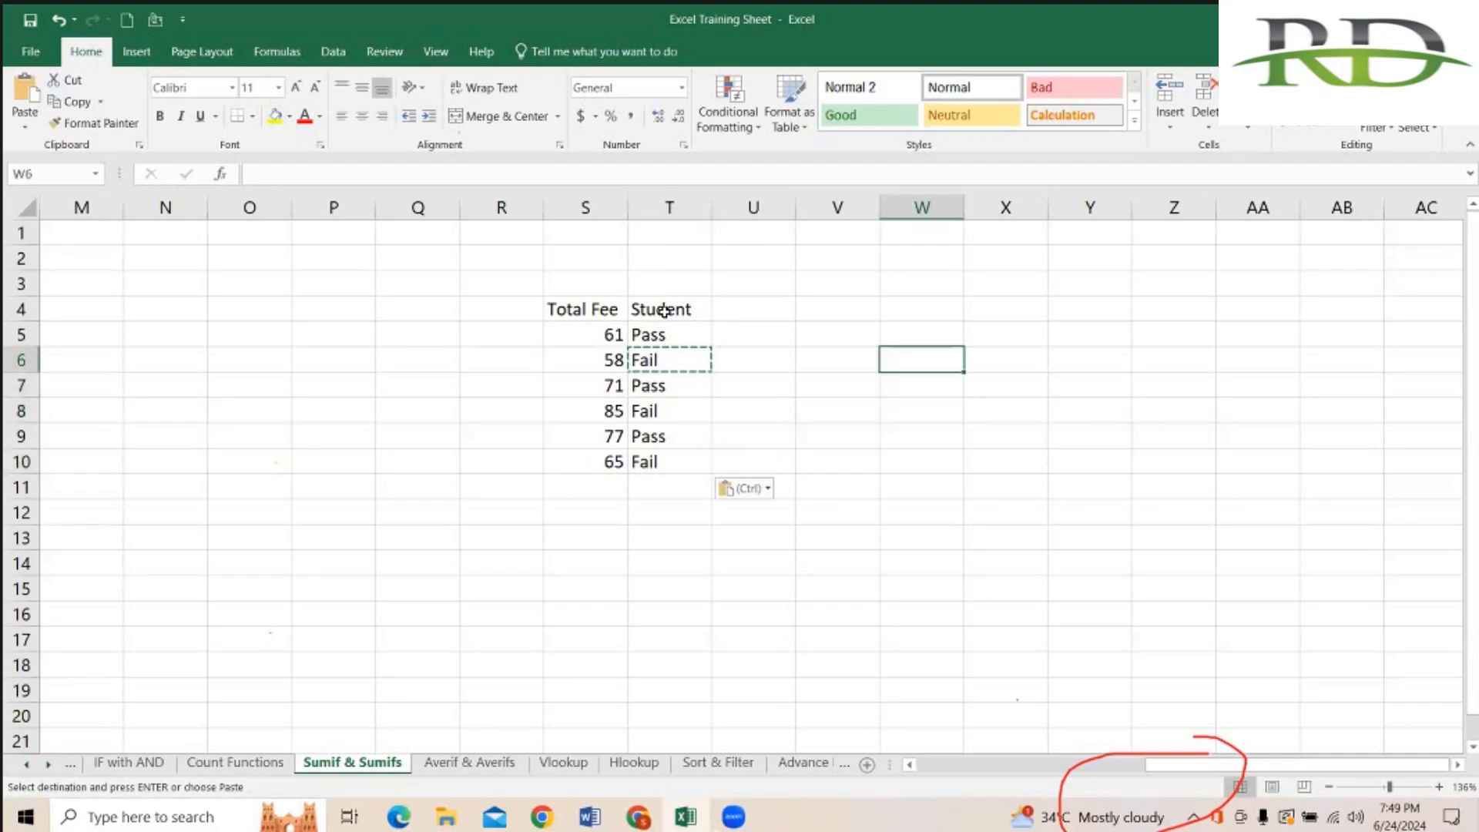
# Step: Replace the Student entries in T5 through T10 with 1, 1, 2, 2, 2 and 2
pyautogui.press('Left')
pyautogui.press('Left')
pyautogui.press('Up')
pyautogui.press('Up')
pyautogui.press('Left')
pyautogui.press('Down')
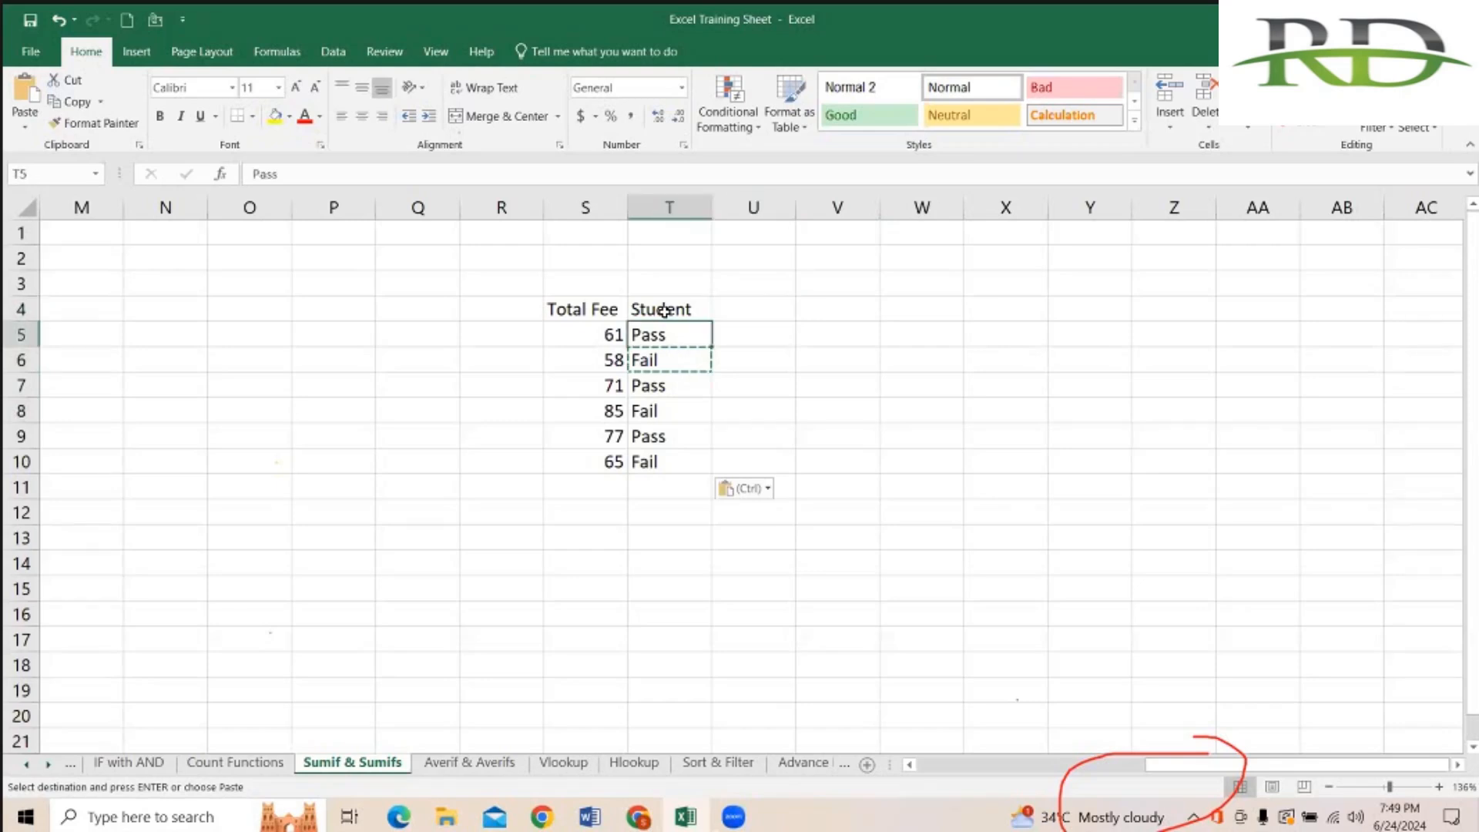
pyautogui.write('1')
pyautogui.press('Return')
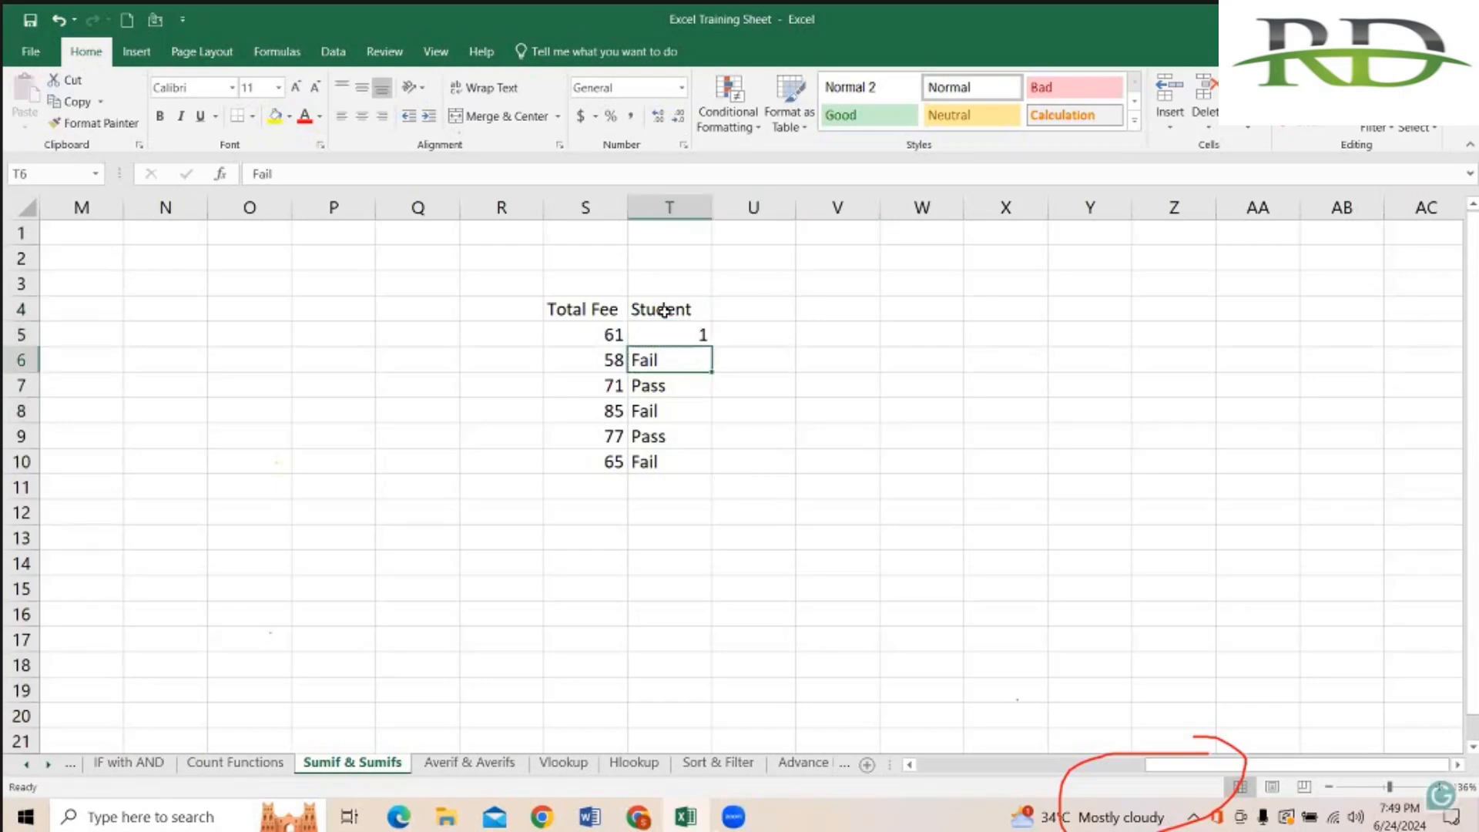
pyautogui.write('1')
pyautogui.press('Return')
pyautogui.write('2')
pyautogui.press('Return')
pyautogui.write('2')
pyautogui.press('Return')
pyautogui.write('2')
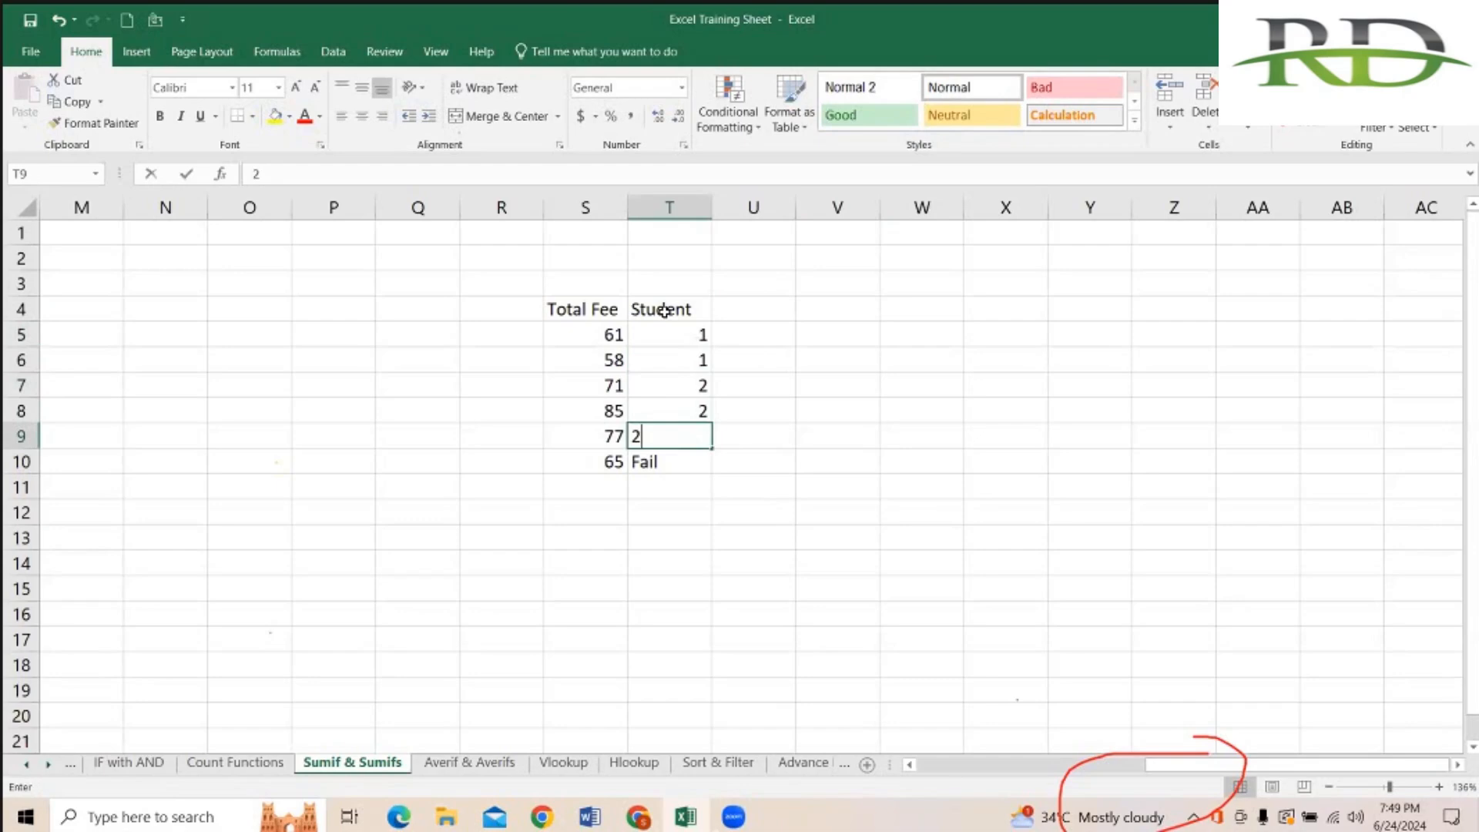
pyautogui.press('Return')
pyautogui.write('2')
# Step: Change the Student entry in T8 to 1
pyautogui.press('Up')
pyautogui.press('Right')
pyautogui.press('Up')
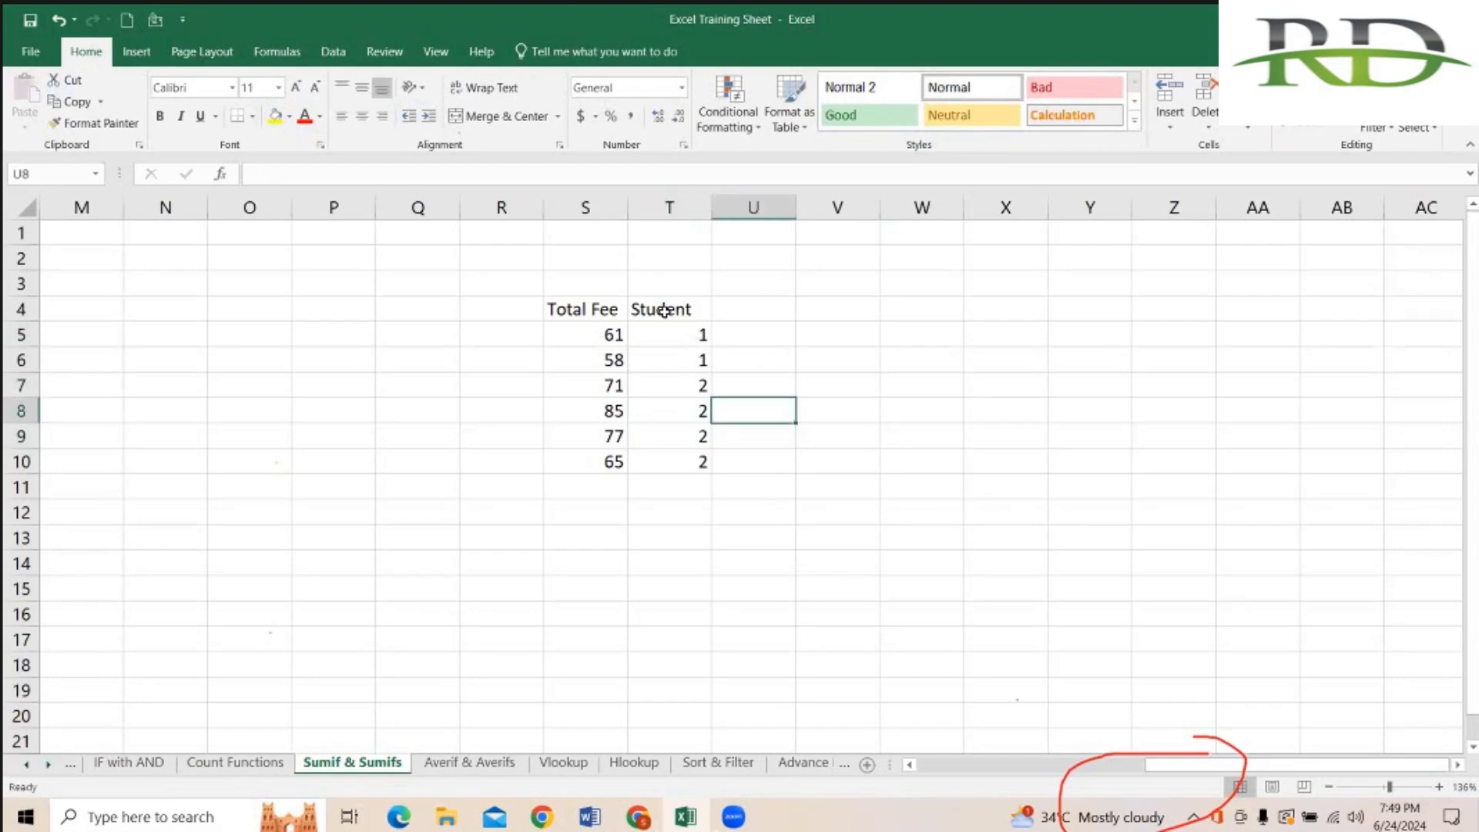
pyautogui.press('Left')
pyautogui.write('1')
pyautogui.press('Right')
pyautogui.press('Right')
pyautogui.press('Up')
pyautogui.press('Up')
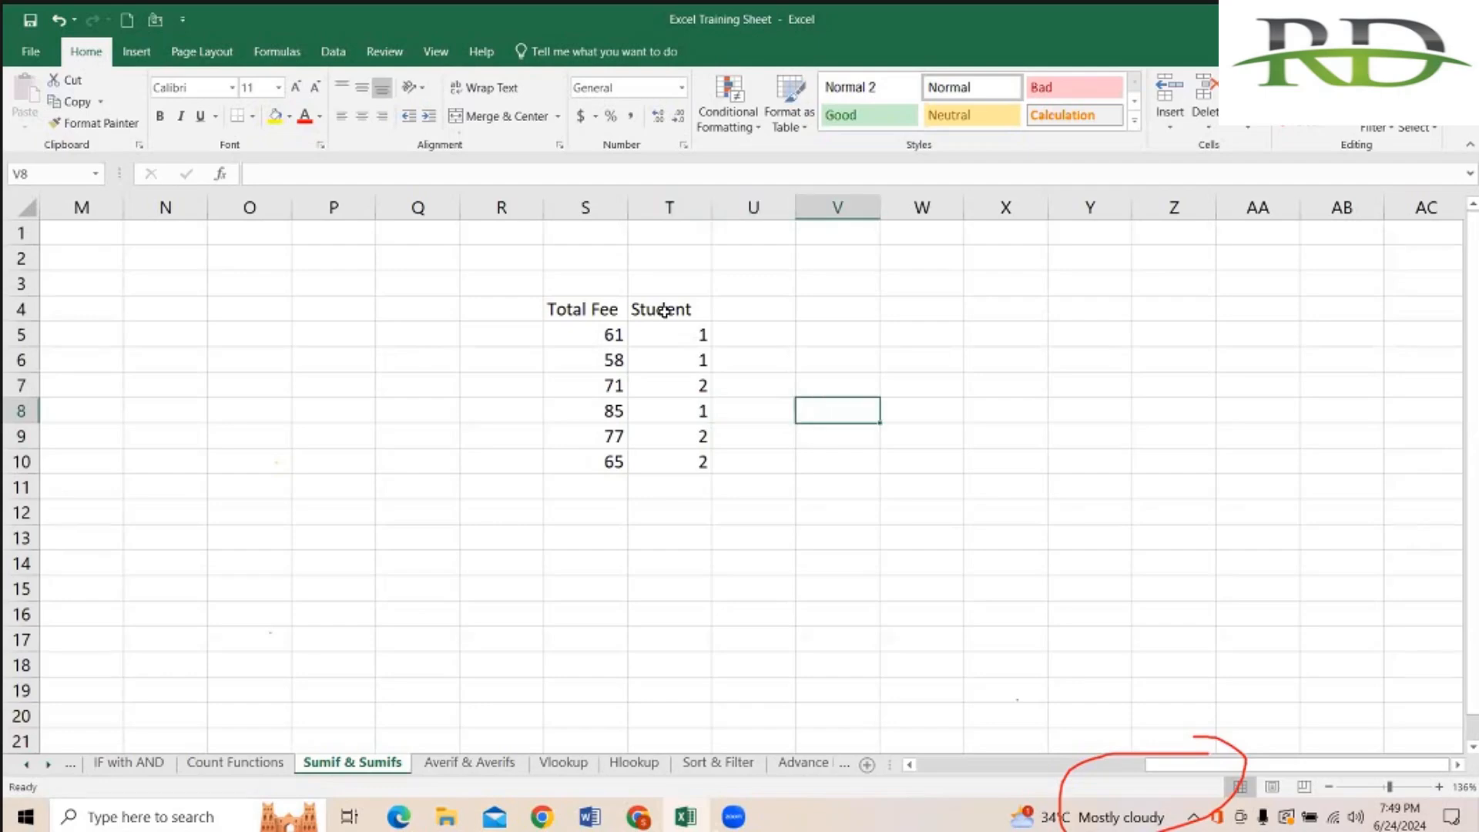
pyautogui.press('Up')
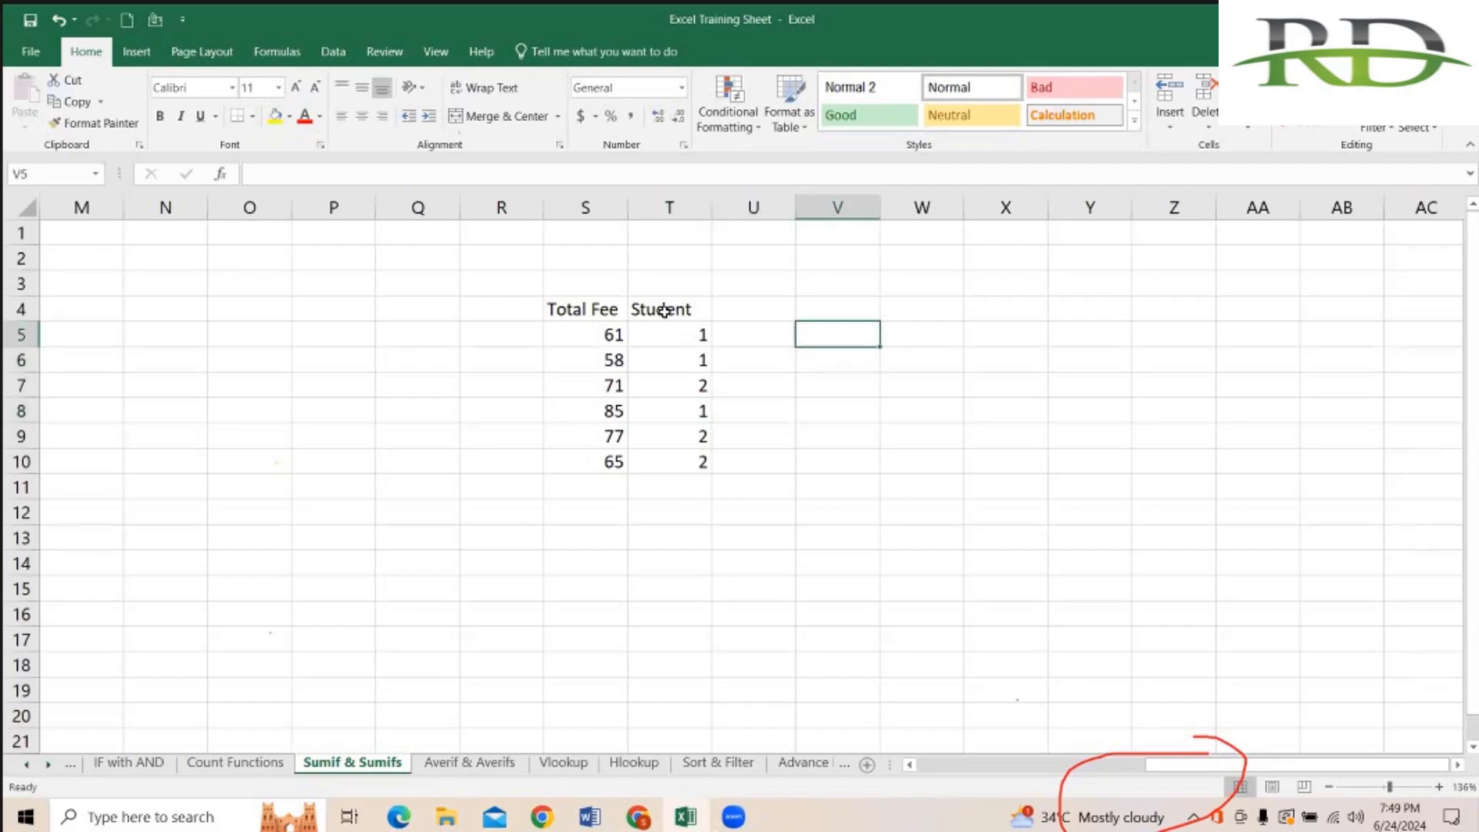
pyautogui.write('=SUM')
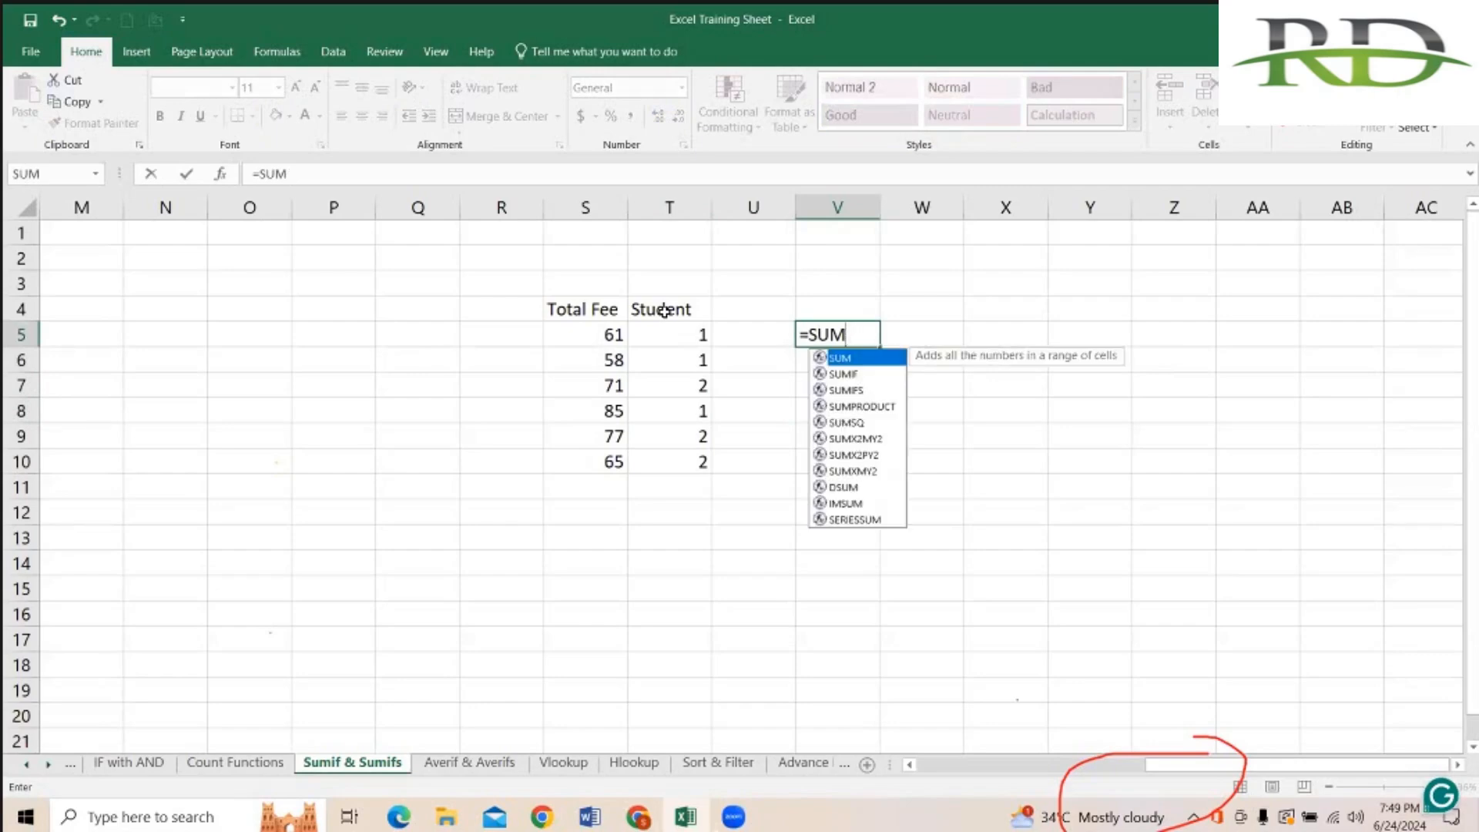
pyautogui.write("if'")
pyautogui.press('Return')
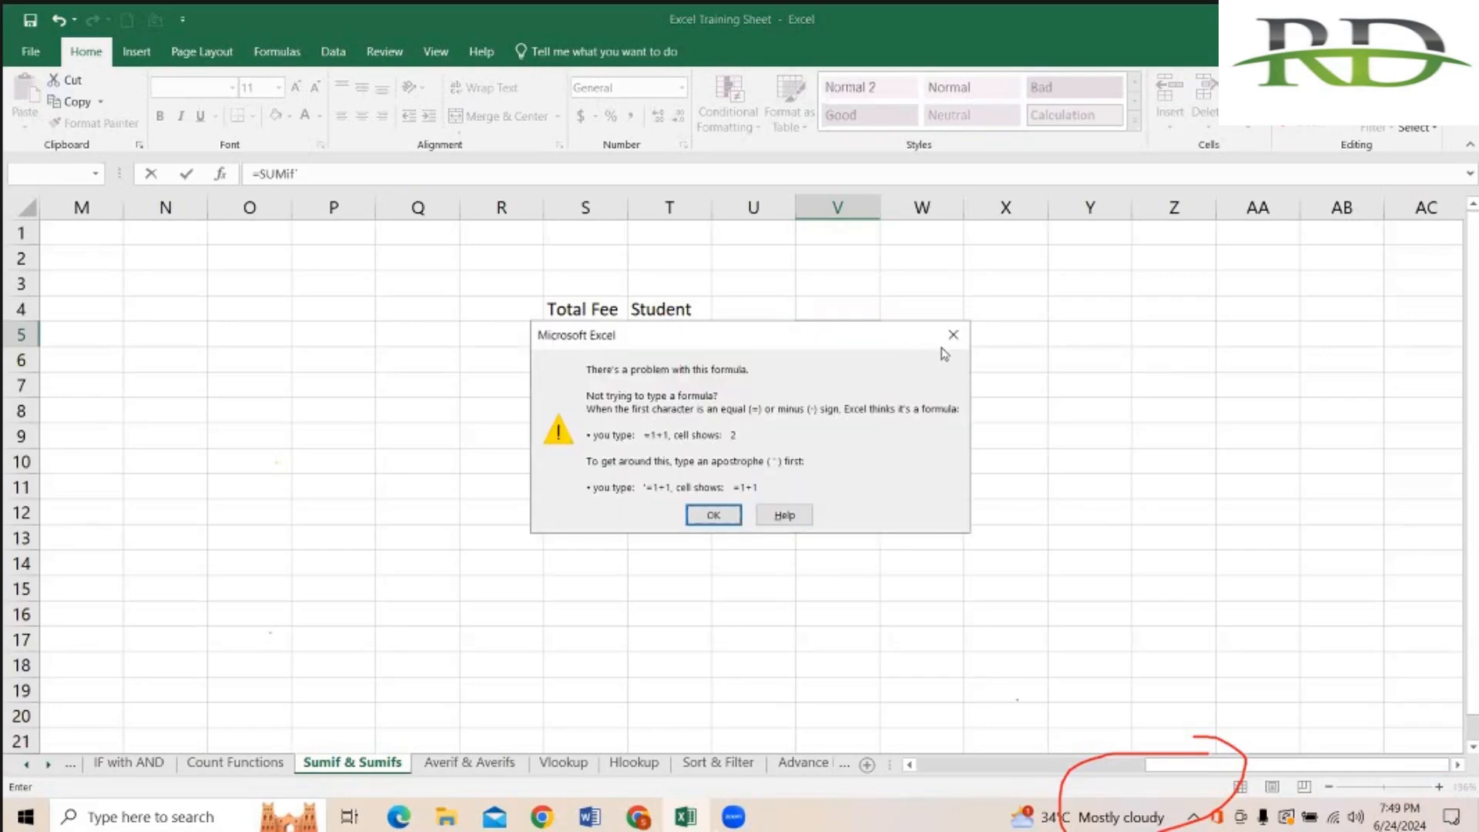
pyautogui.click(952, 334)
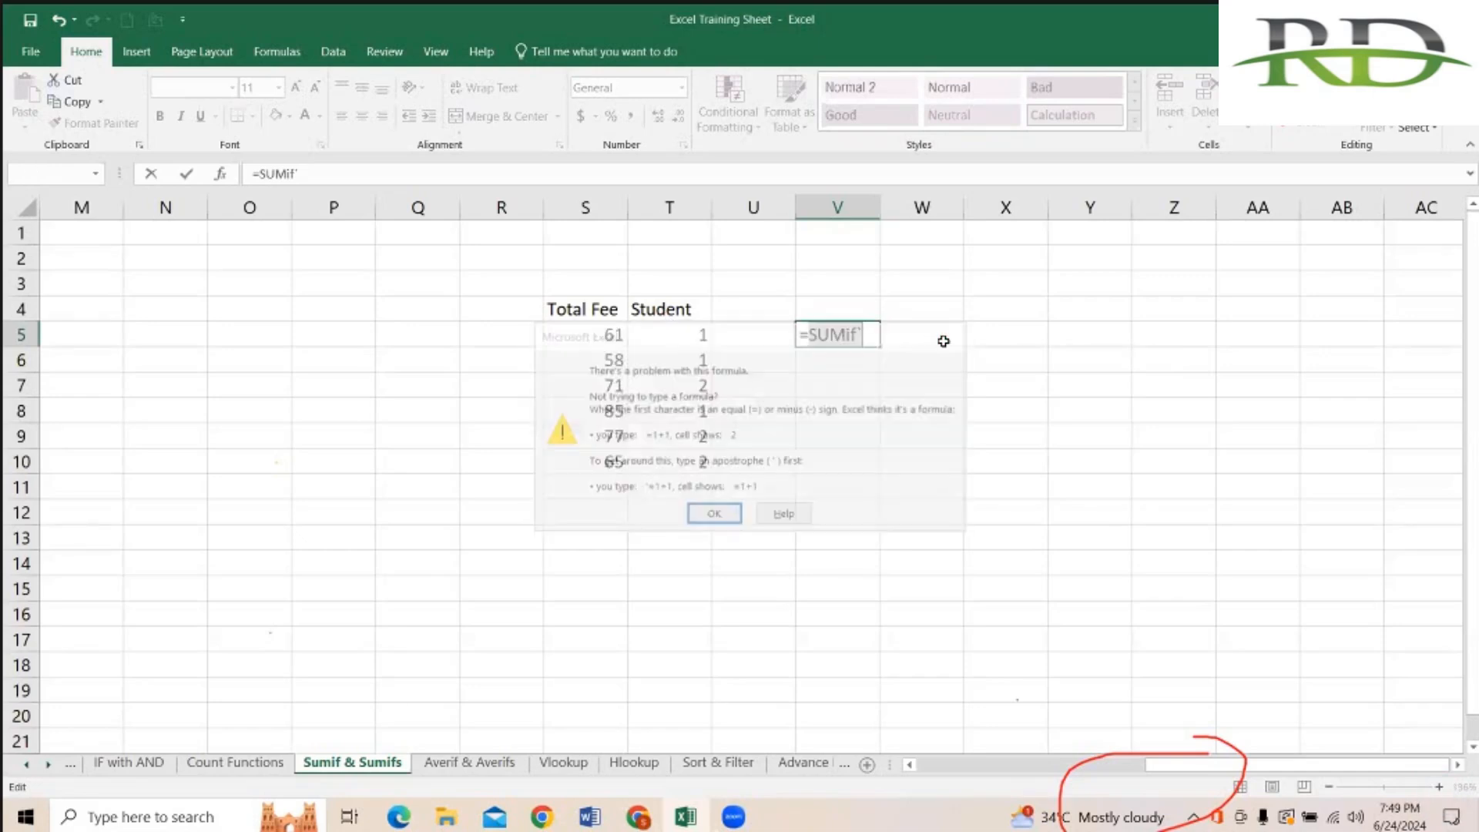
pyautogui.click(872, 333)
pyautogui.press('BackSpace')
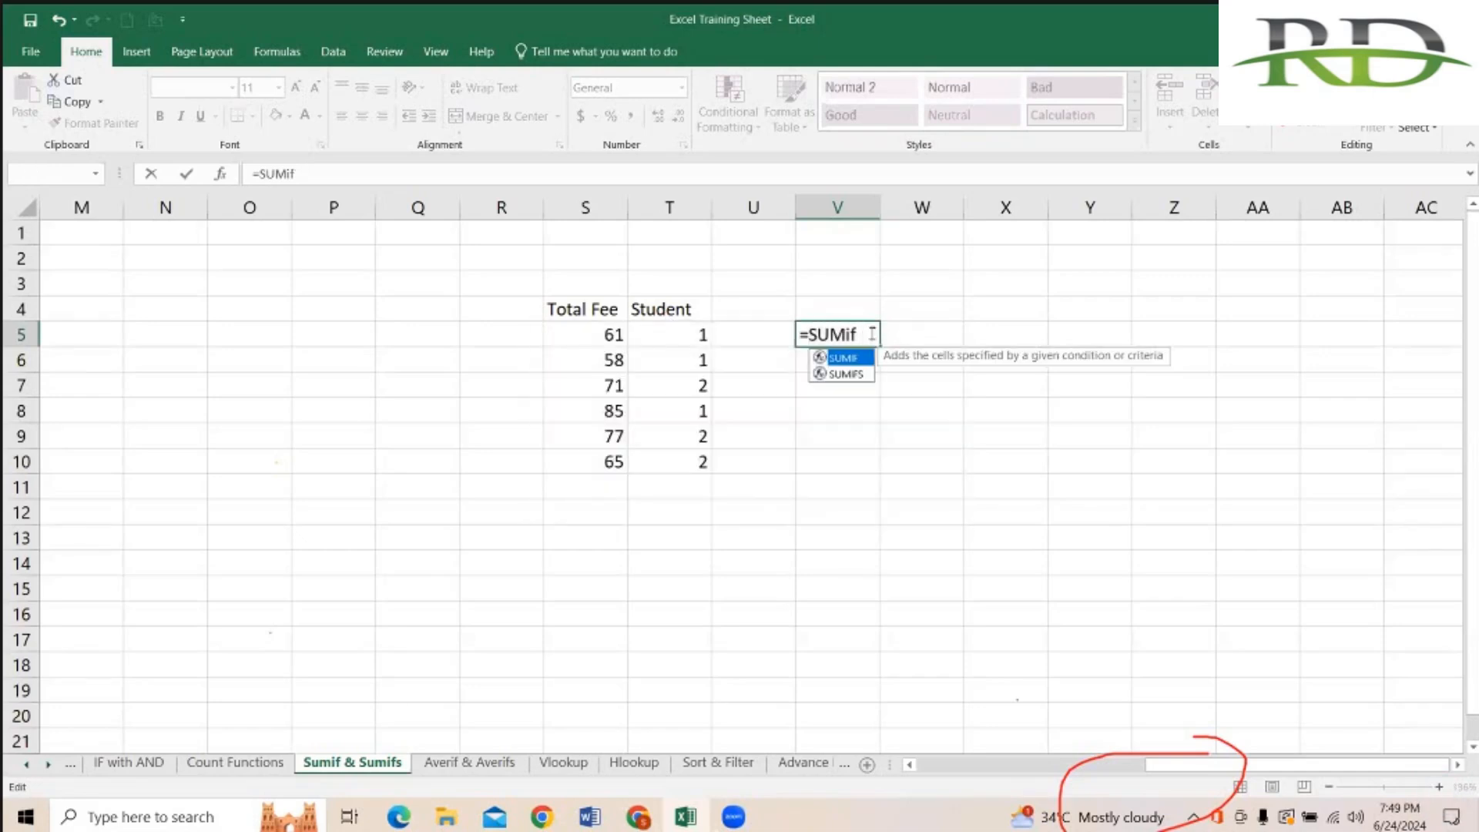
pyautogui.press('BackSpace')
pyautogui.press('BackSpace')
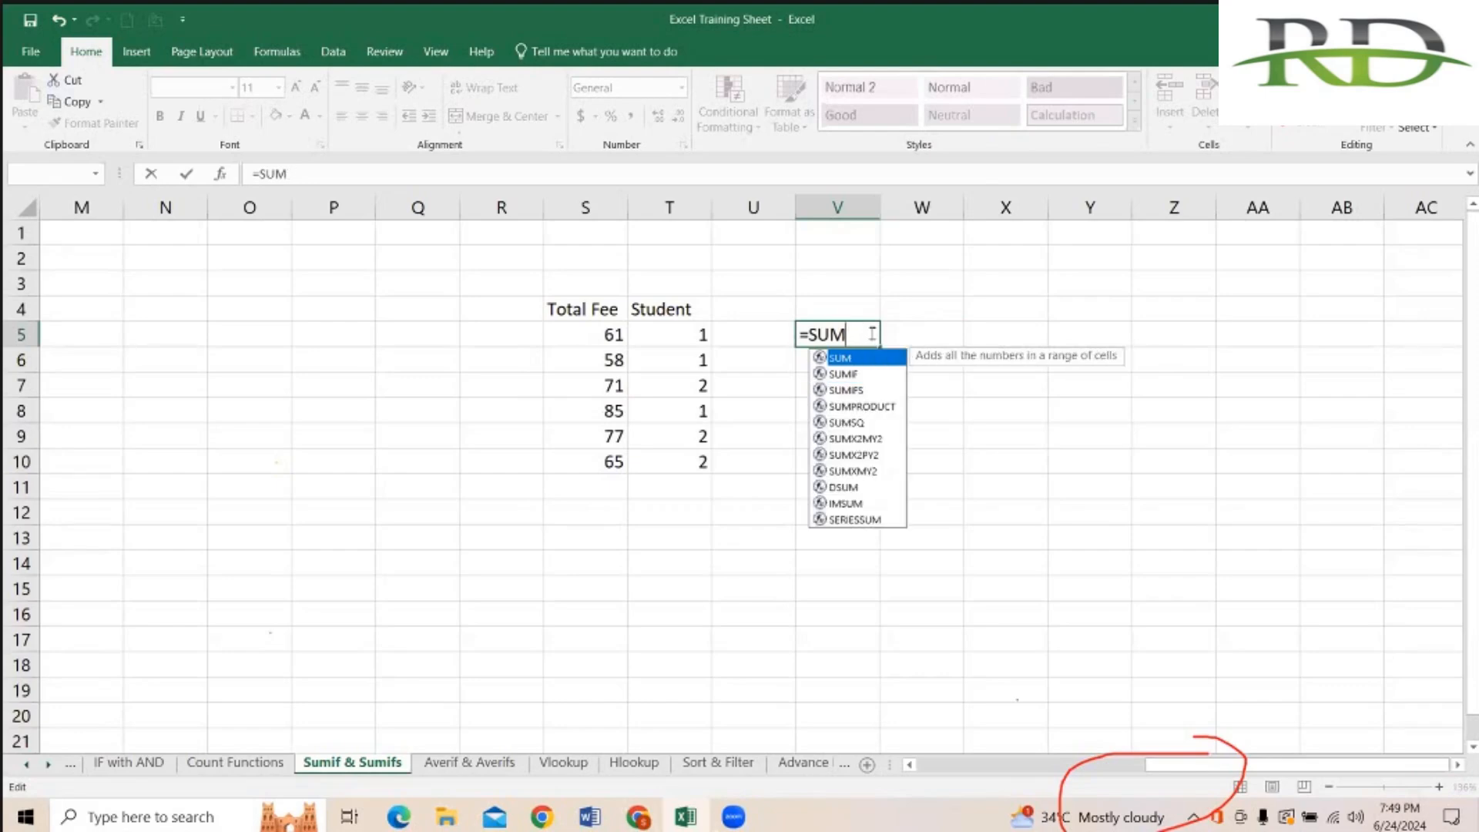
pyautogui.press('BackSpace')
pyautogui.press('BackSpace')
pyautogui.press('BackSpace')
pyautogui.press('BackSpace')
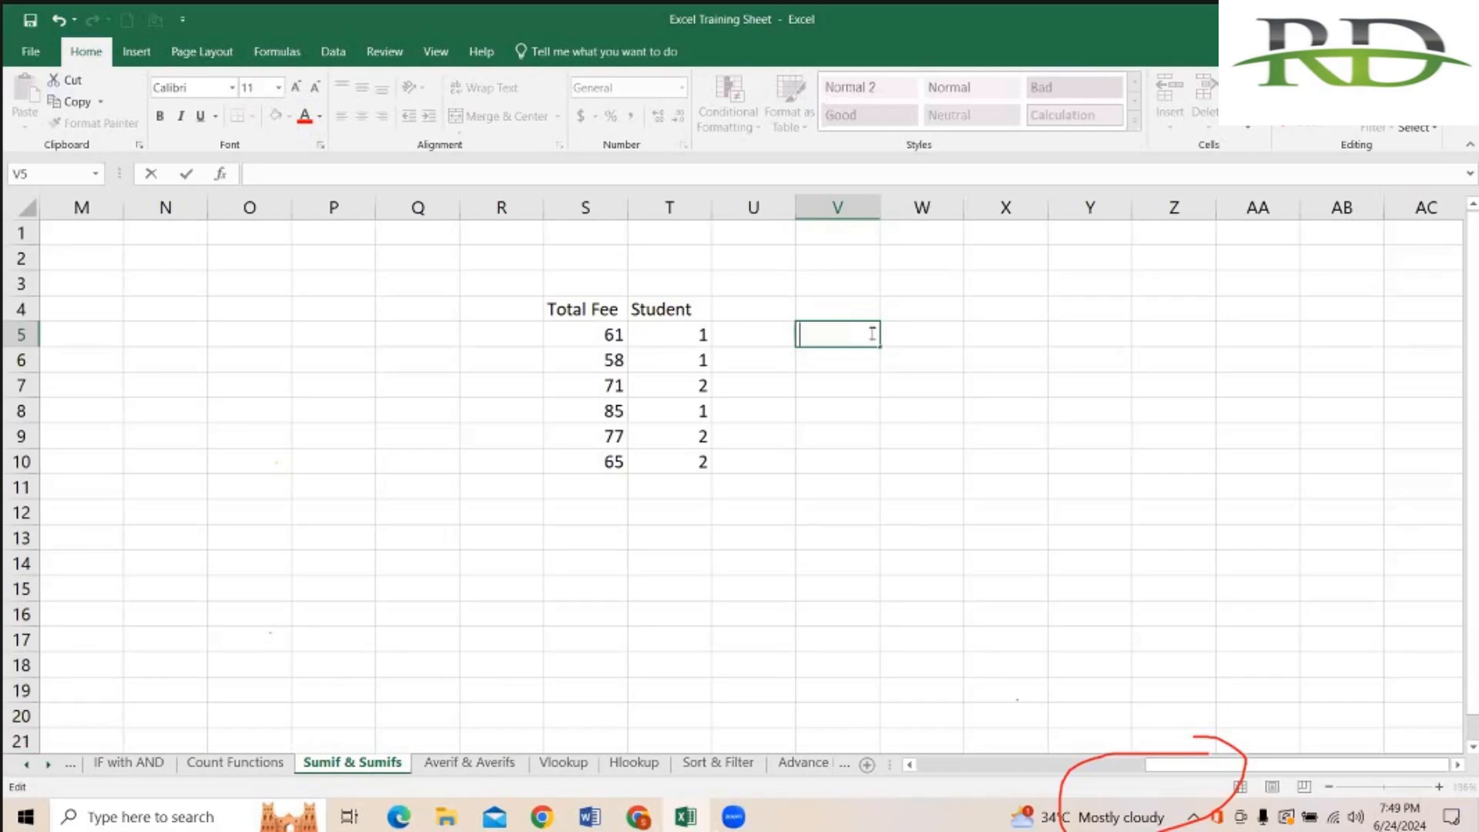
# Step: Replace the Student entry in T5 with Class1
pyautogui.click(676, 338)
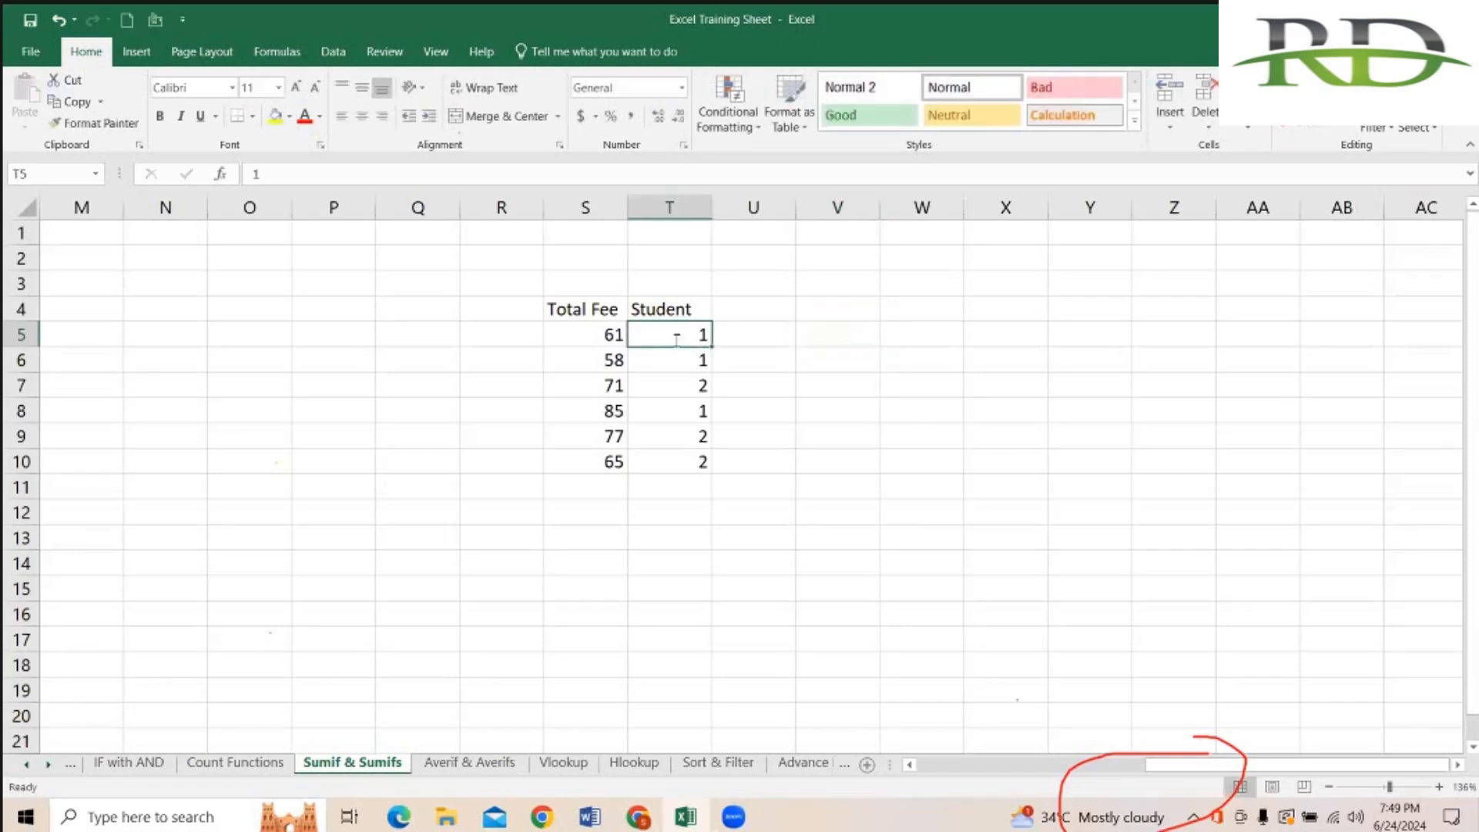
pyautogui.write('Calls')
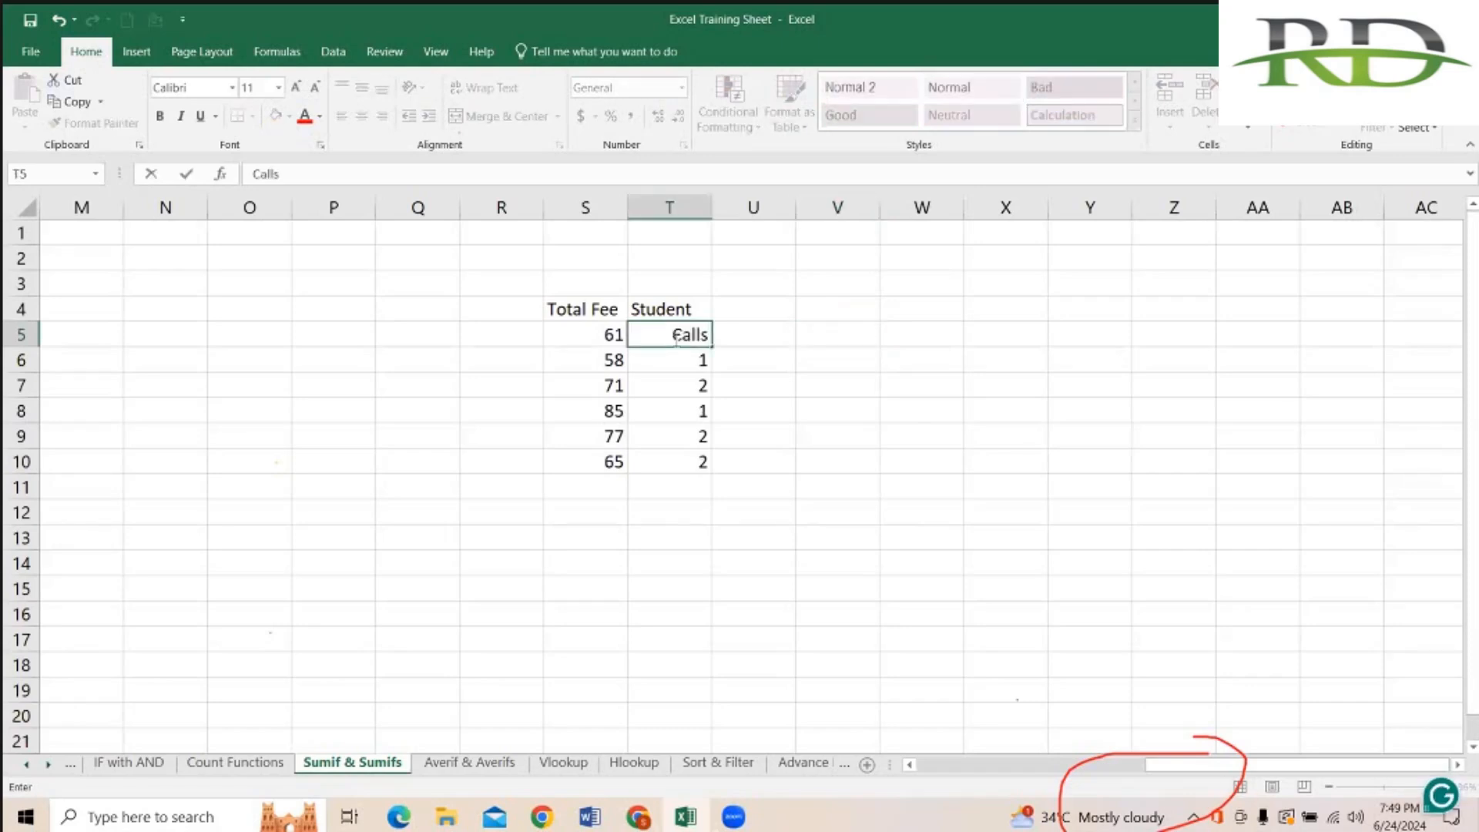
pyautogui.press('BackSpace')
pyautogui.press('BackSpace')
pyautogui.press('BackSpace')
pyautogui.write('lass!')
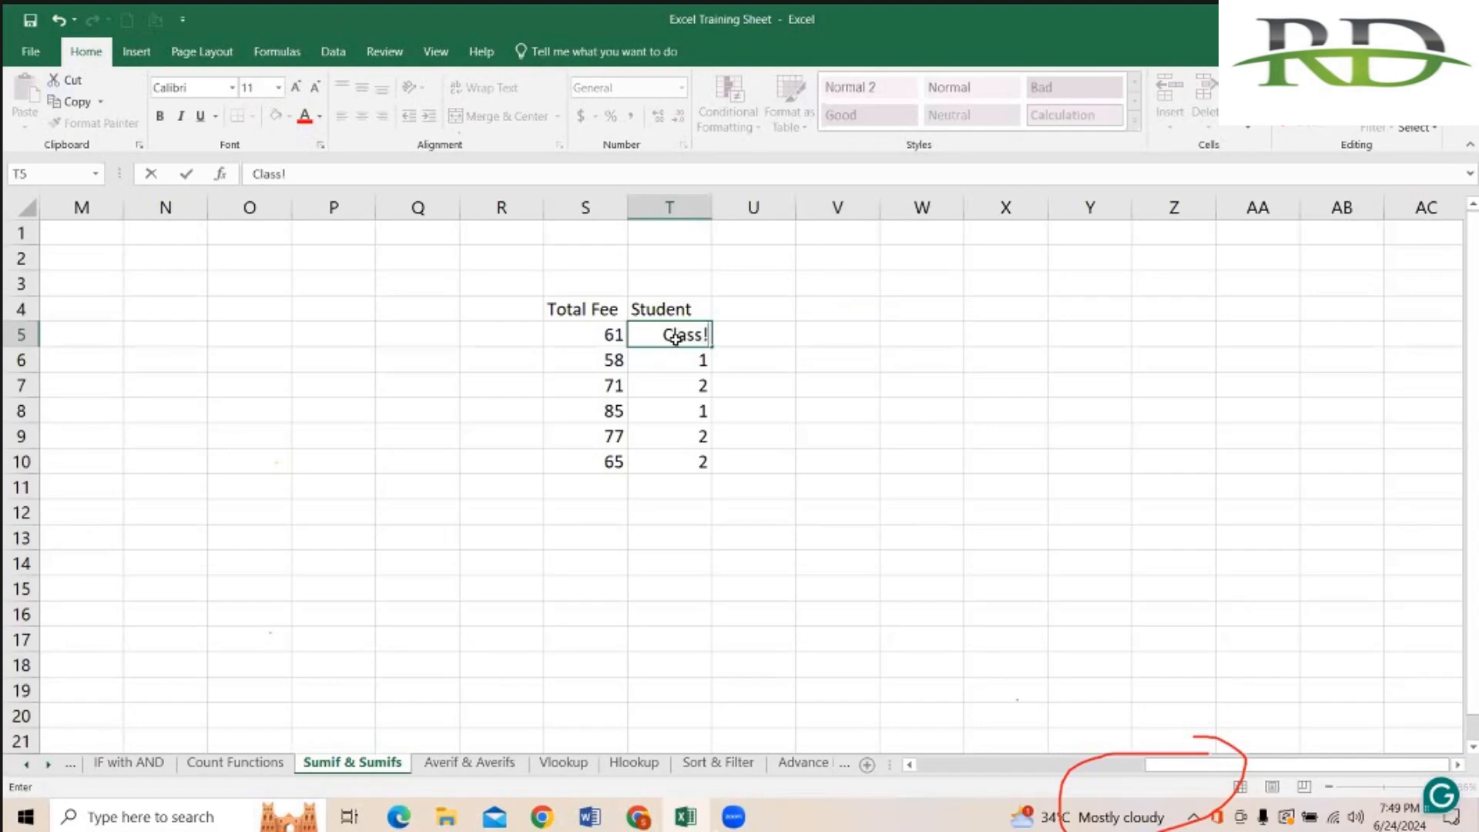
pyautogui.press('Return')
pyautogui.click(676, 339)
pyautogui.click(310, 169)
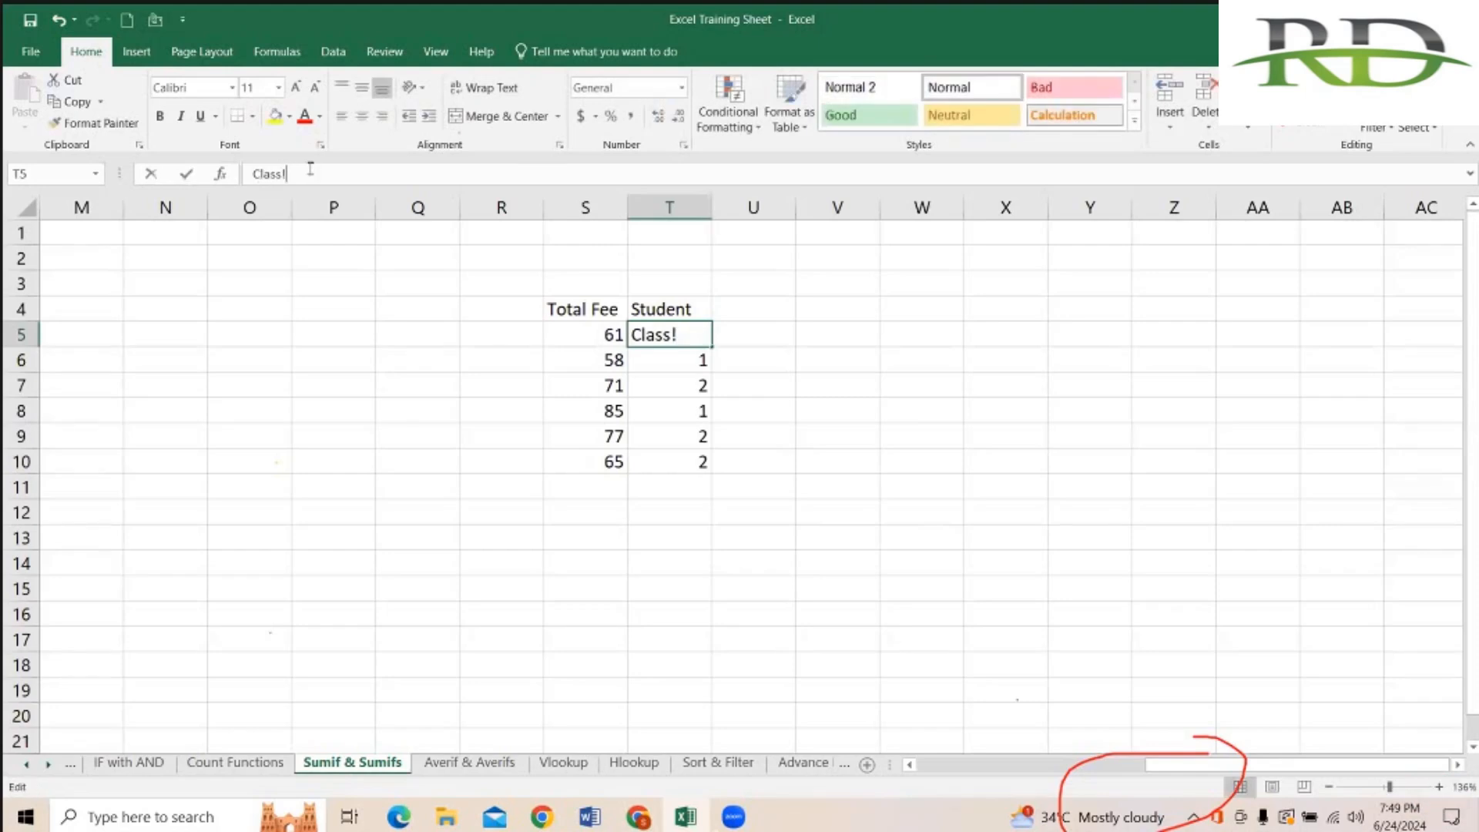
pyautogui.press('BackSpace')
pyautogui.write('1')
pyautogui.press('Return')
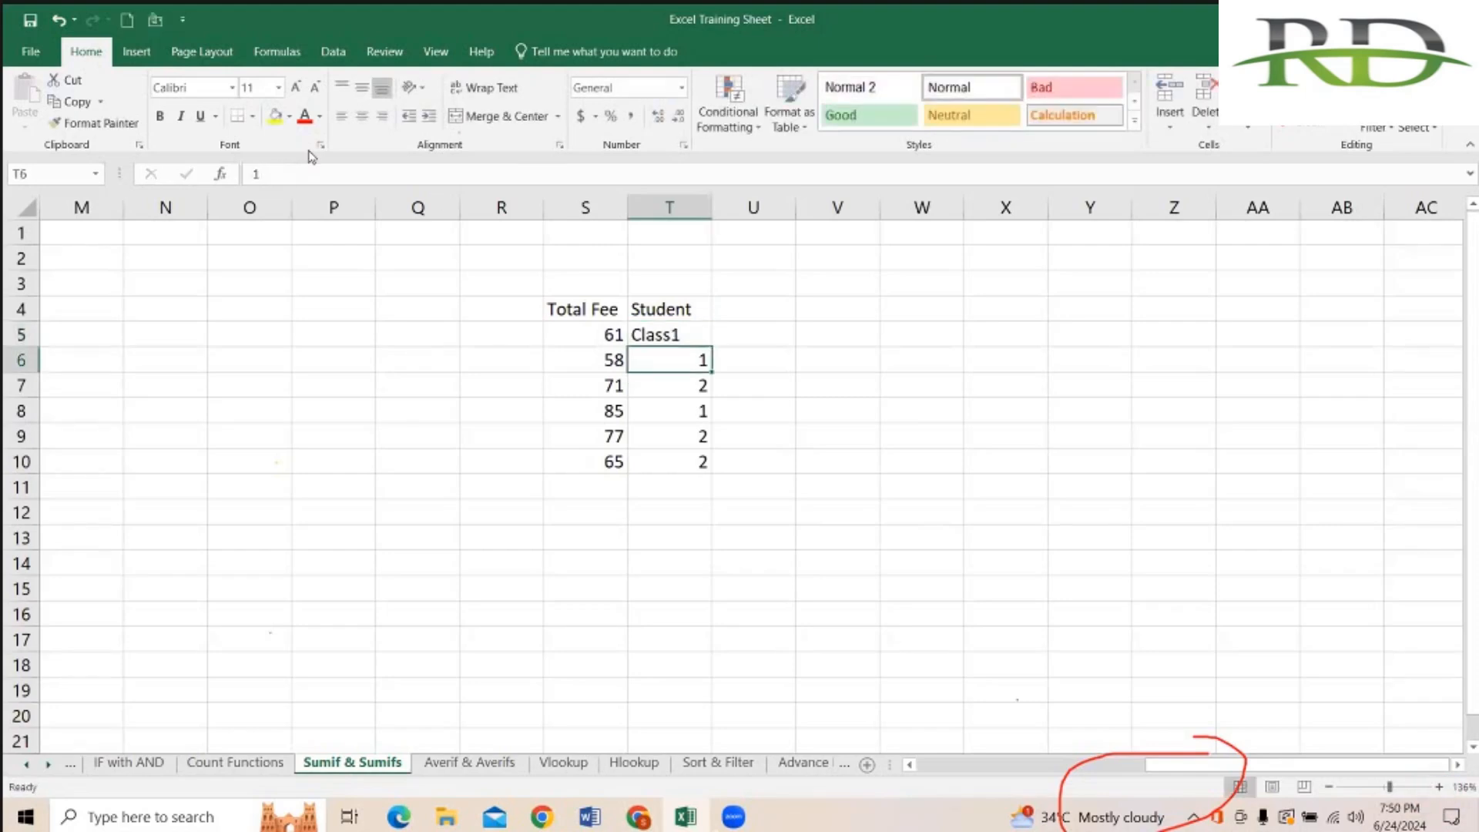
# Step: Change the Student entry in T6 to Class2
pyautogui.click(278, 174)
pyautogui.write('Class')
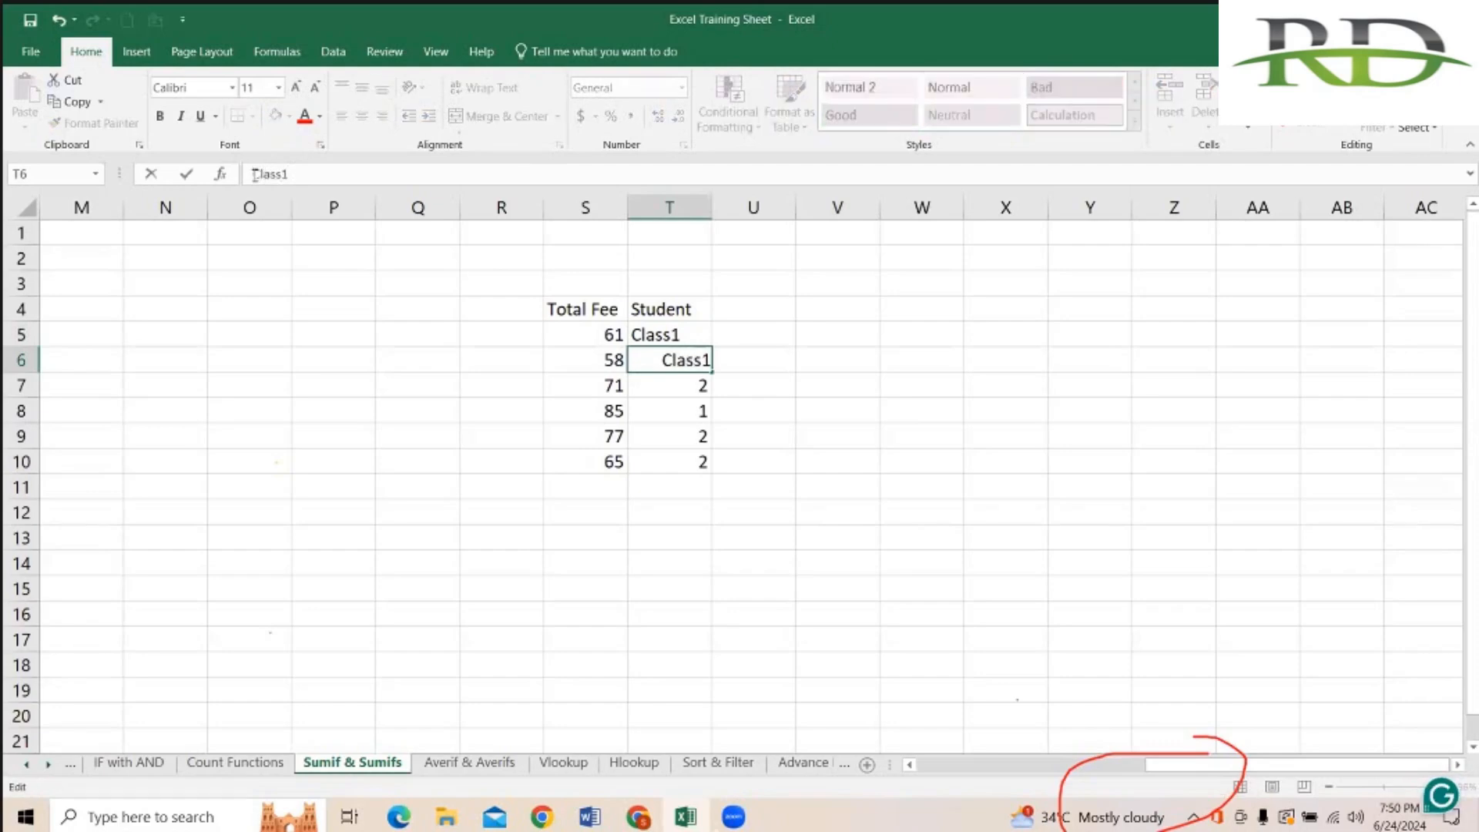
pyautogui.press('Delete')
pyautogui.write('2')
pyautogui.click(811, 433)
# Step: Copy the Class1 entry from T5 into T8 and T10 of the Student column
pyautogui.click(690, 334)
pyautogui.hotkey('ctrl', 'c')
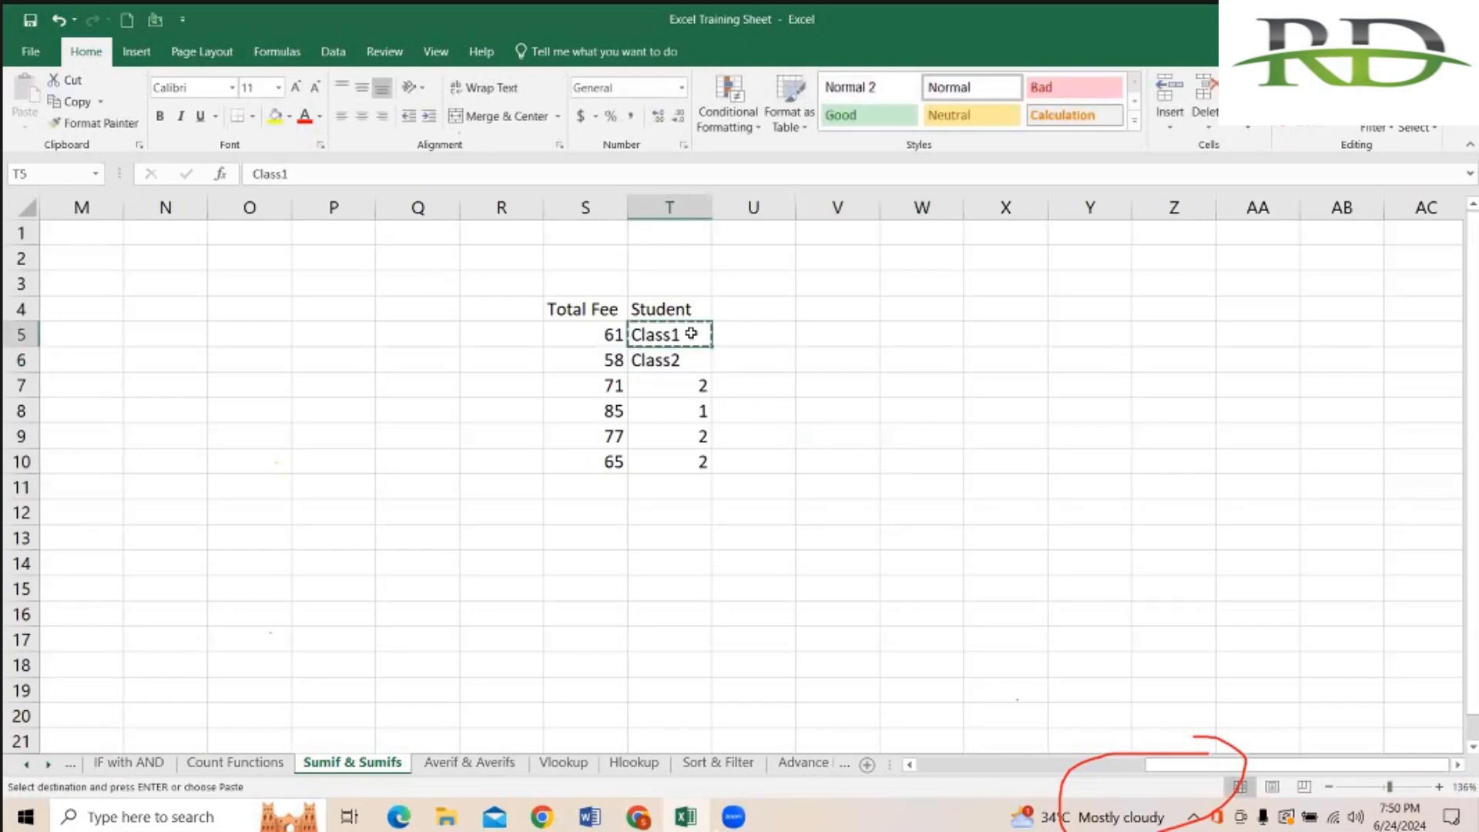
pyautogui.press('Down')
pyautogui.press('Down')
pyautogui.press('Down')
pyautogui.hotkey('ctrl', 'v')
pyautogui.press('Down')
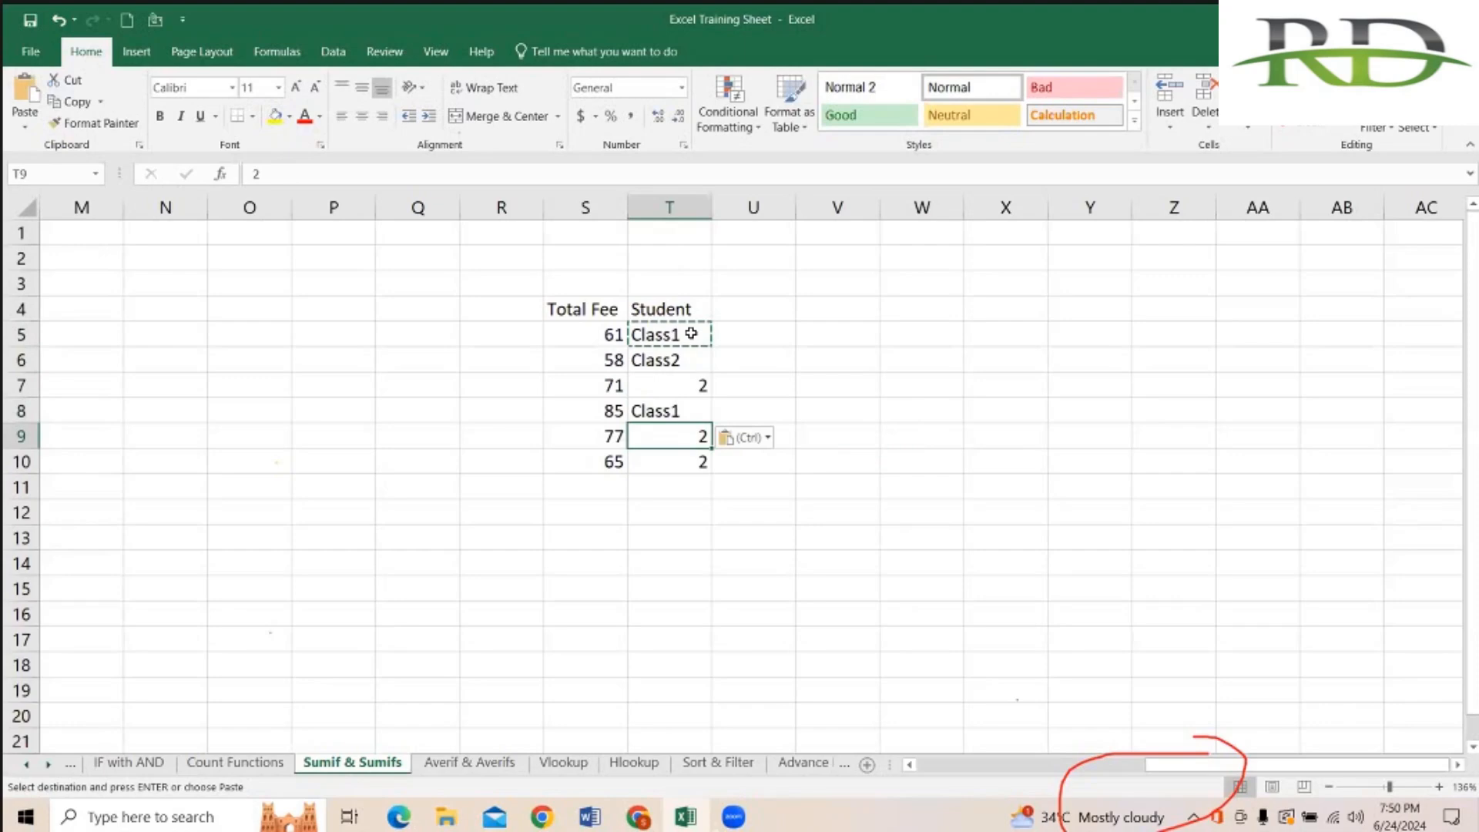
pyautogui.press('Down')
pyautogui.hotkey('ctrl', 'v')
# Step: Copy the Class2 entry from T6 into T7 and T9 of the Student column
pyautogui.press('Up')
pyautogui.press('Up')
pyautogui.press('Up')
pyautogui.press('Up')
pyautogui.hotkey('ctrl', 'c')
pyautogui.press('Down')
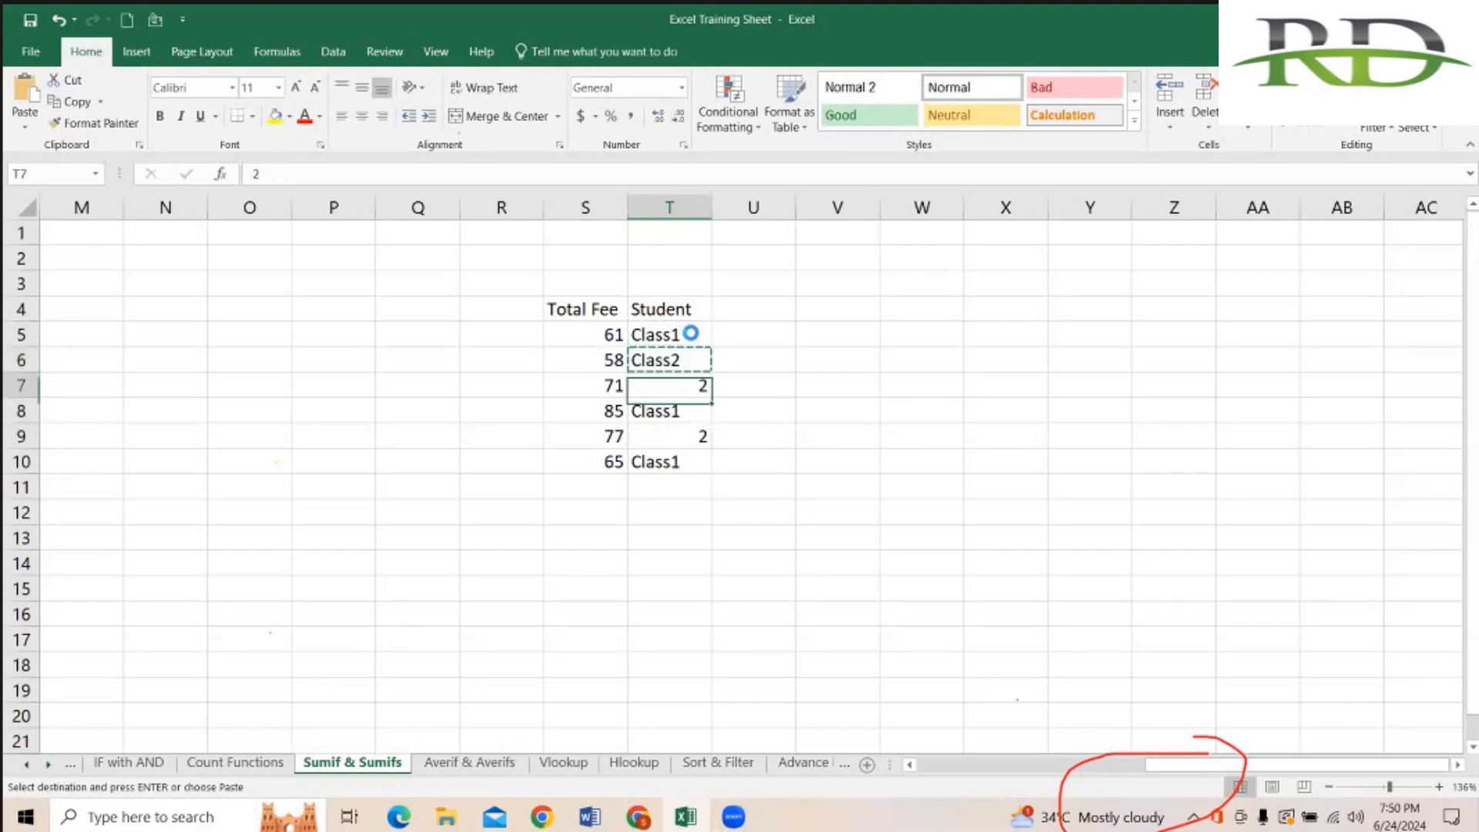
pyautogui.hotkey('ctrl', 'v')
pyautogui.press('Down')
pyautogui.press('Down')
pyautogui.hotkey('ctrl', 'v')
# Step: Start a SUMIF formula in V7 with the Student entries T5:T10 as the criteria range
pyautogui.press('Up')
pyautogui.press('Up')
pyautogui.press('Right')
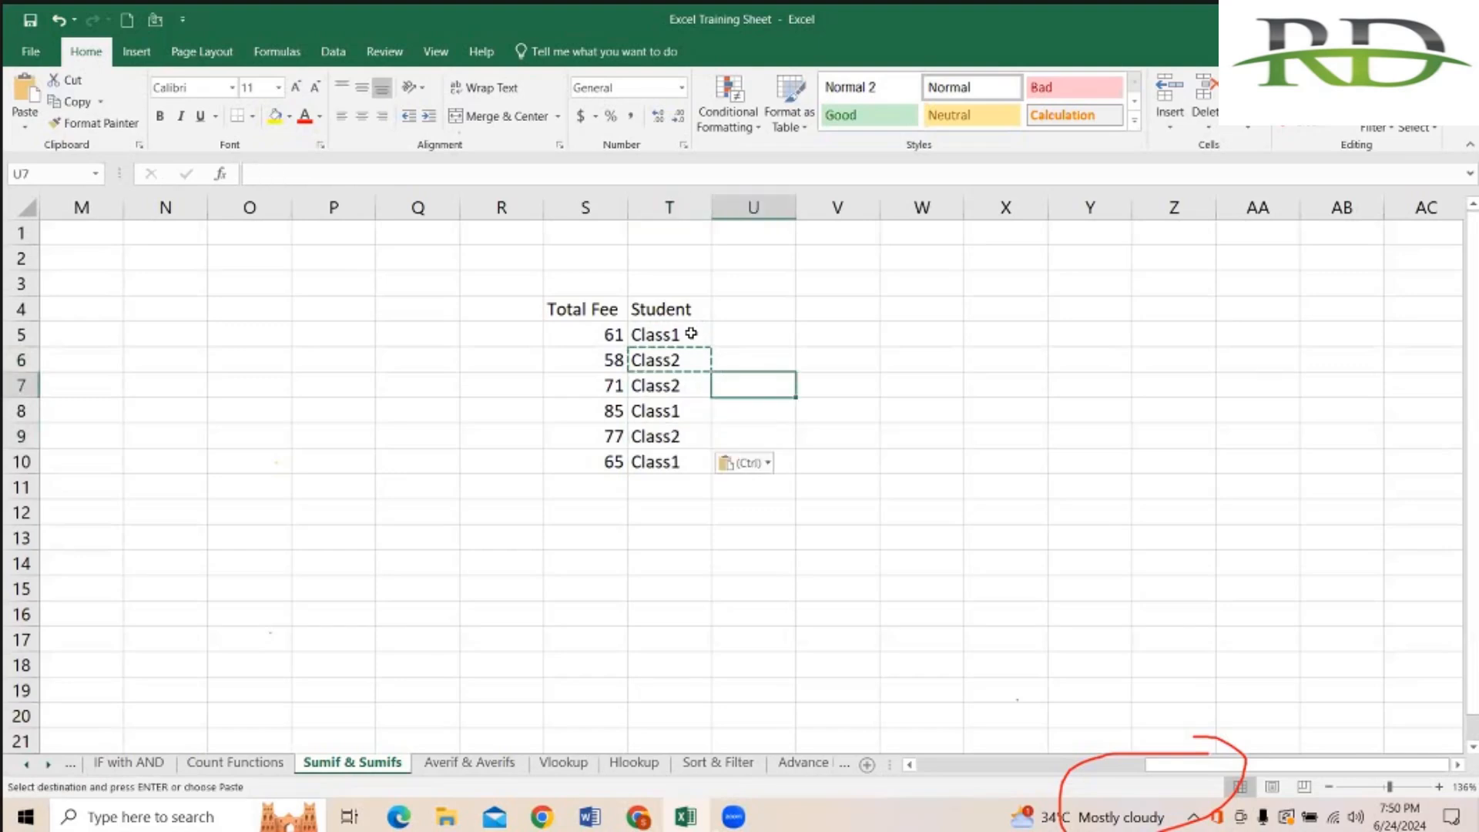
pyautogui.press('Right')
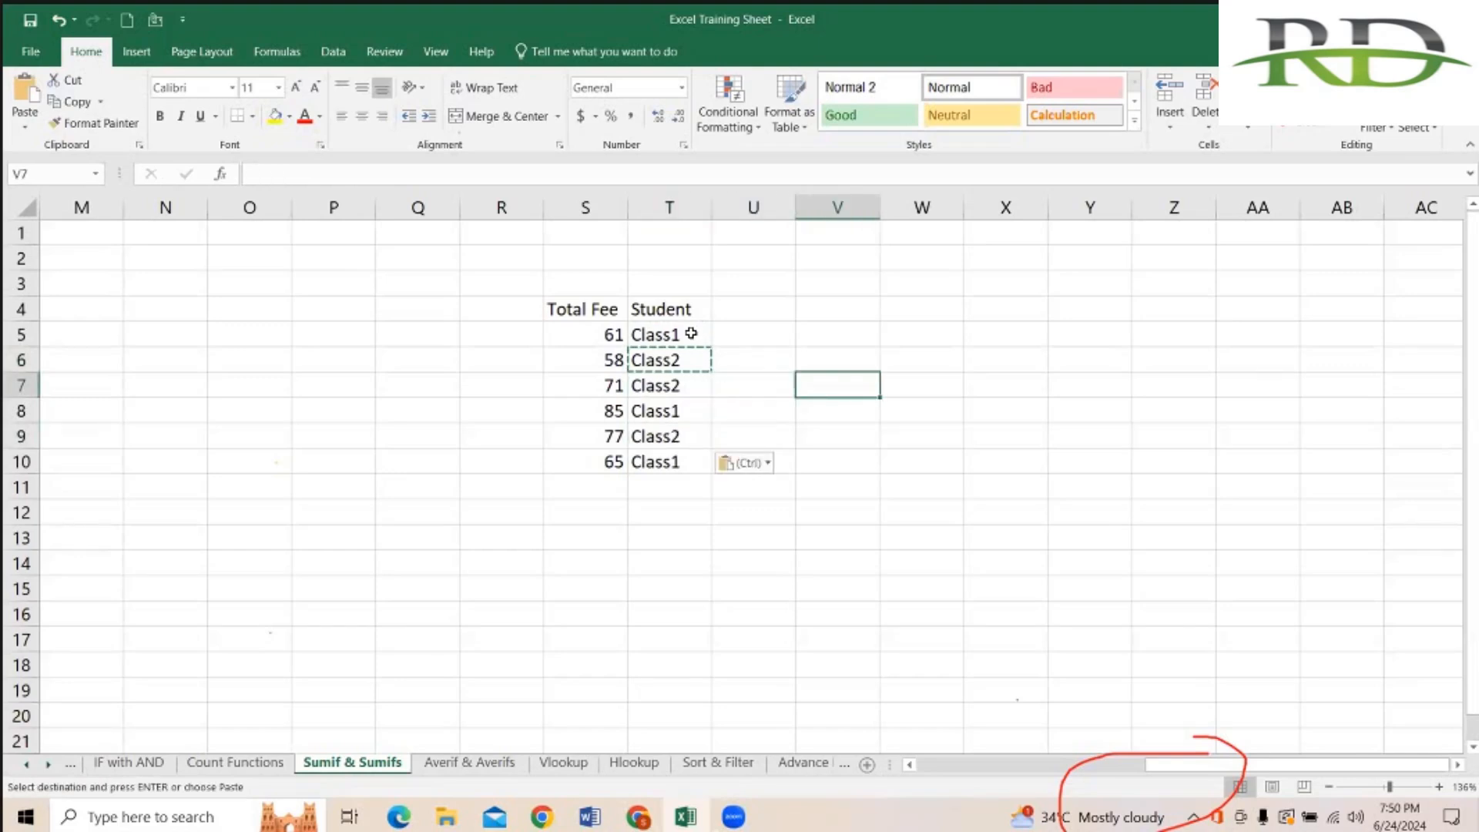
pyautogui.write('=sum')
pyautogui.press('Down')
pyautogui.press('Down')
pyautogui.press('Up')
pyautogui.press('Tab')
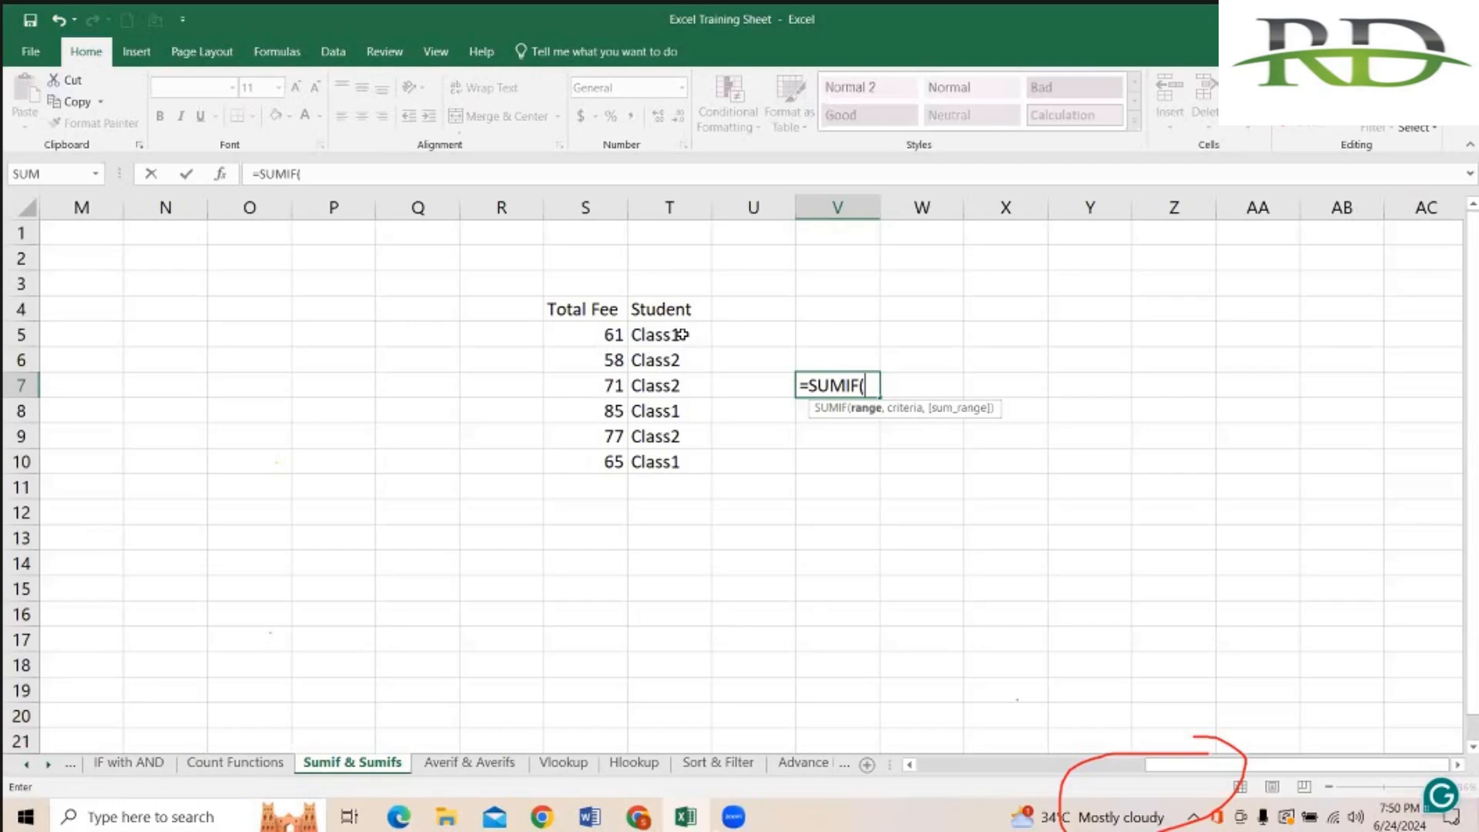
pyautogui.click(682, 335)
pyautogui.moveTo(683, 415); pyautogui.dragTo(681, 465)
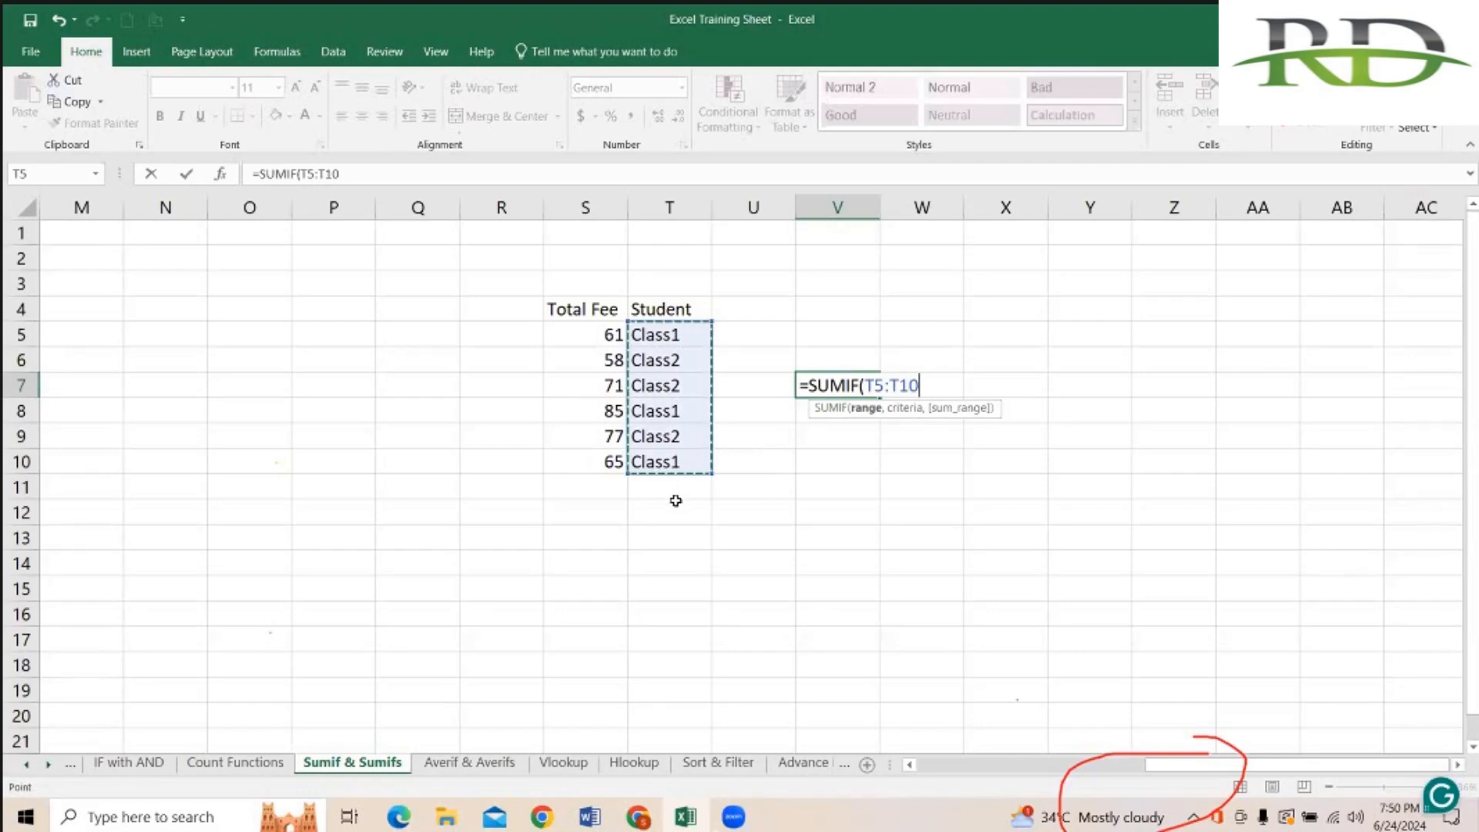
# Step: Complete the V7 SUMIF formula with the criterion "Class1" and the Total Fee values S5:S10 as sum range
pyautogui.write(', "')
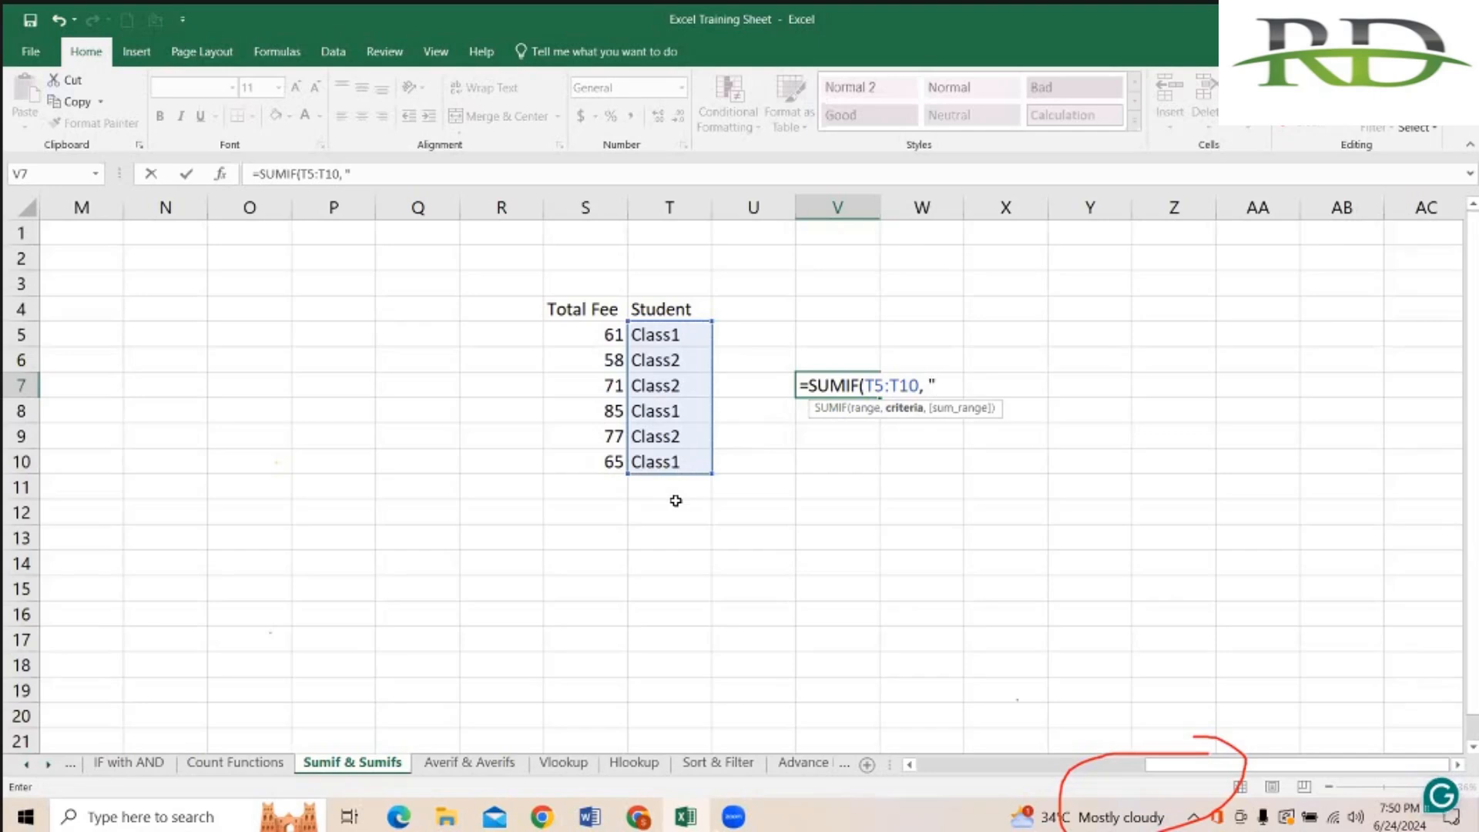
pyautogui.write('Class1')
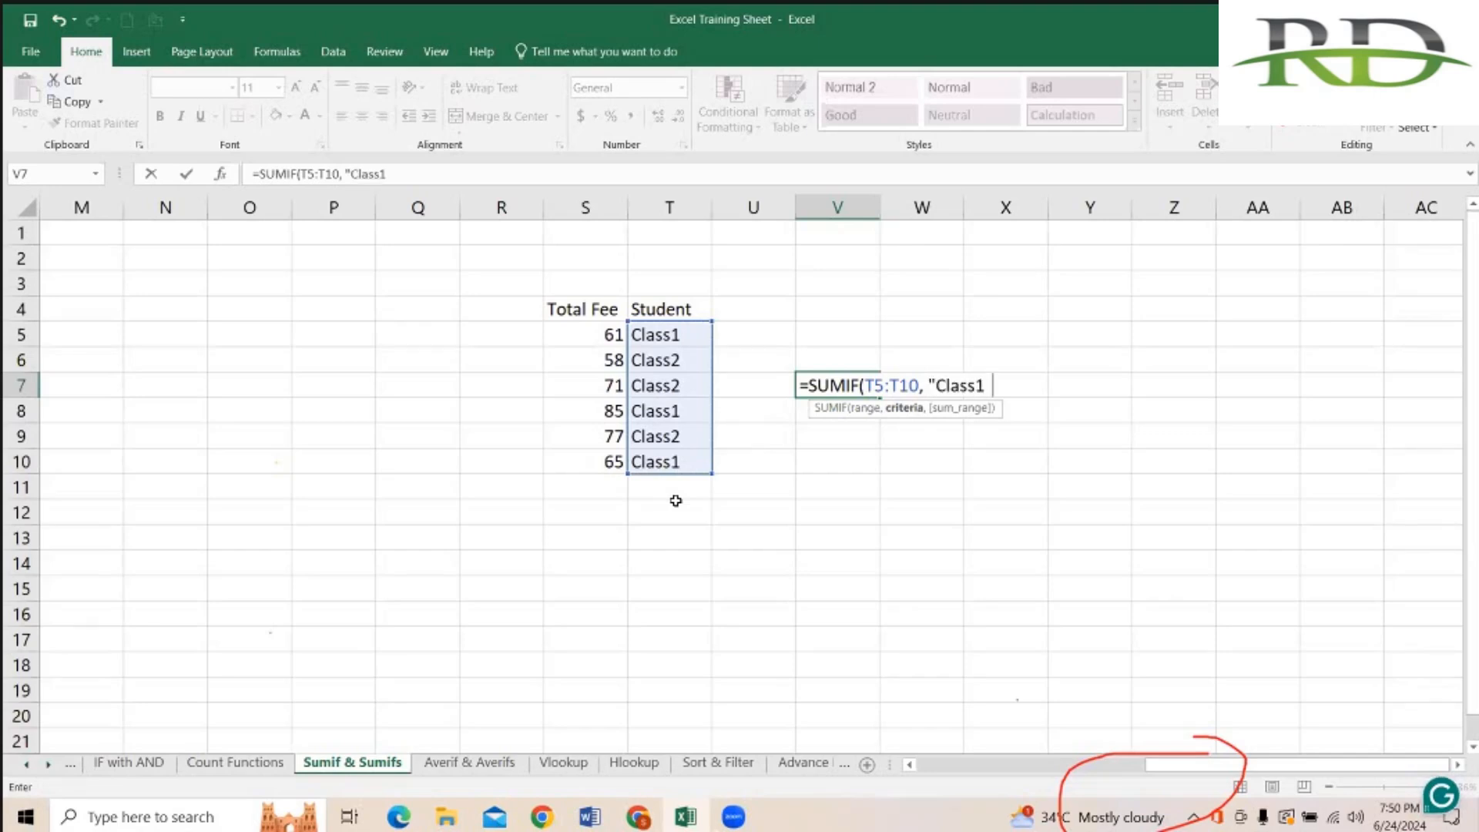
pyautogui.write('",')
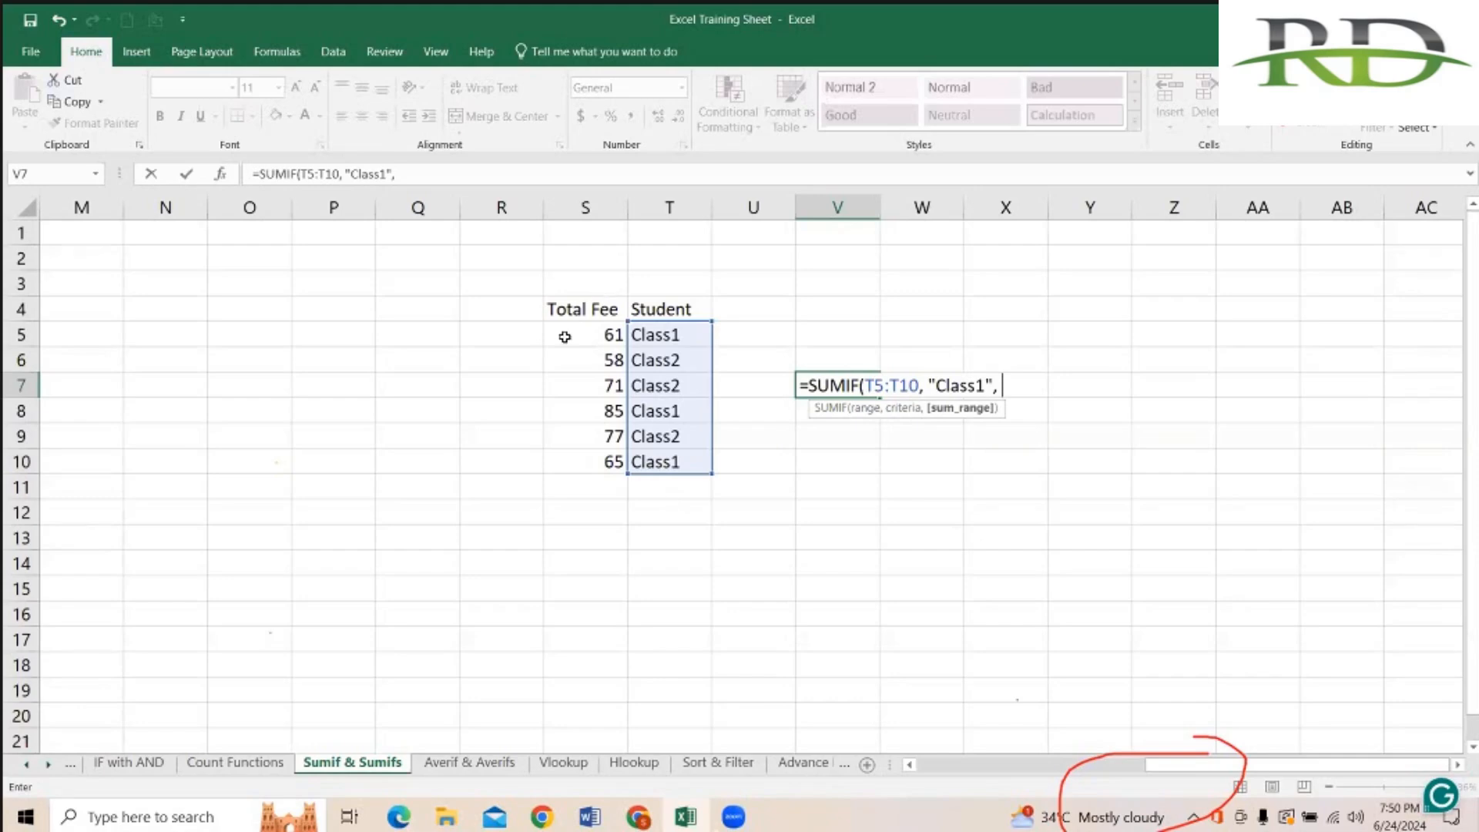
pyautogui.moveTo(566, 395); pyautogui.dragTo(571, 469)
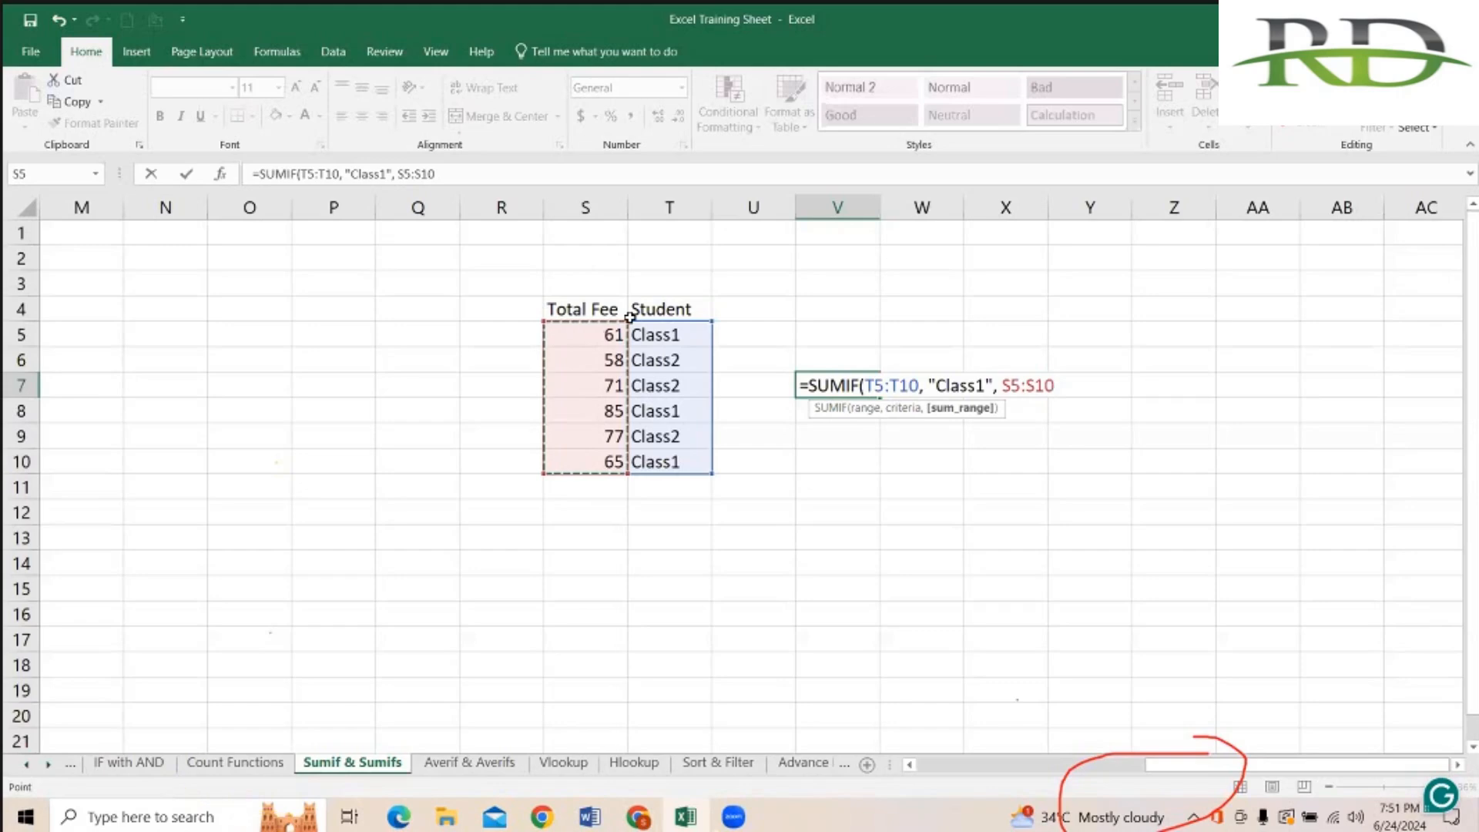
pyautogui.write(')')
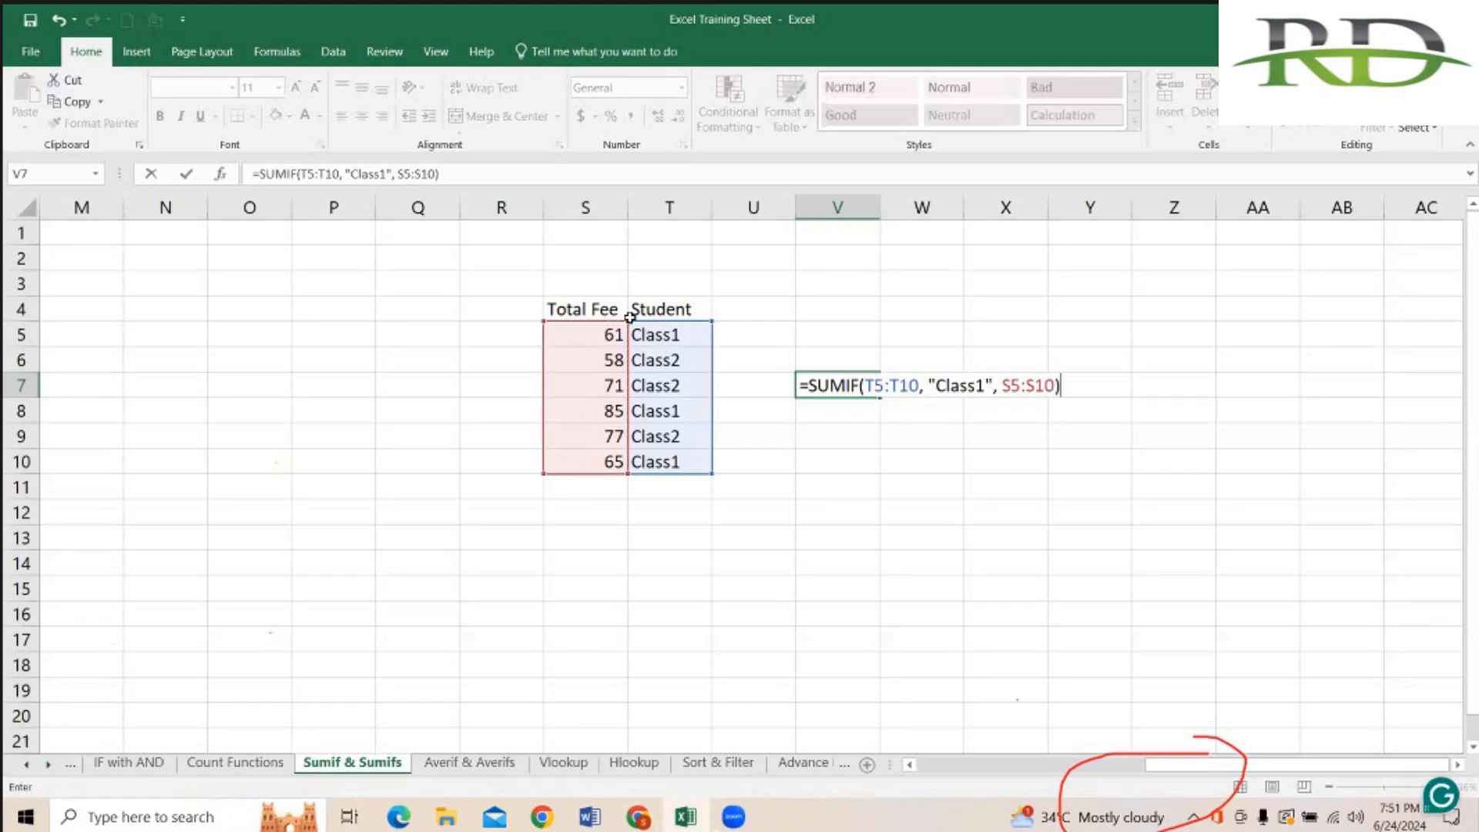
pyautogui.press('Return')
pyautogui.press('Up')
# Step: Commit the V7 formula and turn on filtering for the Total Fee and Student headers
pyautogui.click(645, 313)
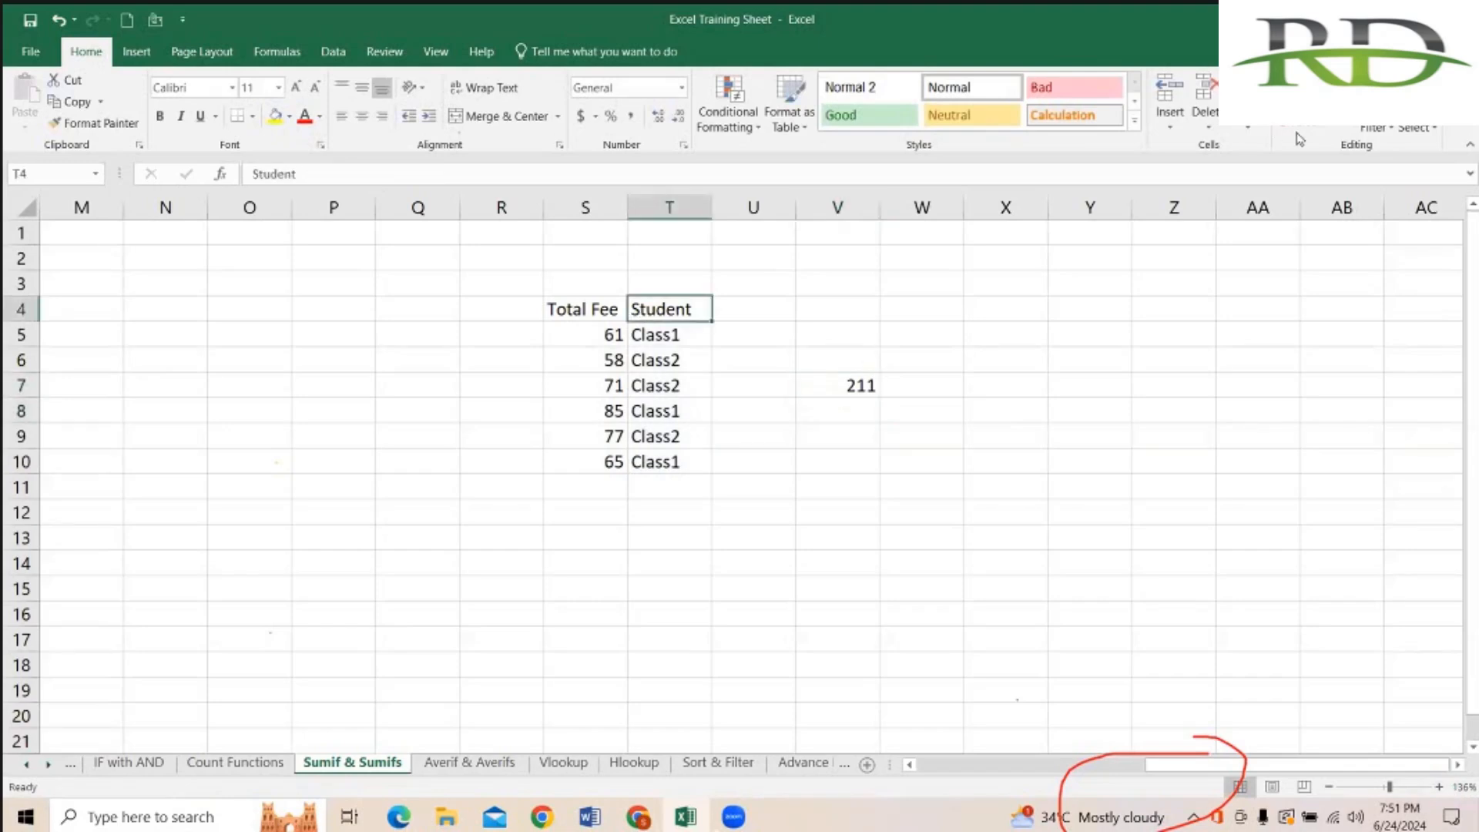
pyautogui.click(1409, 130)
pyautogui.click(1379, 129)
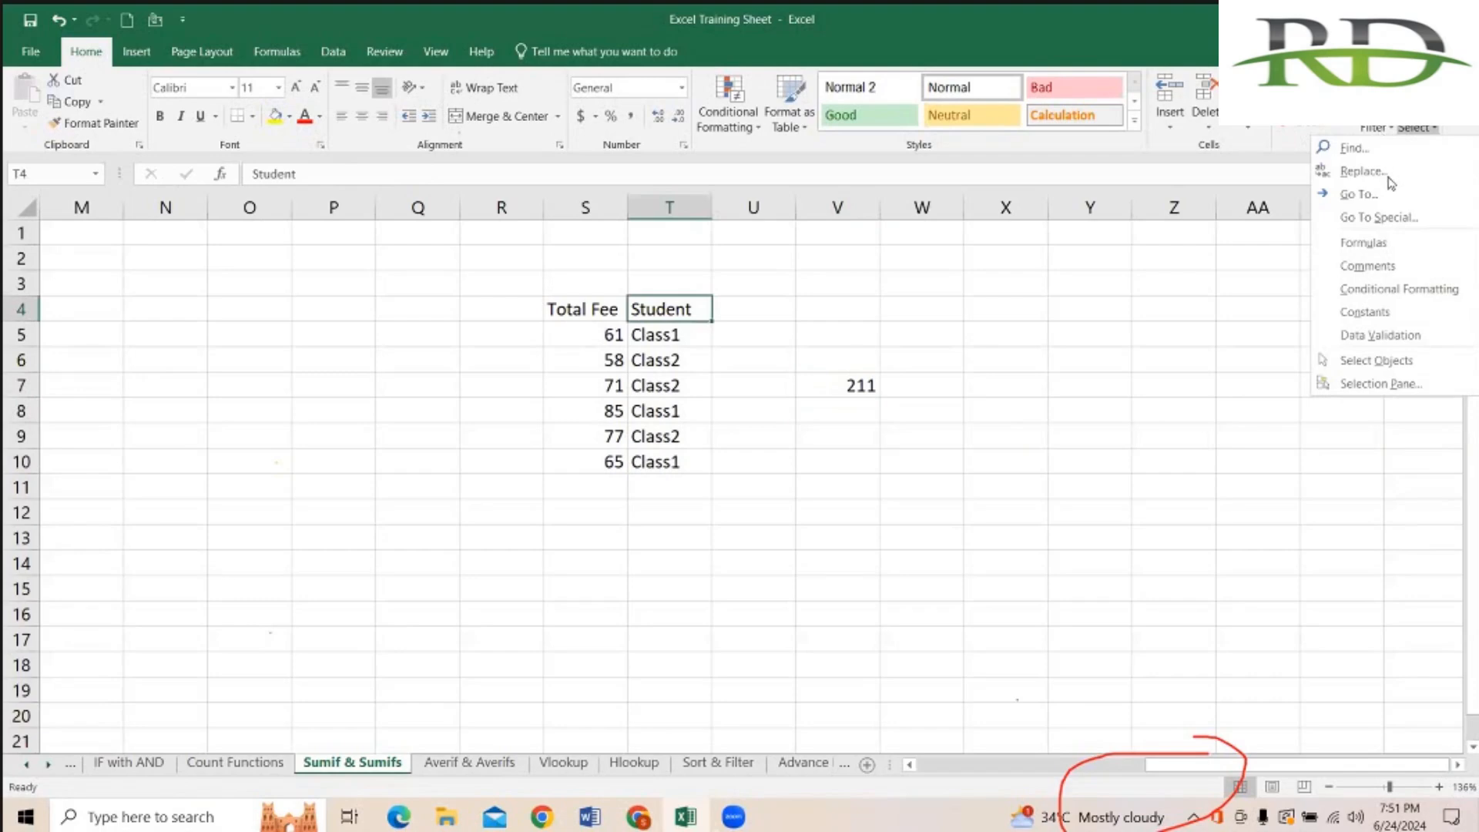
pyautogui.press('f')
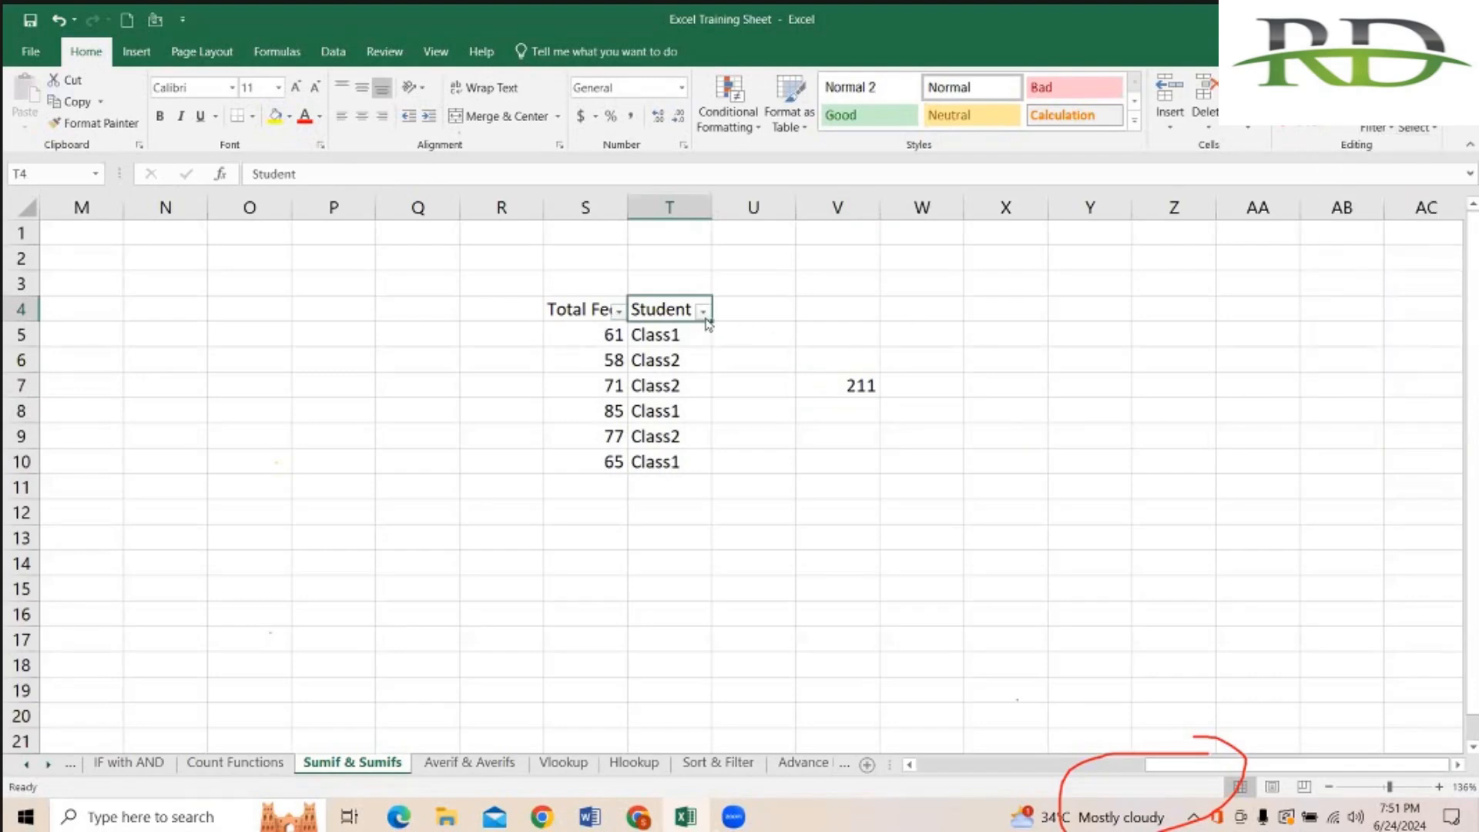
# Step: Filter the Student column to Class1 only and select the visible Total Fee values to check their sum
pyautogui.click(703, 311)
pyautogui.click(523, 501)
pyautogui.click(508, 513)
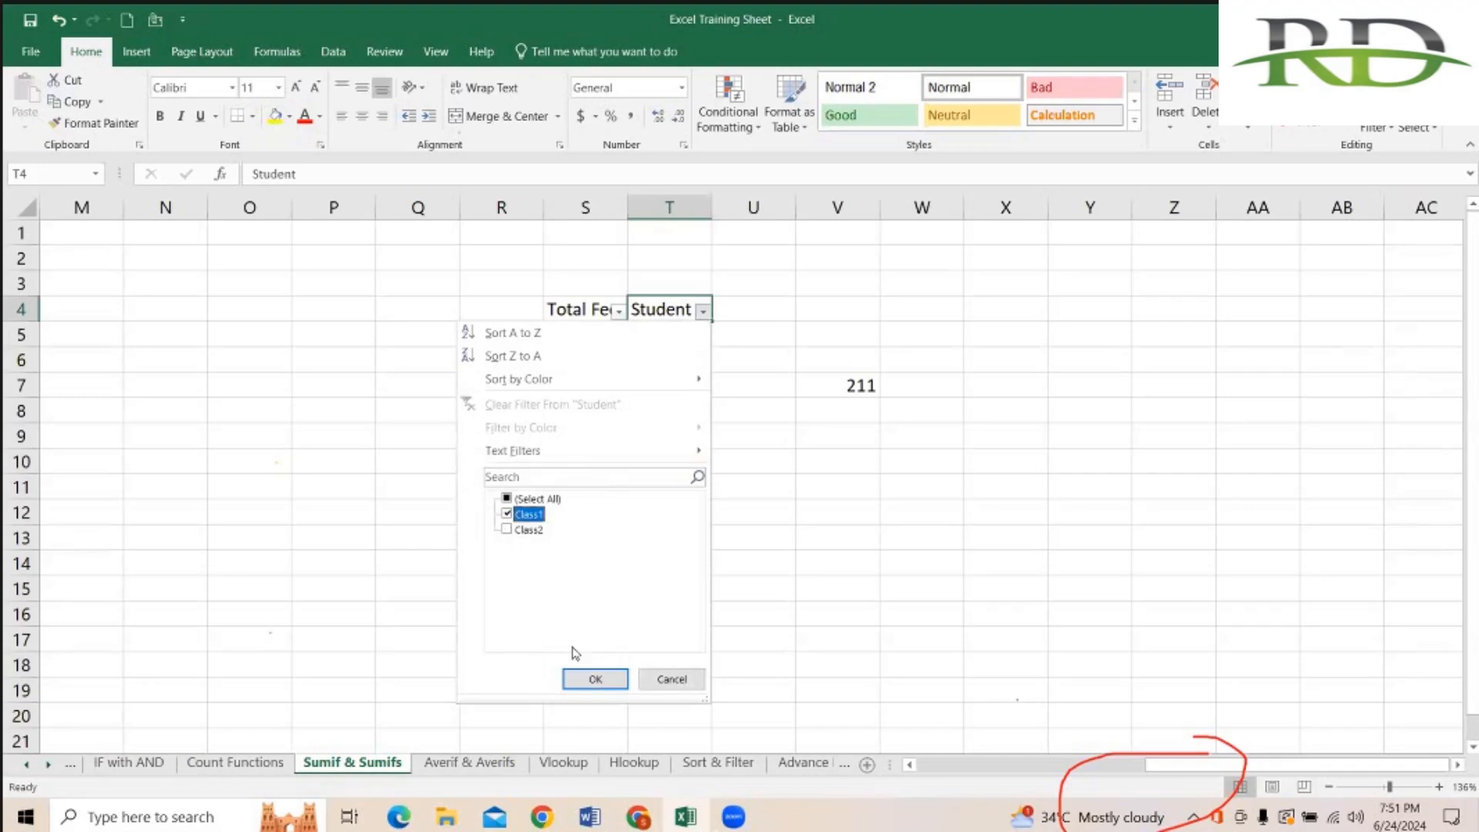
pyautogui.click(586, 677)
pyautogui.moveTo(610, 338); pyautogui.dragTo(602, 389)
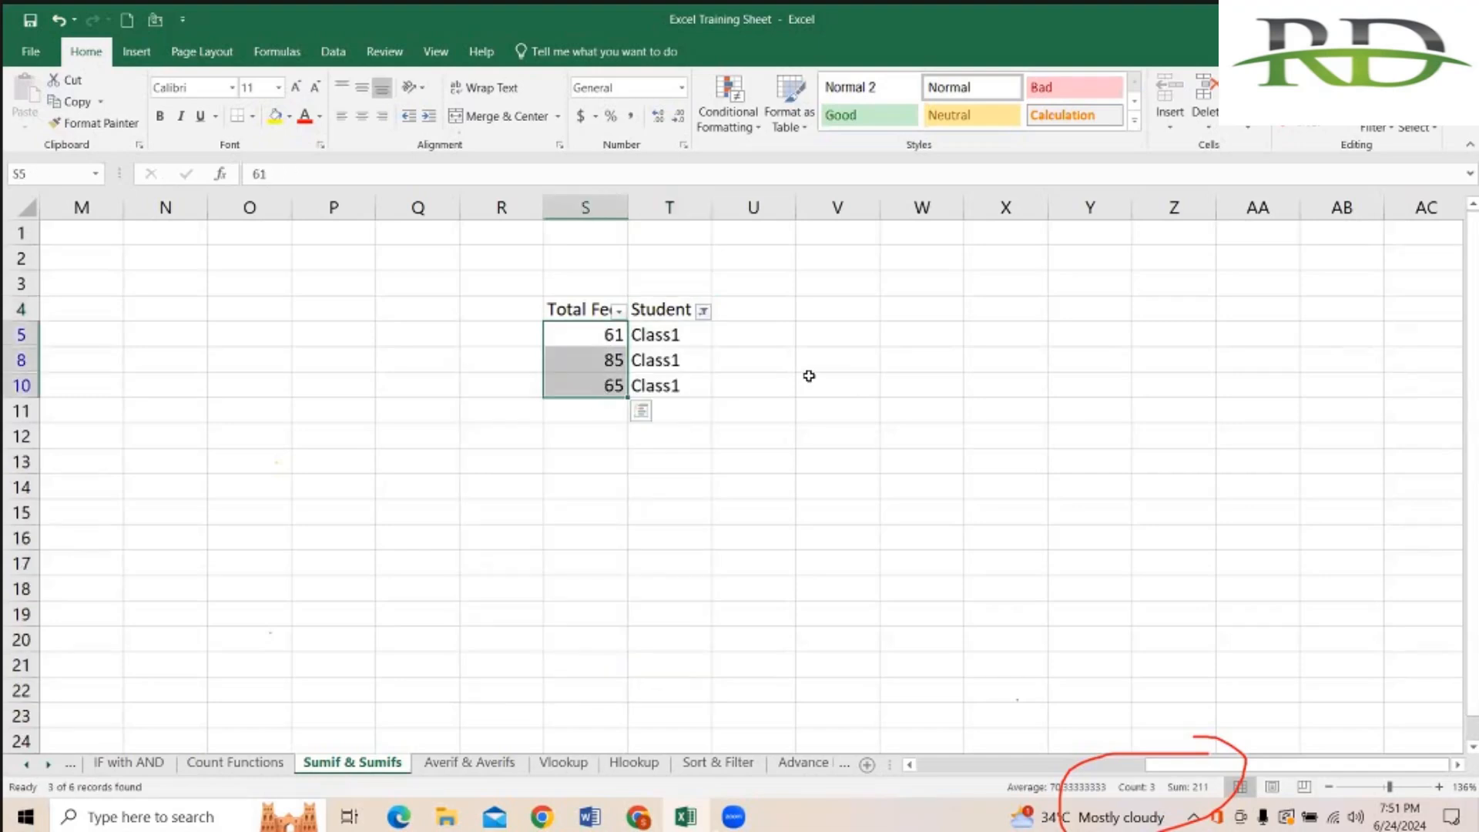
pyautogui.click(809, 376)
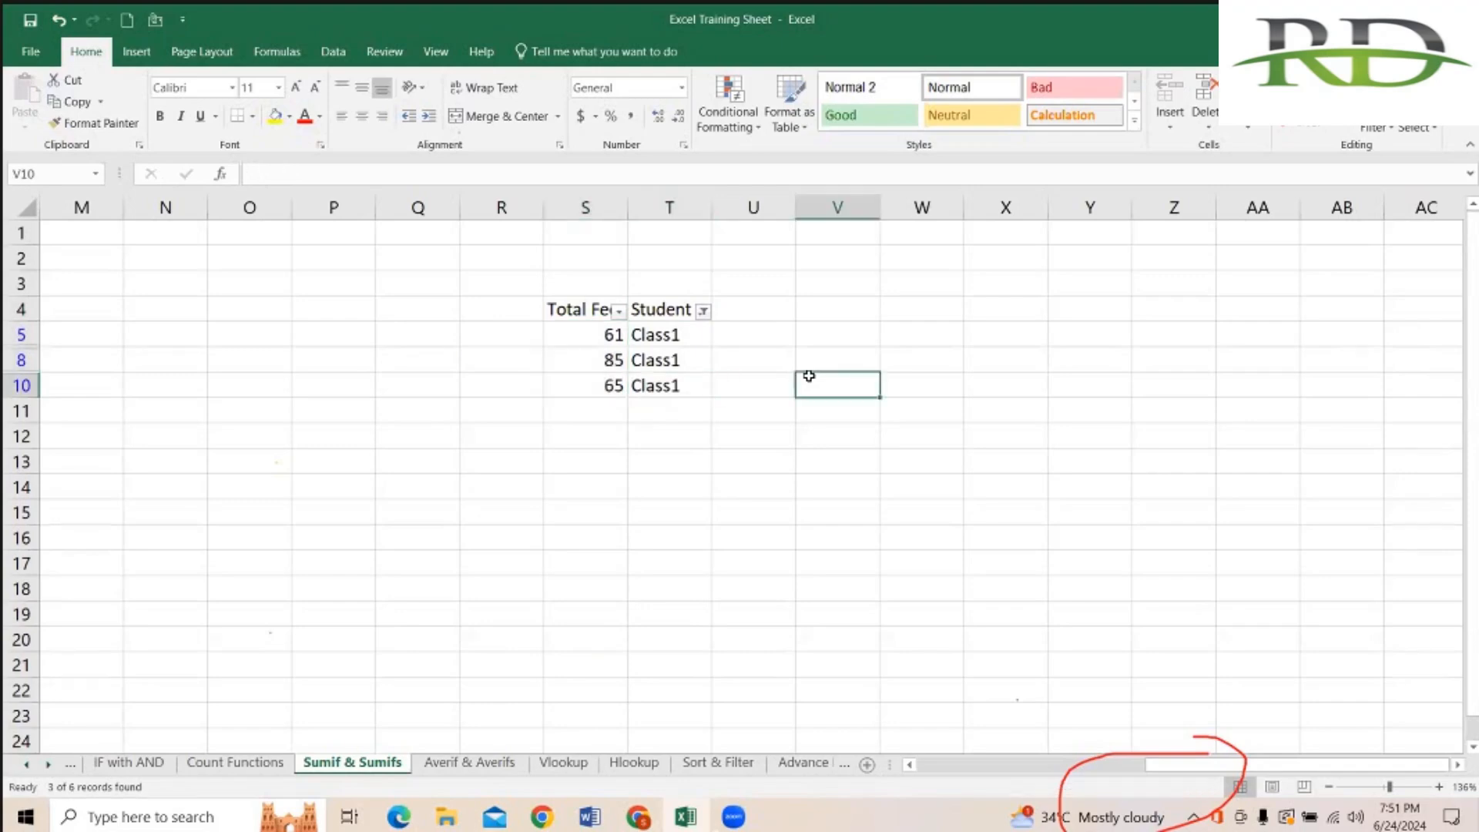
# Step: Copy the visible Class1 fees, paste them as values starting at V5, and clear cell V5
pyautogui.press('Left')
pyautogui.press('Left')
pyautogui.press('Down')
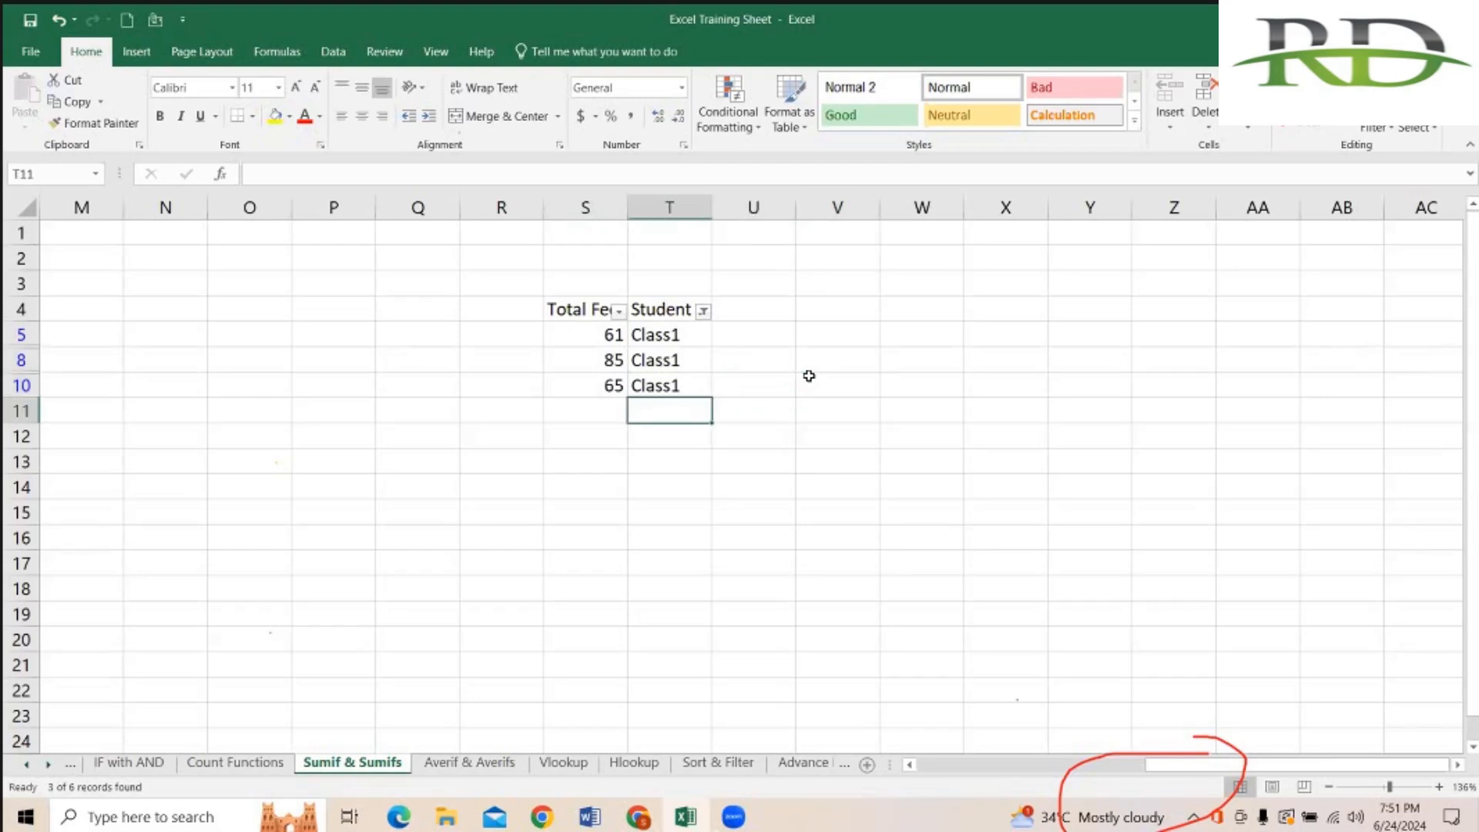
pyautogui.press('Left')
pyautogui.press('Up')
pyautogui.press('Up')
pyautogui.press('Up')
pyautogui.hotkey('shift', 'Down')
pyautogui.hotkey('shift', 'Down')
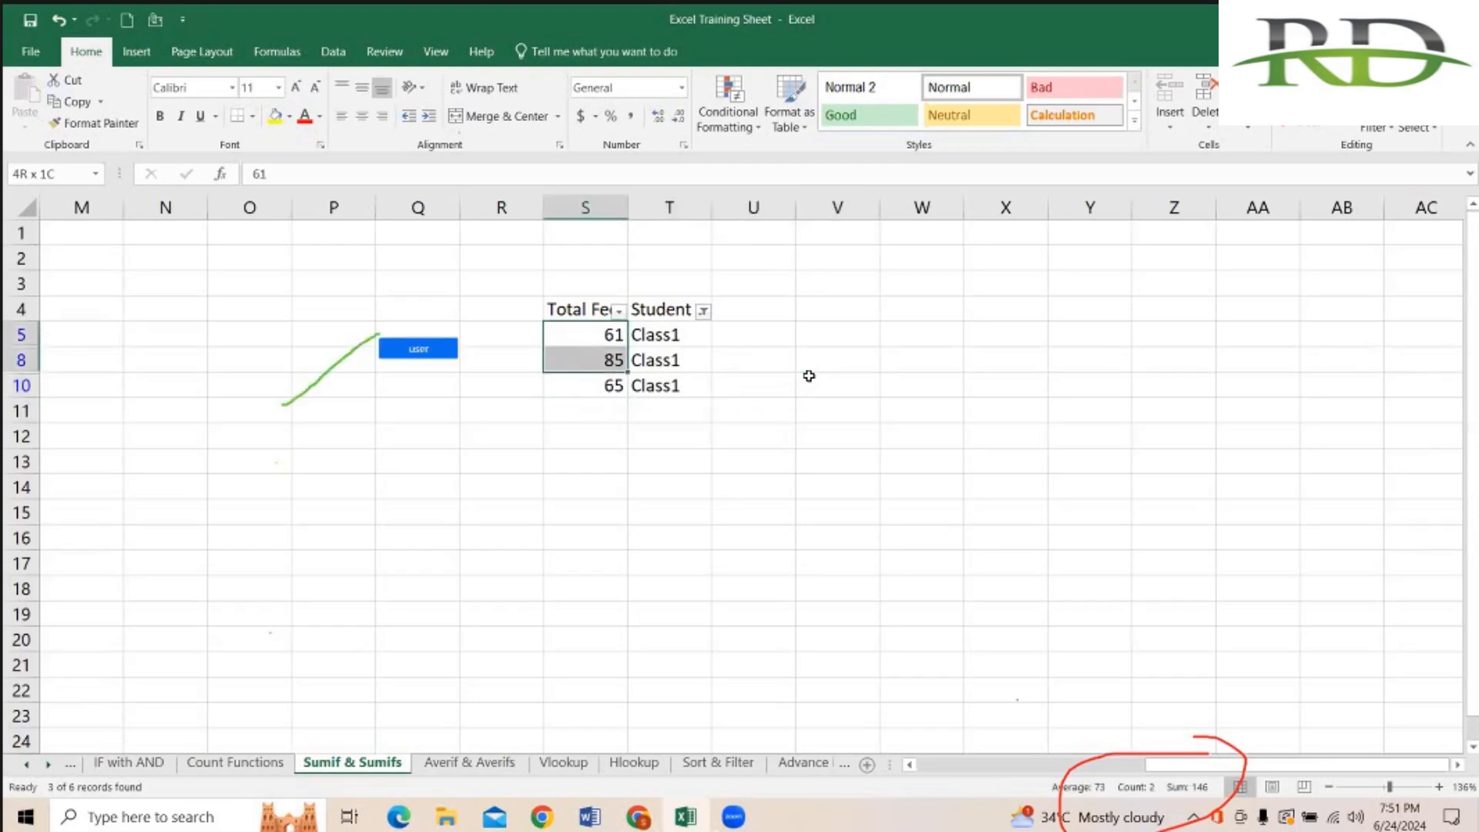
pyautogui.hotkey('ctrl', 'c')
pyautogui.press('Right')
pyautogui.press('Right')
pyautogui.press('Right')
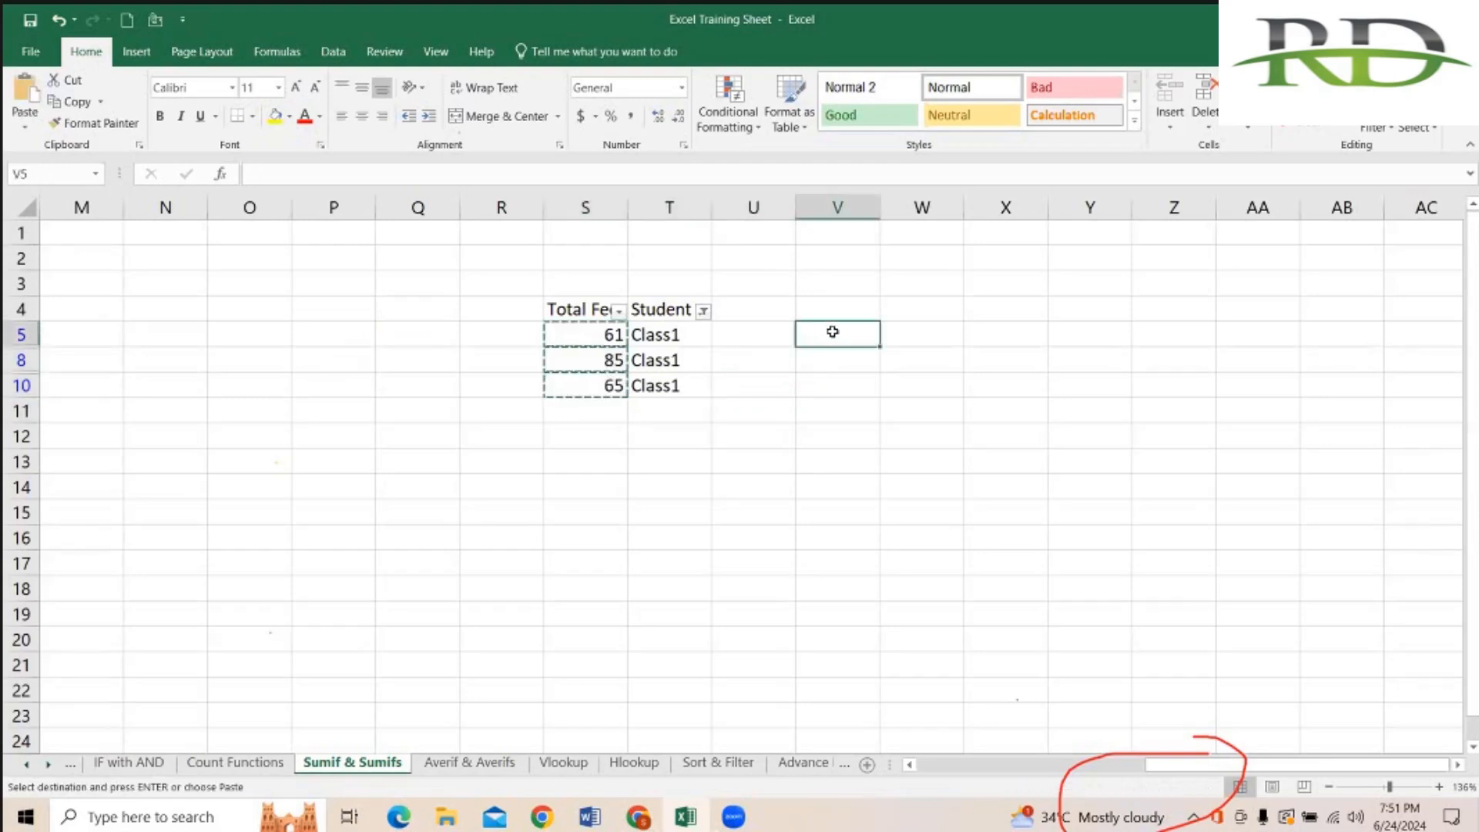
pyautogui.hotkey('shift', 'F10')
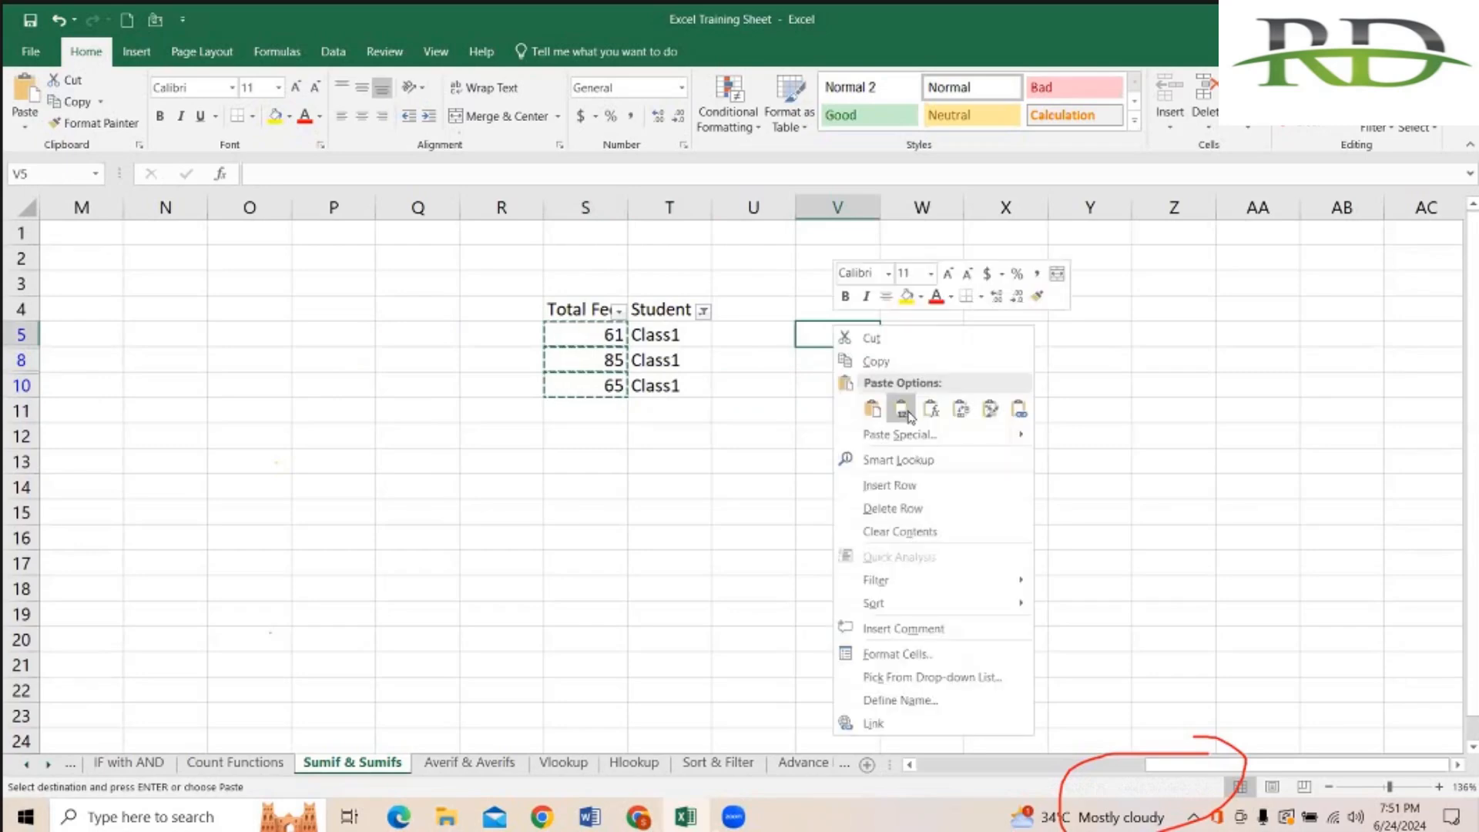
pyautogui.click(847, 403)
pyautogui.click(847, 403)
pyautogui.click(846, 339)
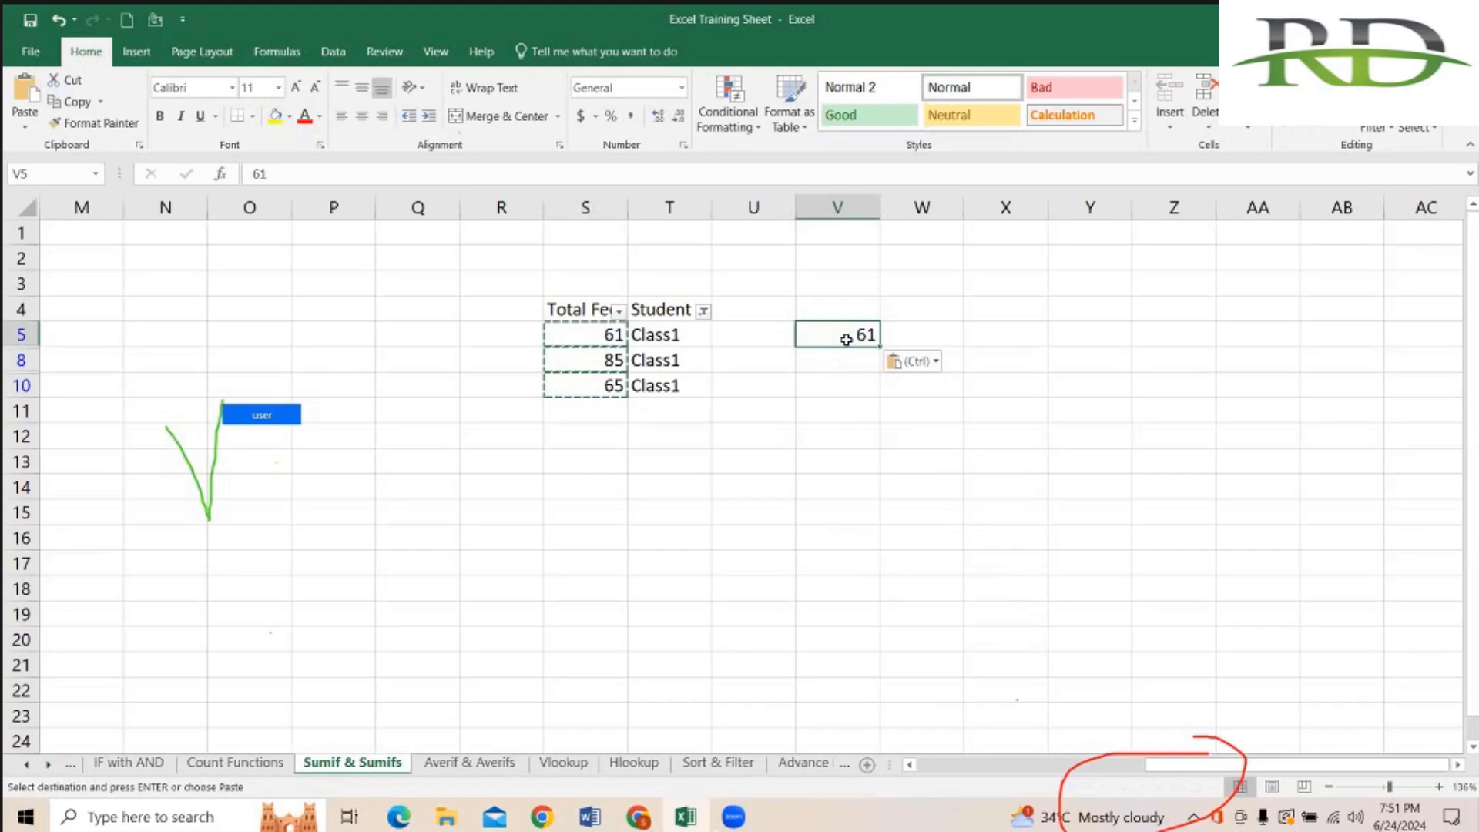
pyautogui.press('Delete')
# Step: Copy the filtered Class1 fees into W13:W15 and total them in W17
pyautogui.press('Down')
pyautogui.press('Down')
pyautogui.click(836, 435)
pyautogui.rightClick(837, 436)
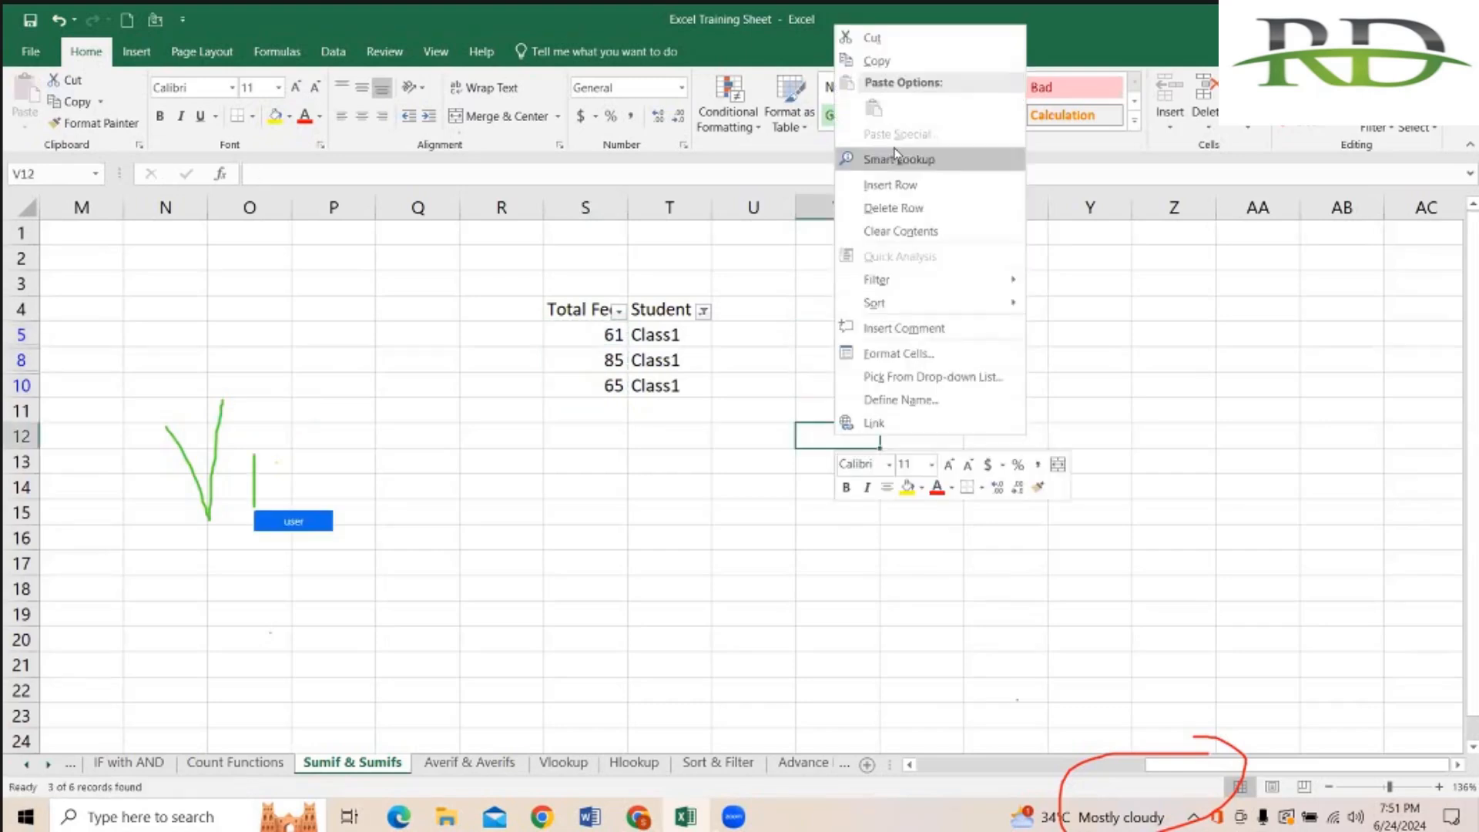
pyautogui.click(590, 331)
pyautogui.moveTo(590, 334); pyautogui.dragTo(594, 379)
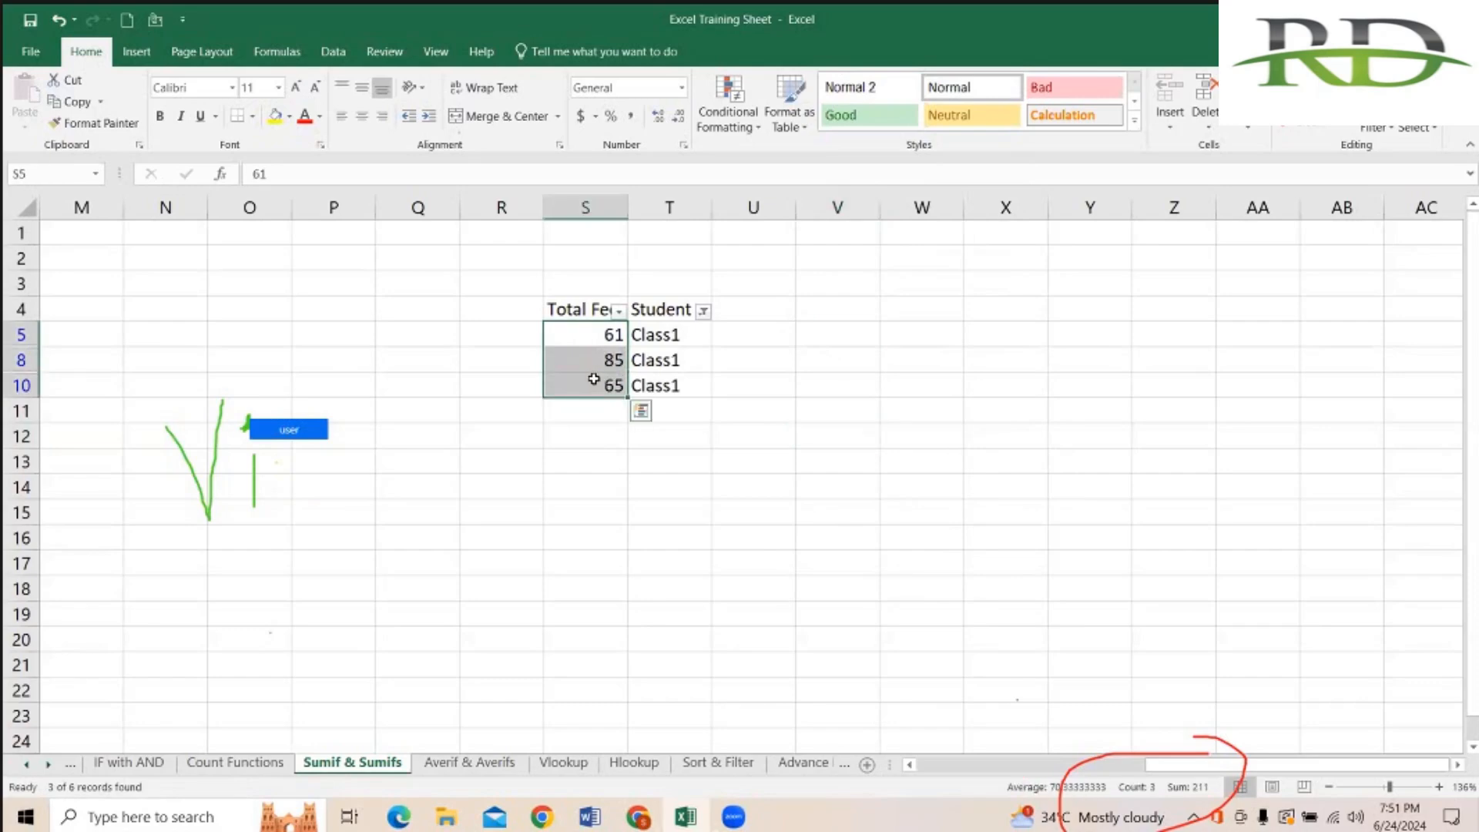
pyautogui.hotkey('ctrl', 'c')
pyautogui.rightClick(910, 461)
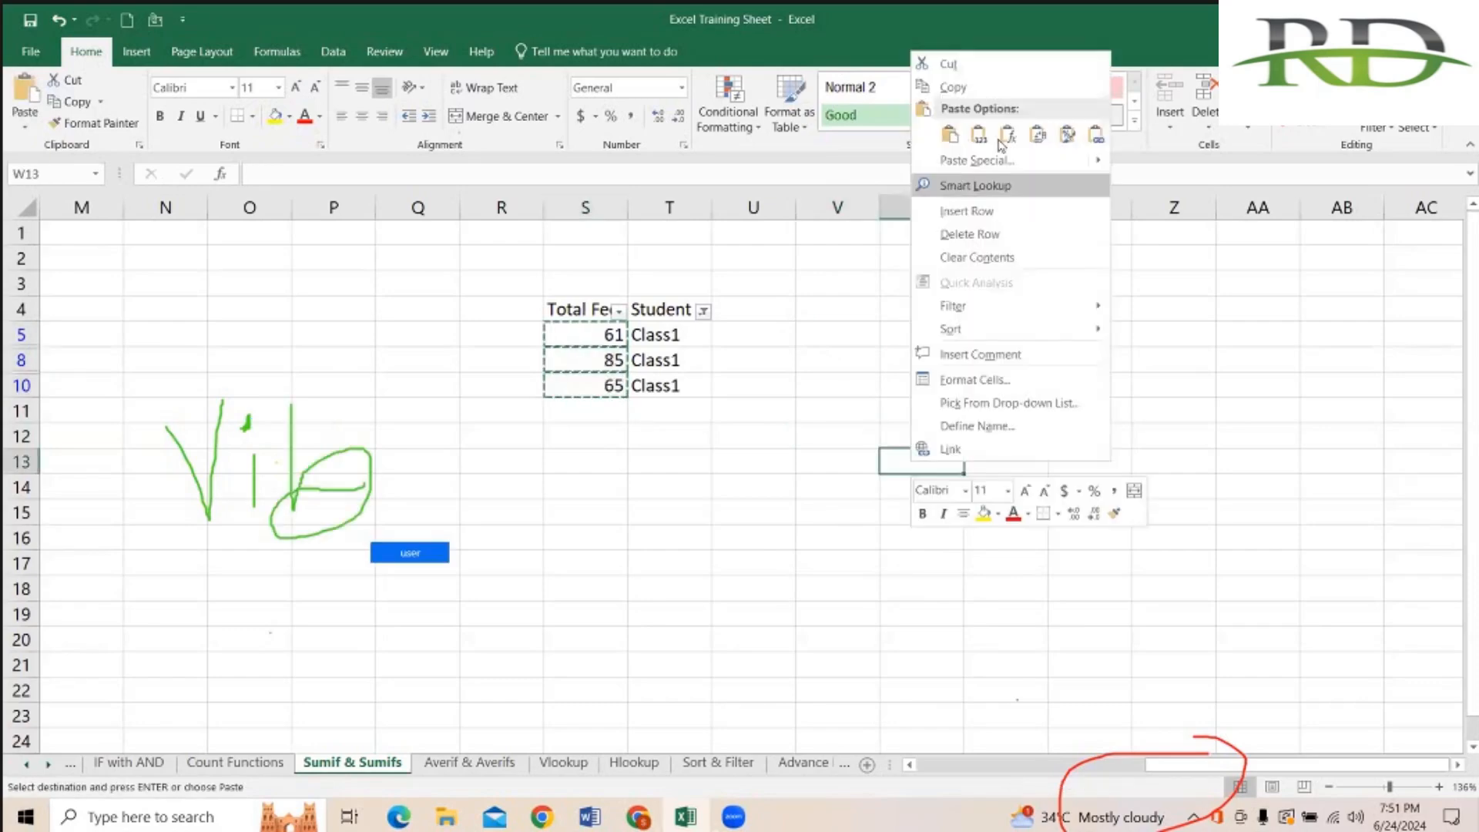
pyautogui.hotkey('ctrl', 'v')
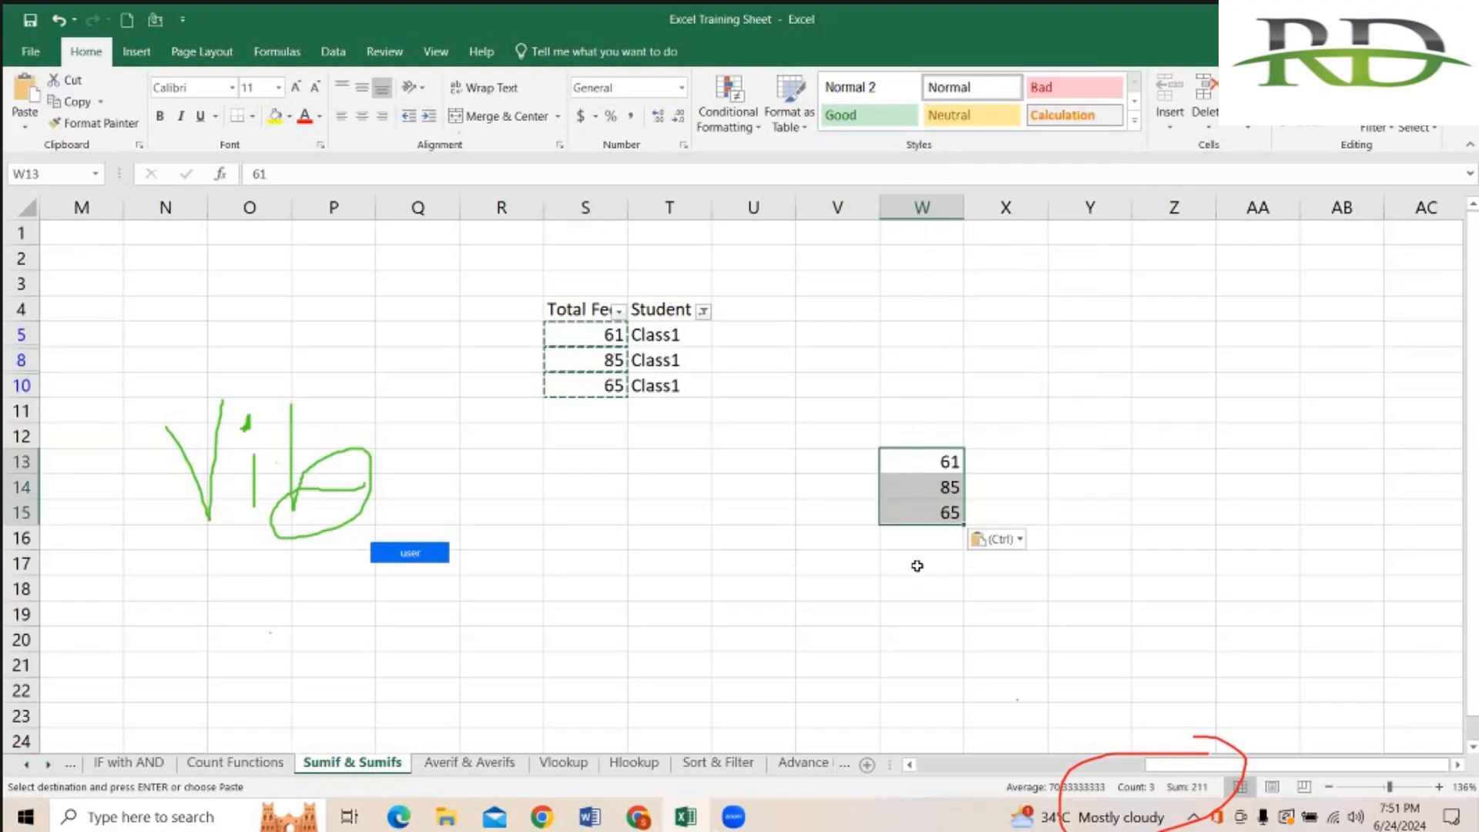
pyautogui.click(916, 565)
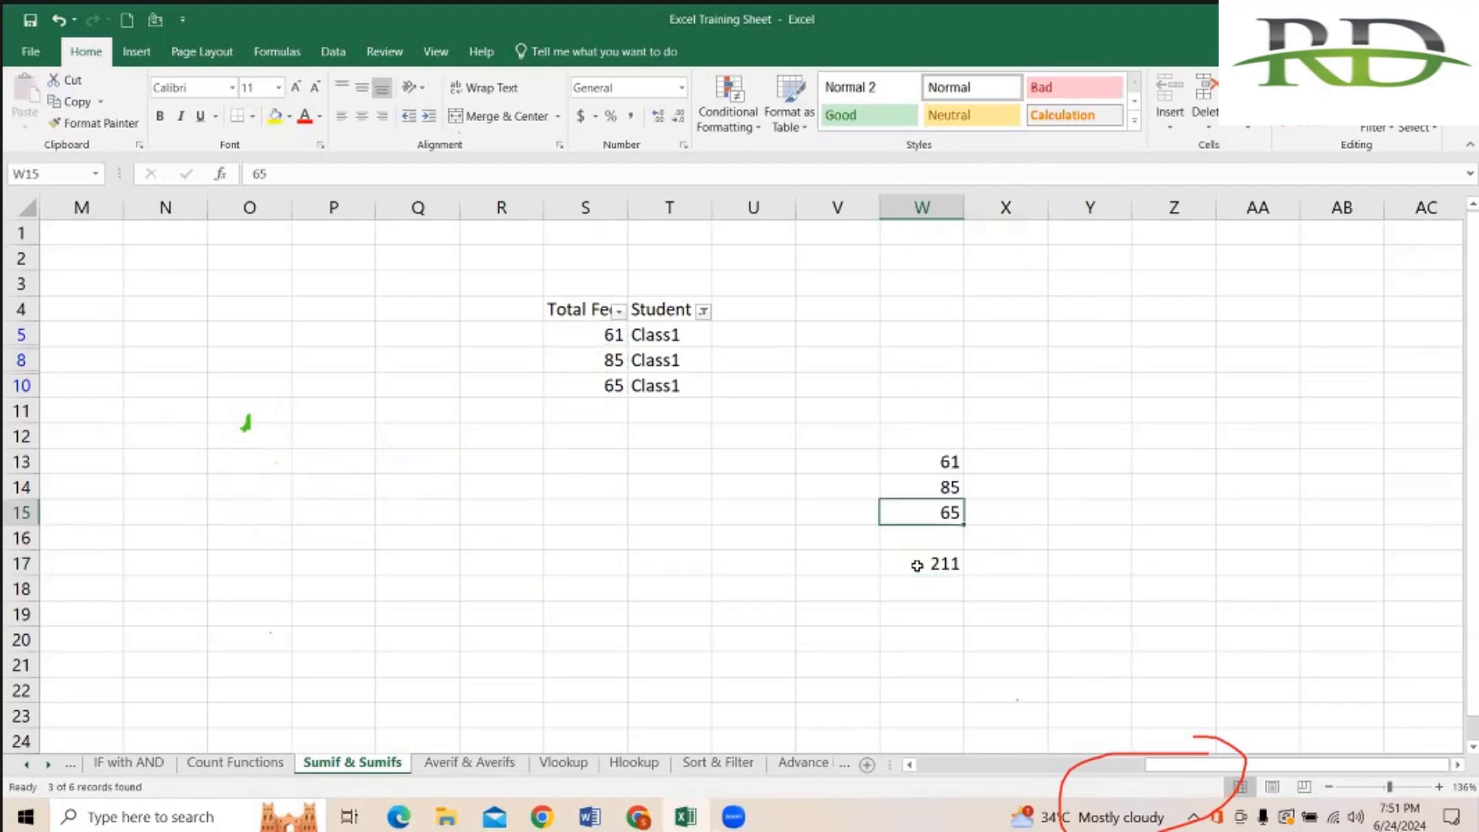
# Step: Remove the filter from the Total Fee and Student table
pyautogui.press('Left')
pyautogui.press('Left')
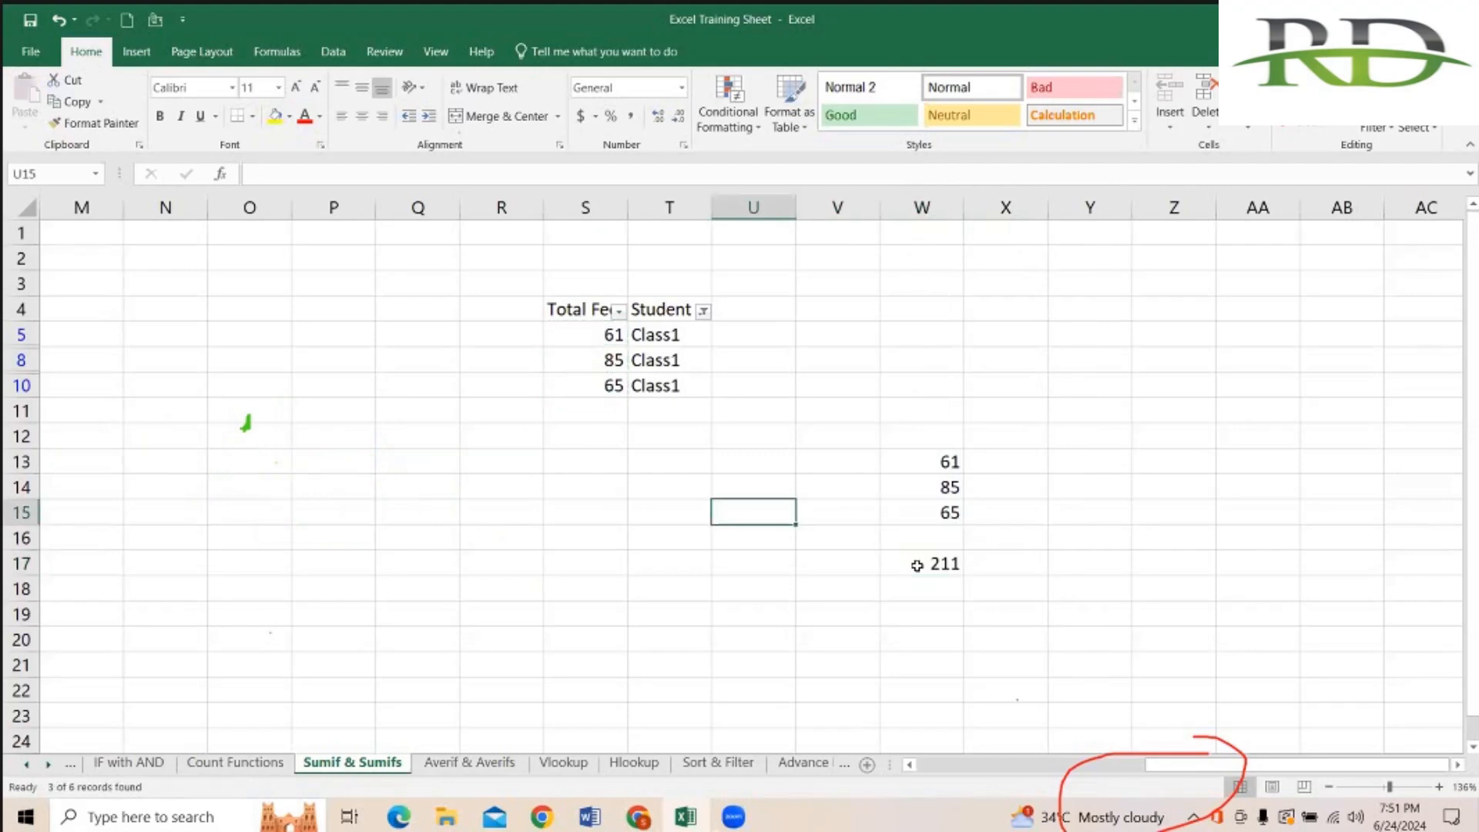
pyautogui.press('Up')
pyautogui.press('Left')
pyautogui.press('Up')
pyautogui.press('Up')
pyautogui.press('Up')
pyautogui.press('Up')
pyautogui.press('Up')
pyautogui.press('Up')
pyautogui.press('Up')
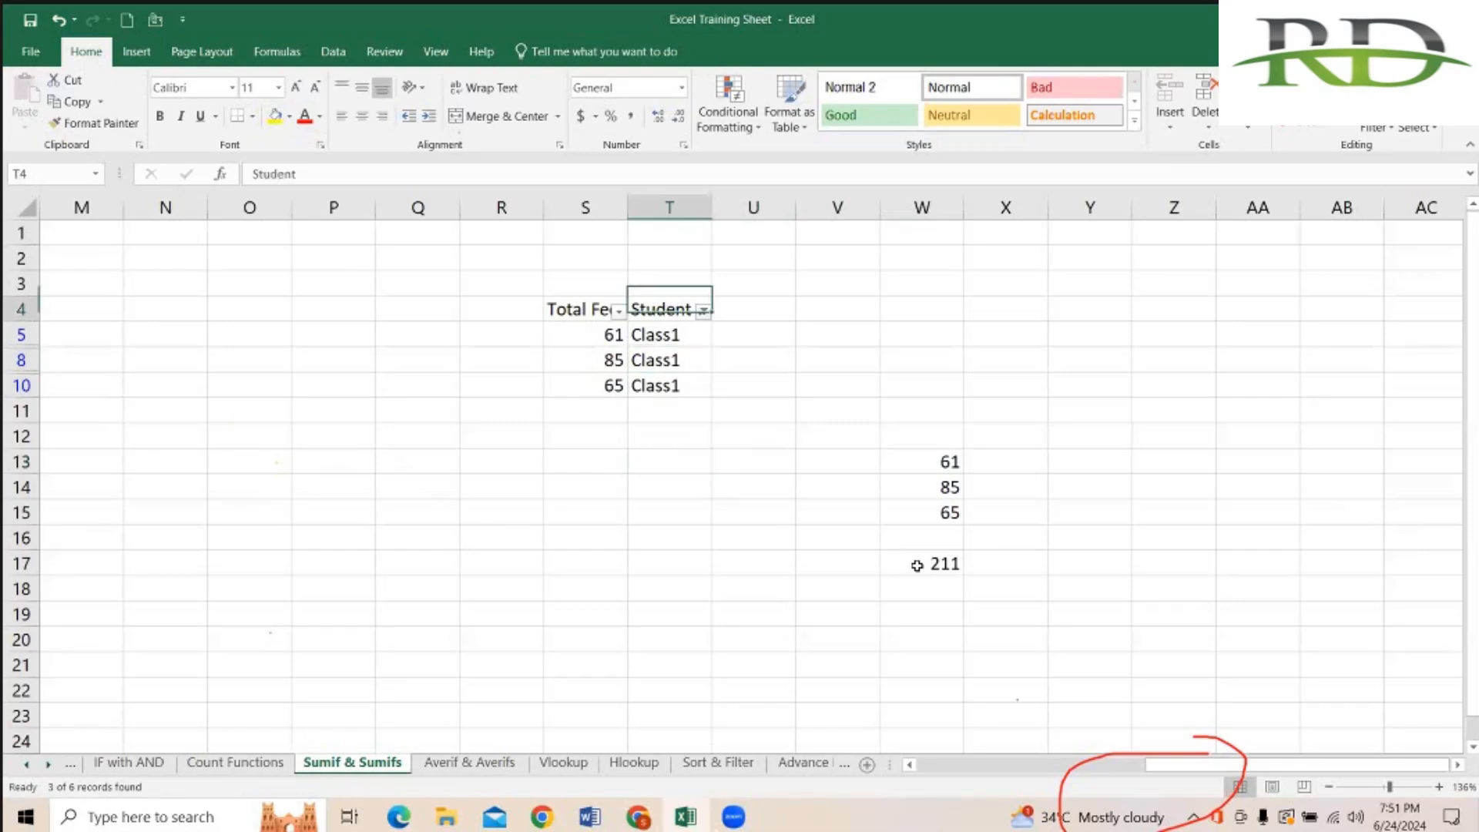
pyautogui.click(1377, 128)
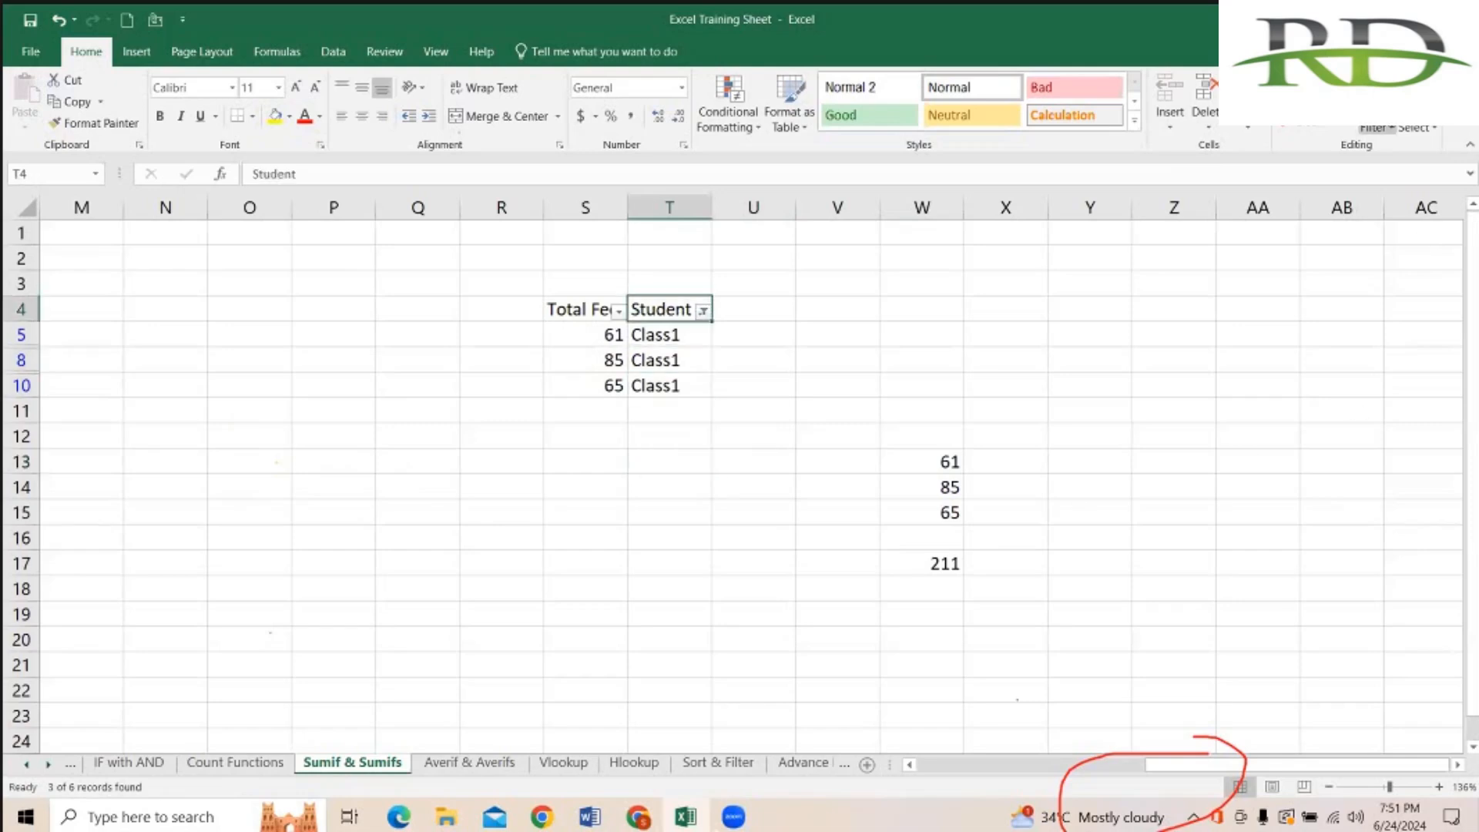
pyautogui.click(1402, 221)
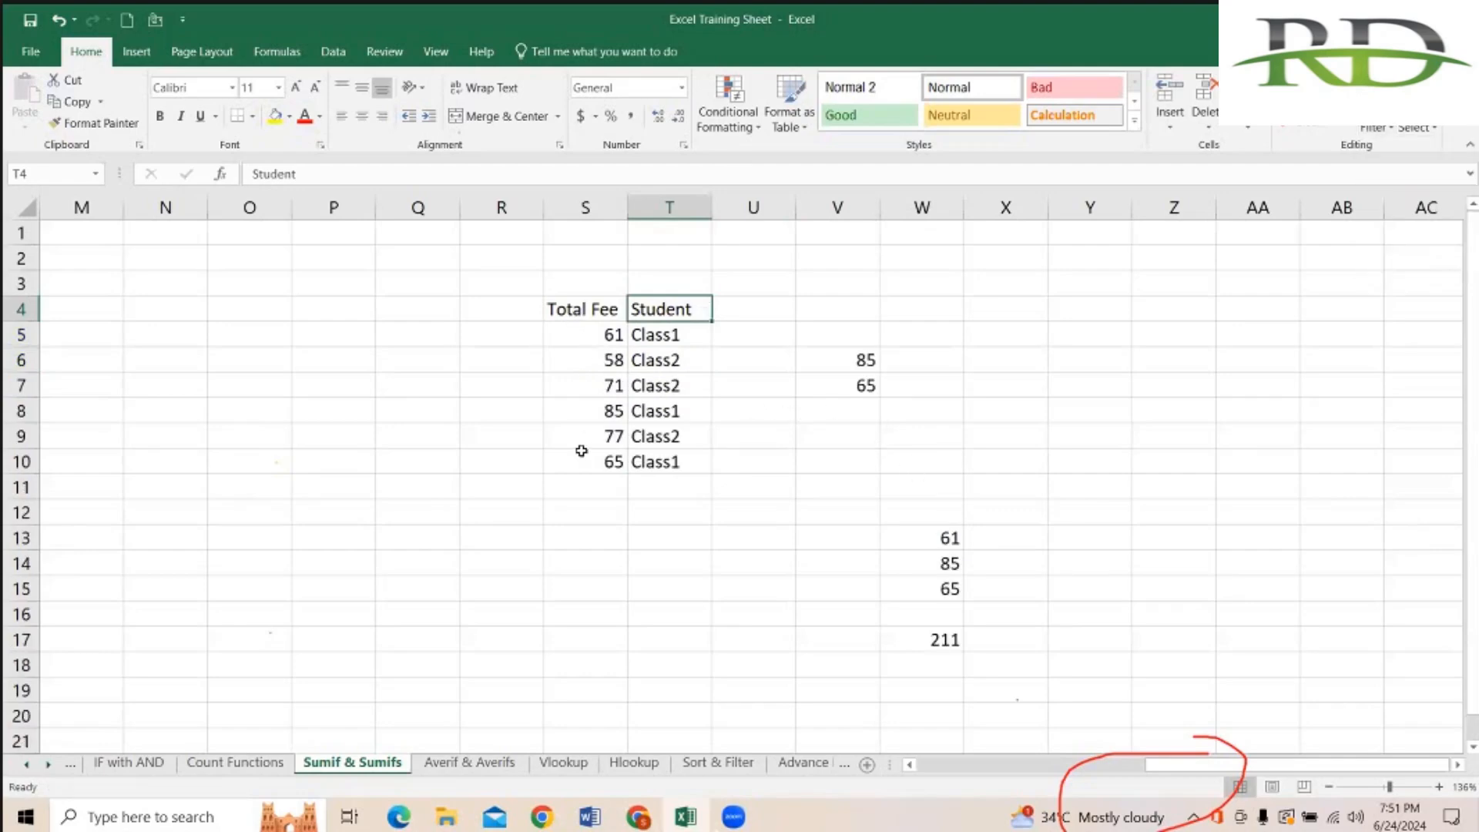
pyautogui.hscroll(-6, 582, 450)
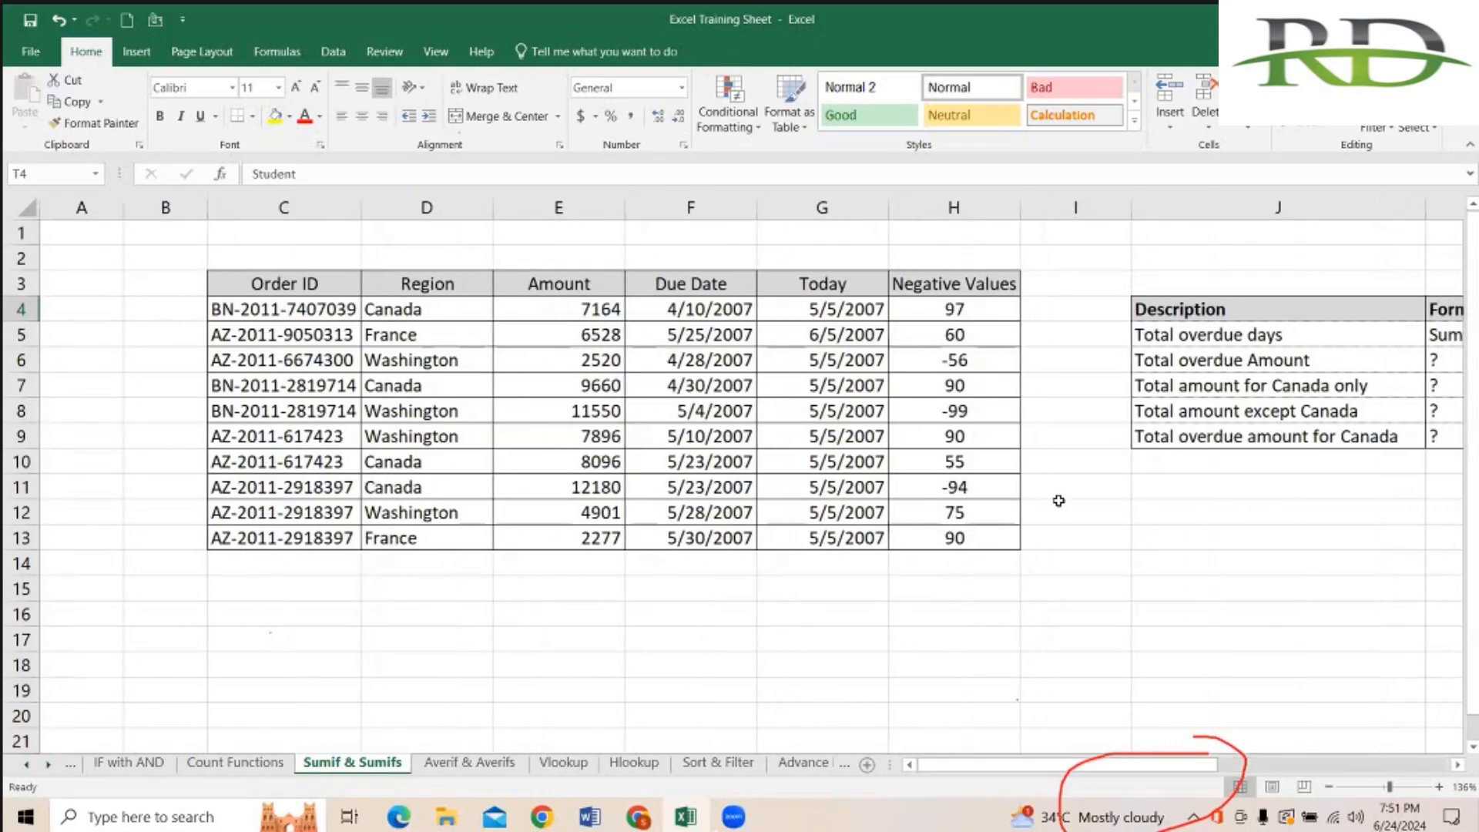
pyautogui.hscroll(2, 1058, 500)
pyautogui.hscroll(1, 1058, 501)
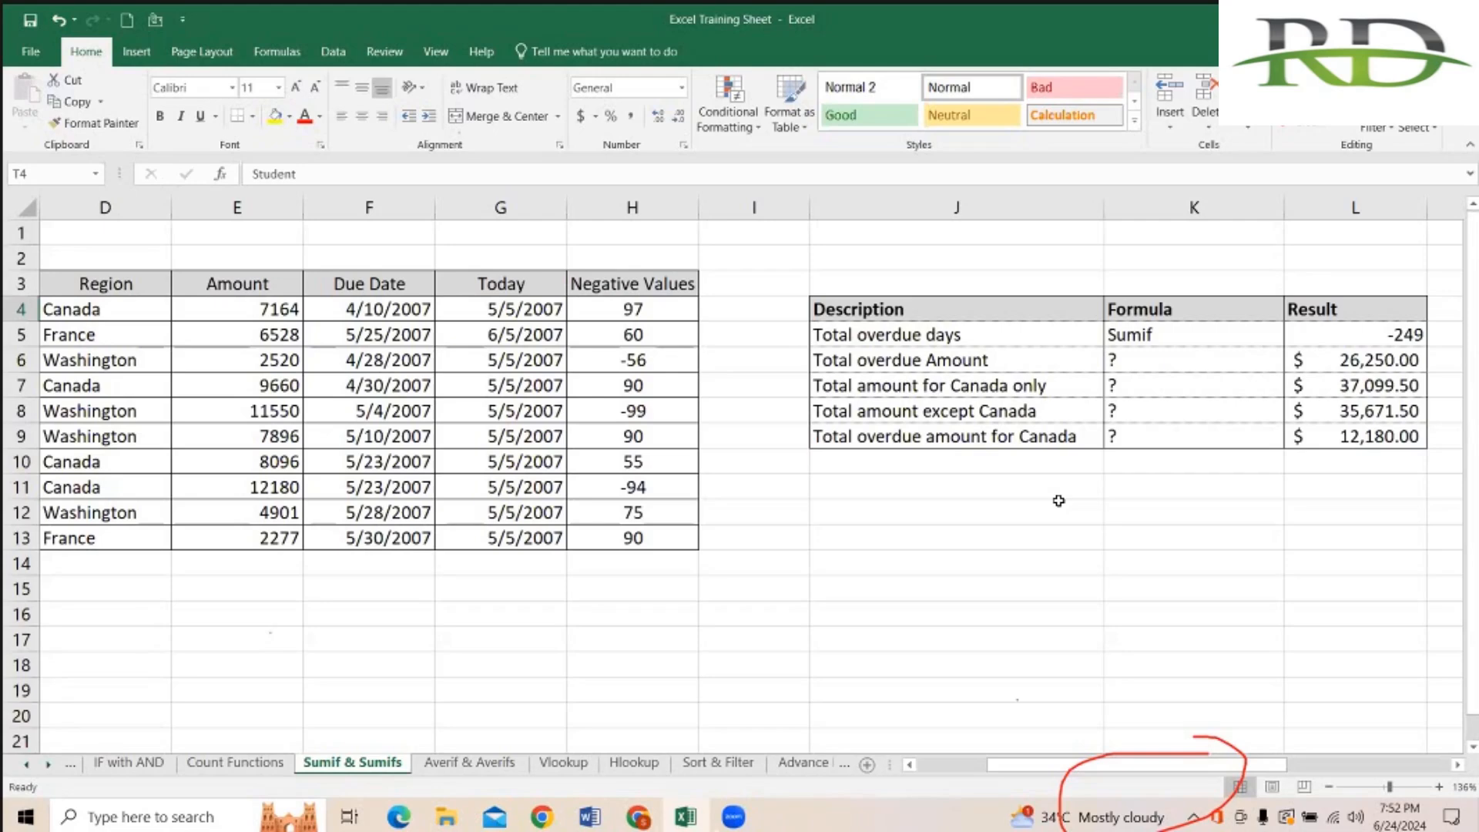
pyautogui.hscroll(5, 1059, 500)
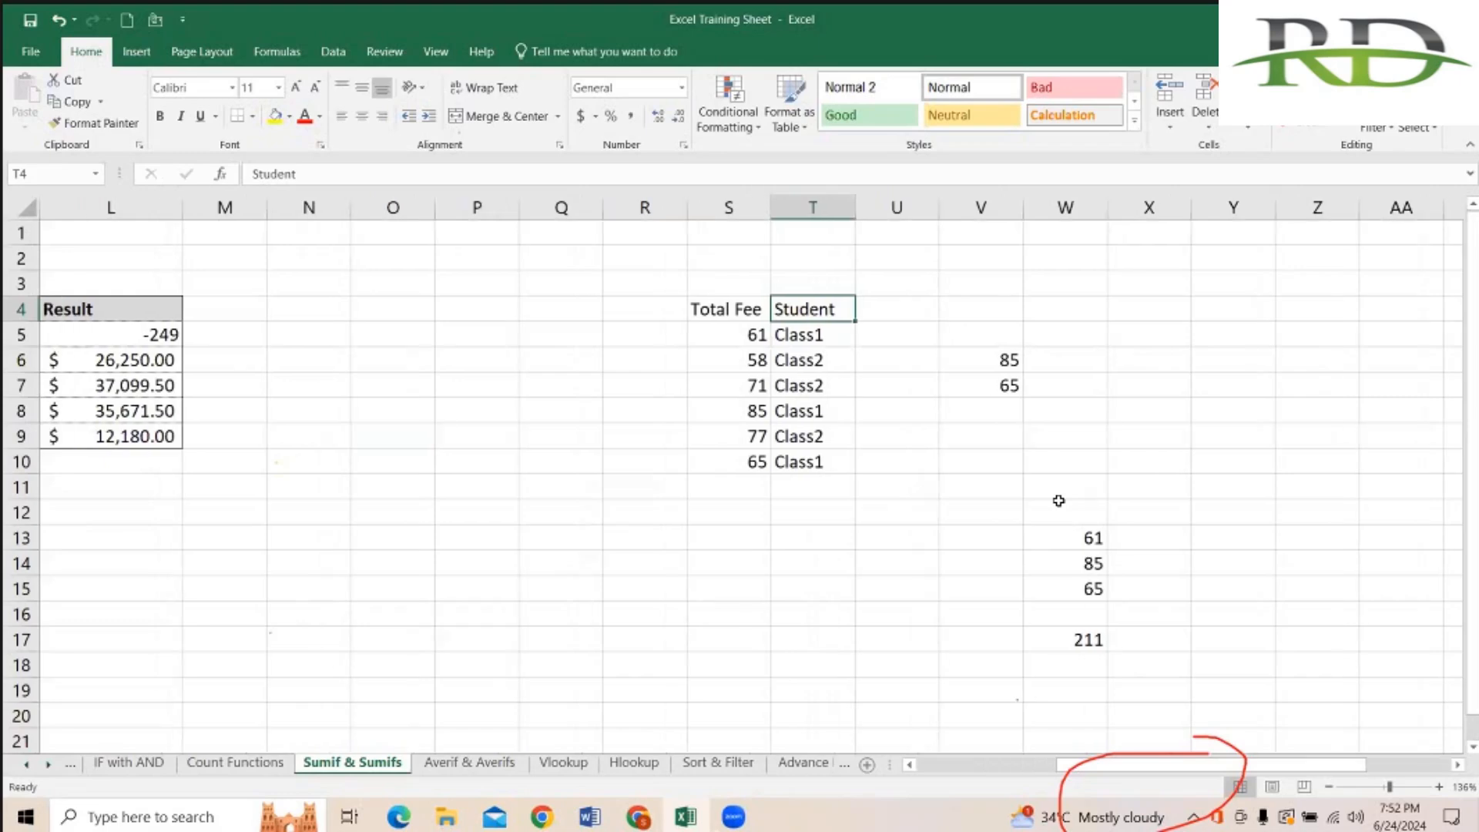
pyautogui.click(1141, 283)
pyautogui.write('=rand')
pyautogui.press('Down')
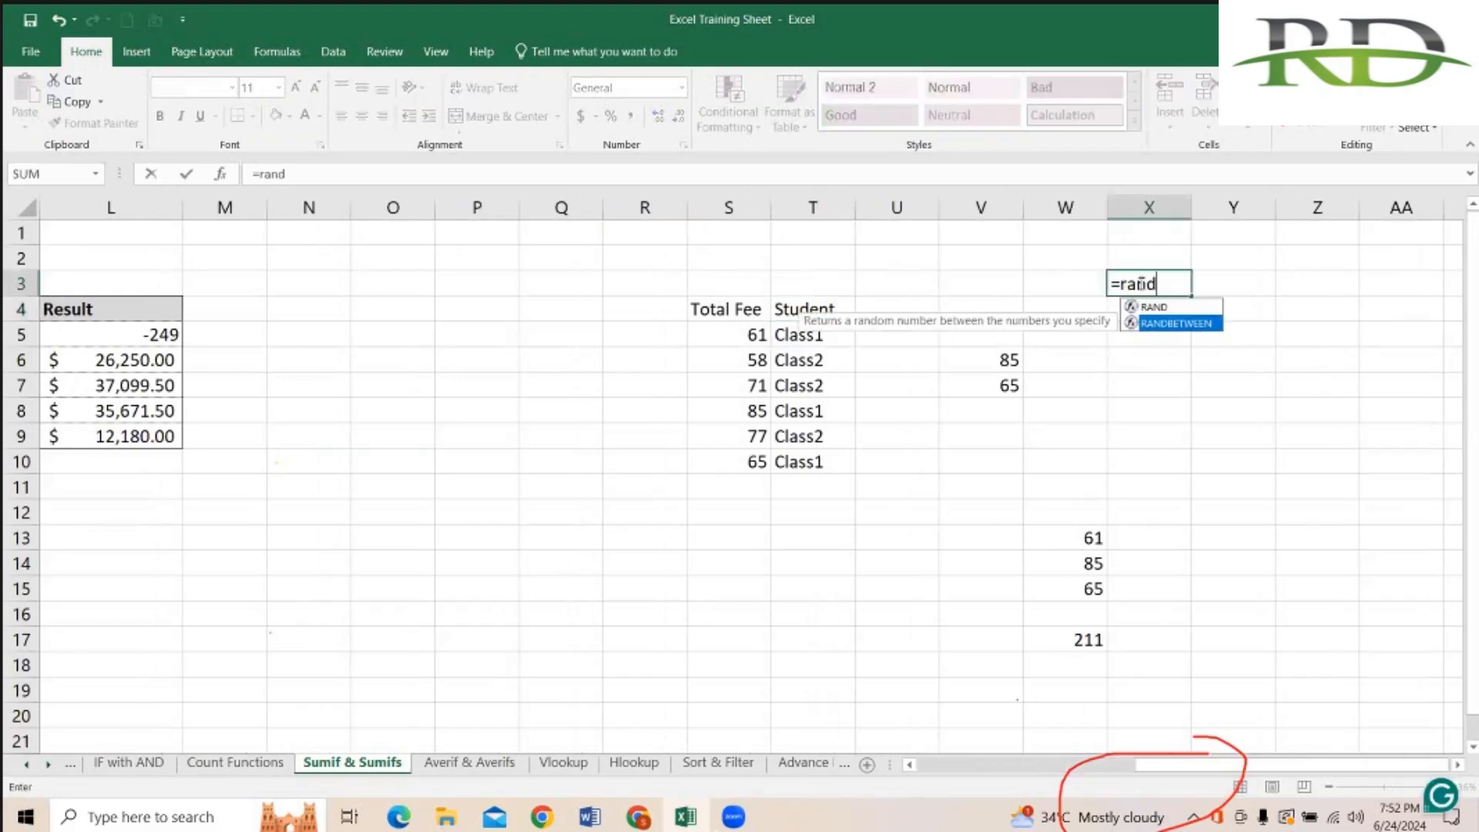
pyautogui.press('Tab')
pyautogui.write('50,100)')
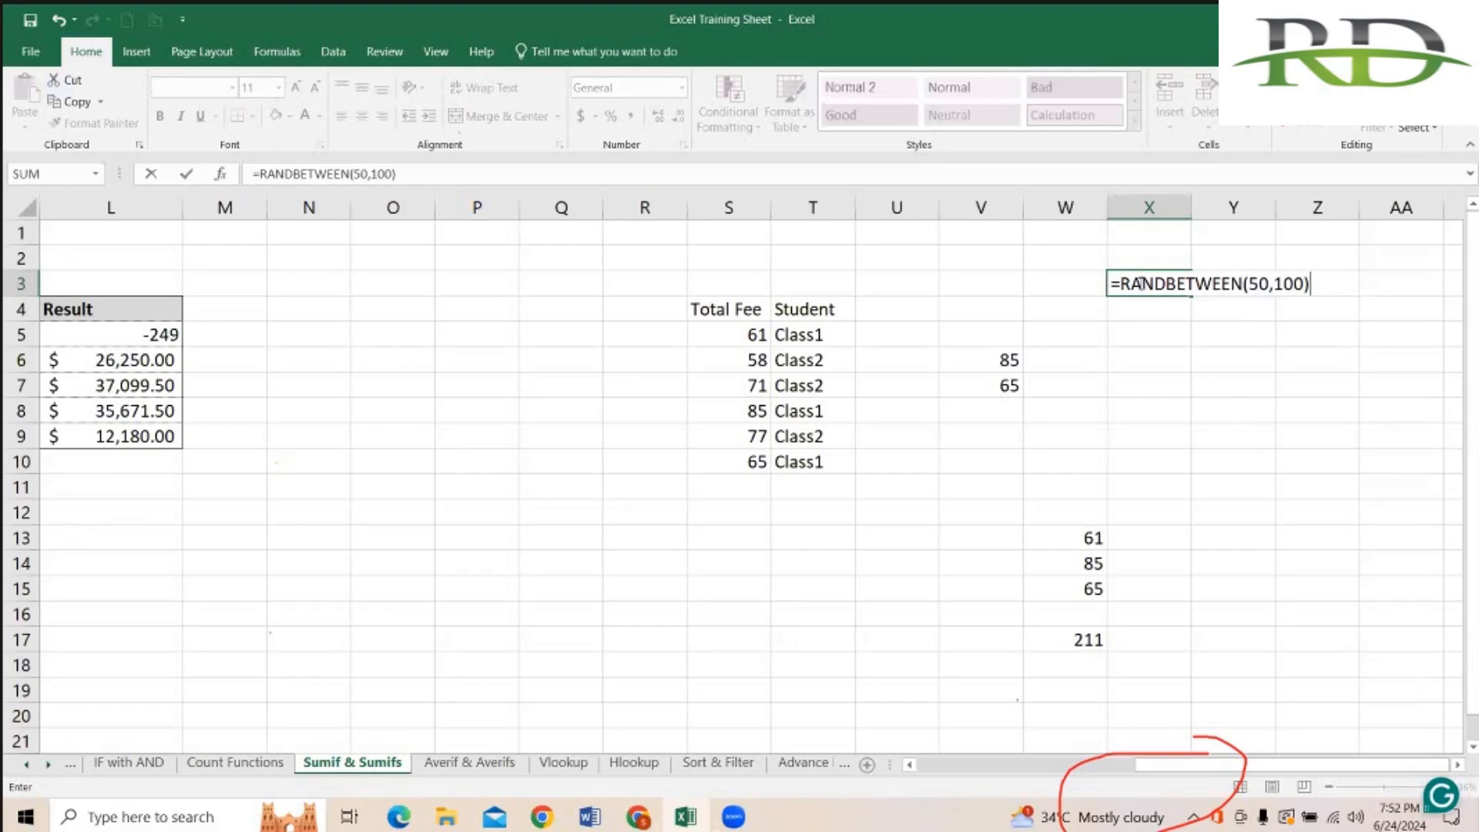
pyautogui.press('Escape')
# Step: Look through the orders table and the Description, Formula and Result summary along row 3
pyautogui.press('Right')
pyautogui.press('Left')
pyautogui.press('Left')
pyautogui.press('Left')
pyautogui.press('Left')
pyautogui.press('Left')
pyautogui.press('Left')
pyautogui.press('Left')
pyautogui.press('Left')
pyautogui.press('Left')
pyautogui.press('Left')
pyautogui.press('Left')
pyautogui.press('Left')
pyautogui.press('Left')
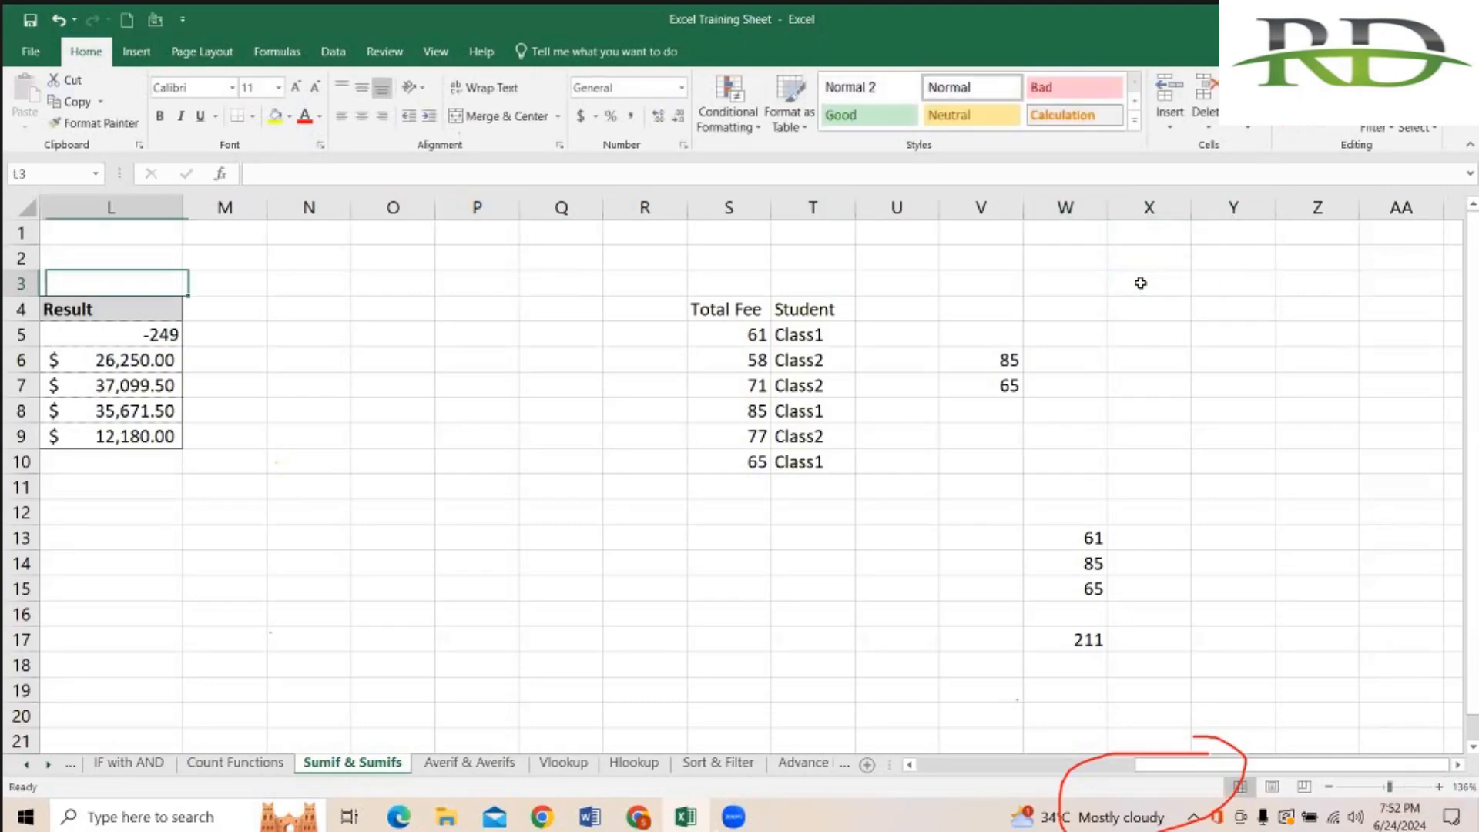
pyautogui.press('Left')
pyautogui.press('Left')
pyautogui.press('Left')
pyautogui.press('Left')
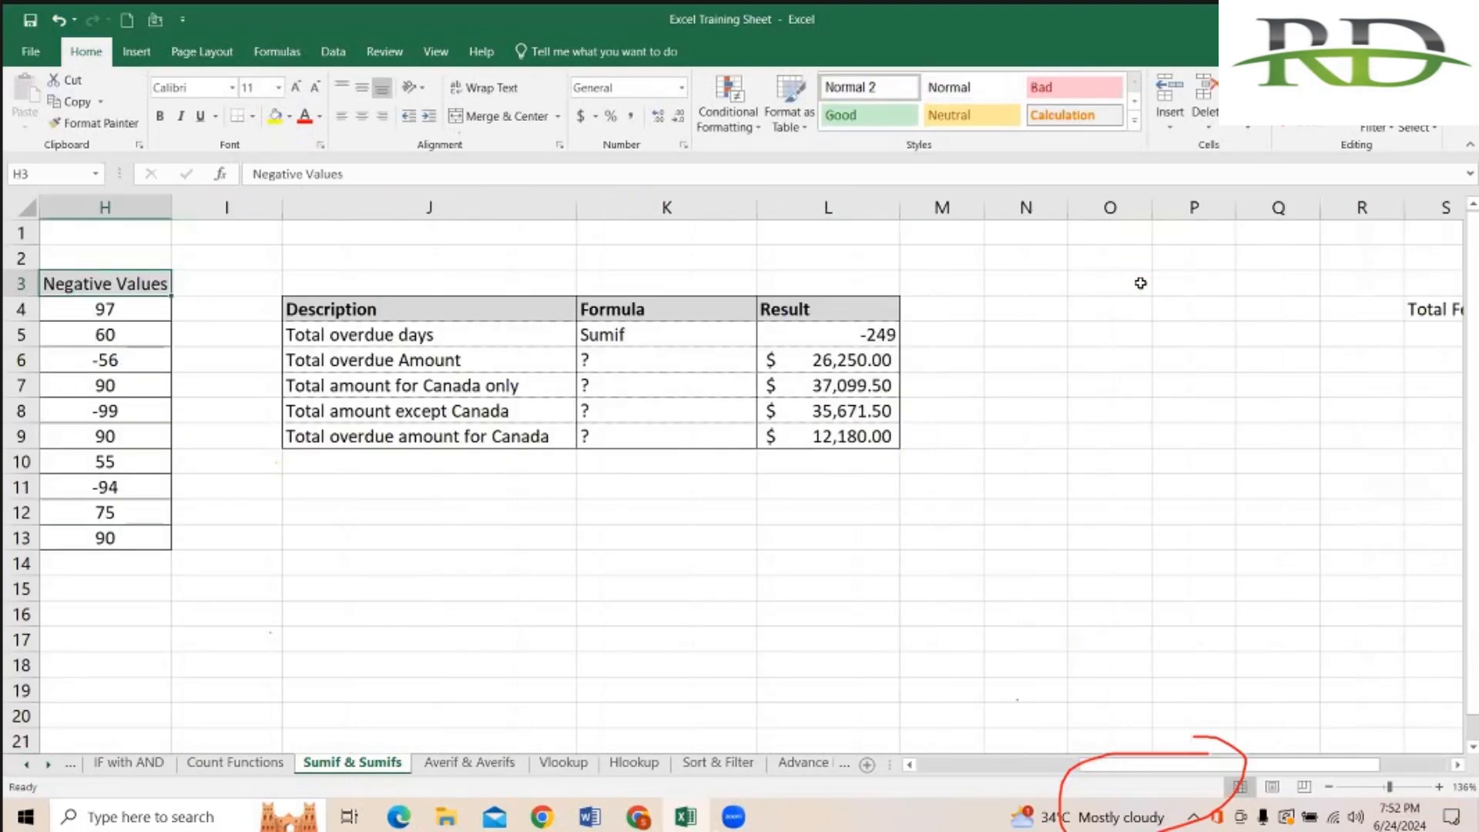
pyautogui.press('Left')
pyautogui.press('Left')
pyautogui.press('Left')
pyautogui.press('Left')
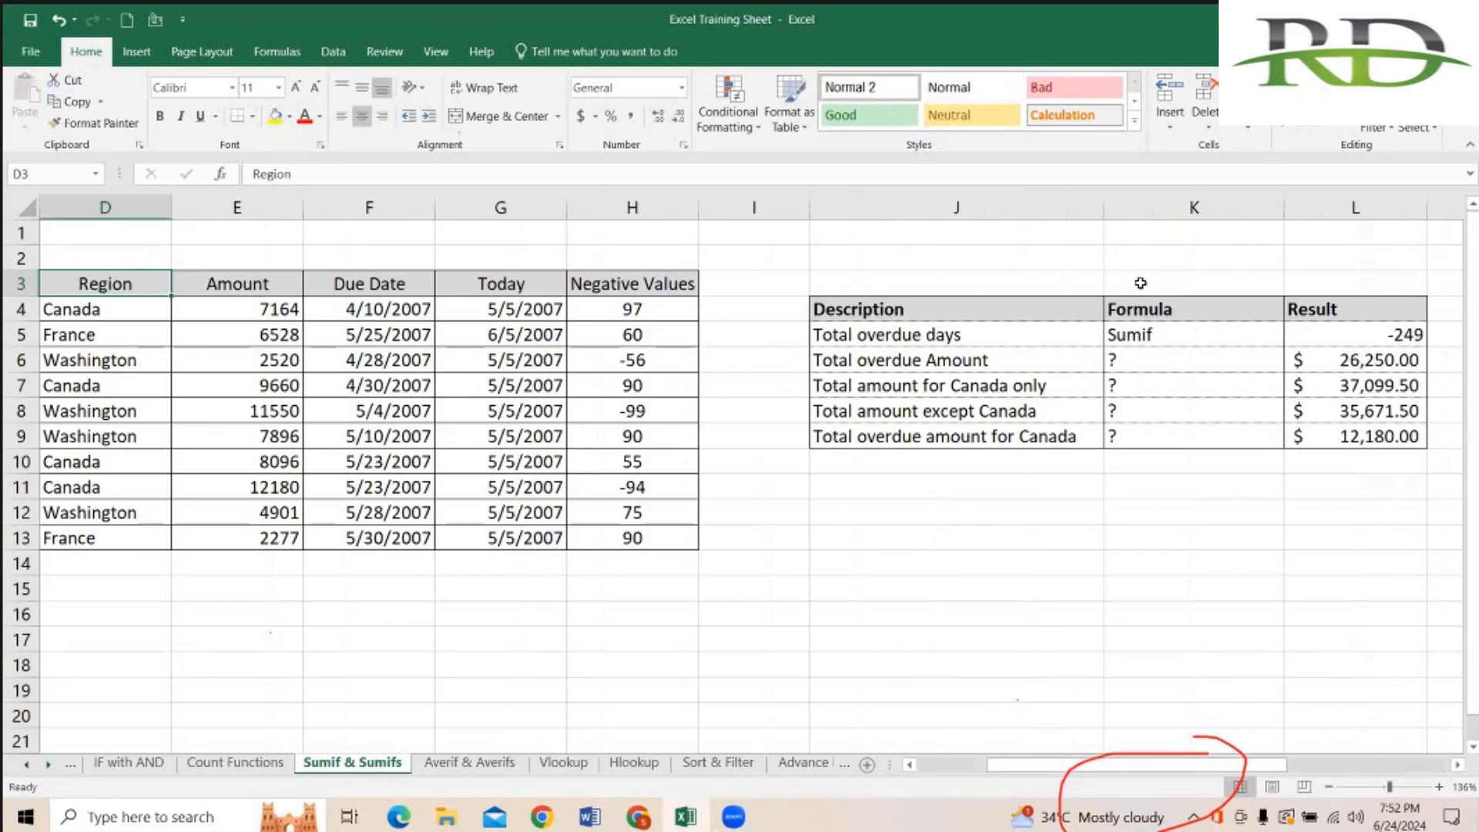
pyautogui.press('Left')
pyautogui.press('Right')
pyautogui.press('Right')
pyautogui.press('Right')
pyautogui.press('Right')
pyautogui.press('Right')
pyautogui.press('Right')
pyautogui.press('Right')
pyautogui.press('Right')
pyautogui.press('Right')
pyautogui.press('Right')
pyautogui.press('Right')
pyautogui.press('Right')
pyautogui.press('Right')
pyautogui.press('Right')
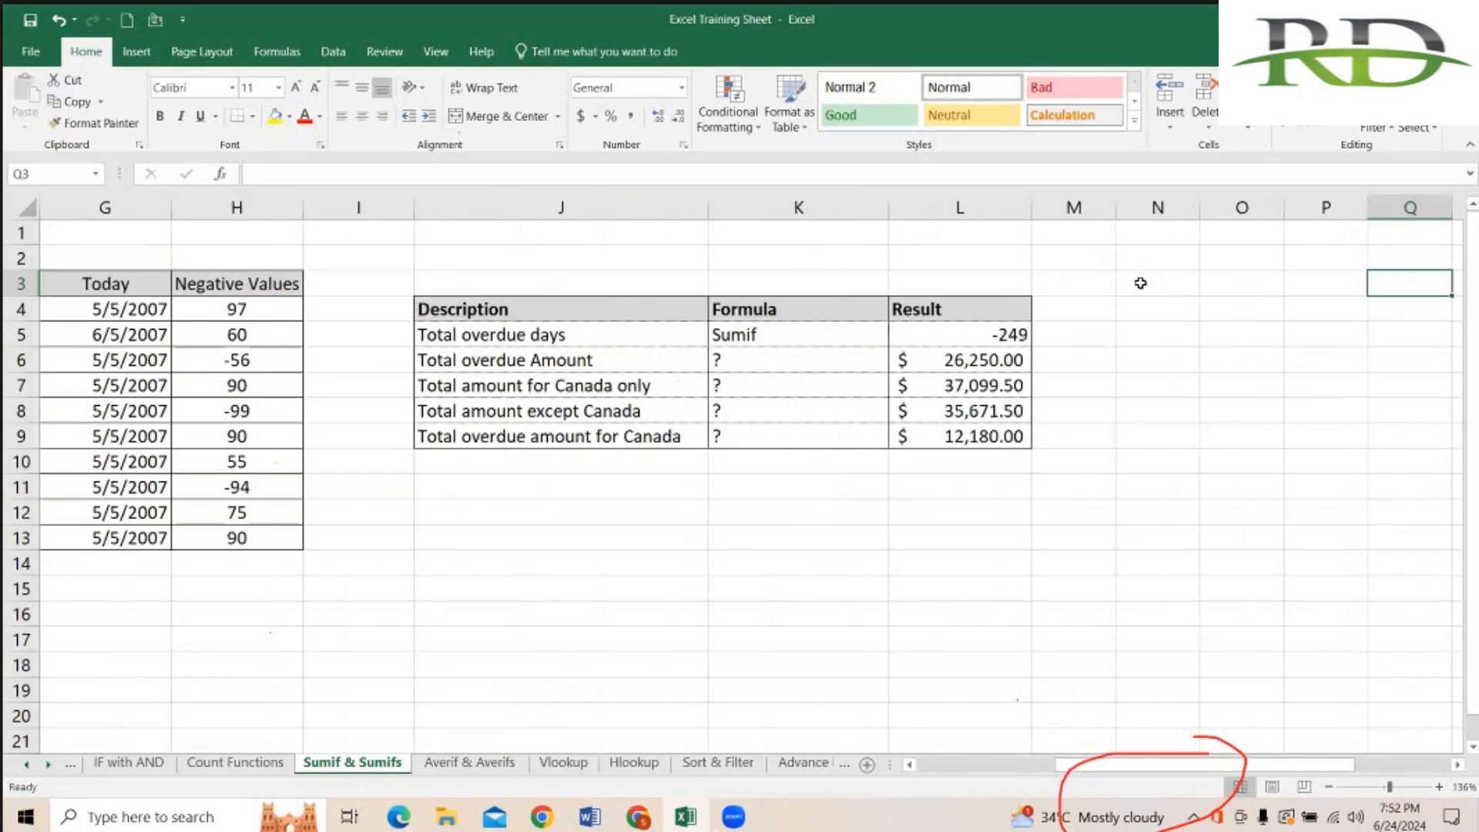
pyautogui.press('Right')
pyautogui.press('Right')
pyautogui.press('Right')
pyautogui.press('Right')
pyautogui.press('Right')
pyautogui.press('Right')
pyautogui.press('Right')
pyautogui.press('Right')
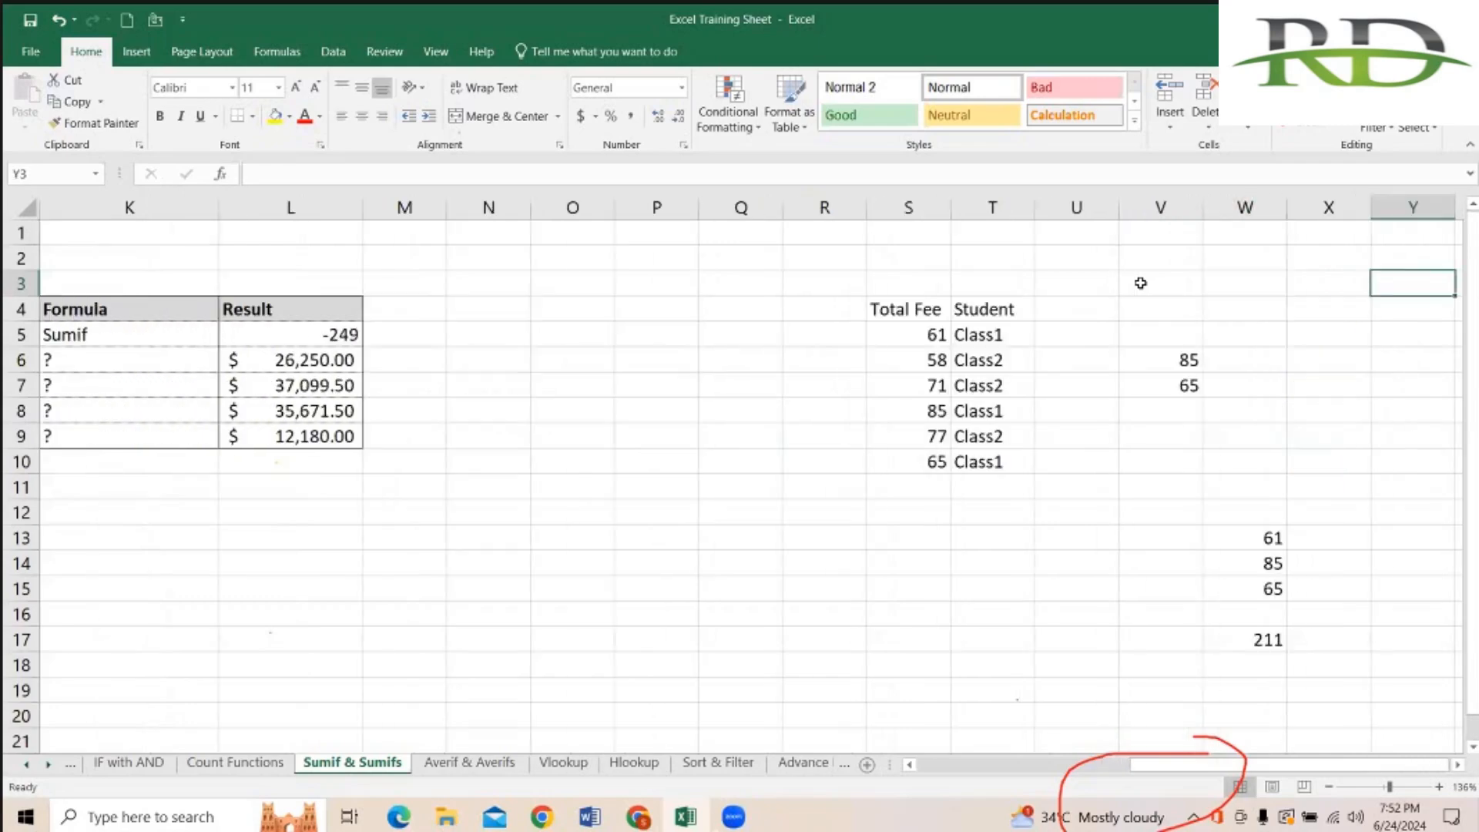
pyautogui.write('=rand')
pyautogui.press('Down')
pyautogui.press('Tab')
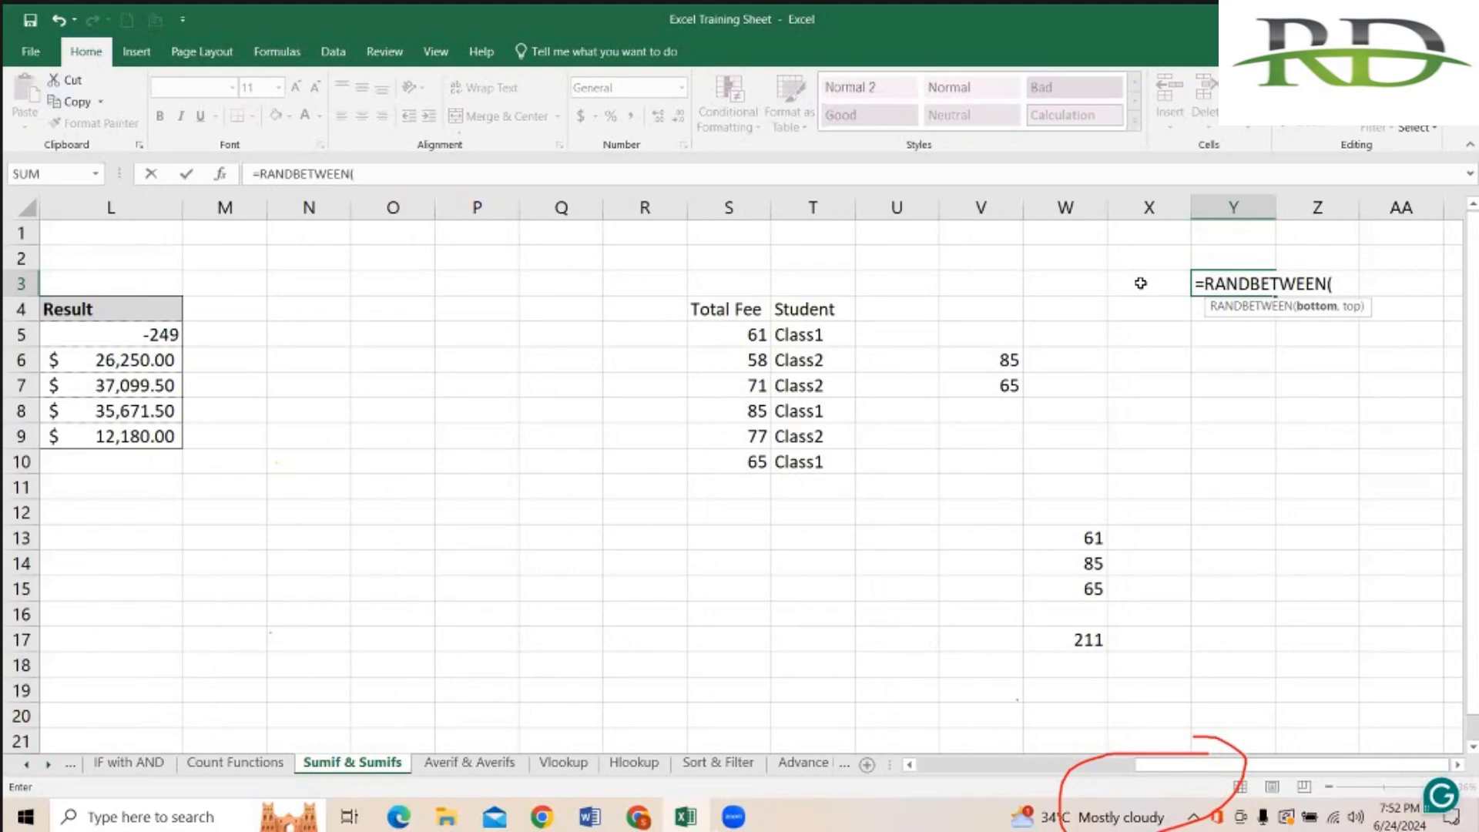
pyautogui.press('BackSpace')
pyautogui.press('BackSpace')
pyautogui.press('BackSpace')
pyautogui.press('BackSpace')
pyautogui.press('BackSpace')
pyautogui.press('BackSpace')
pyautogui.press('BackSpace')
pyautogui.press('BackSpace')
pyautogui.press('BackSpace')
pyautogui.press('Escape')
# Step: Select Y3:Y9 and enter a RANDBETWEEN formula in Y3 for random numbers between 100 and 200
pyautogui.hotkey('shift', 'Down')
pyautogui.hotkey('shift', 'Down')
pyautogui.hotkey('shift', 'Down')
pyautogui.hotkey('shift', 'Down')
pyautogui.hotkey('shift', 'Down')
pyautogui.hotkey('shift', 'Down')
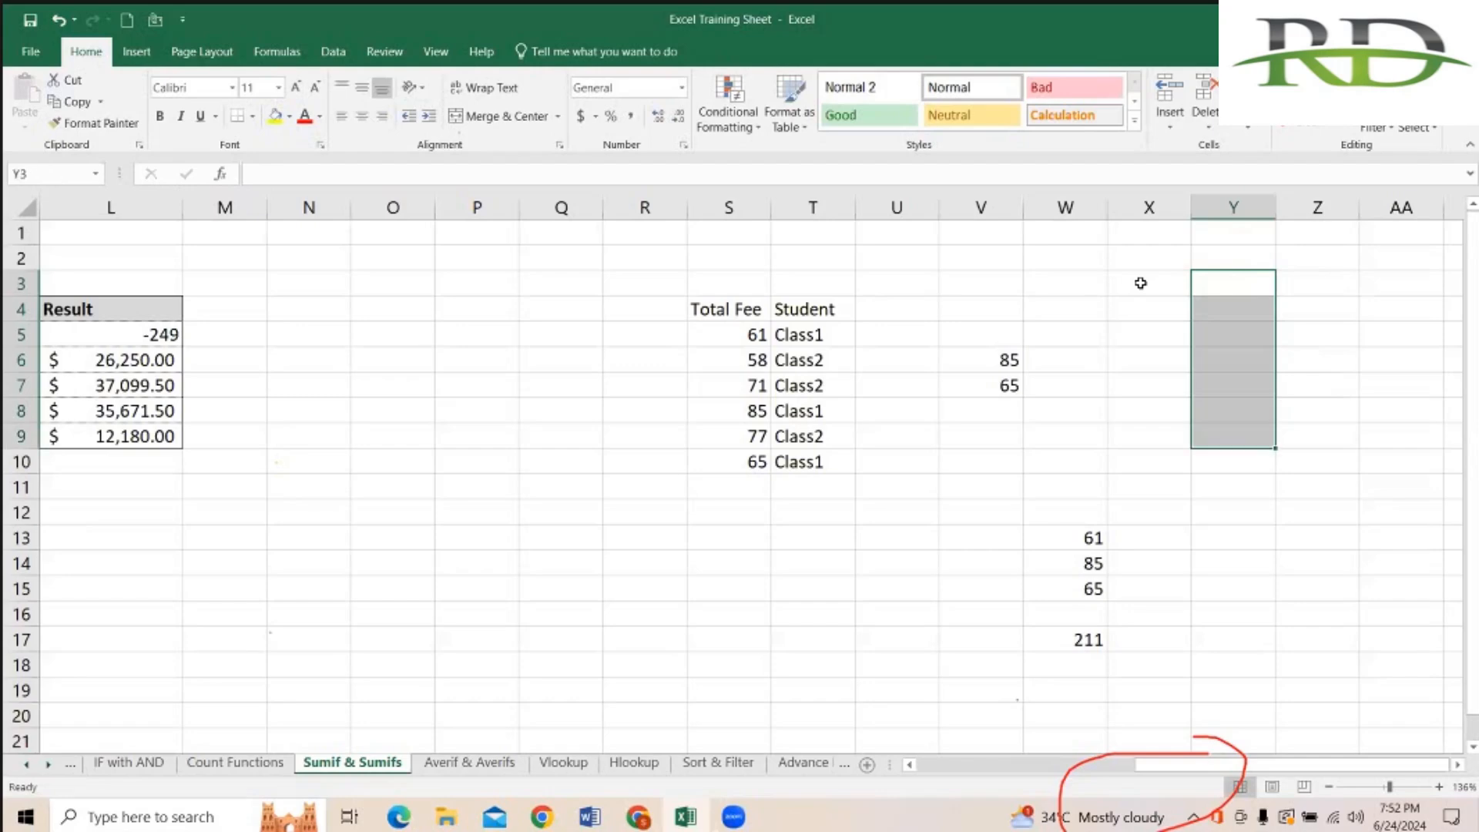
pyautogui.write('=rand')
pyautogui.press('Down')
pyautogui.press('Tab')
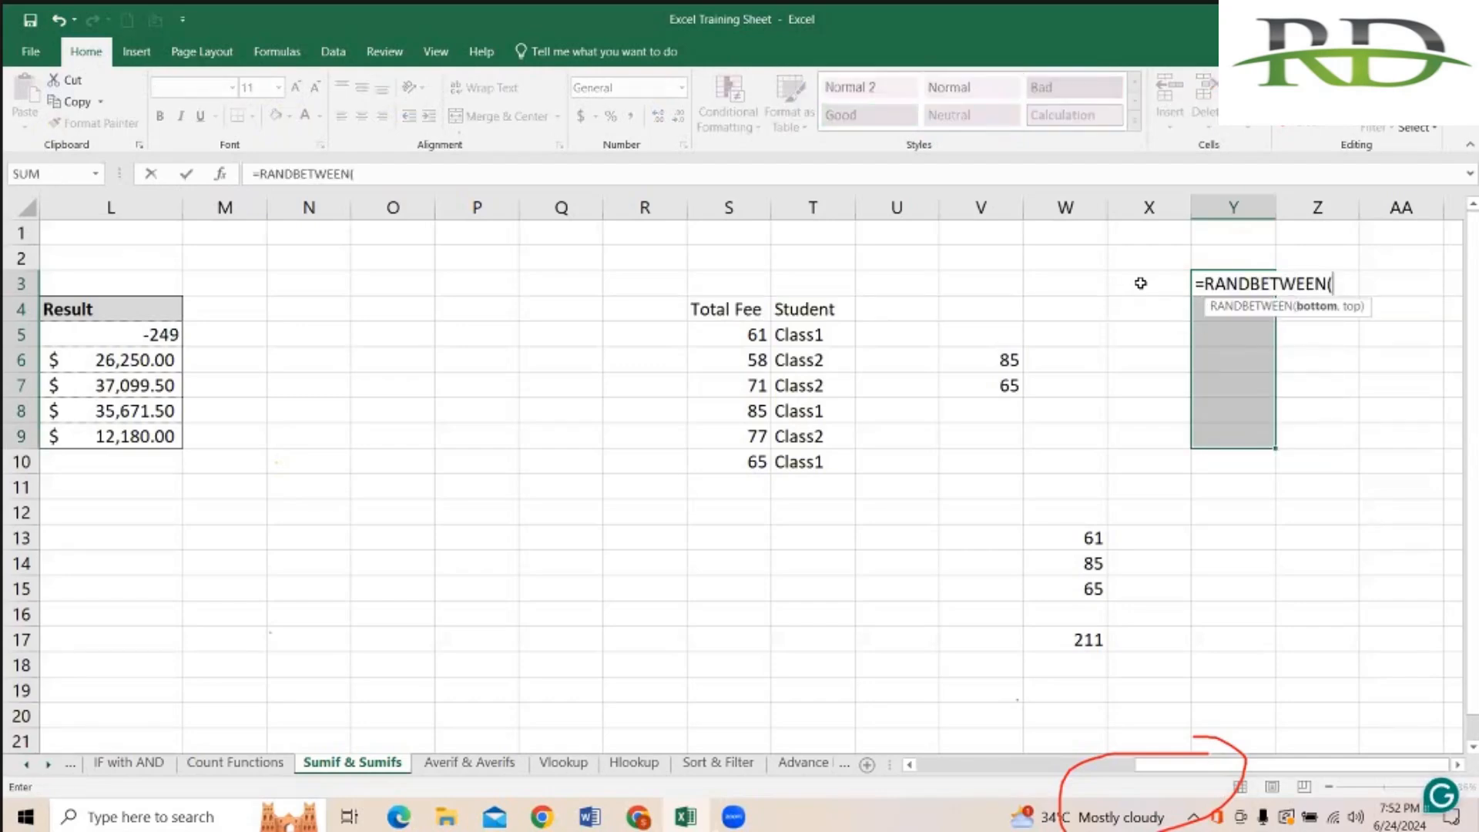
pyautogui.write('100,200')
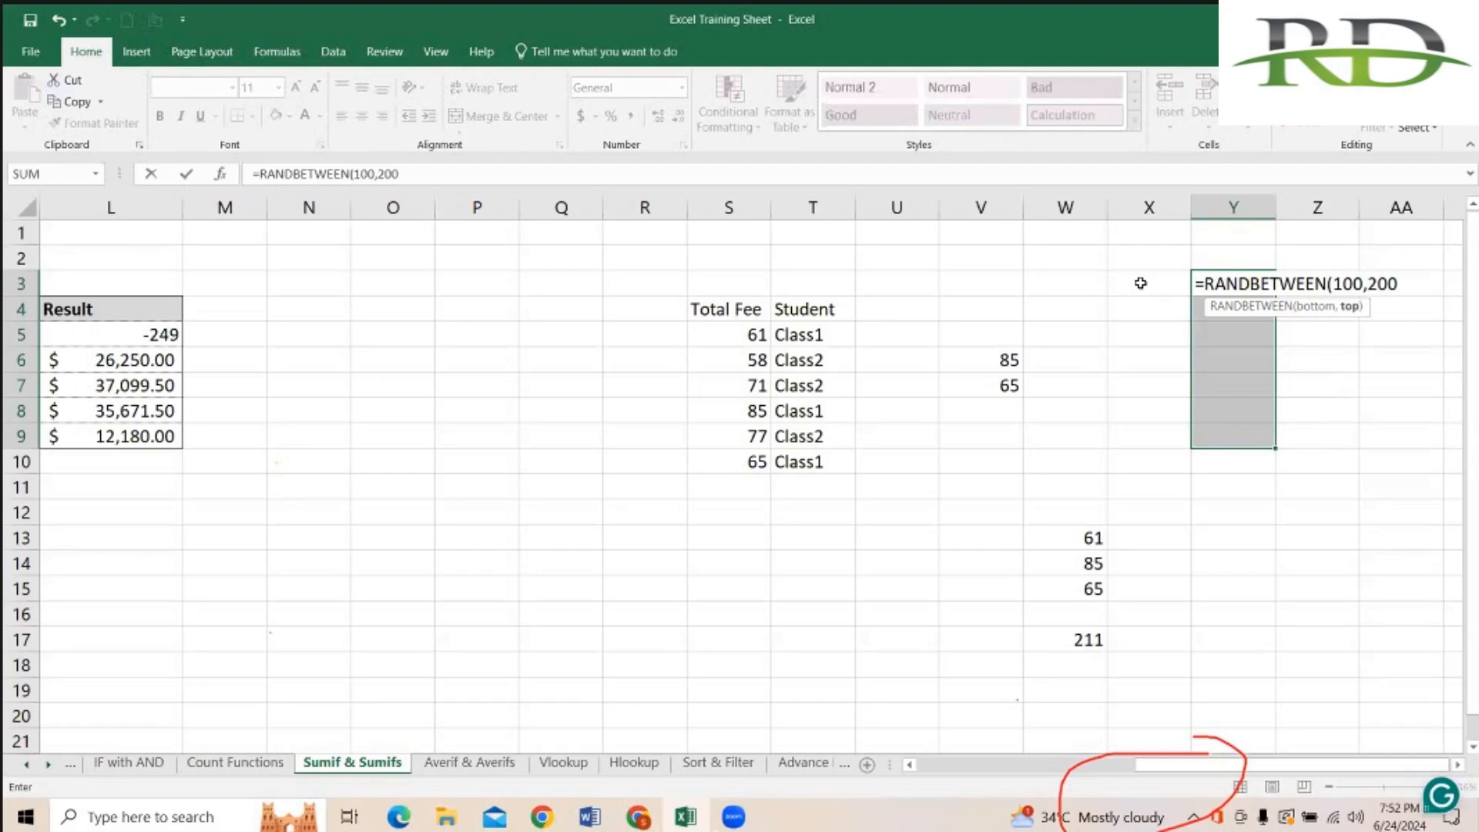
pyautogui.press('Return')
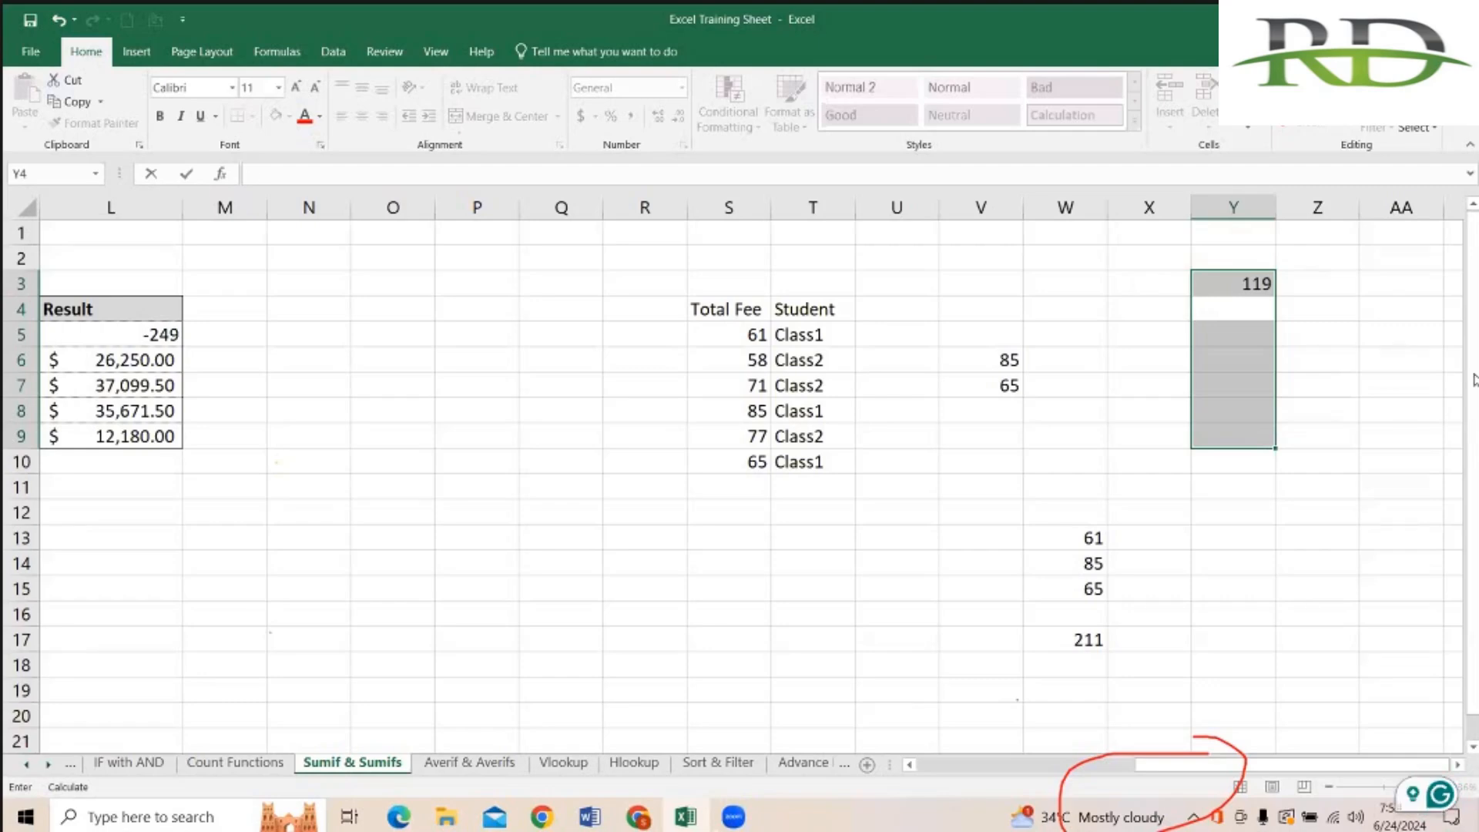
# Step: Fill the RANDBETWEEN formula from Y3 down through Y8
pyautogui.click(1261, 285)
pyautogui.moveTo(1275, 301); pyautogui.dragTo(1370, 380)
pyautogui.click(1372, 383)
pyautogui.click(1245, 284)
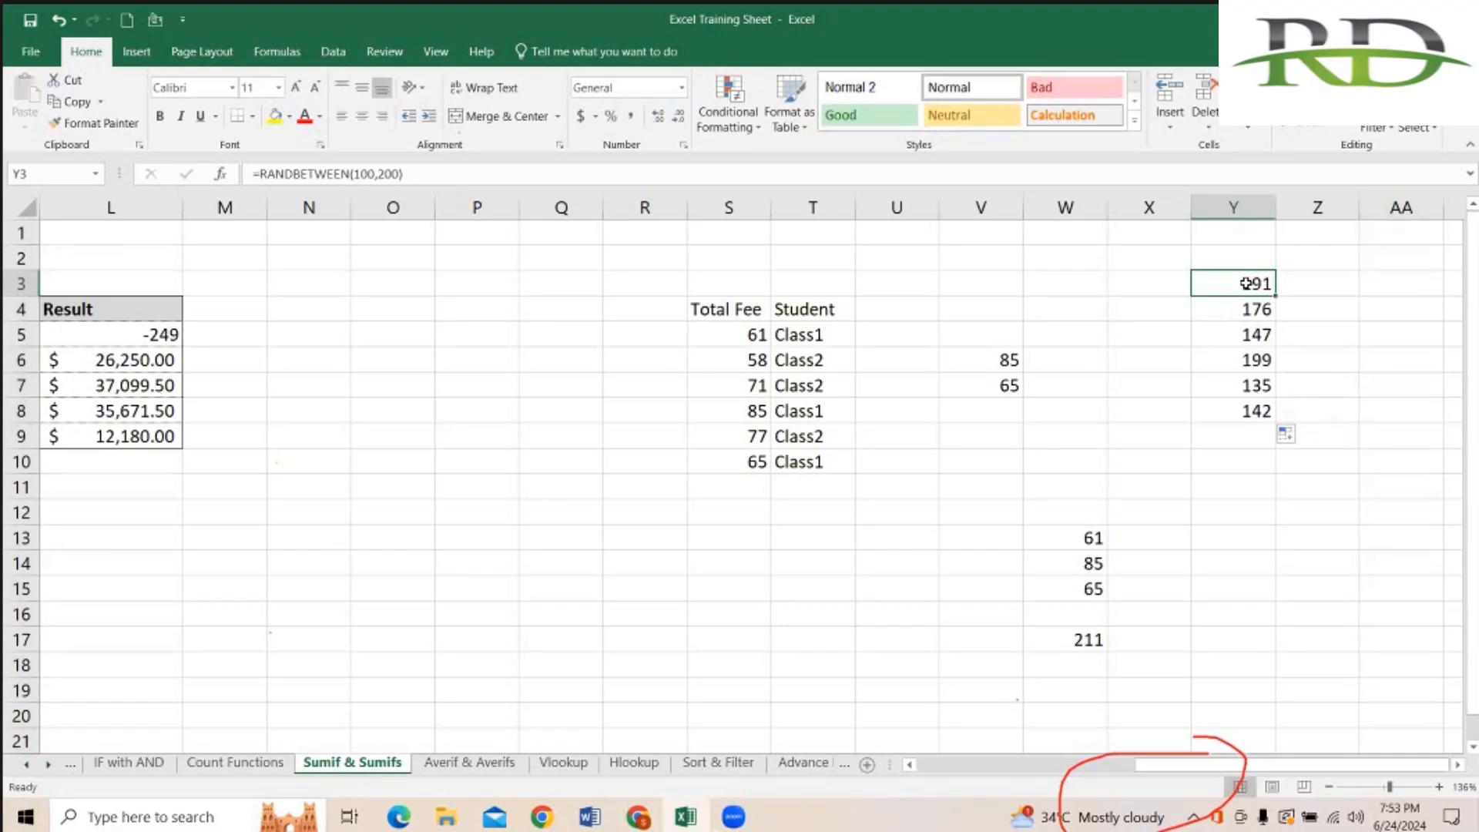
# Step: Copy the random numbers in Y3:Y8 and paste them over themselves as values only to replace the formulas
pyautogui.moveTo(1215, 282); pyautogui.dragTo(1229, 409)
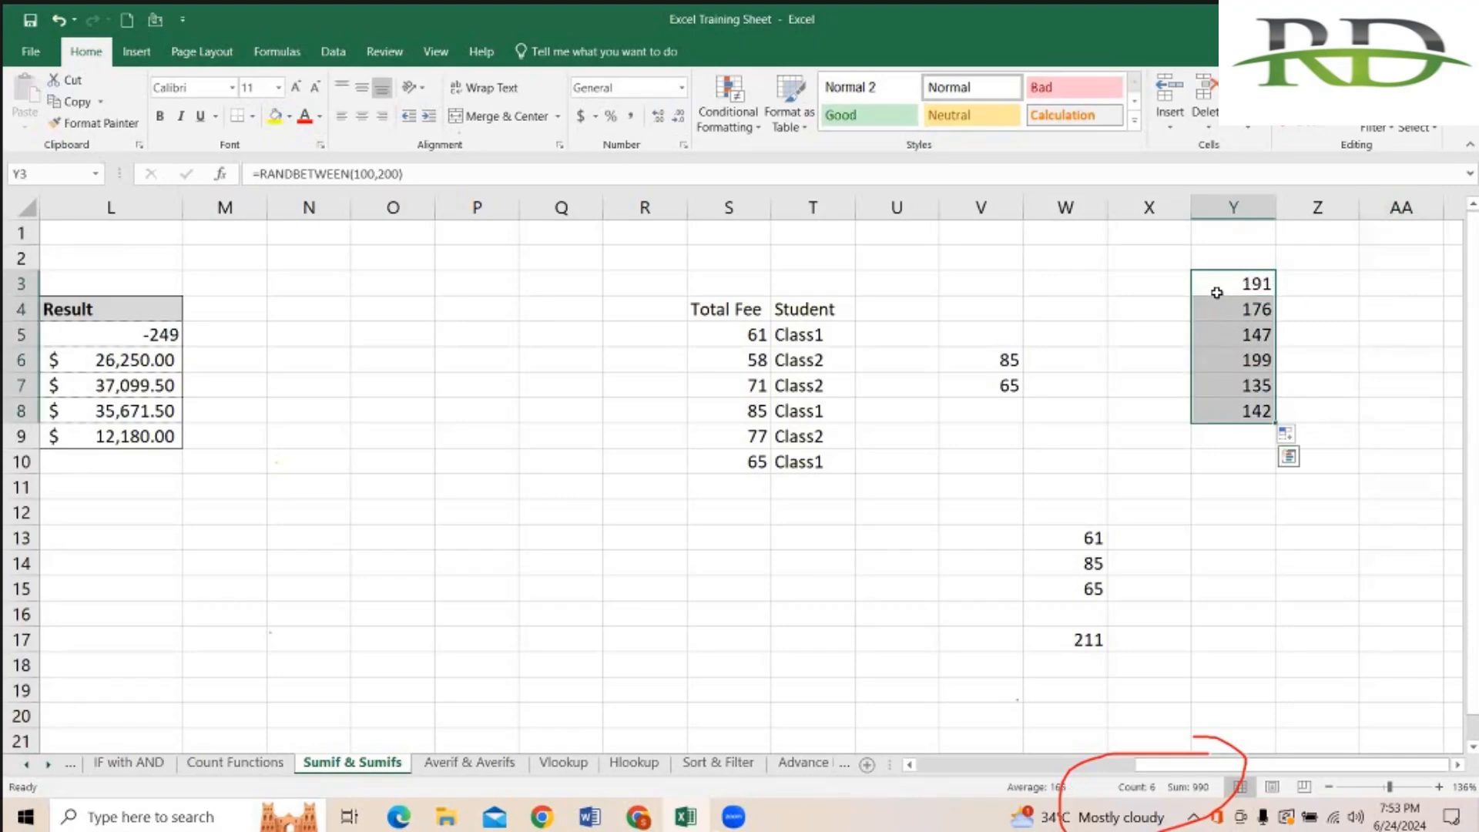
pyautogui.hotkey('ctrl', 'c')
pyautogui.rightClick(1215, 283)
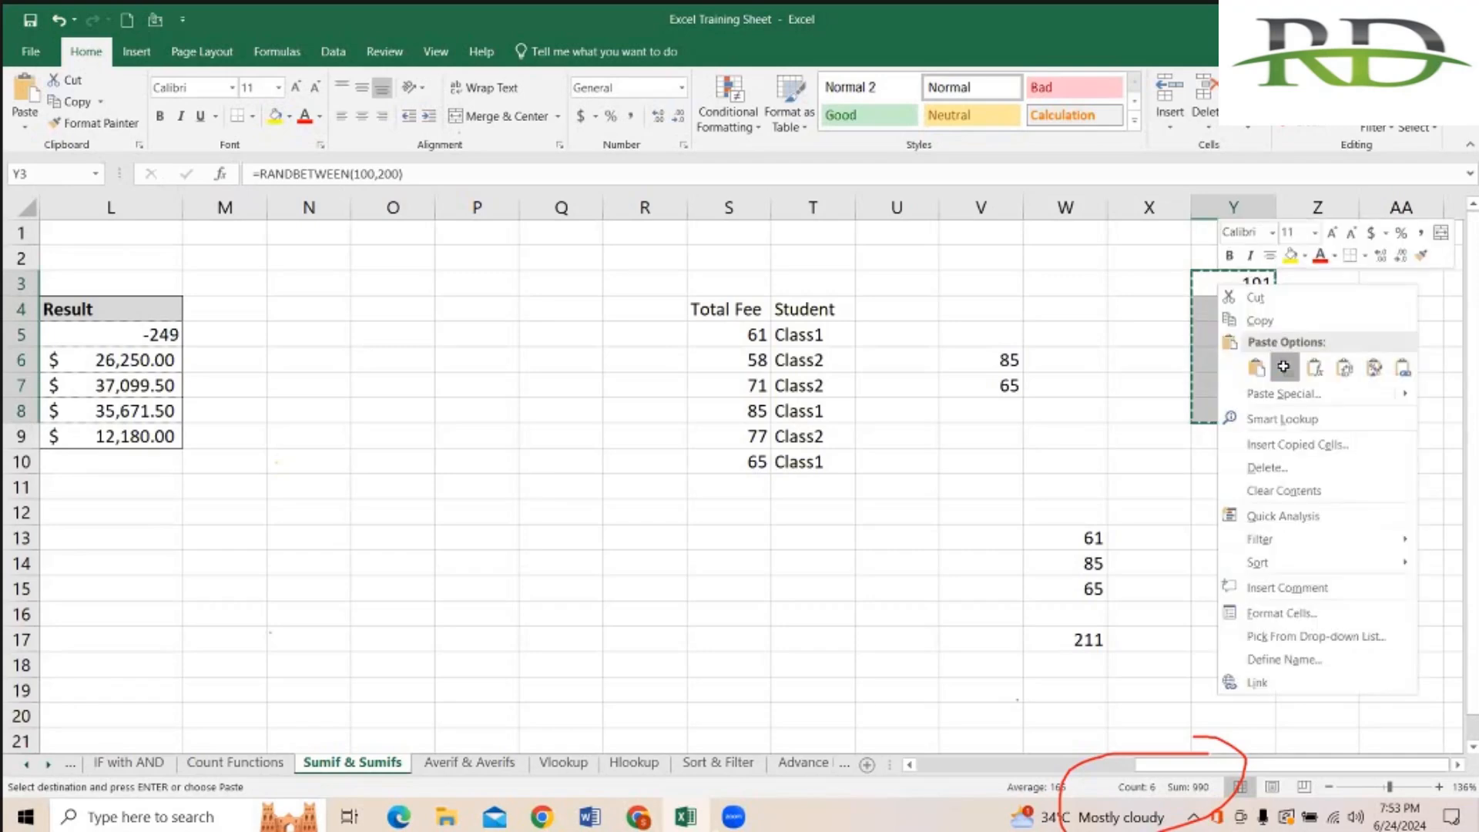
pyautogui.click(1284, 369)
pyautogui.click(1433, 304)
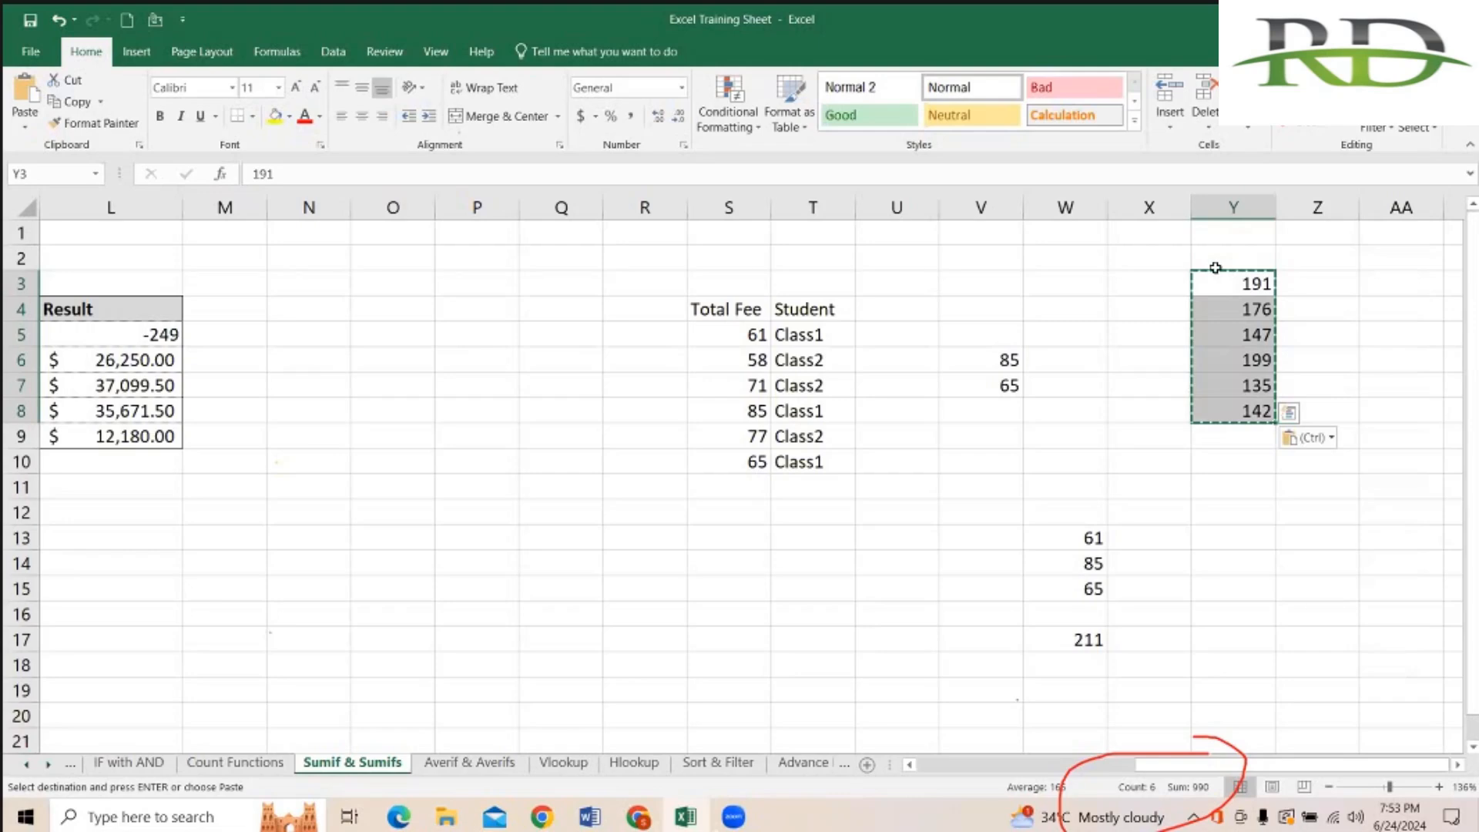
pyautogui.moveTo(1206, 286); pyautogui.dragTo(1218, 419)
pyautogui.click(1317, 309)
pyautogui.moveTo(1218, 273); pyautogui.dragTo(1224, 410)
pyautogui.rightClick(1226, 359)
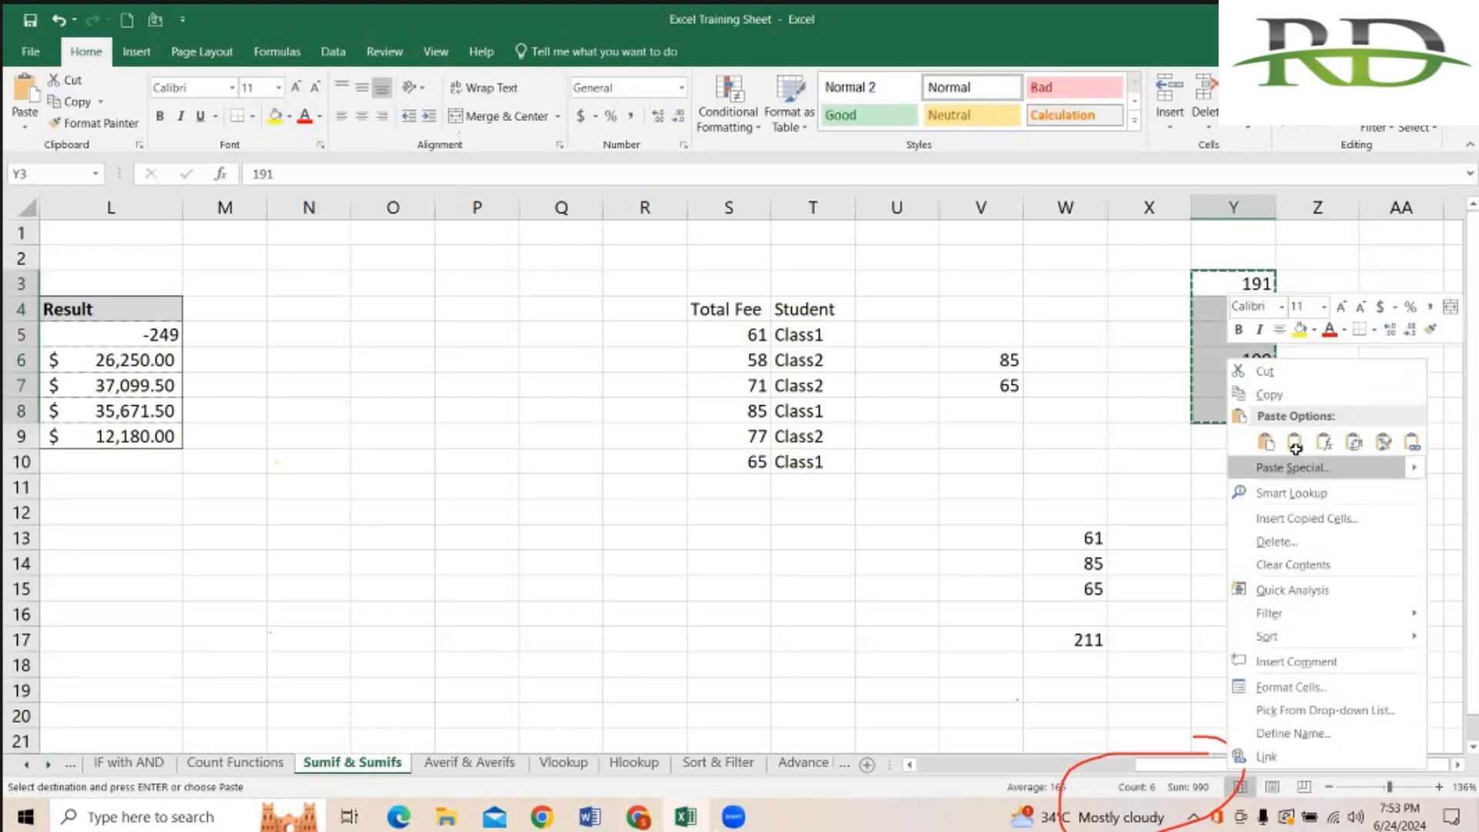
pyautogui.click(1296, 445)
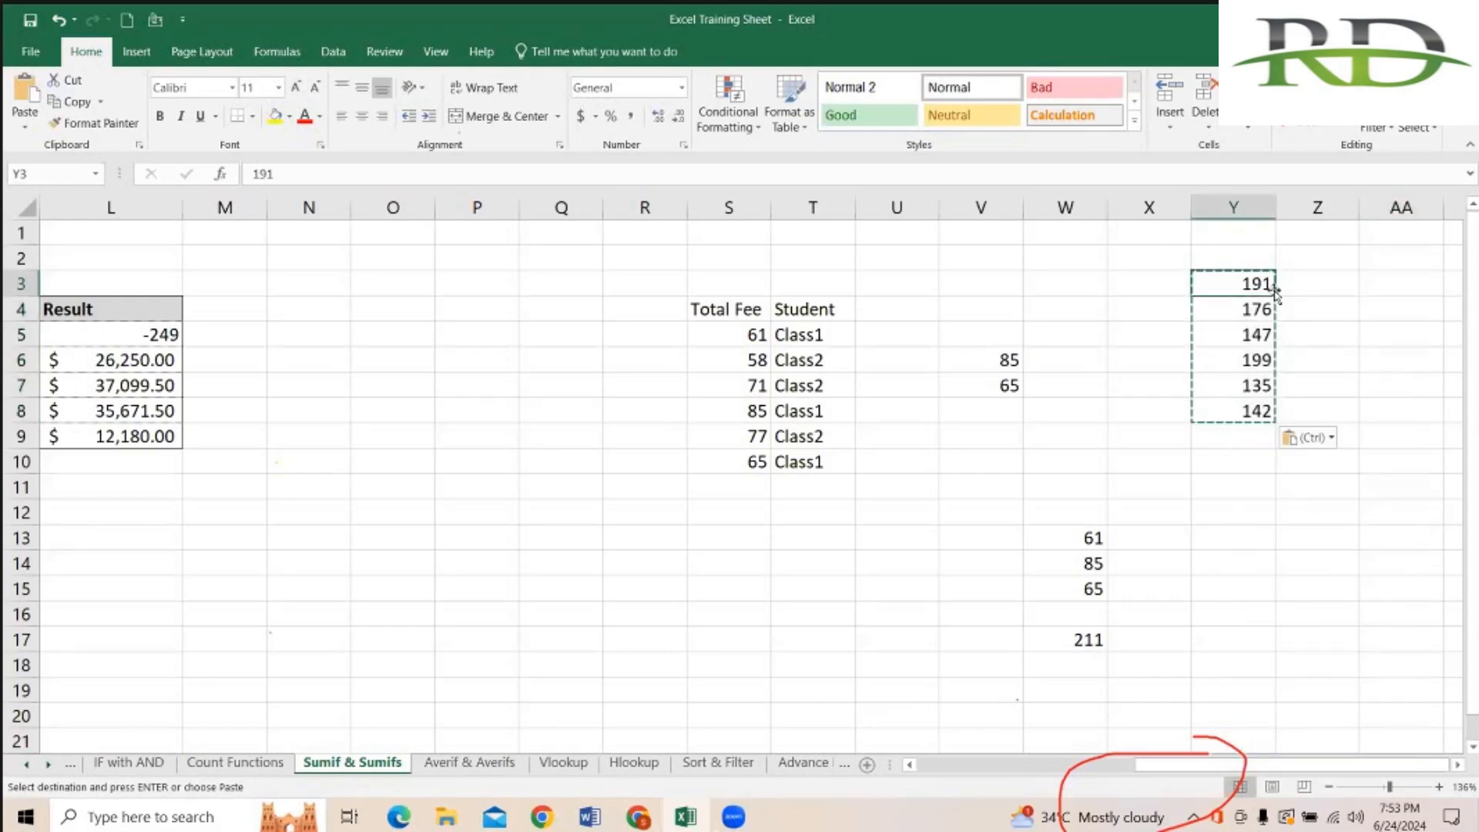
# Step: Clear the sample numbers from Y3:Y8
pyautogui.press('Down')
pyautogui.press('Up')
pyautogui.hotkey('ctrl', 'shift', 'Down')
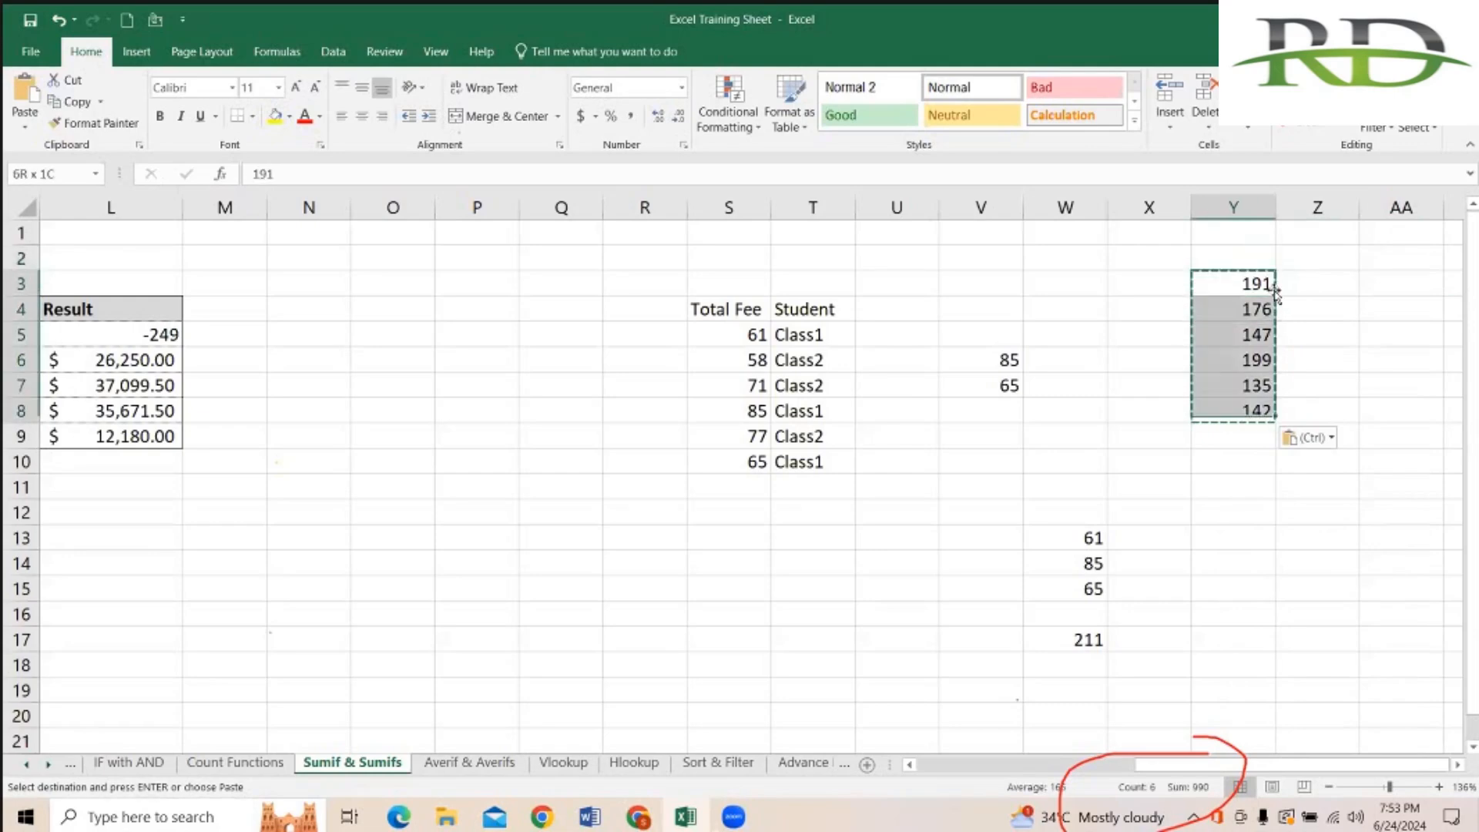
pyautogui.press('Delete')
# Step: Go back along row 3 to the Order ID header in C3 and look over the summary and orders tables
pyautogui.press('Left')
pyautogui.press('Left')
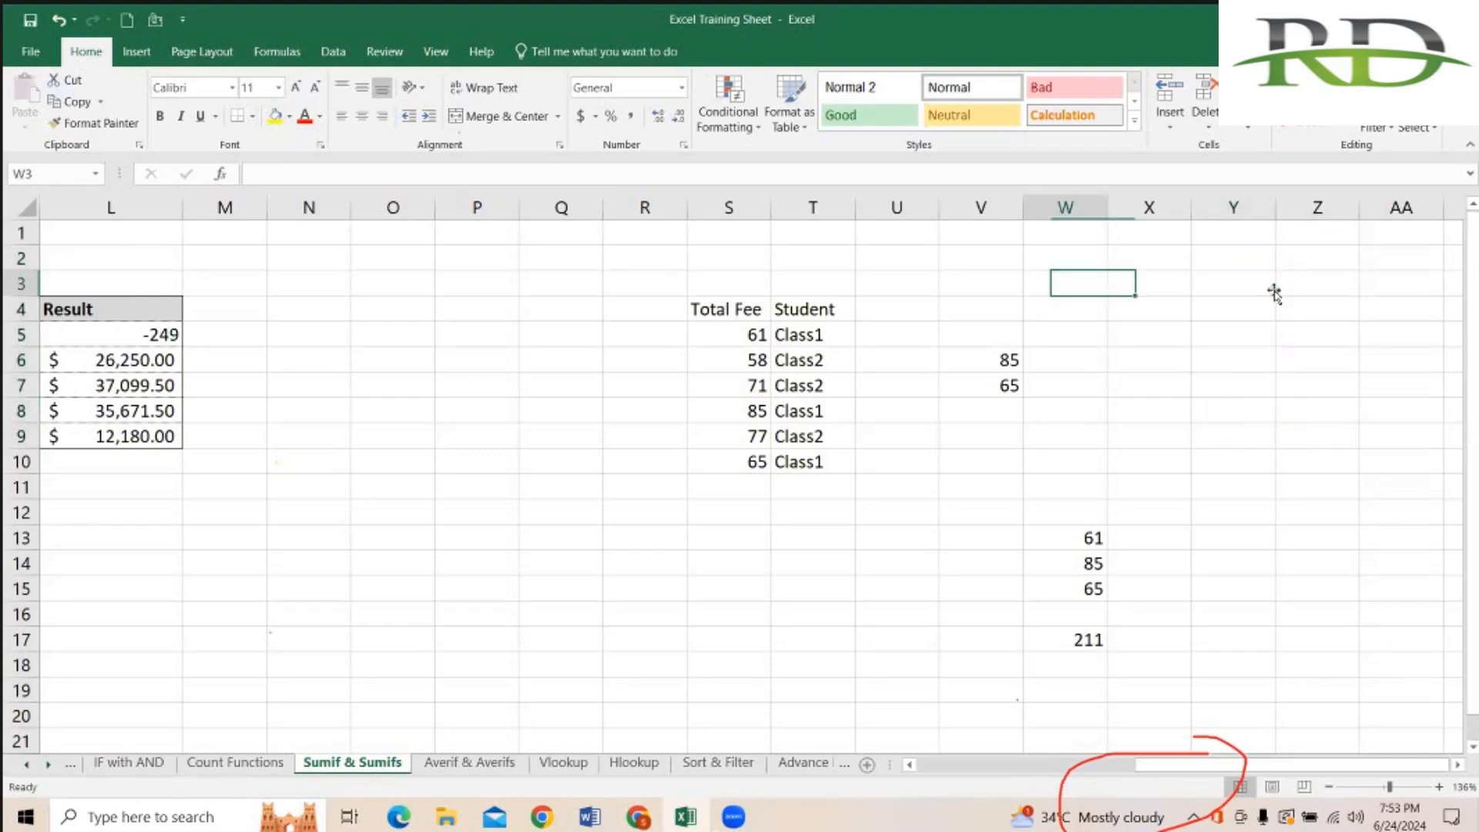
pyautogui.press('Left')
pyautogui.press('Left')
pyautogui.press('Left')
pyautogui.press('Left')
pyautogui.press('Left')
pyautogui.press('Left')
pyautogui.press('Left')
pyautogui.press('Left')
pyautogui.press('Left')
pyautogui.press('Left')
pyautogui.press('Left')
pyautogui.press('Left')
pyautogui.press('Left')
pyautogui.press('Left')
pyautogui.press('Left')
pyautogui.press('Left')
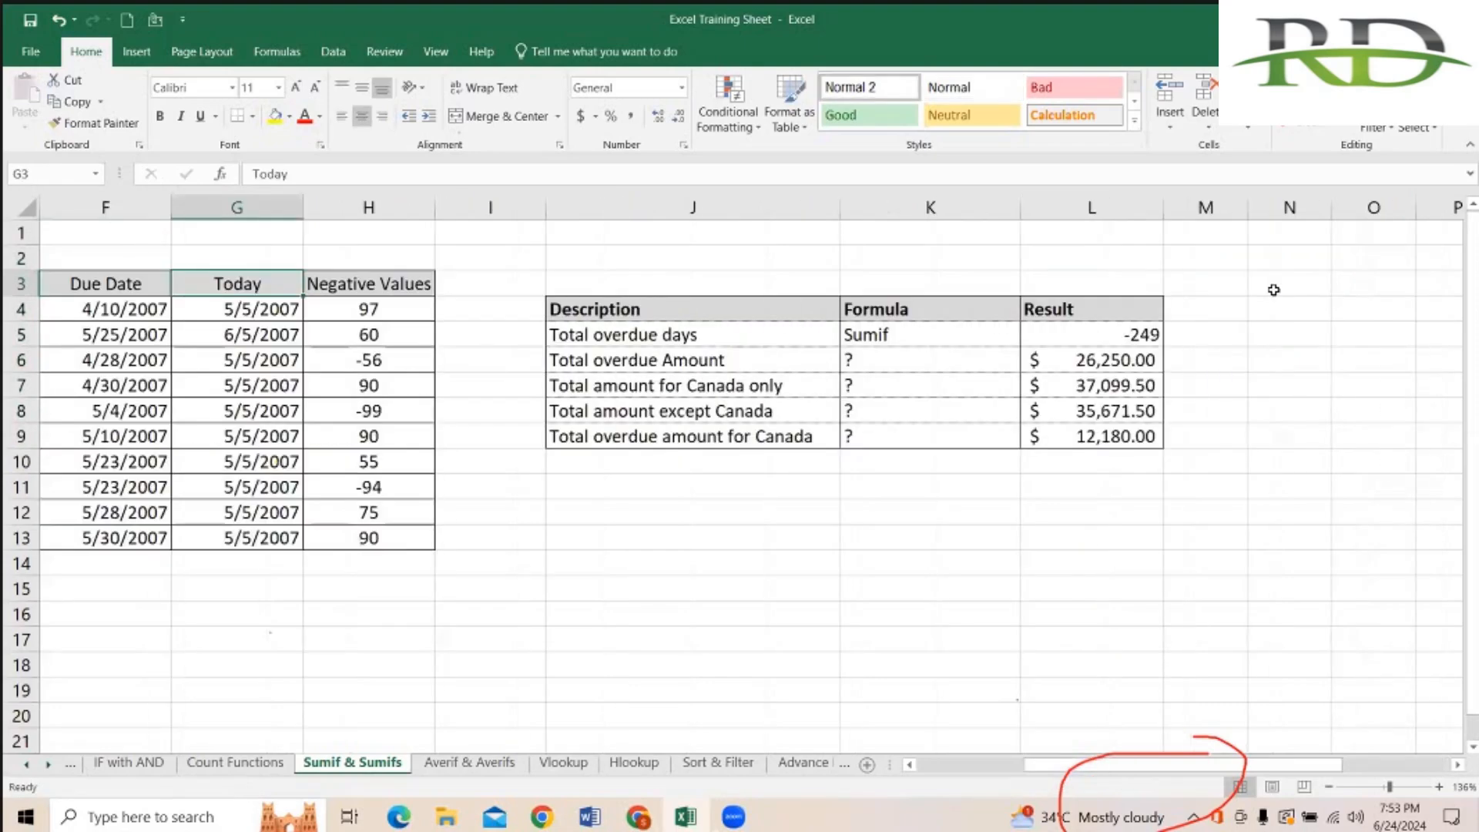
pyautogui.press('Left')
pyautogui.press('Left')
pyautogui.press('Left')
pyautogui.press('Left')
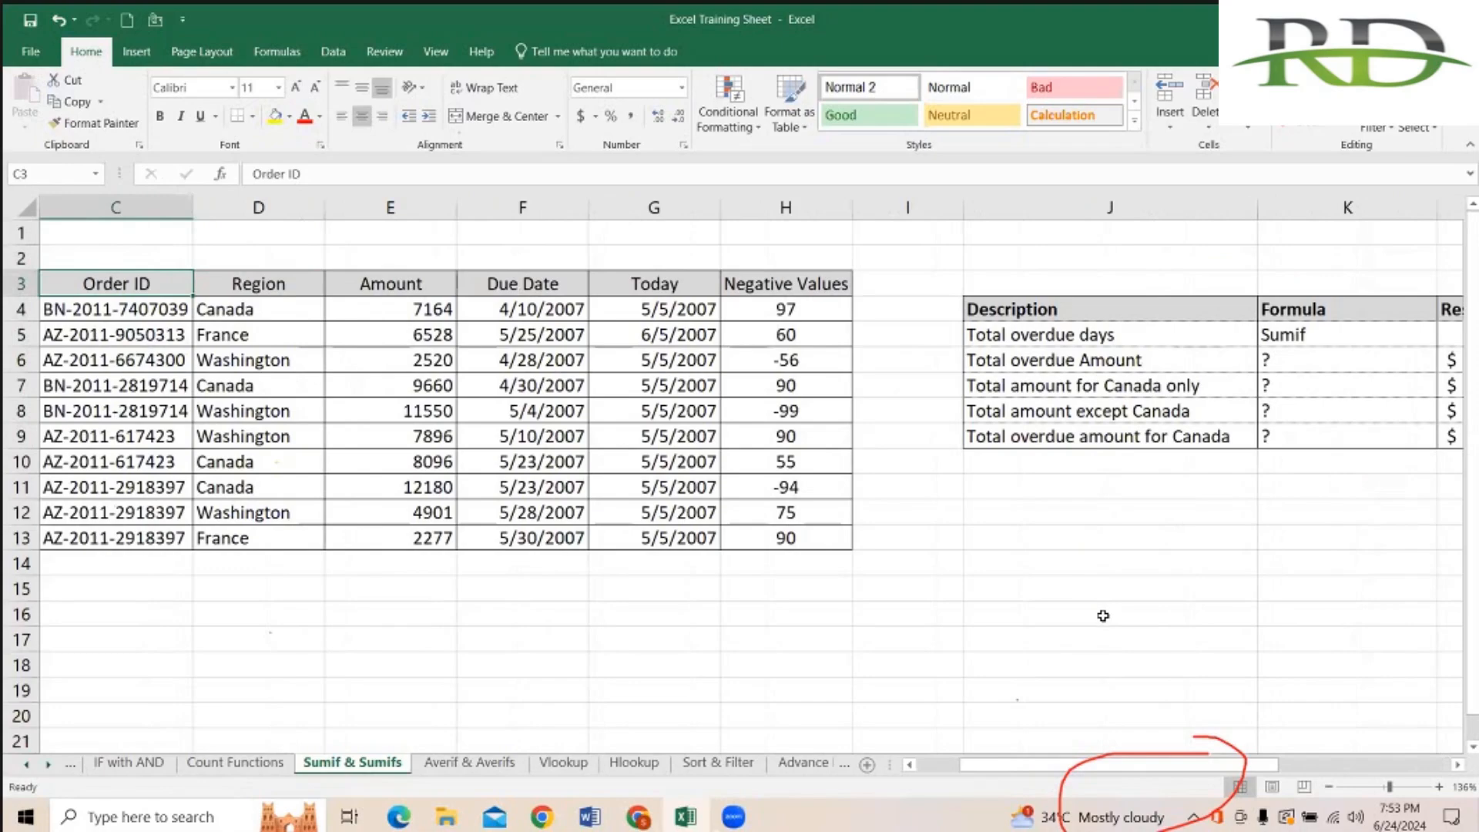
# Step: Examine the order table, the results table and the SUMIF formula behind the total amount for Canada only
pyautogui.hscroll(1, 1156, 545)
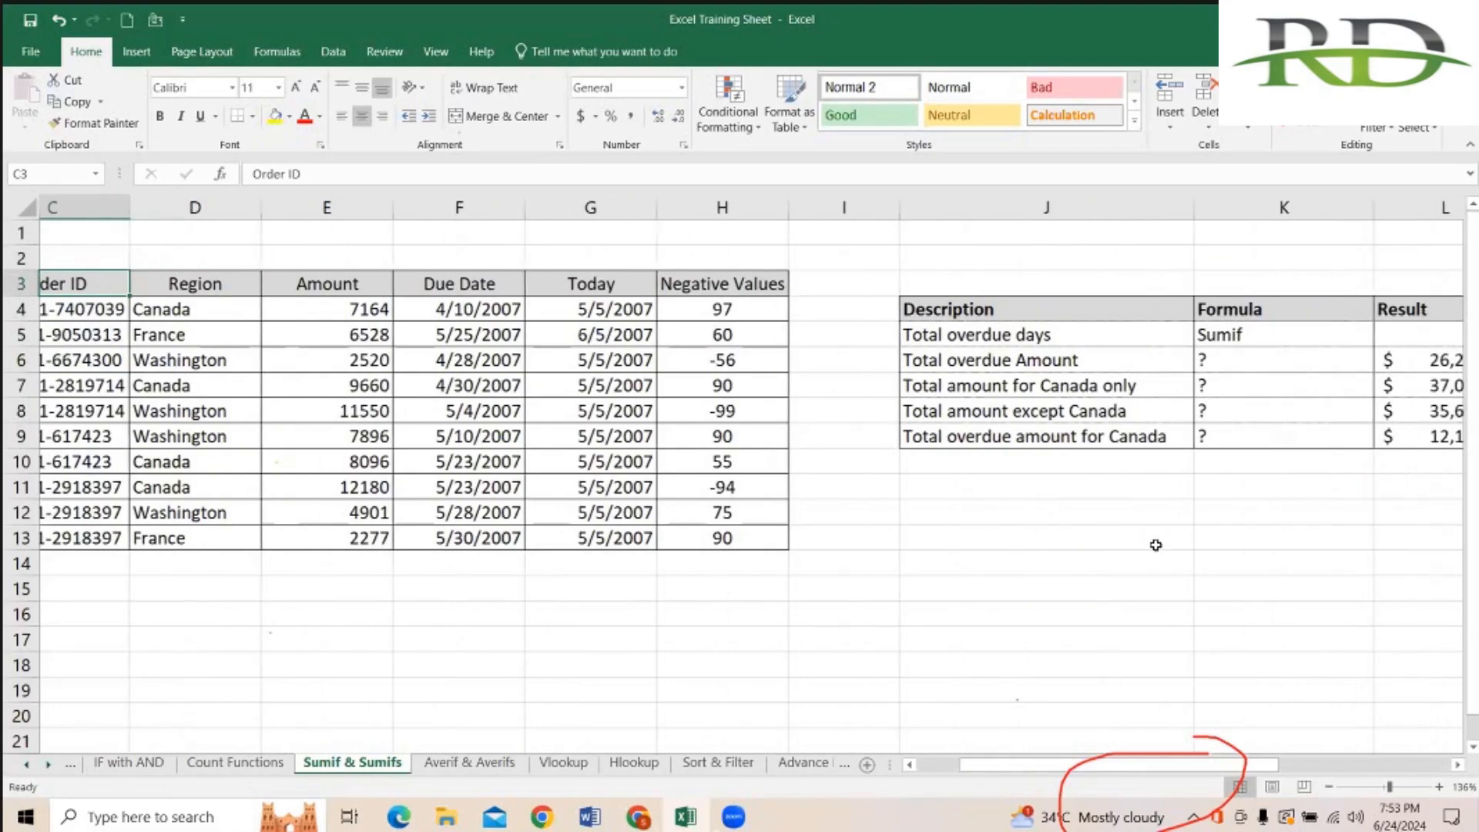
pyautogui.hscroll(1, 1155, 544)
pyautogui.hscroll(-3, 990, 339)
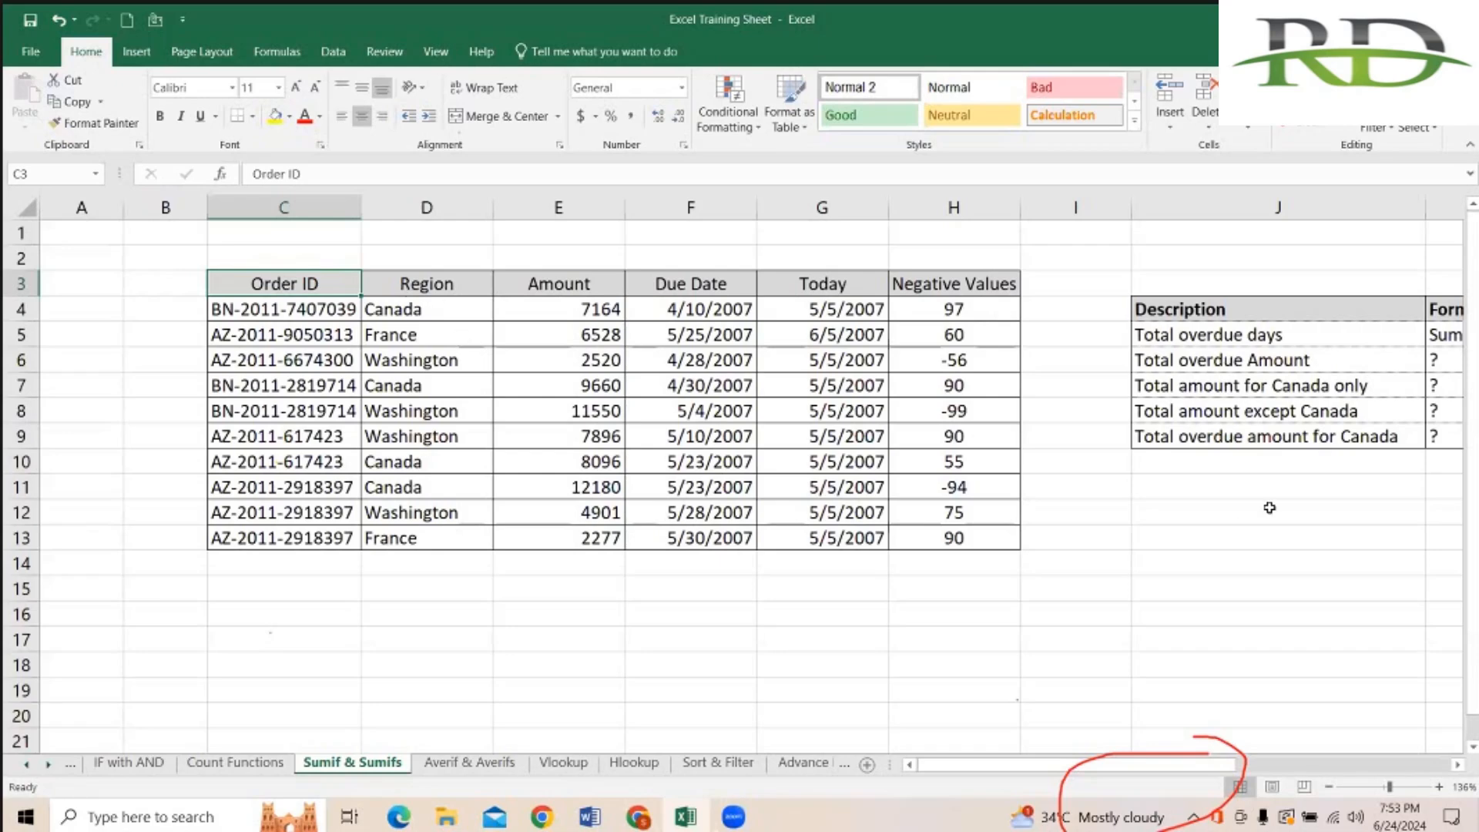
pyautogui.click(1188, 481)
pyautogui.hscroll(1, 1188, 481)
pyautogui.hscroll(2, 1328, 385)
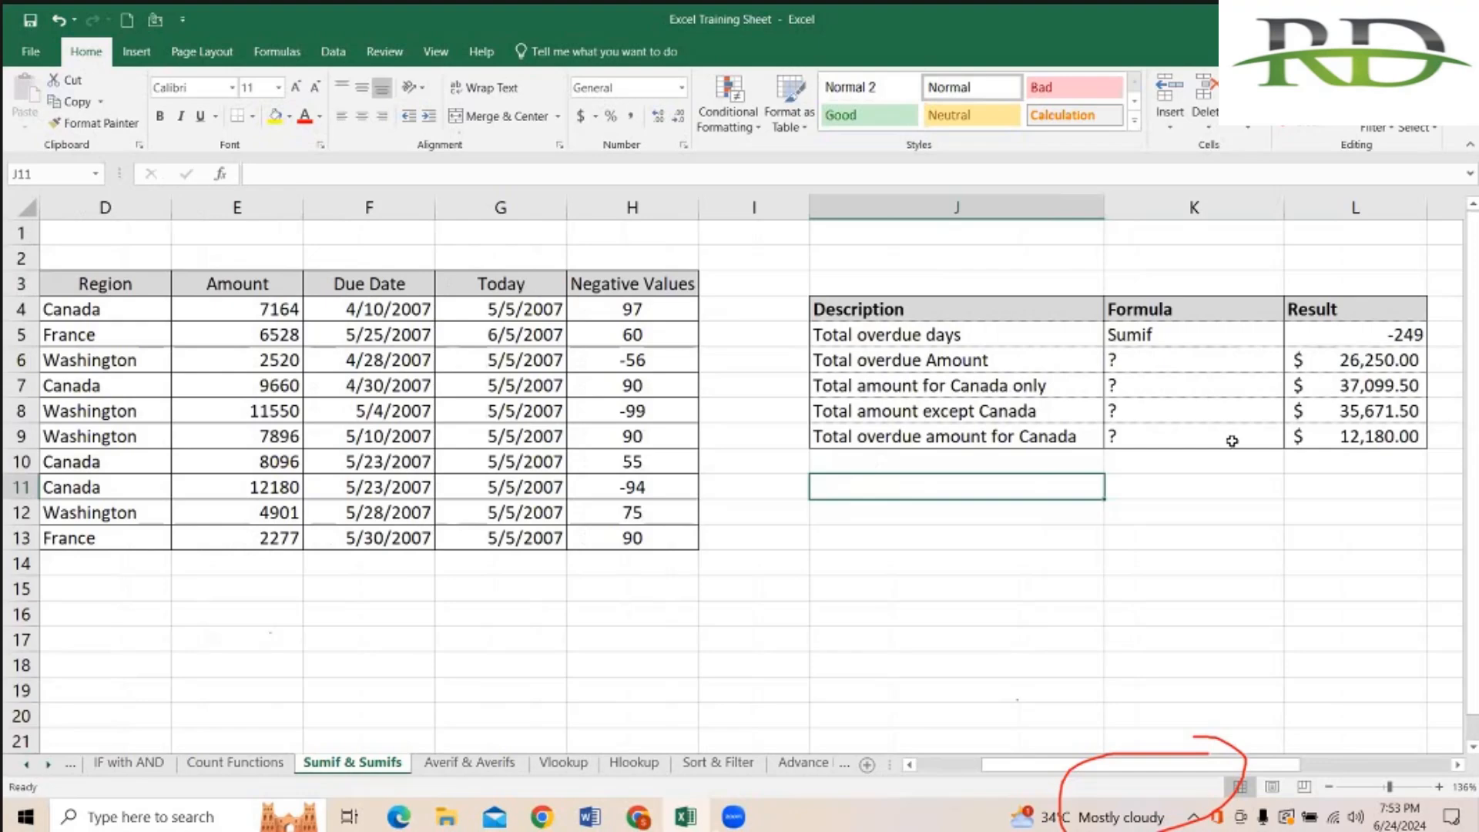
pyautogui.click(1342, 382)
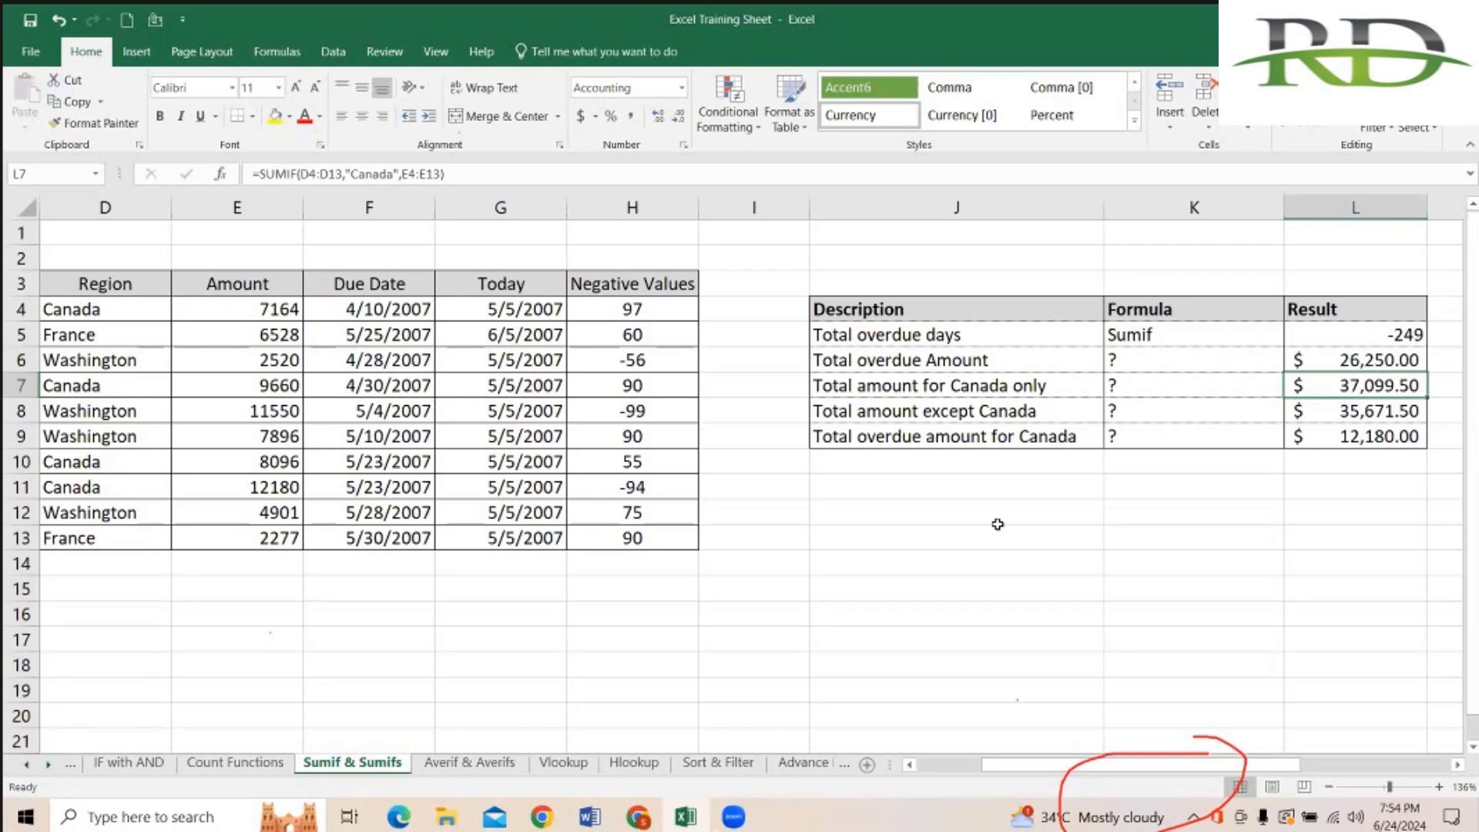
# Step: Insert a new column between Region and Amount and give it the header "Product" in E3
pyautogui.hscroll(-3, 571, 208)
pyautogui.click(568, 208)
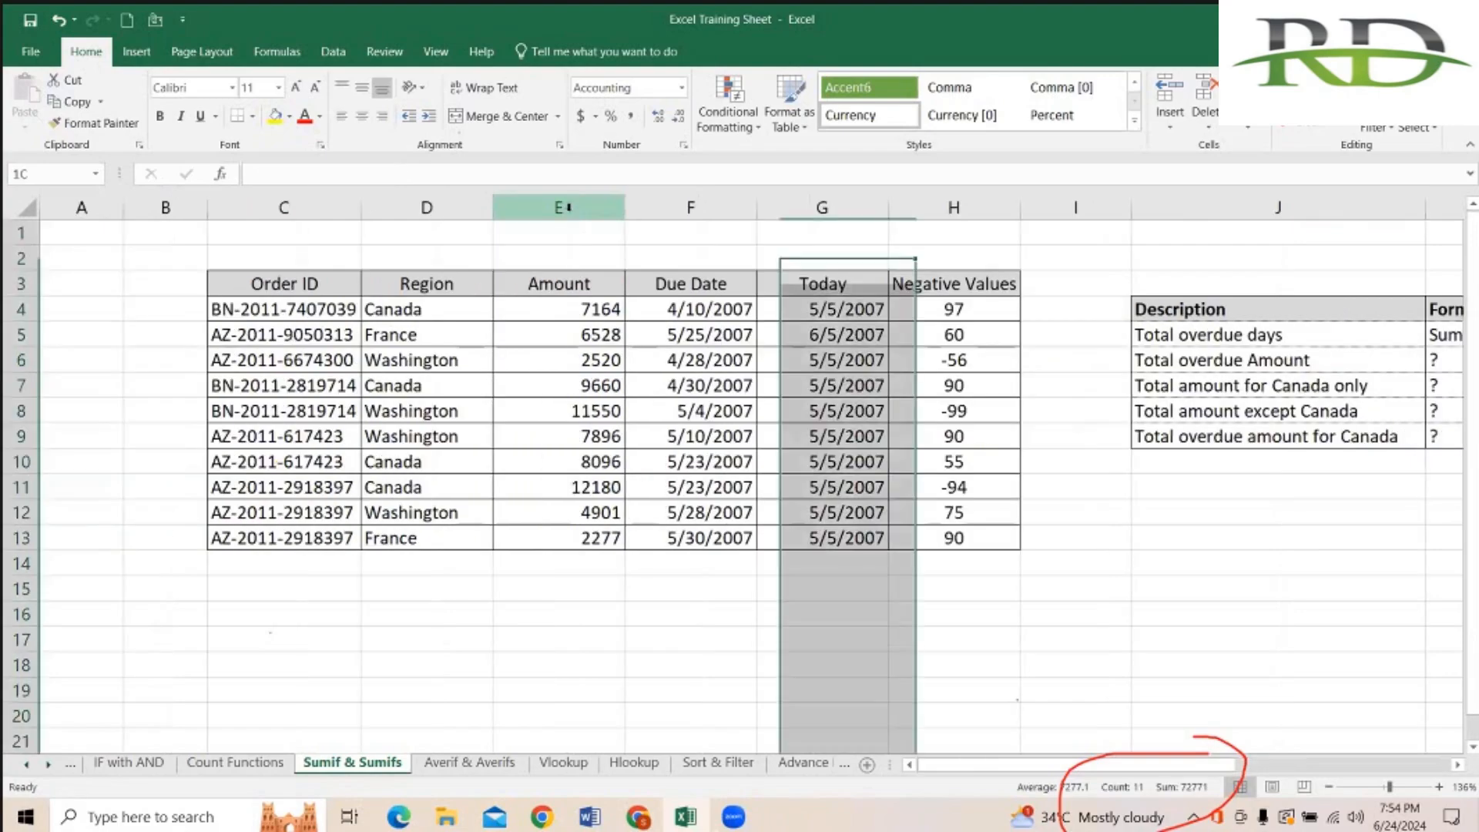
pyautogui.rightClick(570, 215)
pyautogui.click(628, 351)
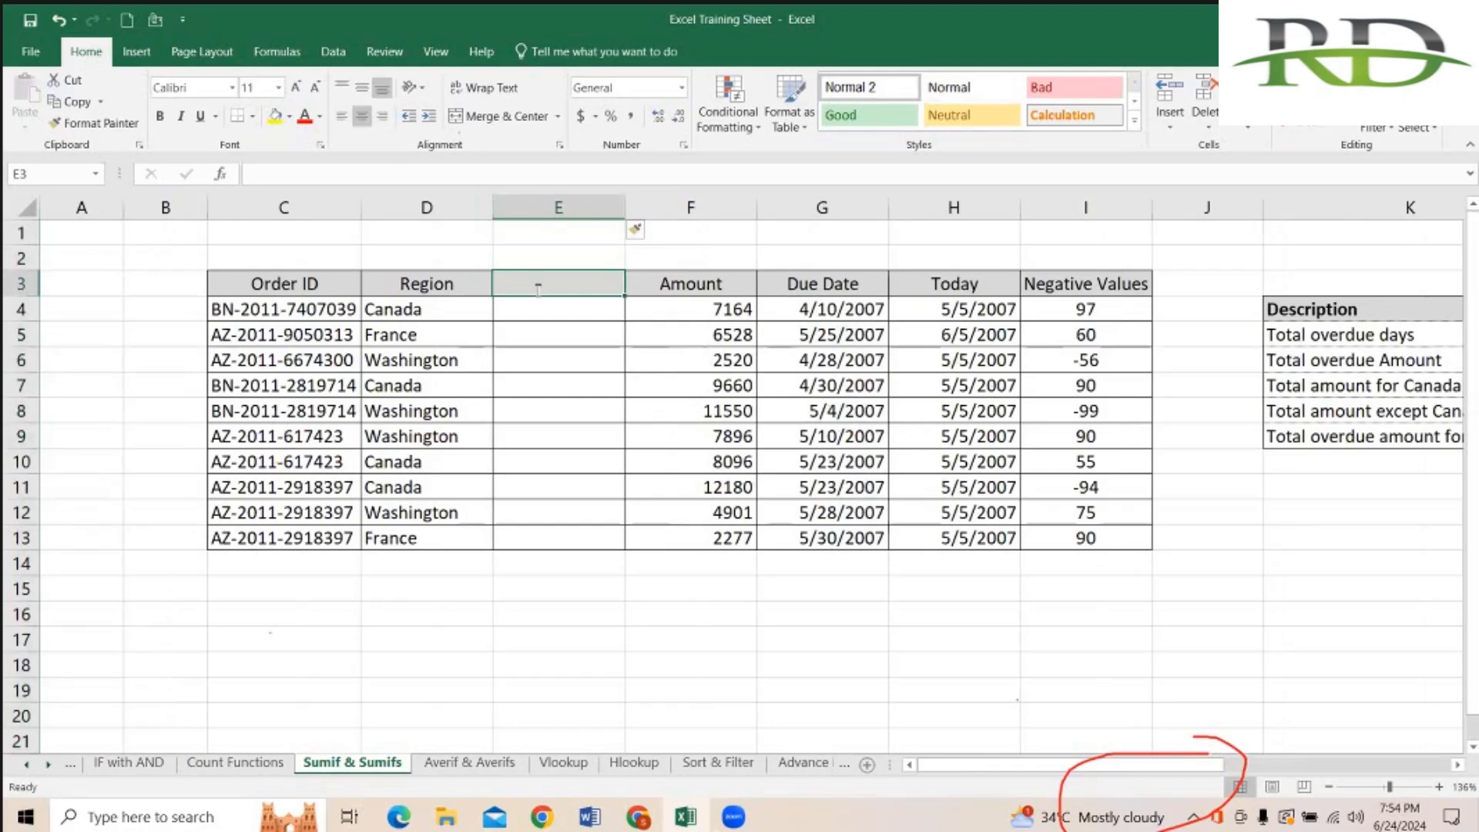
pyautogui.write('Product')
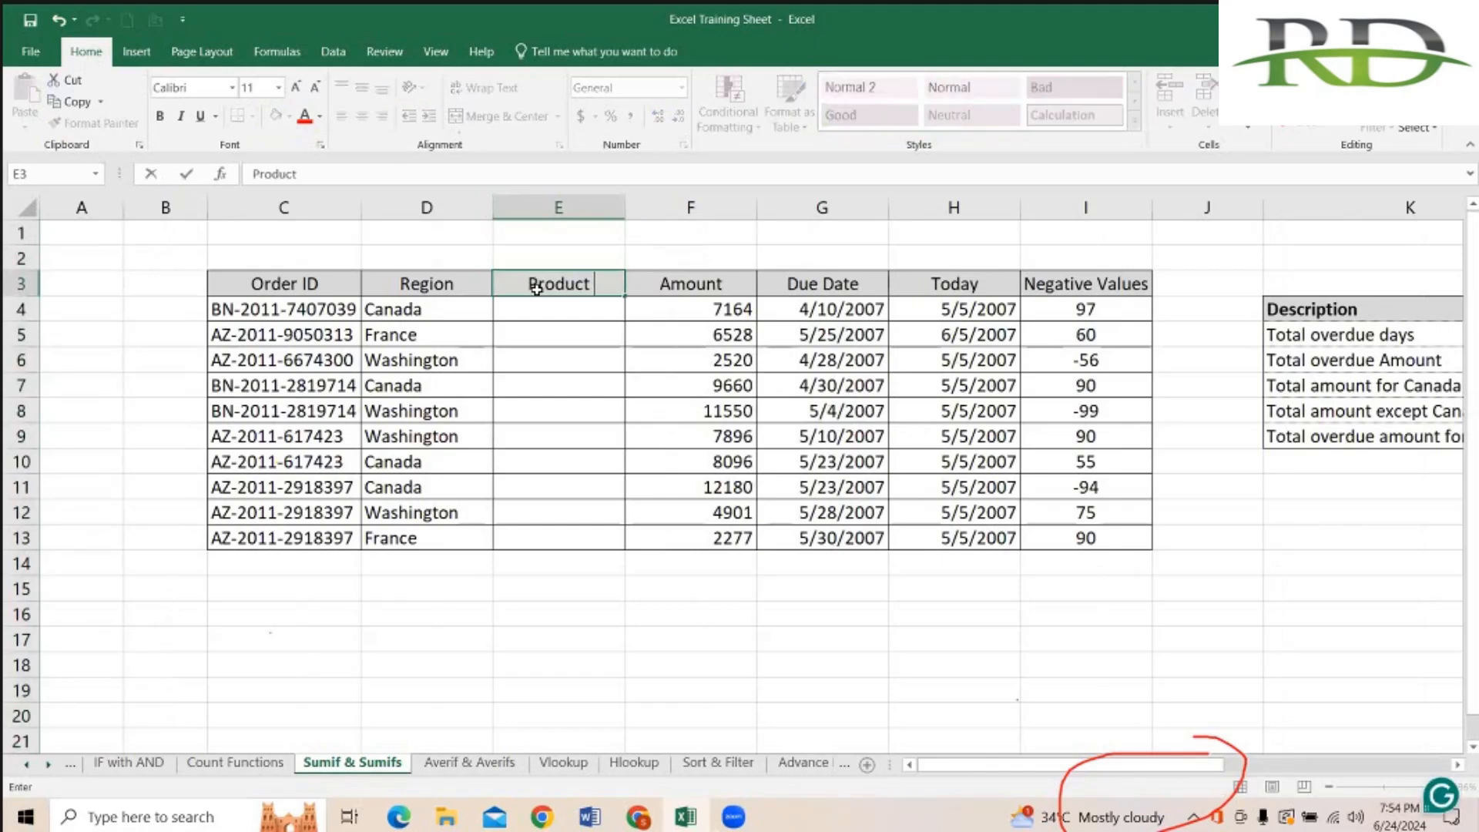
pyautogui.press('Return')
# Step: Enter "new" in E4 and "old" in E5 as the first two Product values
pyautogui.write('new')
pyautogui.press('Return')
pyautogui.write('p')
pyautogui.press('BackSpace')
pyautogui.write('old')
pyautogui.hotkey('ctrl', 'Return')
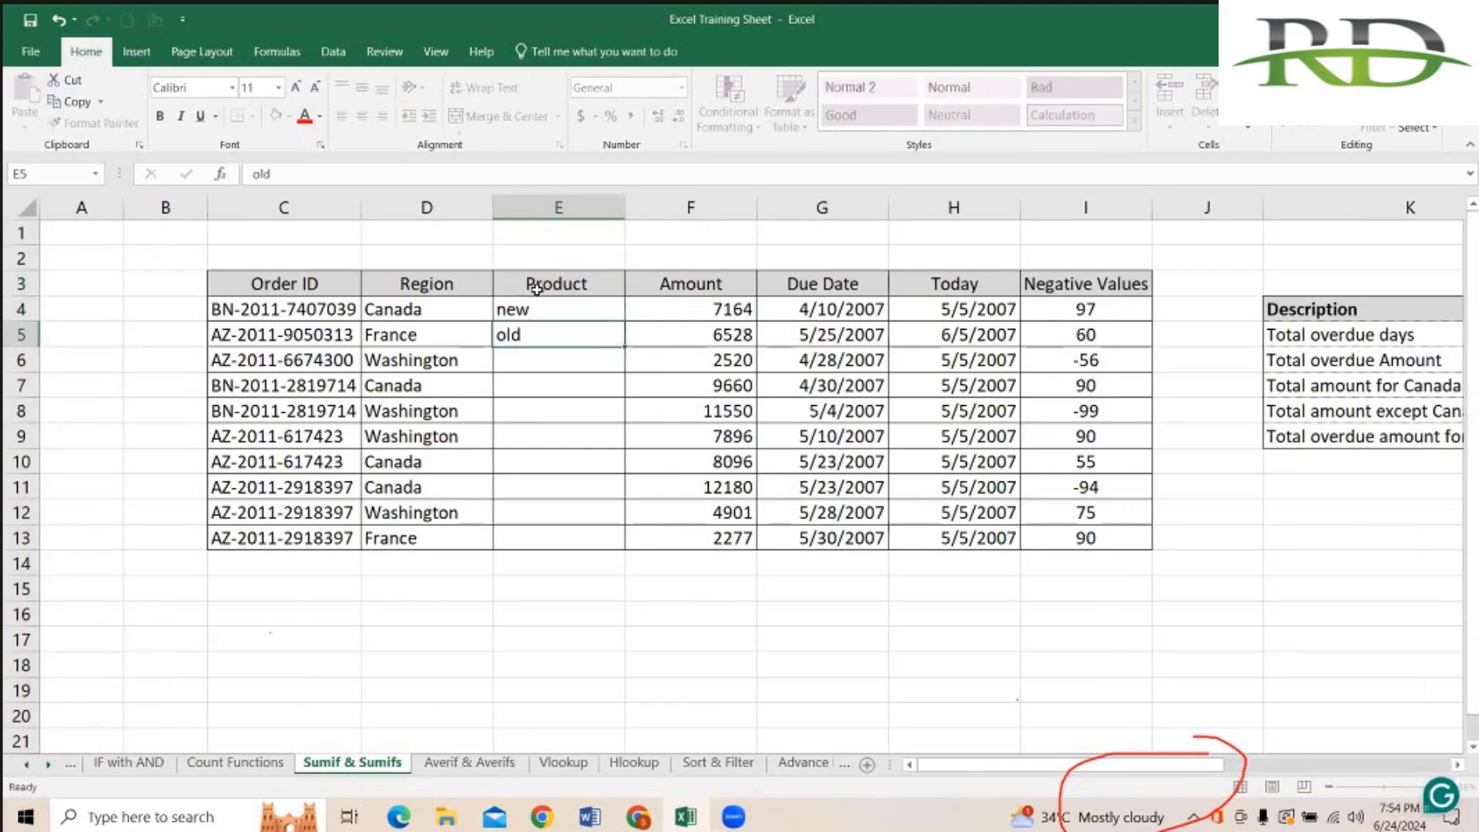
# Step: Copy "new" from E4 into the Product cells E7:E10
pyautogui.click(546, 305)
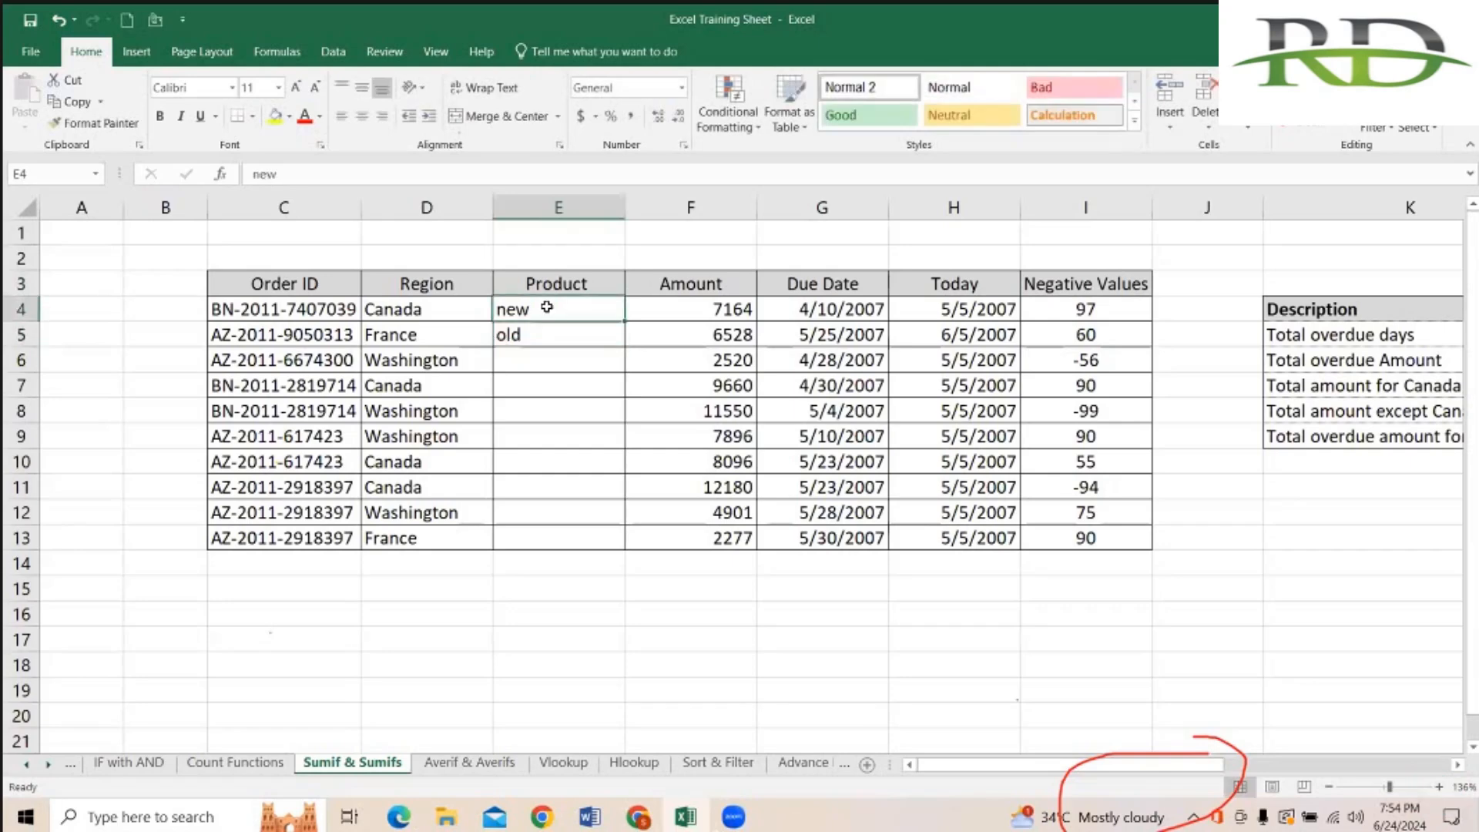
pyautogui.hotkey('ctrl', 'c')
pyautogui.press('Down')
pyautogui.press('Down')
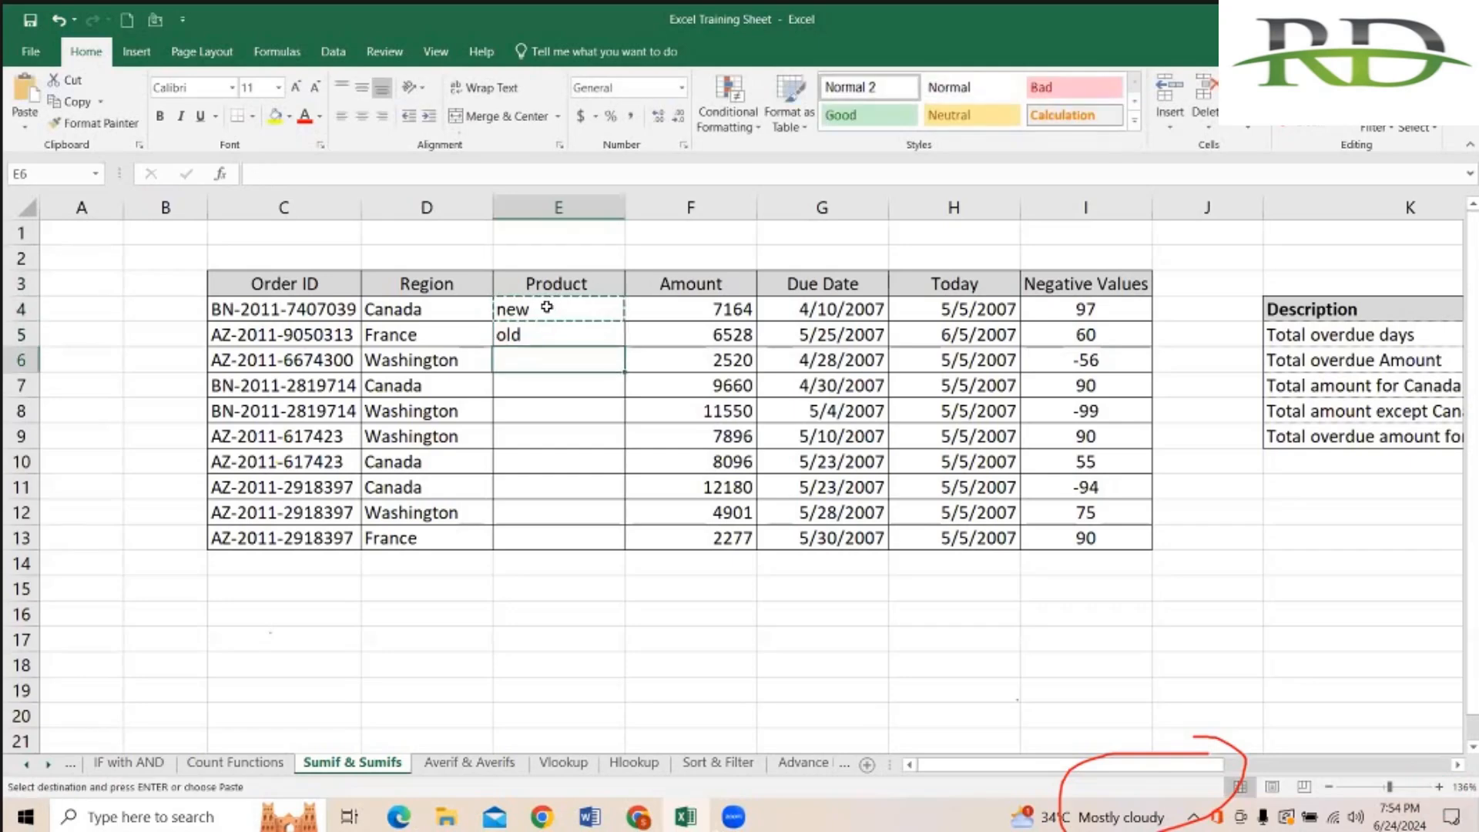
pyautogui.press('Down')
pyautogui.hotkey('shift', 'Down')
pyautogui.hotkey('shift', 'Down')
pyautogui.hotkey('shift', 'Down')
pyautogui.hotkey('ctrl', 'v')
# Step: Copy "old" from E5 into the empty Product cell E6
pyautogui.press('Up')
pyautogui.press('Up')
pyautogui.hotkey('ctrl', 'c')
pyautogui.press('Down')
pyautogui.press('Down')
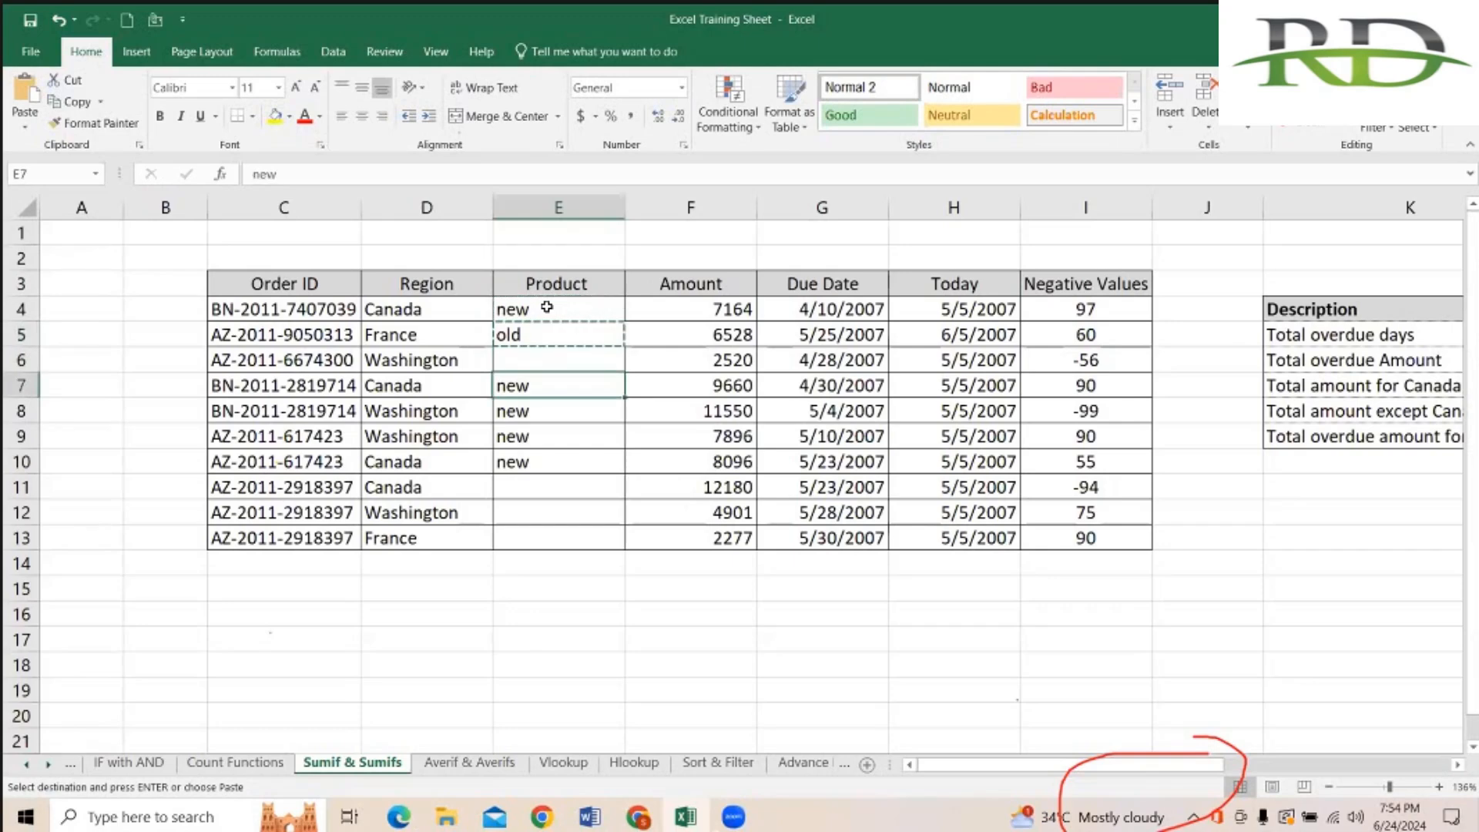
pyautogui.press('Up')
pyautogui.hotkey('ctrl', 'v')
# Step: Fill the remaining Product cells E11:E13 with the copied value "old"
pyautogui.press('Down')
pyautogui.press('Down')
pyautogui.press('Down')
pyautogui.press('Down')
pyautogui.press('Down')
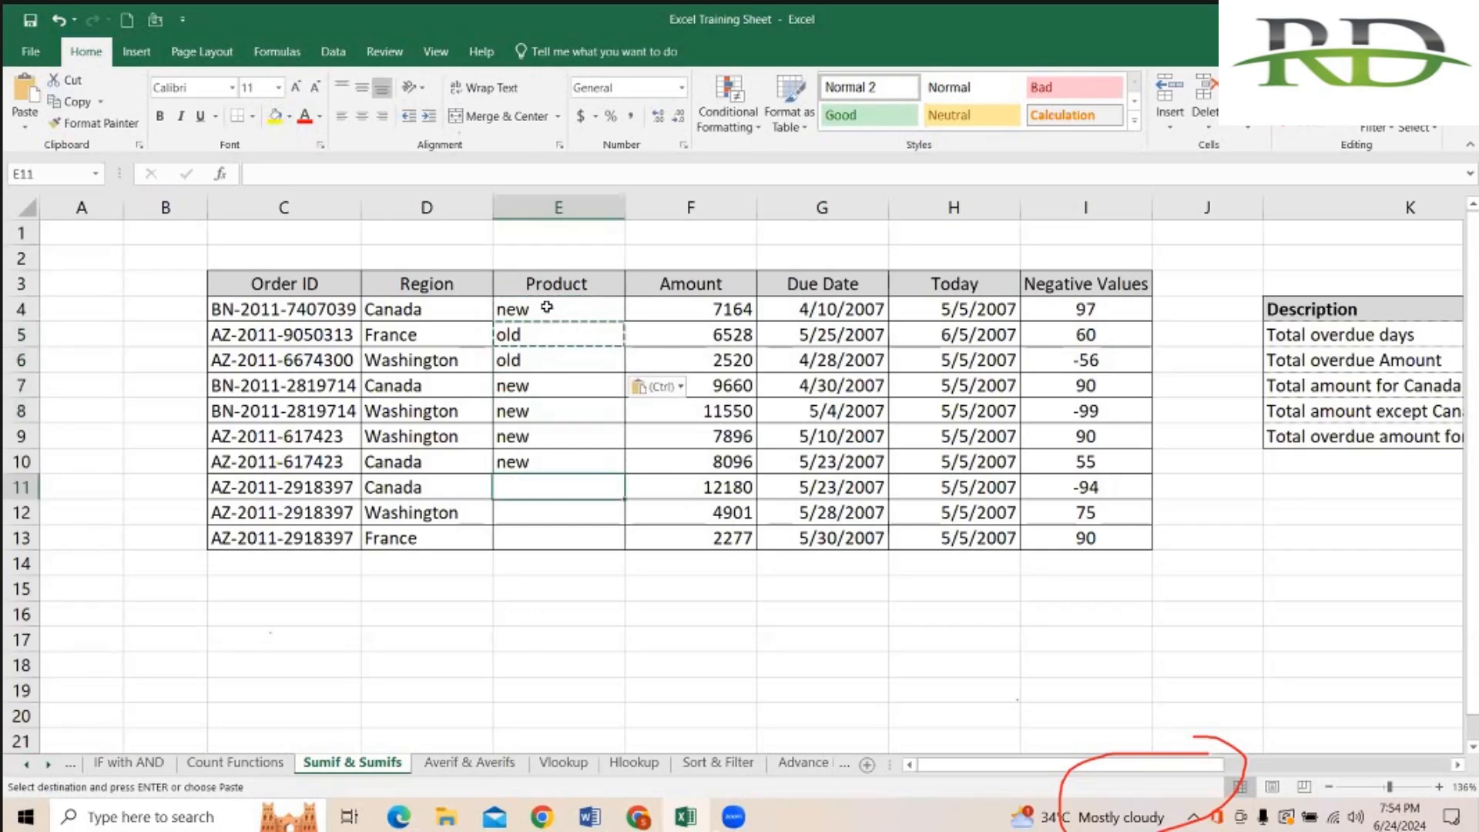
pyautogui.hotkey('shift', 'Down')
pyautogui.hotkey('shift', 'Down')
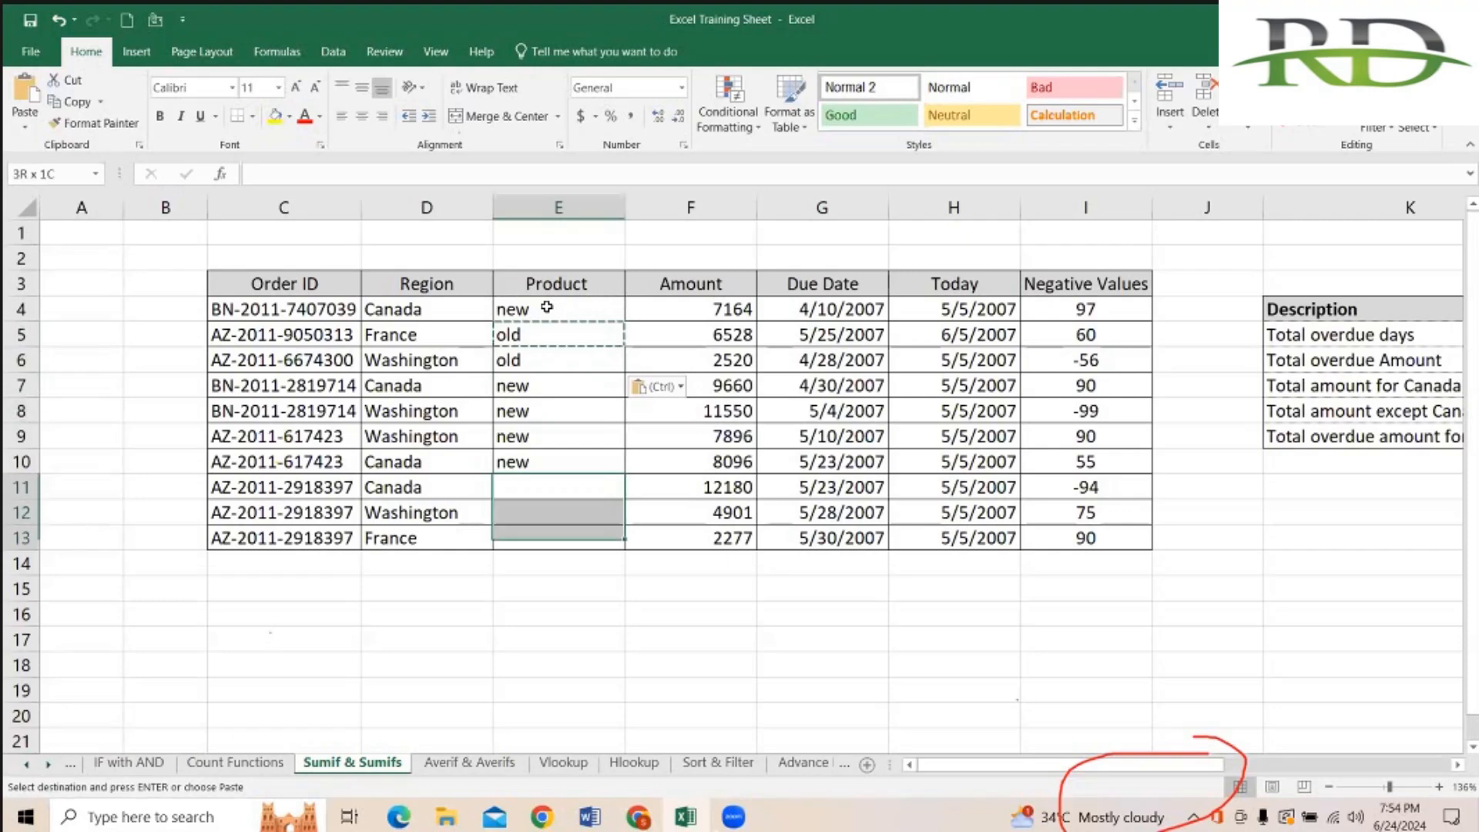
pyautogui.hotkey('ctrl', 'v')
pyautogui.press('Up')
pyautogui.press('Up')
pyautogui.press('Up')
pyautogui.press('Up')
pyautogui.press('Up')
pyautogui.press('Up')
pyautogui.press('Up')
pyautogui.press('Up')
pyautogui.press('Up')
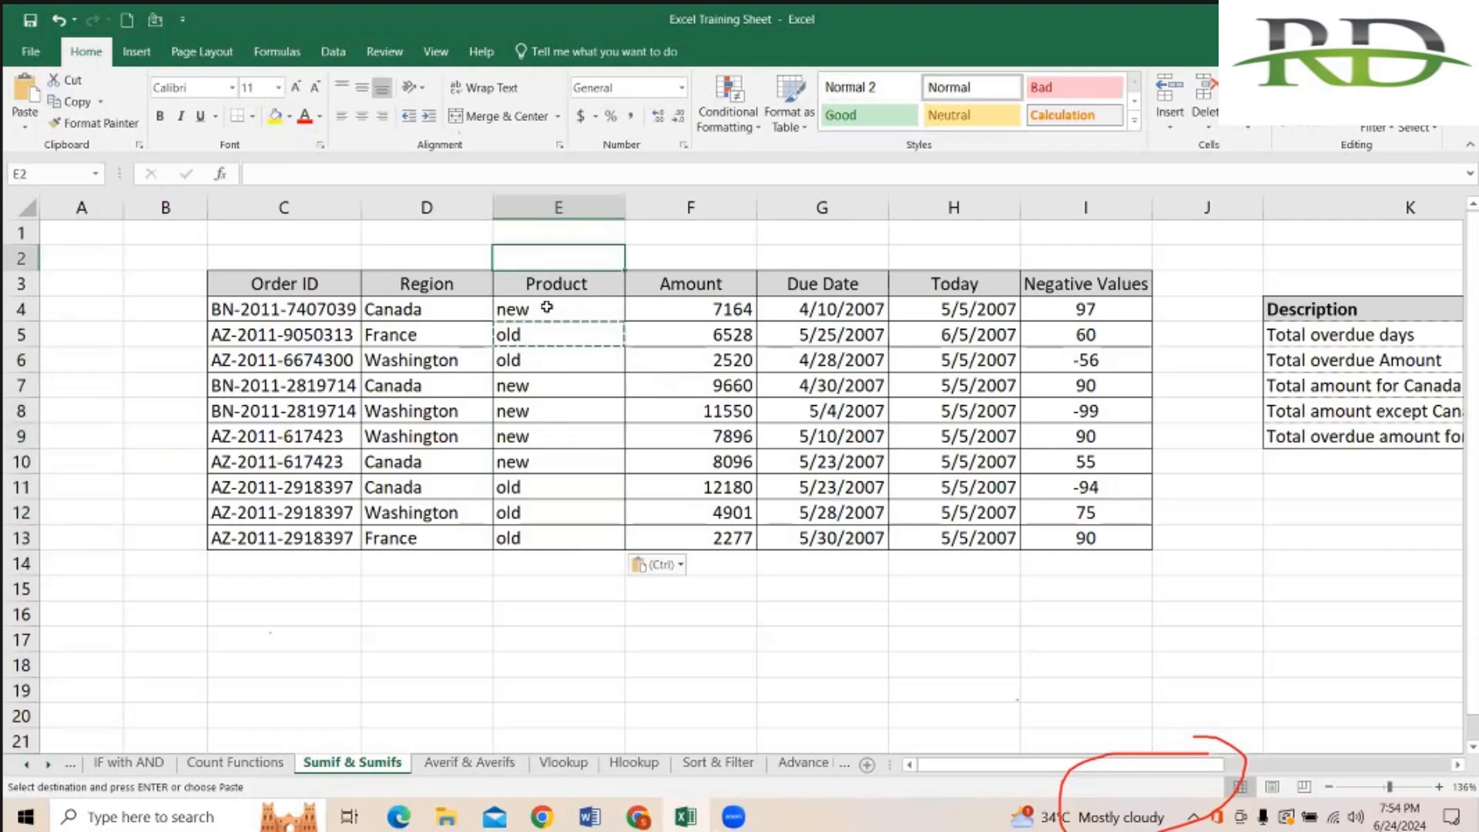
pyautogui.press('Down')
pyautogui.press('Down')
pyautogui.press('Right')
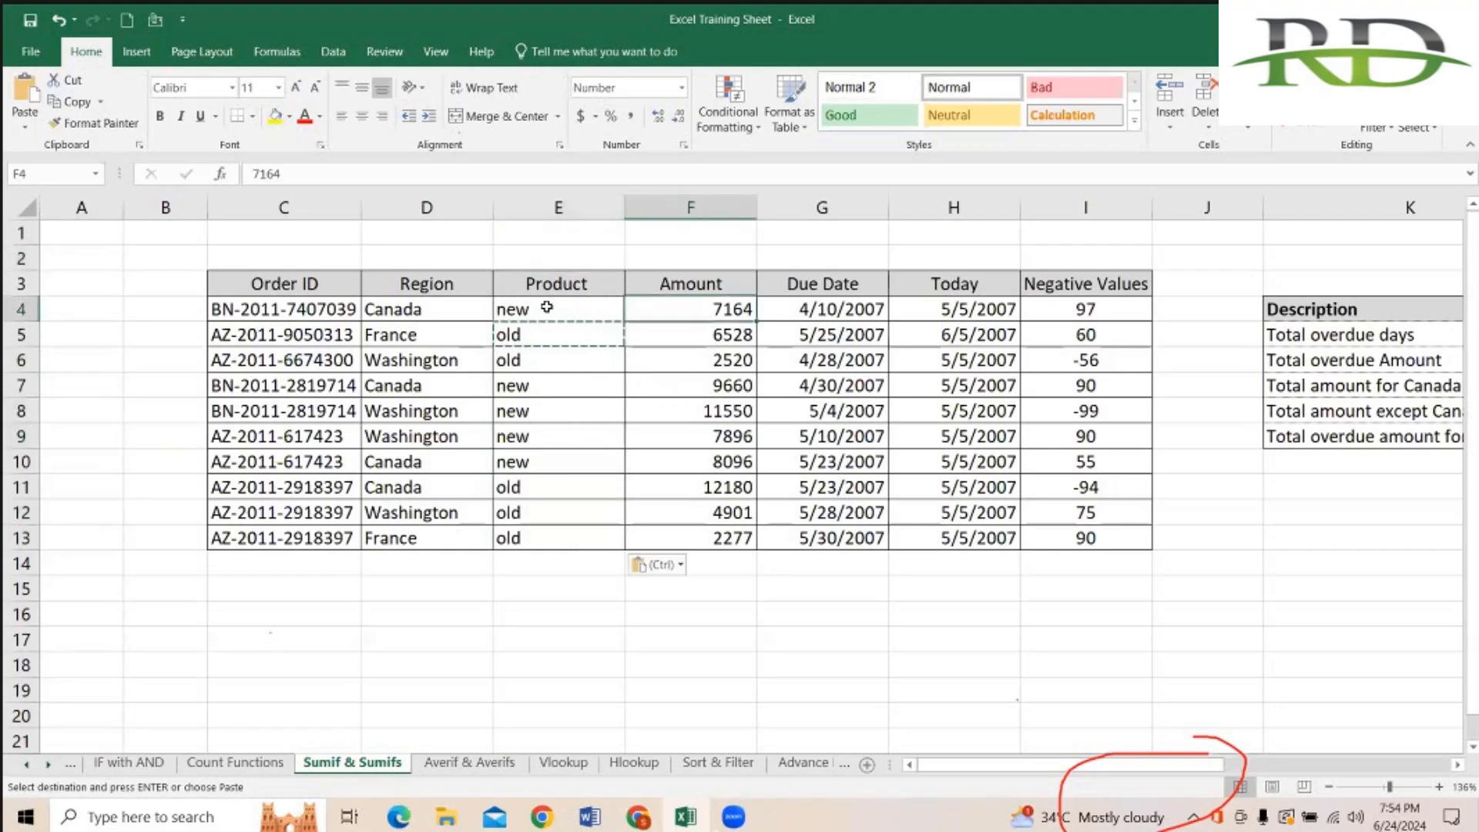
pyautogui.press('Right')
pyautogui.press('Right')
pyautogui.press('Right')
pyautogui.press('Right')
pyautogui.press('Right')
pyautogui.press('Right')
pyautogui.press('Right')
pyautogui.press('Down')
pyautogui.press('Down')
pyautogui.press('Left')
pyautogui.press('Down')
pyautogui.press('Down')
pyautogui.press('Down')
pyautogui.press('Down')
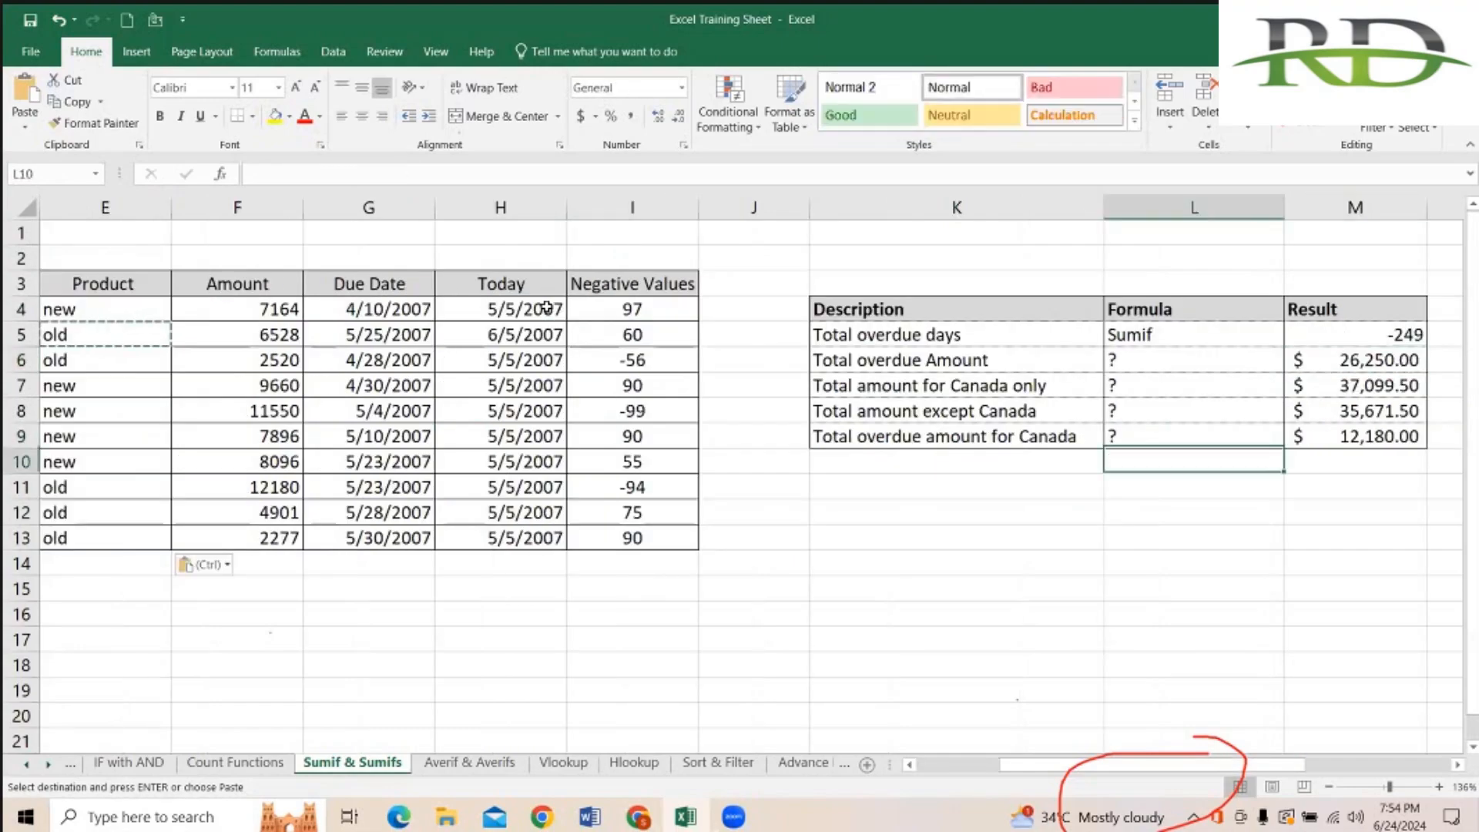
pyautogui.press('Right')
pyautogui.write('=sum')
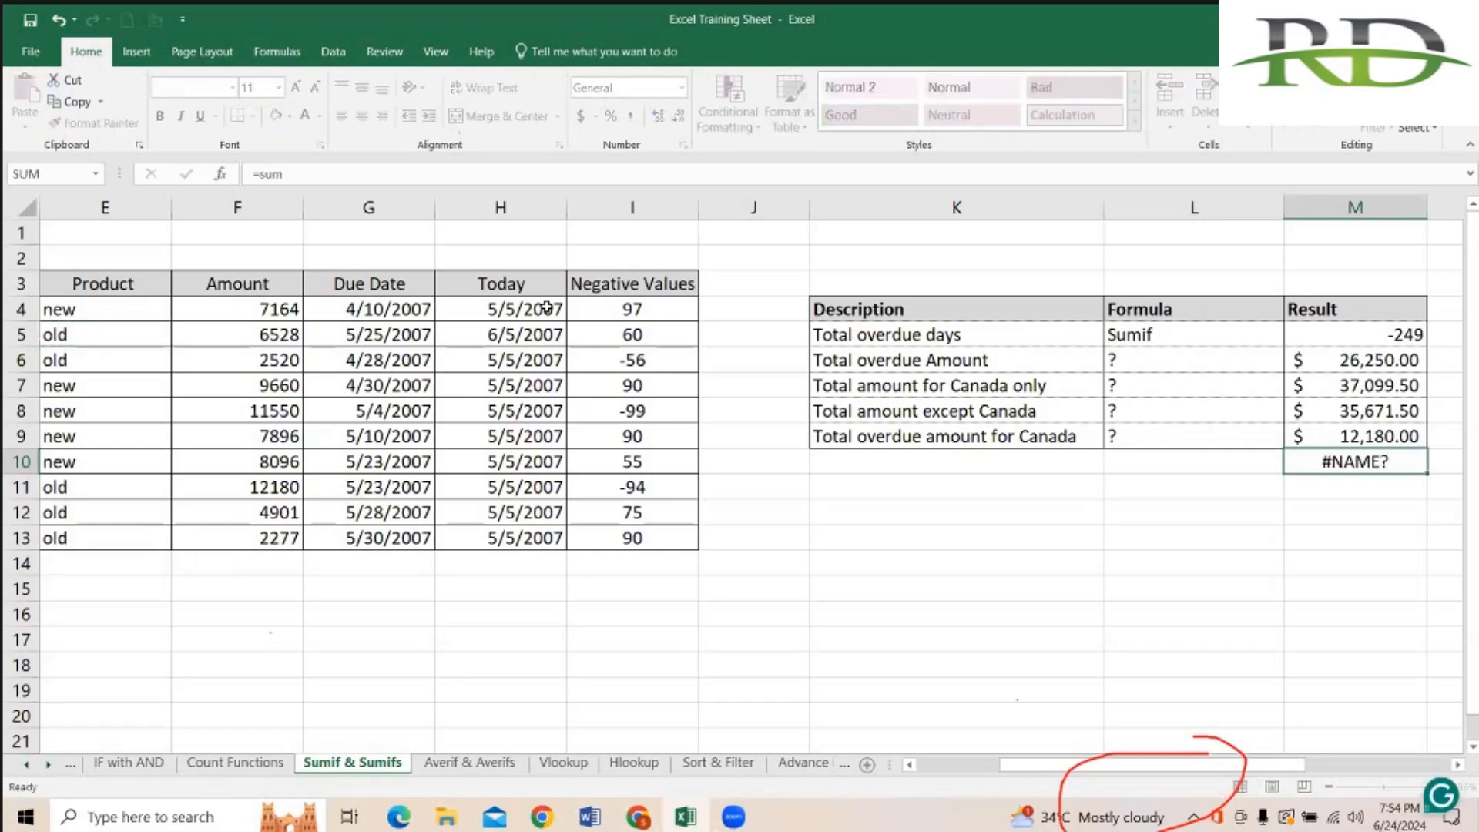
pyautogui.press('Right')
pyautogui.press('Left')
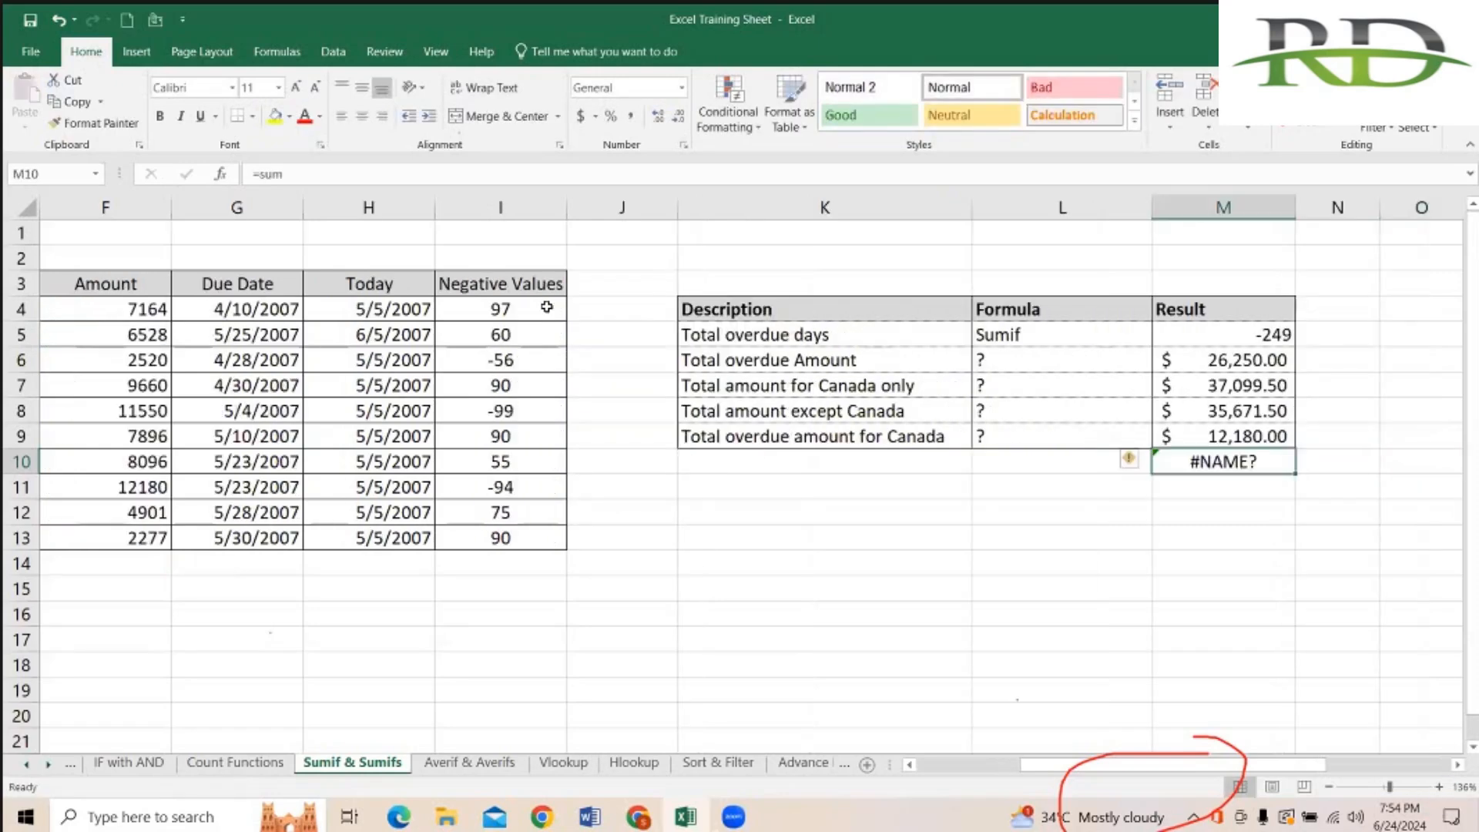
pyautogui.write('=sum')
pyautogui.press('Down')
pyautogui.press('Down')
pyautogui.press('Tab')
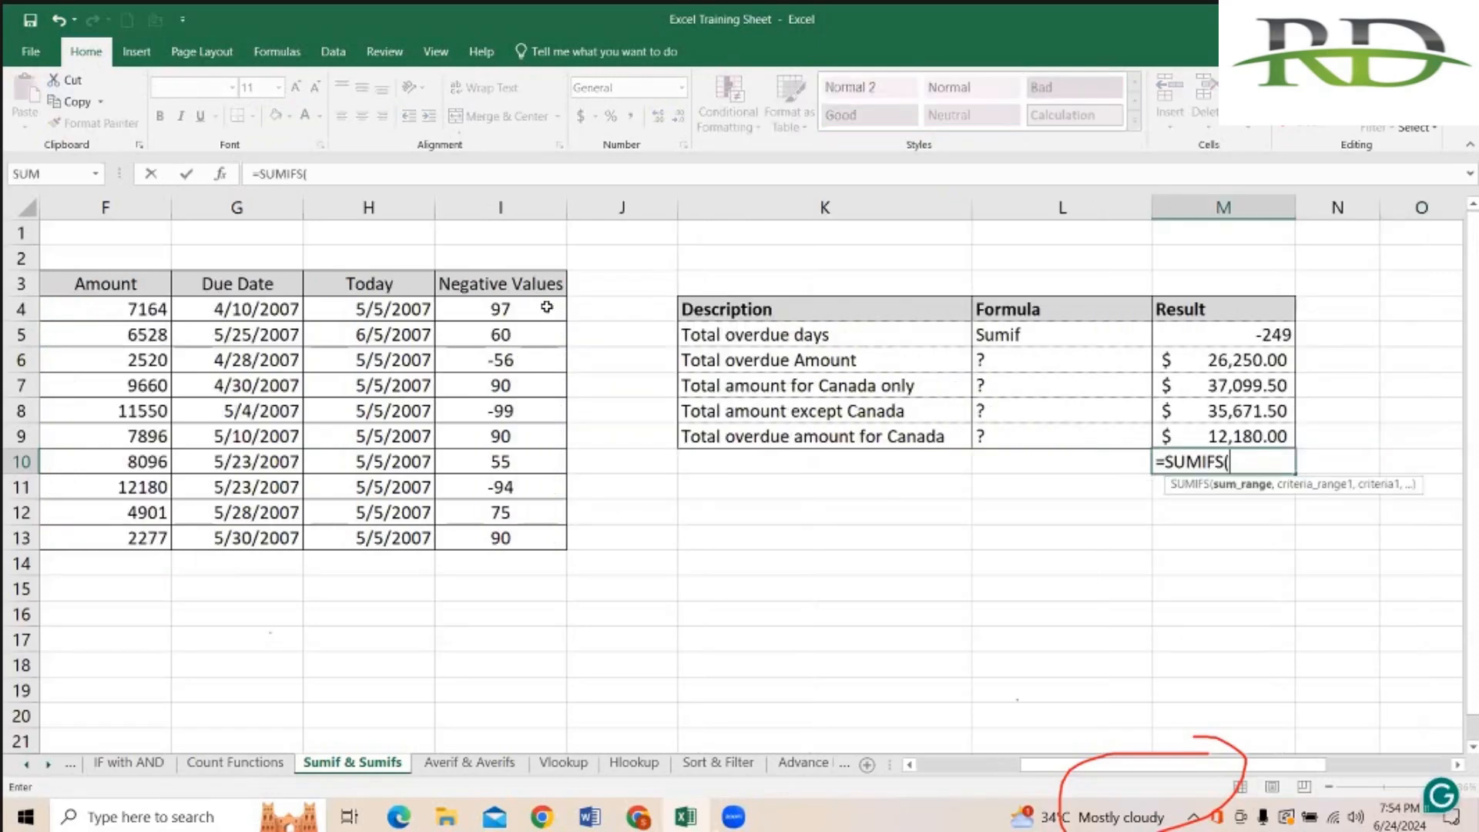
pyautogui.write(',,,,,,,,,,,,,,,,')
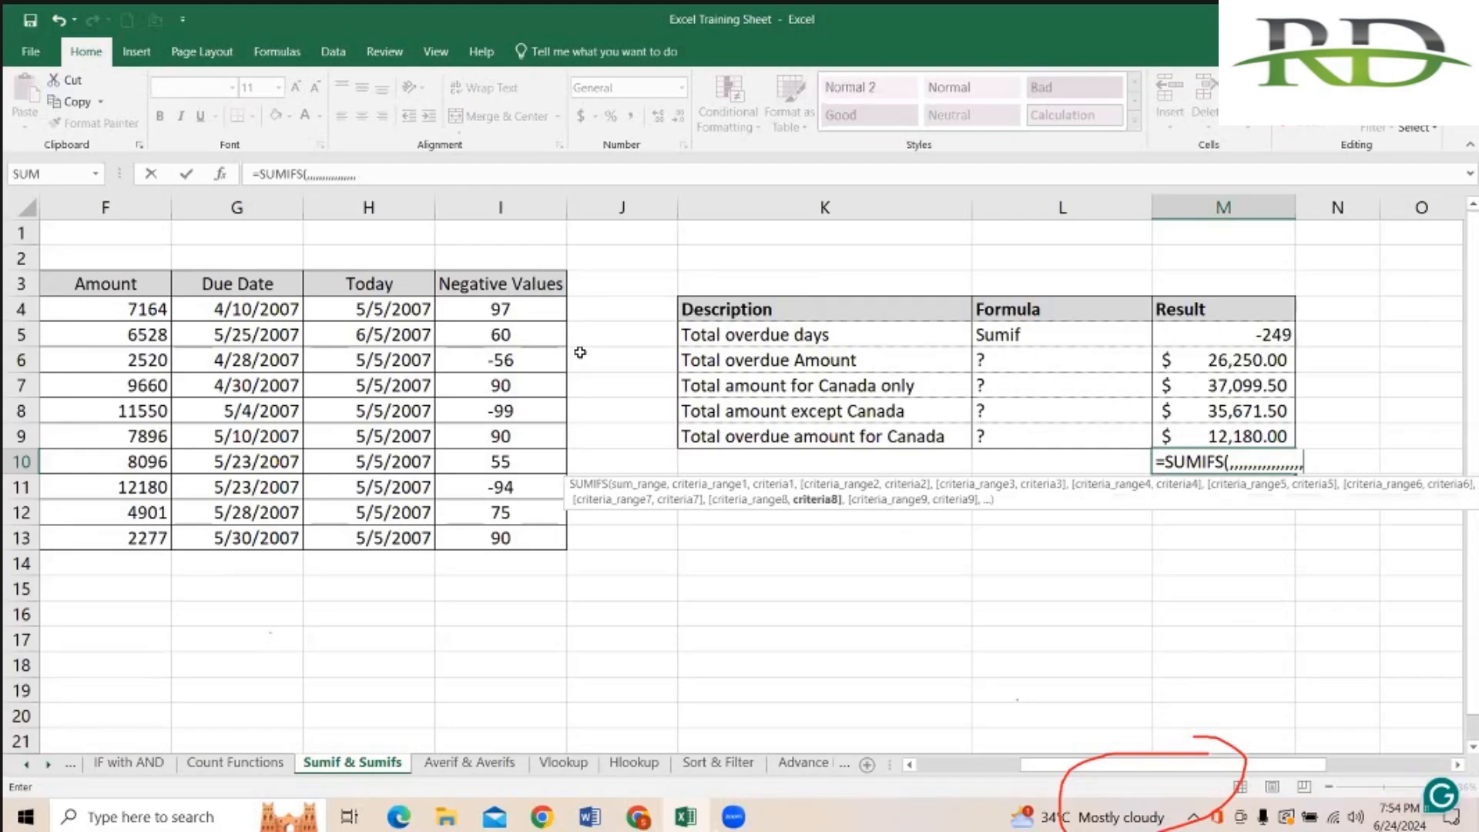
pyautogui.press('BackSpace')
pyautogui.press('BackSpace')
pyautogui.press('BackSpace')
pyautogui.press('BackSpace')
pyautogui.press('BackSpace')
pyautogui.press('BackSpace')
pyautogui.press('BackSpace')
pyautogui.press('BackSpace')
pyautogui.press('BackSpace')
pyautogui.press('BackSpace')
pyautogui.press('BackSpace')
pyautogui.press('BackSpace')
pyautogui.press('BackSpace')
pyautogui.press('BackSpace')
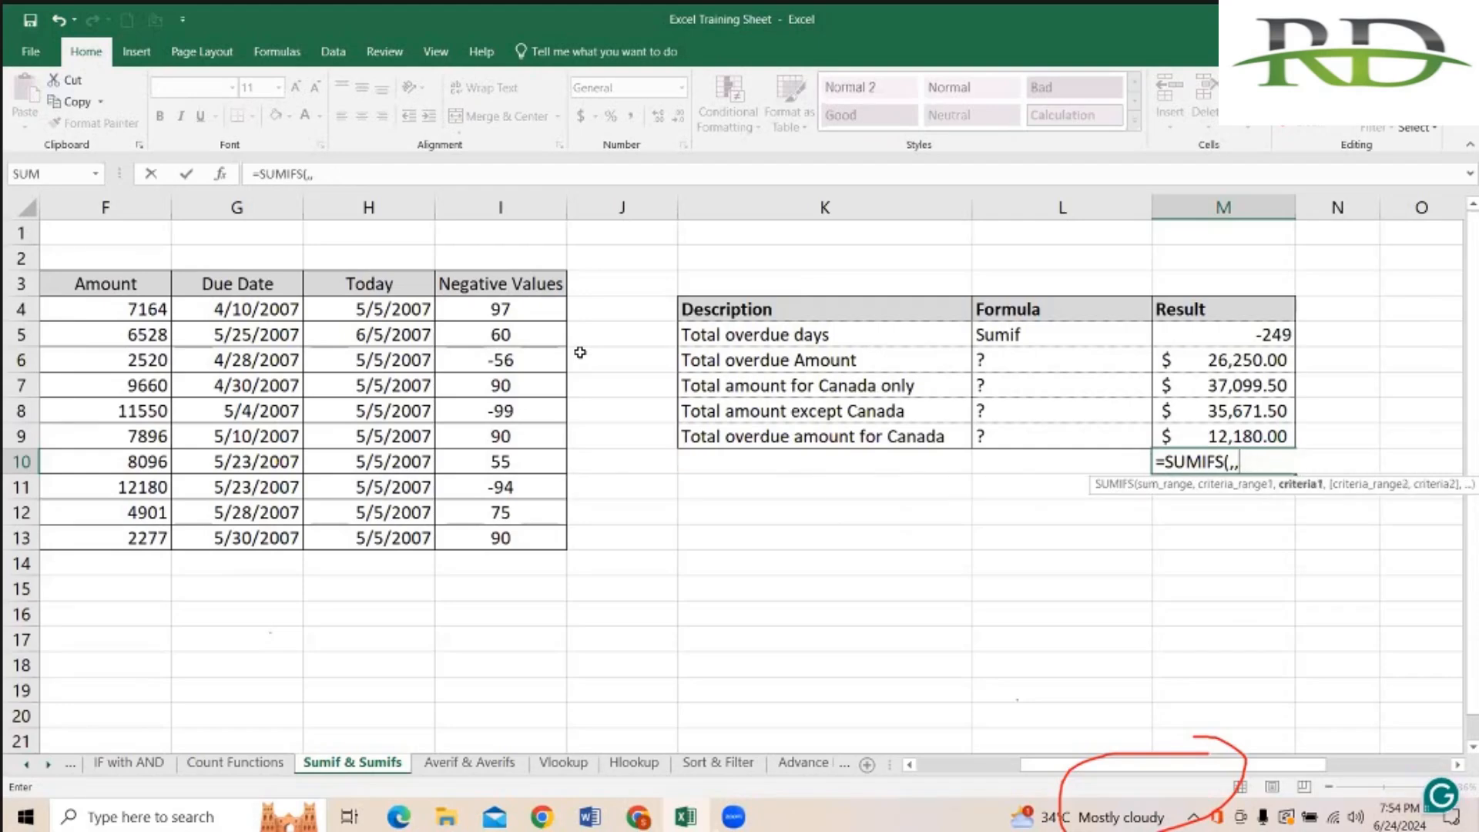
pyautogui.press('BackSpace')
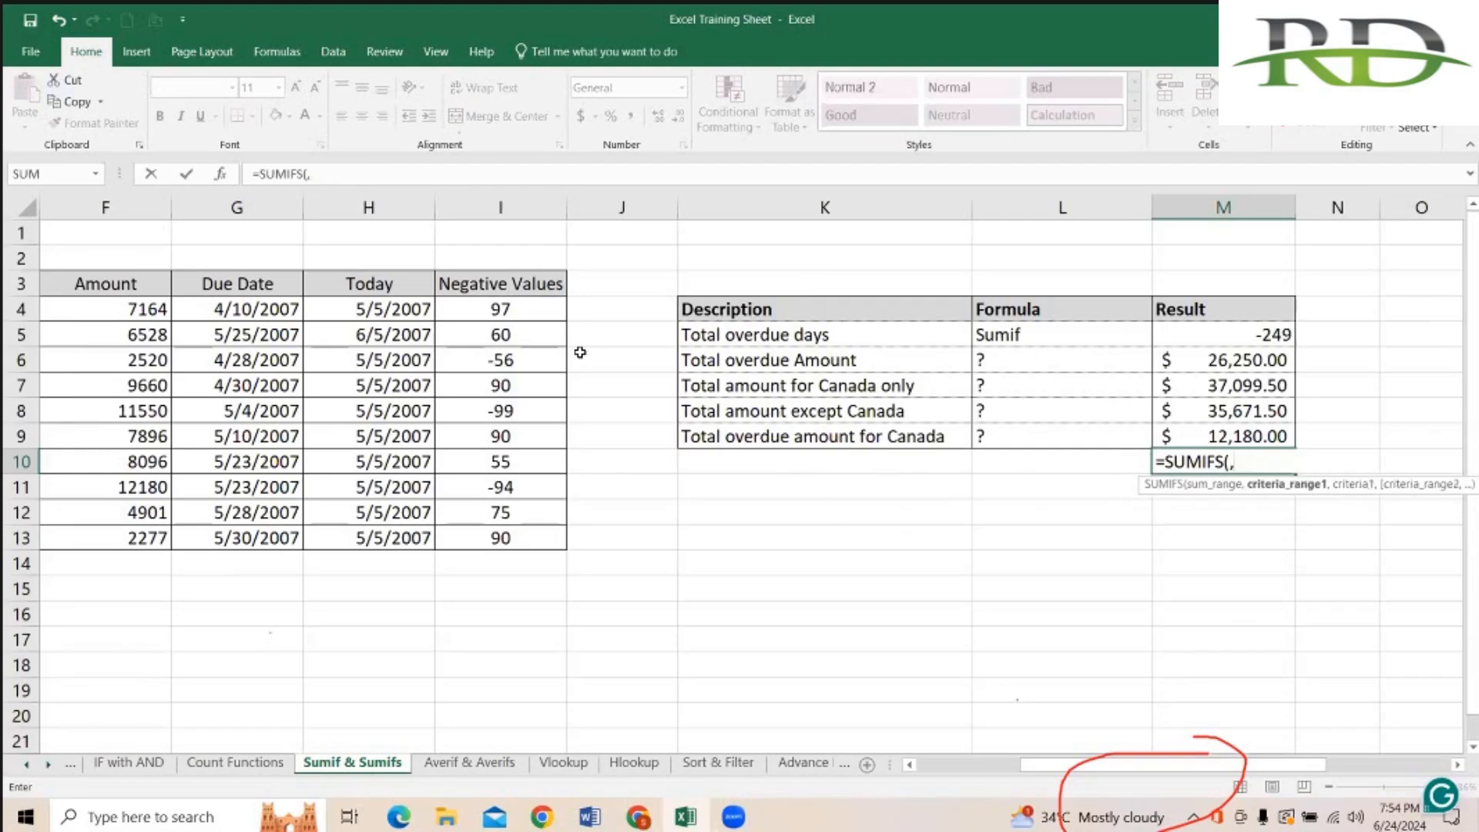
pyautogui.press('BackSpace')
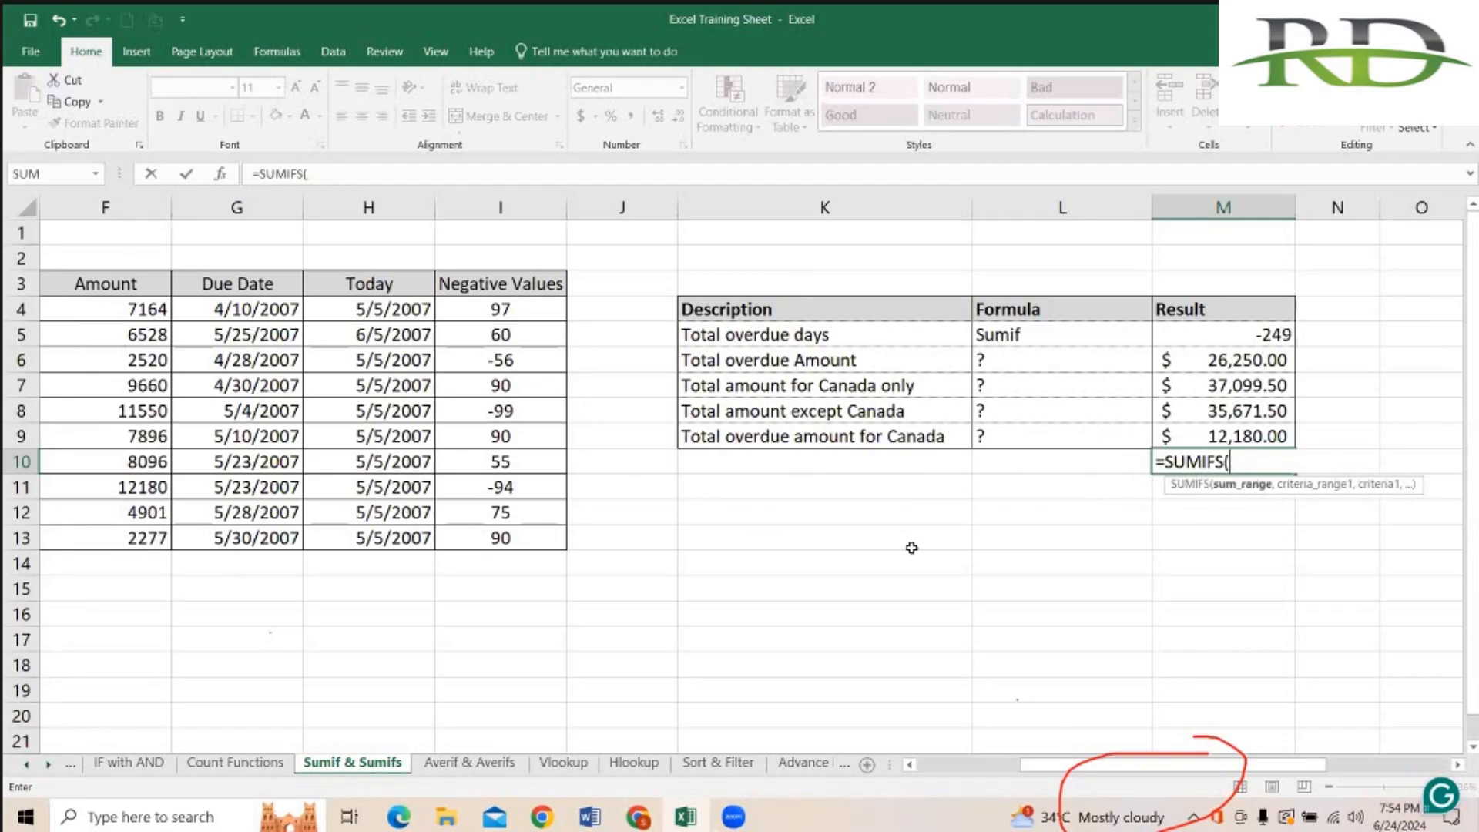
pyautogui.press('BackSpace')
pyautogui.press('BackSpace')
pyautogui.press('BackSpace')
pyautogui.press('BackSpace')
pyautogui.press('BackSpace')
pyautogui.press('BackSpace')
pyautogui.press('BackSpace')
pyautogui.press('BackSpace')
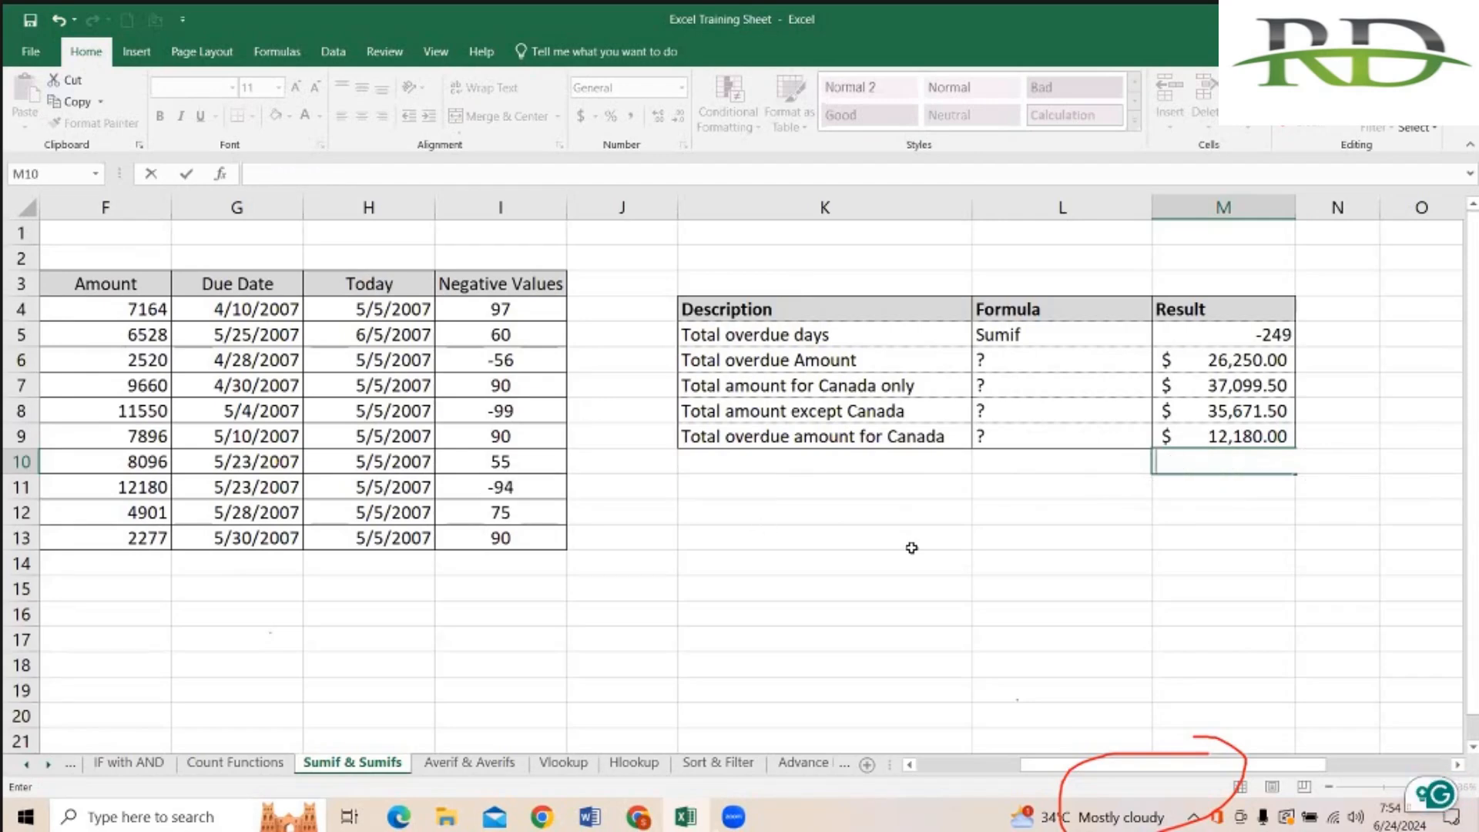
pyautogui.press('Return')
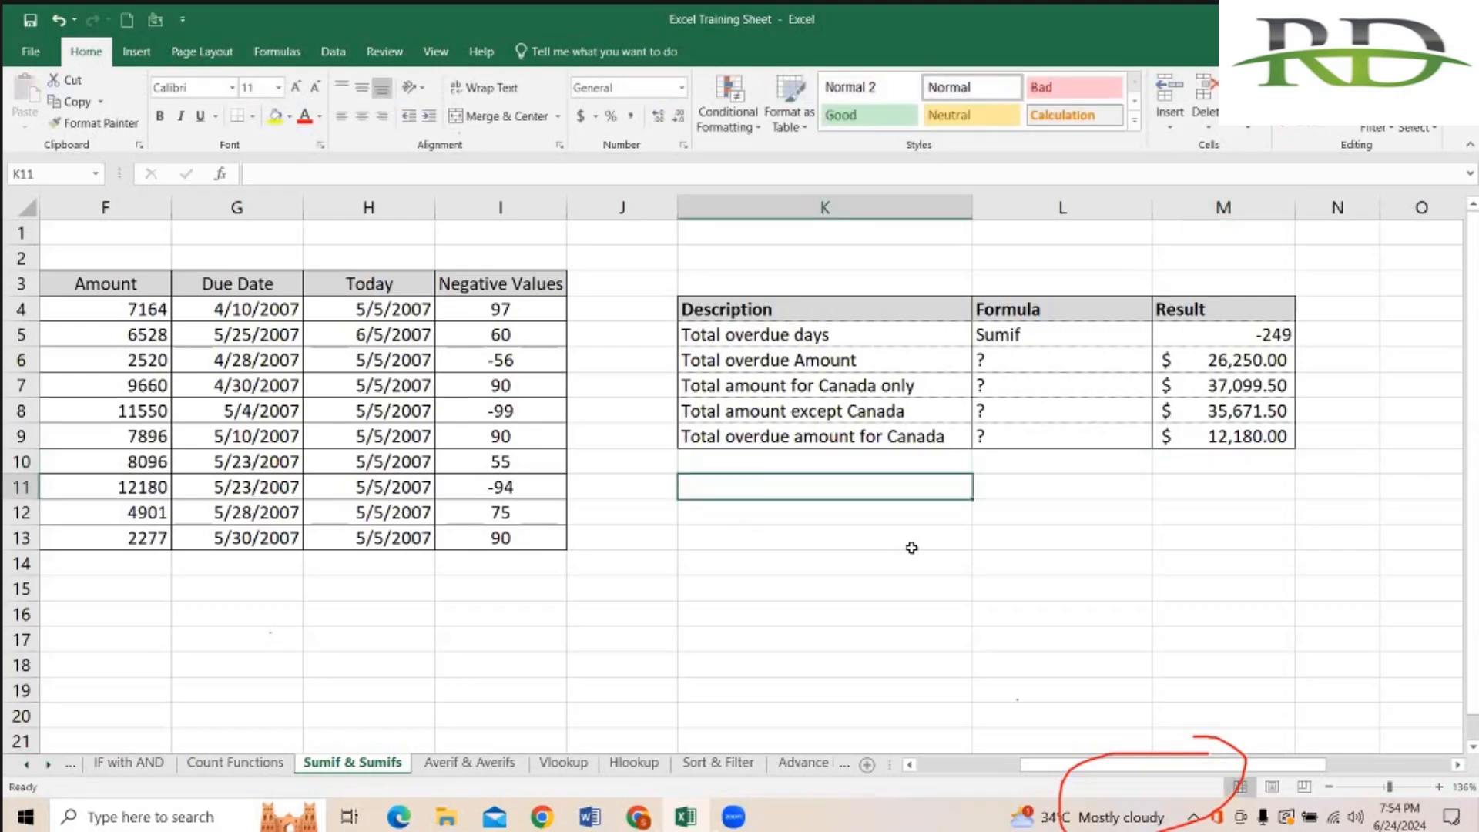
# Step: Start a SUMIFS formula in K11 with the Amount cells F4:F13 as the sum range
pyautogui.press('BackSpace')
pyautogui.write('=sum(')
pyautogui.press('BackSpace')
pyautogui.write('if(')
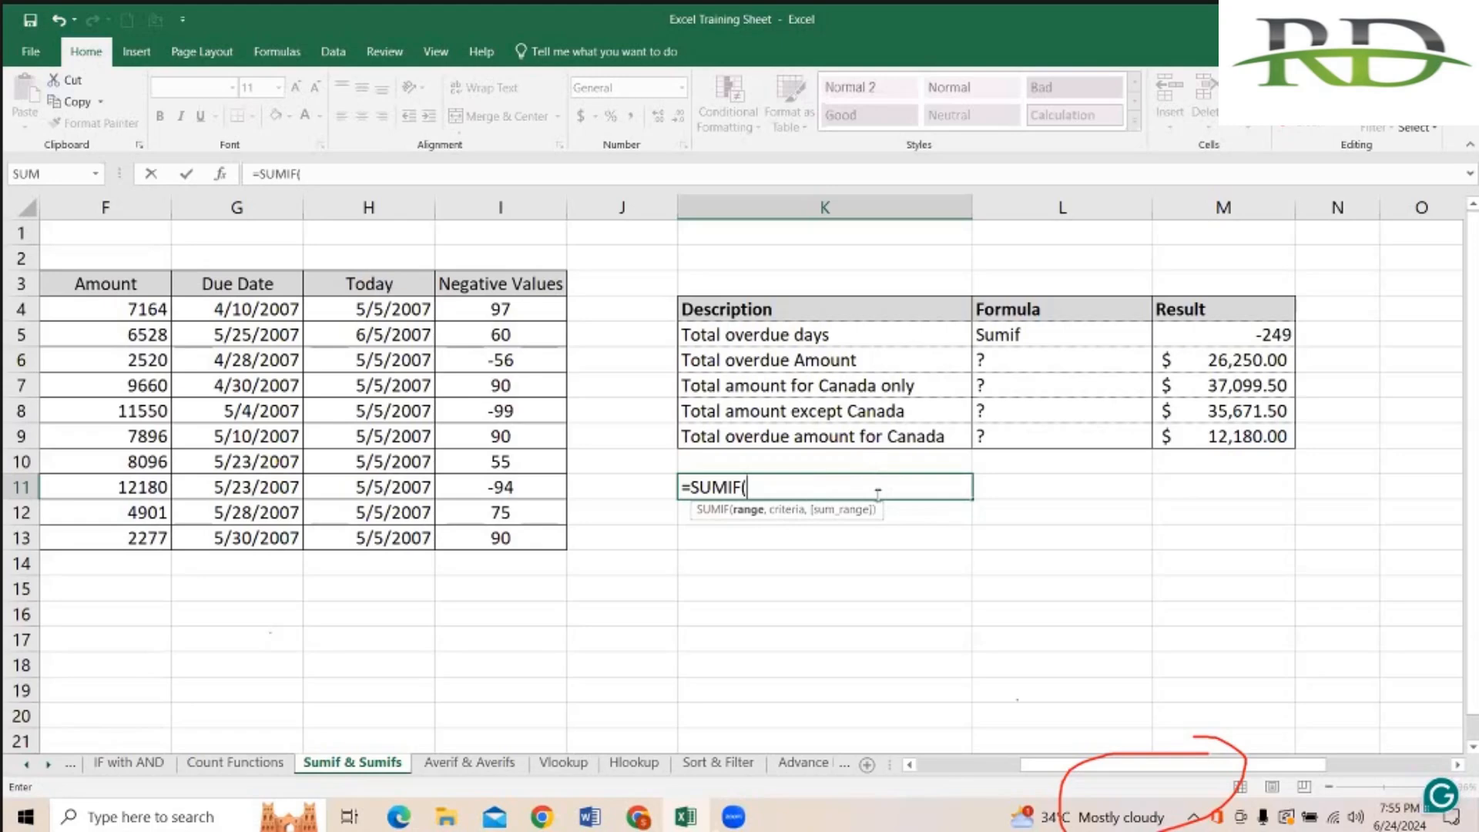
pyautogui.press('BackSpace')
pyautogui.write('s')
pyautogui.press('Tab')
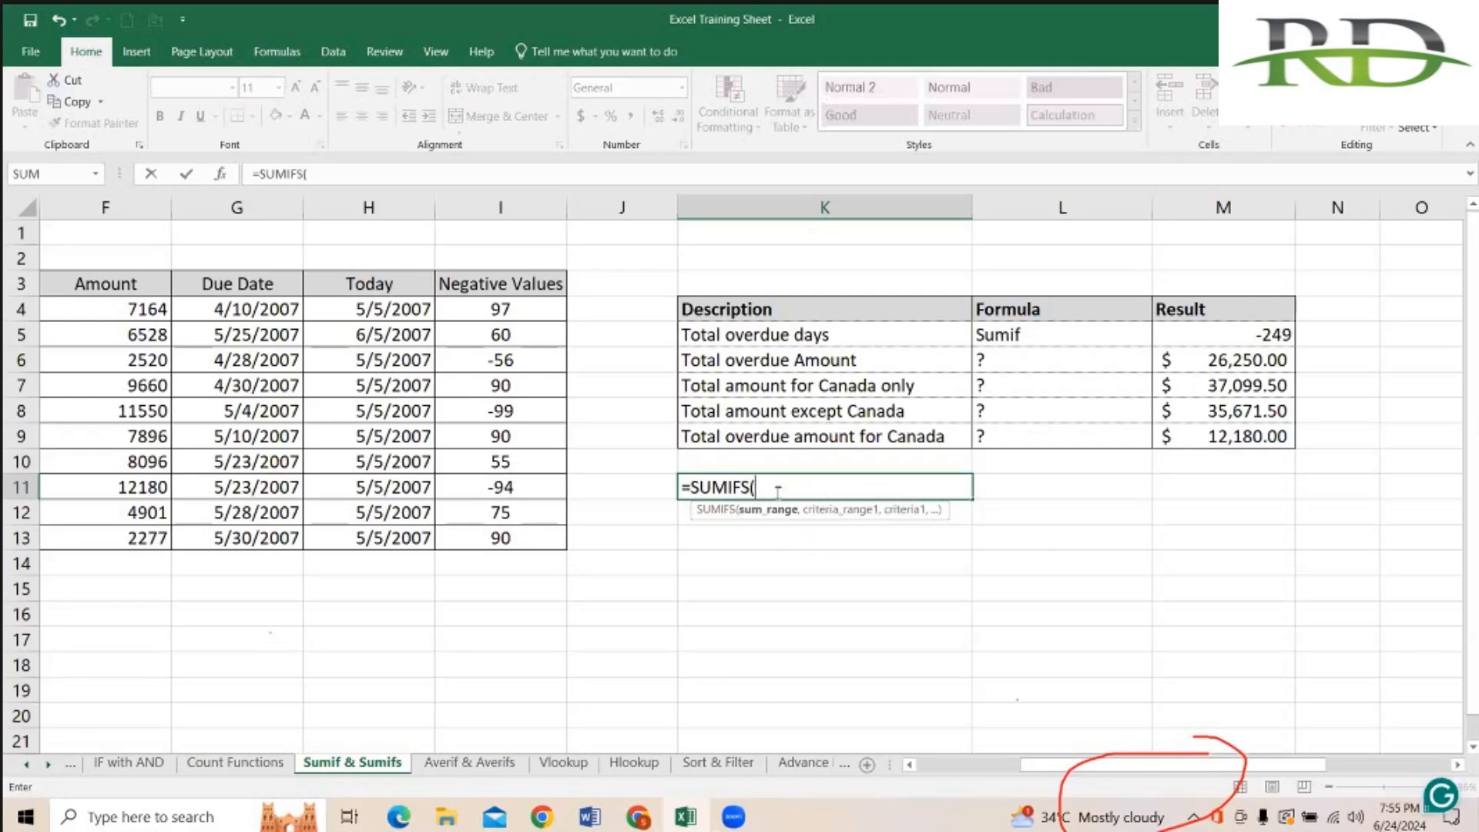
pyautogui.hscroll(-1, 703, 577)
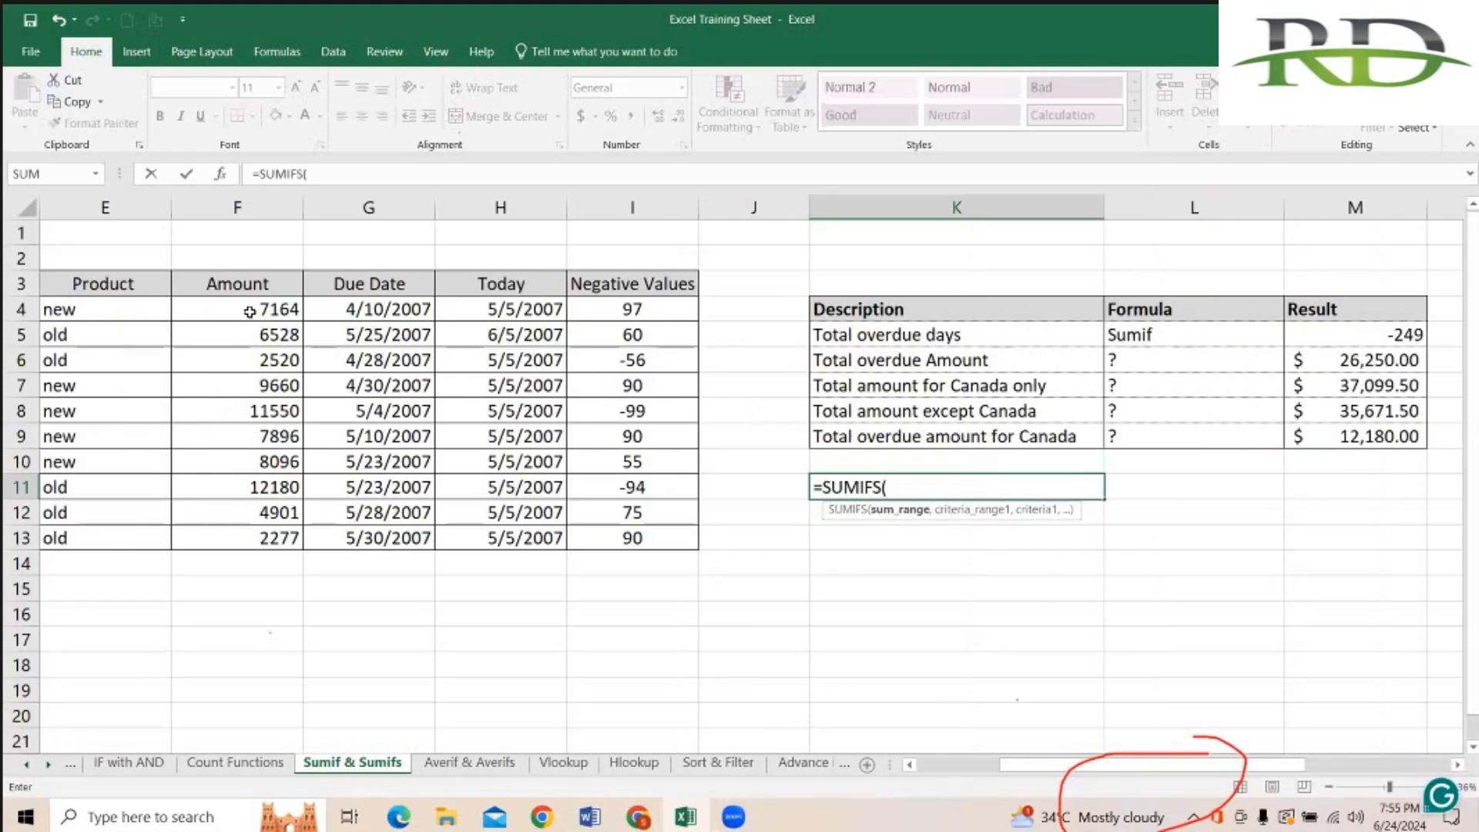
pyautogui.moveTo(269, 323); pyautogui.dragTo(248, 542)
pyautogui.write(',')
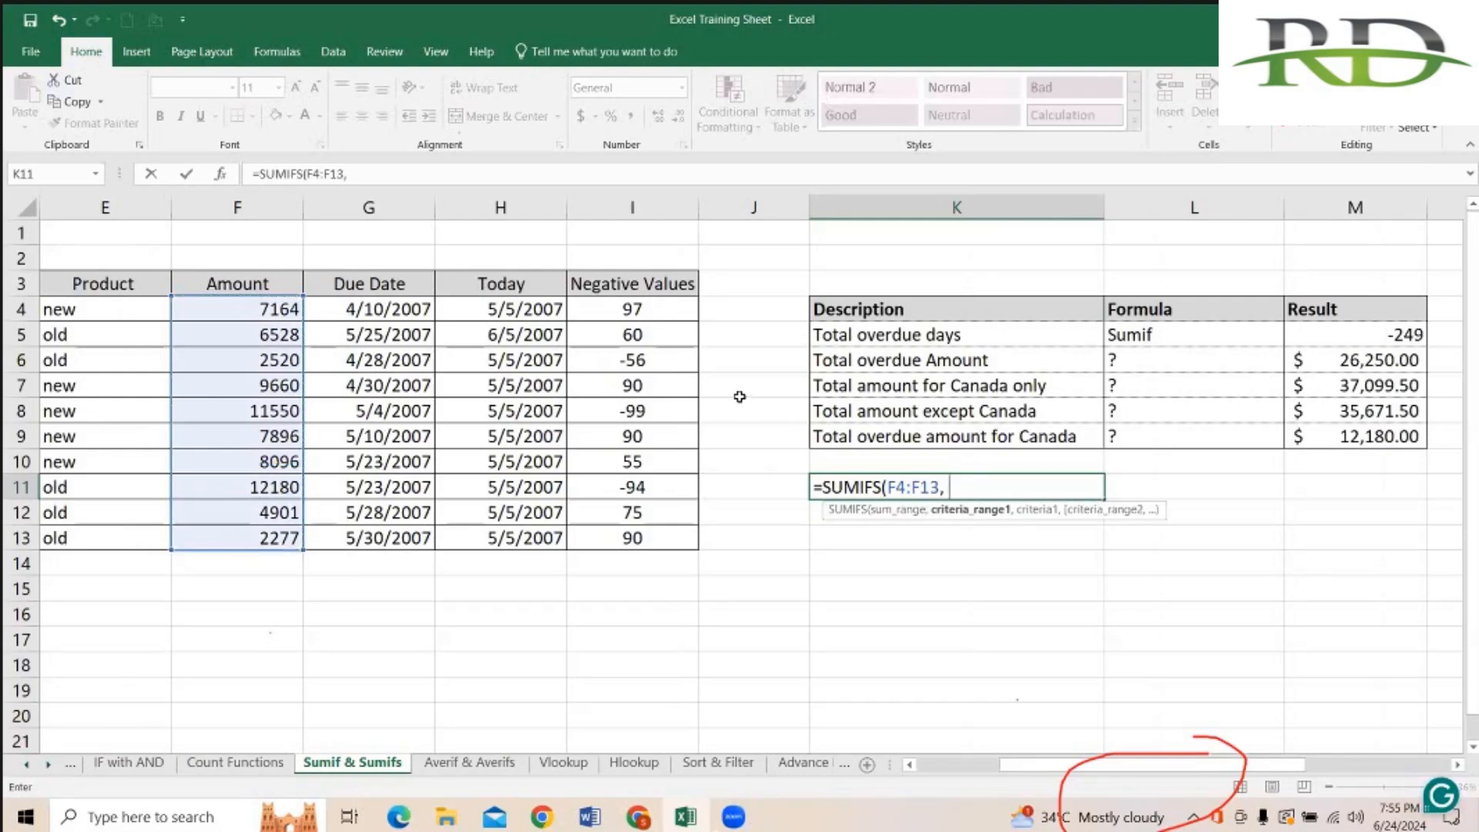
# Step: Add the Negative Values range I4:I13 with the criterion "<0" as the formula's first condition
pyautogui.moveTo(660, 312); pyautogui.dragTo(647, 535)
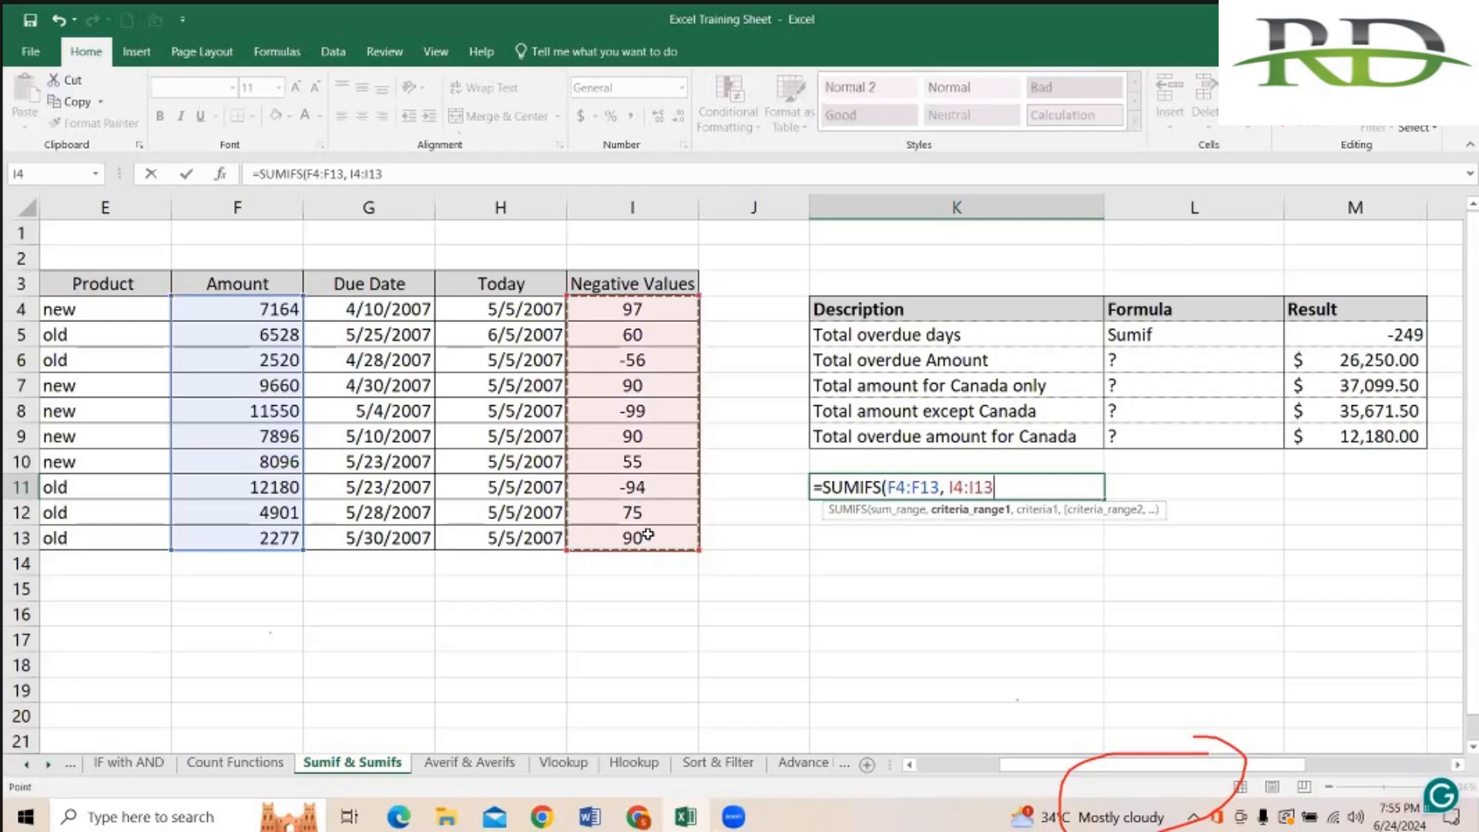
pyautogui.write(', "<0"')
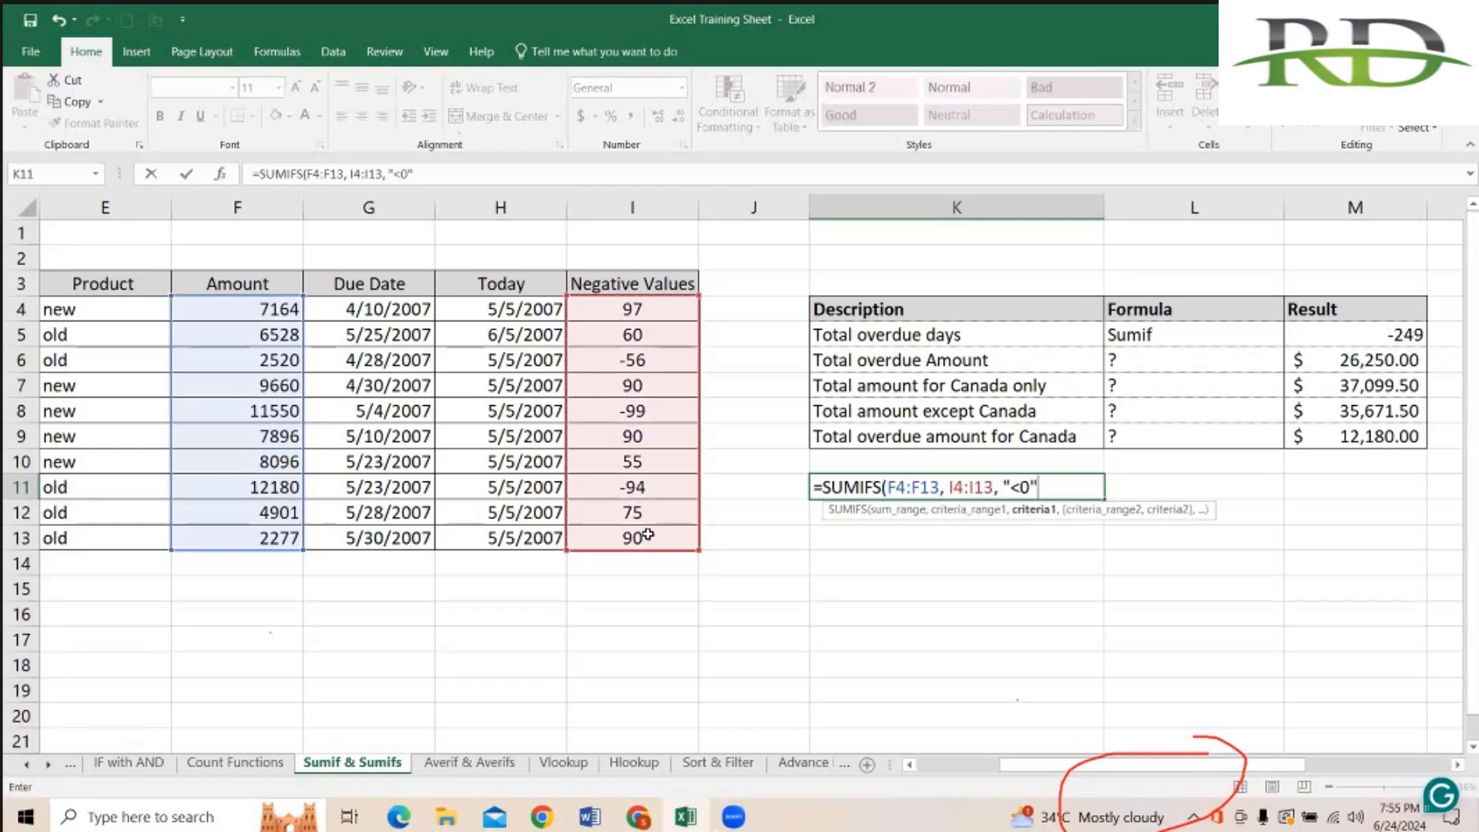
pyautogui.write(',')
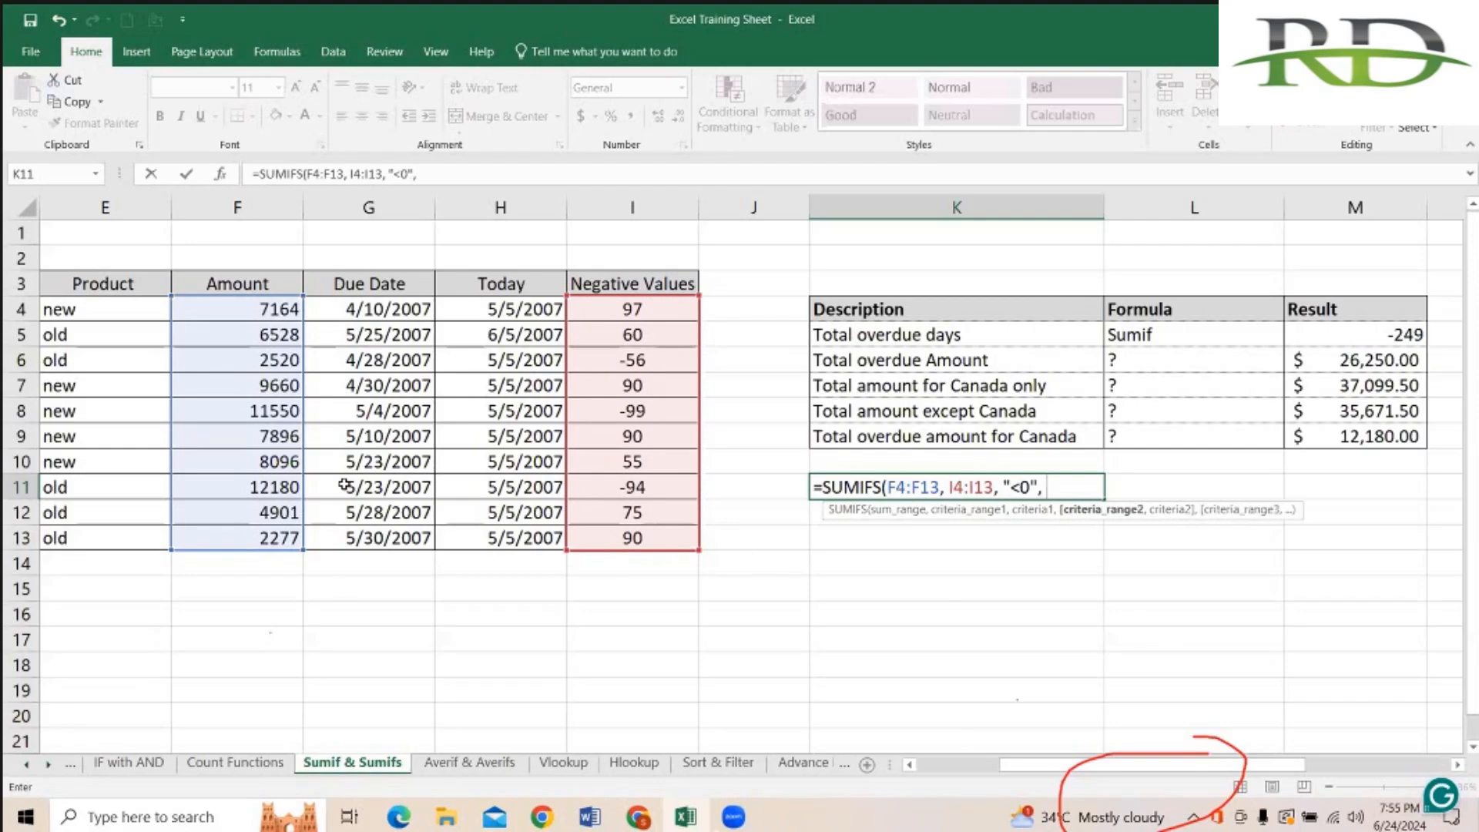
# Step: Add the Product range E4:E13 with the criterion "new" as the second condition of the SUMIFS formula
pyautogui.hscroll(-1, 220, 312)
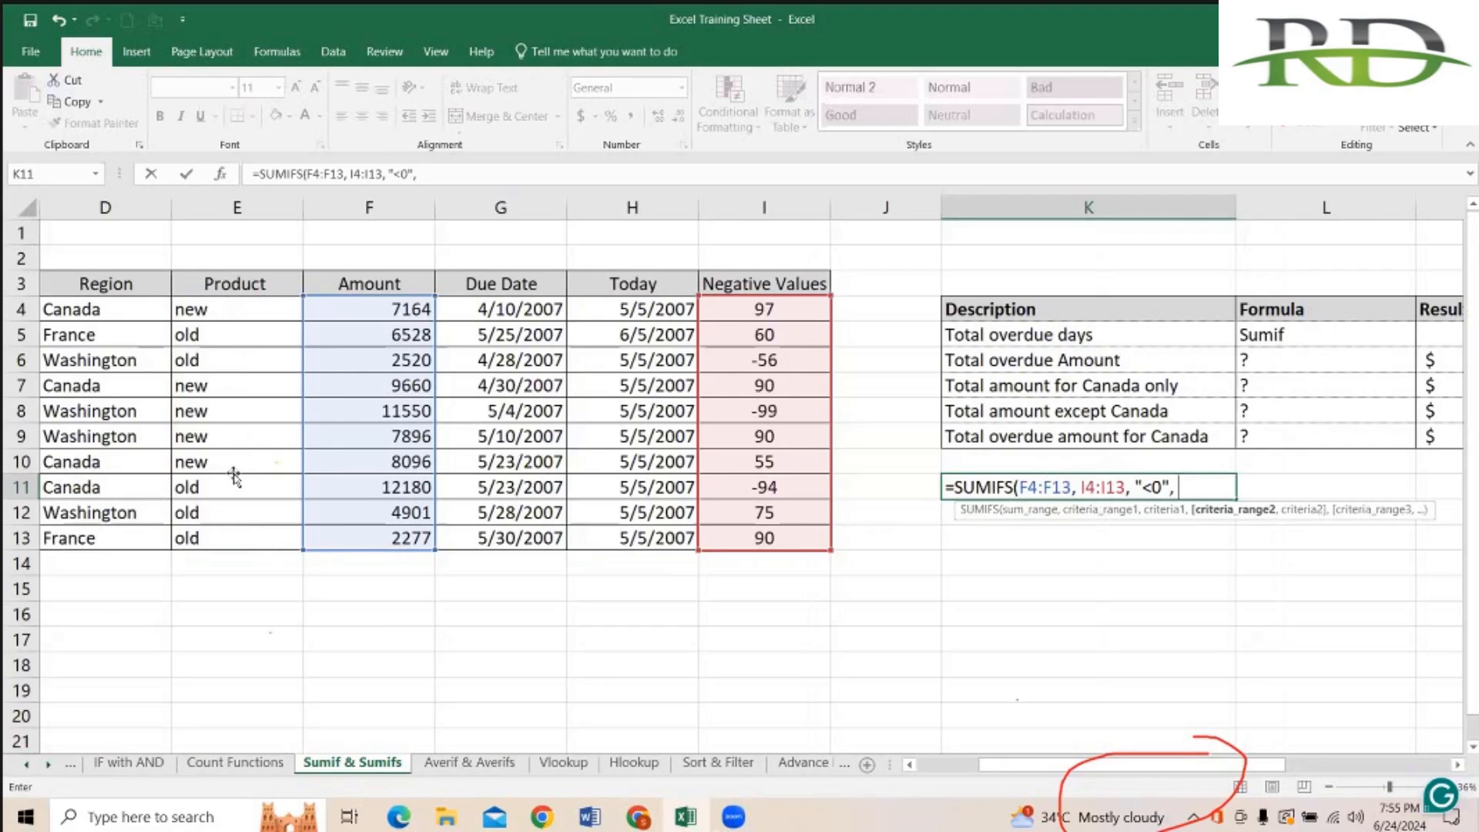
pyautogui.moveTo(231, 309); pyautogui.dragTo(233, 531)
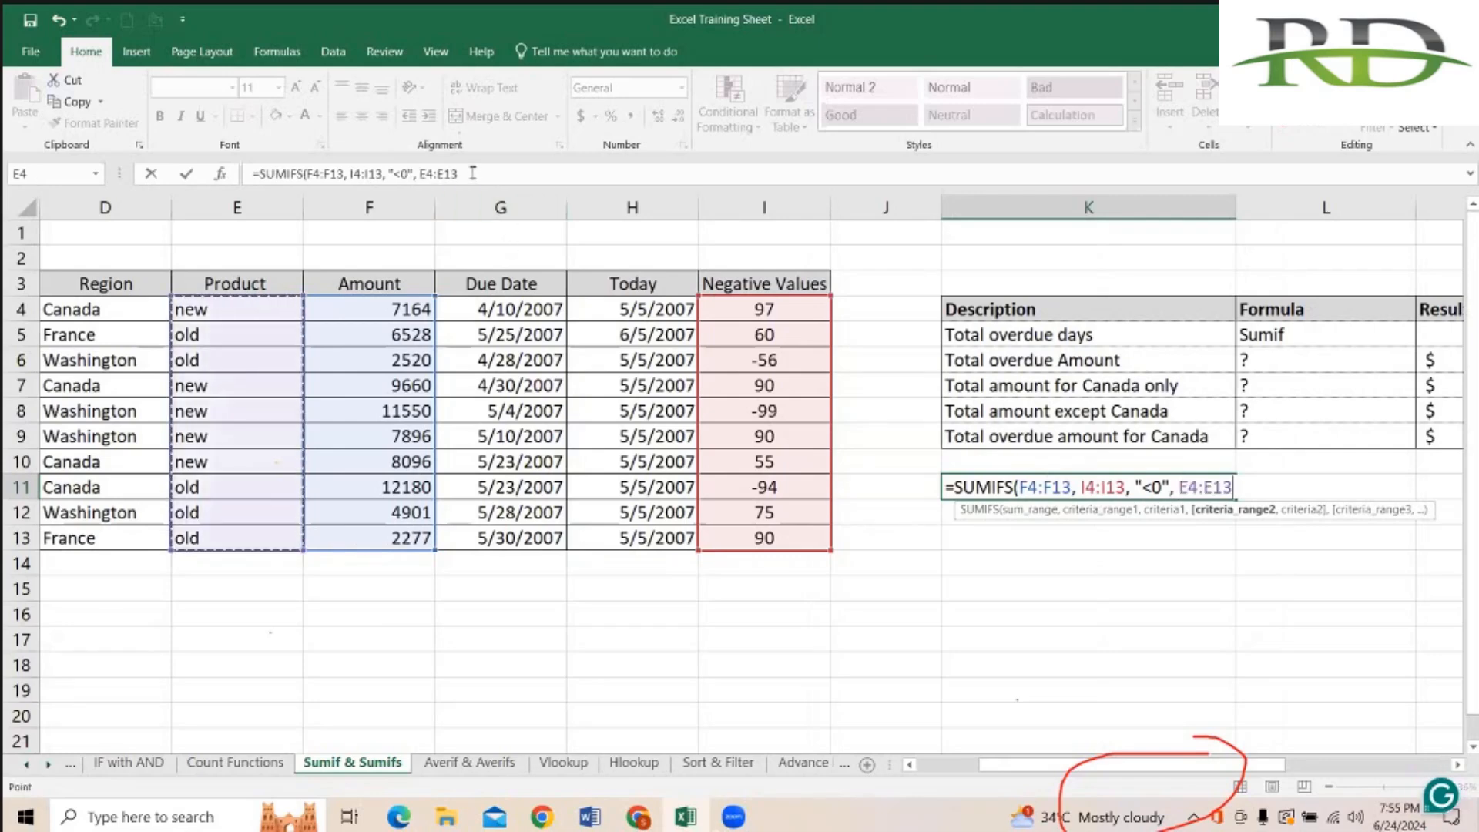
pyautogui.write(', "new')
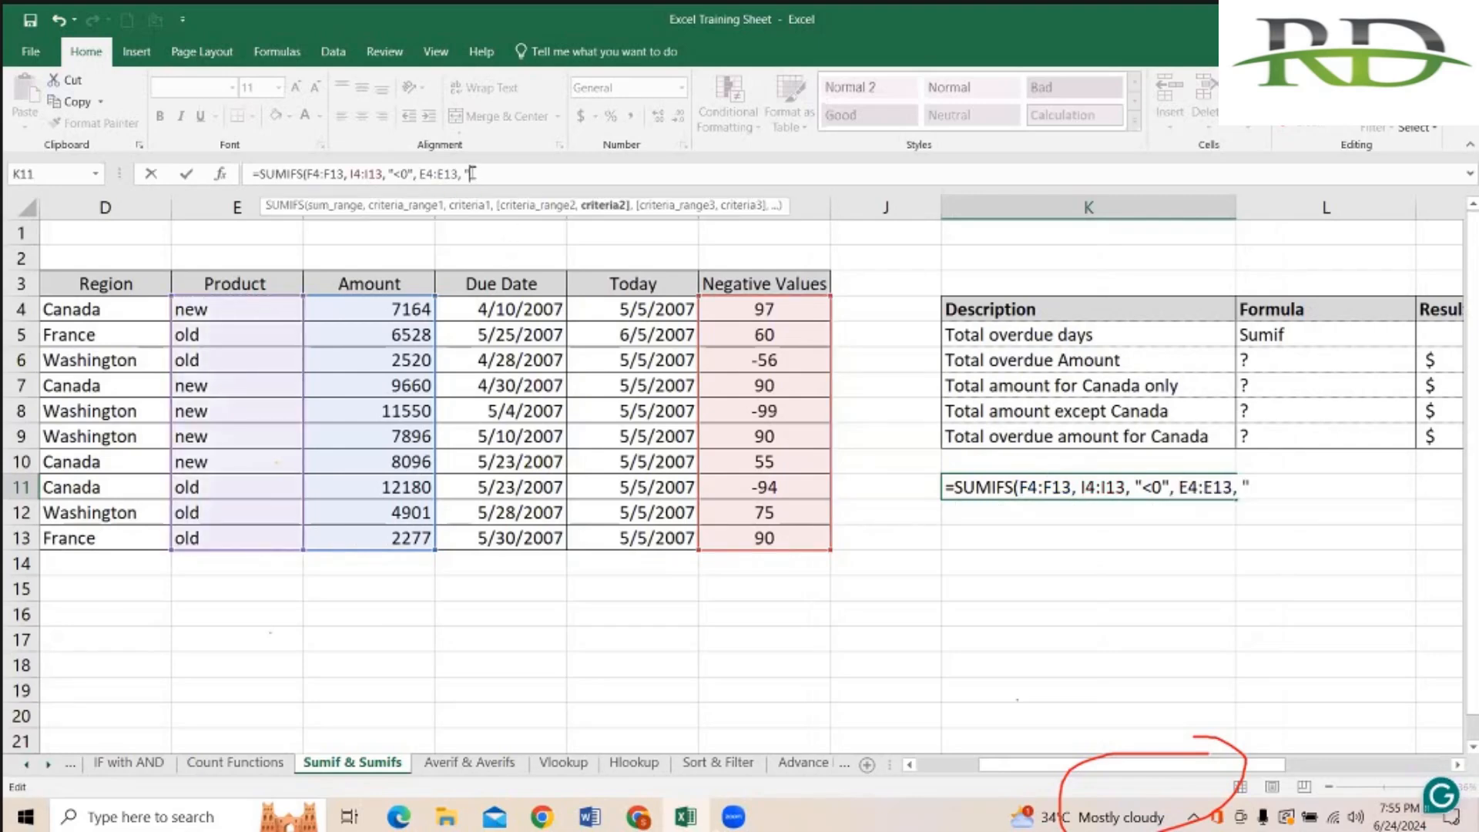
pyautogui.write('"')
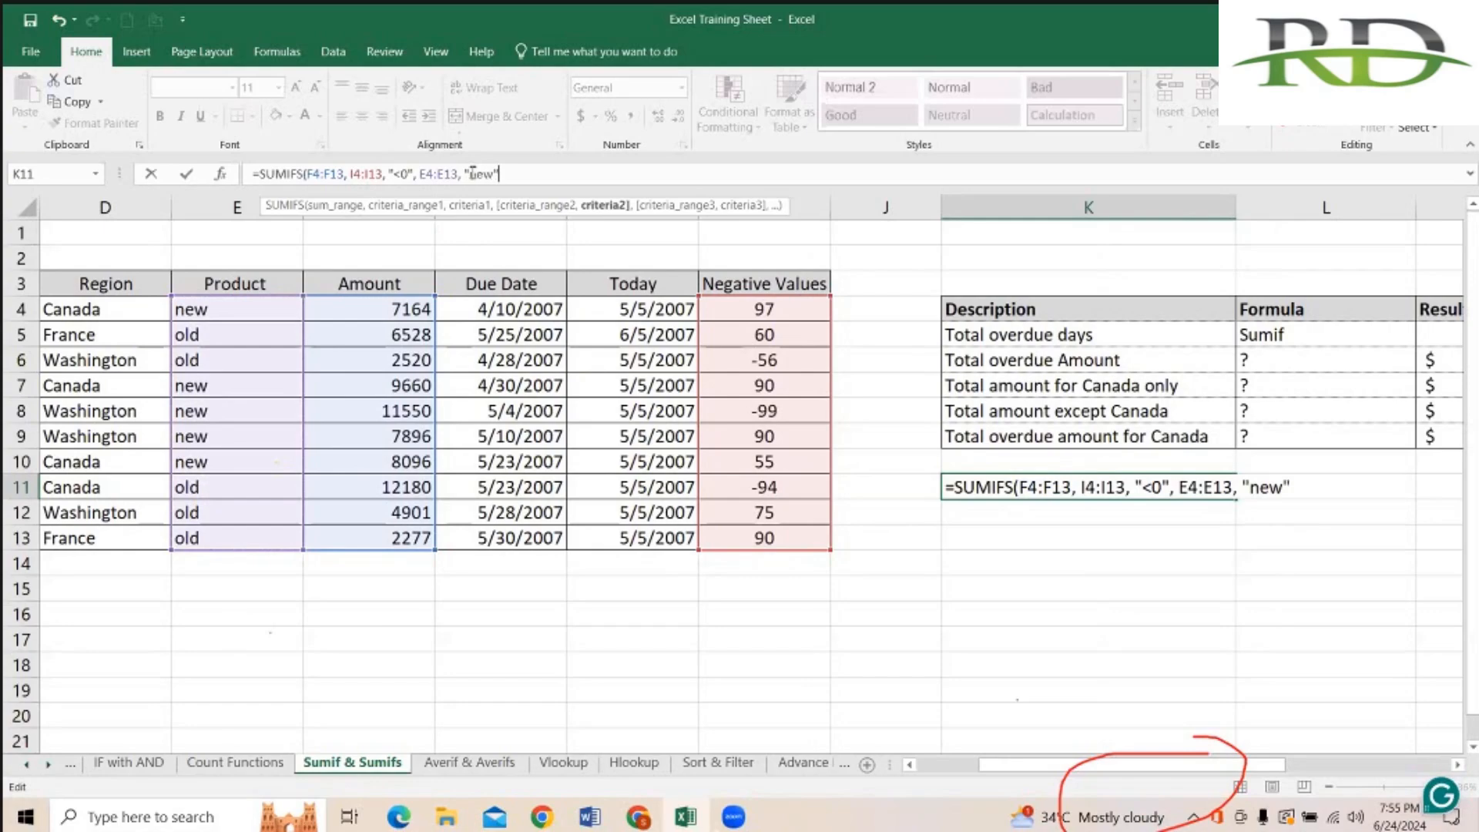
# Step: Add the Region range D4:D13 with the criterion "Canada" as the third condition and complete the formula
pyautogui.write(',')
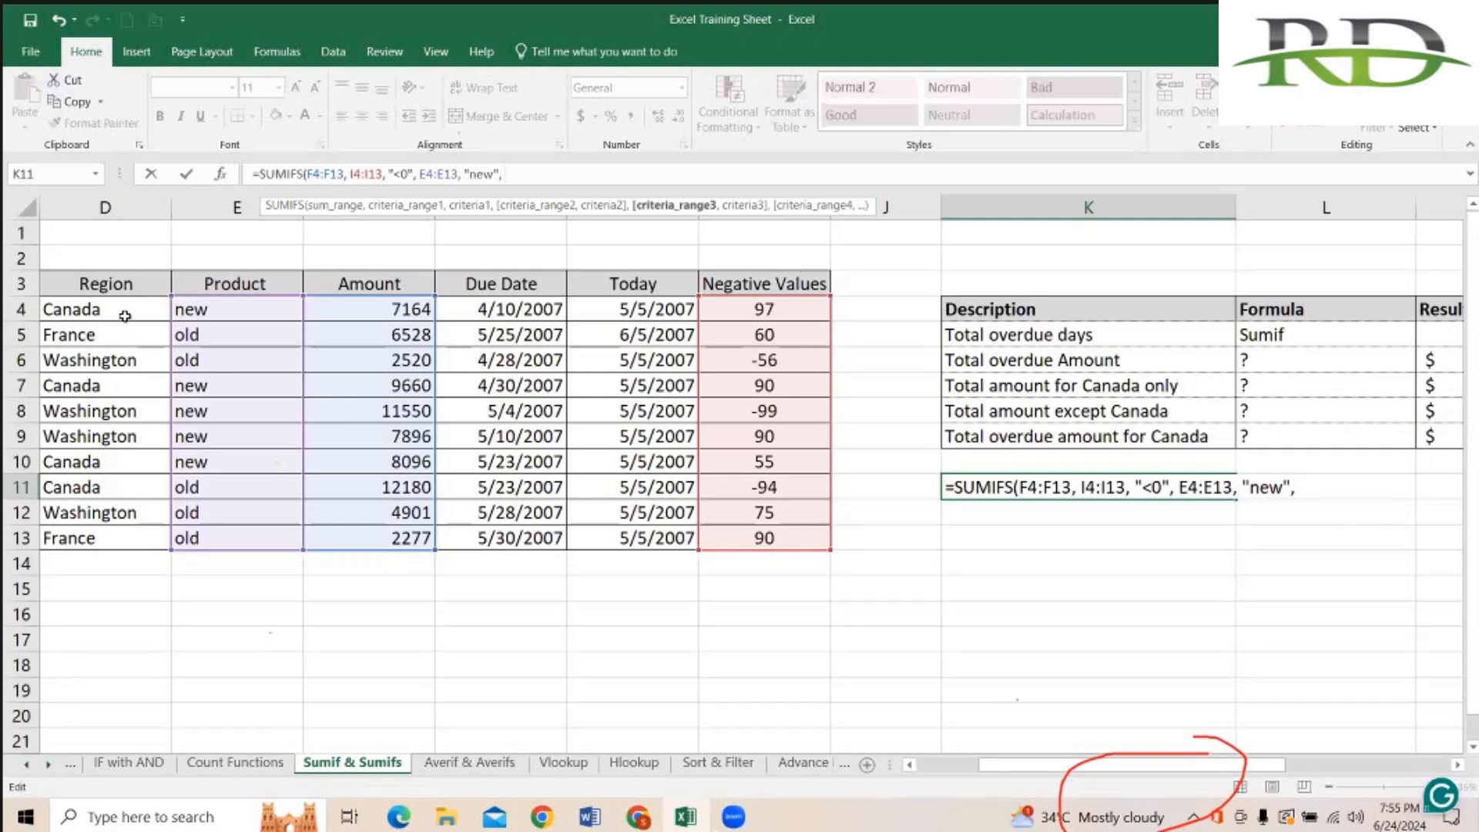
pyautogui.moveTo(100, 309); pyautogui.dragTo(123, 541)
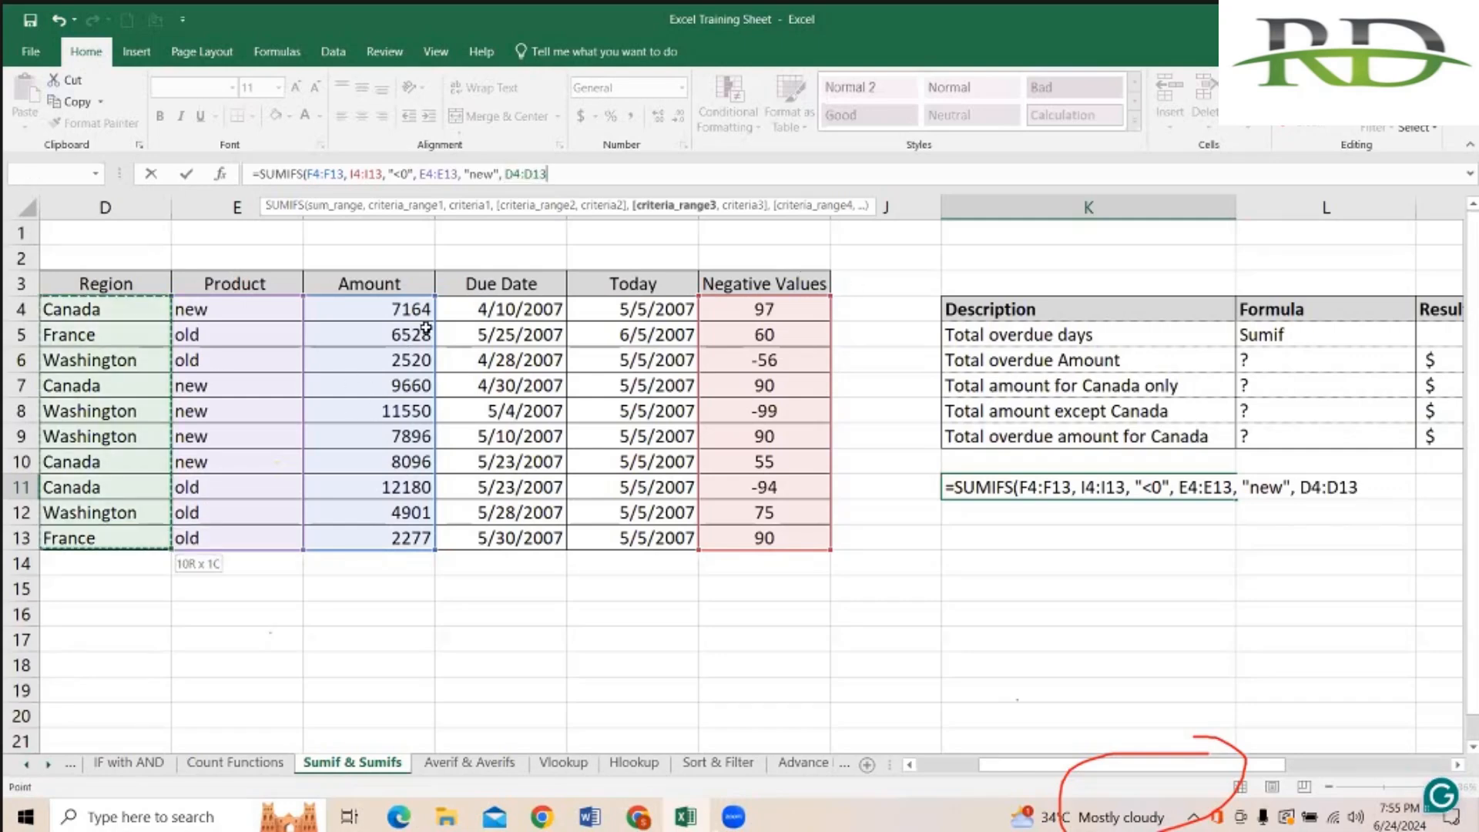
pyautogui.write(', "')
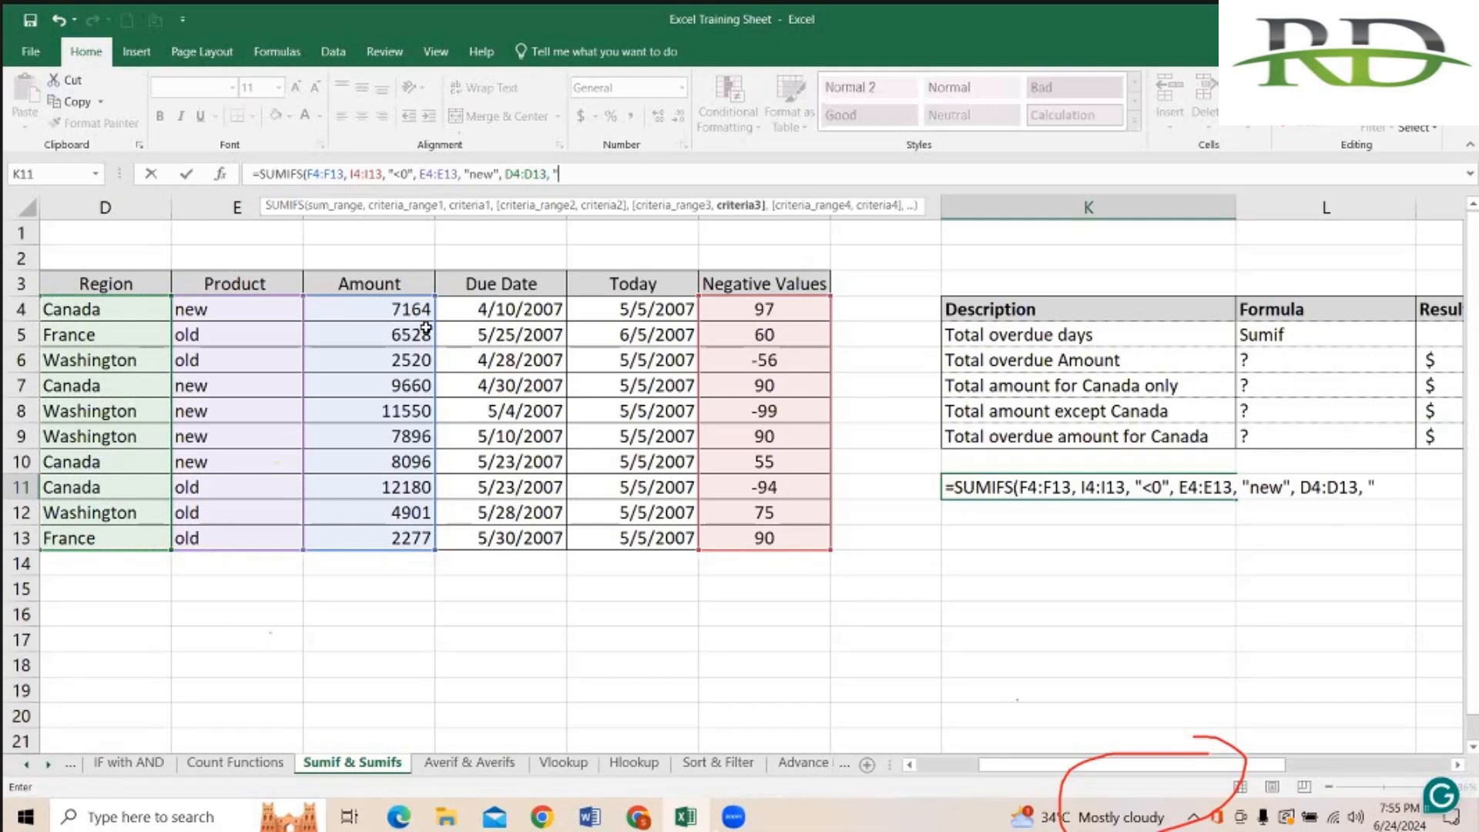
pyautogui.write('Canada")')
pyautogui.press('Return')
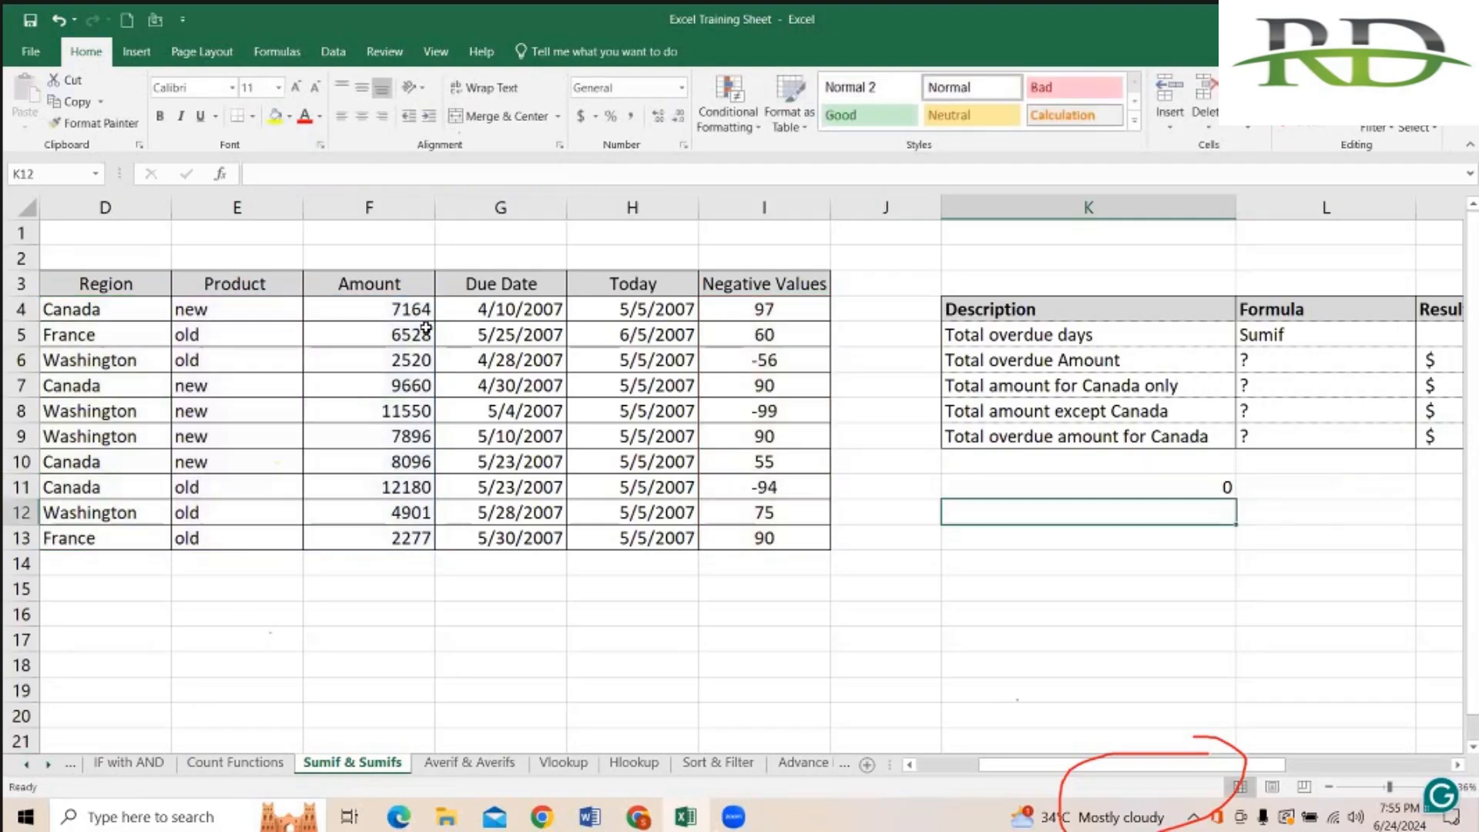
# Step: Change the first Negative Values entry, I4, to -97
pyautogui.press('Up')
pyautogui.press('Left')
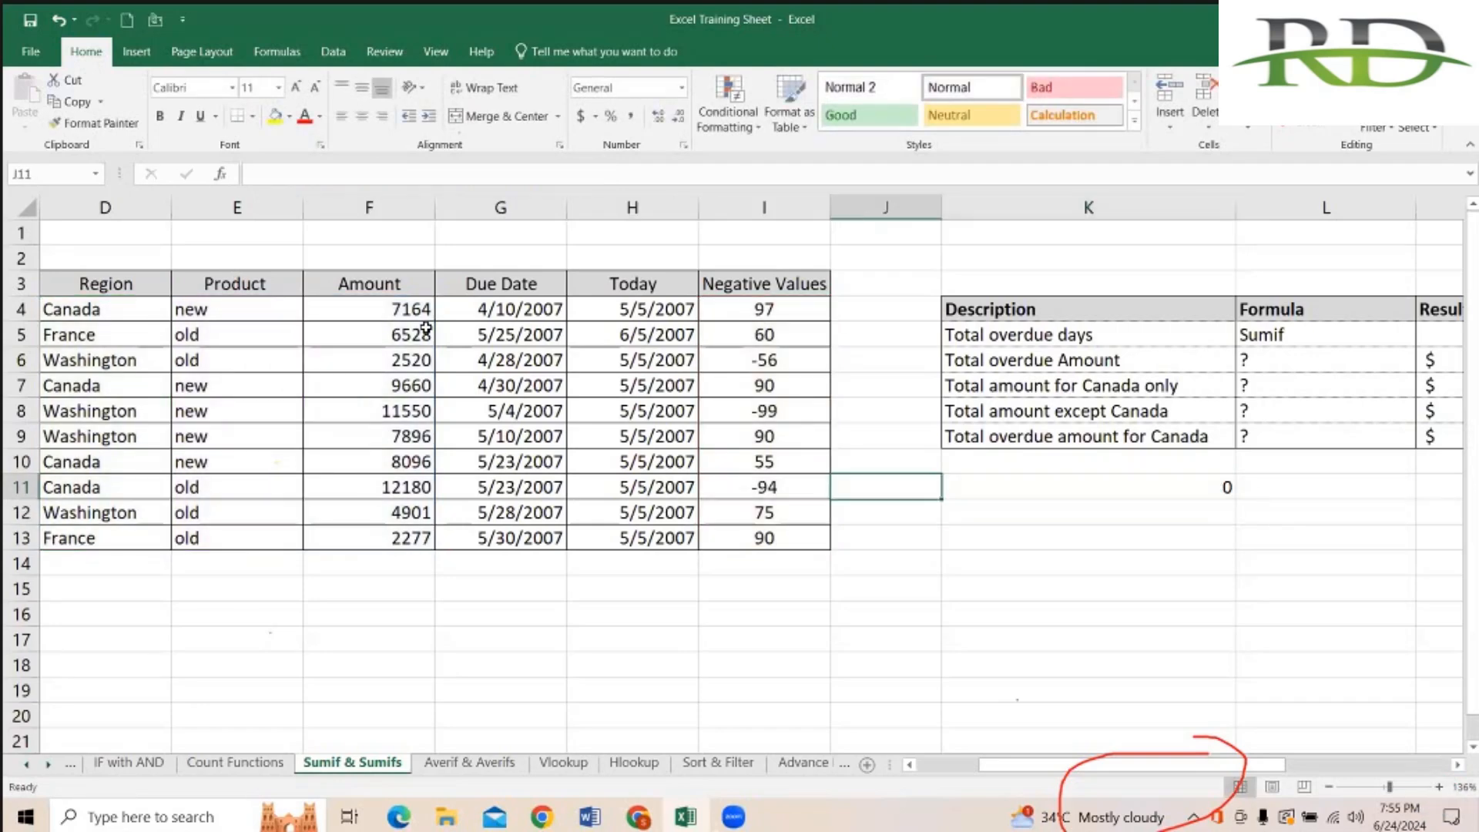
pyautogui.press('Left')
pyautogui.press('Left')
pyautogui.press('Left')
pyautogui.press('Up')
pyautogui.press('Up')
pyautogui.press('Up')
pyautogui.press('Up')
pyautogui.press('Right')
pyautogui.press('Right')
pyautogui.press('Up')
pyautogui.press('Up')
pyautogui.press('Up')
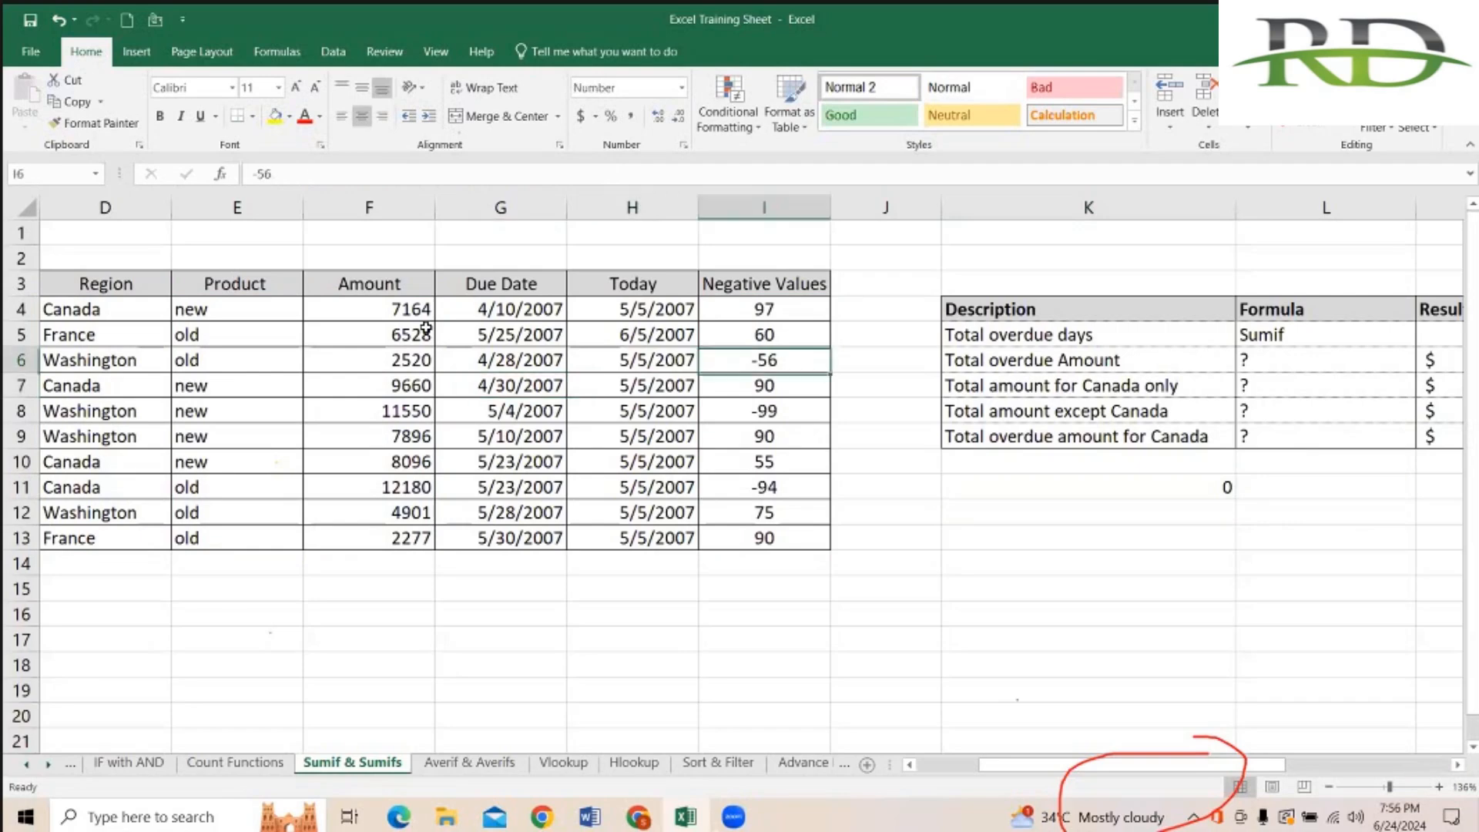
pyautogui.click(249, 174)
pyautogui.write('-')
pyautogui.press('Return')
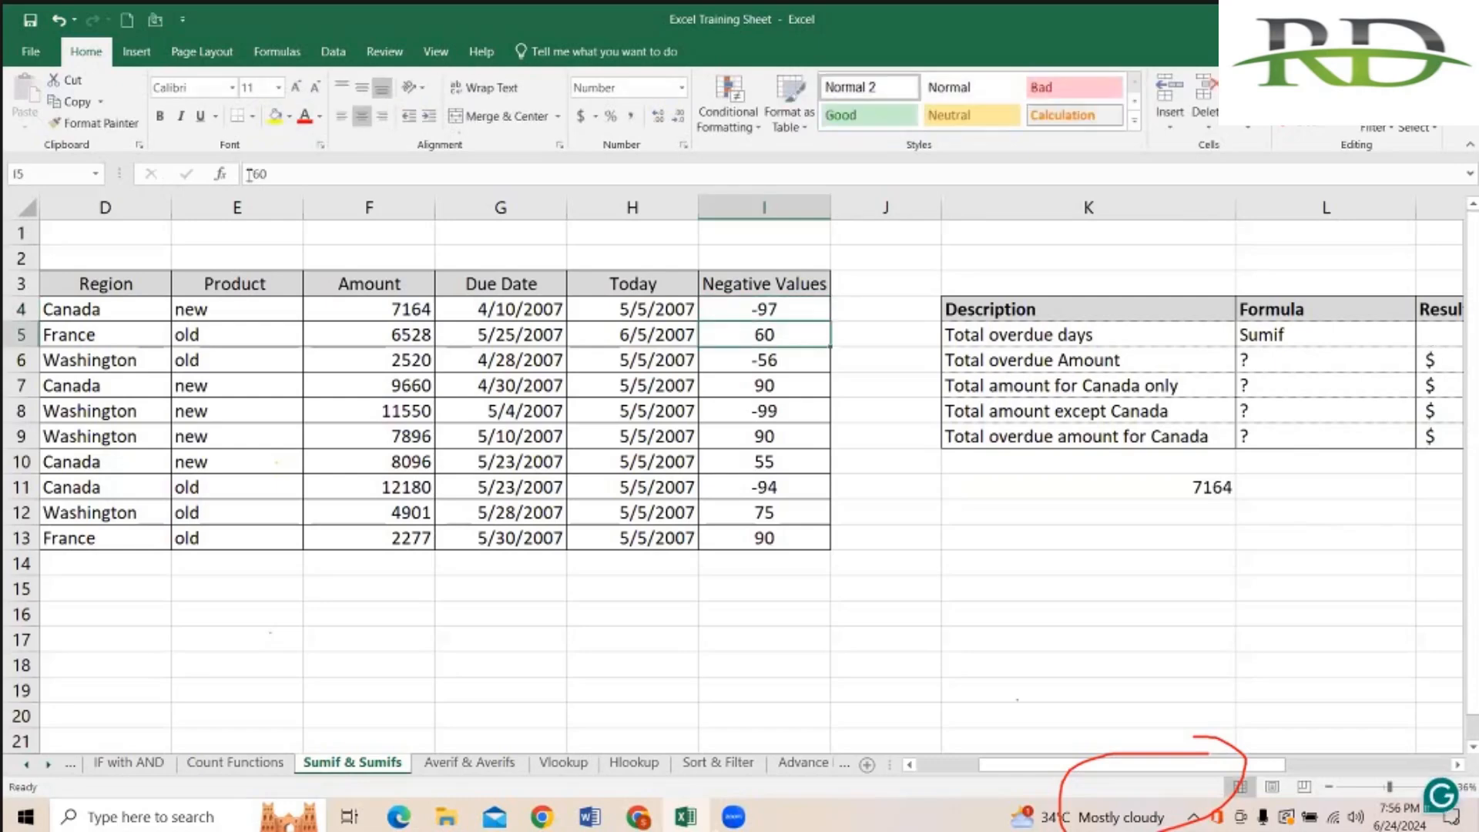
# Step: Examine the SUMIFS formula in K11 together with the table ranges it references
pyautogui.press('Up')
pyautogui.press('Right')
pyautogui.press('Right')
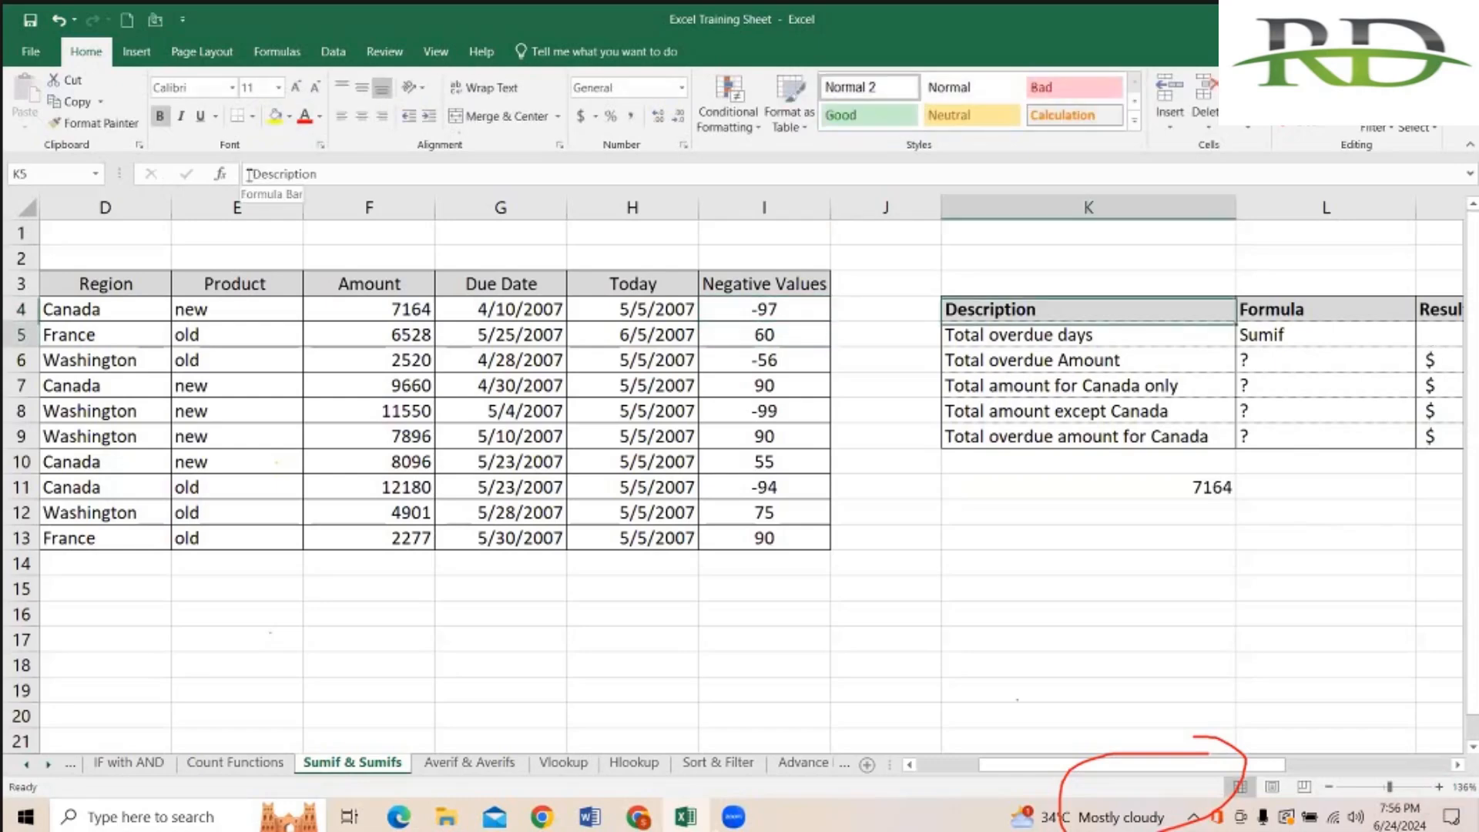
pyautogui.press('Down')
pyautogui.press('Down')
pyautogui.press('Down')
pyautogui.press('Down')
pyautogui.press('Down')
pyautogui.press('Down')
pyautogui.press('Down')
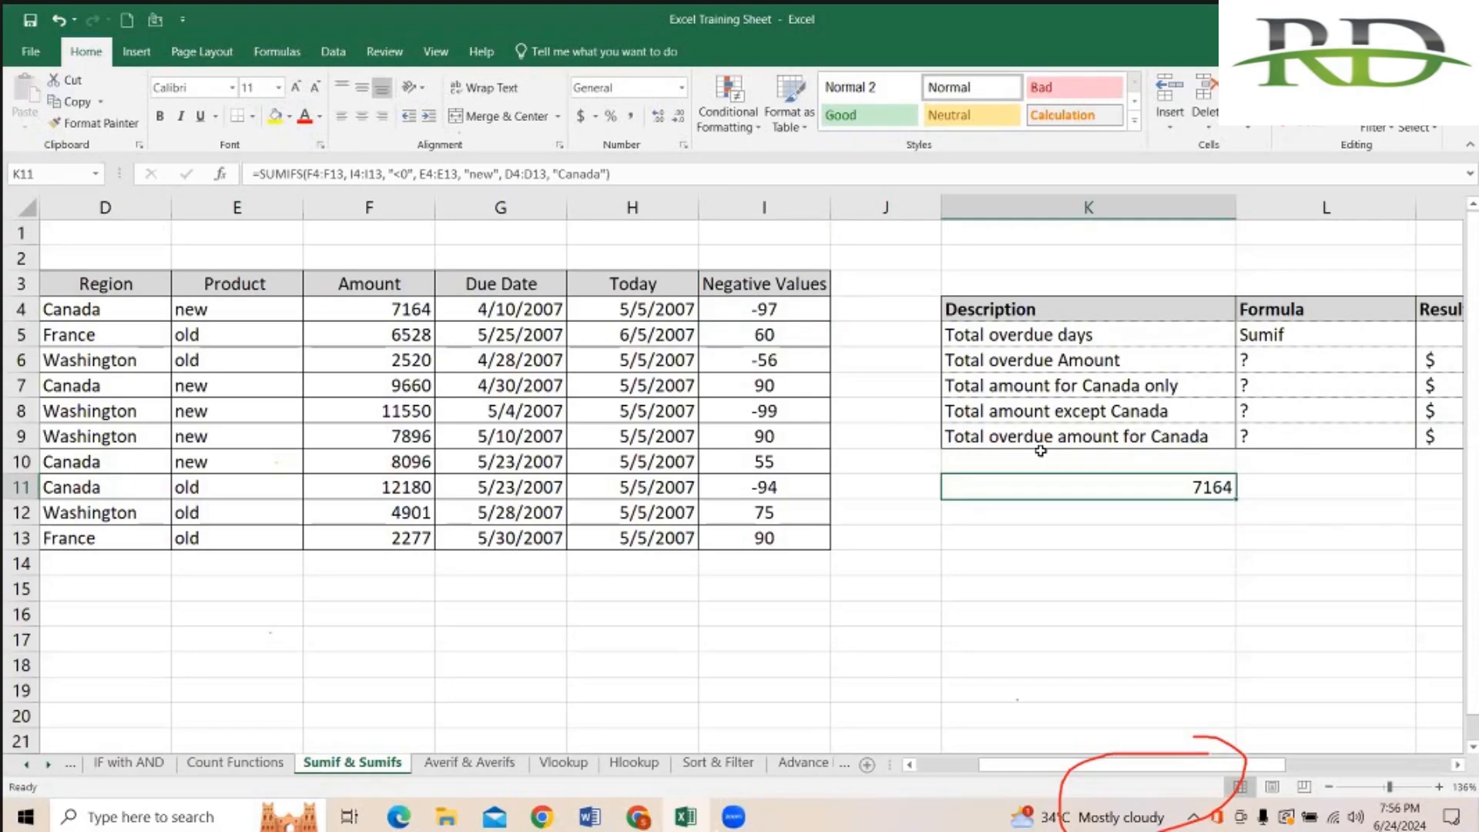
pyautogui.doubleClick(1120, 487)
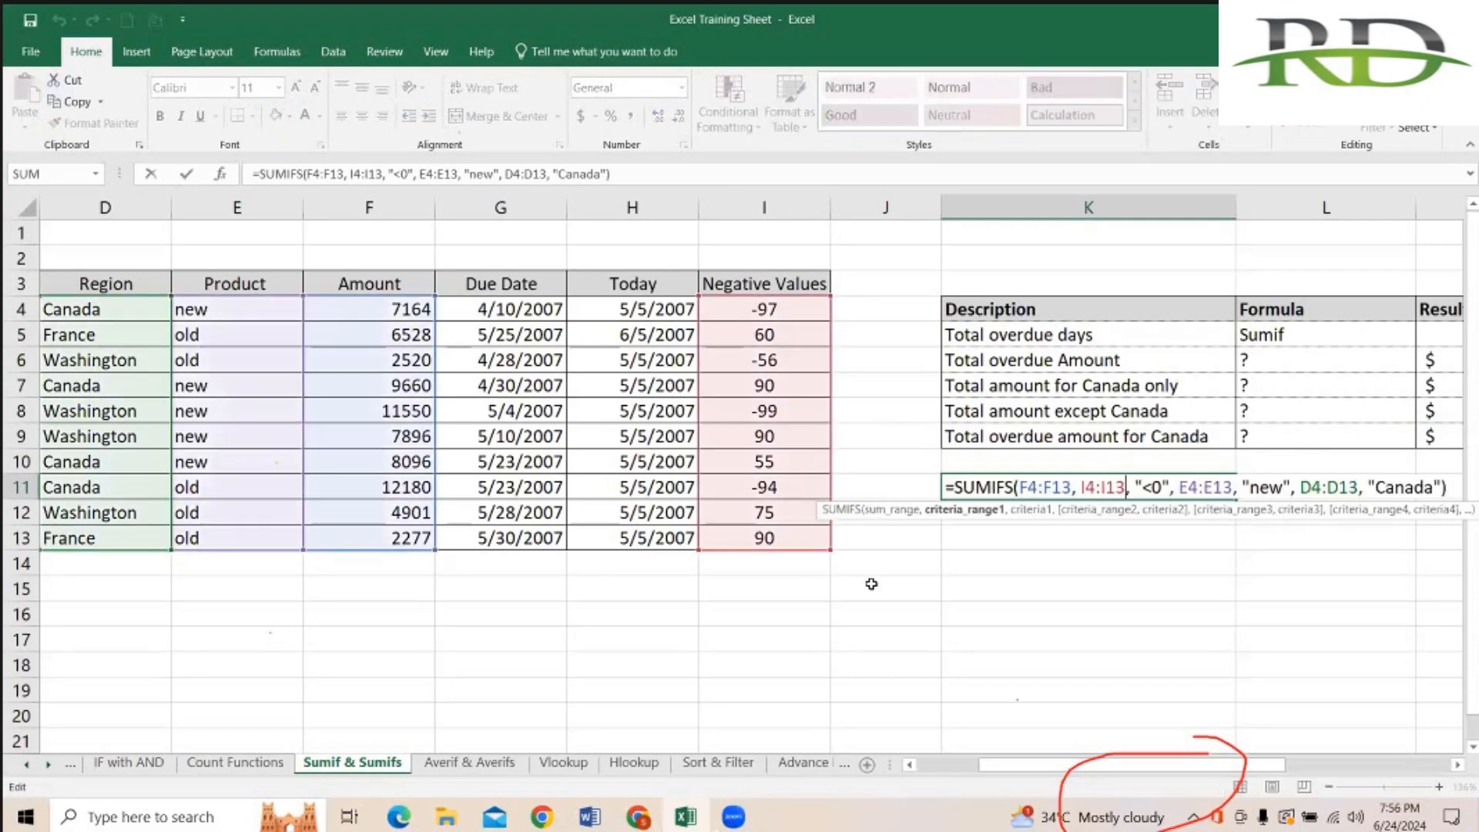
pyautogui.hscroll(-2, 871, 584)
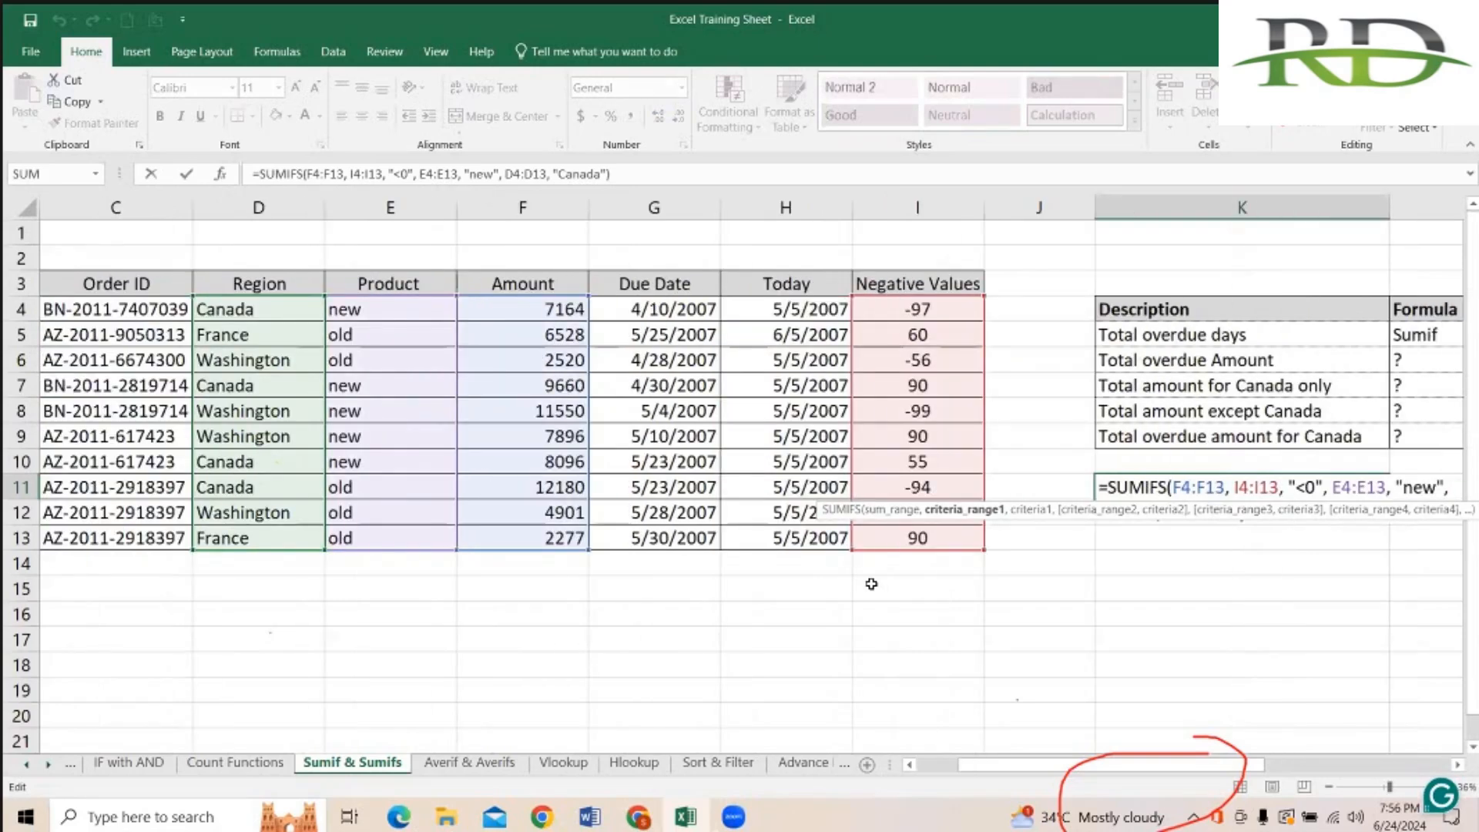
pyautogui.hscroll(1, 871, 584)
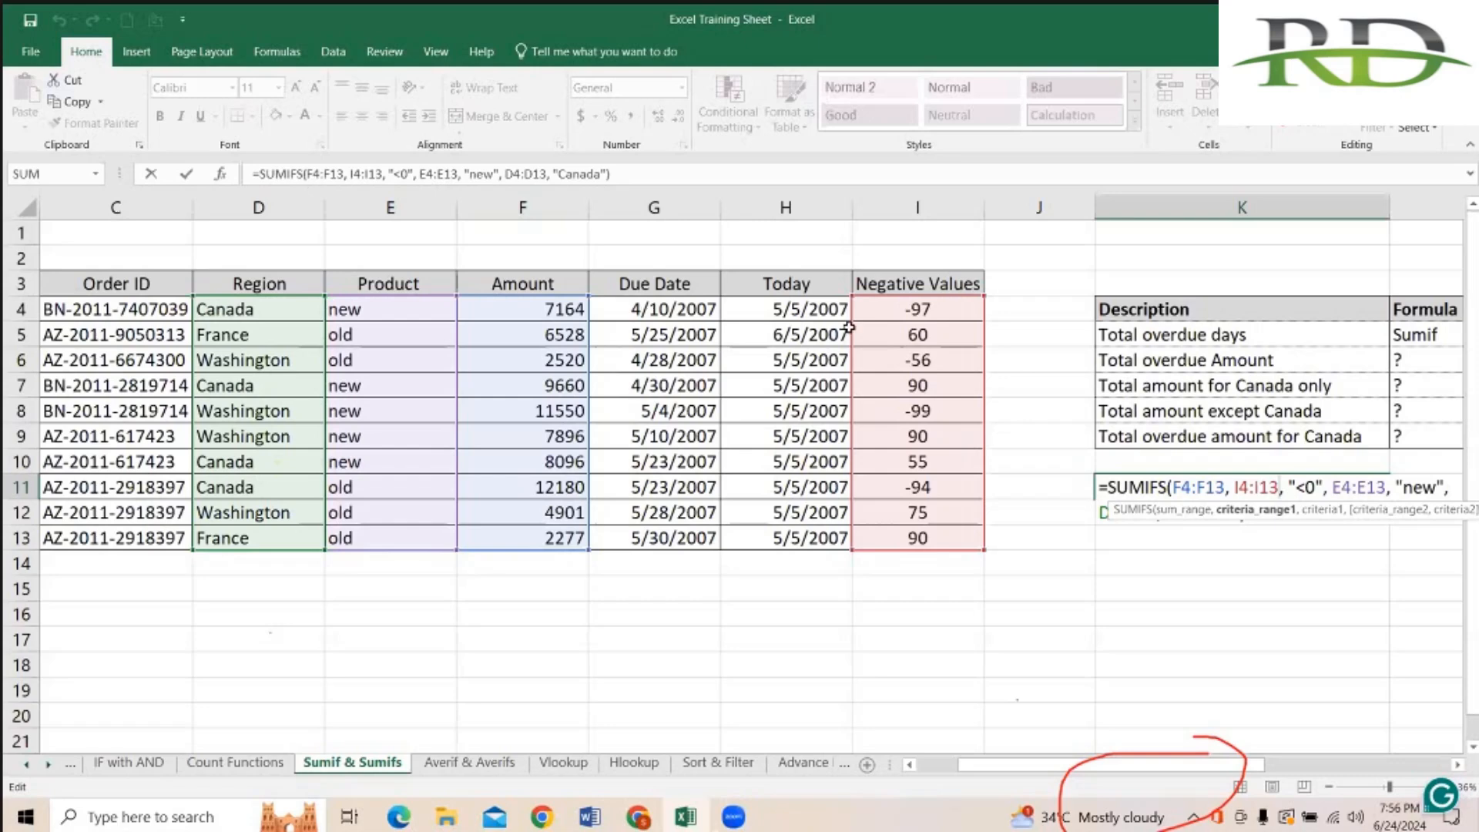
# Step: Delete the entire SUMIFS formula from K11
pyautogui.click(629, 174)
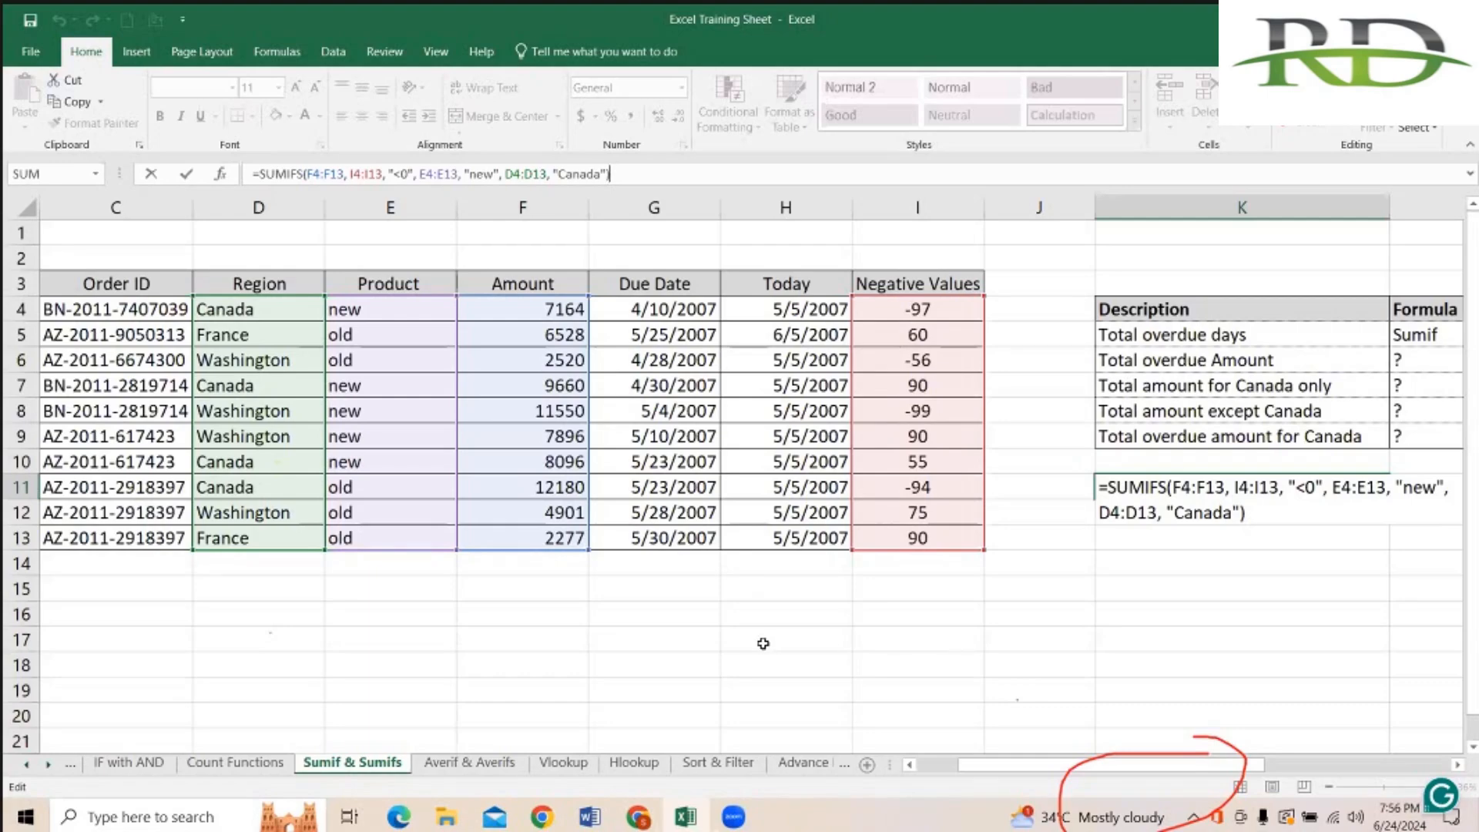
pyautogui.hscroll(1, 764, 643)
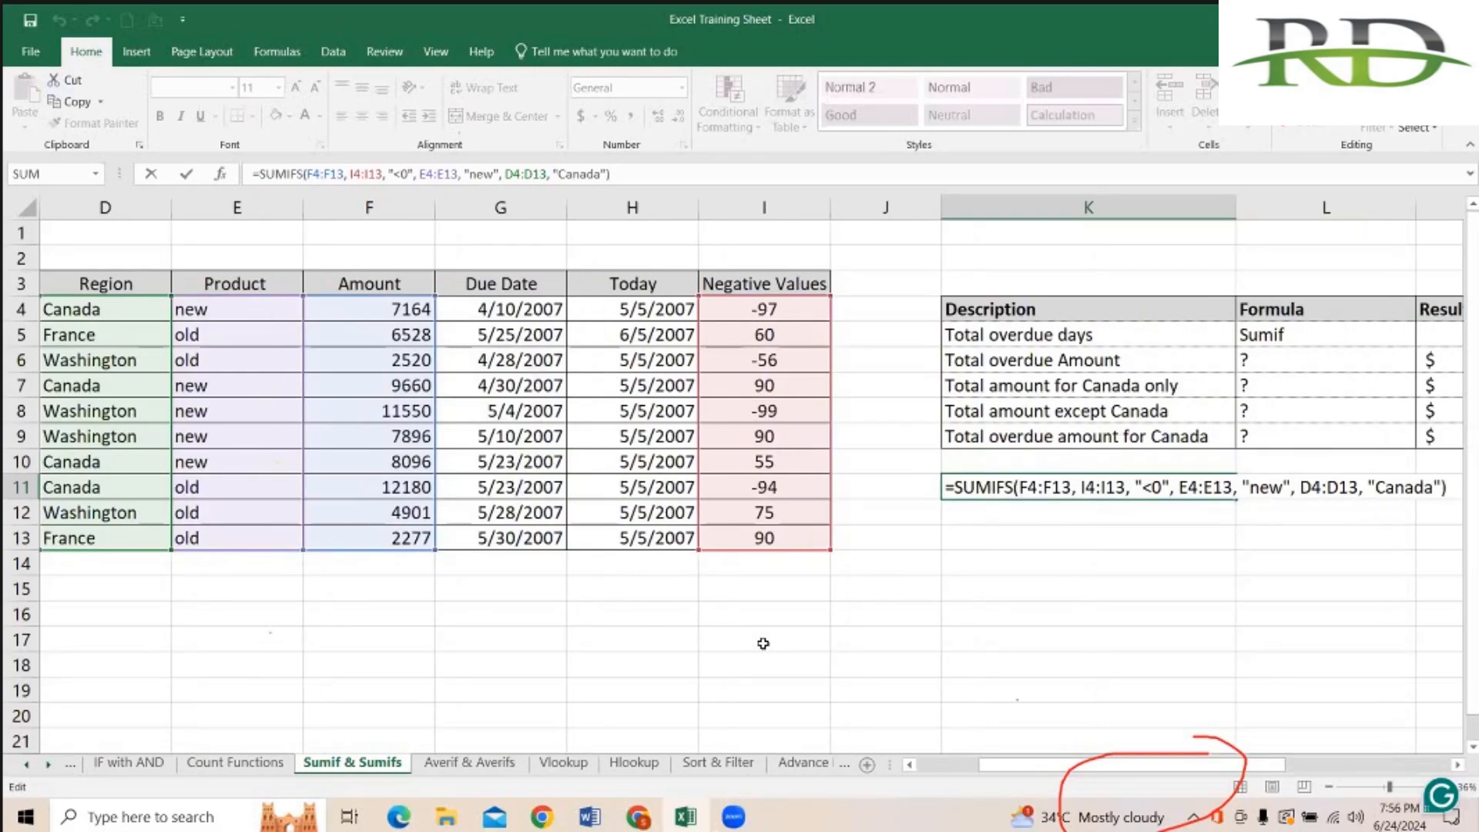
pyautogui.press('BackSpace')
pyautogui.press('BackSpace')
pyautogui.press('BackSpace')
pyautogui.press('BackSpace')
pyautogui.press('BackSpace')
pyautogui.press('BackSpace')
pyautogui.press('BackSpace')
pyautogui.press('BackSpace')
pyautogui.press('BackSpace')
pyautogui.press('BackSpace')
pyautogui.press('BackSpace')
pyautogui.press('BackSpace')
pyautogui.press('BackSpace')
pyautogui.press('BackSpace')
pyautogui.press('BackSpace')
pyautogui.press('BackSpace')
pyautogui.press('BackSpace')
pyautogui.press('BackSpace')
pyautogui.press('BackSpace')
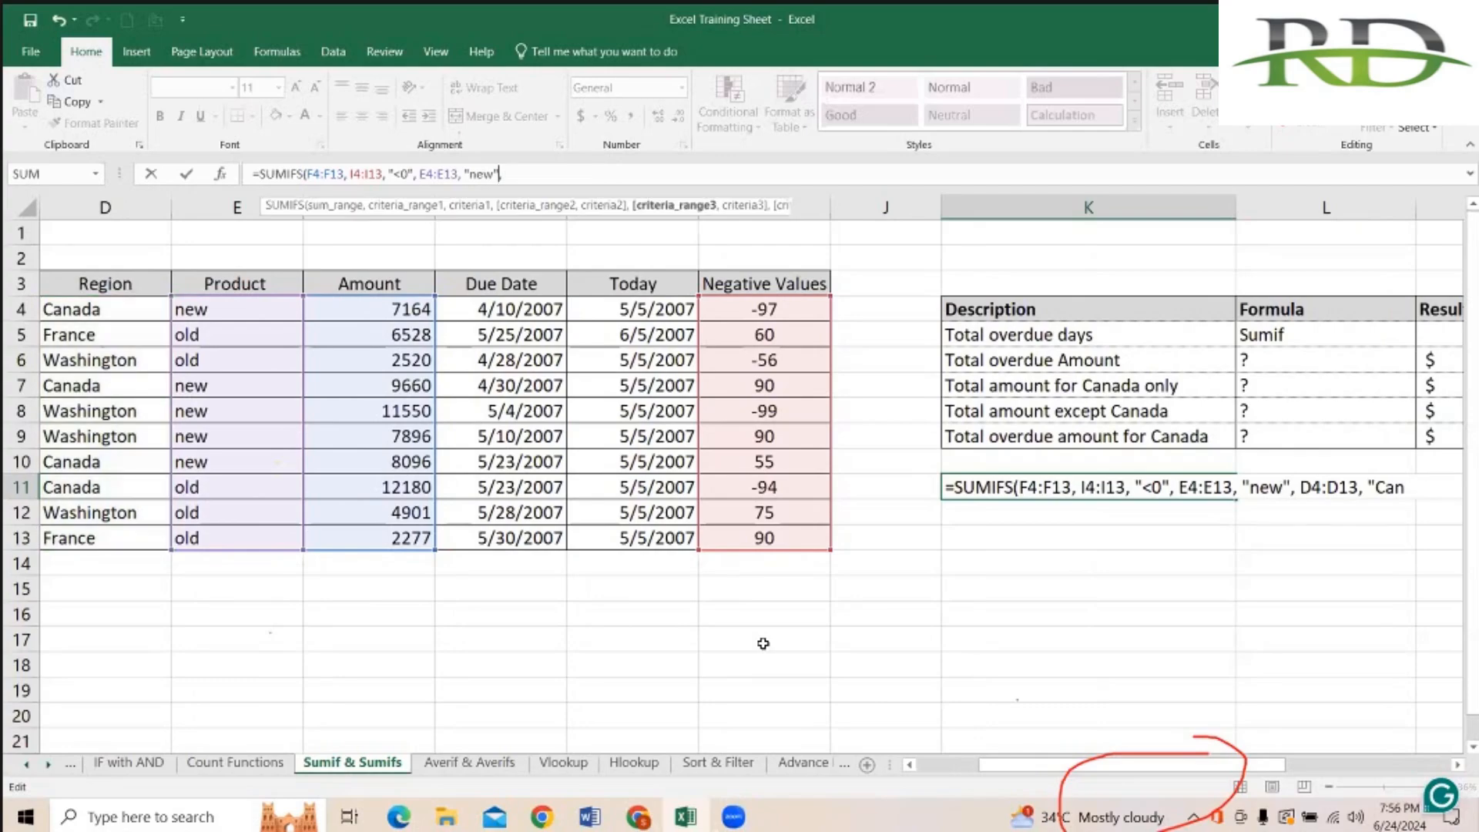
pyautogui.press('BackSpace')
pyautogui.press('BackSpace')
pyautogui.press('BackSpace')
pyautogui.press('BackSpace')
pyautogui.press('BackSpace')
pyautogui.press('BackSpace')
pyautogui.press('BackSpace')
pyautogui.press('BackSpace')
pyautogui.press('BackSpace')
pyautogui.press('BackSpace')
pyautogui.press('BackSpace')
pyautogui.press('BackSpace')
pyautogui.press('BackSpace')
pyautogui.press('BackSpace')
pyautogui.press('BackSpace')
pyautogui.press('BackSpace')
pyautogui.press('BackSpace')
pyautogui.press('BackSpace')
pyautogui.press('BackSpace')
pyautogui.press('BackSpace')
pyautogui.press('BackSpace')
pyautogui.press('BackSpace')
pyautogui.press('BackSpace')
pyautogui.press('BackSpace')
pyautogui.press('BackSpace')
pyautogui.press('BackSpace')
pyautogui.press('BackSpace')
pyautogui.press('BackSpace')
pyautogui.press('BackSpace')
pyautogui.press('BackSpace')
pyautogui.press('BackSpace')
pyautogui.press('BackSpace')
pyautogui.press('BackSpace')
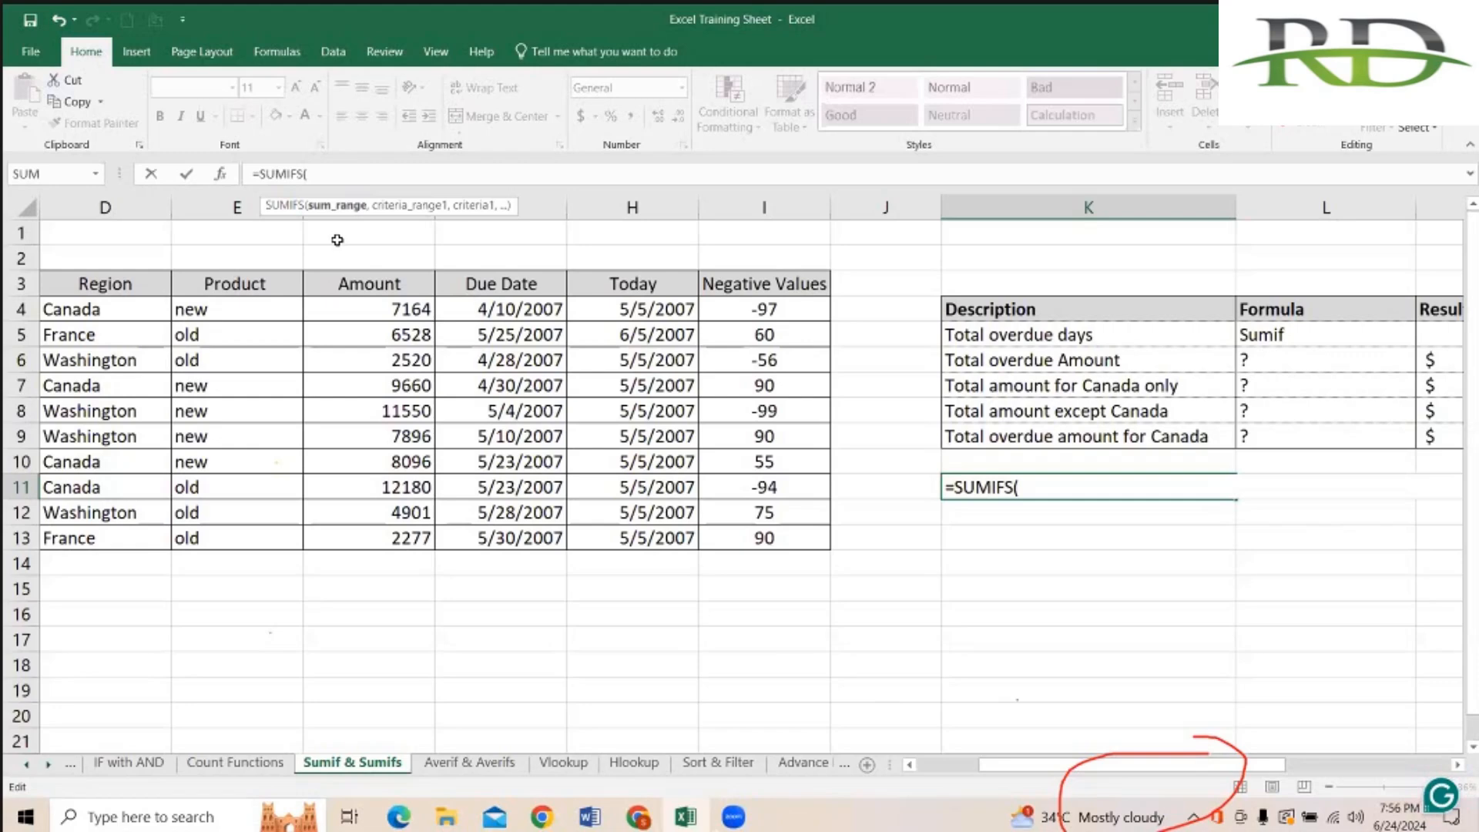
pyautogui.press('BackSpace')
pyautogui.press('BackSpace')
pyautogui.press('BackSpace')
pyautogui.press('BackSpace')
pyautogui.press('BackSpace')
pyautogui.press('BackSpace')
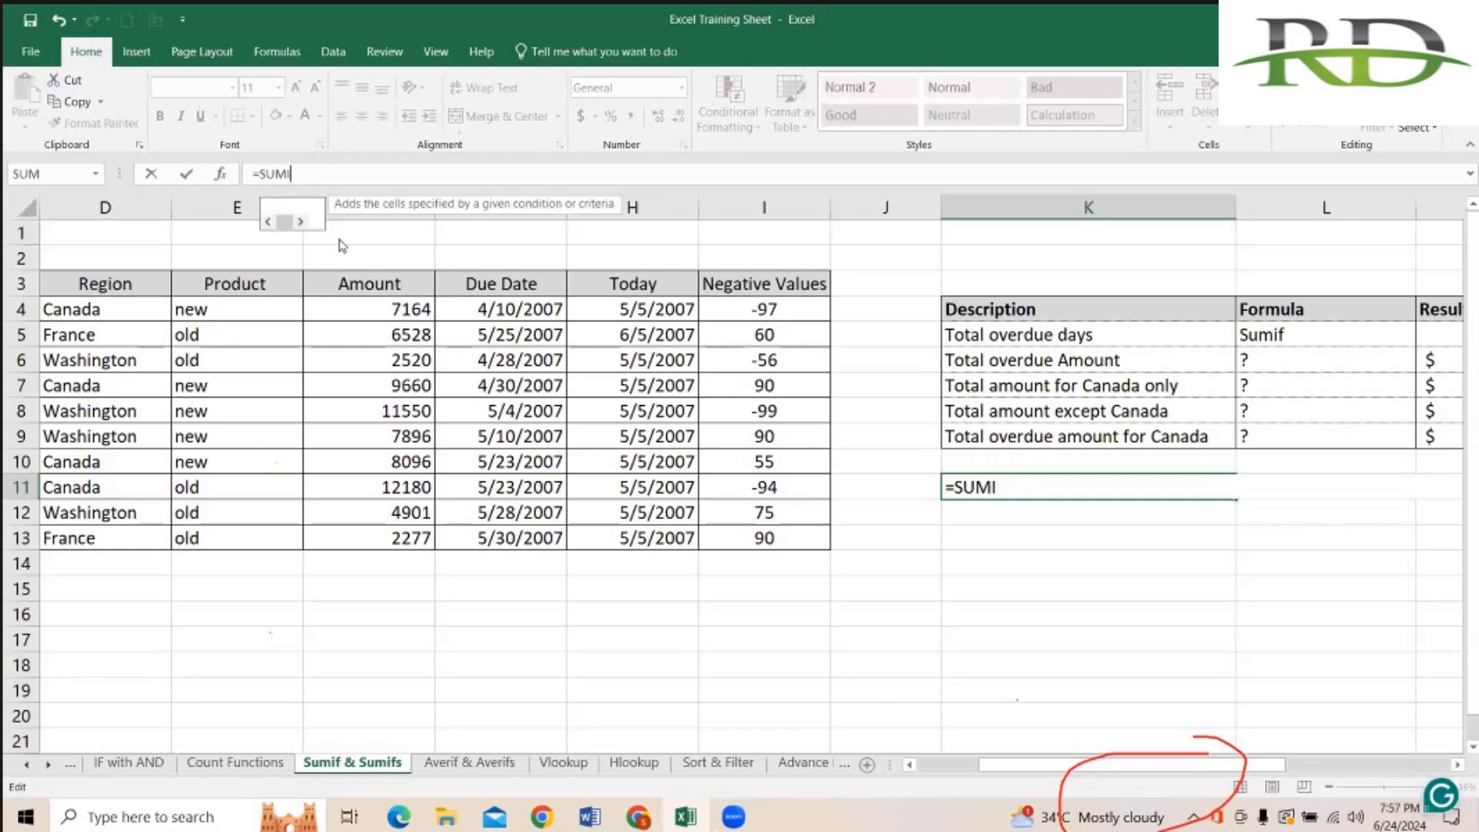
pyautogui.press('BackSpace')
pyautogui.press('BackSpace')
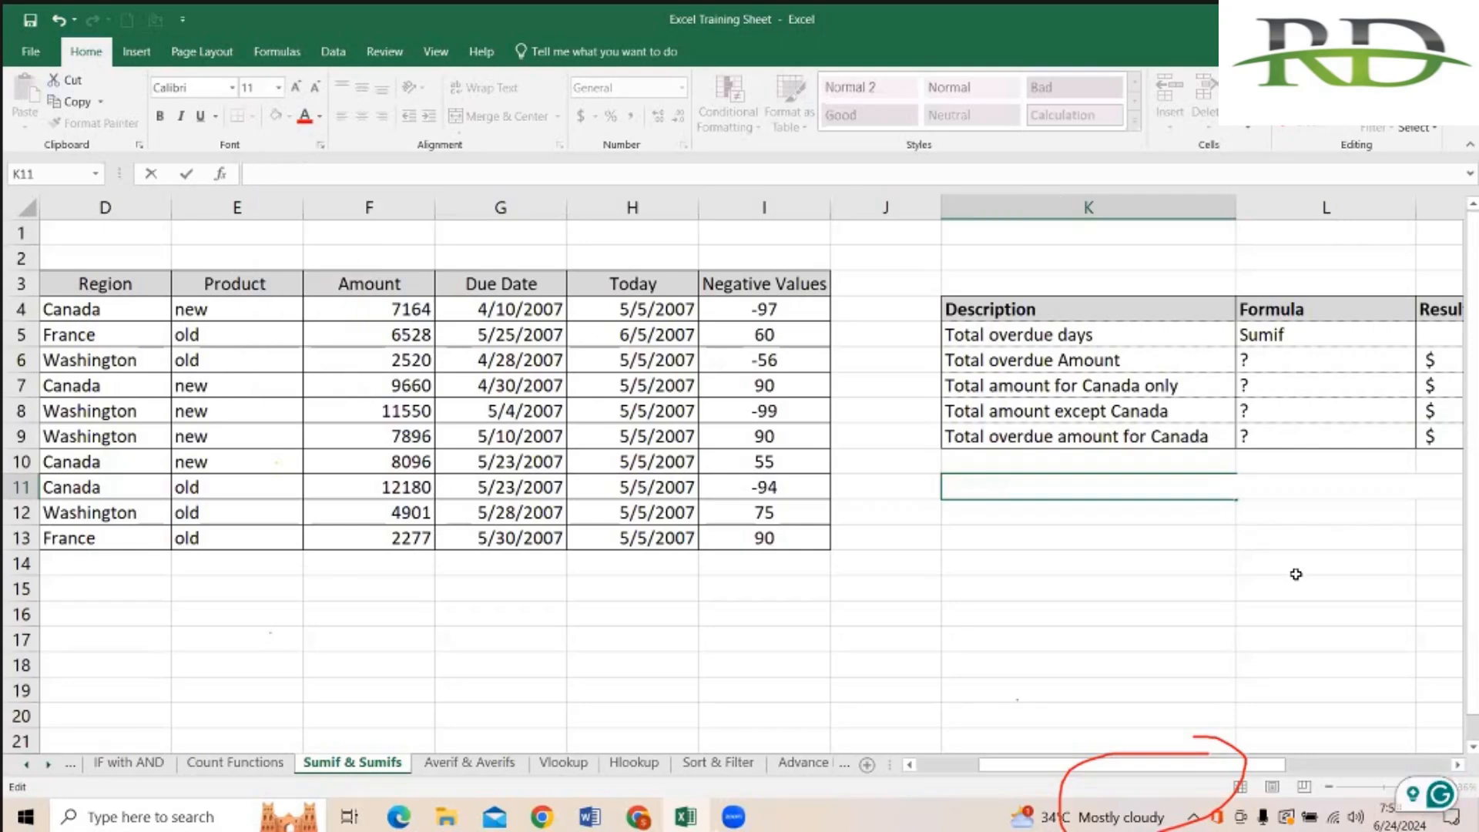
pyautogui.press('Escape')
pyautogui.doubleClick(1091, 492)
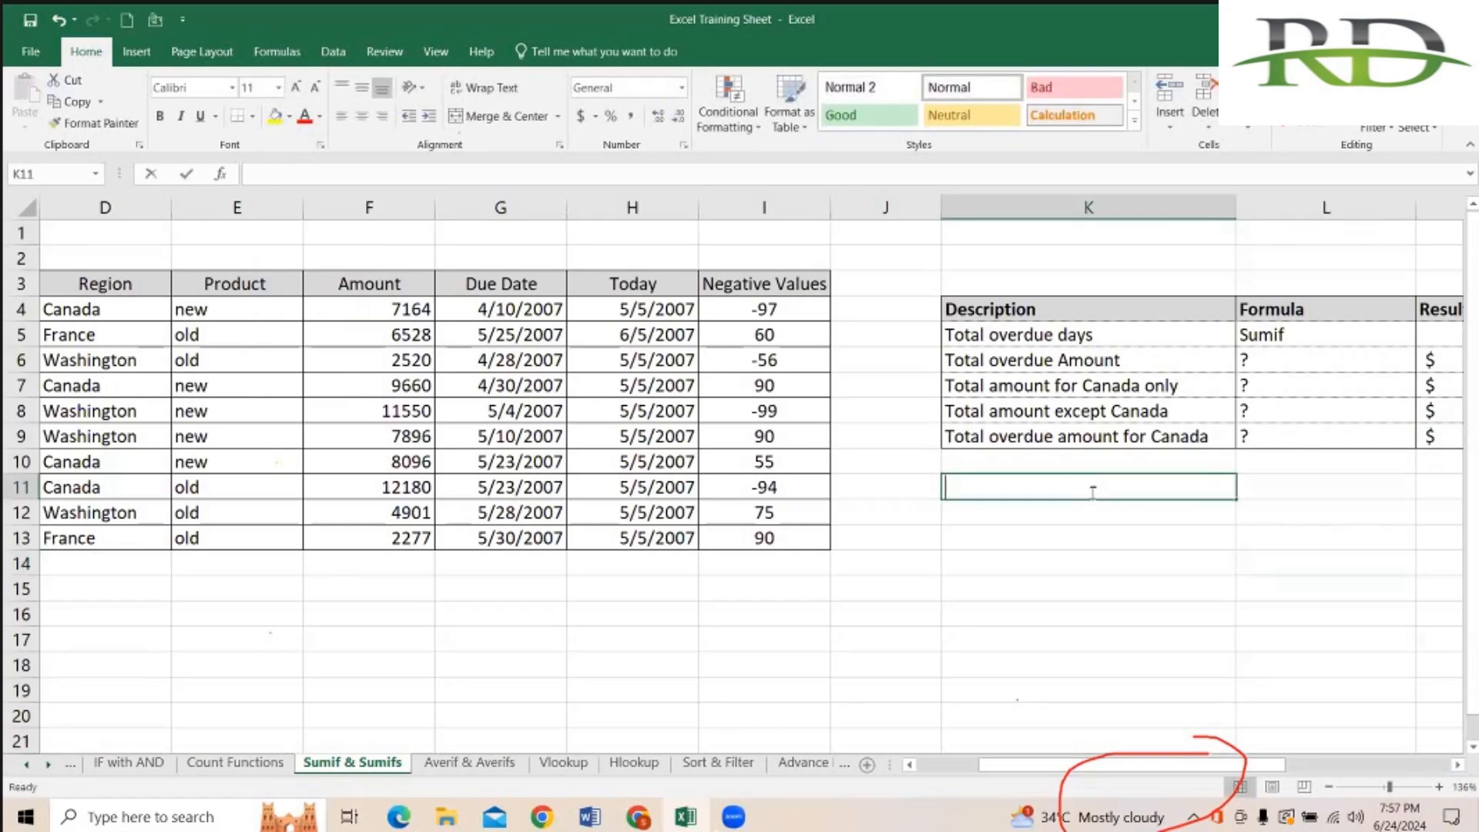
pyautogui.write('=sumif')
pyautogui.press('Tab')
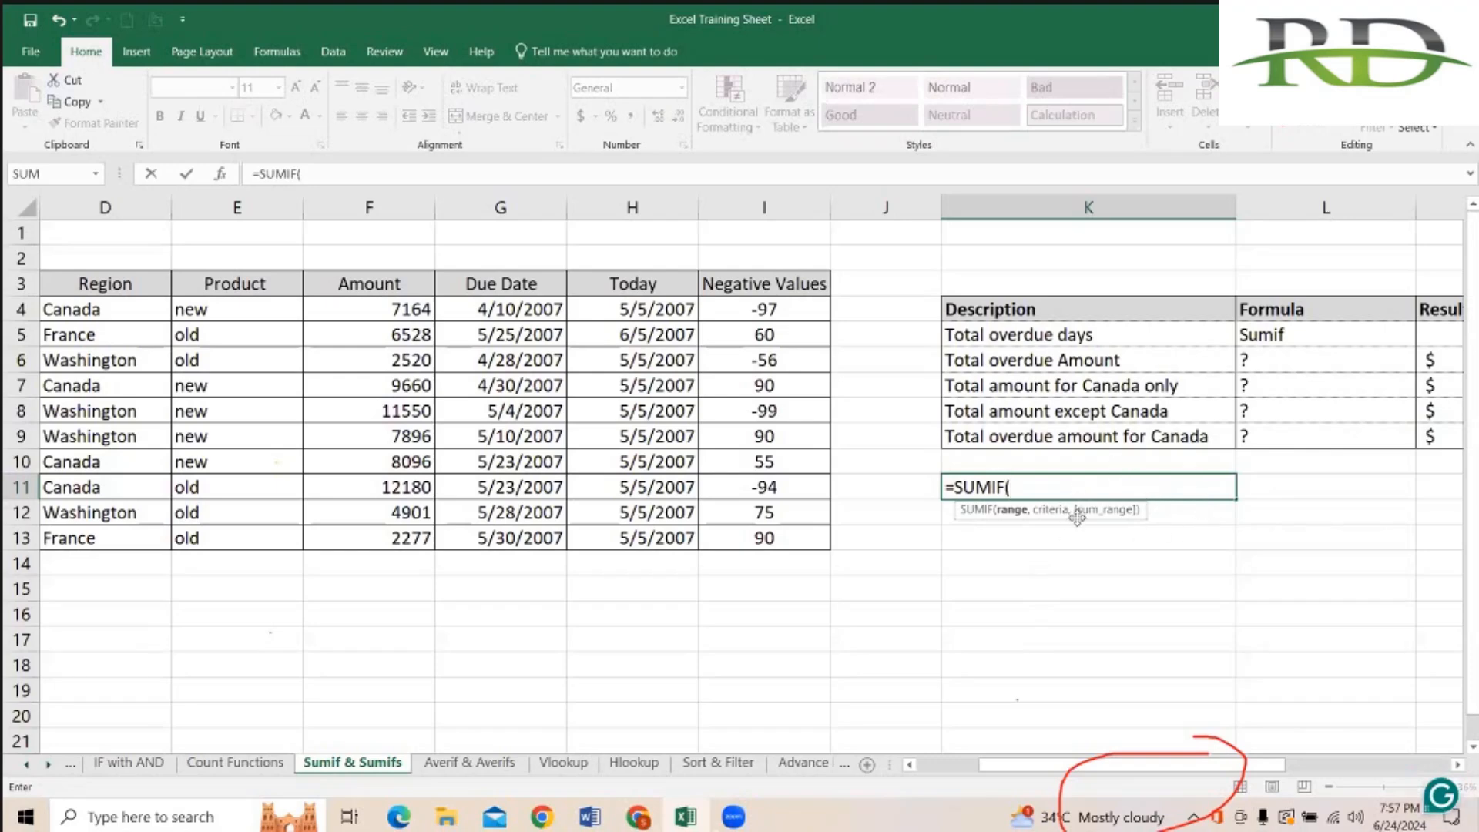
pyautogui.press('BackSpace')
pyautogui.write('S(')
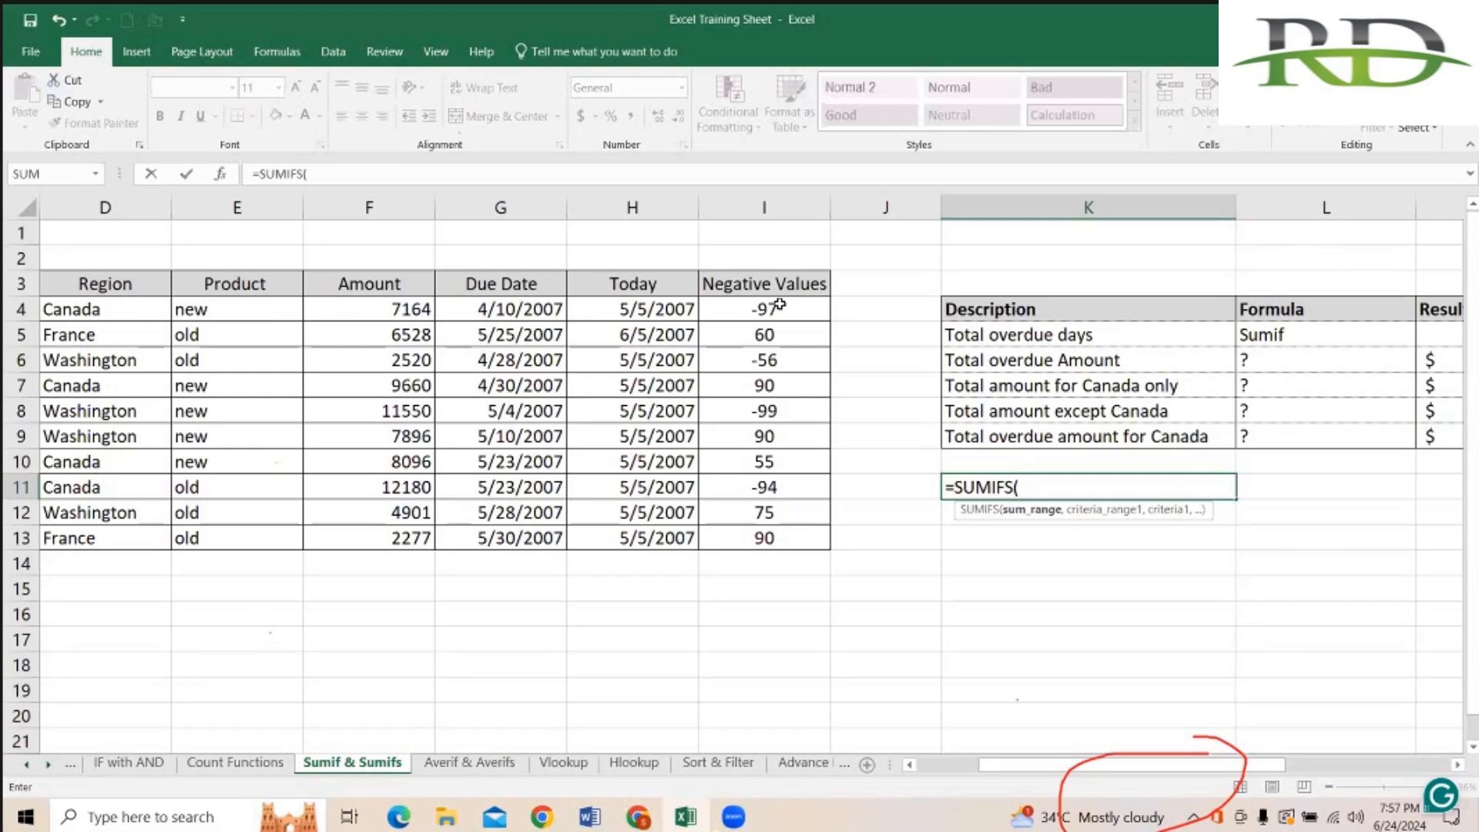
pyautogui.moveTo(753, 284); pyautogui.dragTo(755, 471)
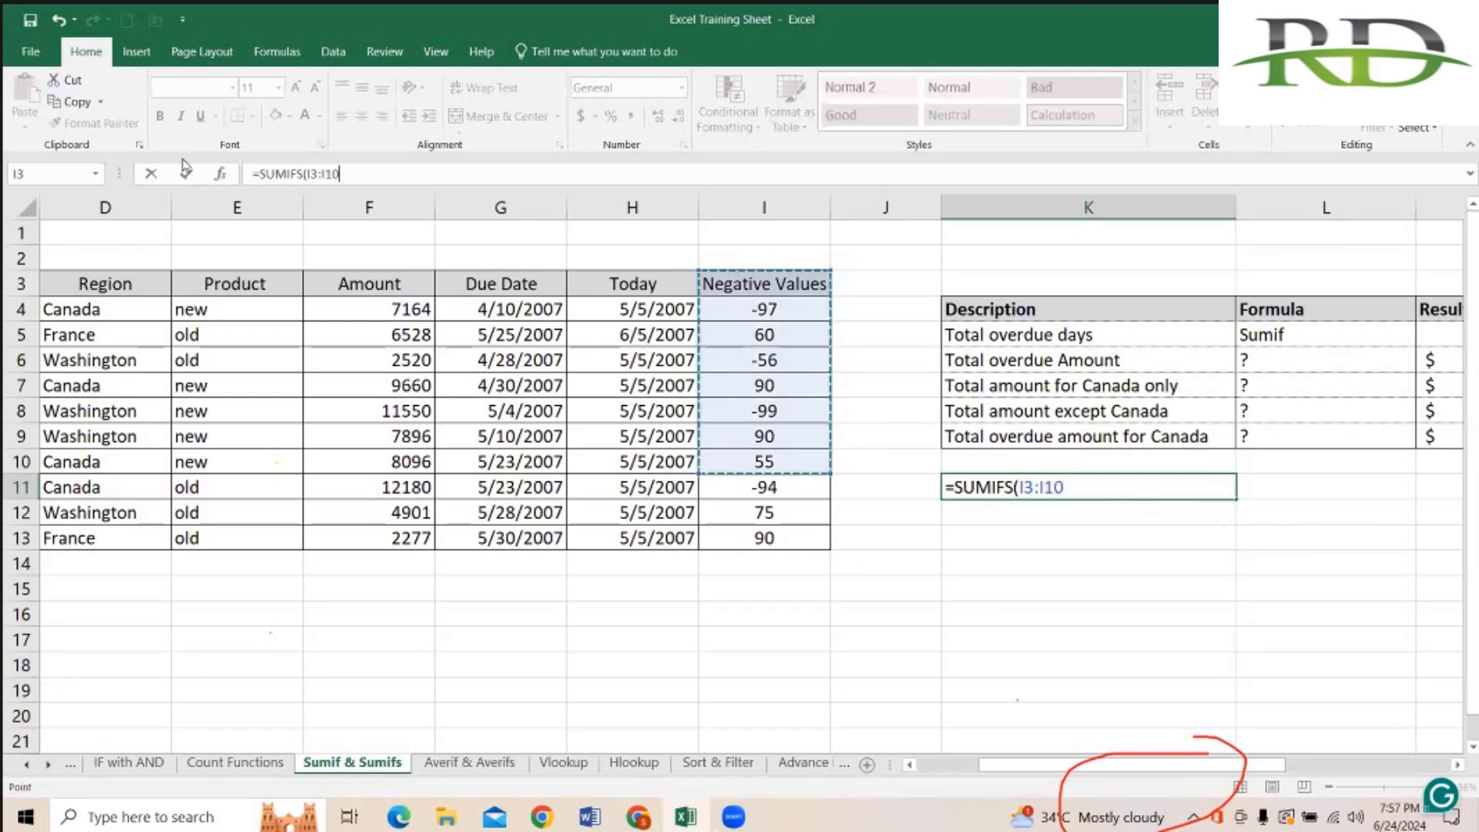
pyautogui.press('Escape')
pyautogui.click(649, 633)
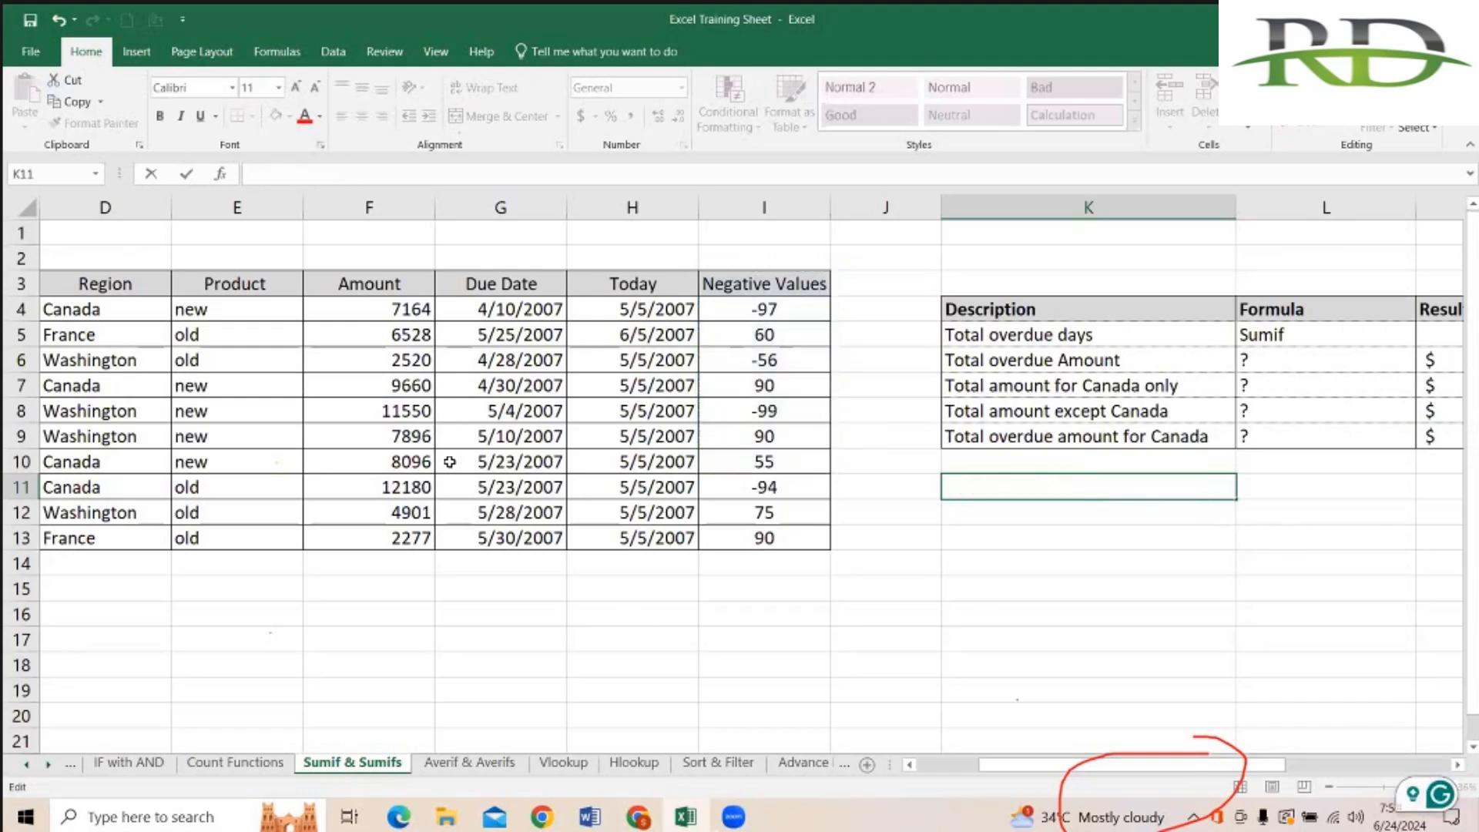
pyautogui.click(257, 316)
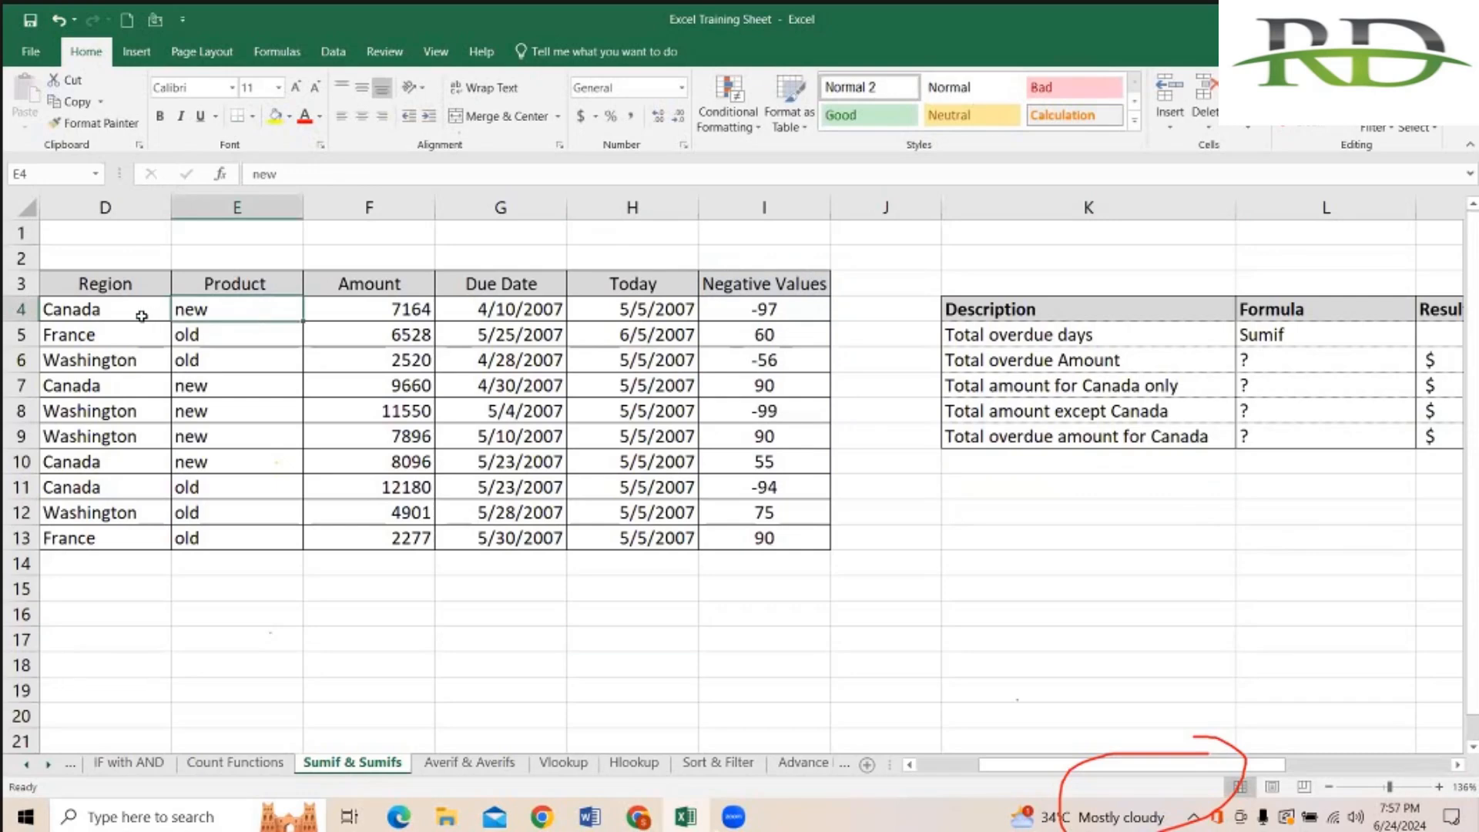
pyautogui.moveTo(370, 322); pyautogui.dragTo(377, 539)
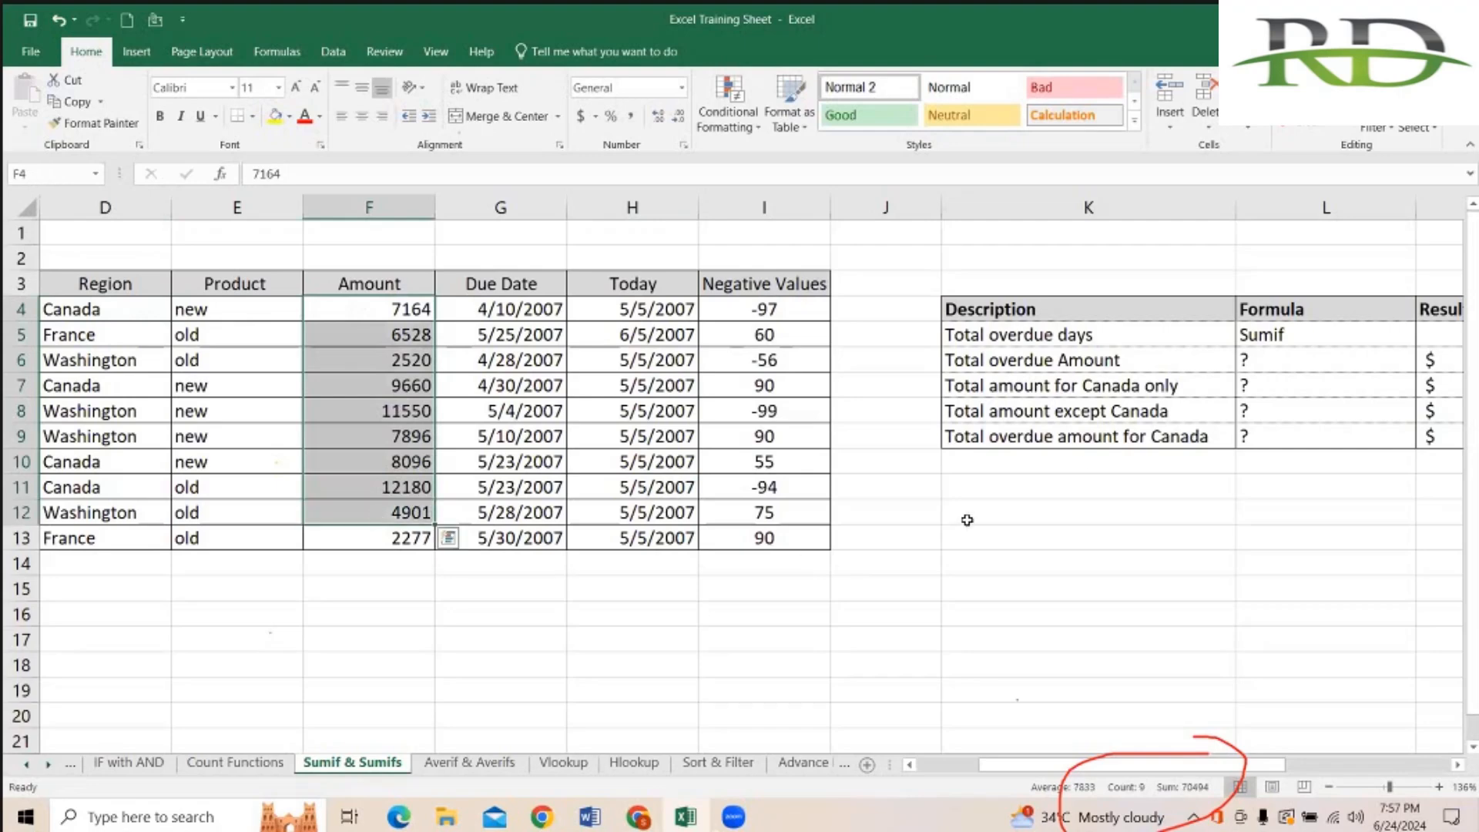
# Step: Start a new SUMIFS formula in K11 with the Amount cells F4:F13 as the sum range
pyautogui.click(1040, 483)
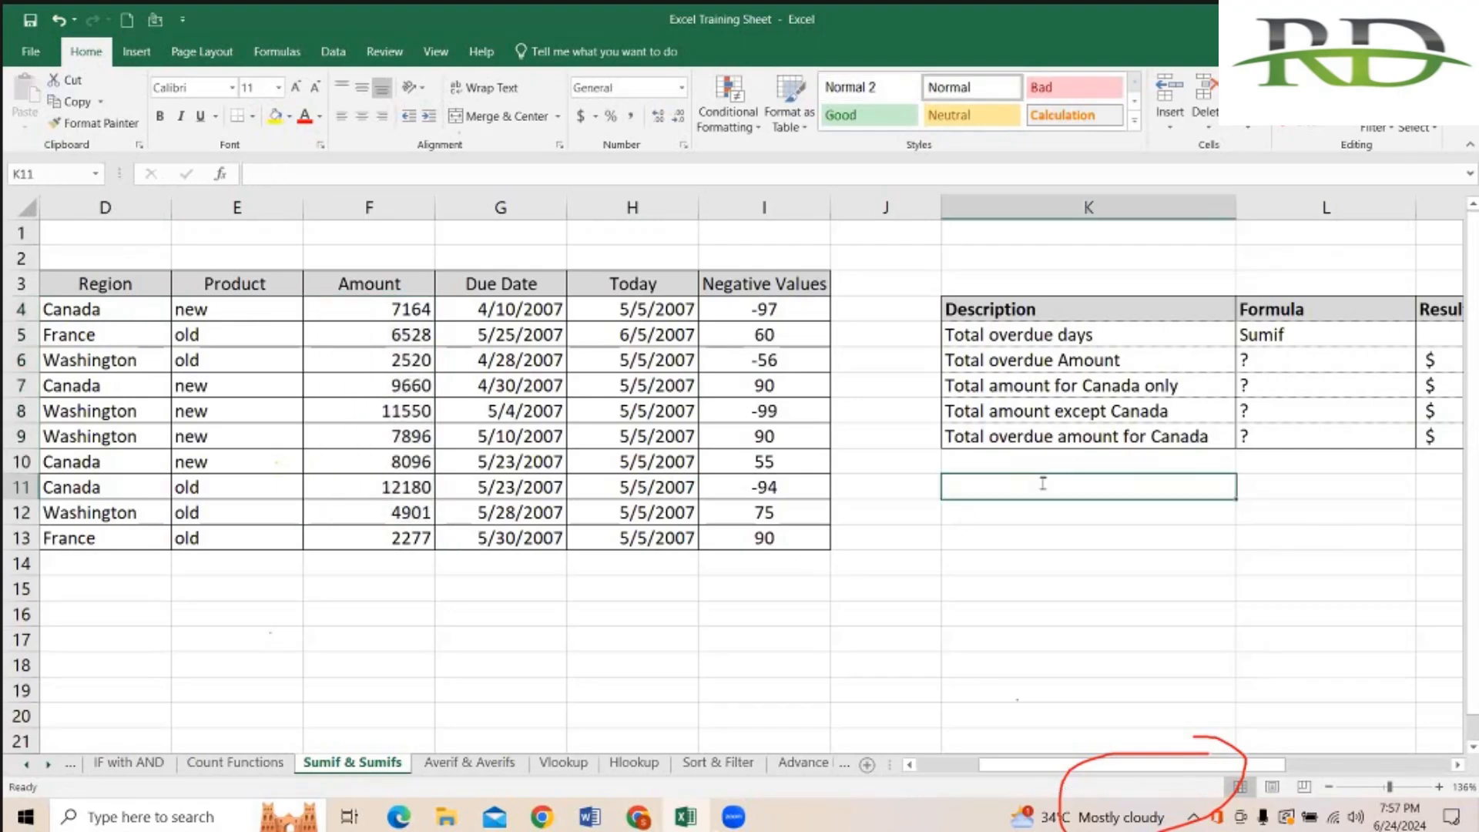
pyautogui.write('=sumifs')
pyautogui.press('Tab')
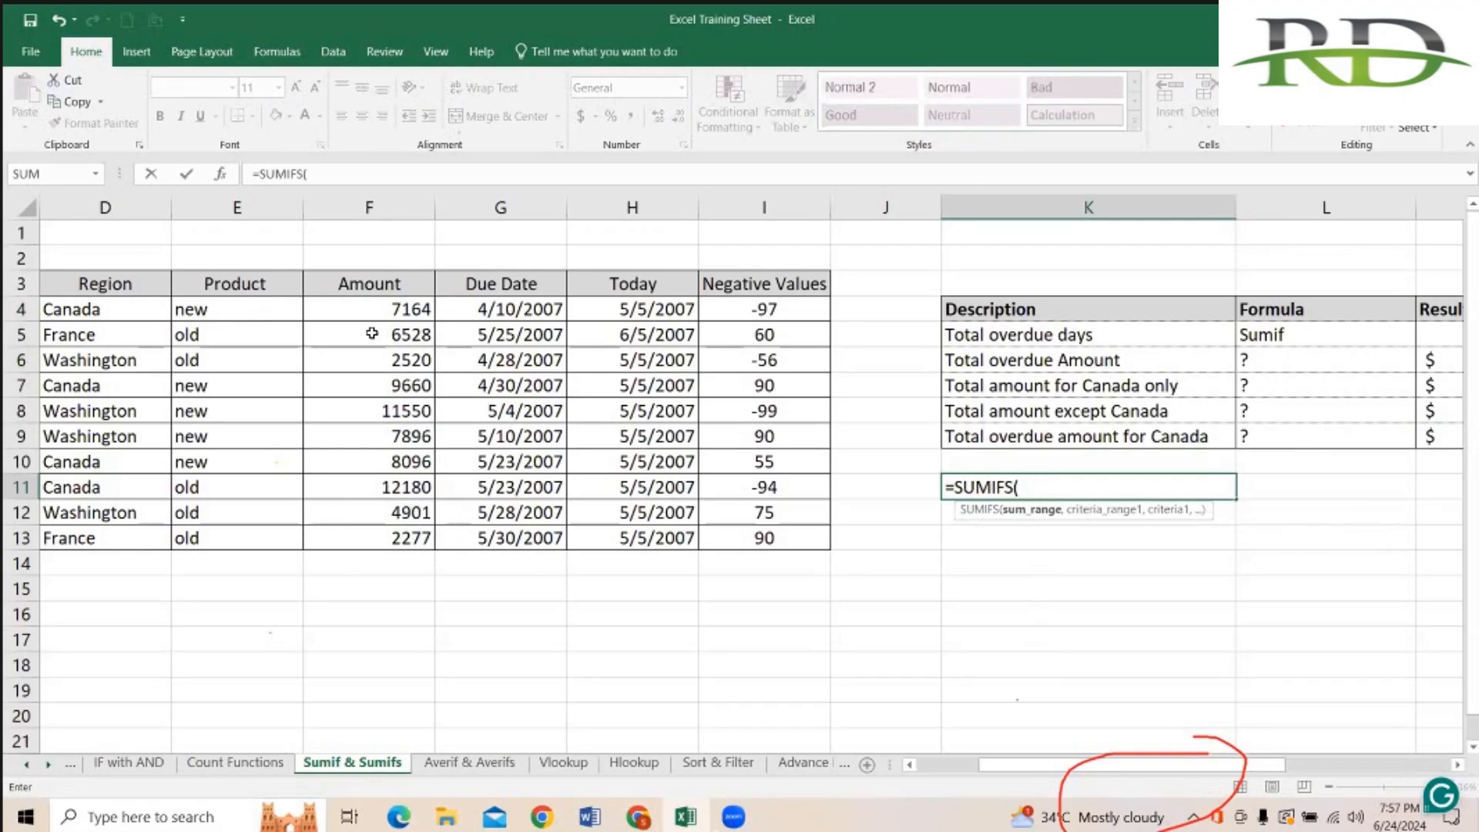
pyautogui.moveTo(354, 316); pyautogui.dragTo(364, 538)
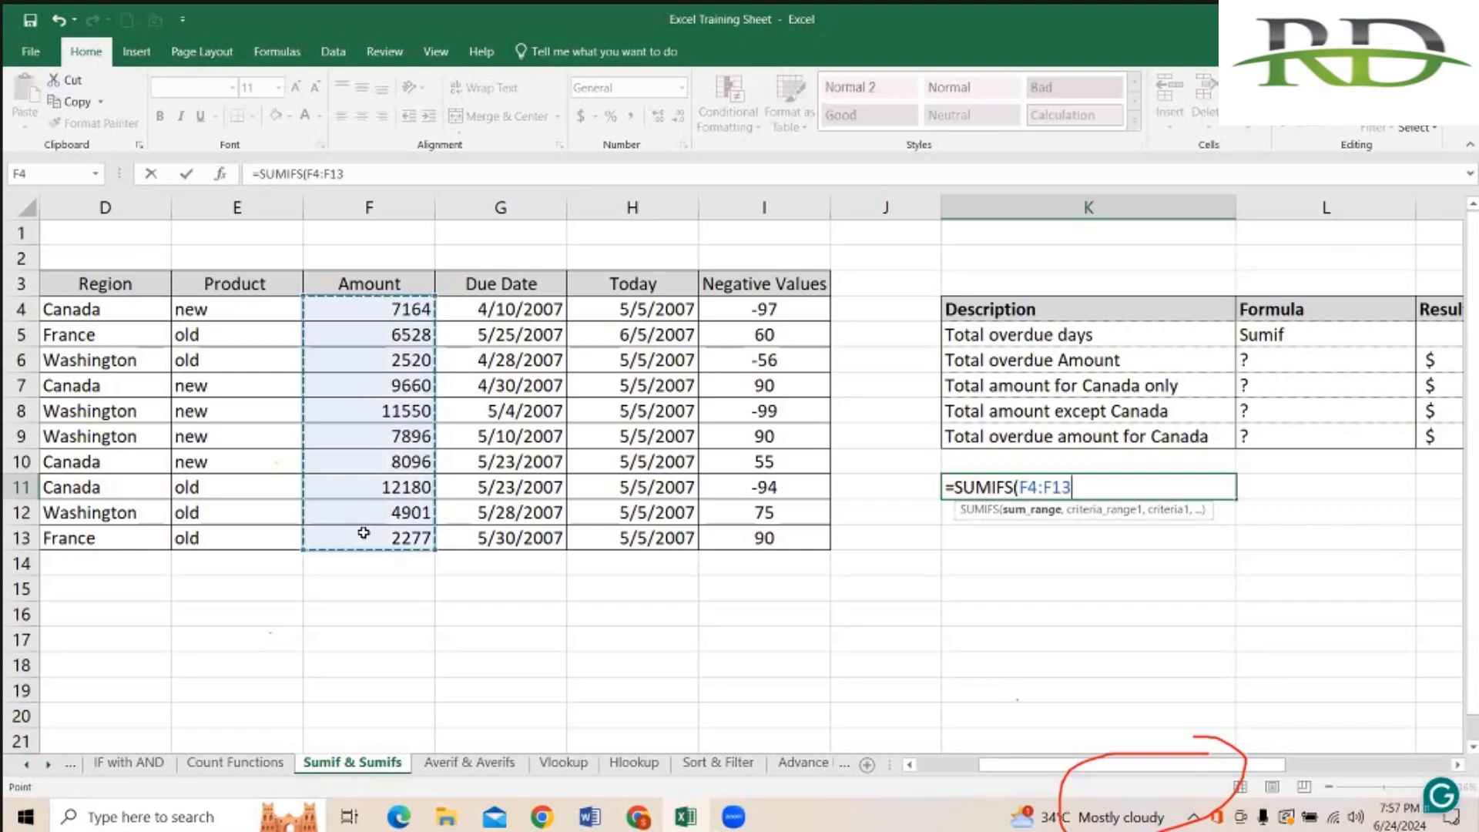
# Step: Add the Product range E4:E13 with the criterion "new" as the formula's first condition
pyautogui.write(',')
pyautogui.moveTo(194, 310); pyautogui.dragTo(211, 540)
pyautogui.write(',')
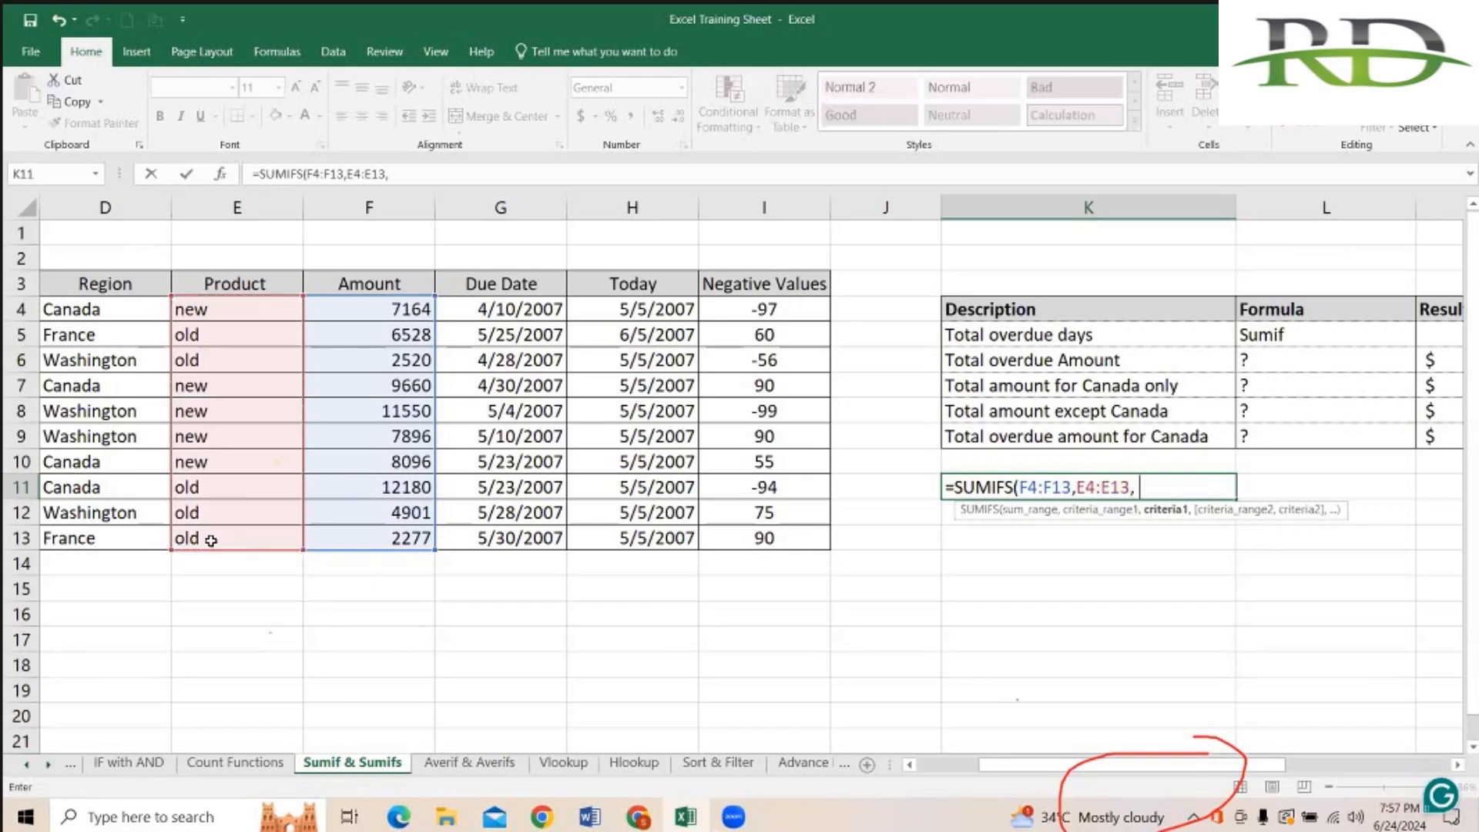
pyautogui.write(' "new')
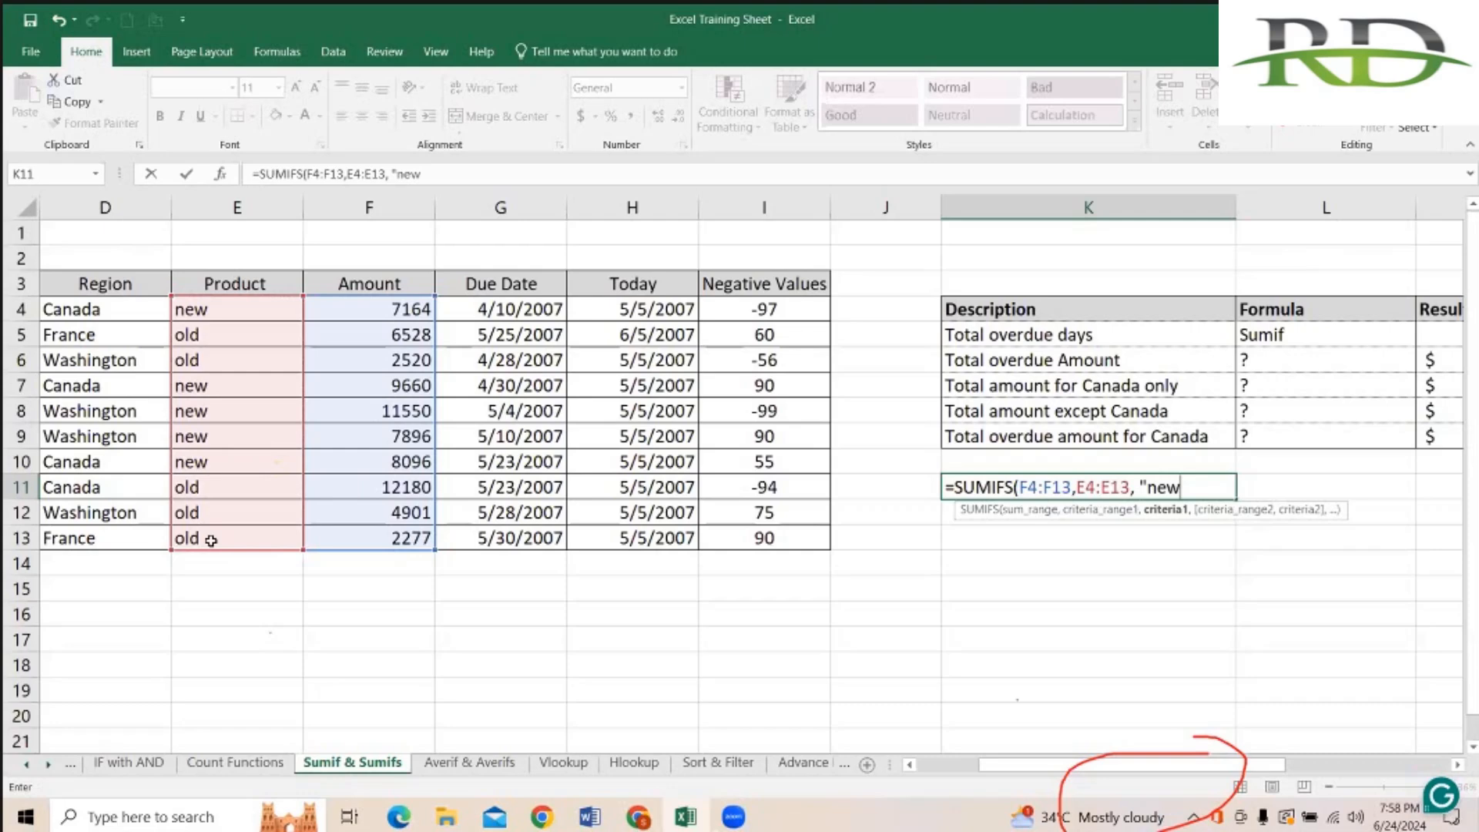
pyautogui.write('",')
# Step: Add the Region range D4:D13 with the criterion "Cananda" as the second condition and complete the formula in K11
pyautogui.moveTo(116, 307); pyautogui.dragTo(112, 539)
pyautogui.click(477, 173)
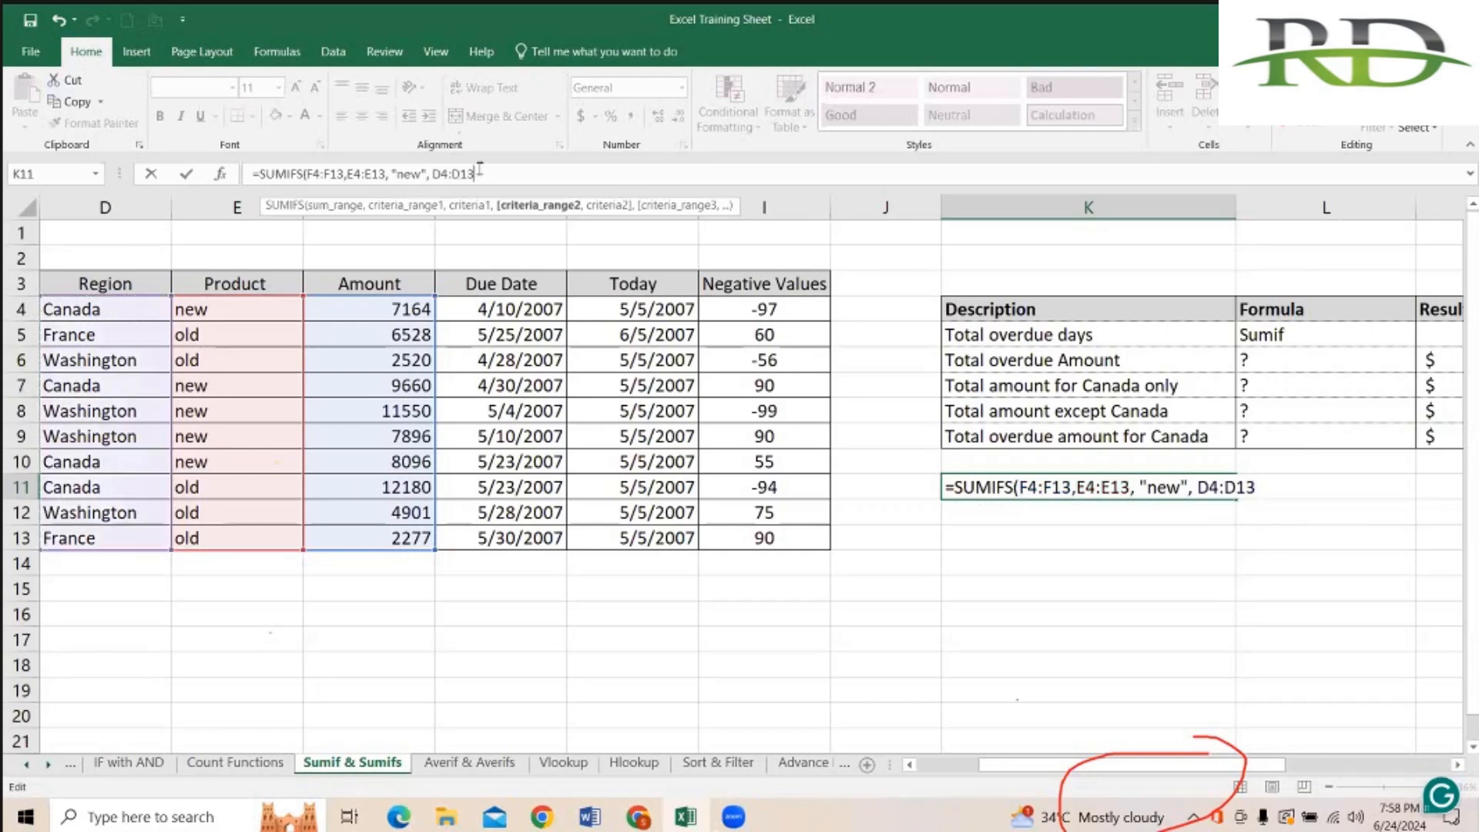
pyautogui.write(',')
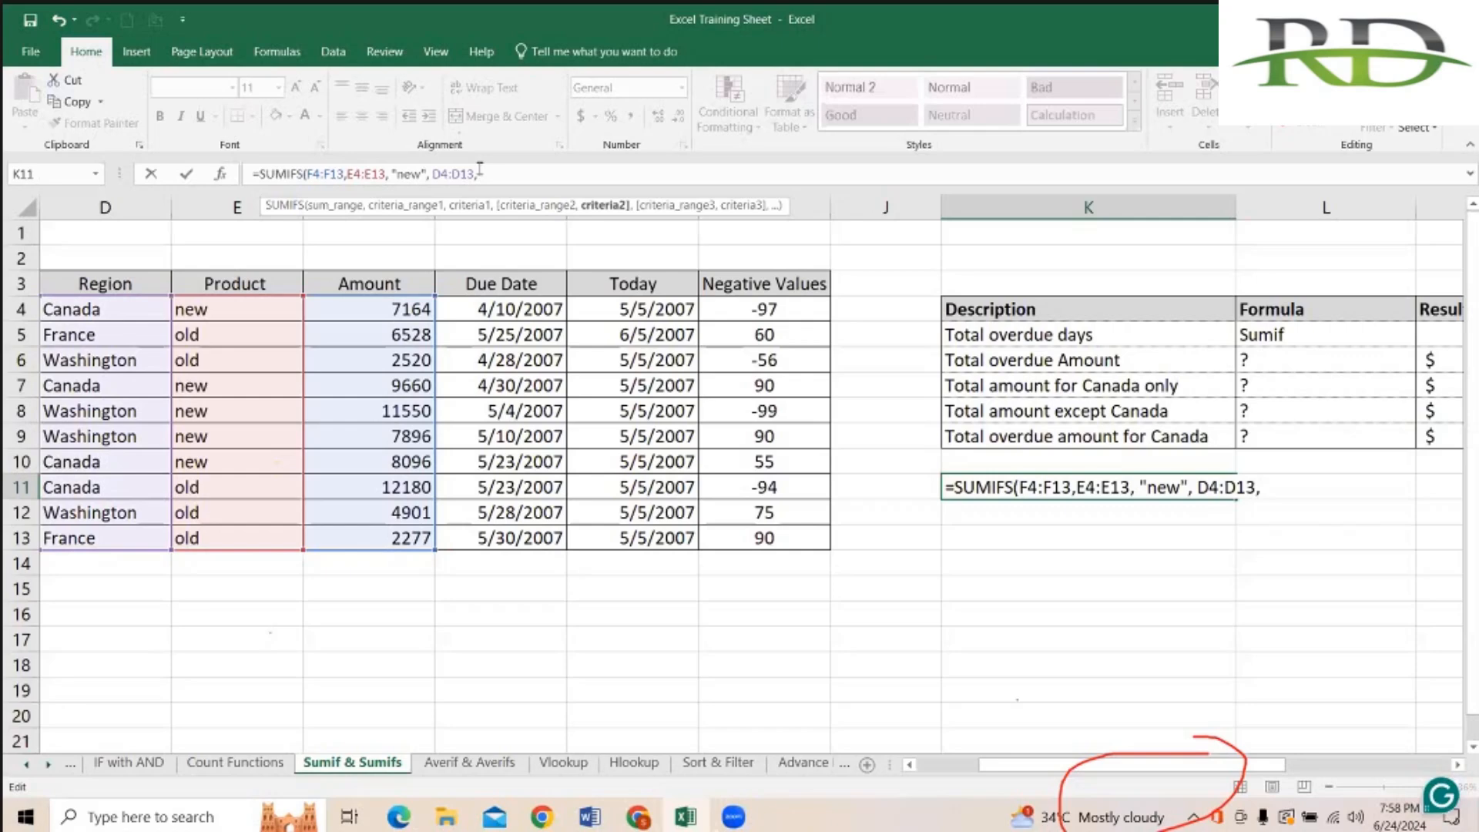
pyautogui.write(' "Cananda')
pyautogui.press('Return')
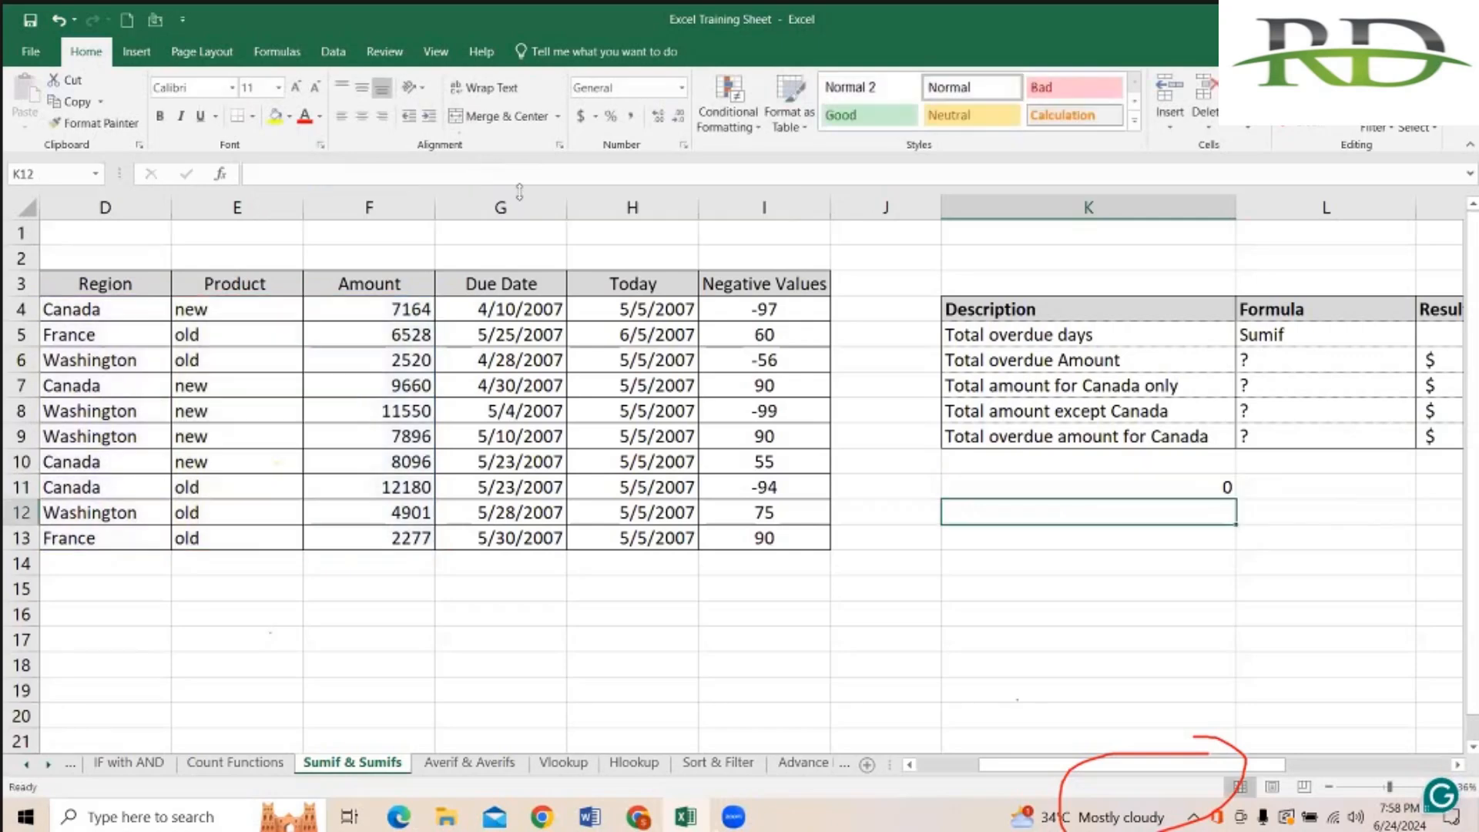
# Step: Check the completed SUMIFS formula in K11 and undo its entry
pyautogui.click(1152, 483)
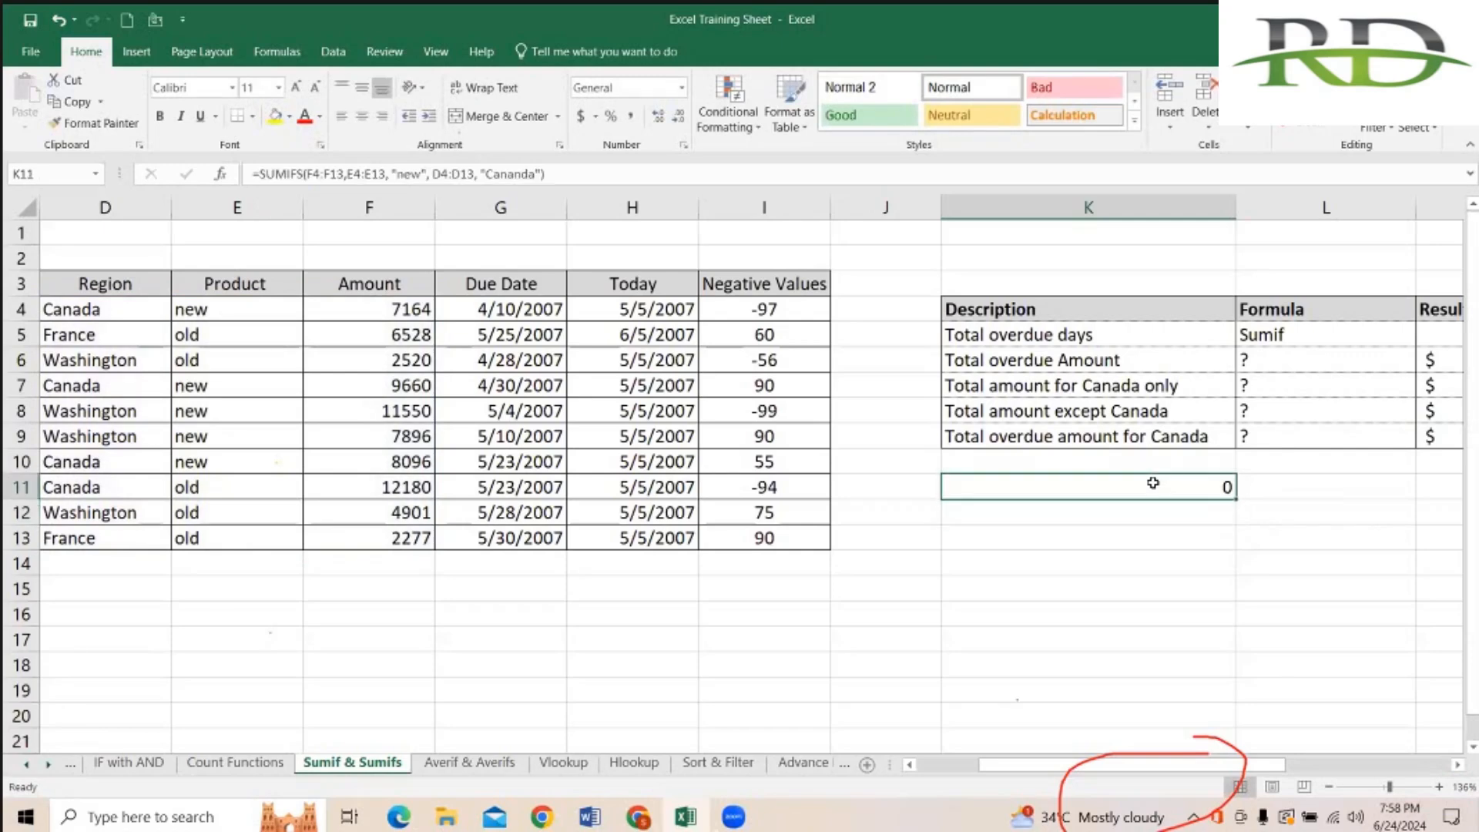
pyautogui.doubleClick(1153, 482)
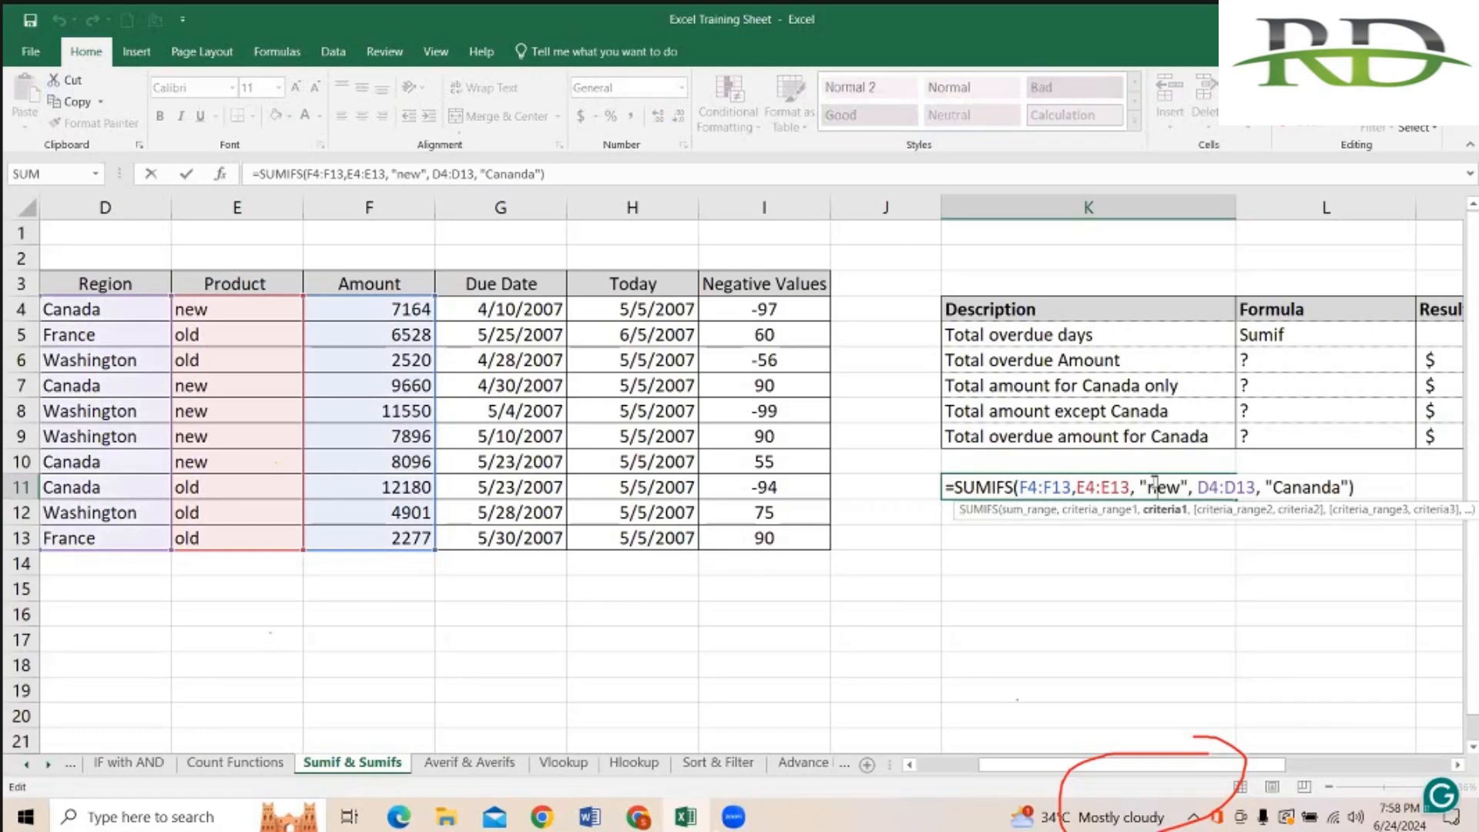
pyautogui.press('BackSpace')
pyautogui.press('Escape')
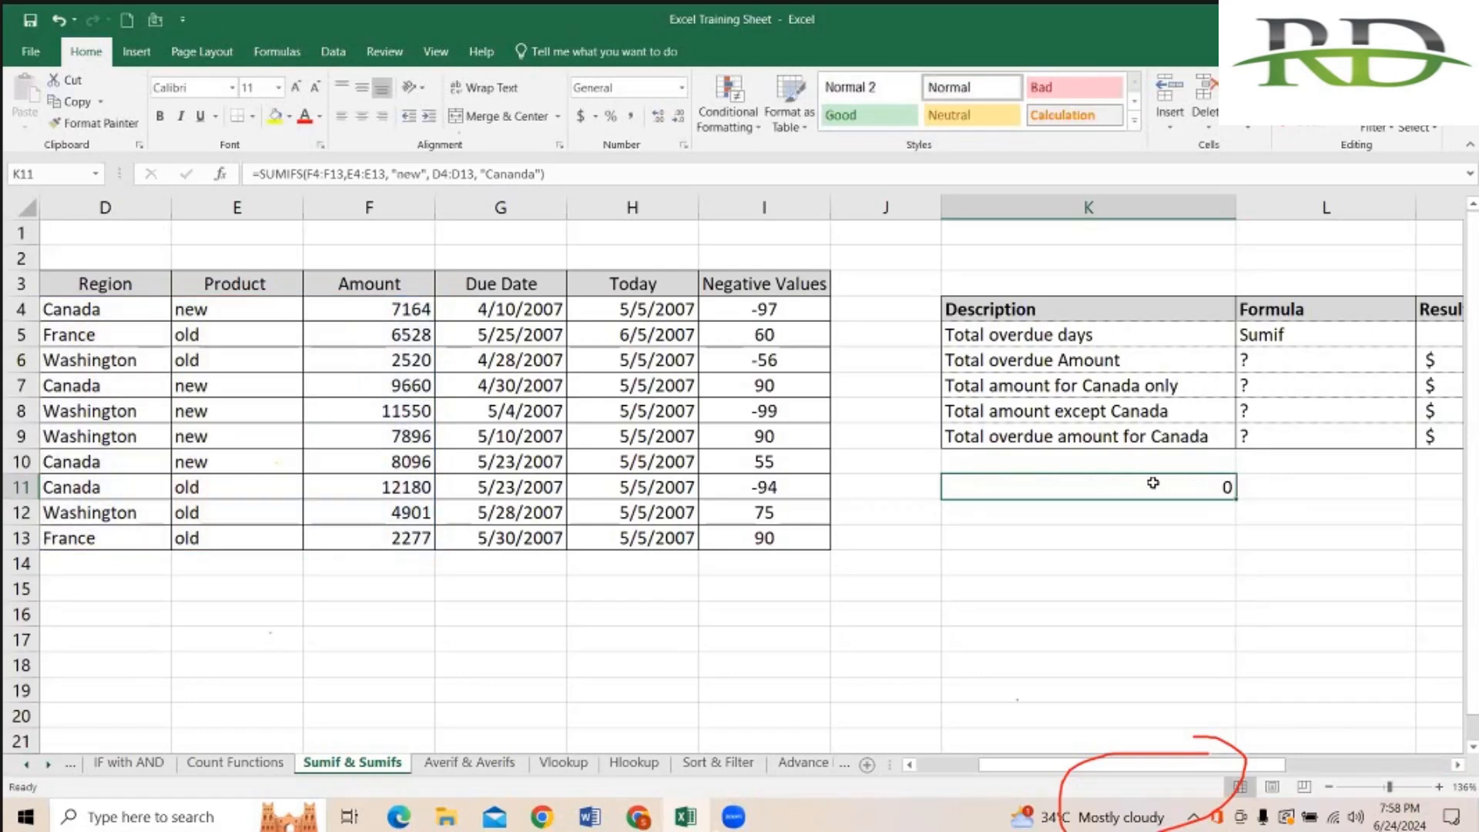
pyautogui.hotkey('ctrl', 'c')
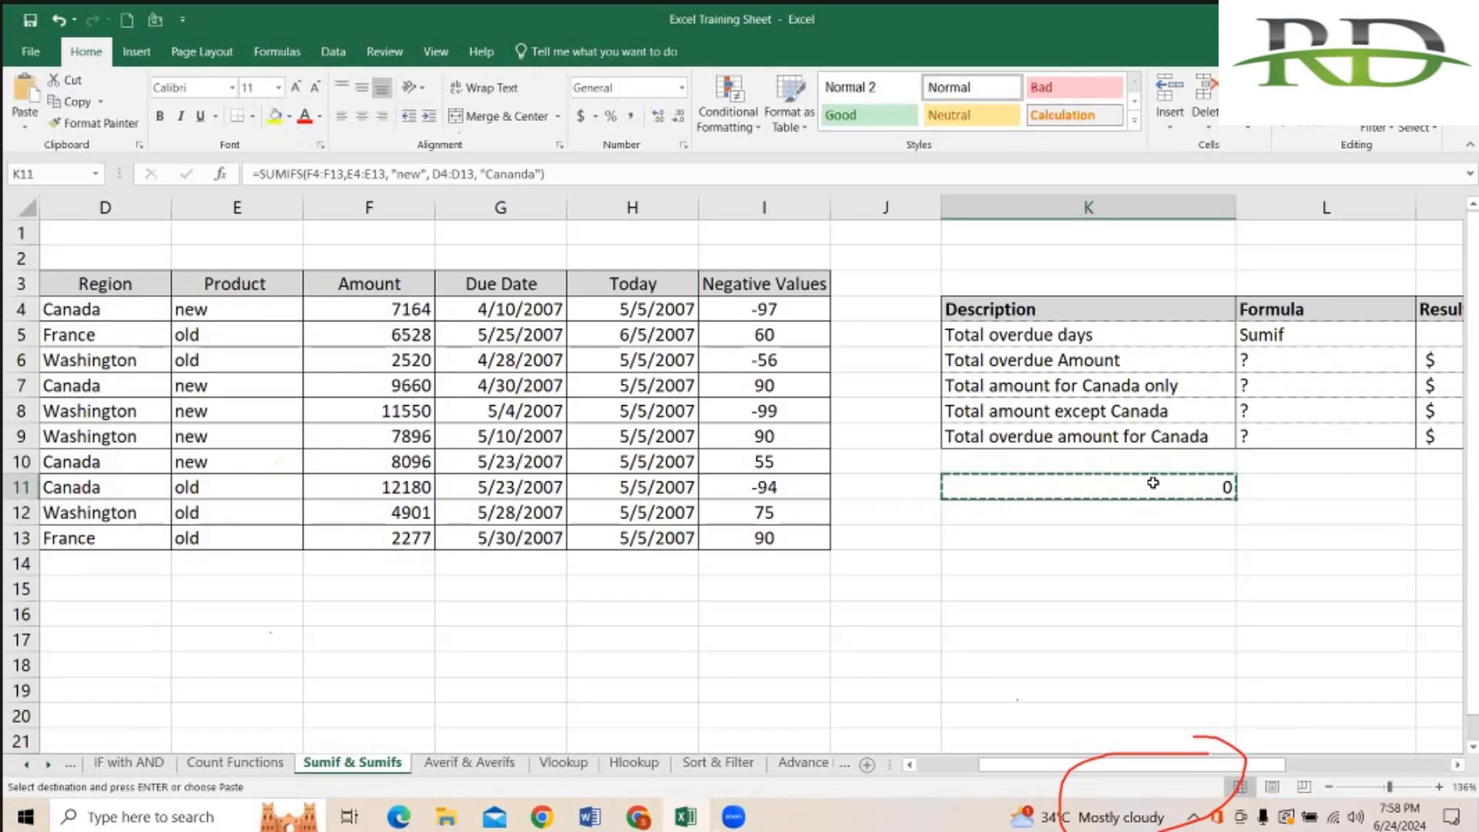
pyautogui.hotkey('ctrl', 'z')
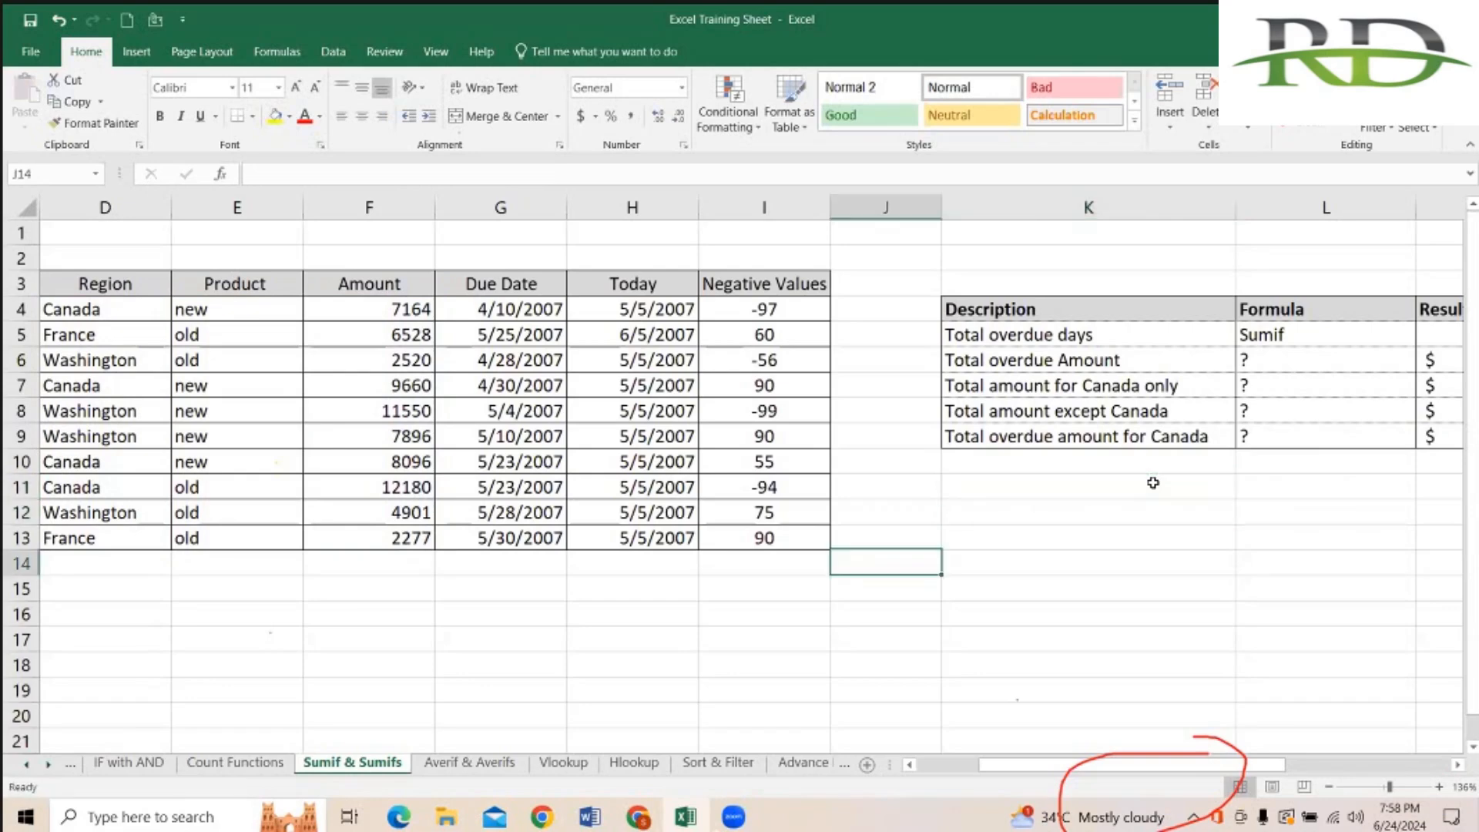
# Step: Start a SUMIFS formula in G15 with the Amount cells F4:F13 as the sum range
pyautogui.press('Down')
pyautogui.press('Left')
pyautogui.press('Left')
pyautogui.press('Left')
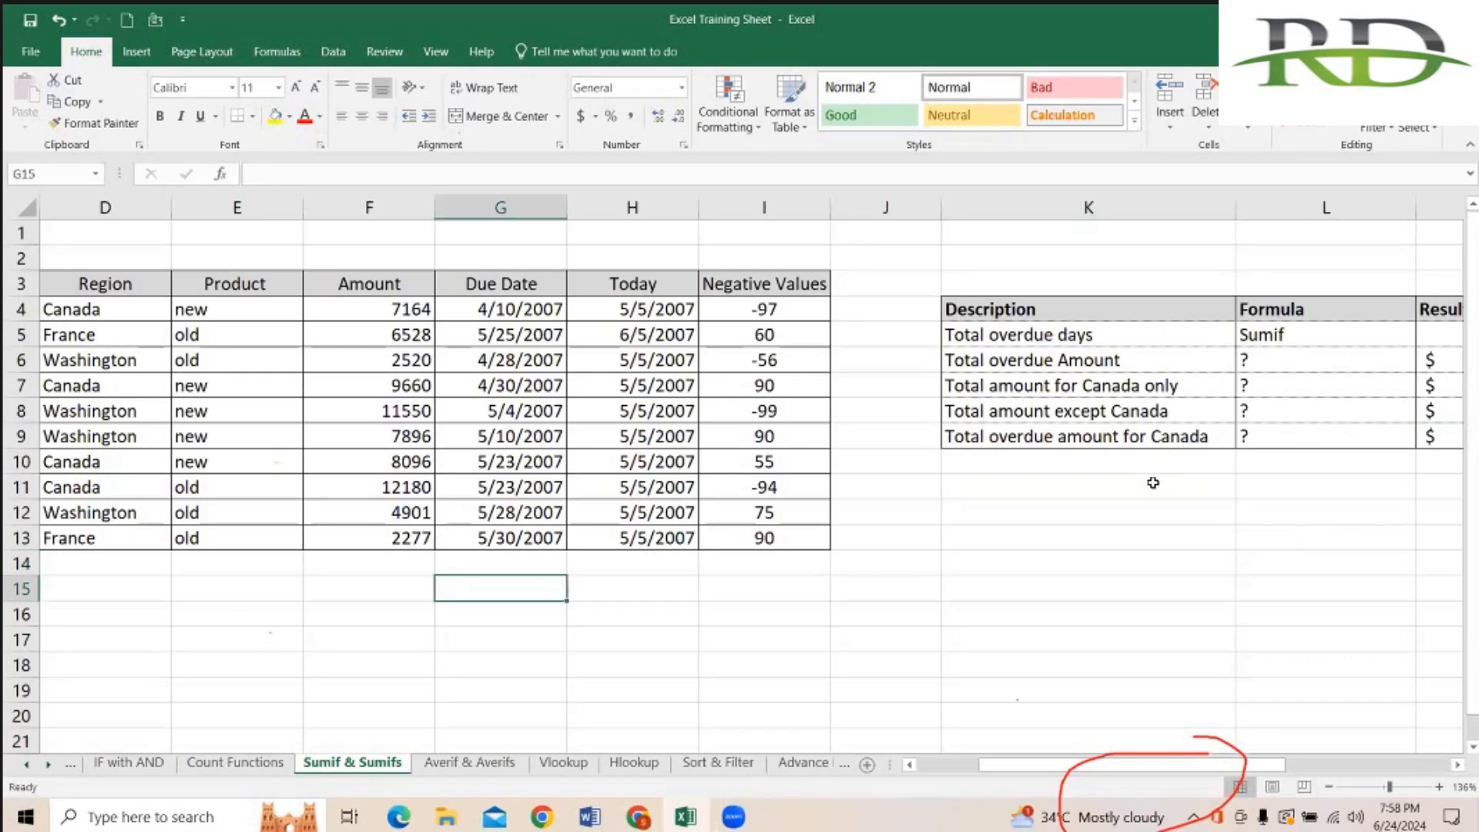
pyautogui.write('=sumi')
pyautogui.press('Down')
pyautogui.press('Tab')
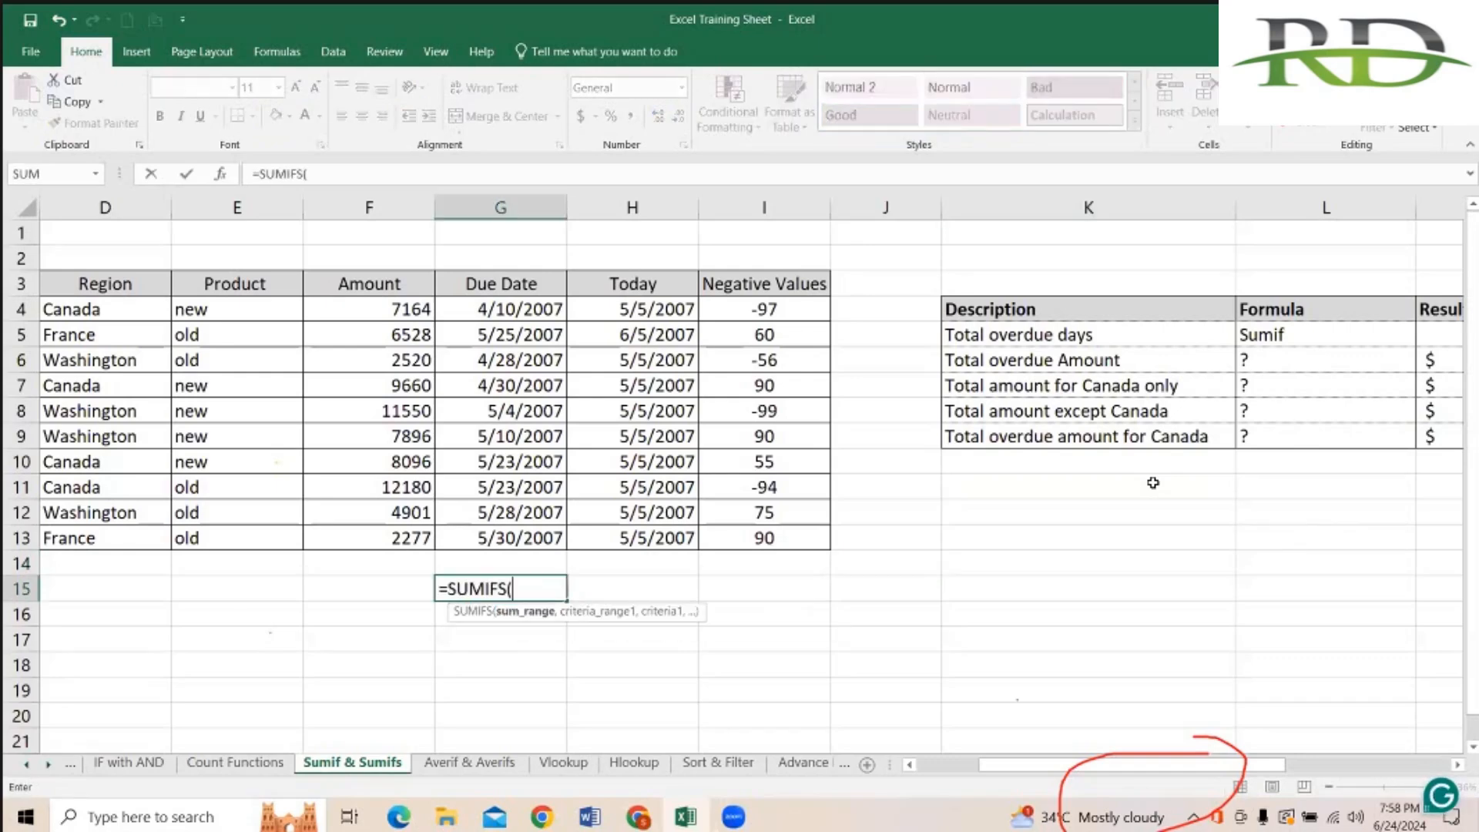
pyautogui.moveTo(402, 315); pyautogui.dragTo(401, 539)
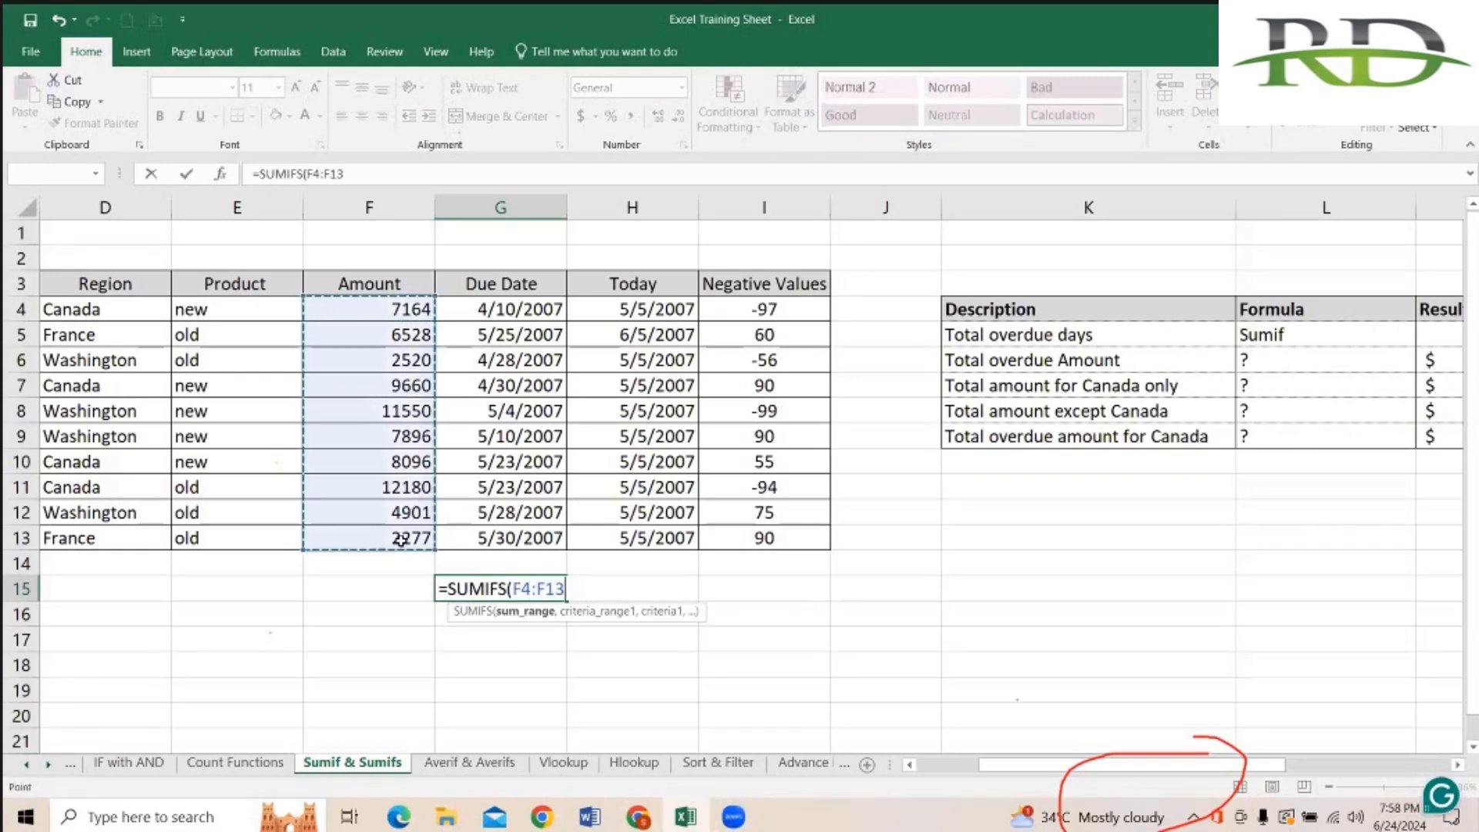
pyautogui.write(',')
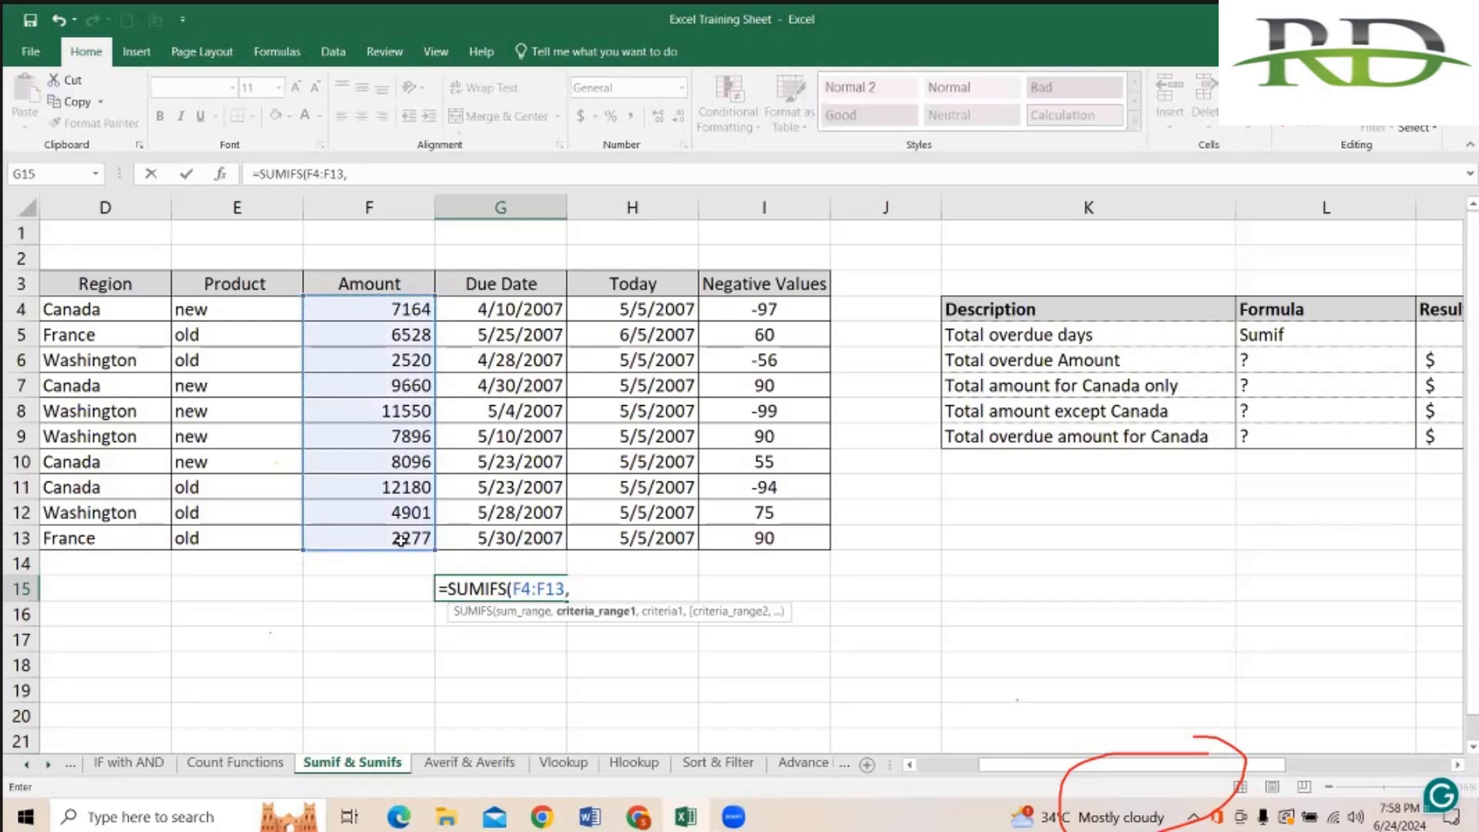
pyautogui.write(' "new",')
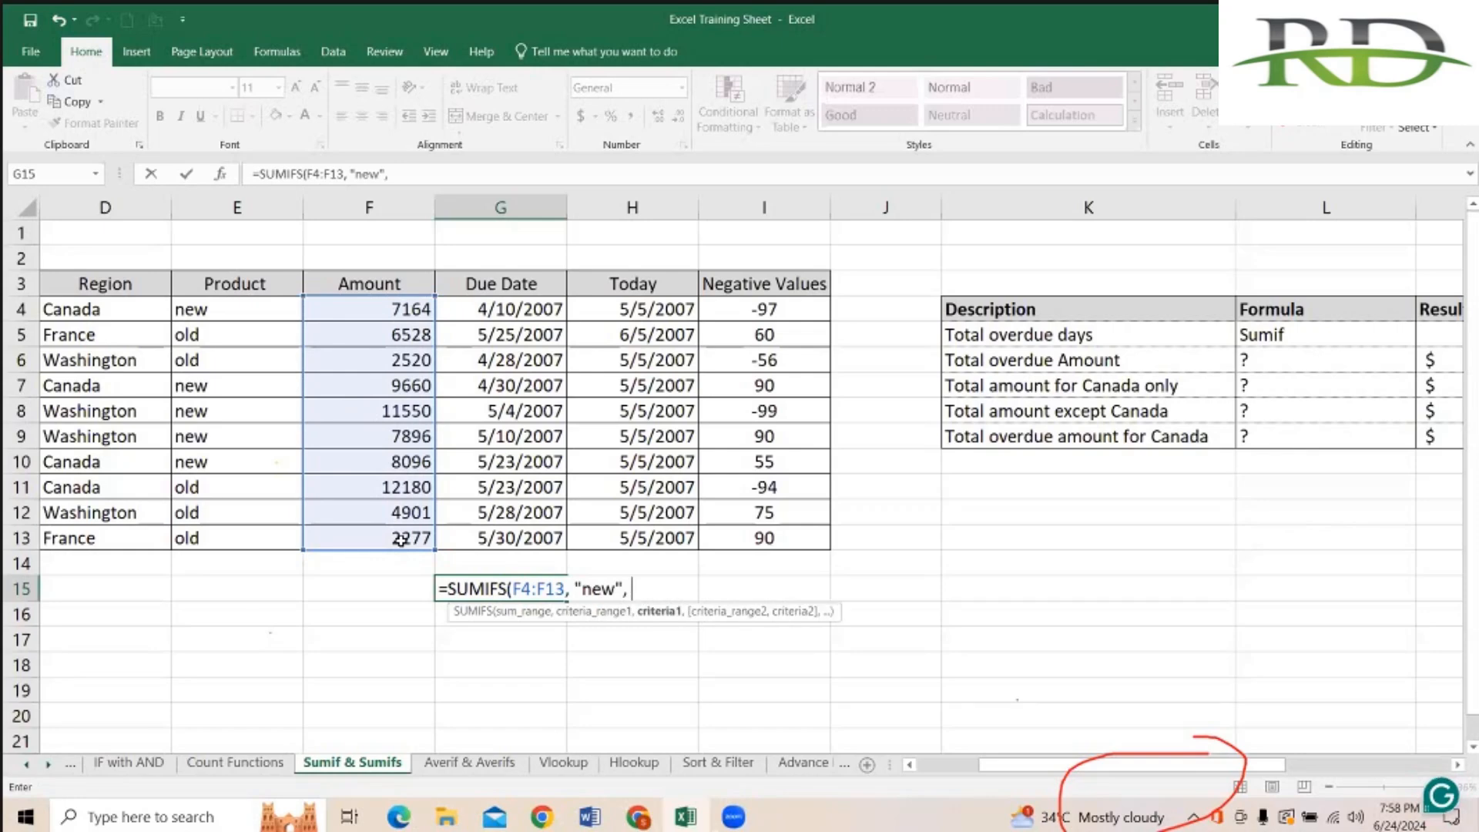
pyautogui.press('BackSpace')
pyautogui.press('BackSpace')
pyautogui.press('BackSpace')
pyautogui.press('BackSpace')
pyautogui.press('BackSpace')
pyautogui.press('BackSpace')
pyautogui.press('BackSpace')
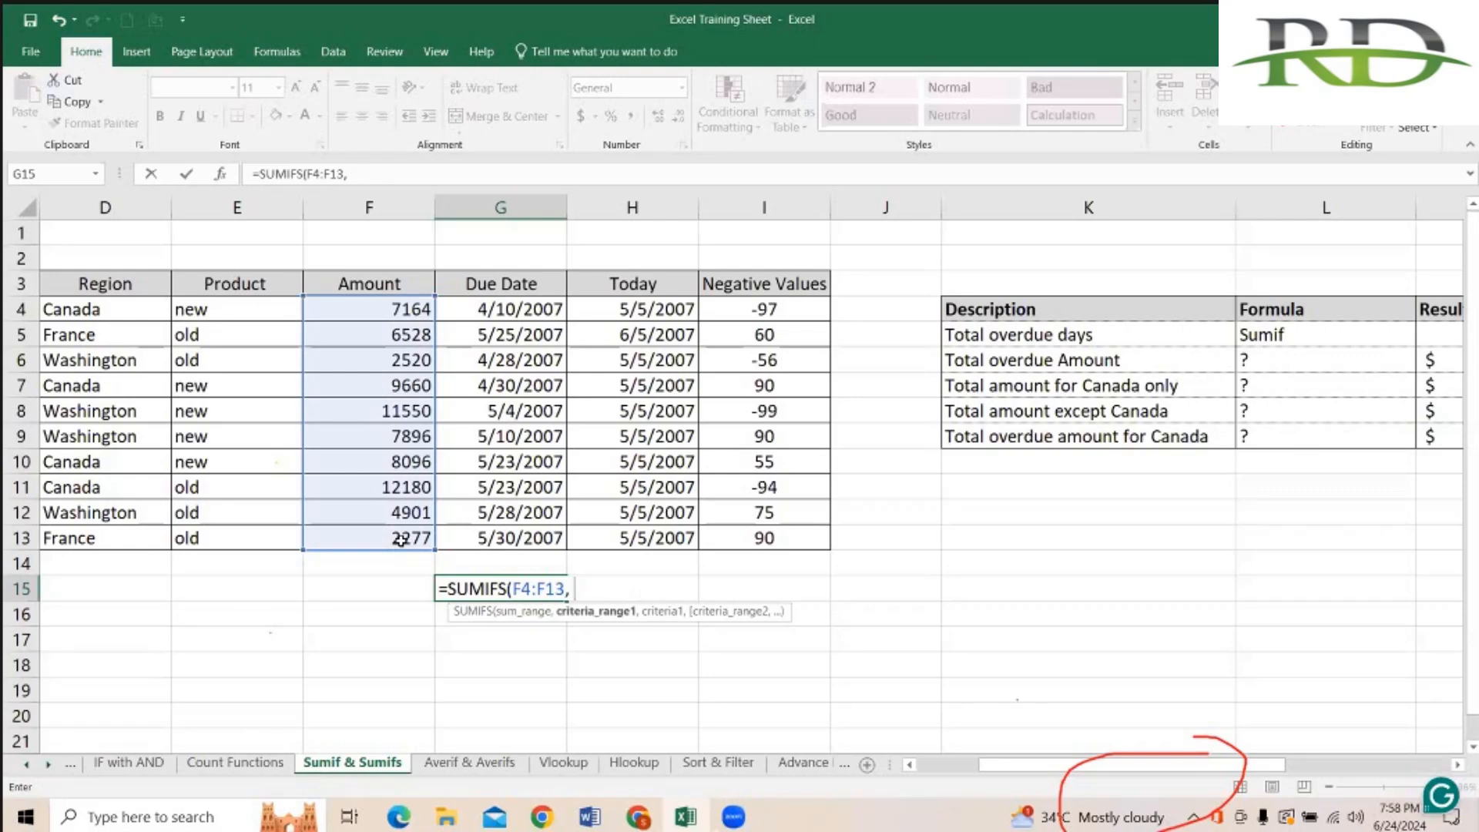
# Step: Complete the G15 formula with the Product range E4:E13 matching "new" and the Region range D4:D13 matching "canada"
pyautogui.moveTo(236, 307); pyautogui.dragTo(235, 541)
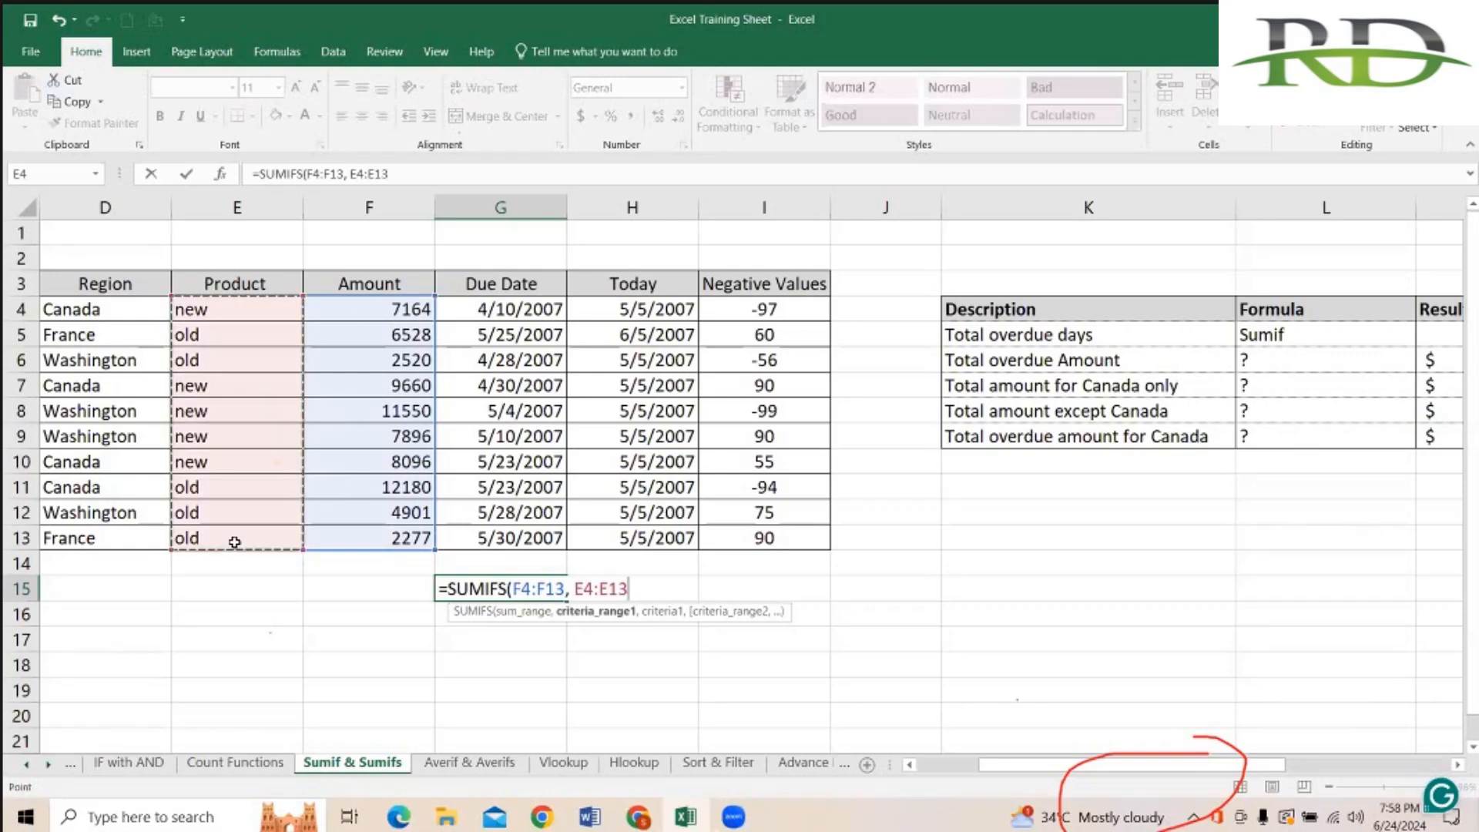
pyautogui.write(', " ')
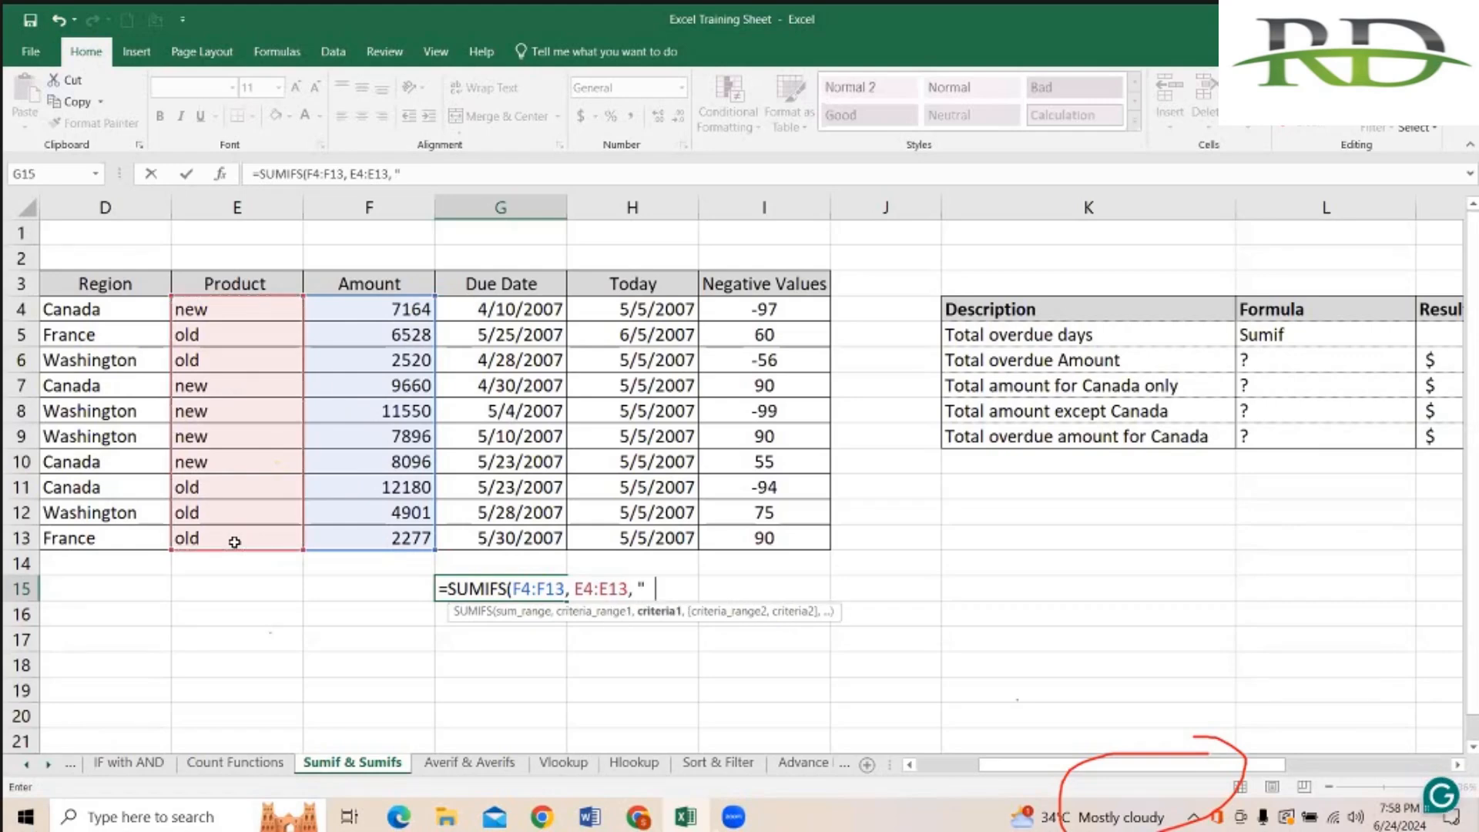
pyautogui.write('new",')
pyautogui.moveTo(71, 386); pyautogui.dragTo(91, 540)
pyautogui.write(', "cana')
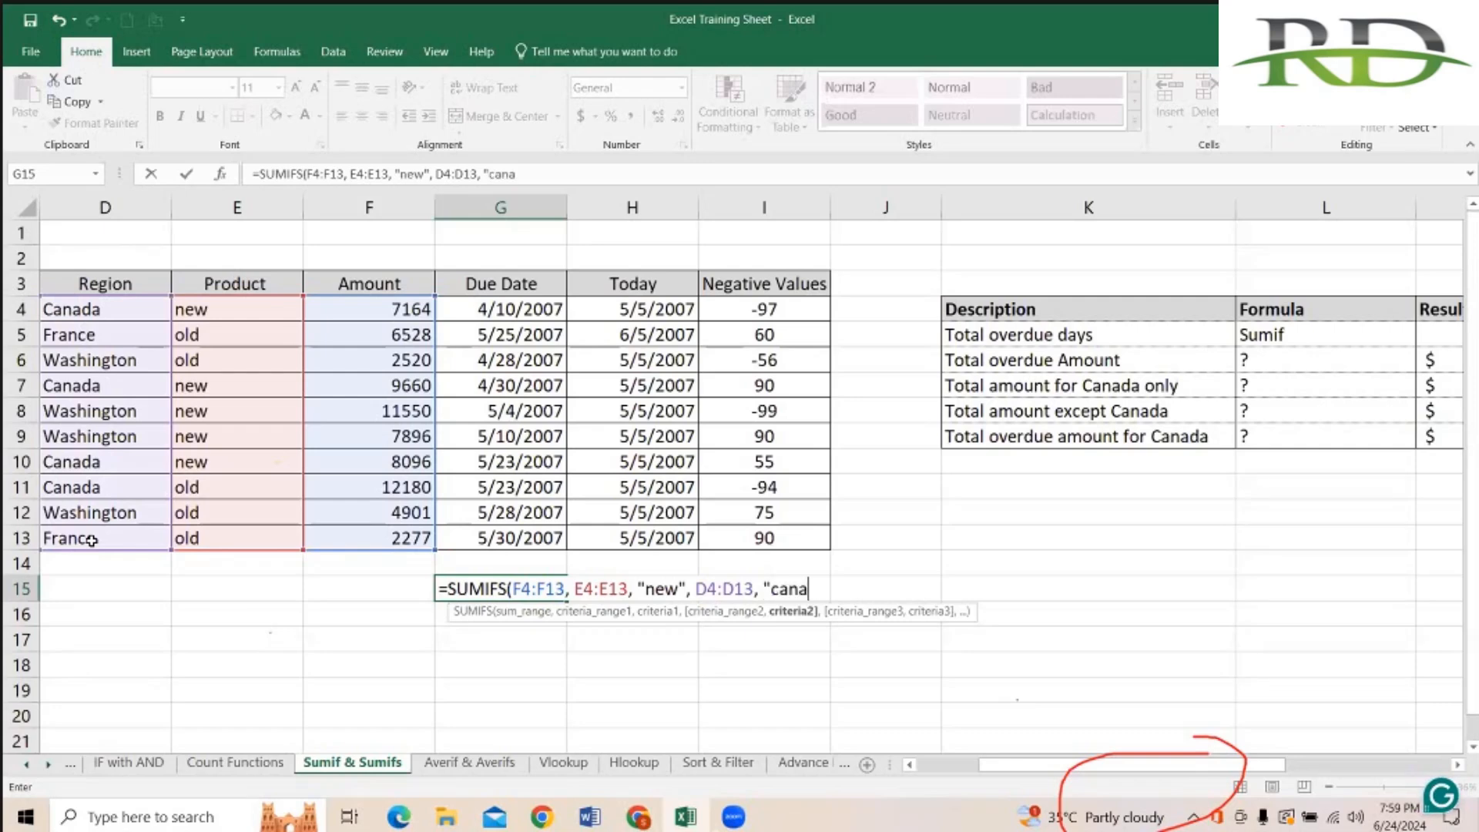
pyautogui.write('da")')
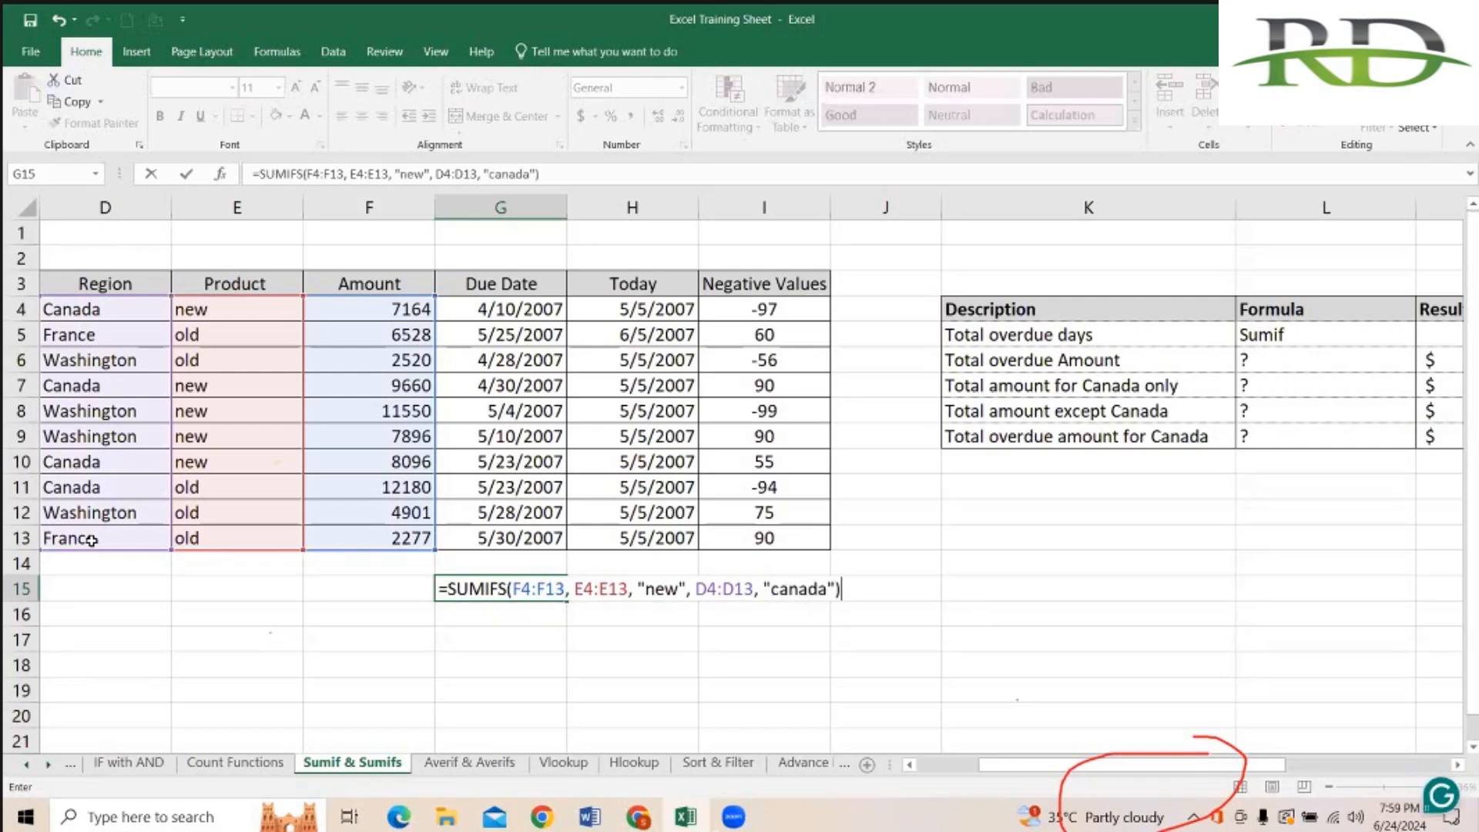
pyautogui.press('Return')
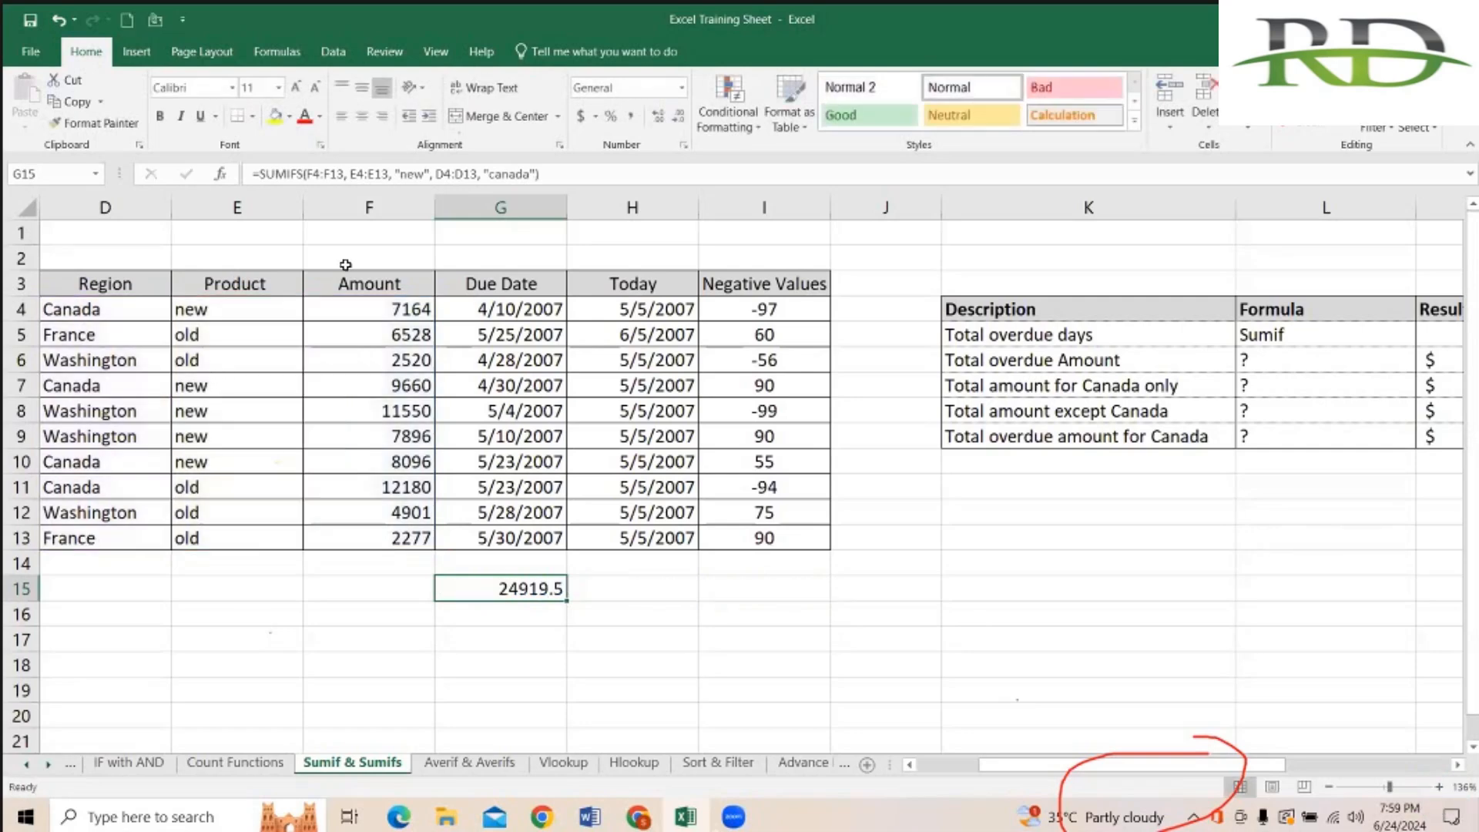
# Step: Turn on filtering for the order table and filter the Product column to show only "new"
pyautogui.click(284, 283)
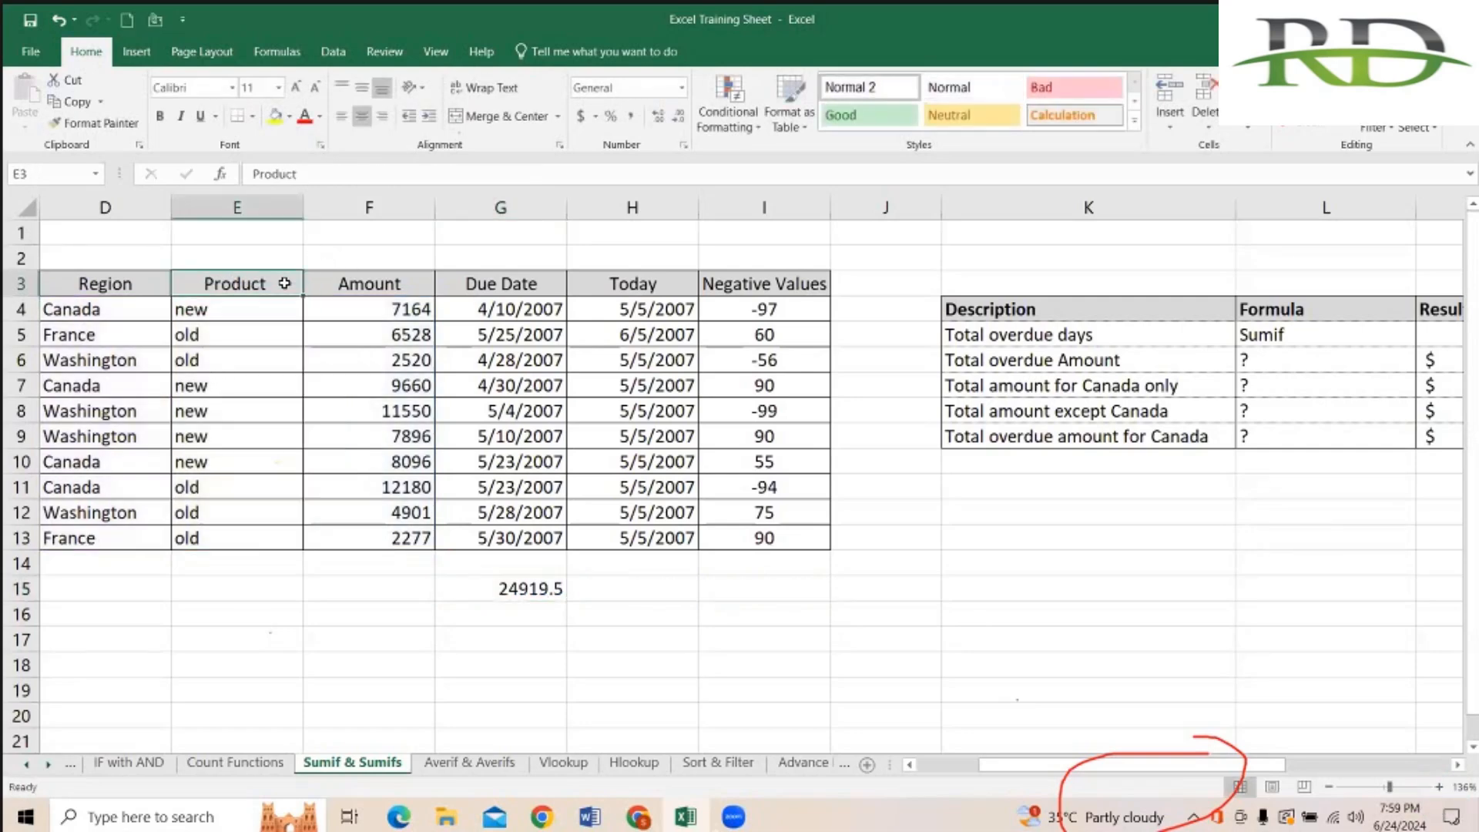
pyautogui.click(1374, 127)
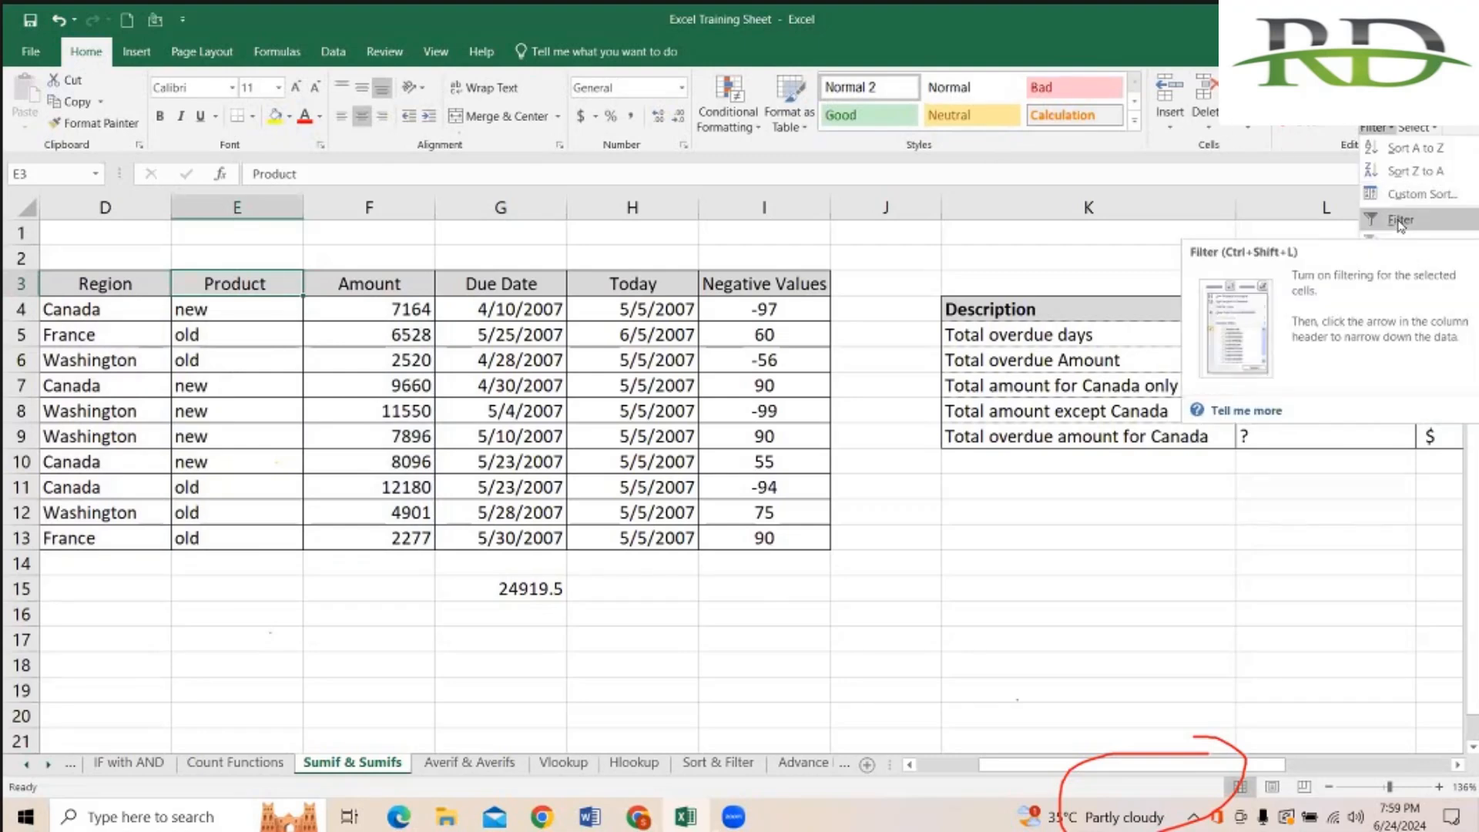
pyautogui.click(1400, 224)
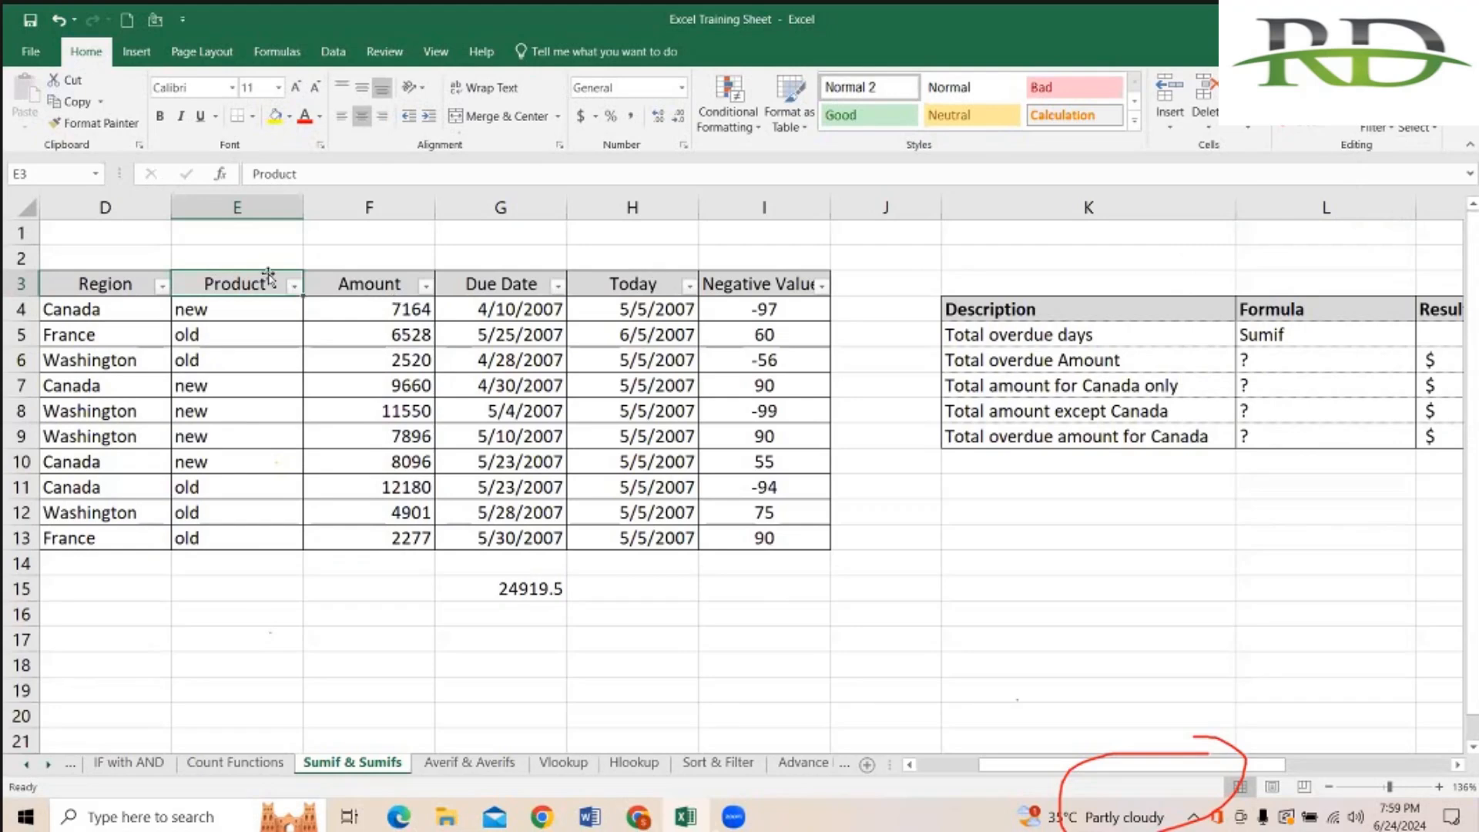
pyautogui.click(101, 504)
pyautogui.click(184, 650)
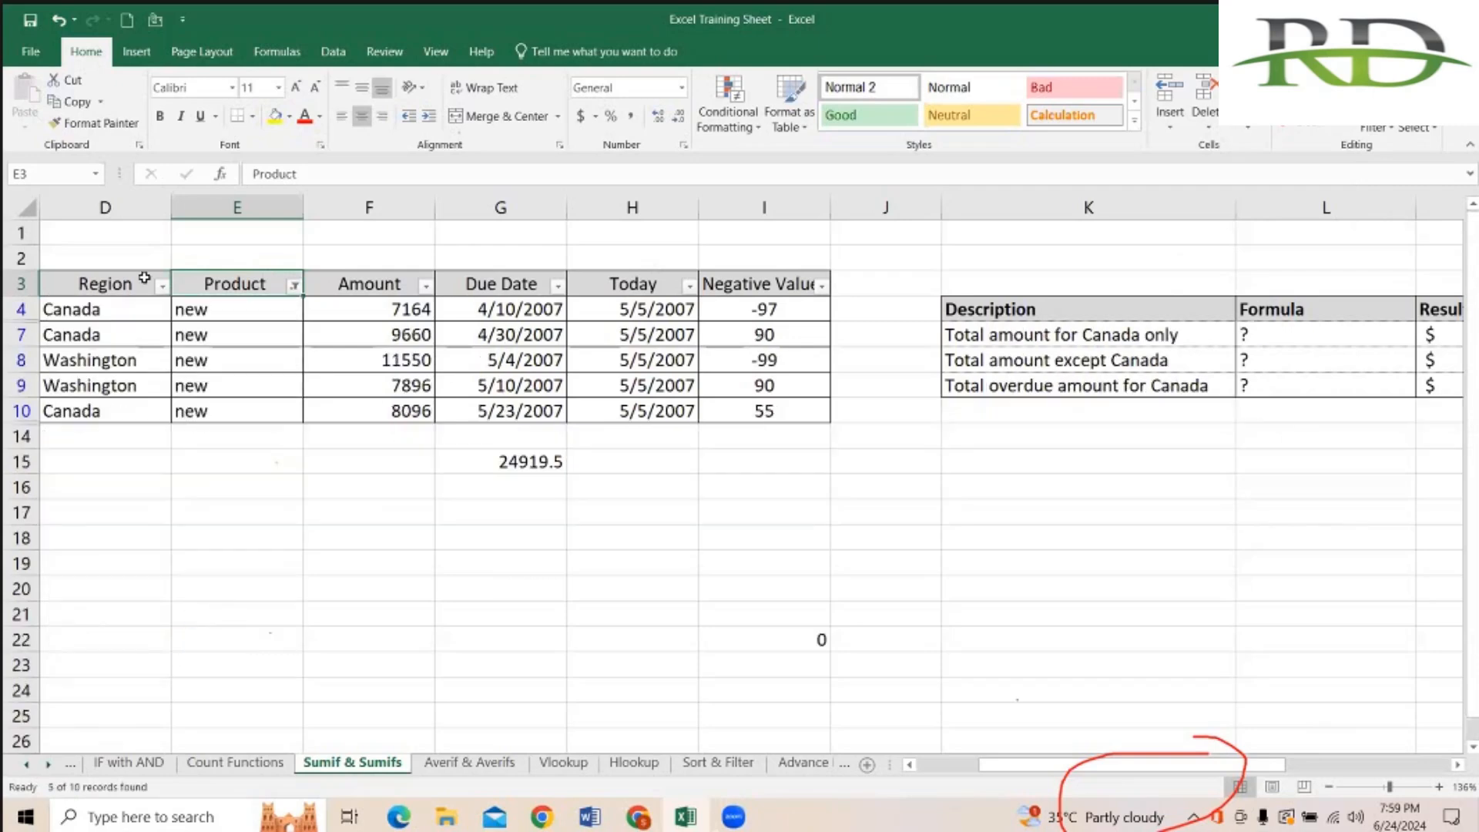
# Step: Filter the Region column to show only Canada by excluding Washington
pyautogui.click(162, 286)
pyautogui.click(69, 505)
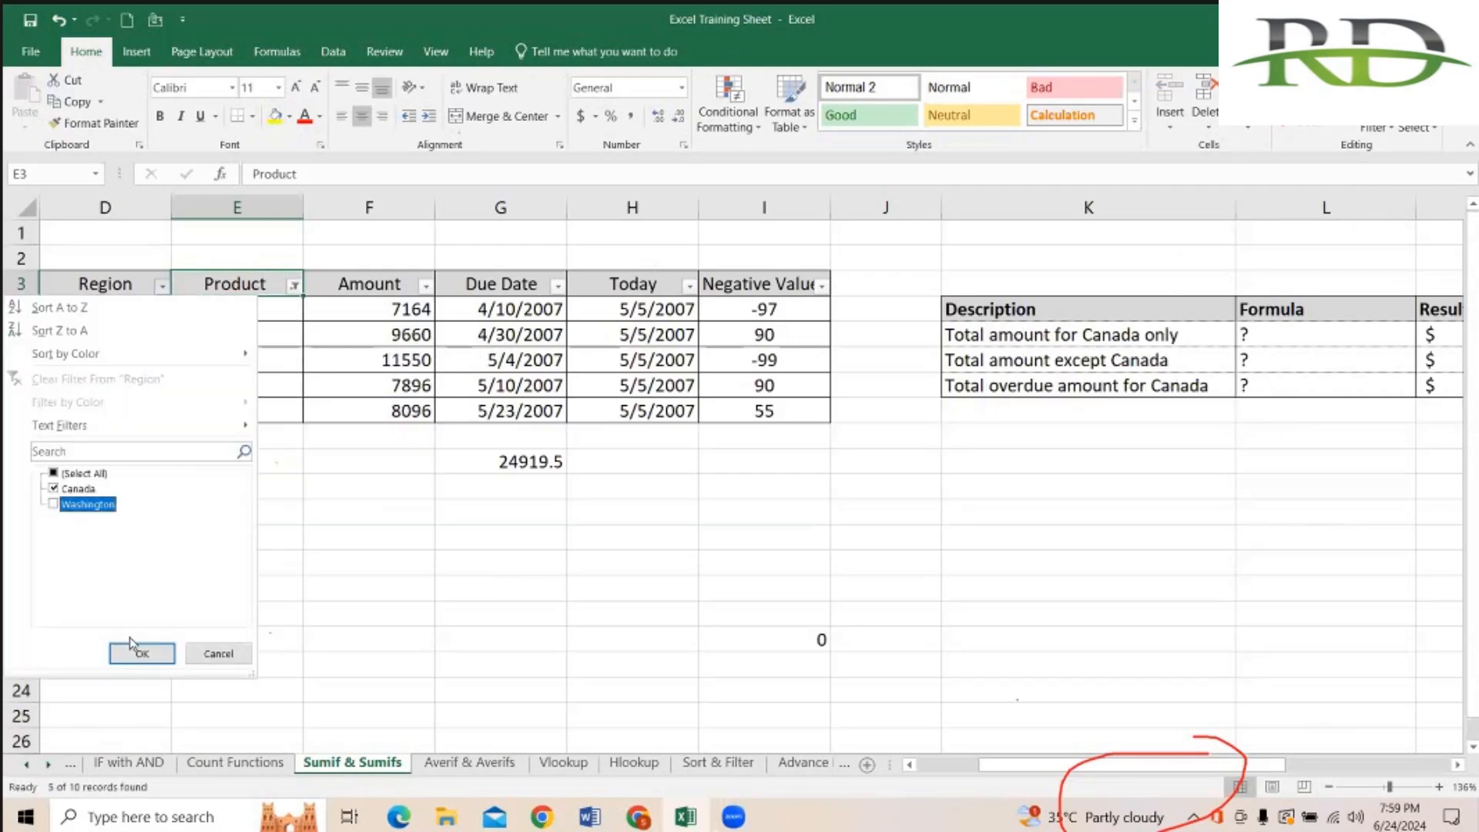
pyautogui.click(141, 653)
# Step: Copy the filtered Amount cells and paste them as values starting at F17
pyautogui.moveTo(399, 303); pyautogui.dragTo(396, 351)
pyautogui.hotkey('ctrl', 'c')
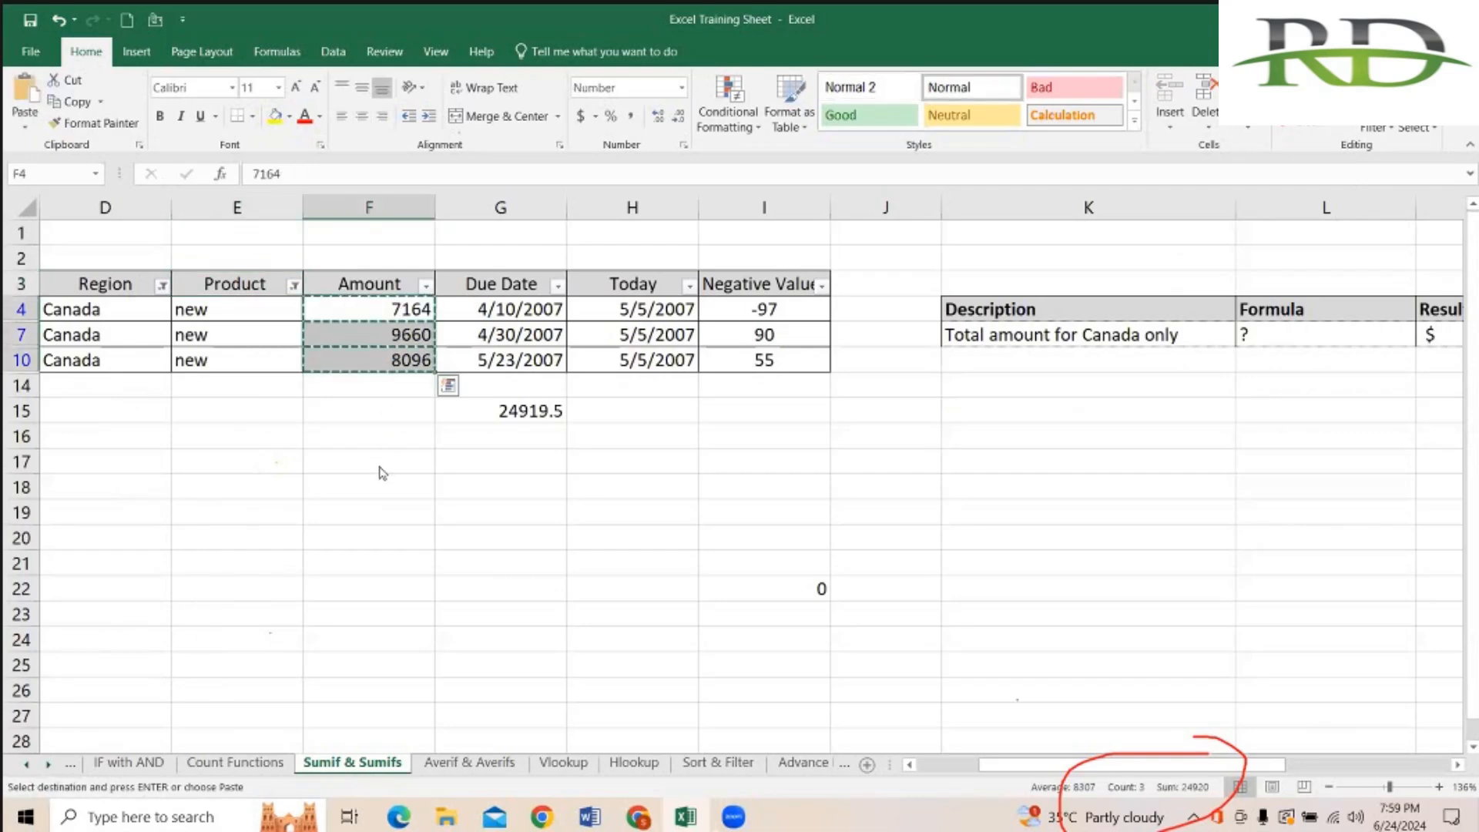
pyautogui.rightClick(379, 466)
pyautogui.click(445, 151)
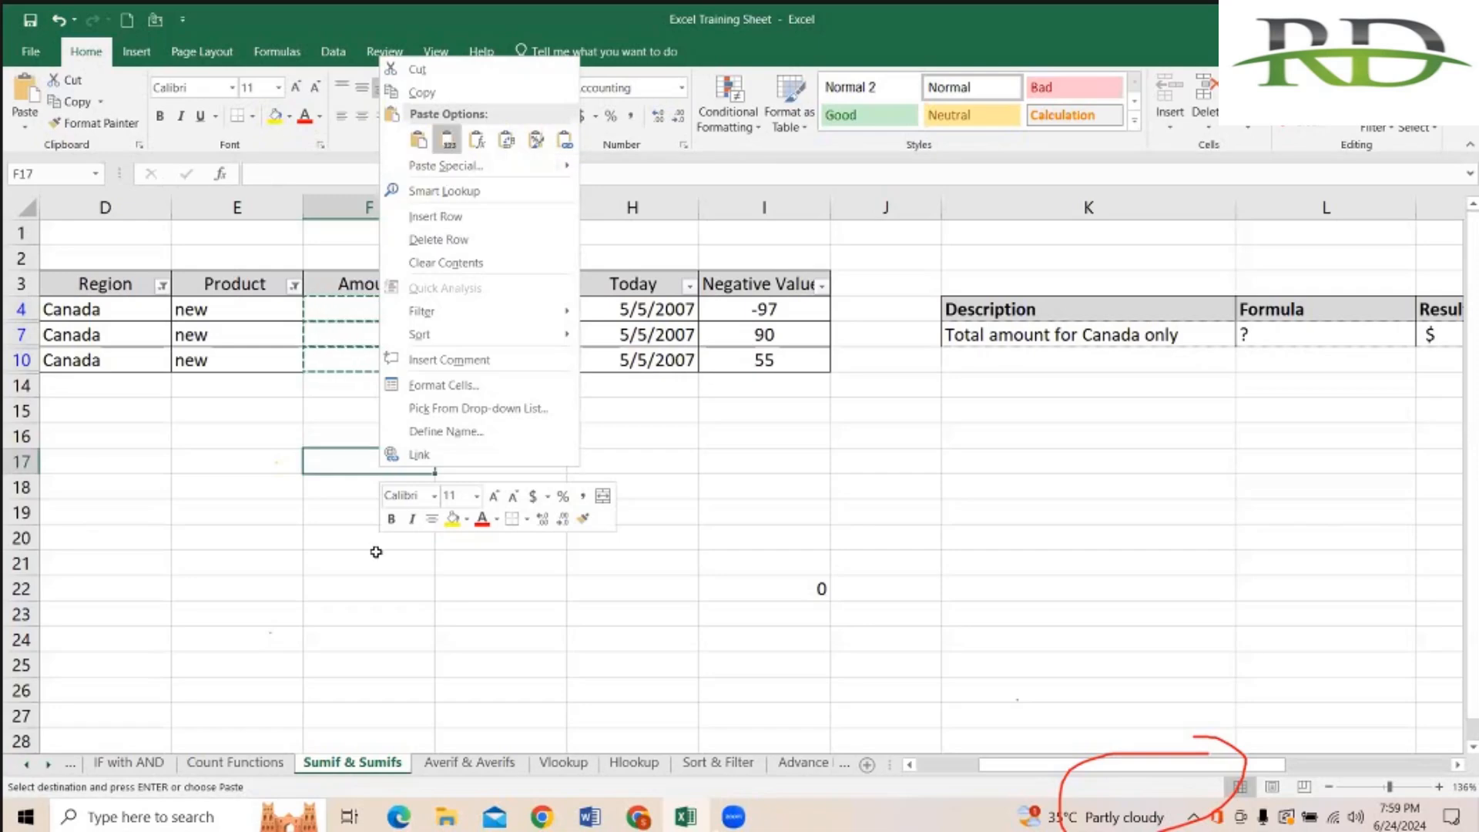
# Step: Total the pasted amounts in F21 with an automatic sum over F17:F20
pyautogui.click(373, 557)
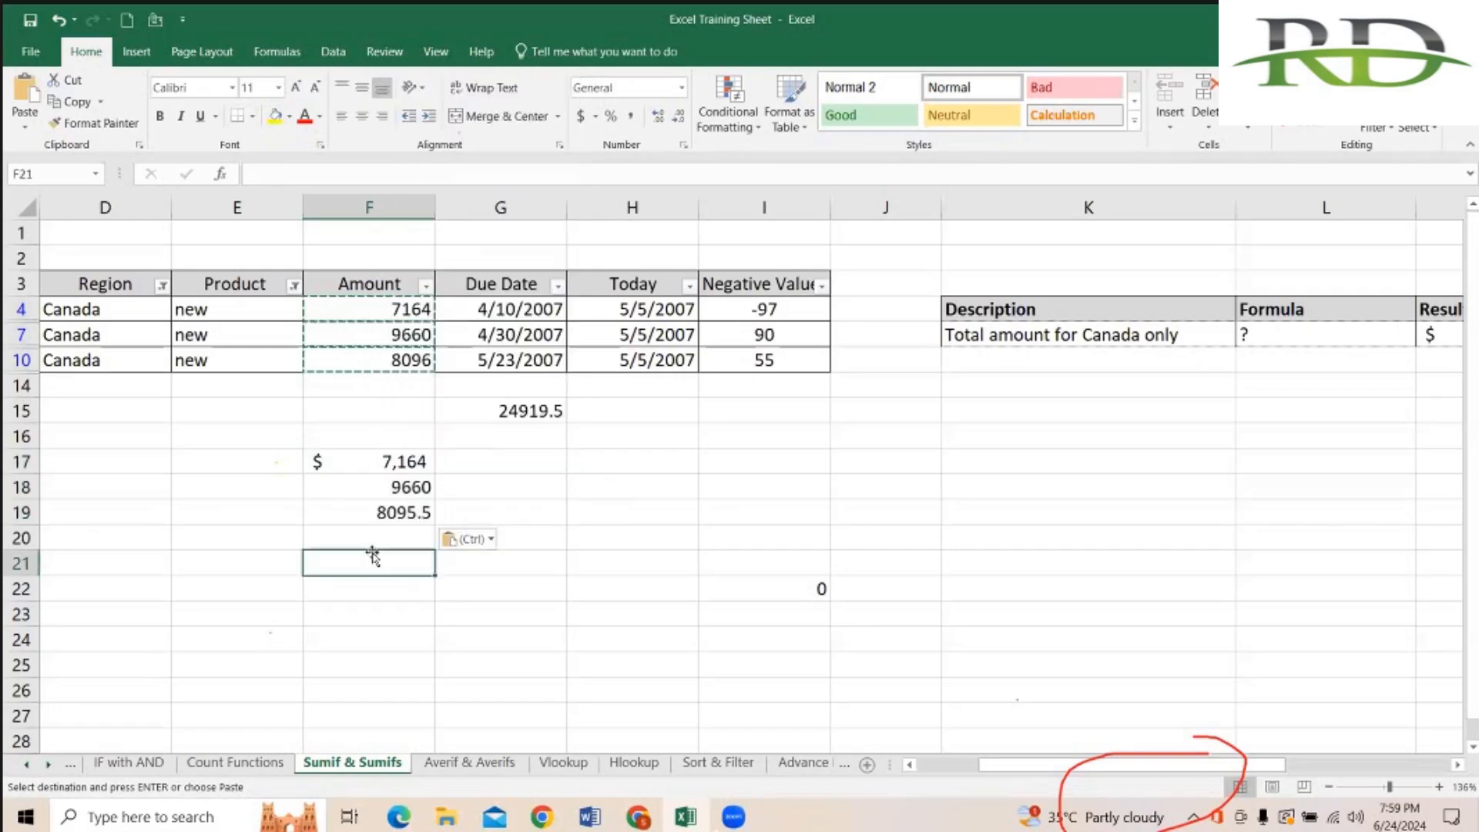
pyautogui.hotkey('alt', '=')
pyautogui.hotkey('ctrl', 'Return')
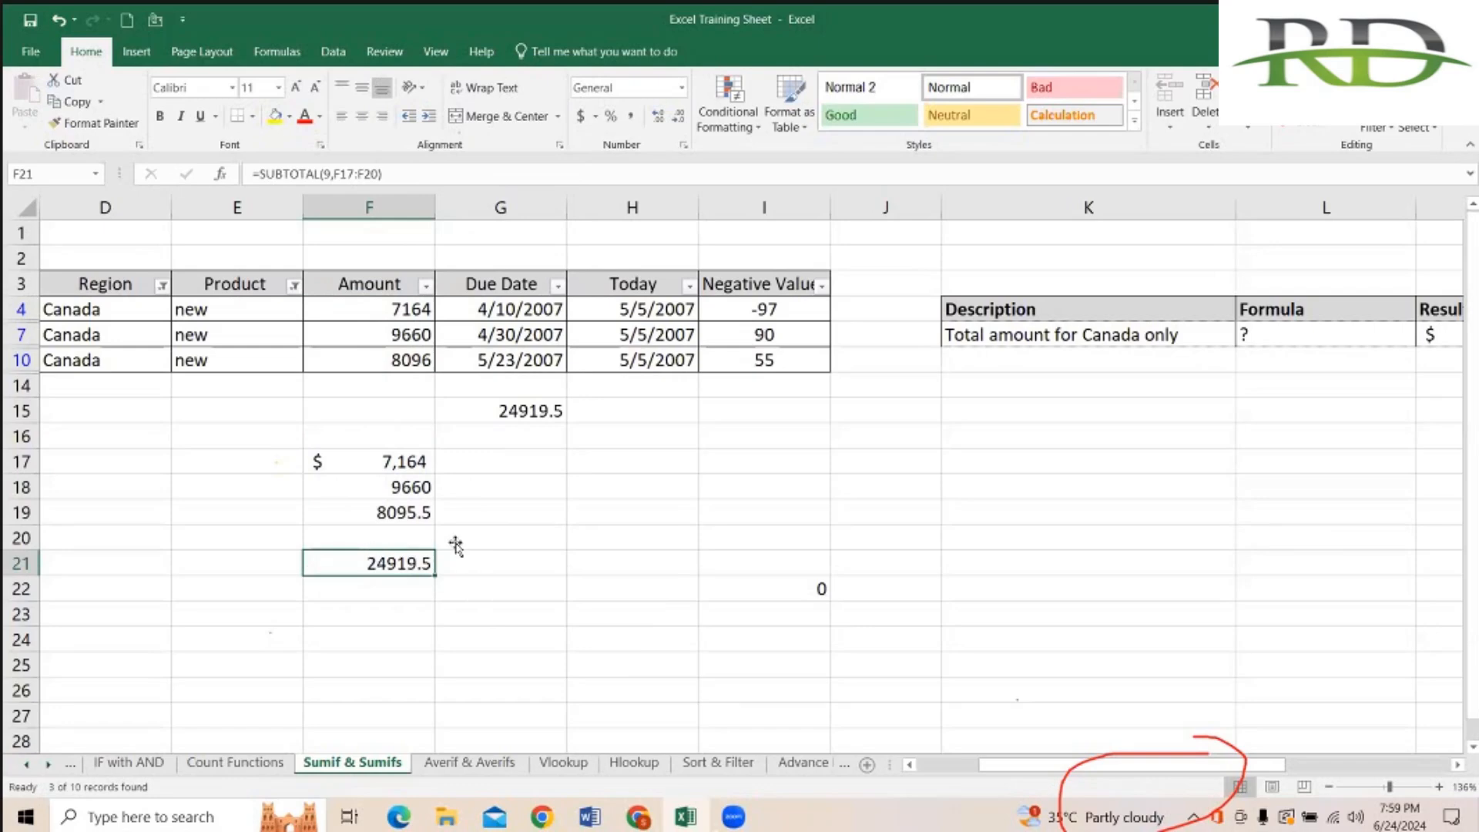
# Step: Delete the total from F21 and move up to F16
pyautogui.hscroll(-1, 599, 499)
pyautogui.hscroll(-1, 600, 499)
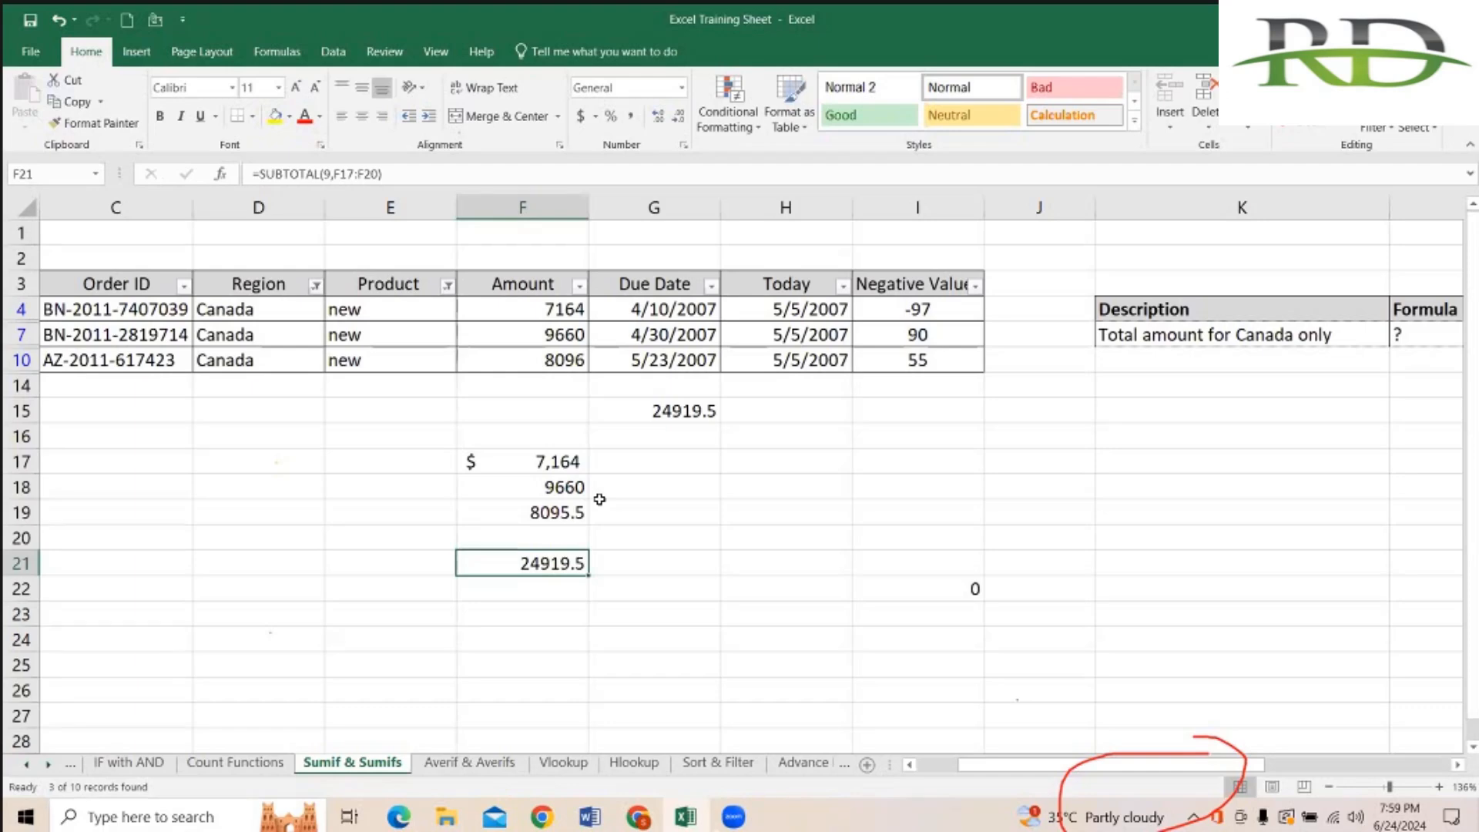
pyautogui.press('Delete')
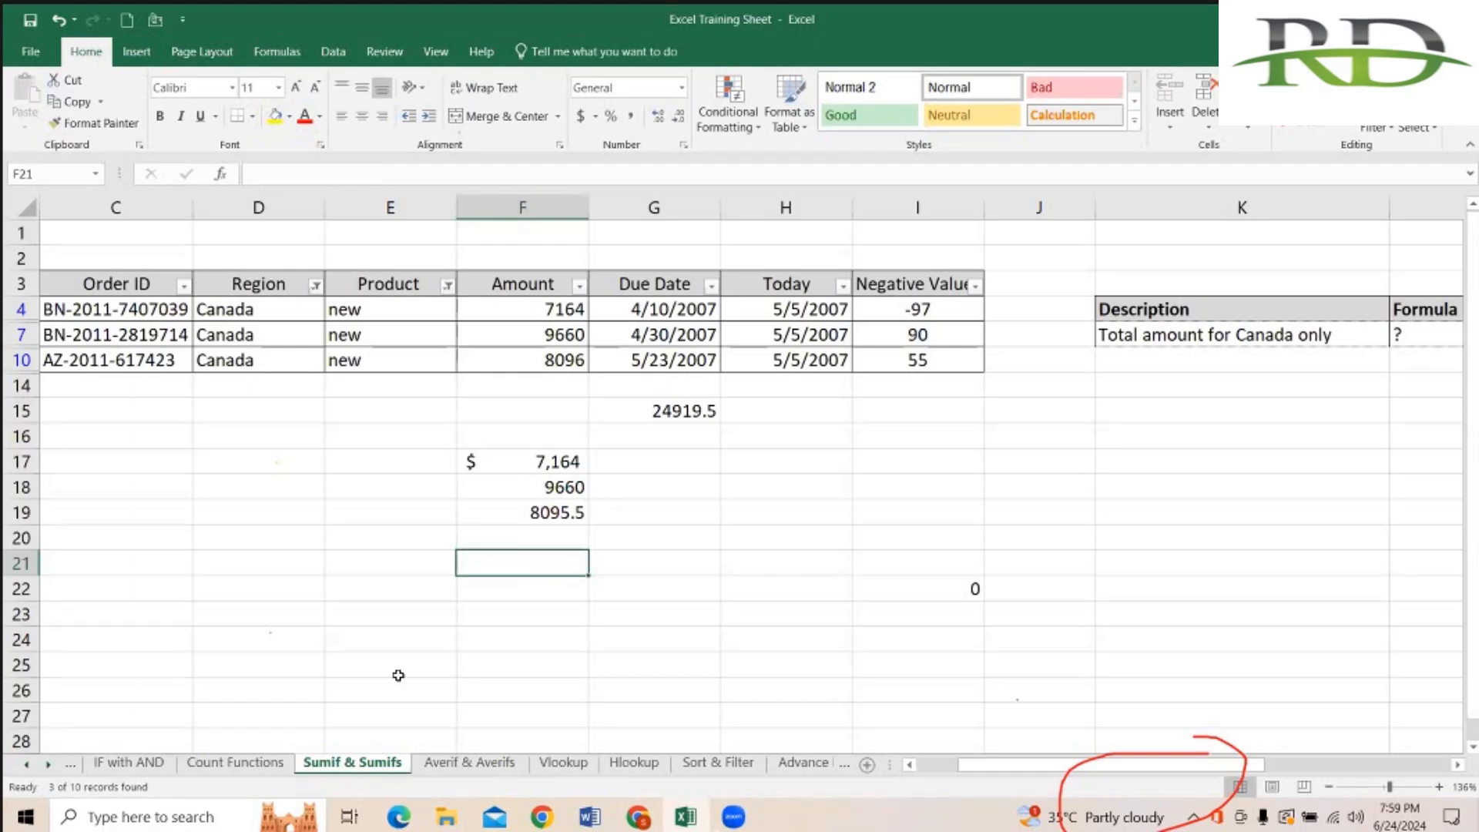
pyautogui.press('Up')
pyautogui.press('Up')
pyautogui.press('Up')
pyautogui.press('Up')
pyautogui.press('Up')
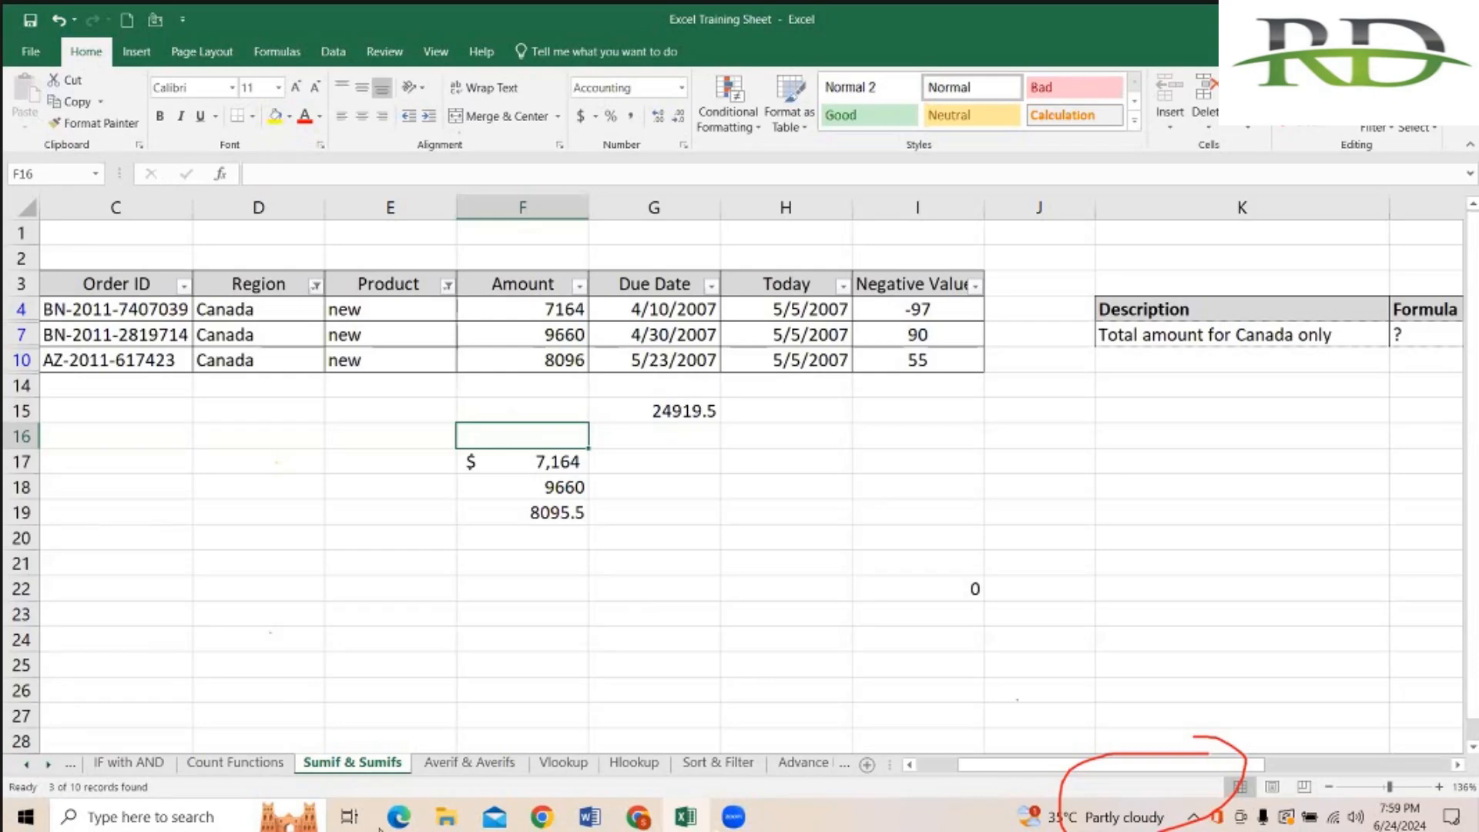
# Step: Switch to the Excel_Brochure_17062024.pdf in Edge and review the Day 3 topics from AverageIf to Vlookup and the Day 4 agenda
pyautogui.click(397, 818)
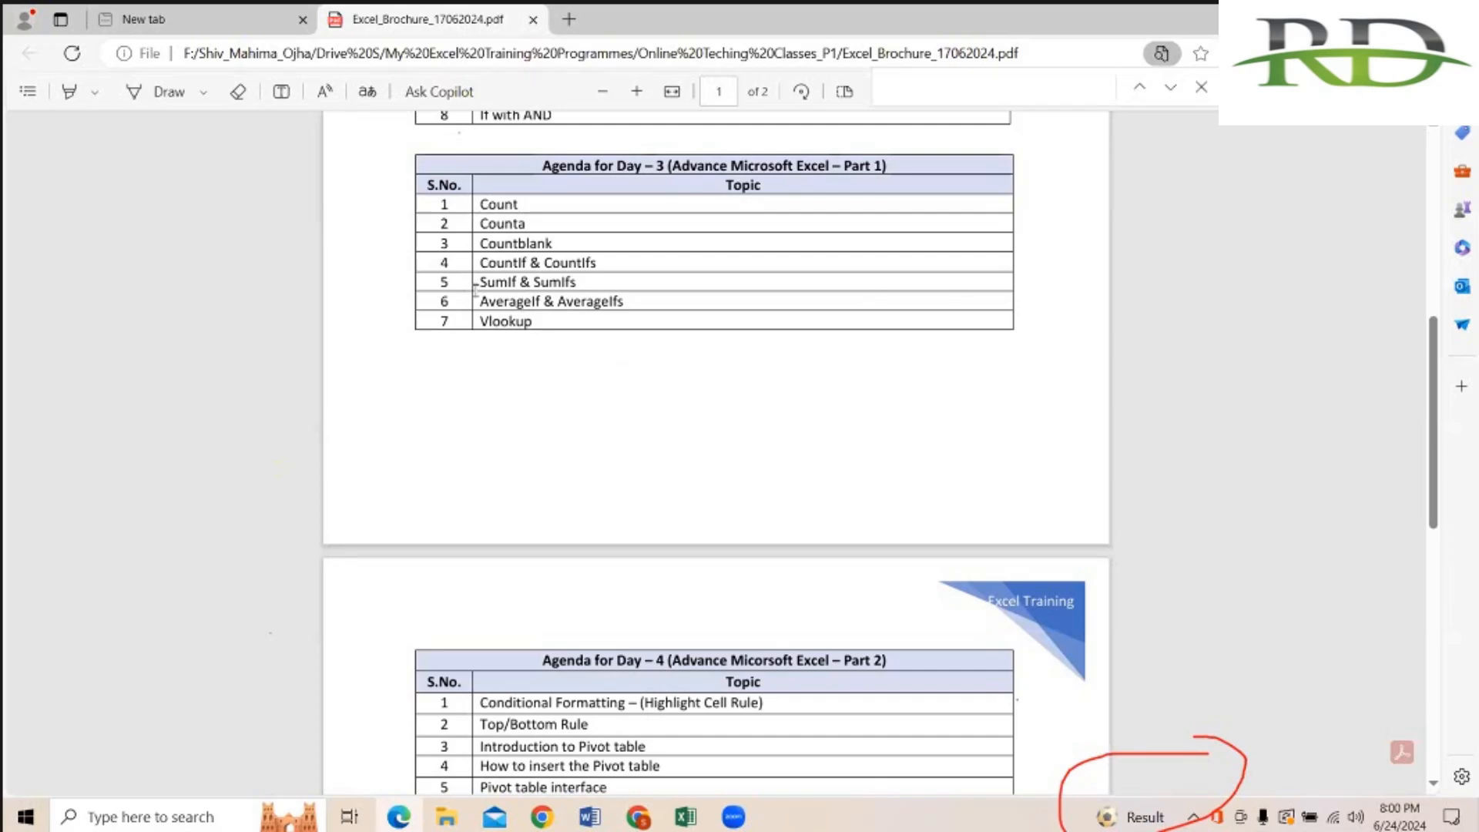
pyautogui.moveTo(481, 301); pyautogui.dragTo(630, 312)
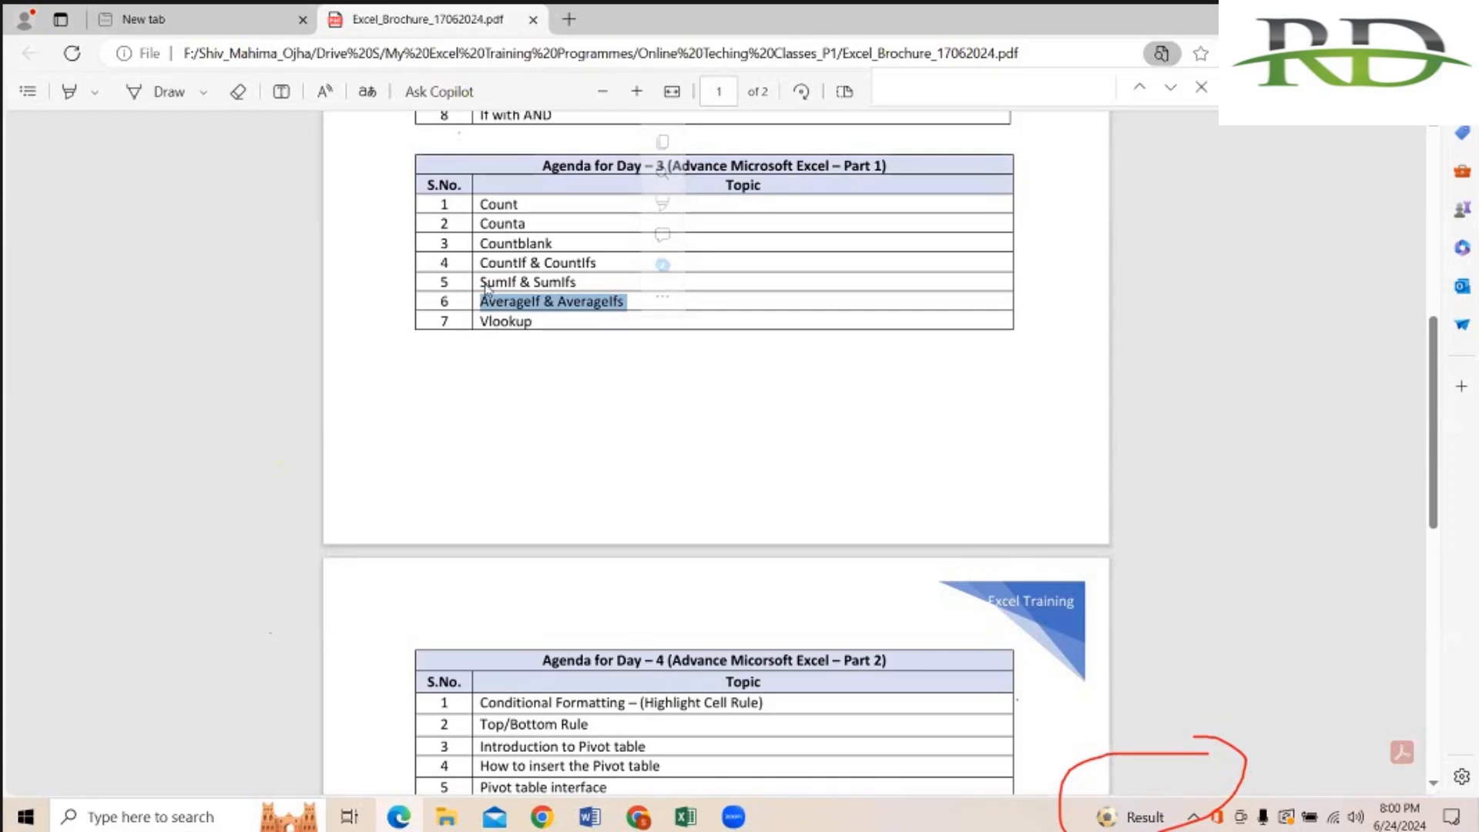
pyautogui.click(546, 326)
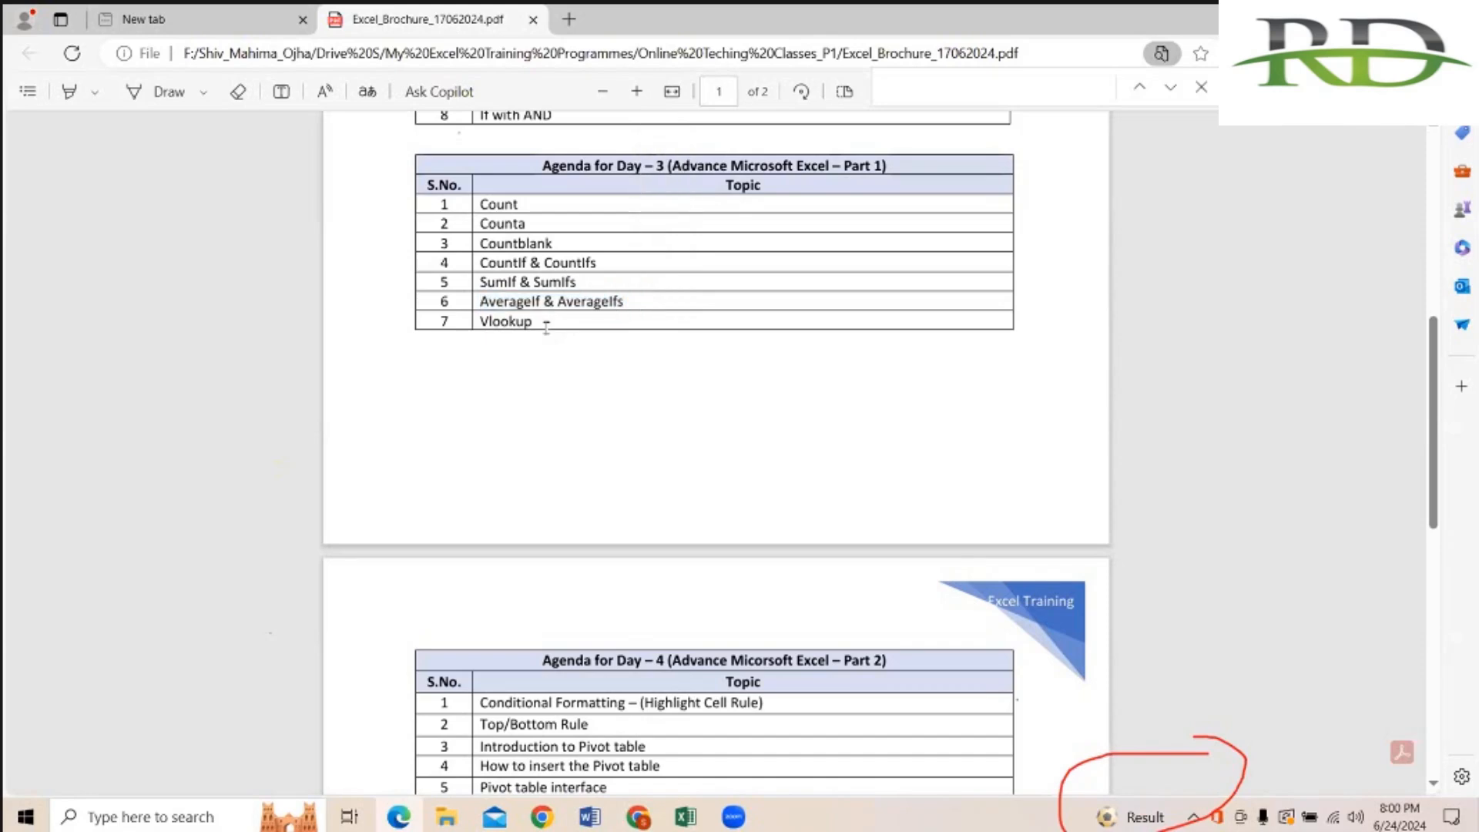
pyautogui.scroll(-3, 546, 328)
pyautogui.scroll(1, 546, 328)
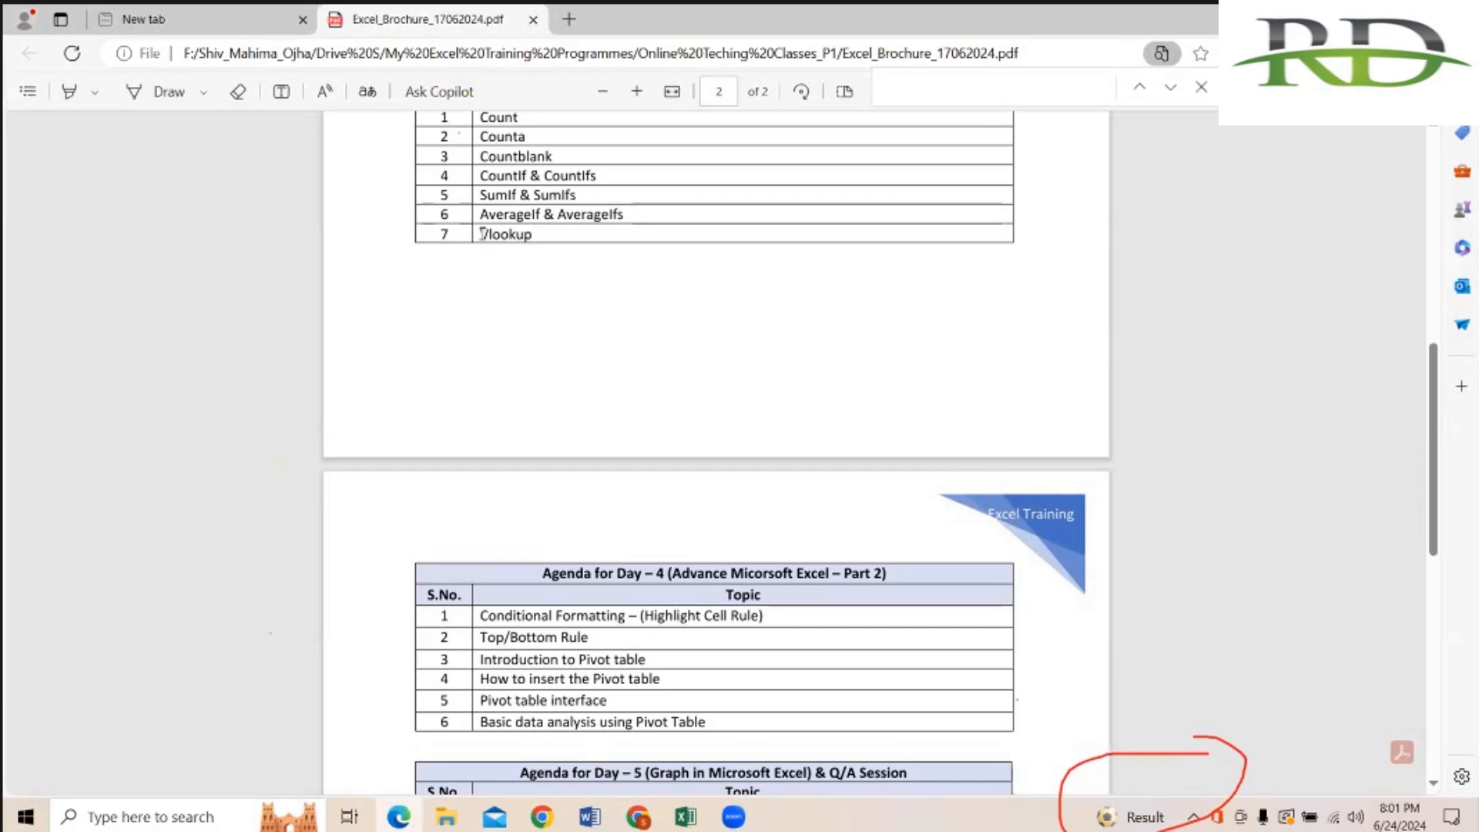
# Step: Examine the Vlookup topic in the Day 3 agenda of the brochure
pyautogui.doubleClick(537, 232)
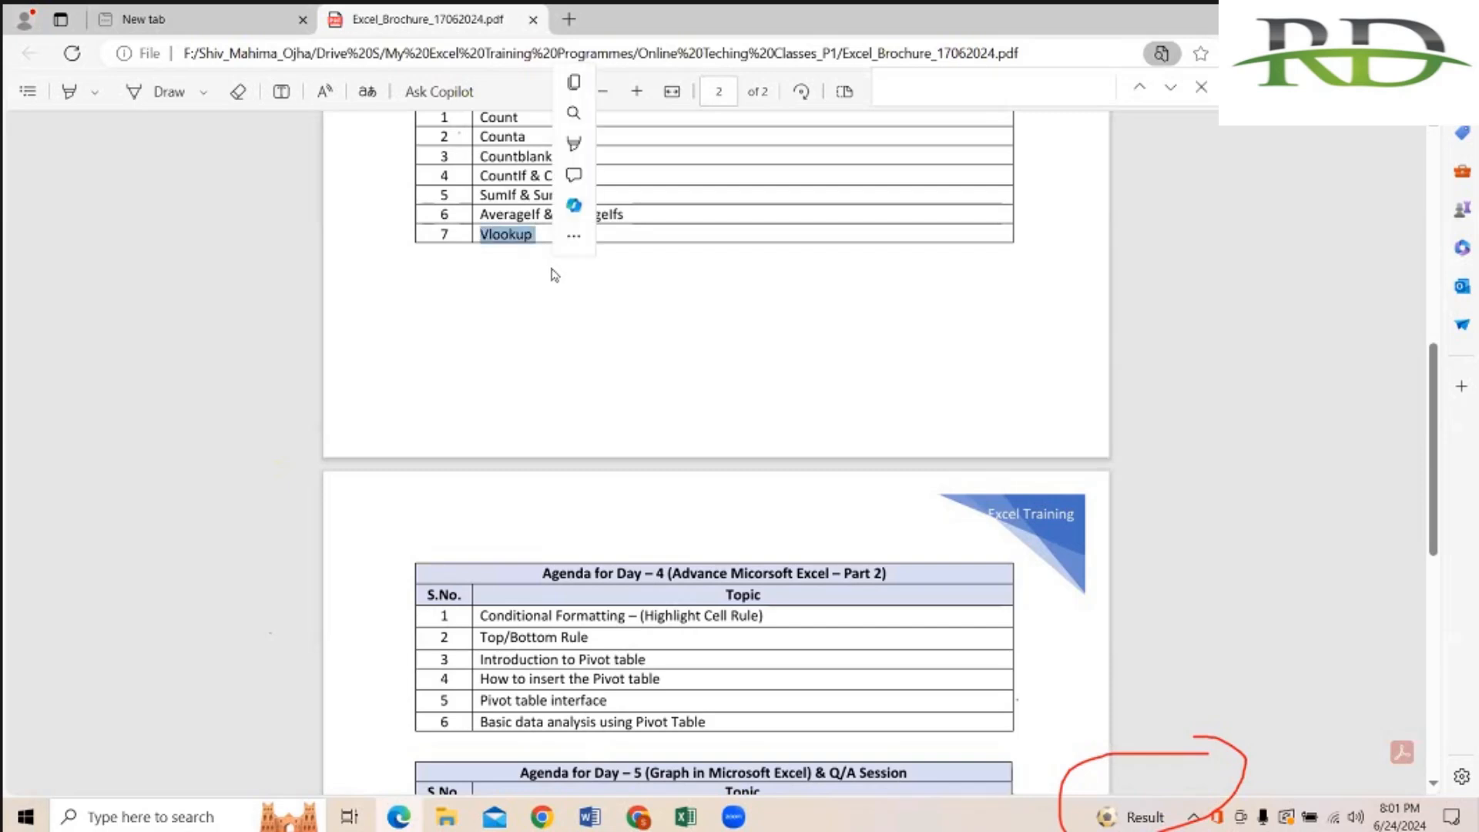
pyautogui.click(476, 271)
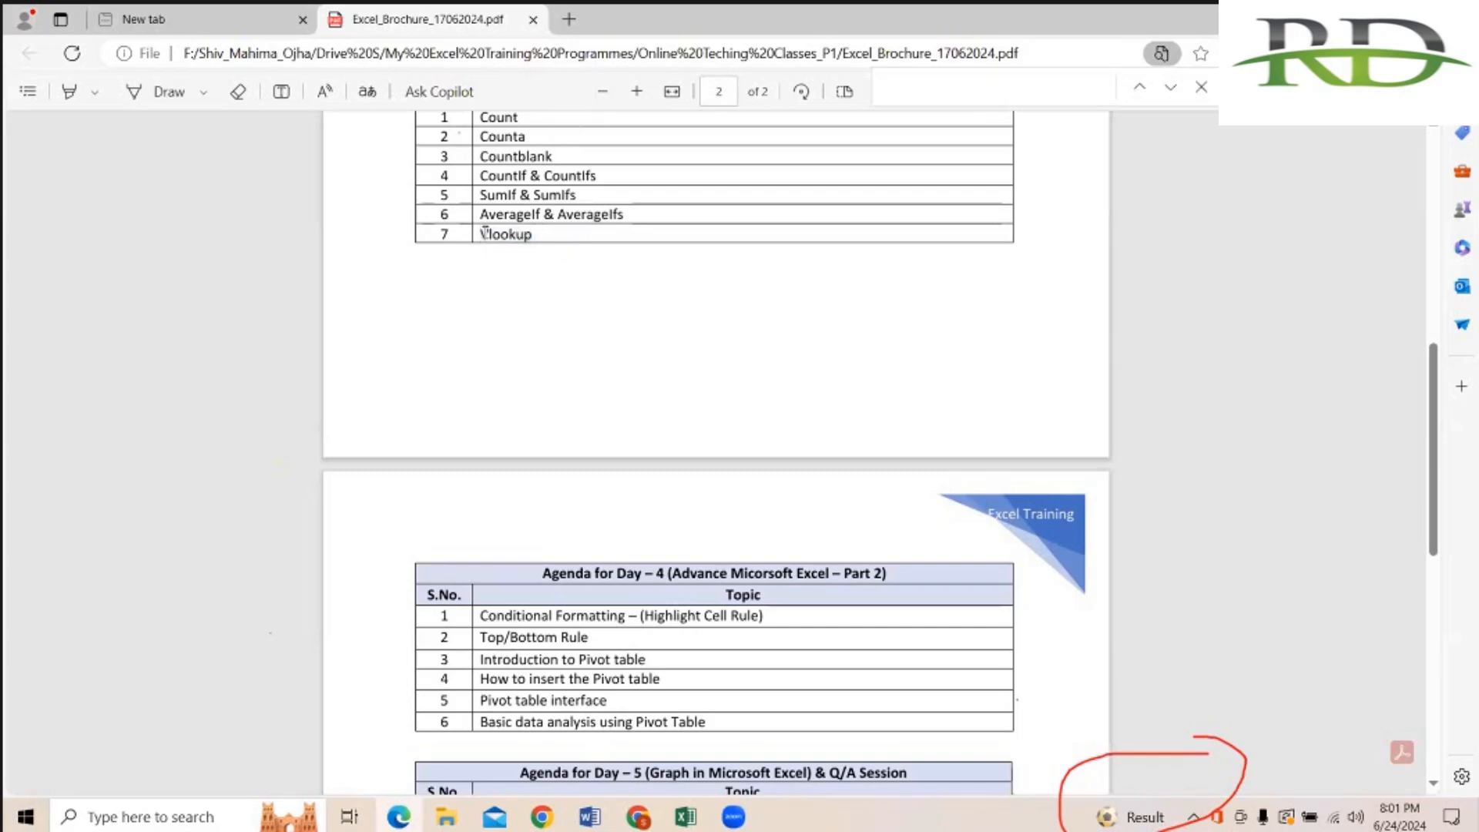
pyautogui.doubleClick(530, 233)
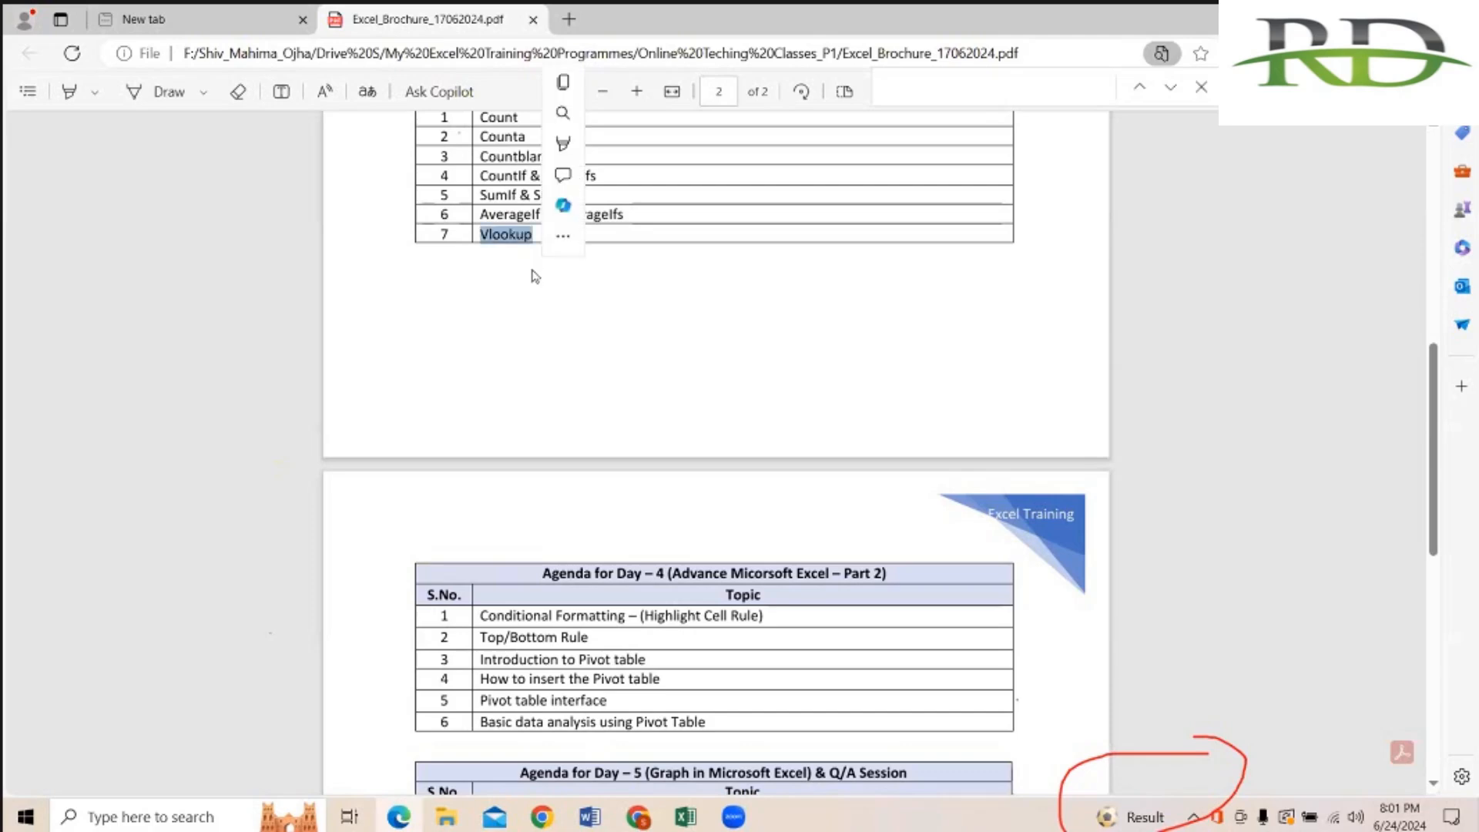
pyautogui.click(535, 276)
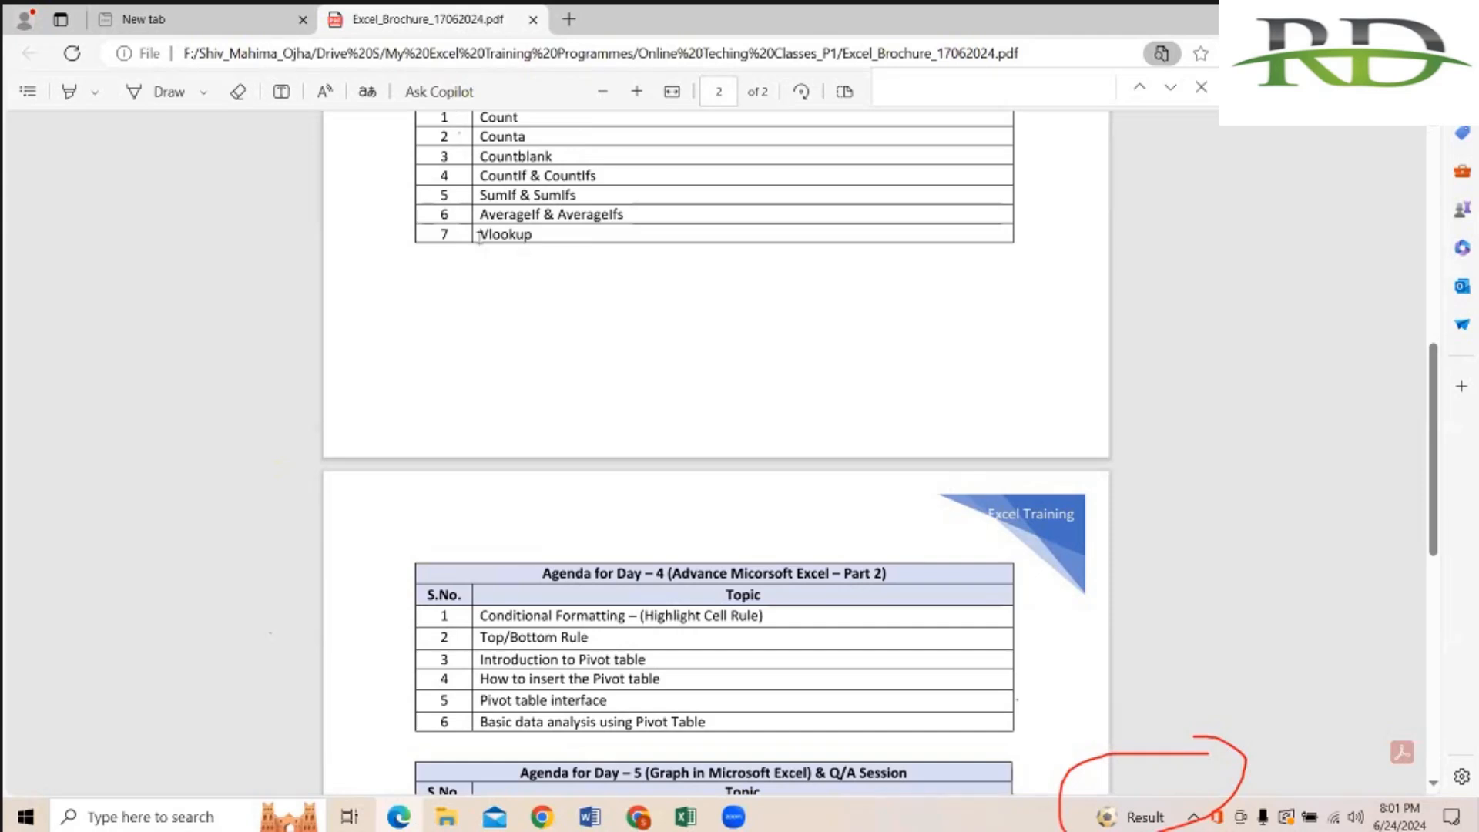
pyautogui.doubleClick(529, 234)
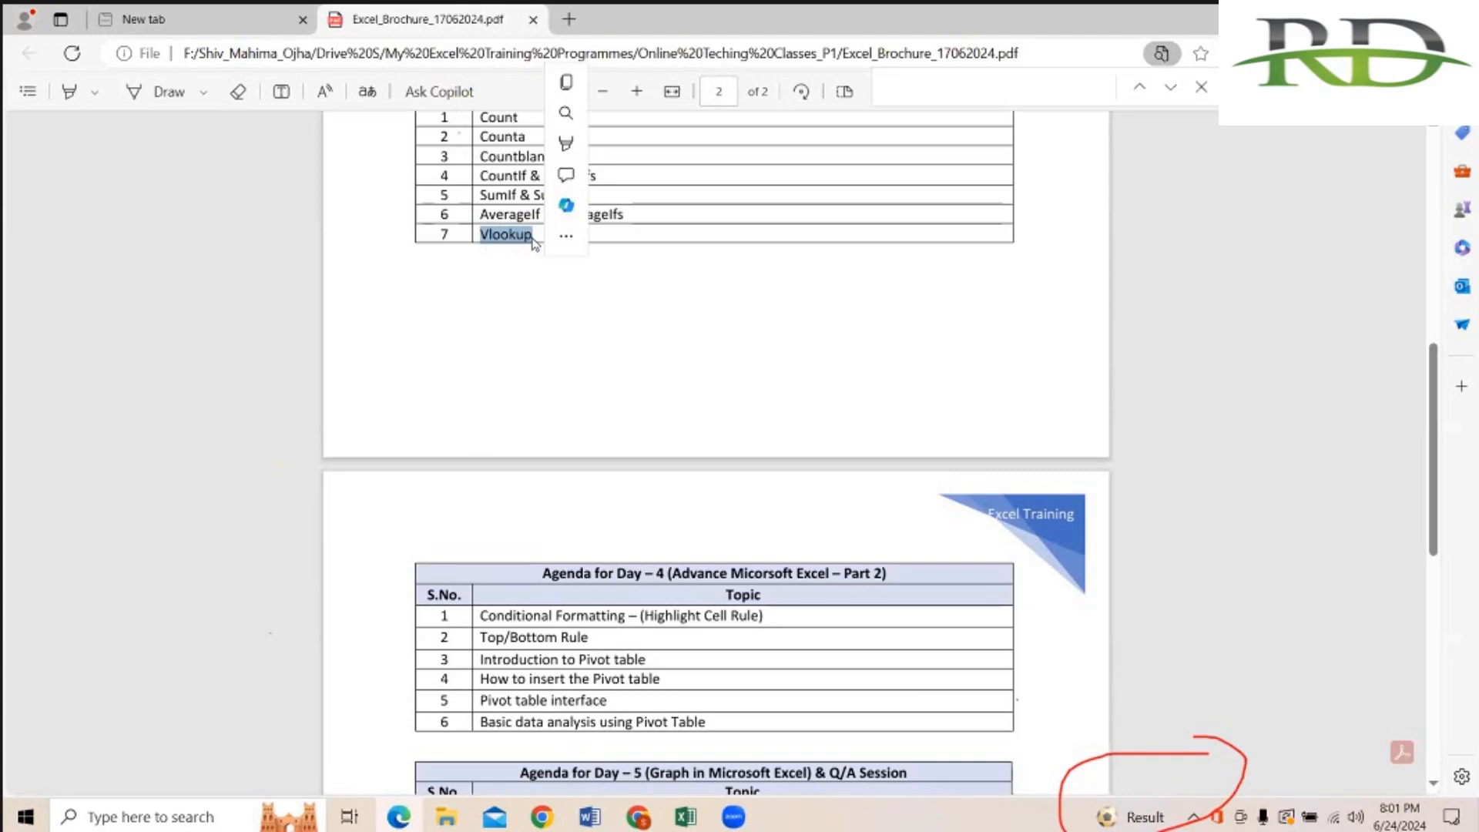
pyautogui.click(531, 288)
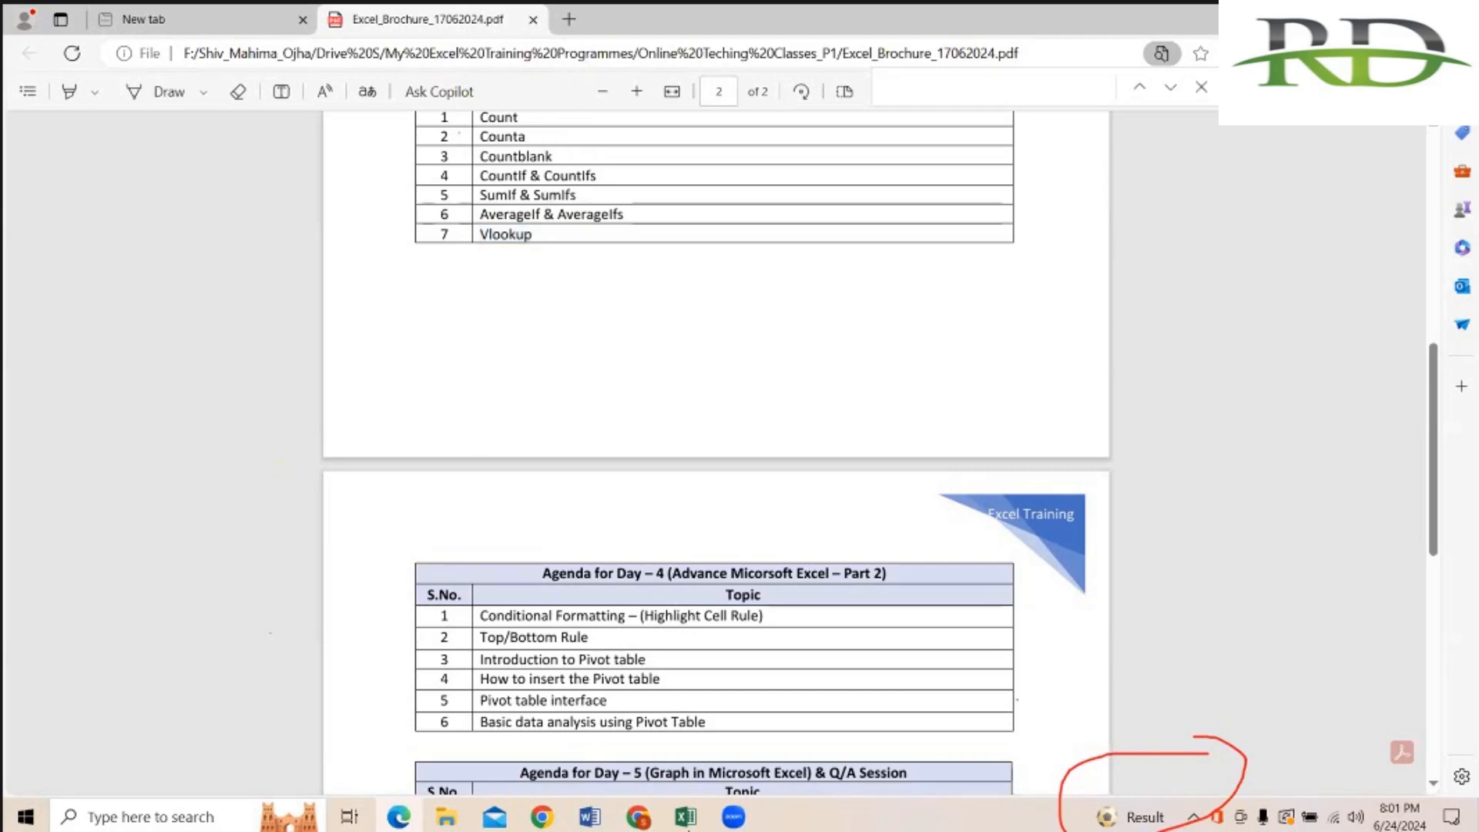
# Step: Switch to the Excel Training Sheet workbook, open the Vlookup sheet and paste Total Sales G4:G19 over itself as values
pyautogui.click(682, 819)
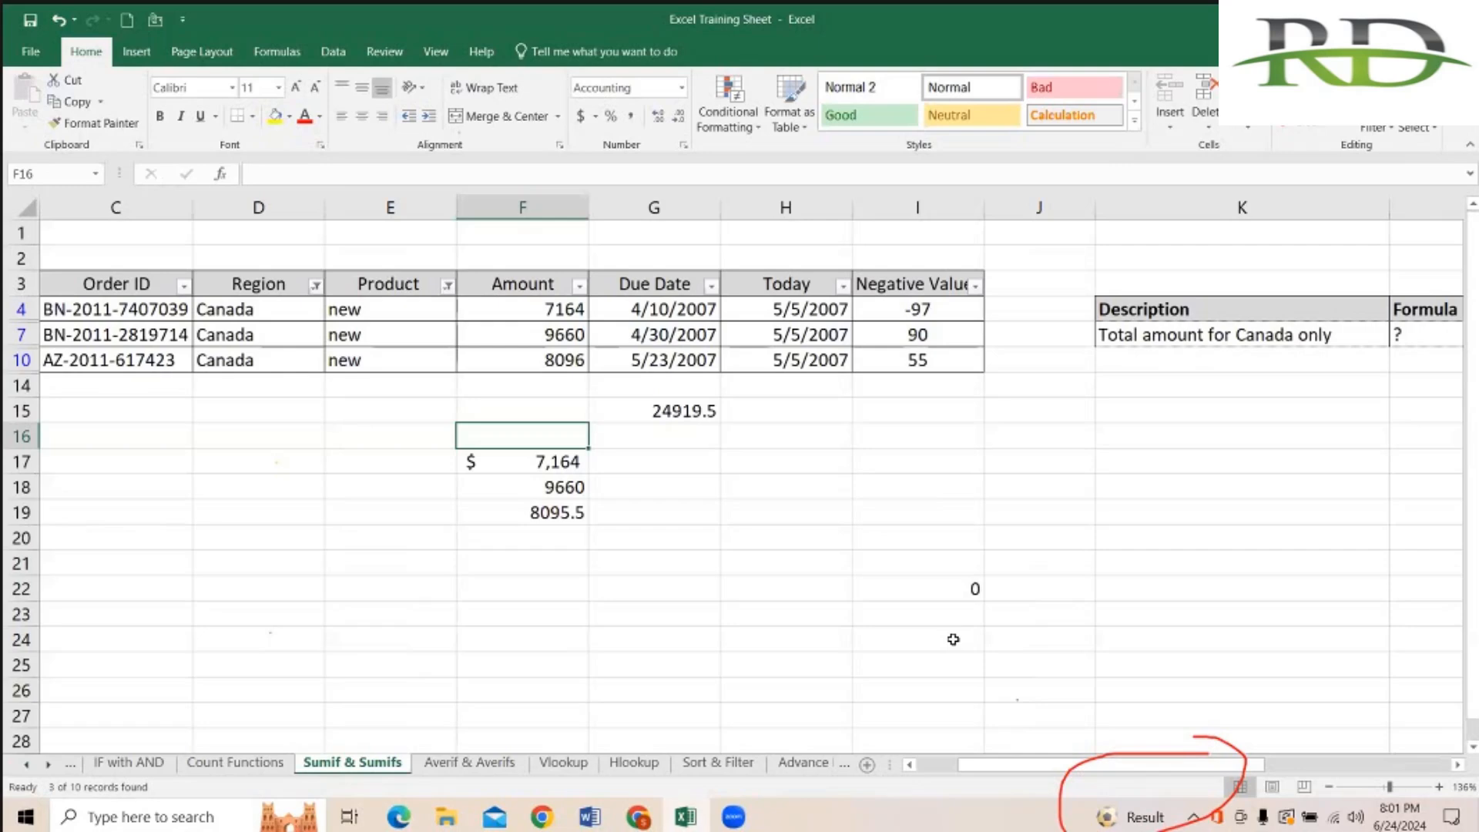
pyautogui.click(579, 761)
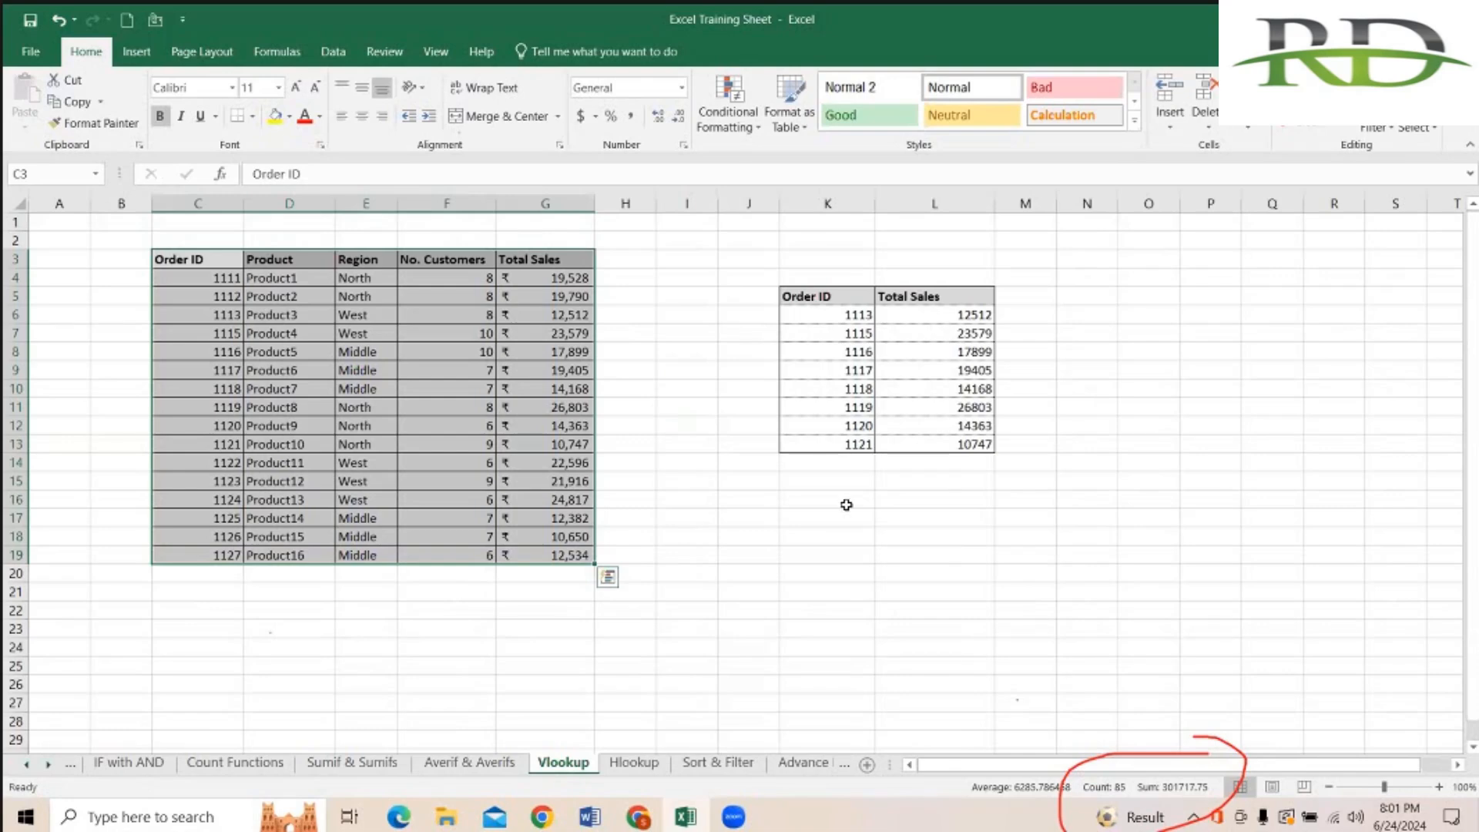
pyautogui.moveTo(544, 279); pyautogui.dragTo(547, 555)
pyautogui.hotkey('ctrl', 'c')
pyautogui.rightClick(552, 390)
pyautogui.click(619, 472)
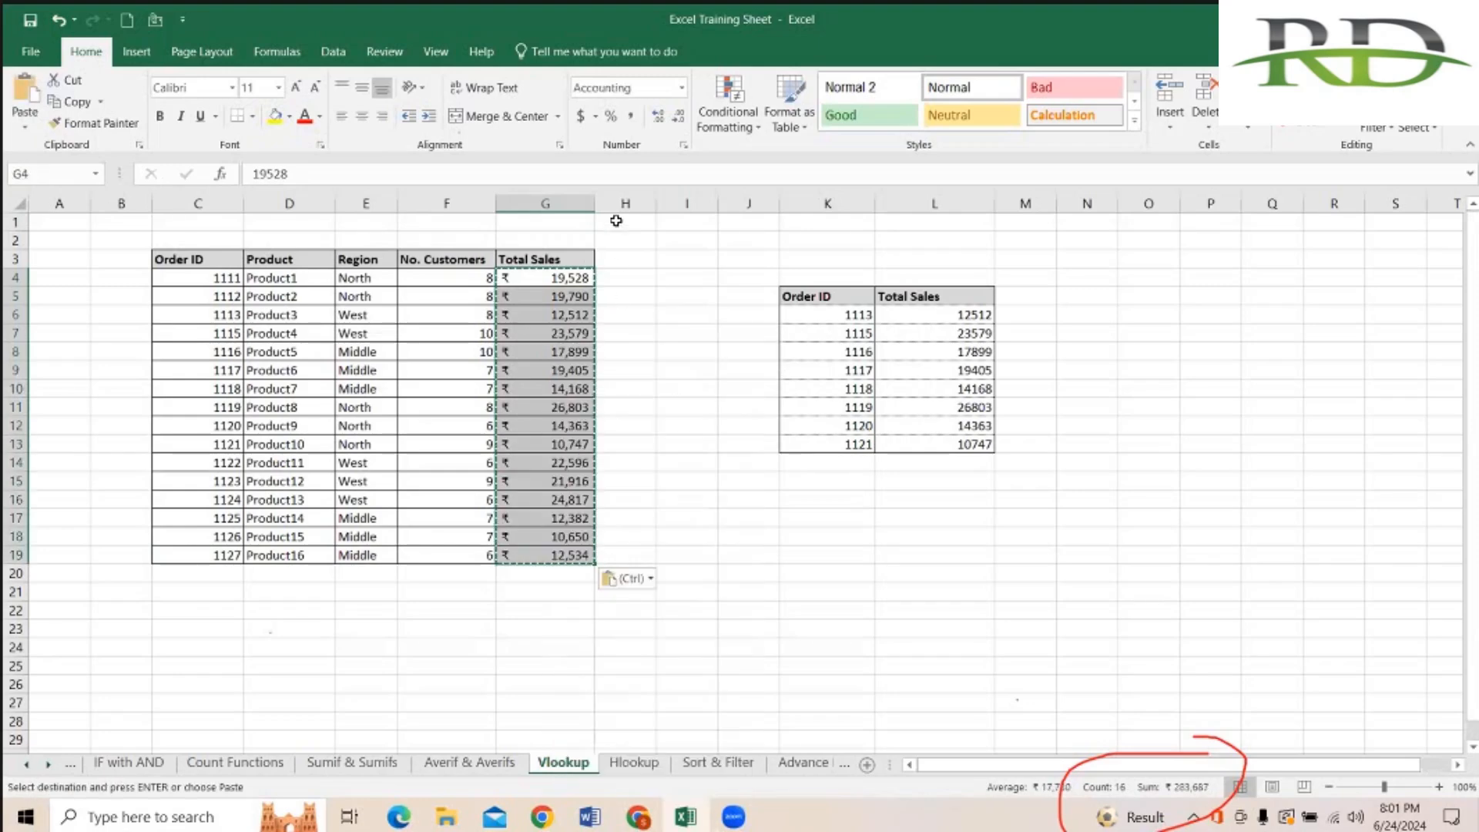
# Step: Format the Total Sales cells G4:G19 as Number with no decimal places
pyautogui.click(682, 89)
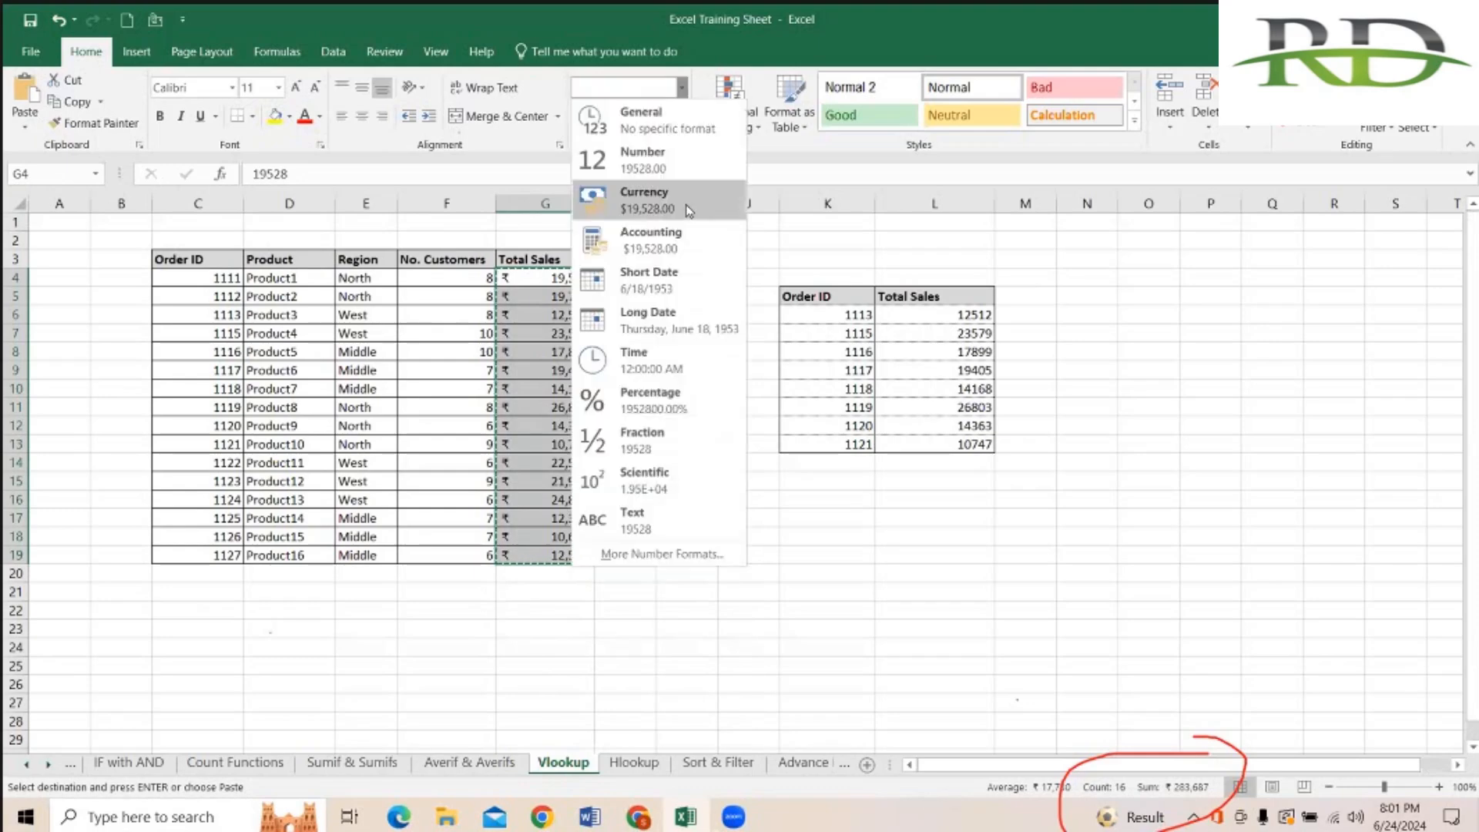
pyautogui.click(670, 165)
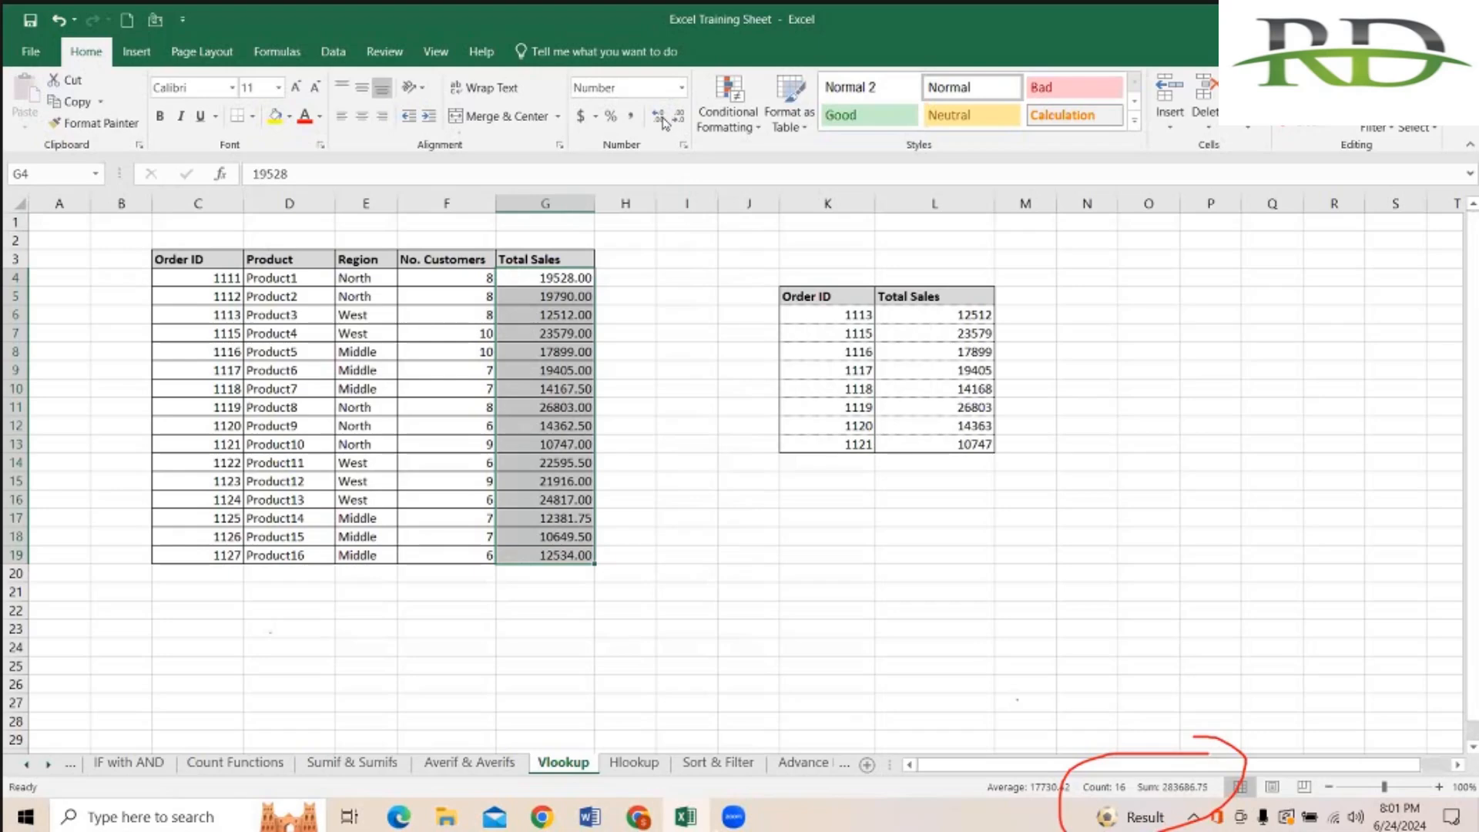
pyautogui.click(678, 117)
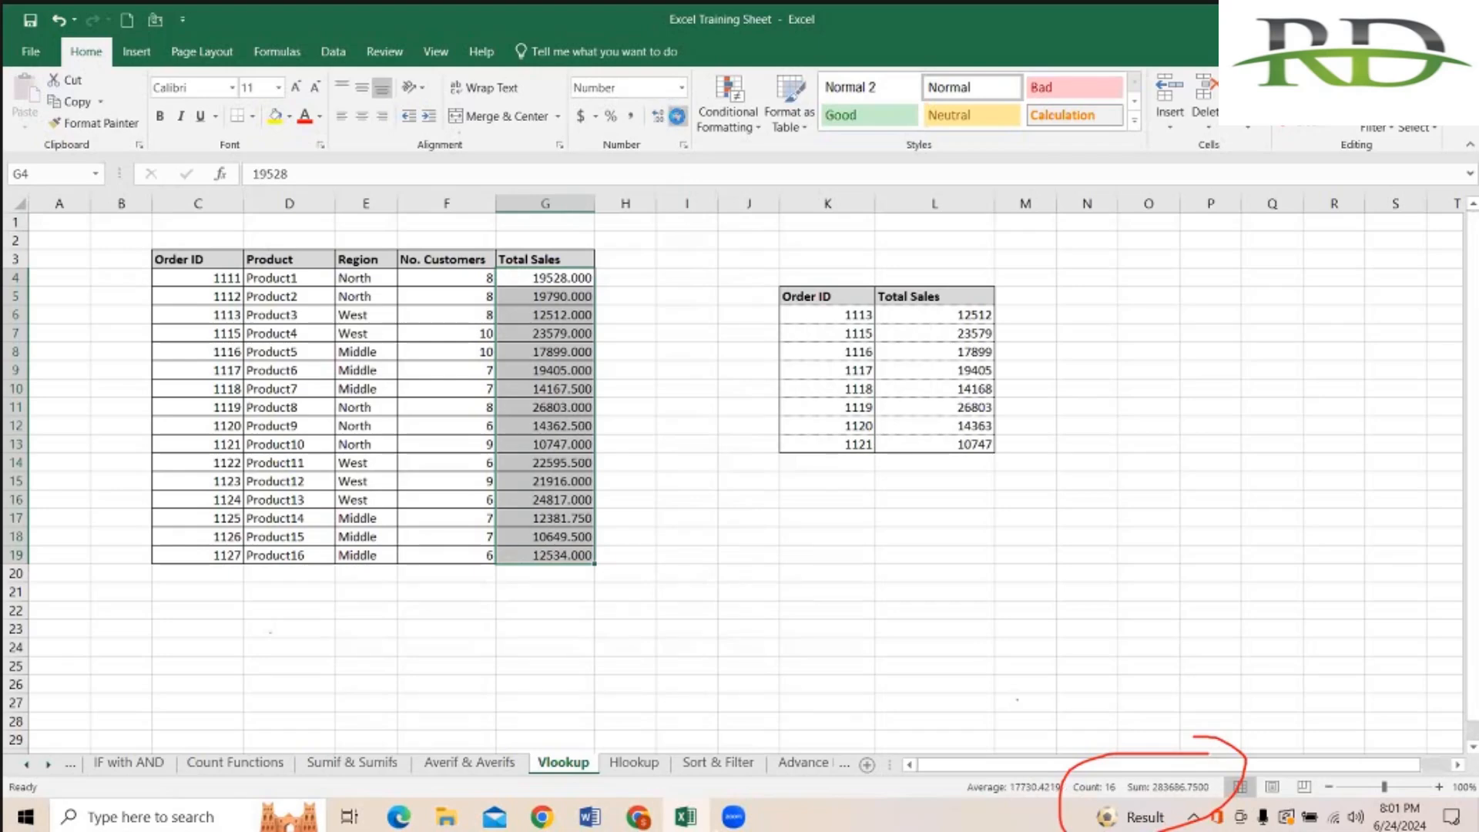
pyautogui.tripleClick(678, 118)
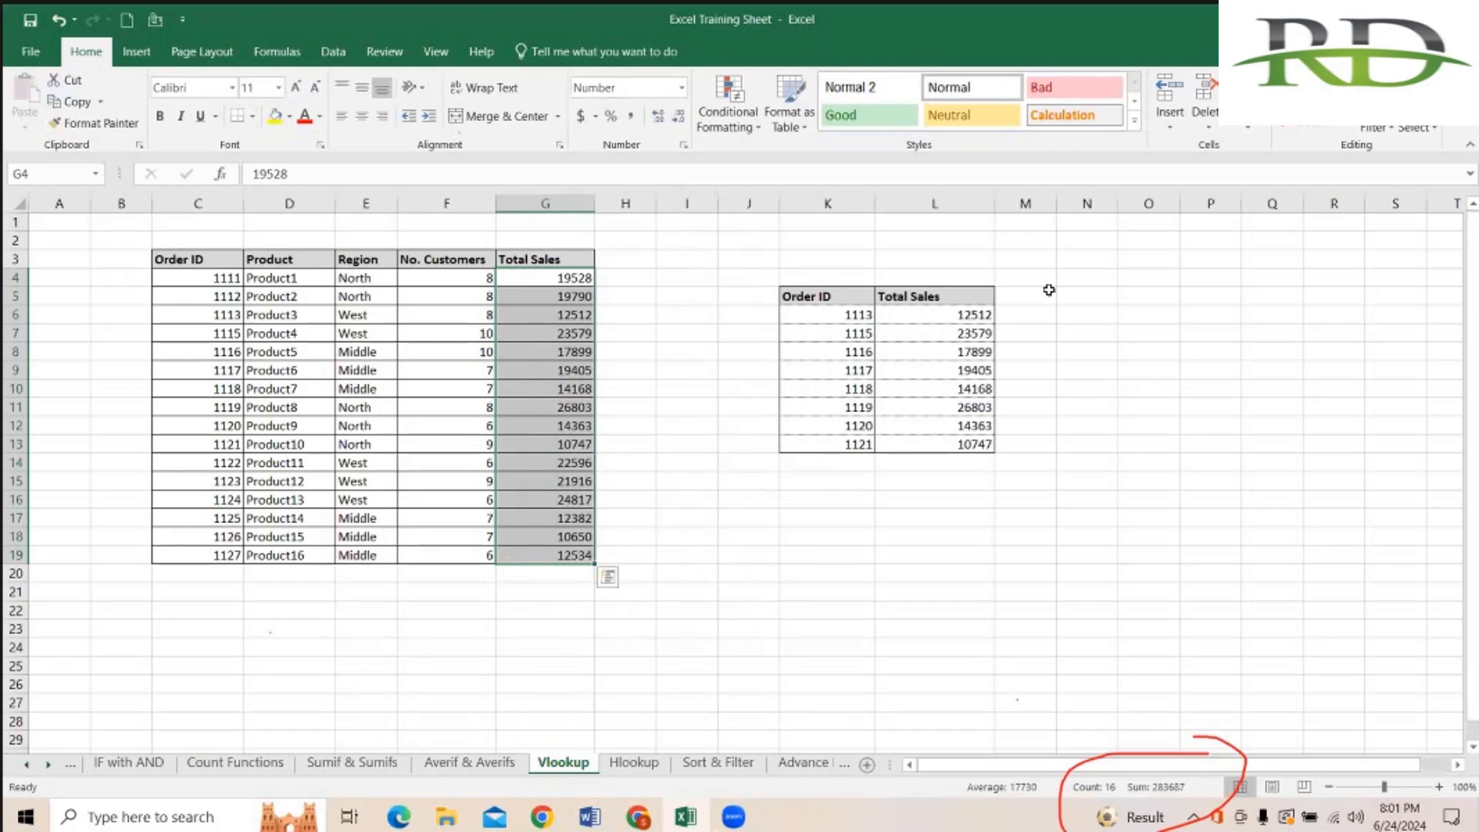
pyautogui.click(1029, 261)
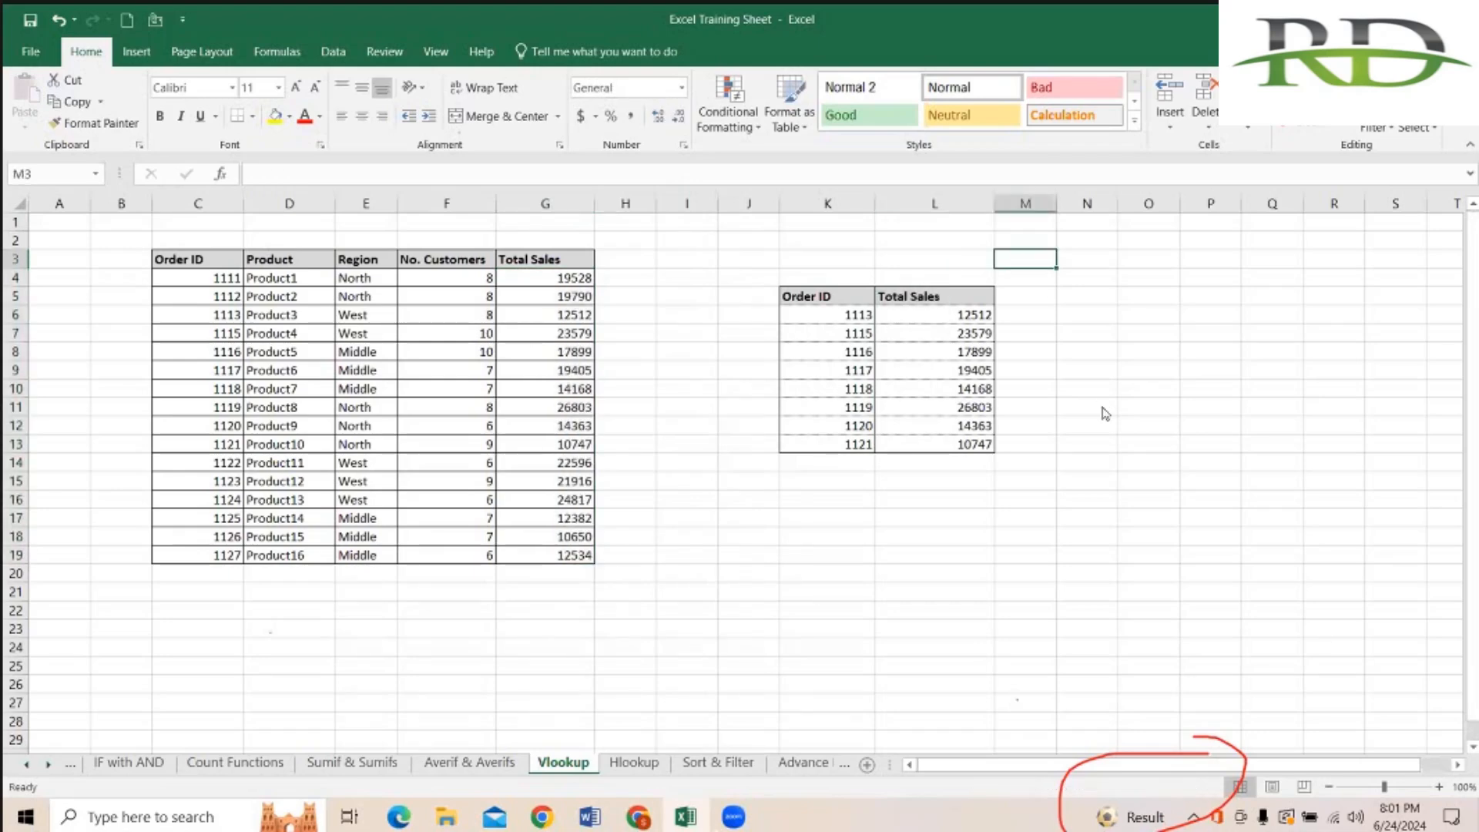
# Step: Begin a VLOOKUP formula in the empty cell P5 to review its arguments, and erase the entry
pyautogui.scroll(5, 1105, 413)
pyautogui.scroll(2, 1293, 389)
pyautogui.hscroll(2, 1293, 388)
pyautogui.click(624, 343)
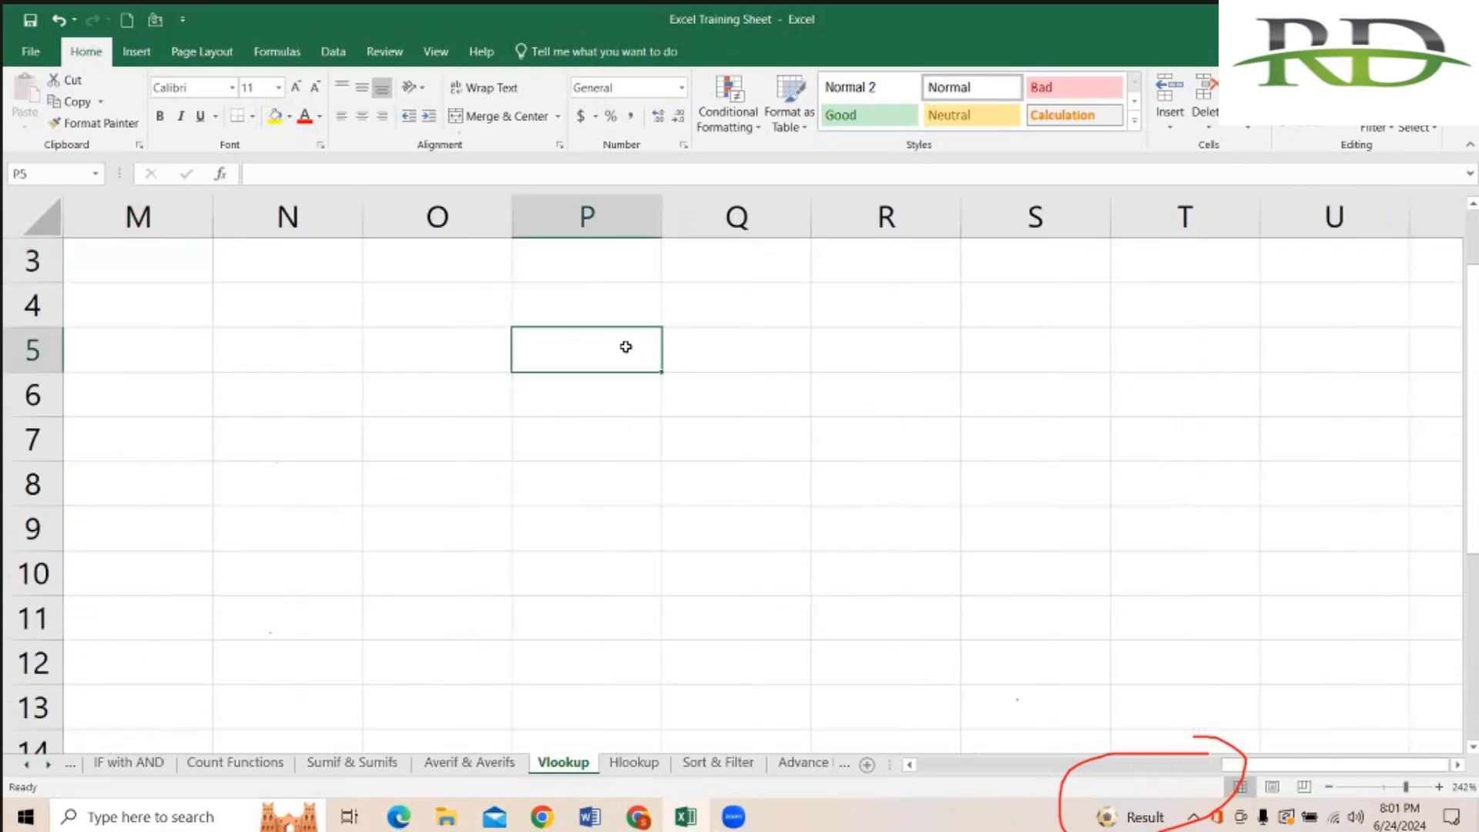
pyautogui.write('=VLOOKUP(')
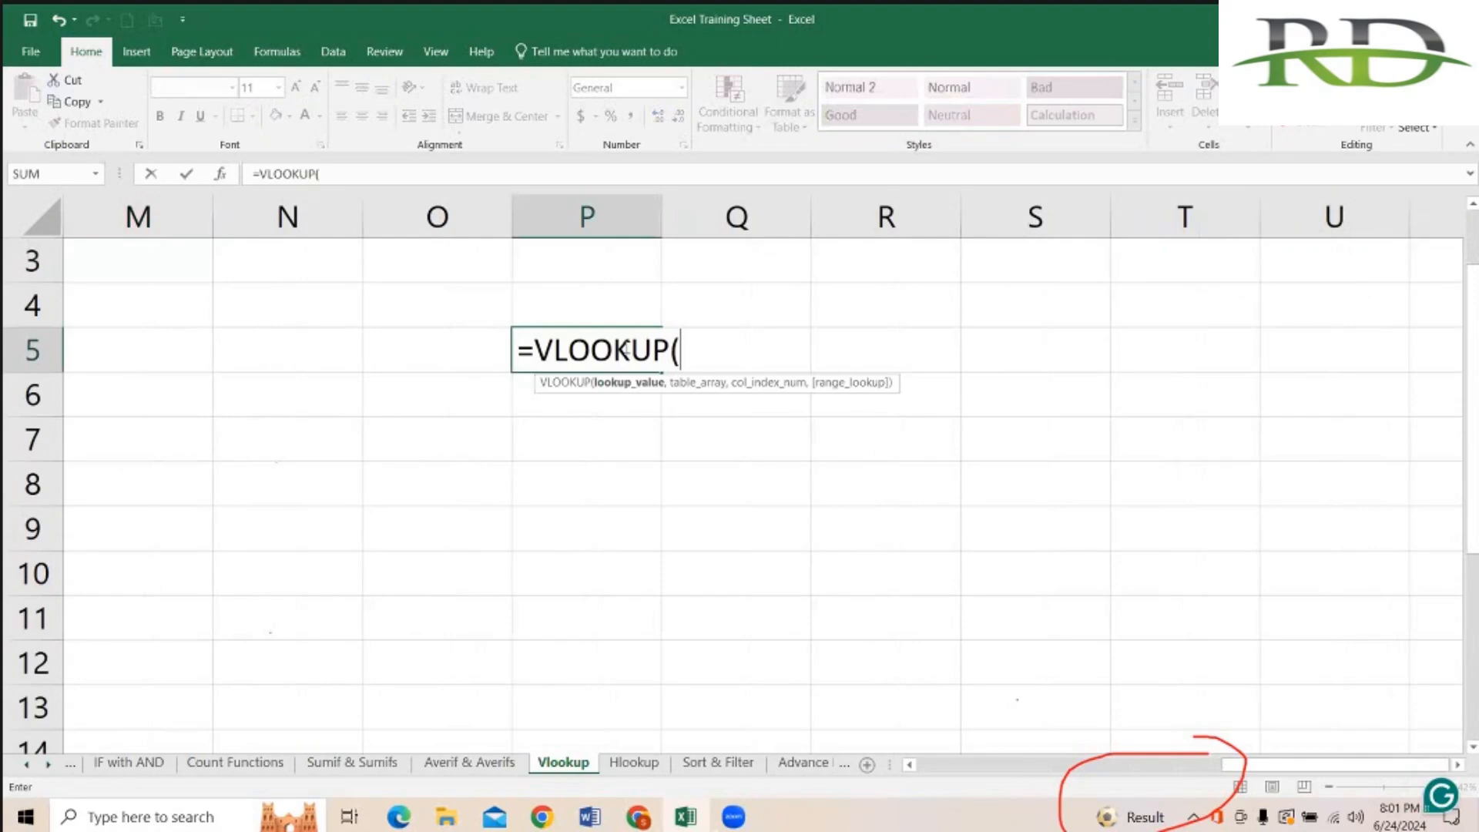
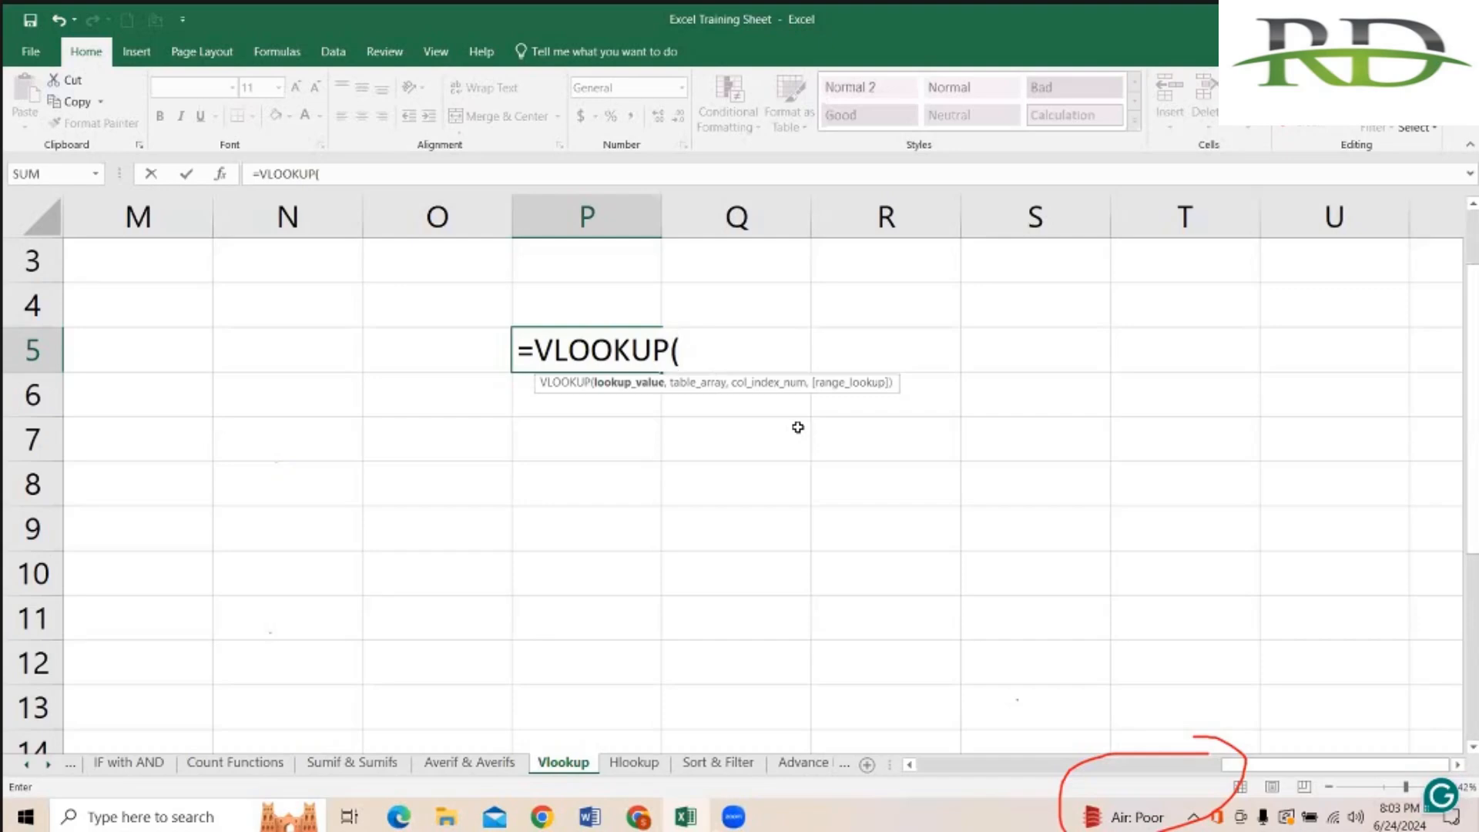
pyautogui.press('BackSpace')
pyautogui.press('BackSpace')
pyautogui.press('BackSpace')
pyautogui.press('BackSpace')
pyautogui.press('BackSpace')
pyautogui.press('BackSpace')
pyautogui.press('BackSpace')
pyautogui.press('BackSpace')
pyautogui.press('BackSpace')
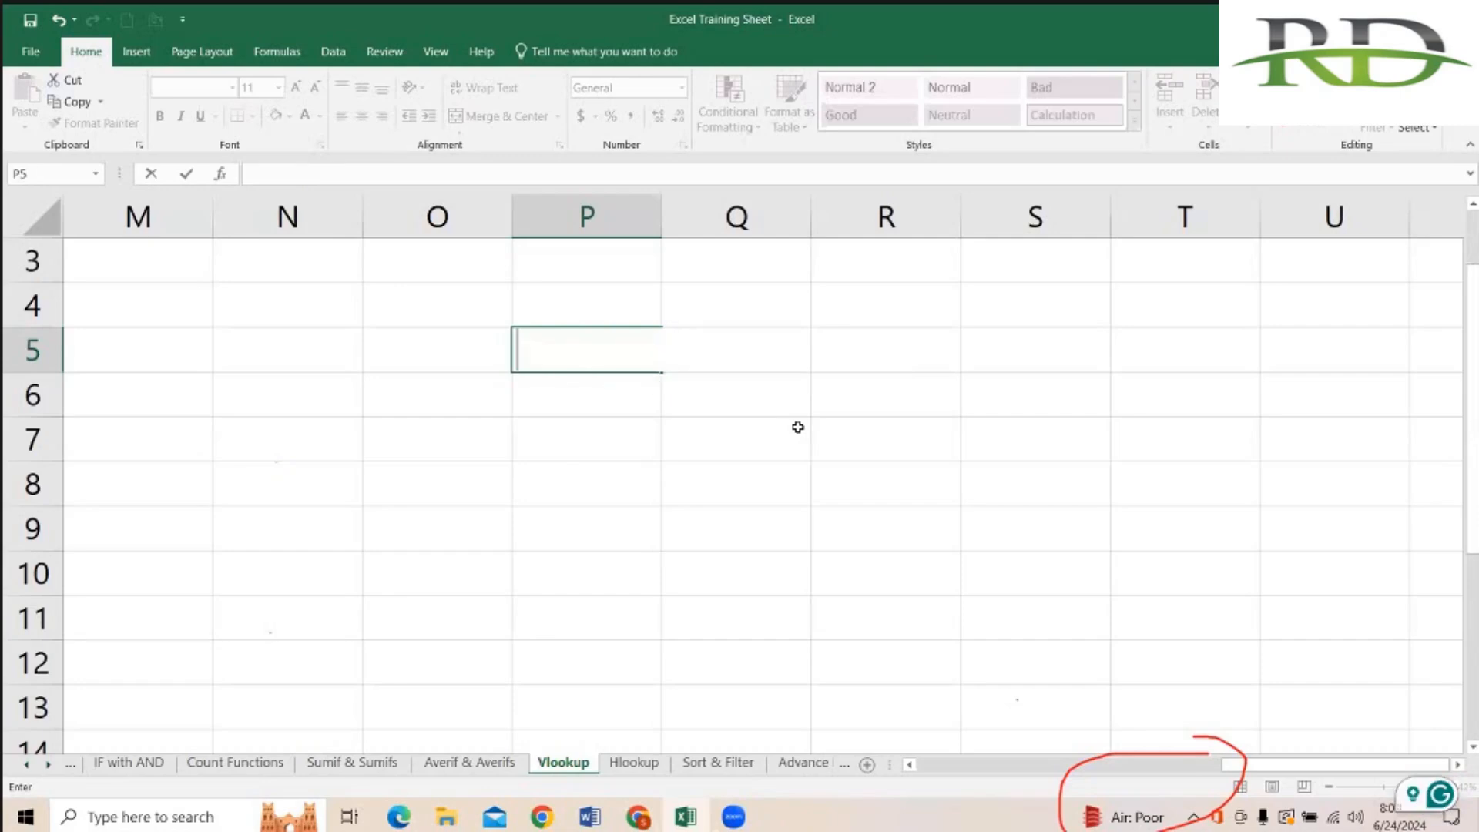
# Step: Clear the Total Sales results L6:L13 from the small Order ID table
pyautogui.press('Left')
pyautogui.press('Left')
pyautogui.press('Left')
pyautogui.press('Left')
pyautogui.press('Left')
pyautogui.press('Left')
pyautogui.press('Left')
pyautogui.press('Left')
pyautogui.press('Left')
pyautogui.press('Left')
pyautogui.press('Left')
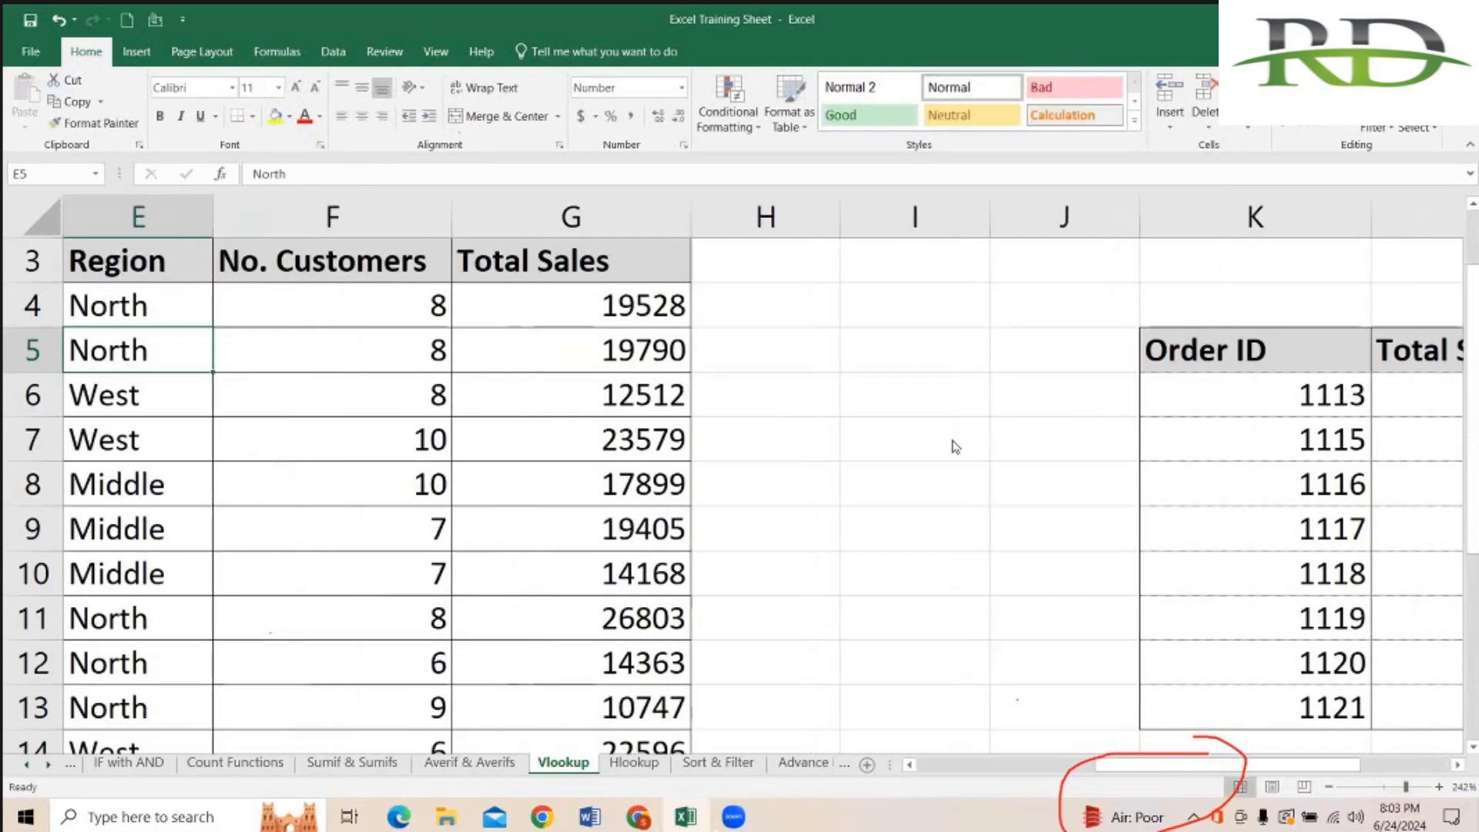
pyautogui.moveTo(1401, 787); pyautogui.dragTo(1387, 792)
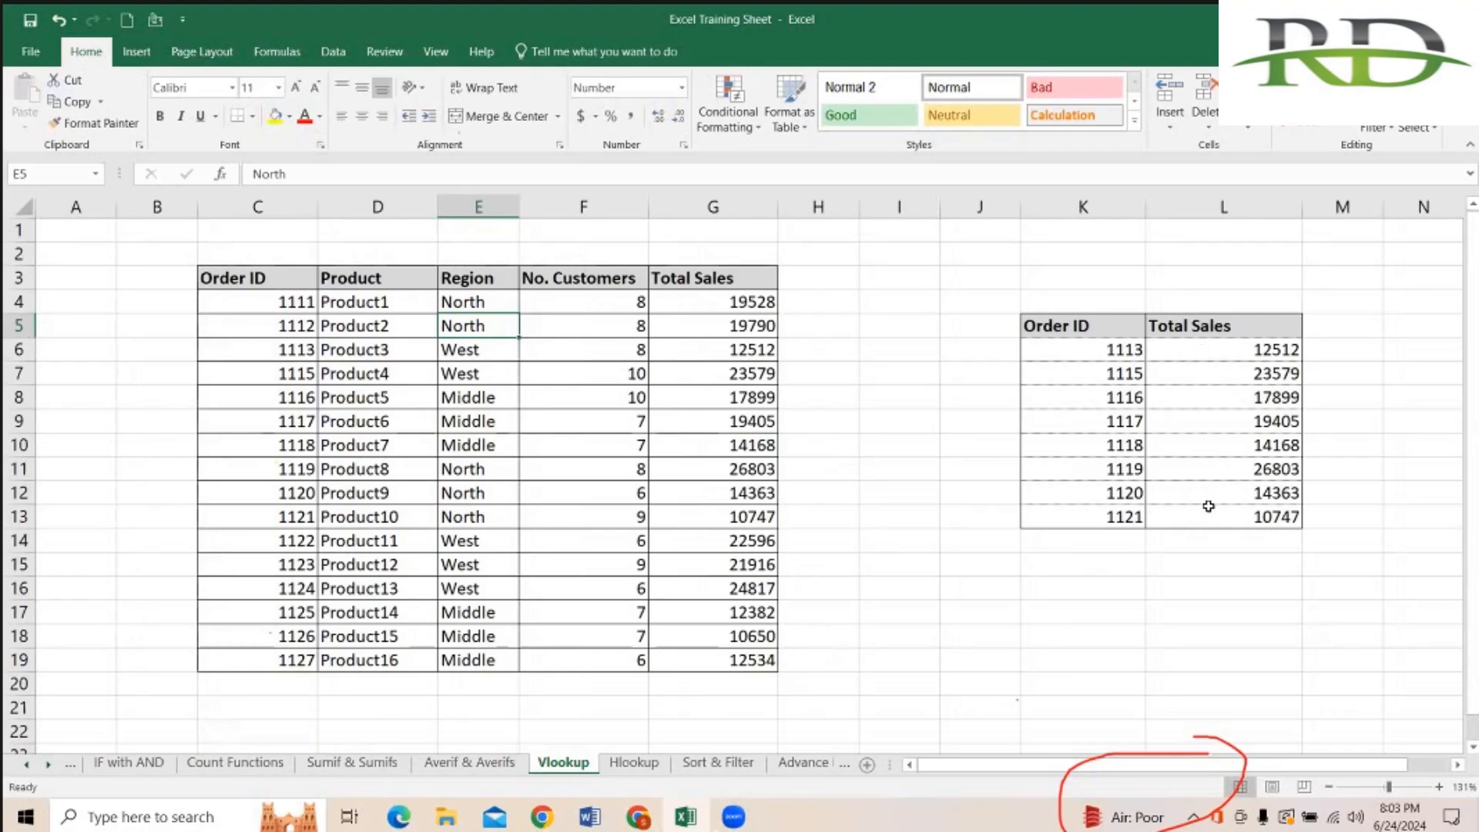
pyautogui.moveTo(1208, 350); pyautogui.dragTo(1208, 510)
pyautogui.click(1159, 612)
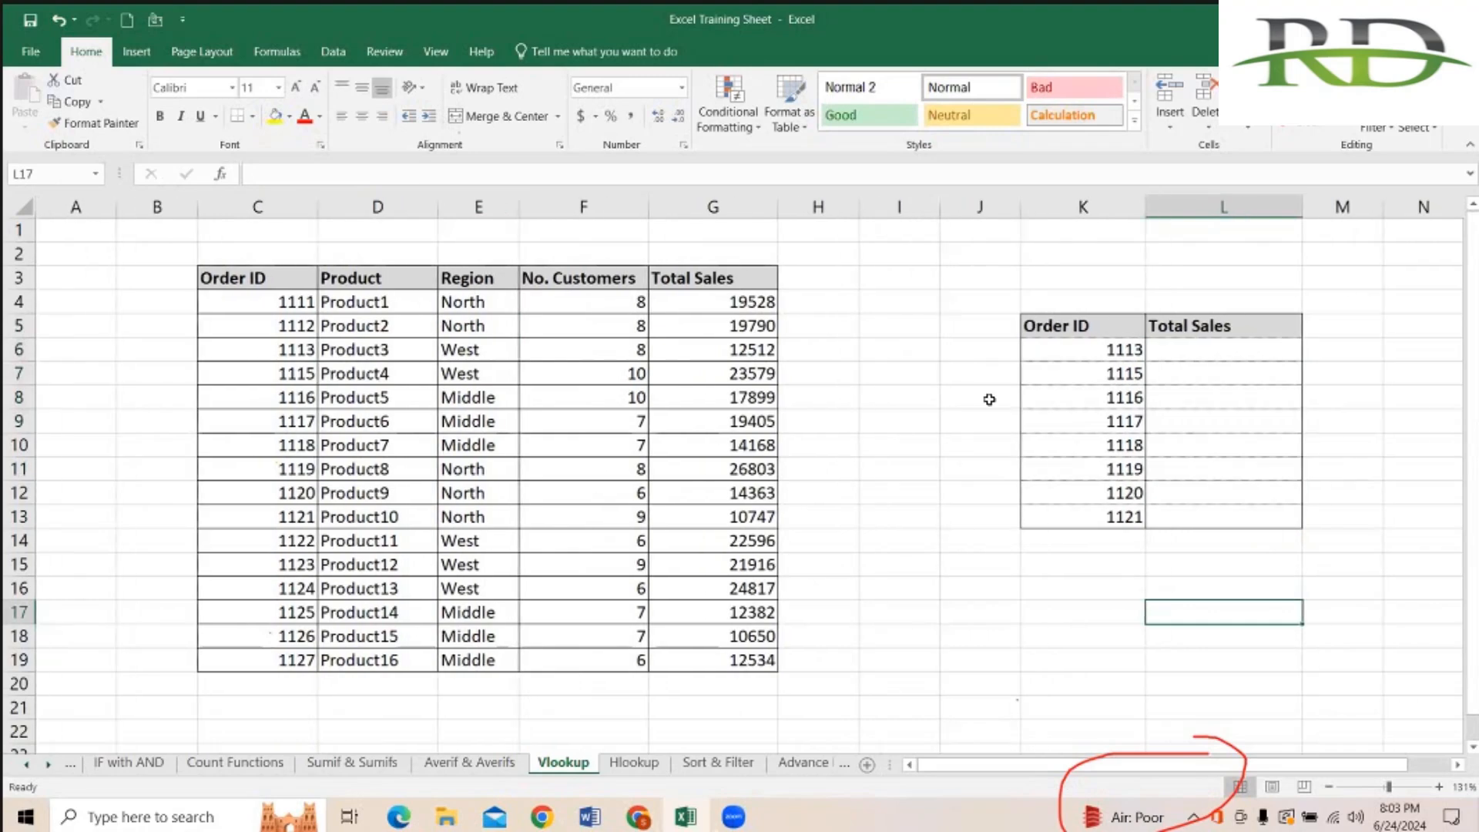
# Step: Merge and center K3:L3 above the small Order ID table and enter the title Table 1
pyautogui.moveTo(1099, 284); pyautogui.dragTo(1193, 282)
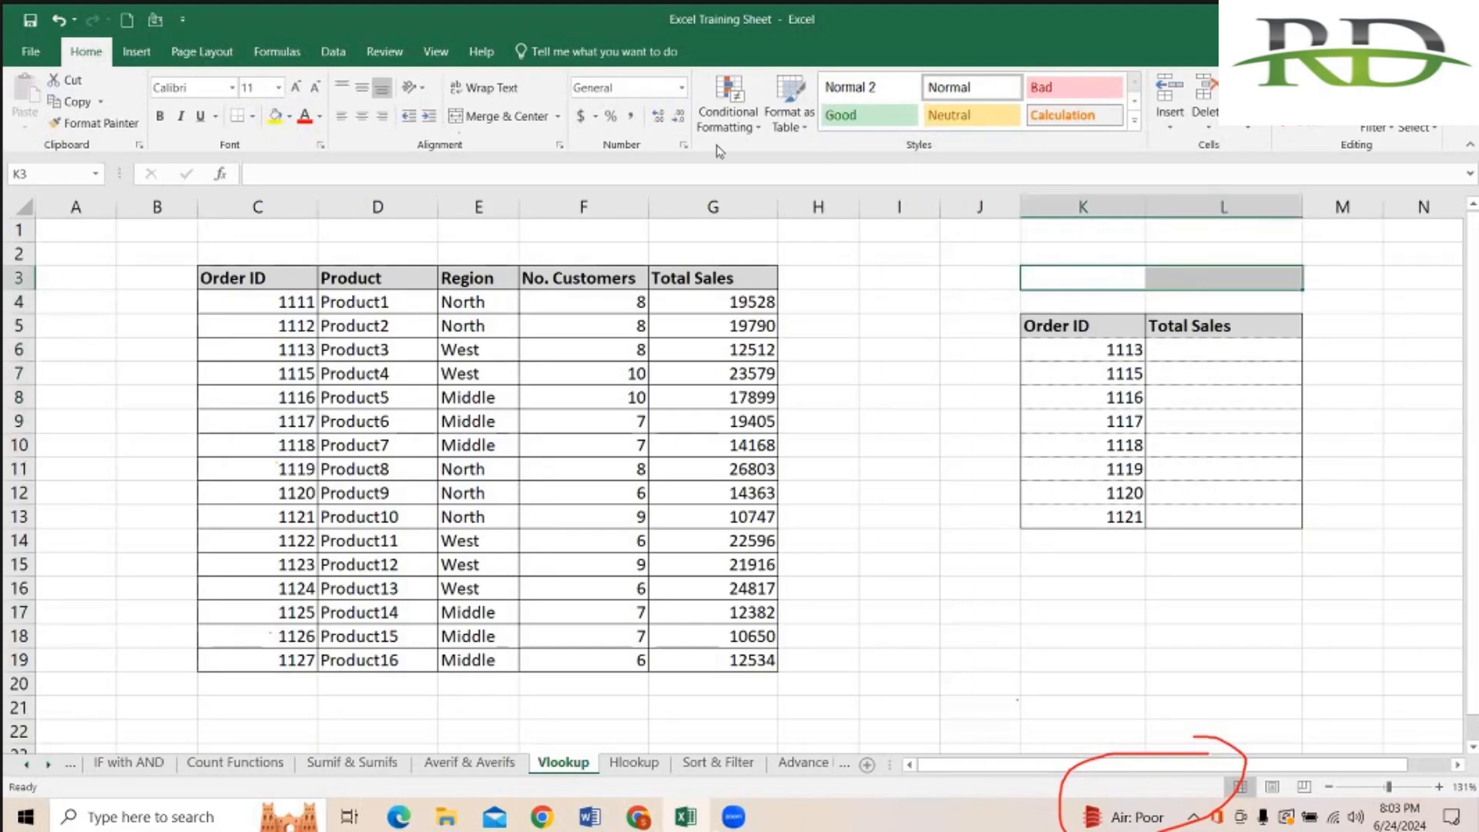
pyautogui.click(516, 122)
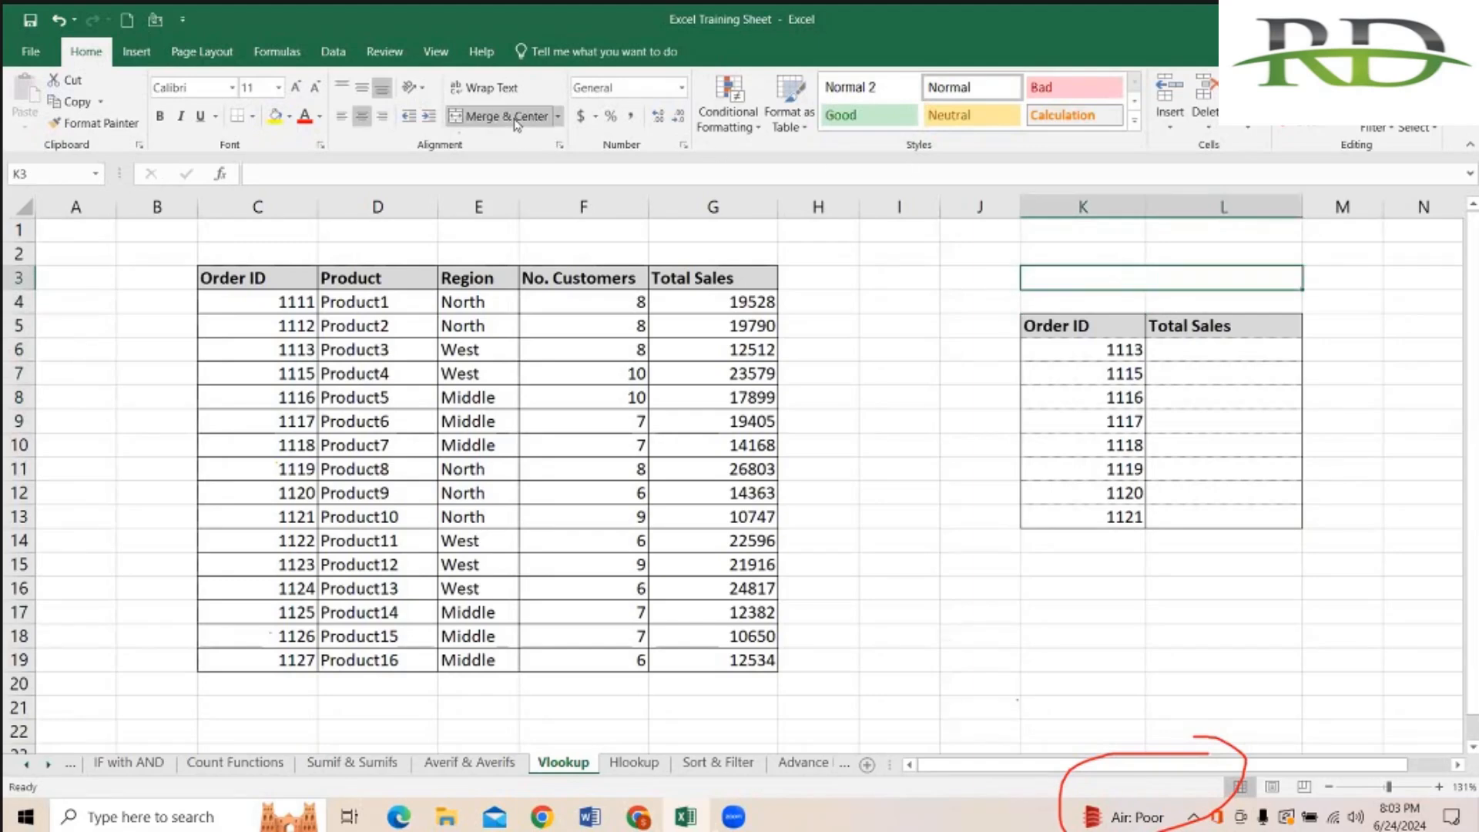
pyautogui.write('Ta')
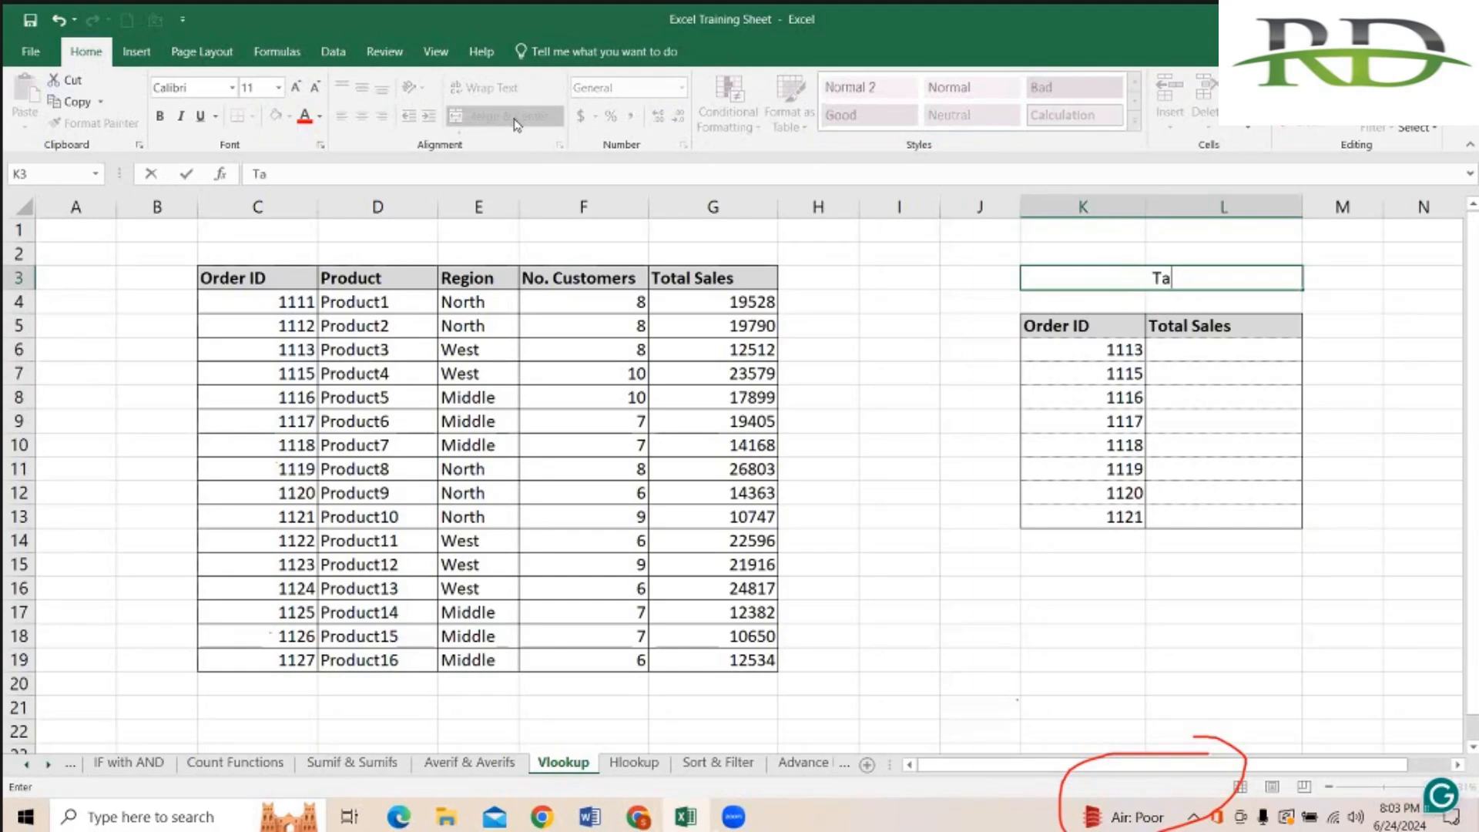
pyautogui.write('ble 1')
pyautogui.click(966, 590)
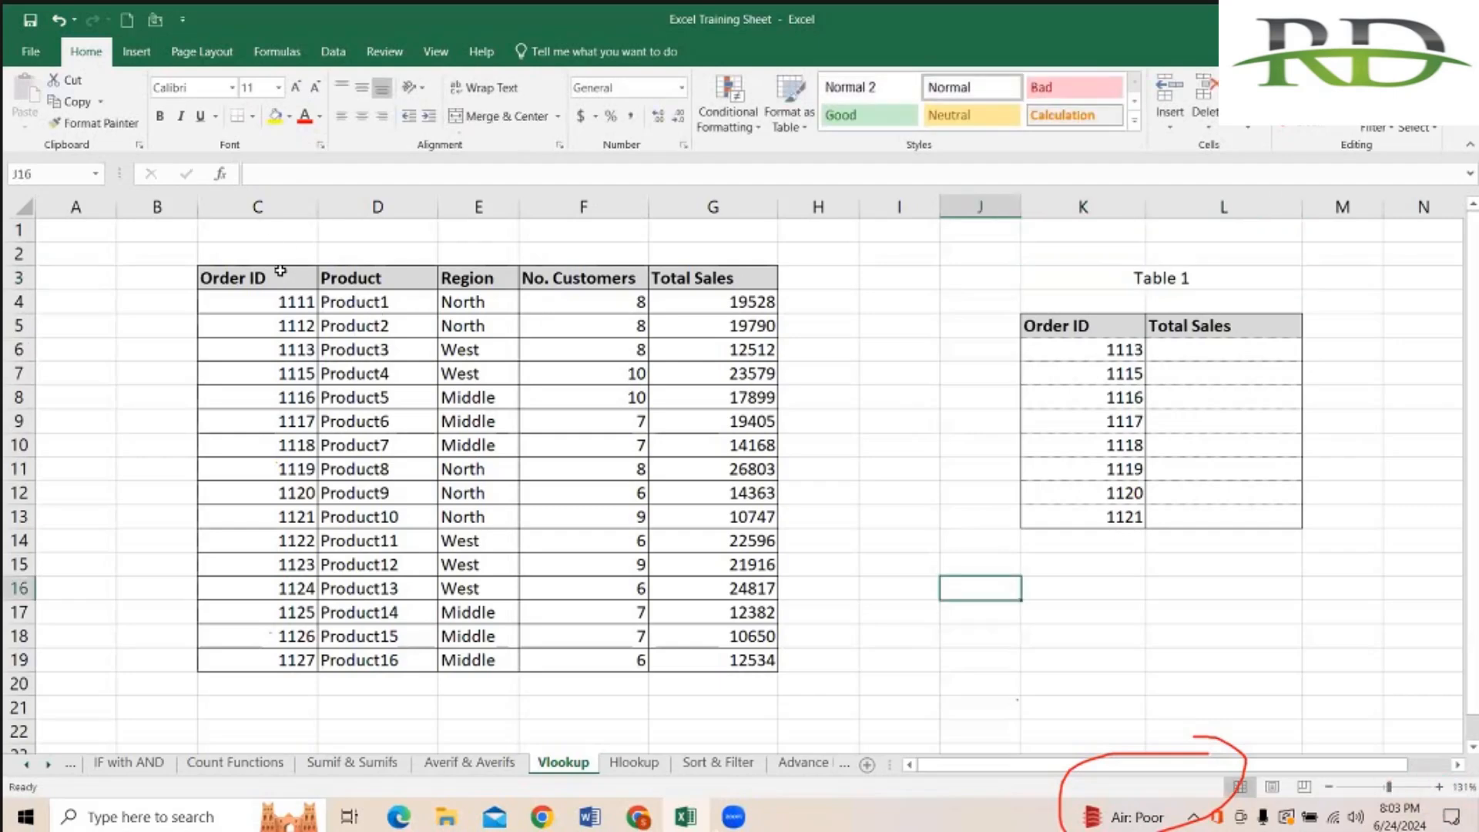
# Step: Merge and center C1:G1 above the main product table and enter the title Table 1
pyautogui.moveTo(258, 229); pyautogui.dragTo(708, 228)
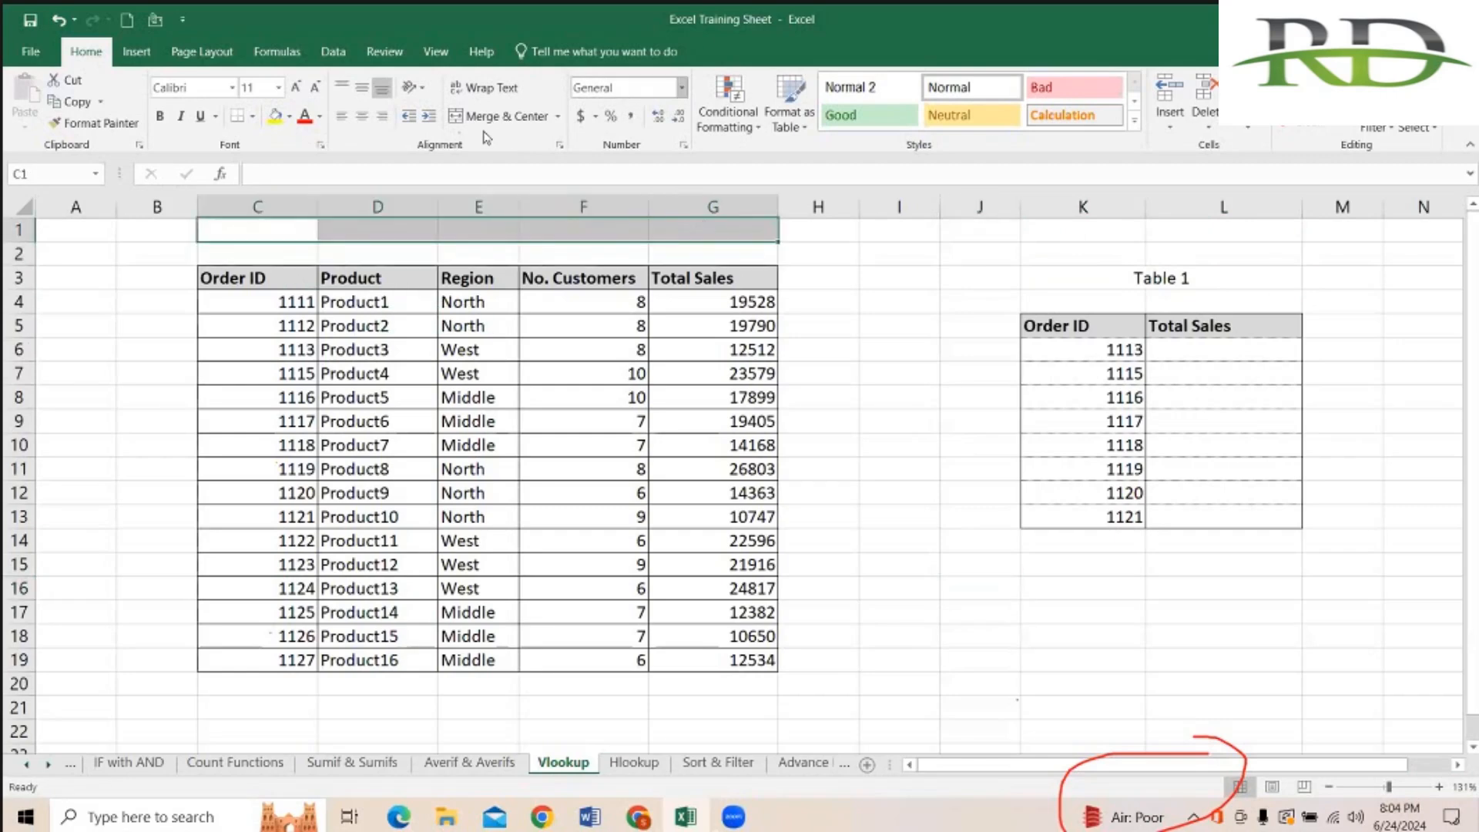
pyautogui.click(501, 116)
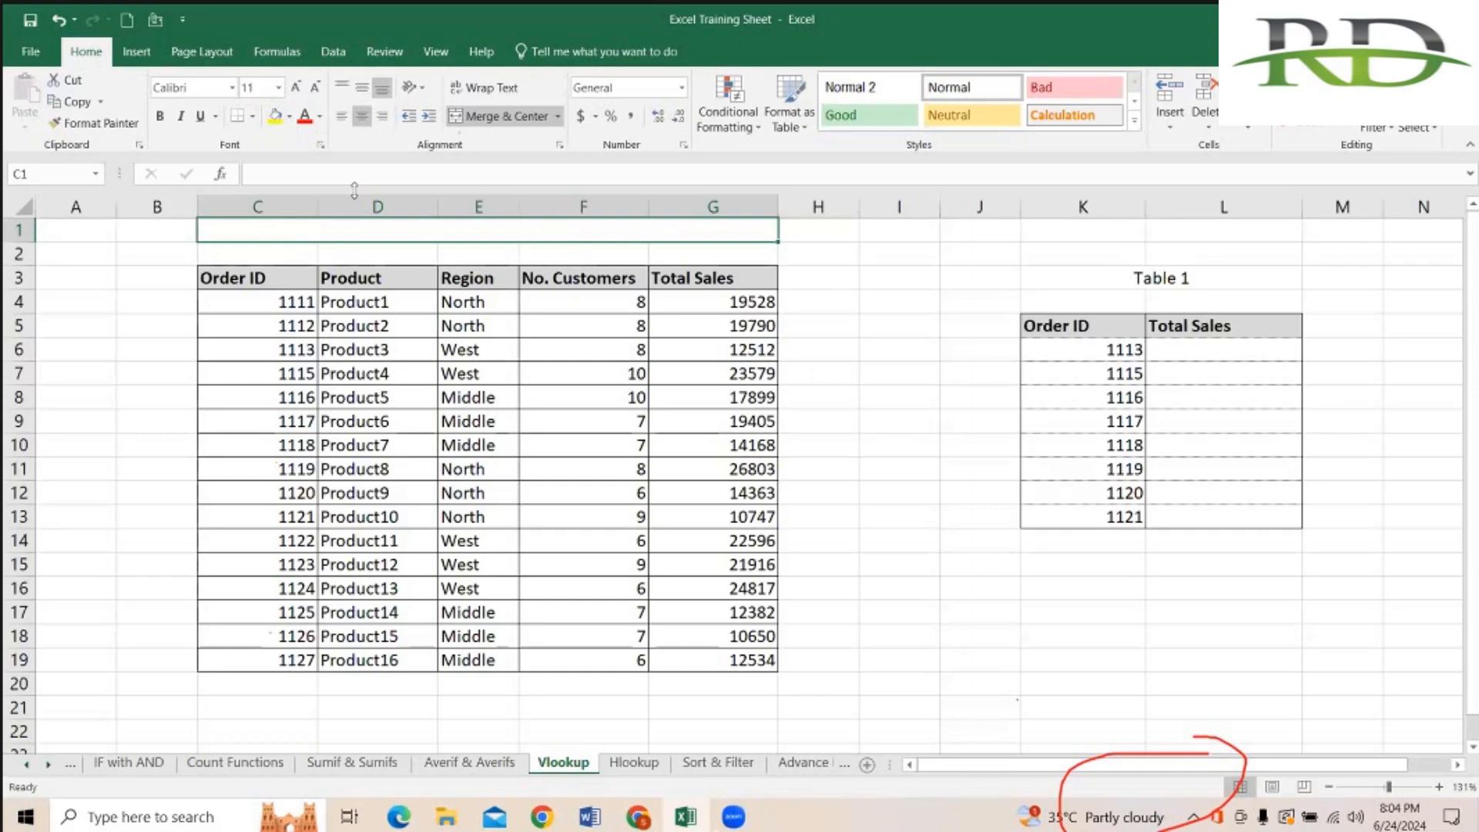
pyautogui.write('Tabl')
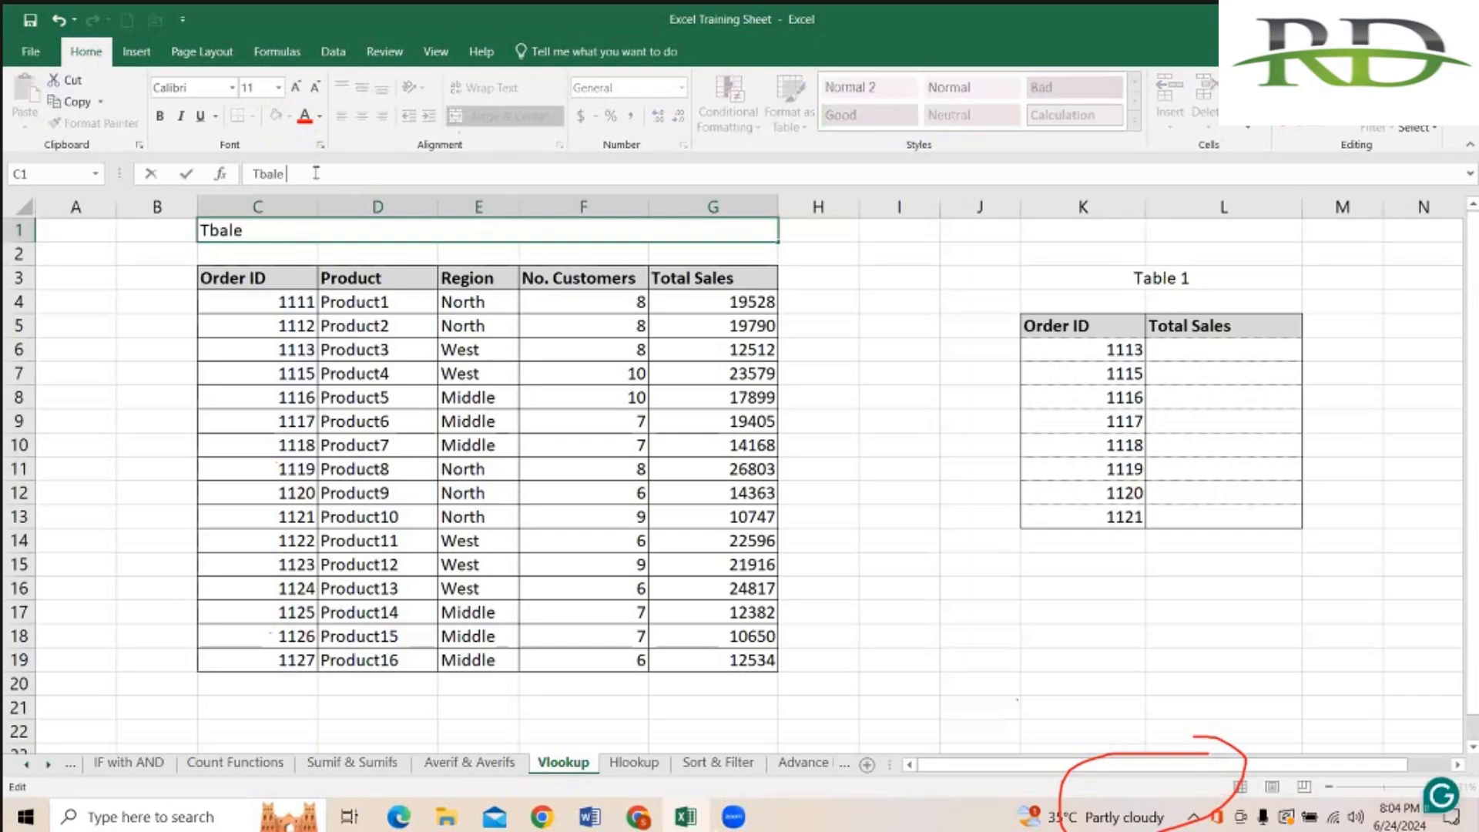
pyautogui.press('BackSpace')
pyautogui.press('BackSpace')
pyautogui.write('ble 1')
# Step: Change the title in K3 above the small Order ID table to Table 2
pyautogui.click(1114, 280)
pyautogui.click(330, 176)
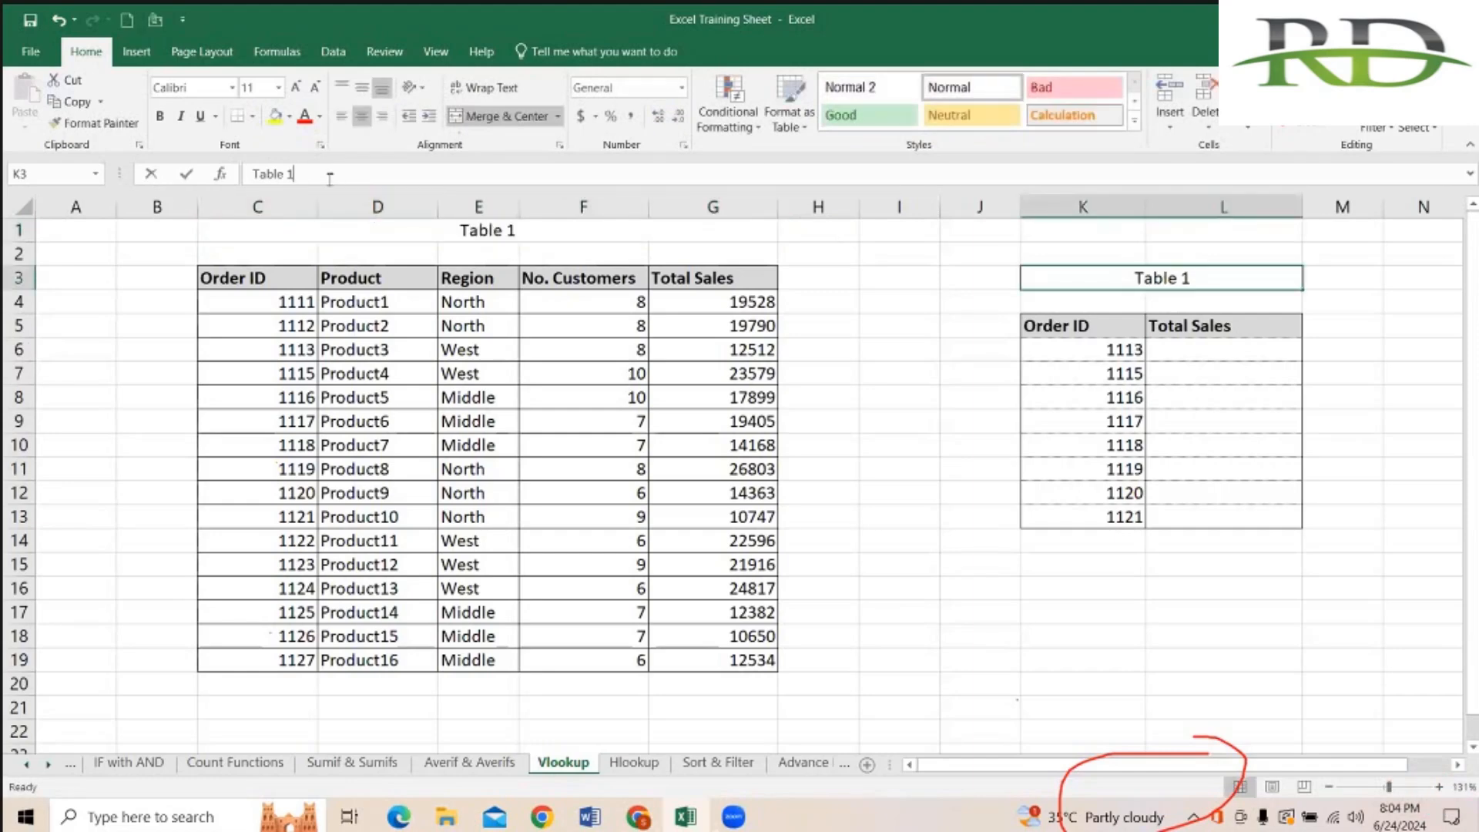
pyautogui.write('2')
pyautogui.press('BackSpace')
pyautogui.press('BackSpace')
pyautogui.write('2')
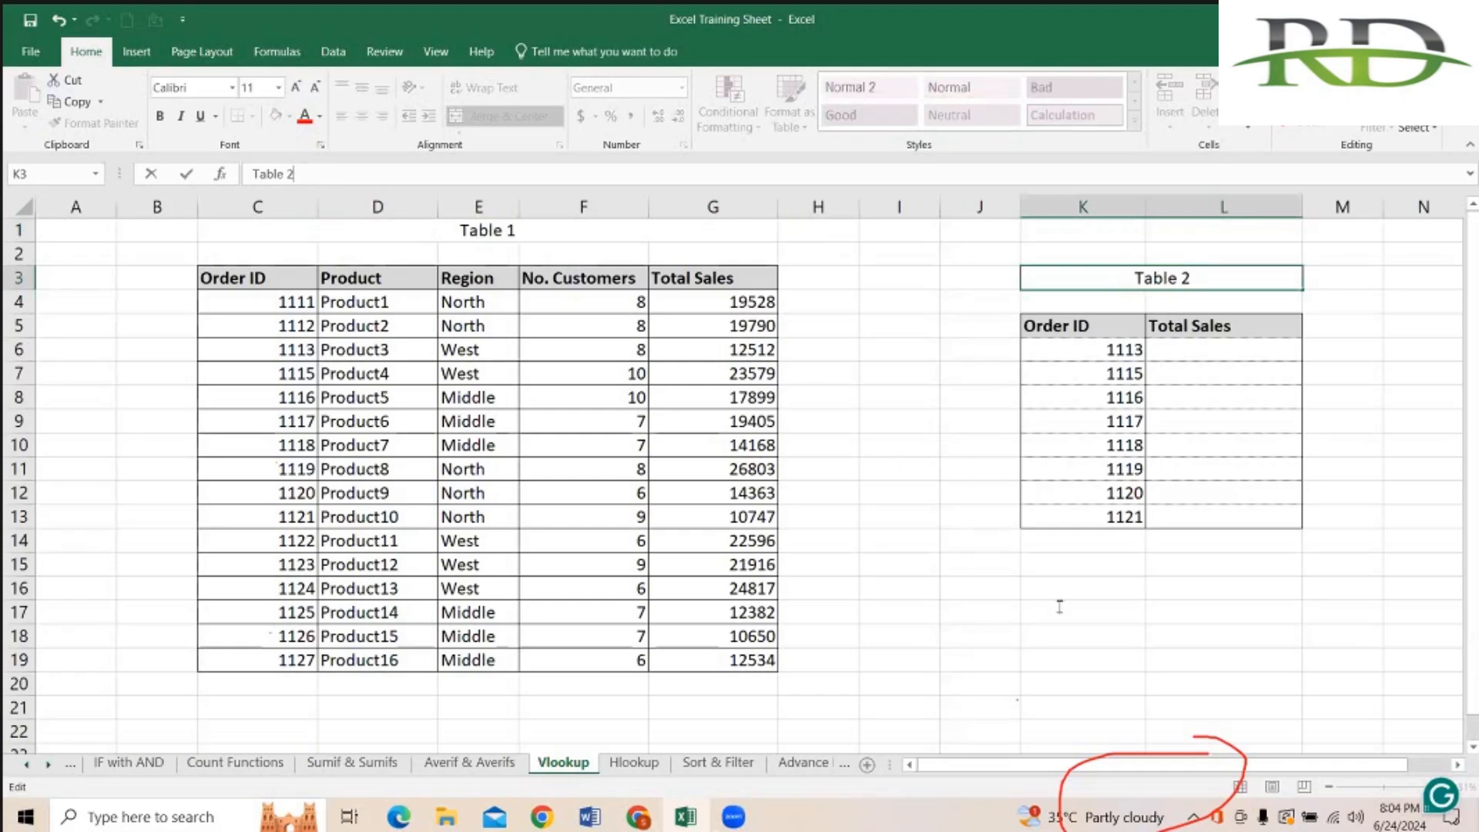
# Step: Begin a VLOOKUP formula in K15 to review its arguments, and discard the entry
pyautogui.click(1078, 568)
pyautogui.write('=')
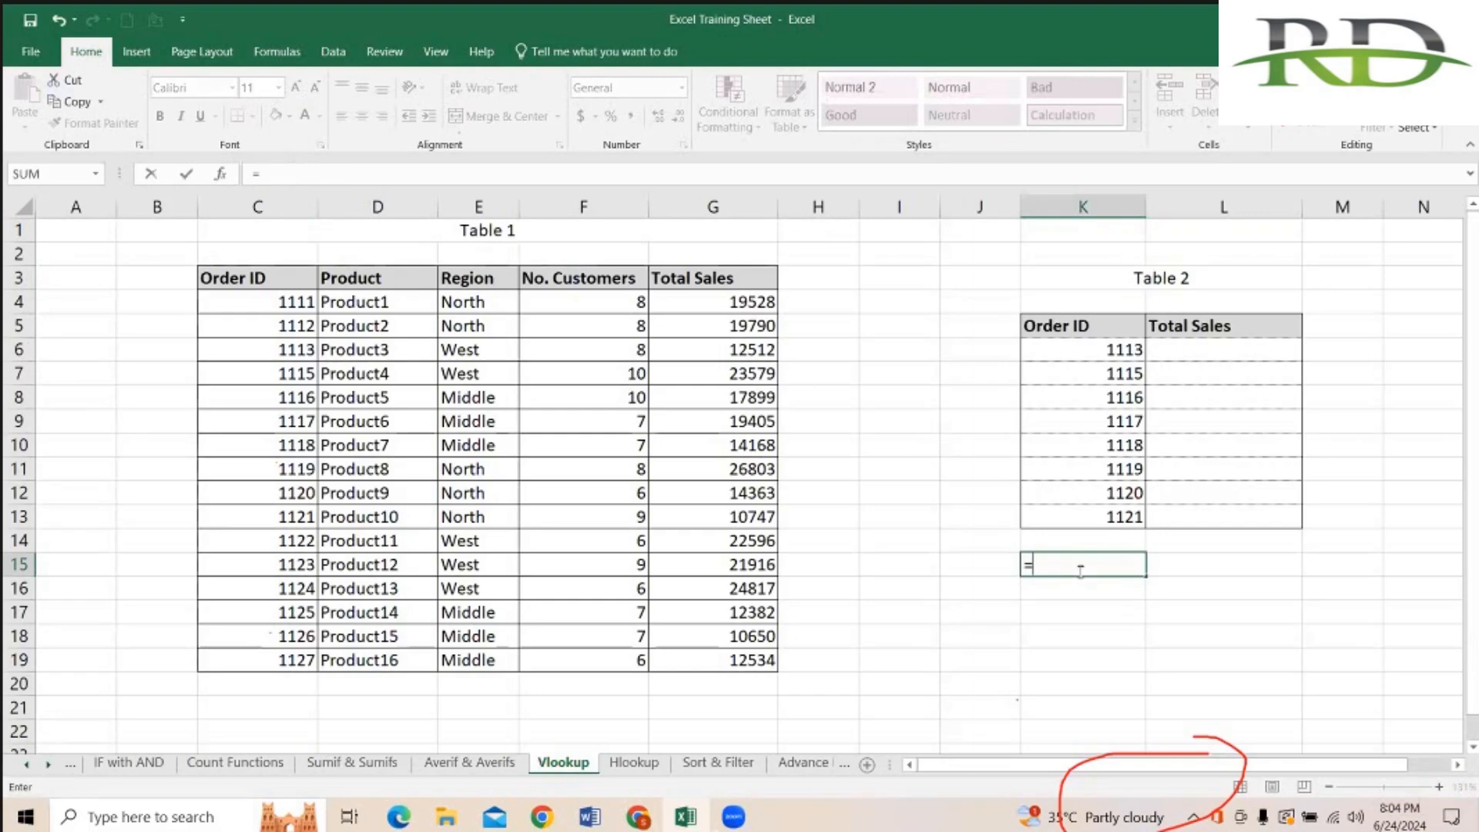
pyautogui.write('VLOOKUP(')
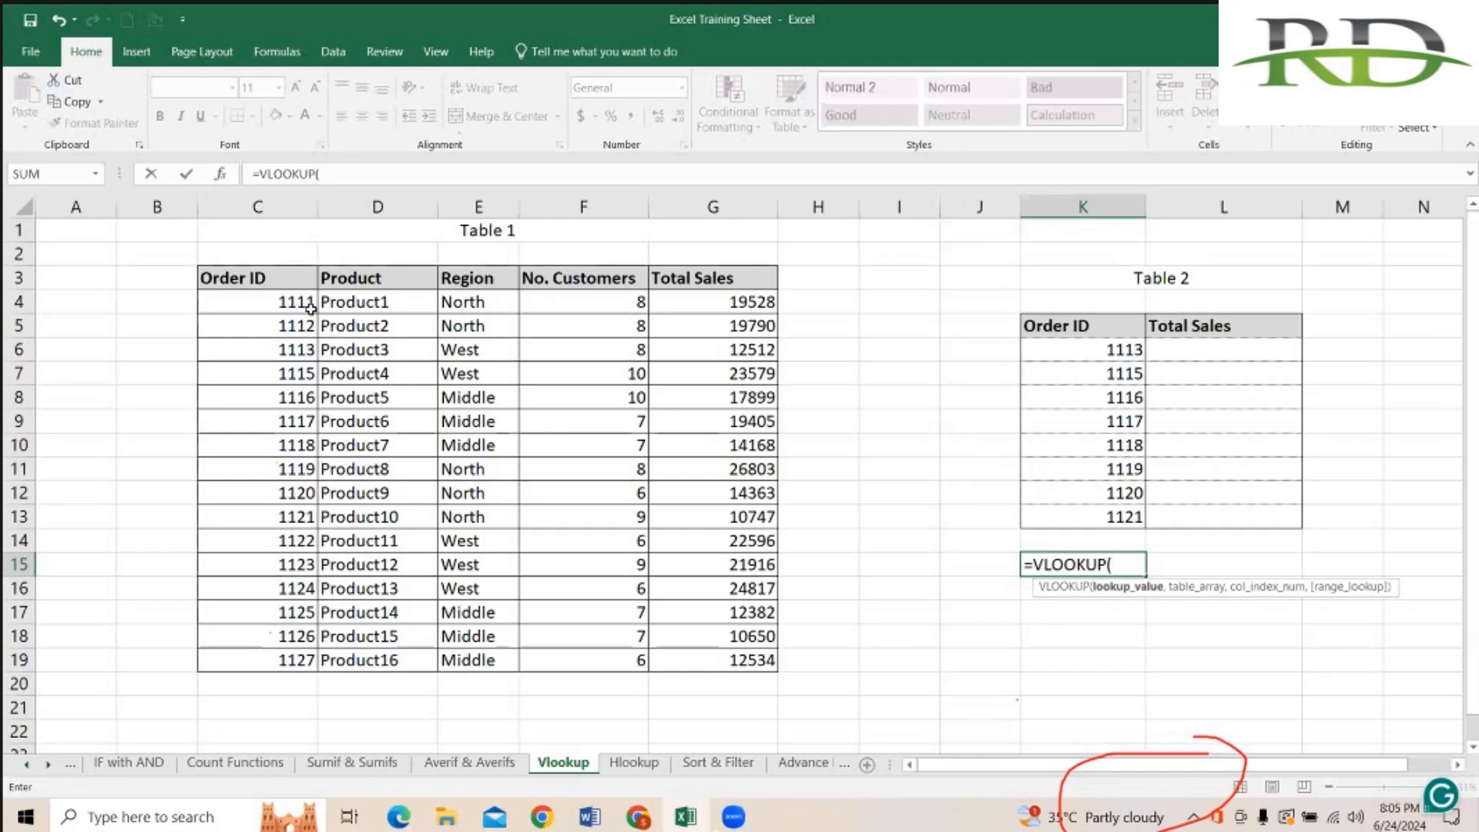
pyautogui.press('Escape')
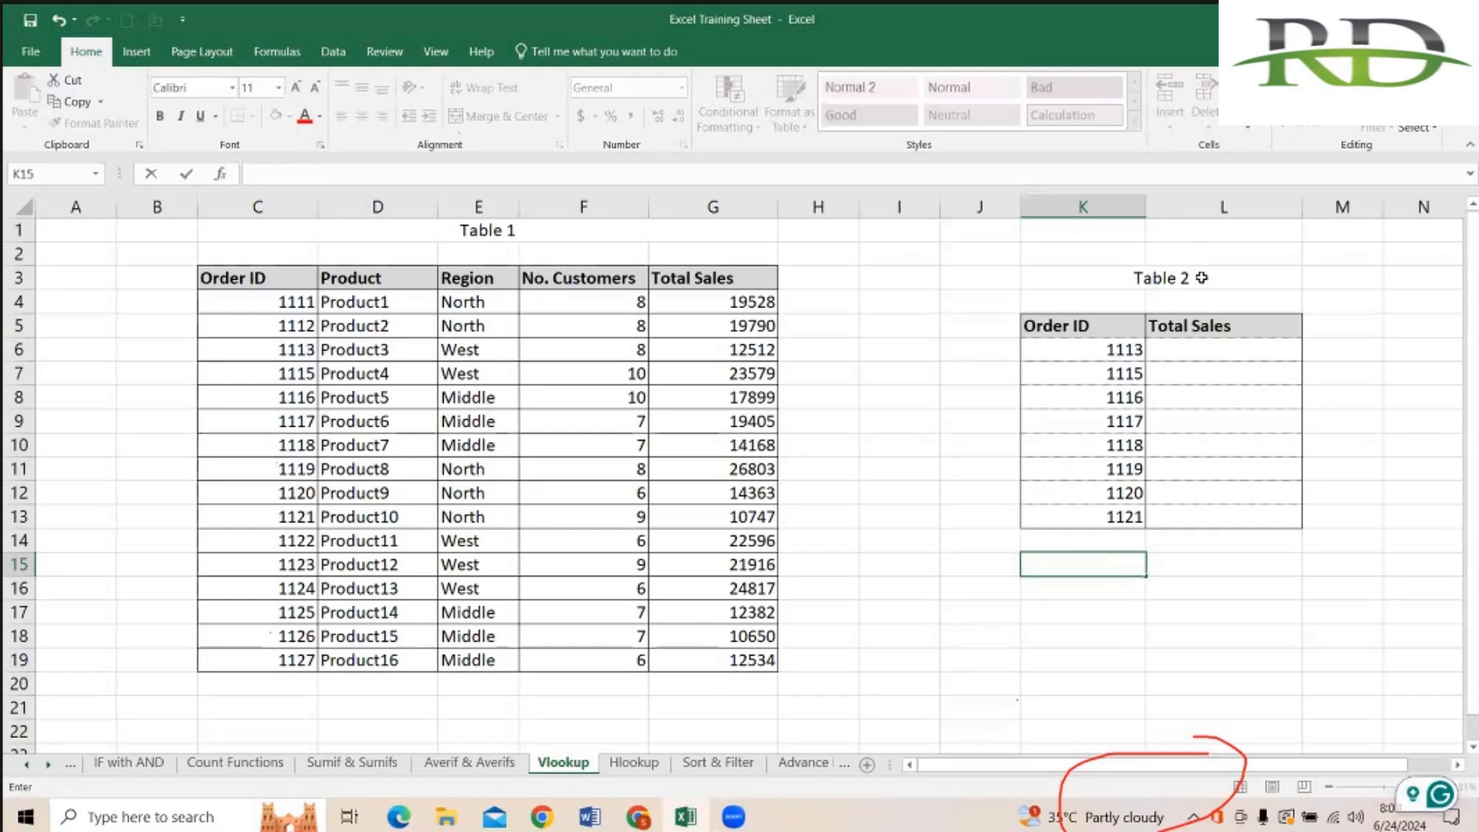
# Step: Examine the Order ID column K5:K13 in Table 2 as the source of the lookup values
pyautogui.moveTo(1093, 328); pyautogui.dragTo(1091, 517)
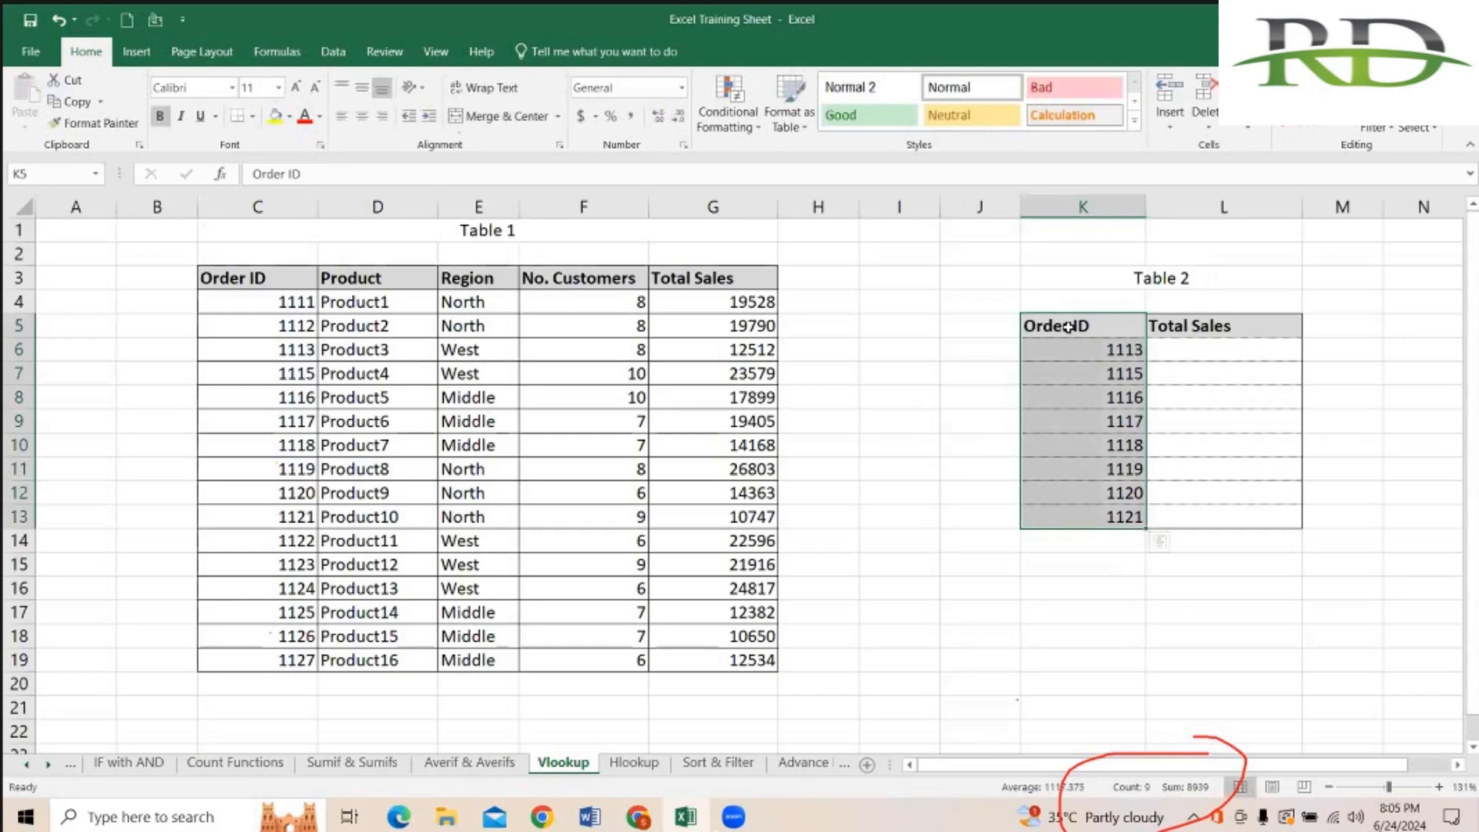
pyautogui.click(881, 422)
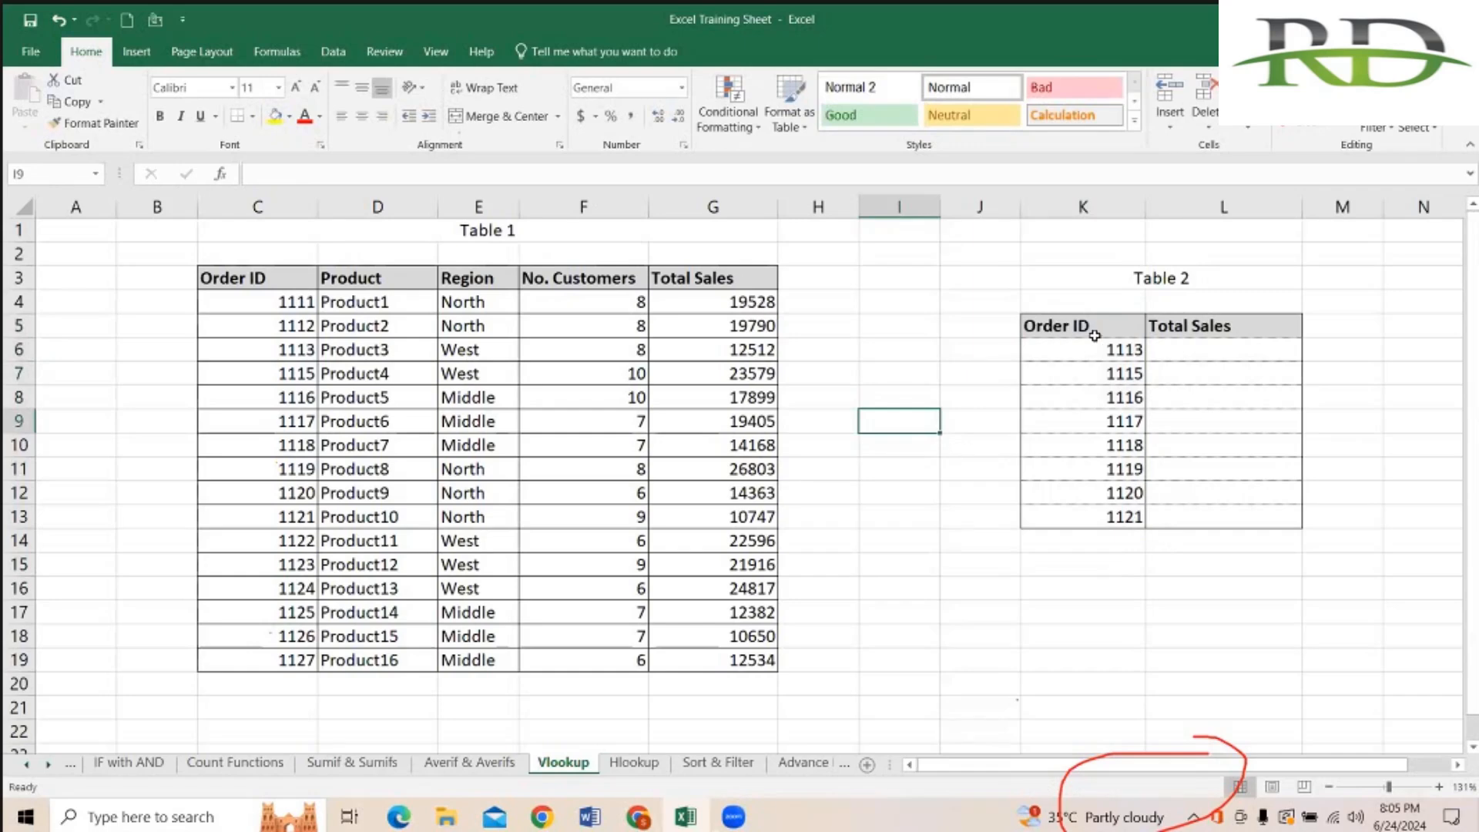
# Step: Compare the Order ID column C3:C19 in Table 1 with the Order ID column K5:K13 in Table 2
pyautogui.moveTo(255, 282); pyautogui.dragTo(274, 655)
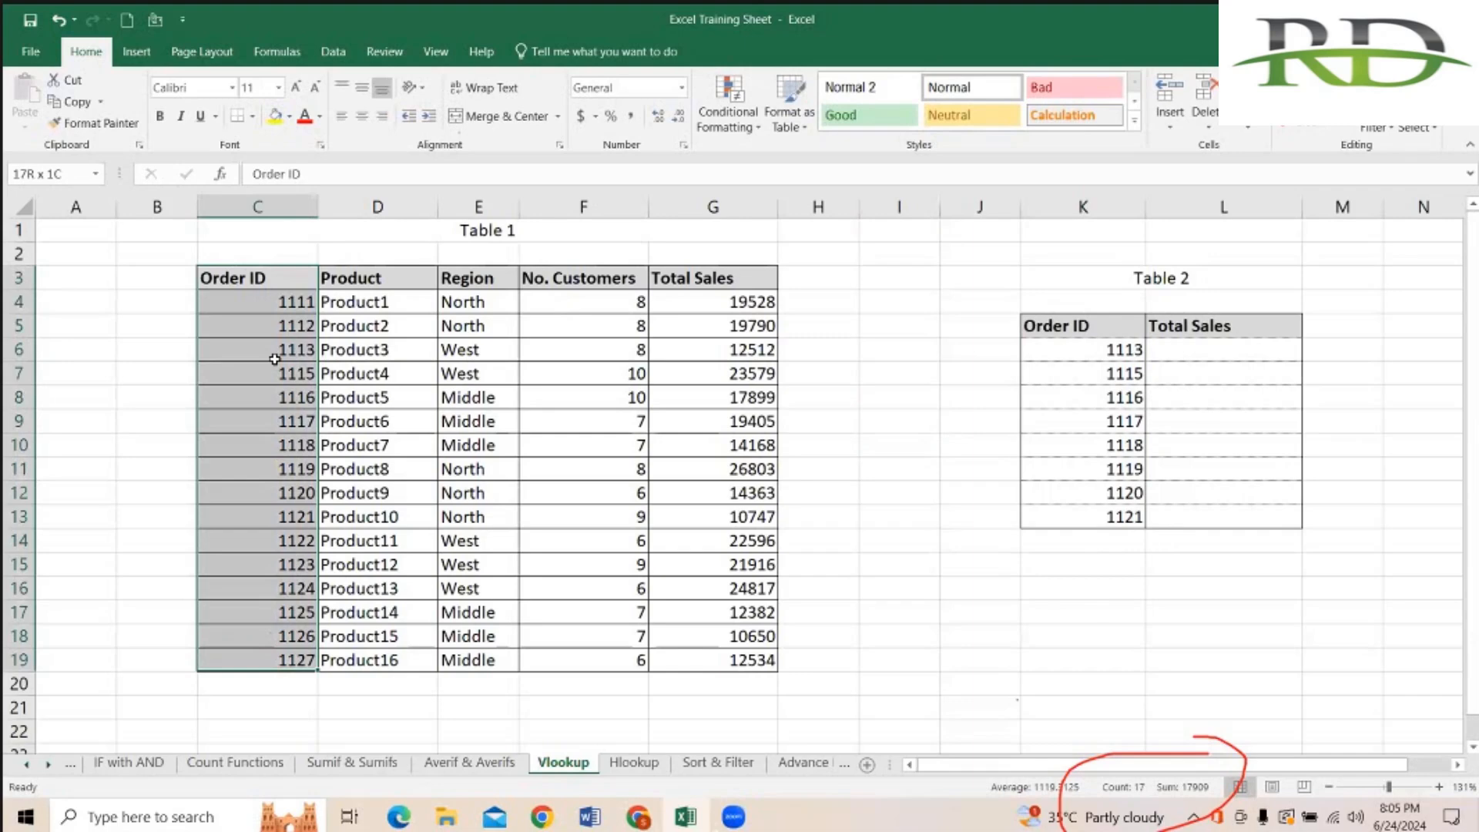
pyautogui.click(876, 421)
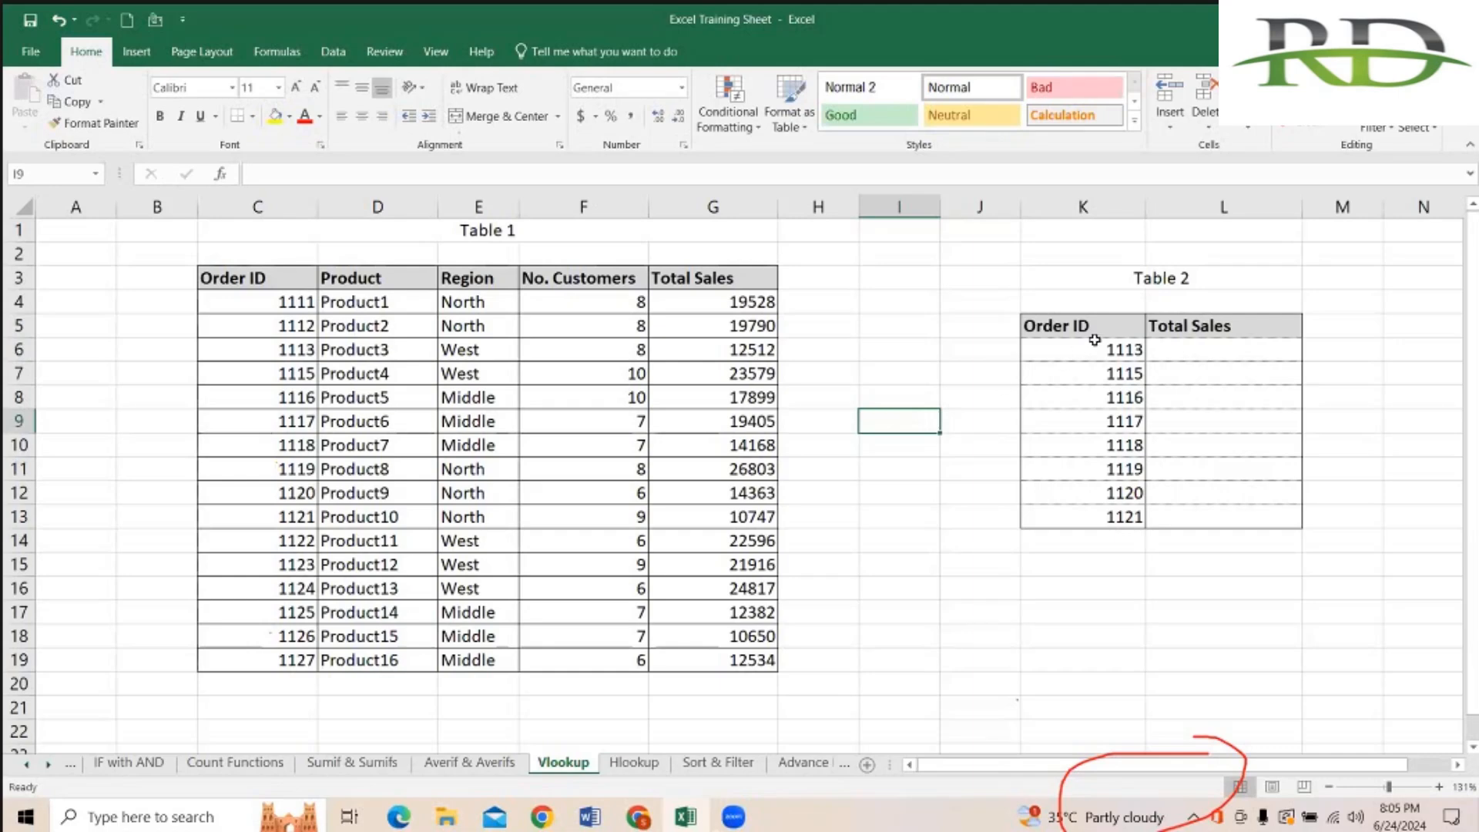
pyautogui.click(1075, 328)
pyautogui.keyDown('shift'); pyautogui.click(1079, 516); pyautogui.keyUp('shift')
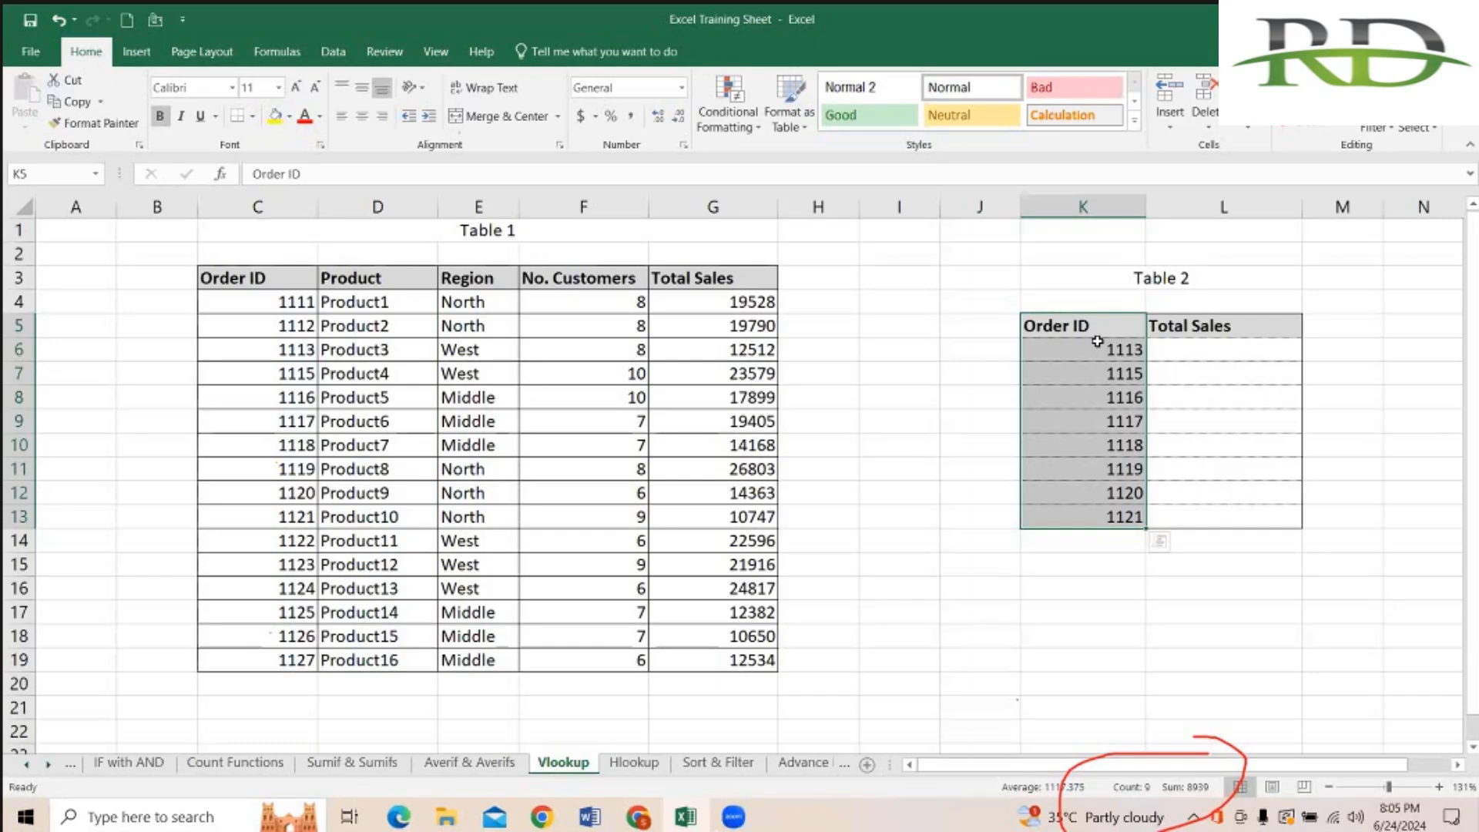
pyautogui.click(1149, 594)
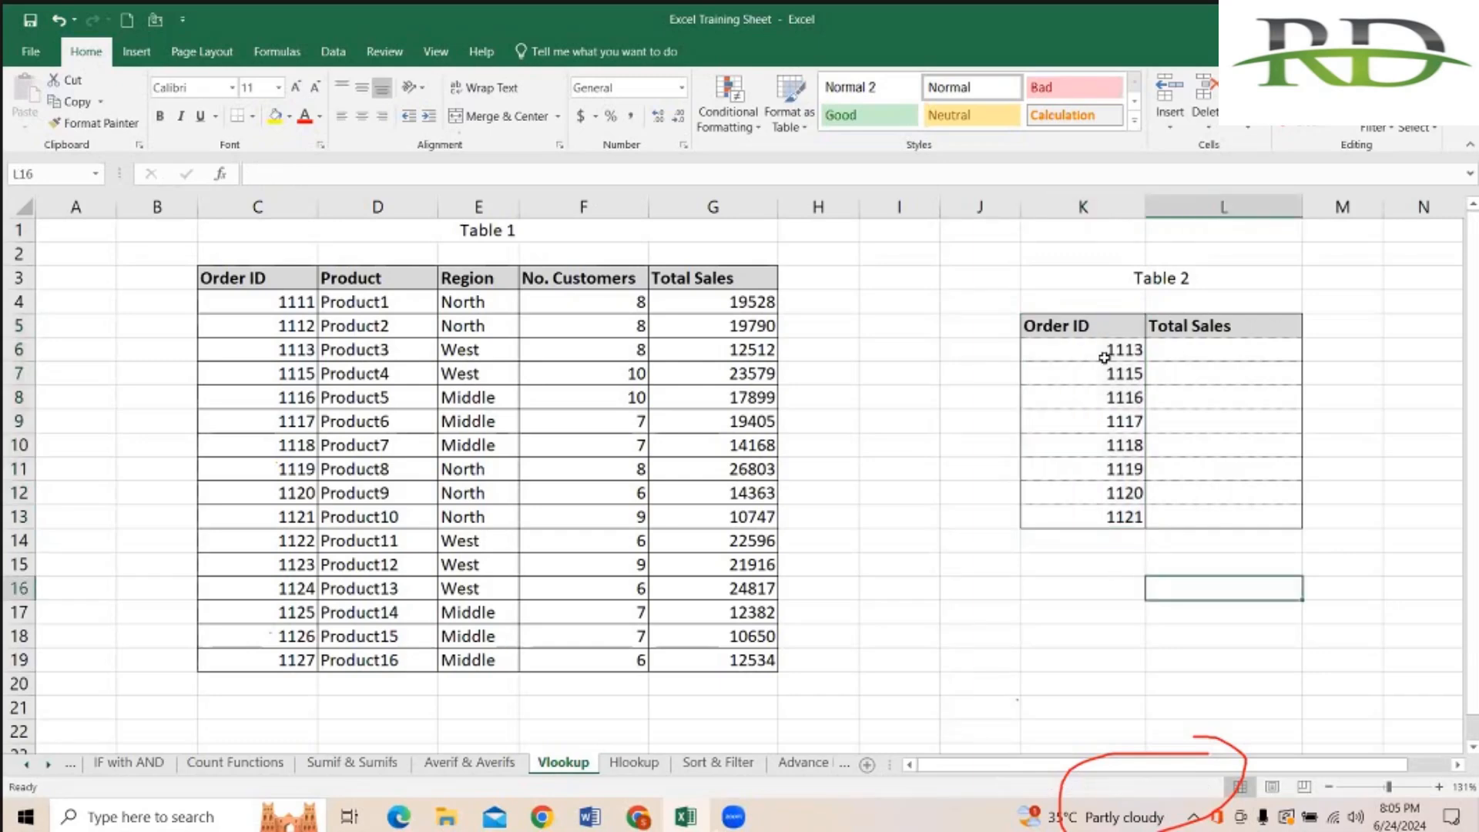
pyautogui.click(1045, 578)
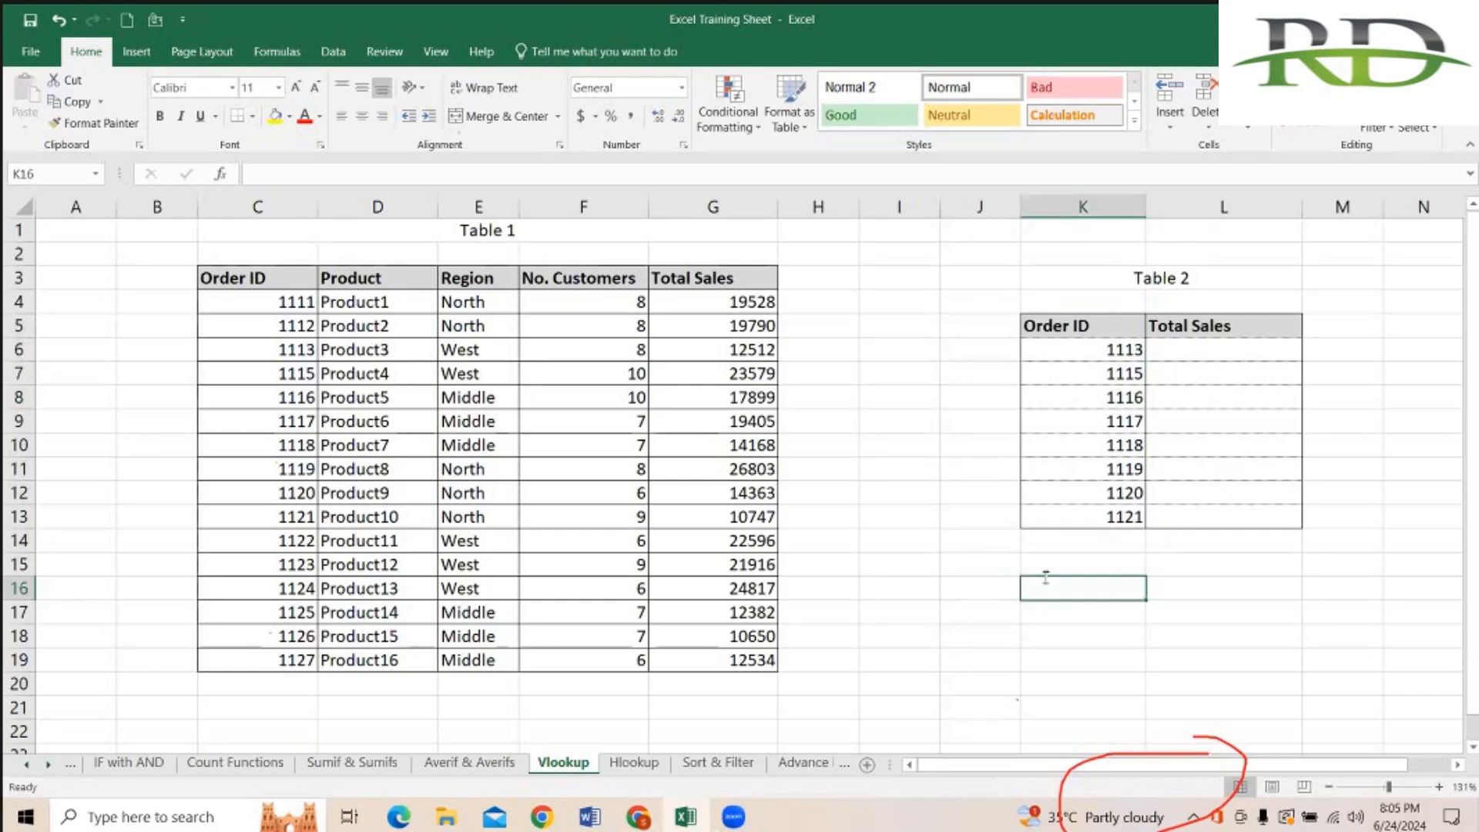
pyautogui.write('=VLOOKUP(')
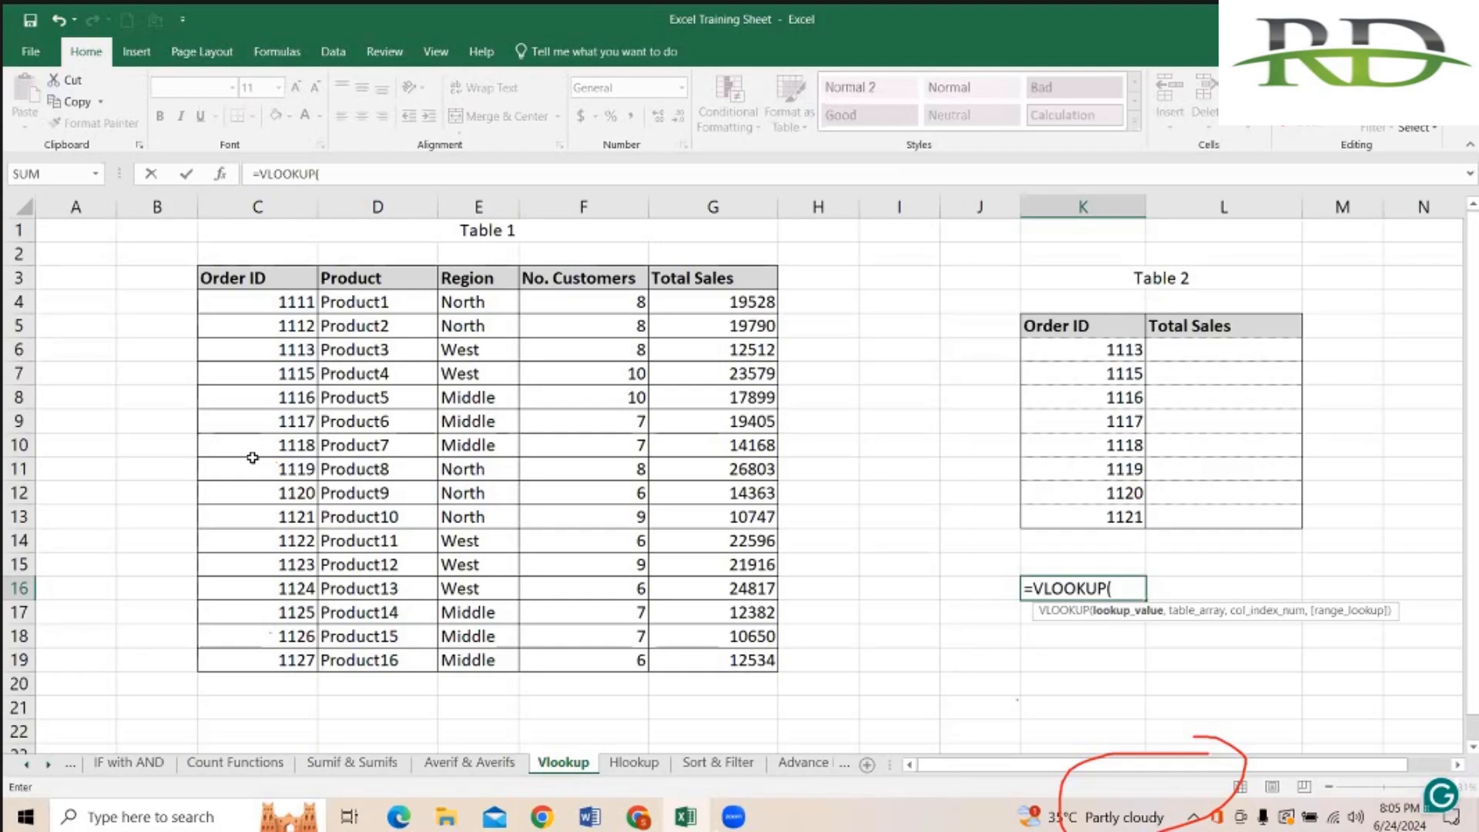
pyautogui.click(1054, 349)
pyautogui.write(',')
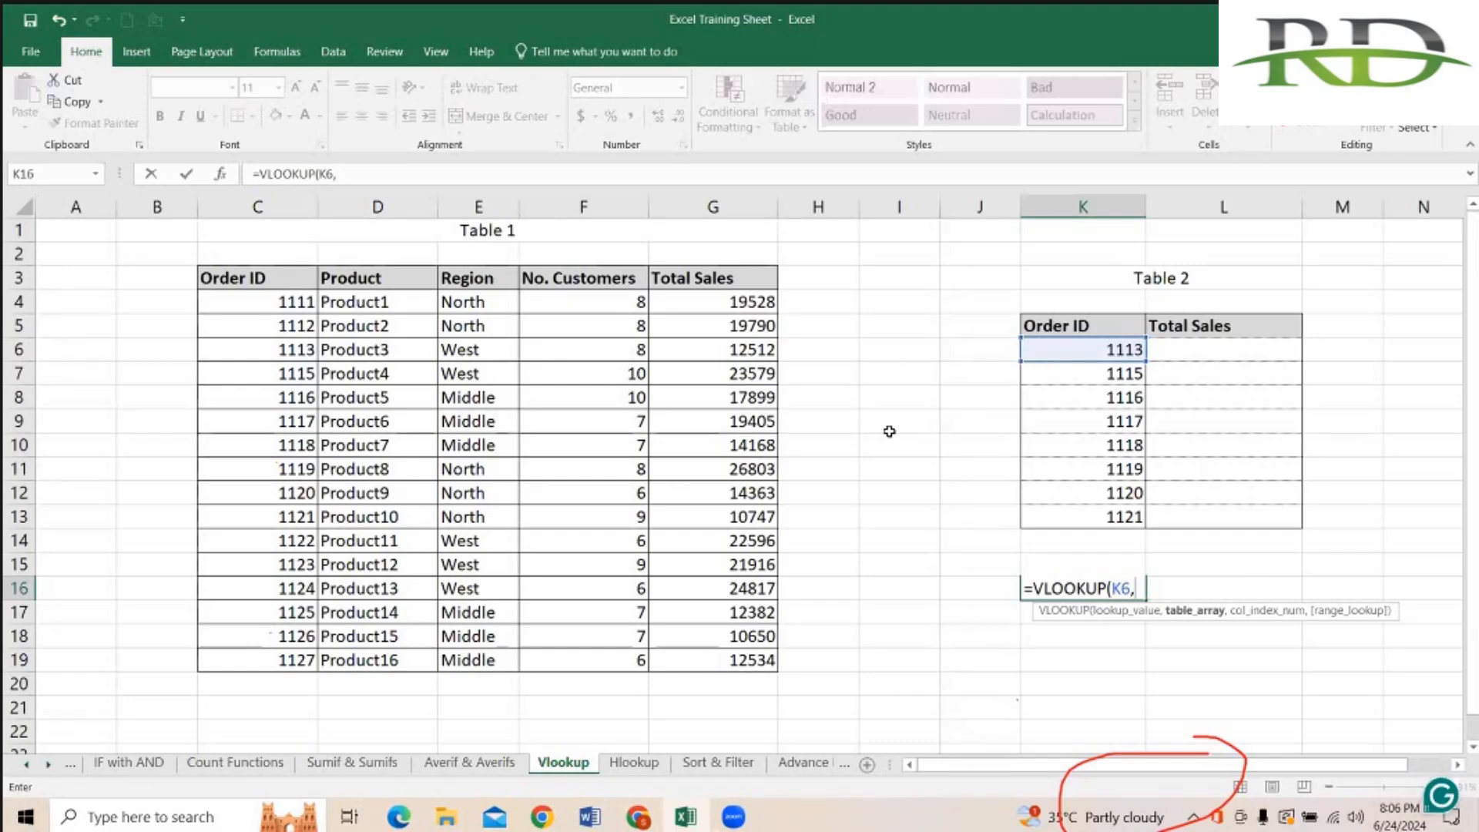
pyautogui.press('BackSpace')
pyautogui.press('BackSpace')
pyautogui.press('BackSpace')
pyautogui.press('BackSpace')
pyautogui.press('BackSpace')
pyautogui.press('BackSpace')
pyautogui.press('BackSpace')
pyautogui.press('BackSpace')
pyautogui.press('BackSpace')
pyautogui.press('BackSpace')
pyautogui.press('BackSpace')
pyautogui.press('BackSpace')
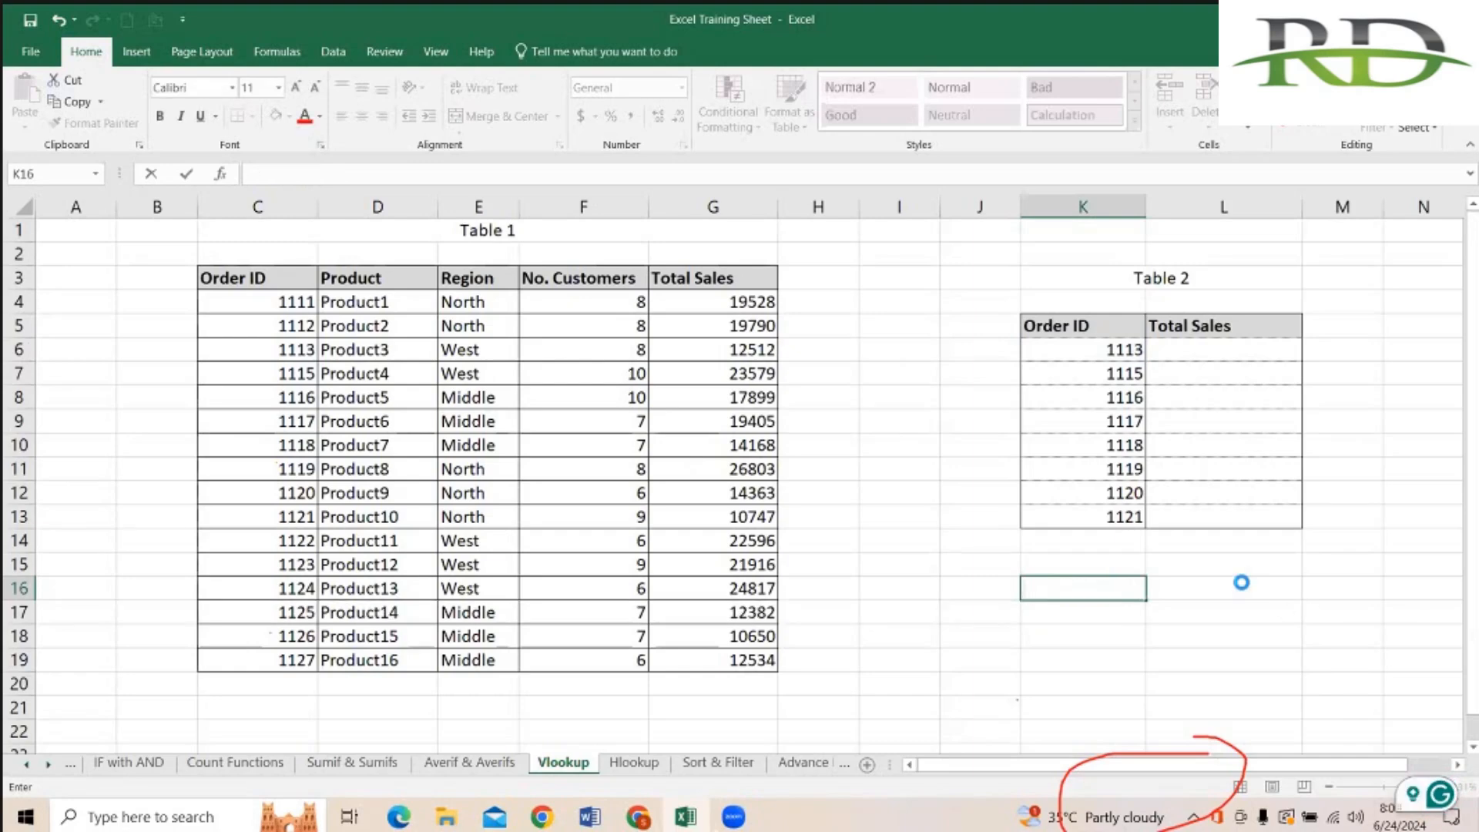
pyautogui.press('Escape')
# Step: Start a VLOOKUP formula in K16 with K6 as the lookup value and the Table 1 range C3:G19 as the table array
pyautogui.write('=')
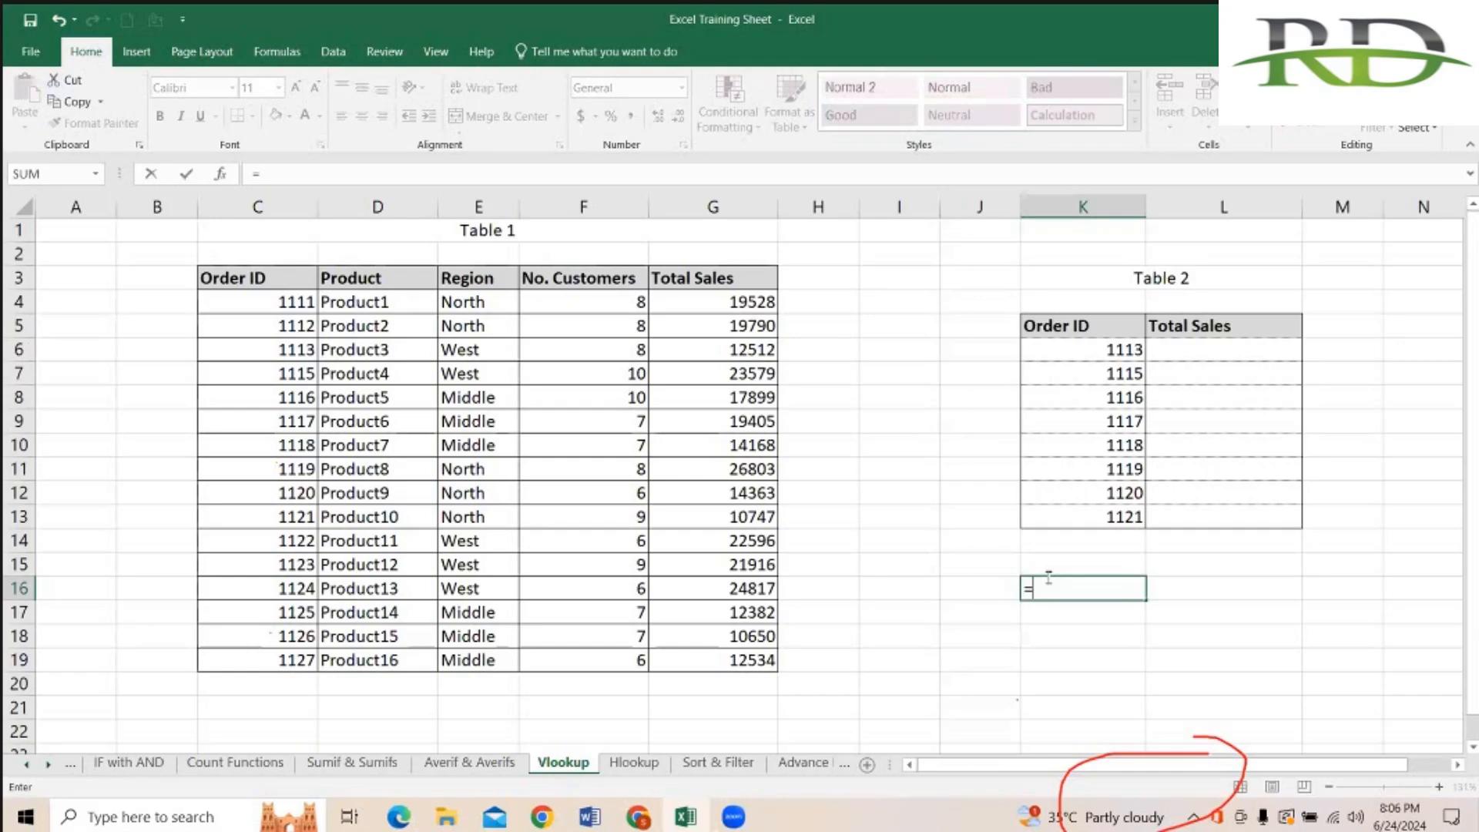
pyautogui.write('vl')
pyautogui.press('Tab')
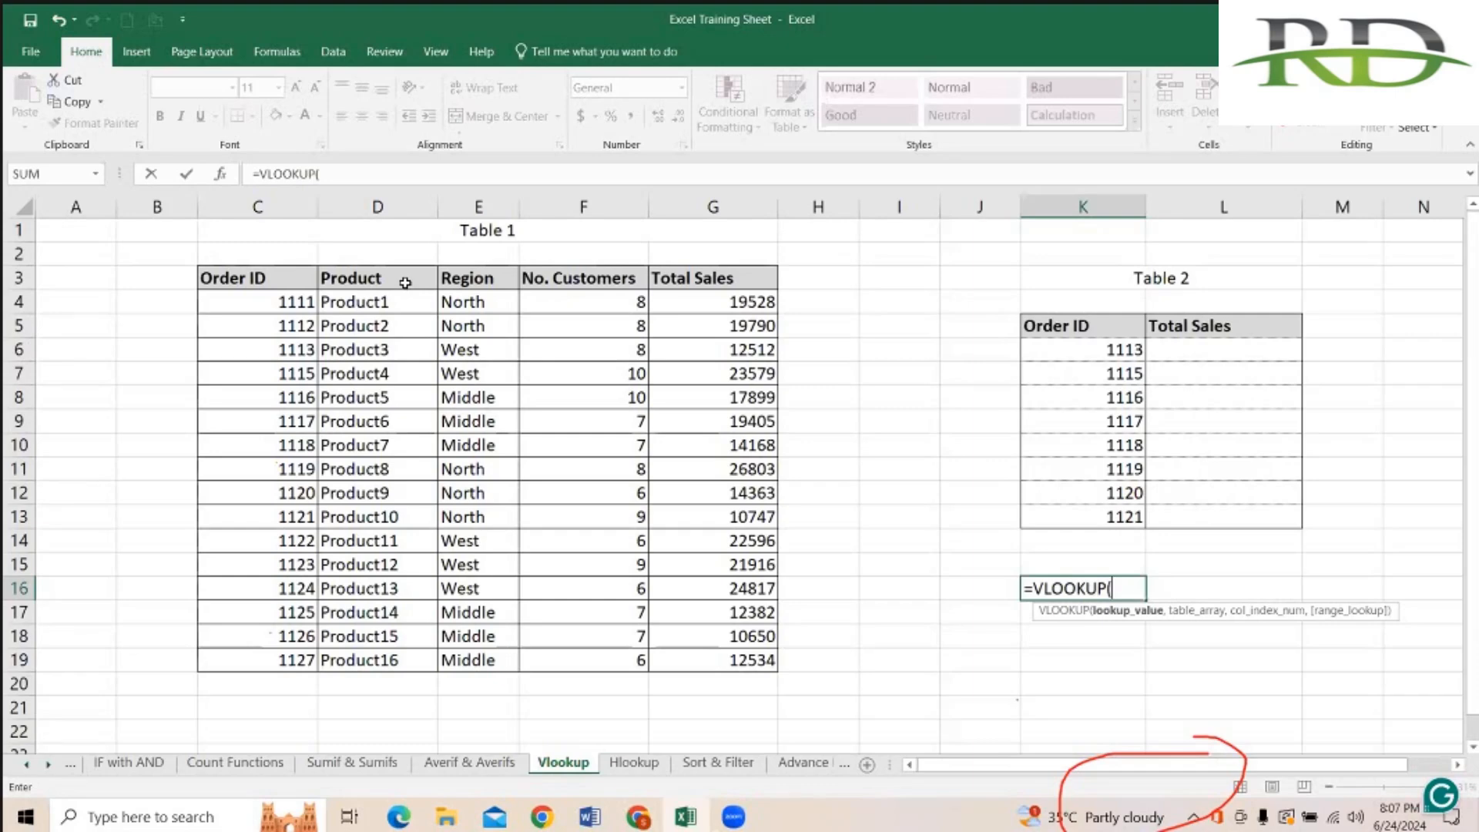
pyautogui.click(1109, 350)
pyautogui.write(',')
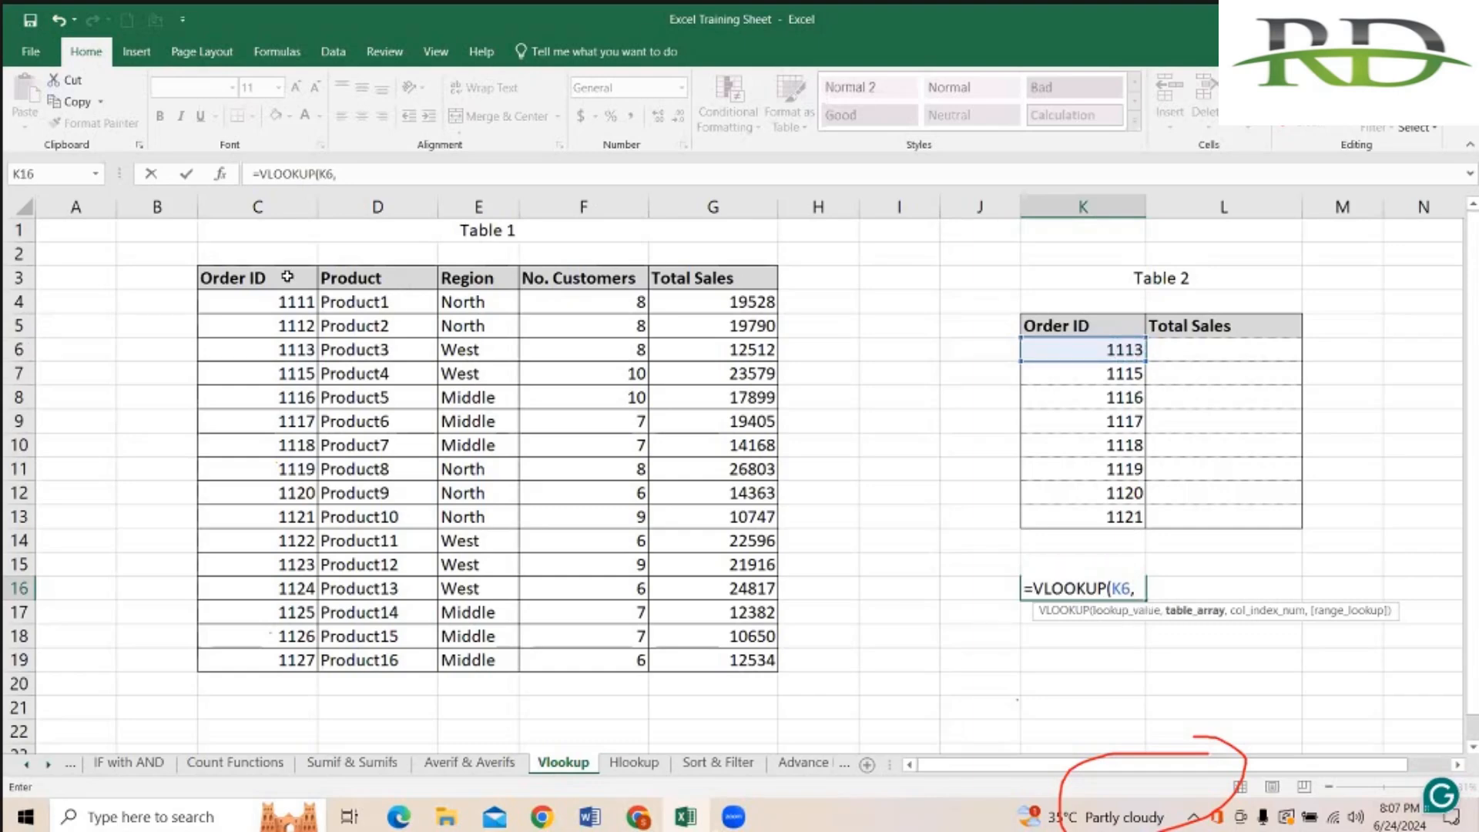
pyautogui.moveTo(273, 275); pyautogui.dragTo(754, 675)
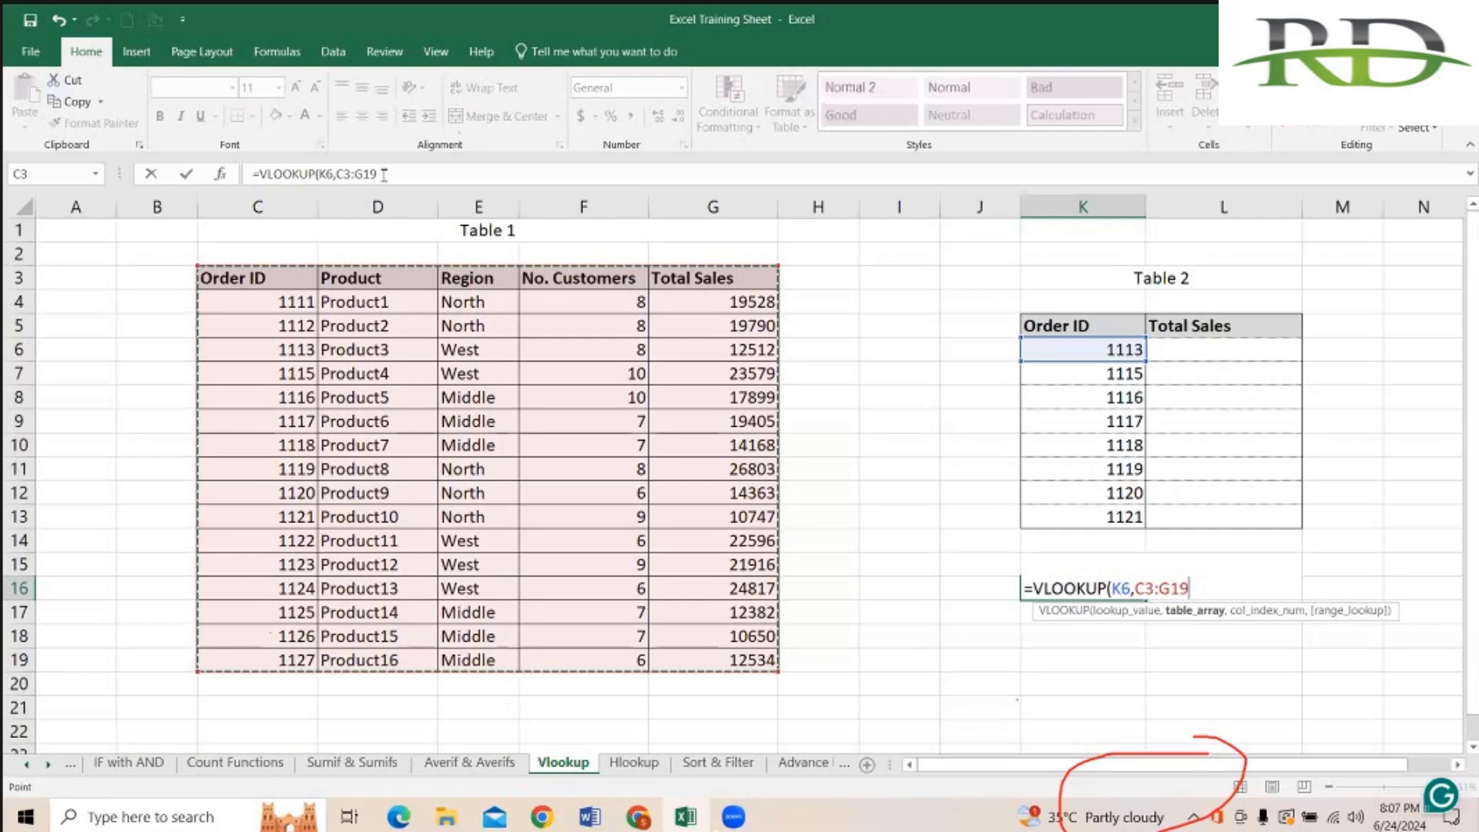
# Step: Try to lock the table array C3:G19 in the K16 formula by inserting dollar signs by hand
pyautogui.click(401, 175)
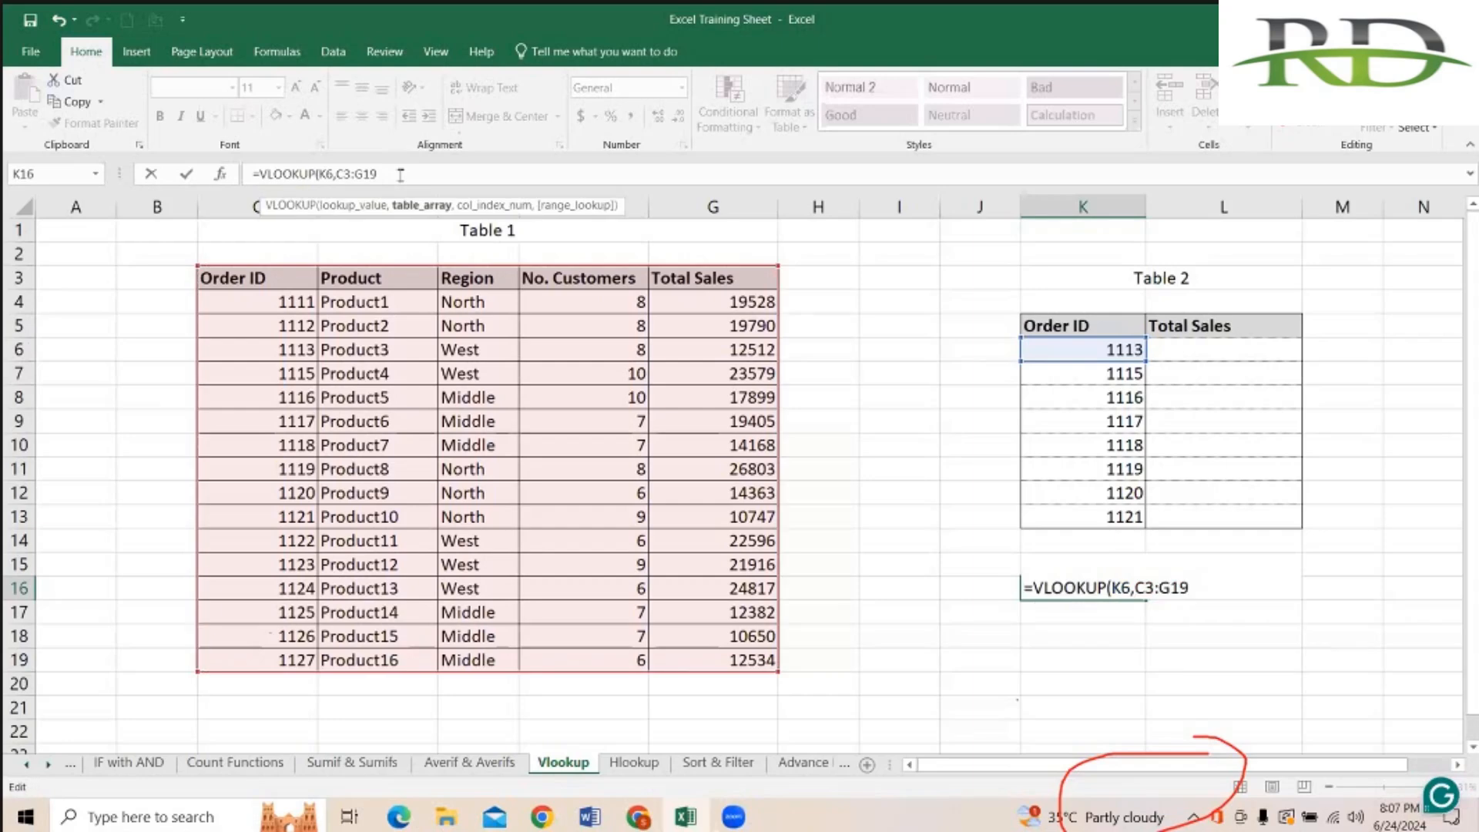
pyautogui.write('$')
pyautogui.press('Left')
pyautogui.press('Left')
pyautogui.press('Left')
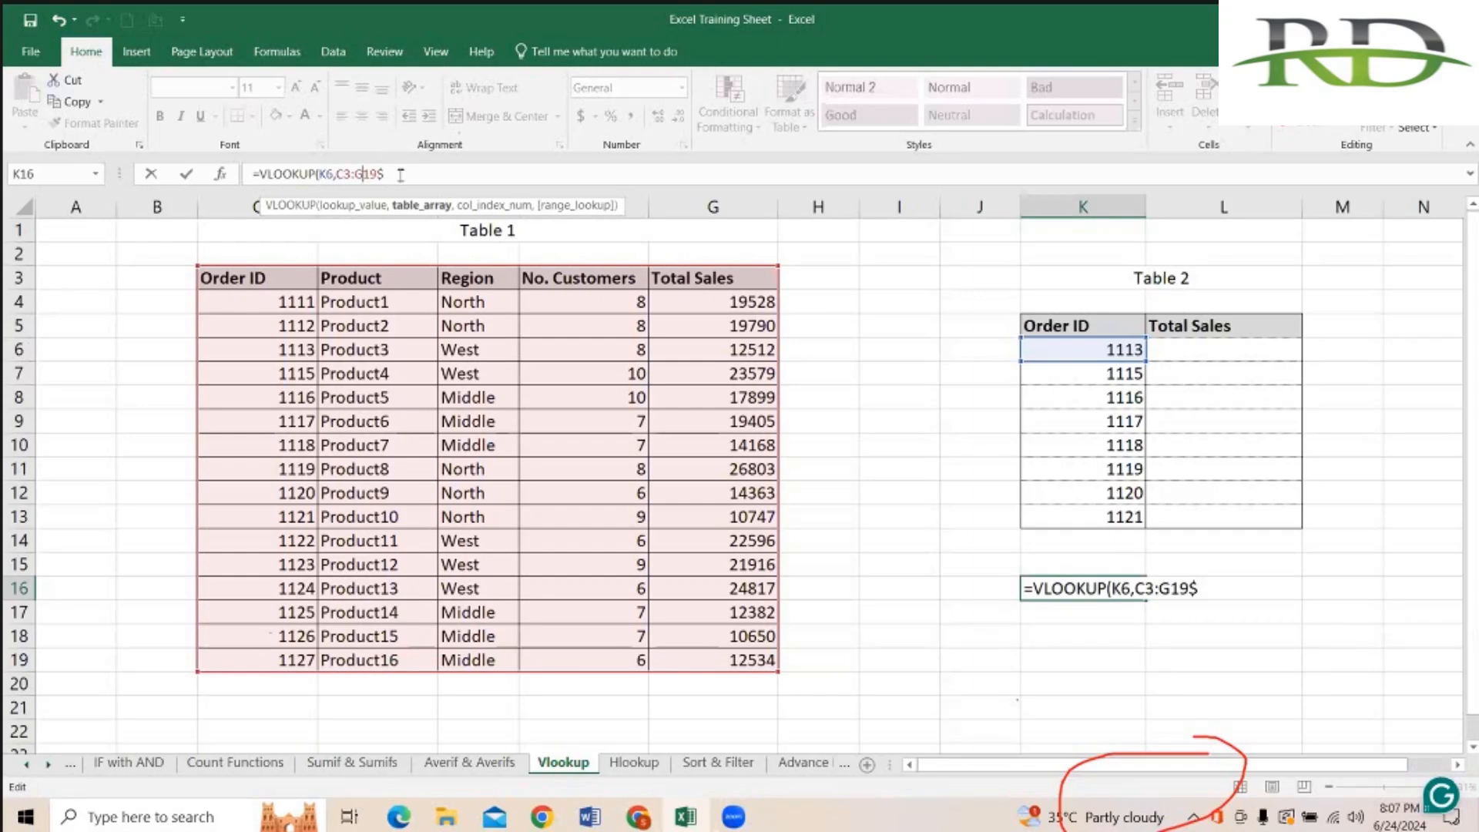
pyautogui.write('$')
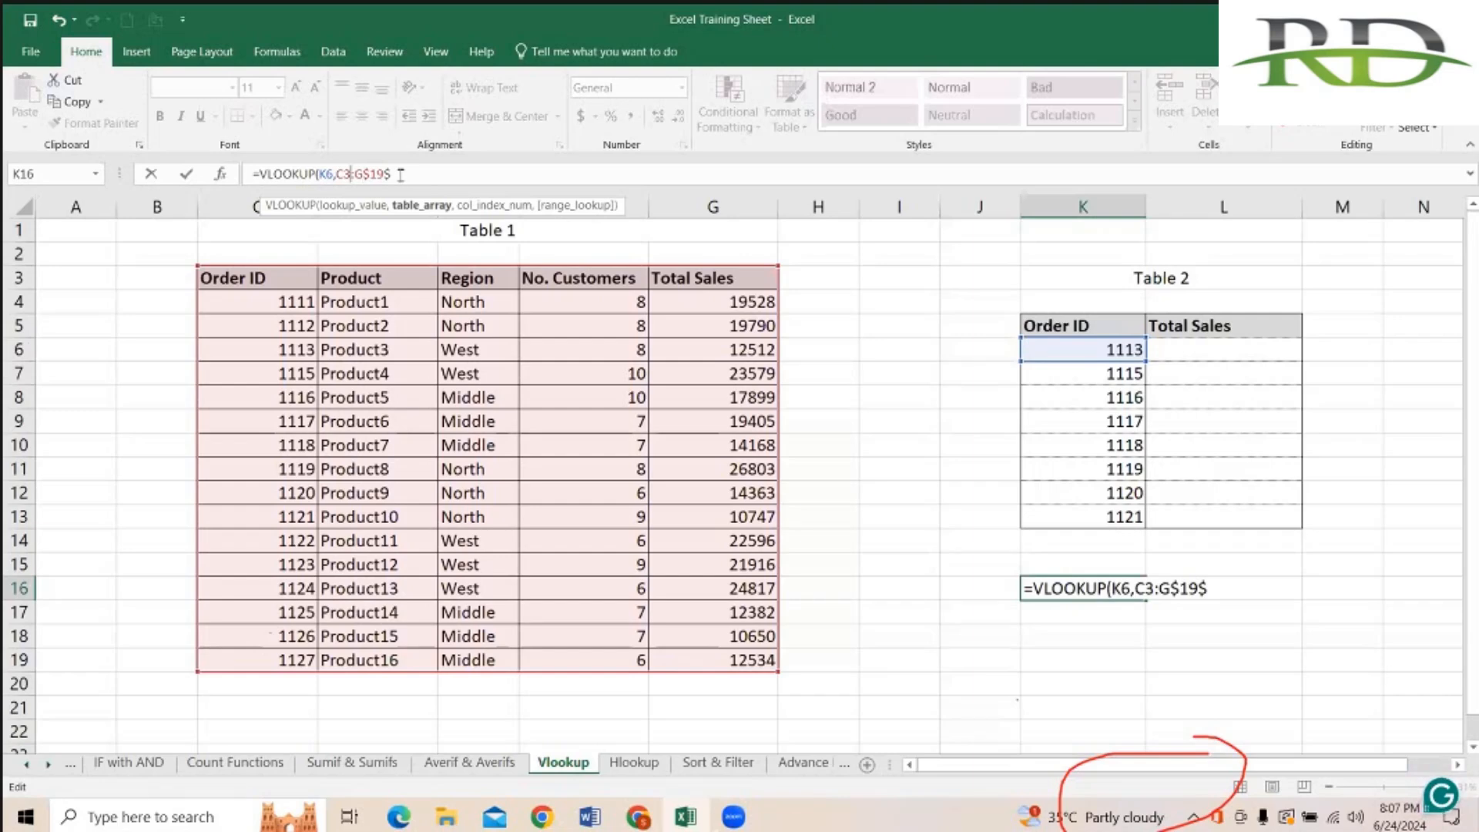
pyautogui.press('Left')
pyautogui.write('$')
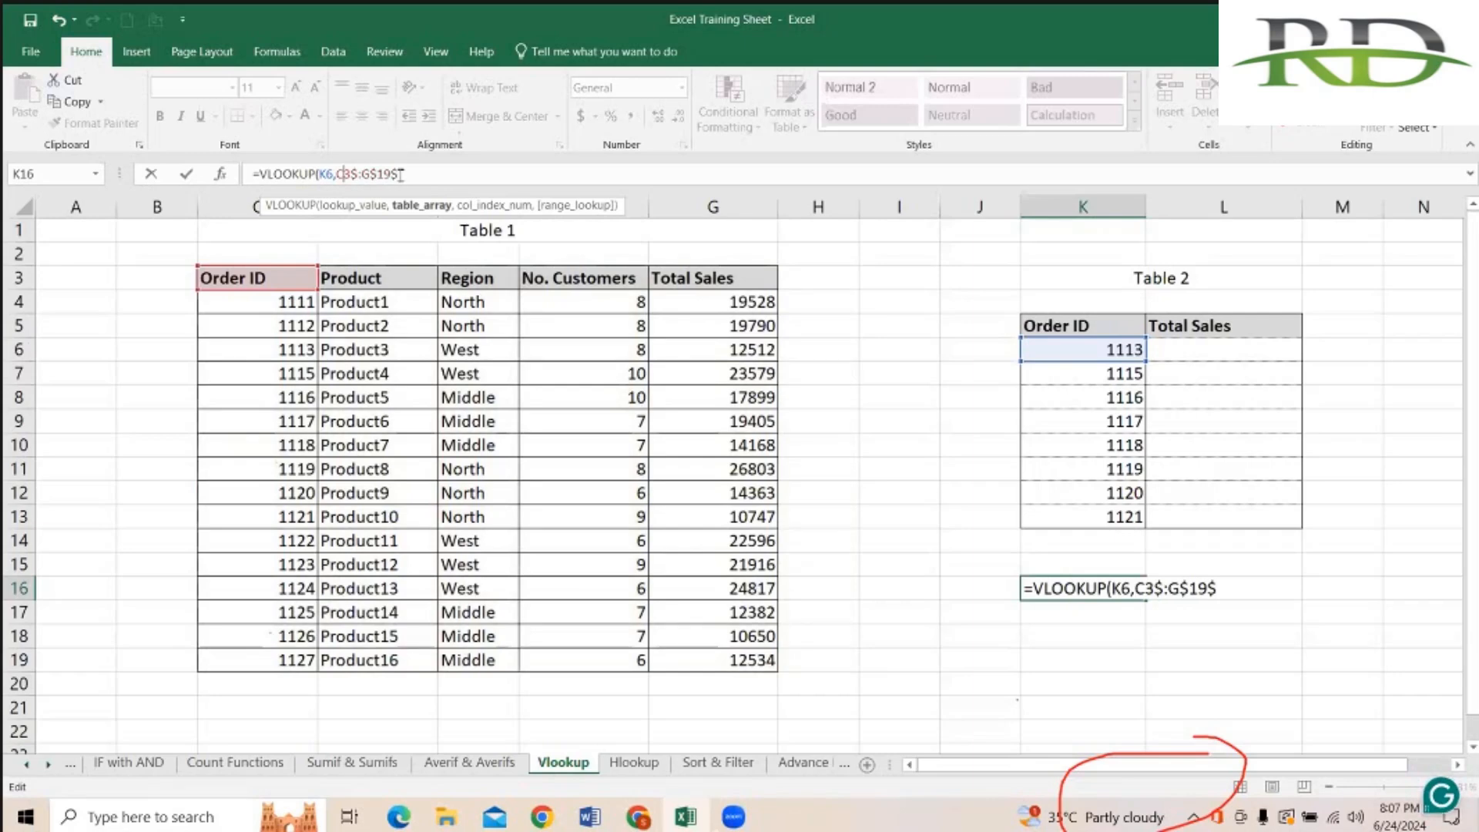
pyautogui.press('Left')
pyautogui.press('Left')
pyautogui.write('#')
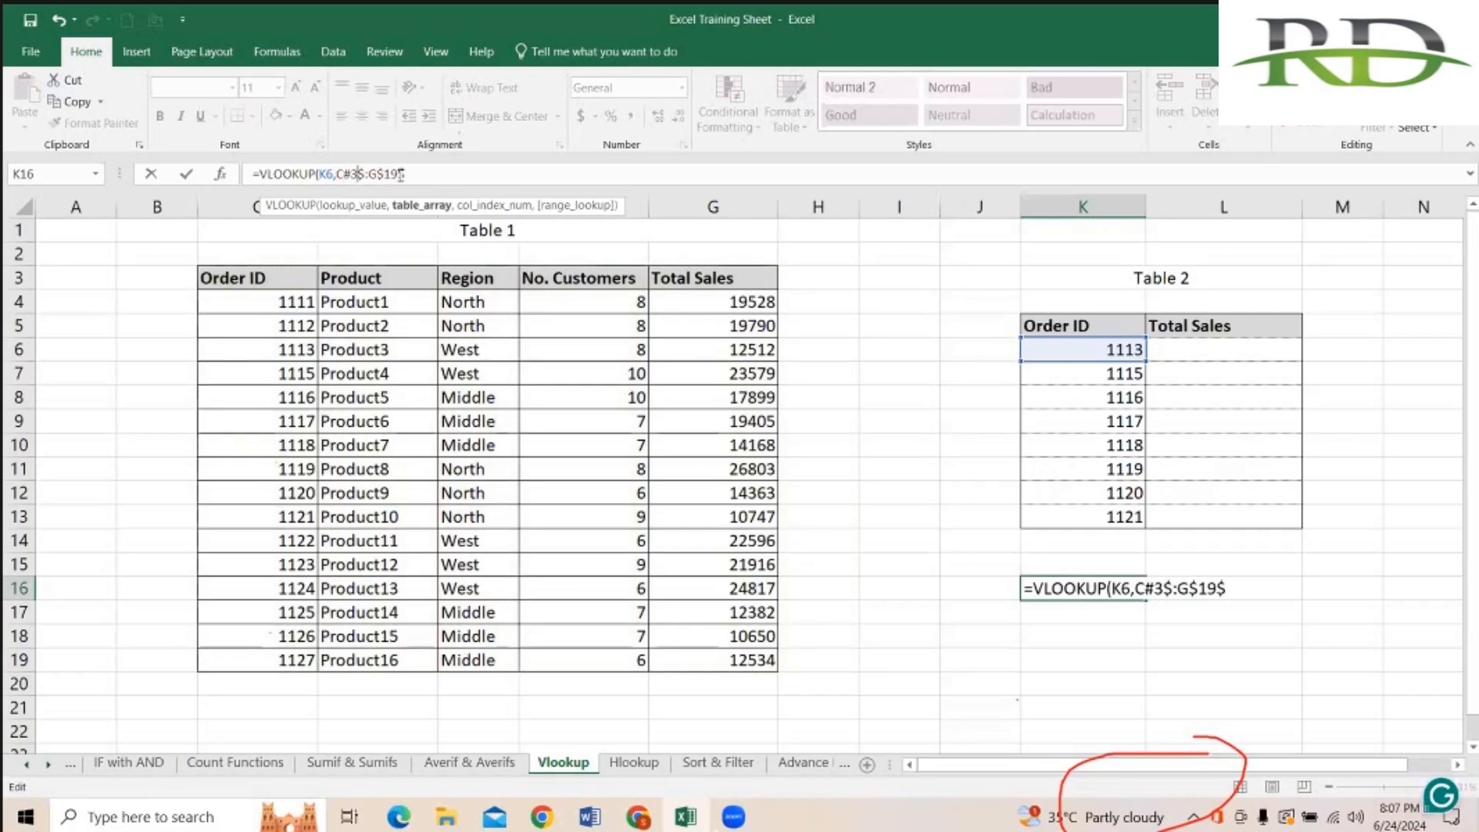
# Step: Remove the mistyped table array from the K16 formula, keeping only =VLOOKUP(K6, as its beginning
pyautogui.click(400, 174)
pyautogui.press('Left')
pyautogui.press('Left')
pyautogui.press('Left')
pyautogui.press('Left')
pyautogui.press('Left')
pyautogui.press('Left')
pyautogui.press('Left')
pyautogui.press('Left')
pyautogui.press('Left')
pyautogui.press('Delete')
pyautogui.press('Delete')
pyautogui.press('Delete')
pyautogui.press('Delete')
pyautogui.press('Delete')
pyautogui.press('Delete')
pyautogui.press('Delete')
pyautogui.press('Delete')
pyautogui.press('Delete')
pyautogui.press('Left')
pyautogui.press('BackSpace')
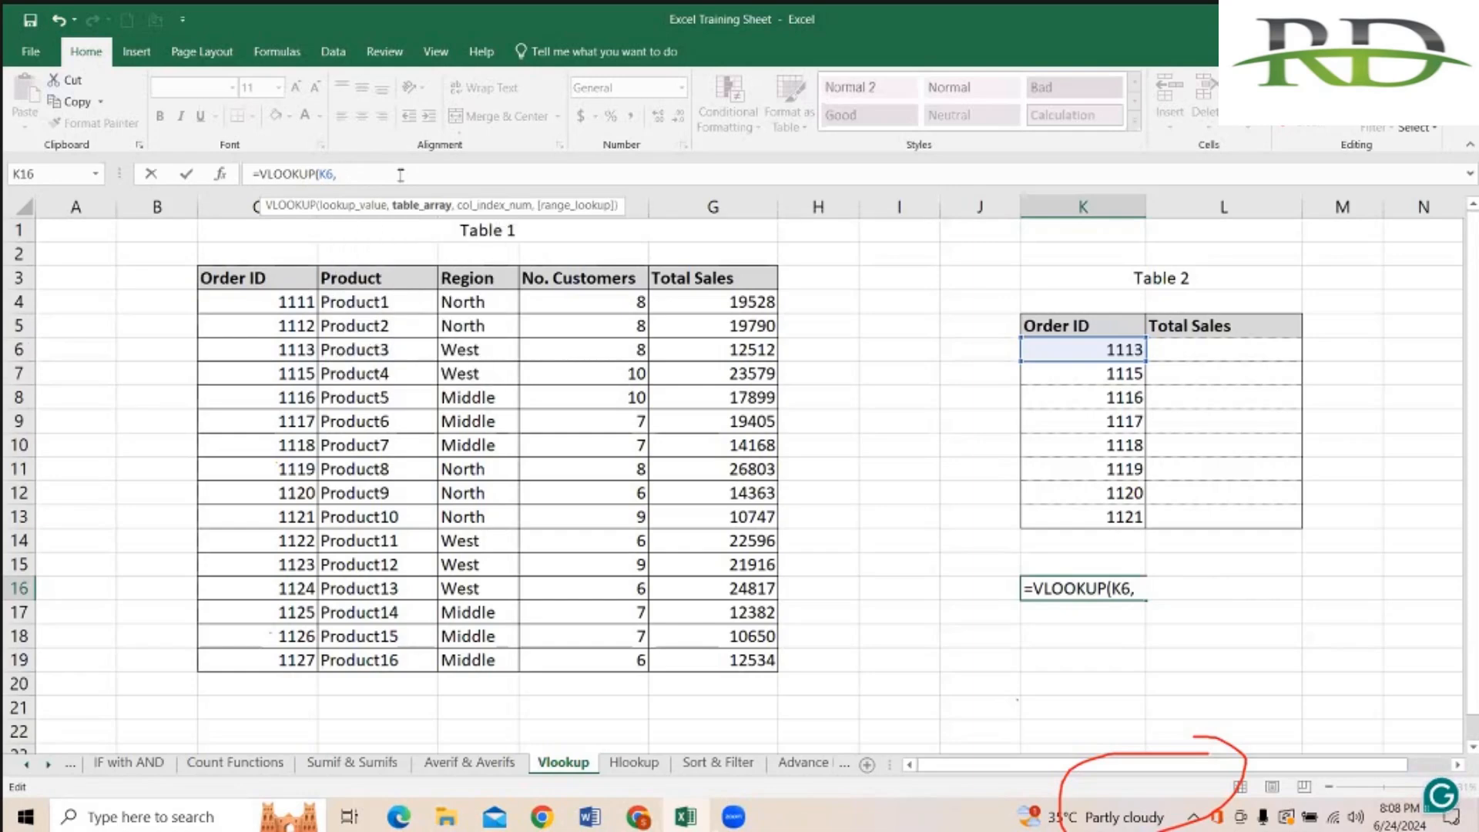
# Step: Set C3:G19 as the table array of the K16 formula again and make it the absolute reference $C$3:$G$19
pyautogui.click(255, 284)
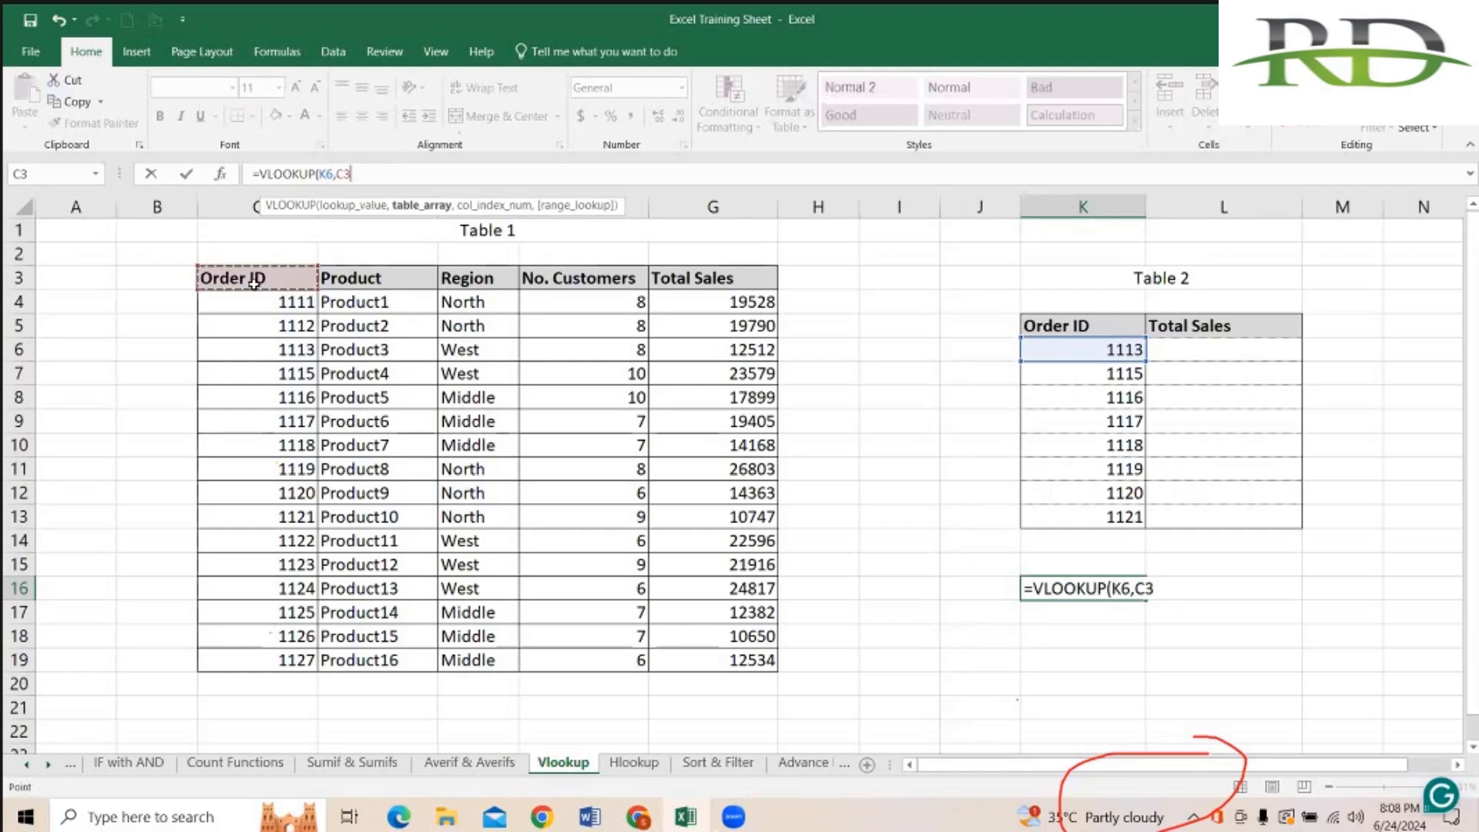
pyautogui.hotkey('ctrl', 'shift', 'Right')
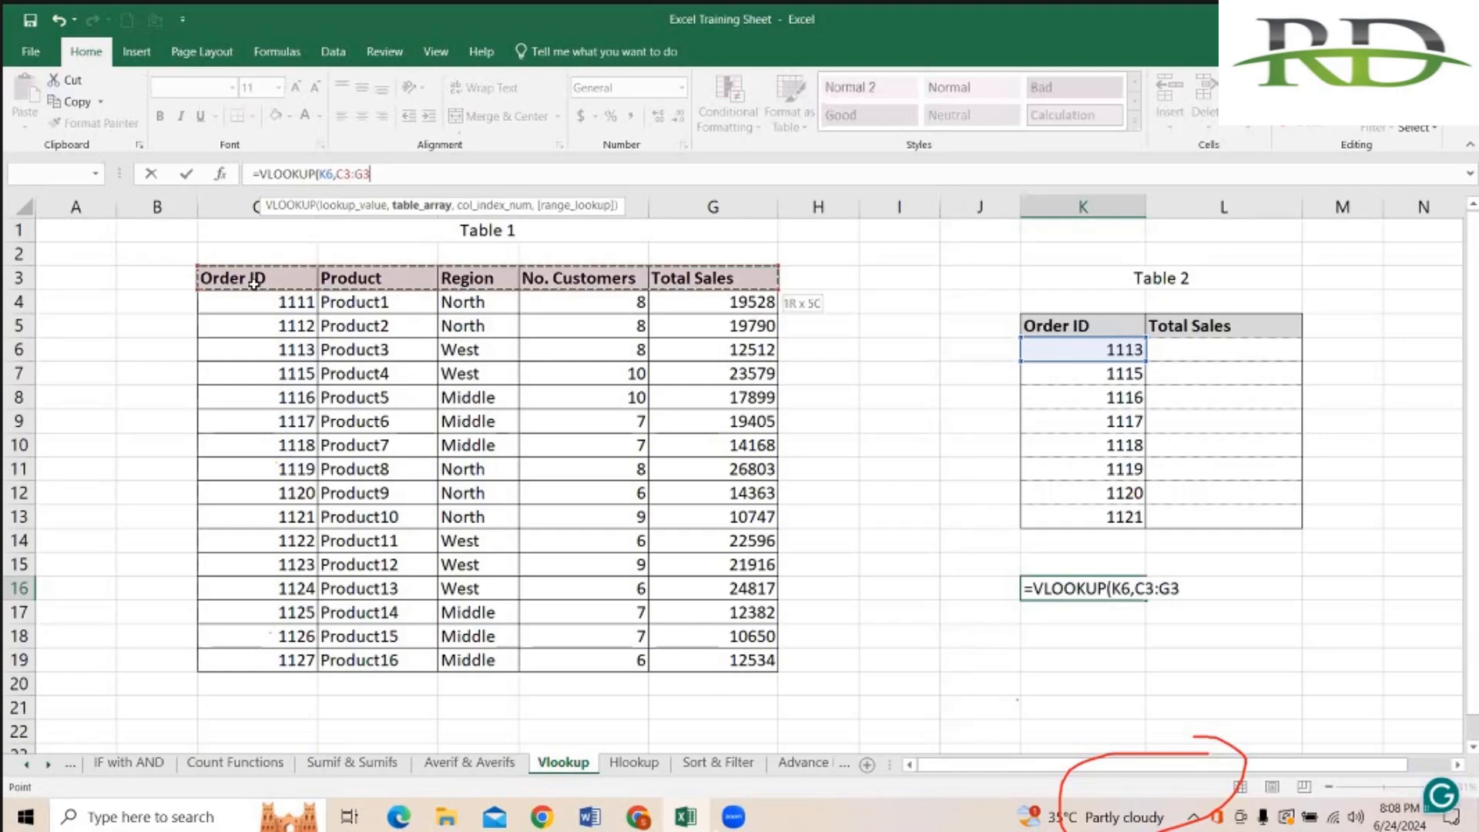
pyautogui.hotkey('ctrl', 'shift', 'Down')
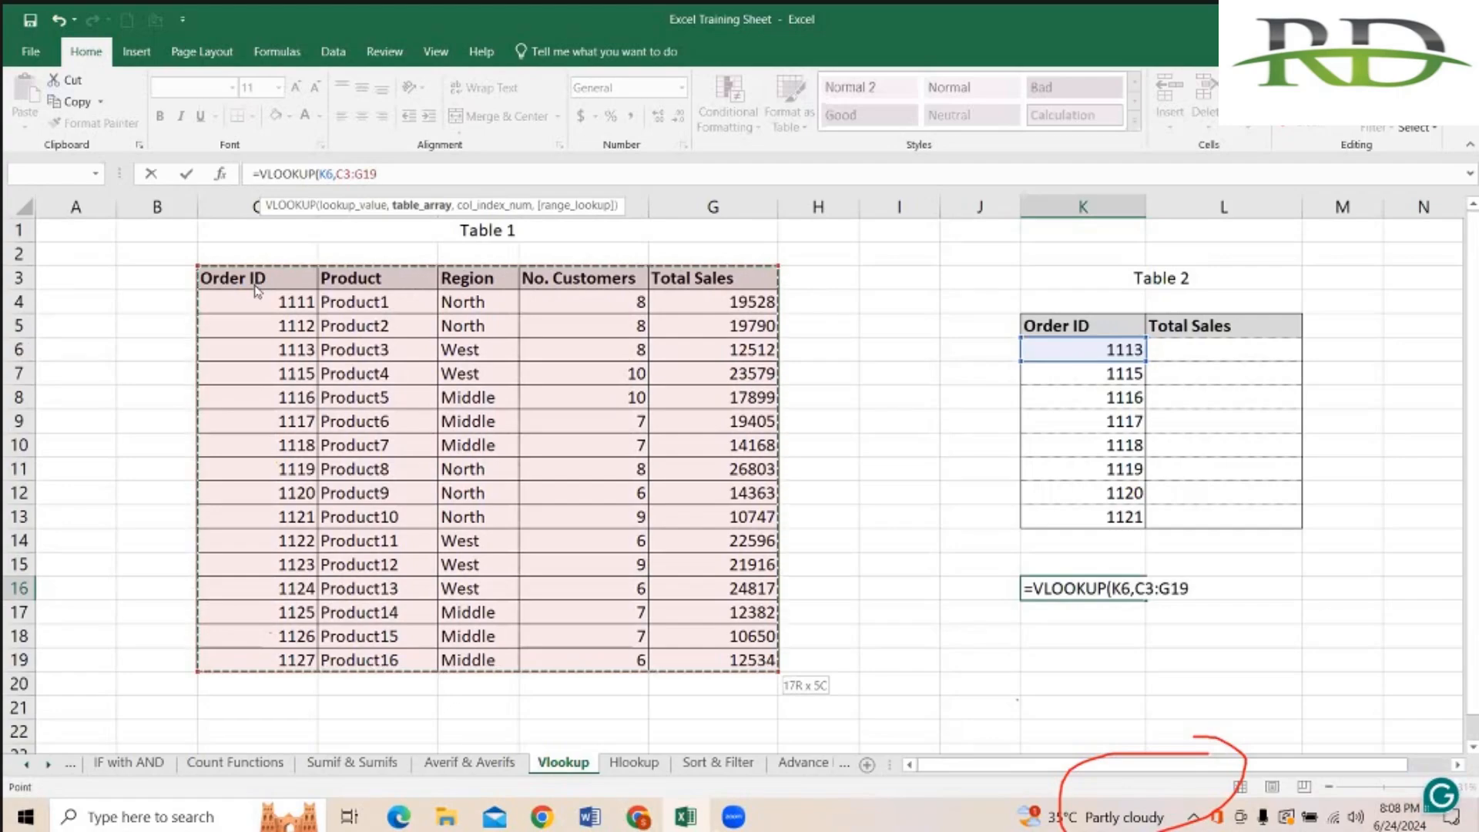
pyautogui.press('Return')
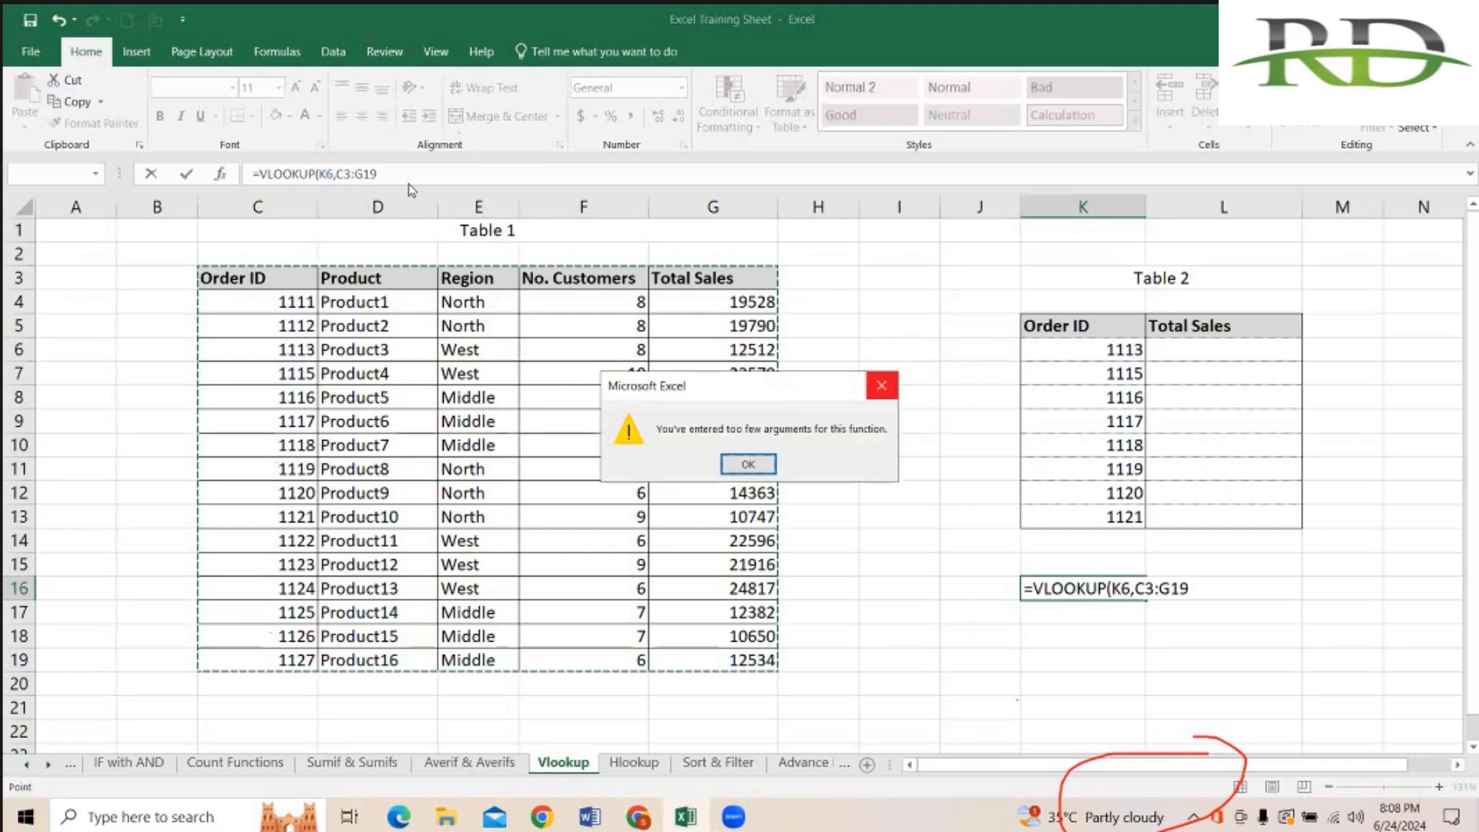
pyautogui.press('Return')
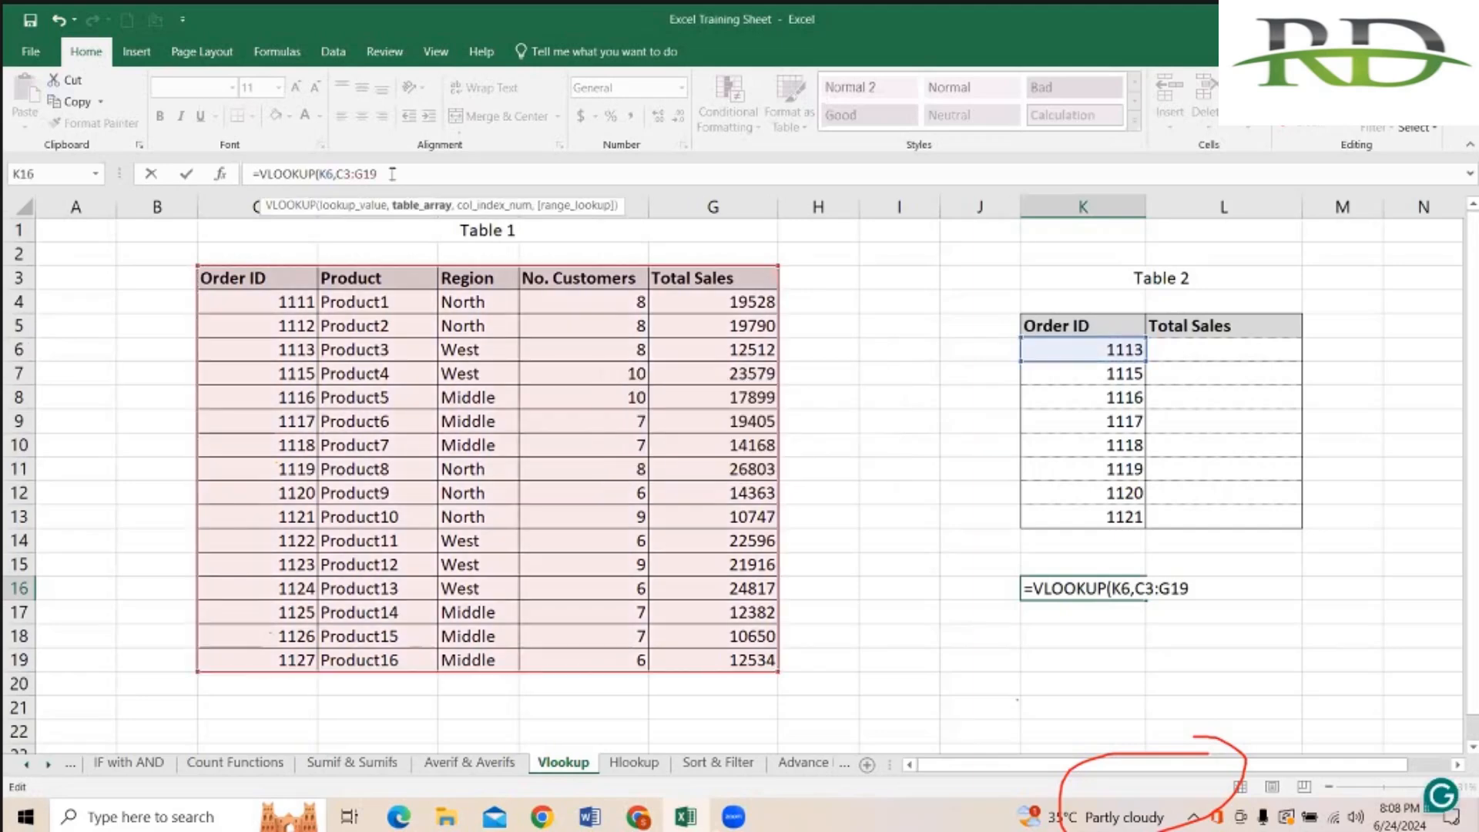
pyautogui.press('F4')
pyautogui.click(353, 175)
pyautogui.press('F4')
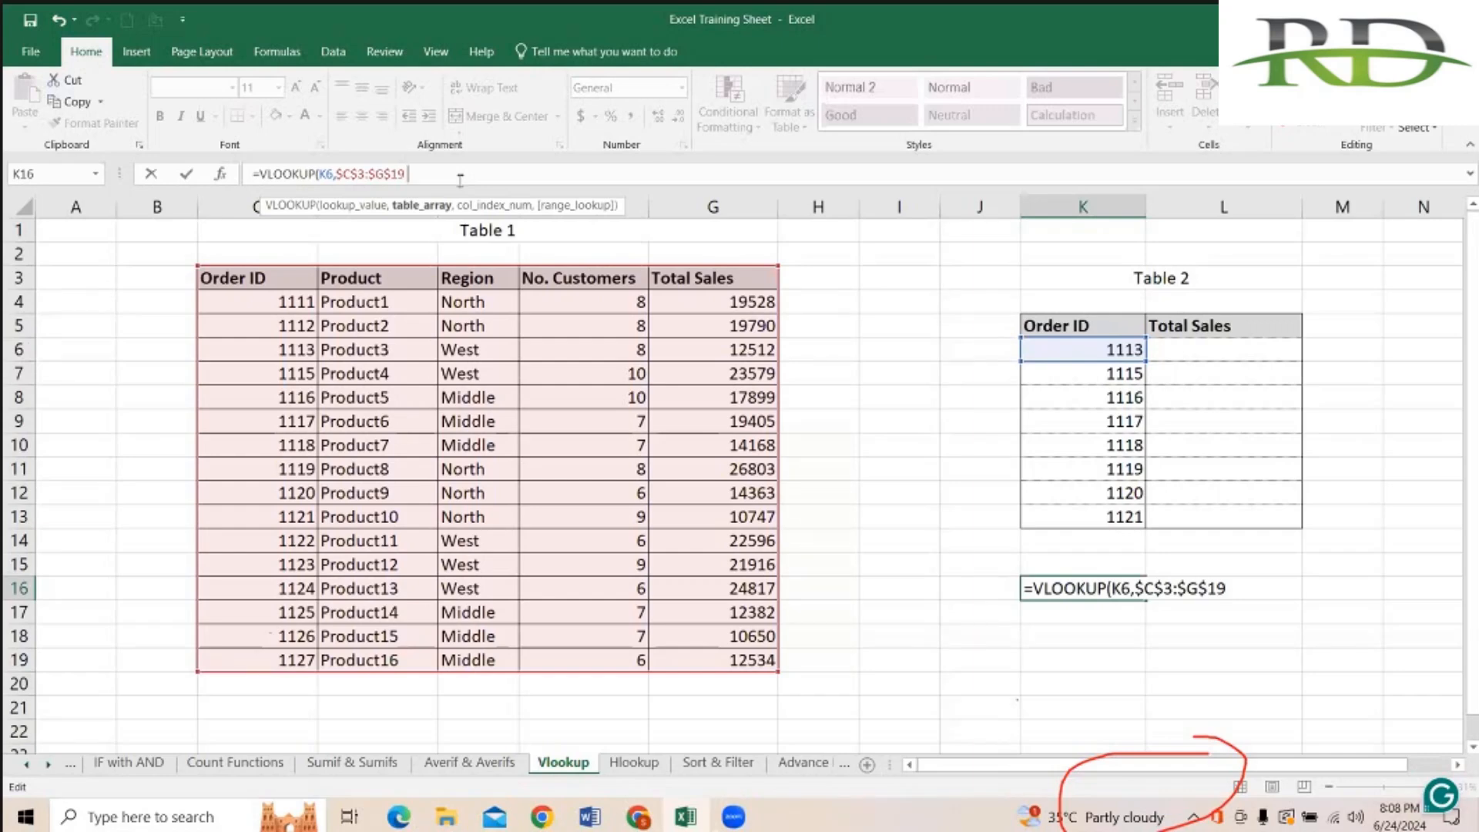
# Step: Complete the K16 VLOOKUP with column index 5 and range lookup 0, and clear the cell again
pyautogui.write(',')
pyautogui.write('5,0')
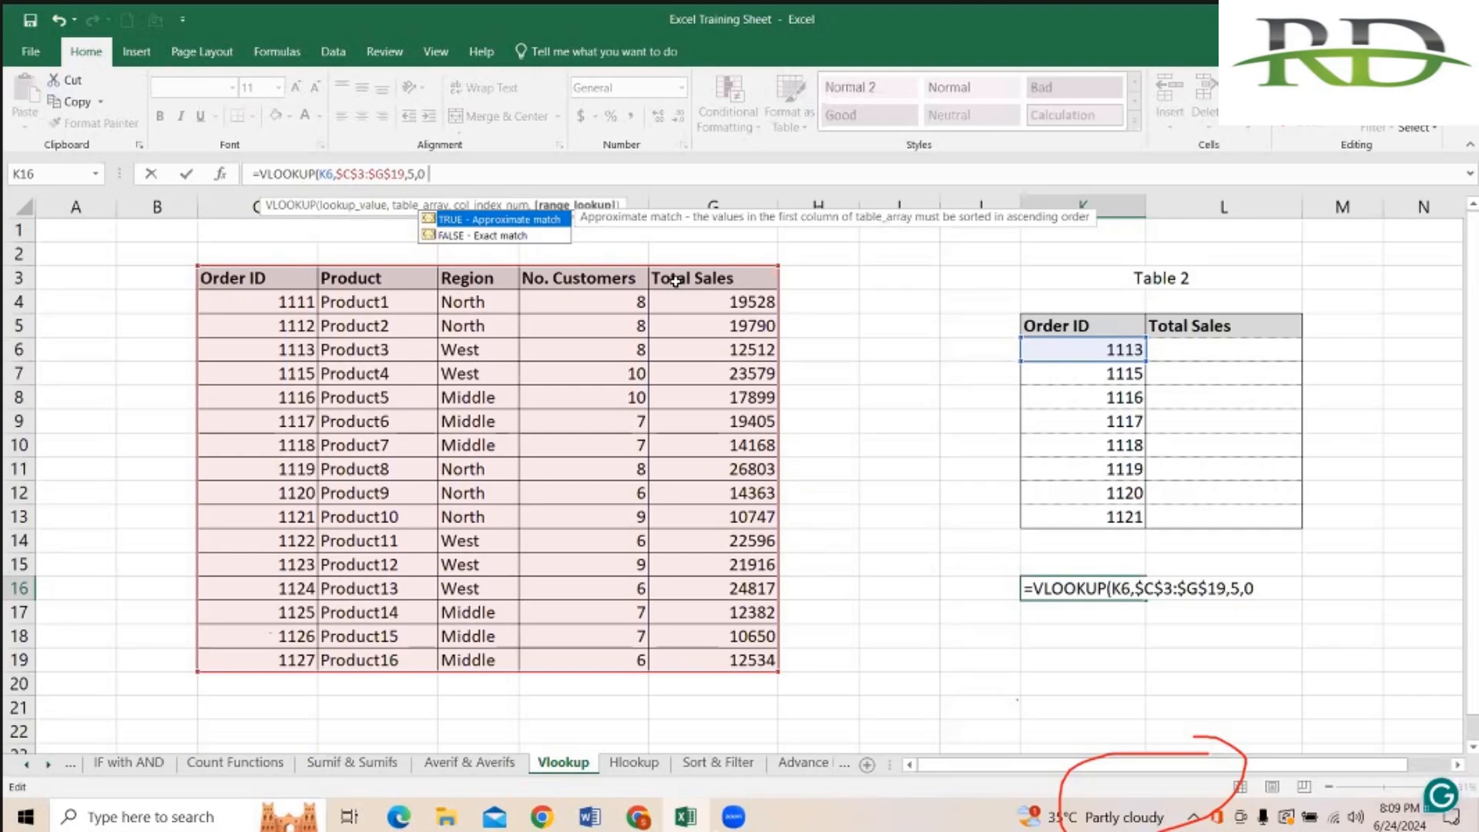
pyautogui.write(')')
pyautogui.press('Return')
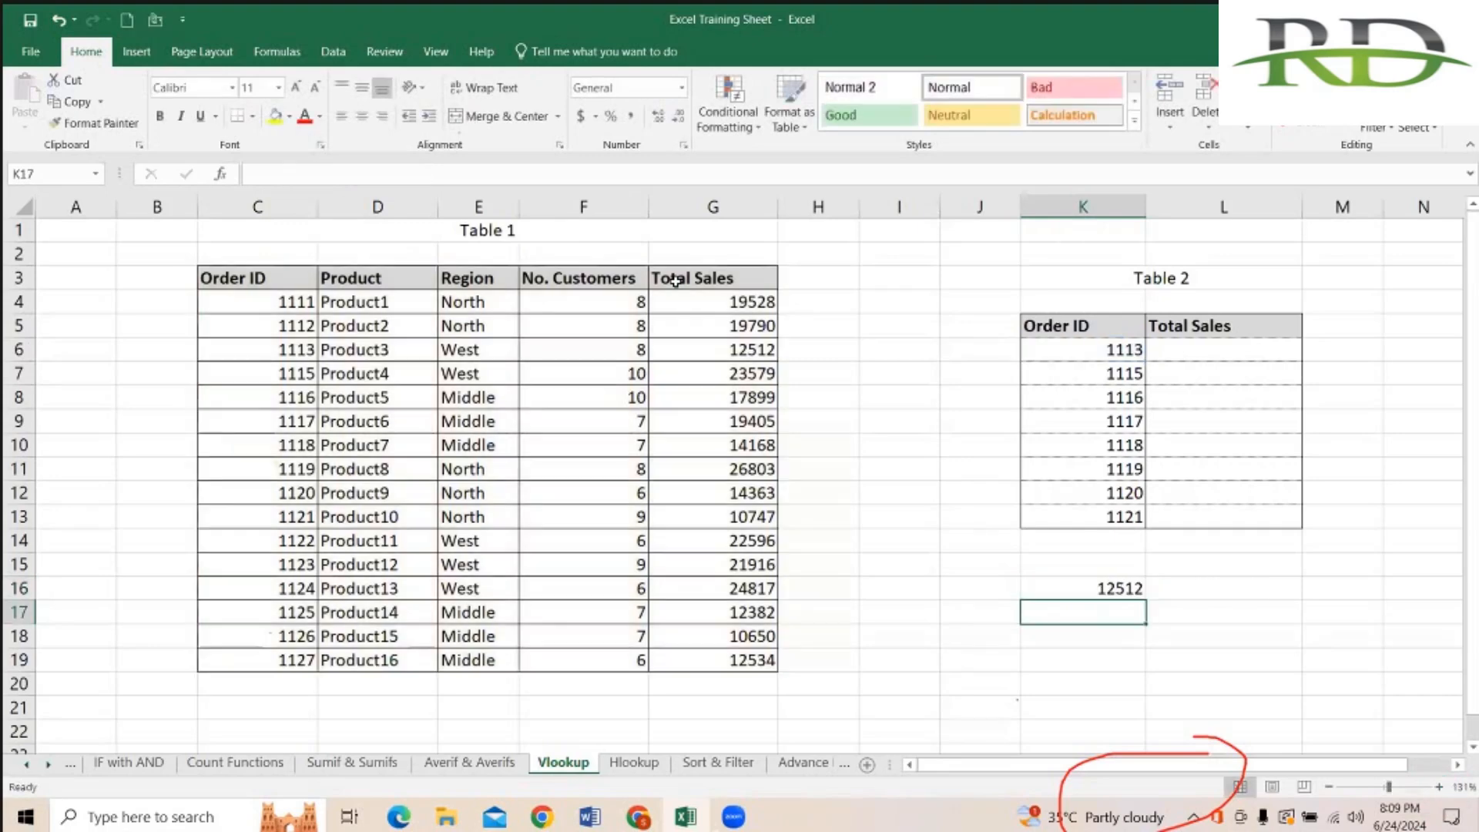
pyautogui.press('Up')
pyautogui.press('Delete')
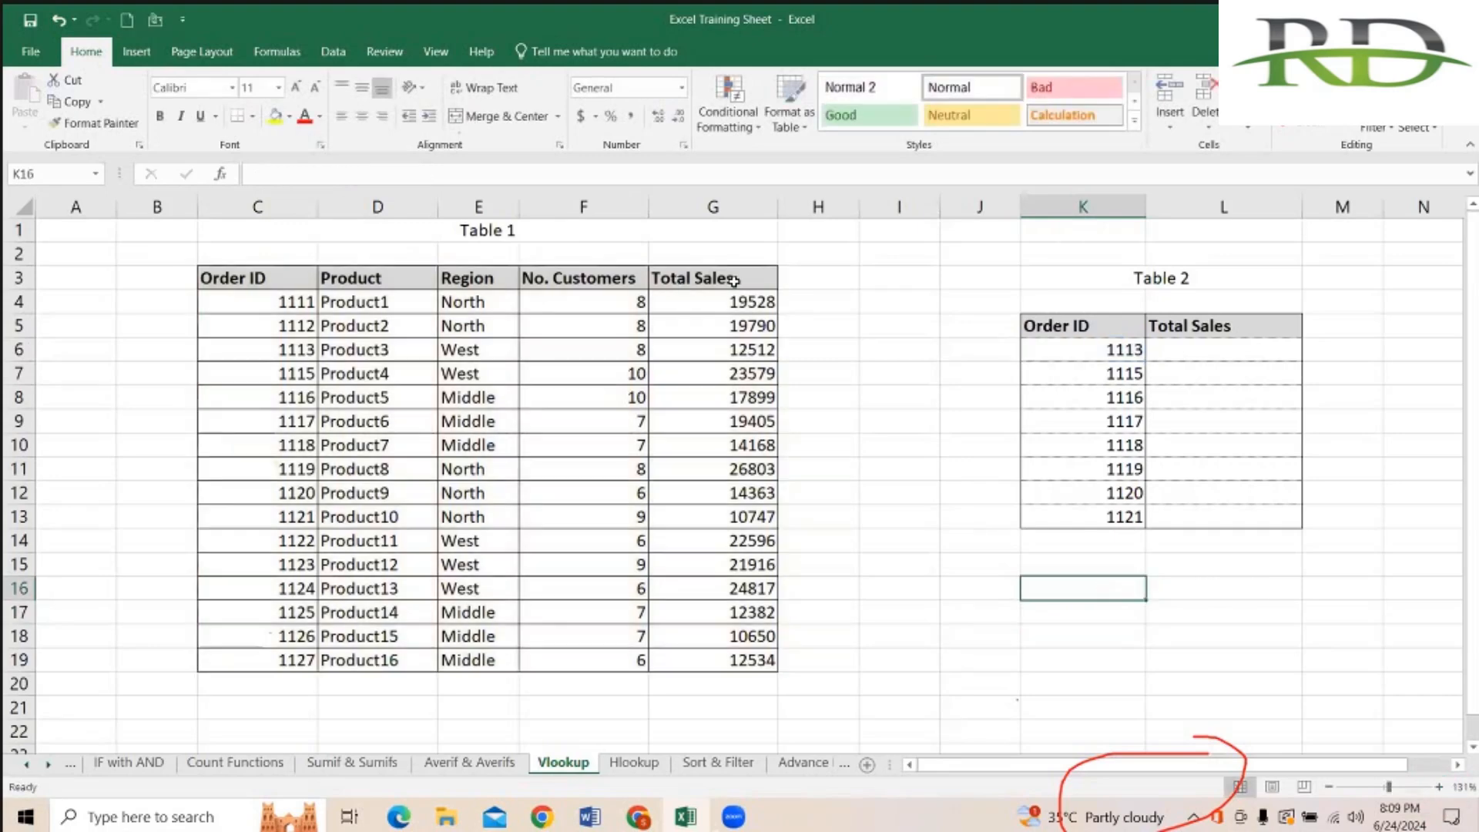
# Step: Enter =VLOOKUP(K6,$C$3:$G$19, 5, 0) in L6 to look up the first order's Total Sales from Table 1
pyautogui.click(1193, 357)
pyautogui.write('=vloo')
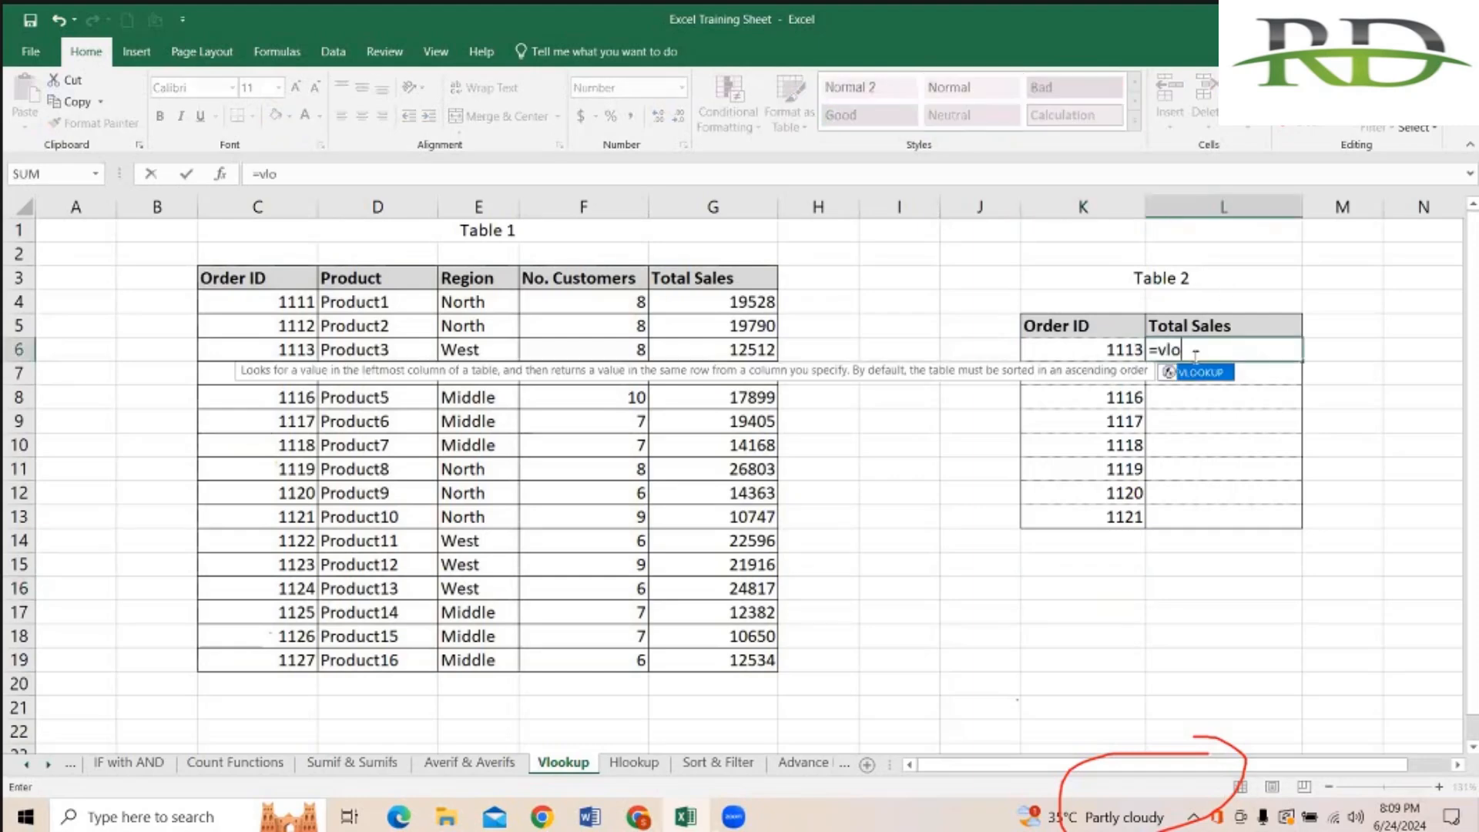
pyautogui.press('Tab')
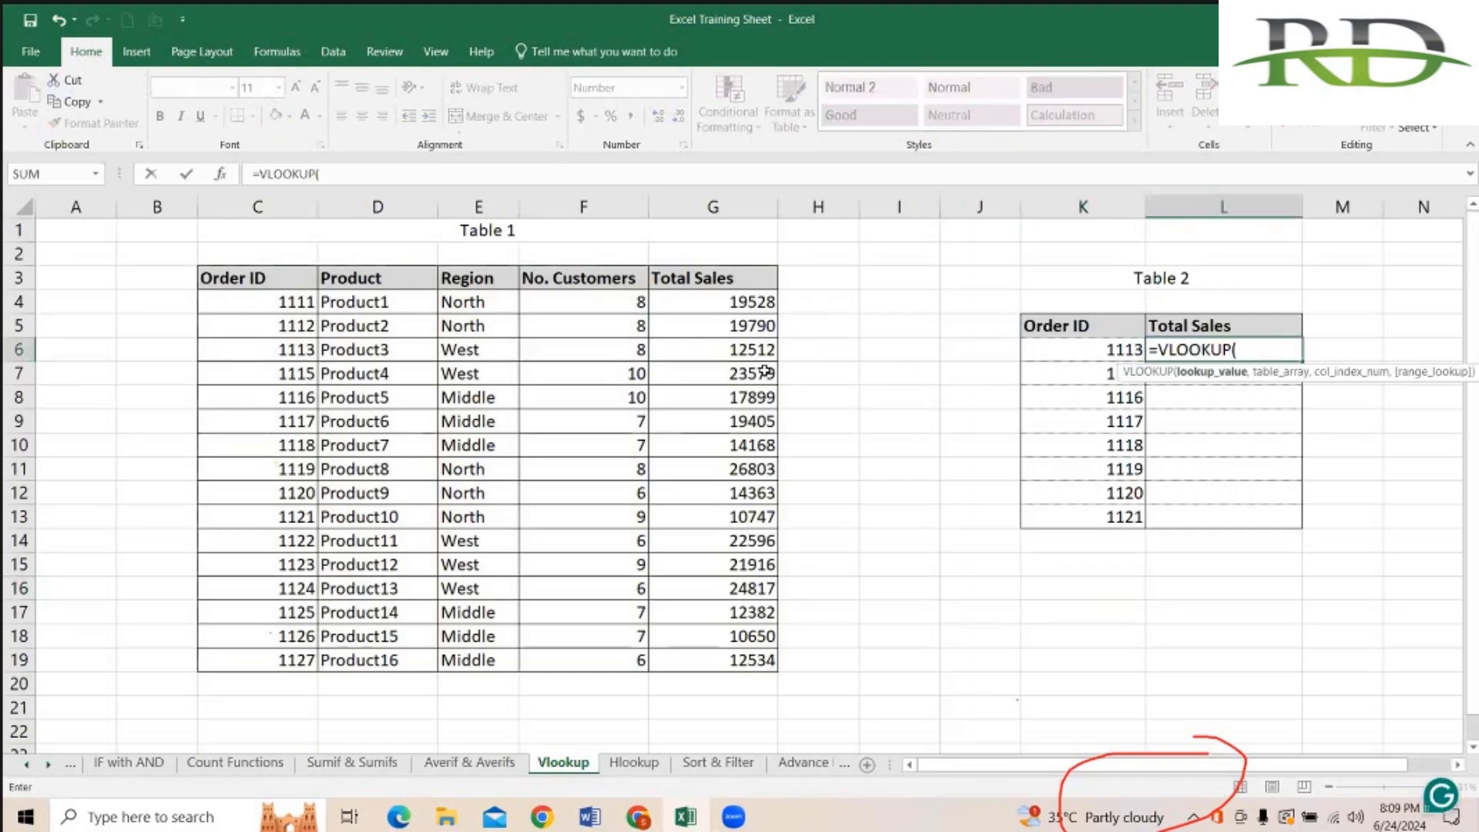
pyautogui.click(1079, 353)
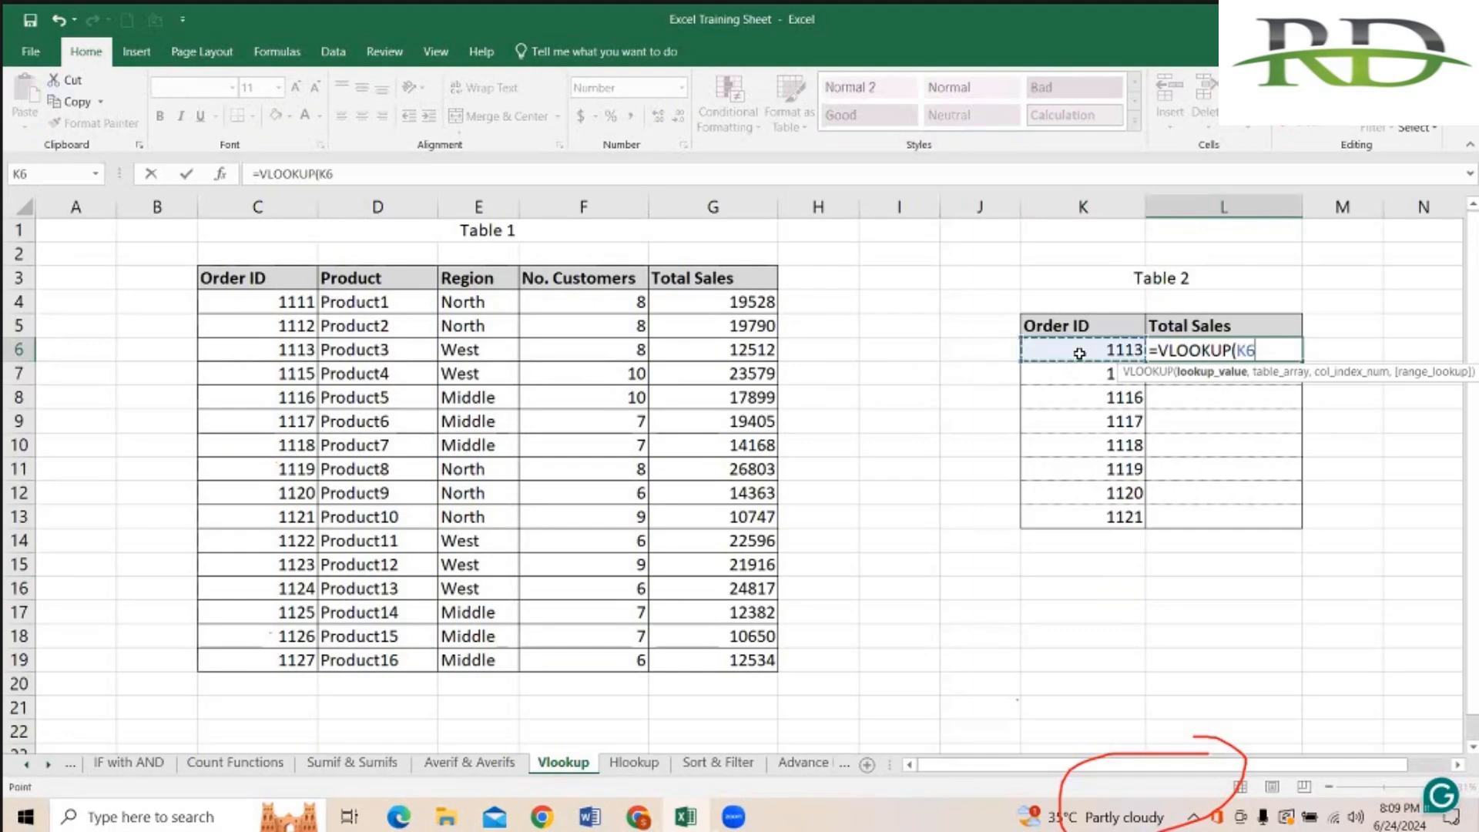
pyautogui.write(',')
pyautogui.click(254, 283)
pyautogui.hotkey('ctrl', 'shift', 'Right')
pyautogui.hotkey('ctrl', 'shift', 'Down')
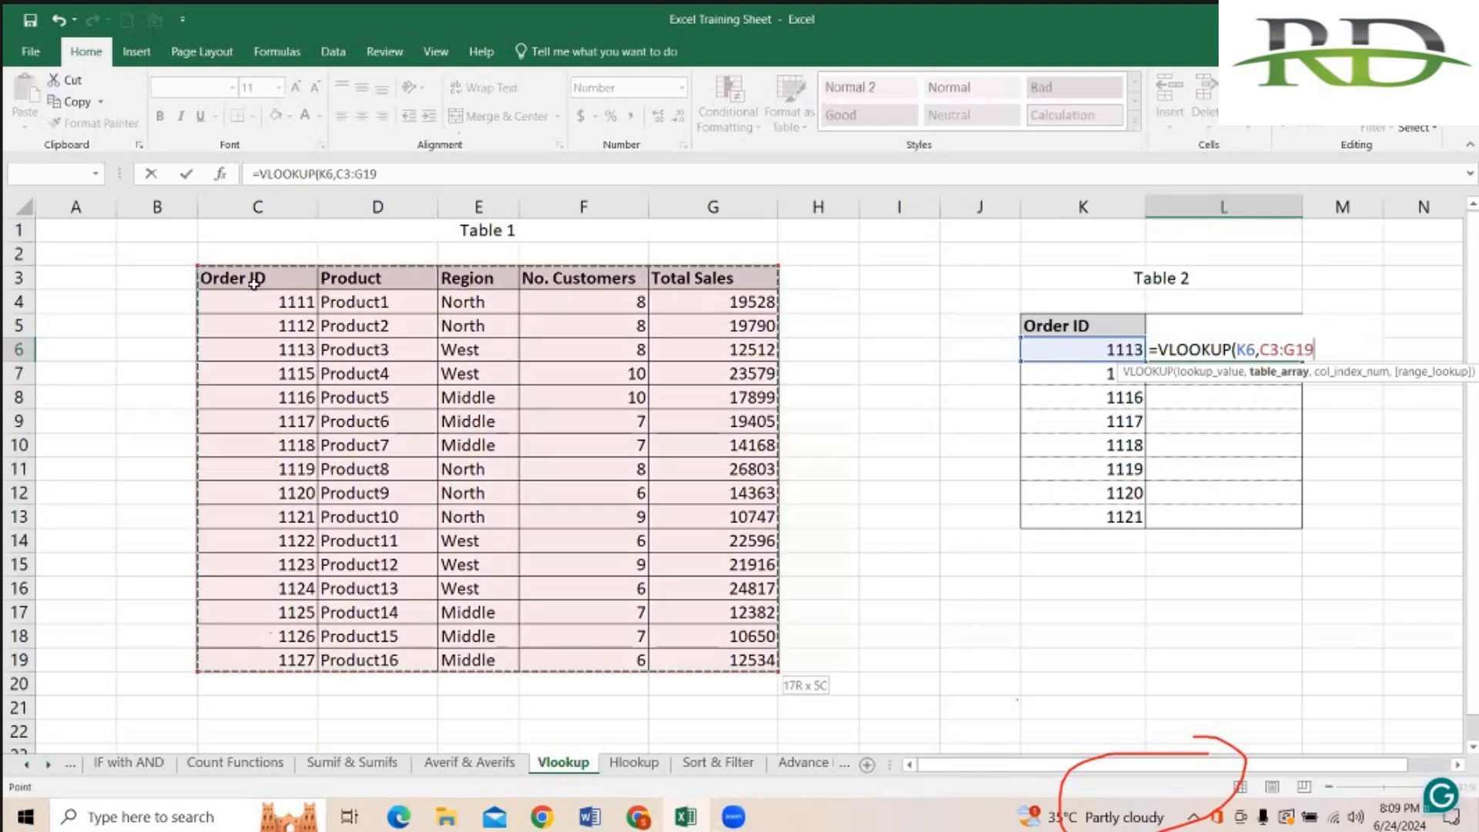
pyautogui.press('F4')
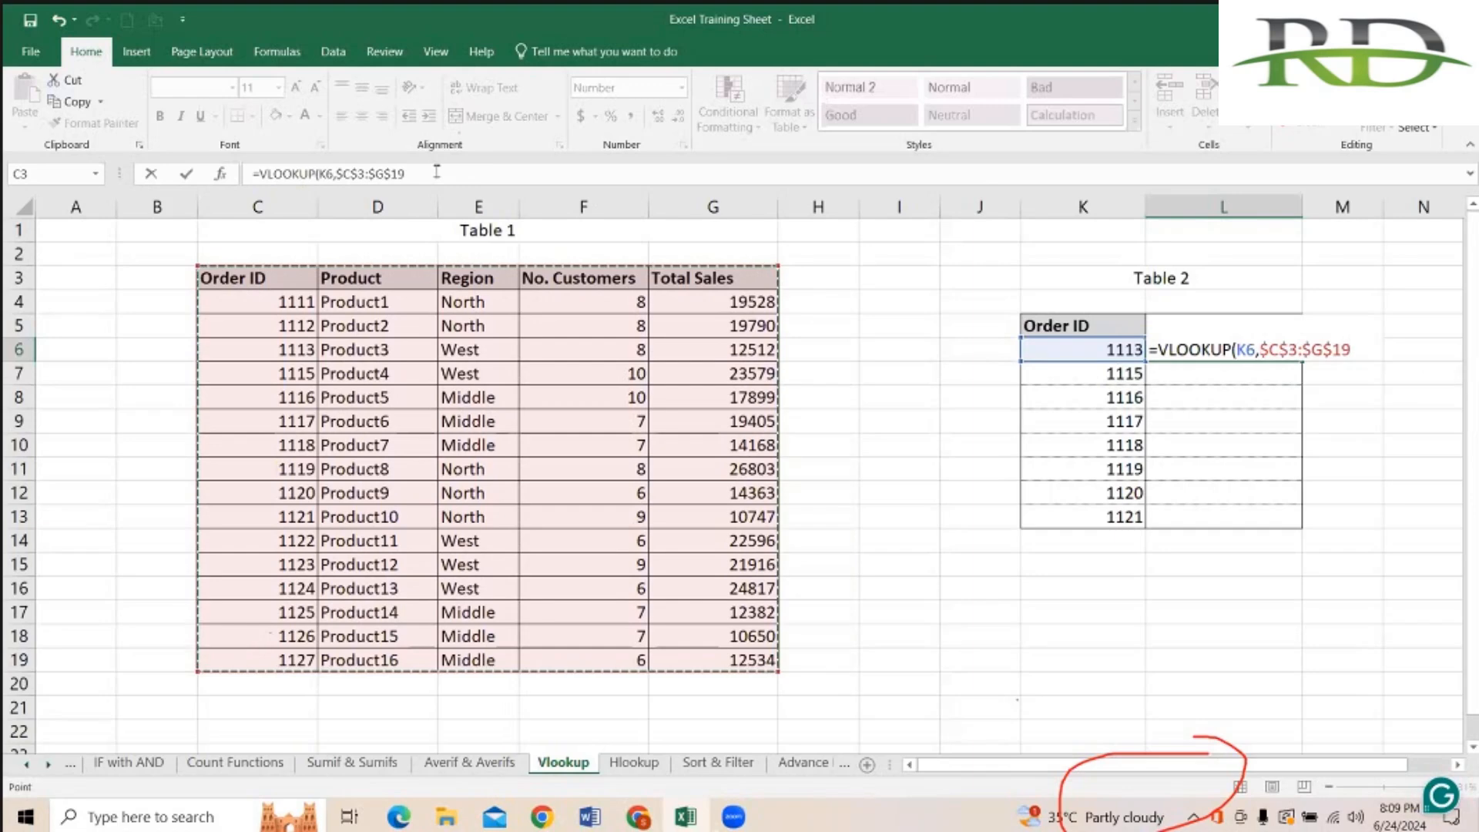
pyautogui.write(', 5')
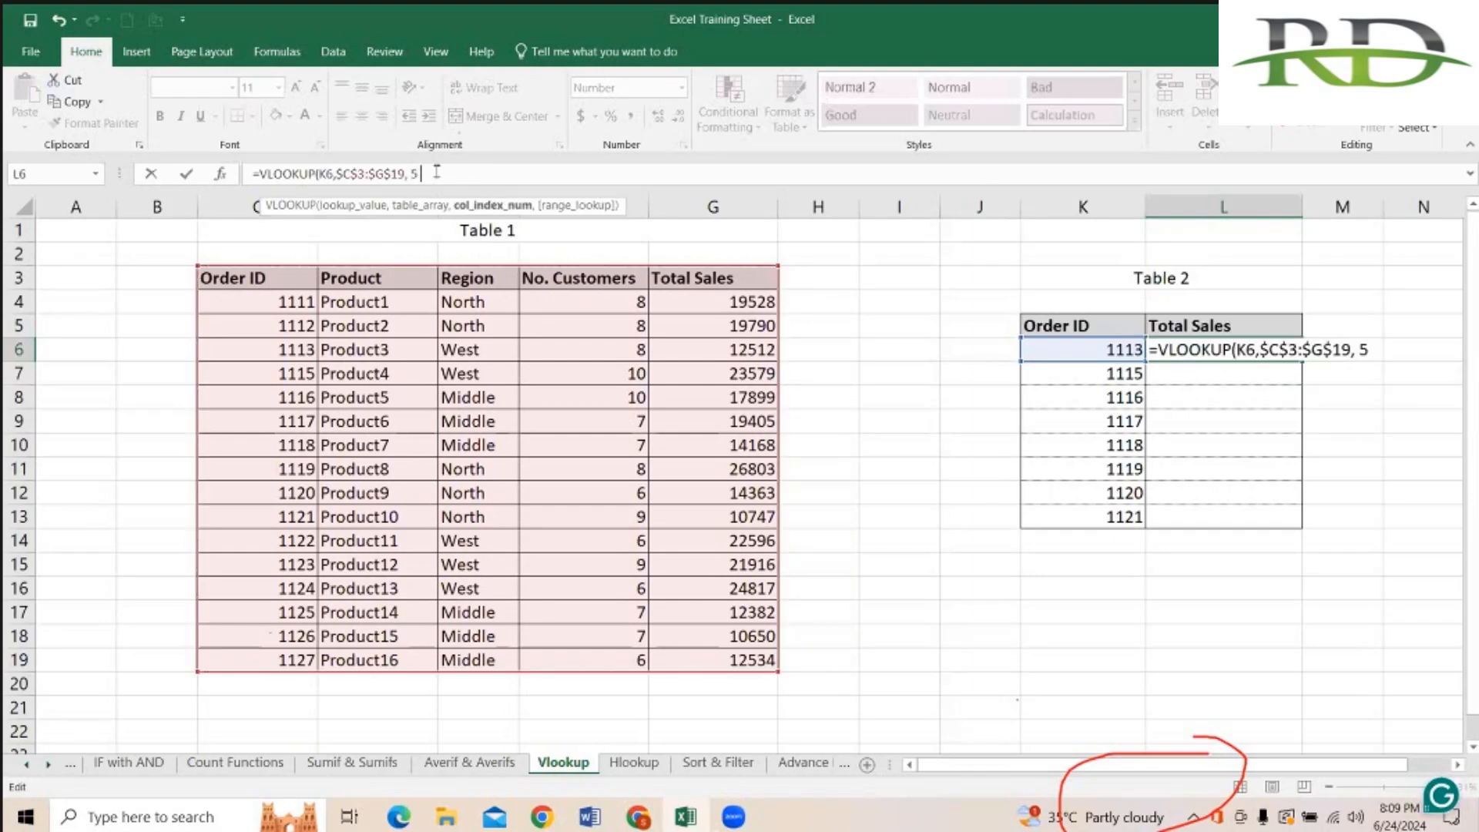
pyautogui.write(', 0')
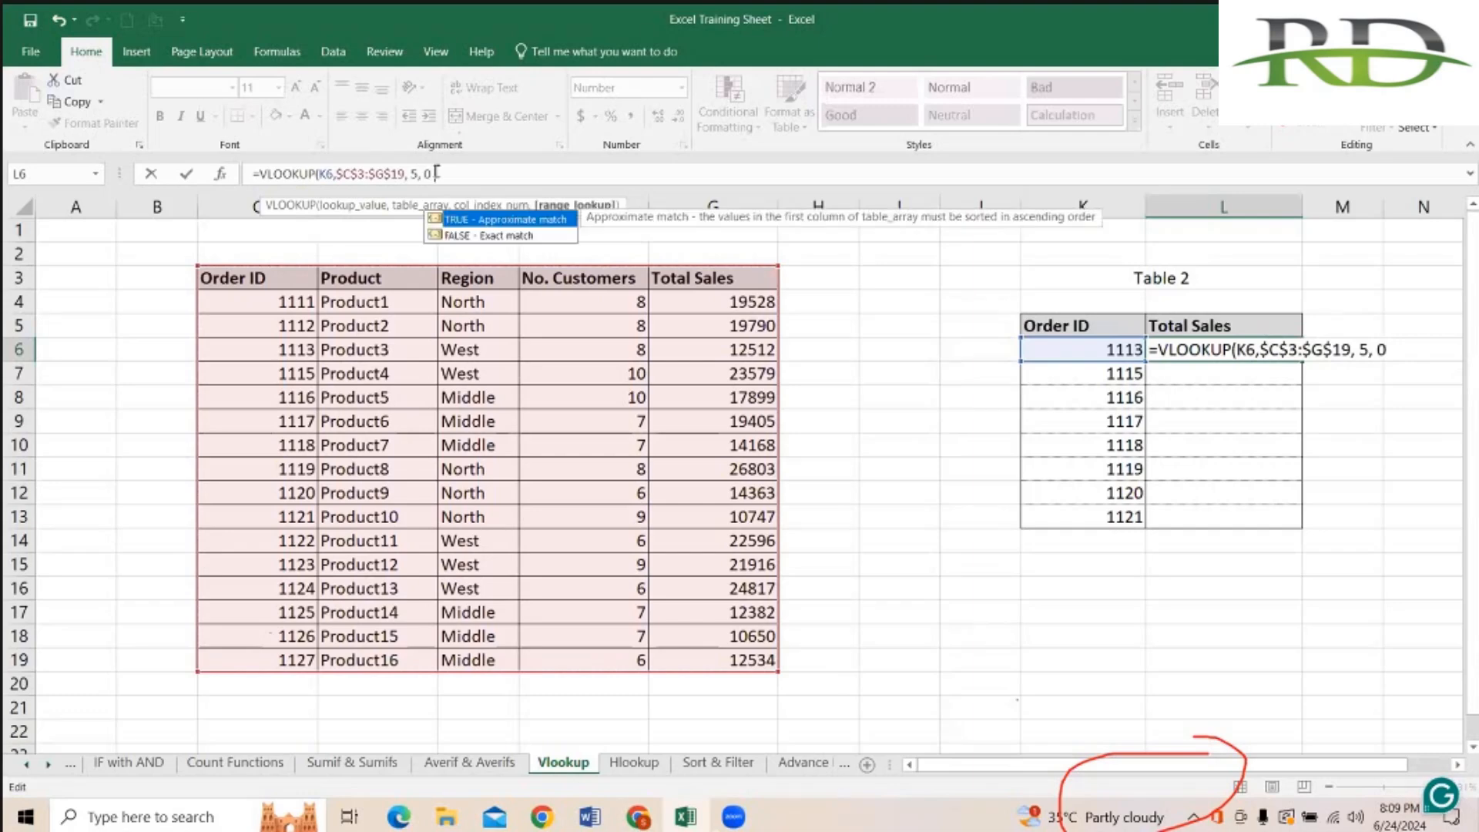
pyautogui.press('Return')
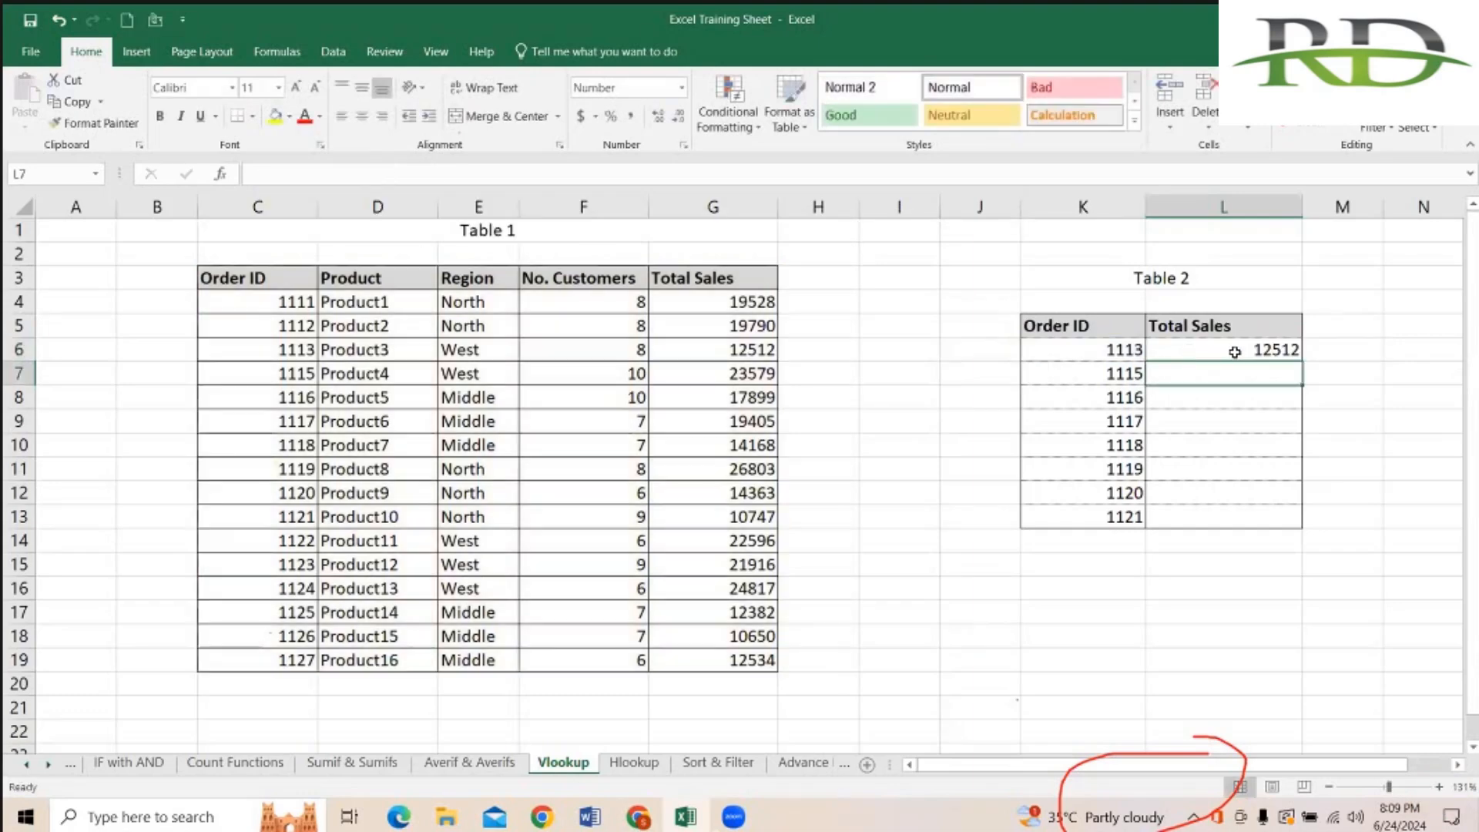
# Step: Compare the first order's lookup result with its row in Table 1, and copy the L6 VLOOKUP formula down to L13
pyautogui.click(1079, 350)
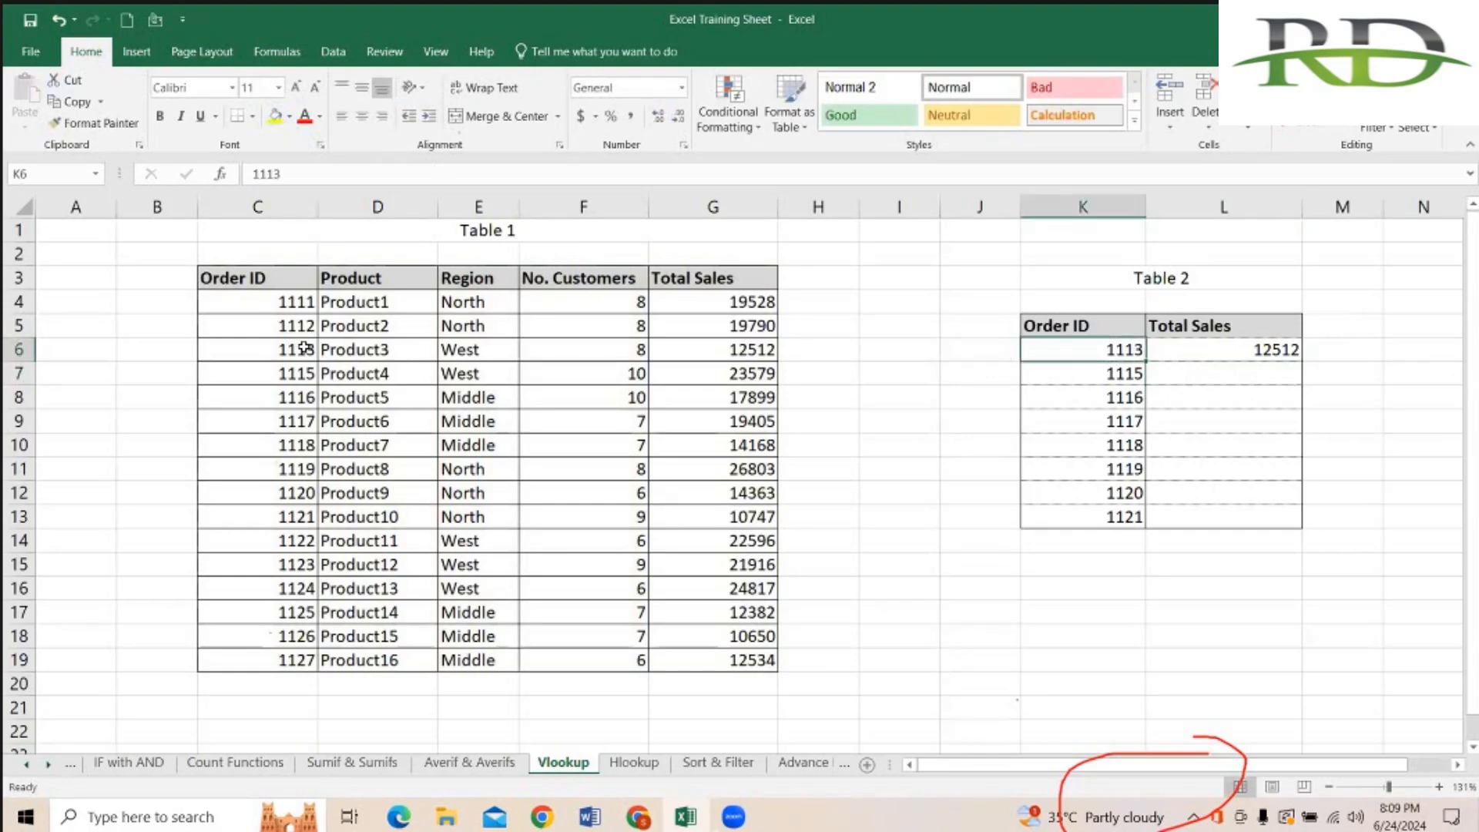
pyautogui.moveTo(305, 348); pyautogui.dragTo(705, 349)
pyautogui.moveTo(847, 348); pyautogui.dragTo(850, 348)
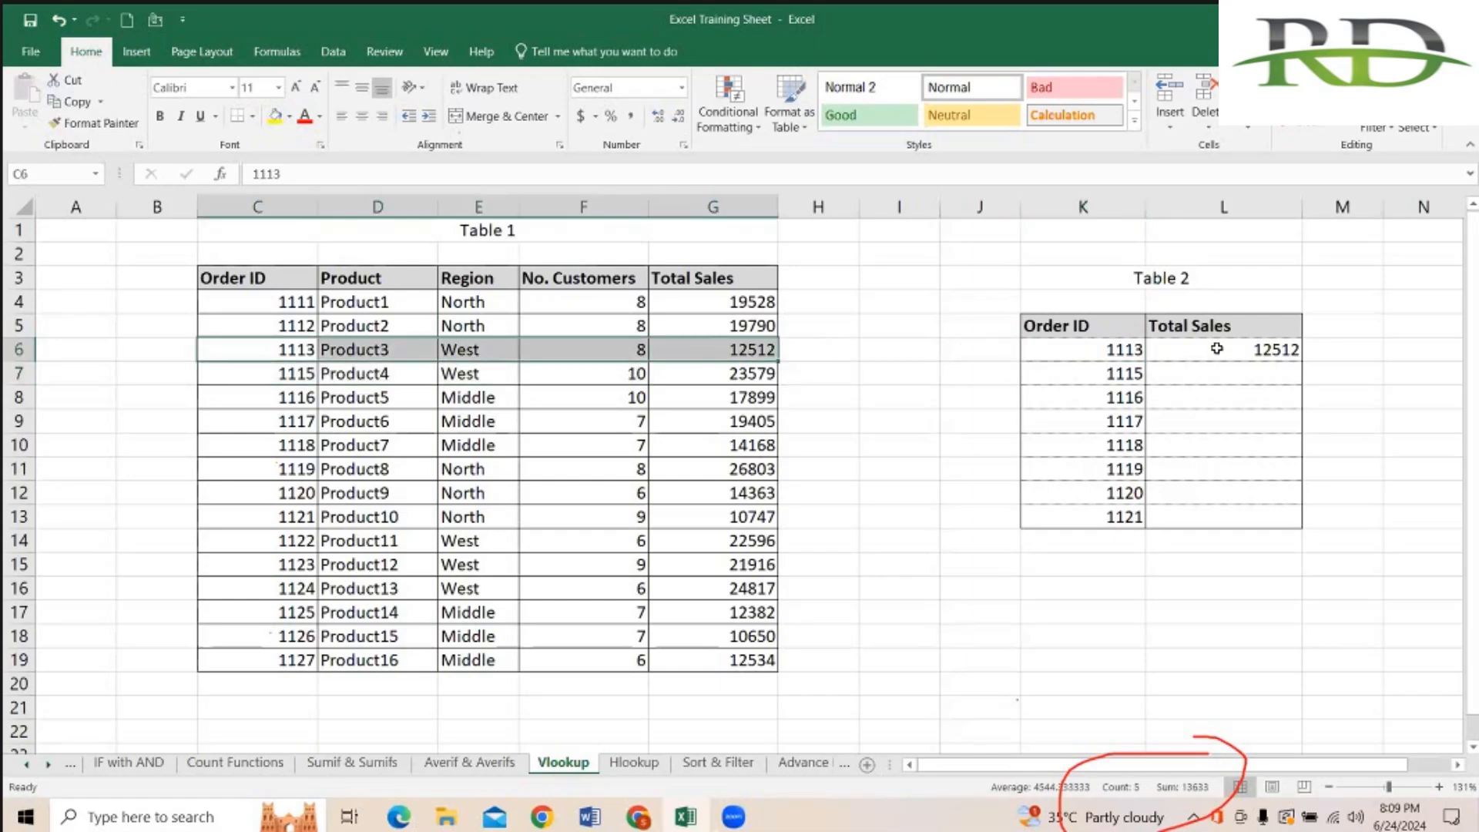
pyautogui.click(1296, 356)
pyautogui.moveTo(1302, 361); pyautogui.dragTo(1291, 521)
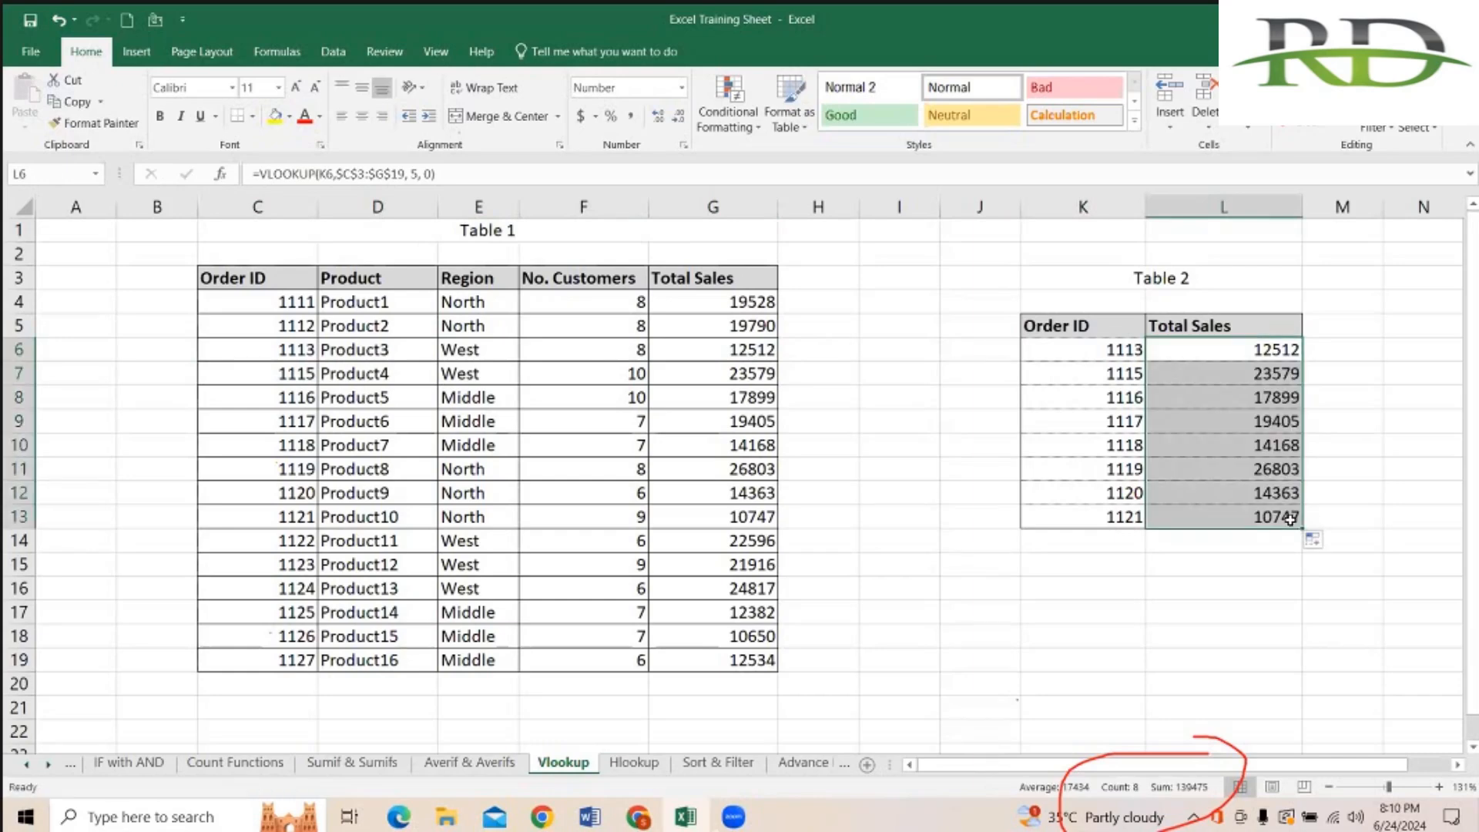
# Step: Highlight the Table 1 row for Order ID 1121, C13:G13, with yellow fill
pyautogui.click(1220, 565)
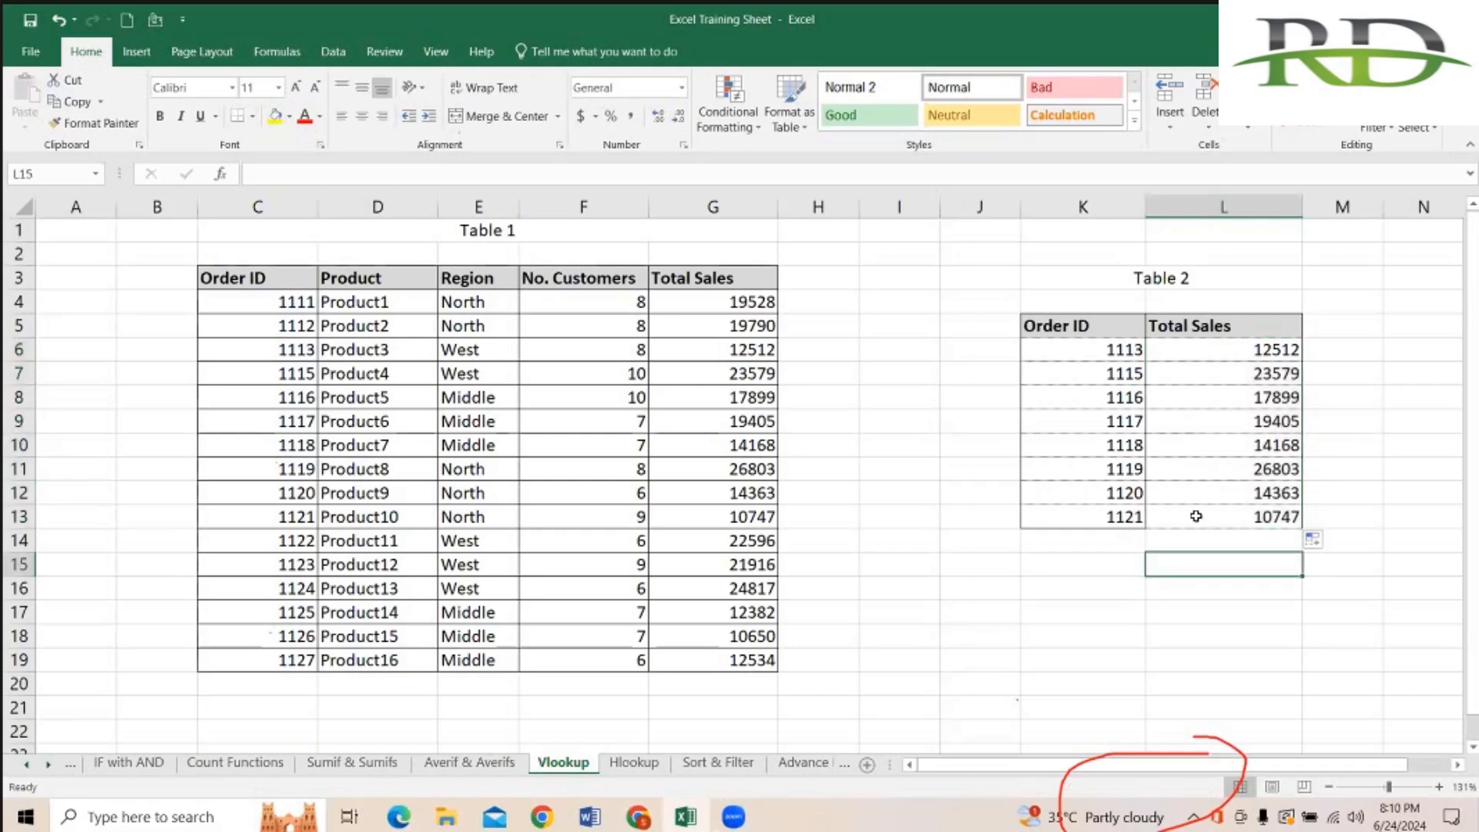
pyautogui.press('Up')
pyautogui.press('Up')
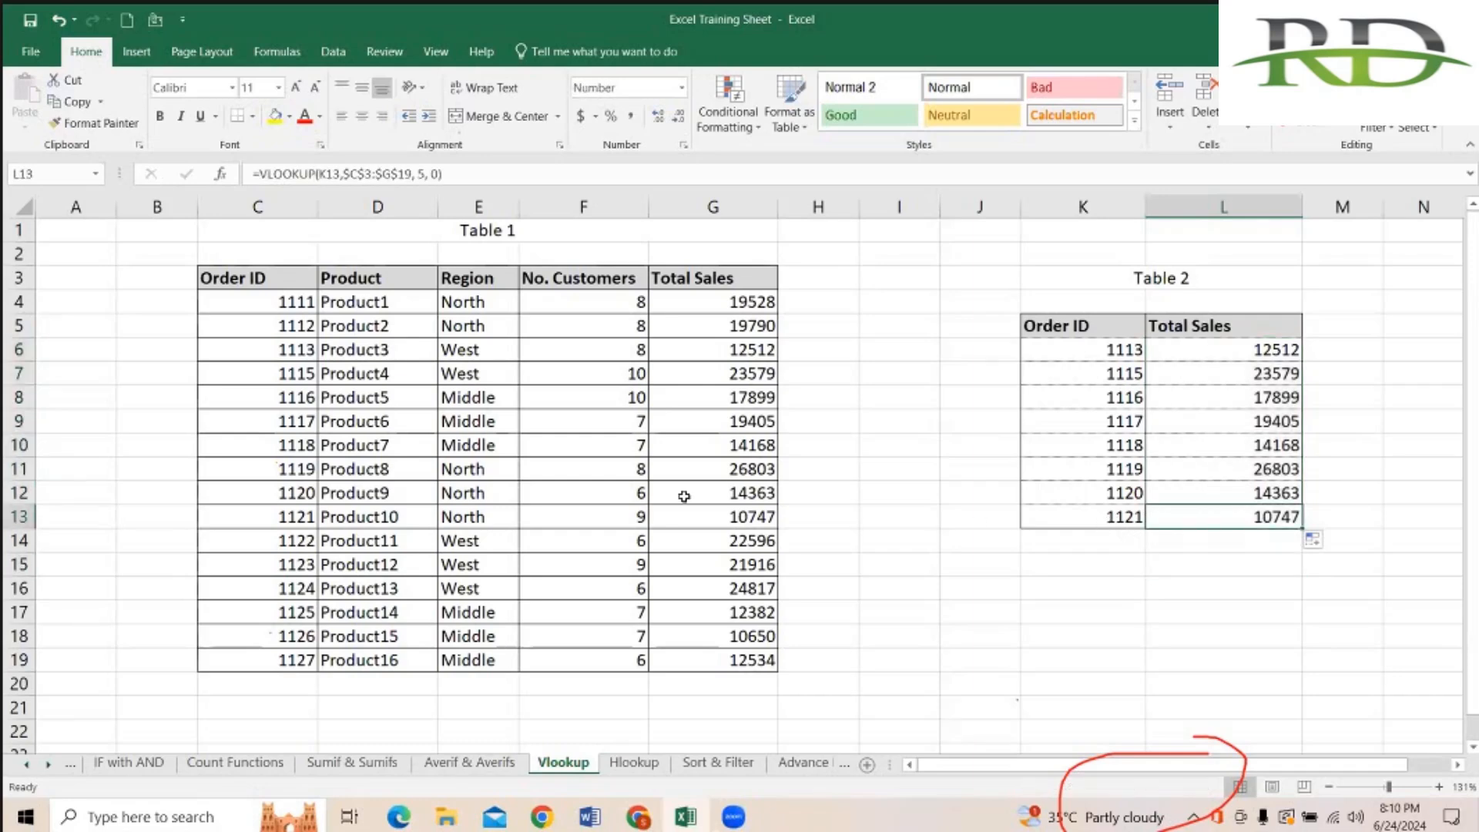
pyautogui.moveTo(294, 515); pyautogui.dragTo(686, 519)
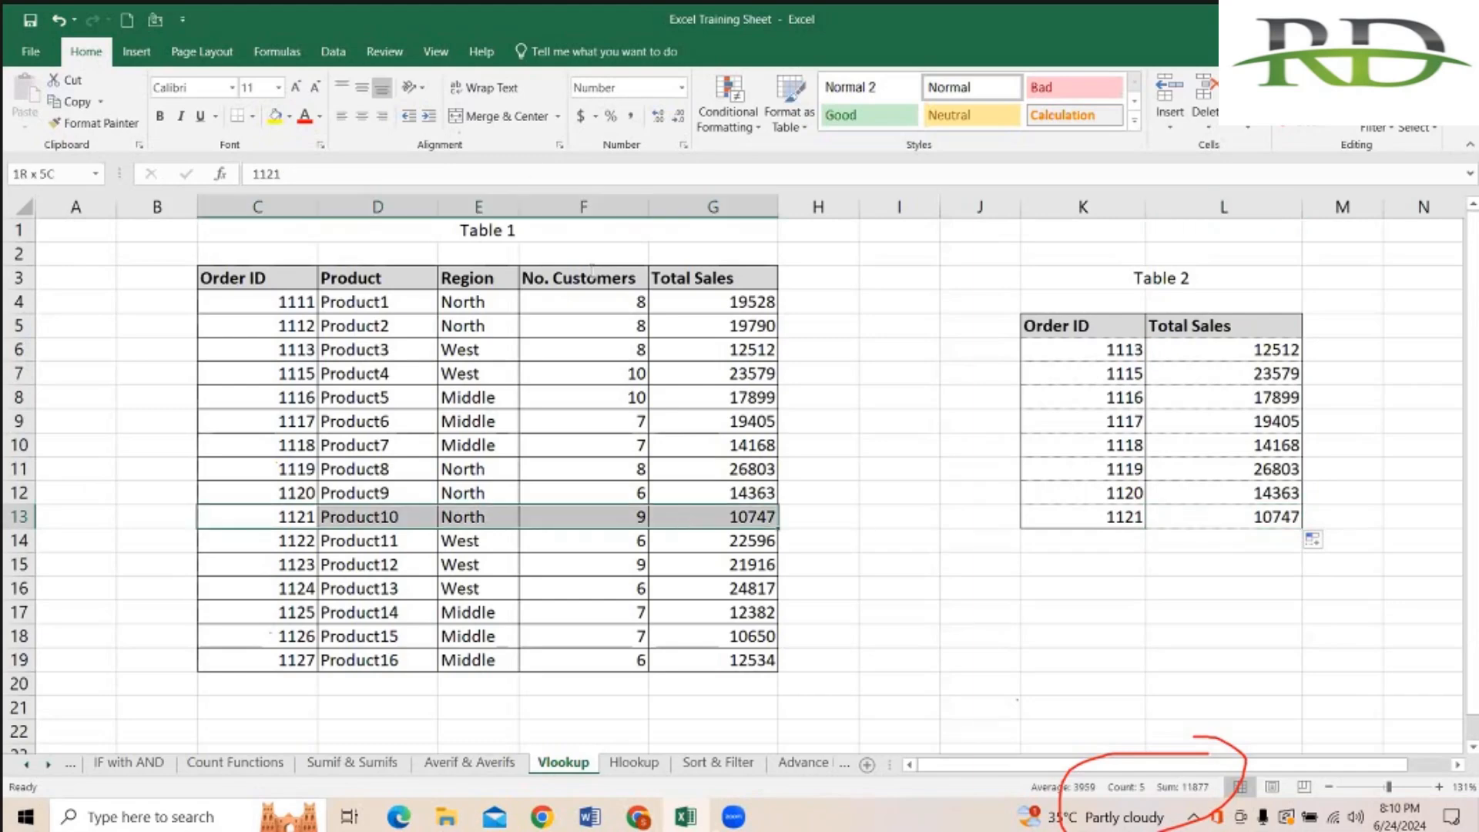
pyautogui.click(275, 116)
pyautogui.click(994, 466)
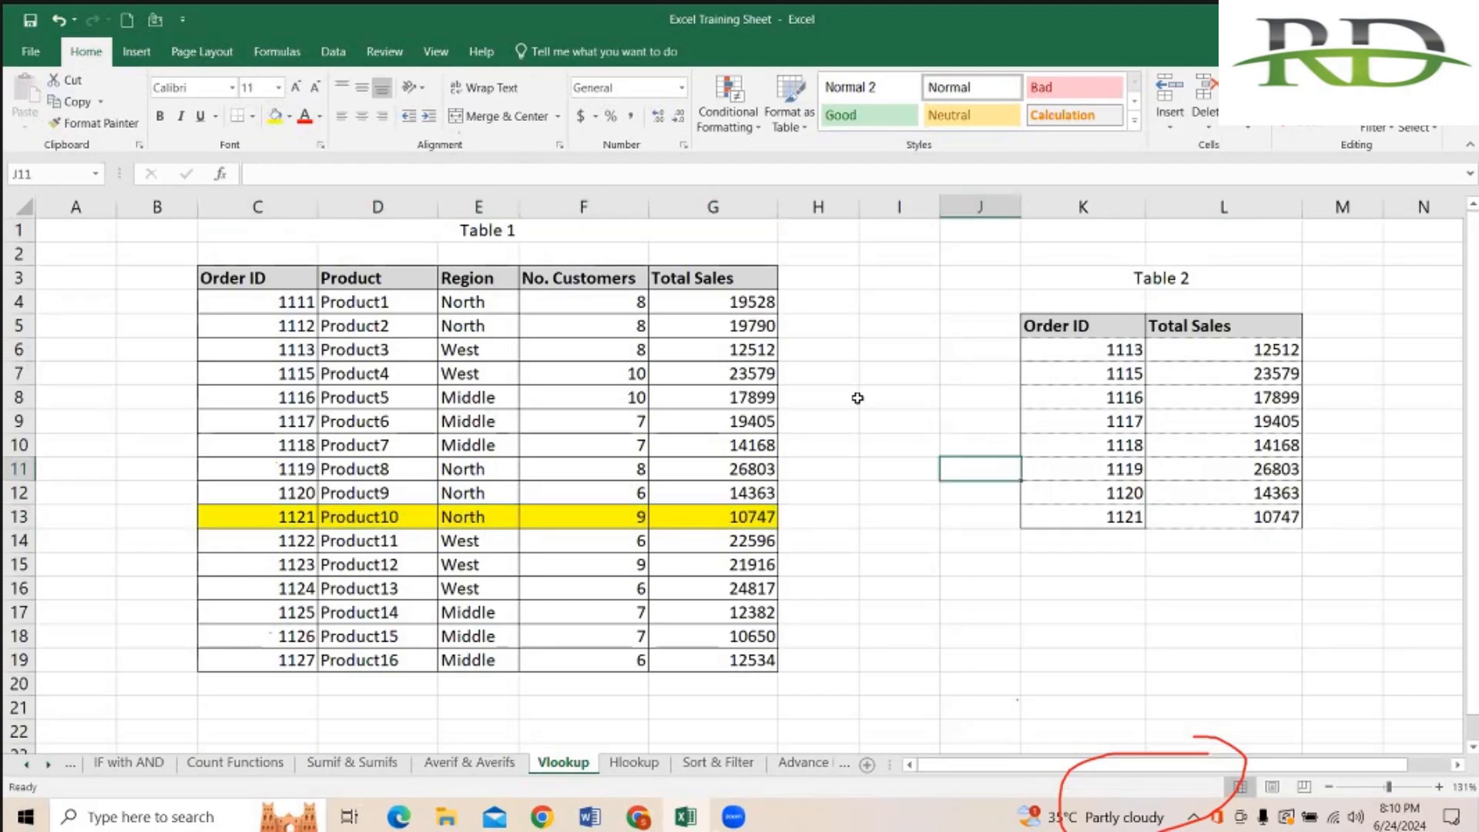
pyautogui.click(858, 396)
pyautogui.click(884, 395)
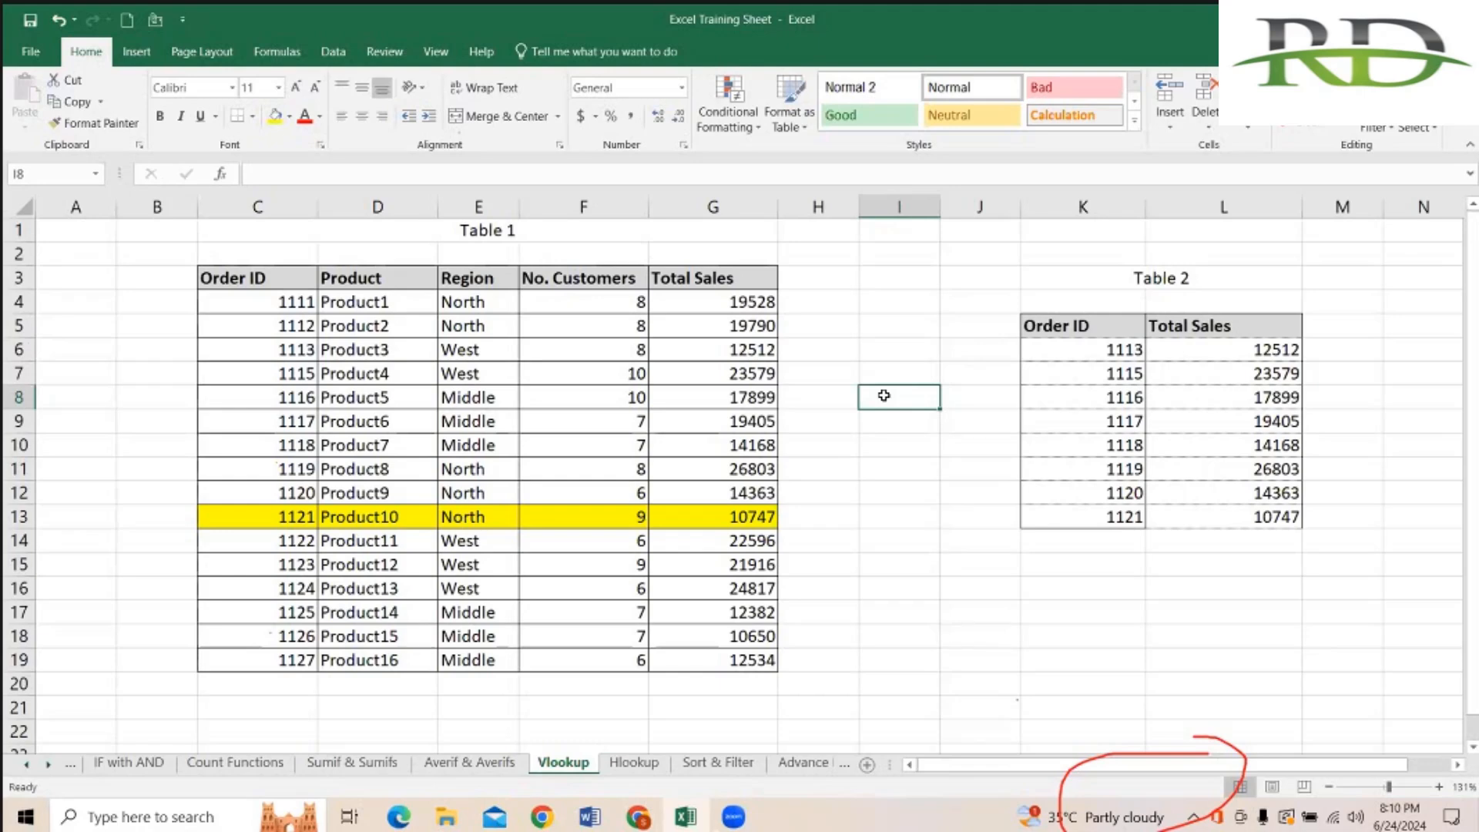
# Step: Clear the Total Sales results from L6:L13 of Table 2
pyautogui.click(704, 89)
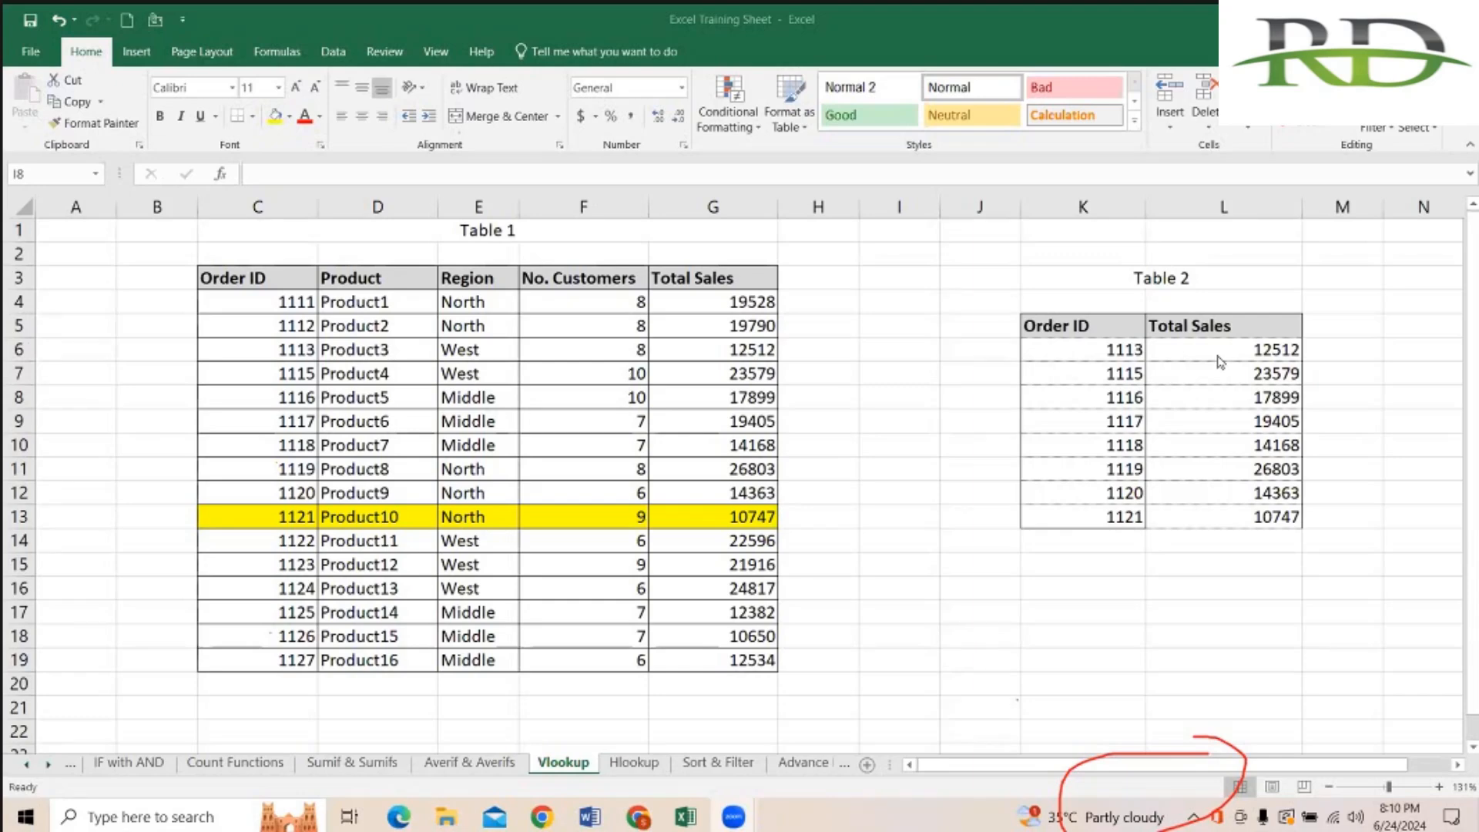
pyautogui.click(1193, 359)
pyautogui.moveTo(1194, 461); pyautogui.dragTo(1194, 515)
pyautogui.press('Delete')
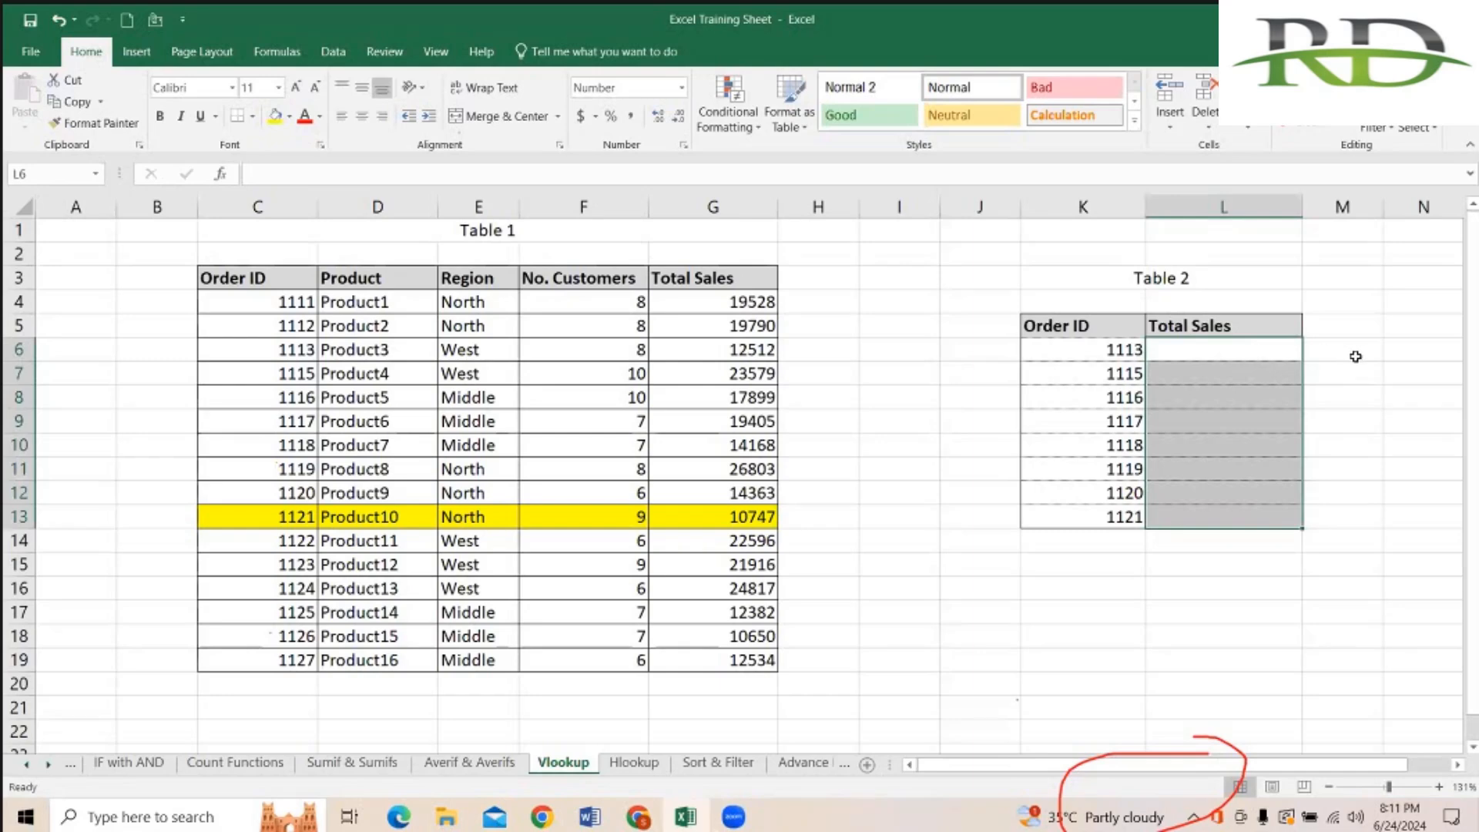
pyautogui.click(1267, 351)
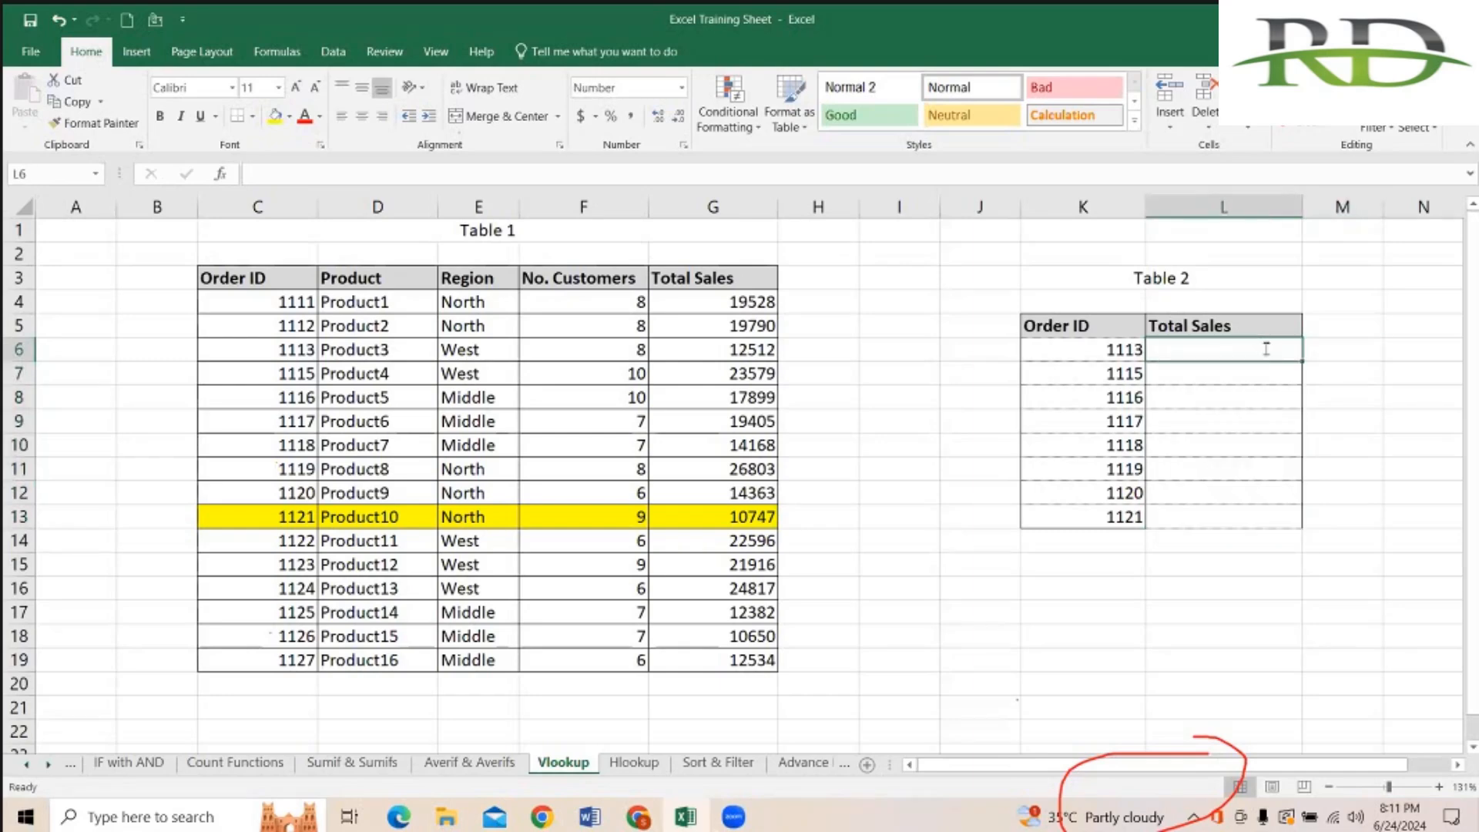
pyautogui.write('=')
pyautogui.press('BackSpace')
pyautogui.press('Right')
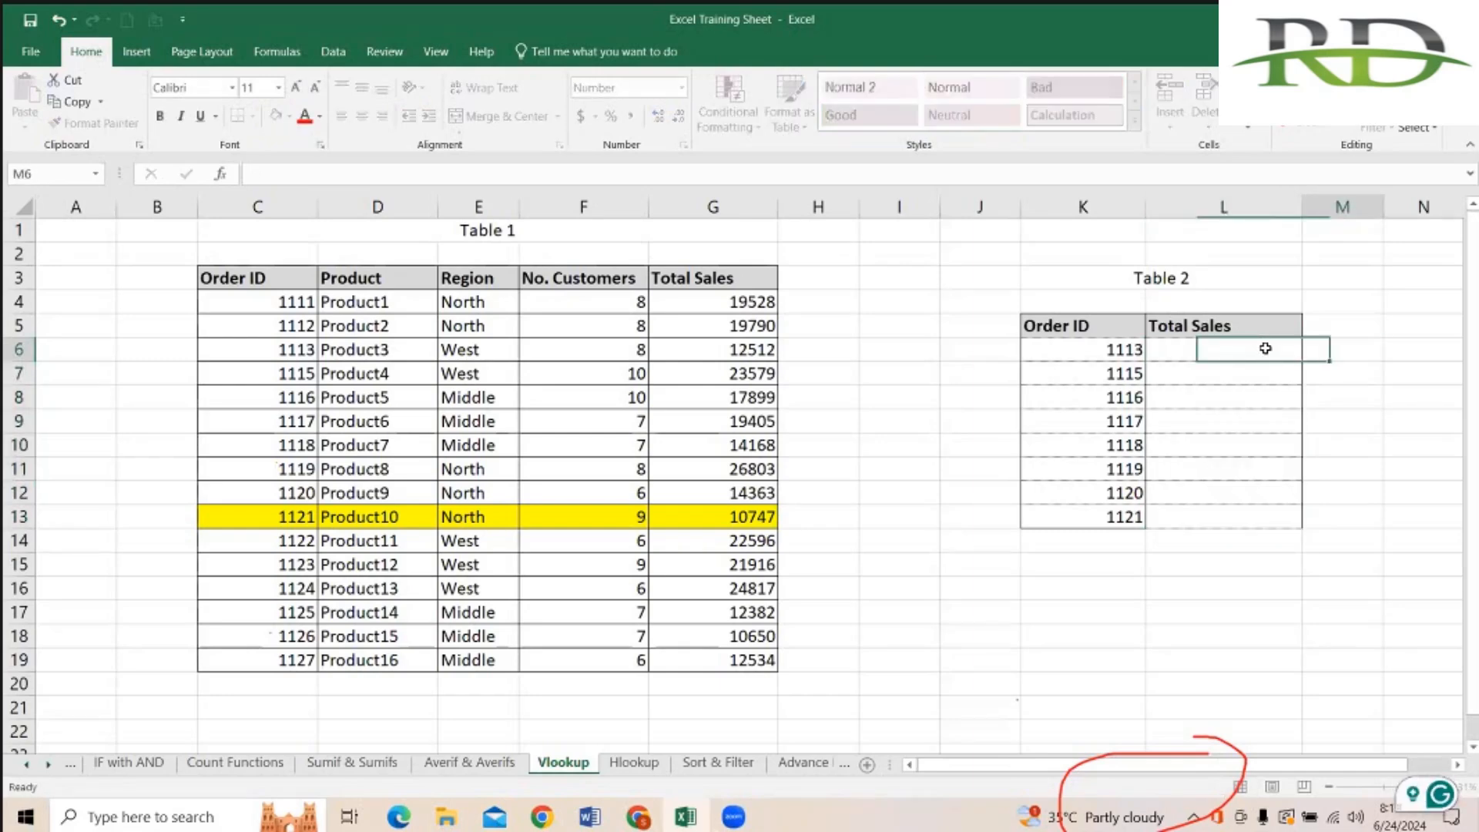
# Step: Begin a VLOOKUP formula in L6 with the Order ID in K6 as the lookup value
pyautogui.click(1266, 348)
pyautogui.write('=v')
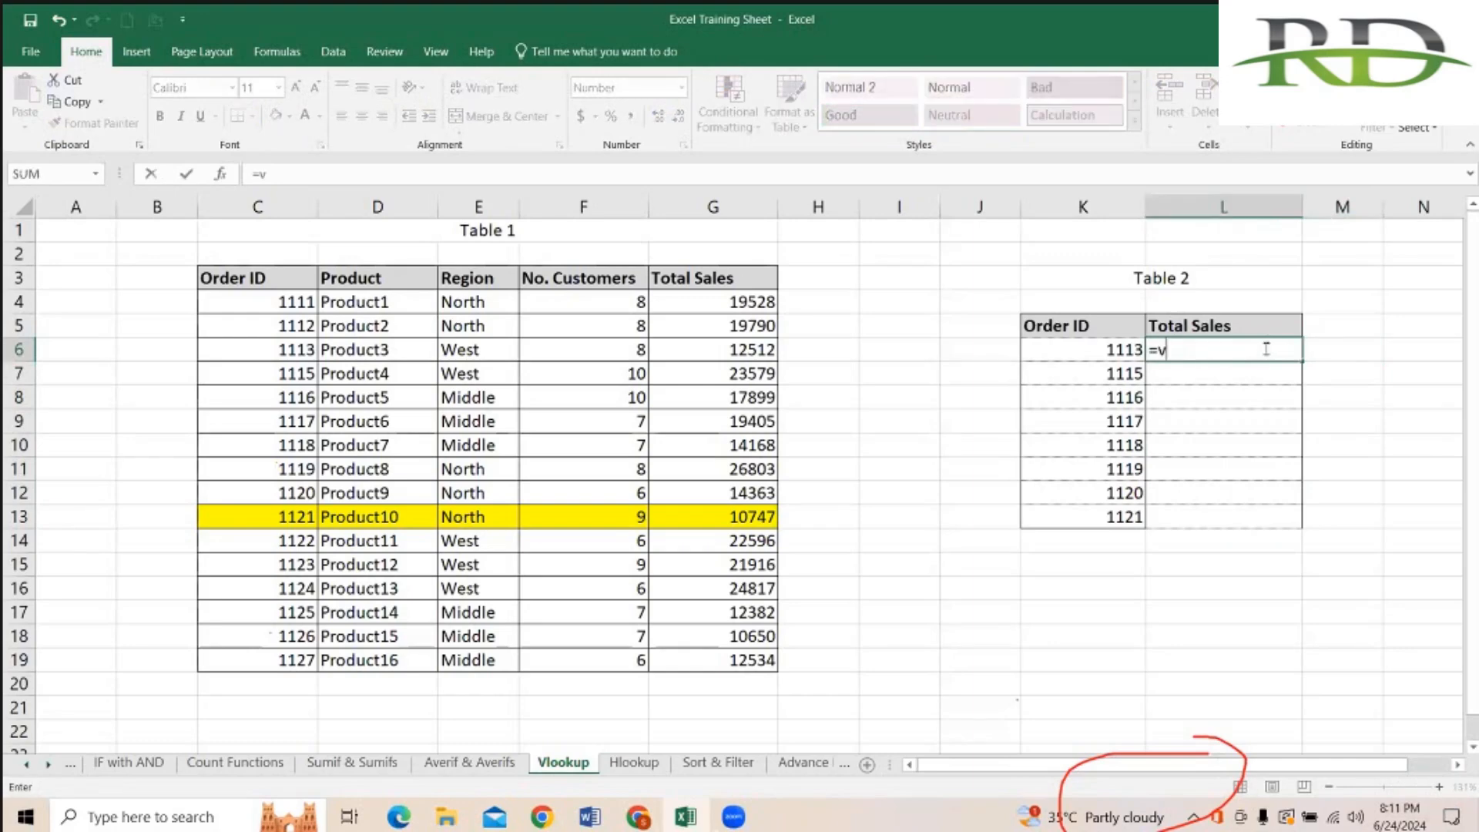
pyautogui.write('LOOKUP(')
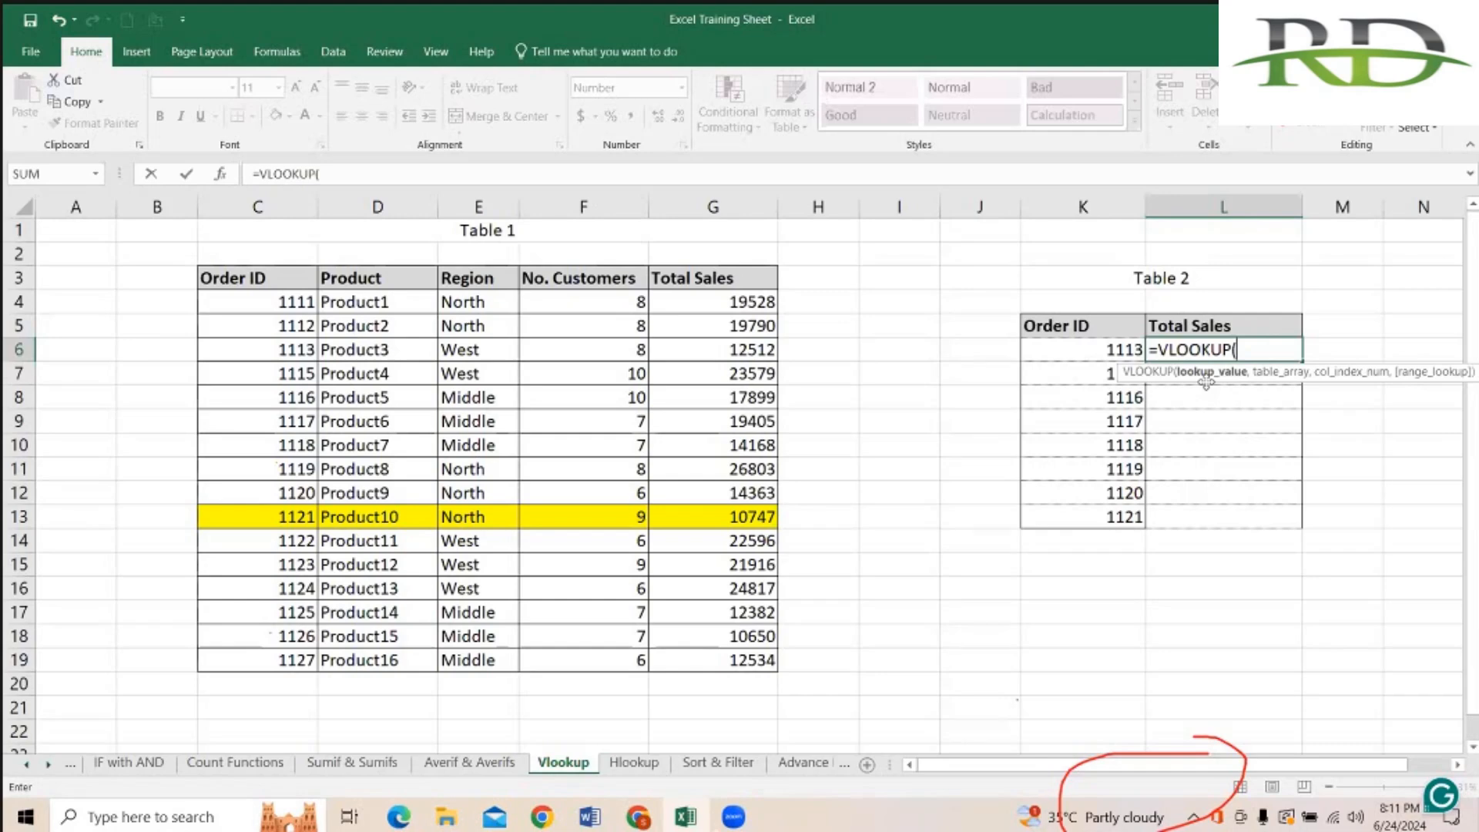
pyautogui.click(514, 108)
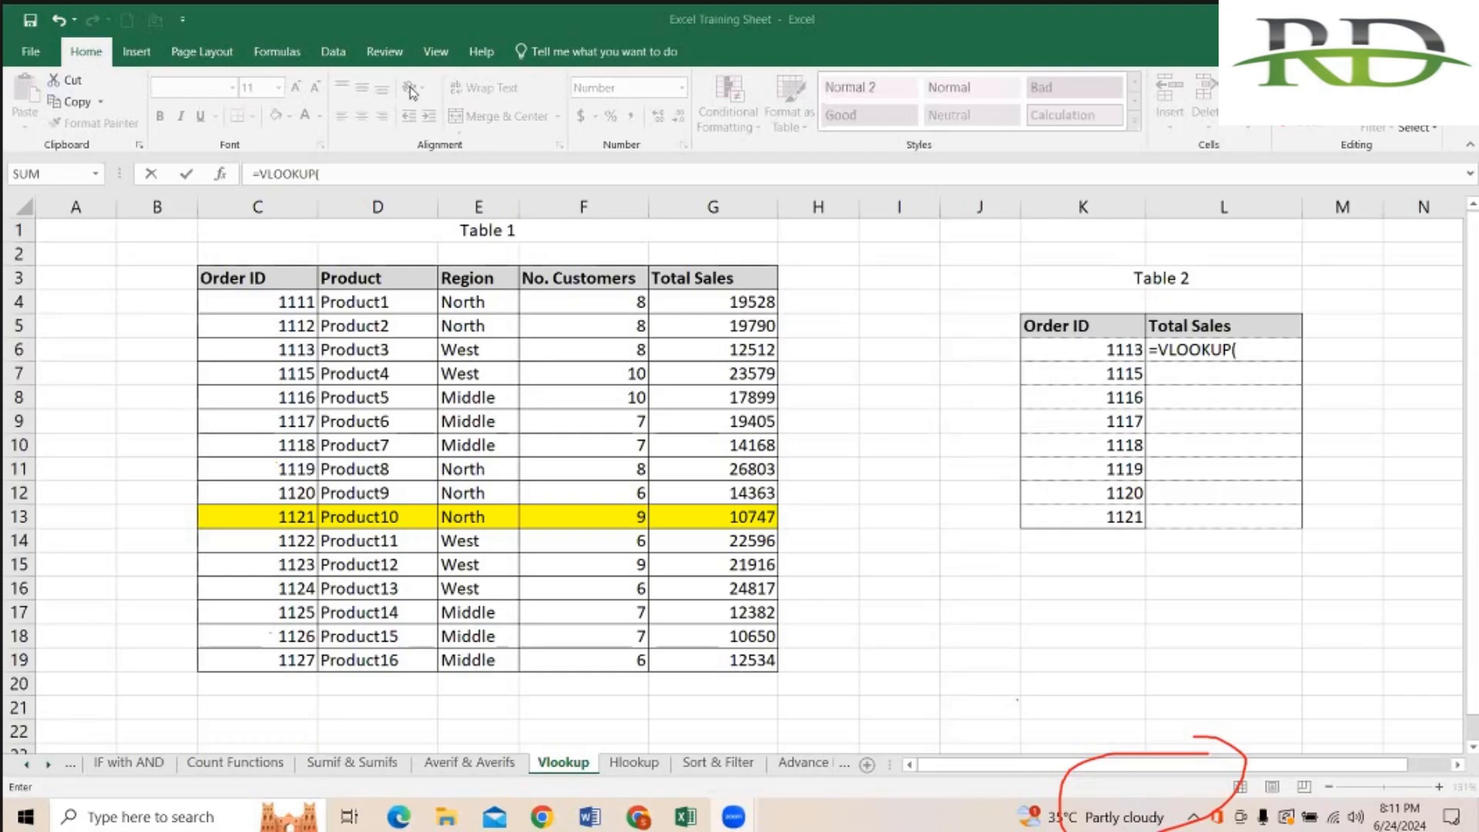
pyautogui.click(1251, 353)
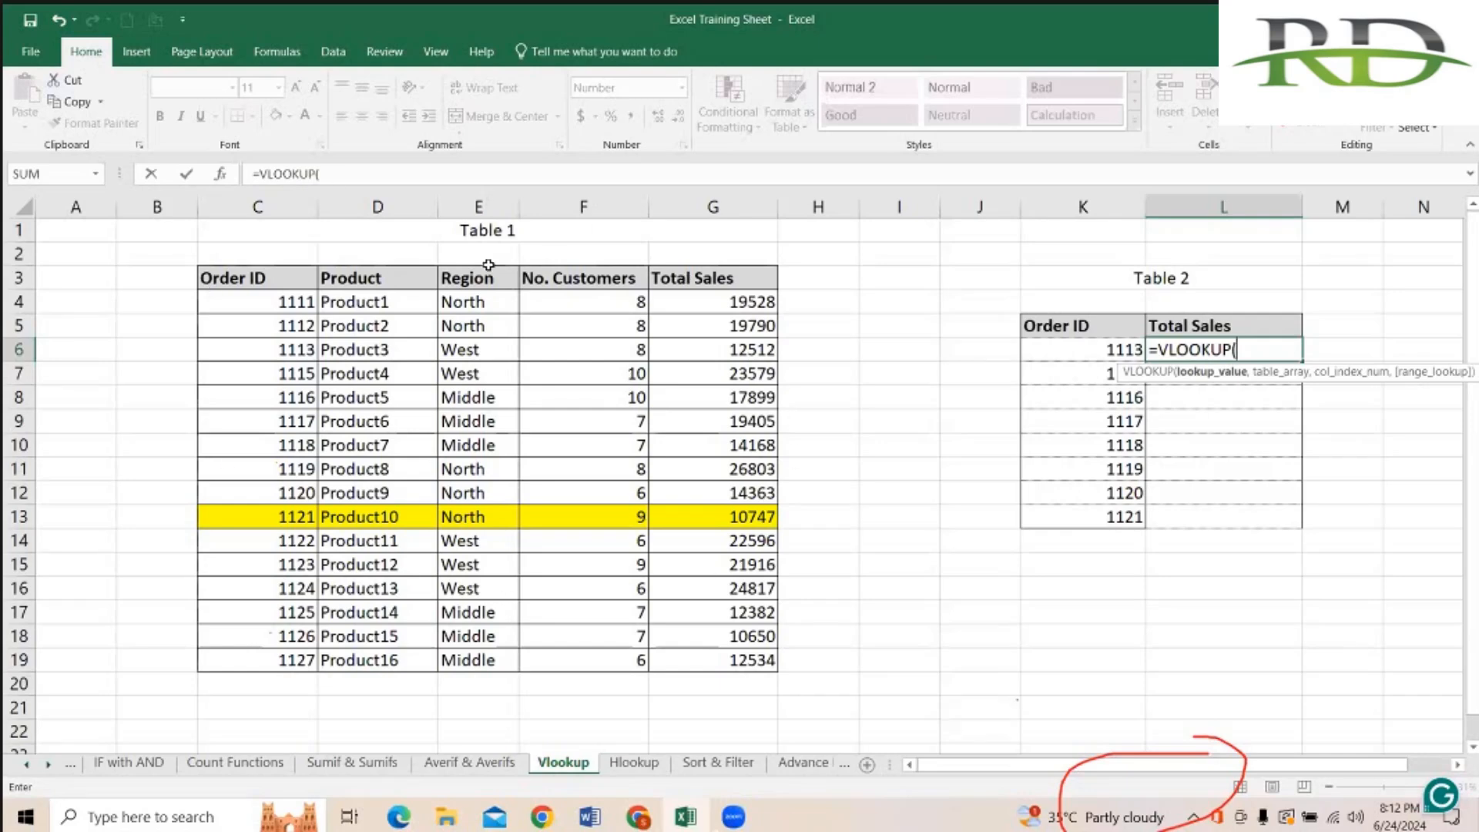
pyautogui.click(1090, 348)
pyautogui.write(',')
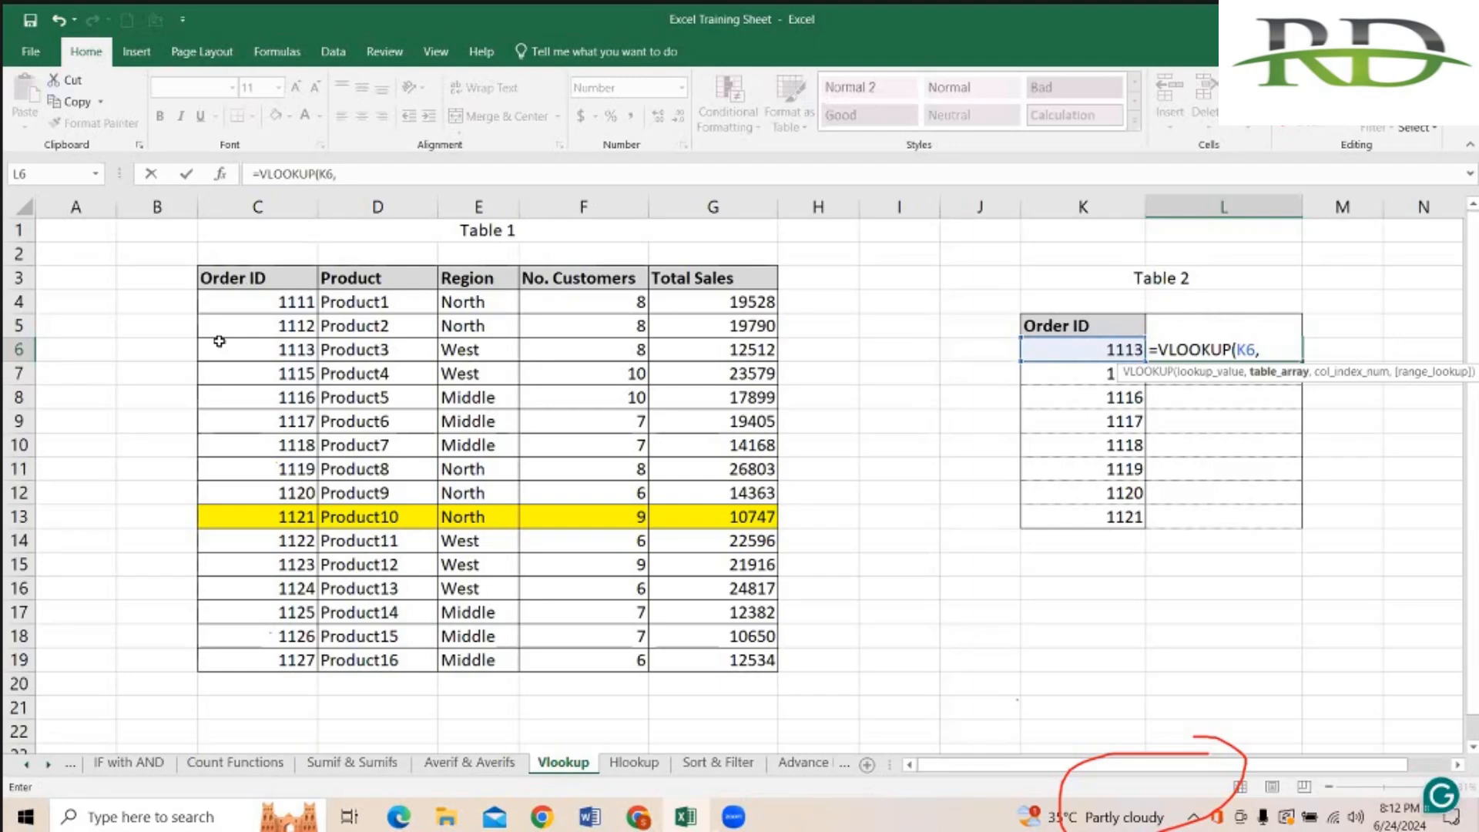
# Step: Set Table 1's range C3:G19 as the table array of the L6 formula and make it the absolute reference $C$3:$G$19
pyautogui.click(207, 290)
pyautogui.hotkey('ctrl', 'shift', 'Right')
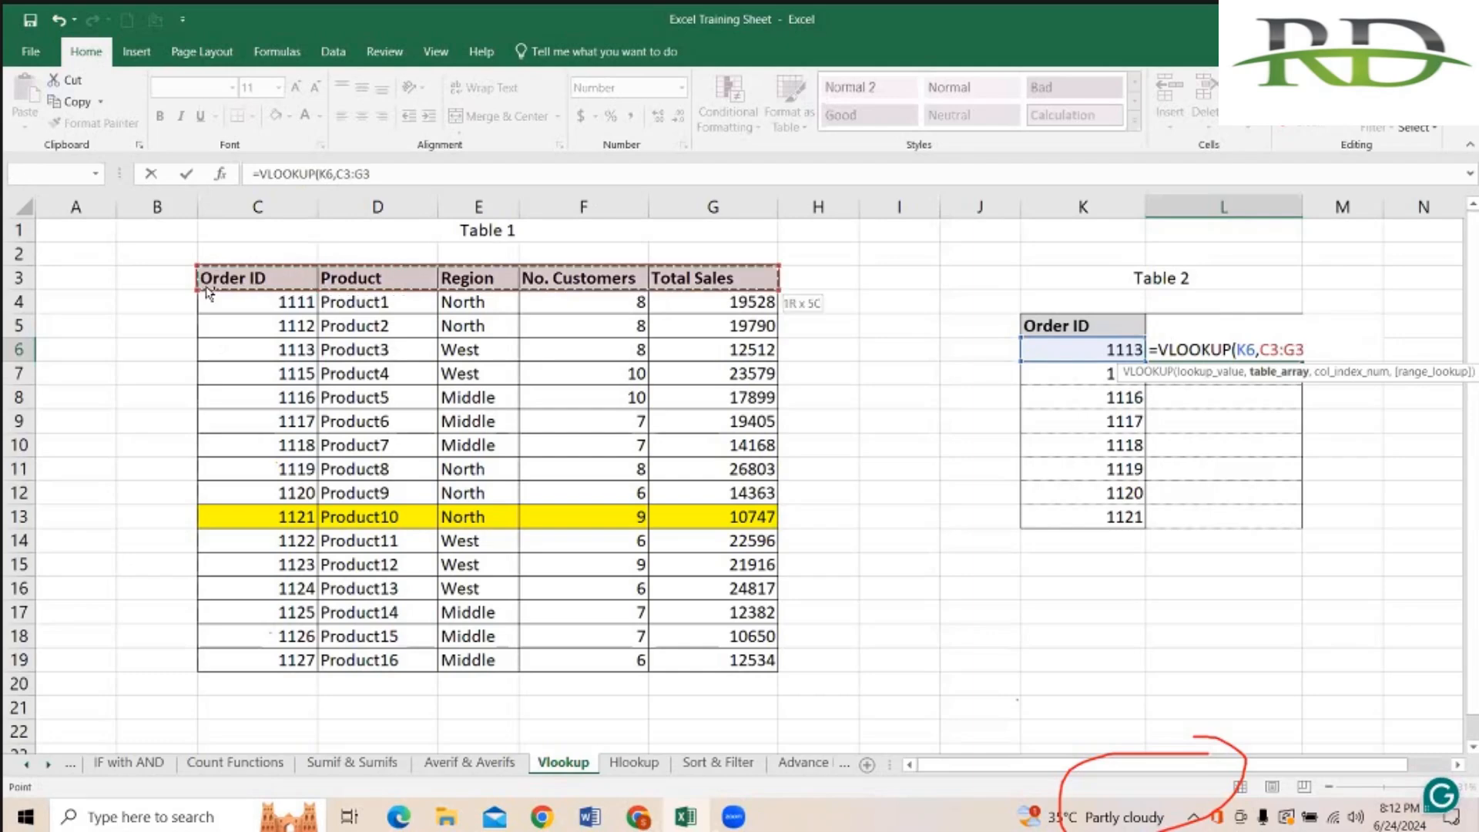
pyautogui.hotkey('ctrl', 'shift', 'Down')
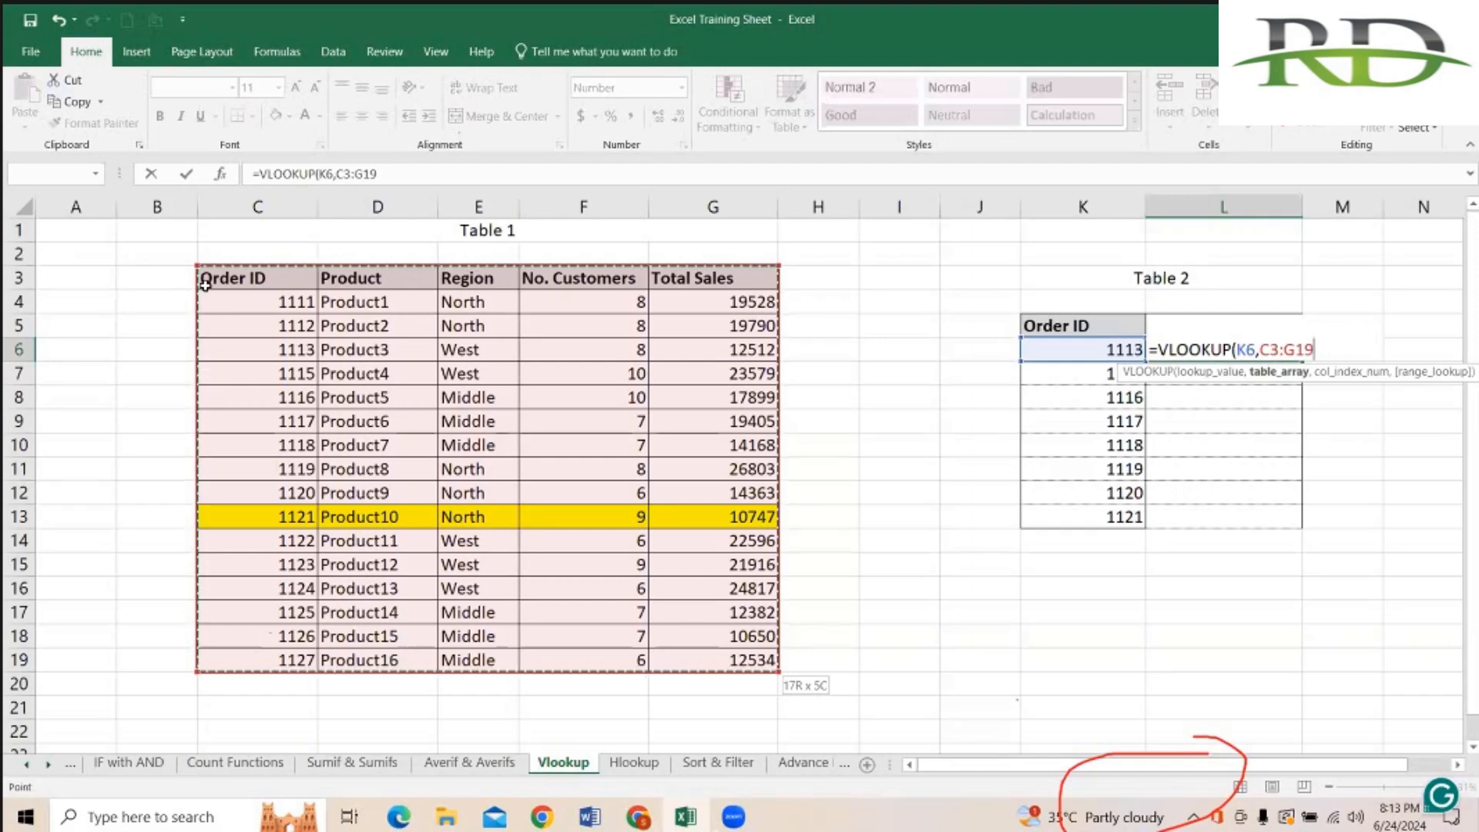
pyautogui.press('F4')
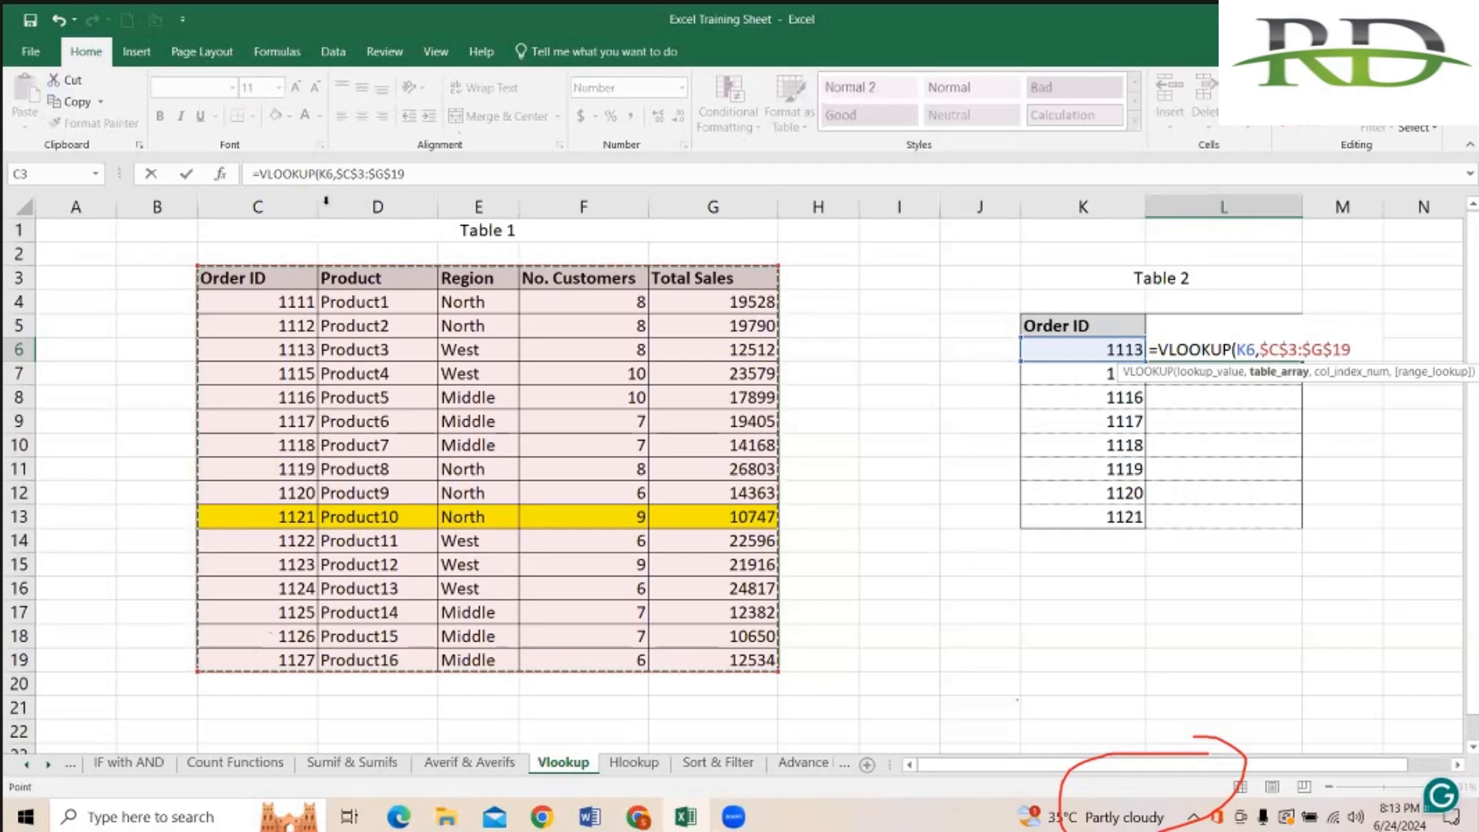
pyautogui.click(422, 171)
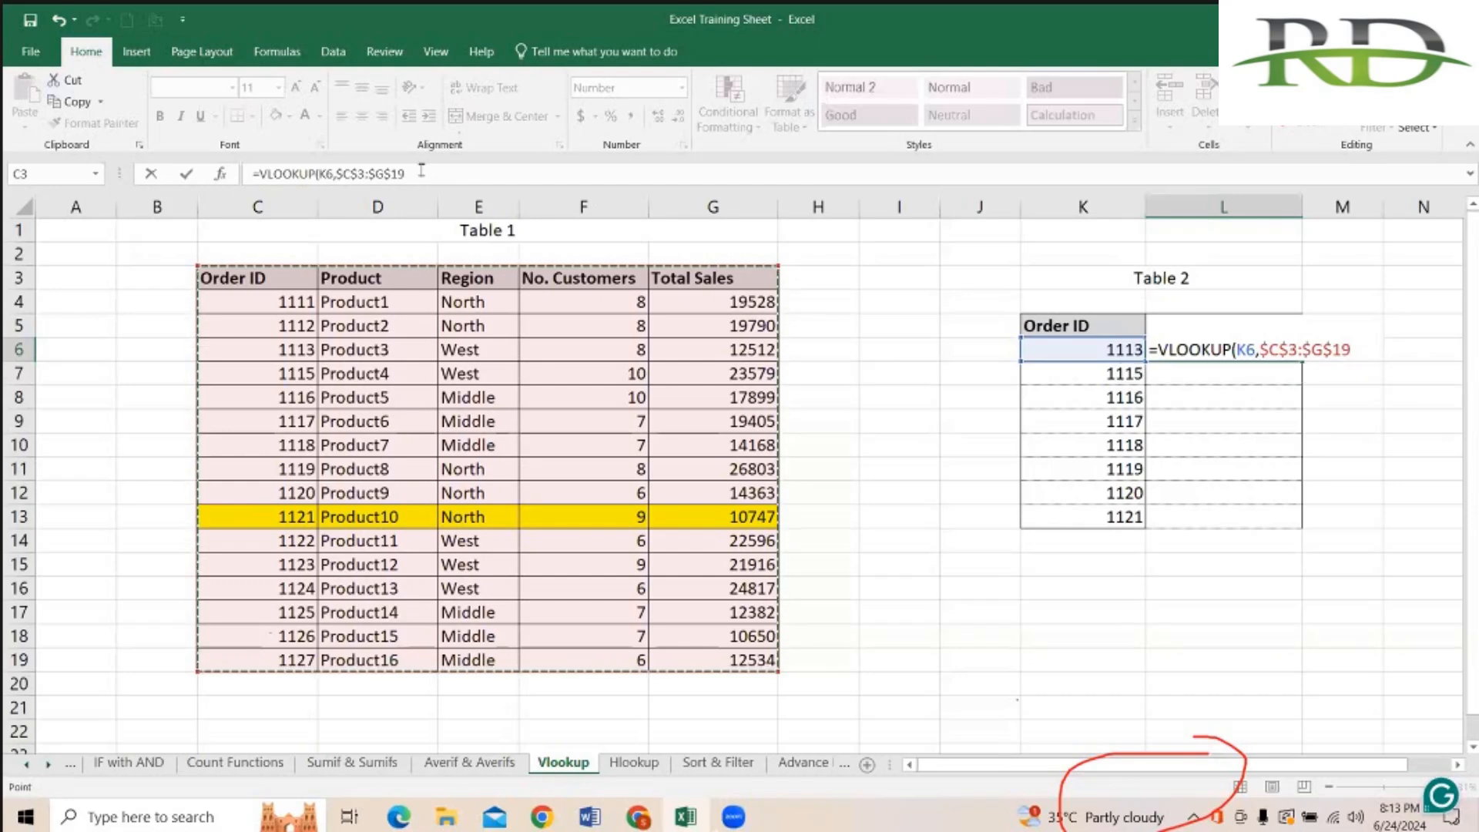
pyautogui.write(',')
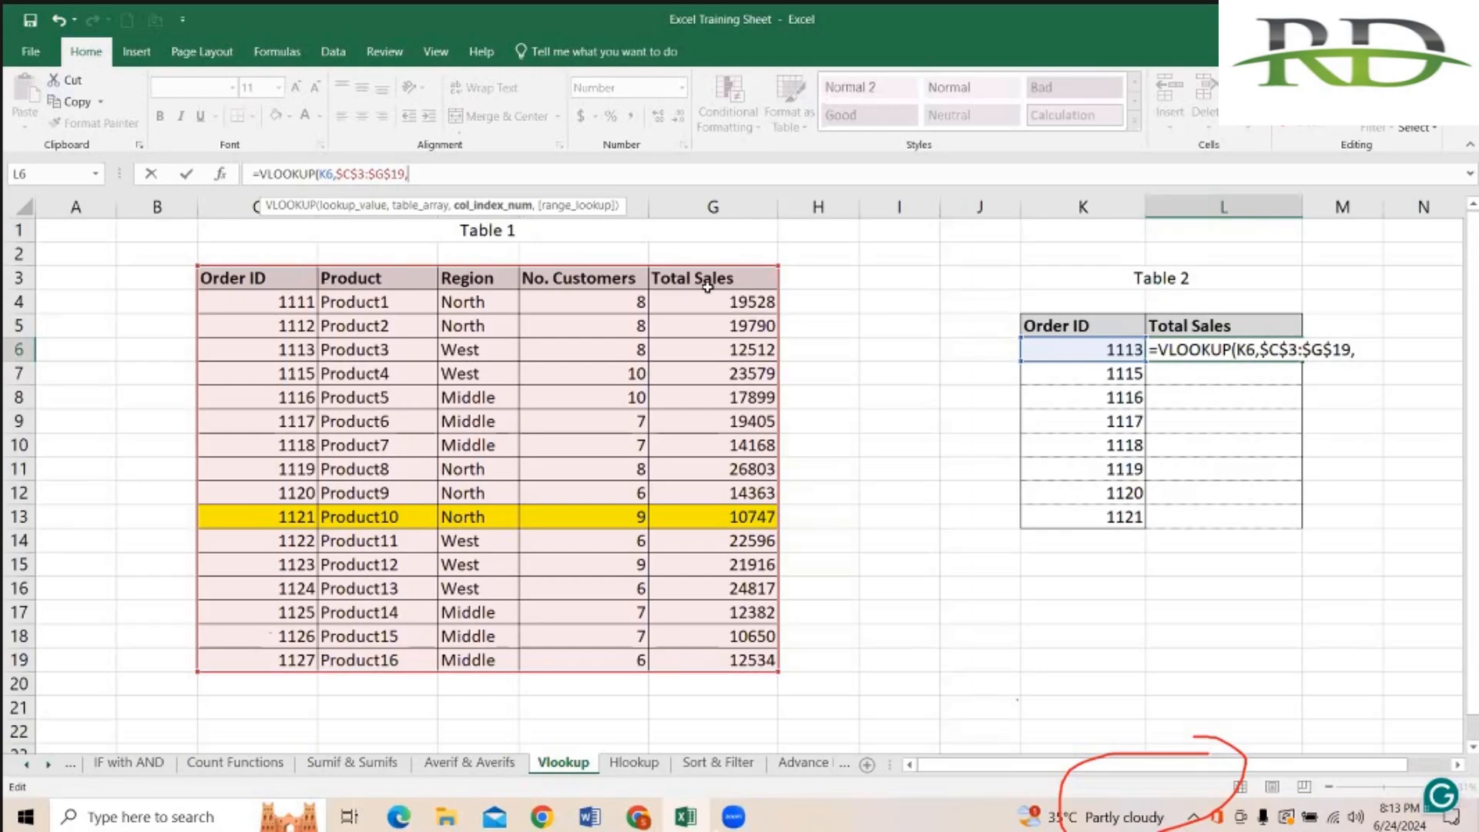
# Step: Complete the L6 VLOOKUP with column index 5 and range lookup 0, and enter the formula
pyautogui.write('5,')
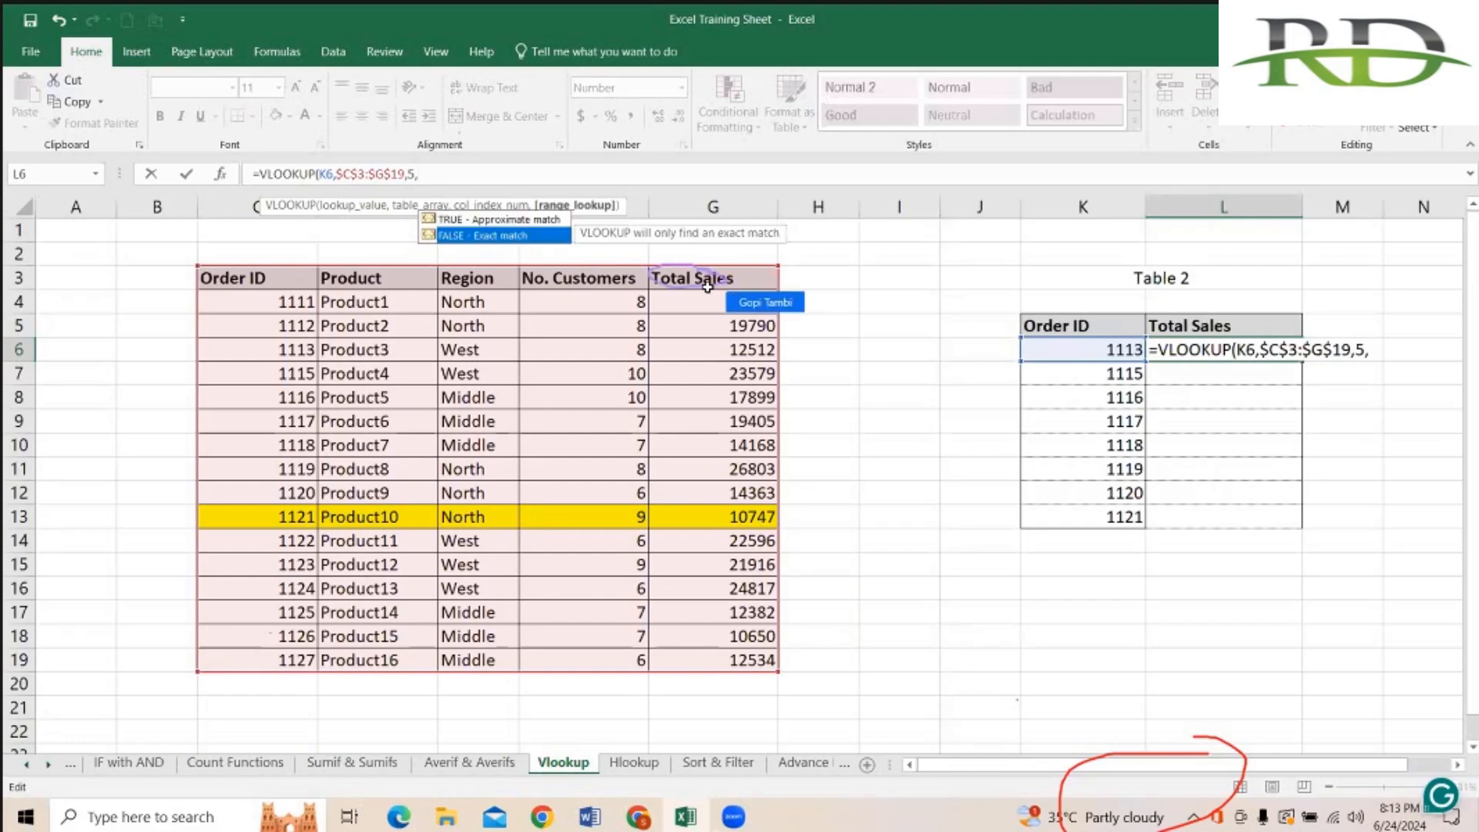
pyautogui.write('0')
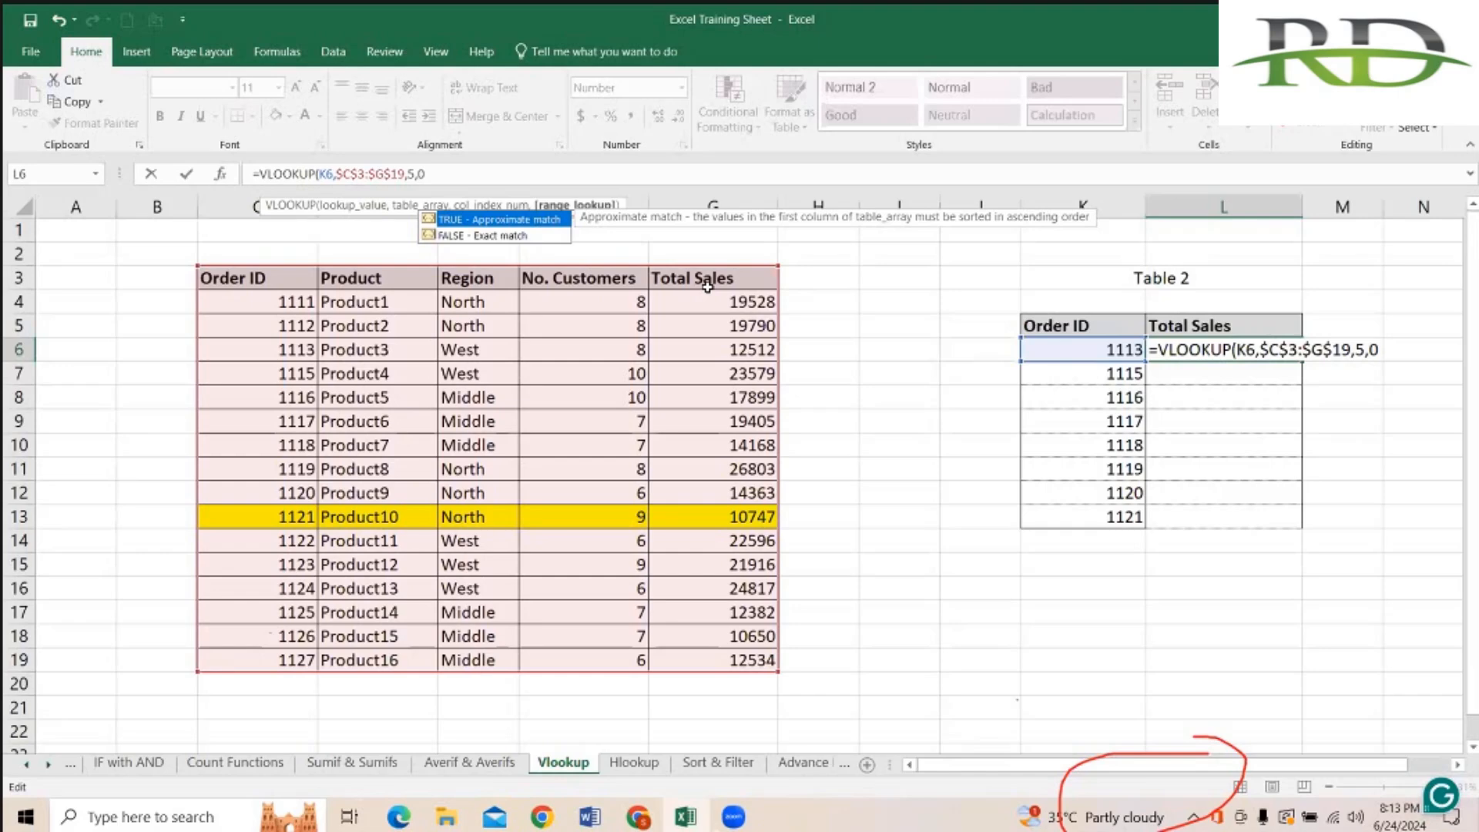
pyautogui.write(')')
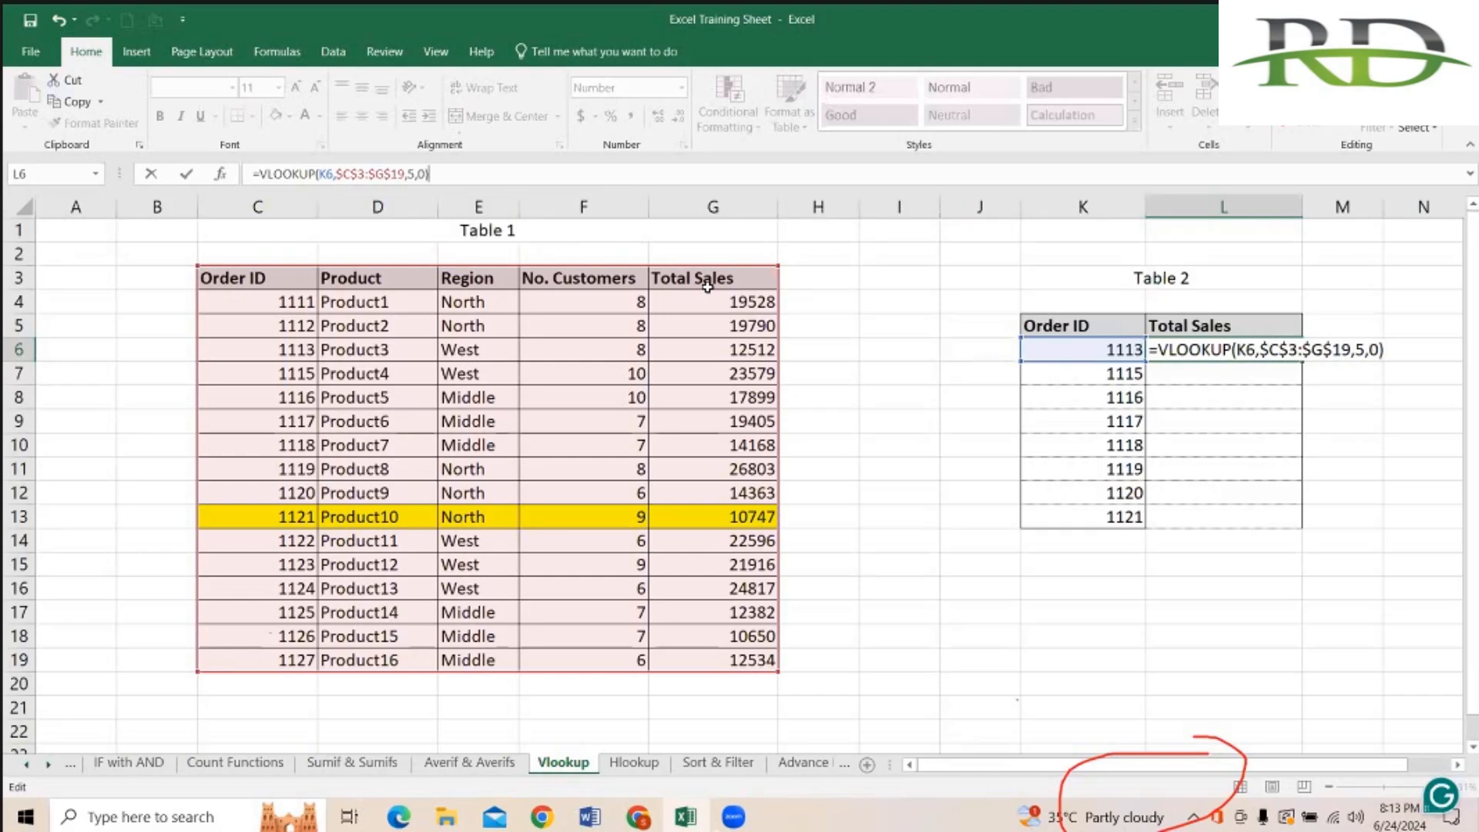
pyautogui.press('Return')
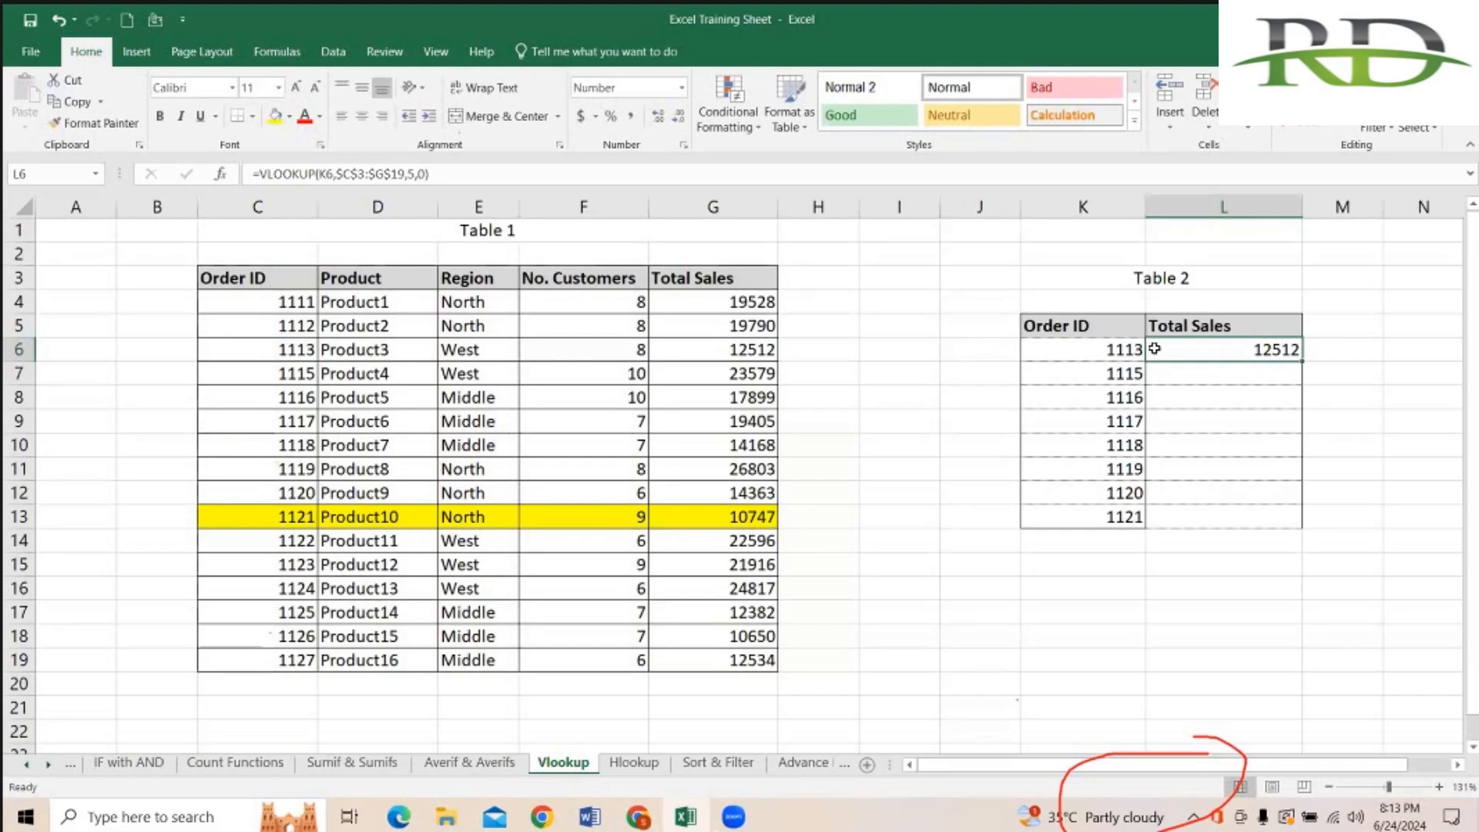
# Step: Copy the L6 VLOOKUP formula down through L13 and check the formulas in the filled Total Sales cells
pyautogui.click(1111, 346)
pyautogui.click(1294, 349)
pyautogui.moveTo(1308, 353); pyautogui.dragTo(1271, 520)
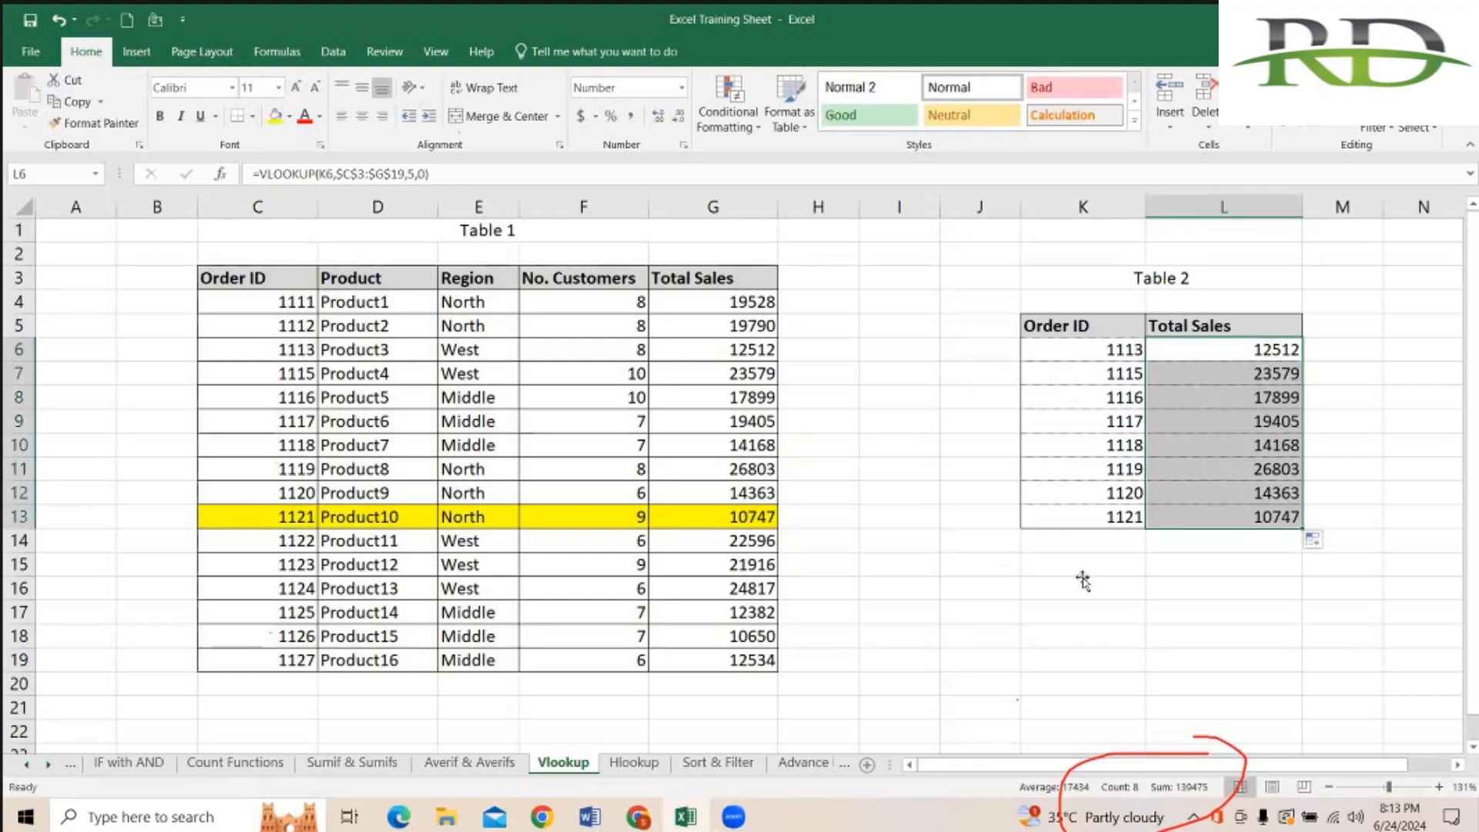
pyautogui.click(1247, 439)
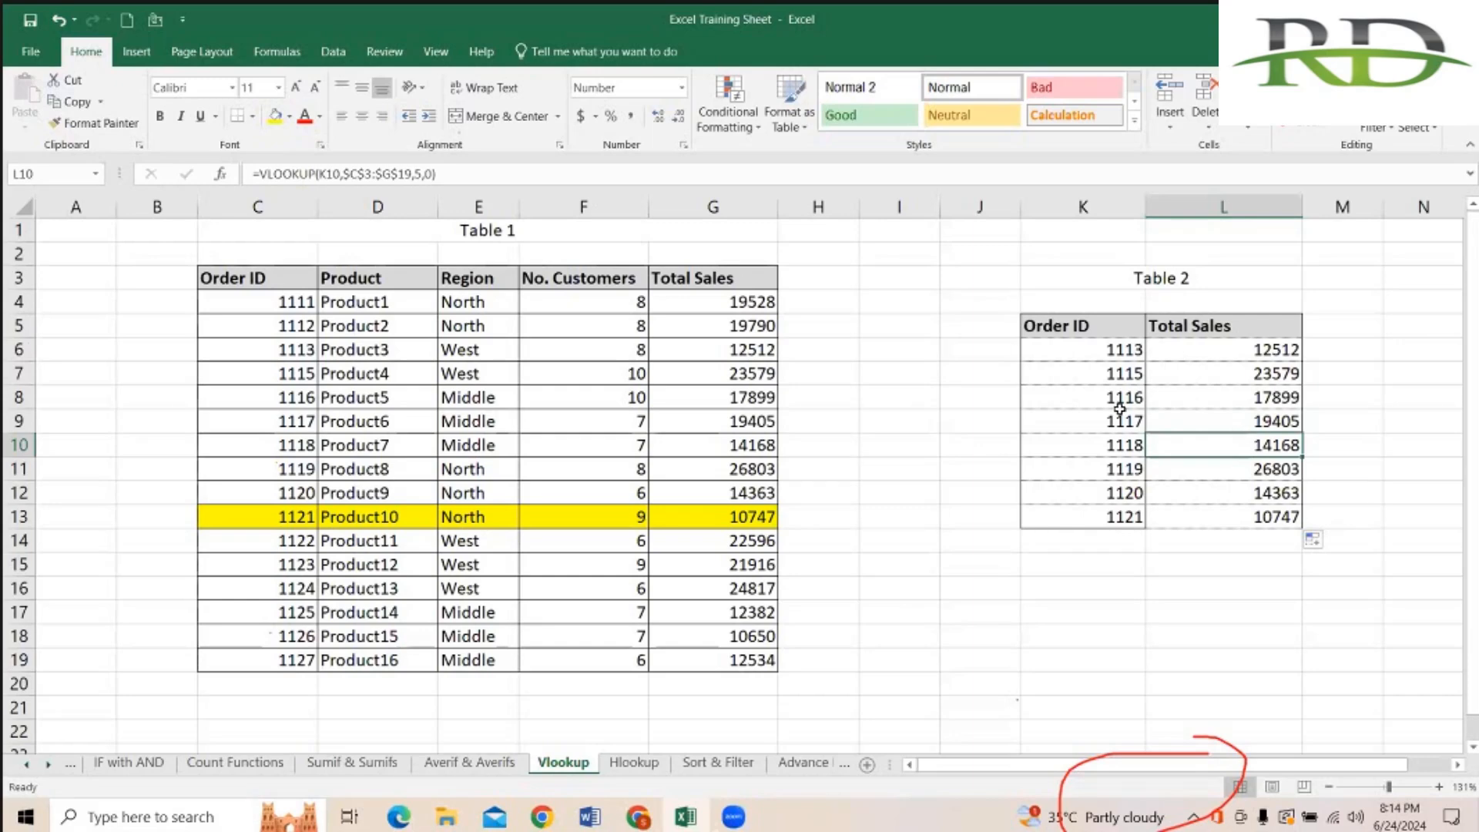
pyautogui.click(1249, 345)
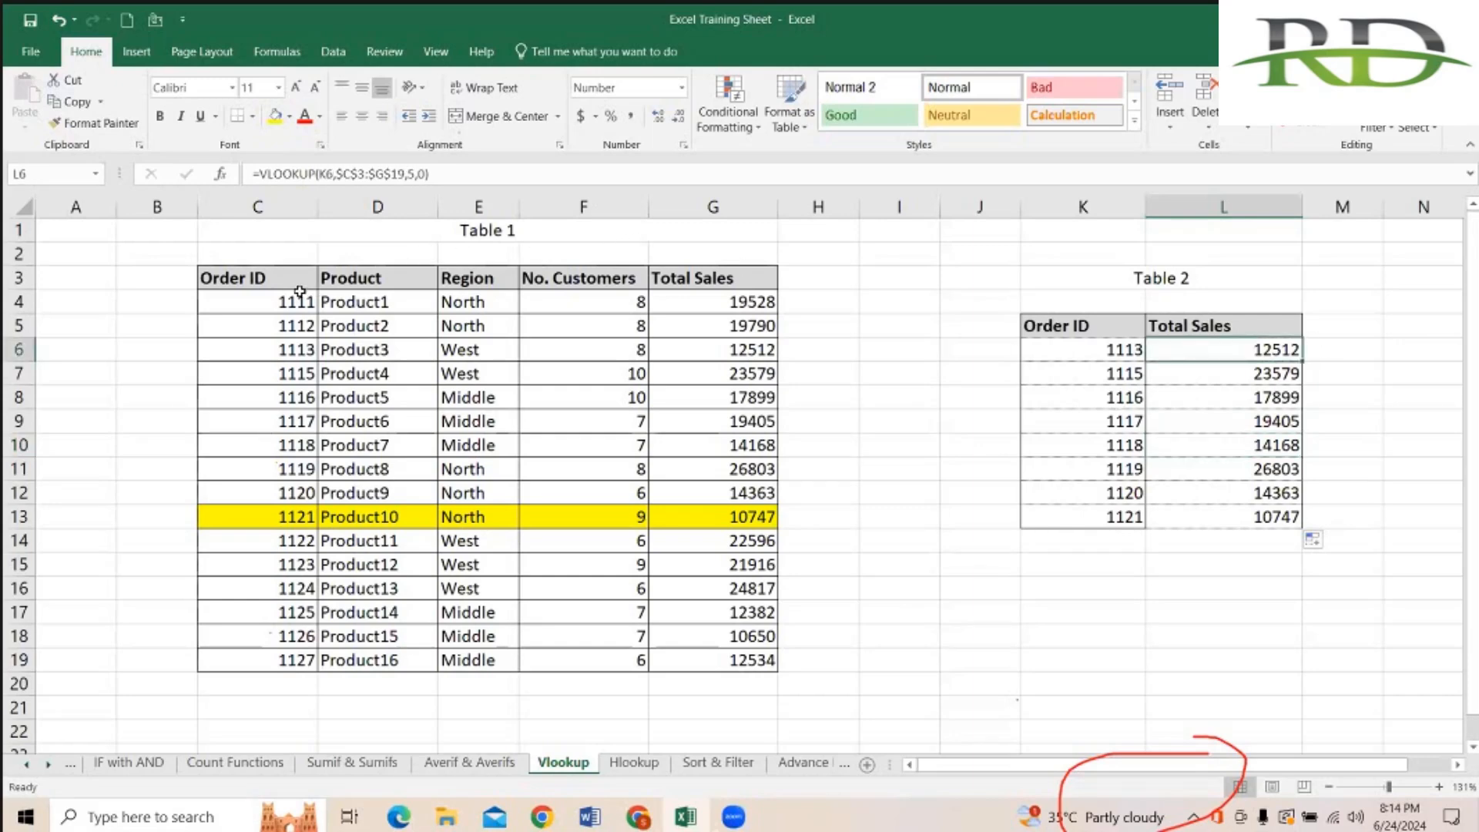
pyautogui.click(242, 296)
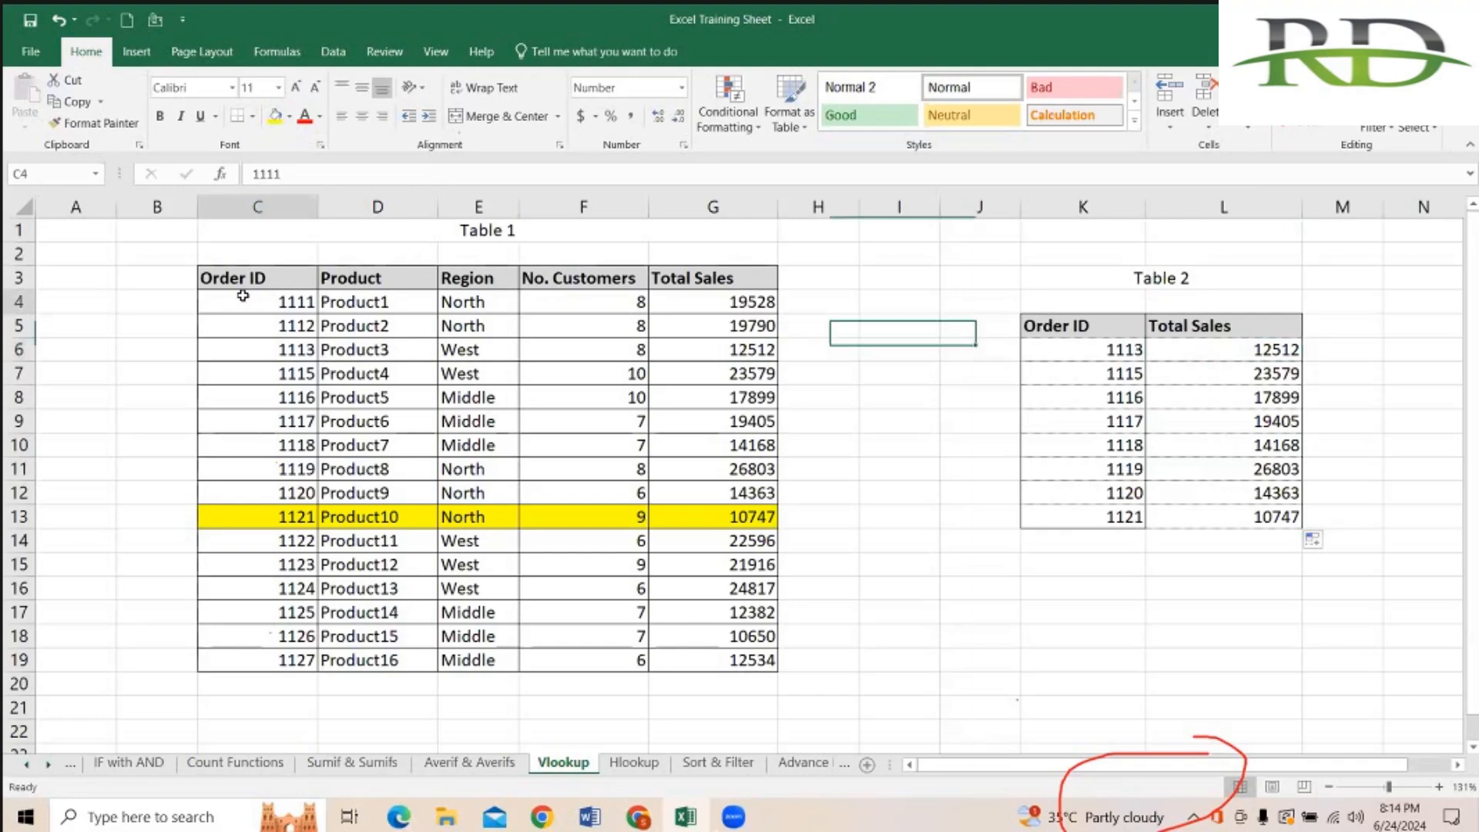
pyautogui.click(1245, 356)
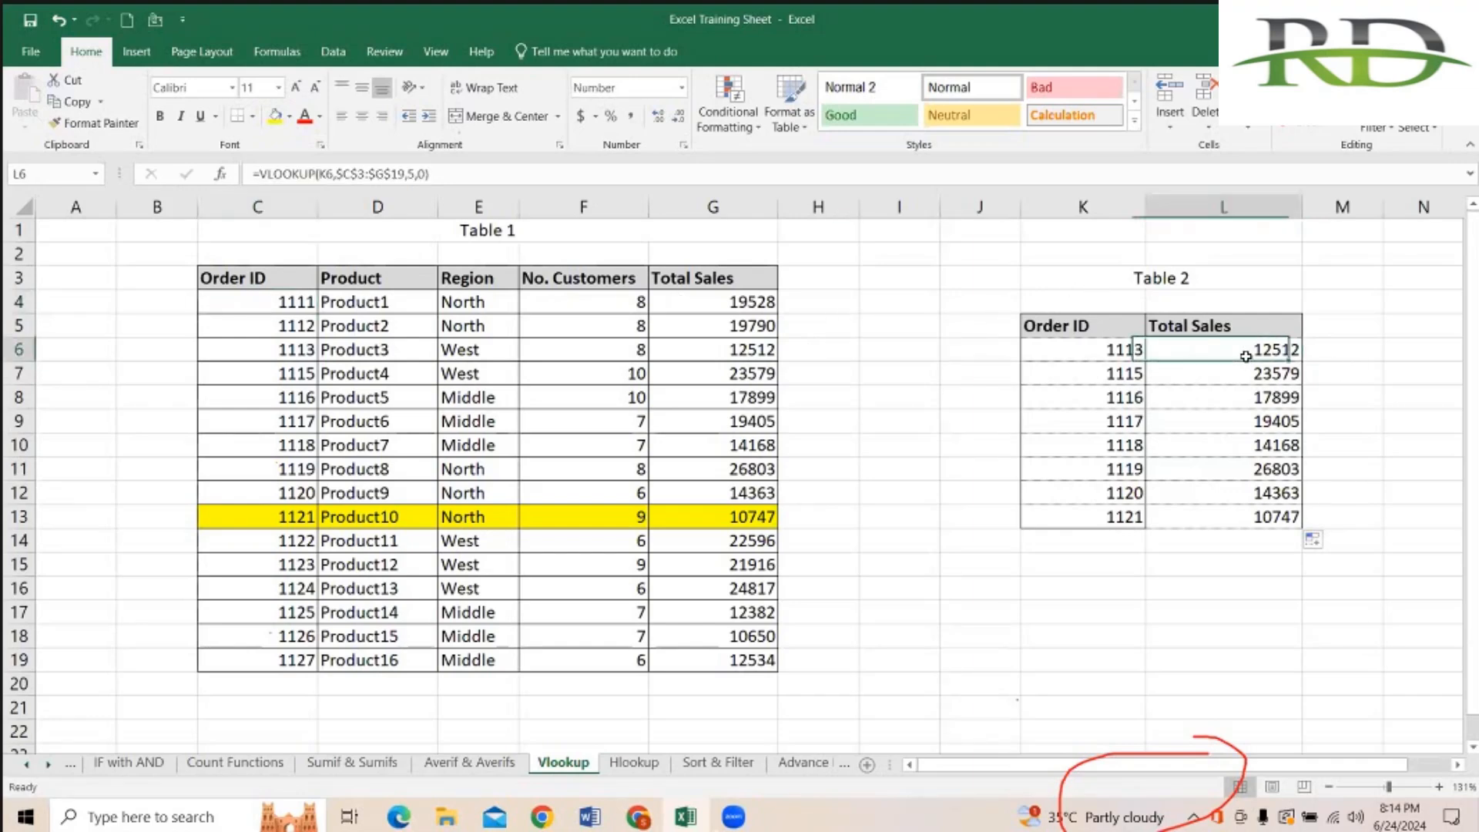
# Step: Begin a =VLOOKUP( formula in cell I2 to show the function's arguments
pyautogui.click(942, 251)
pyautogui.doubleClick(912, 251)
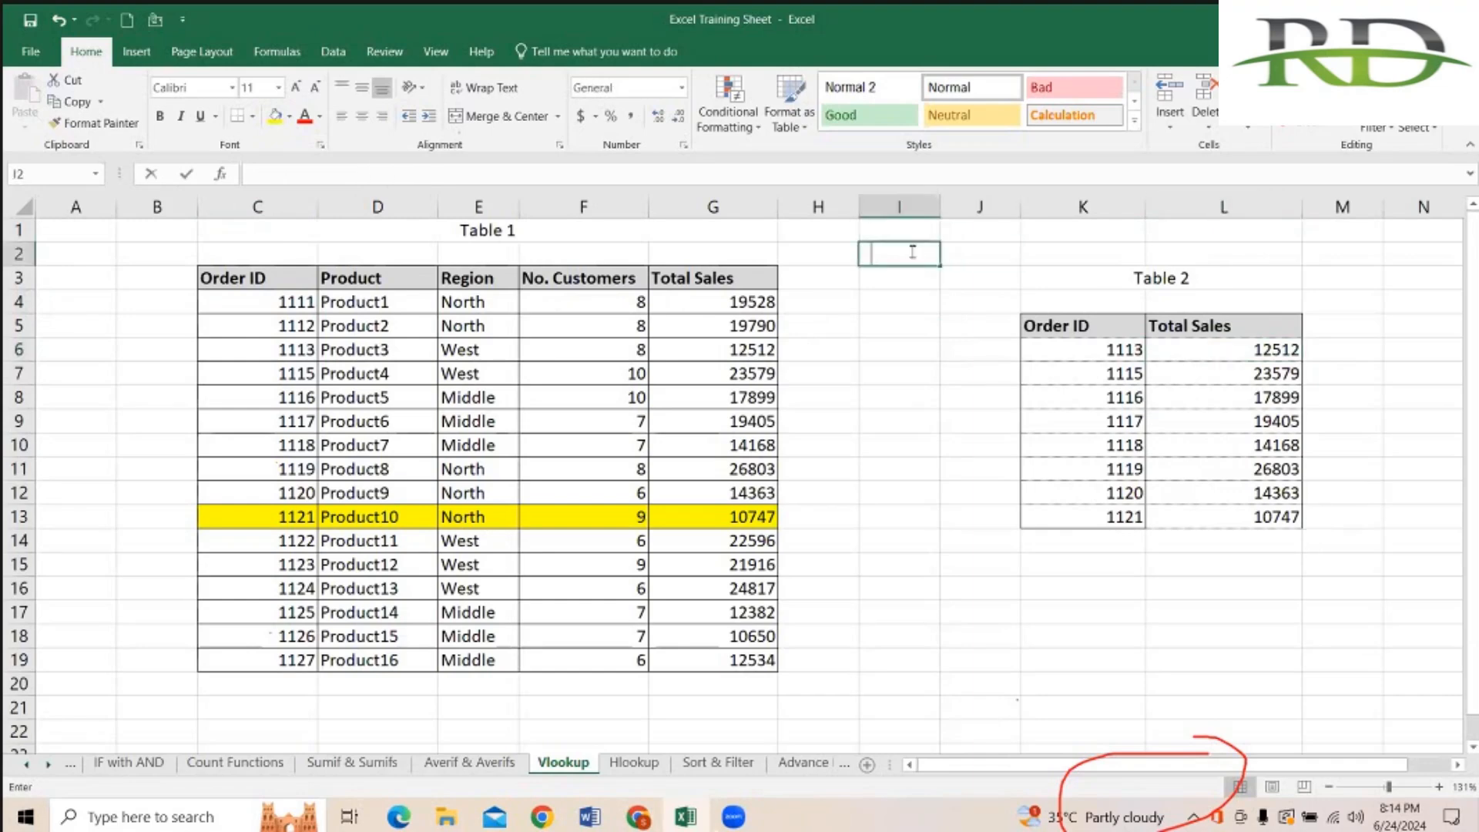
pyautogui.write('=vlo')
pyautogui.press('BackSpace')
pyautogui.press('BackSpace')
pyautogui.press('BackSpace')
pyautogui.write('vlo')
pyautogui.press('Tab')
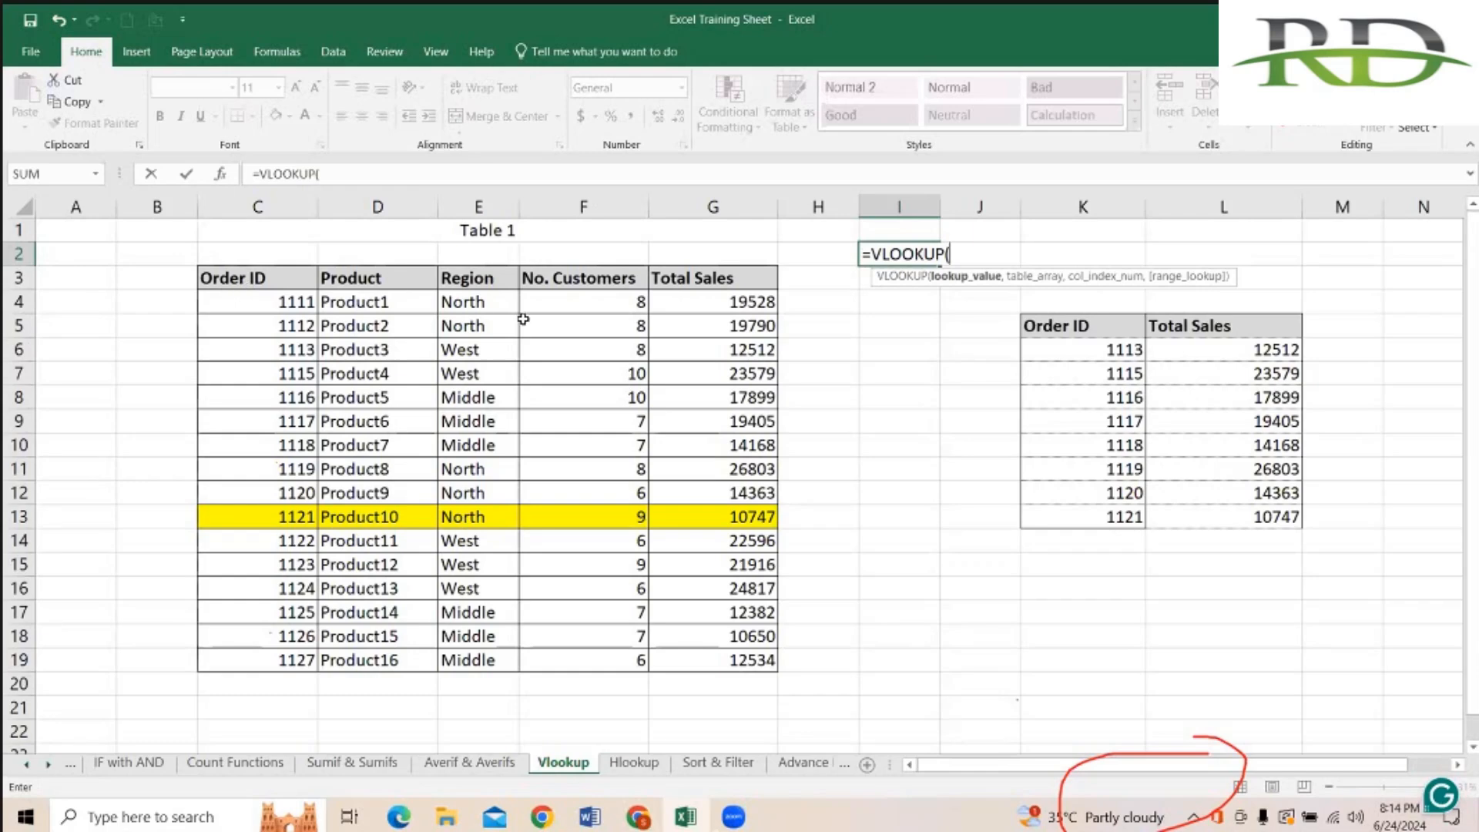
# Step: Discard the unfinished VLOOKUP formula in cell I2
pyautogui.press('BackSpace')
pyautogui.press('BackSpace')
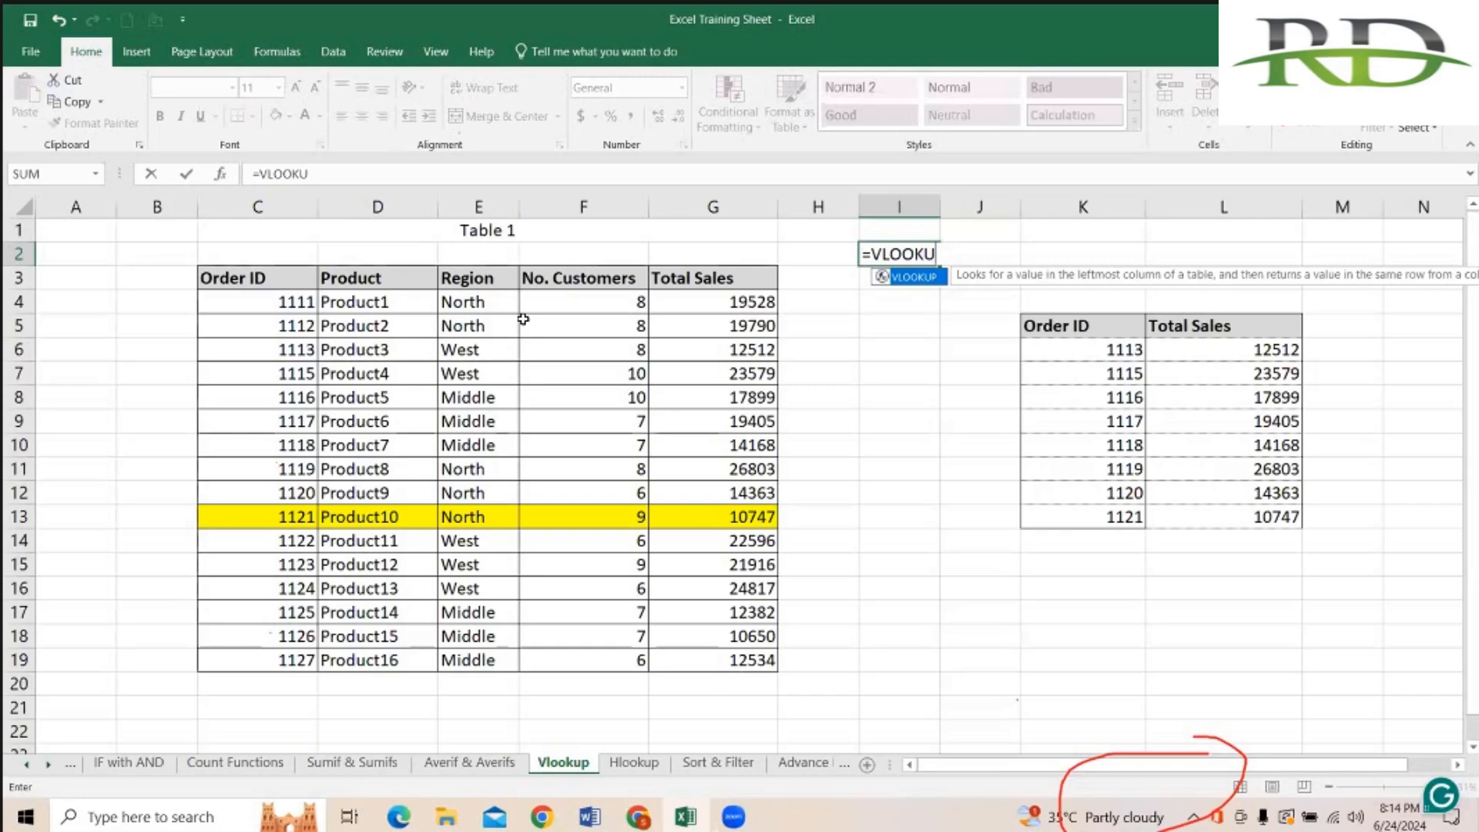
pyautogui.press('BackSpace')
pyautogui.press('BackSpace')
pyautogui.press('BackSpace')
pyautogui.press('BackSpace')
pyautogui.press('BackSpace')
pyautogui.press('BackSpace')
pyautogui.click(1240, 354)
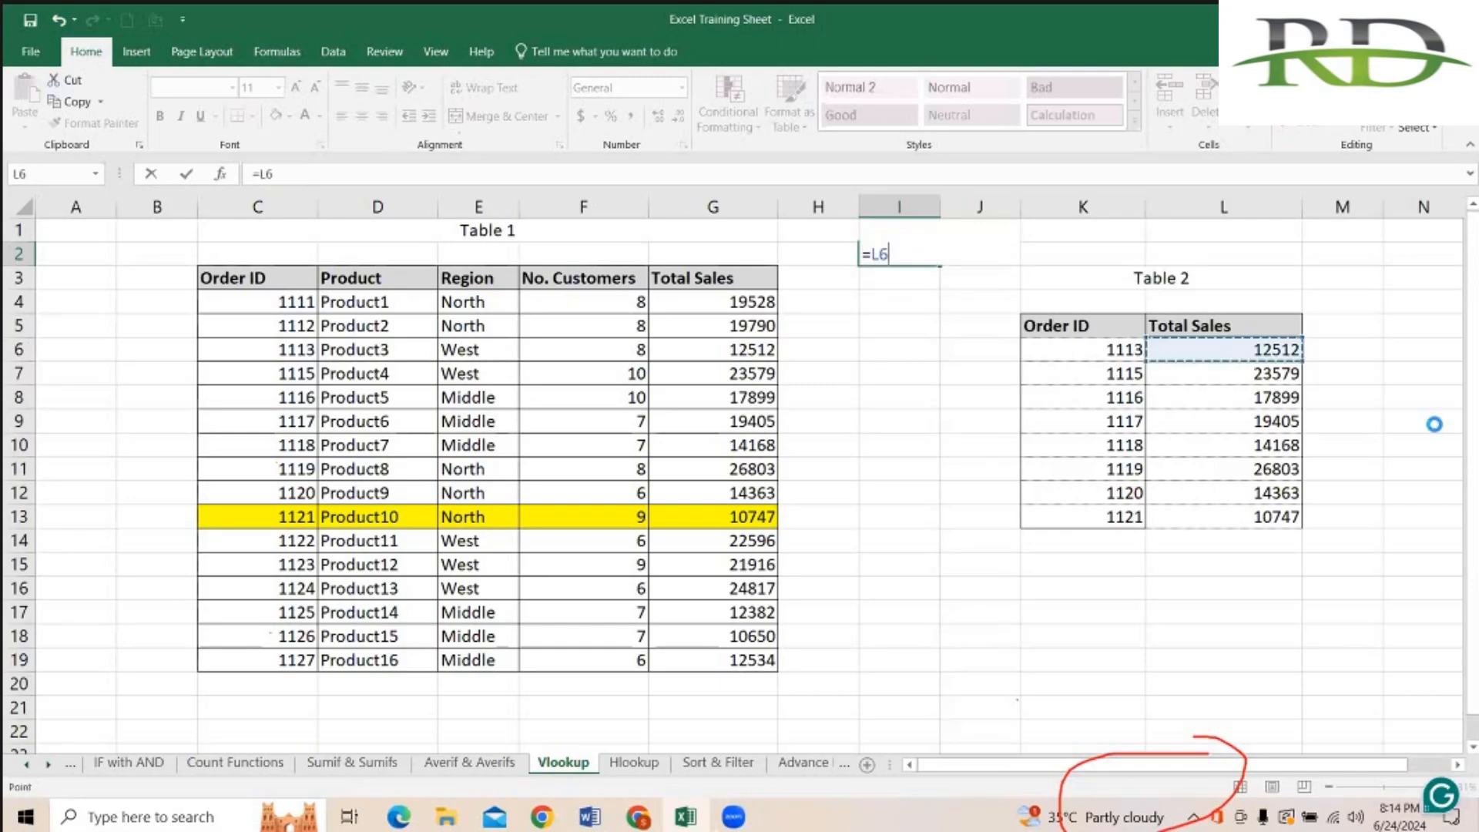
pyautogui.press('Escape')
# Step: Rewrite the arguments of the L6 VLOOKUP formula, starting with Order ID cell K6 as the lookup value
pyautogui.doubleClick(1254, 351)
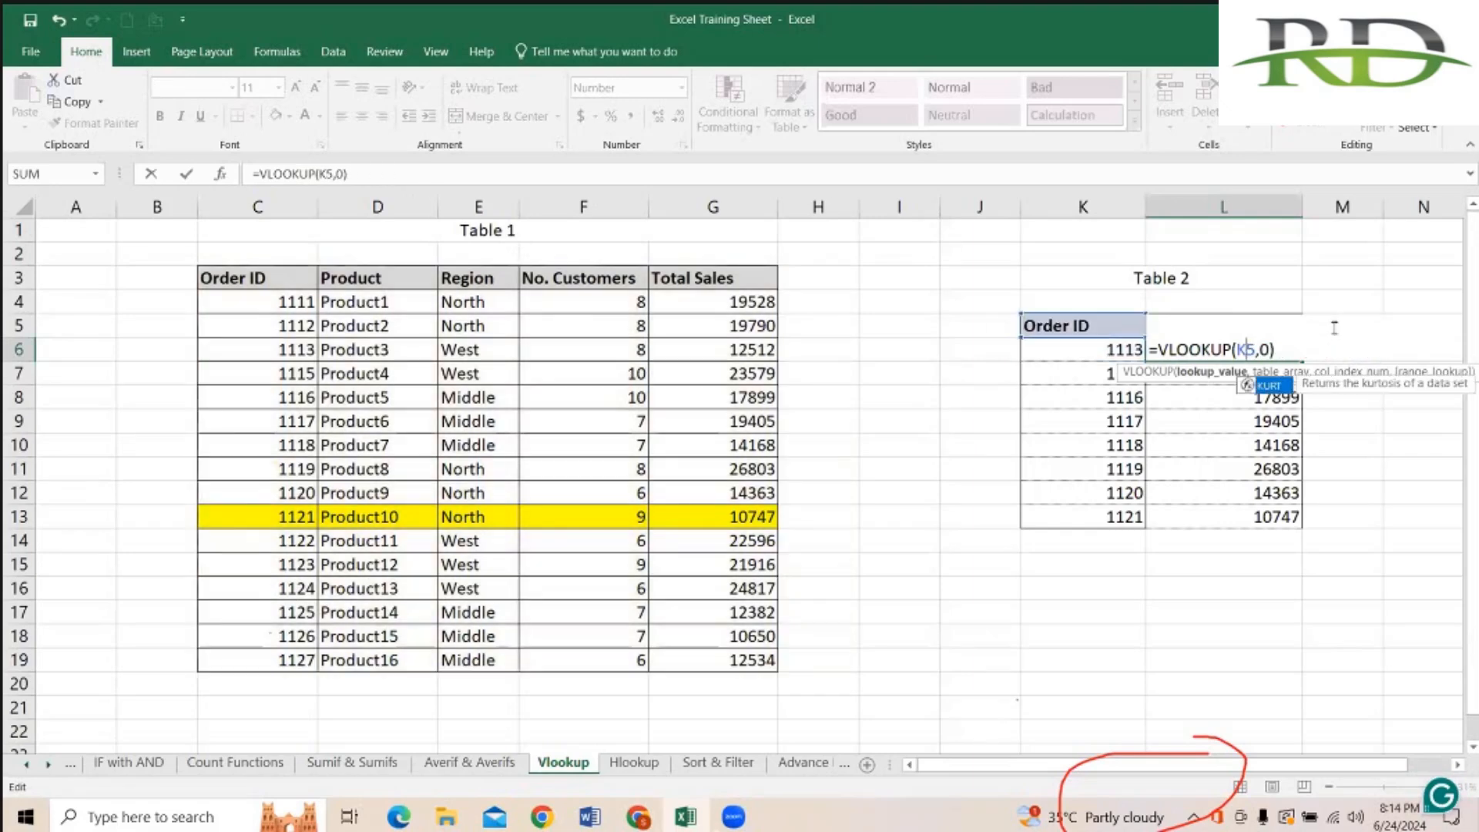
pyautogui.press('BackSpace')
pyautogui.press('BackSpace')
pyautogui.press('BackSpace')
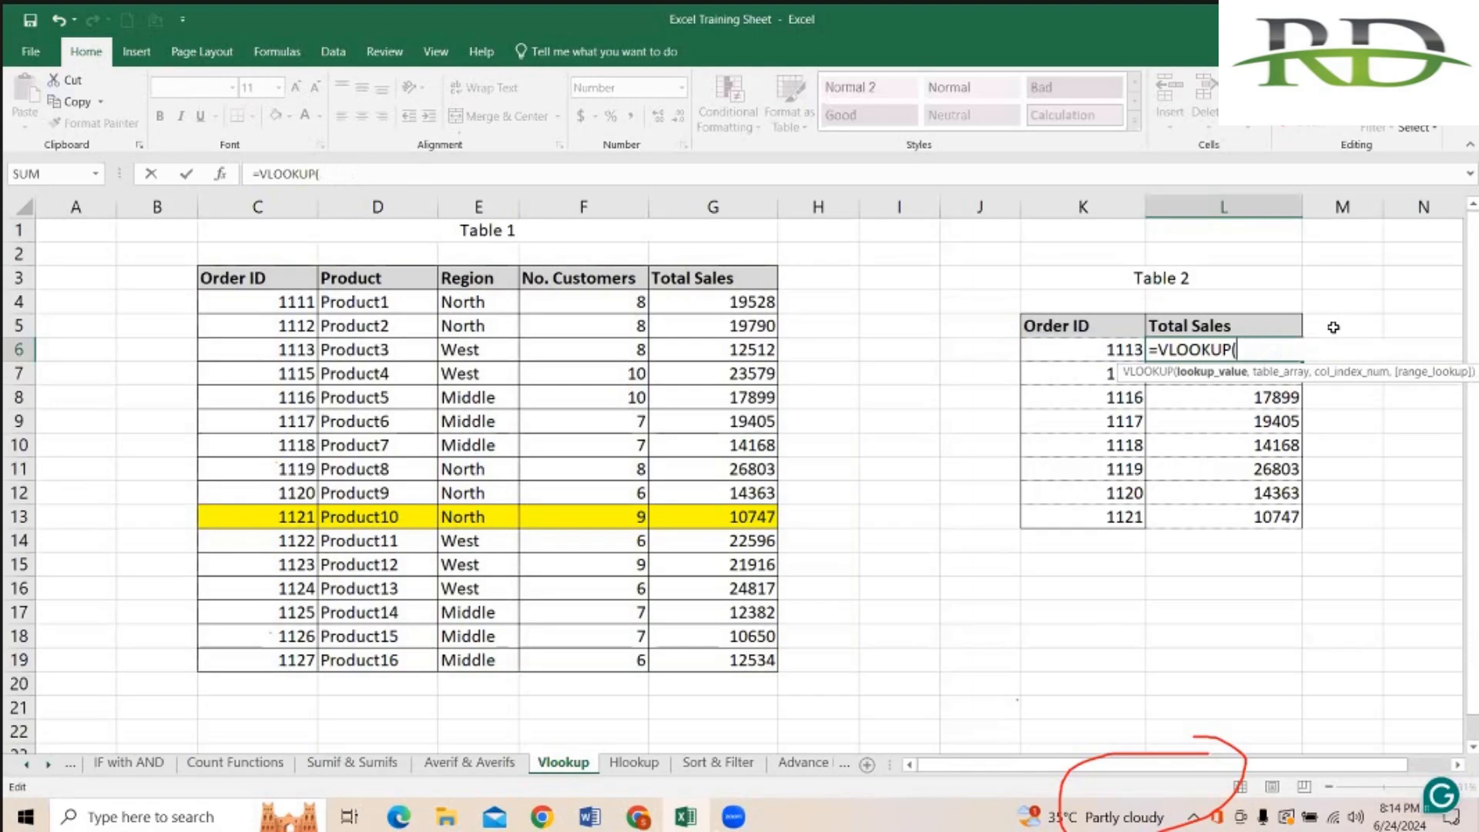
pyautogui.click(1088, 344)
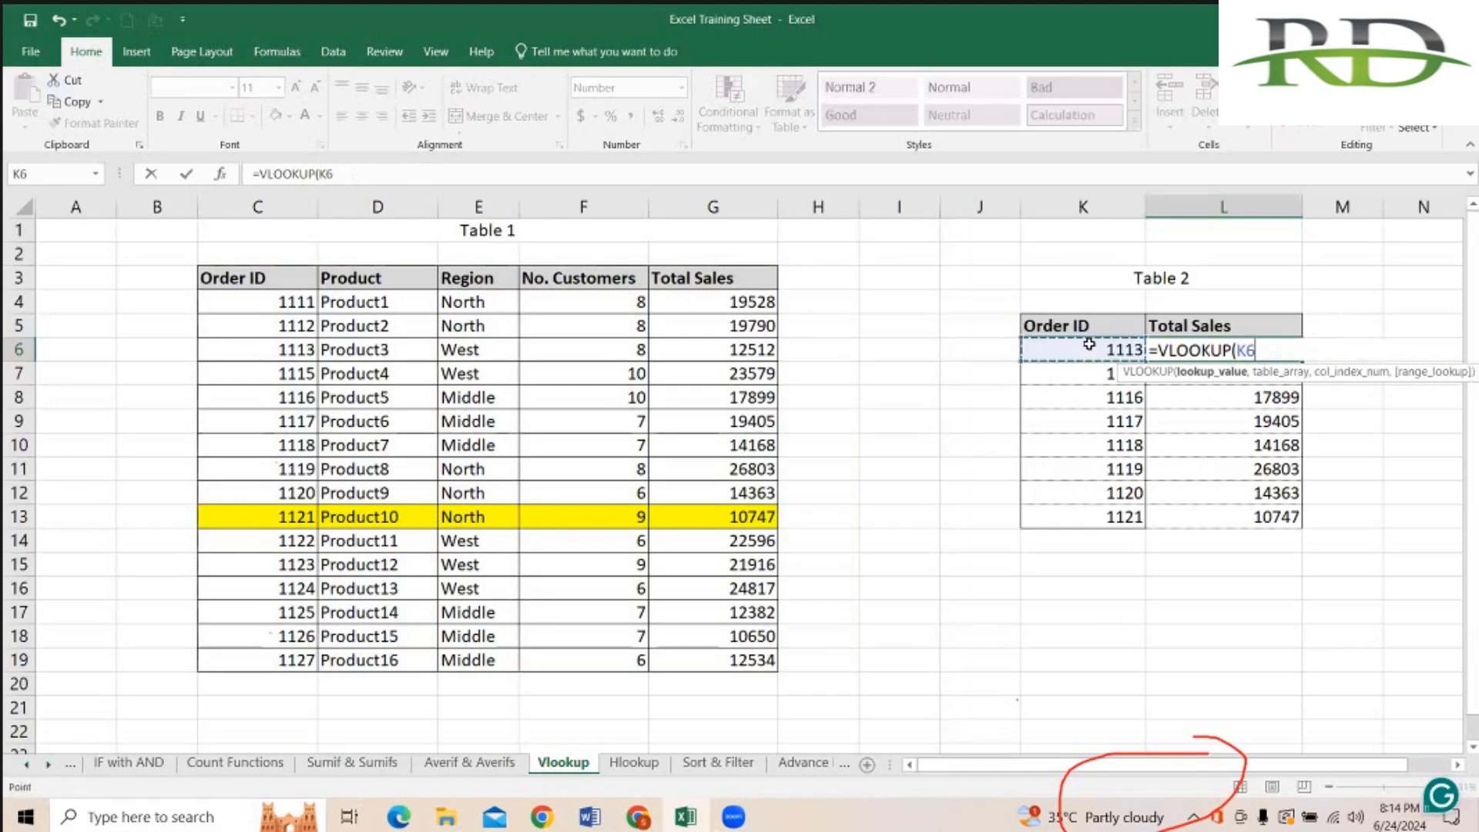
pyautogui.write(',')
# Step: Set Table 1's data rows C4:G19 as the table array and make it the absolute reference $C$4:$G$19
pyautogui.click(268, 305)
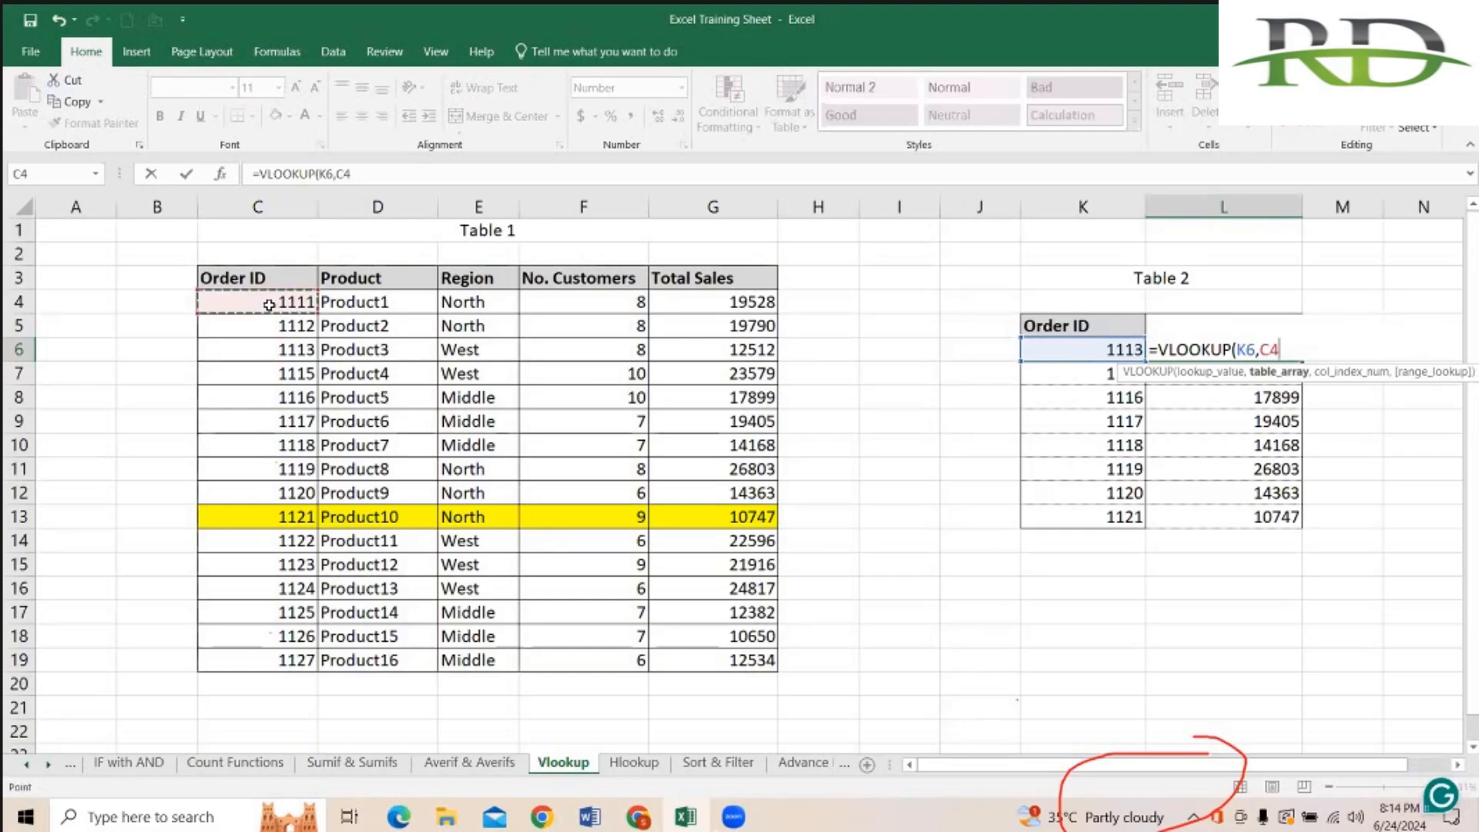
pyautogui.moveTo(269, 305); pyautogui.dragTo(766, 305)
pyautogui.hotkey('ctrl', 'shift', 'Down')
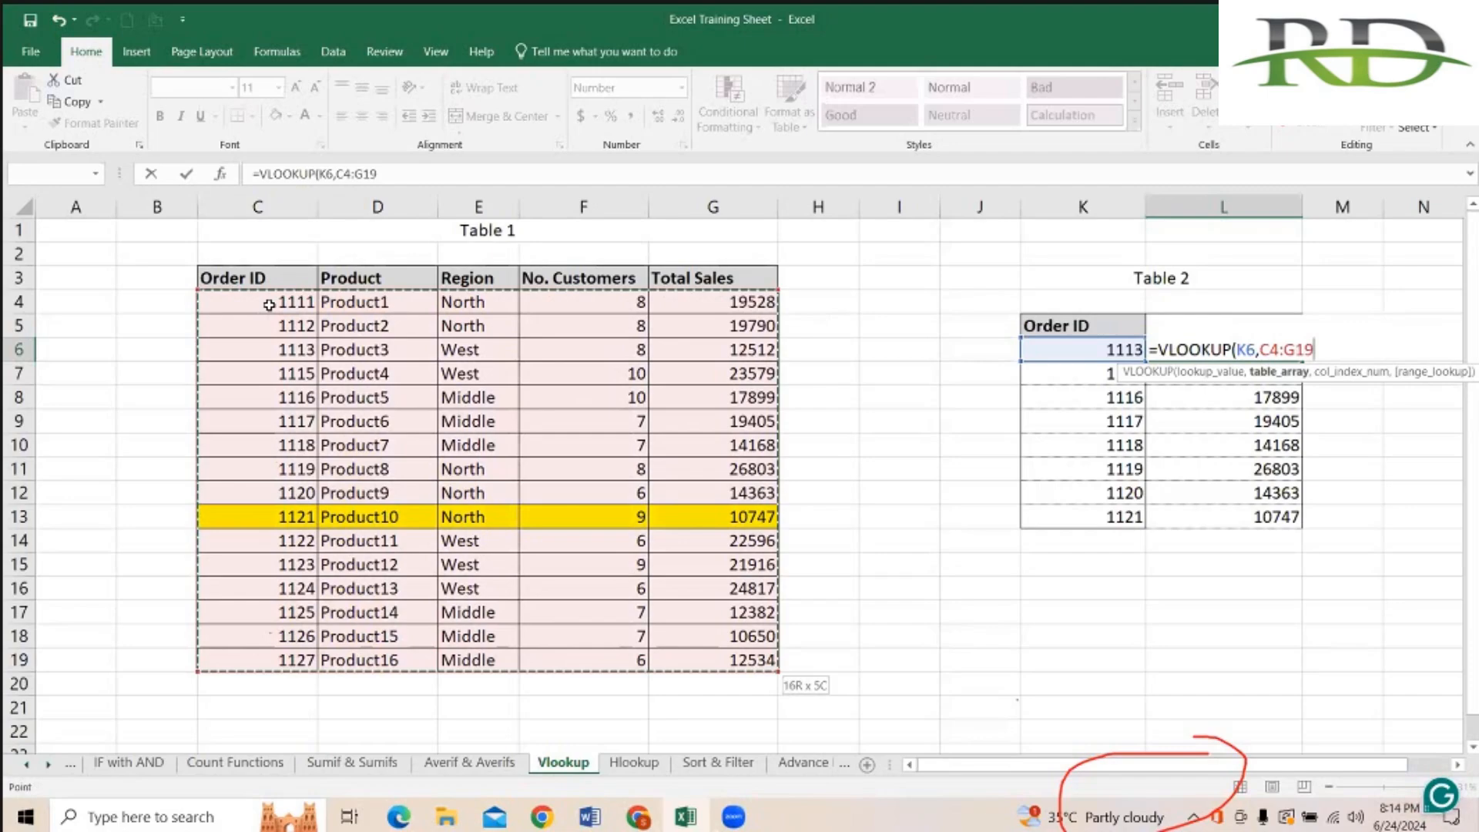
pyautogui.press('F4')
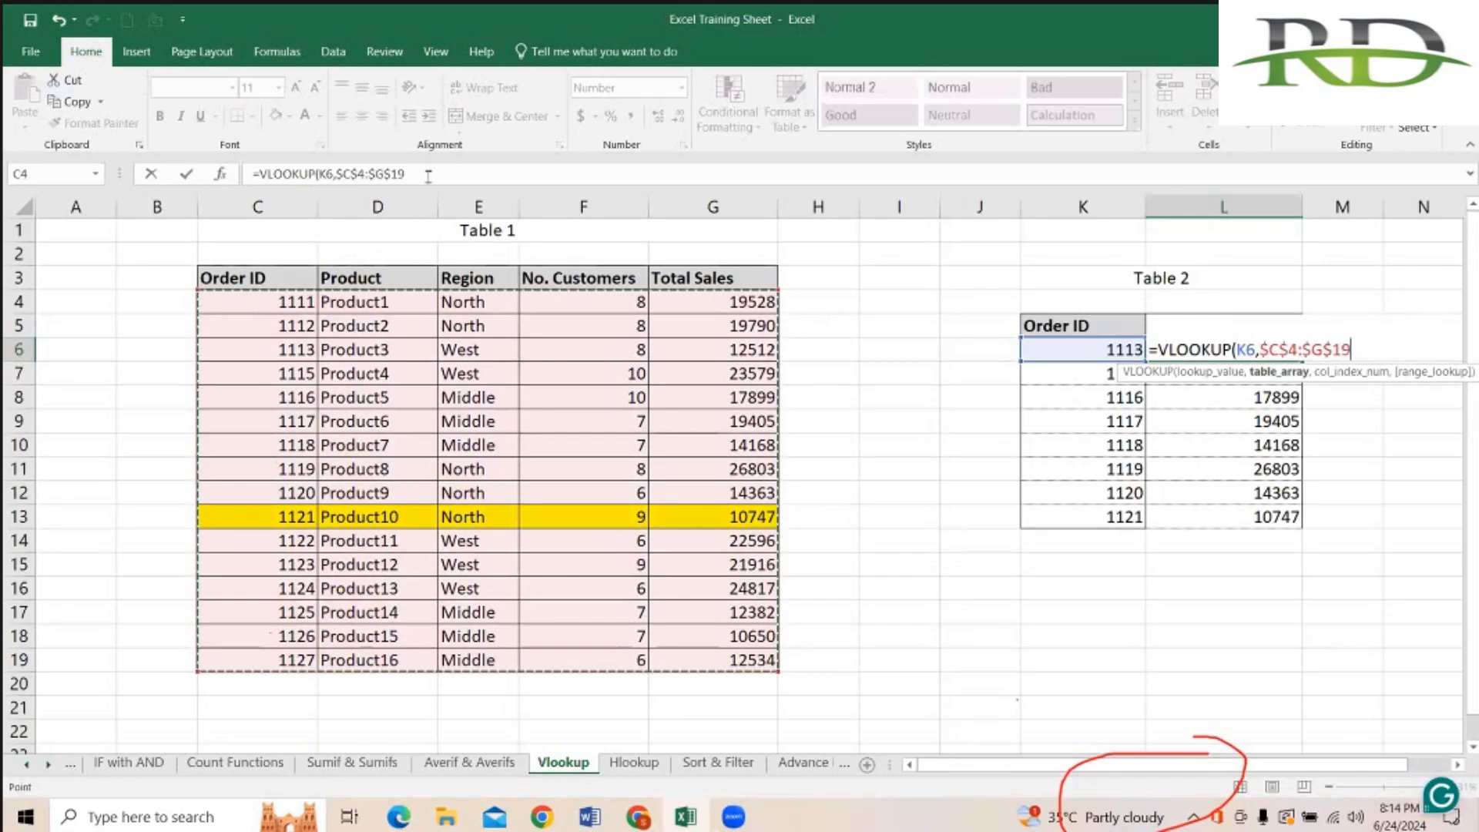
# Step: Complete the L6 formula with column index 5 and range lookup 0, and copy it down through L13
pyautogui.write(',')
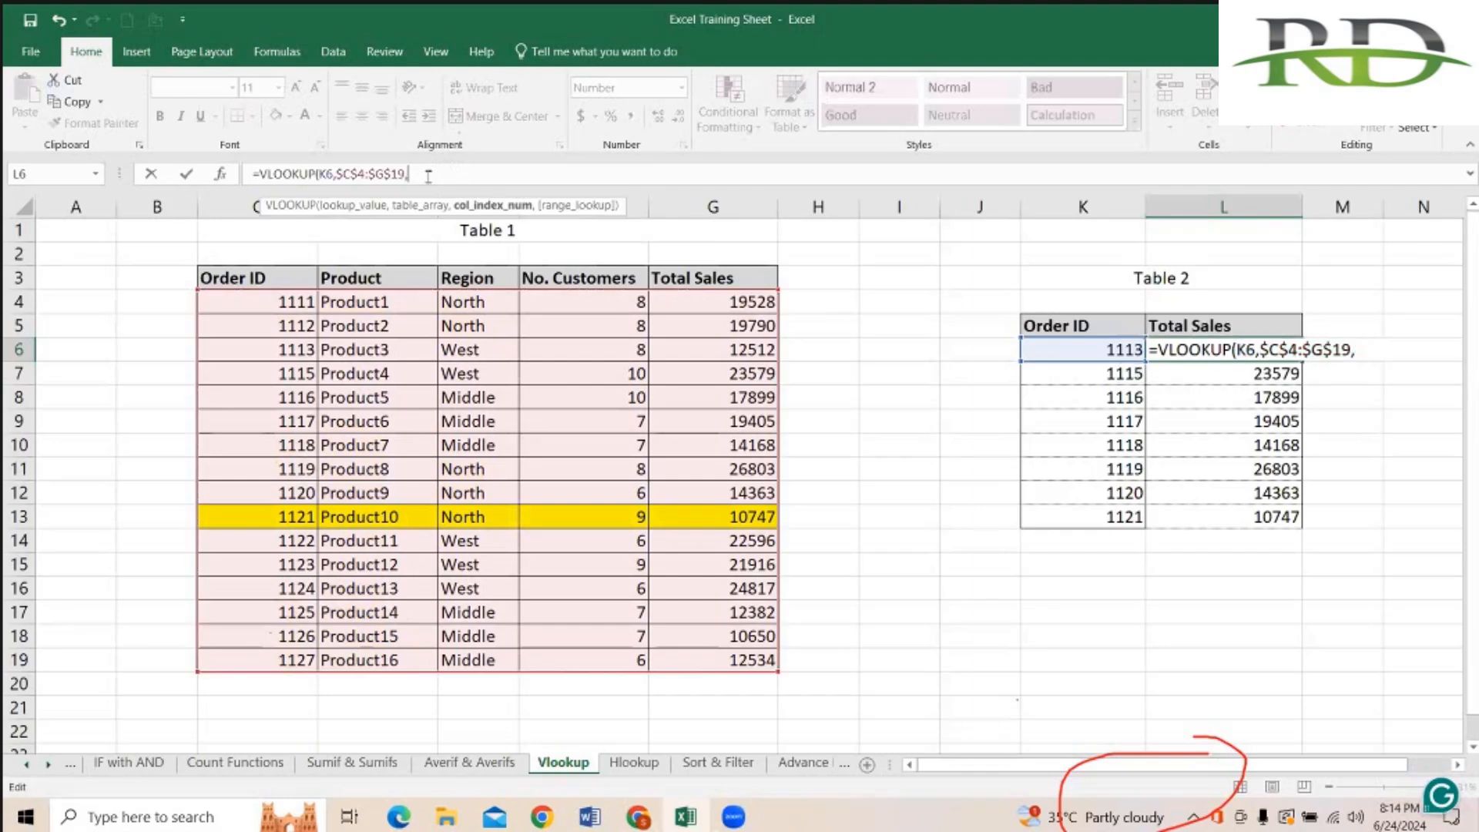
pyautogui.write('5,0)')
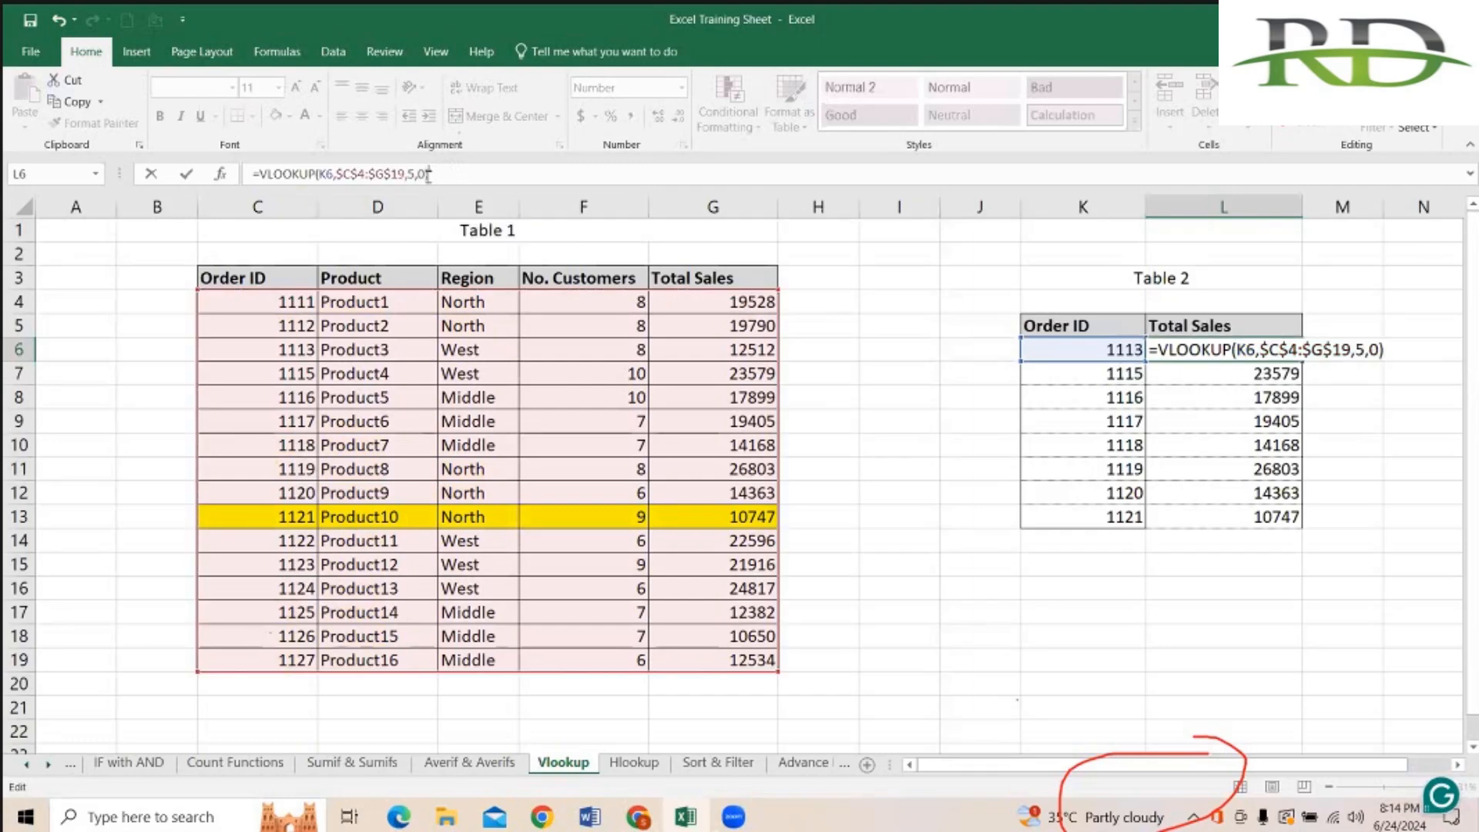
pyautogui.press('Return')
pyautogui.click(1292, 351)
pyautogui.moveTo(1300, 360)
pyautogui.mouseDown()
pyautogui.moveTo(1295, 517)
pyautogui.moveTo(1346, 501)
pyautogui.mouseUp()
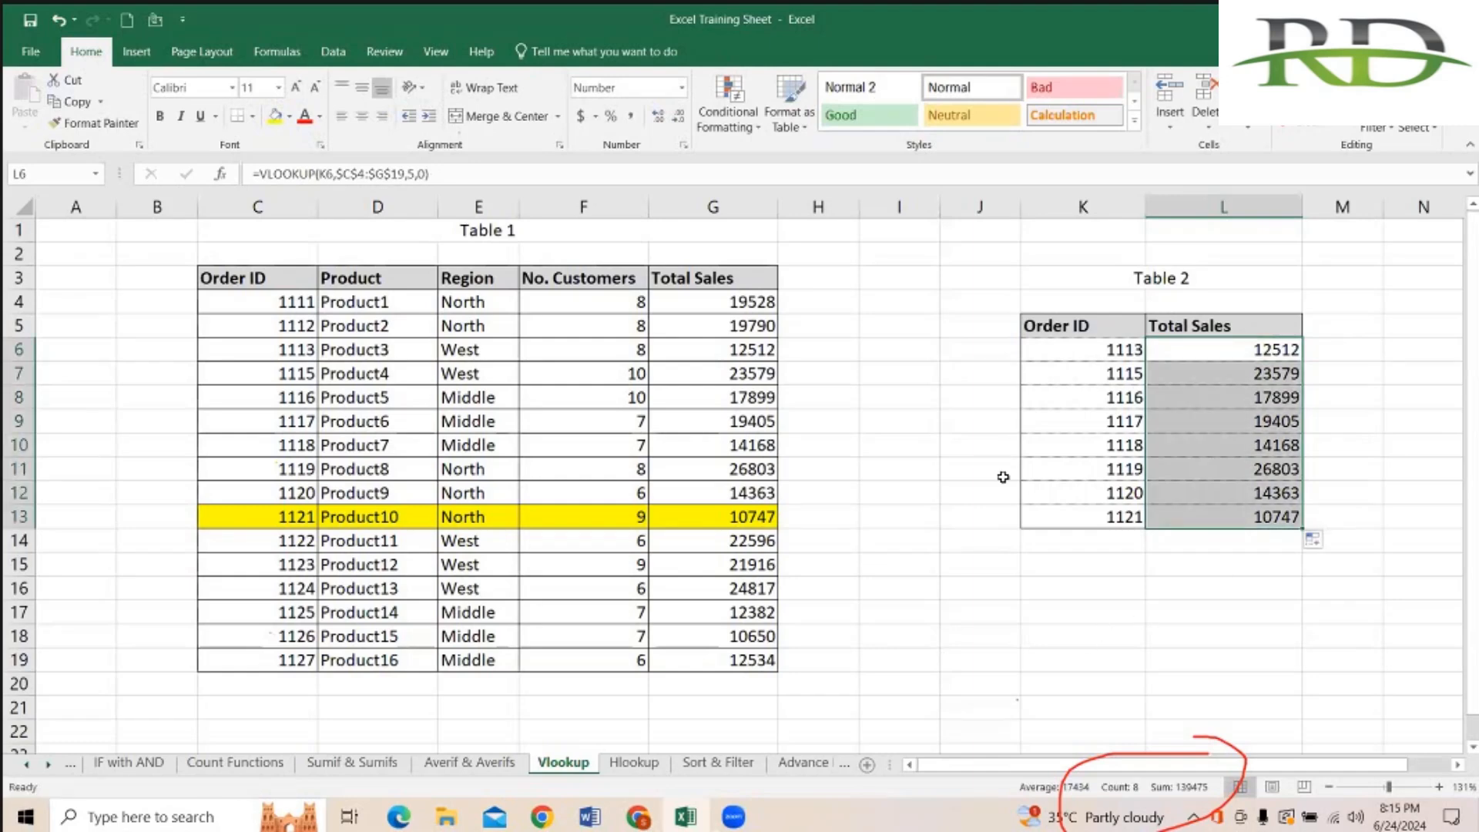
pyautogui.click(838, 381)
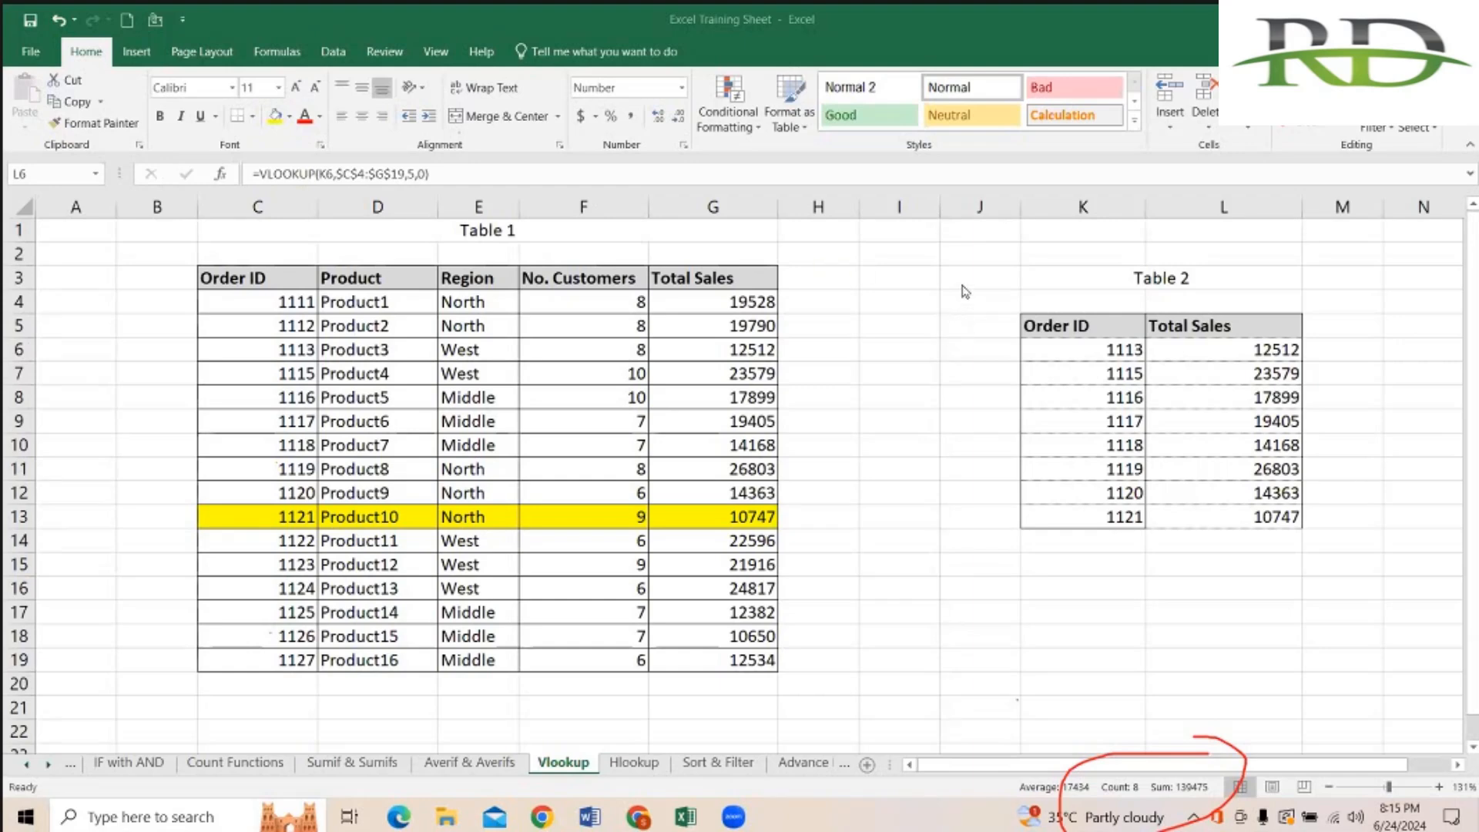
pyautogui.click(981, 345)
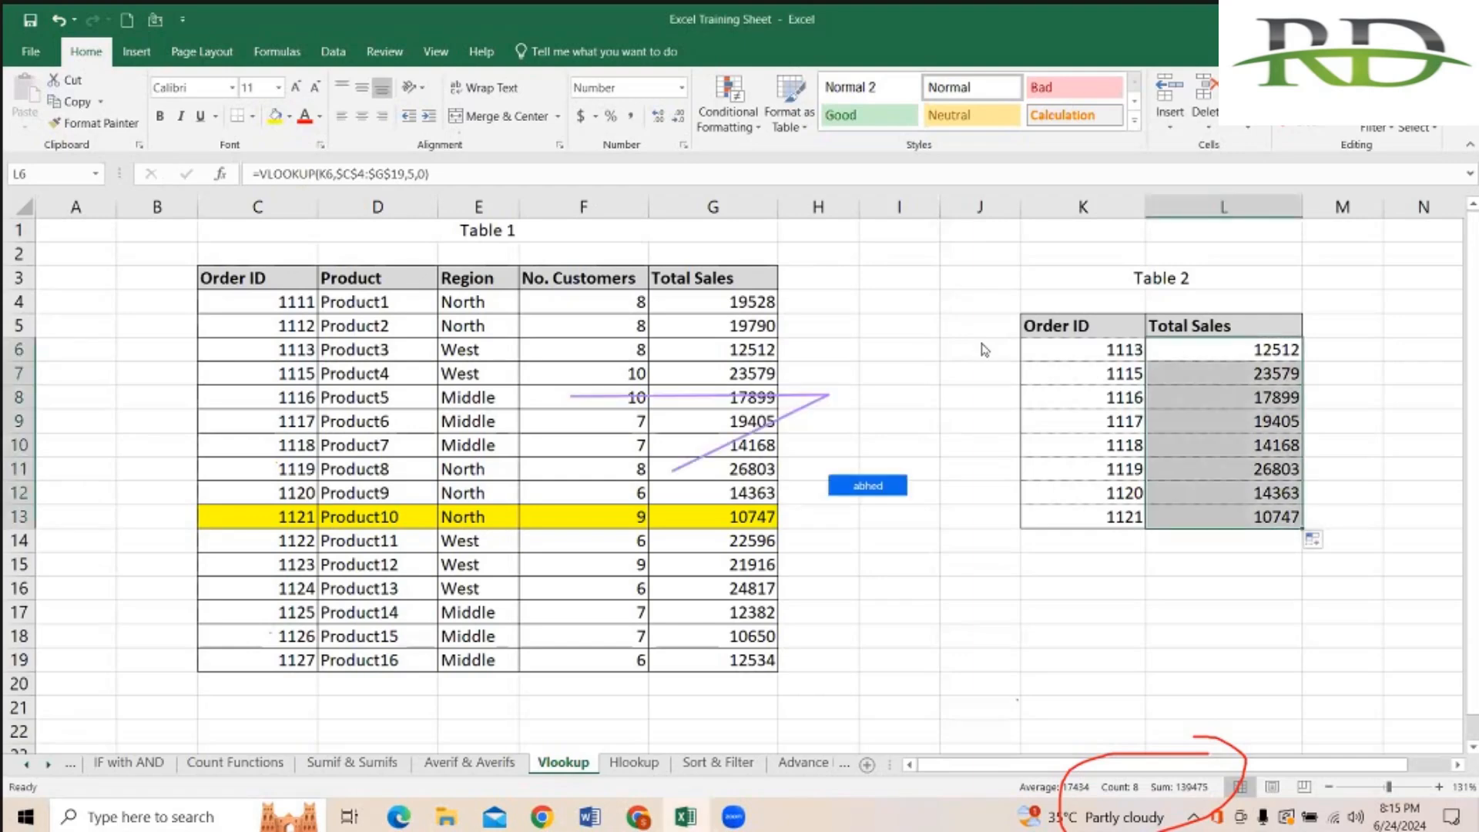
pyautogui.press('super+r')
pyautogui.press('Return')
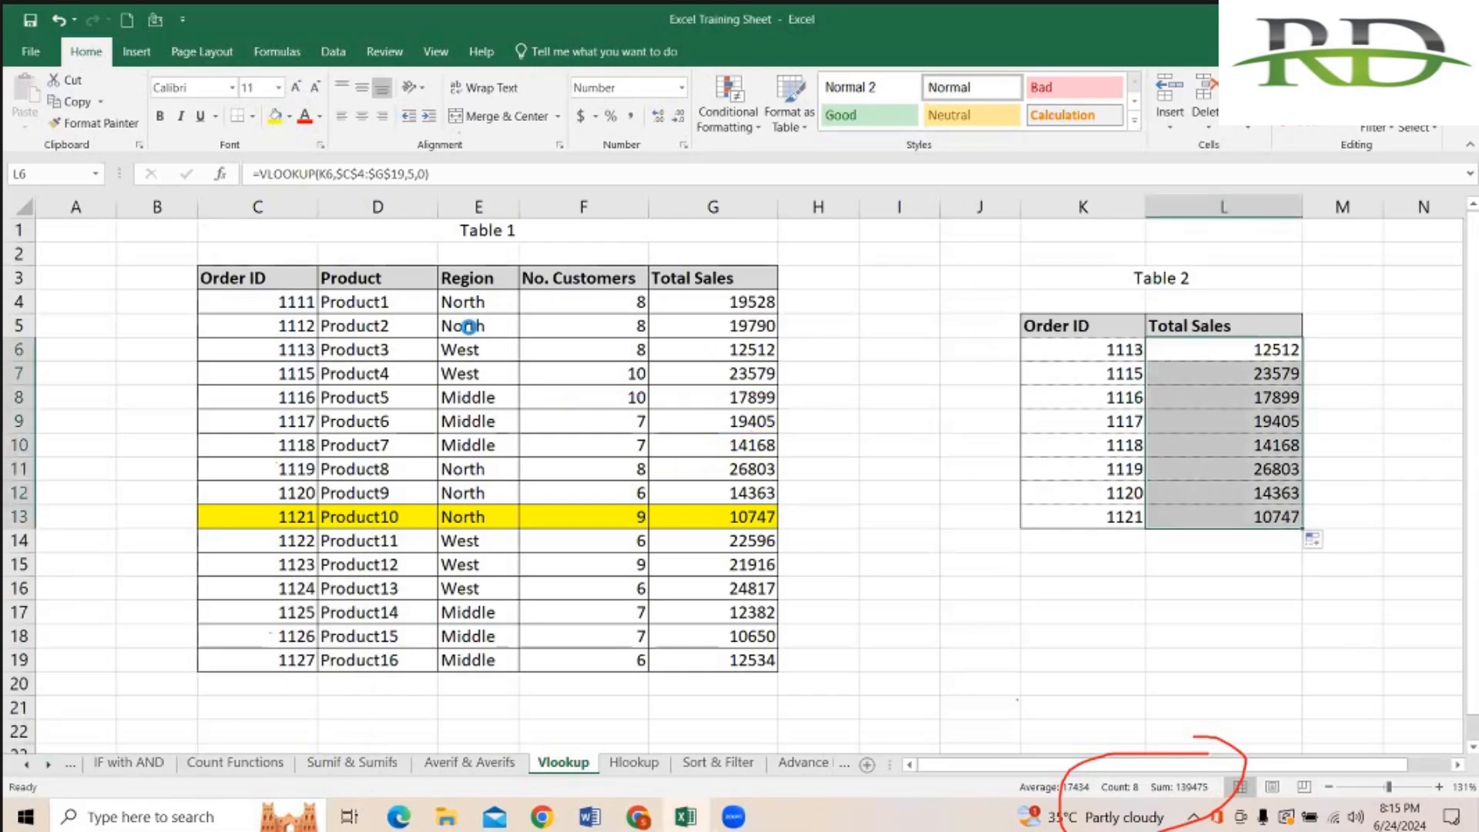
pyautogui.hotkey('alt', 'F4')
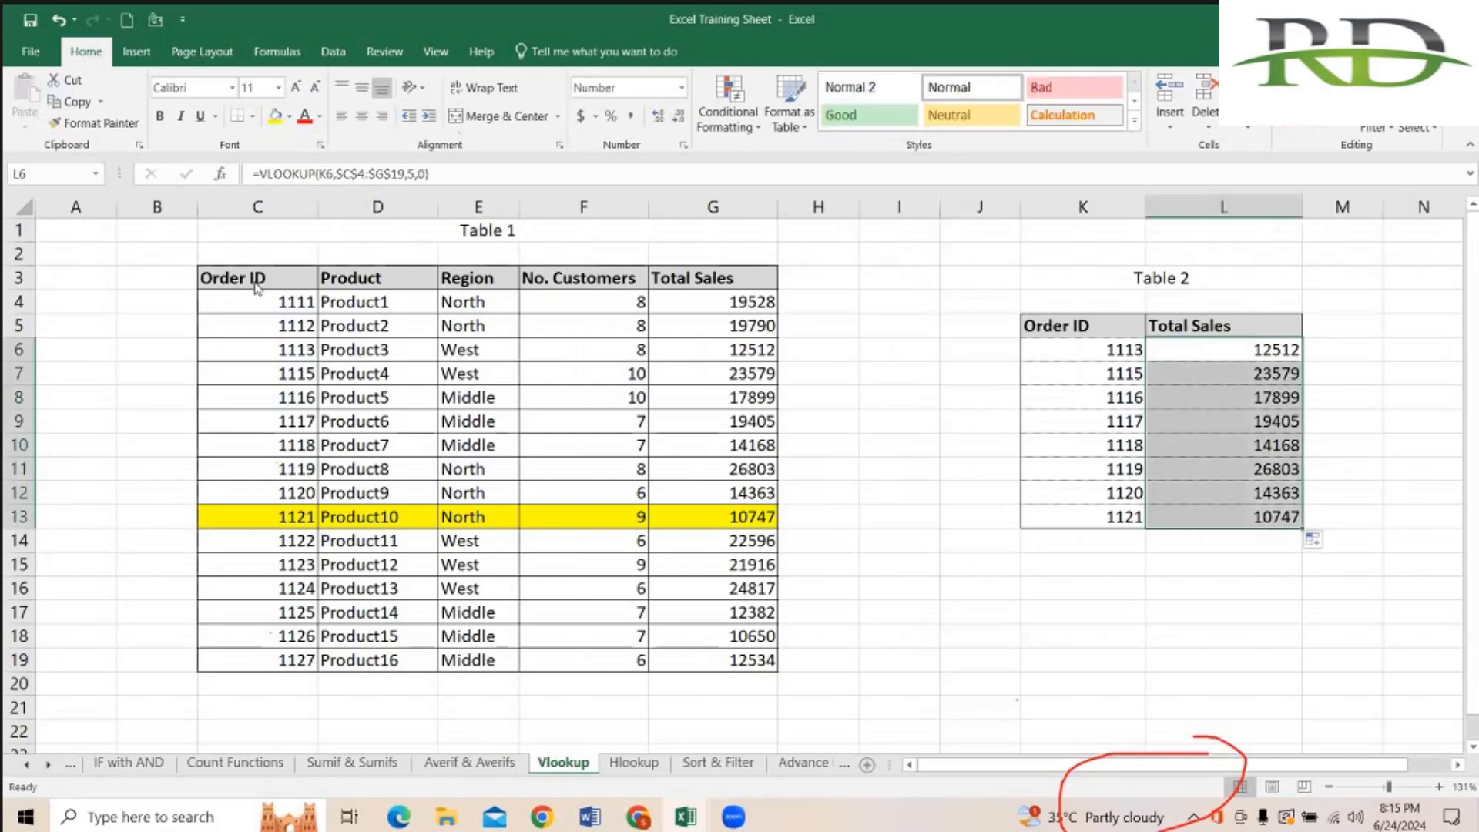
# Step: Clear all Total Sales formulas in Table 2, cells L6 through L13
pyautogui.moveTo(434, 174); pyautogui.dragTo(149, 175)
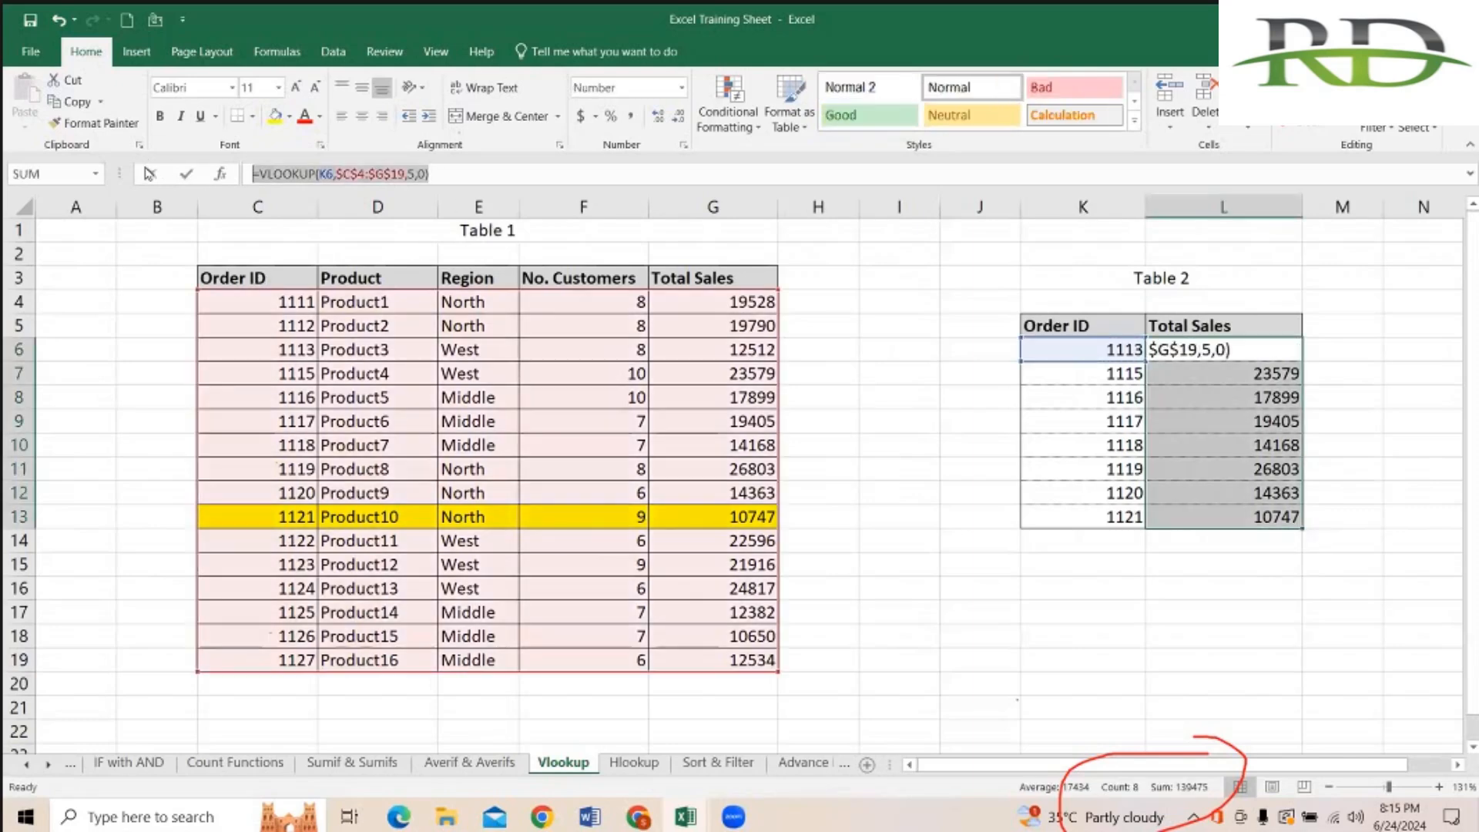
pyautogui.press('Delete')
pyautogui.click(943, 391)
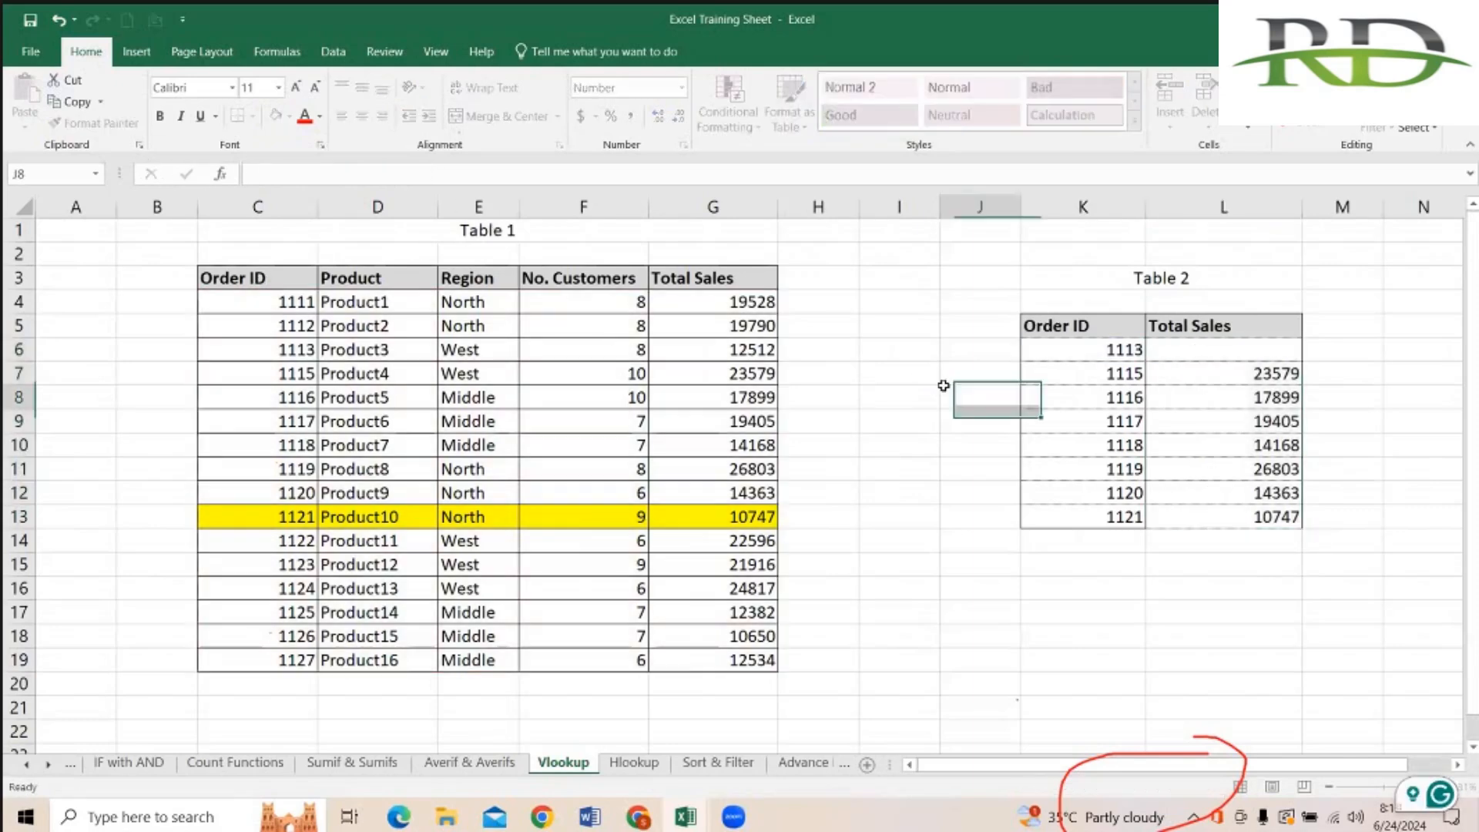
pyautogui.moveTo(1236, 354); pyautogui.dragTo(1235, 515)
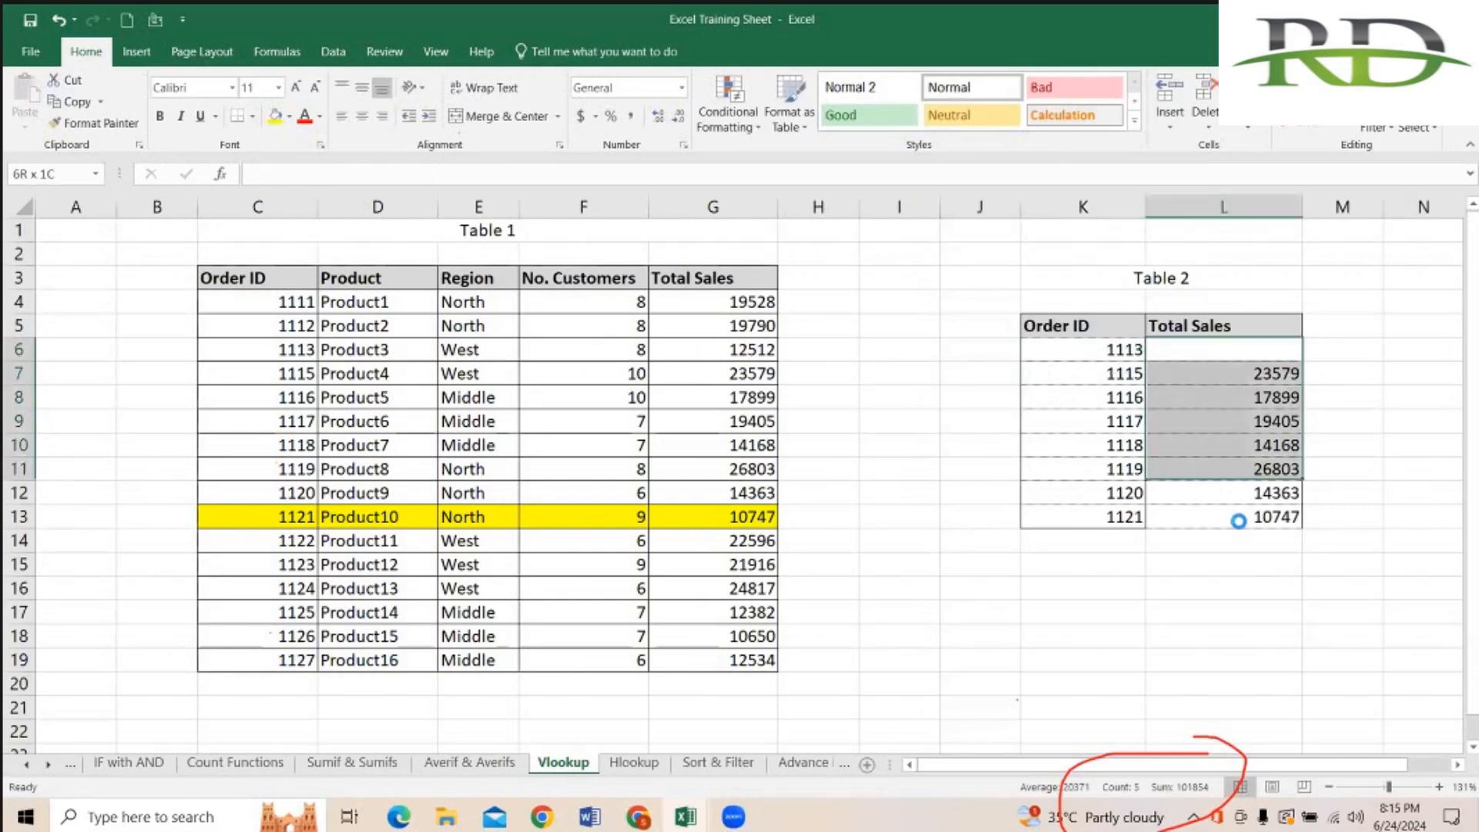
pyautogui.press('Delete')
pyautogui.click(997, 470)
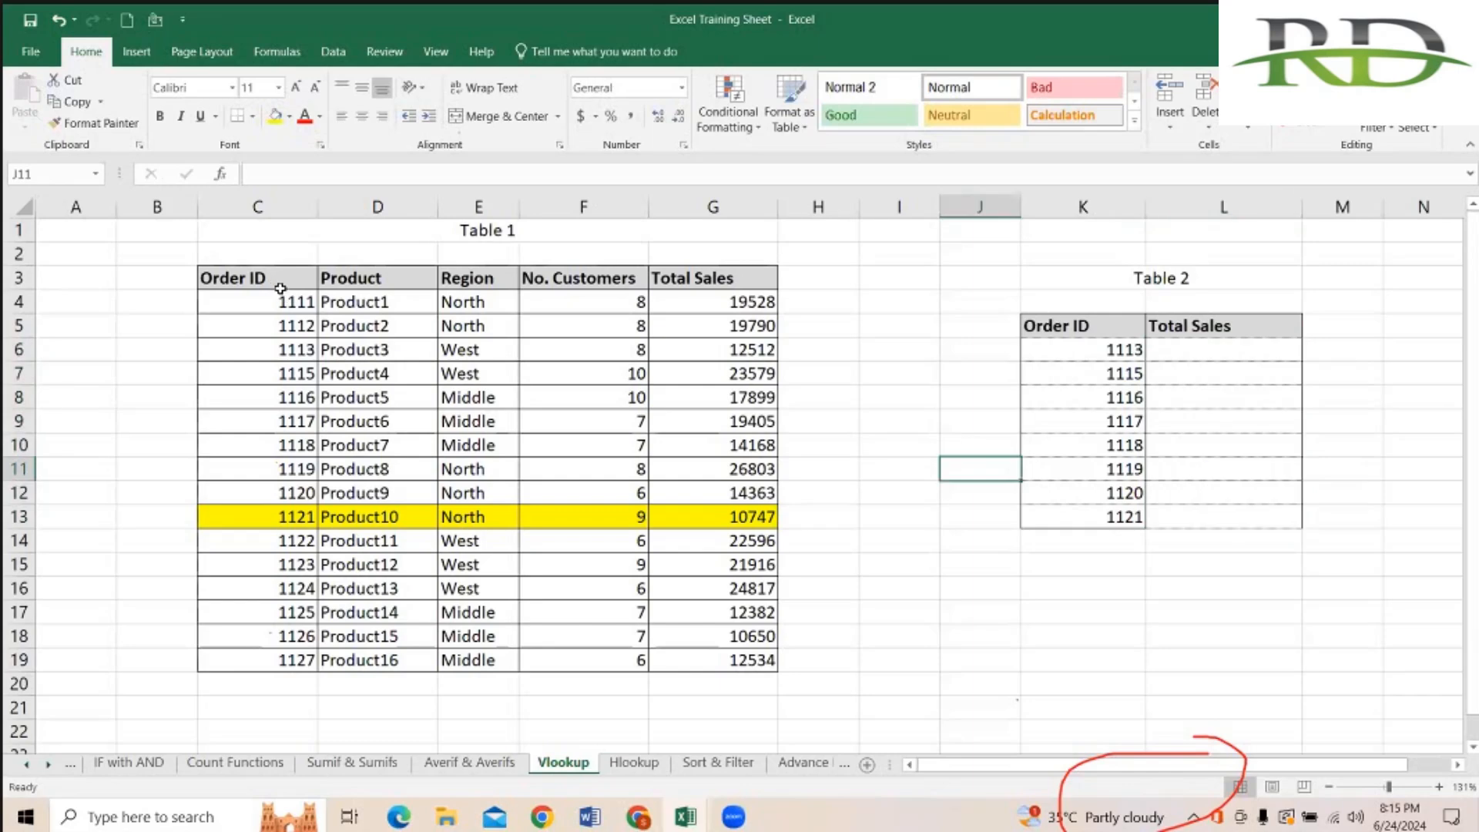
# Step: Copy Table 1 with its headers (C3:G19) into a new blank workbook, starting at cell E3
pyautogui.moveTo(278, 287); pyautogui.dragTo(378, 350)
pyautogui.moveTo(682, 567); pyautogui.dragTo(741, 674)
pyautogui.hotkey('ctrl', 'c')
pyautogui.hotkey('ctrl', 'n')
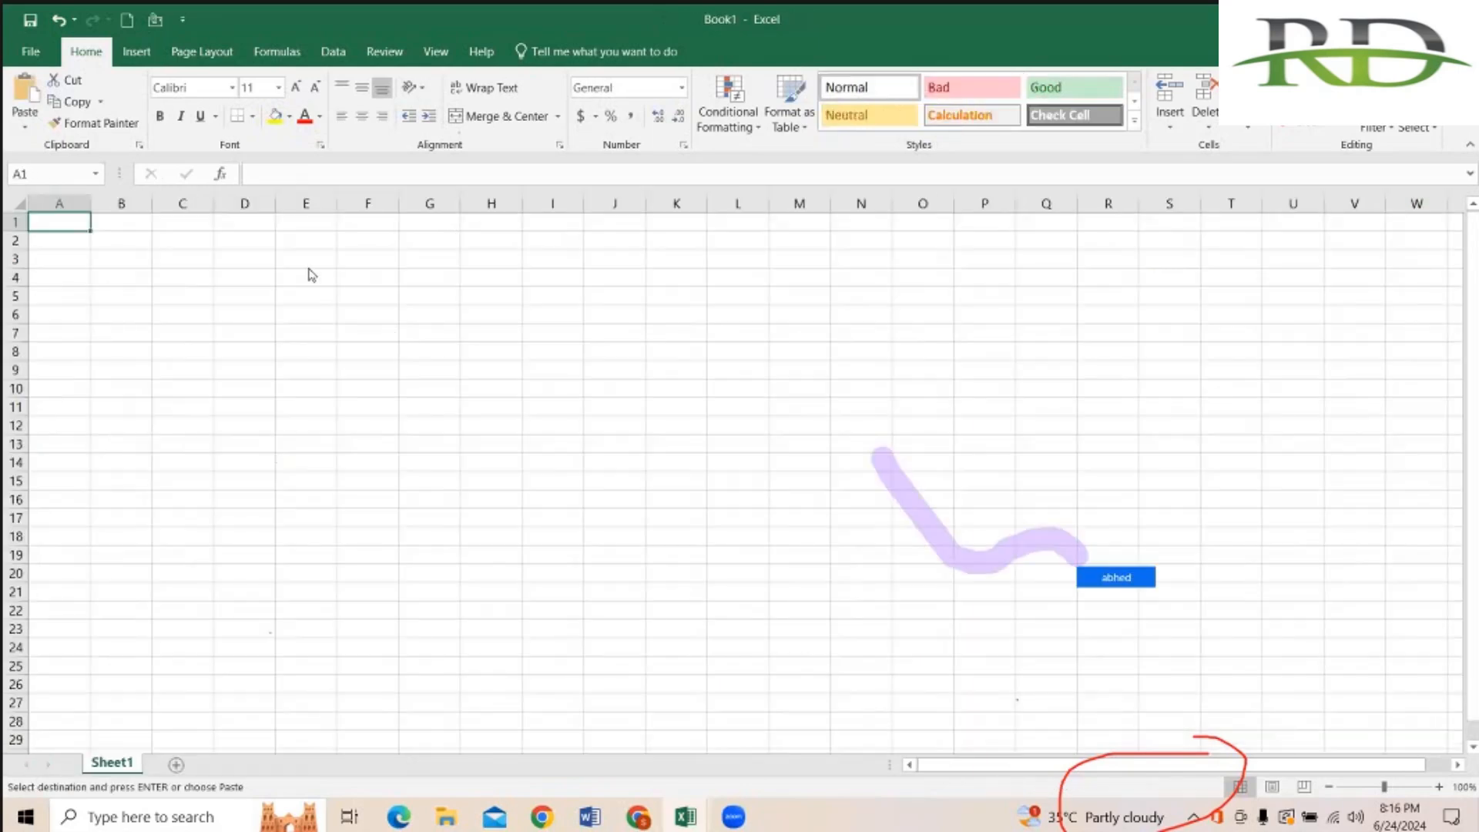
pyautogui.click(306, 262)
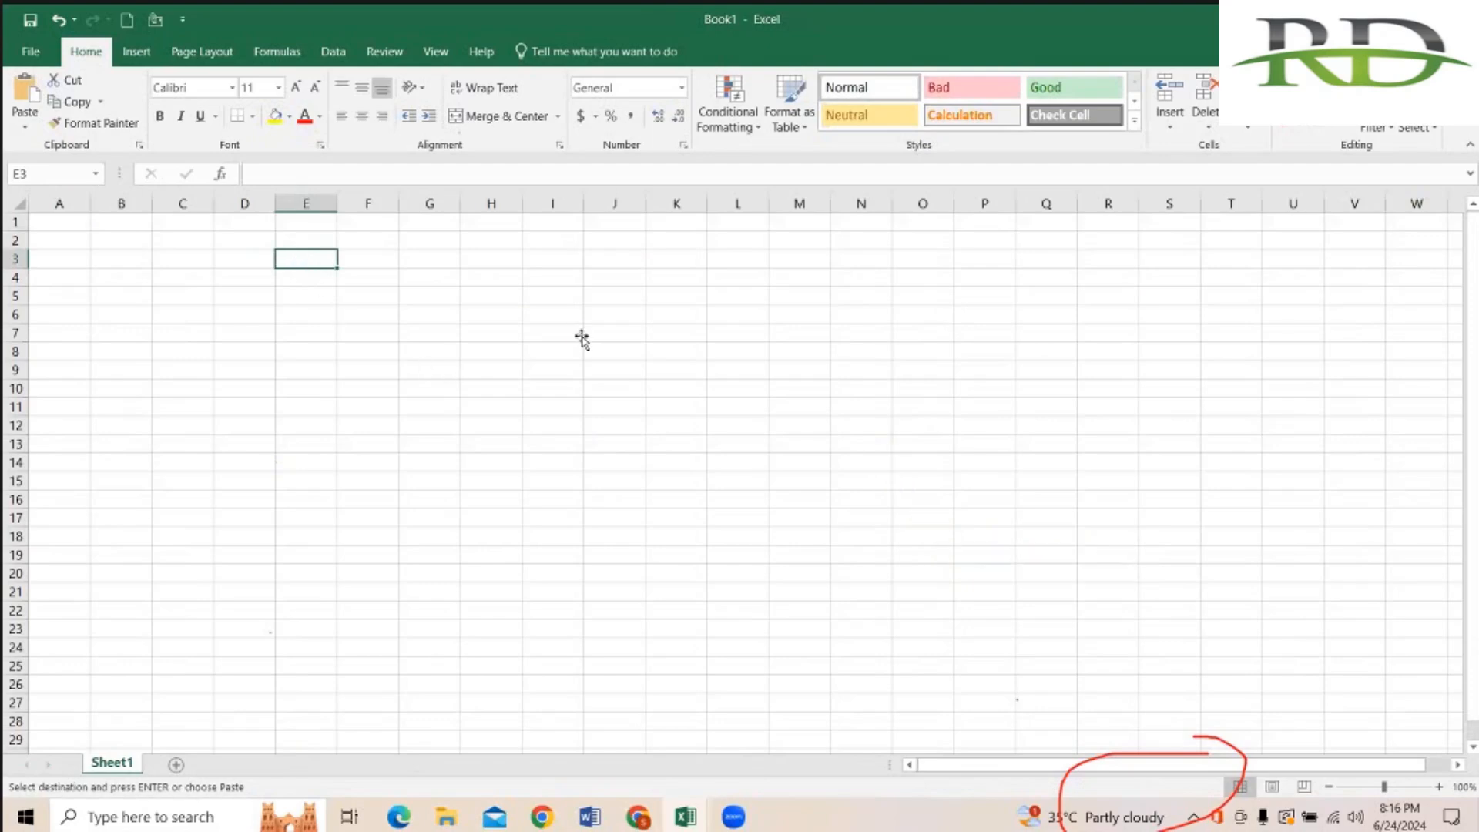
pyautogui.hotkey('ctrl', 'v')
pyautogui.click(710, 317)
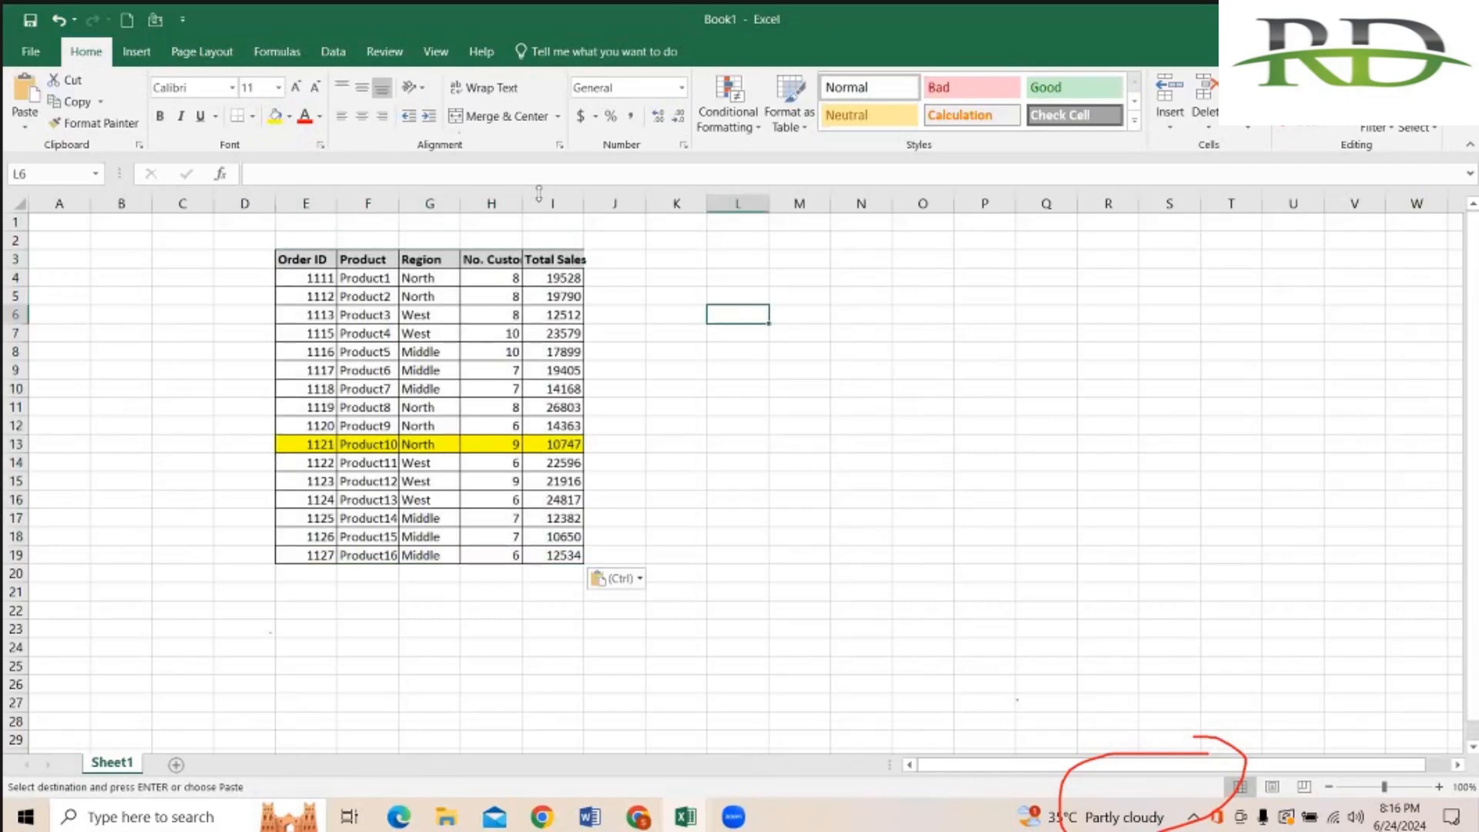
# Step: Fit the widths of the Order ID and No. Customers columns to their contents in the new workbook
pyautogui.doubleClick(333, 206)
pyautogui.doubleClick(516, 204)
pyautogui.click(731, 262)
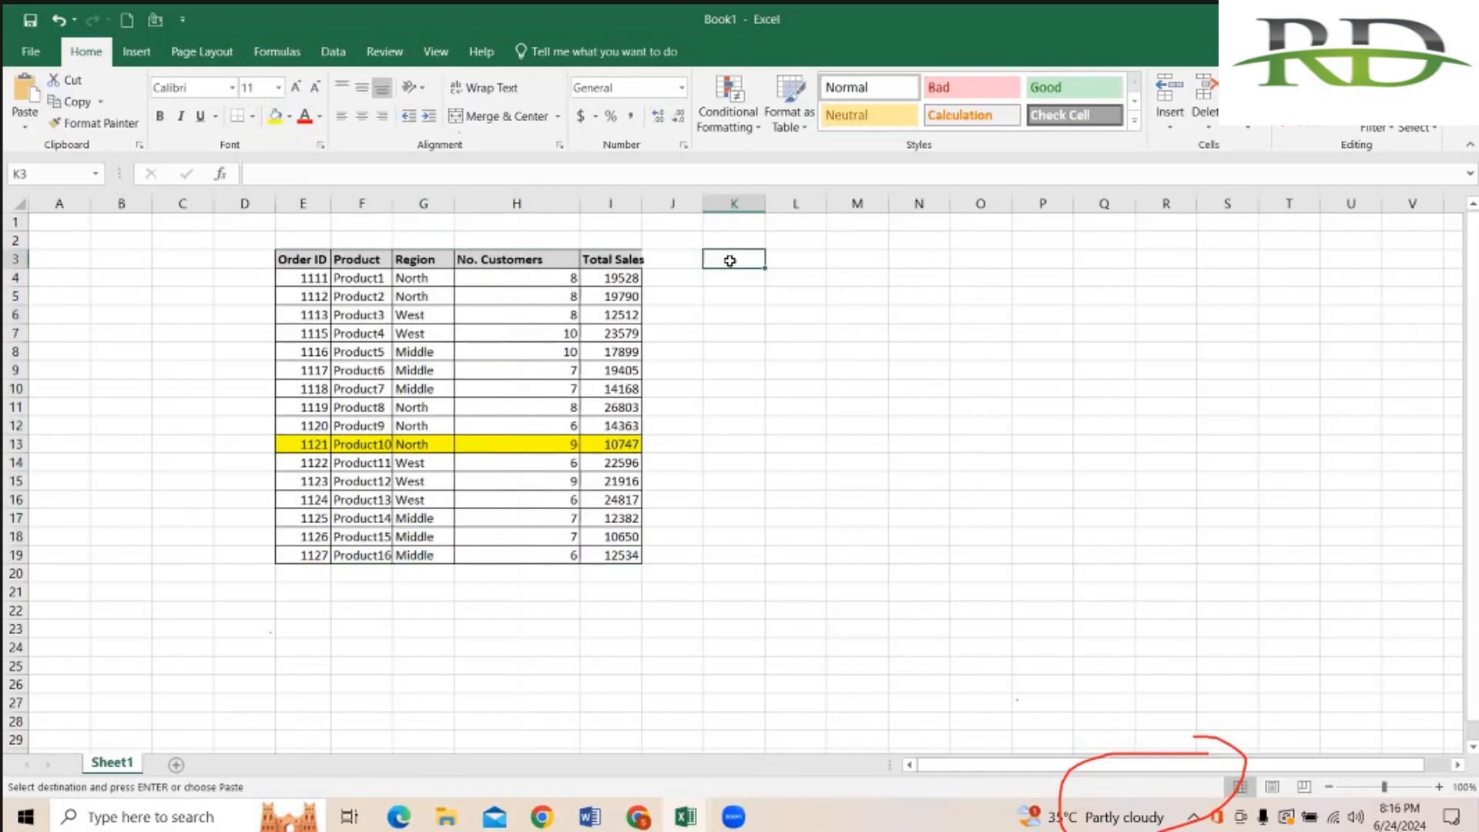
# Step: Return to the Excel Training Sheet workbook and begin a VLOOKUP in L6 with K6 as lookup value, leaving the table array for Book1
pyautogui.hotkey('alt', 'Tab')
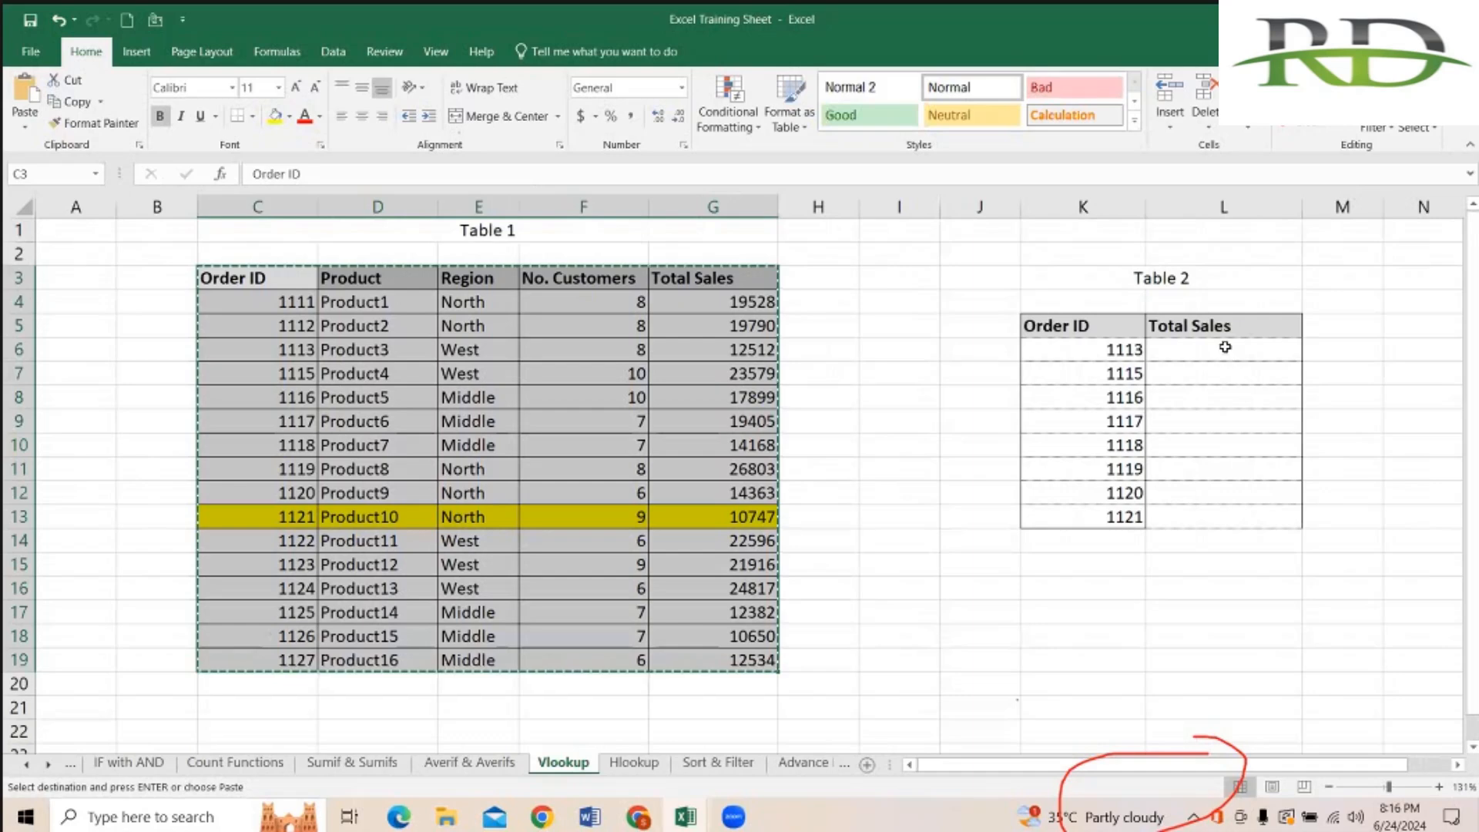
pyautogui.click(1194, 350)
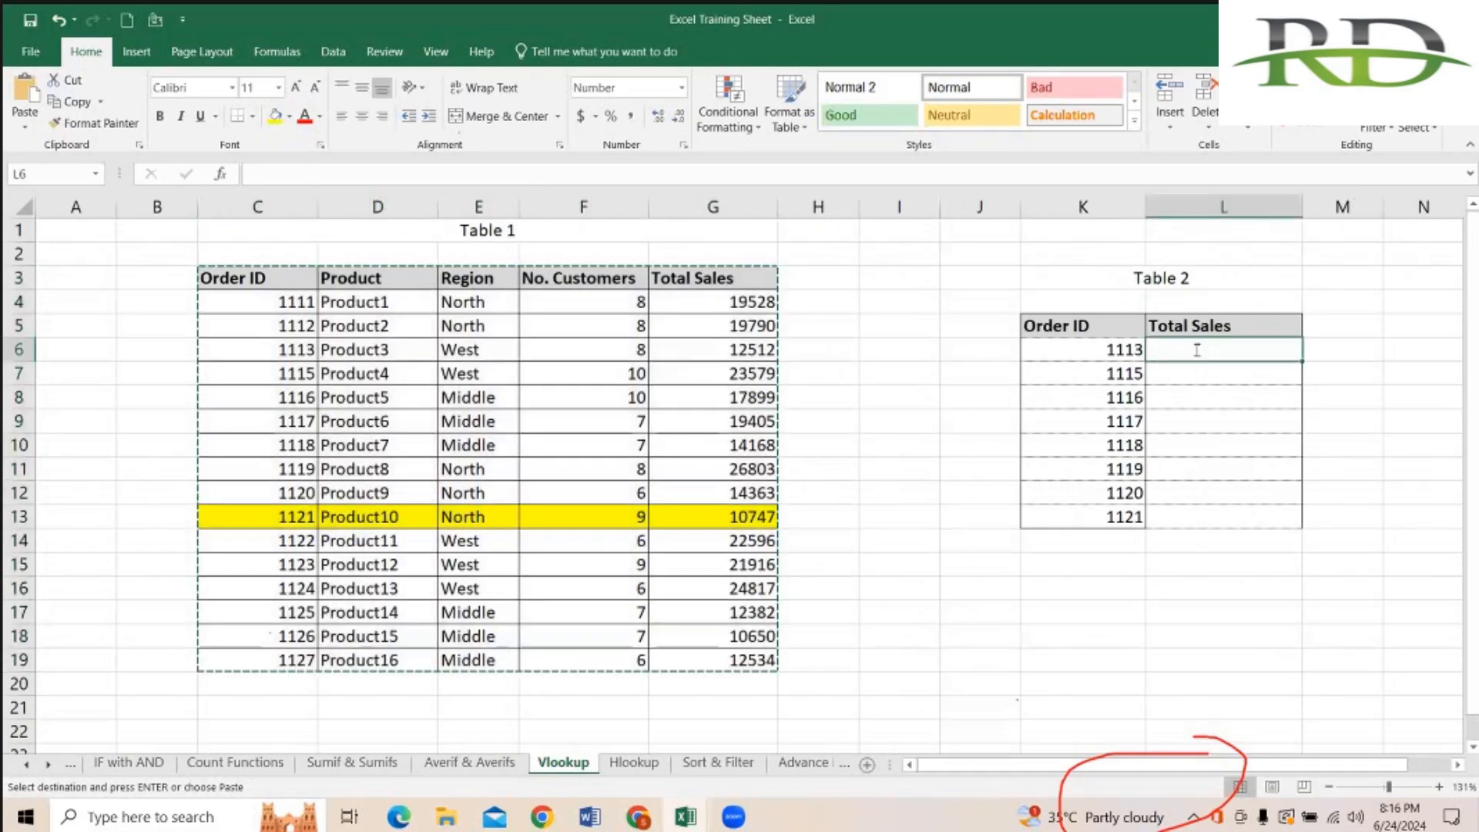
pyautogui.write('=VLOOKUP(')
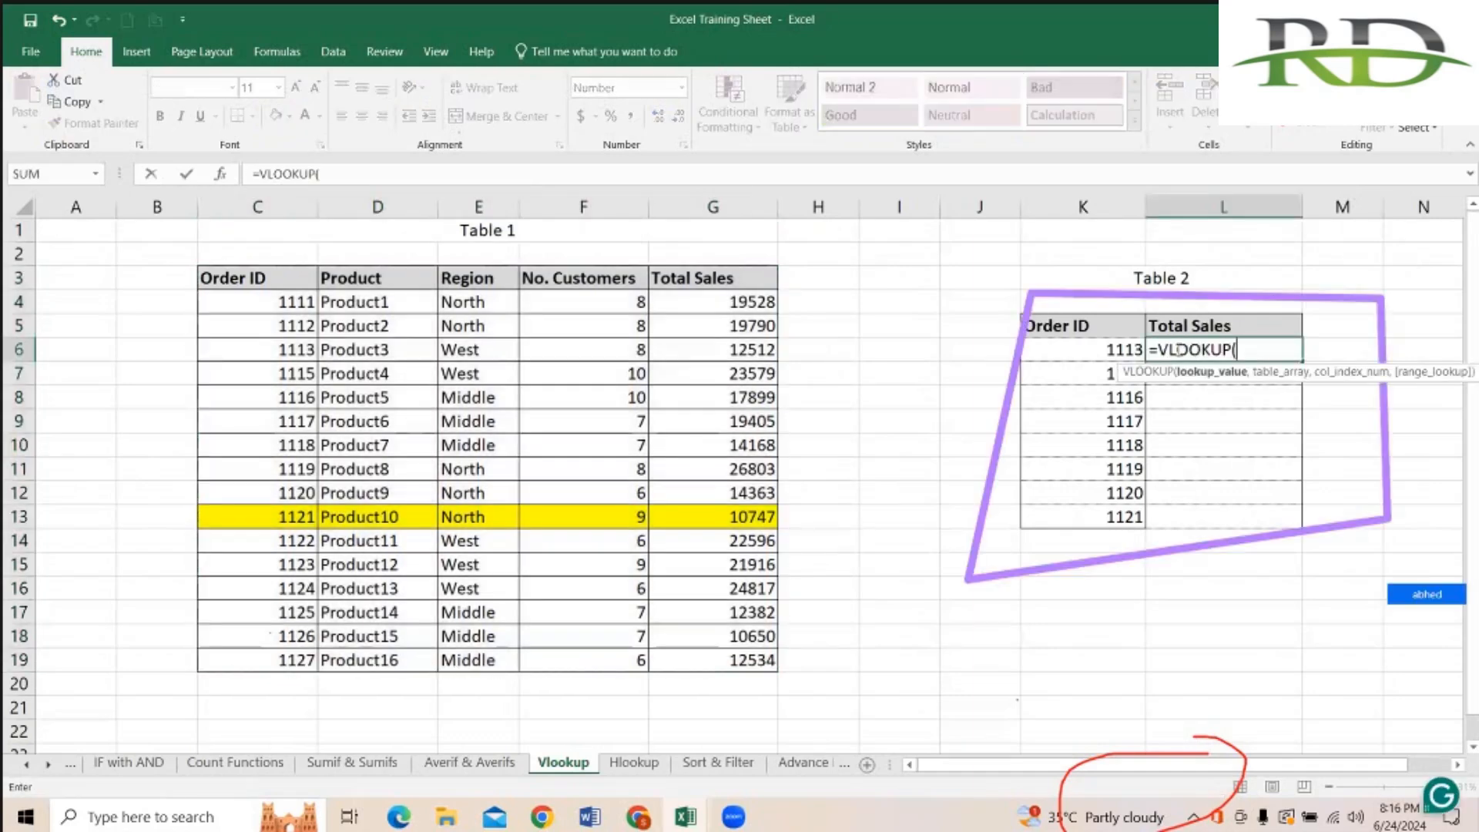
pyautogui.click(1097, 351)
pyautogui.write(',')
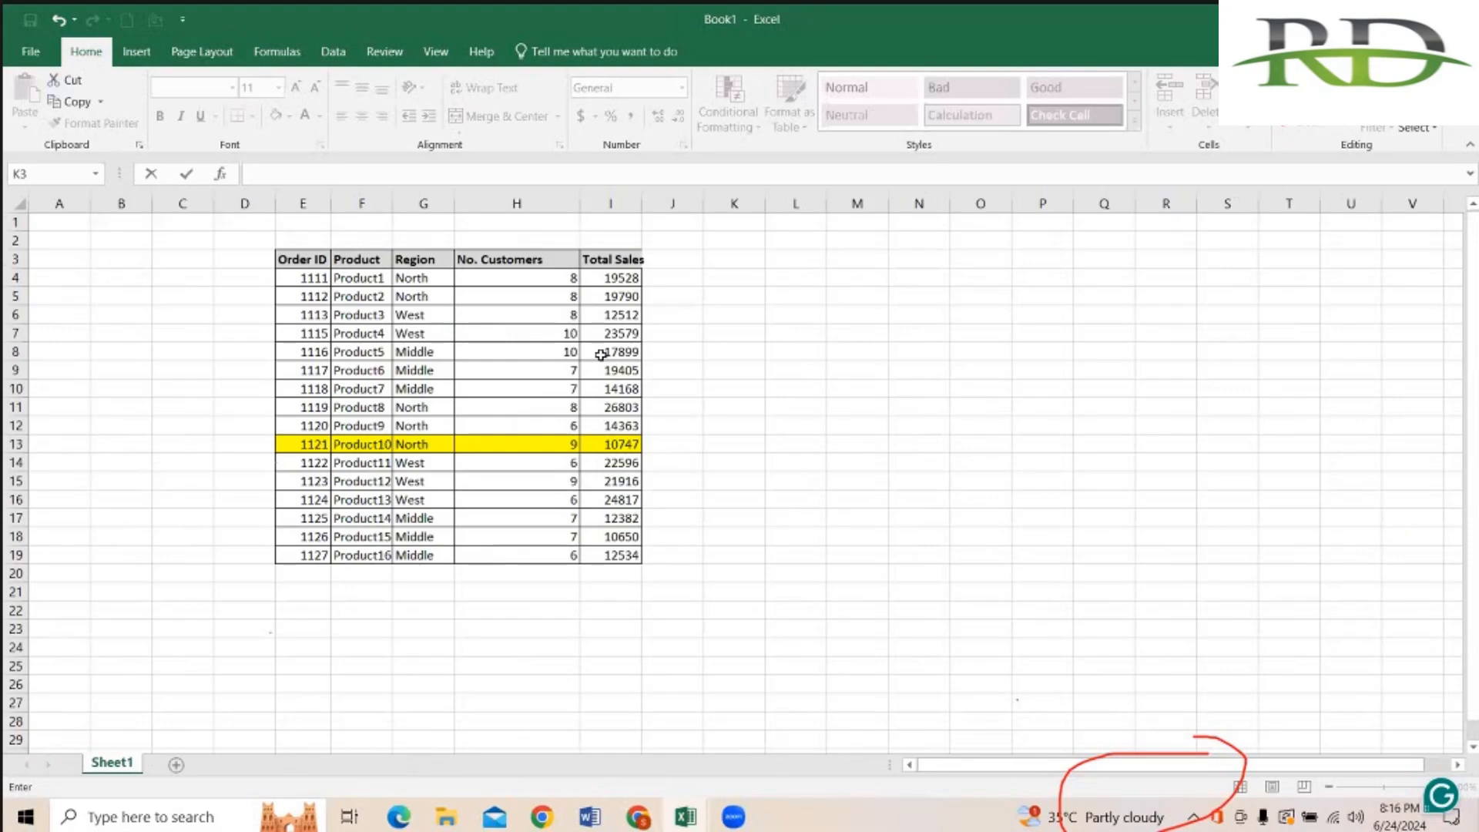
pyautogui.write('=VLOOKUP(K6,')
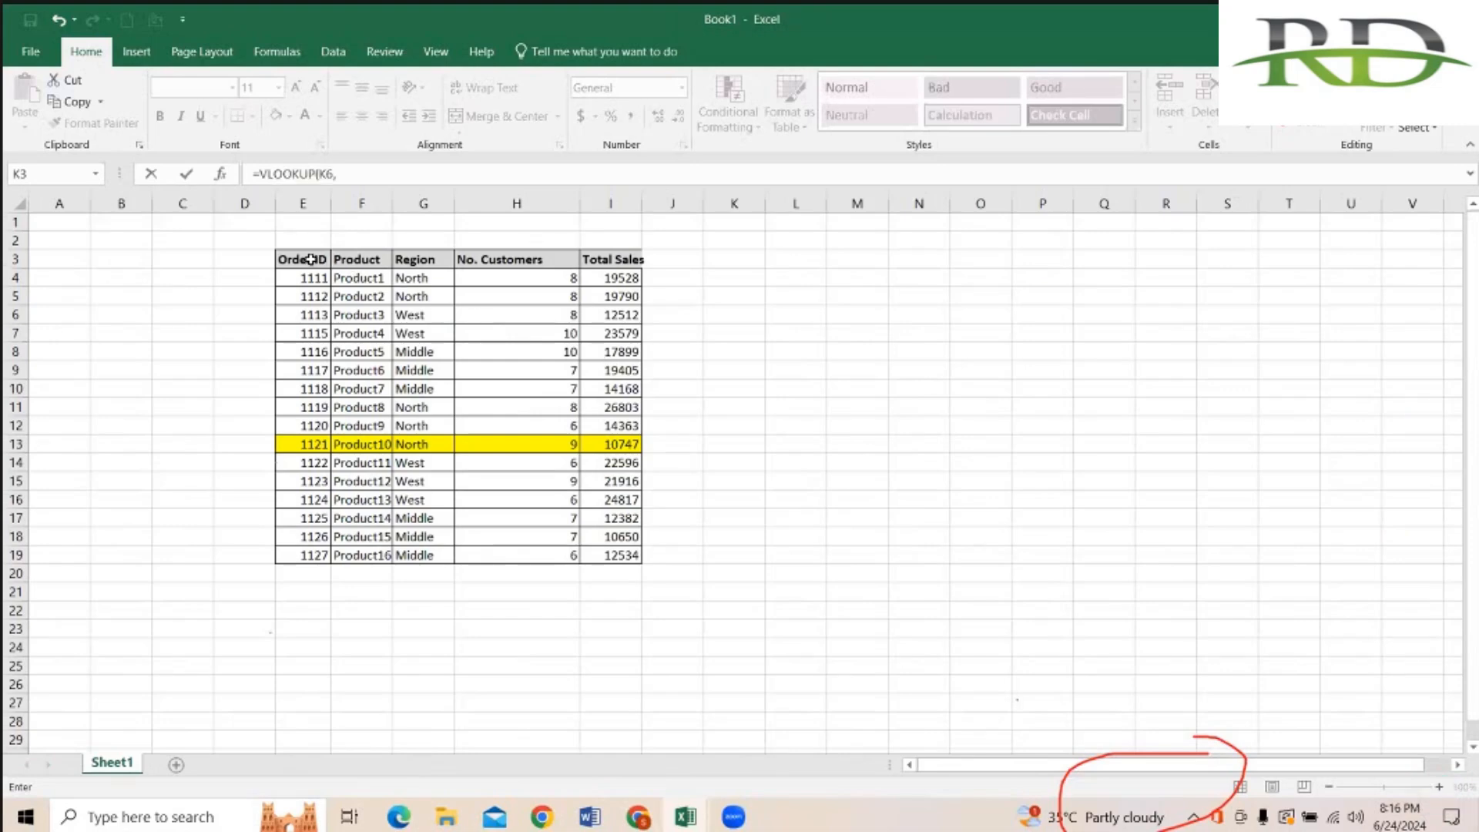
# Step: Set Book1's Sheet1 range $E$3:$I$19 as the table array, add column index 5 and range lookup 0, and enter the formula
pyautogui.moveTo(302, 258); pyautogui.dragTo(613, 555)
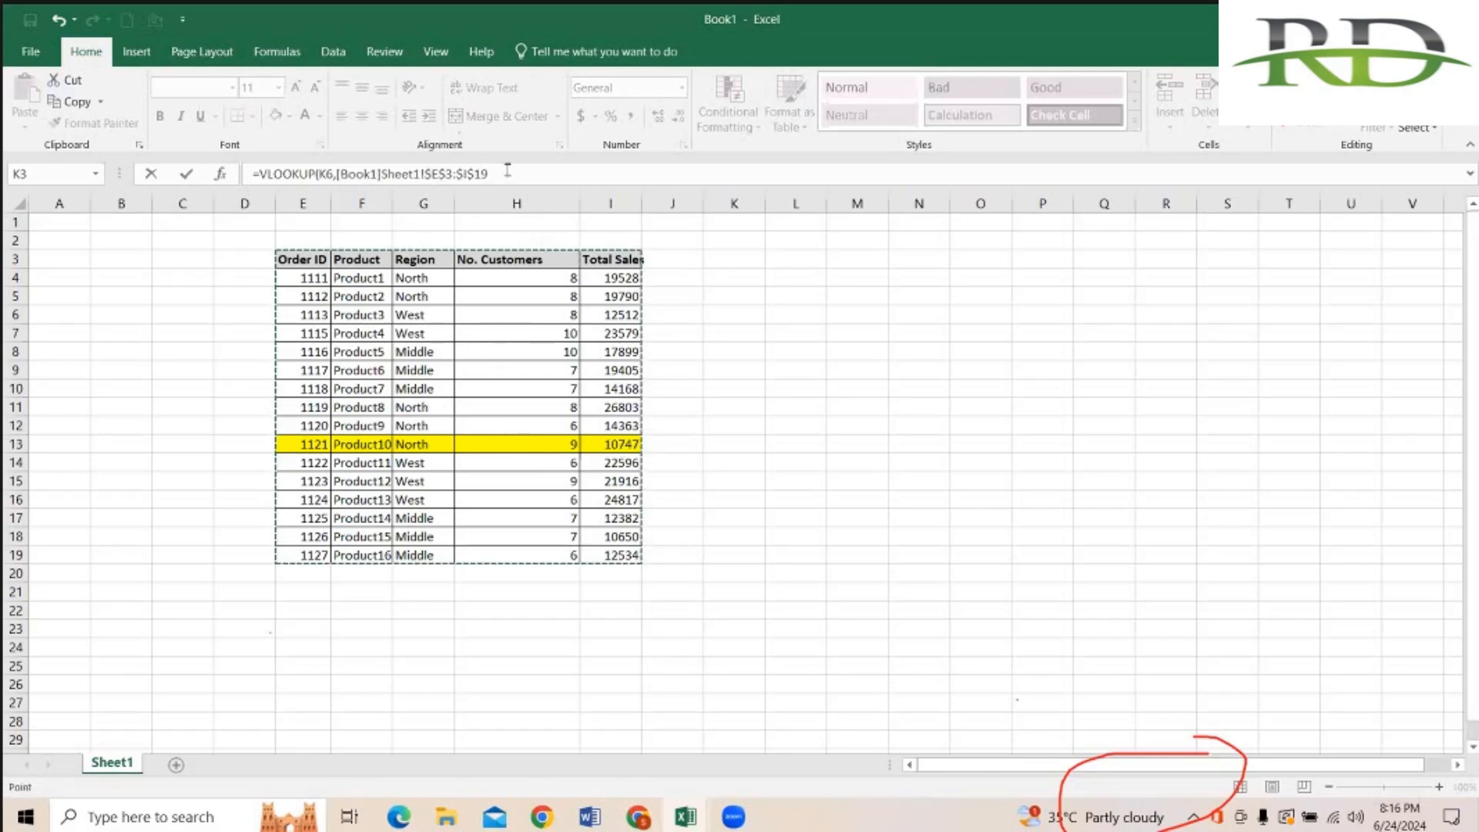
pyautogui.write(',5')
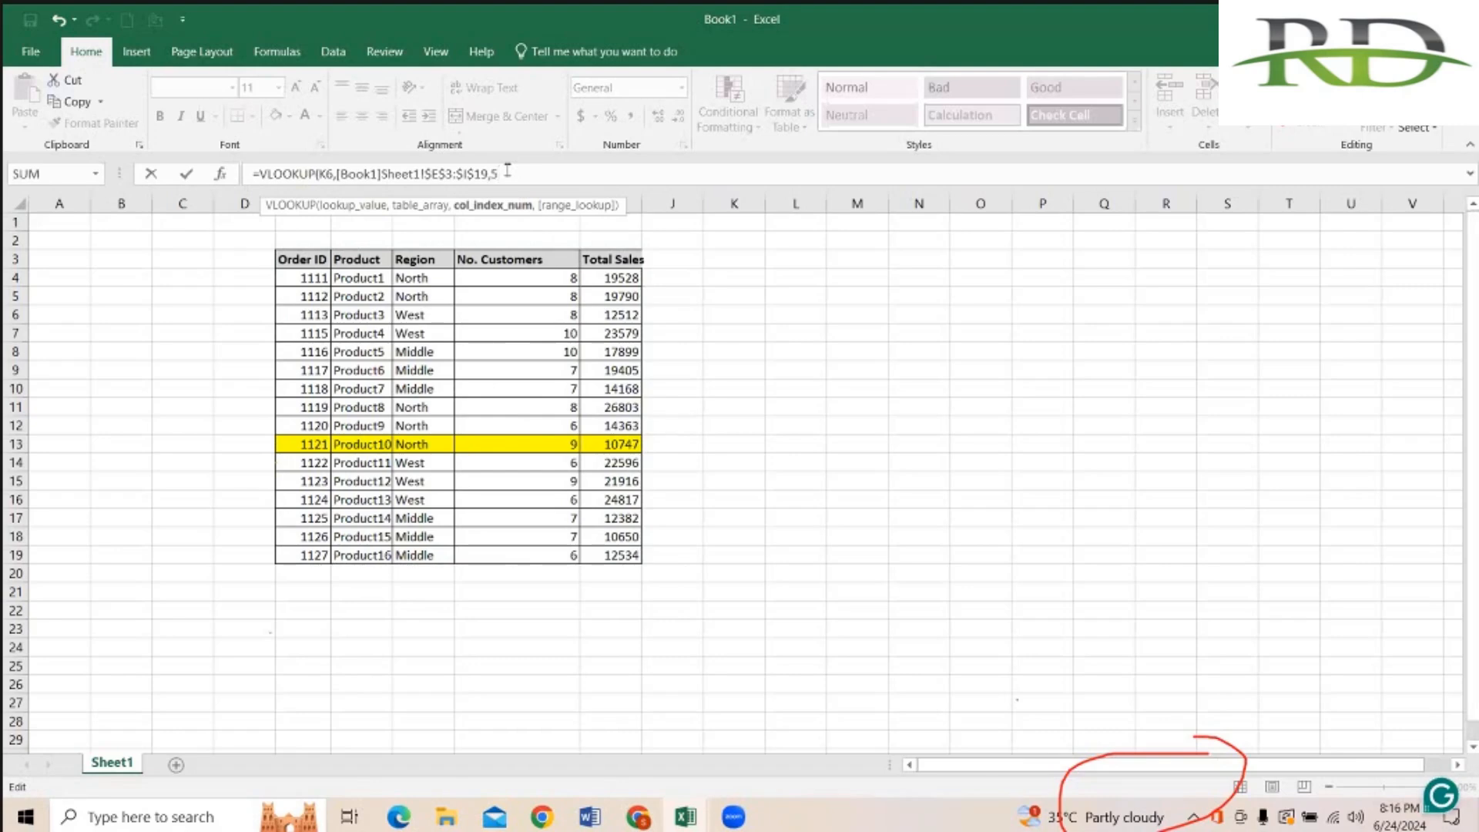
pyautogui.write(',0')
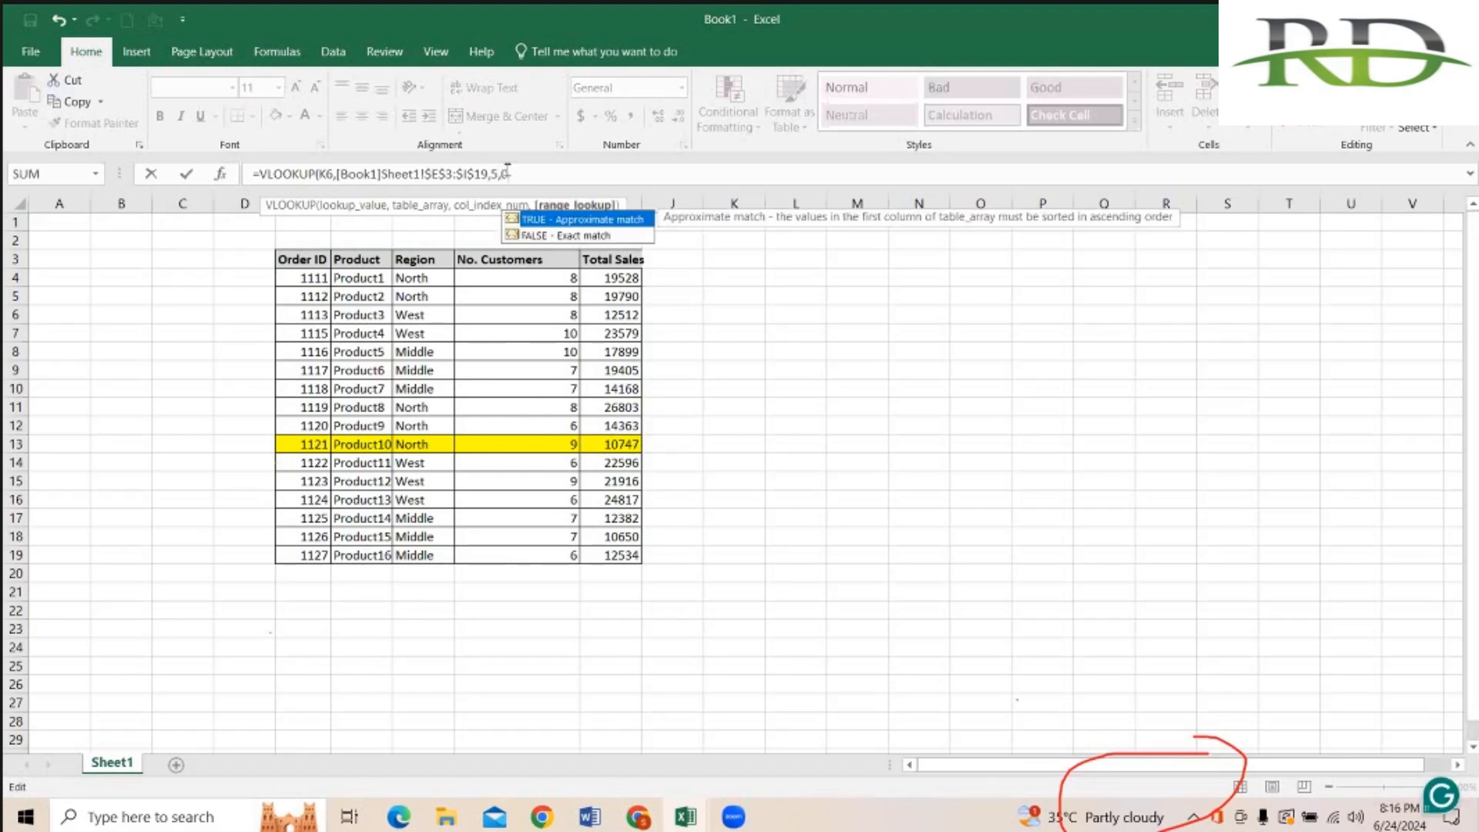
pyautogui.write(')')
pyautogui.press('Return')
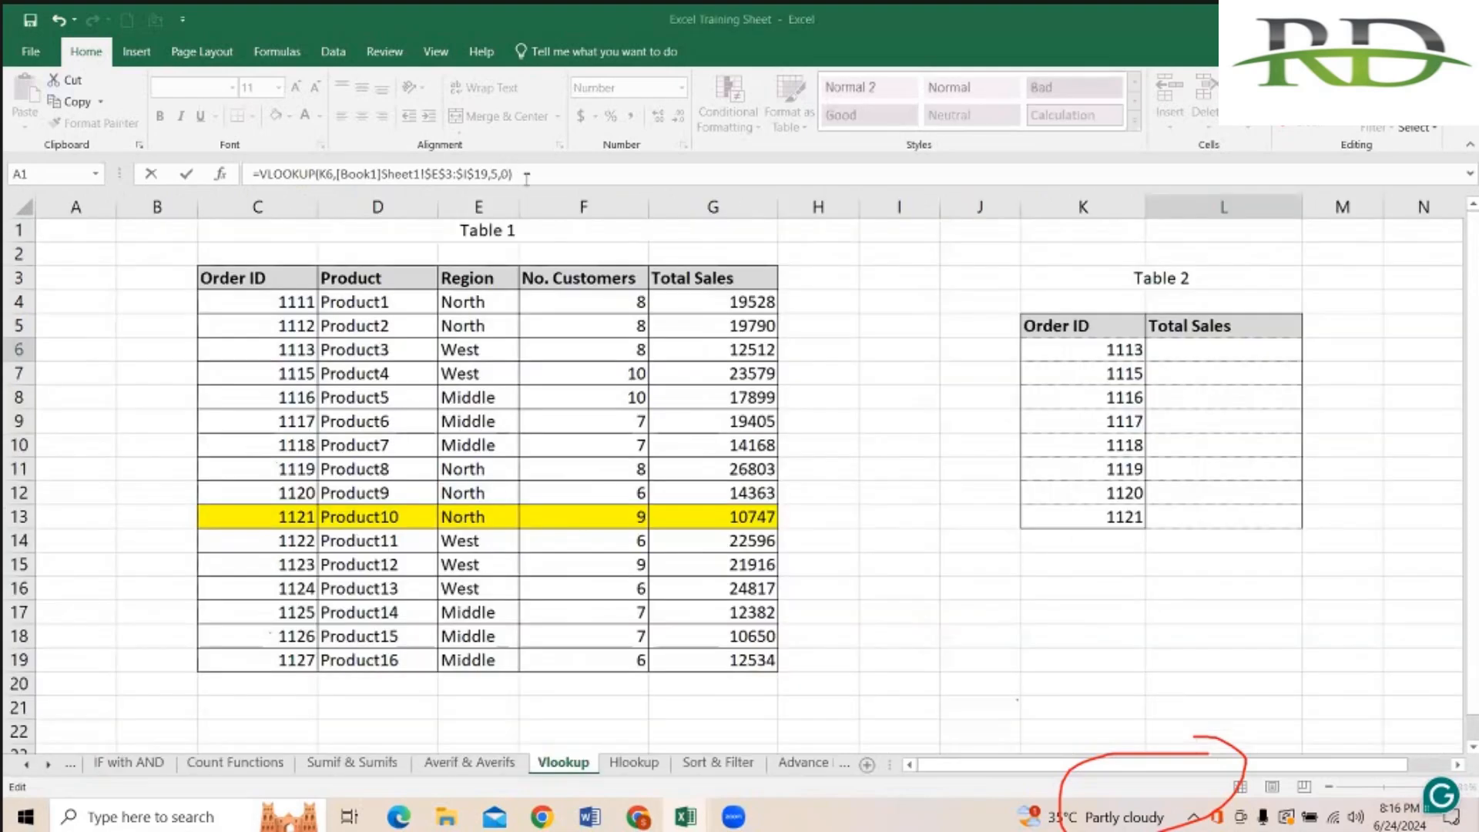
# Step: Copy the L6 cross-workbook VLOOKUP down through L13 and check the formula in L6
pyautogui.moveTo(1304, 361); pyautogui.dragTo(1285, 530)
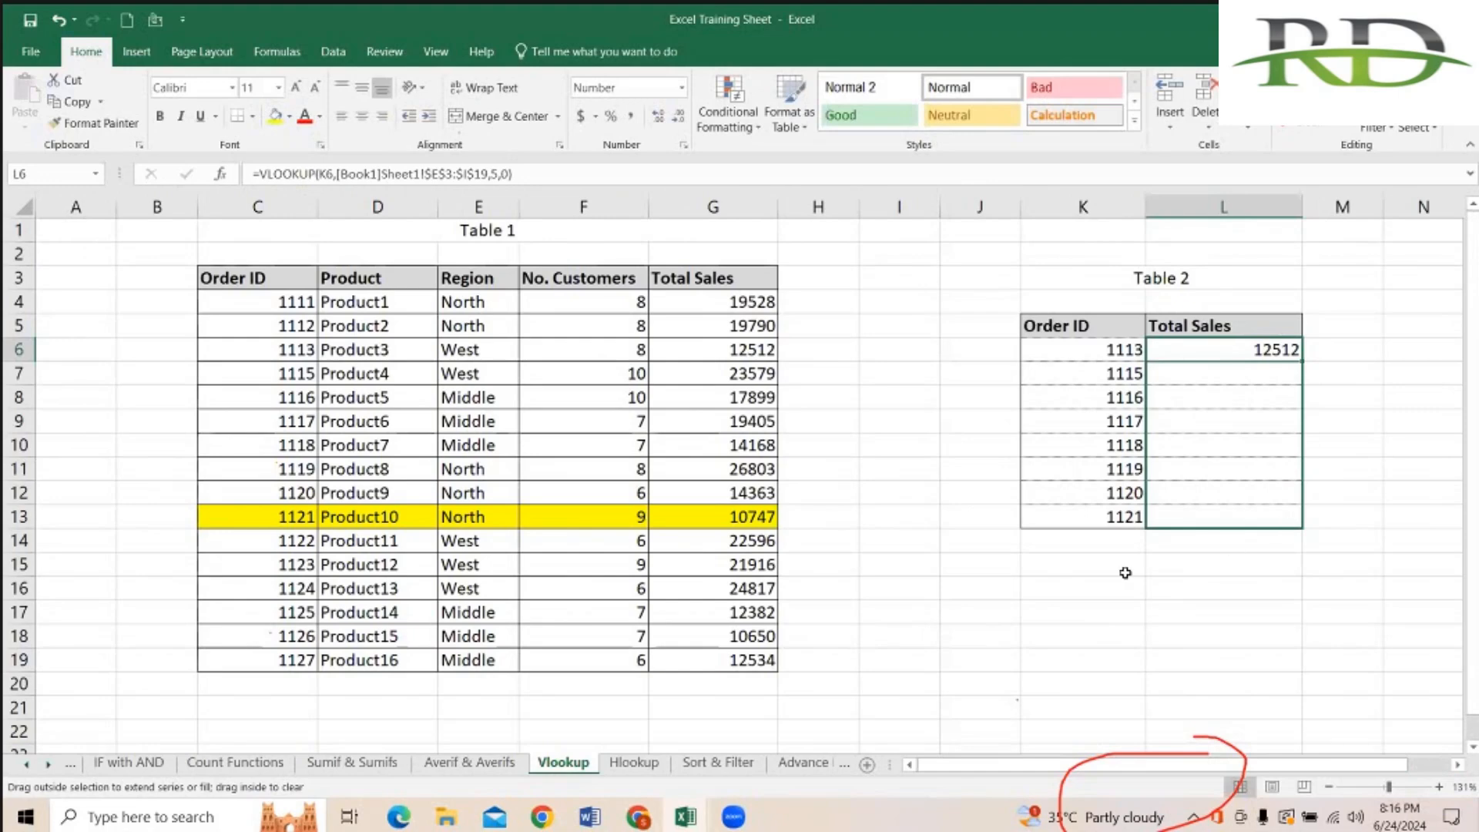
pyautogui.click(1091, 577)
pyautogui.click(1251, 354)
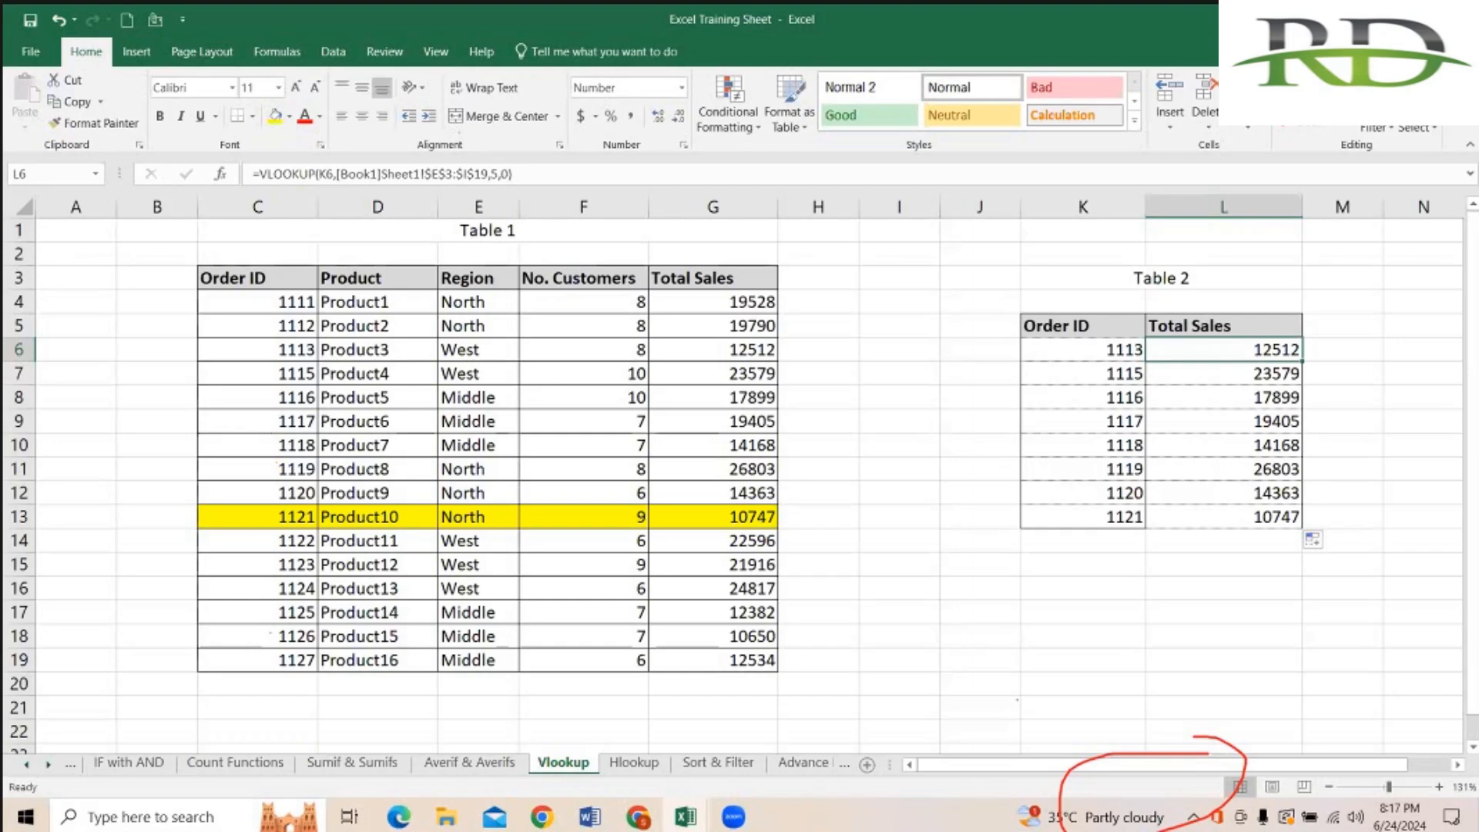
# Step: Try a VLOOKUP in I2 with blank arguments to view its syntax and range lookup options, and discard the entry
pyautogui.click(893, 252)
pyautogui.write('=')
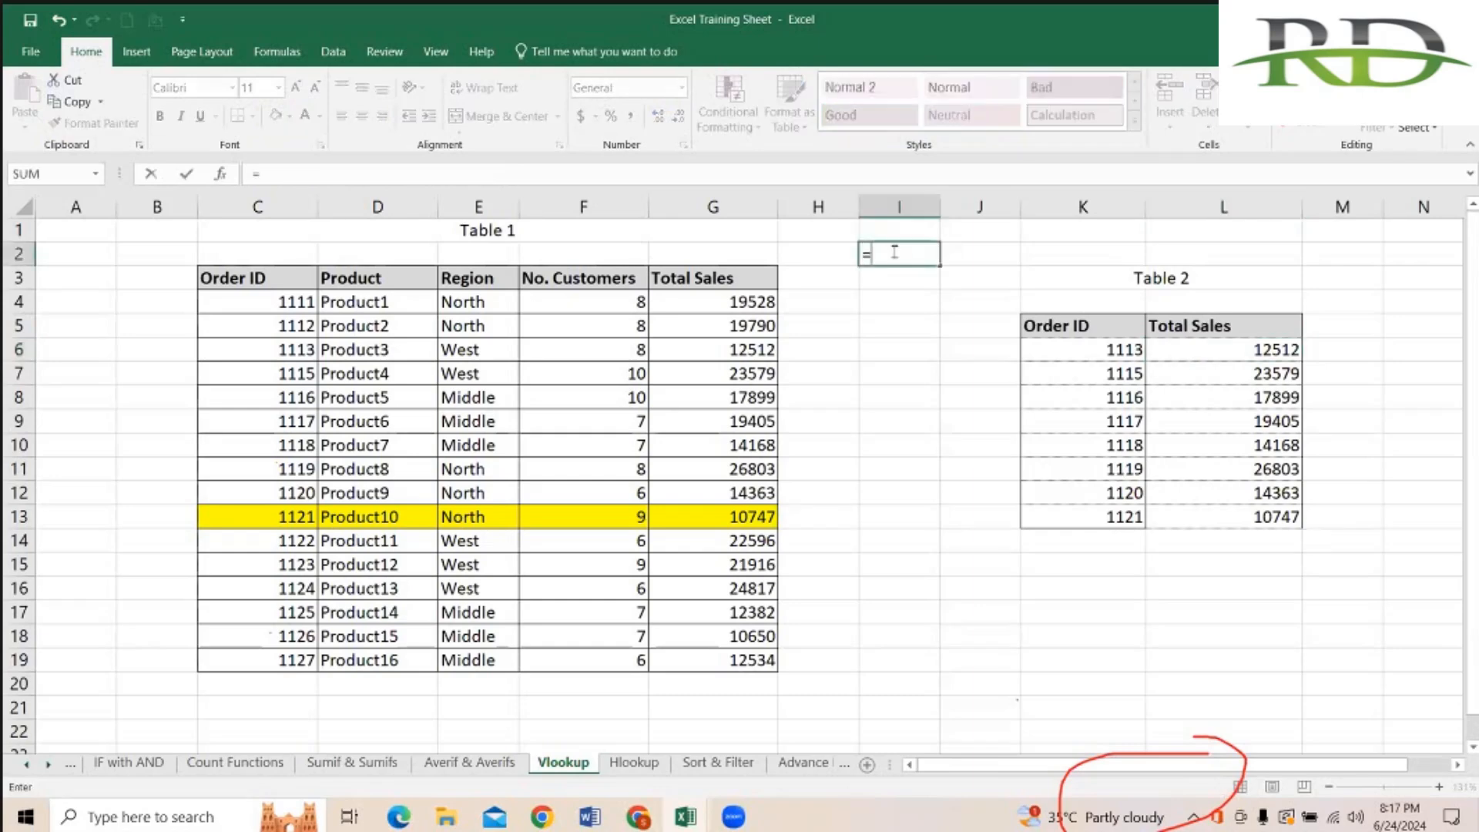
pyautogui.write('VLOOKUP(')
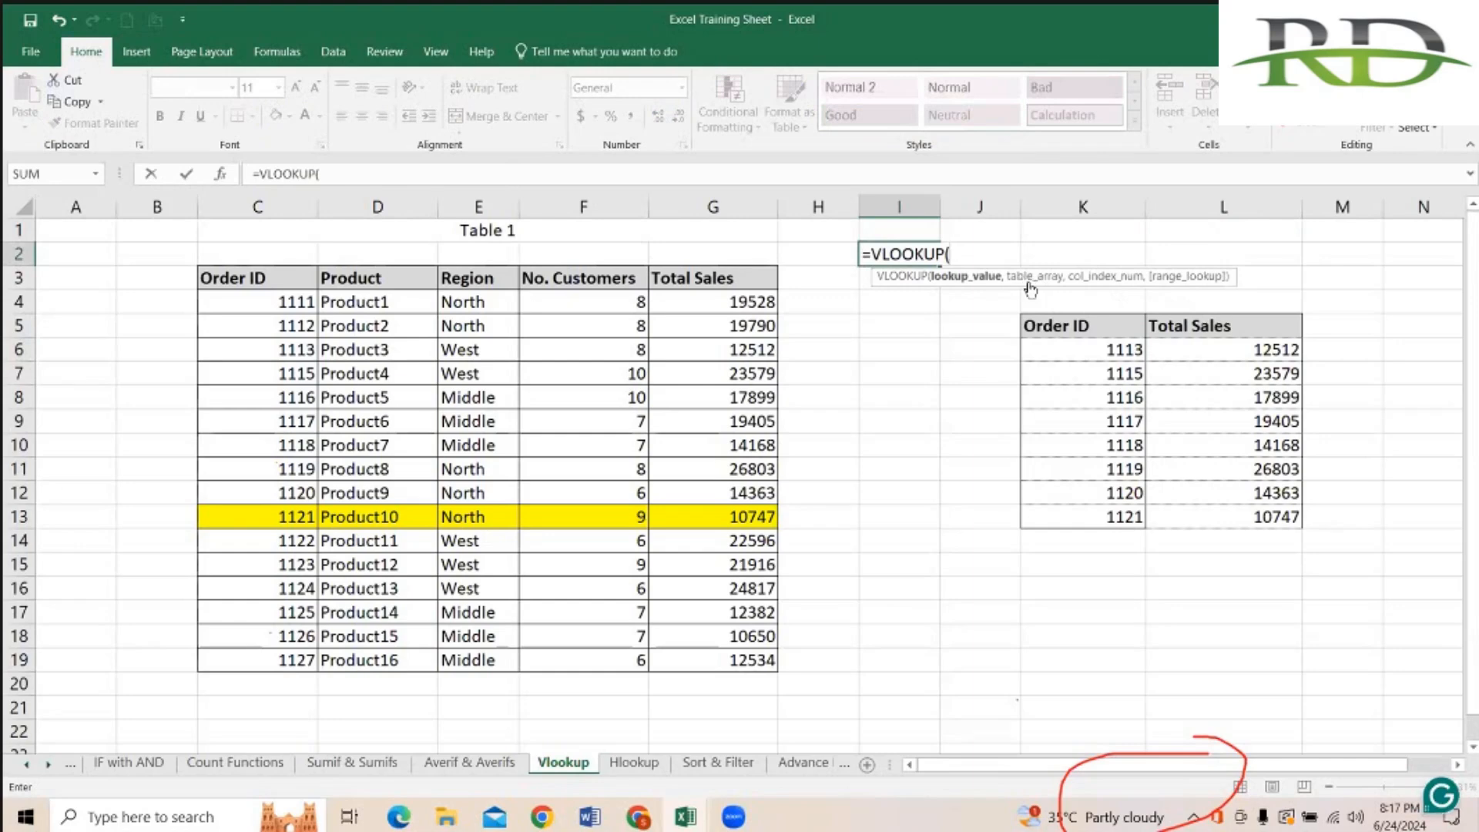
pyautogui.write(',,,')
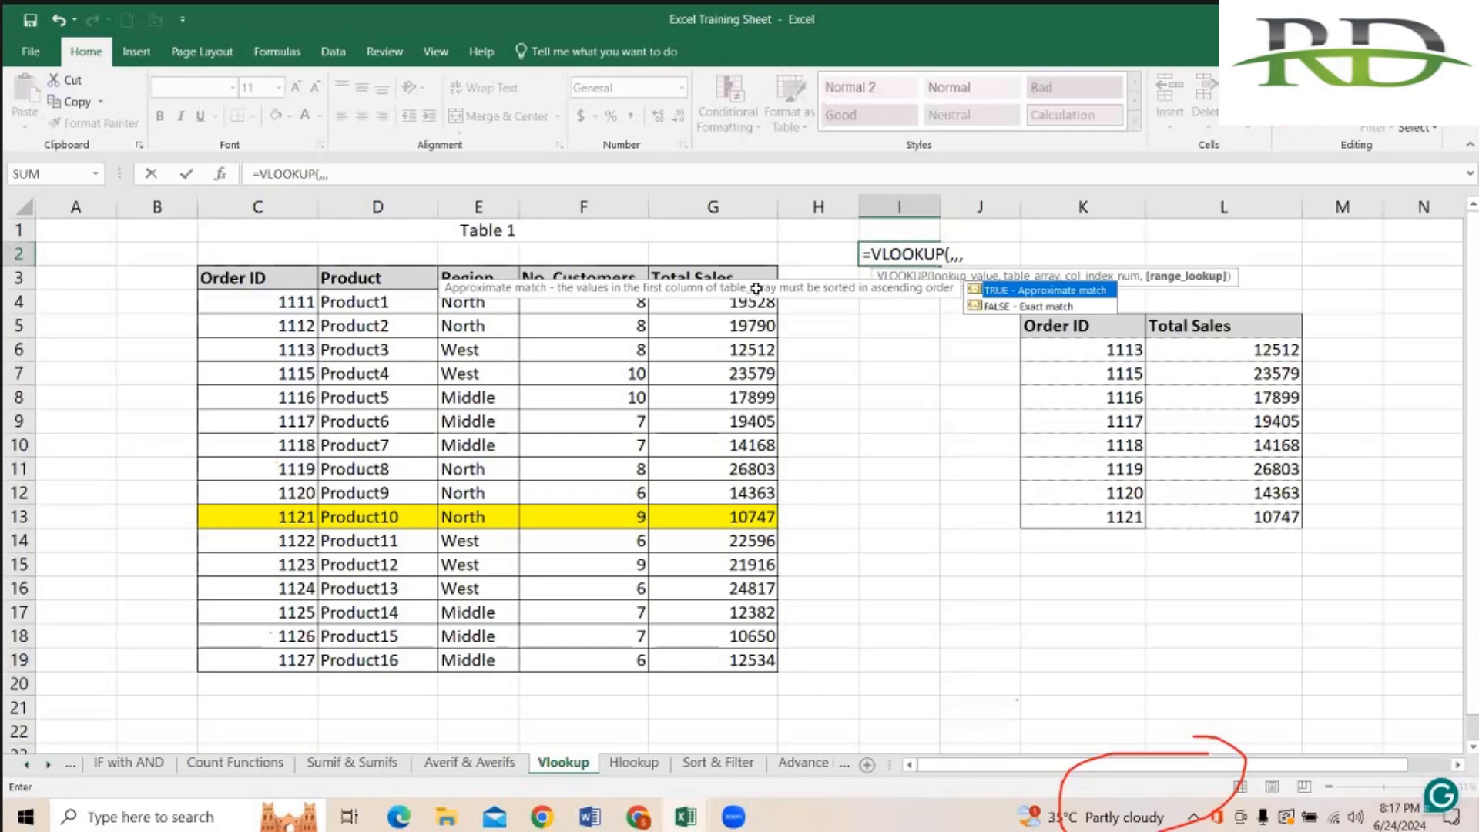
pyautogui.press('BackSpace')
pyautogui.press('BackSpace')
pyautogui.press('BackSpace')
pyautogui.press('BackSpace')
pyautogui.press('BackSpace')
pyautogui.press('BackSpace')
pyautogui.press('BackSpace')
pyautogui.press('BackSpace')
pyautogui.press('Escape')
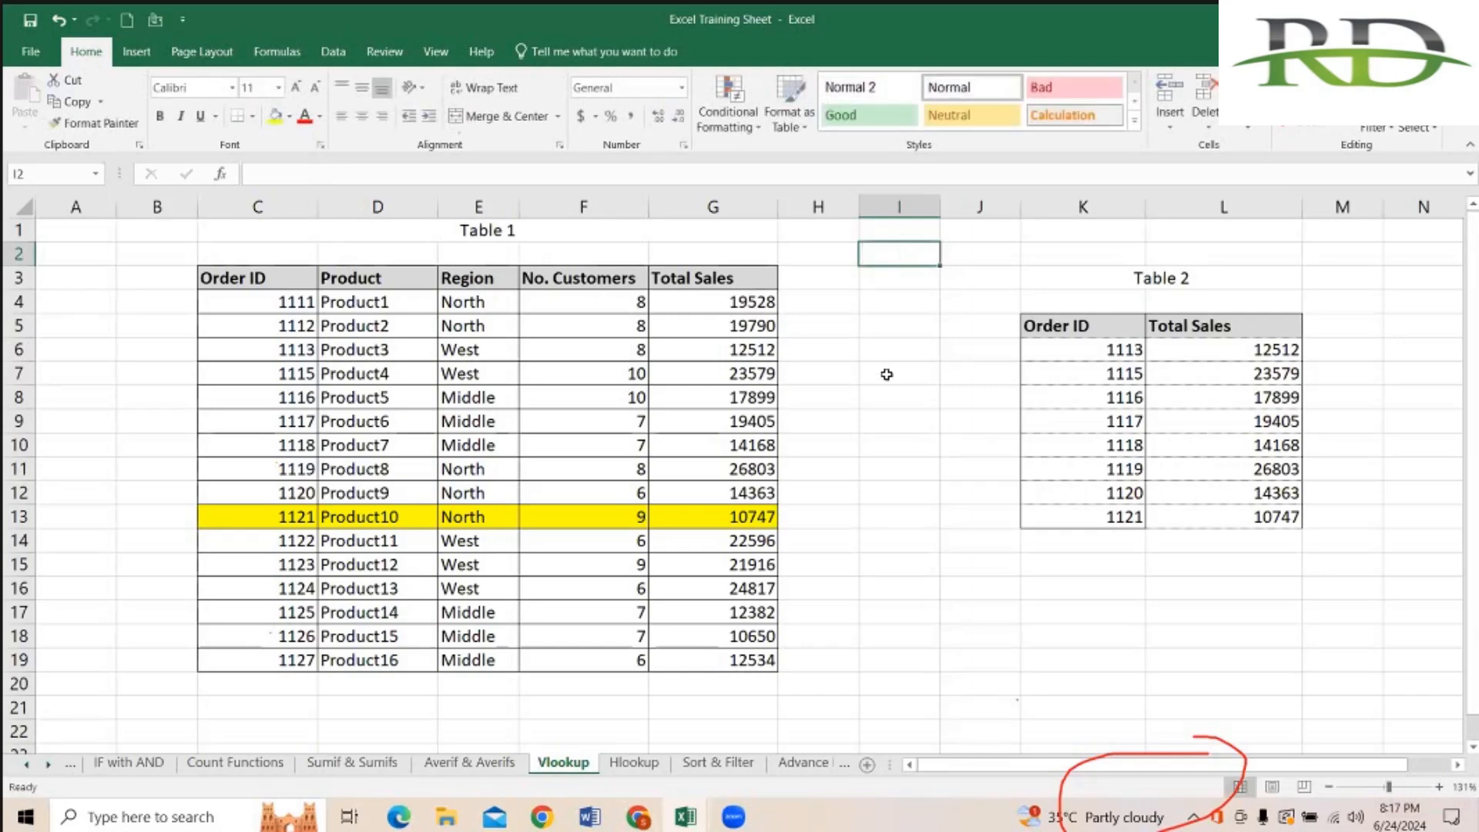
pyautogui.click(887, 375)
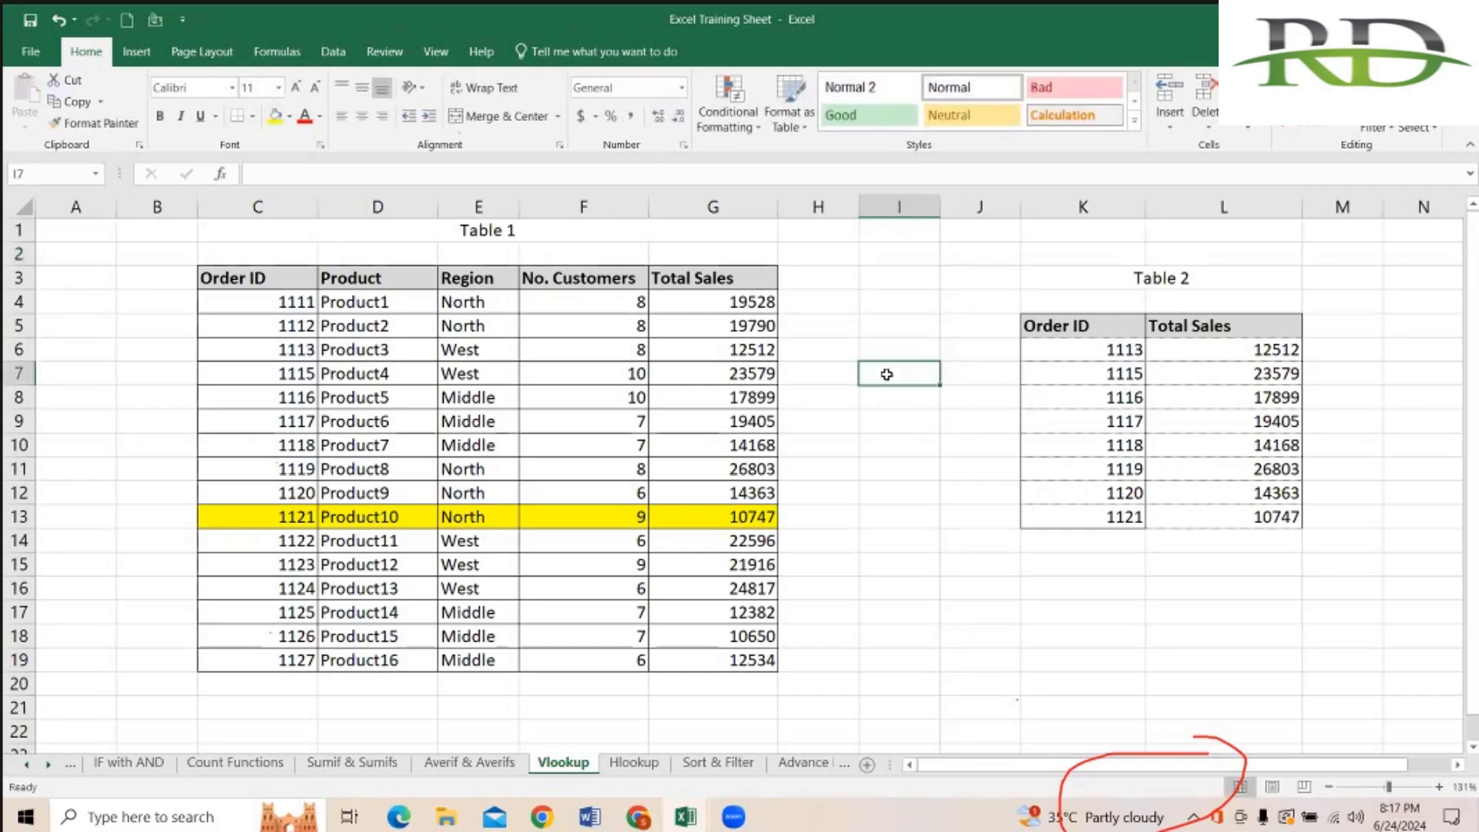
pyautogui.click(885, 319)
pyautogui.click(883, 269)
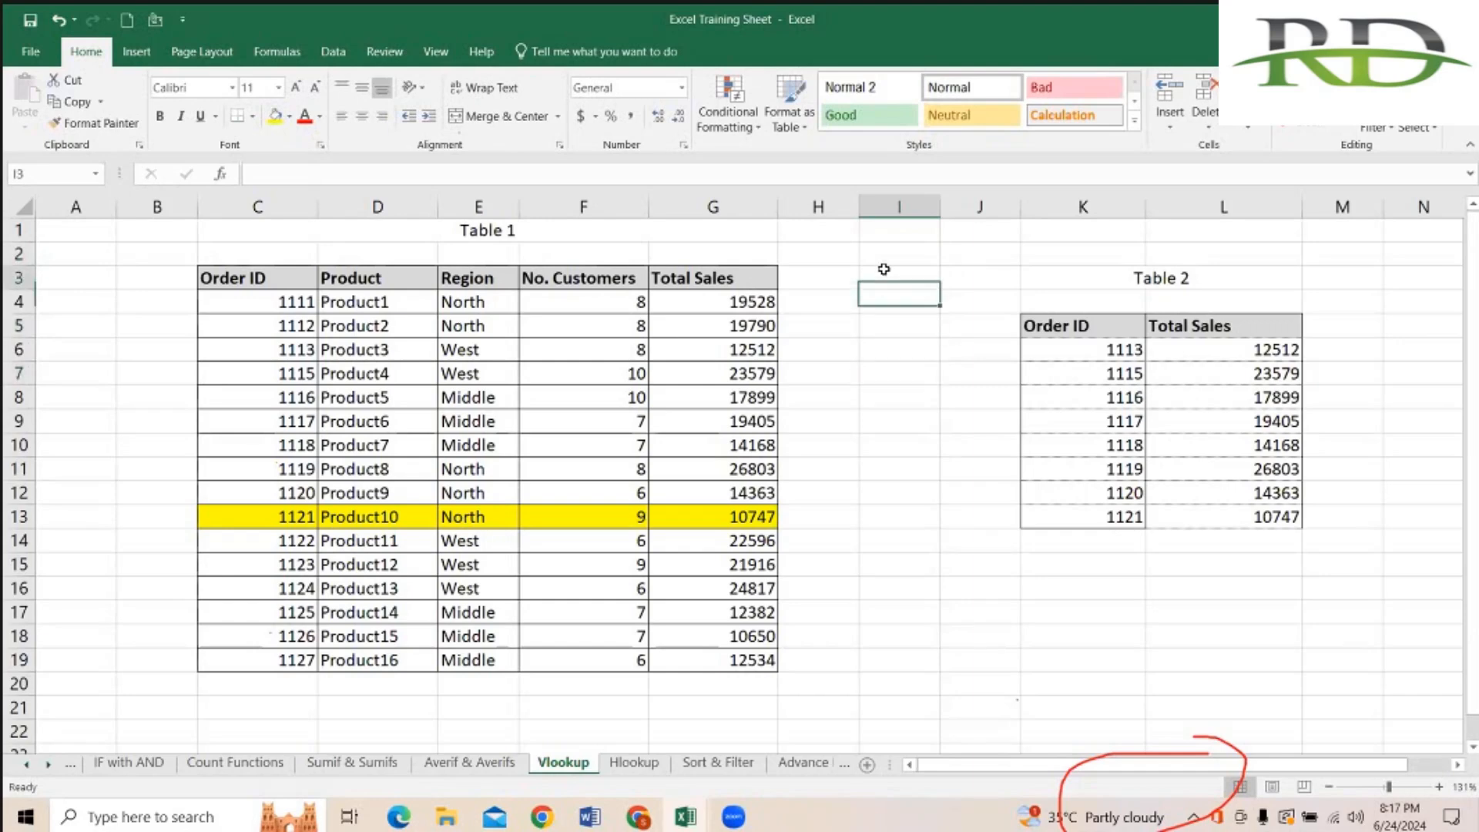
# Step: Copy the Order ID 1111 from C4 over the Order ID in C5
pyautogui.click(246, 347)
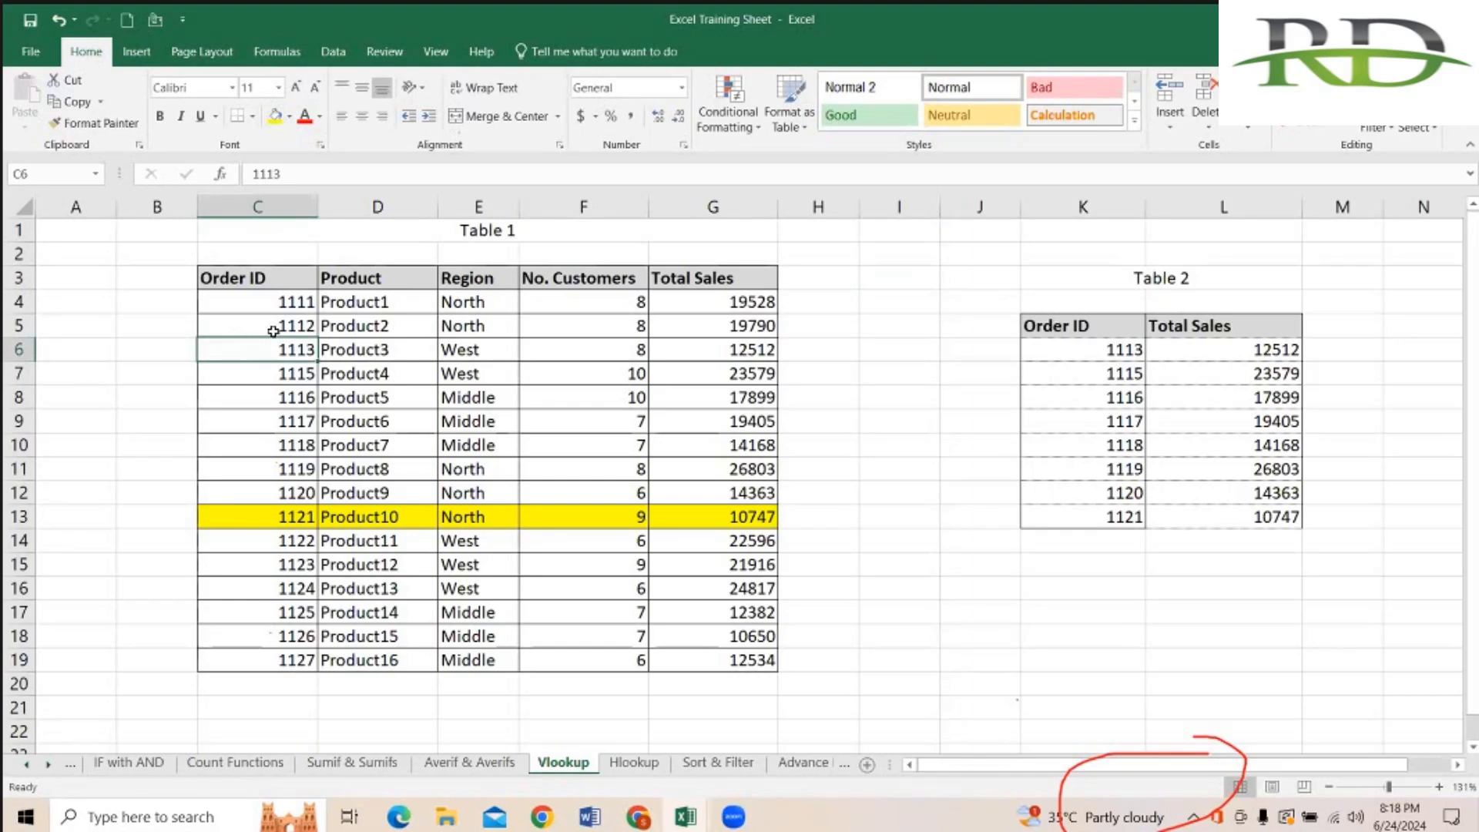
pyautogui.click(269, 307)
pyautogui.press('Down')
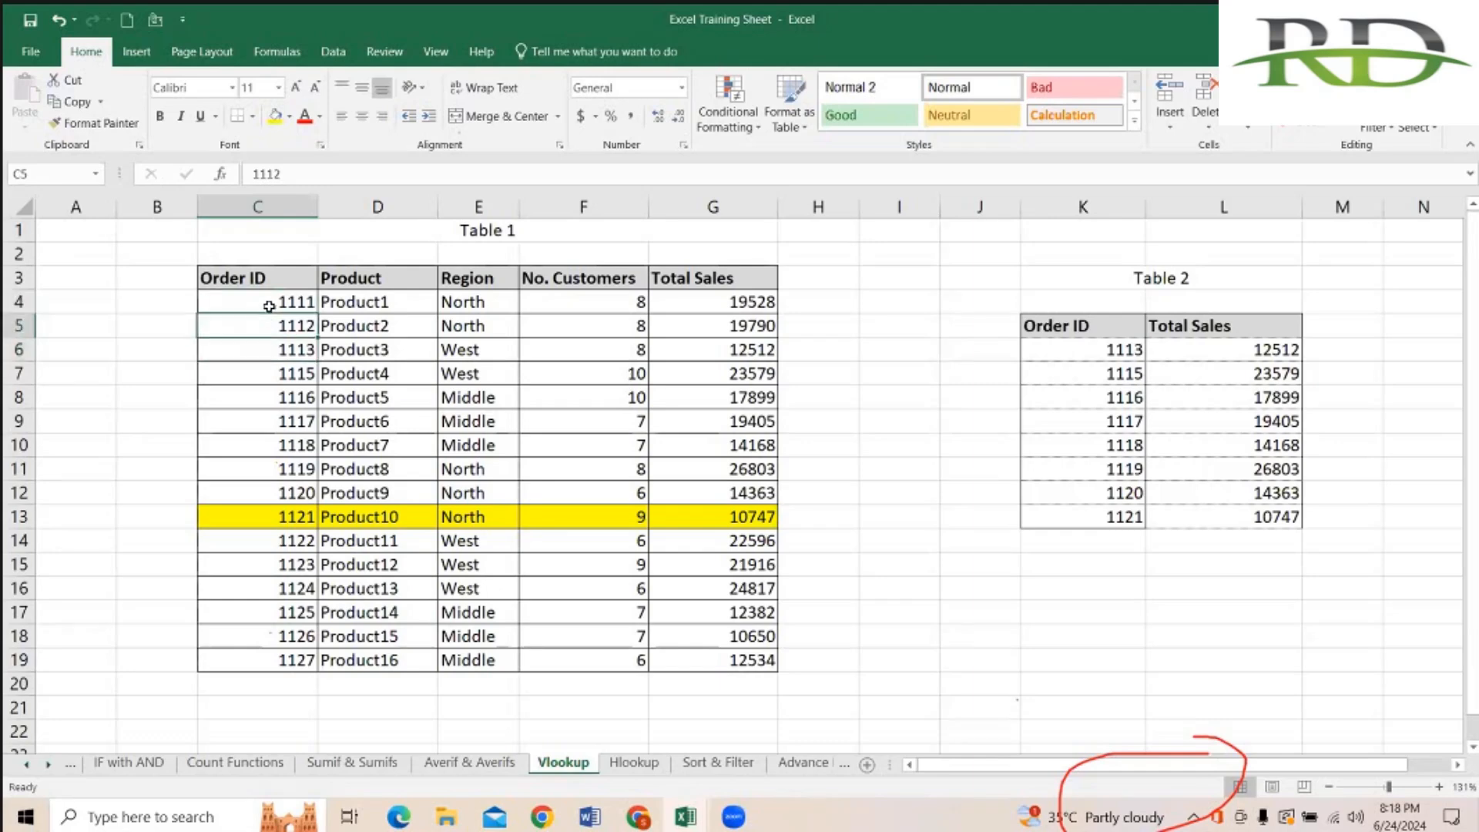
pyautogui.click(269, 307)
pyautogui.hotkey('ctrl', 'c')
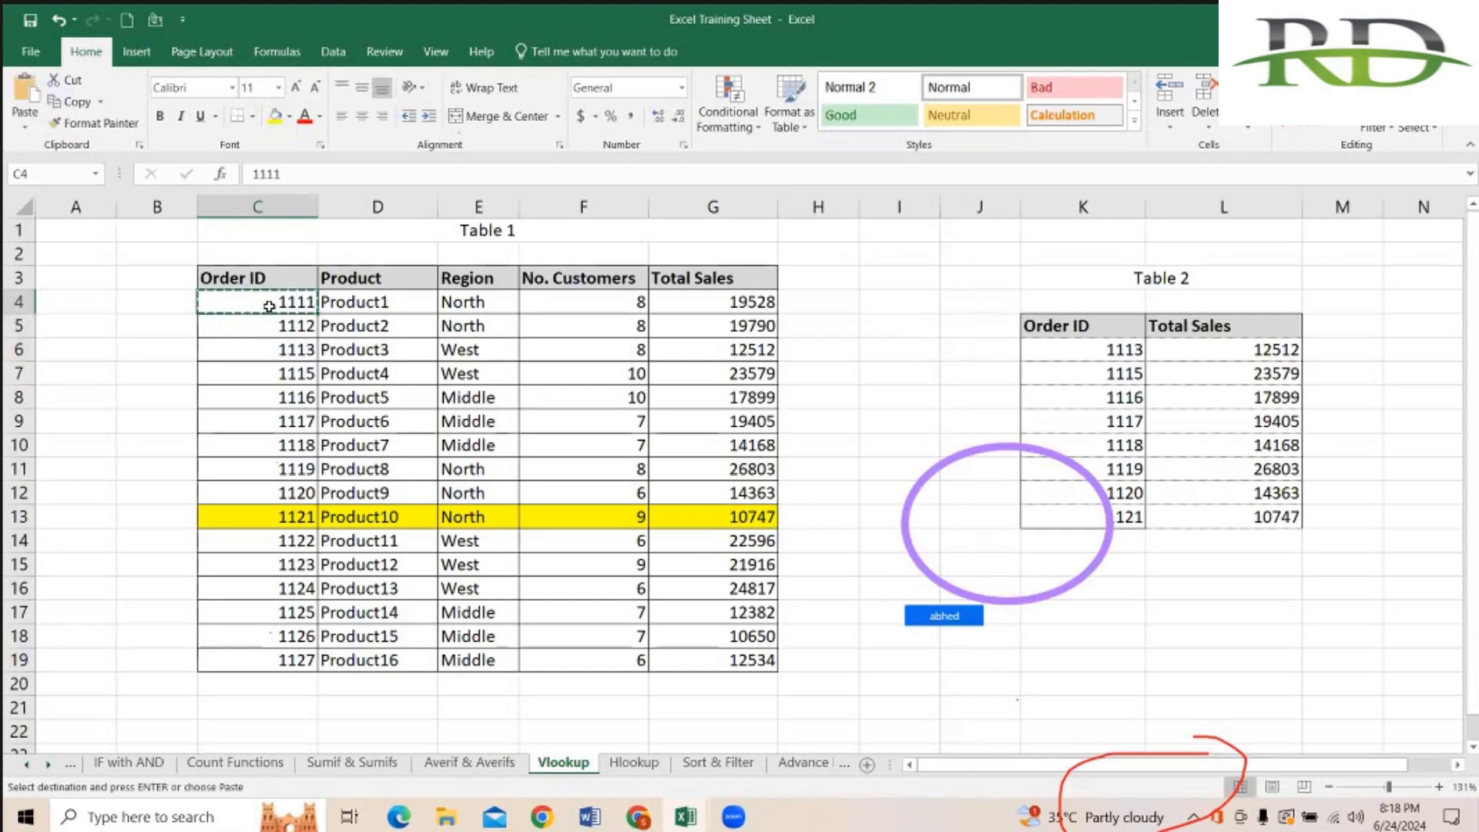
pyautogui.press('Down')
pyautogui.hotkey('ctrl', 'v')
# Step: Compare the duplicate Order IDs in C4 and C5 and examine row 4 across to its Total Sales value
pyautogui.press('Up')
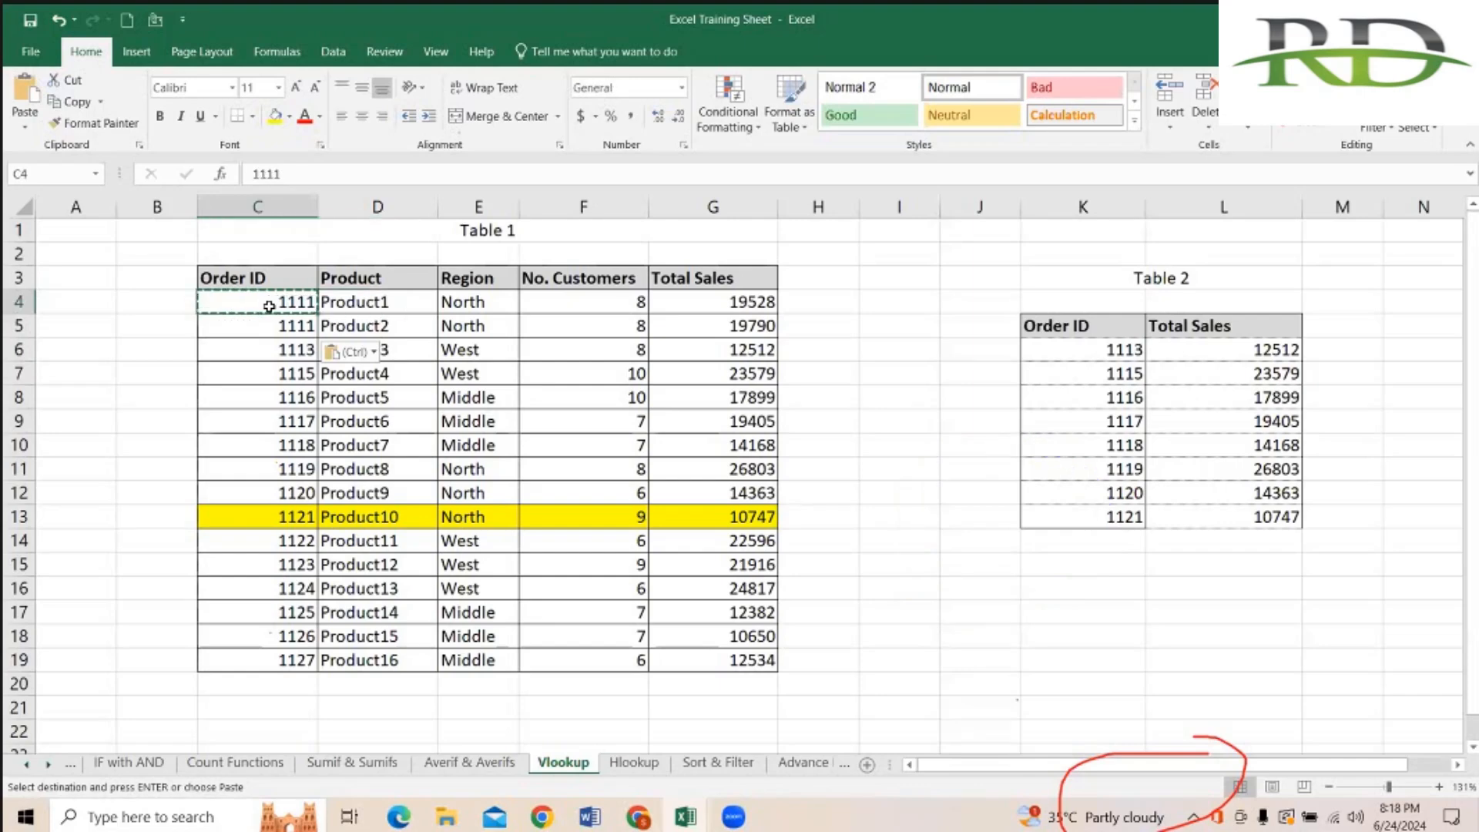
pyautogui.press('Down')
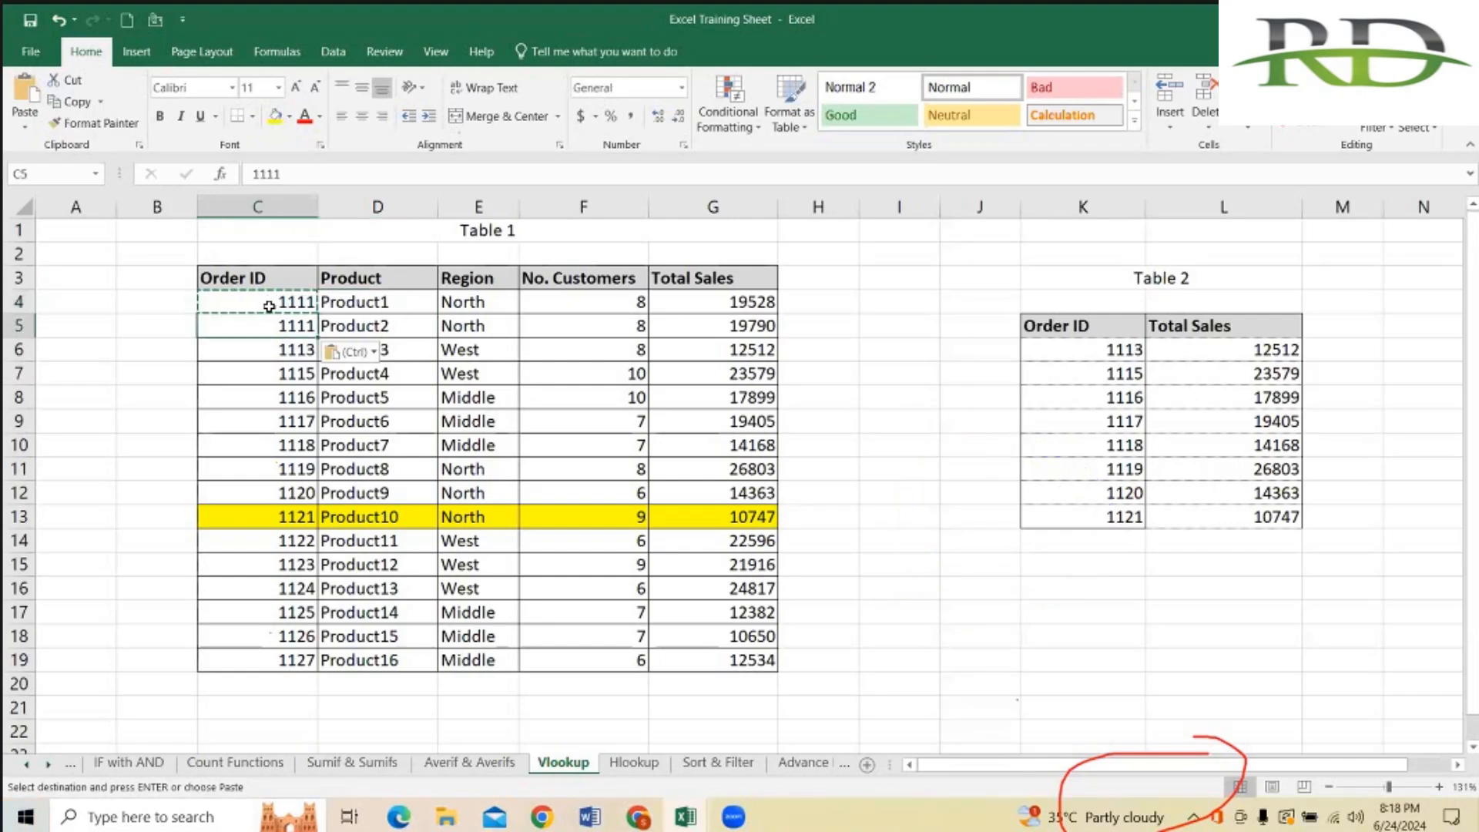
pyautogui.press('Up')
pyautogui.press('Right')
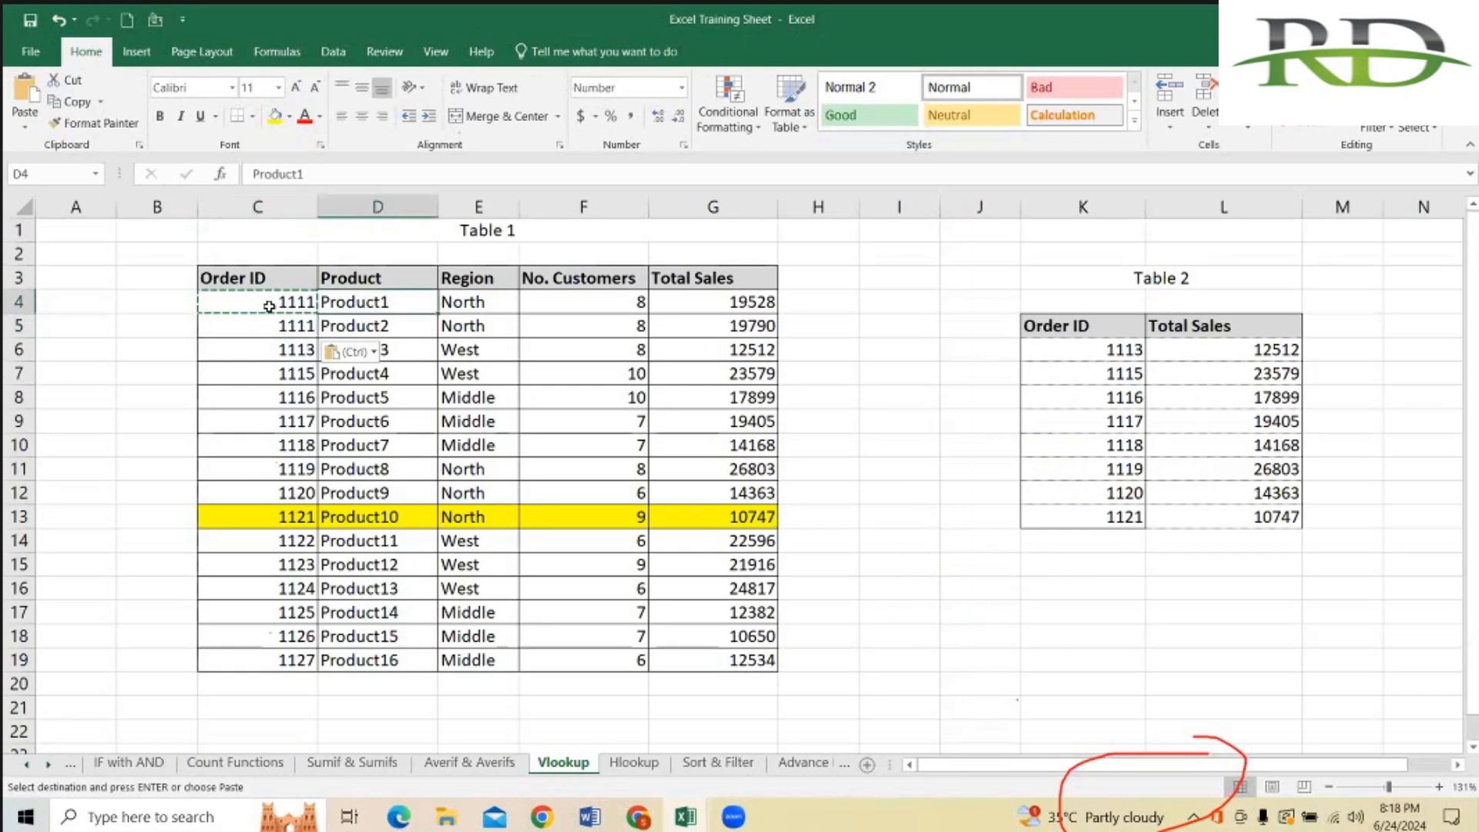
pyautogui.press('Left')
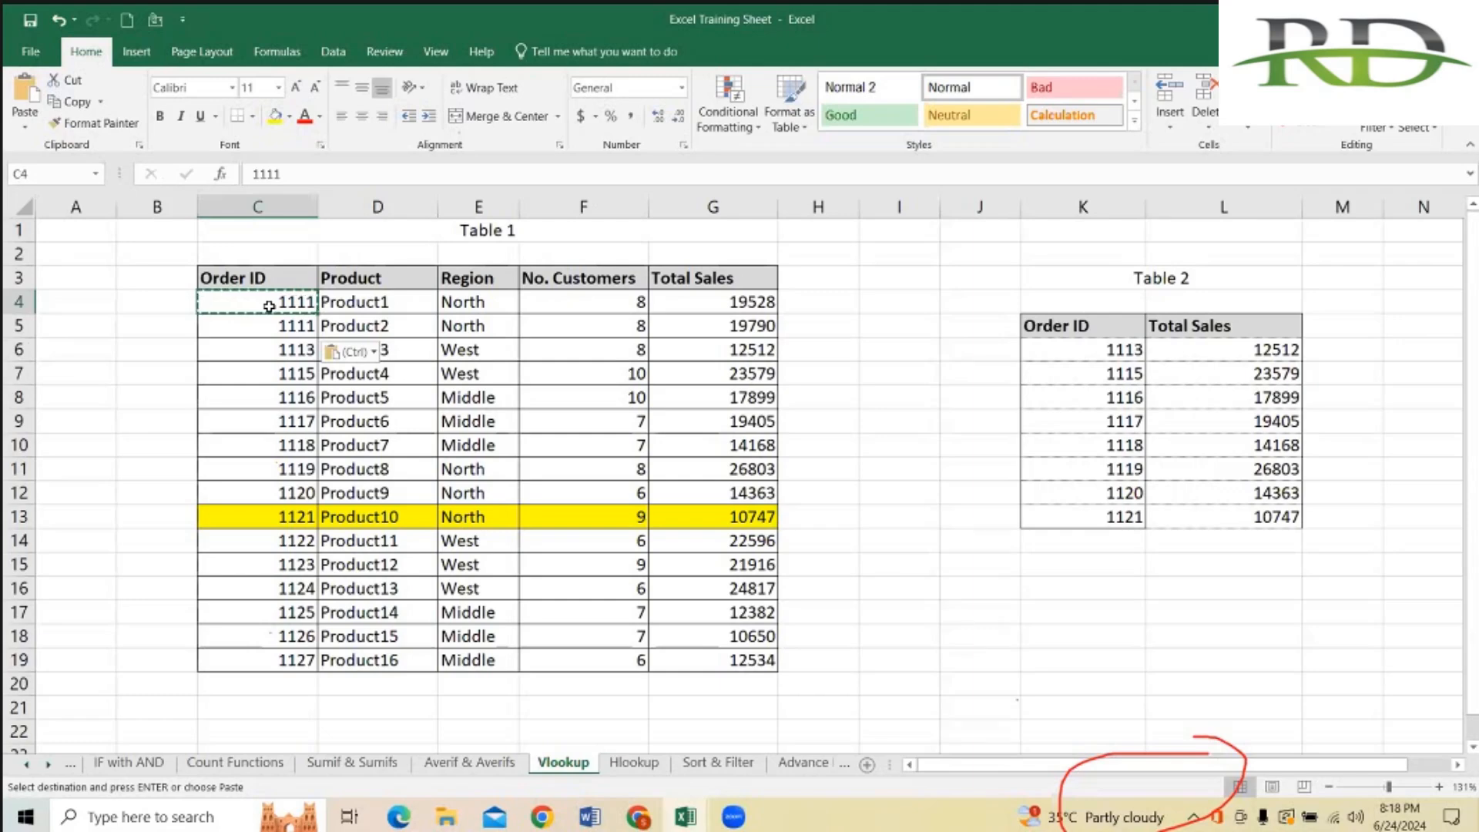
pyautogui.press('Right')
pyautogui.press('Right')
pyautogui.press('Right')
pyautogui.press('Right')
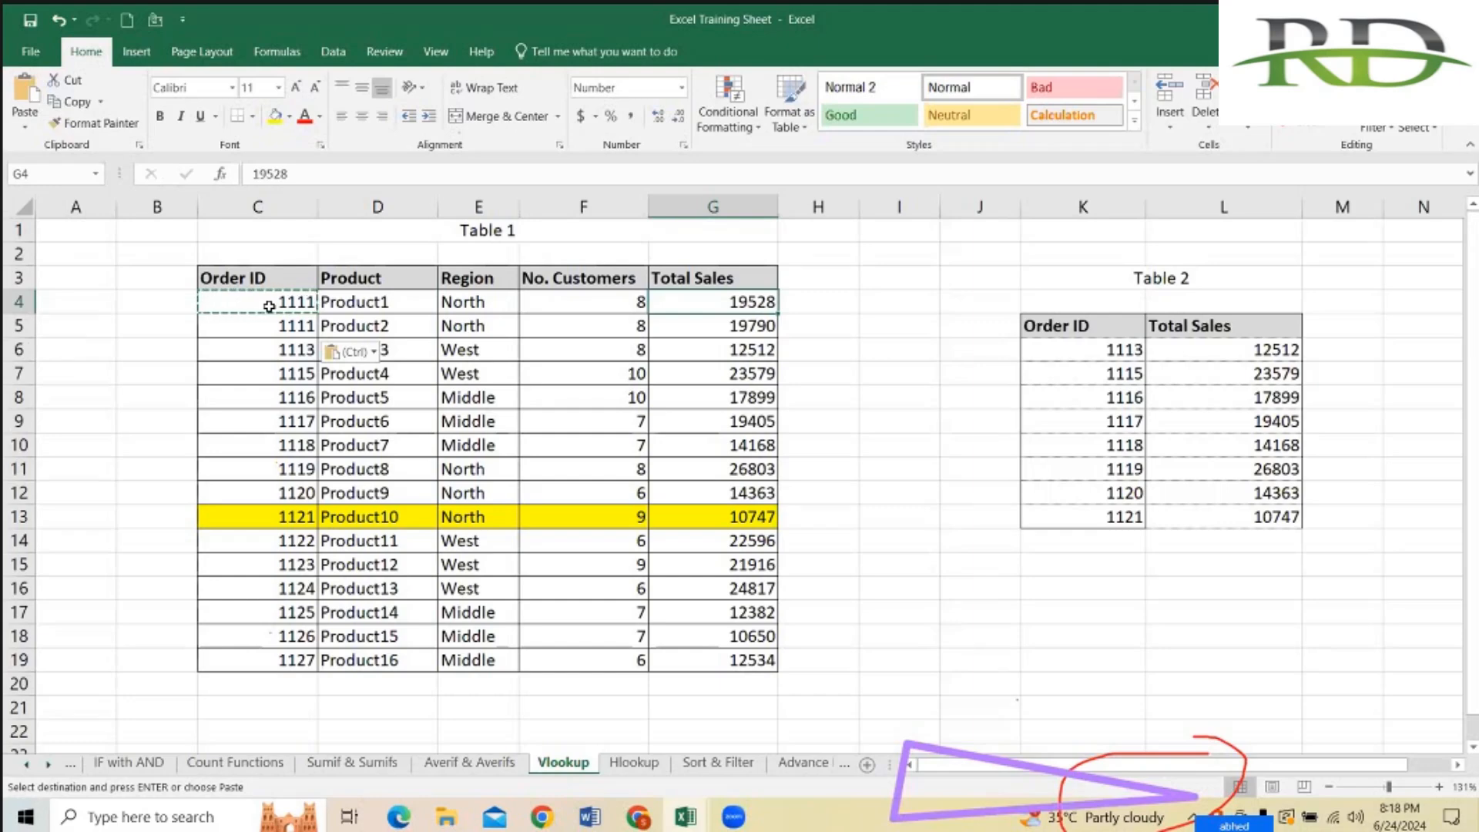
# Step: Enter the example ranges 0-10 in J2 and 10-20 in J3, between the two tables
pyautogui.press('Right')
pyautogui.press('Right')
pyautogui.press('Right')
pyautogui.press('Up')
pyautogui.press('Up')
pyautogui.press('Right')
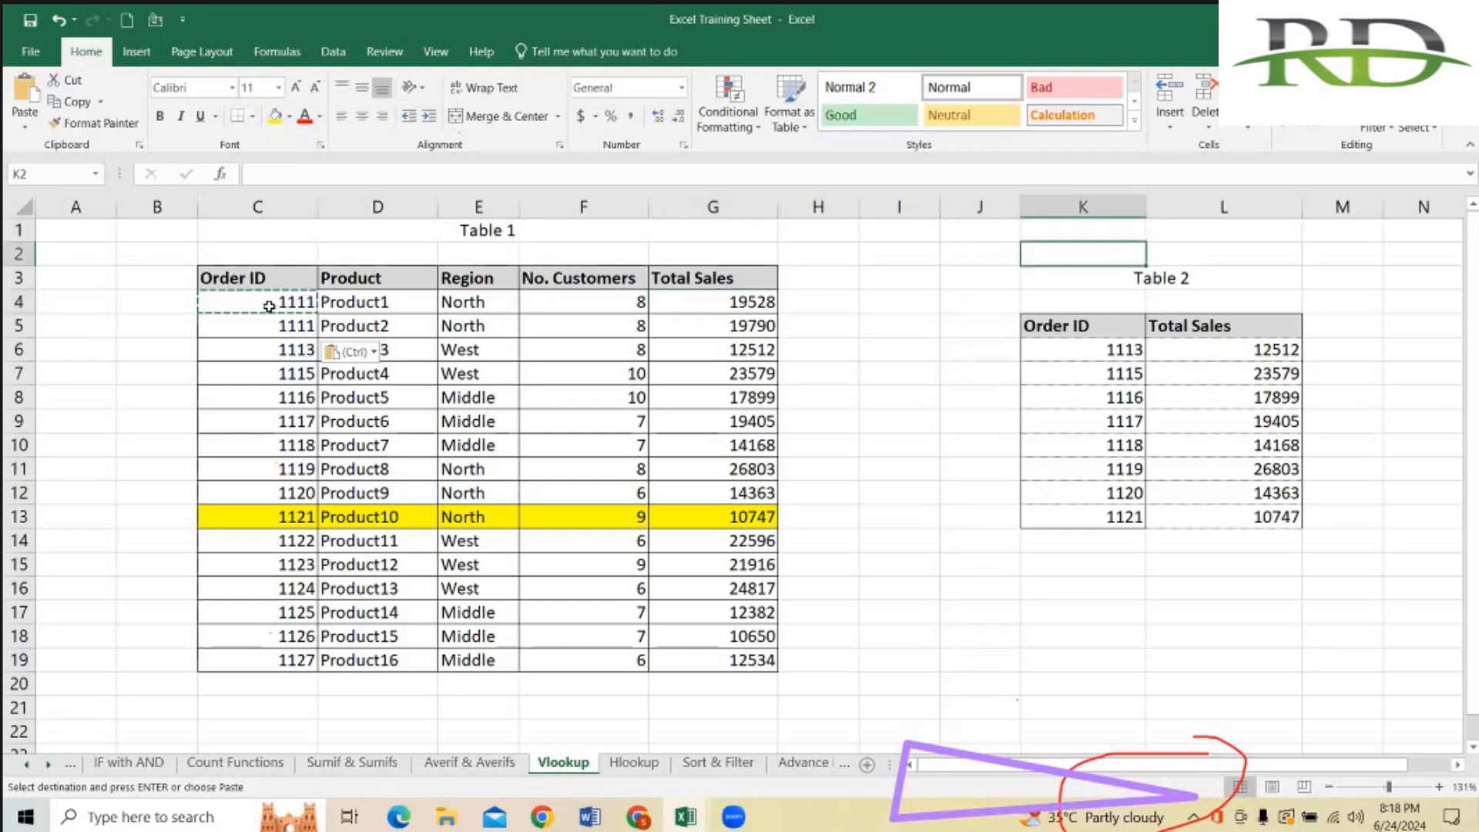
pyautogui.press('Left')
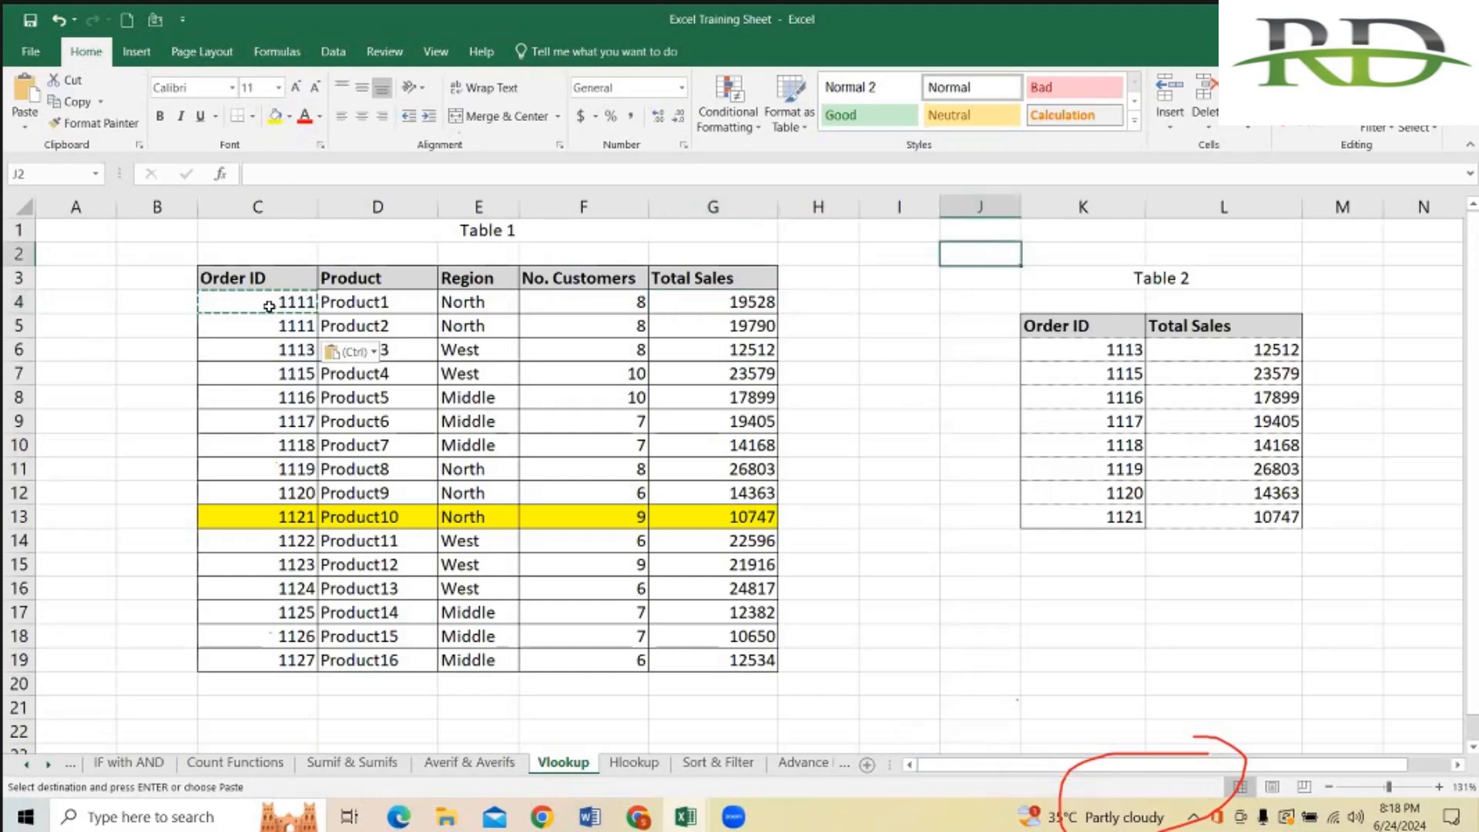
pyautogui.write('0-10')
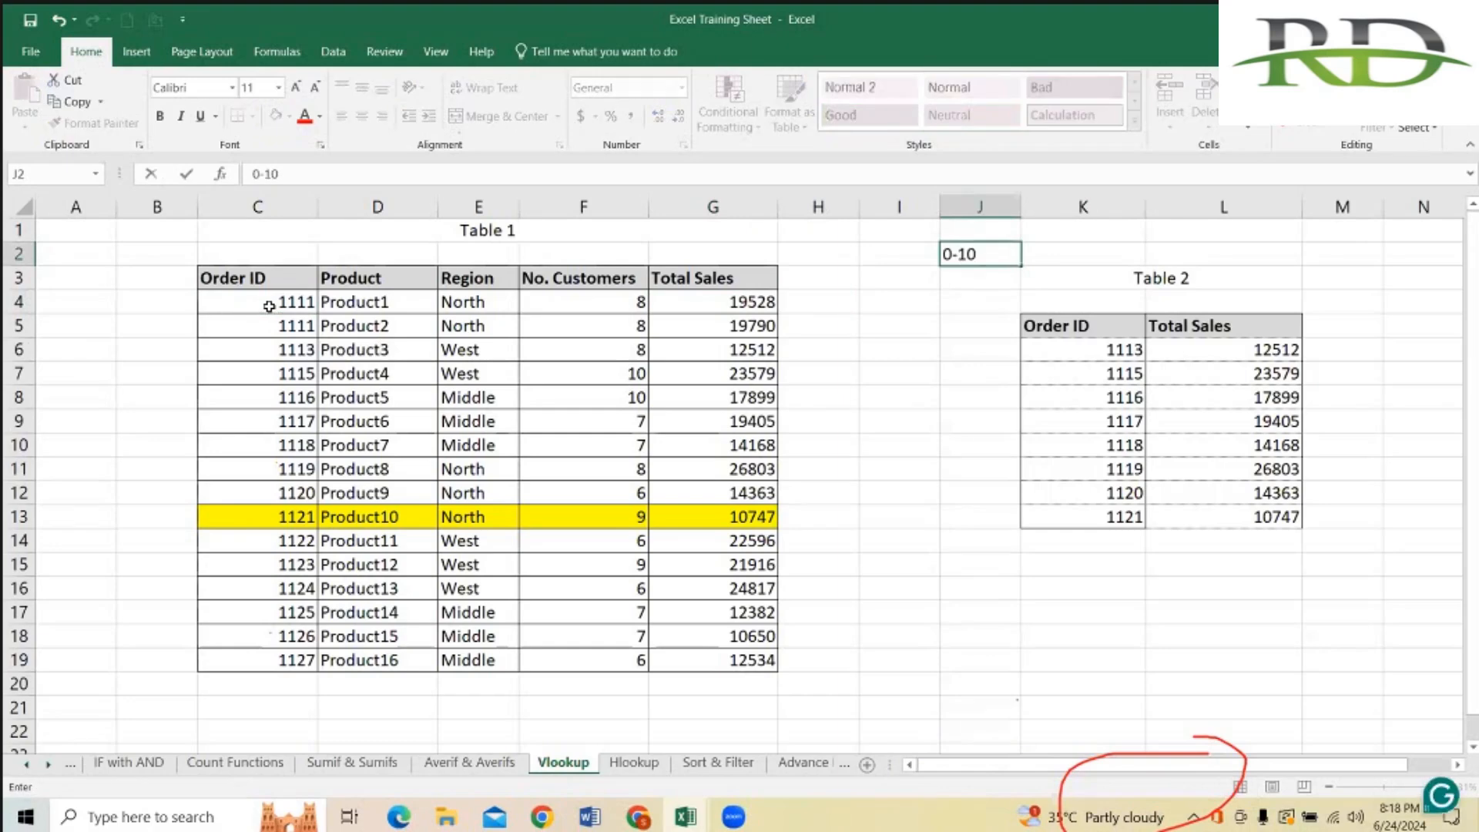
pyautogui.press('Return')
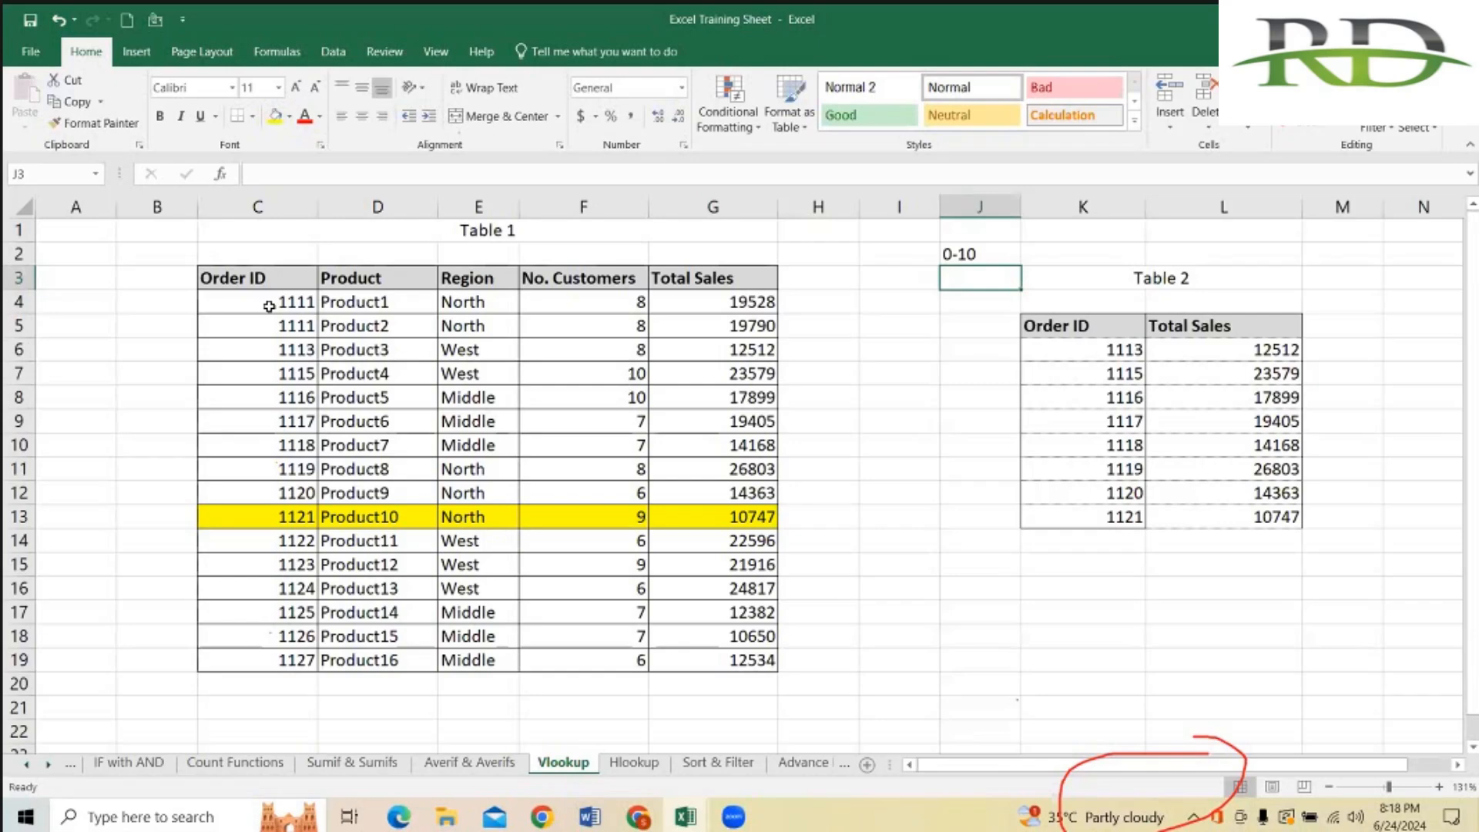
pyautogui.write('20-10')
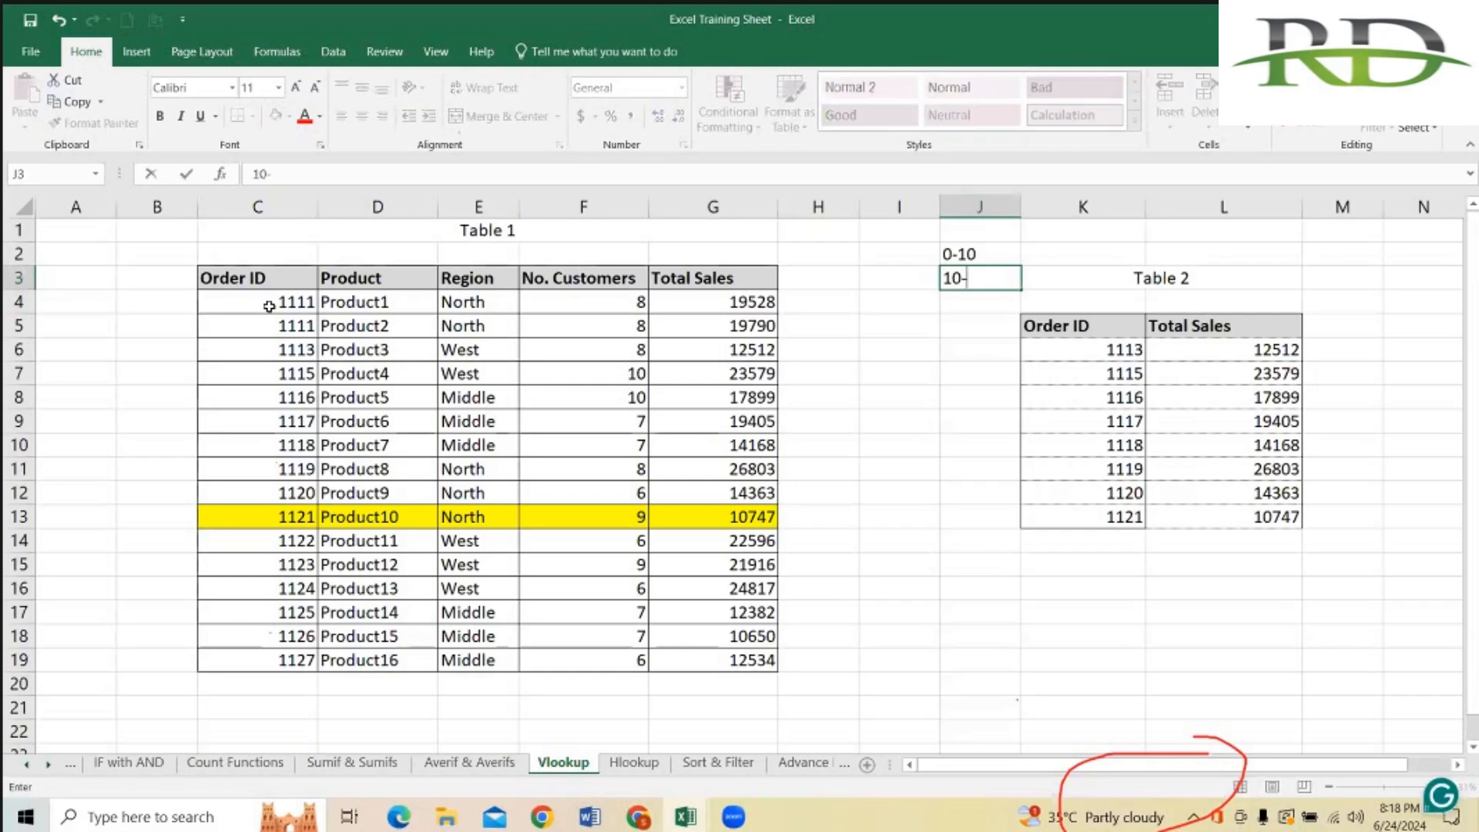
pyautogui.press('Return')
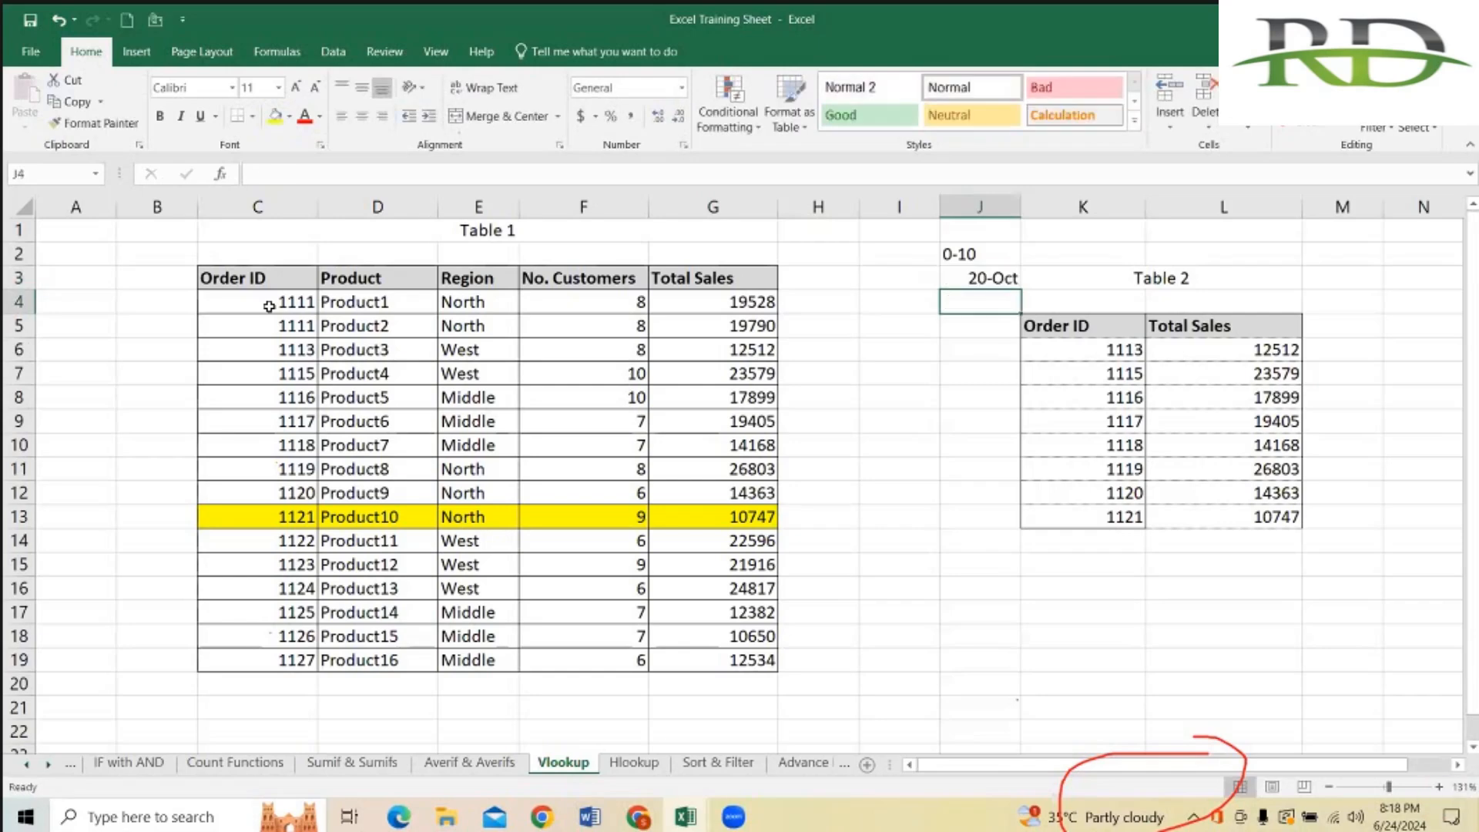
# Step: Clear the example range entries from J2:J3
pyautogui.press('Up')
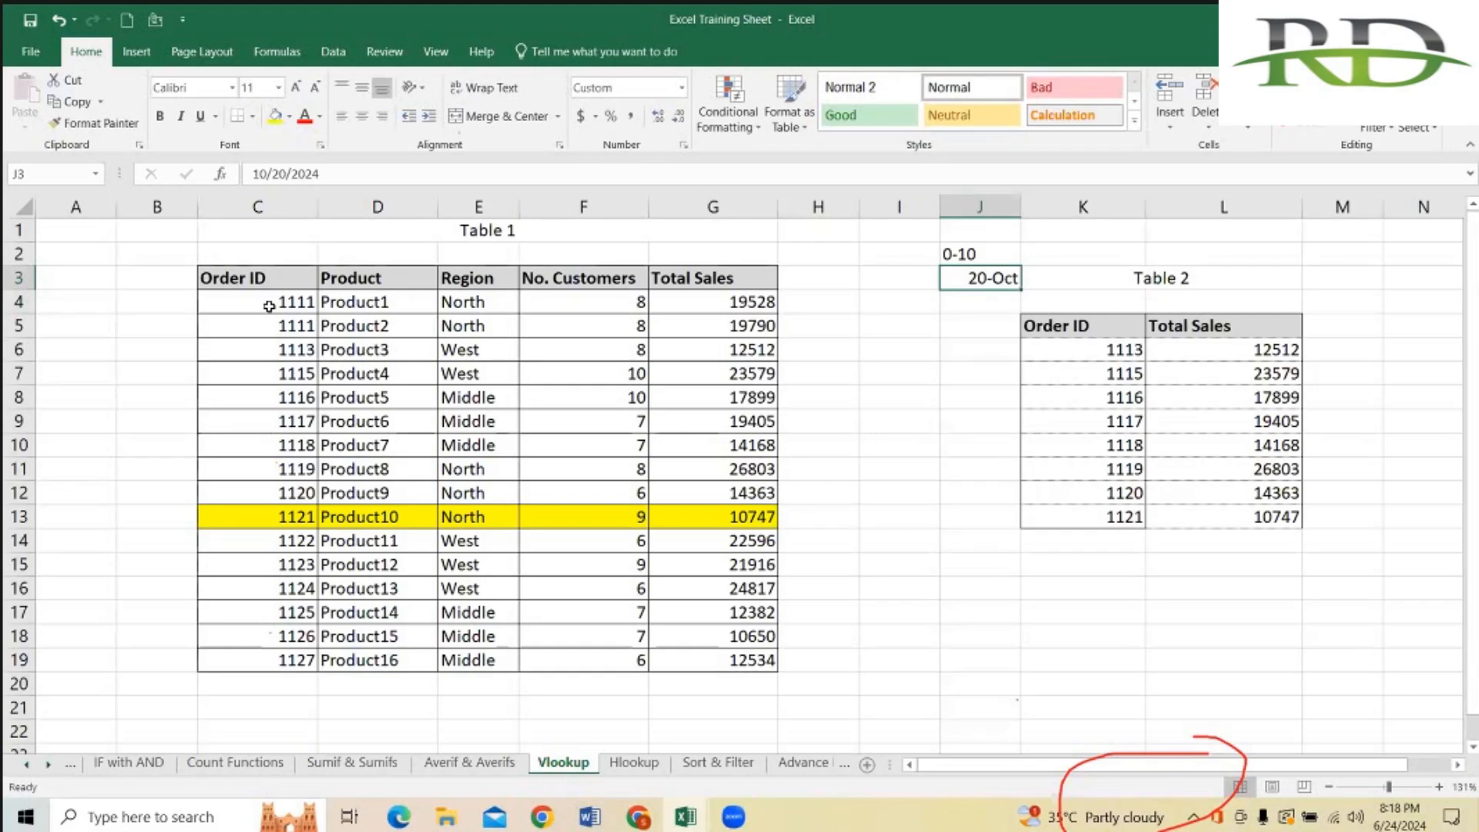
pyautogui.press('Up')
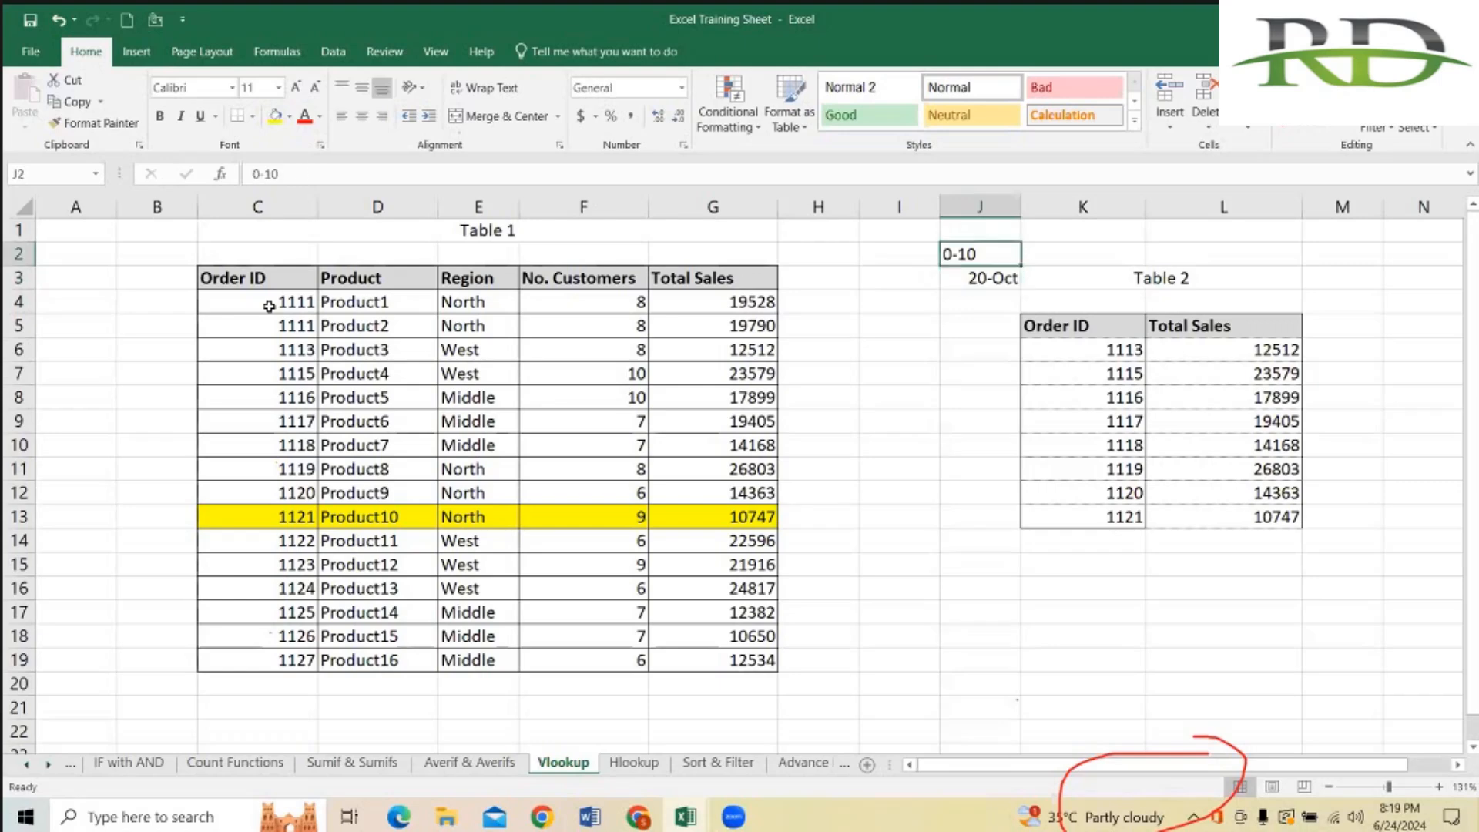
pyautogui.hotkey('shift', 'Down')
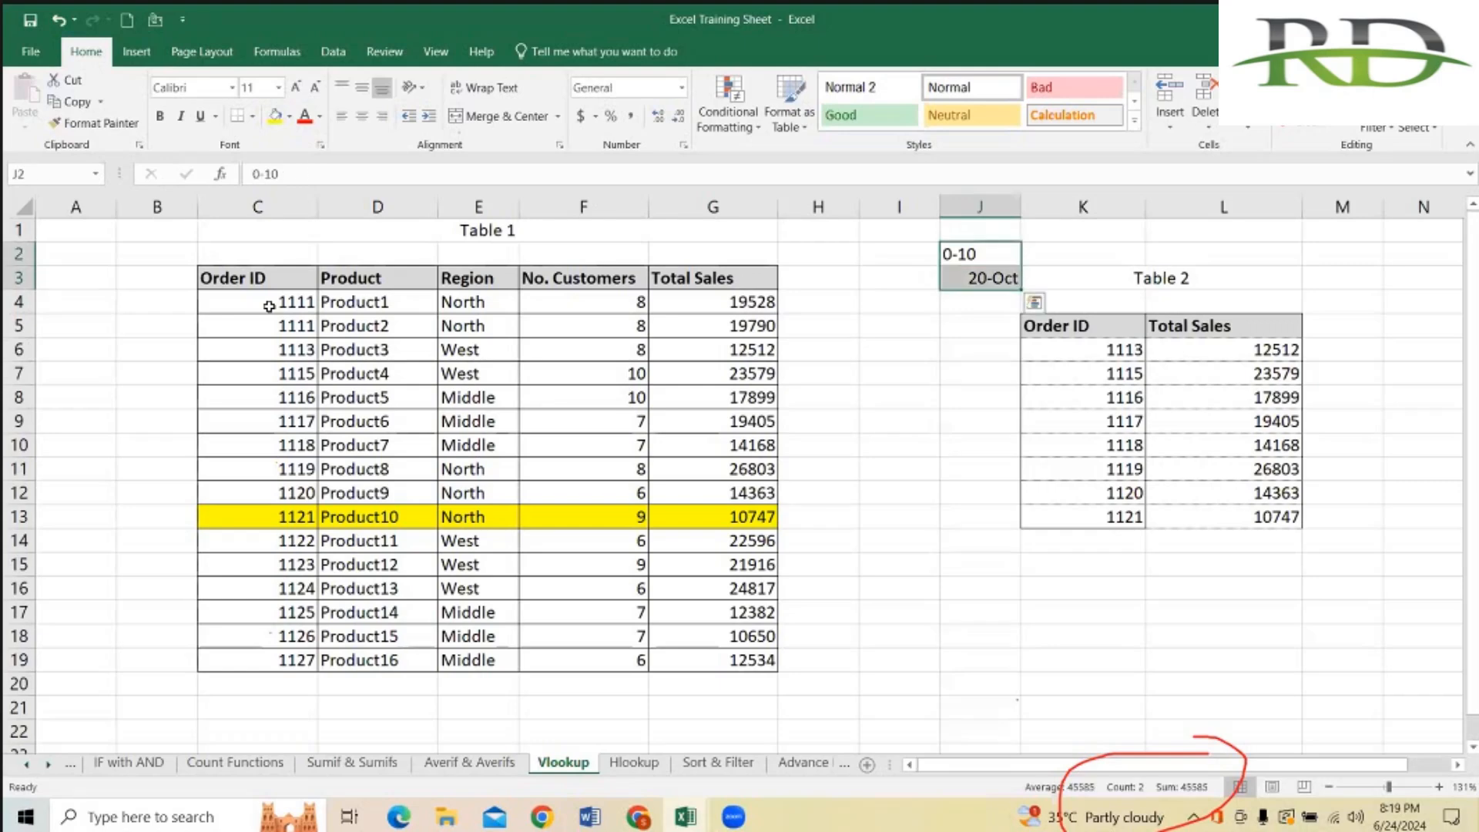
pyautogui.press('Delete')
pyautogui.press('Up')
pyautogui.press('Down')
pyautogui.press('Up')
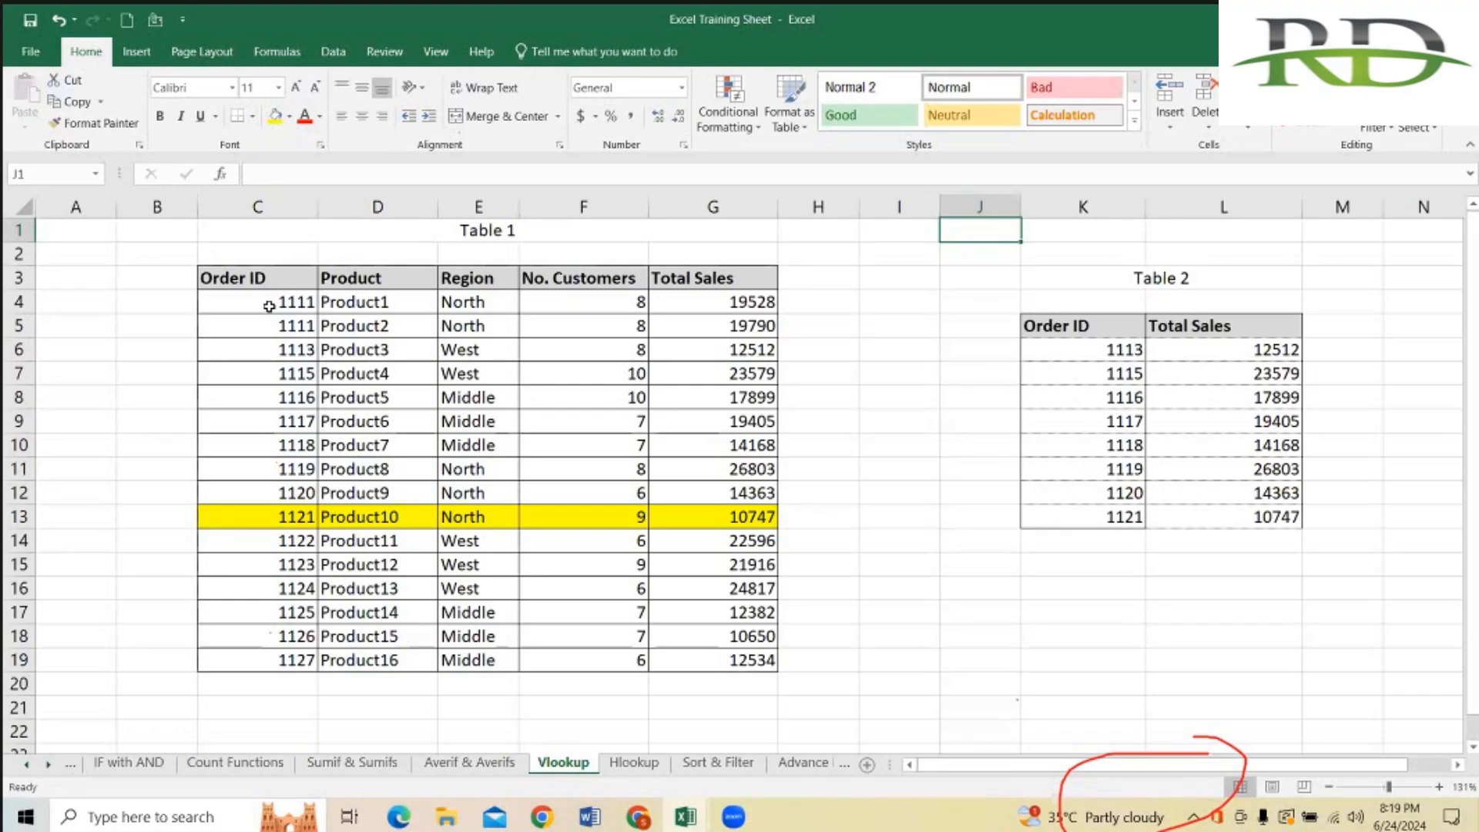
# Step: Set the Order ID in C5 of Table 1 to 1112
pyautogui.click(189, 20)
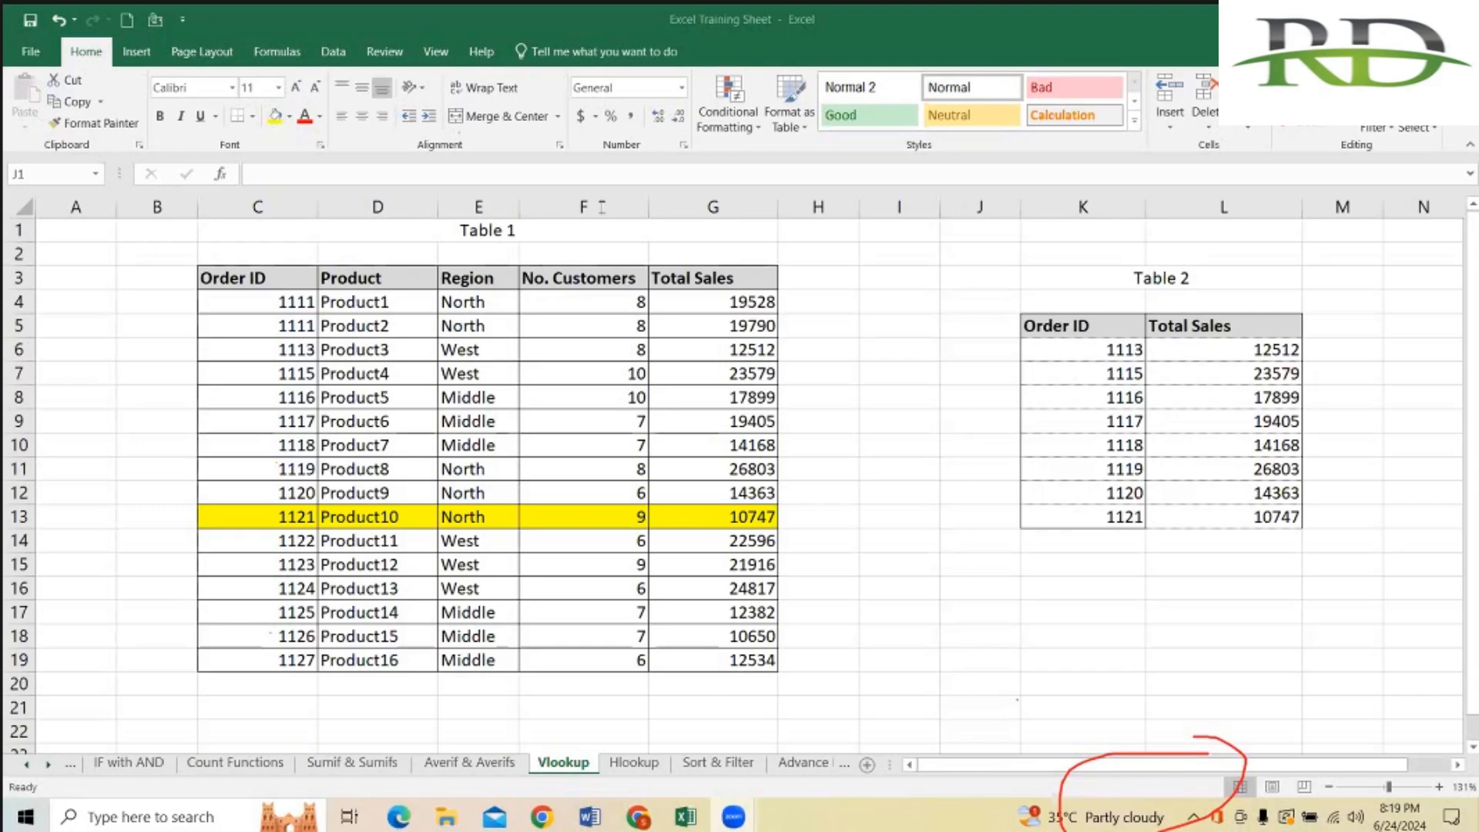
pyautogui.click(298, 298)
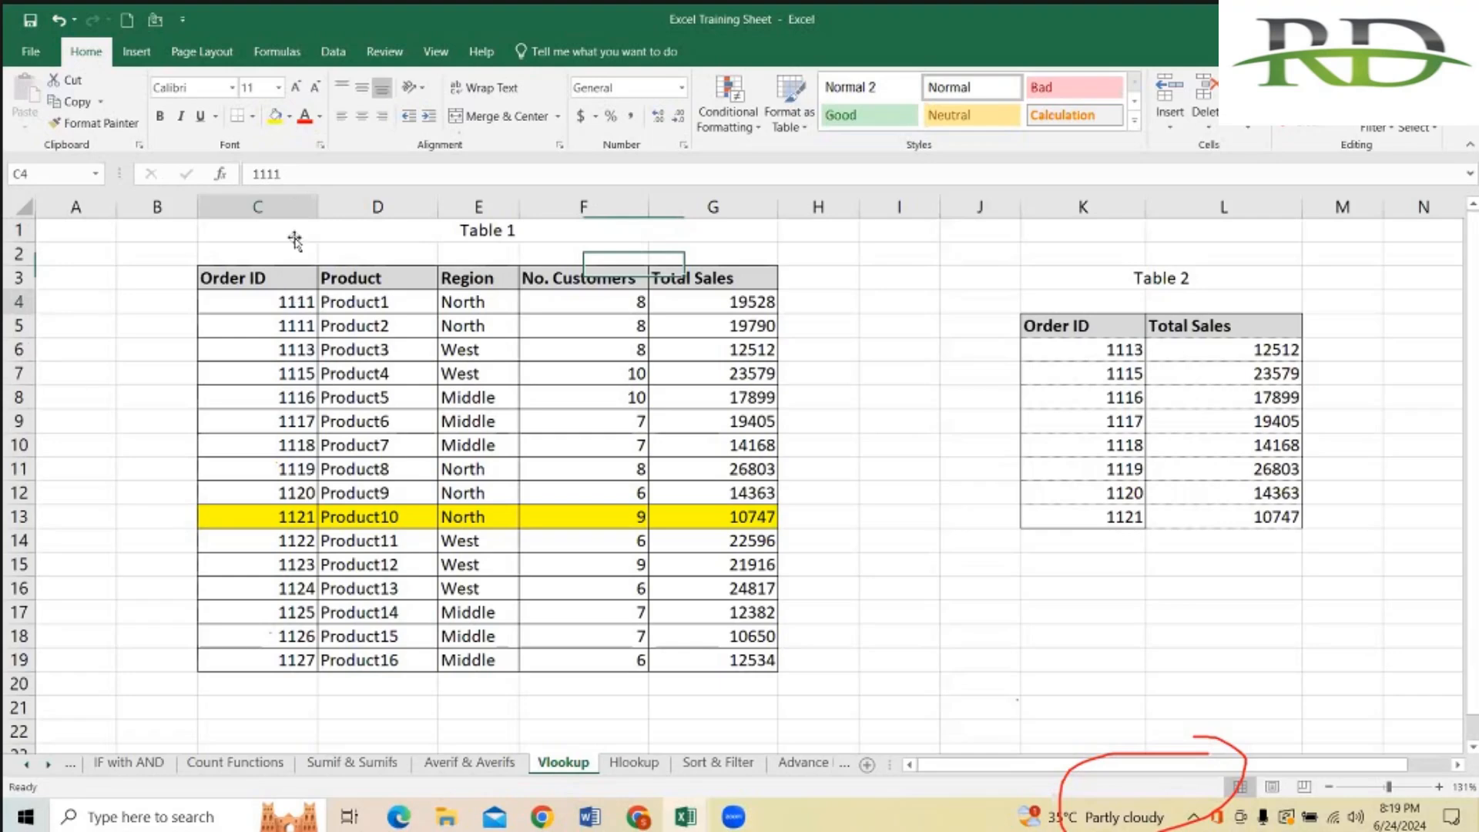
pyautogui.click(299, 325)
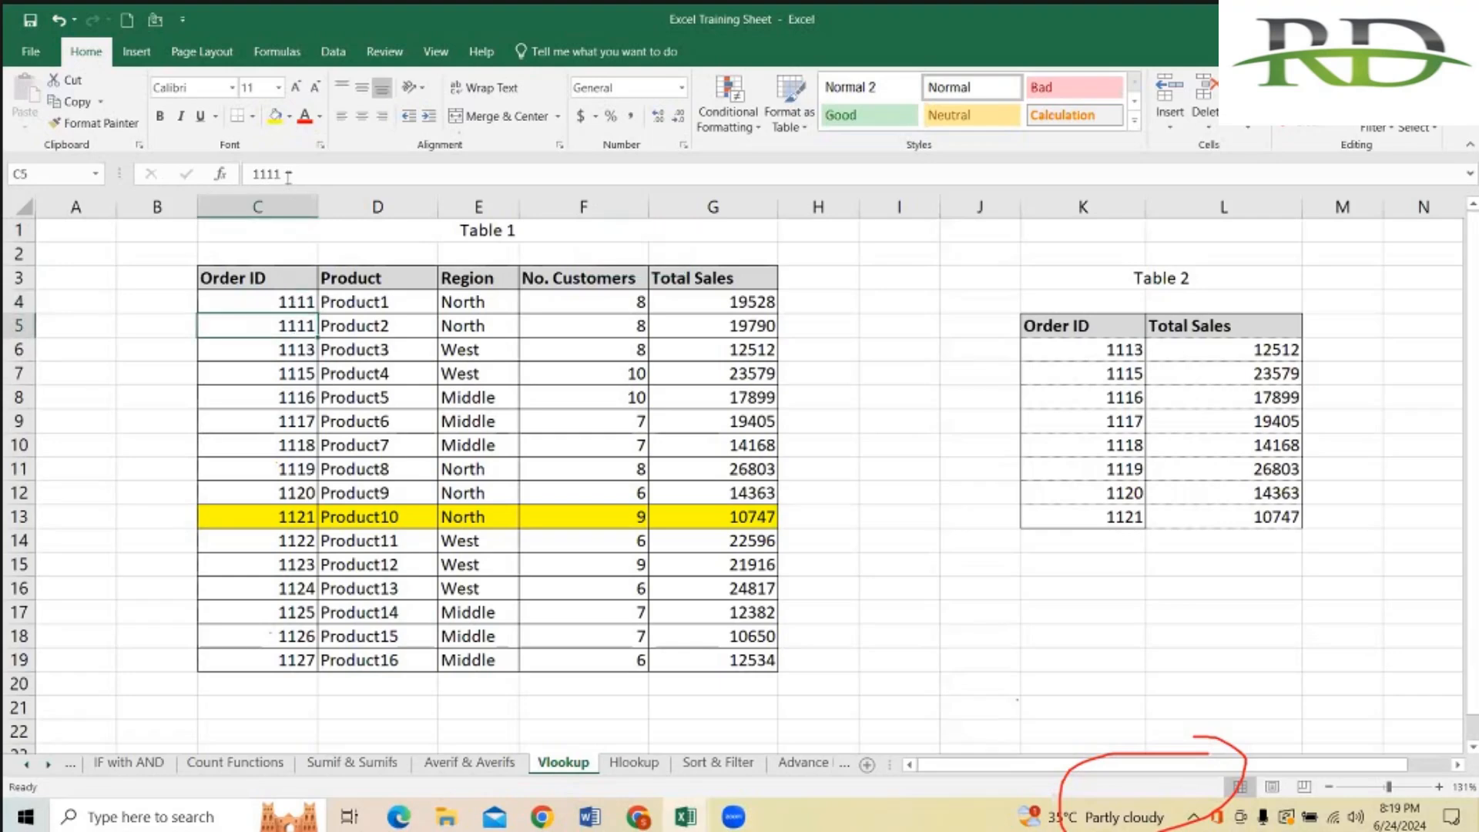
pyautogui.click(288, 176)
pyautogui.press('BackSpace')
pyautogui.write('2')
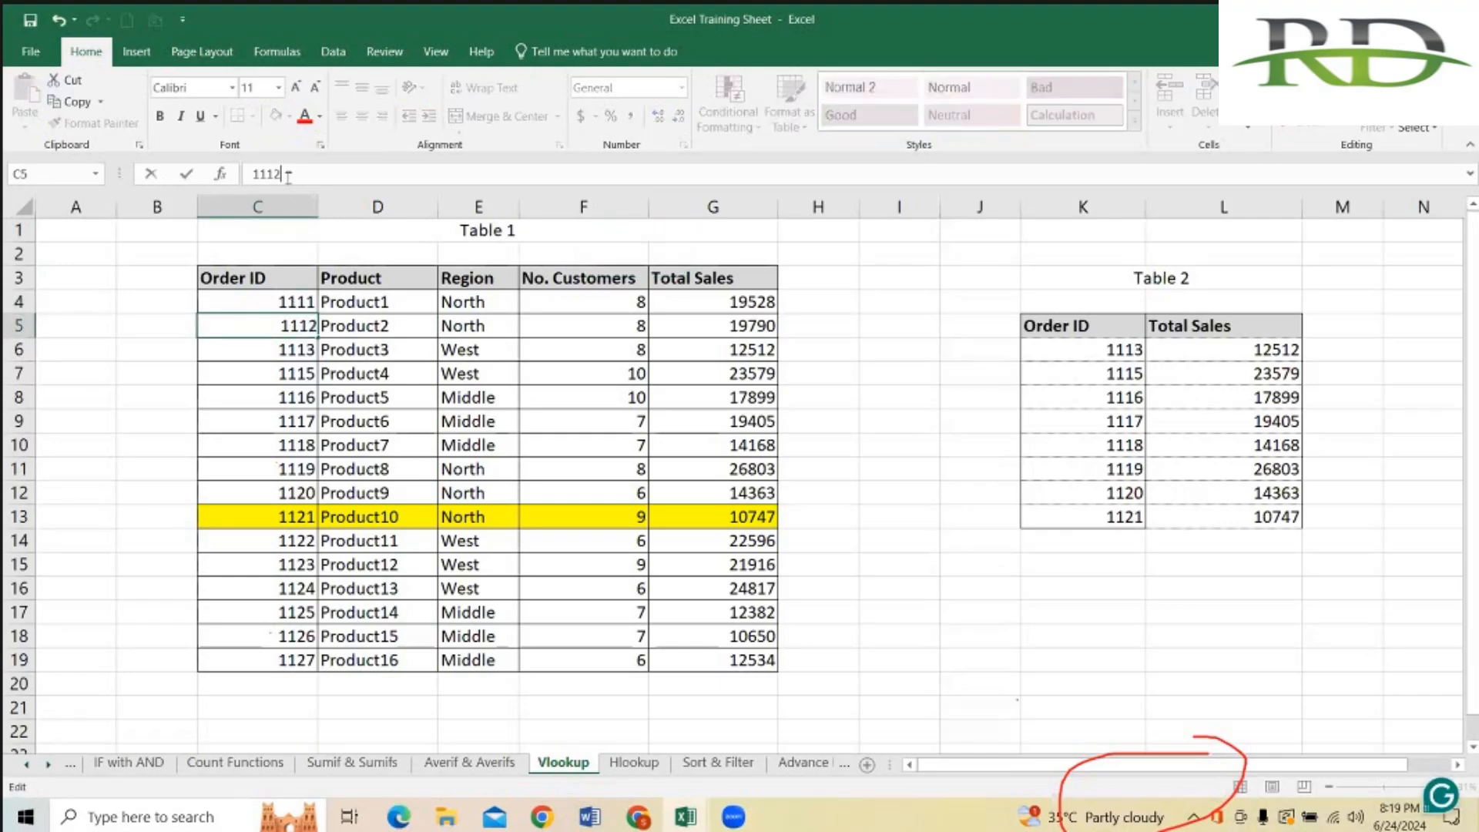
pyautogui.press('Tab')
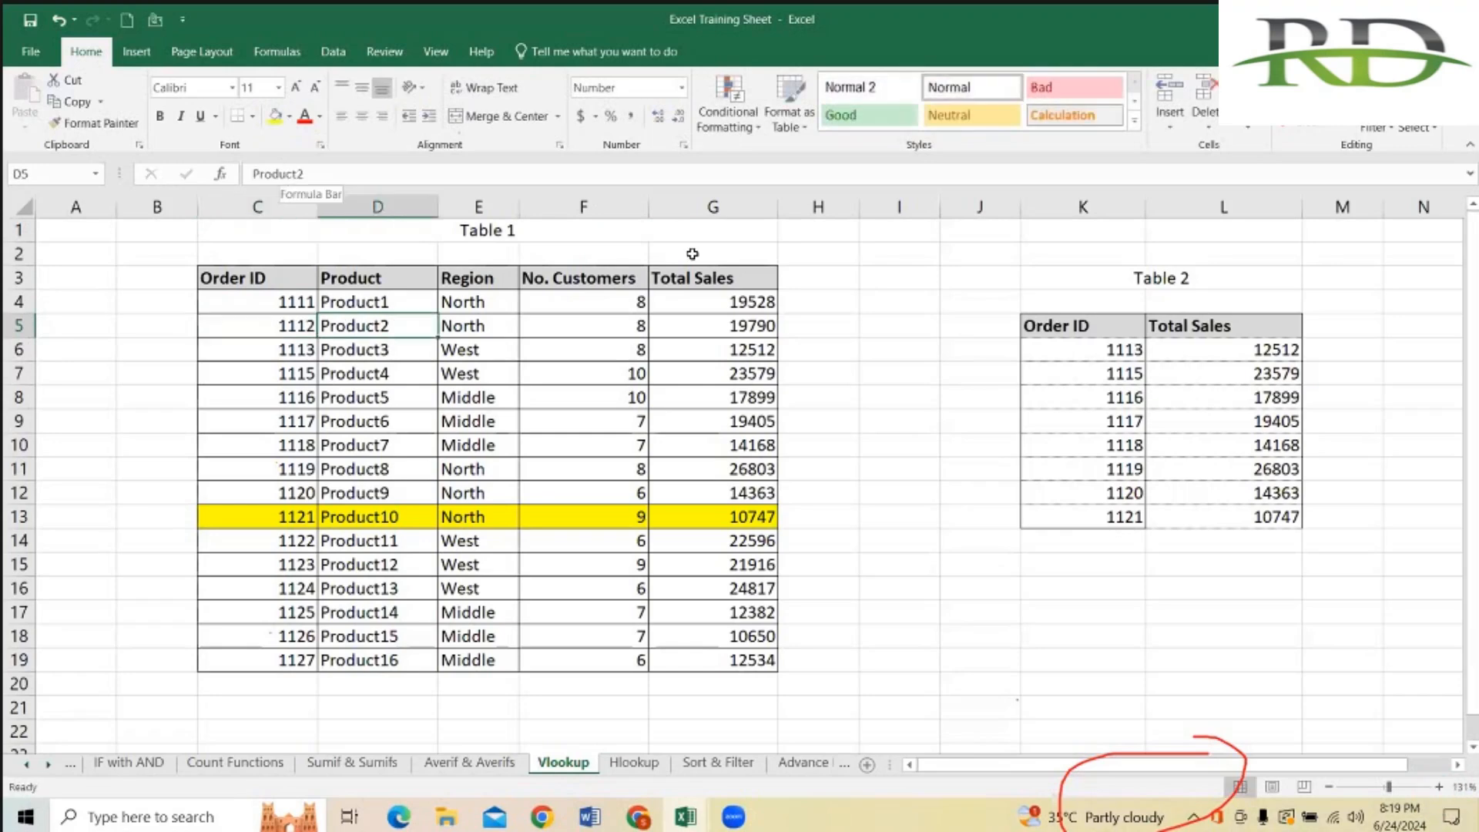
# Step: Add a Region header in M5, next to Table 2's Total Sales header
pyautogui.click(1337, 331)
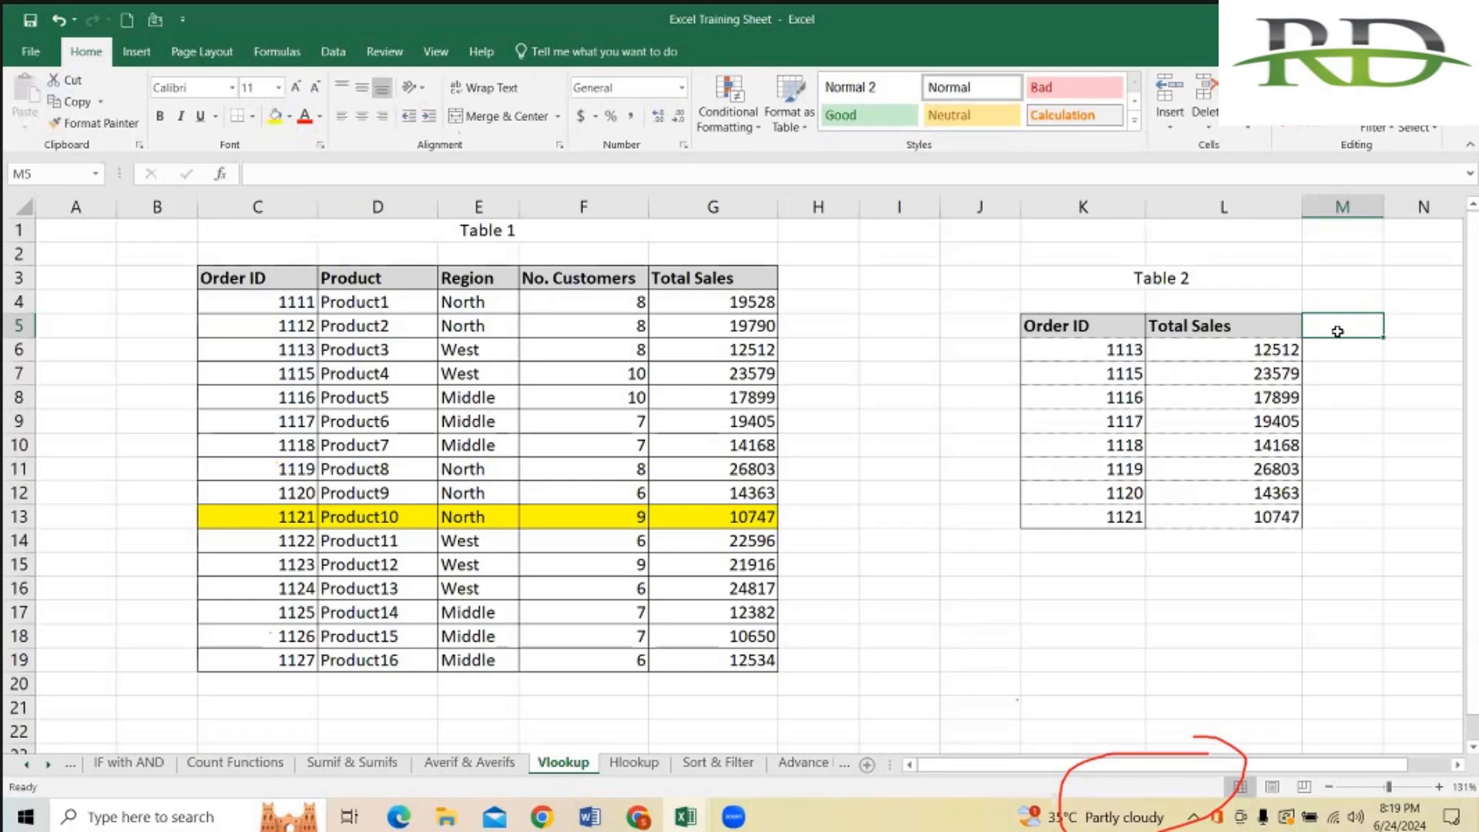
pyautogui.write('Region')
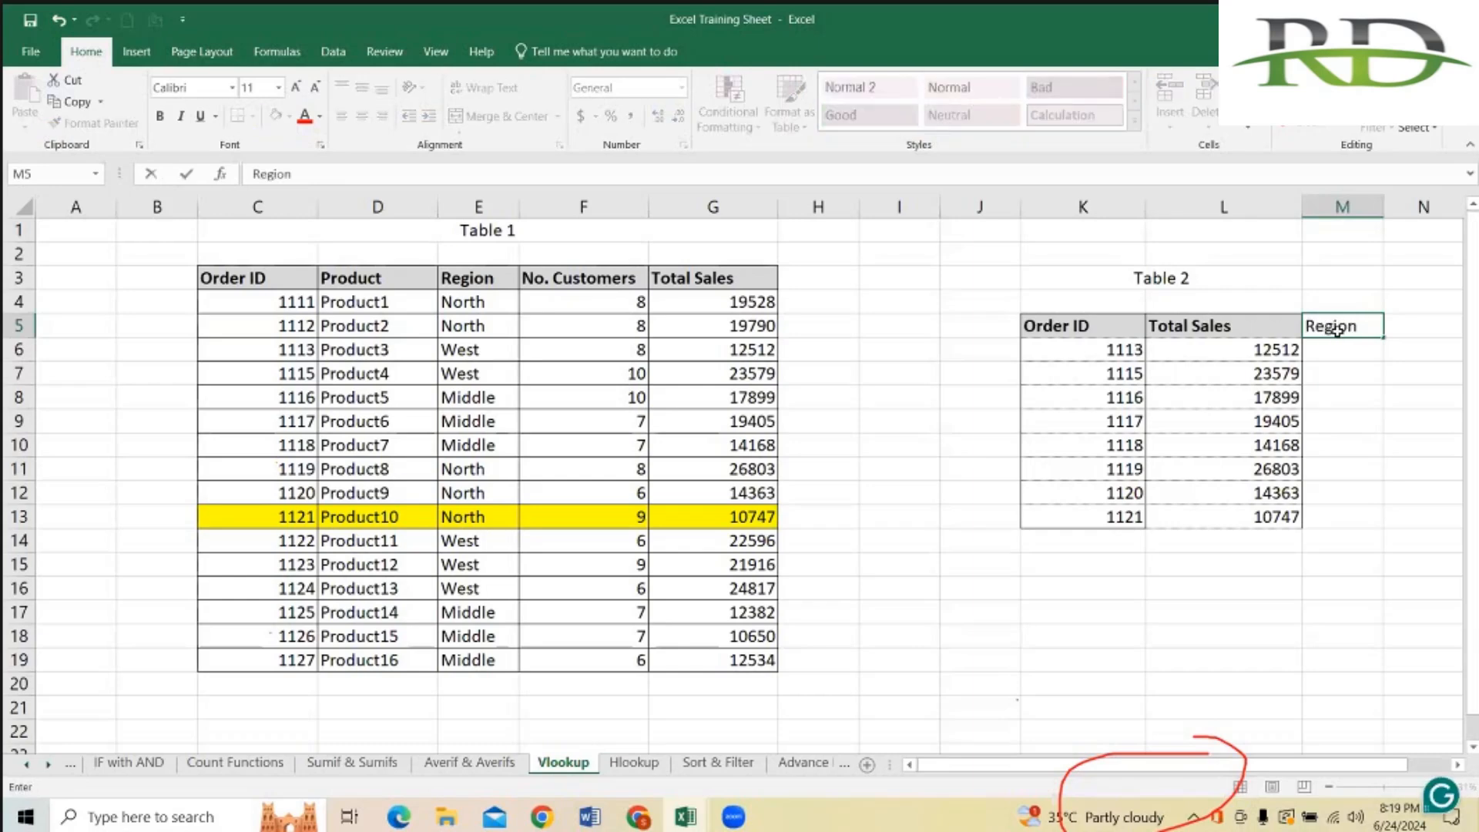
pyautogui.press('Return')
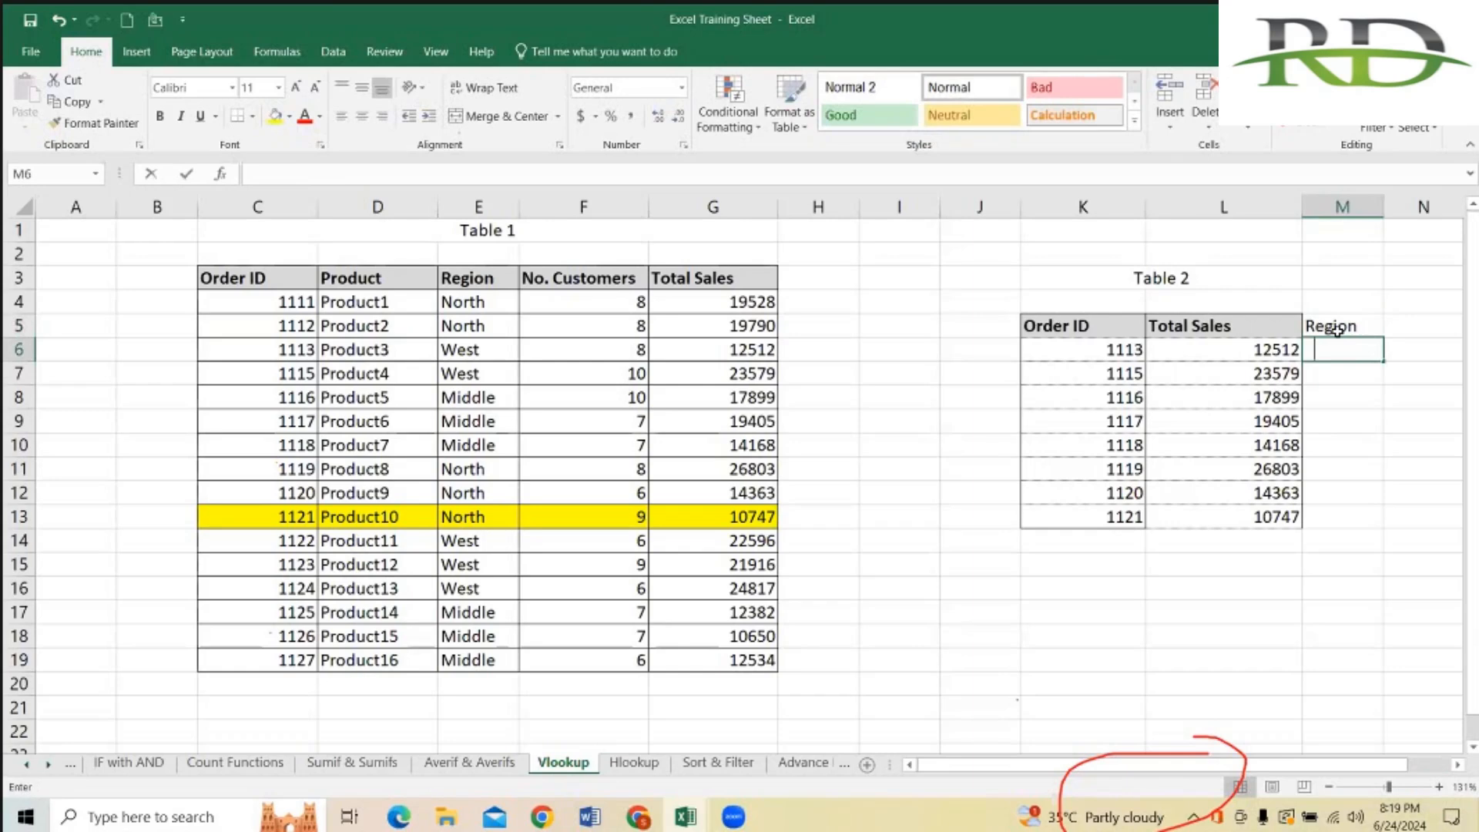
# Step: Enter =VLOOKUP(K6,$C$3:$G$19,3,0) in M6 to look up the first Table 2 order's Region from Table 1
pyautogui.write('=vlo')
pyautogui.press('Tab')
pyautogui.click(1099, 346)
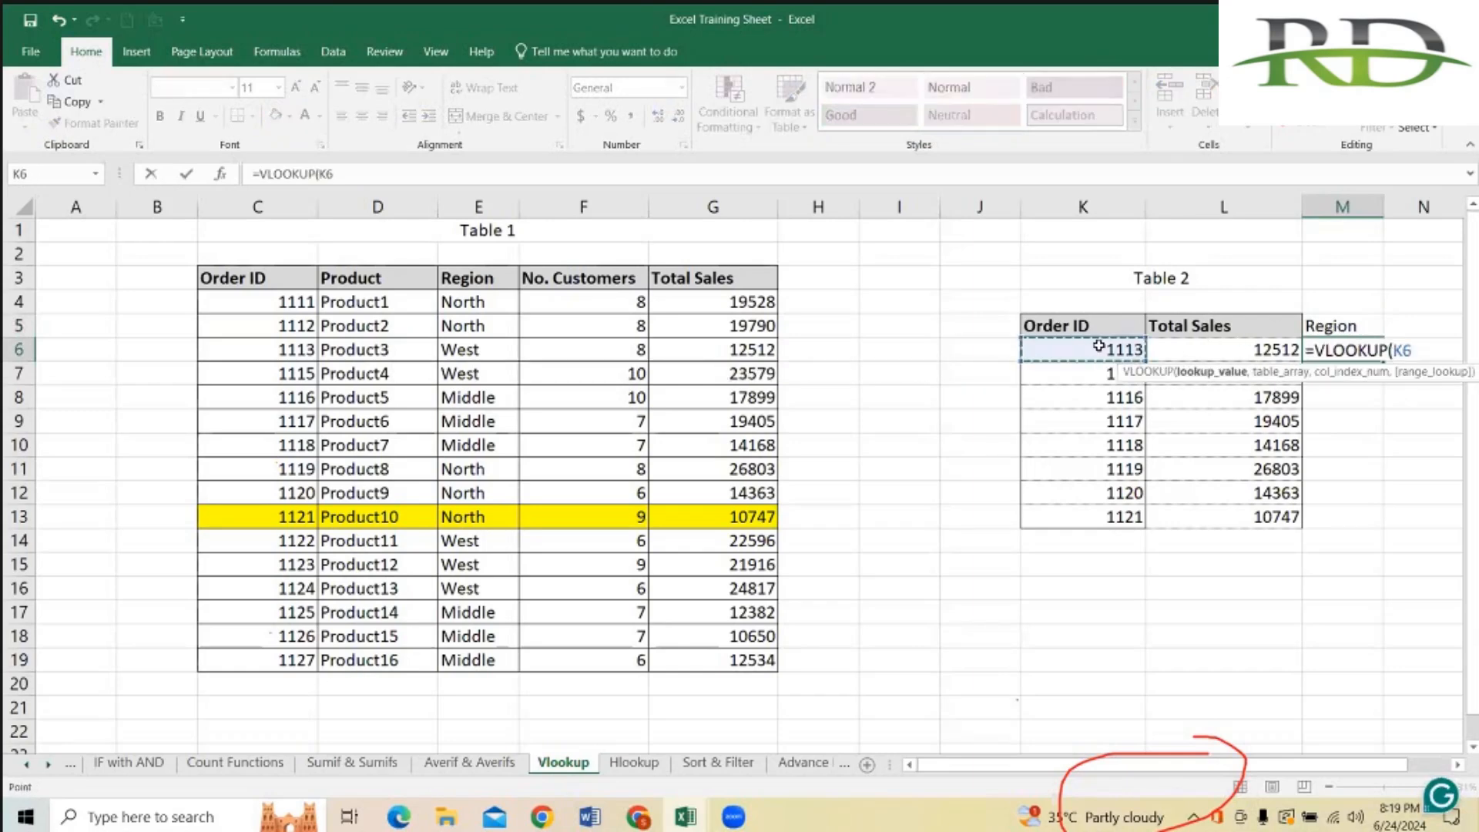
pyautogui.write(',')
pyautogui.moveTo(262, 280); pyautogui.dragTo(727, 660)
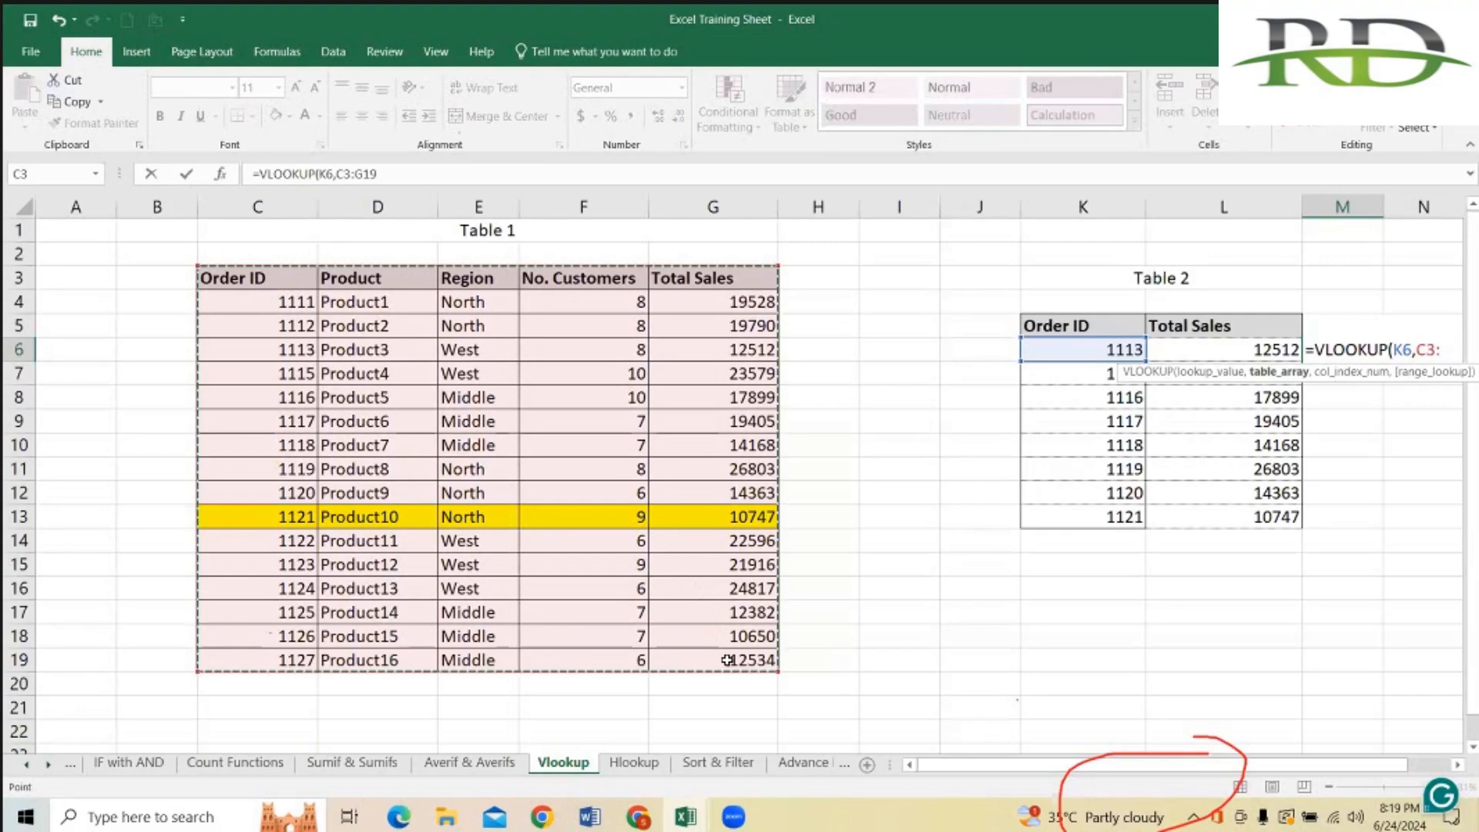
pyautogui.press('F4')
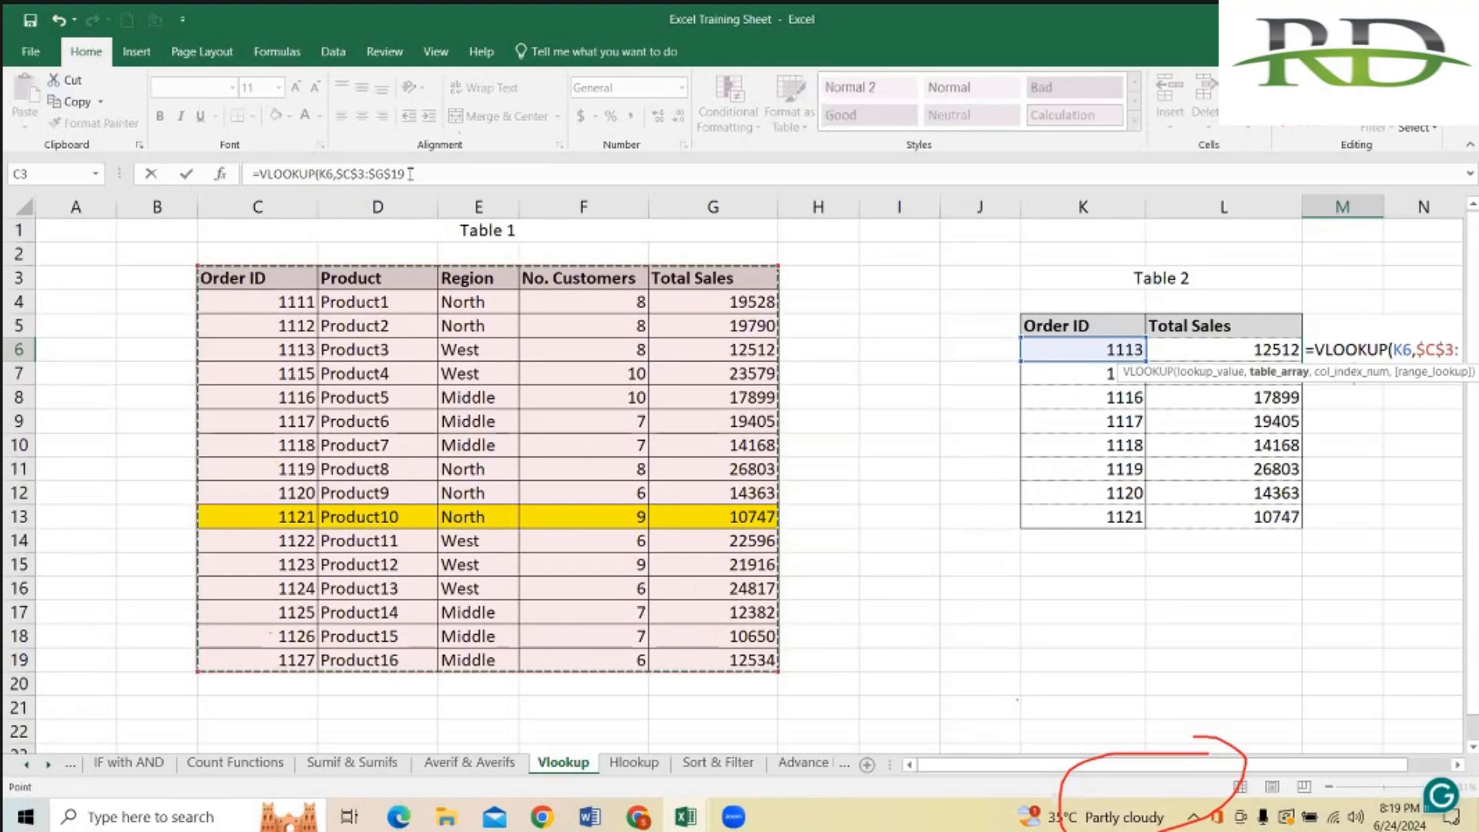
pyautogui.write(',')
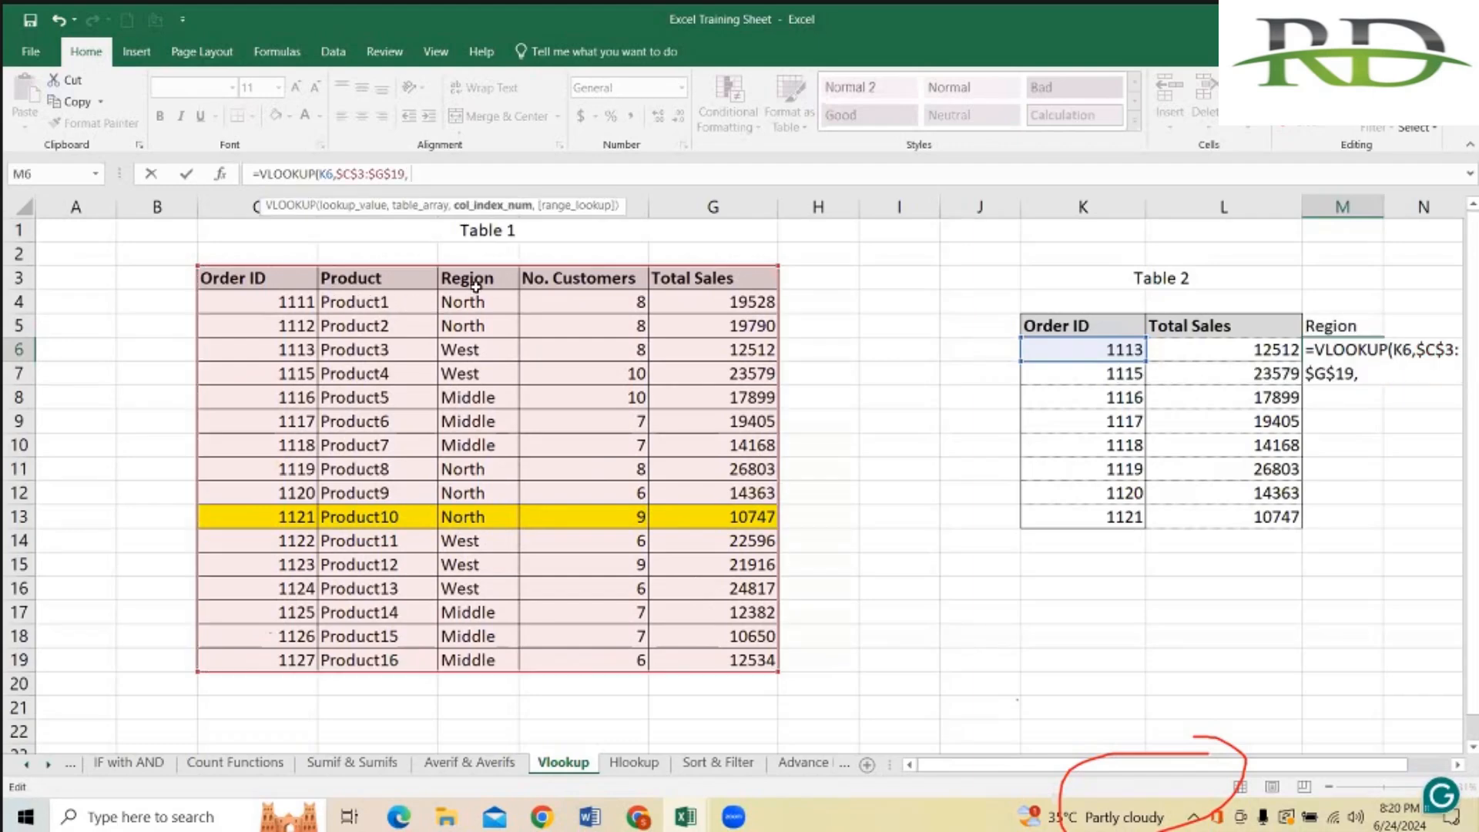
pyautogui.click(621, 86)
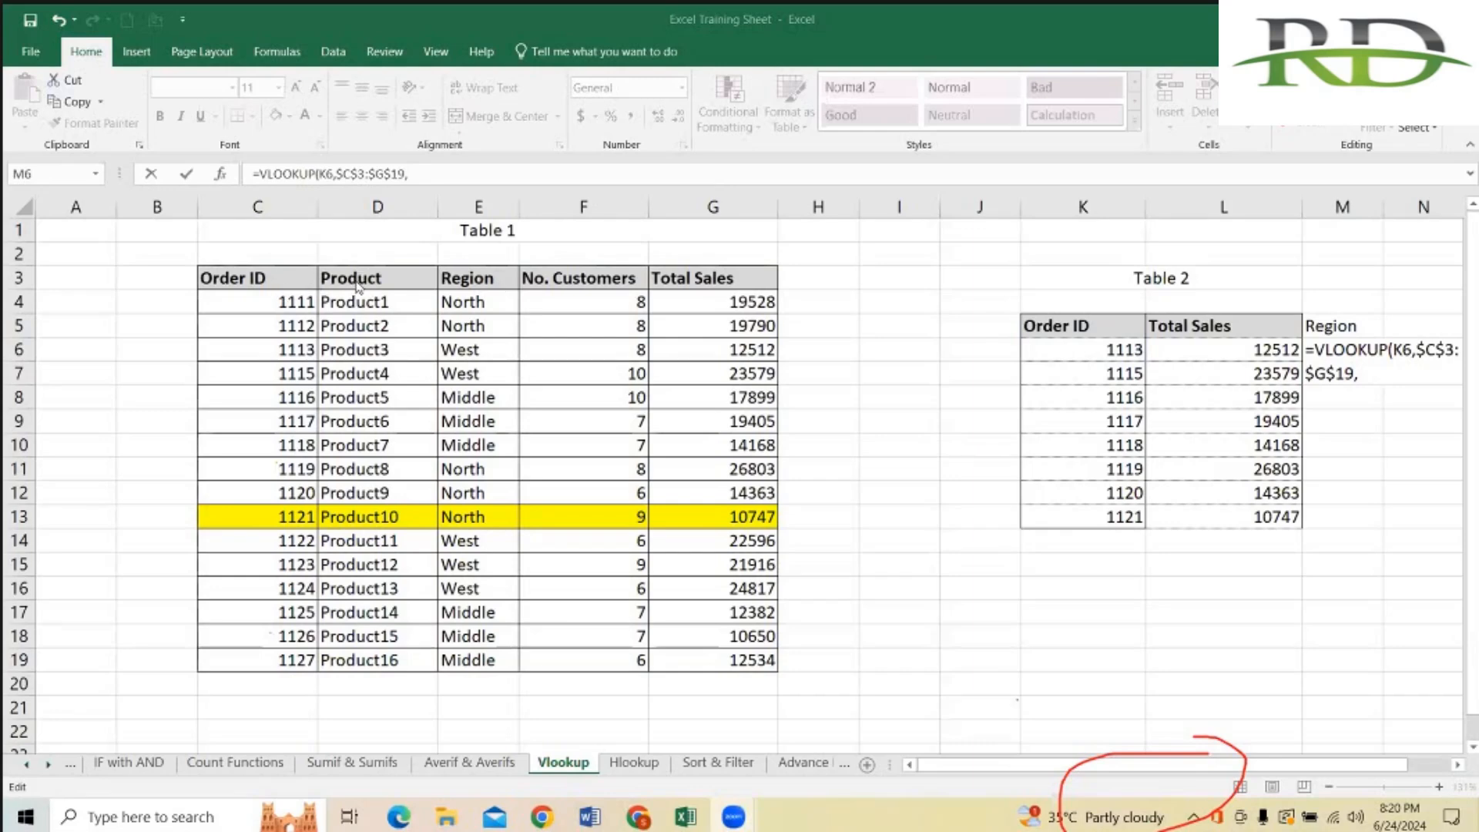
pyautogui.click(421, 175)
pyautogui.write('3,0')
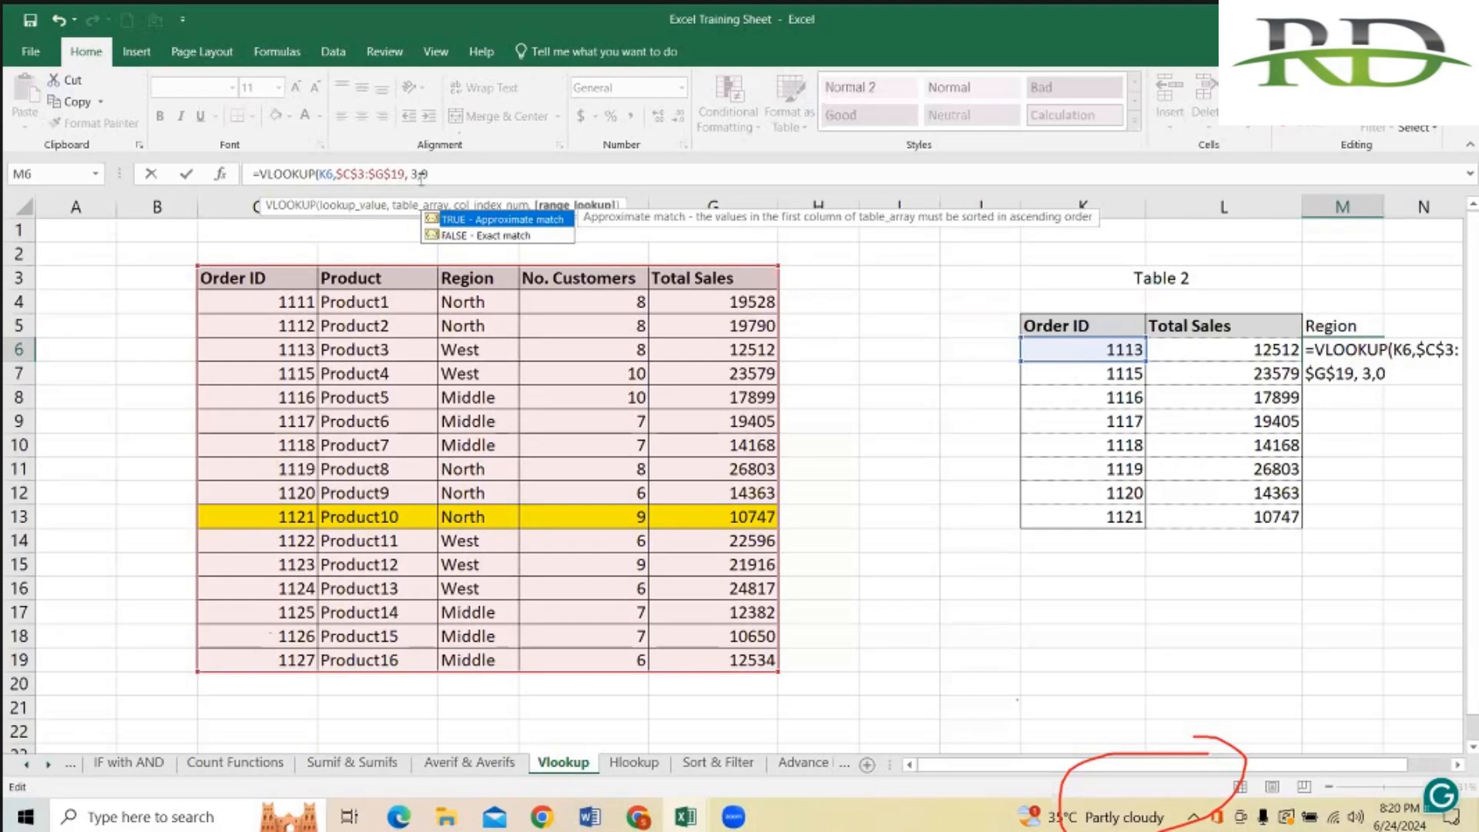
pyautogui.write(')')
pyautogui.press('Return')
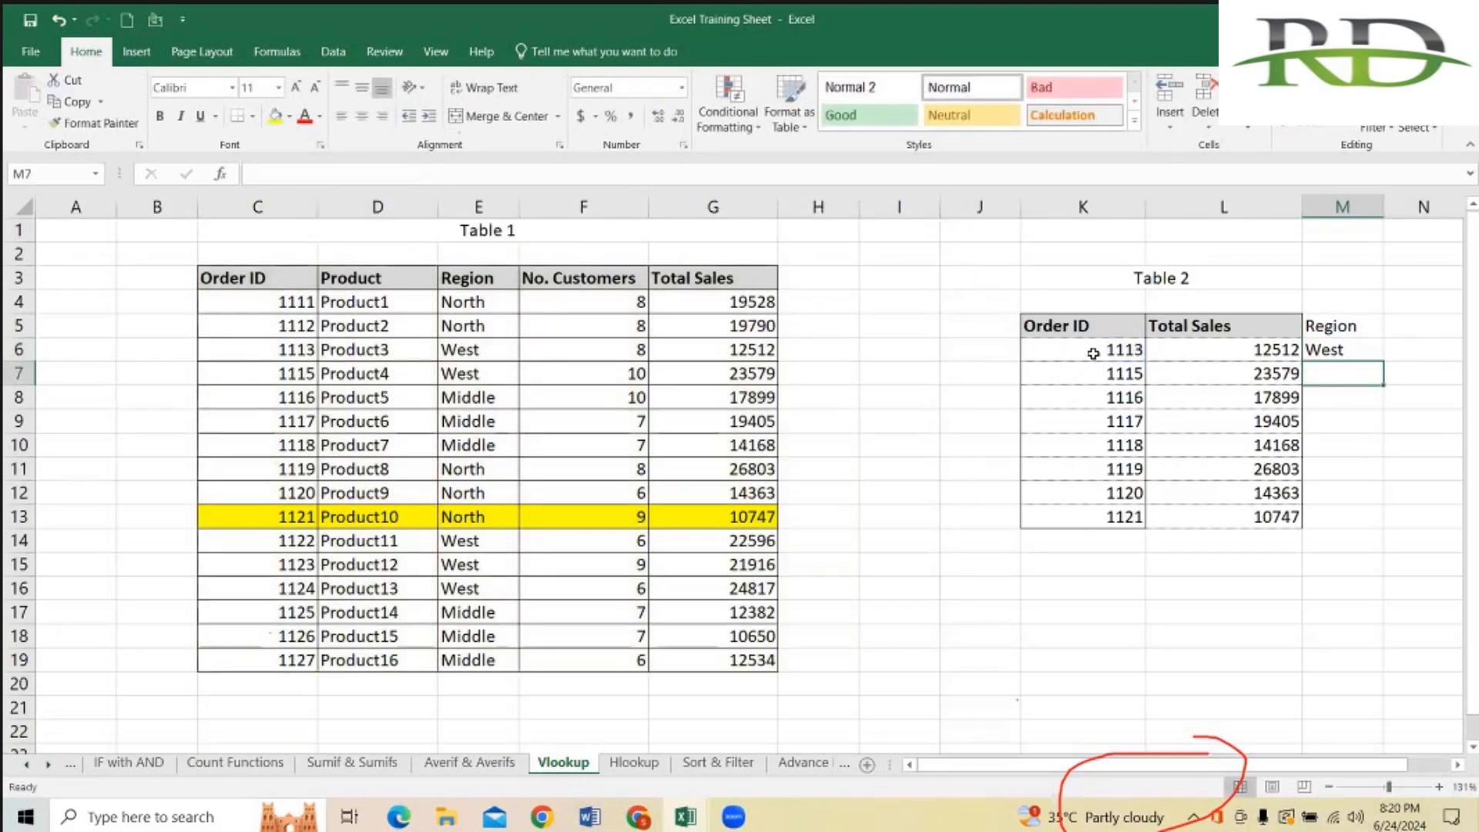
# Step: Check order 1113's Region against its Table 1 row and inspect the column index in L6's Total Sales VLOOKUP formula
pyautogui.click(1092, 353)
pyautogui.moveTo(296, 352); pyautogui.dragTo(455, 349)
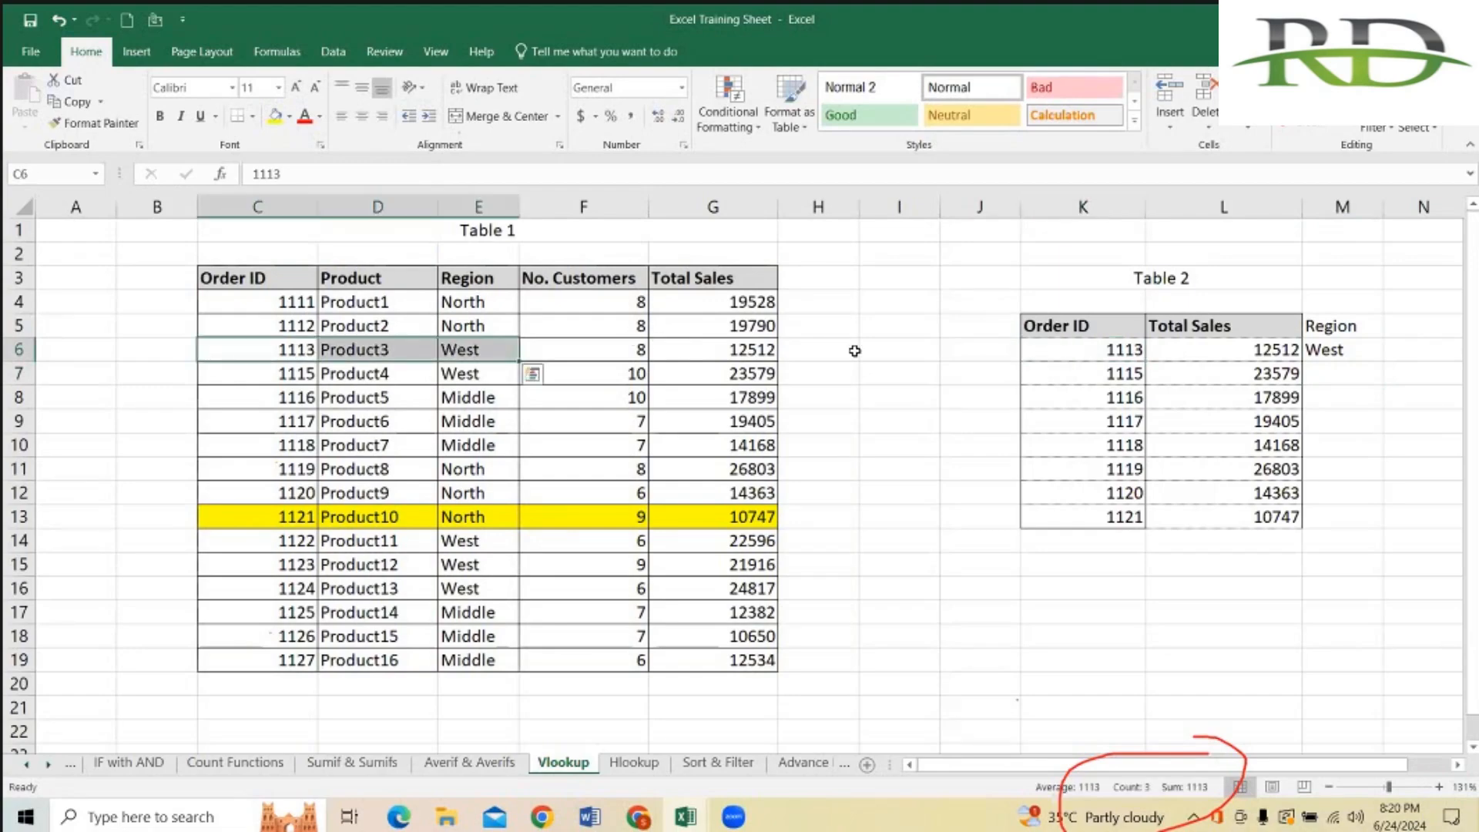
pyautogui.click(1282, 351)
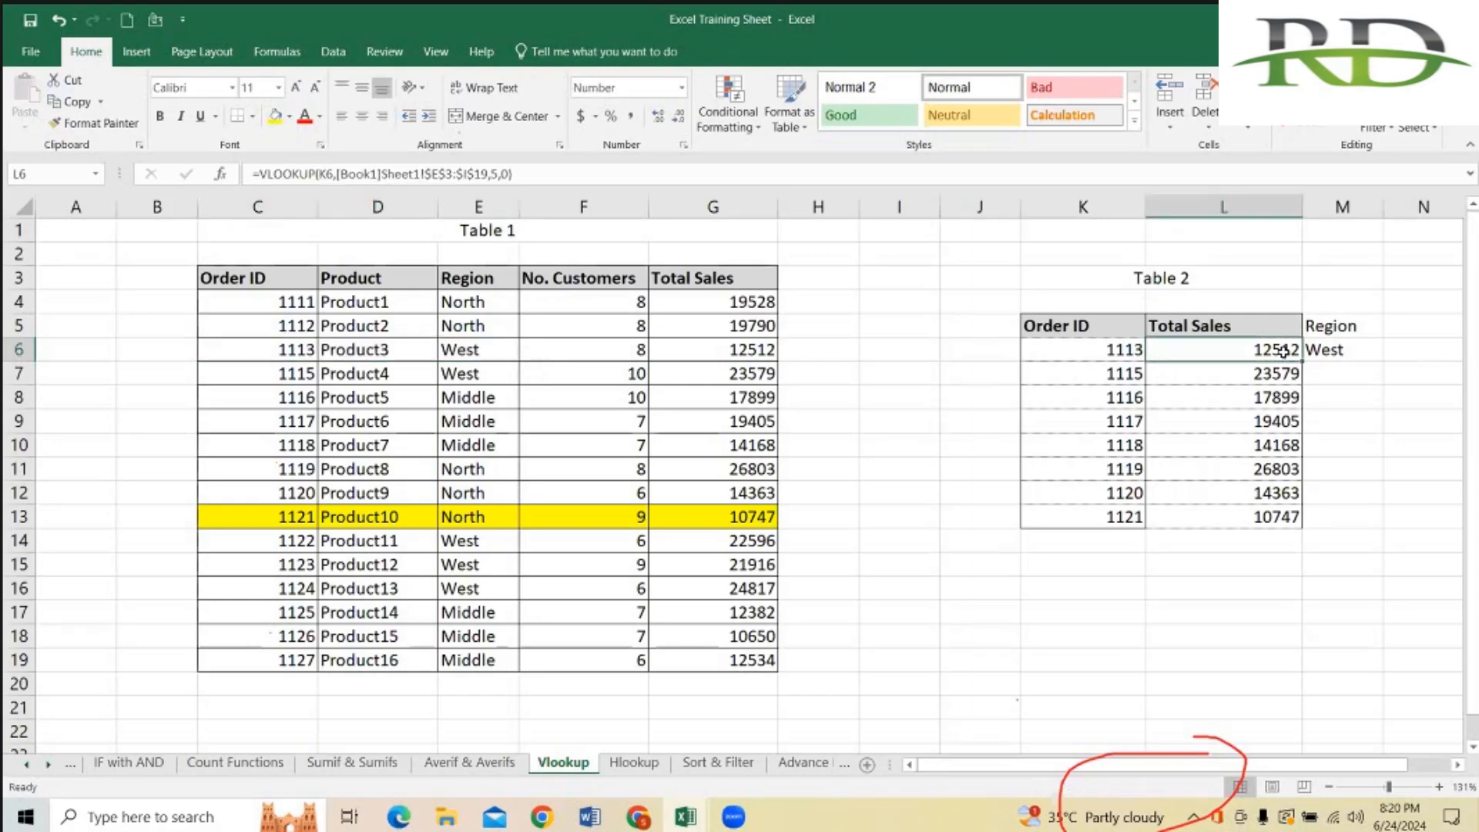
pyautogui.click(497, 174)
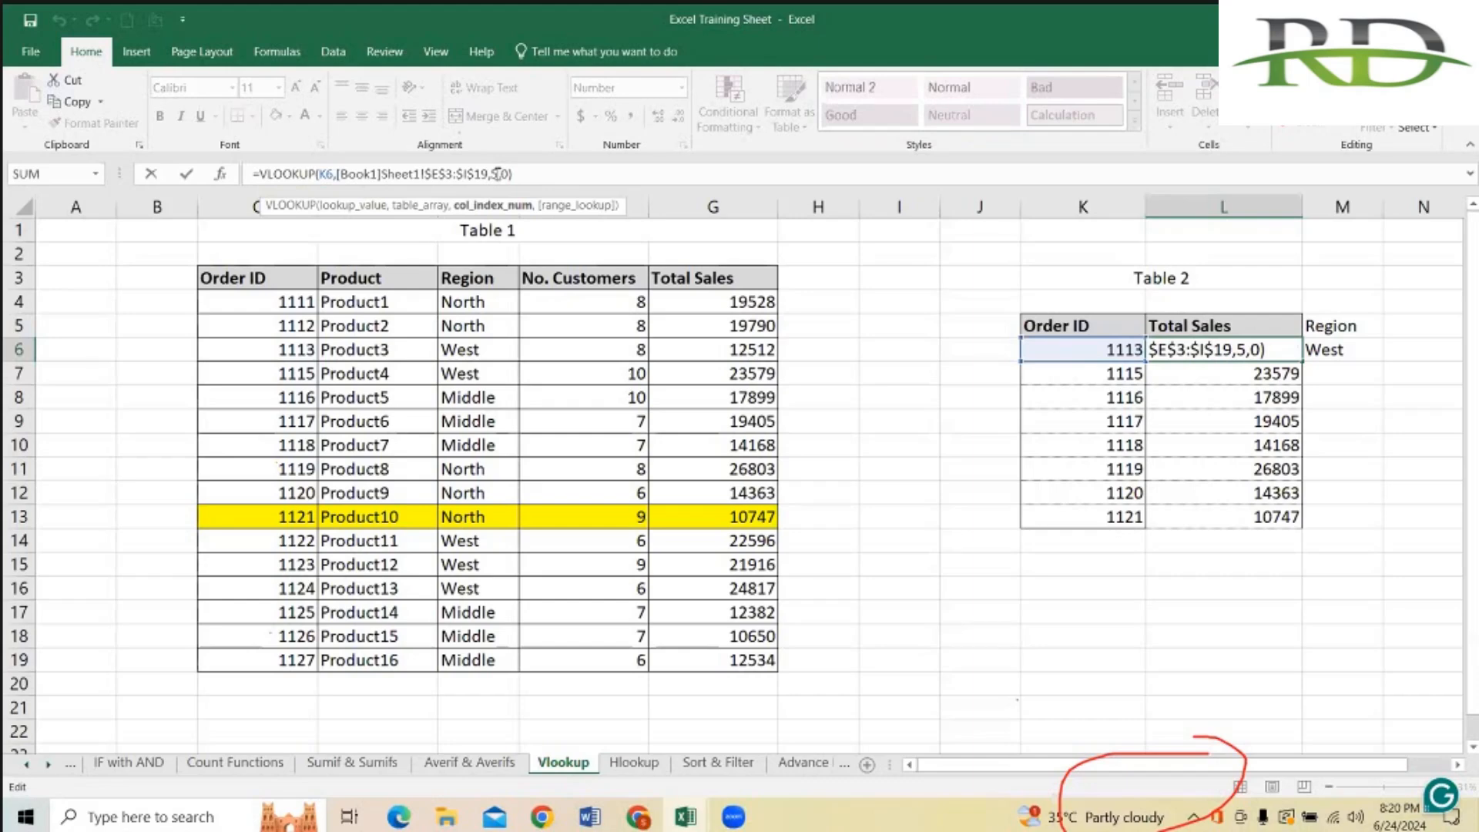
pyautogui.press('Return')
pyautogui.press('Up')
pyautogui.press('Up')
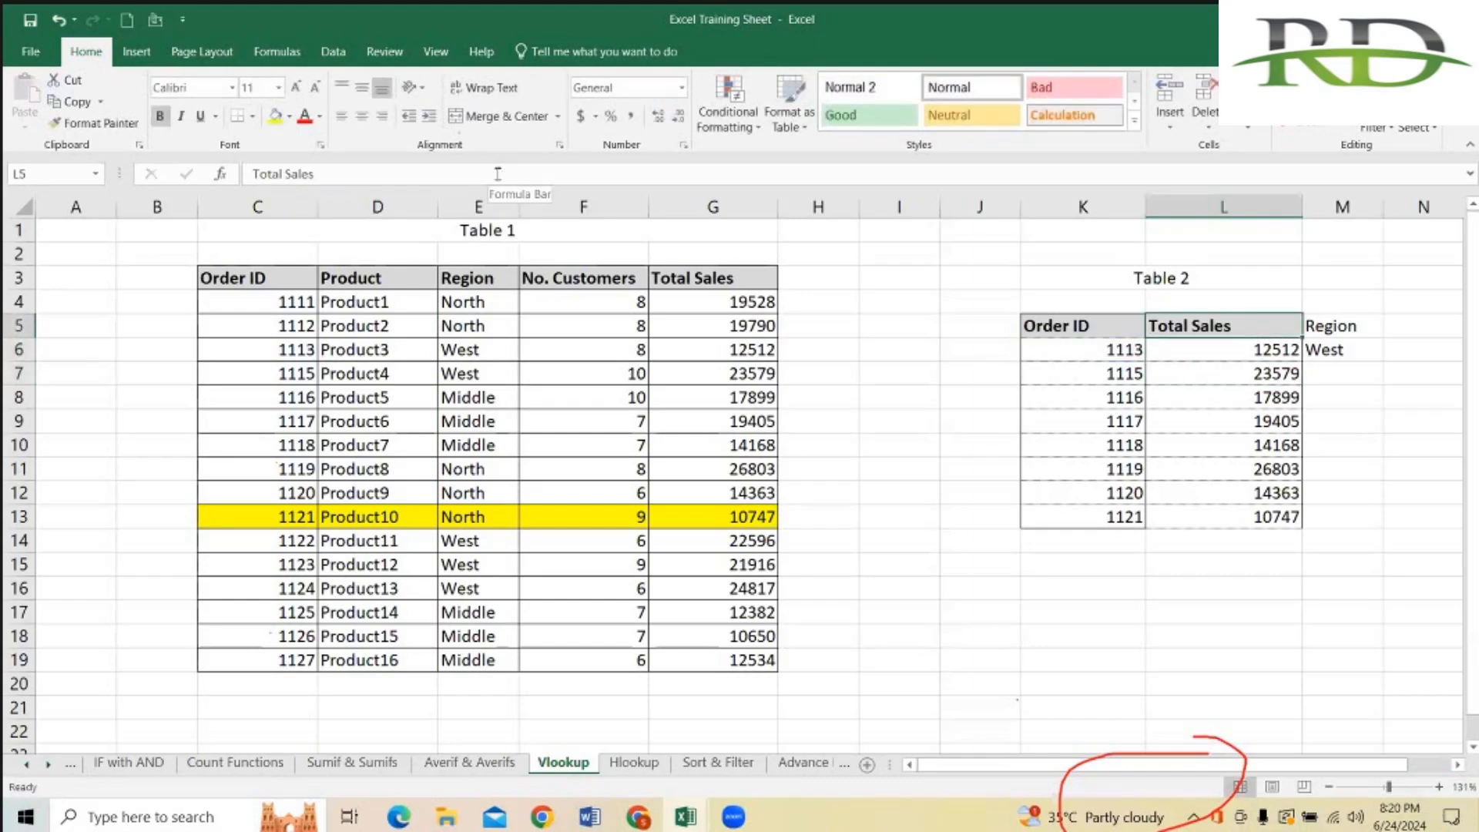